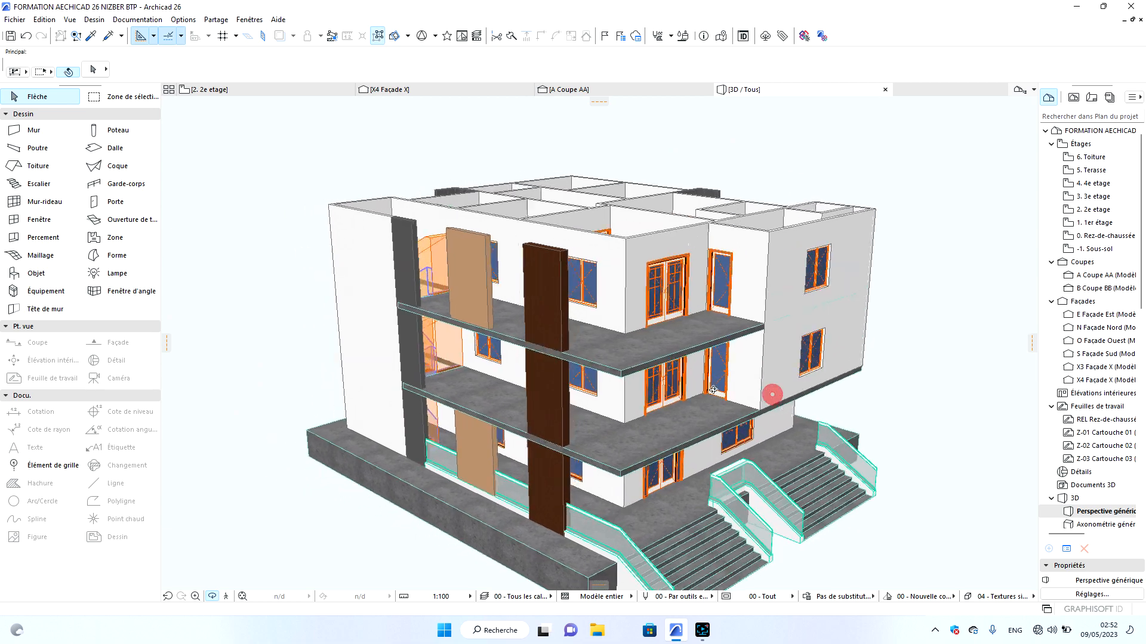
Examine the 3D building's front façade, entrance stairs, decorative panels and upper balcony slabs from low and high angles.
{"action": "scroll", "coordinate": [453, 355], "scroll_direction": "up", "scroll_amount": 5}
{"action": "scroll", "coordinate": [471, 363], "scroll_direction": "down", "scroll_amount": 5}
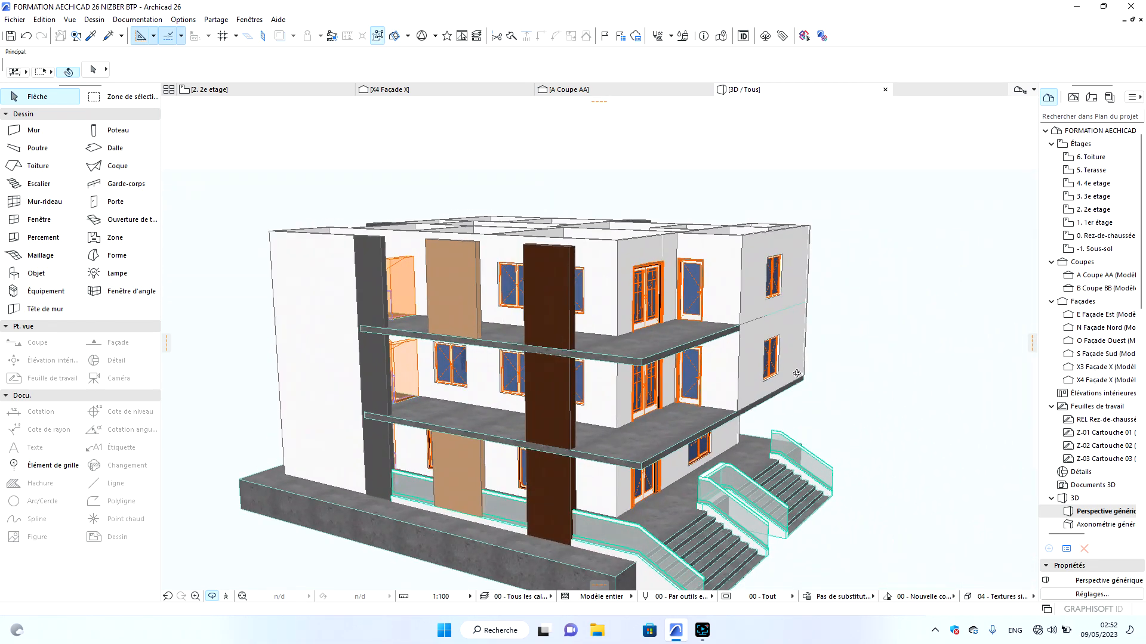
{"action": "left_click_drag", "start_coordinate": [671, 516], "coordinate": [805, 427]}
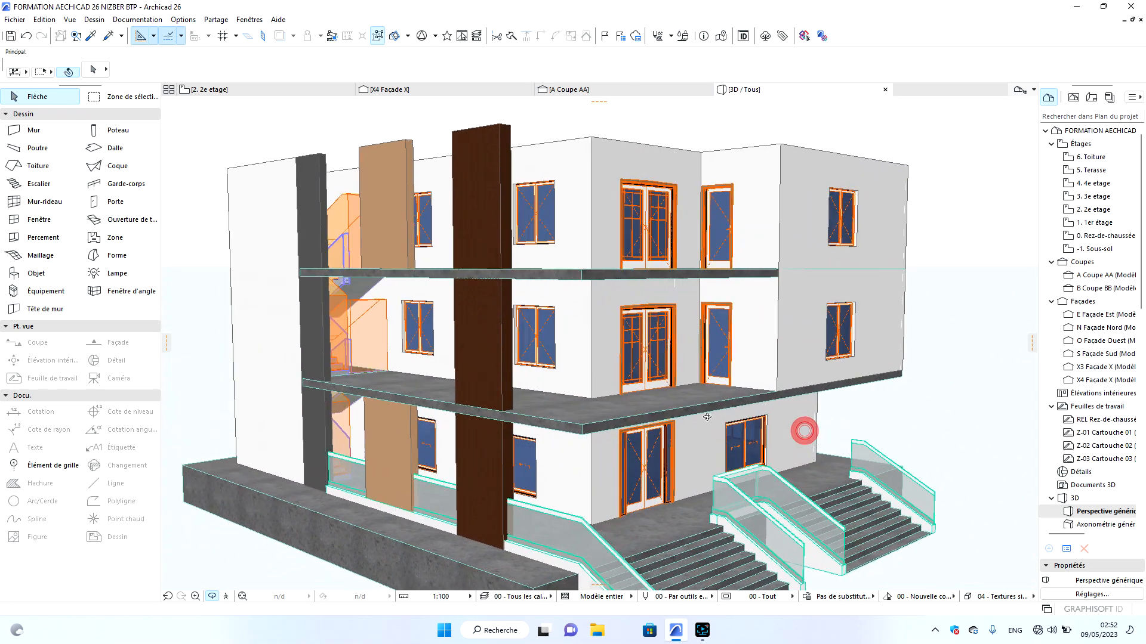
{"action": "scroll", "coordinate": [569, 455], "scroll_direction": "up", "scroll_amount": 5}
{"action": "mouse_move", "coordinate": [569, 455]}
{"action": "left_mouse_down"}
{"action": "mouse_move", "coordinate": [824, 466]}
{"action": "mouse_move", "coordinate": [588, 446]}
{"action": "left_mouse_up"}
{"action": "scroll", "coordinate": [587, 447], "scroll_direction": "up", "scroll_amount": 3}
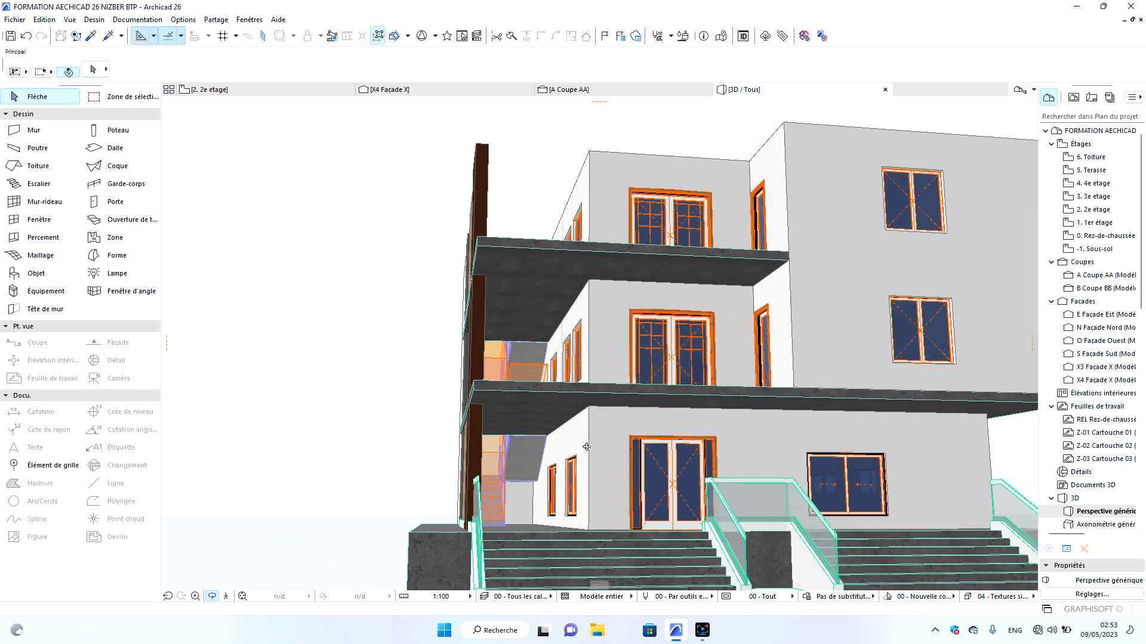
{"action": "scroll", "coordinate": [582, 381], "scroll_direction": "down", "scroll_amount": 3}
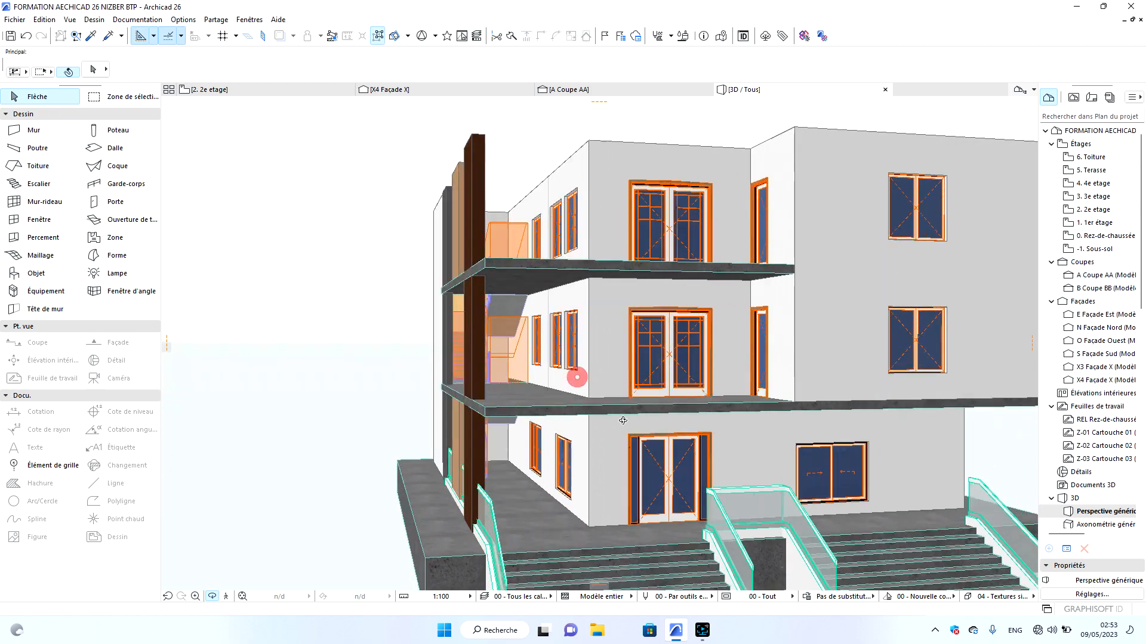
{"action": "left_click_drag", "start_coordinate": [582, 381], "coordinate": [723, 448]}
{"action": "left_click_drag", "start_coordinate": [726, 278], "coordinate": [736, 220]}
{"action": "scroll", "coordinate": [623, 319], "scroll_direction": "up", "scroll_amount": 3}
{"action": "left_click_drag", "start_coordinate": [623, 318], "coordinate": [638, 362]}
{"action": "scroll", "coordinate": [692, 349], "scroll_direction": "up", "scroll_amount": 3}
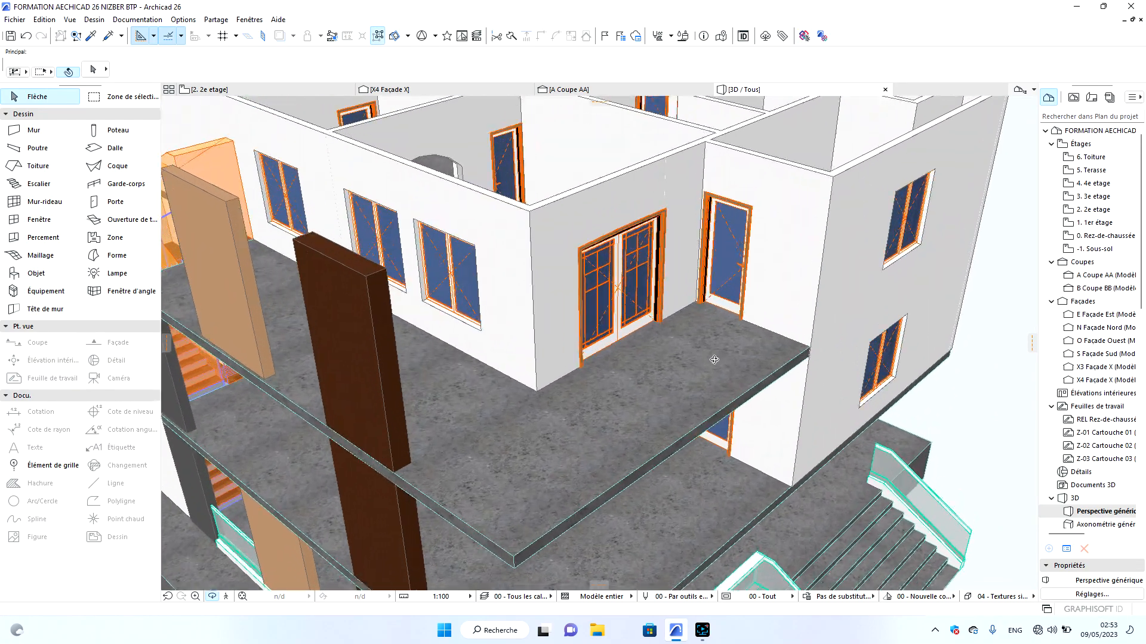
{"action": "left_click_drag", "start_coordinate": [782, 364], "coordinate": [810, 359]}
{"action": "scroll", "coordinate": [810, 359], "scroll_direction": "down", "scroll_amount": 8}
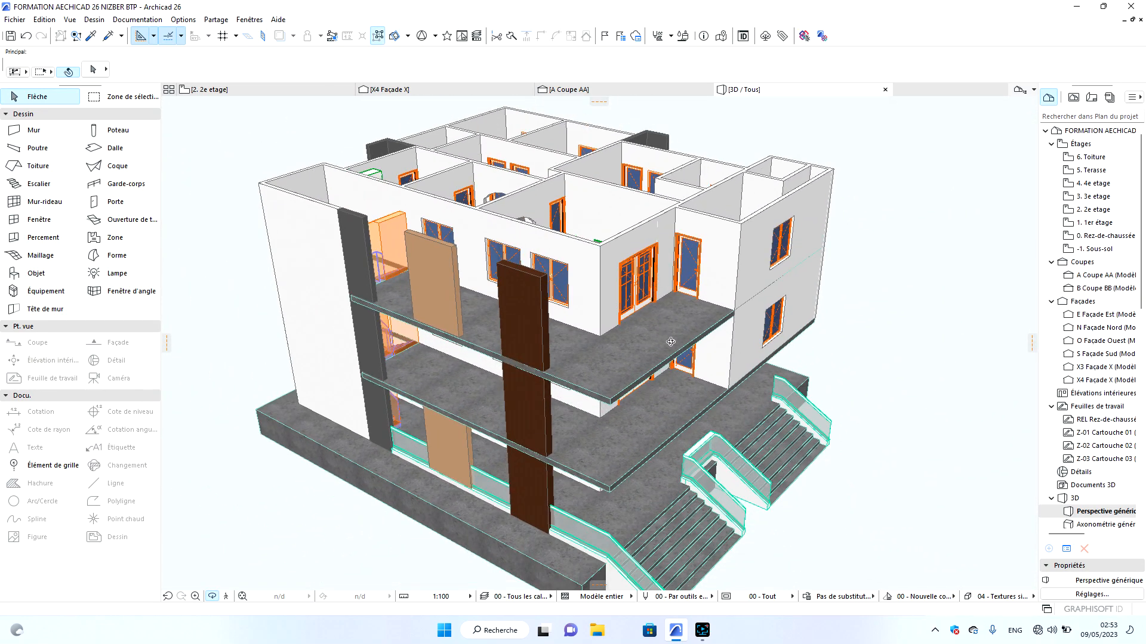
Compare the building's entrance end with its long panelled façade in the 3D model, including the open top storey.
{"action": "left_click_drag", "start_coordinate": [742, 374], "coordinate": [485, 311]}
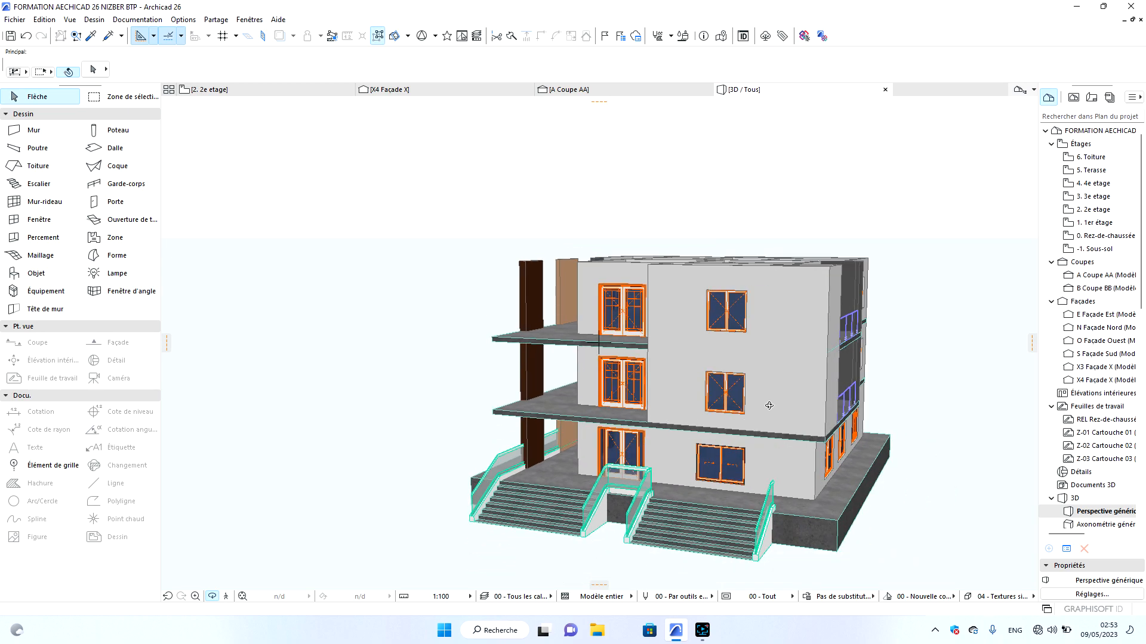
{"action": "scroll", "coordinate": [769, 406], "scroll_direction": "up", "scroll_amount": 2}
{"action": "left_click_drag", "start_coordinate": [894, 402], "coordinate": [813, 420]}
{"action": "left_click_drag", "start_coordinate": [562, 435], "coordinate": [757, 399]}
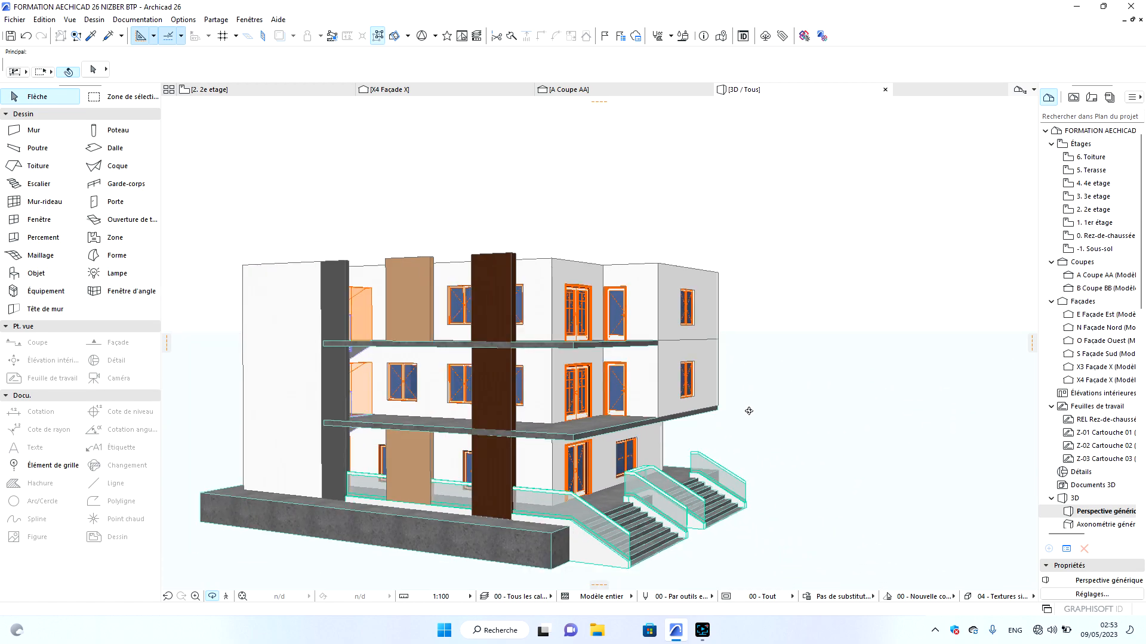
{"action": "scroll", "coordinate": [457, 391], "scroll_direction": "up", "scroll_amount": 3}
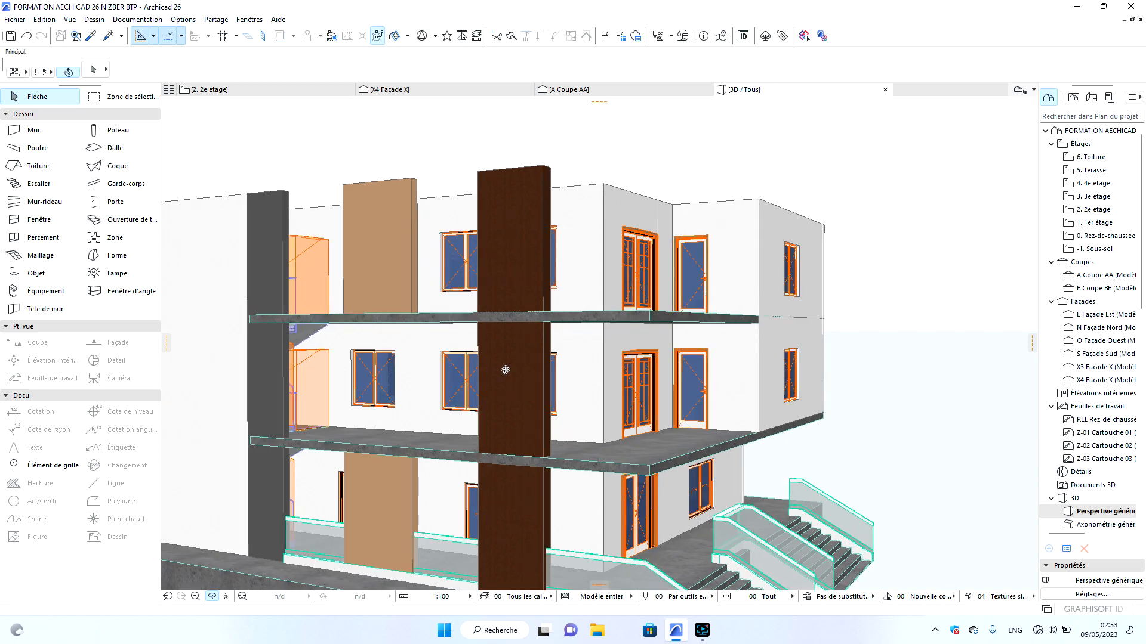
{"action": "scroll", "coordinate": [507, 369], "scroll_direction": "up", "scroll_amount": 2}
{"action": "left_click_drag", "start_coordinate": [777, 369], "coordinate": [725, 462]}
{"action": "scroll", "coordinate": [712, 494], "scroll_direction": "down", "scroll_amount": 3}
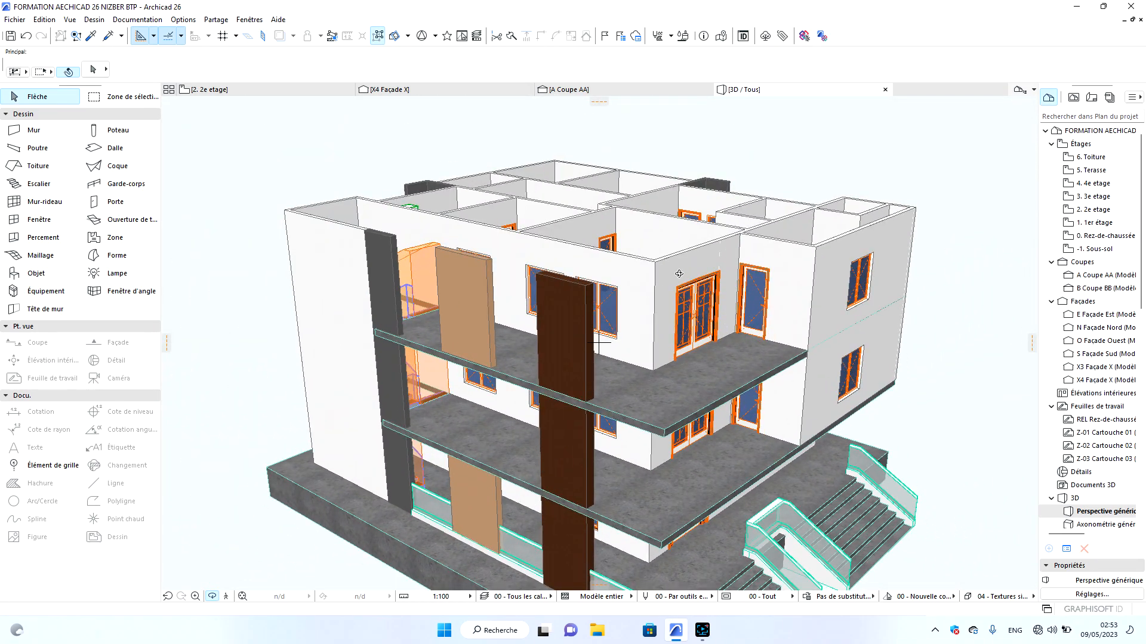
{"action": "left_click_drag", "start_coordinate": [852, 414], "coordinate": [849, 402]}
Inspect the railed balconies on the opposite side of the 3D building and review the whole model.
{"action": "scroll", "coordinate": [340, 360], "scroll_direction": "up", "scroll_amount": 3}
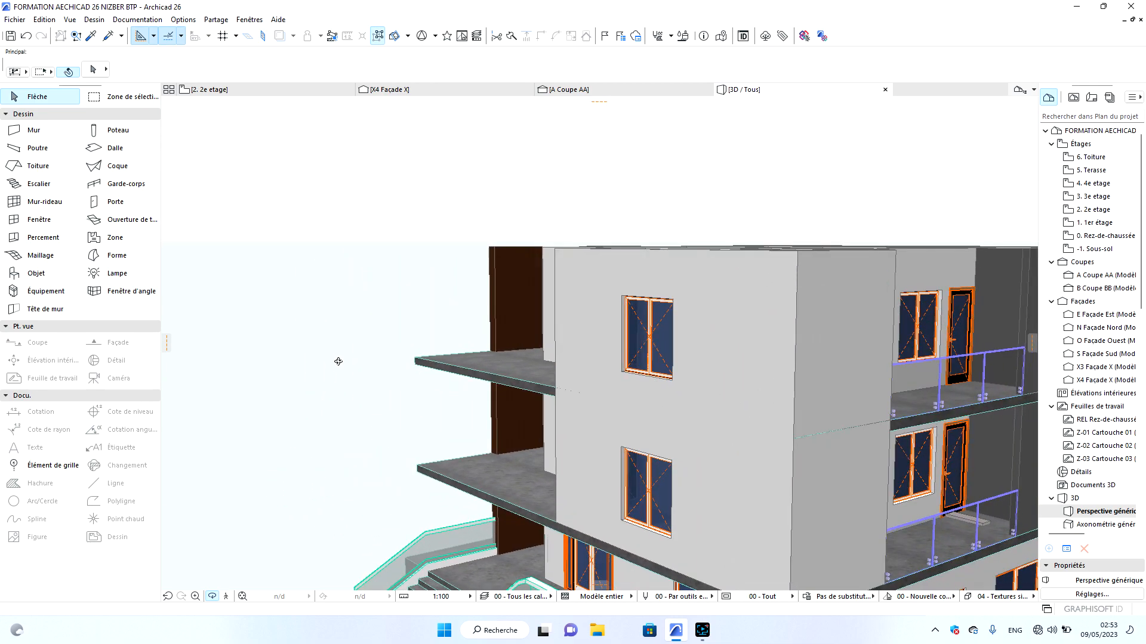
{"action": "scroll", "coordinate": [481, 404], "scroll_direction": "up", "scroll_amount": 2}
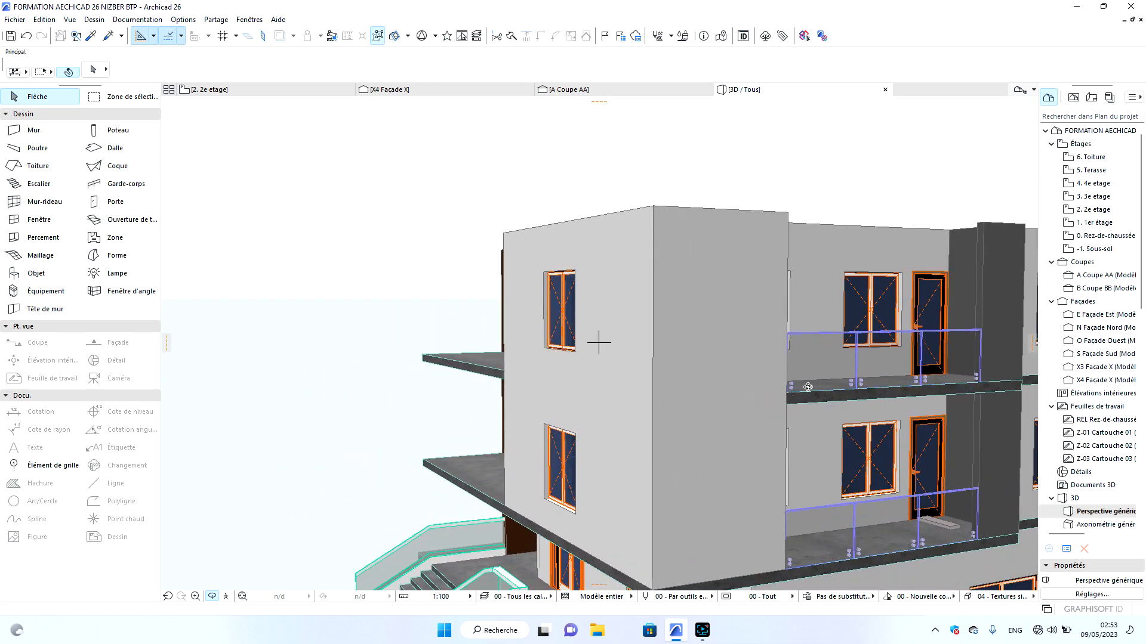
{"action": "left_click_drag", "start_coordinate": [803, 382], "coordinate": [882, 369]}
{"action": "scroll", "coordinate": [696, 354], "scroll_direction": "down", "scroll_amount": 3}
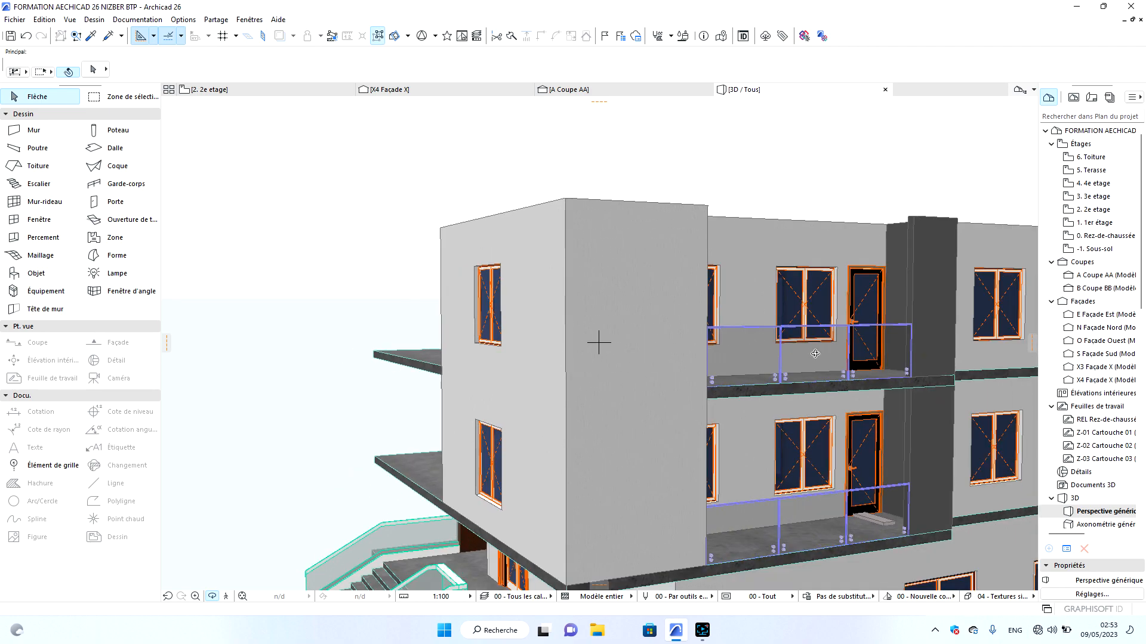
{"action": "scroll", "coordinate": [853, 353], "scroll_direction": "up", "scroll_amount": 3}
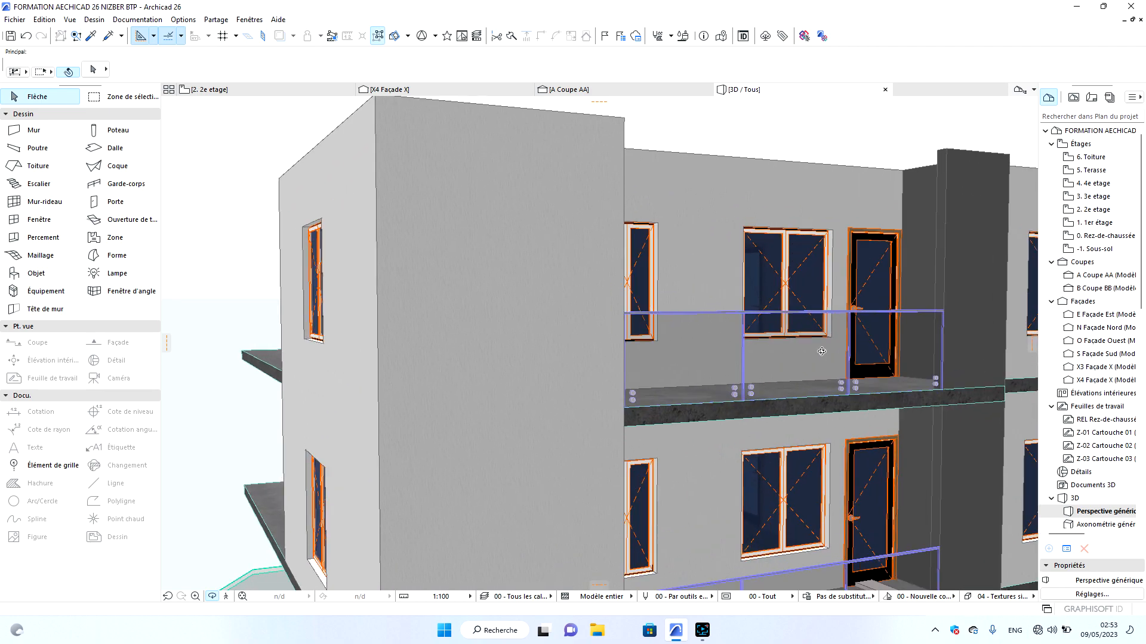
{"action": "mouse_move", "coordinate": [863, 412]}
{"action": "left_mouse_down"}
{"action": "mouse_move", "coordinate": [438, 445]}
{"action": "mouse_move", "coordinate": [767, 412]}
{"action": "mouse_move", "coordinate": [528, 424]}
{"action": "mouse_move", "coordinate": [866, 433]}
{"action": "left_mouse_up"}
{"action": "scroll", "coordinate": [874, 436], "scroll_direction": "down", "scroll_amount": 5}
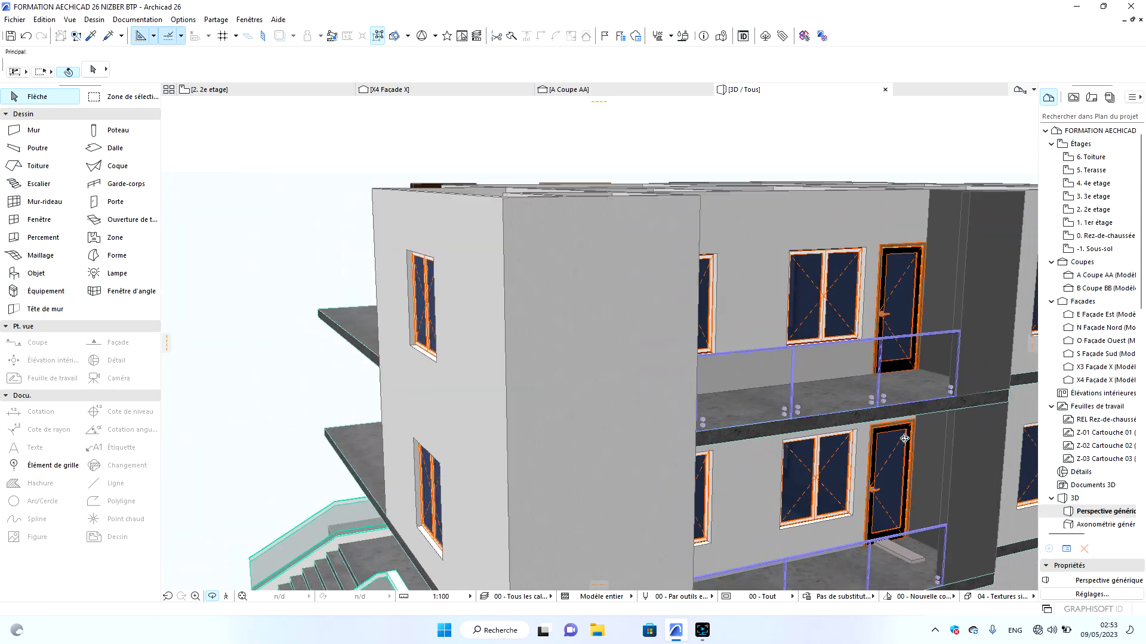
{"action": "left_click_drag", "start_coordinate": [585, 441], "coordinate": [933, 437]}
{"action": "scroll", "coordinate": [969, 403], "scroll_direction": "down", "scroll_amount": 3}
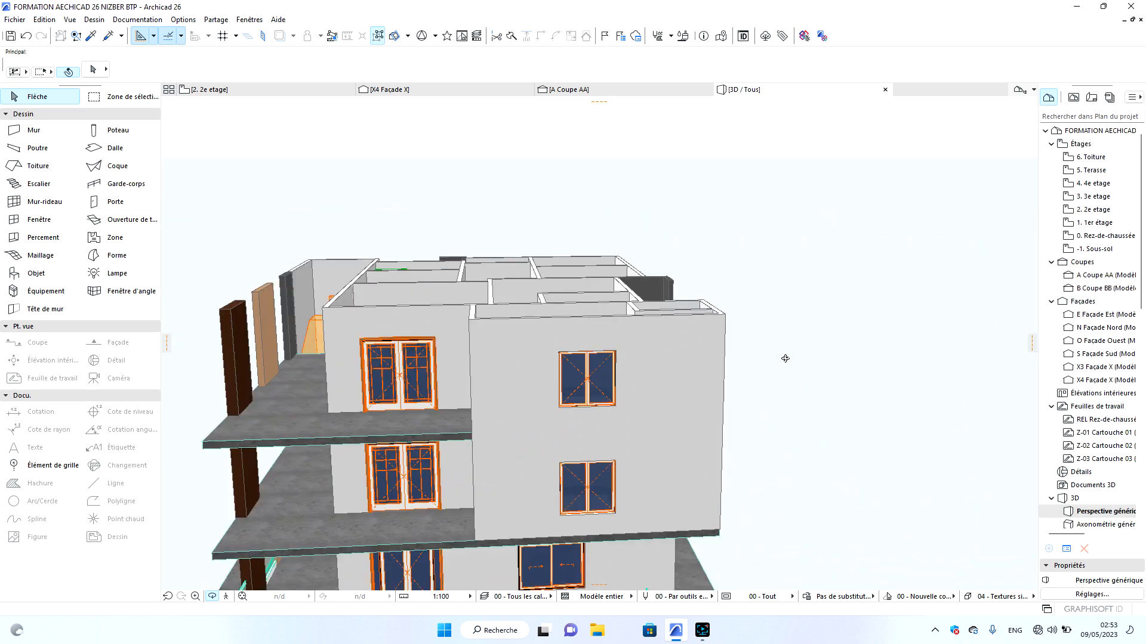
{"action": "scroll", "coordinate": [650, 333], "scroll_direction": "down", "scroll_amount": 3}
{"action": "left_click_drag", "start_coordinate": [444, 423], "coordinate": [732, 413]}
{"action": "scroll", "coordinate": [812, 346], "scroll_direction": "down", "scroll_amount": 3}
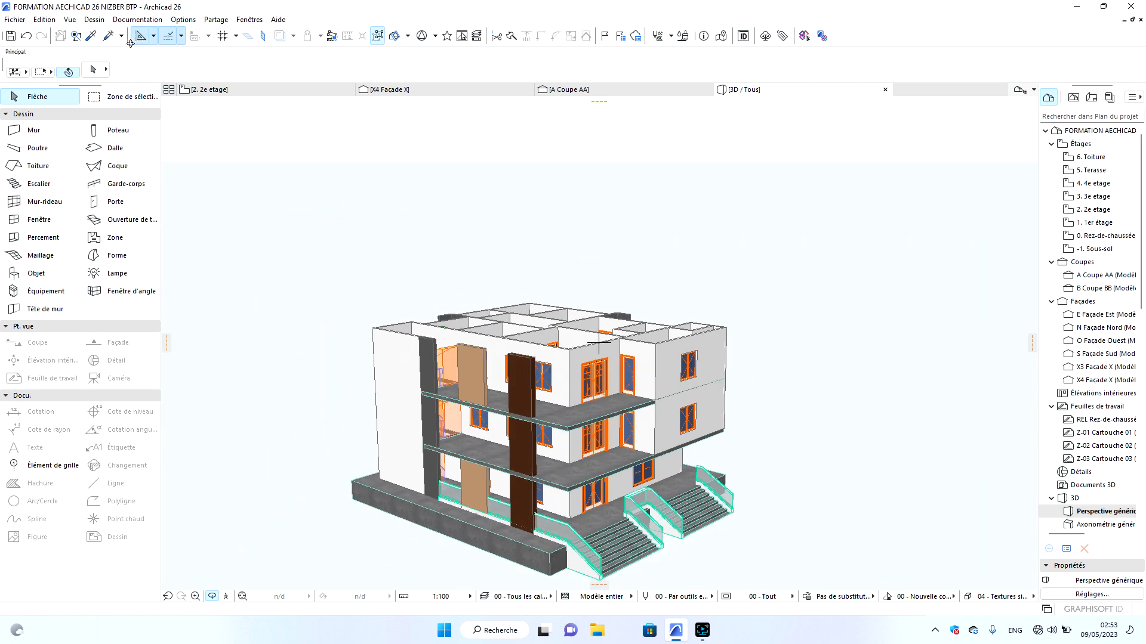
Delete the X4 façade marker on the 2e etage plan together with its viewpoint.
{"action": "left_click", "coordinate": [250, 90]}
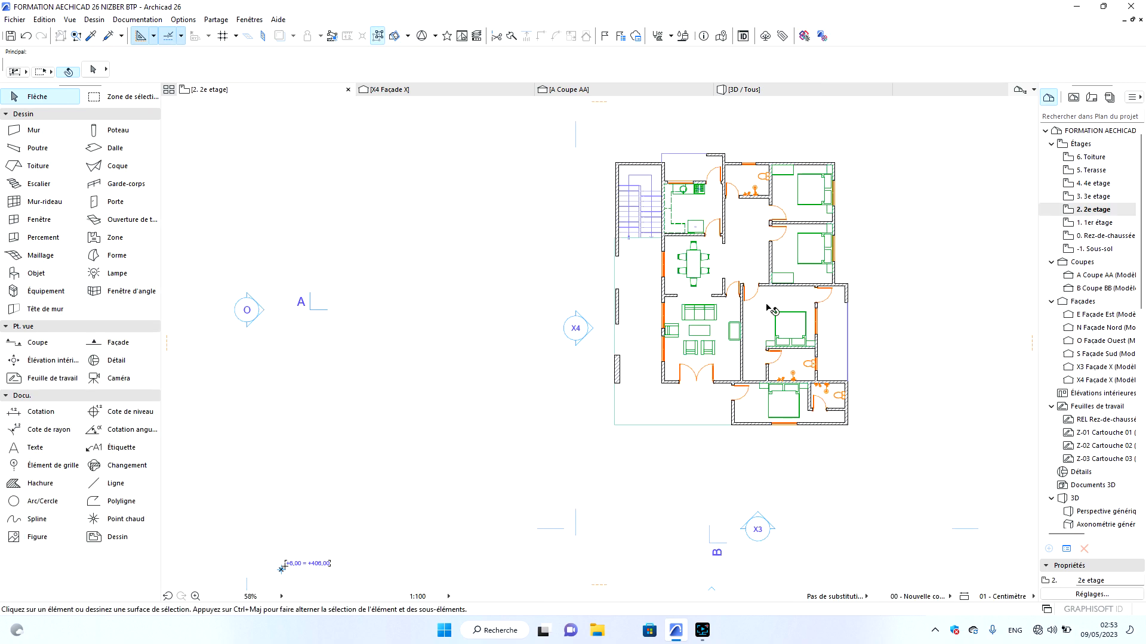
{"action": "left_click", "coordinate": [578, 346]}
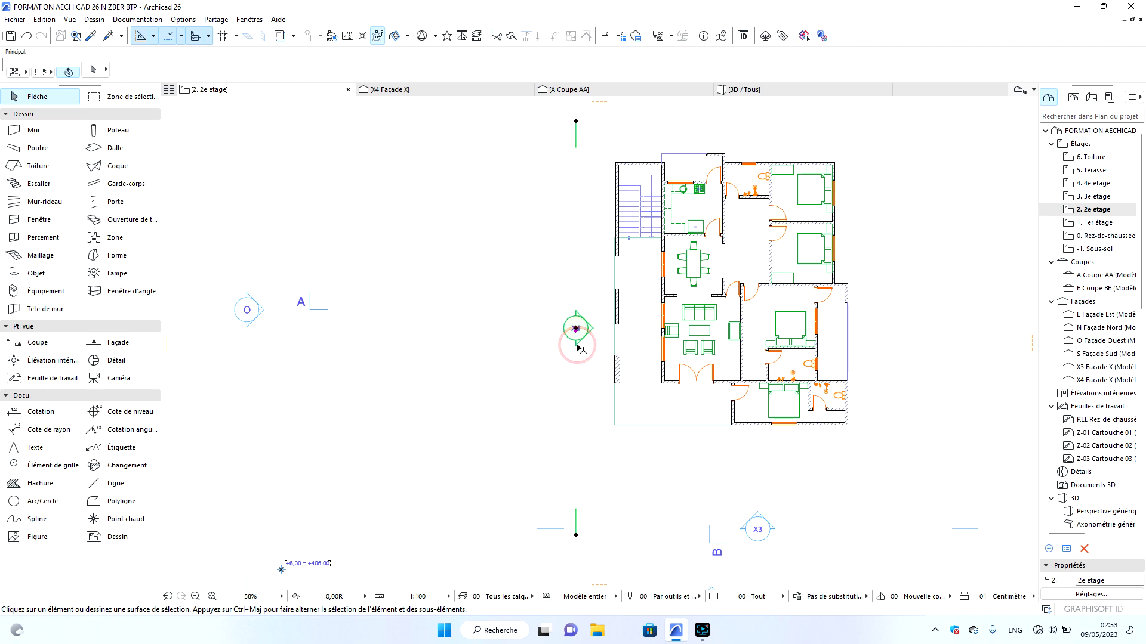
{"action": "key", "text": "Delete"}
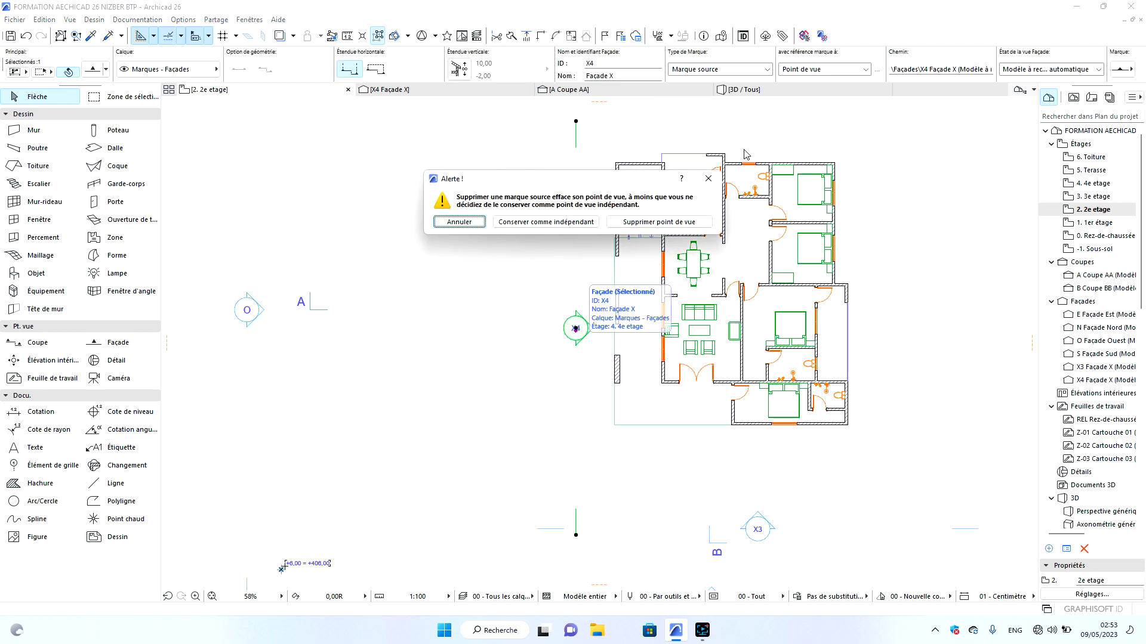
{"action": "left_click", "coordinate": [658, 221]}
{"action": "left_click", "coordinate": [662, 261]}
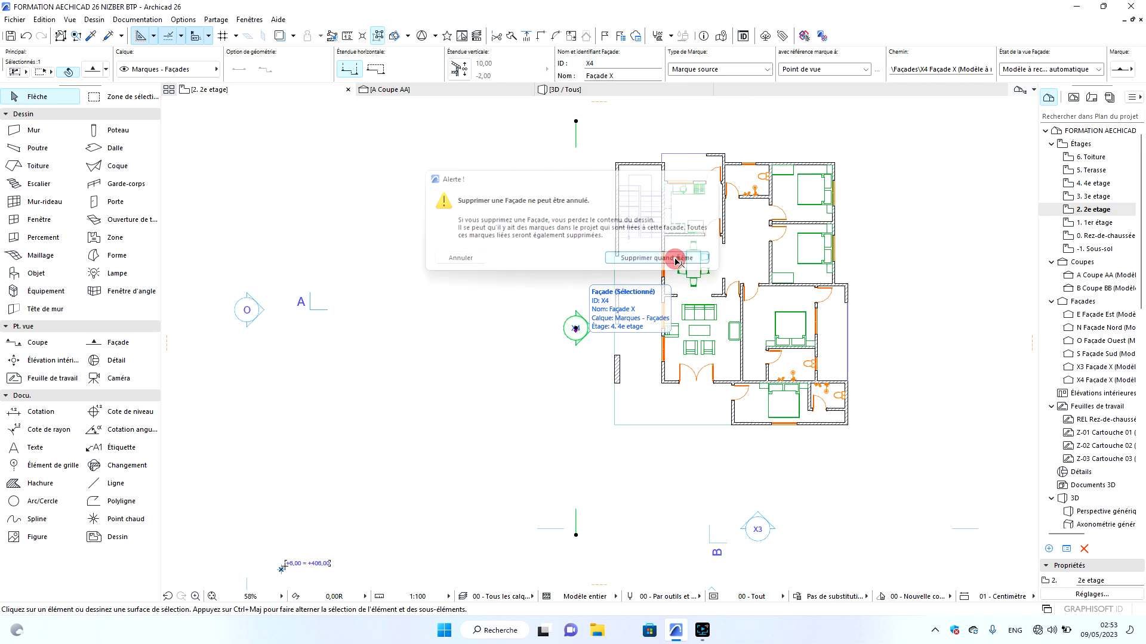
Delete the X3 façade marker below the floor plan together with its viewpoint.
{"action": "left_click", "coordinate": [776, 530]}
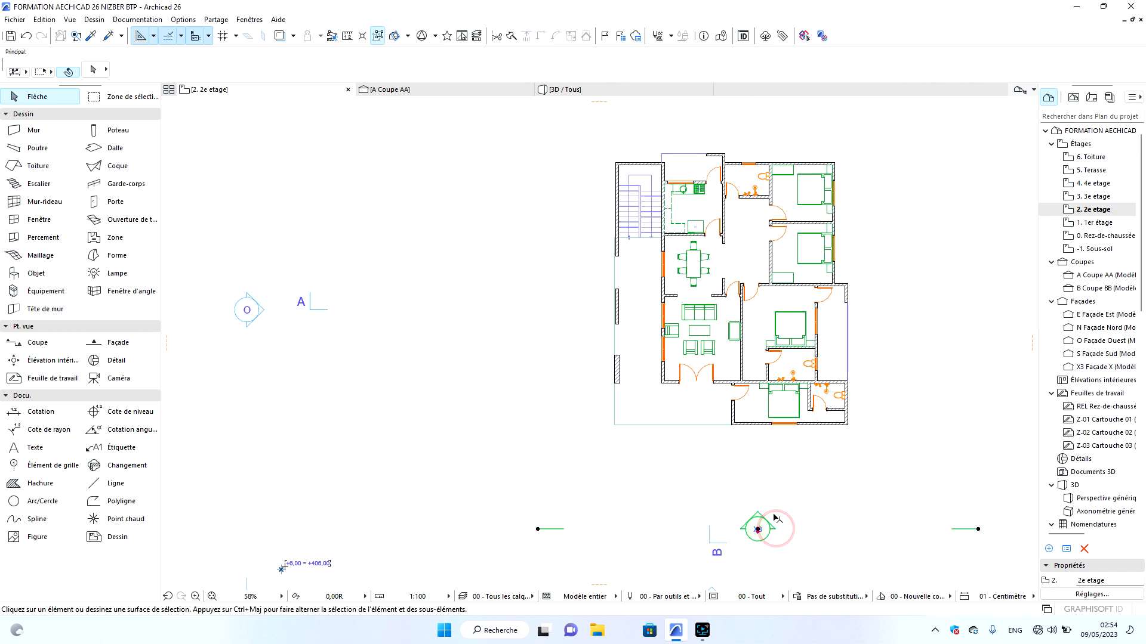
{"action": "key", "text": "Delete"}
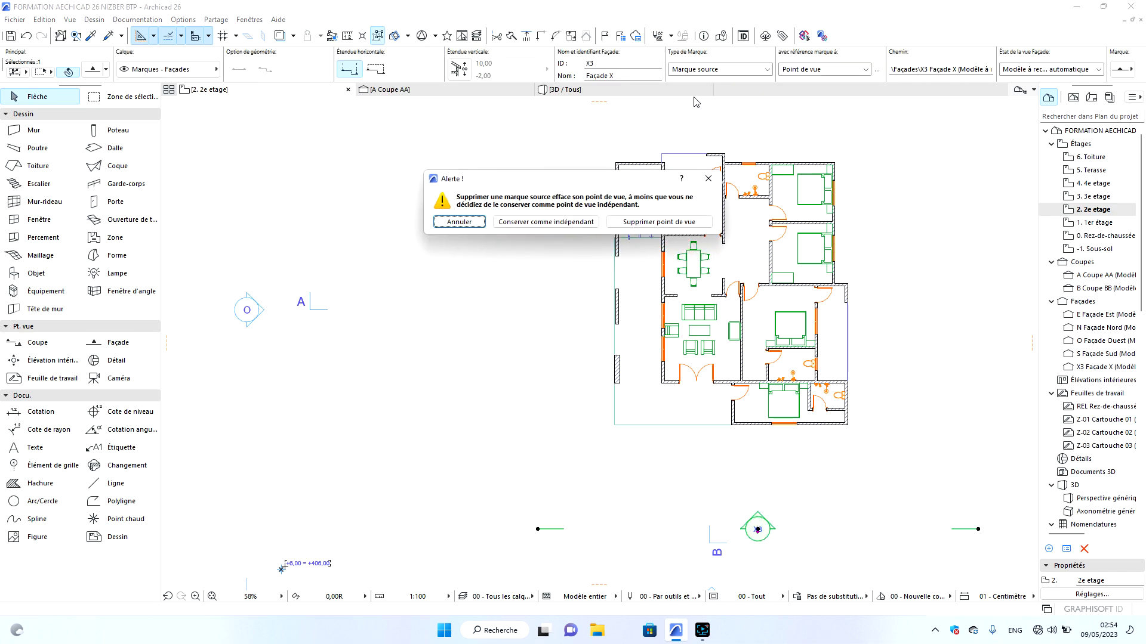
{"action": "left_click", "coordinate": [658, 221]}
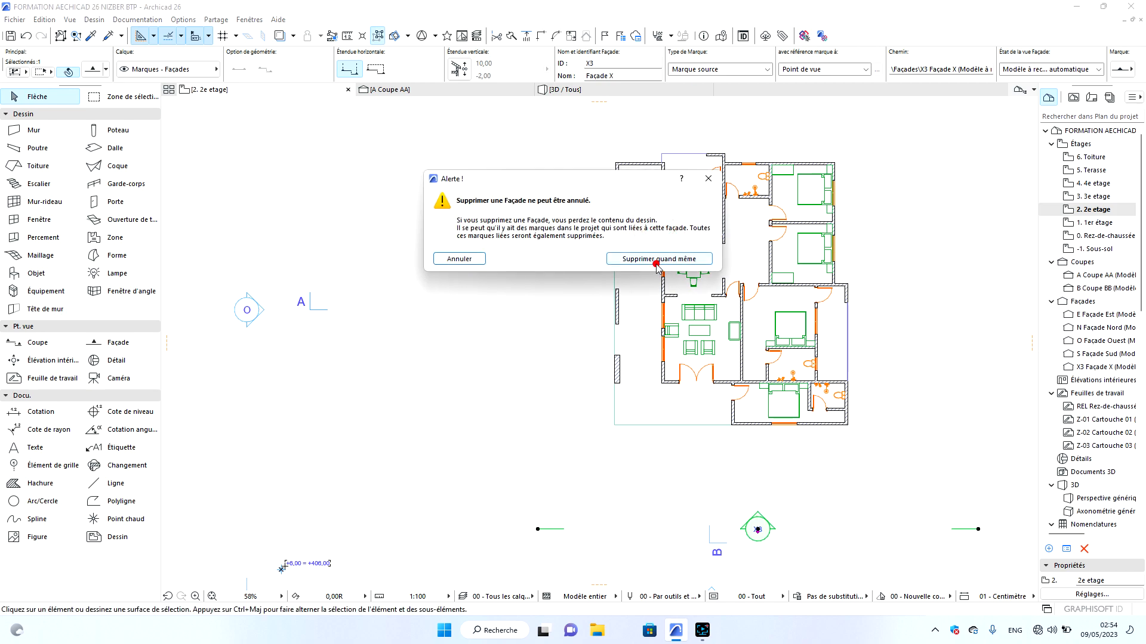
{"action": "left_click", "coordinate": [656, 262]}
Copy the complete 2e etage floor plan and paste it in the same position on the 3e etage storey.
{"action": "scroll", "coordinate": [550, 189], "scroll_direction": "down", "scroll_amount": 2}
{"action": "scroll", "coordinate": [609, 182], "scroll_direction": "up", "scroll_amount": 2}
{"action": "left_click", "coordinate": [533, 157]}
{"action": "left_click", "coordinate": [854, 448]}
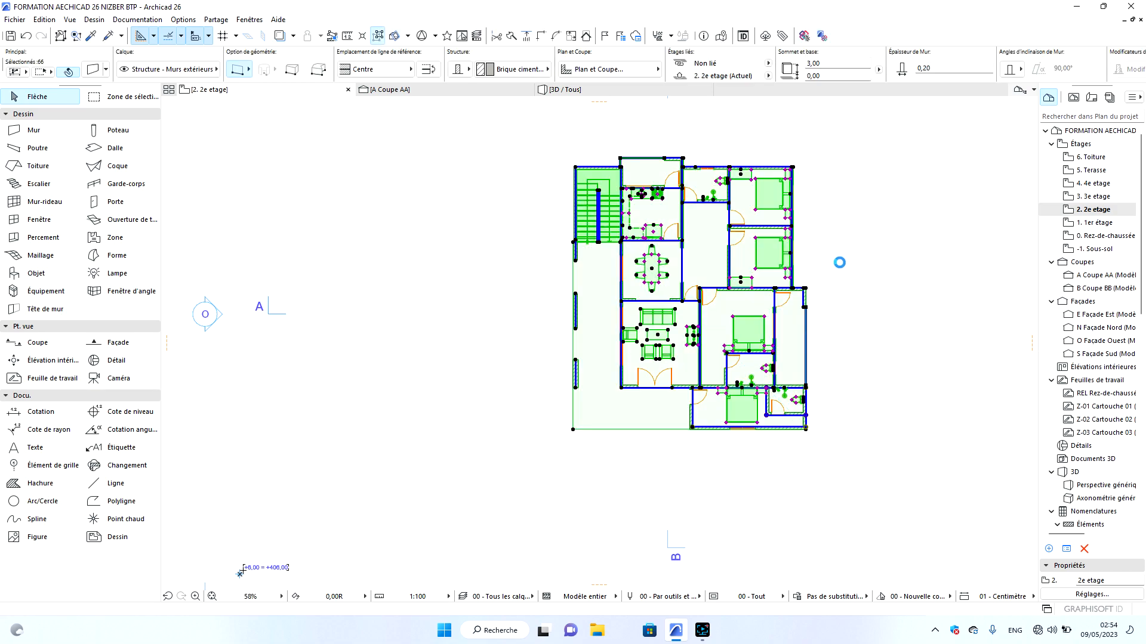
{"action": "double_click", "coordinate": [1092, 197]}
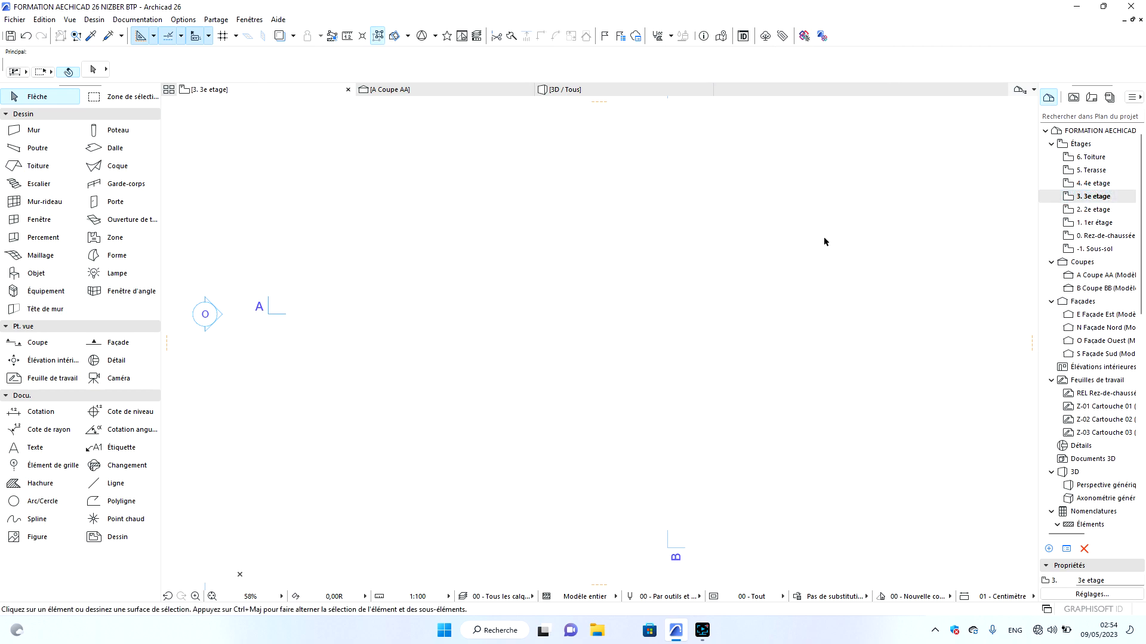
{"action": "key", "text": "ctrl+v"}
{"action": "left_click", "coordinate": [852, 237]}
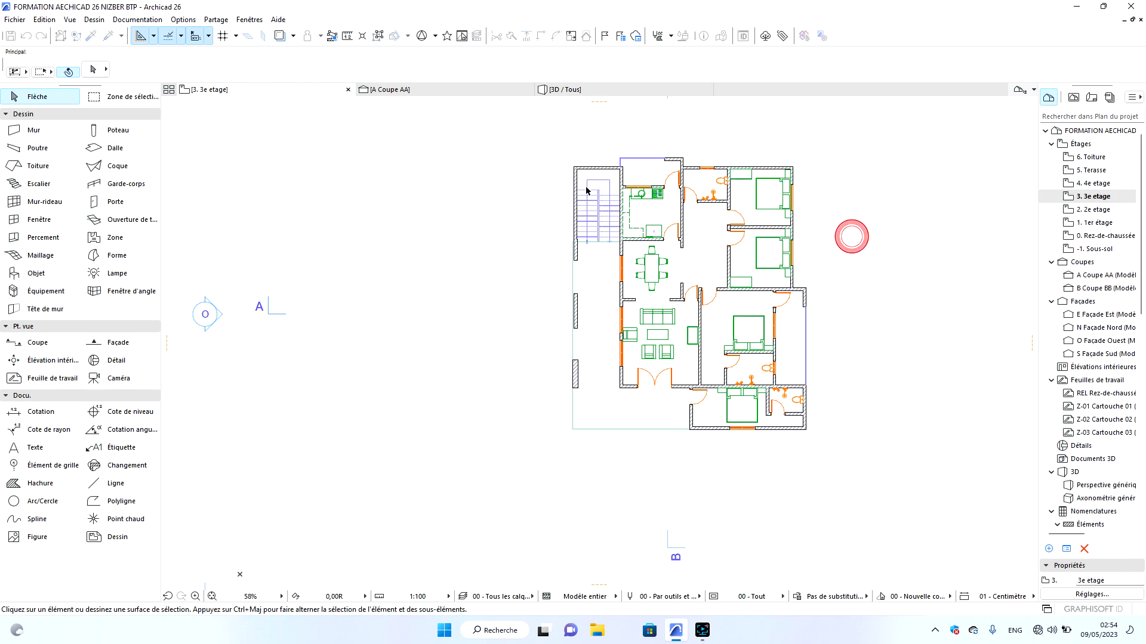
Copy the complete 3e etage floor plan and paste it in the same position on the 4e etage storey.
{"action": "left_click_drag", "start_coordinate": [538, 144], "coordinate": [879, 453]}
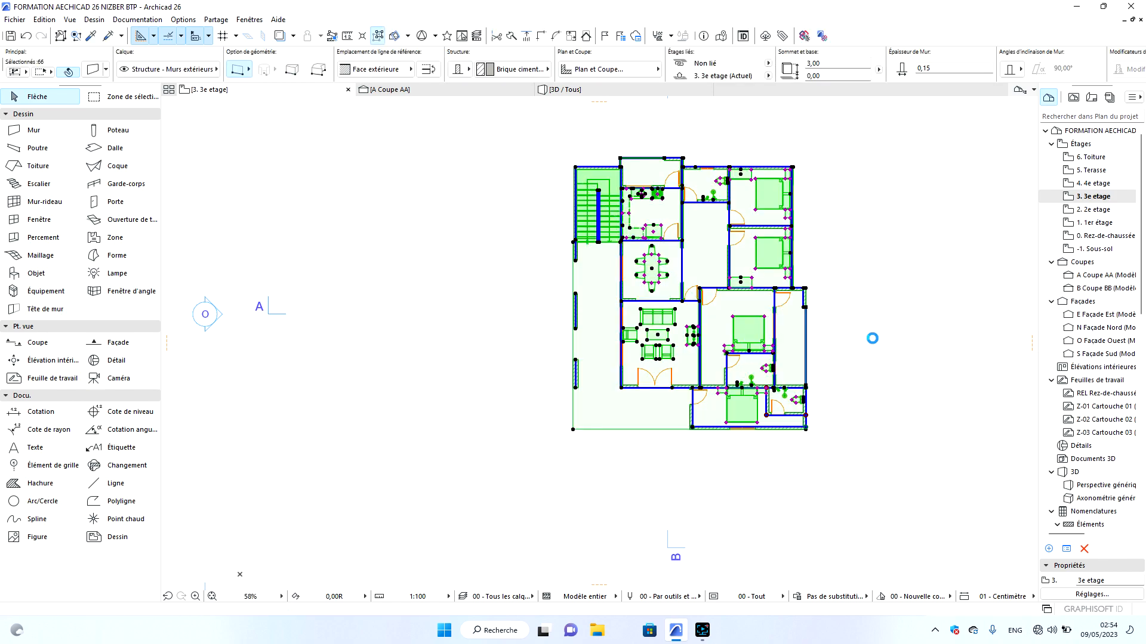
{"action": "double_click", "coordinate": [1093, 184]}
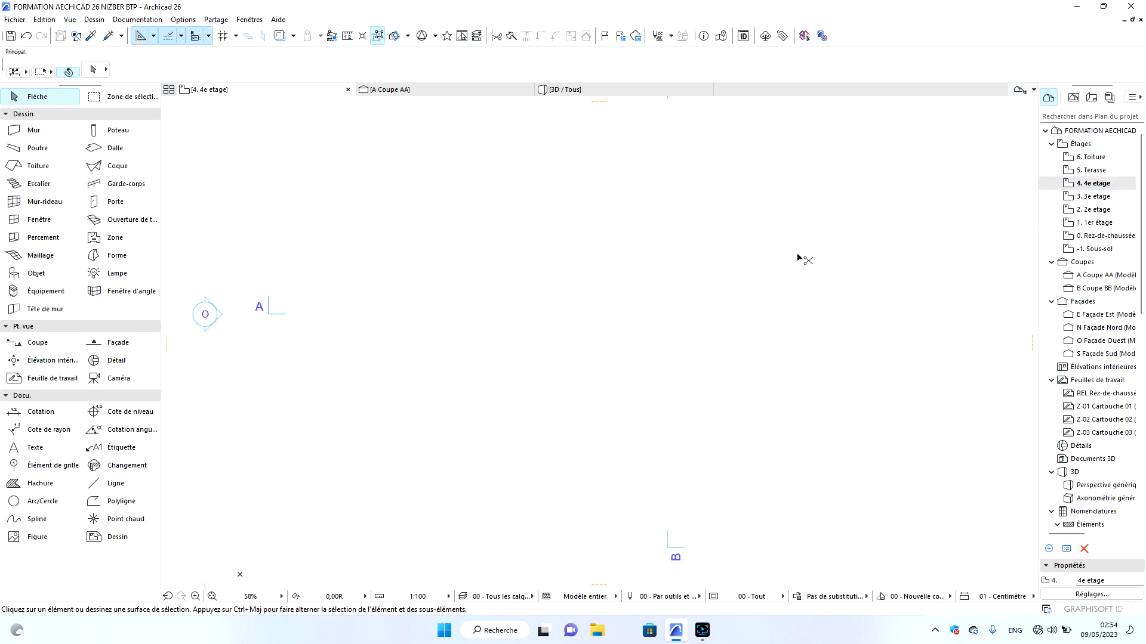
{"action": "key", "text": "ctrl+v"}
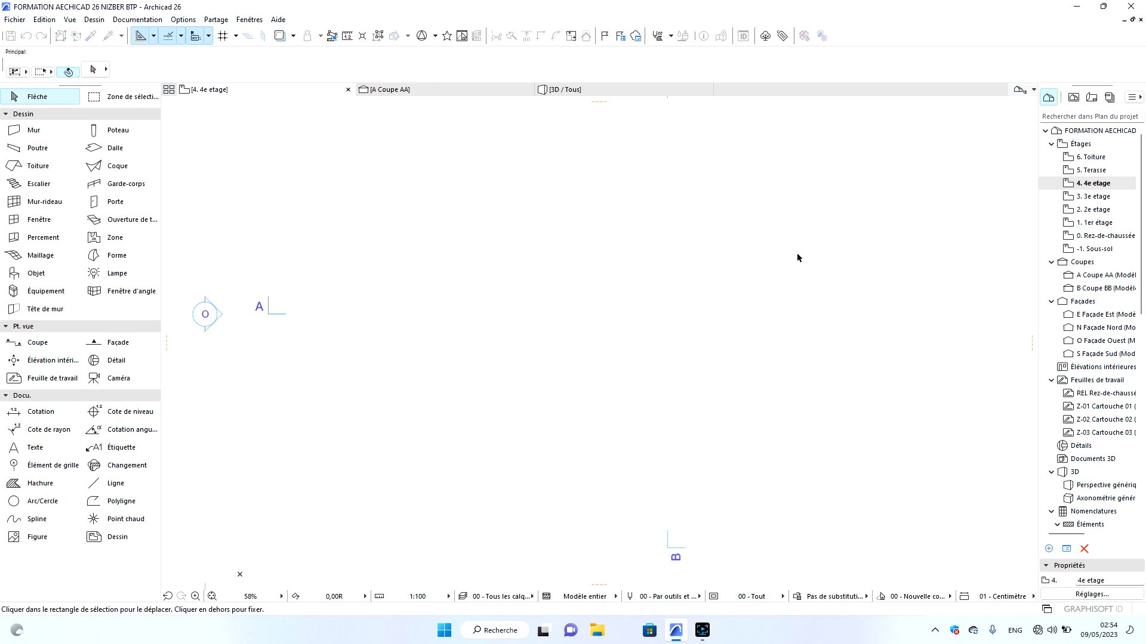
{"action": "left_click", "coordinate": [844, 255]}
Delete the beige façade panel on the 3e etage storey in the 3D view.
{"action": "left_click", "coordinate": [586, 94]}
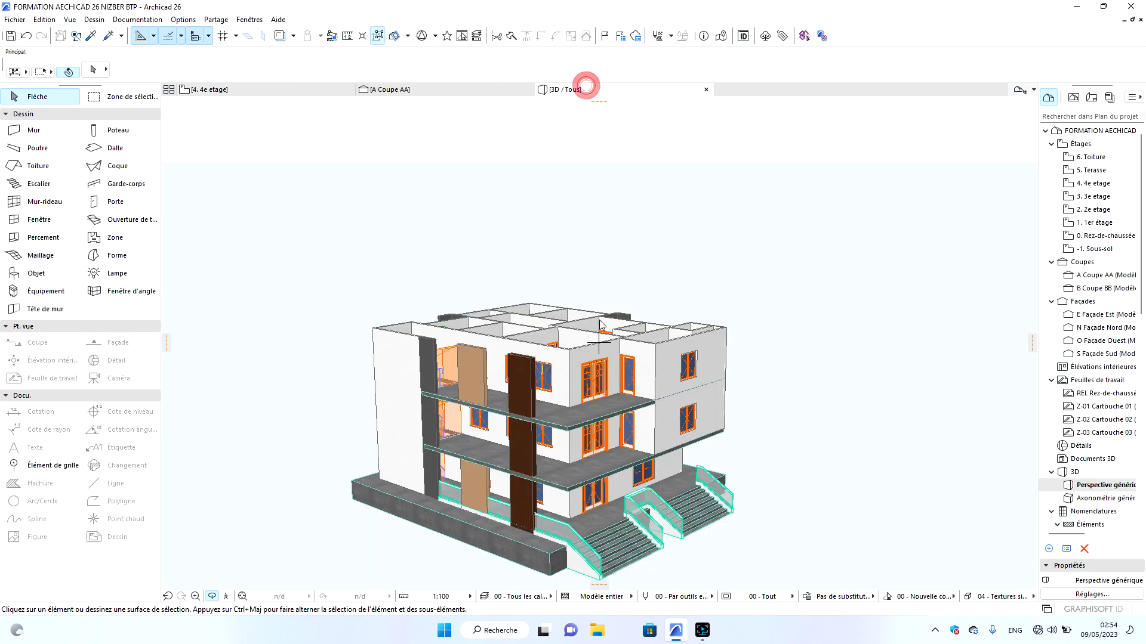
{"action": "left_click_drag", "start_coordinate": [552, 385], "coordinate": [500, 426]}
{"action": "middle_click_drag", "start_coordinate": [500, 426], "coordinate": [519, 419], "text": "shift"}
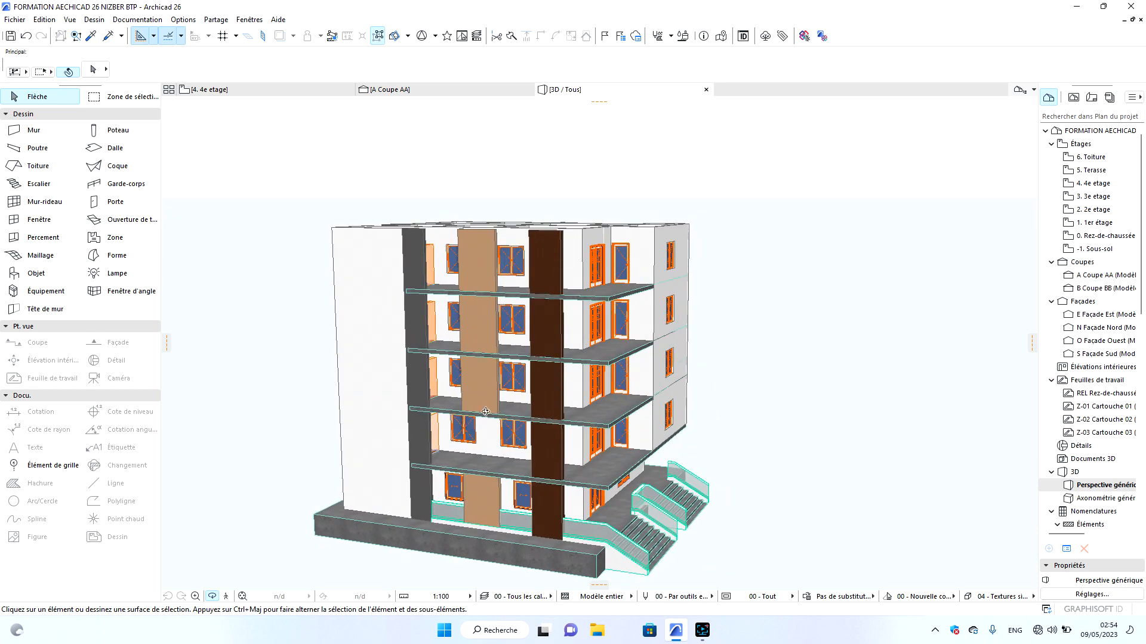
{"action": "scroll", "coordinate": [463, 352], "scroll_direction": "up", "scroll_amount": 3}
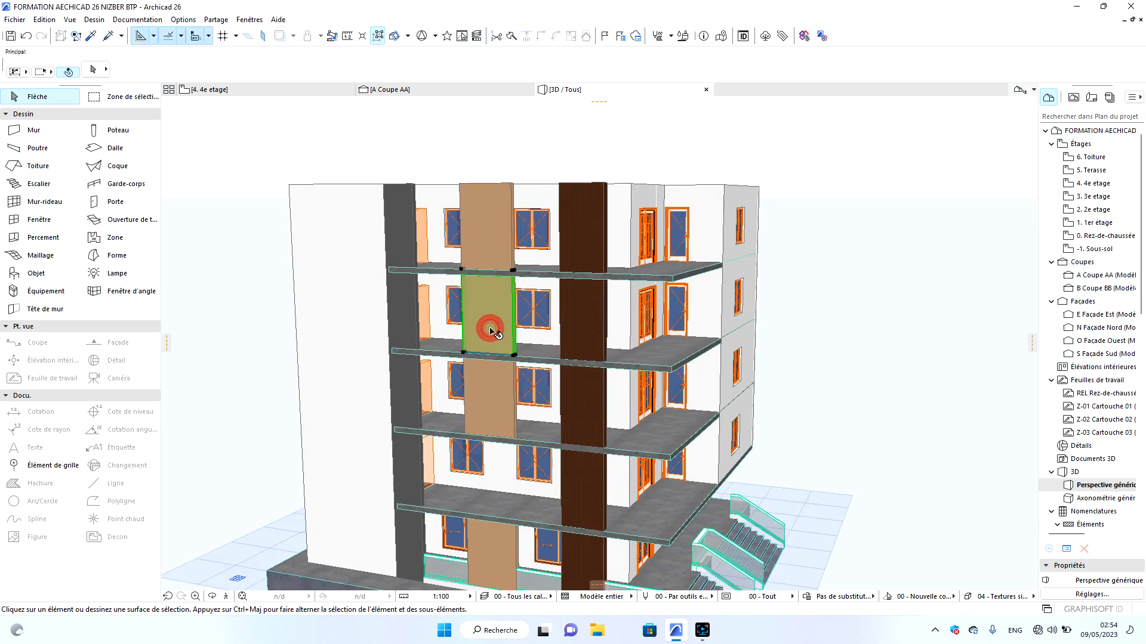
{"action": "left_click", "coordinate": [492, 333]}
{"action": "key", "text": "Delete"}
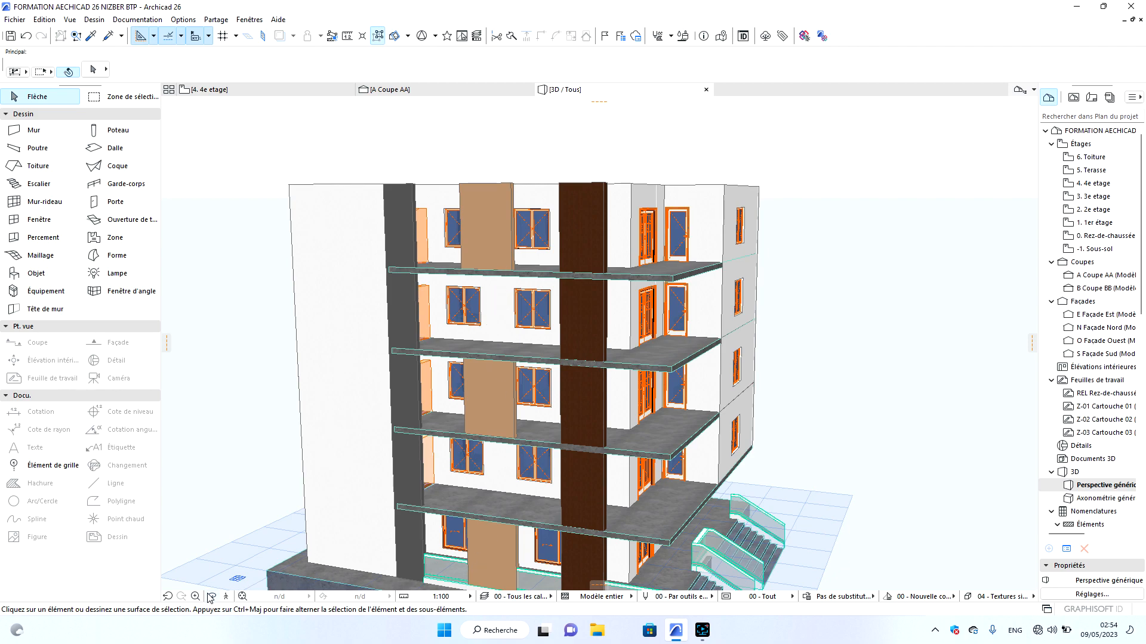
{"action": "scroll", "coordinate": [452, 339], "scroll_direction": "down", "scroll_amount": 2}
{"action": "left_click_drag", "start_coordinate": [621, 411], "coordinate": [407, 406]}
{"action": "key", "text": "Escape"}
{"action": "key", "text": "Escape"}
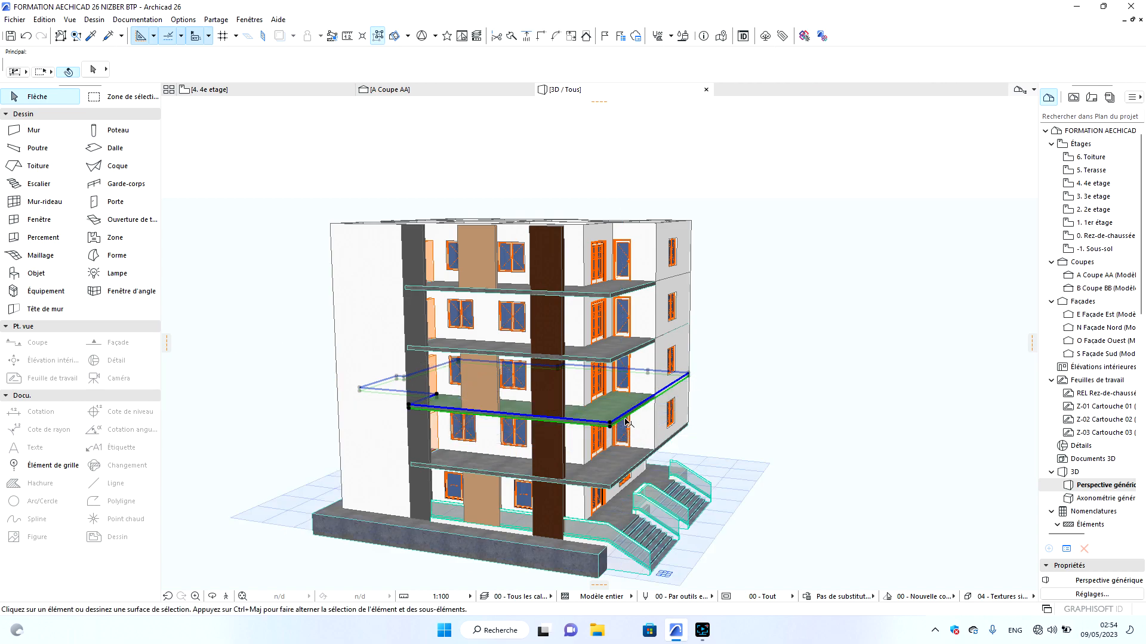
Examine the building's façades, balconies and stairs from all sides in the 3D view.
{"action": "left_click", "coordinate": [213, 597]}
{"action": "left_click_drag", "start_coordinate": [693, 435], "coordinate": [521, 423]}
{"action": "left_click_drag", "start_coordinate": [743, 416], "coordinate": [483, 421]}
{"action": "left_click_drag", "start_coordinate": [844, 429], "coordinate": [431, 439]}
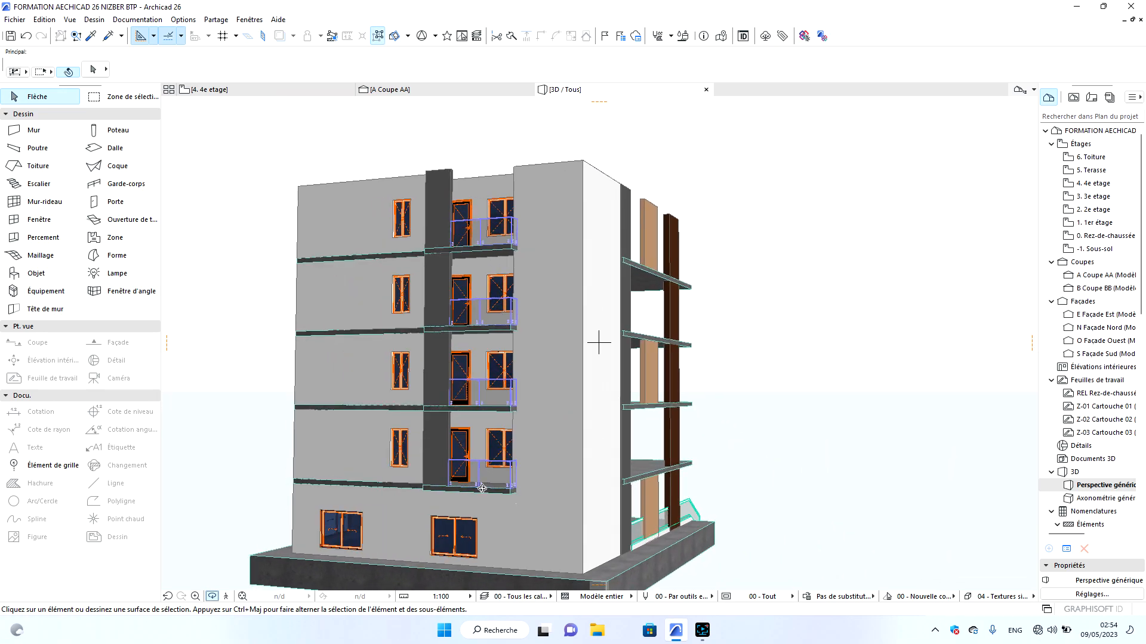
{"action": "scroll", "coordinate": [482, 486], "scroll_direction": "up", "scroll_amount": 4}
{"action": "scroll", "coordinate": [462, 469], "scroll_direction": "down", "scroll_amount": 8}
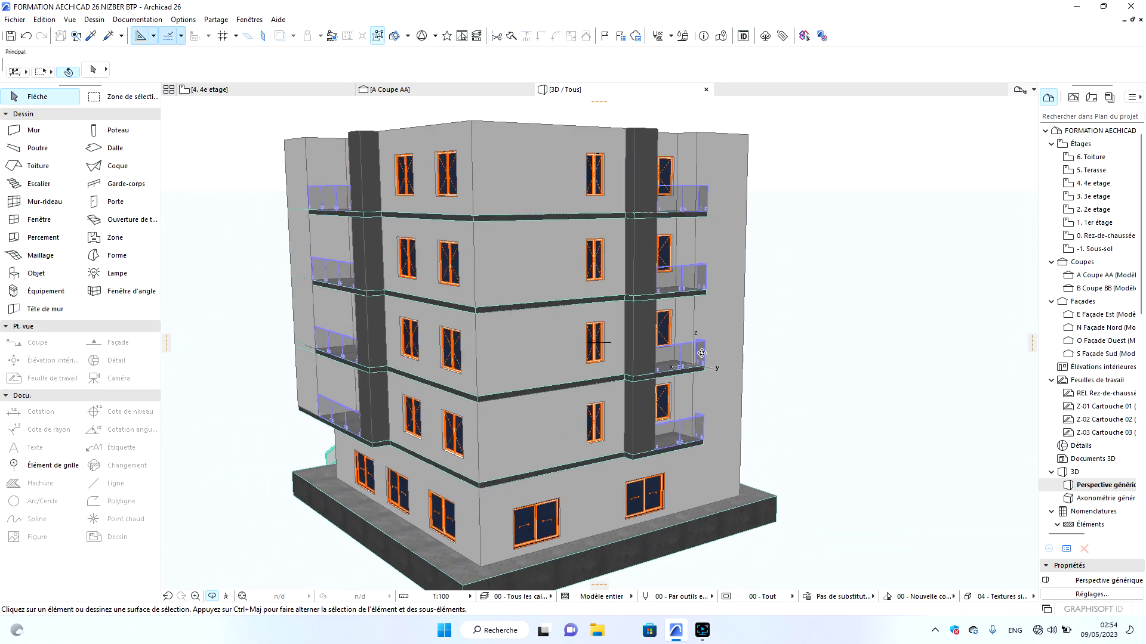
{"action": "left_click_drag", "start_coordinate": [345, 367], "coordinate": [735, 358]}
{"action": "scroll", "coordinate": [773, 353], "scroll_direction": "down", "scroll_amount": 5}
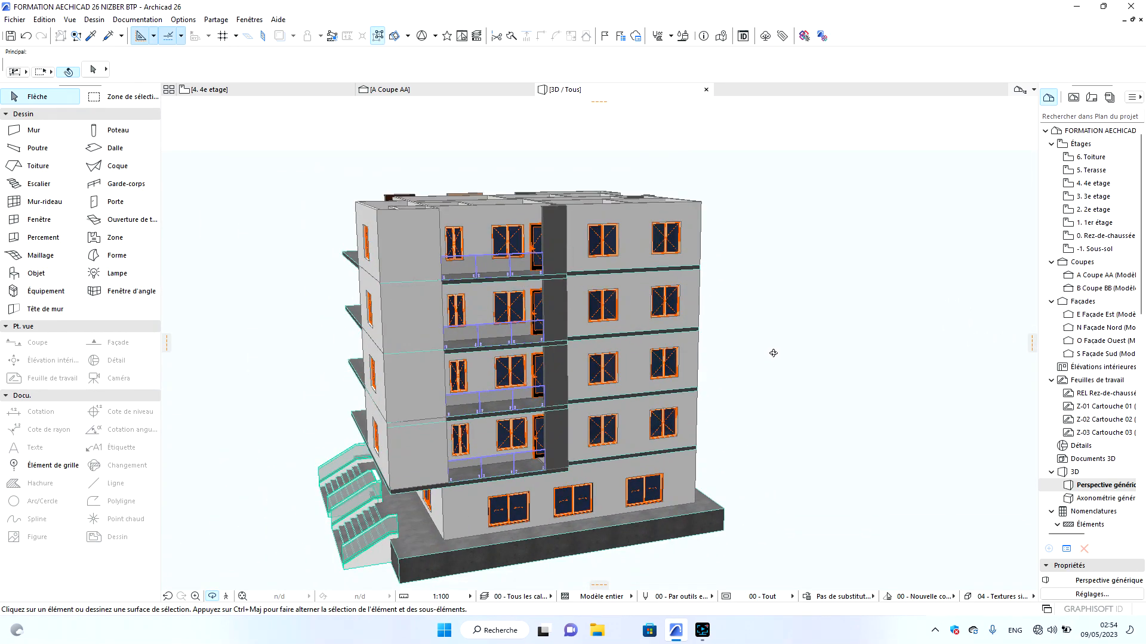
{"action": "left_click_drag", "start_coordinate": [525, 395], "coordinate": [877, 388]}
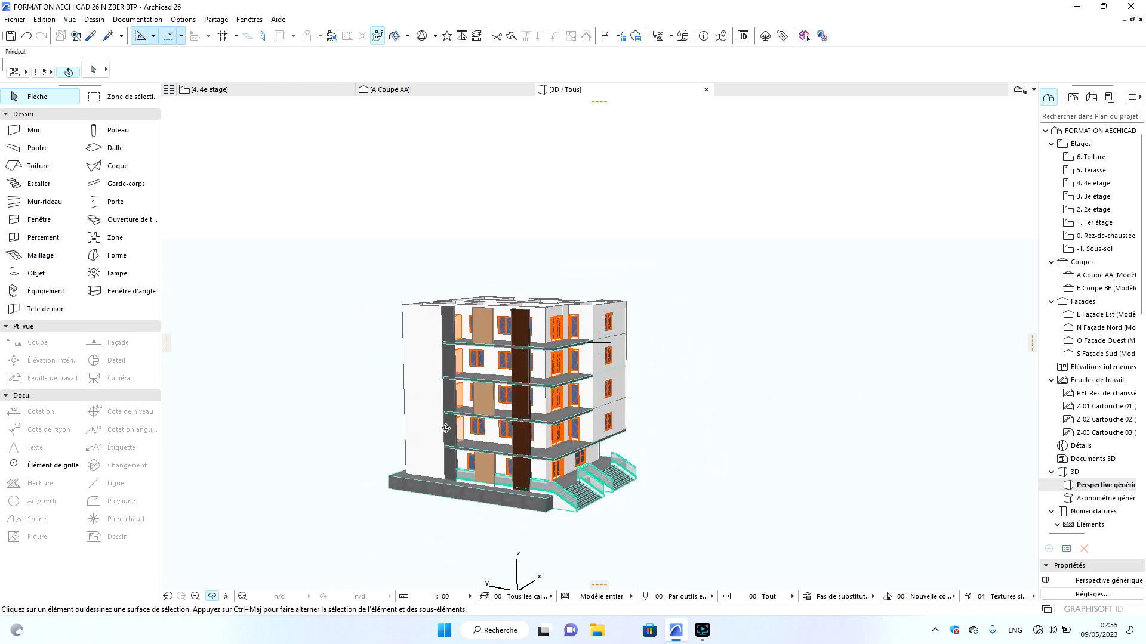
{"action": "scroll", "coordinate": [482, 446], "scroll_direction": "up", "scroll_amount": 2}
Open the 1er étage floor plan for viewing the storey layout.
{"action": "left_click", "coordinate": [244, 95]}
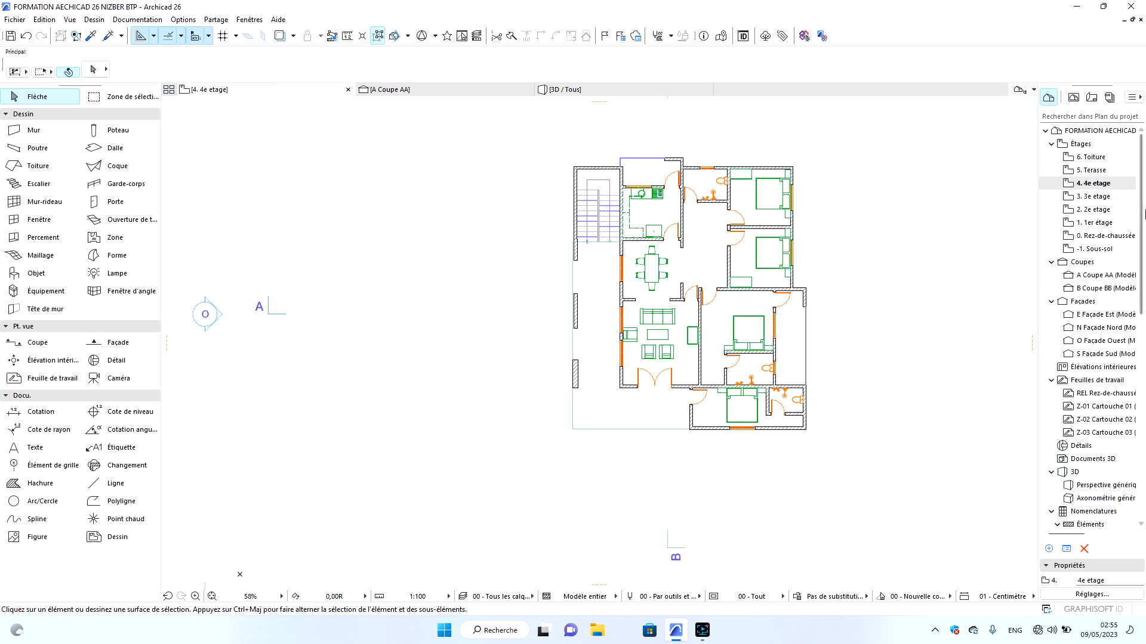
{"action": "double_click", "coordinate": [1102, 222]}
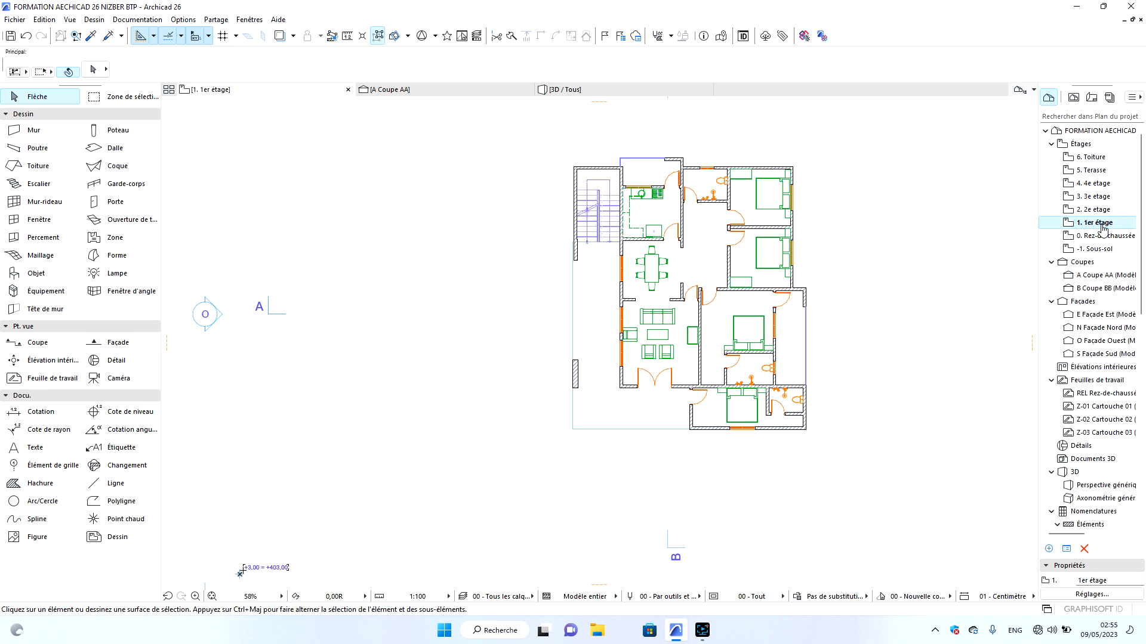
{"action": "scroll", "coordinate": [702, 207], "scroll_direction": "up", "scroll_amount": 3}
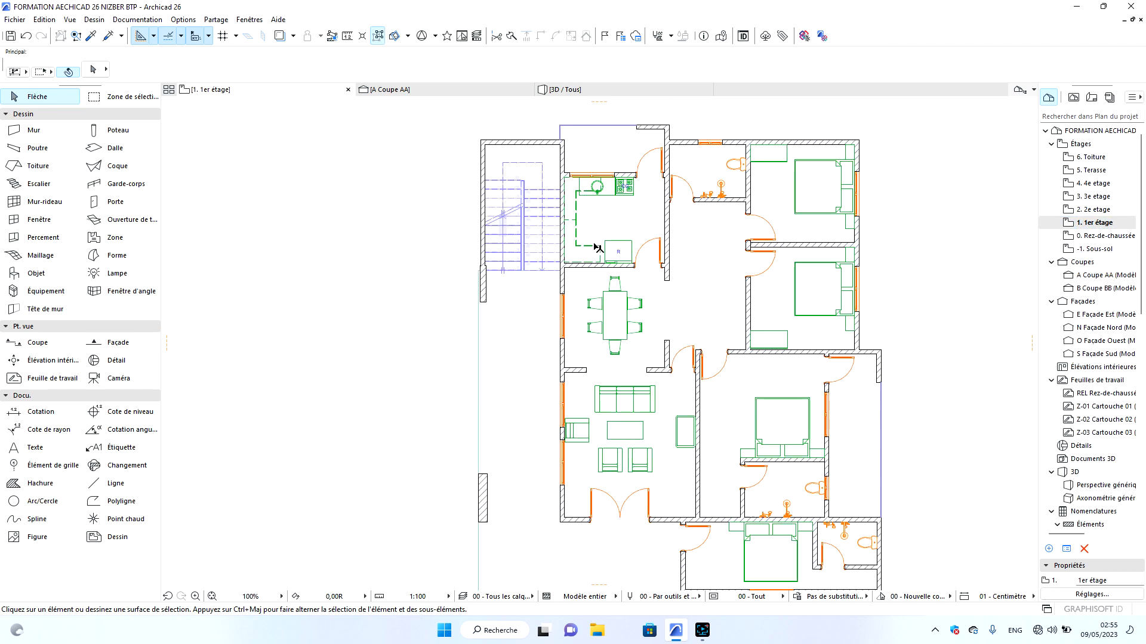
Open the complex profile manager and start editing a blank custom (Personnalisé) profile.
{"action": "left_click", "coordinate": [179, 21]}
{"action": "mouse_move", "coordinate": [259, 83]}
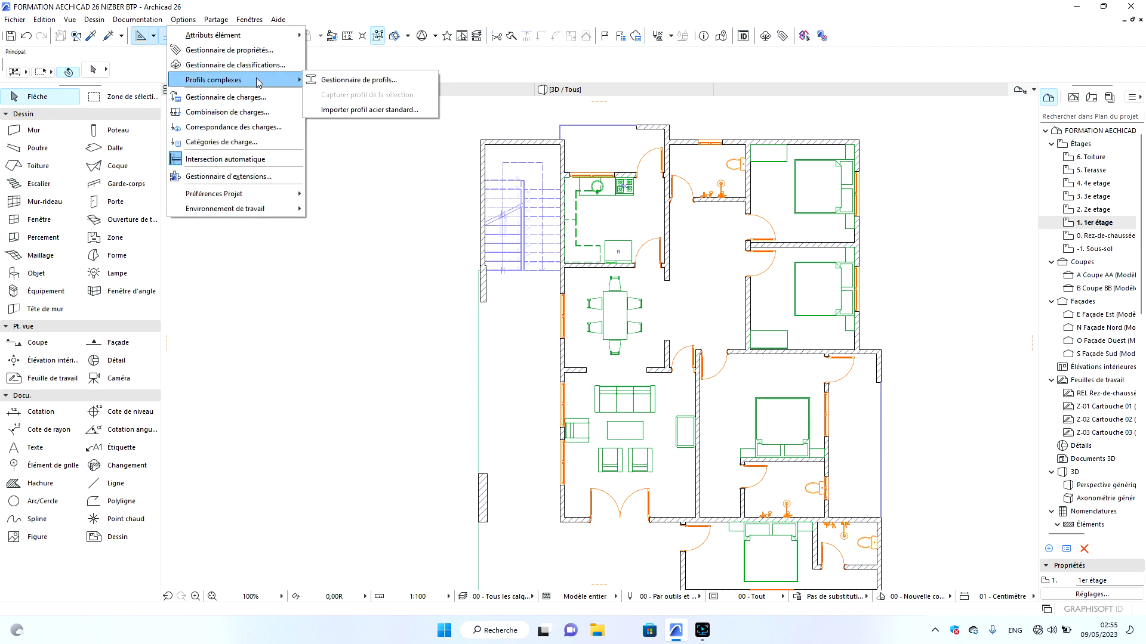
{"action": "left_click", "coordinate": [361, 81]}
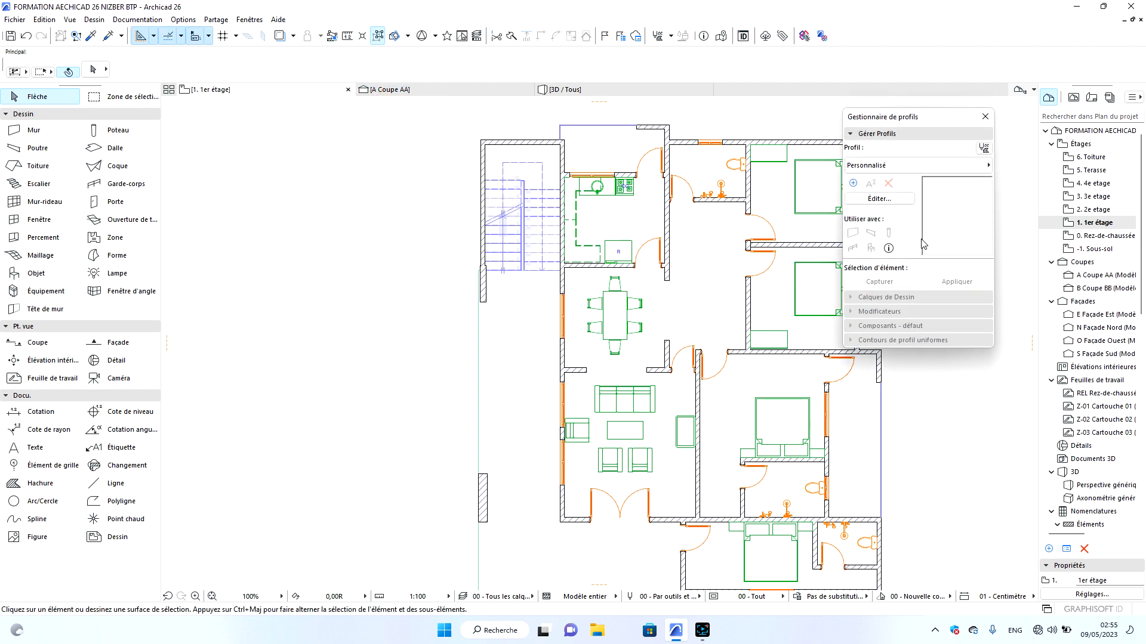
{"action": "left_click", "coordinate": [879, 198]}
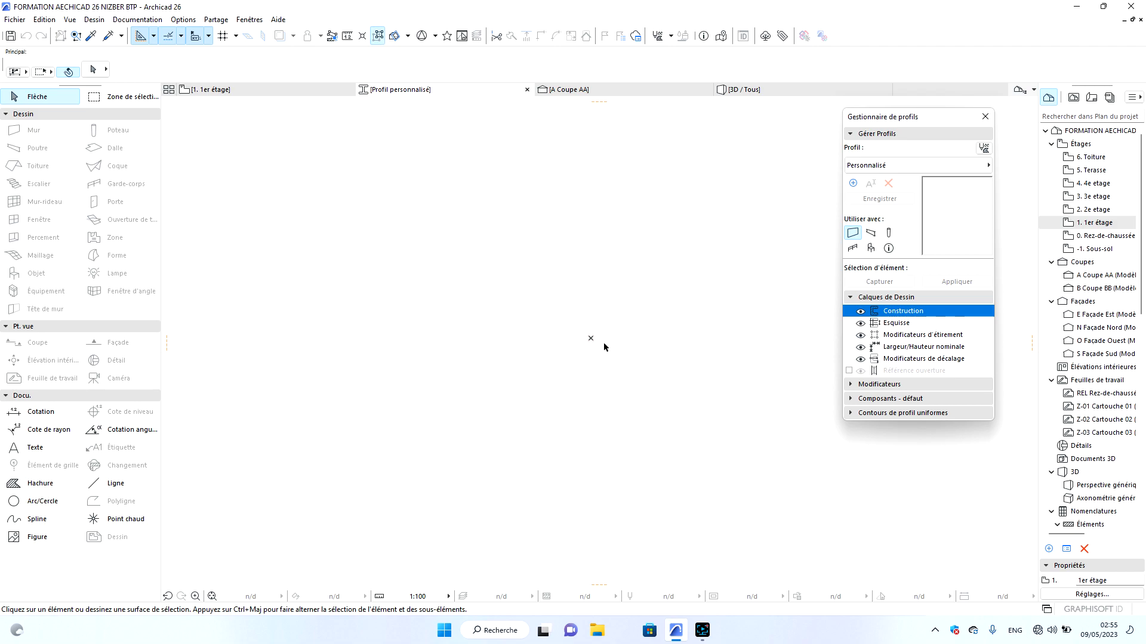
{"action": "left_click", "coordinate": [703, 630]}
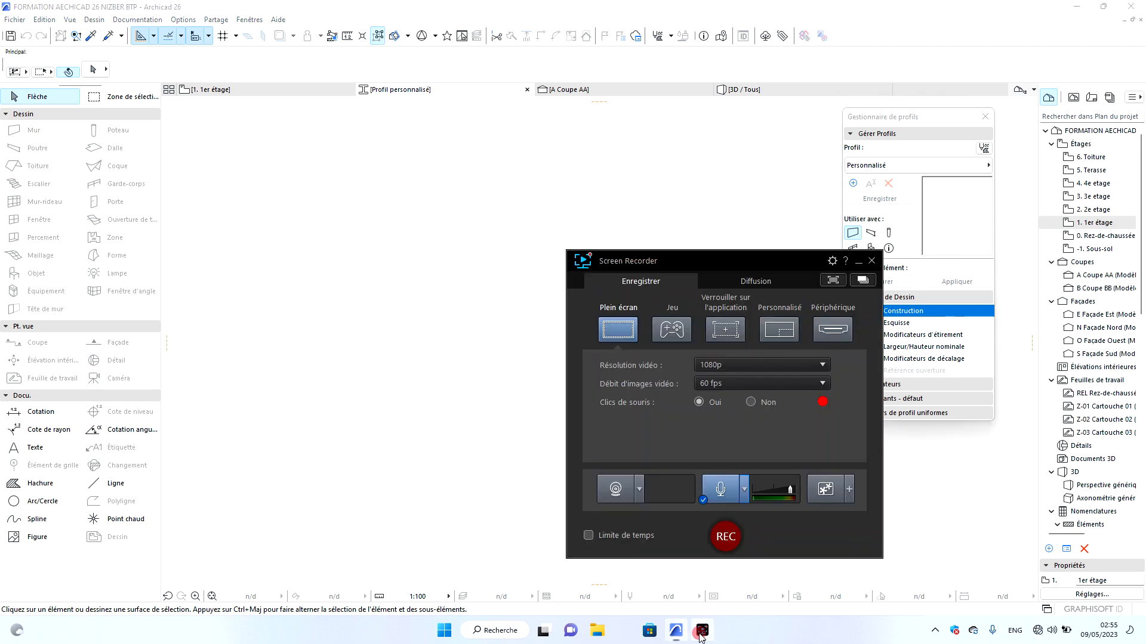
{"action": "left_click", "coordinate": [725, 536]}
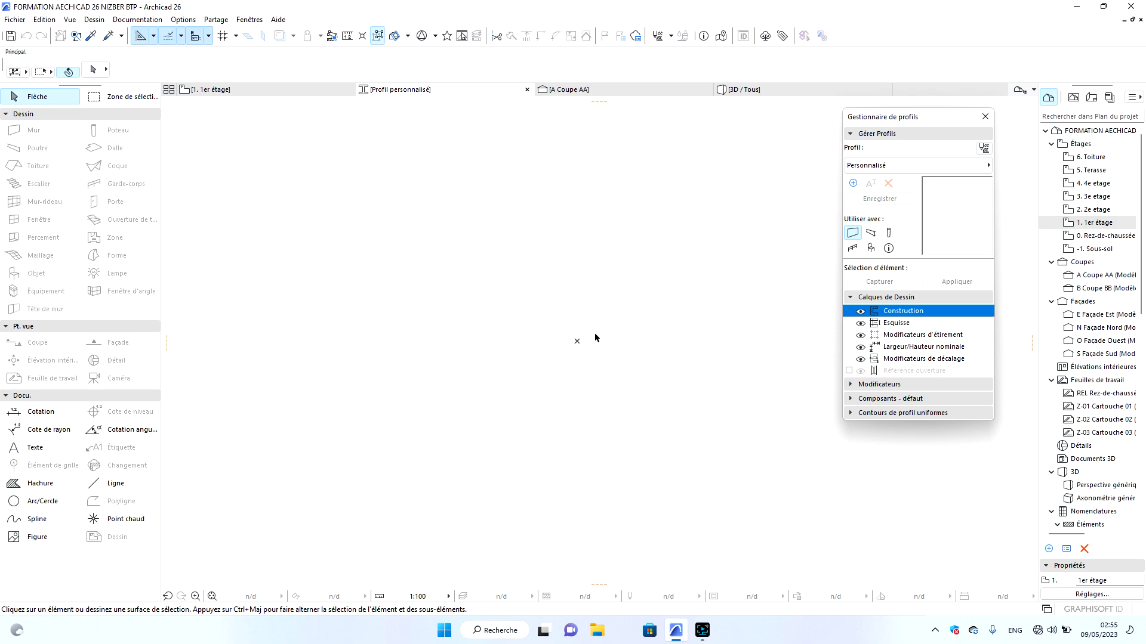
Draw a closed rectangle 0,3 wide and 0,1 high as the profile's base with the Line tool.
{"action": "left_click", "coordinate": [104, 483]}
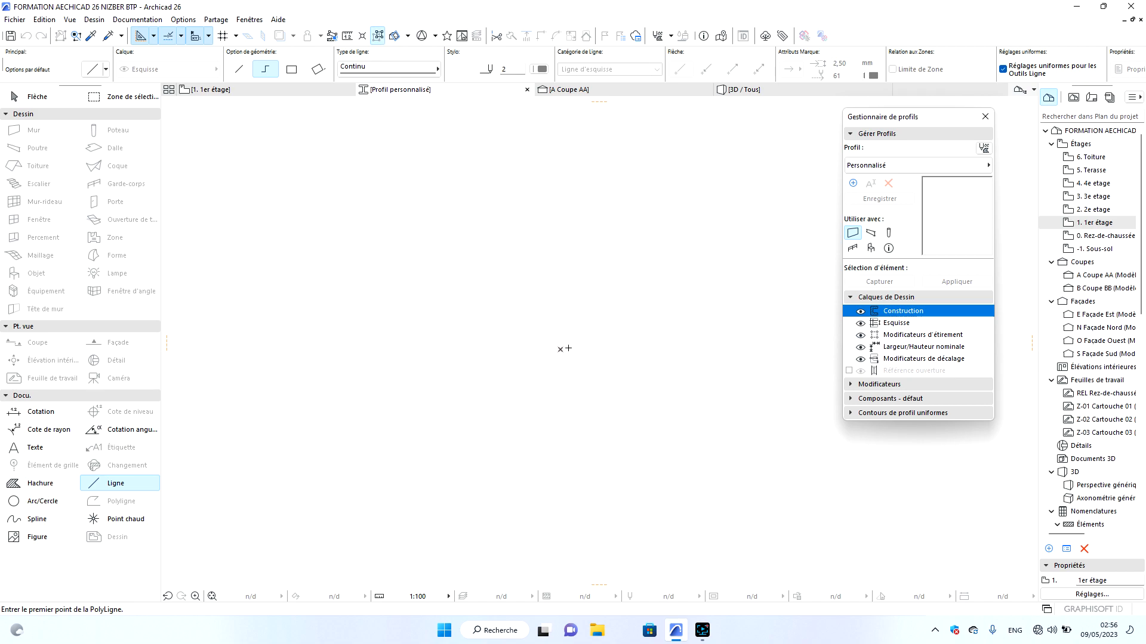
{"action": "left_click", "coordinate": [561, 349]}
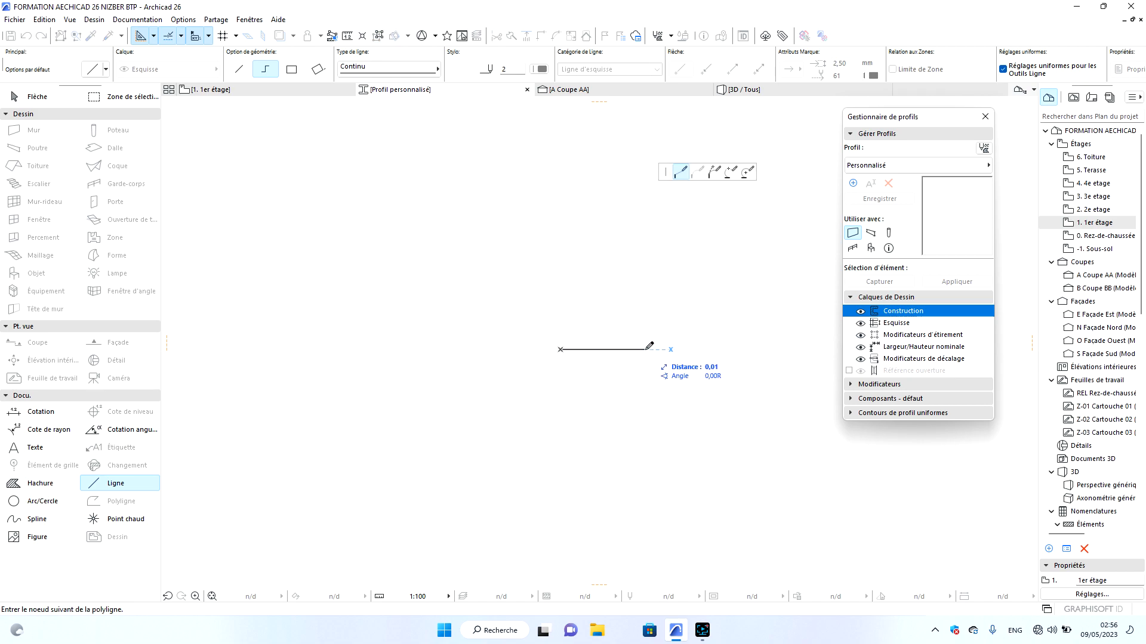
{"action": "type", "text": "0,"}
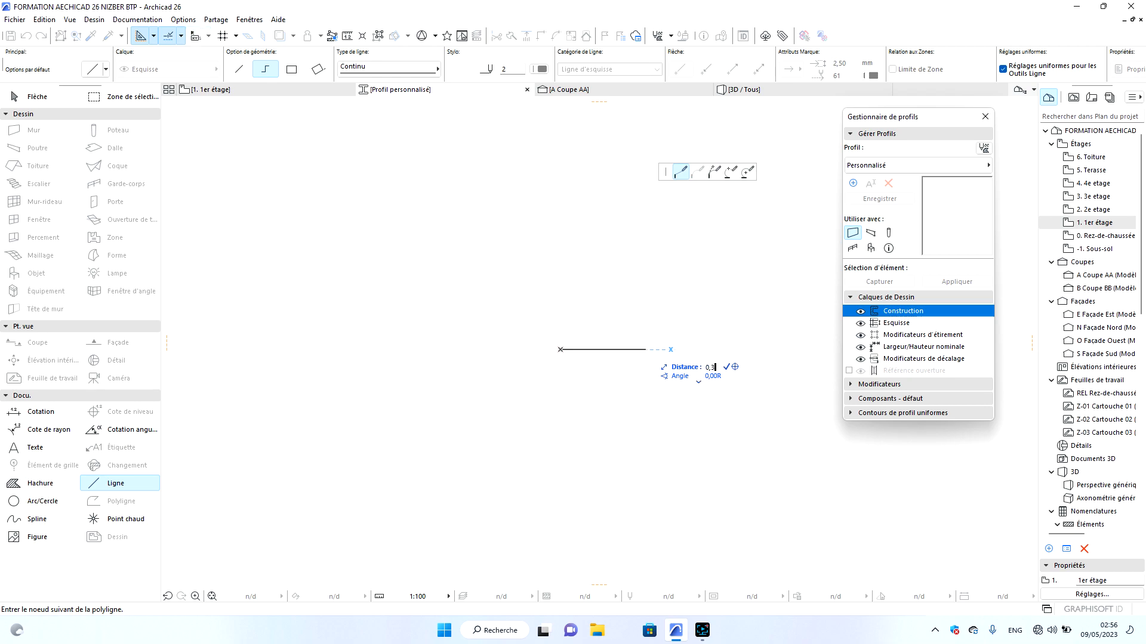
{"action": "key", "text": "Return"}
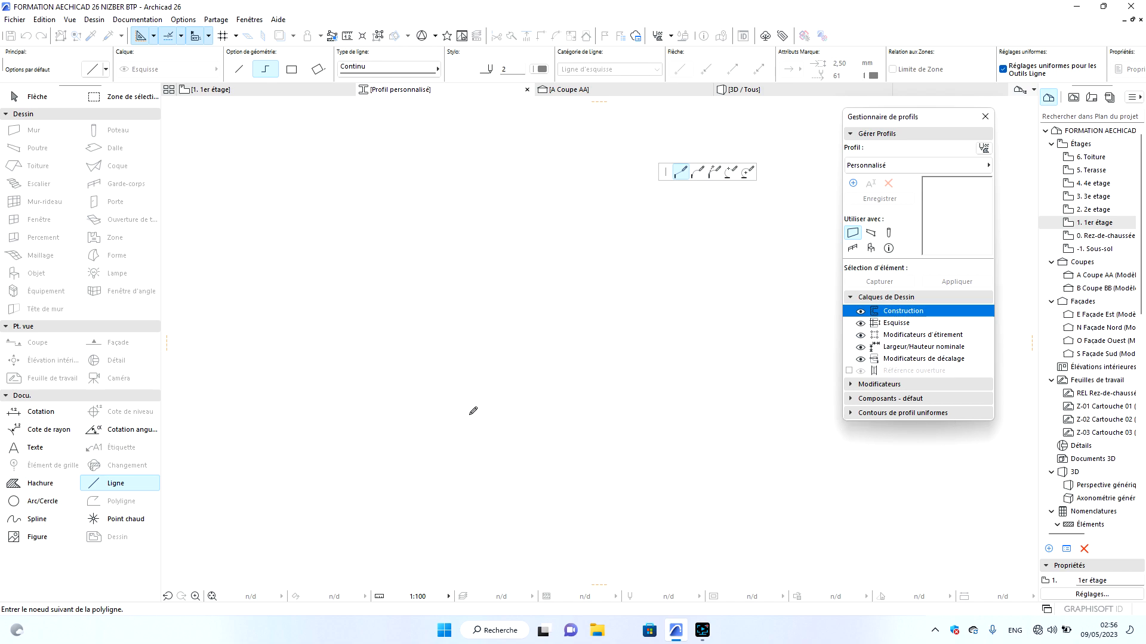
{"action": "left_click", "coordinate": [636, 415]}
{"action": "scroll", "coordinate": [641, 392], "scroll_direction": "up", "scroll_amount": 2}
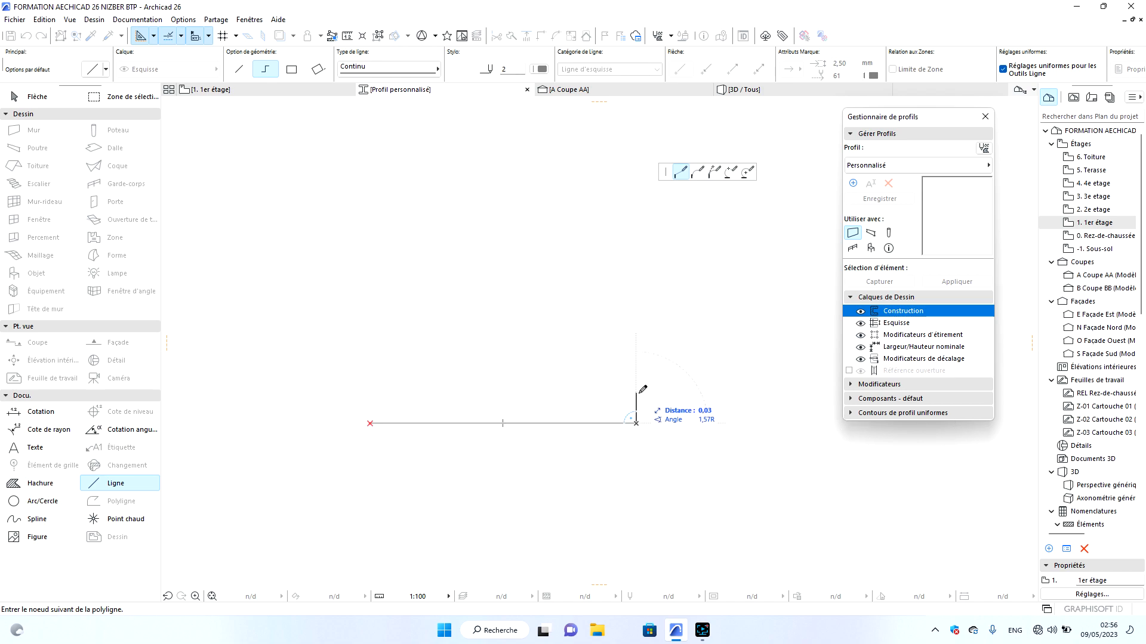
{"action": "type", "text": "0,"}
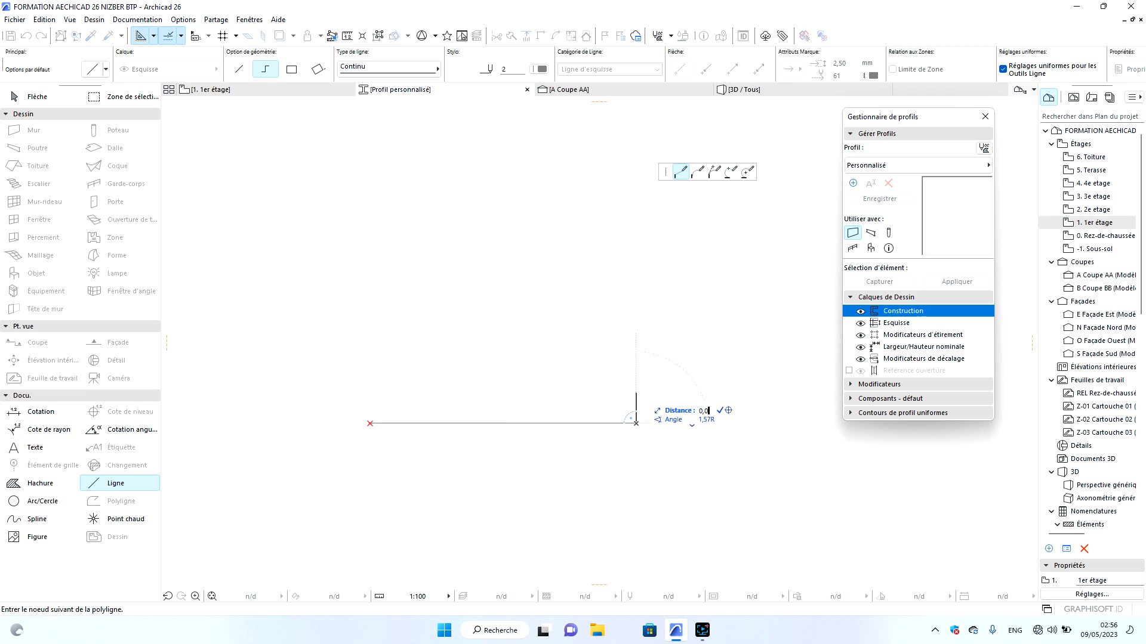
{"action": "type", "text": "1"}
{"action": "key", "text": "Return"}
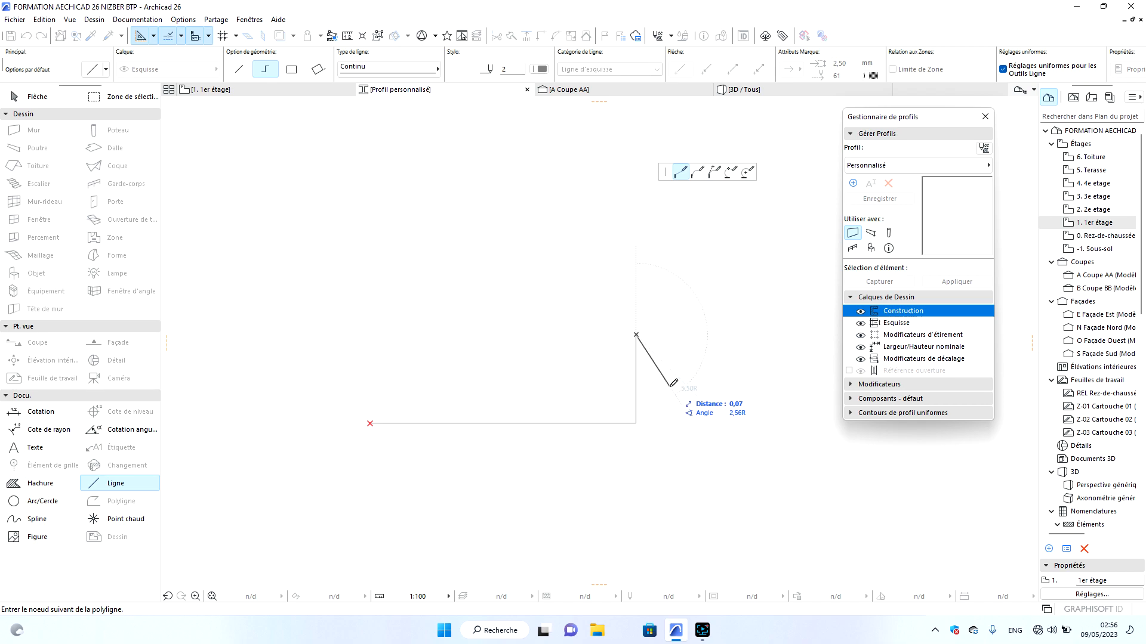
{"action": "scroll", "coordinate": [601, 346], "scroll_direction": "down", "scroll_amount": 4}
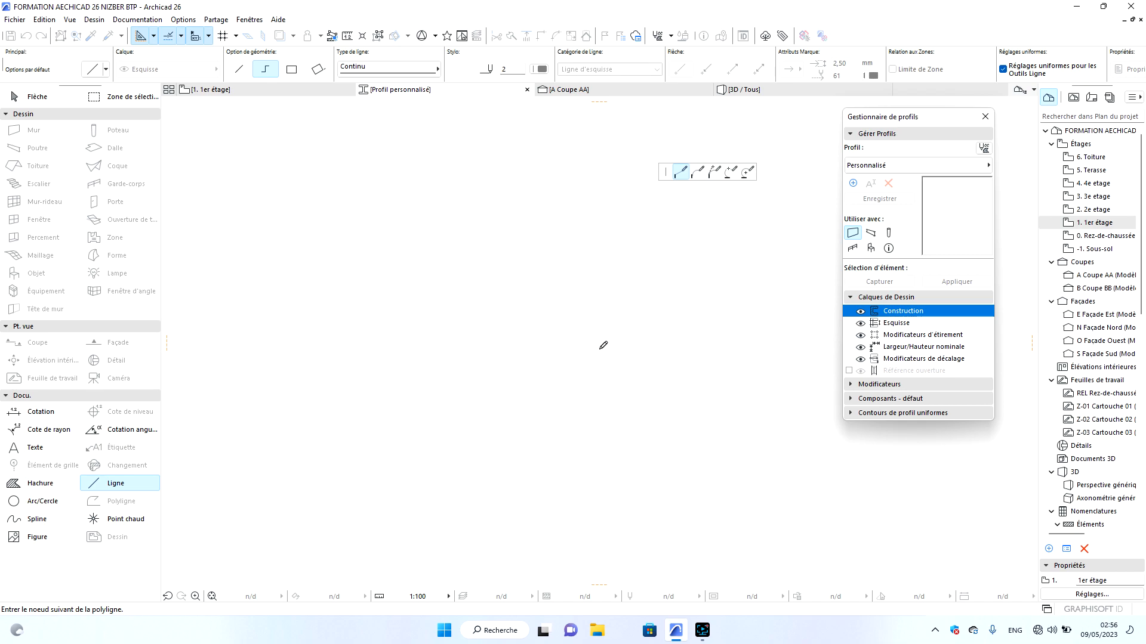
{"action": "left_click", "coordinate": [507, 343]}
{"action": "left_click", "coordinate": [508, 379]}
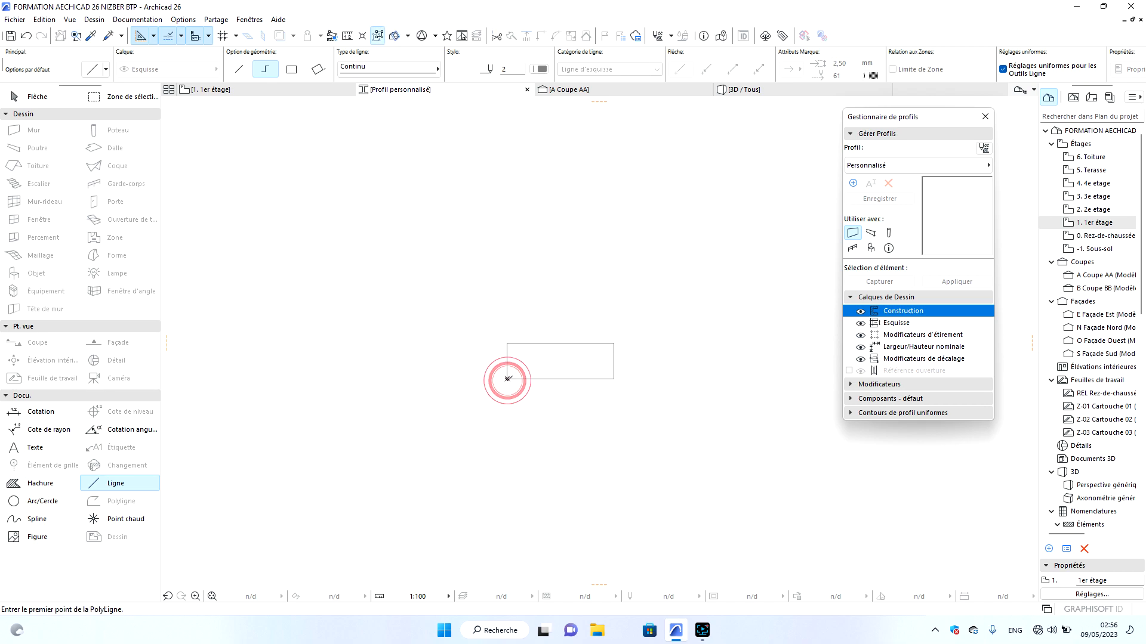
Draw a closed upright rectangle 0,05 wide and 0,9 high, standing on the base's upper-left corner.
{"action": "scroll", "coordinate": [509, 335], "scroll_direction": "up", "scroll_amount": 4}
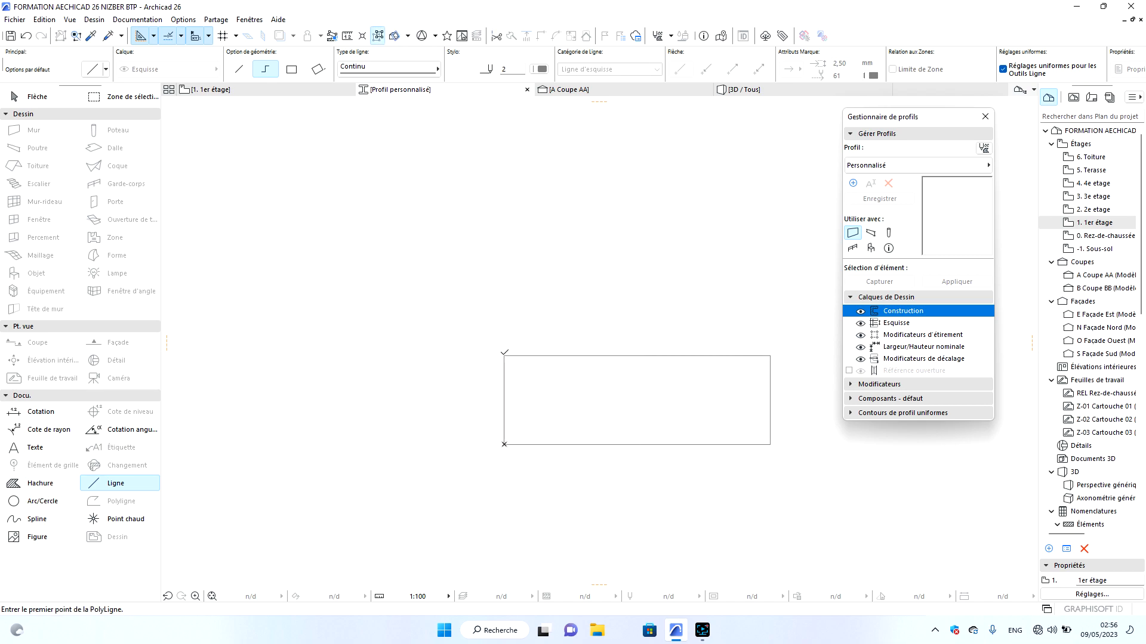
{"action": "left_click", "coordinate": [504, 356]}
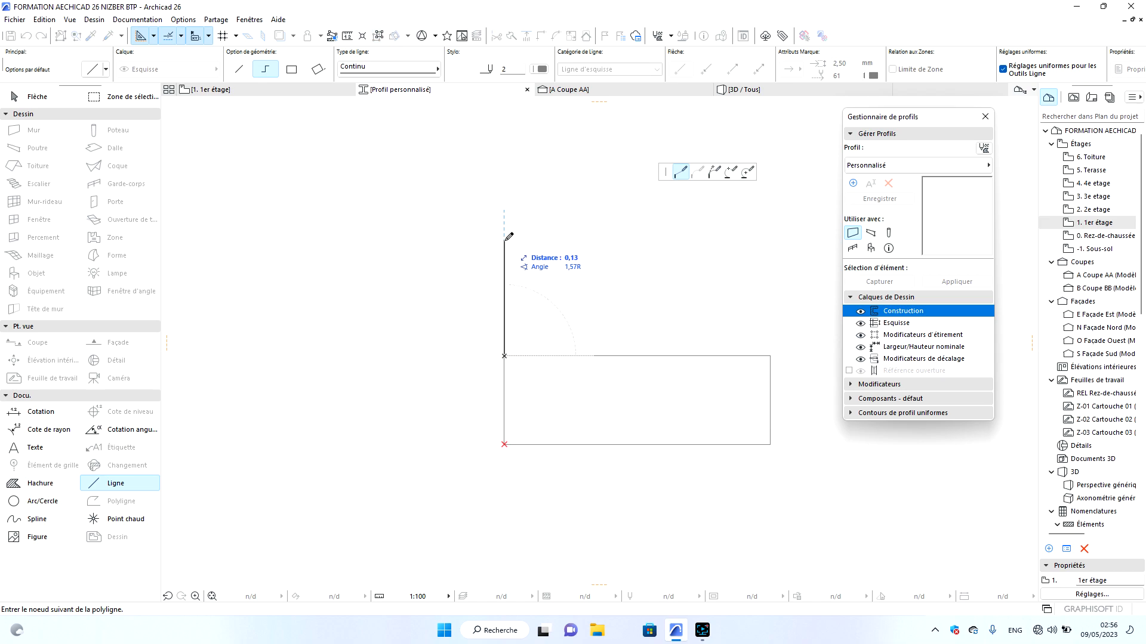
{"action": "type", "text": "0,"}
{"action": "key", "text": "Return"}
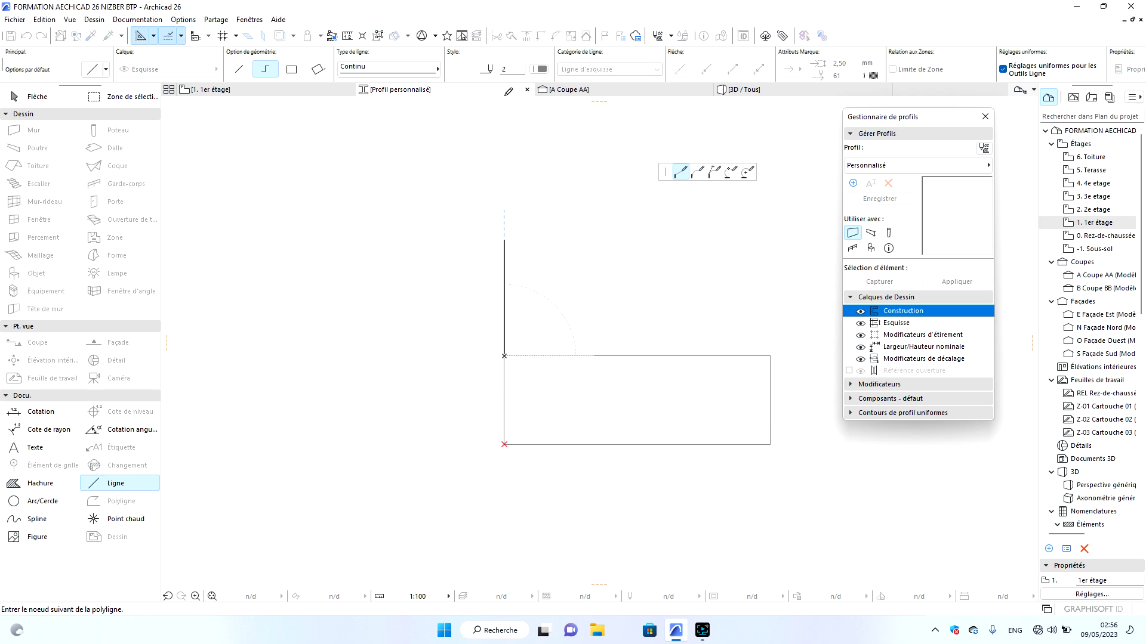
{"action": "scroll", "coordinate": [496, 311], "scroll_direction": "down", "scroll_amount": 5}
{"action": "scroll", "coordinate": [497, 310], "scroll_direction": "down", "scroll_amount": 3}
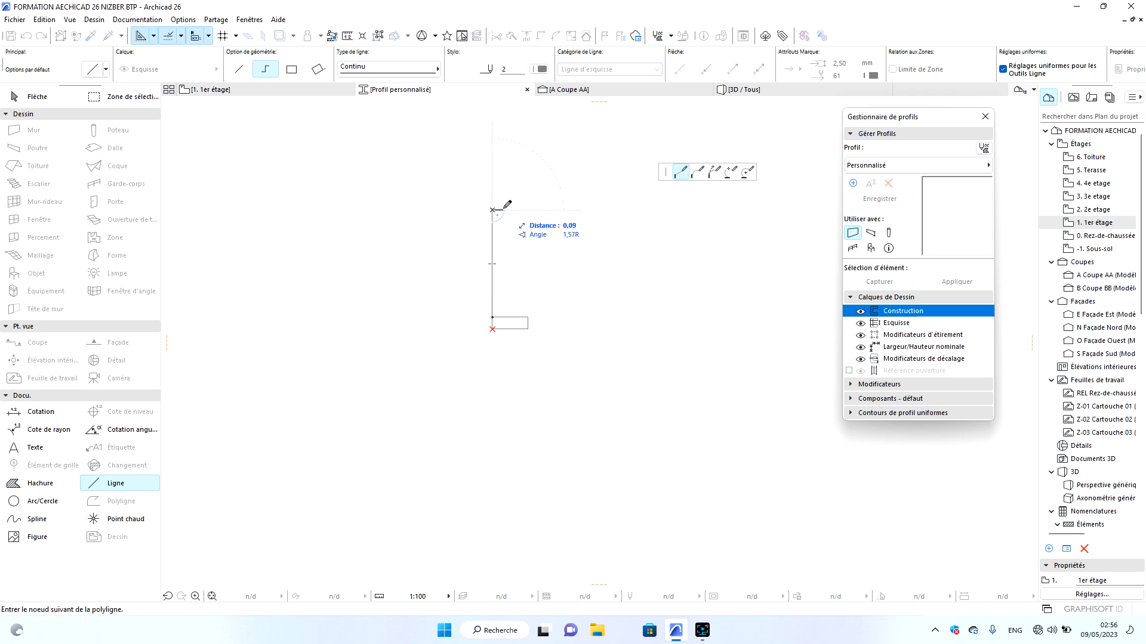
{"action": "type", "text": "0,"}
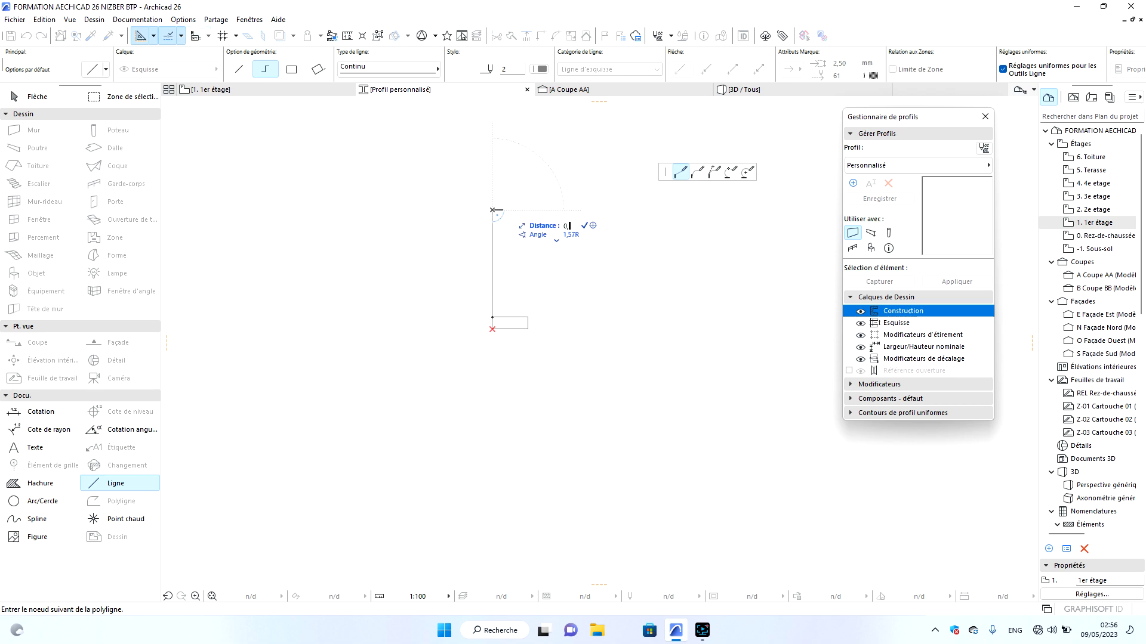
{"action": "type", "text": "05"}
{"action": "key", "text": "Return"}
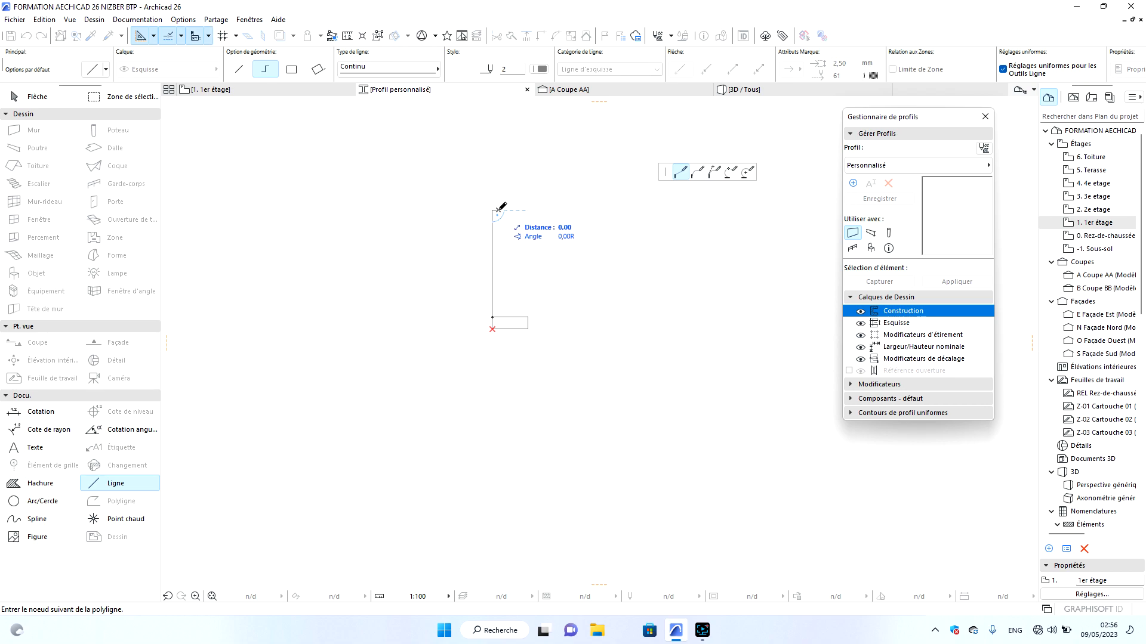
{"action": "scroll", "coordinate": [500, 318], "scroll_direction": "up", "scroll_amount": 2}
{"action": "scroll", "coordinate": [501, 316], "scroll_direction": "up", "scroll_amount": 2}
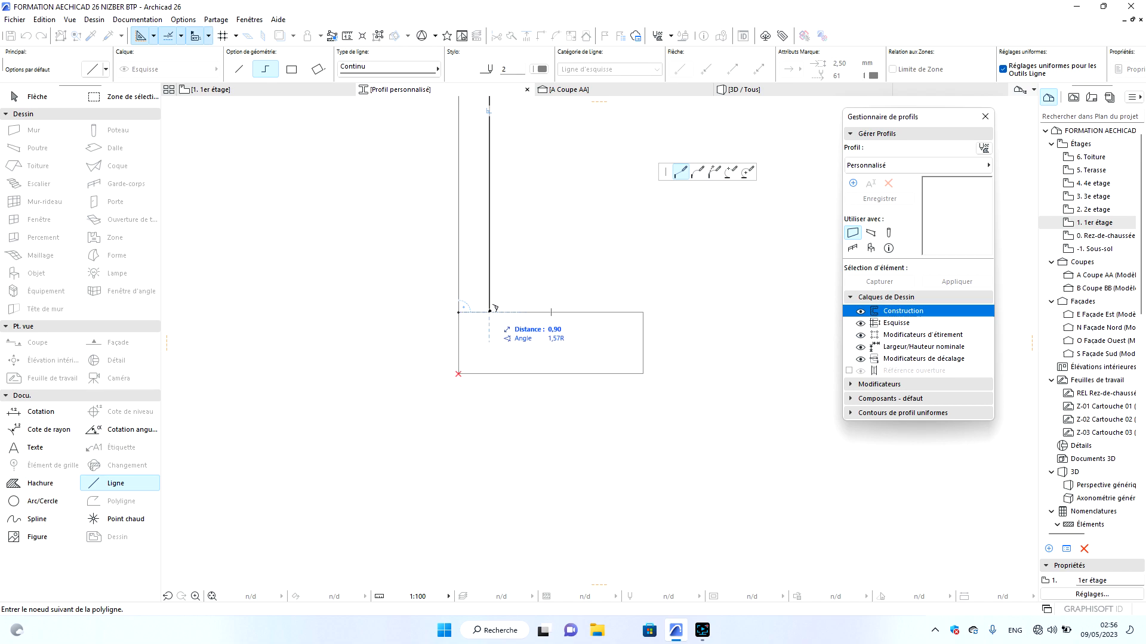
{"action": "double_click", "coordinate": [459, 312]}
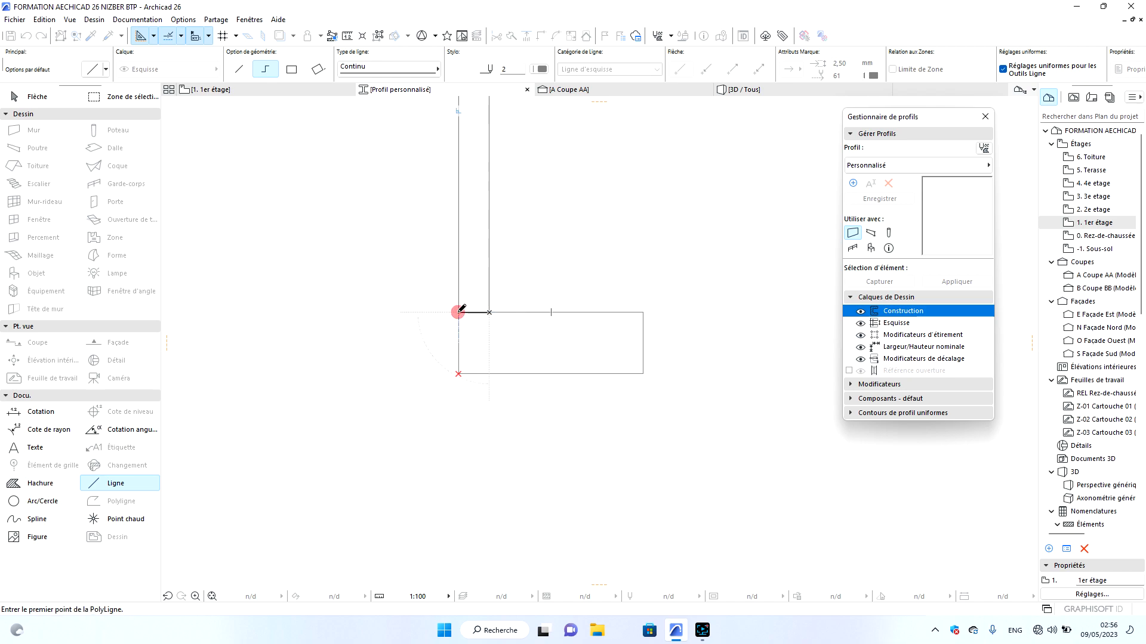
{"action": "scroll", "coordinate": [534, 382], "scroll_direction": "down", "scroll_amount": 3}
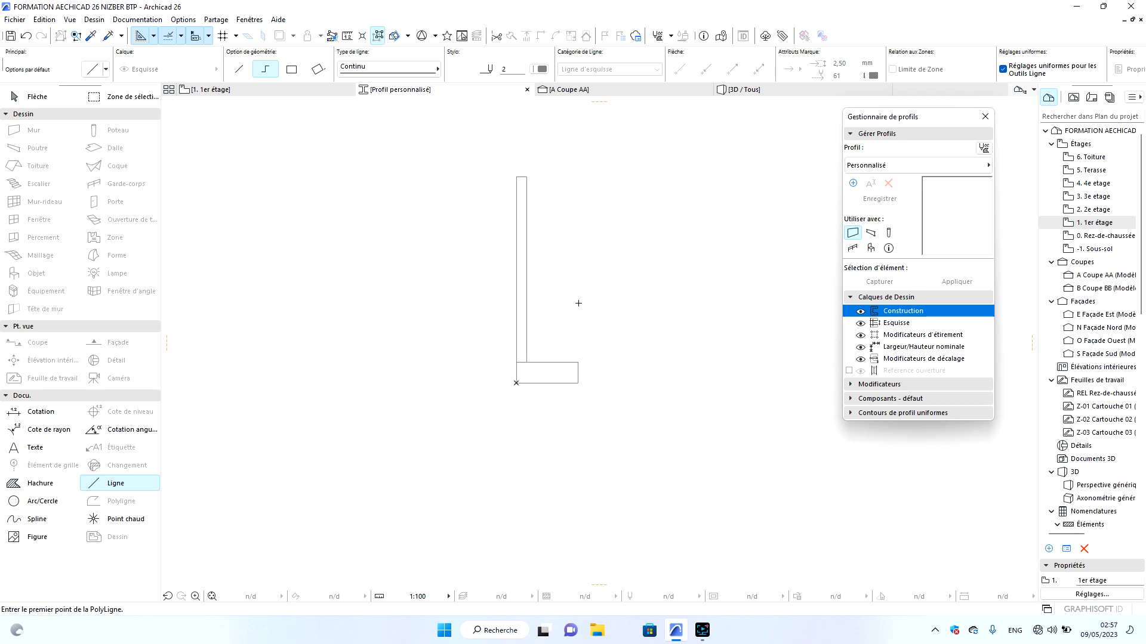
{"action": "key", "text": "Escape"}
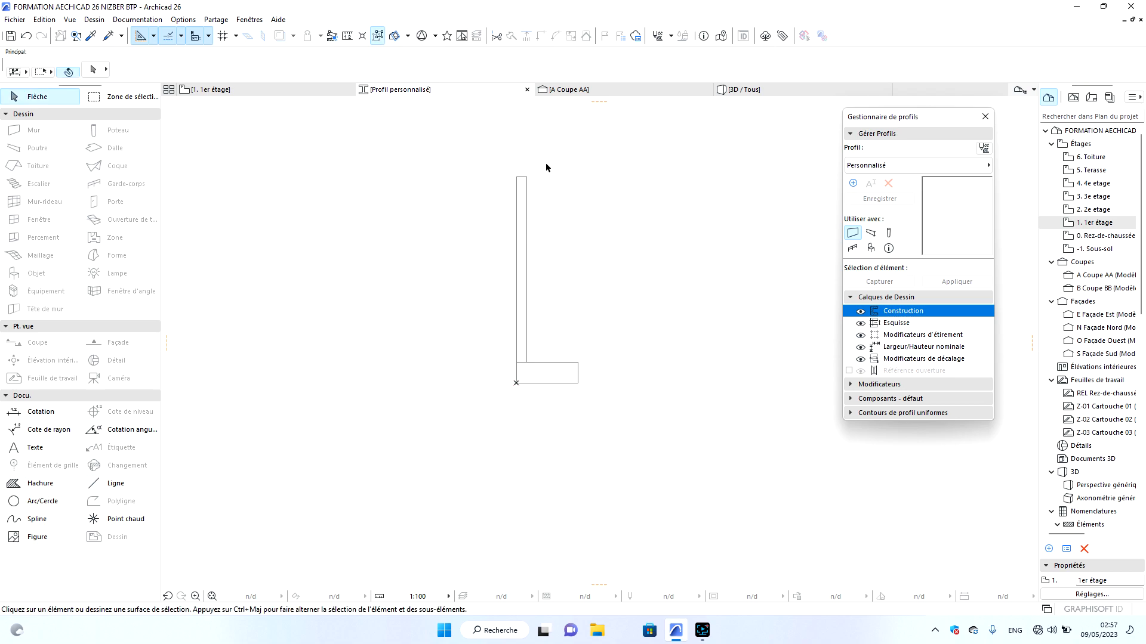
Draw a vertical helper line from the midpoint of the base rectangle's upper edge down past its lower edge.
{"action": "left_click", "coordinate": [116, 484]}
{"action": "scroll", "coordinate": [544, 367], "scroll_direction": "up", "scroll_amount": 2}
{"action": "scroll", "coordinate": [544, 366], "scroll_direction": "up", "scroll_amount": 1}
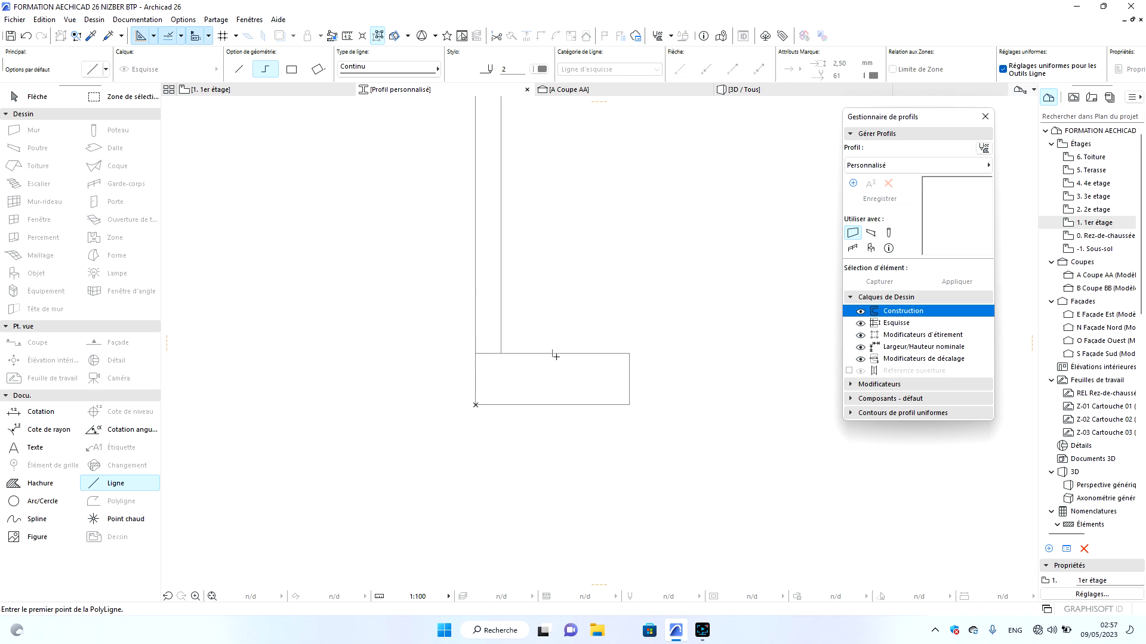
{"action": "left_click", "coordinate": [553, 352]}
{"action": "left_click", "coordinate": [552, 460]}
{"action": "left_click", "coordinate": [552, 461]}
{"action": "scroll", "coordinate": [528, 338], "scroll_direction": "down", "scroll_amount": 3}
{"action": "key", "text": "Escape"}
Select the four lines of the upright rectangle and move them so its lower-edge midpoint sits on the midpoint of the base's upper edge.
{"action": "left_click", "coordinate": [486, 149]}
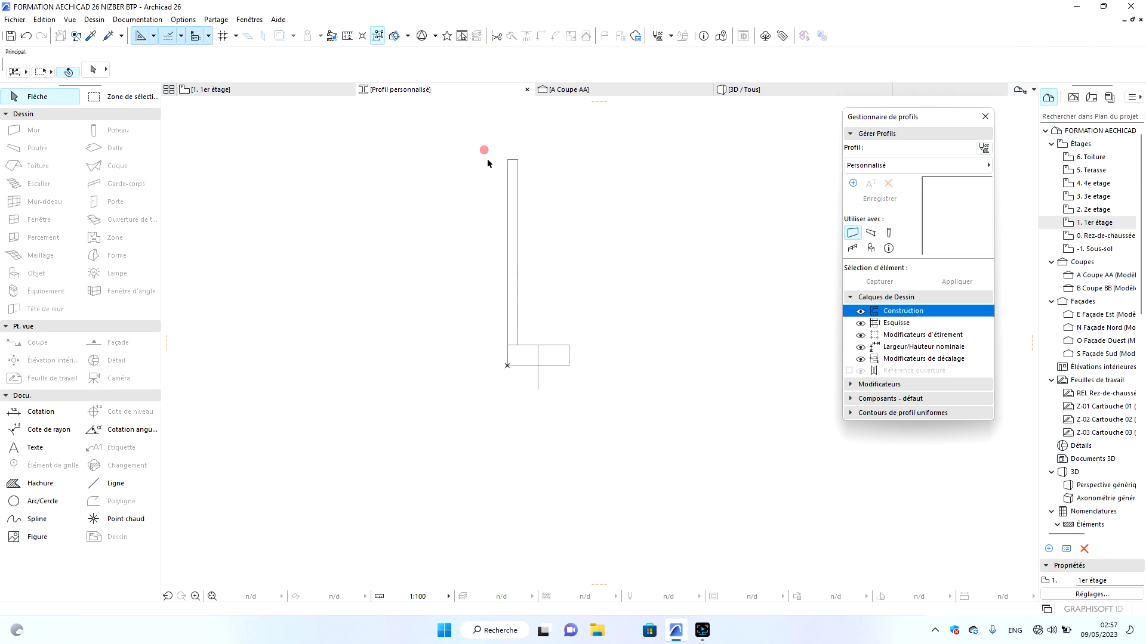
{"action": "left_click", "coordinate": [567, 306]}
{"action": "left_click", "coordinate": [542, 145]}
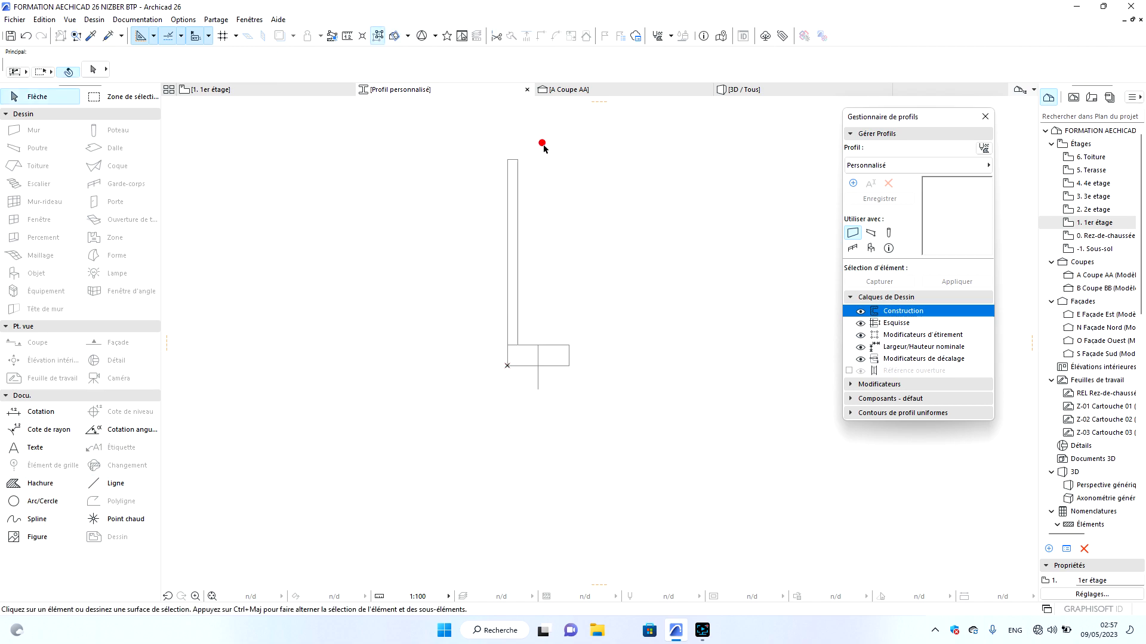
{"action": "left_click", "coordinate": [486, 303]}
{"action": "scroll", "coordinate": [511, 357], "scroll_direction": "up", "scroll_amount": 3}
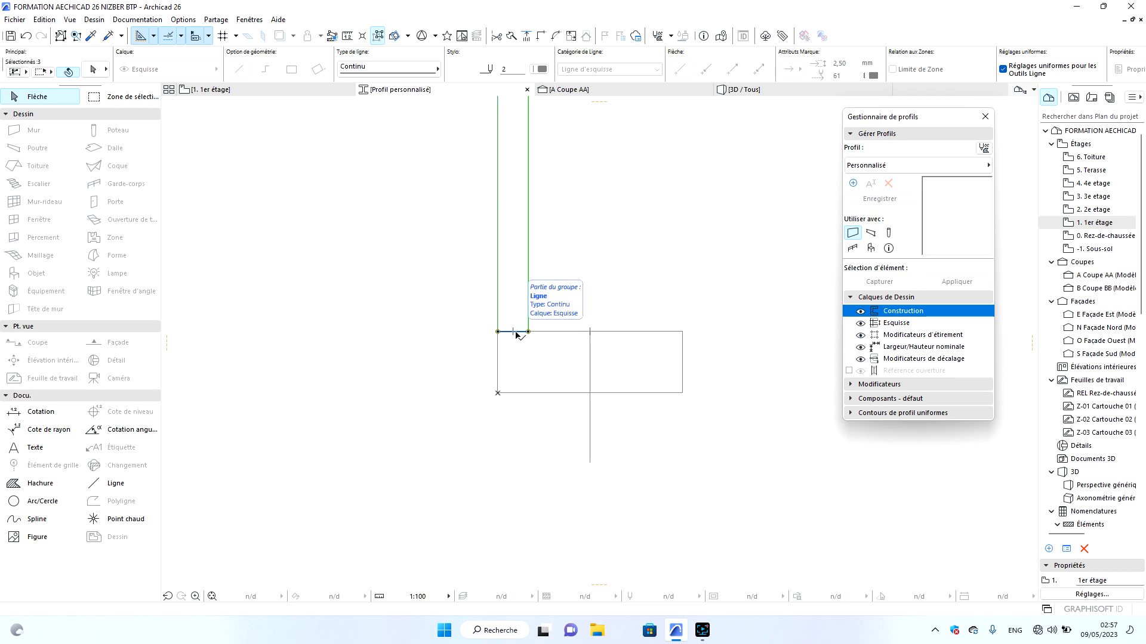
{"action": "left_click", "coordinate": [515, 333], "text": "shift"}
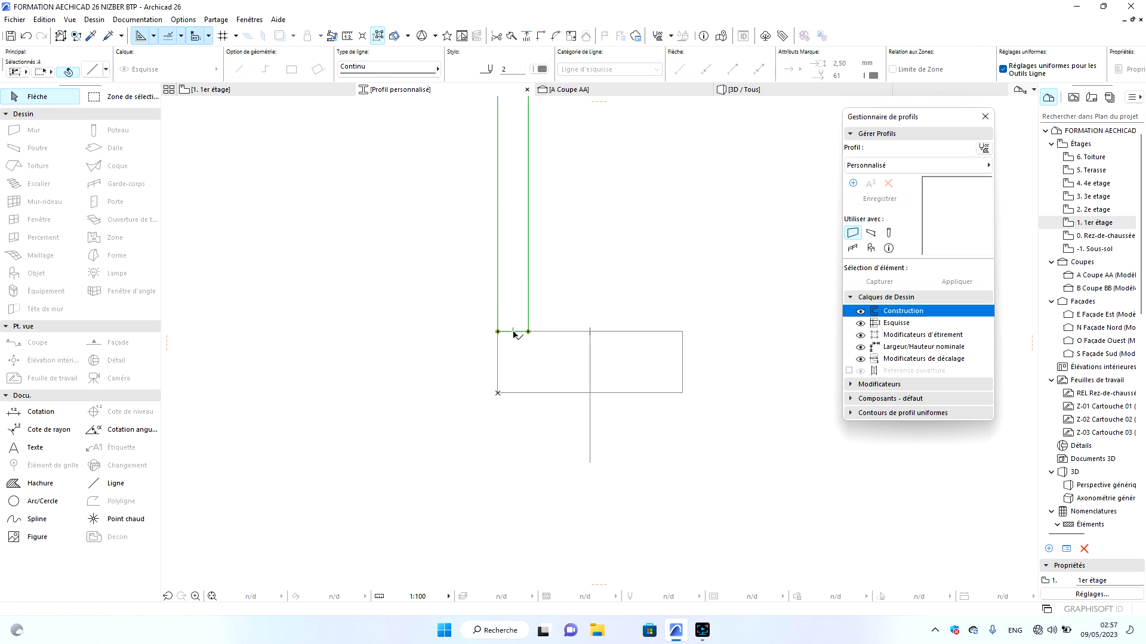
{"action": "left_click", "coordinate": [514, 331]}
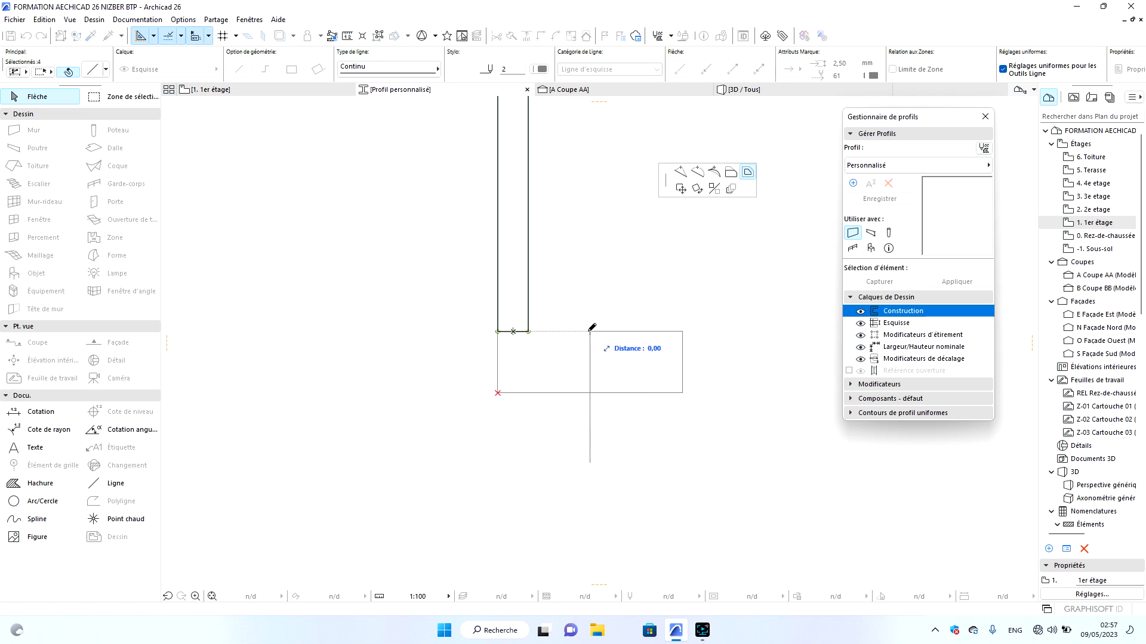
{"action": "left_click", "coordinate": [680, 188]}
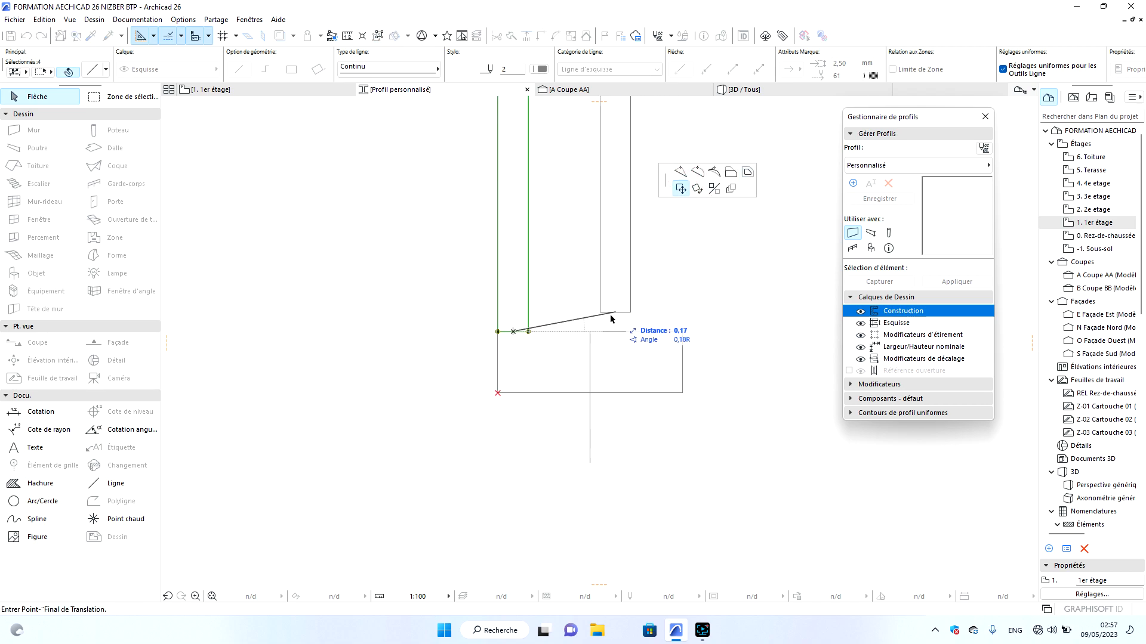
{"action": "left_click", "coordinate": [590, 332]}
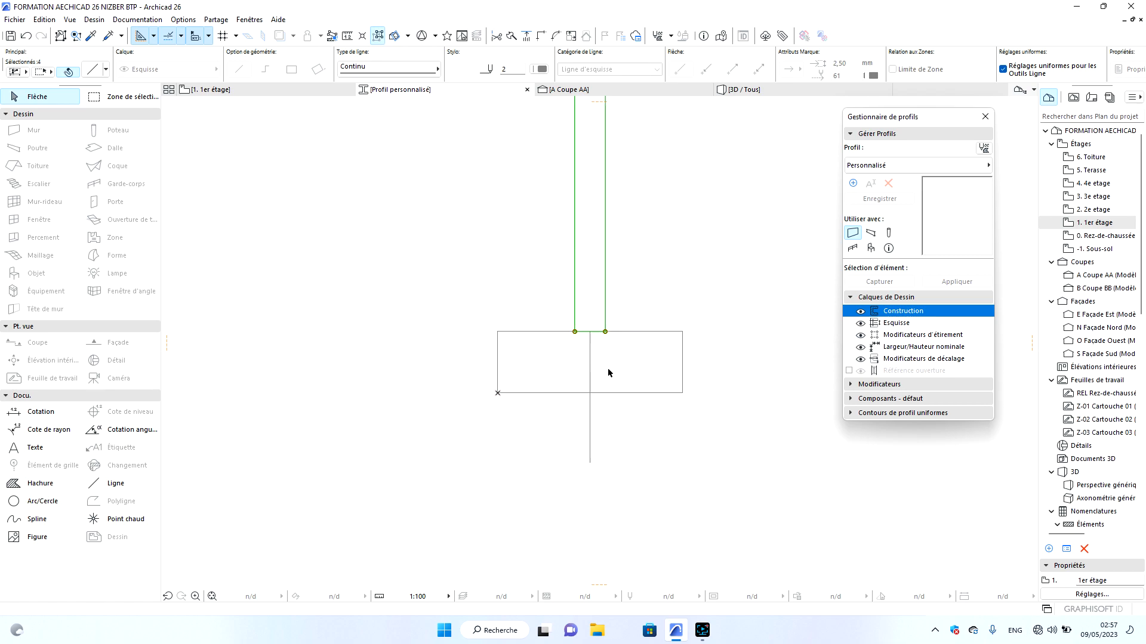
Delete the vertical helper line running through the base rectangle.
{"action": "left_click", "coordinate": [596, 370]}
{"action": "left_click", "coordinate": [590, 370]}
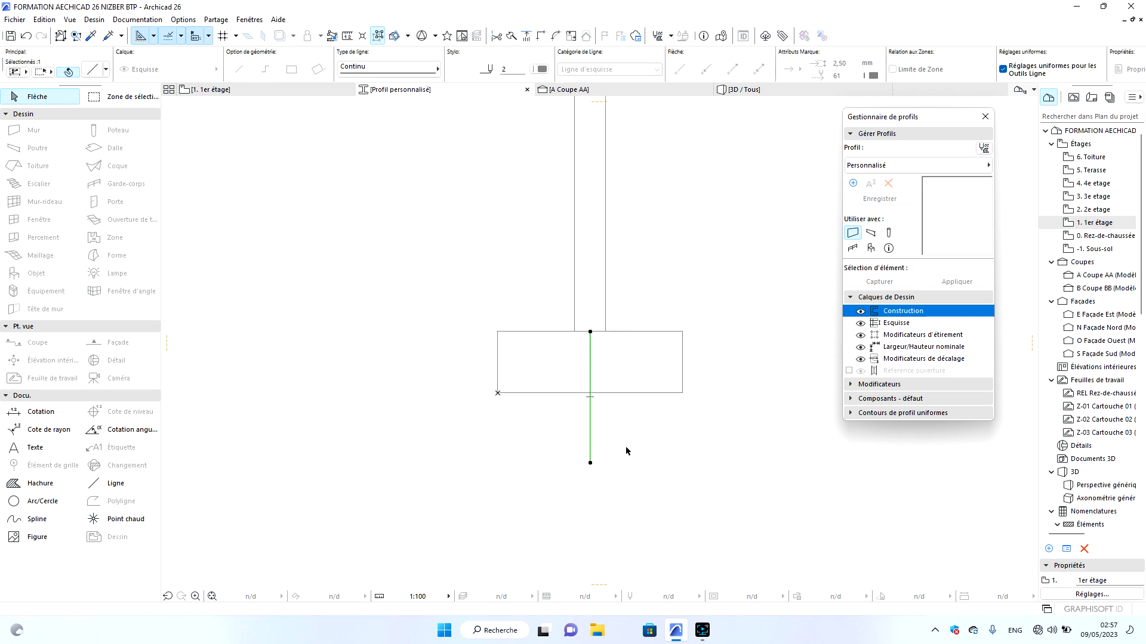
{"action": "key", "text": "Delete"}
Draw a line from the upright's upper-right corner 0,05 to the right and 0,04 up, and select both segments.
{"action": "scroll", "coordinate": [607, 481], "scroll_direction": "down", "scroll_amount": 5}
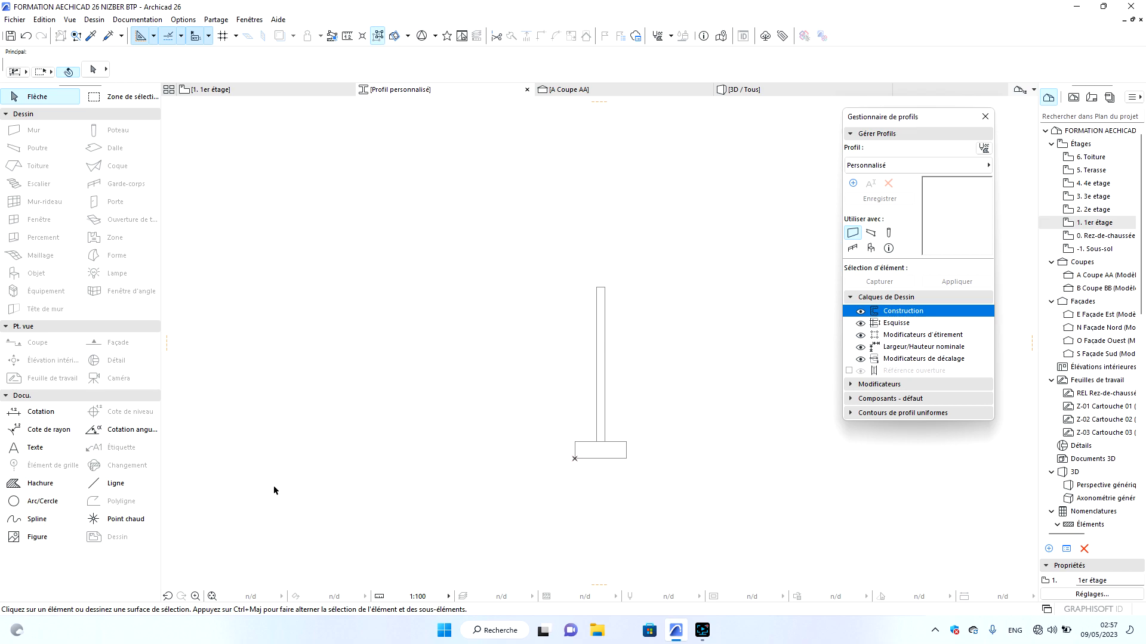
{"action": "left_click", "coordinate": [113, 483]}
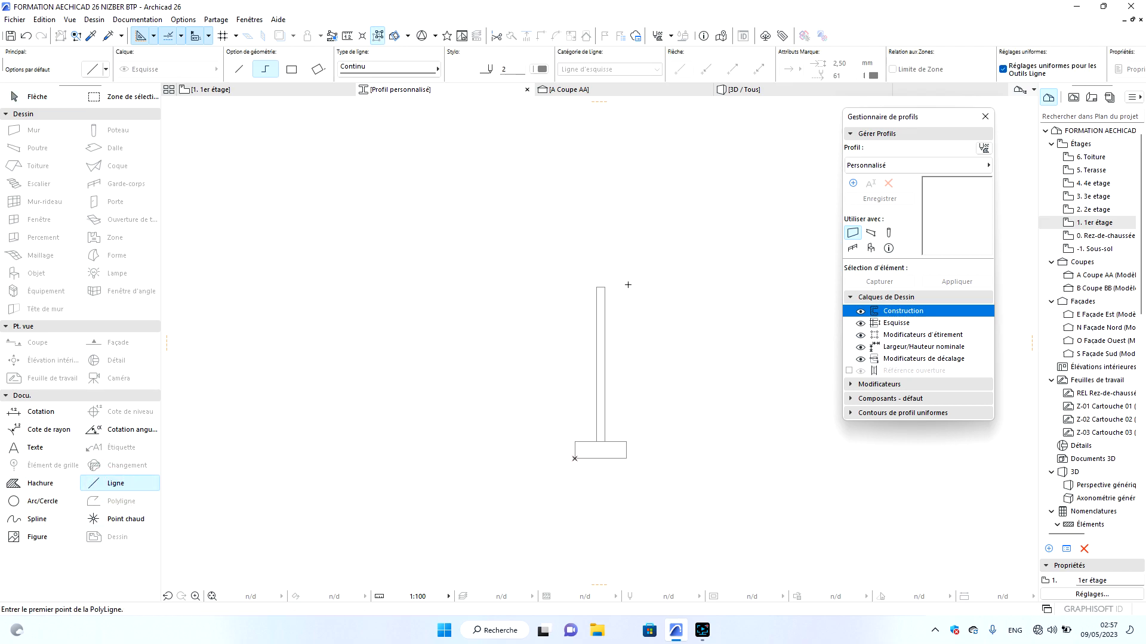
{"action": "scroll", "coordinate": [613, 294], "scroll_direction": "up", "scroll_amount": 5}
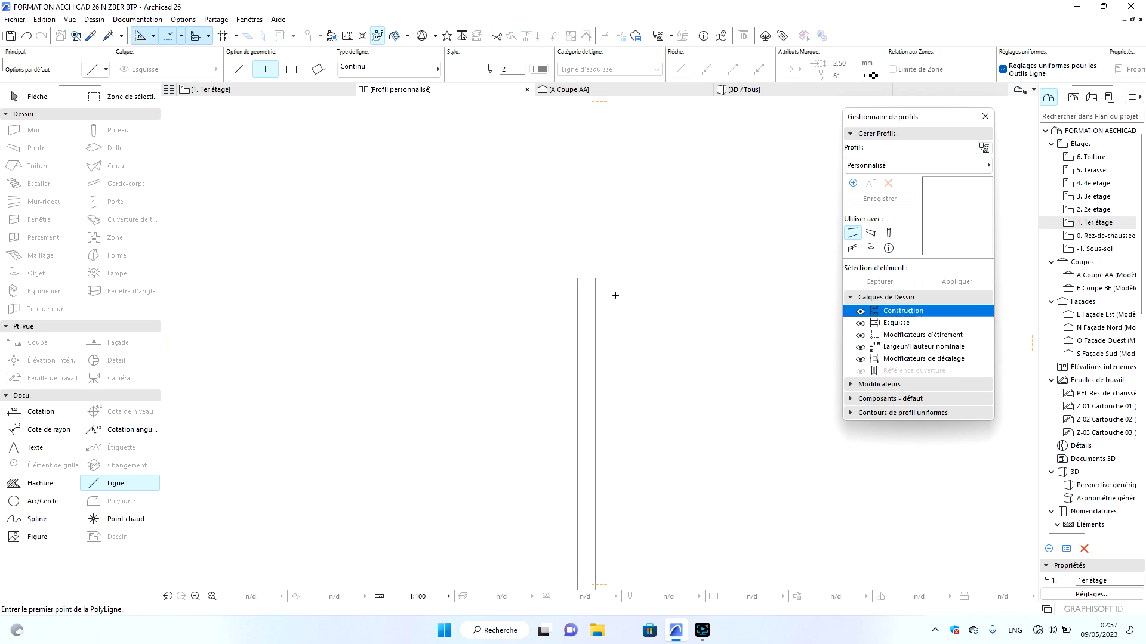
{"action": "scroll", "coordinate": [560, 259], "scroll_direction": "up", "scroll_amount": 2}
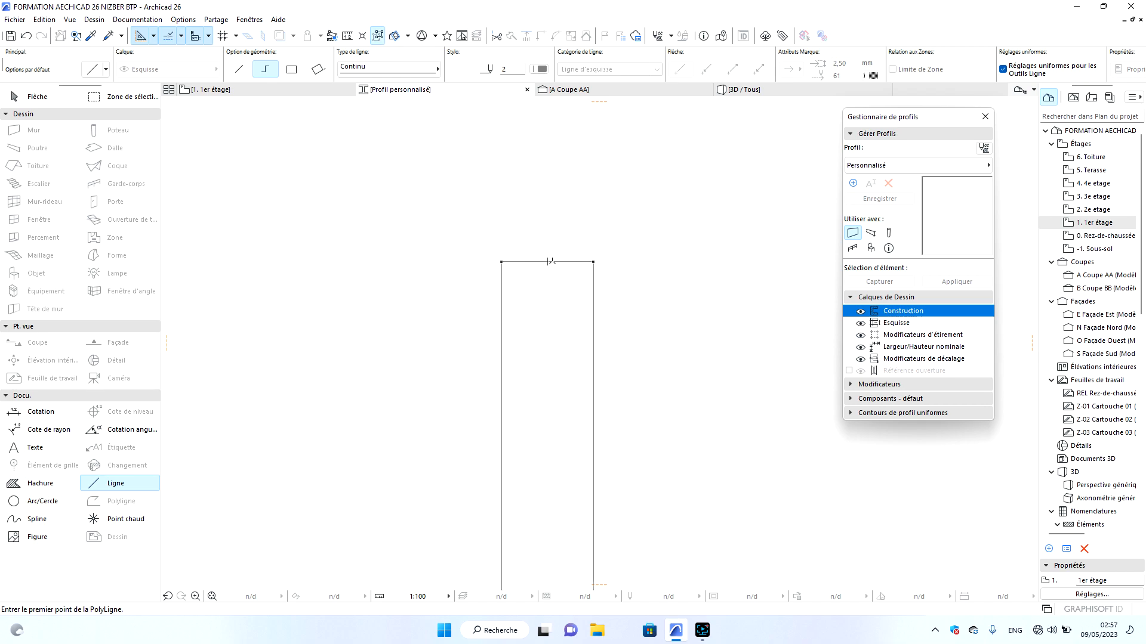
{"action": "left_click", "coordinate": [548, 261]}
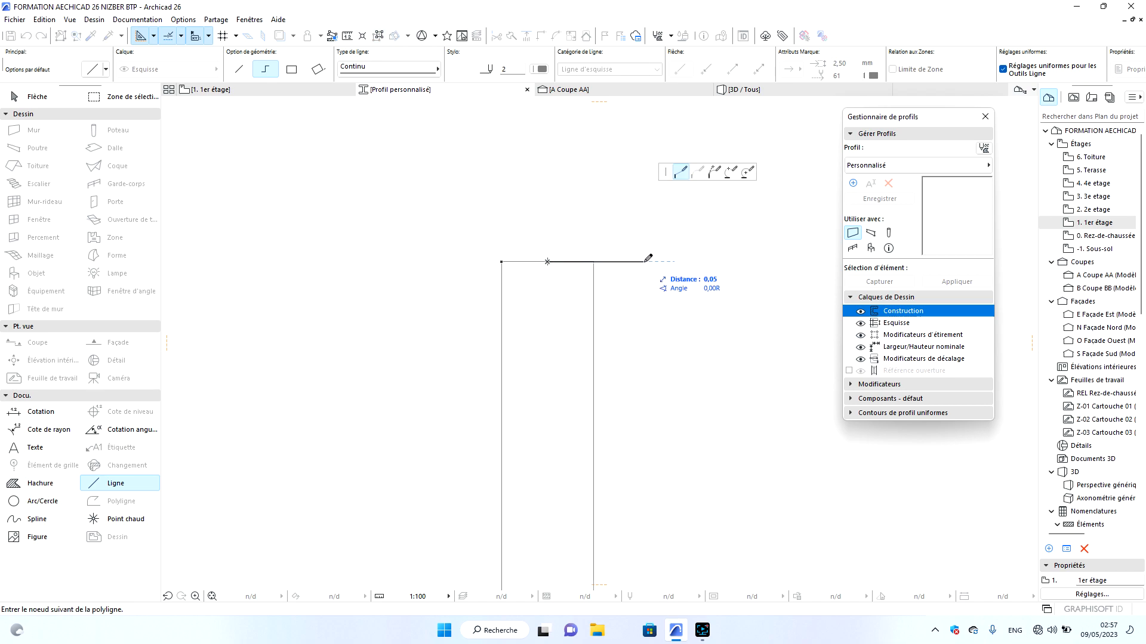
{"action": "key", "text": "Escape"}
{"action": "left_click", "coordinate": [593, 261]}
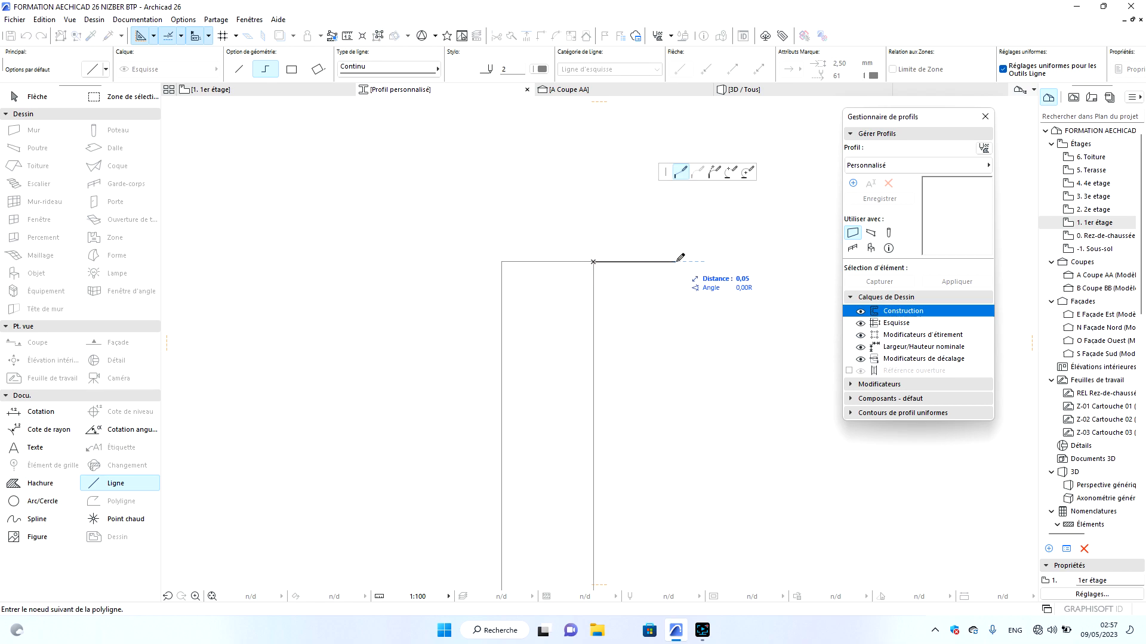
{"action": "type", "text": "0,"}
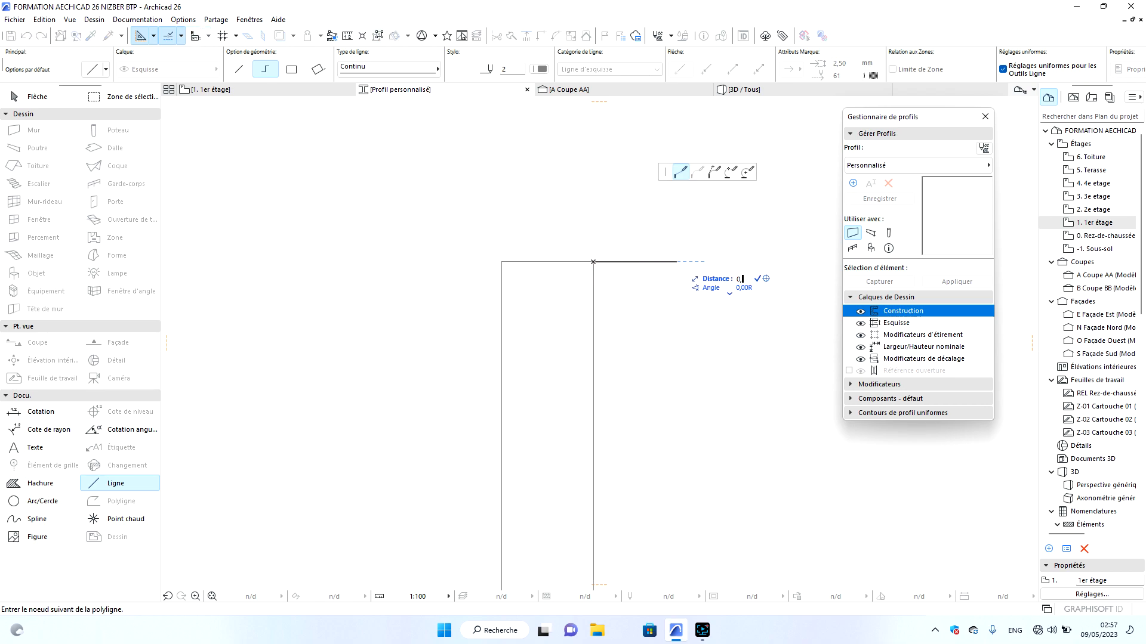
{"action": "key", "text": "Return"}
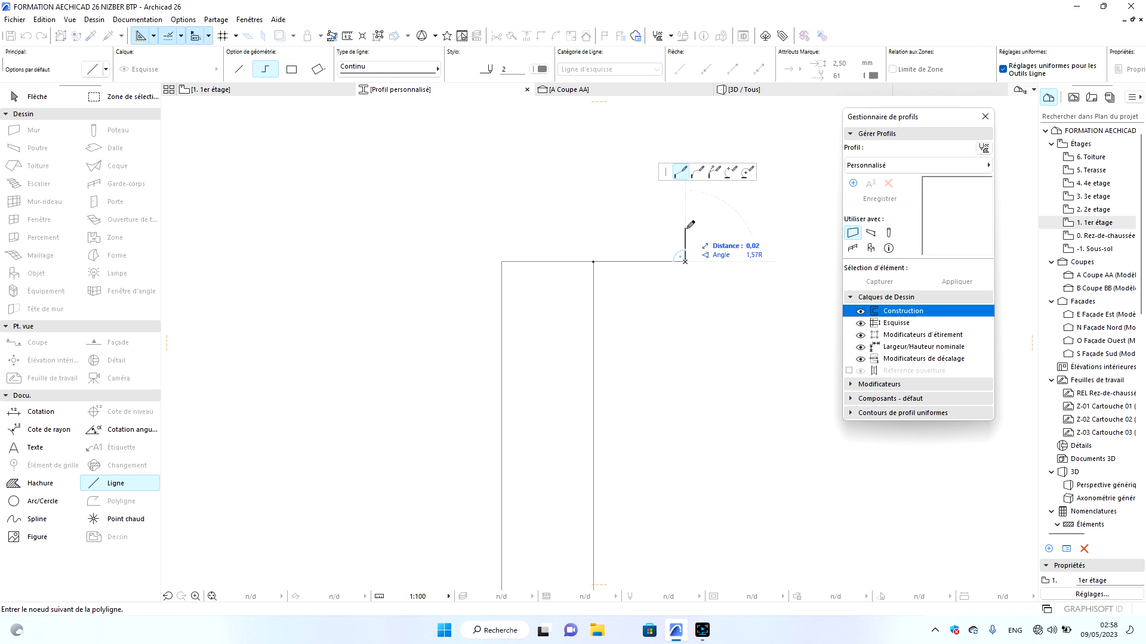
{"action": "type", "text": "0,04"}
{"action": "key", "text": "Return"}
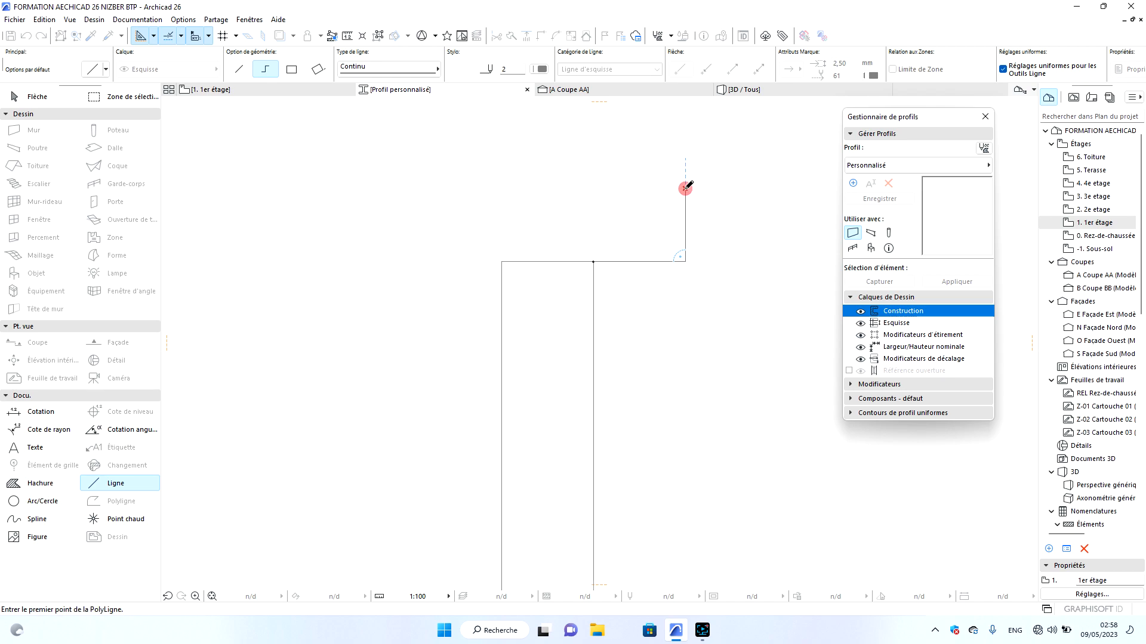
{"action": "double_click", "coordinate": [685, 189]}
{"action": "key", "text": "Escape"}
{"action": "left_click", "coordinate": [700, 170]}
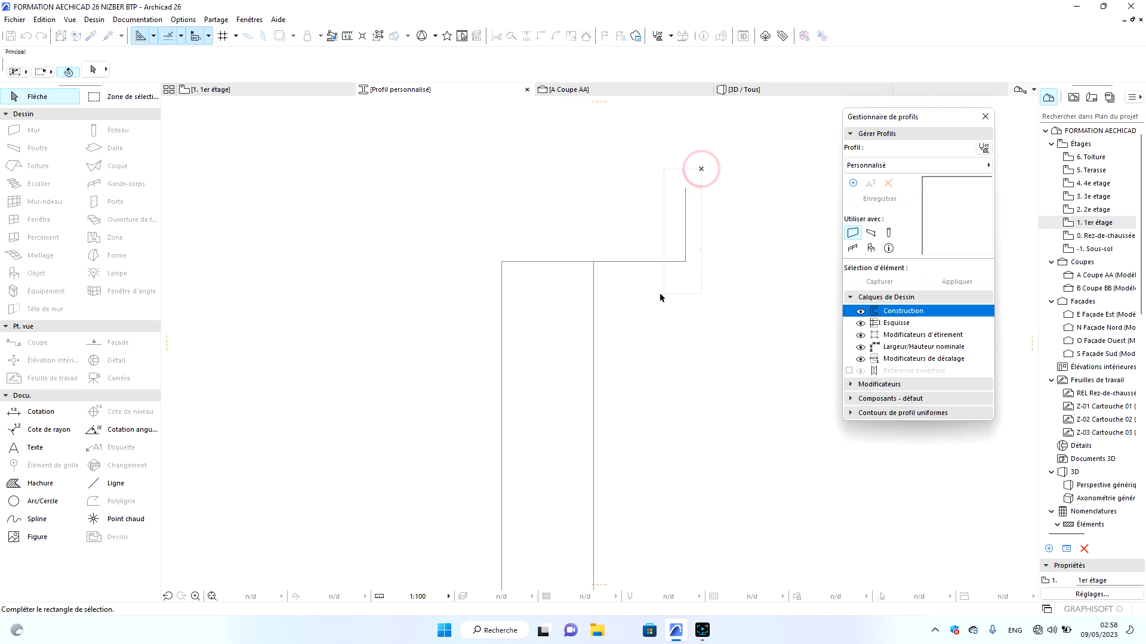
{"action": "left_click", "coordinate": [654, 294]}
{"action": "right_click", "coordinate": [631, 163]}
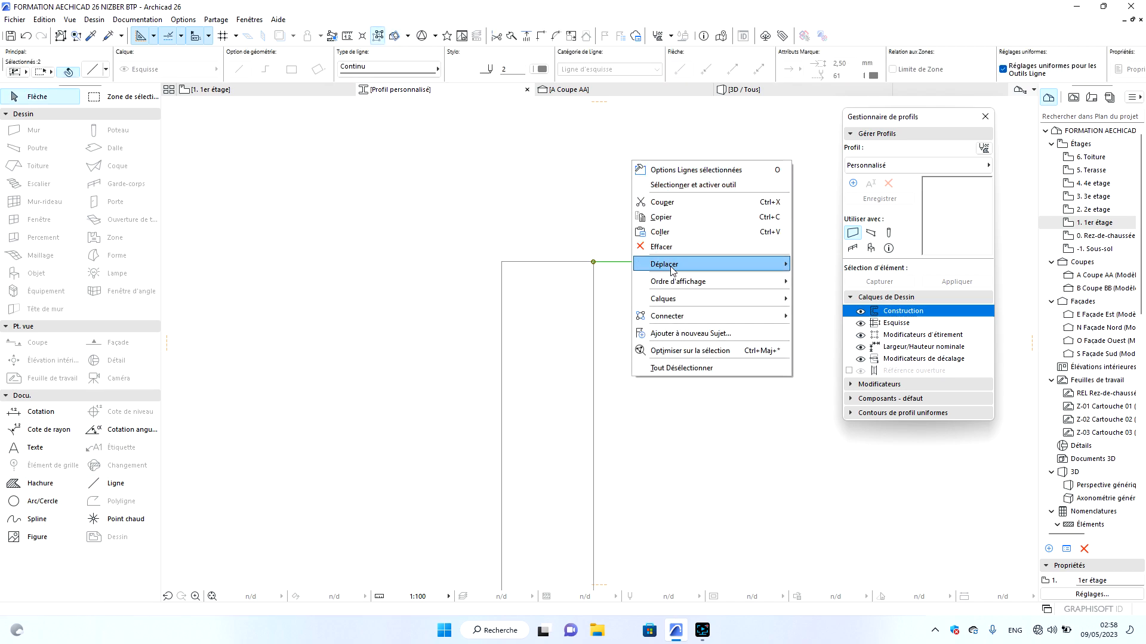
{"action": "mouse_move", "coordinate": [704, 264]}
{"action": "left_click", "coordinate": [850, 316]}
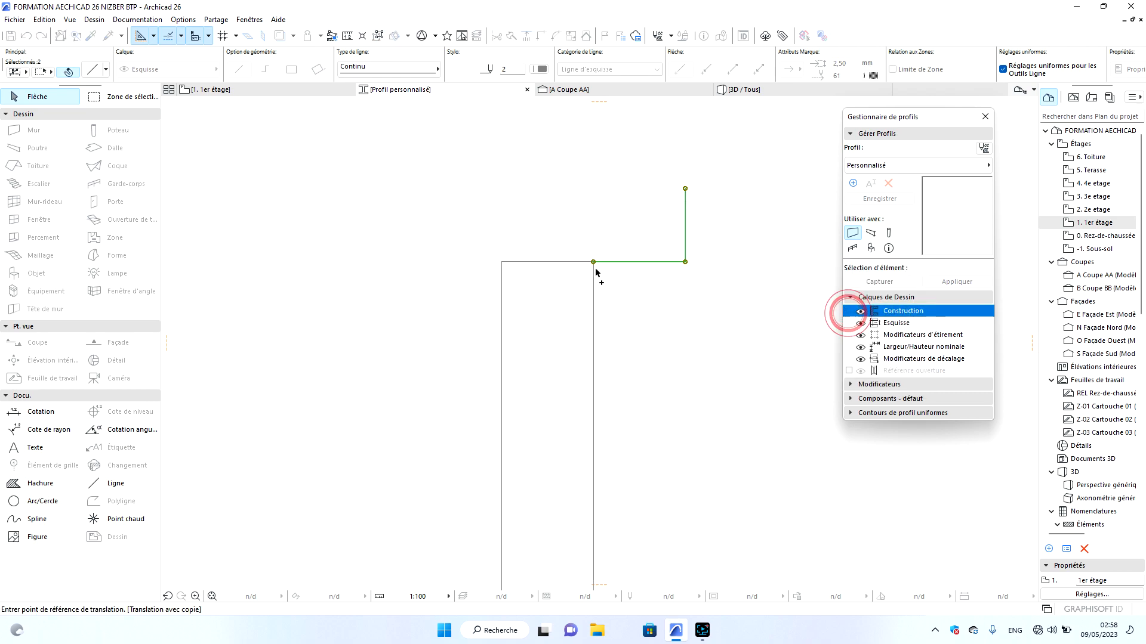
{"action": "left_click", "coordinate": [547, 261]}
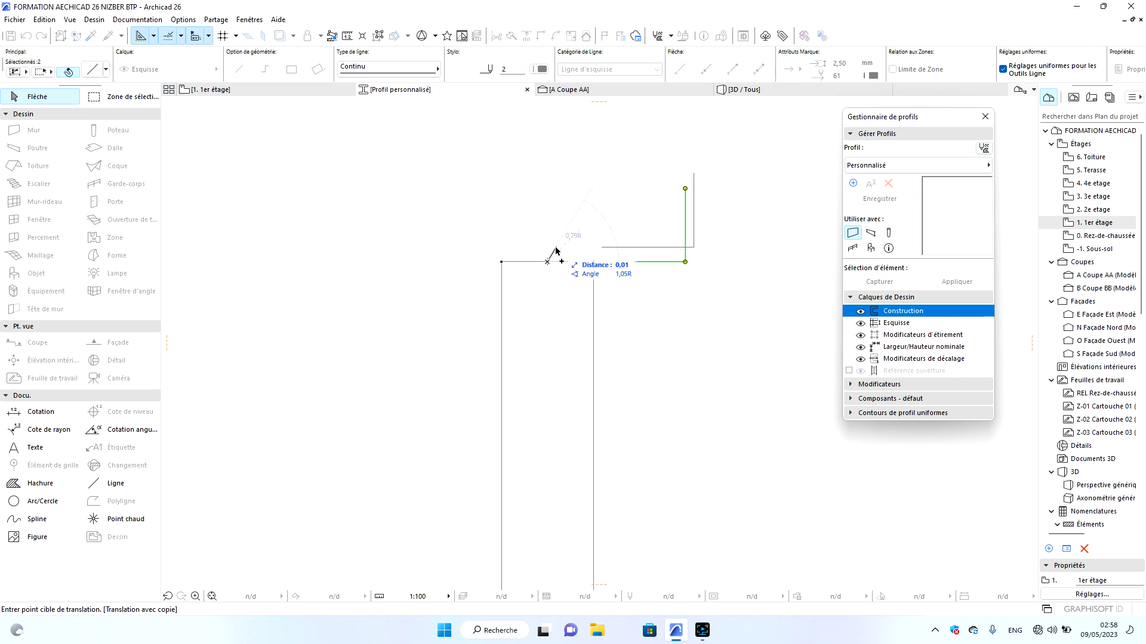
{"action": "key", "text": "Escape"}
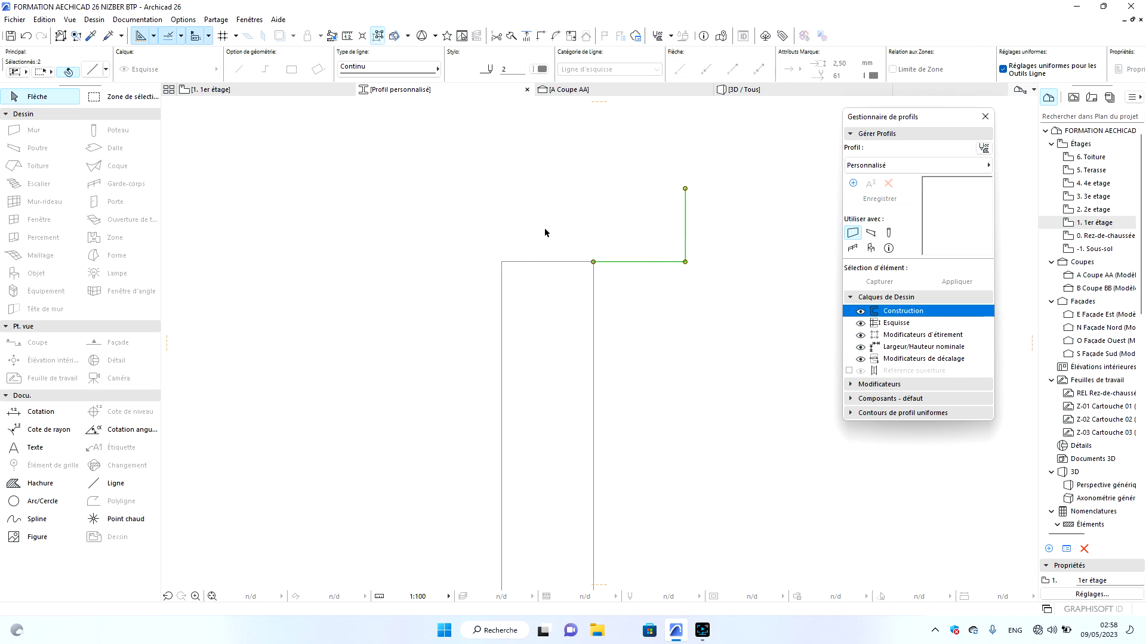
Mirror a copy of the two selected segments about the vertical axis through the midpoint of the upright's upper edge.
{"action": "right_click", "coordinate": [715, 220]}
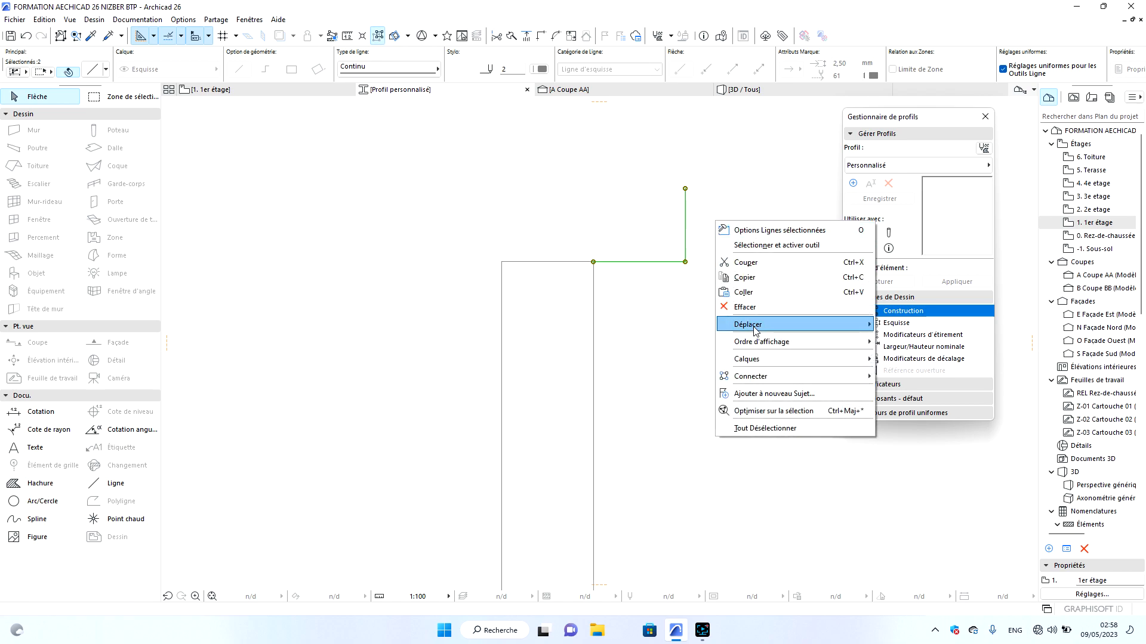
{"action": "mouse_move", "coordinate": [762, 330]}
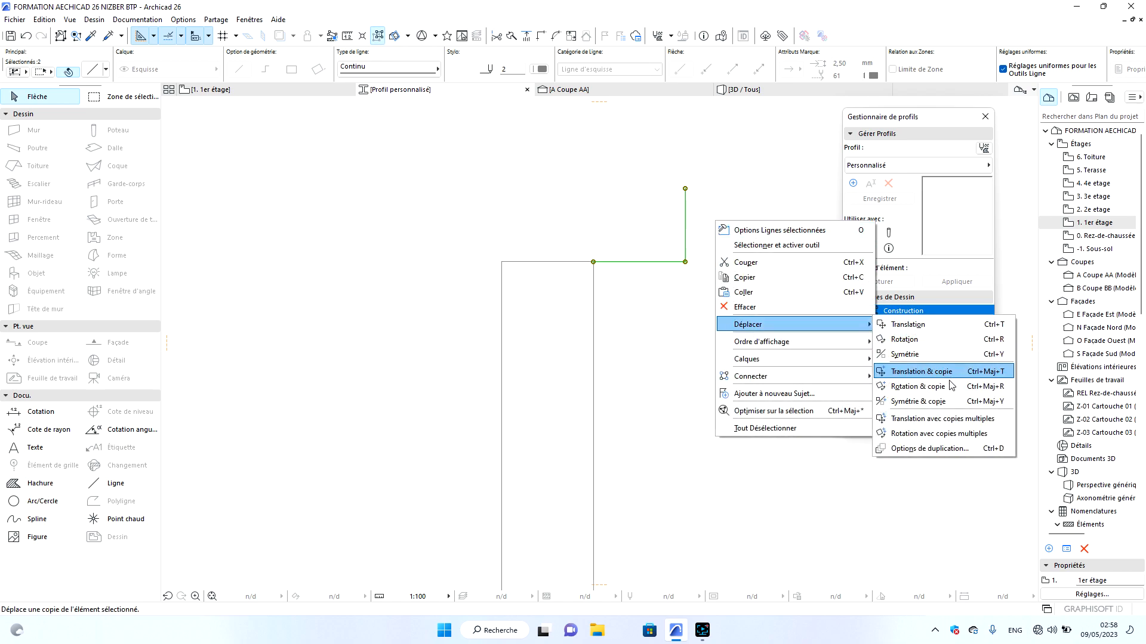
{"action": "left_click", "coordinate": [931, 401]}
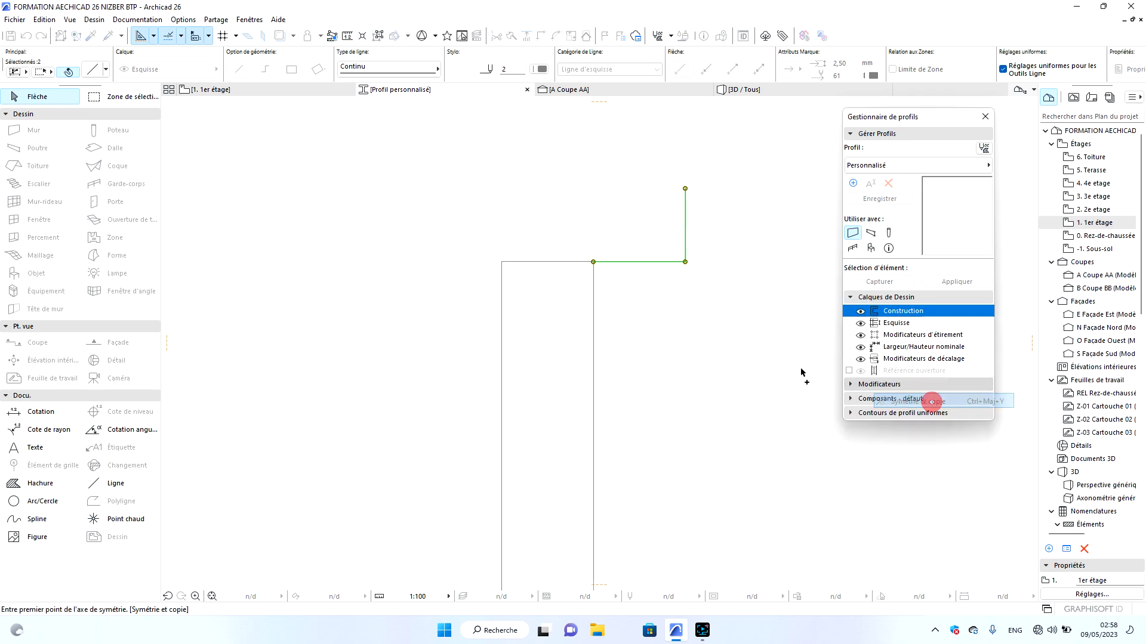
{"action": "left_click", "coordinate": [548, 261]}
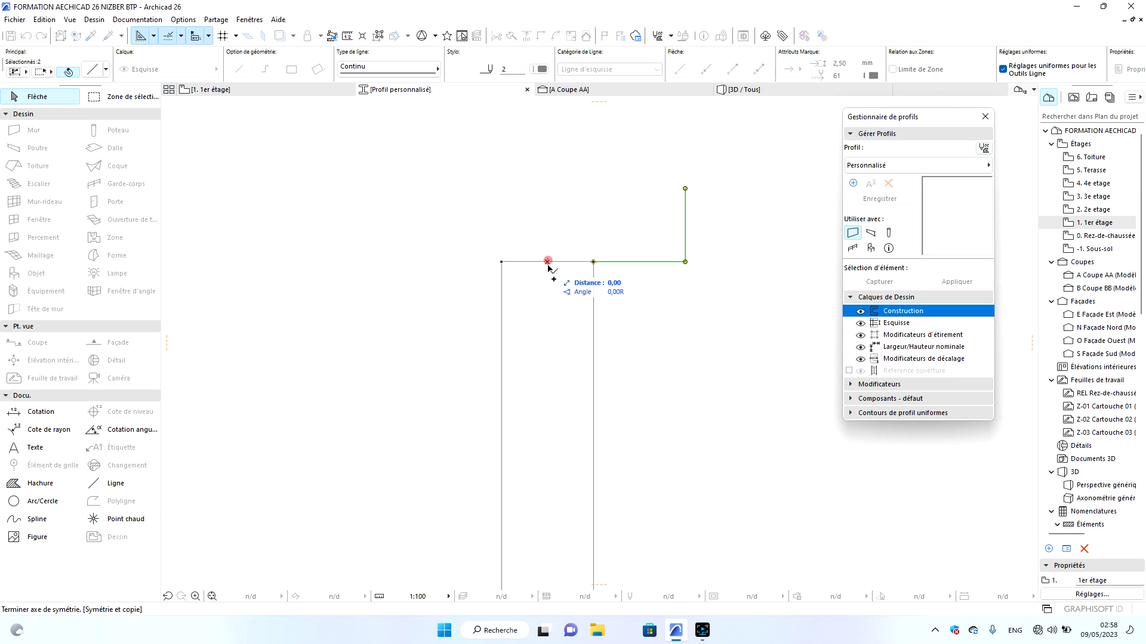
{"action": "left_click", "coordinate": [550, 298]}
{"action": "left_click", "coordinate": [358, 339]}
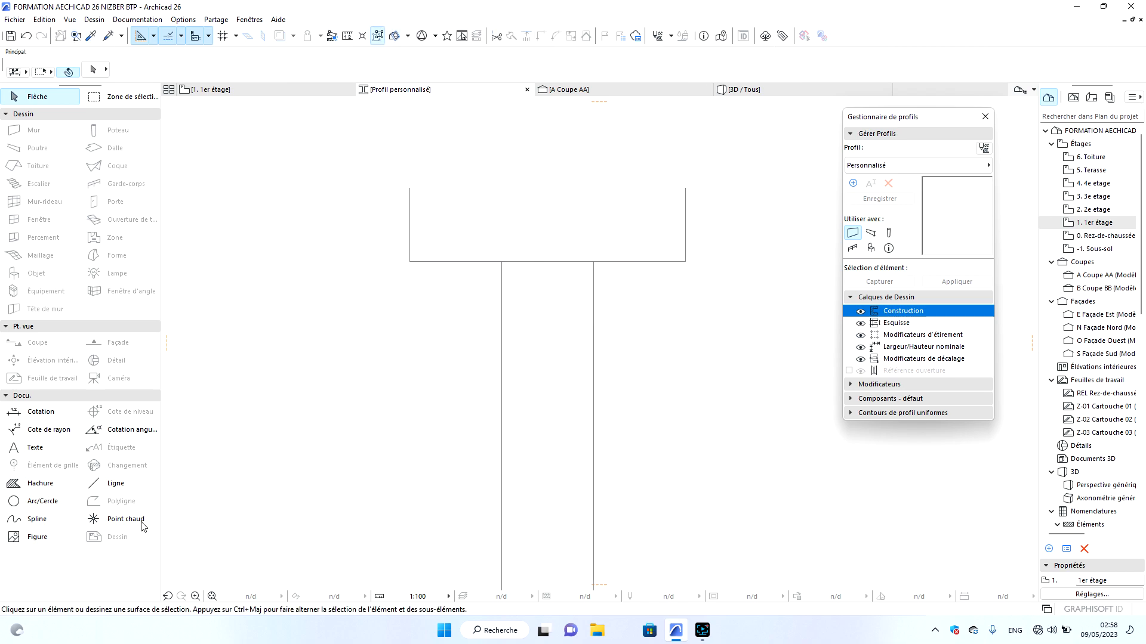
Close the cap rectangle above the upright with a horizontal line joining the upper ends of its two sides.
{"action": "left_click", "coordinate": [114, 483]}
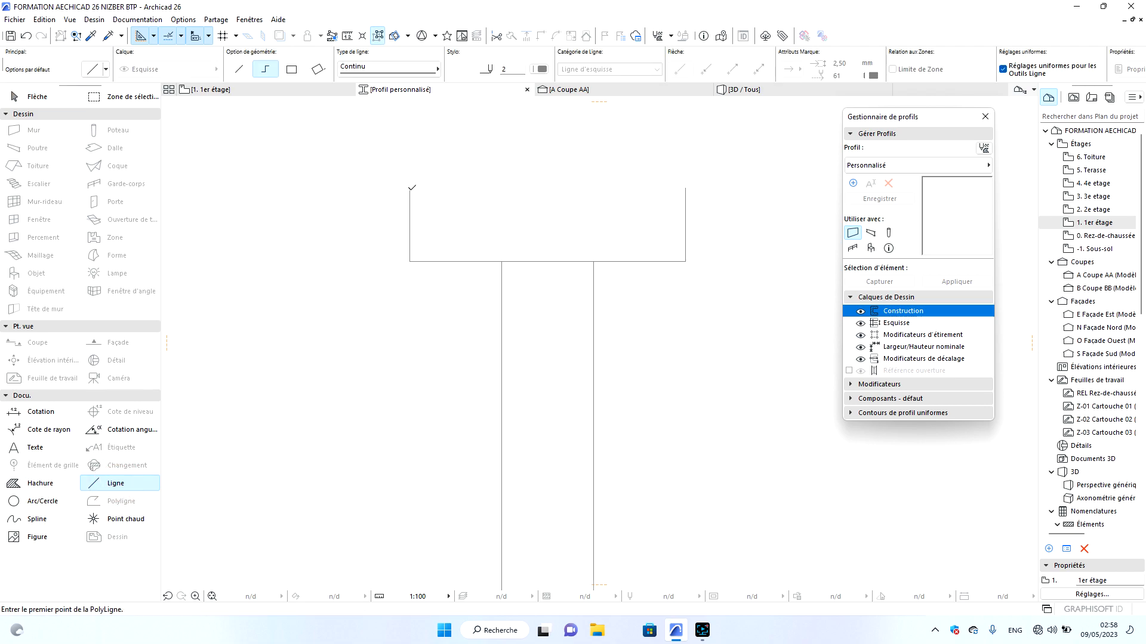
{"action": "left_click", "coordinate": [409, 188]}
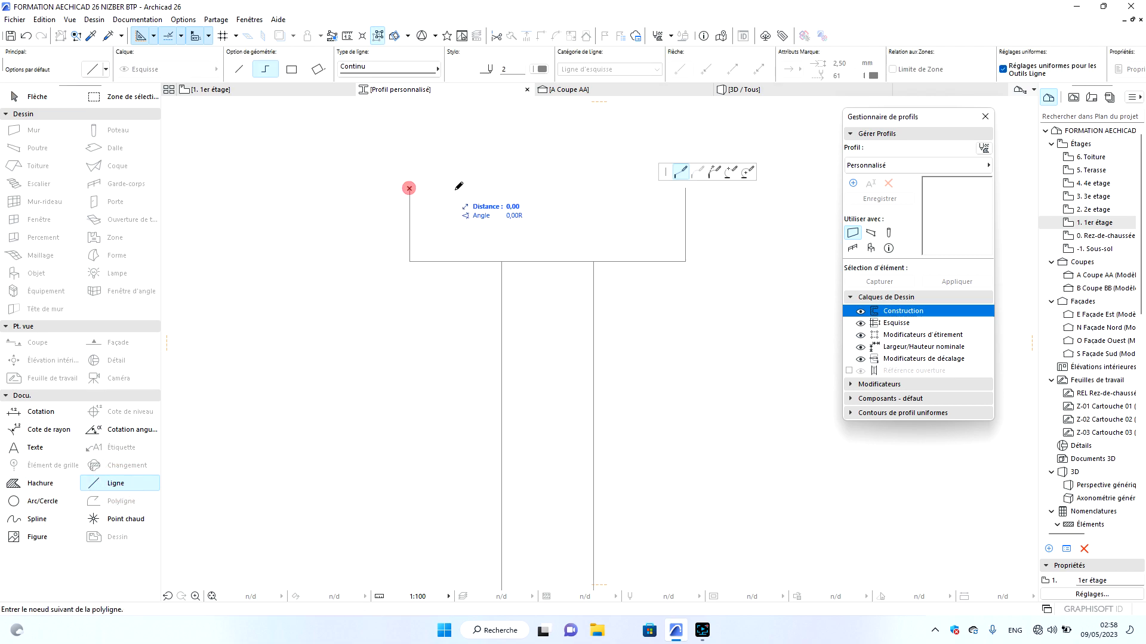
{"action": "left_click", "coordinate": [685, 189]}
{"action": "left_click", "coordinate": [686, 188]}
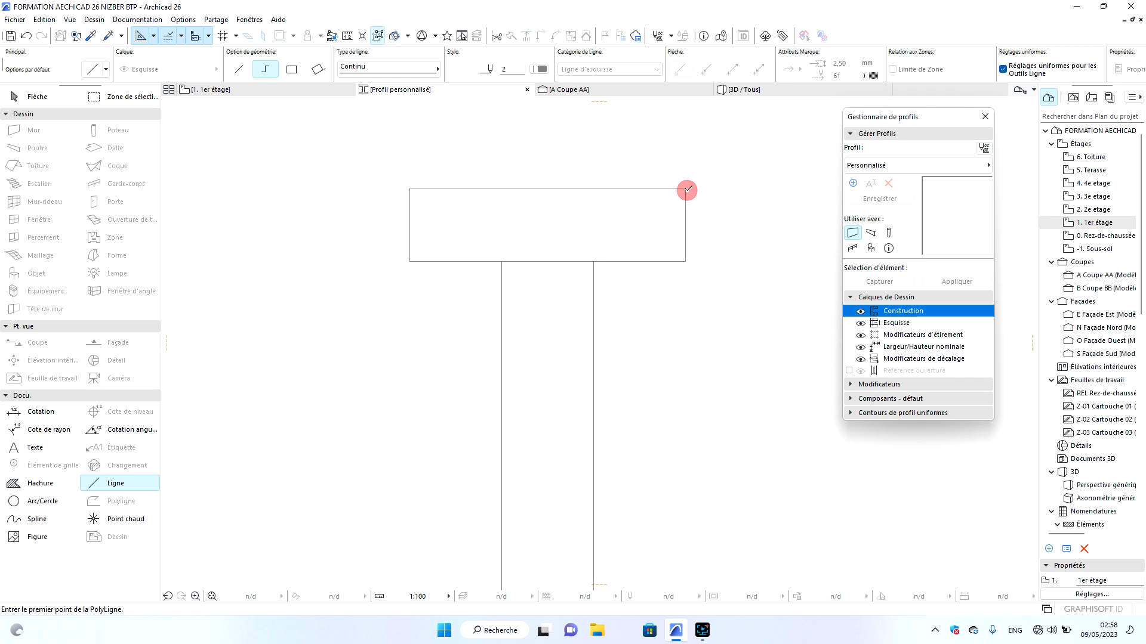
{"action": "scroll", "coordinate": [524, 220], "scroll_direction": "down", "scroll_amount": 3}
{"action": "key", "text": "Escape"}
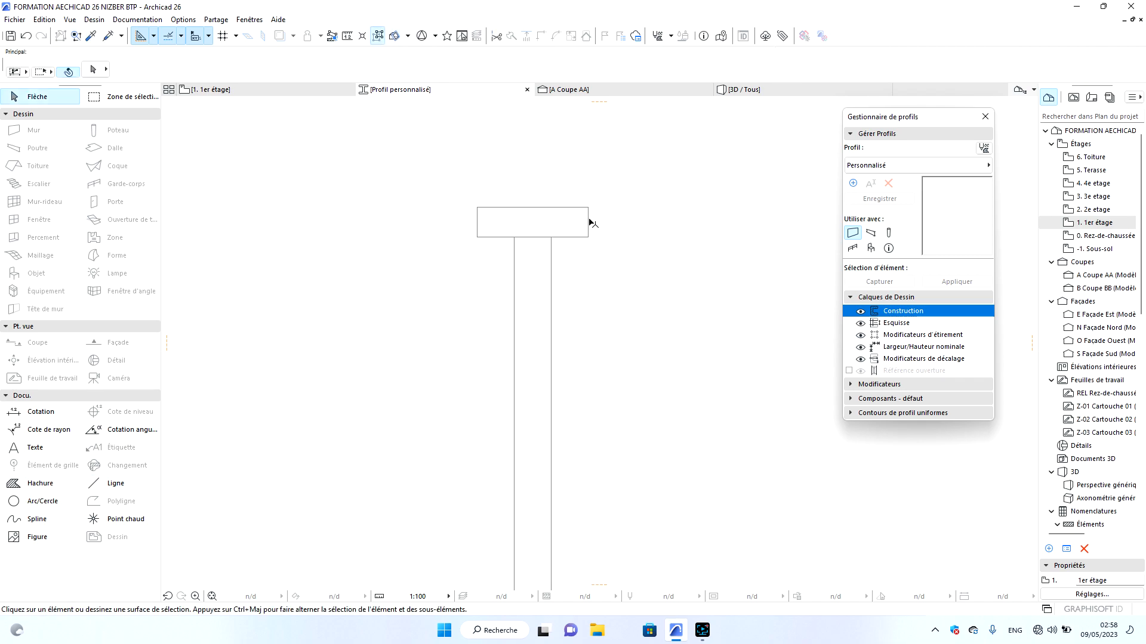
Curve the cap's right edge outward into a rounded arc.
{"action": "left_click", "coordinate": [589, 219]}
{"action": "left_click", "coordinate": [588, 219]}
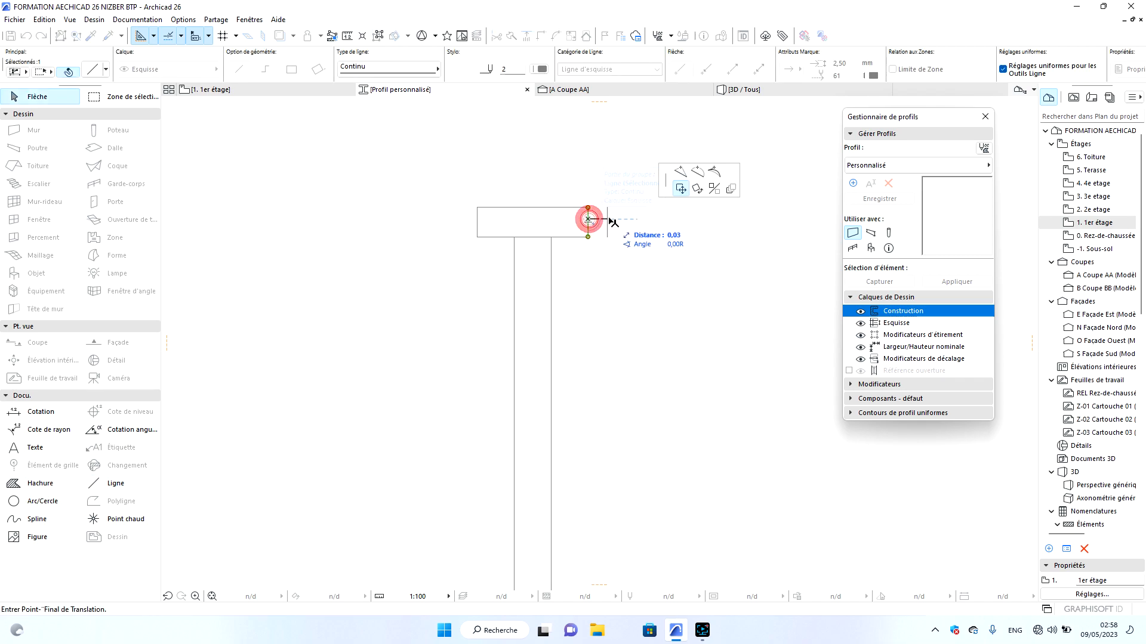
{"action": "left_click", "coordinate": [697, 174]}
{"action": "left_click", "coordinate": [710, 174]}
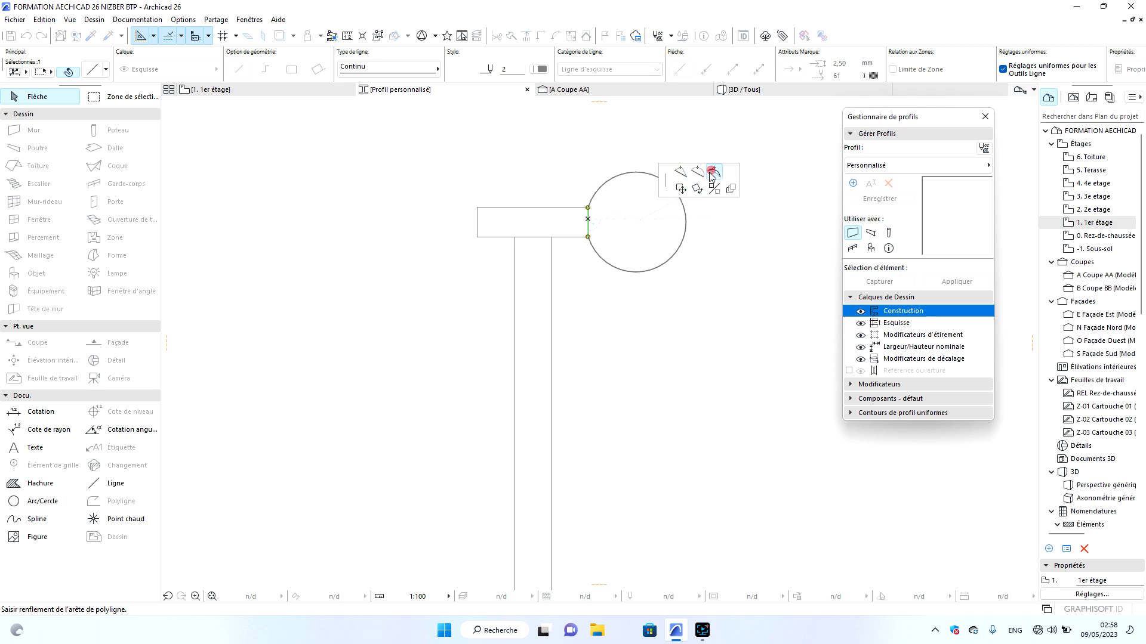
{"action": "left_click", "coordinate": [594, 213]}
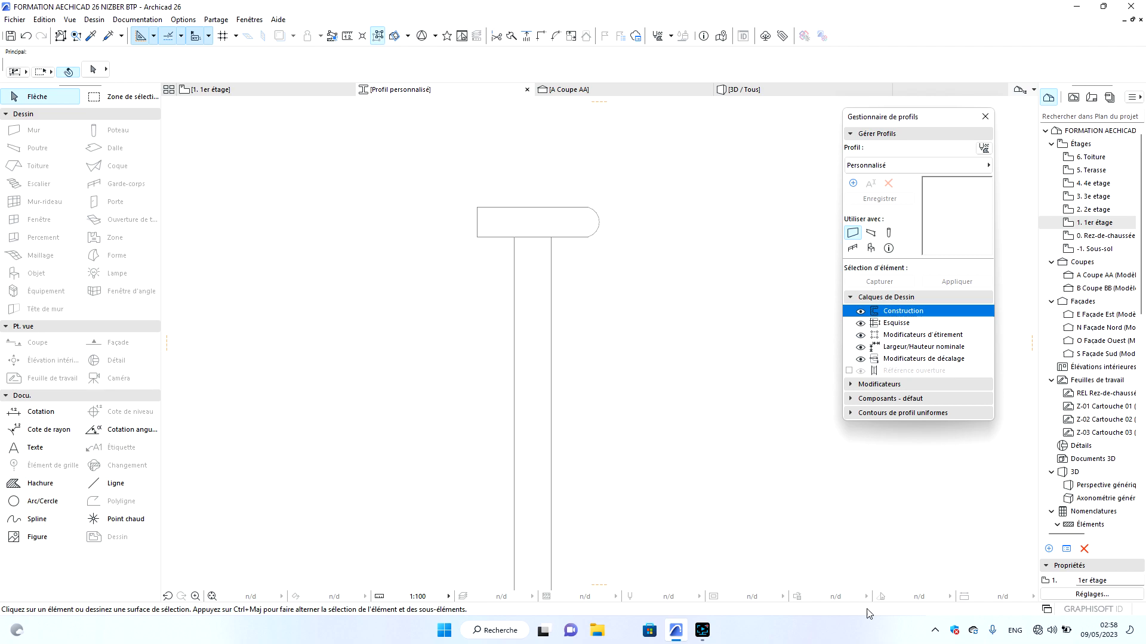
Curve the cap's left edge outward into a rounded arc.
{"action": "left_click", "coordinate": [477, 222]}
{"action": "left_click", "coordinate": [477, 222]}
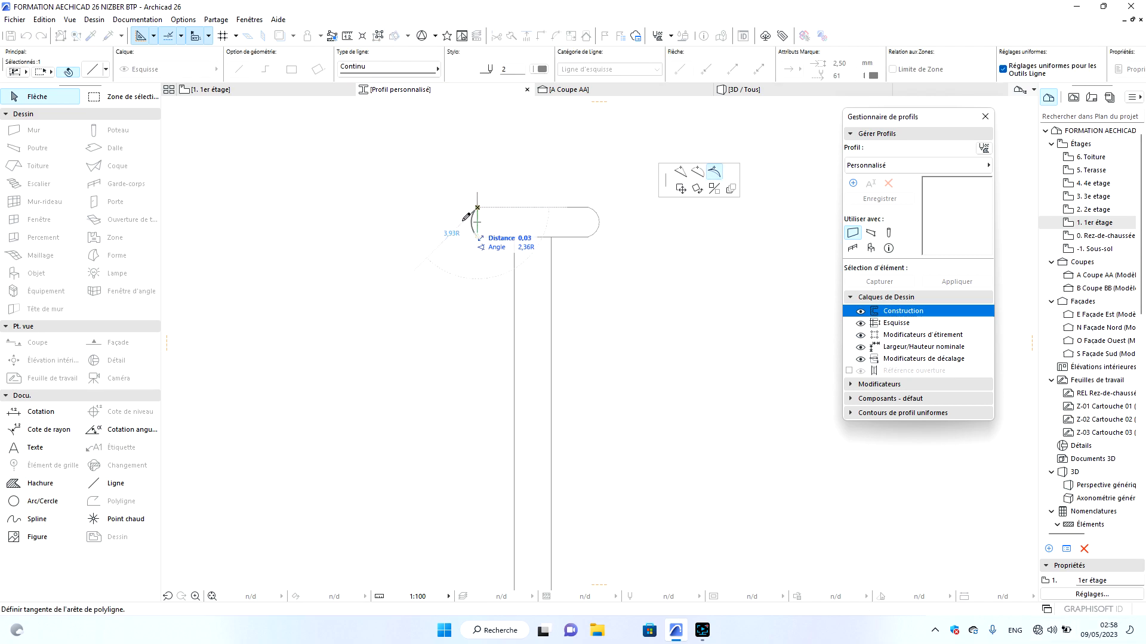
{"action": "left_click", "coordinate": [468, 217]}
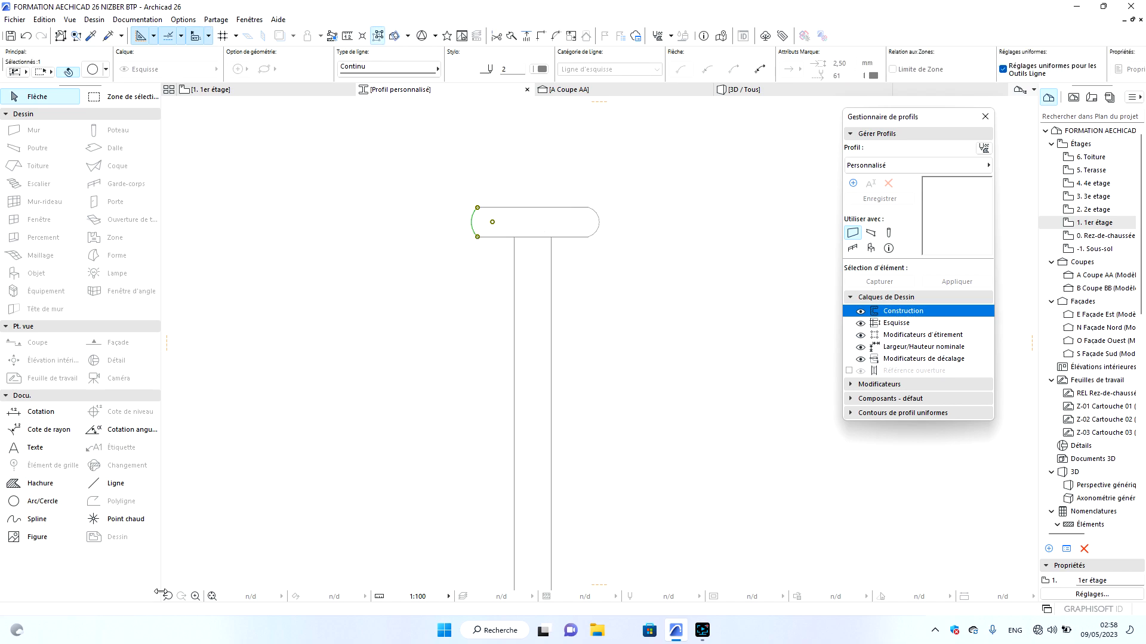
{"action": "key", "text": "Escape"}
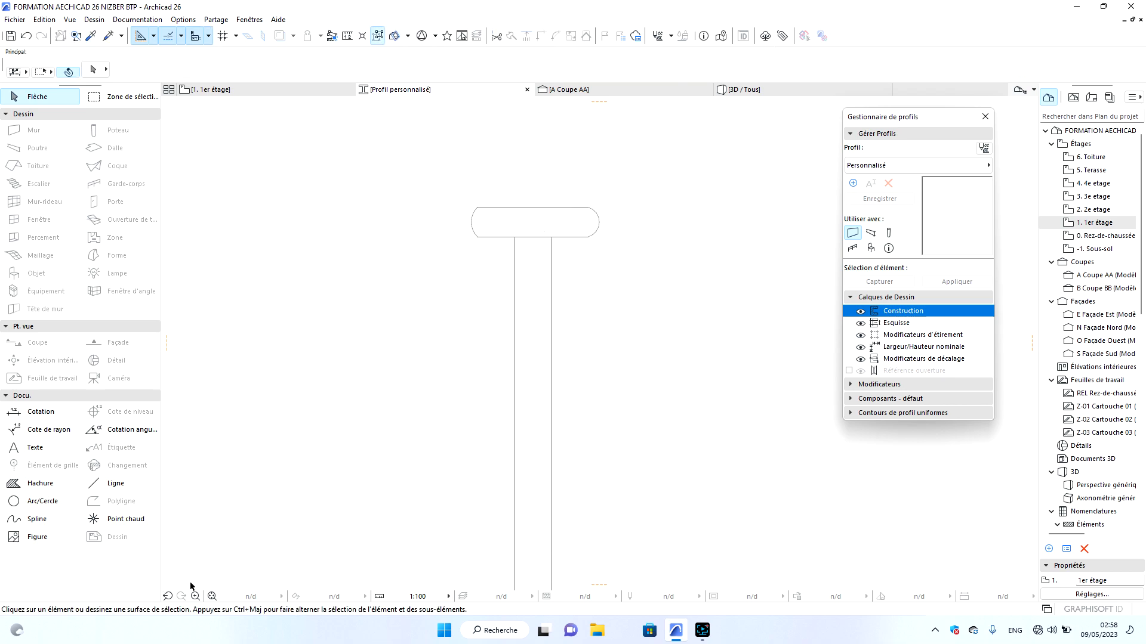
Fill the closed outlines of the base, upright and cap with Finition int - Faience hatches.
{"action": "scroll", "coordinate": [529, 296], "scroll_direction": "down", "scroll_amount": 3}
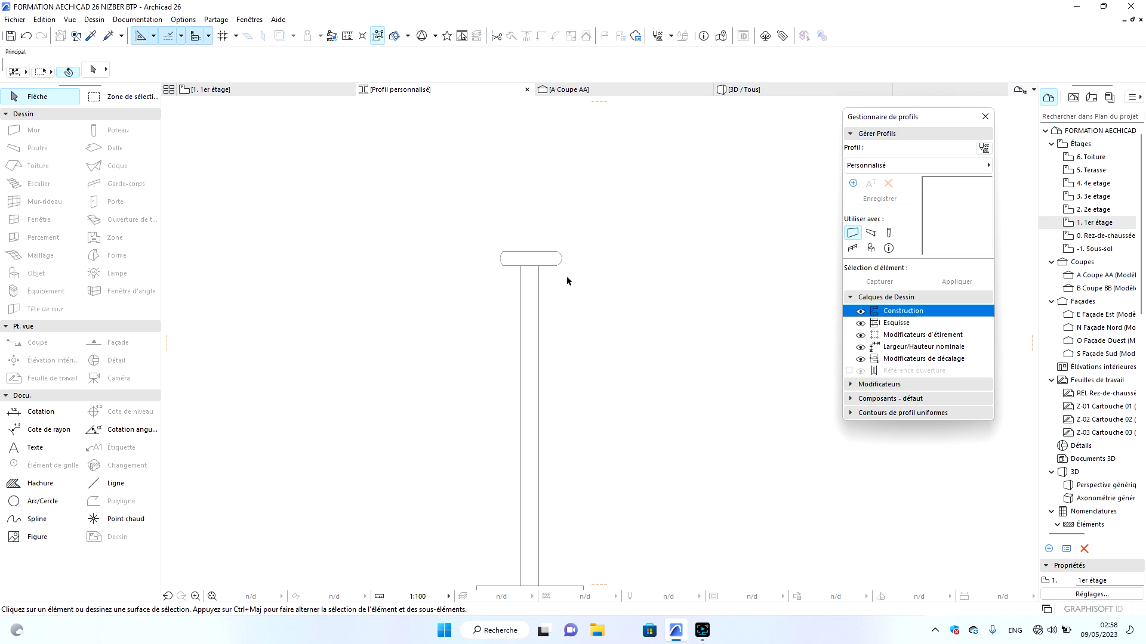
{"action": "scroll", "coordinate": [600, 264], "scroll_direction": "down", "scroll_amount": 2}
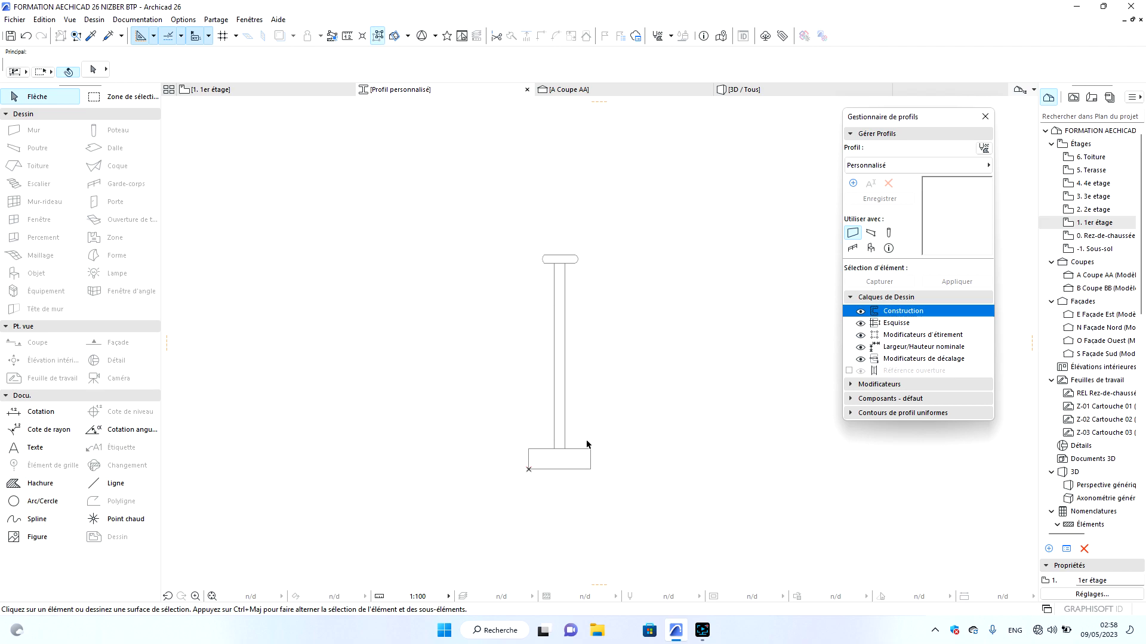
{"action": "scroll", "coordinate": [559, 455], "scroll_direction": "up", "scroll_amount": 2}
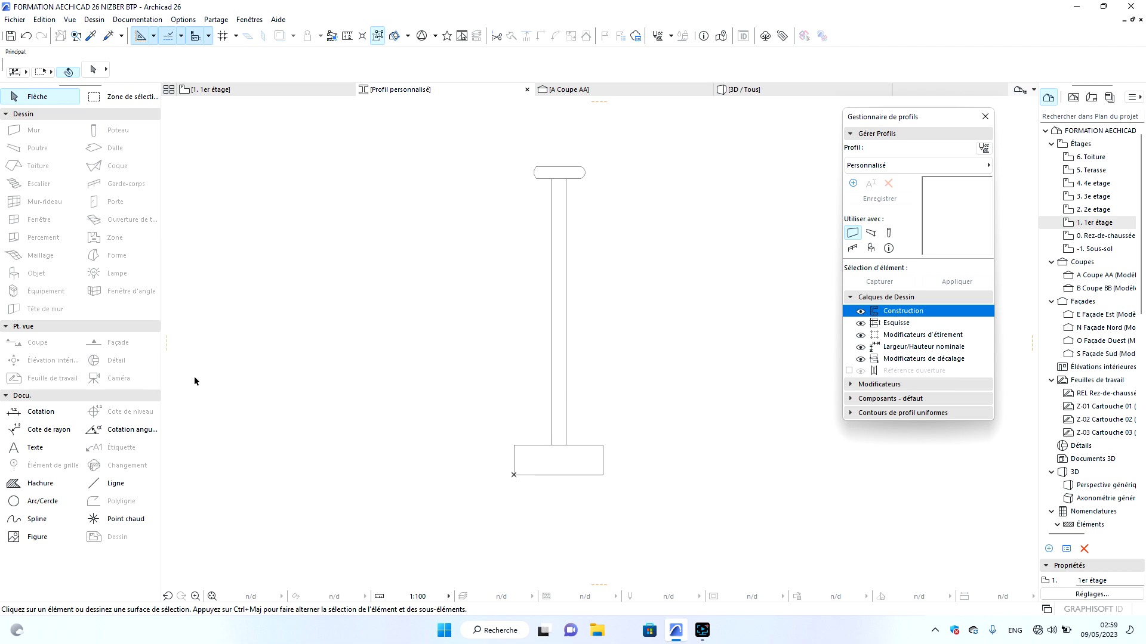
{"action": "left_click", "coordinate": [35, 486]}
{"action": "left_click", "coordinate": [556, 457]}
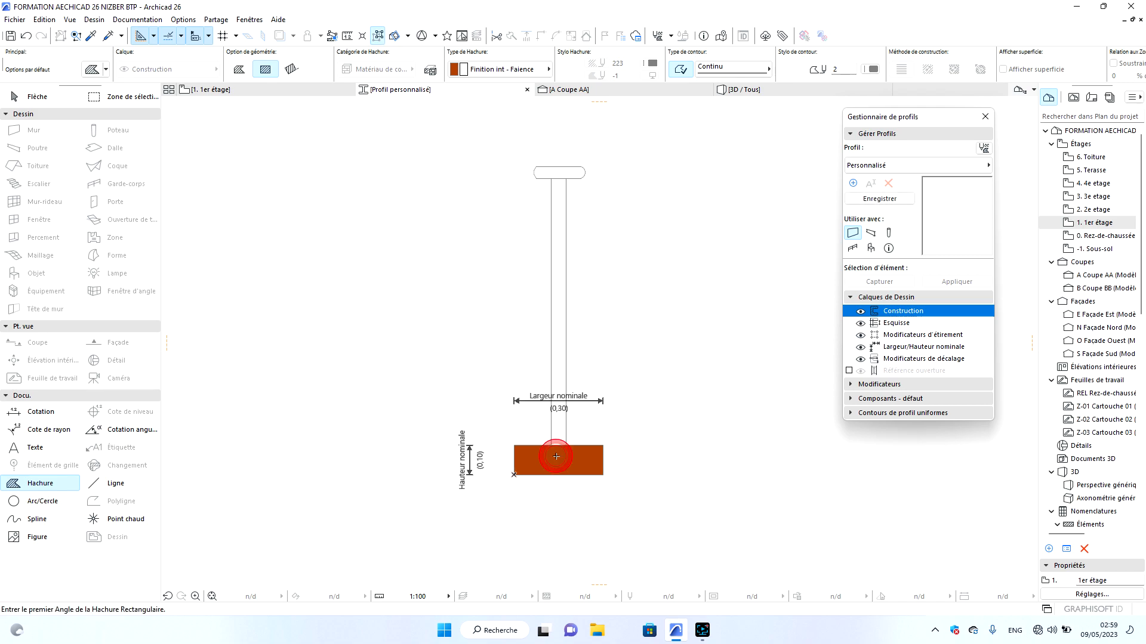
{"action": "left_click", "coordinate": [559, 357]}
{"action": "left_click", "coordinate": [571, 172]}
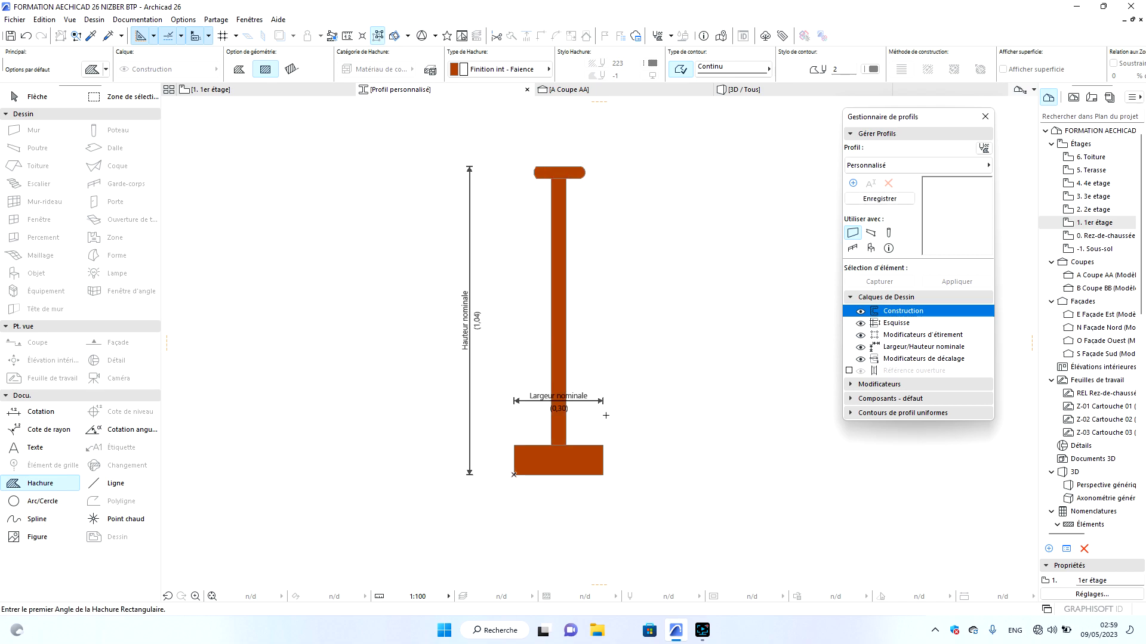
{"action": "key", "text": "Escape"}
Select the base's hatch and examine the profile's modifiers and uniform contour settings.
{"action": "left_click", "coordinate": [575, 460]}
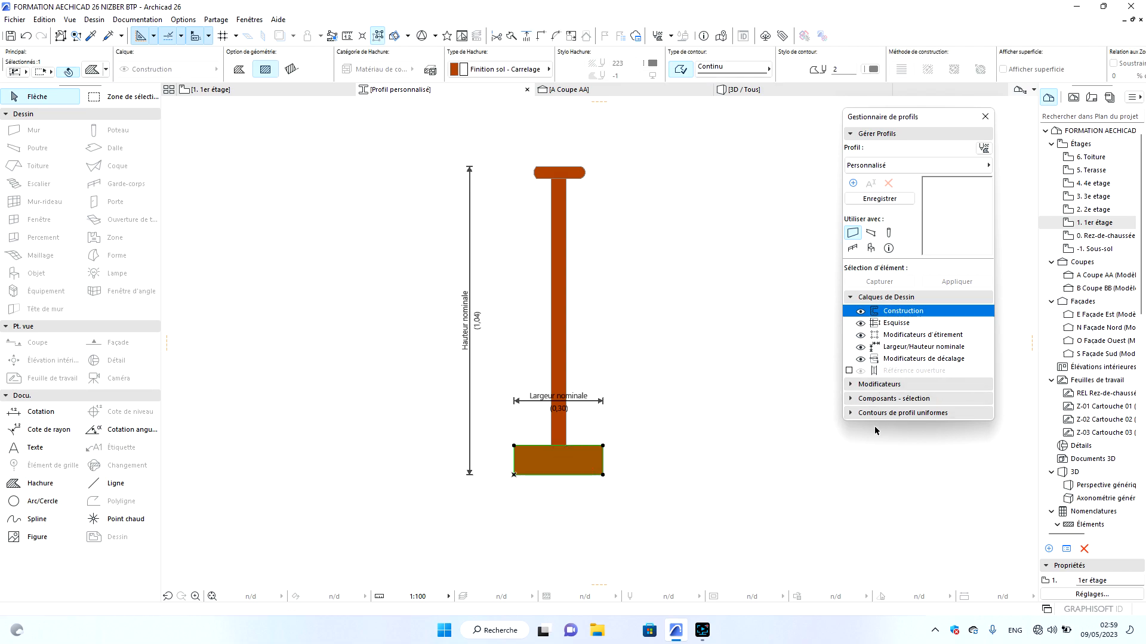
{"action": "left_click", "coordinate": [851, 385]}
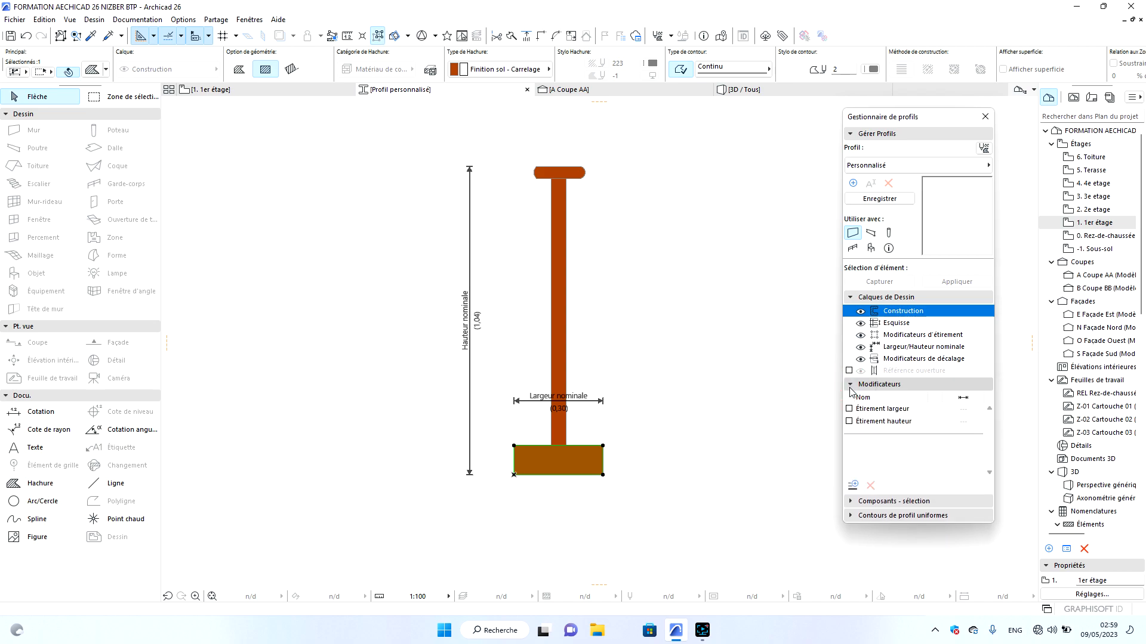
{"action": "left_click", "coordinate": [850, 386]}
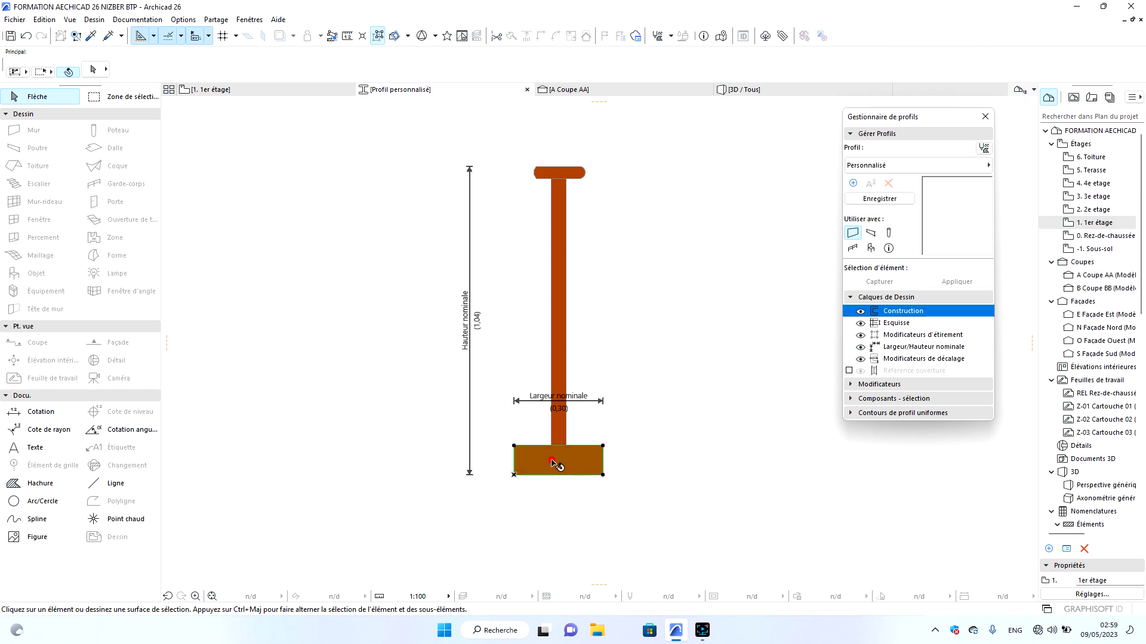
{"action": "left_click", "coordinate": [853, 416]}
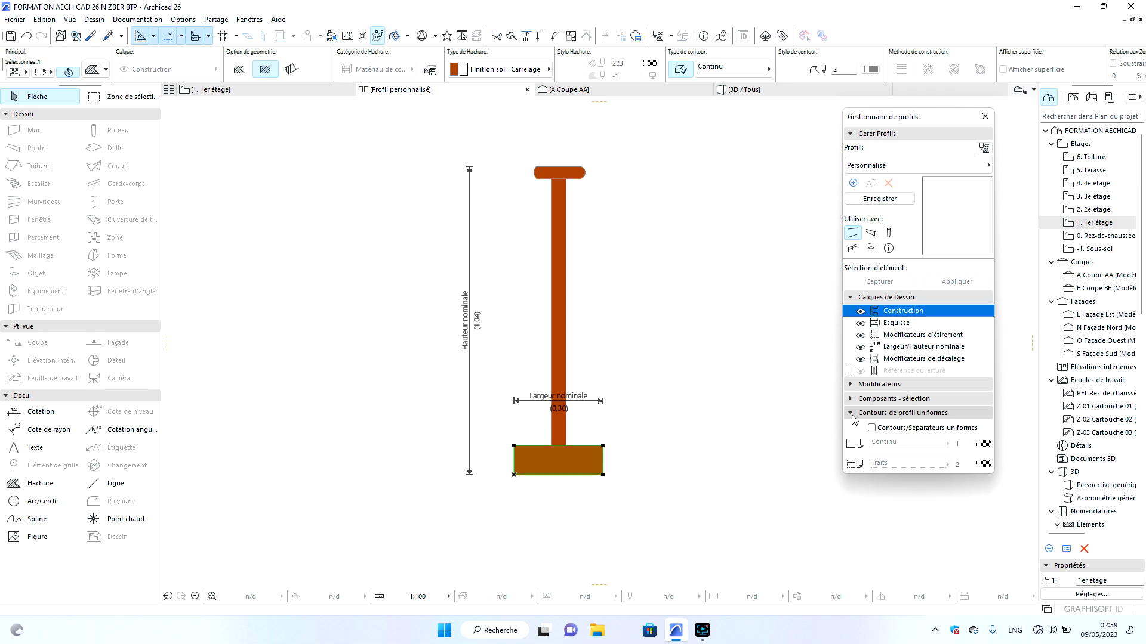
{"action": "left_click", "coordinate": [851, 414]}
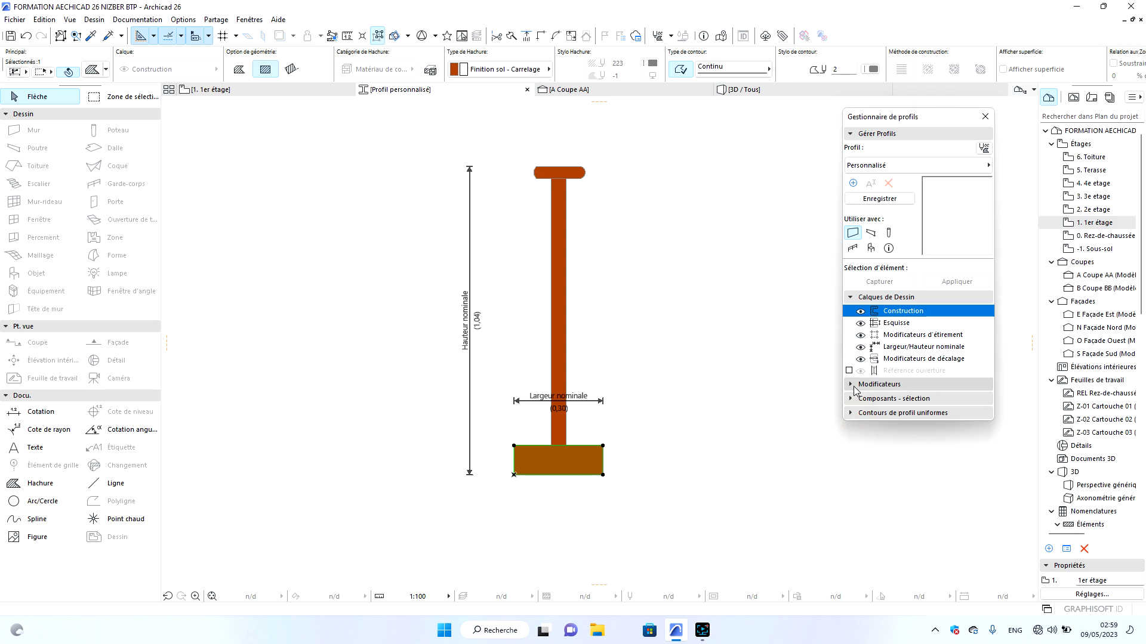
{"action": "left_click", "coordinate": [854, 387]}
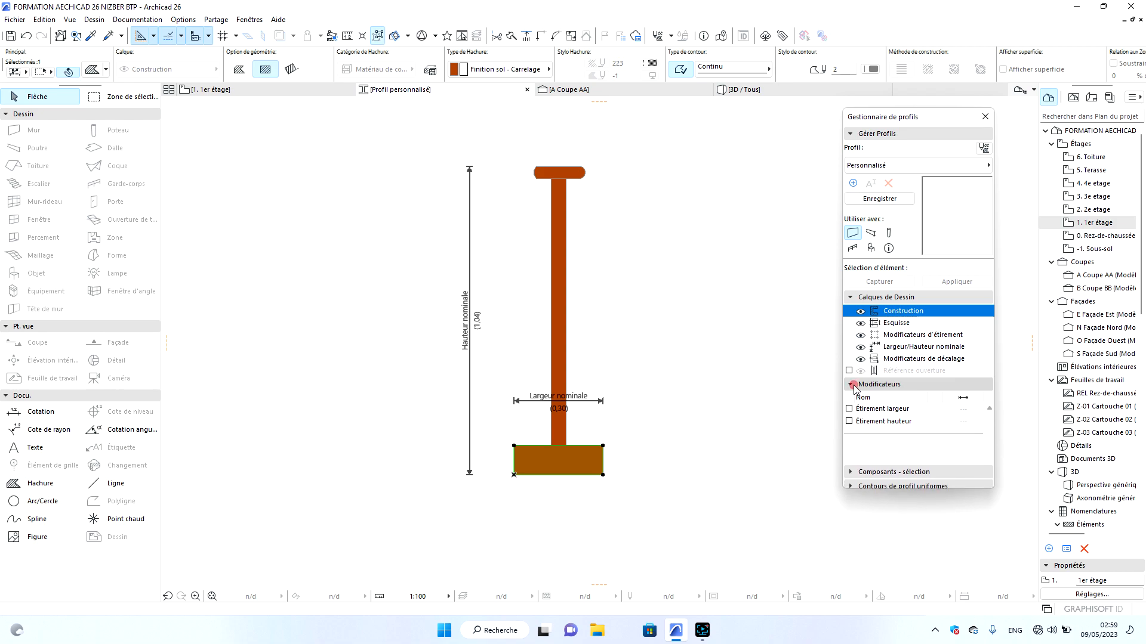
{"action": "left_click", "coordinate": [854, 386]}
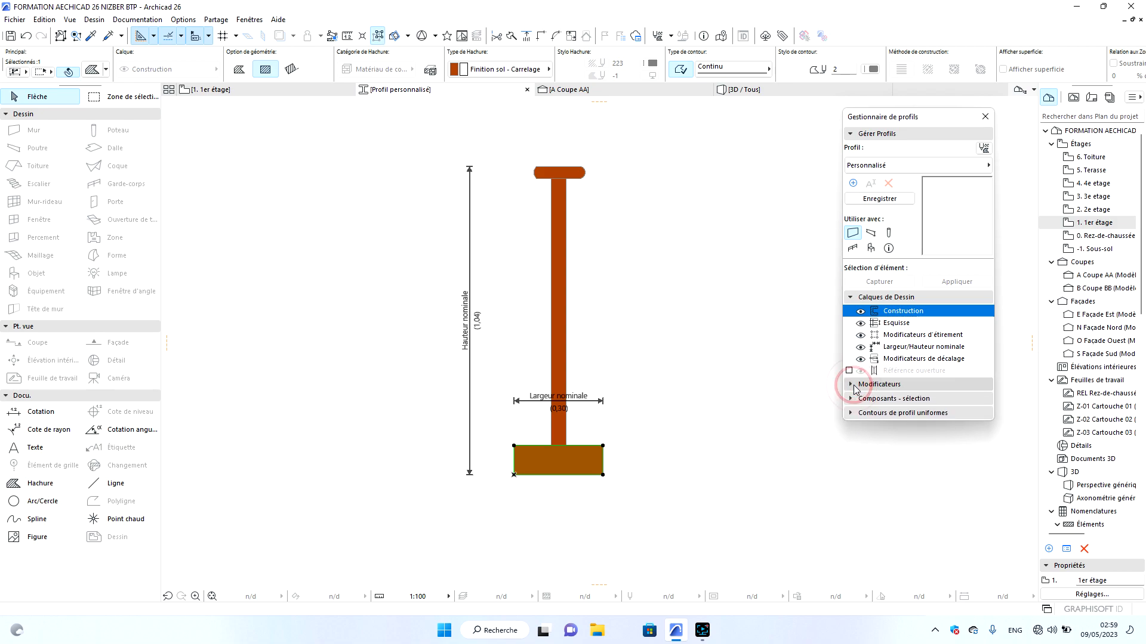
{"action": "left_click", "coordinate": [702, 630]}
{"action": "left_click", "coordinate": [723, 537]}
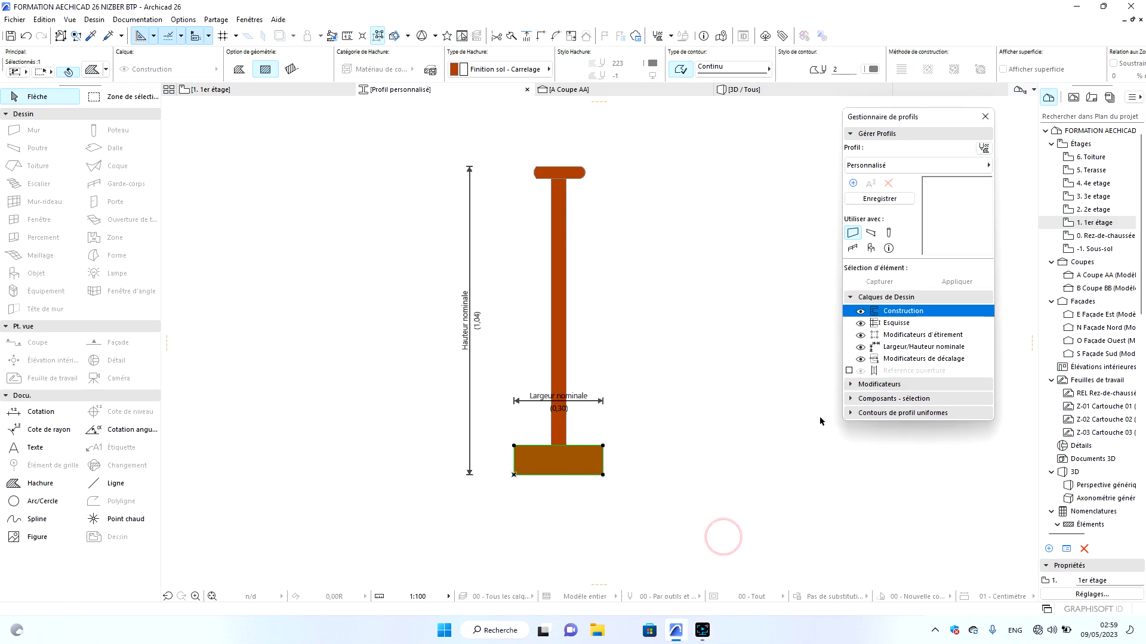
{"action": "left_click", "coordinate": [850, 385]}
{"action": "left_click", "coordinate": [850, 386]}
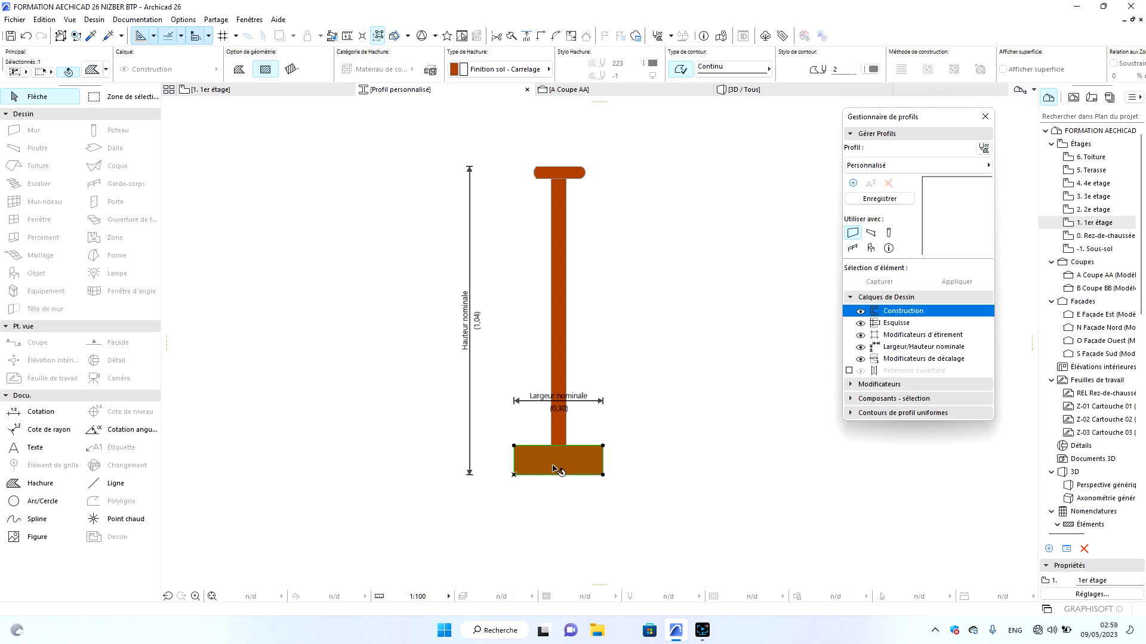
Turn on uniform surface replacement for the selected base component and open its surface choices.
{"action": "left_click", "coordinate": [852, 398]}
{"action": "left_click", "coordinate": [872, 434]}
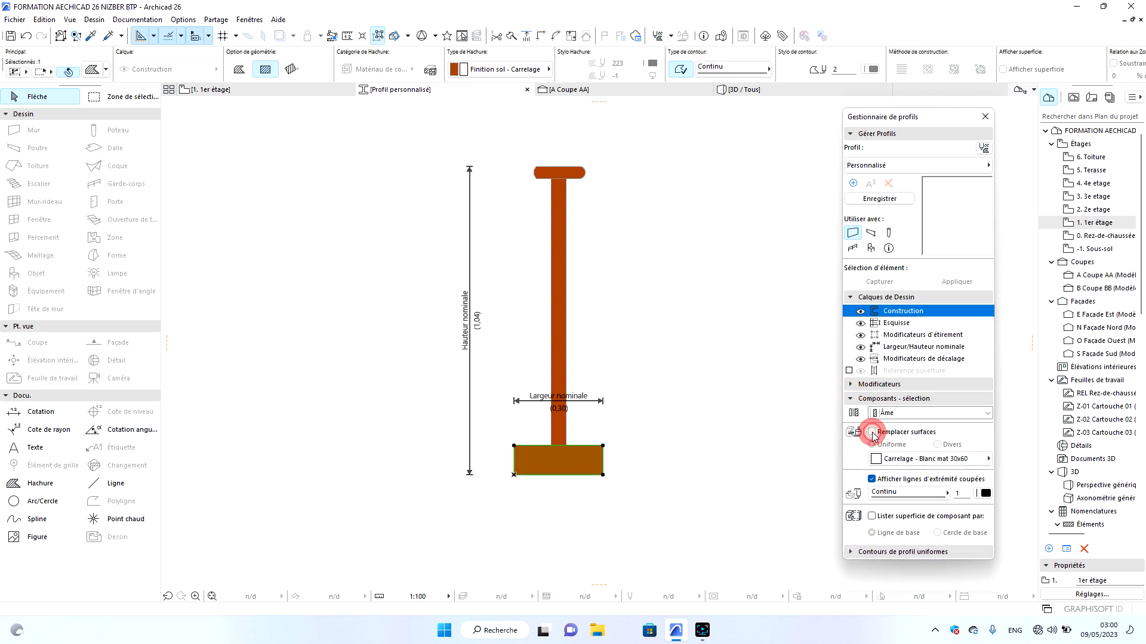
{"action": "left_click", "coordinate": [963, 462]}
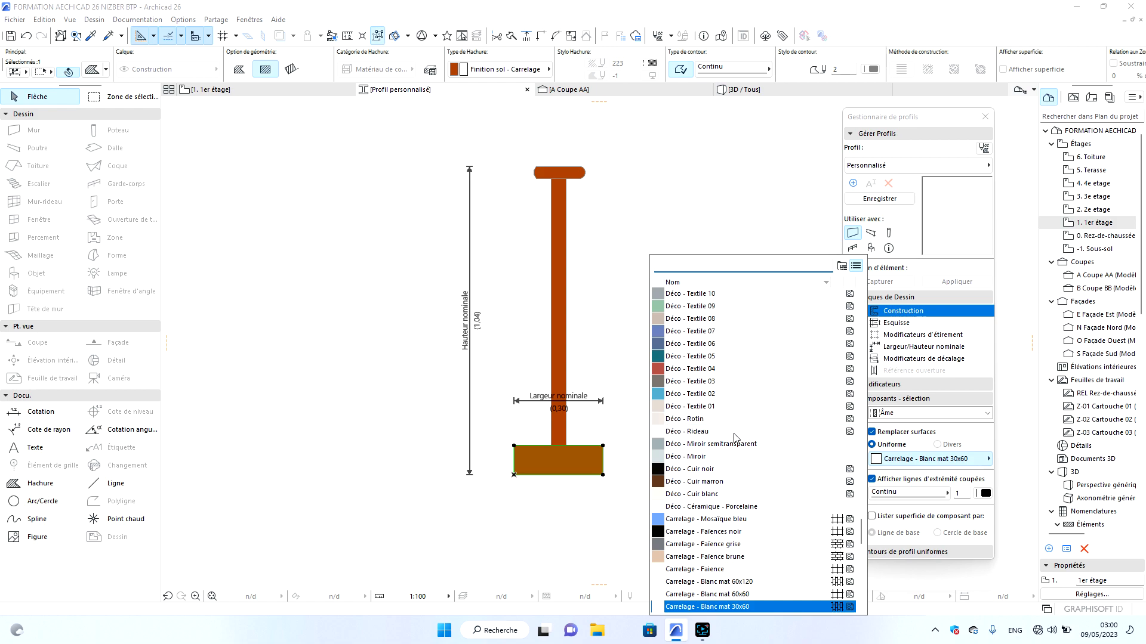
Look through the available surfaces for a finish suitable for the base component.
{"action": "scroll", "coordinate": [731, 436], "scroll_direction": "up", "scroll_amount": 3}
{"action": "scroll", "coordinate": [728, 439], "scroll_direction": "up", "scroll_amount": 10}
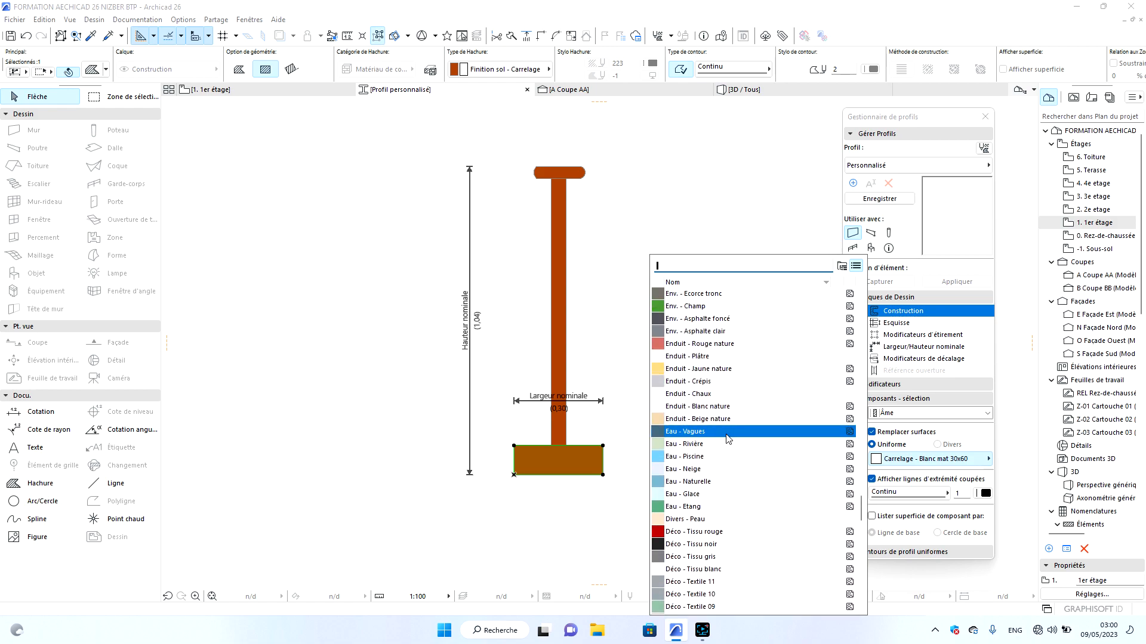
{"action": "scroll", "coordinate": [728, 438], "scroll_direction": "up", "scroll_amount": 10}
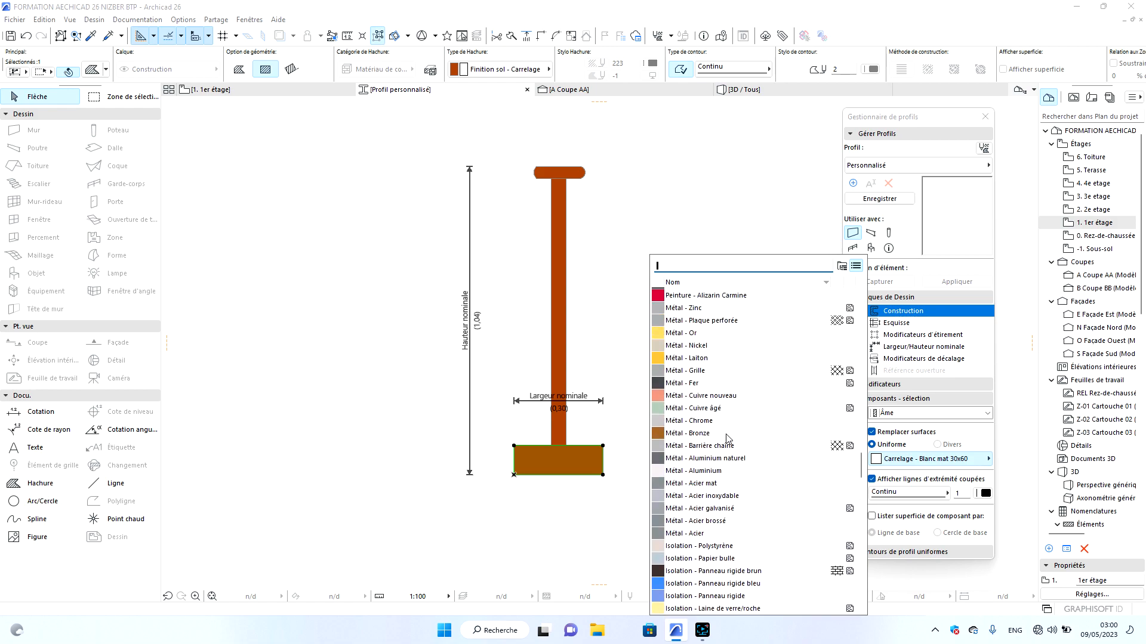
{"action": "scroll", "coordinate": [728, 438], "scroll_direction": "up", "scroll_amount": 10}
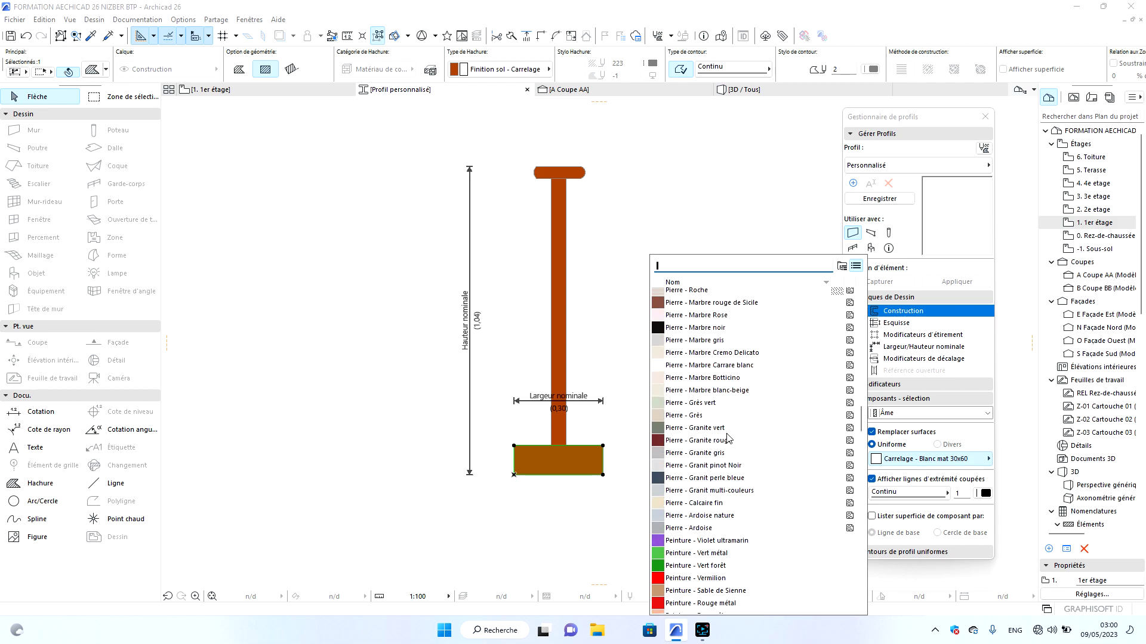
{"action": "scroll", "coordinate": [728, 438], "scroll_direction": "up", "scroll_amount": 10}
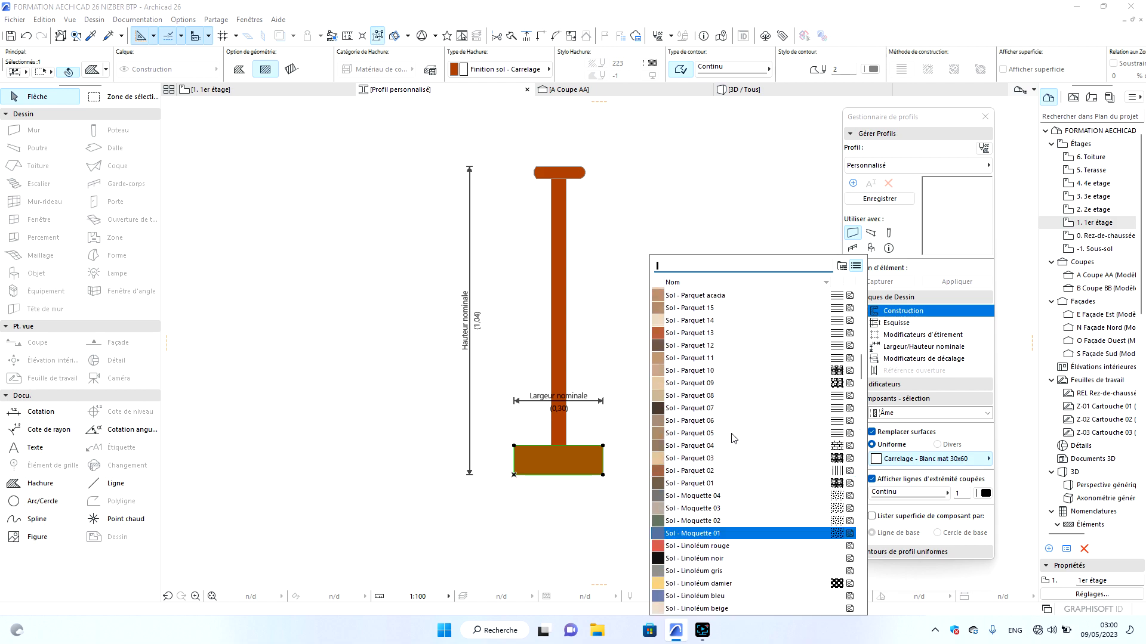
{"action": "scroll", "coordinate": [745, 437], "scroll_direction": "up", "scroll_amount": 5}
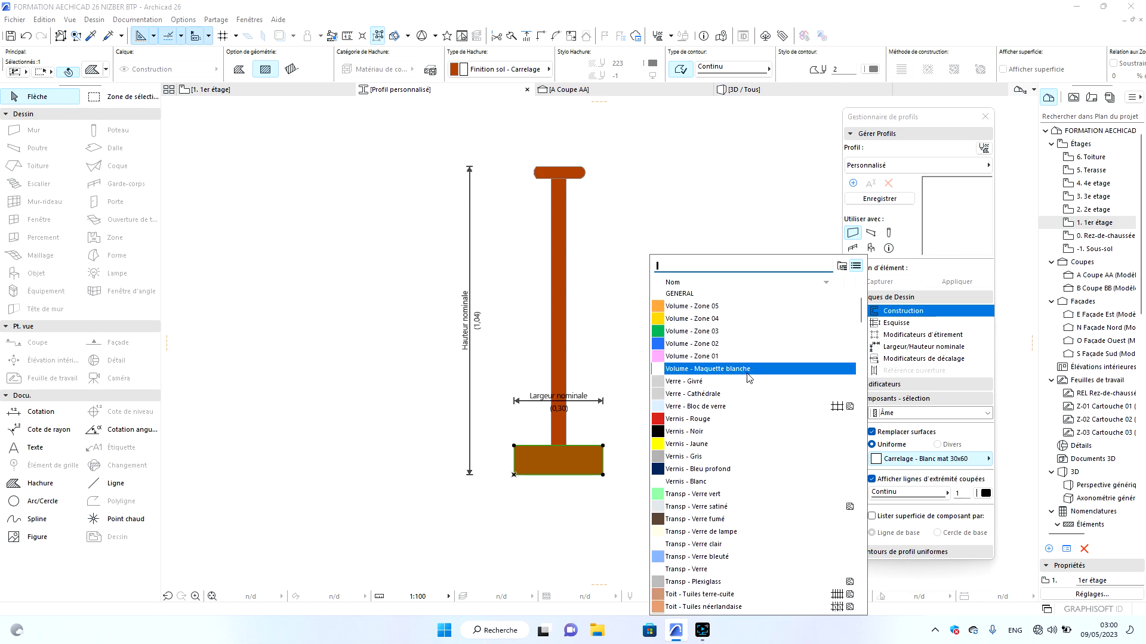
{"action": "scroll", "coordinate": [754, 365], "scroll_direction": "down", "scroll_amount": 1}
{"action": "scroll", "coordinate": [755, 365], "scroll_direction": "down", "scroll_amount": 12}
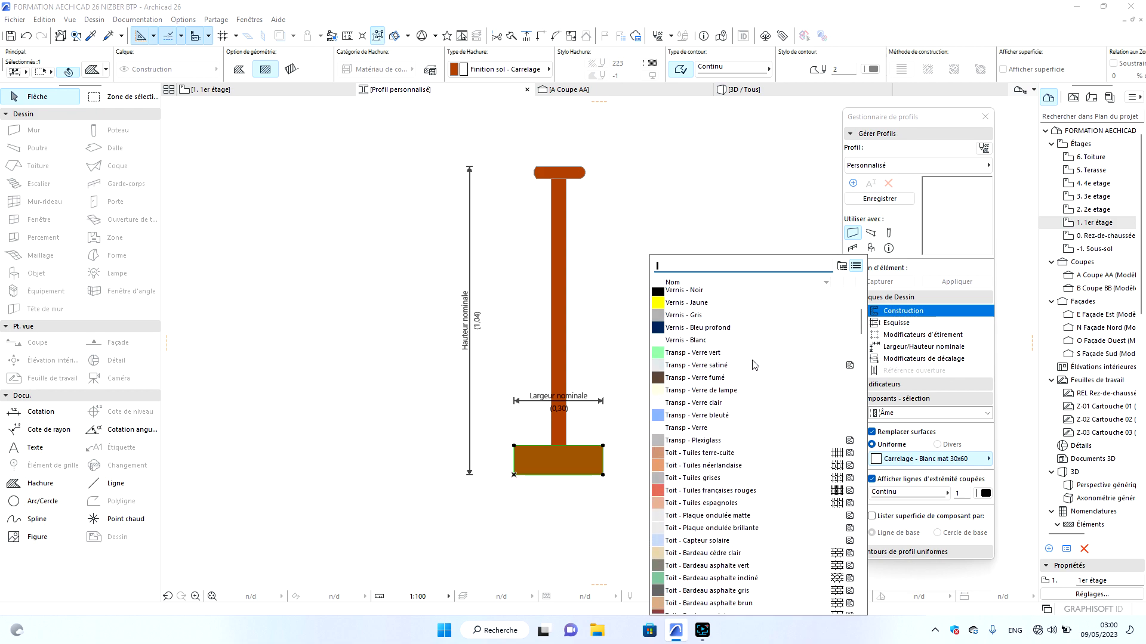
{"action": "scroll", "coordinate": [755, 365], "scroll_direction": "down", "scroll_amount": 10}
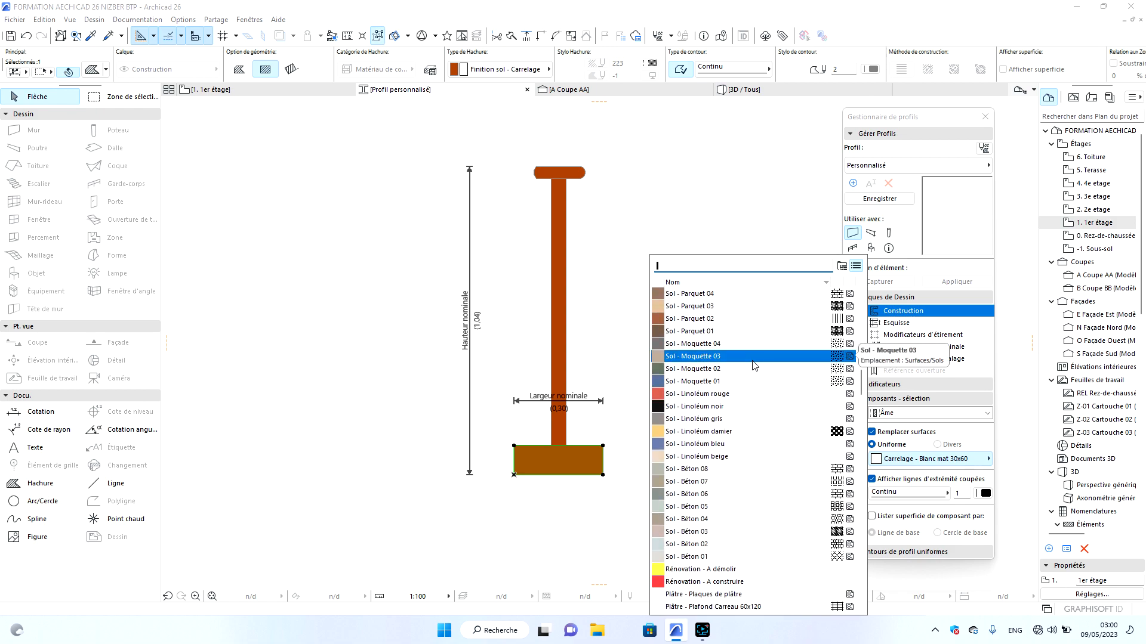
{"action": "scroll", "coordinate": [770, 335], "scroll_direction": "down", "scroll_amount": 3}
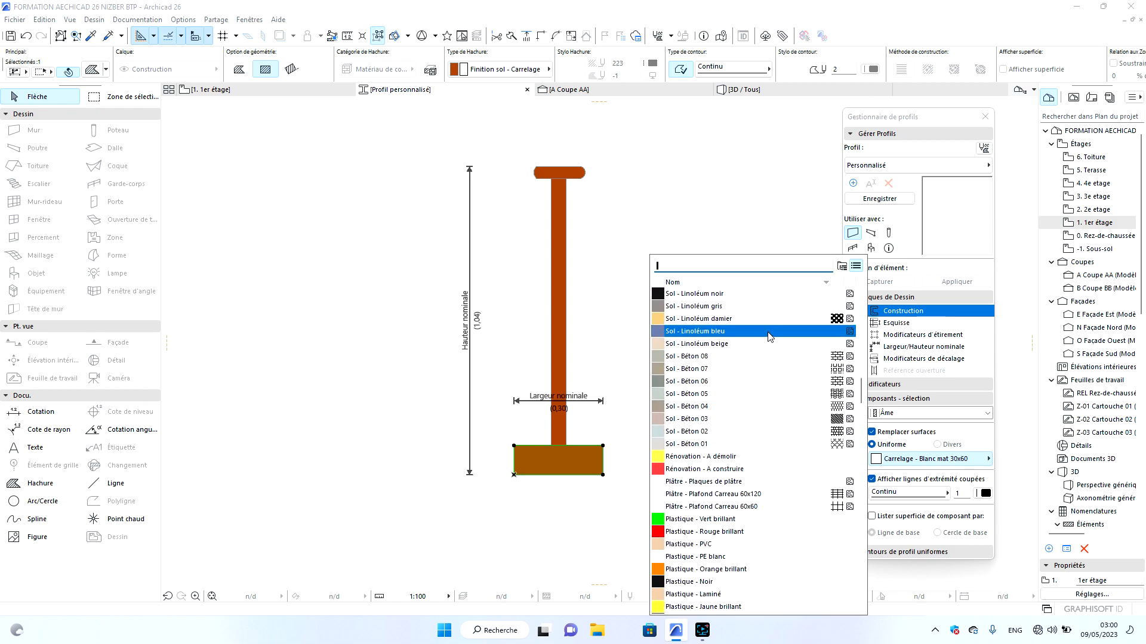
{"action": "scroll", "coordinate": [767, 337], "scroll_direction": "down", "scroll_amount": 6}
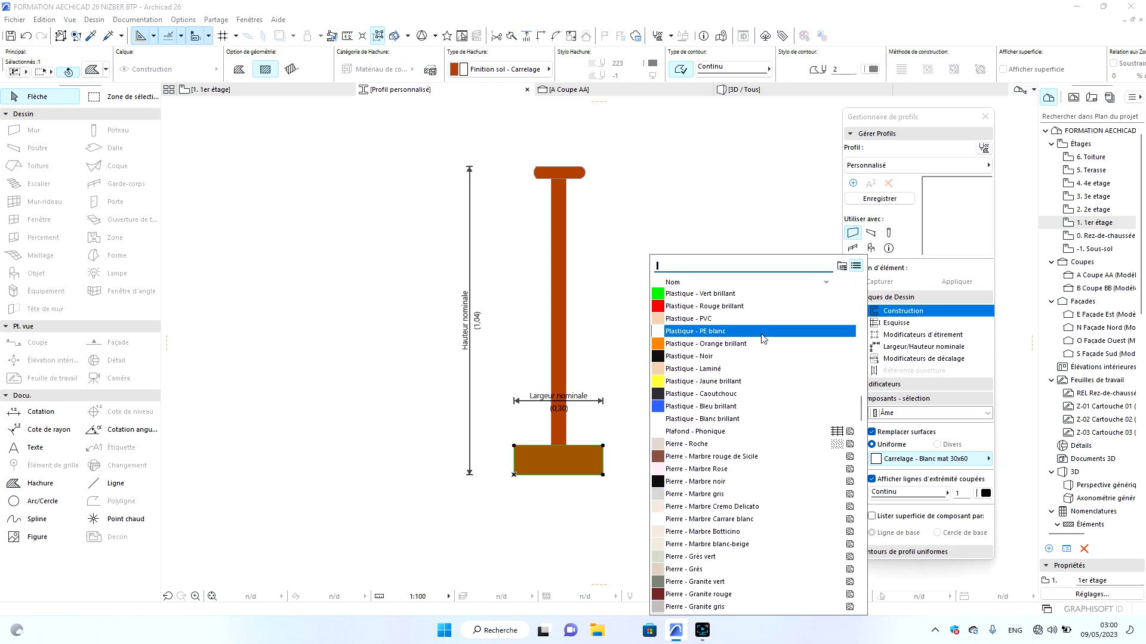
{"action": "scroll", "coordinate": [853, 373], "scroll_direction": "up", "scroll_amount": 11}
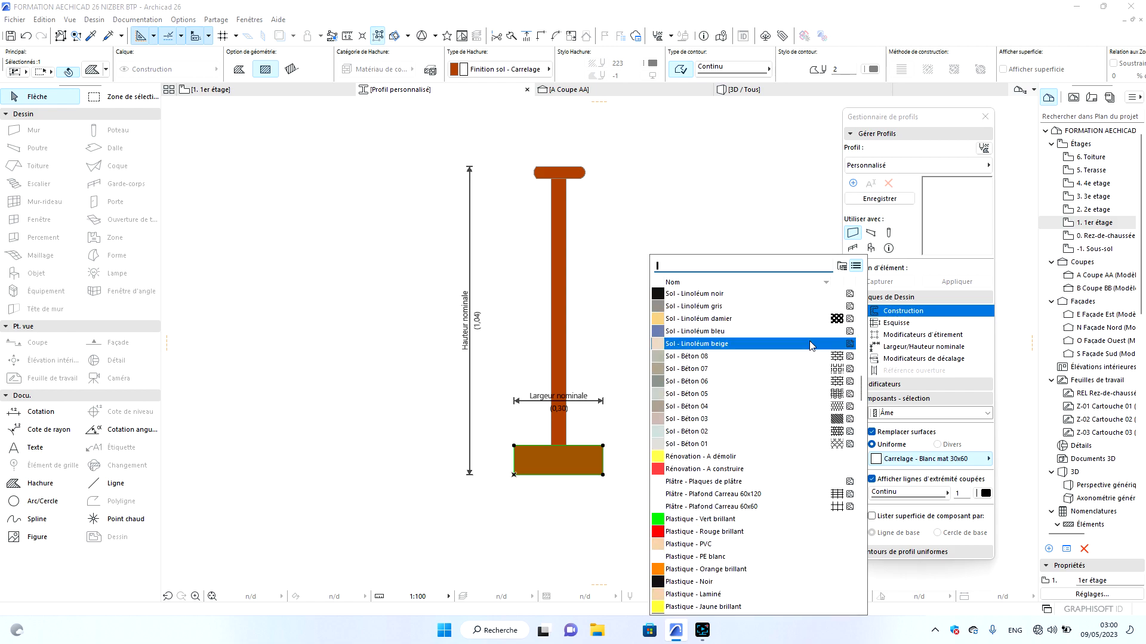
{"action": "scroll", "coordinate": [852, 372], "scroll_direction": "up", "scroll_amount": 5}
{"action": "left_click_drag", "start_coordinate": [861, 361], "coordinate": [864, 293]}
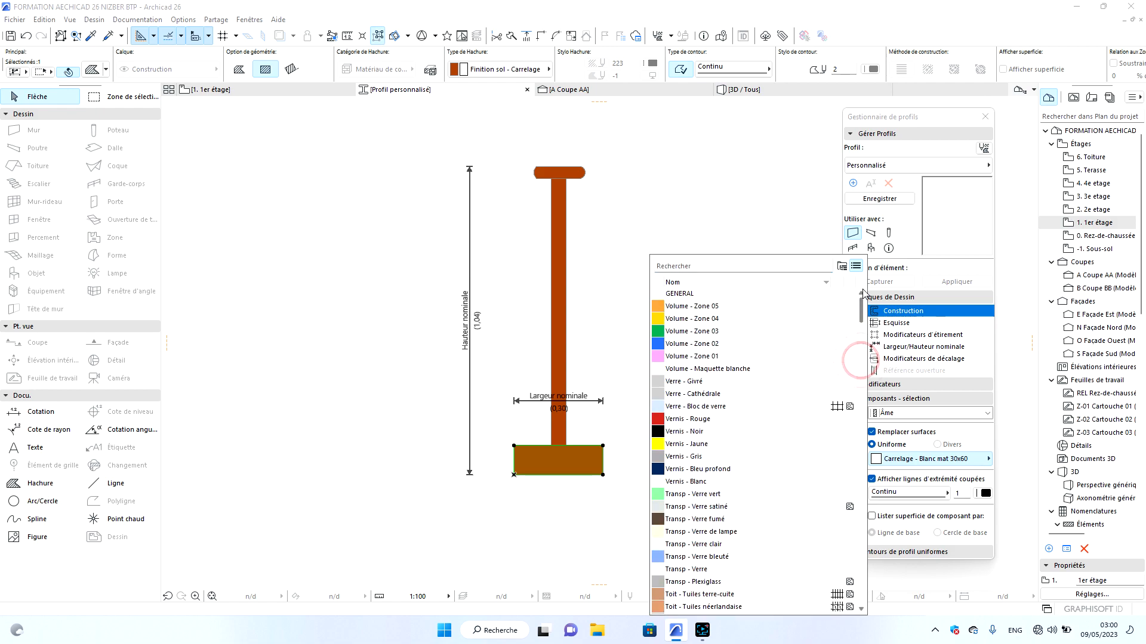
Search the surfaces for "betons" and clear the search.
{"action": "left_click", "coordinate": [736, 266]}
{"action": "type", "text": "betons"}
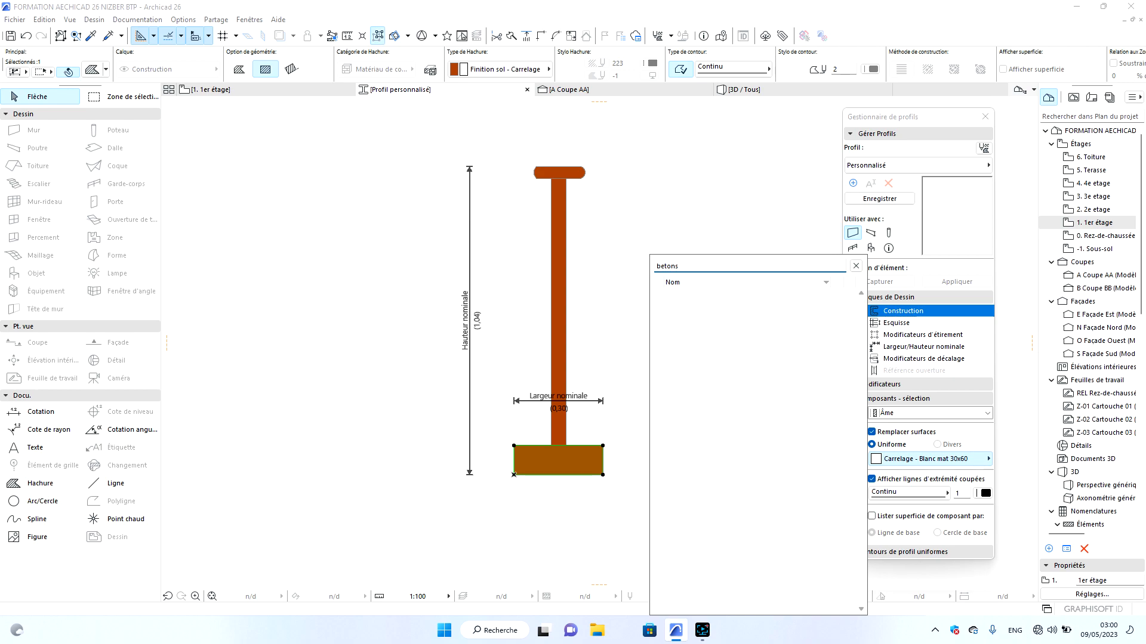
{"action": "key", "text": "BackSpace"}
{"action": "key", "text": "BackSpace"}
{"action": "key", "text": "BackSpace"}
{"action": "key", "text": "BackSpace"}
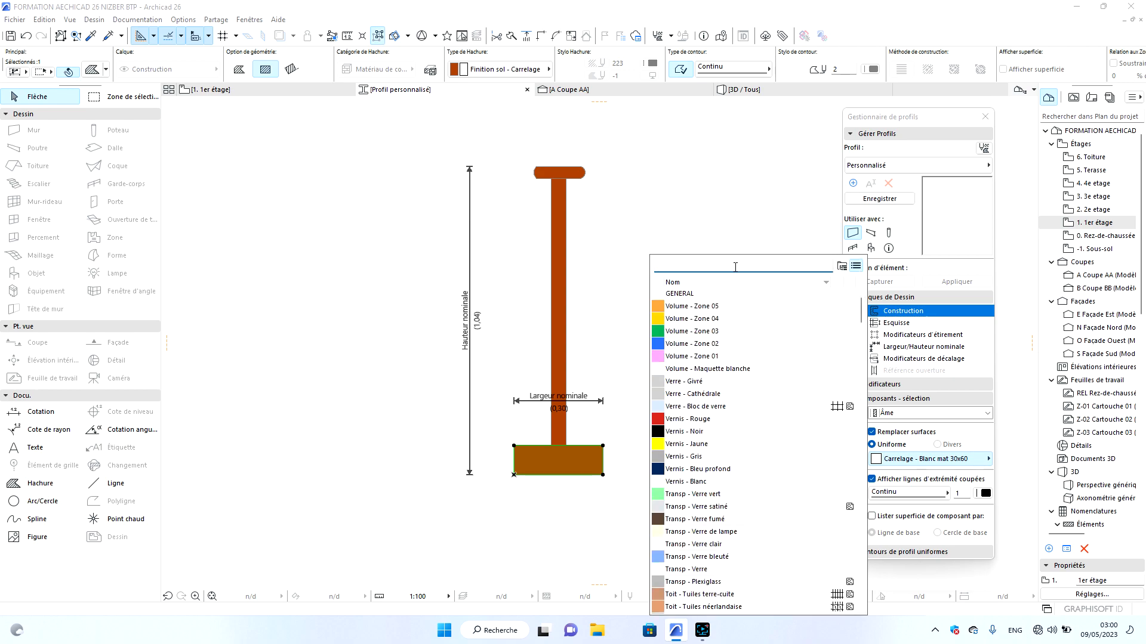
Group the surfaces by folder, examine those in the Bétons folder and close the list without choosing one.
{"action": "left_click", "coordinate": [844, 266]}
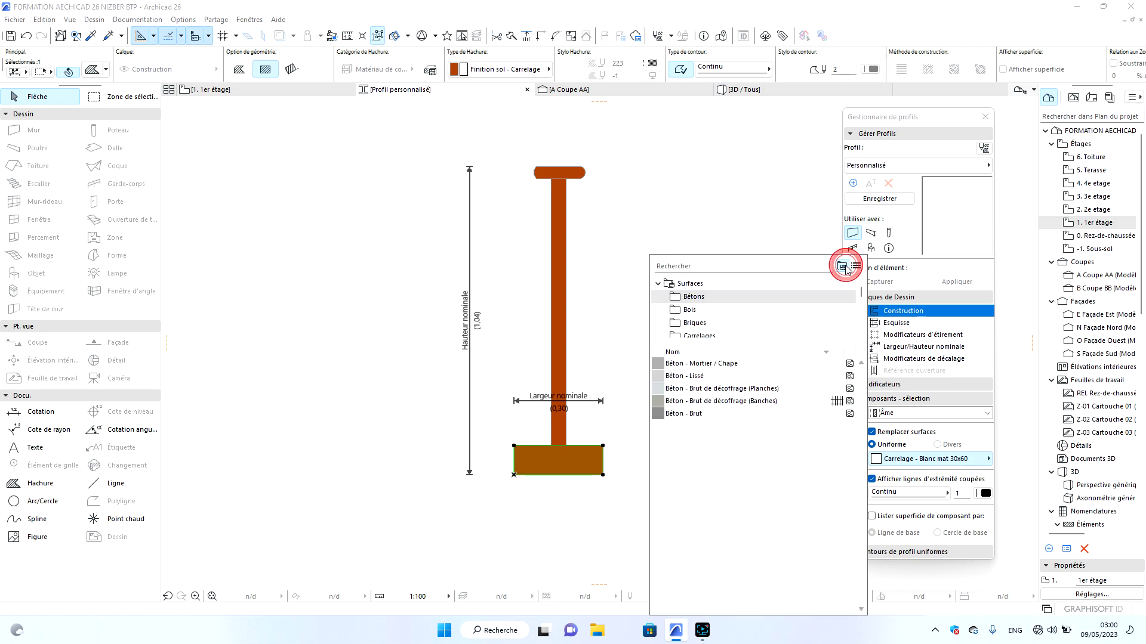
{"action": "left_click", "coordinate": [736, 299]}
{"action": "left_click", "coordinate": [735, 299]}
{"action": "left_click", "coordinate": [736, 299]}
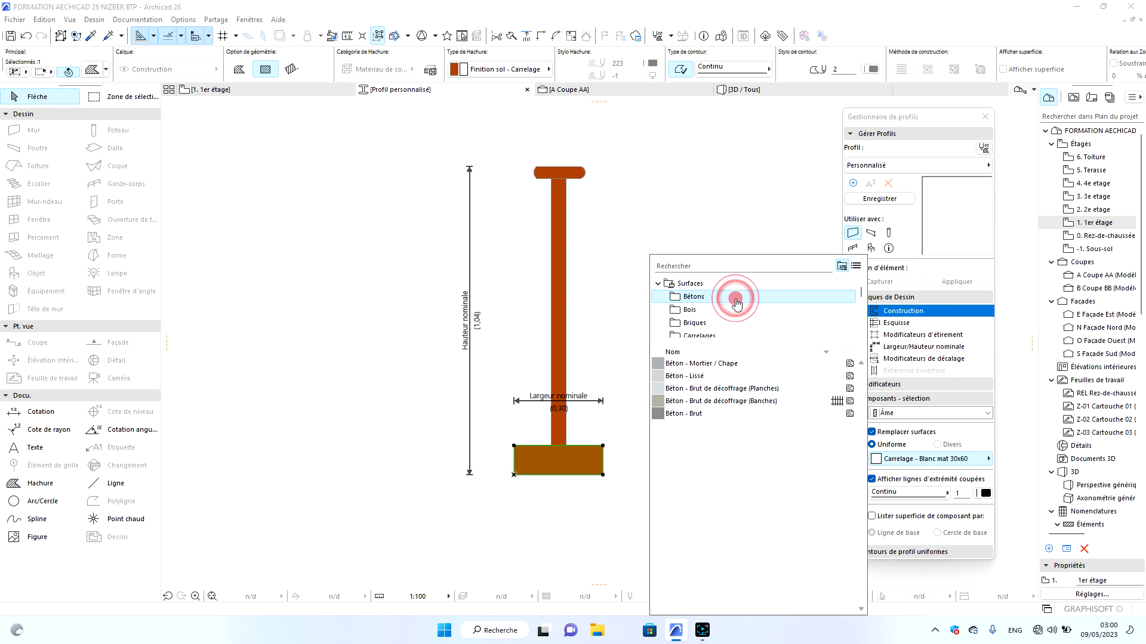
{"action": "left_click", "coordinate": [615, 500]}
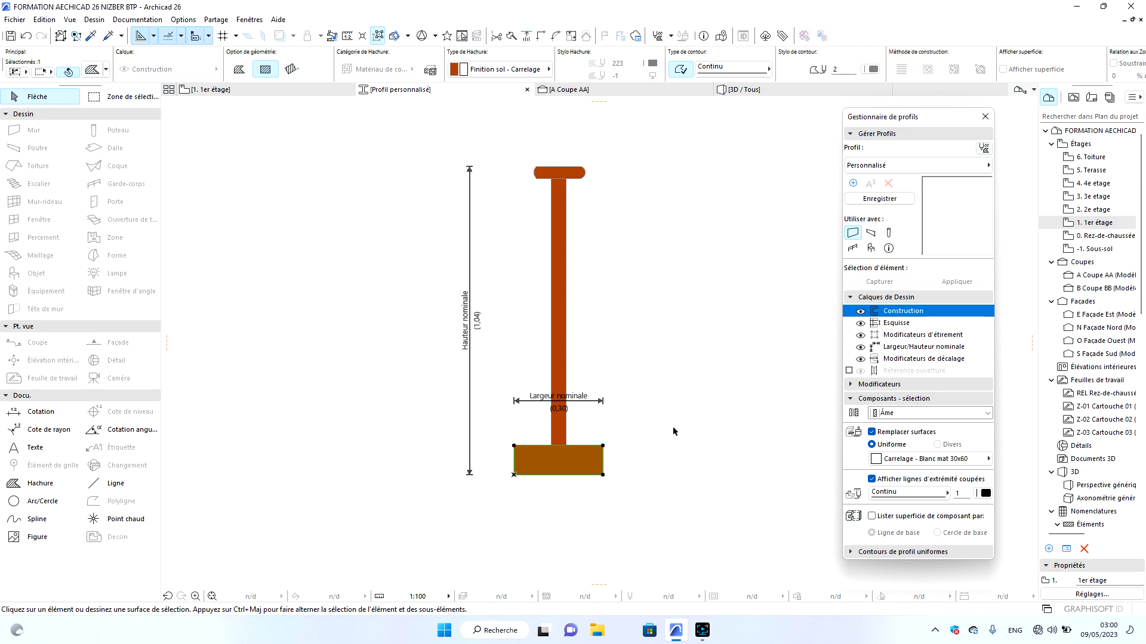
Assign the Béton - Brut surface from the Bétons folder to the profile's base component.
{"action": "left_click", "coordinate": [583, 466]}
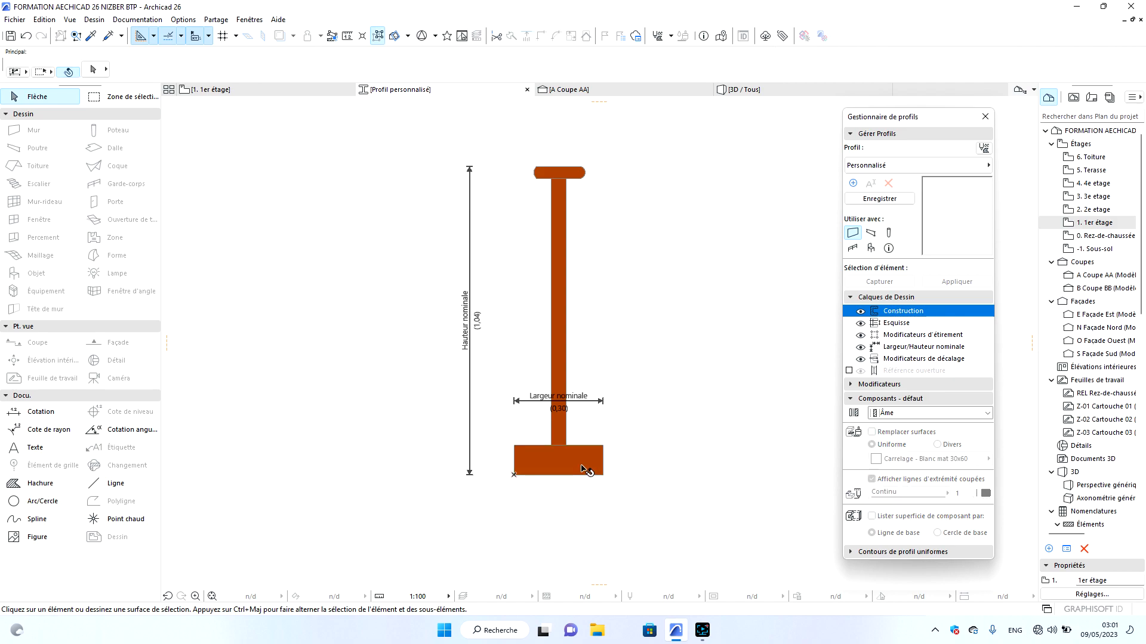
{"action": "left_click", "coordinate": [904, 459]}
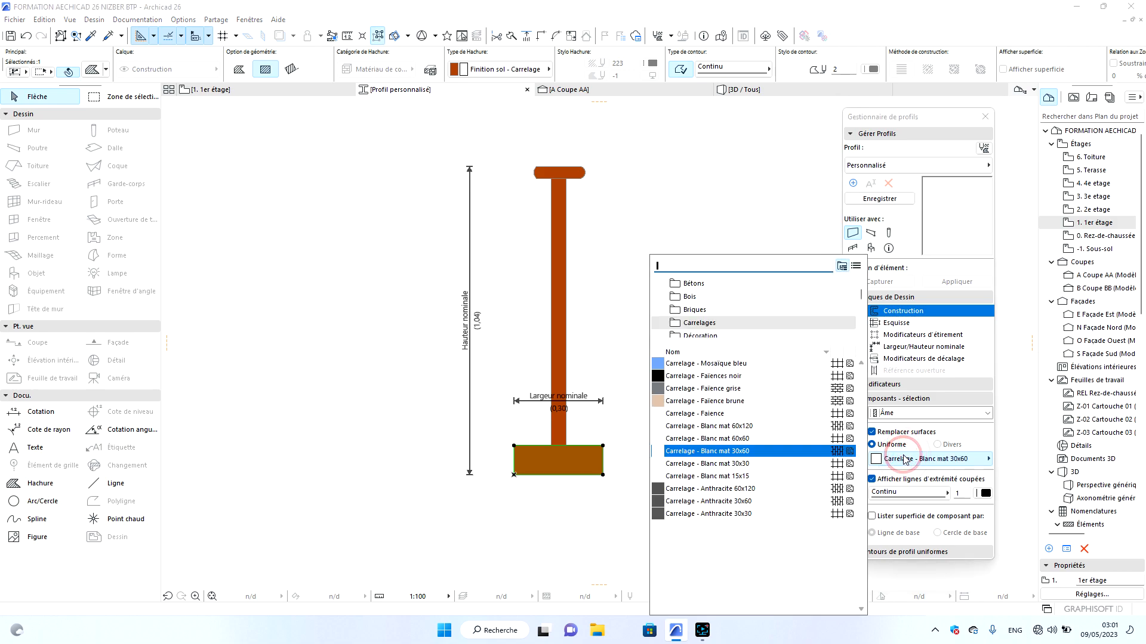
{"action": "left_click", "coordinate": [701, 286]}
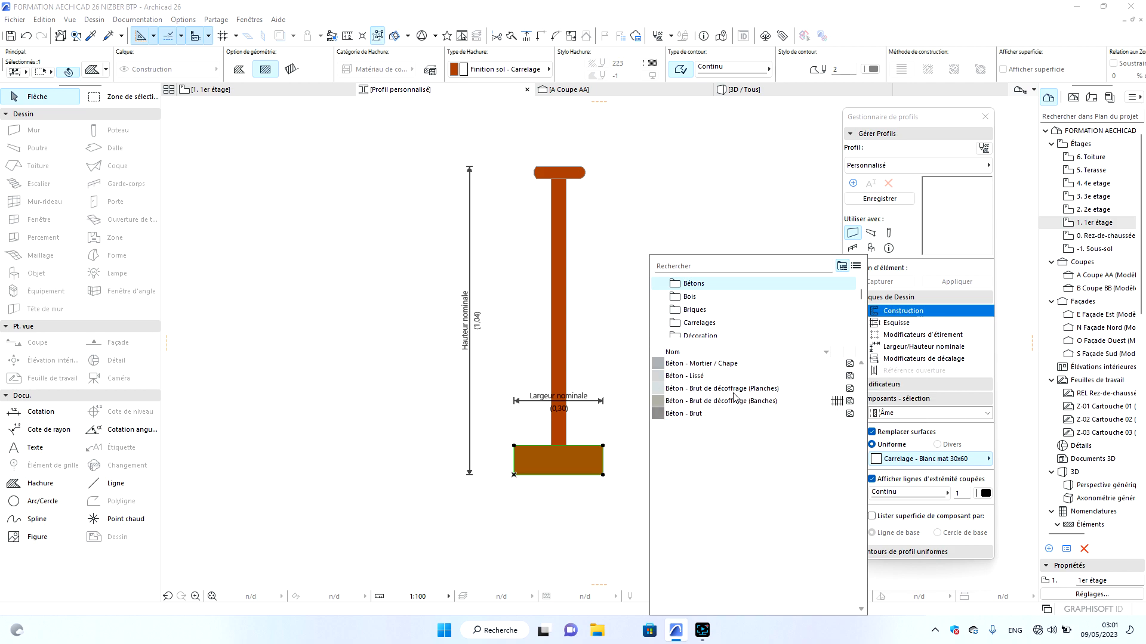
{"action": "left_click", "coordinate": [693, 414]}
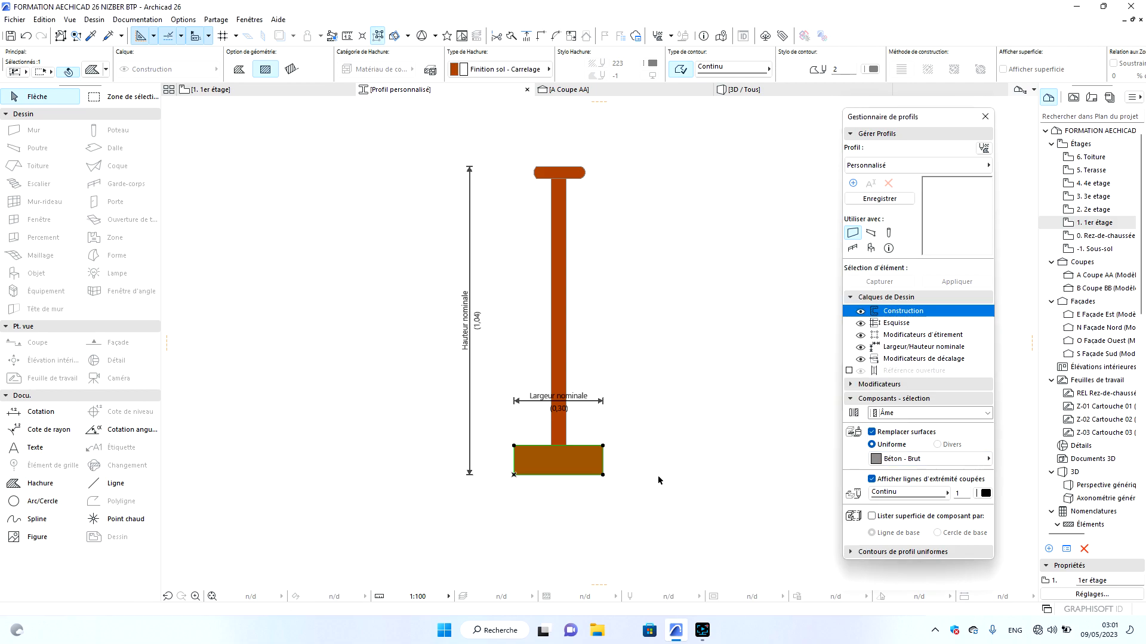
Turn on uniform surface replacement for the upright component and show its available surfaces as a flat list.
{"action": "left_click", "coordinate": [557, 378]}
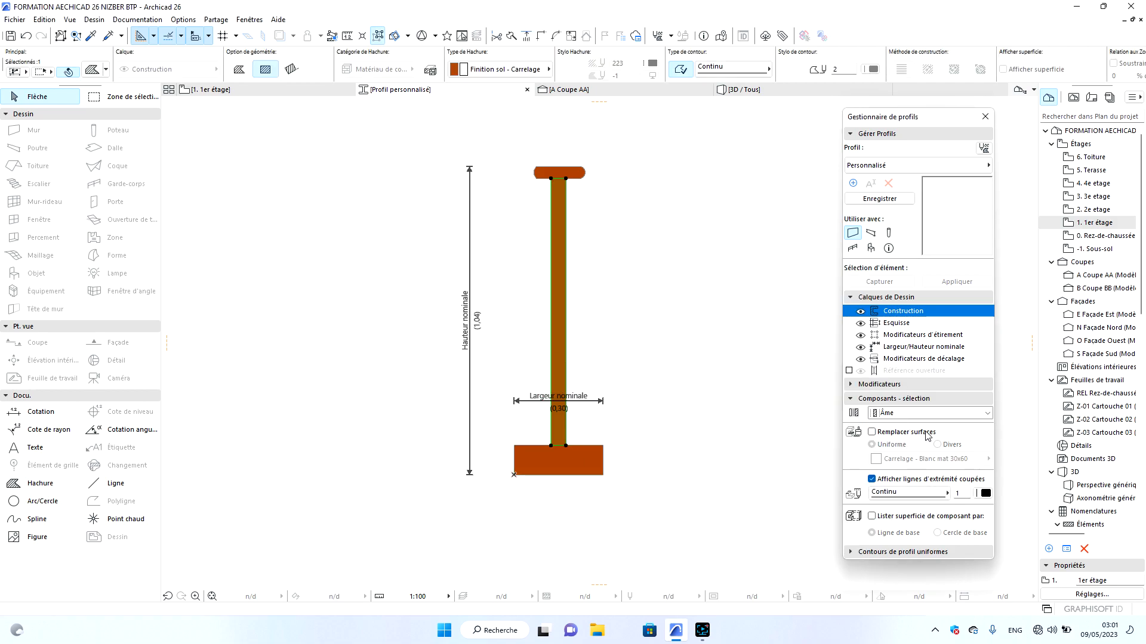
{"action": "left_click", "coordinate": [871, 432]}
{"action": "left_click", "coordinate": [876, 459]}
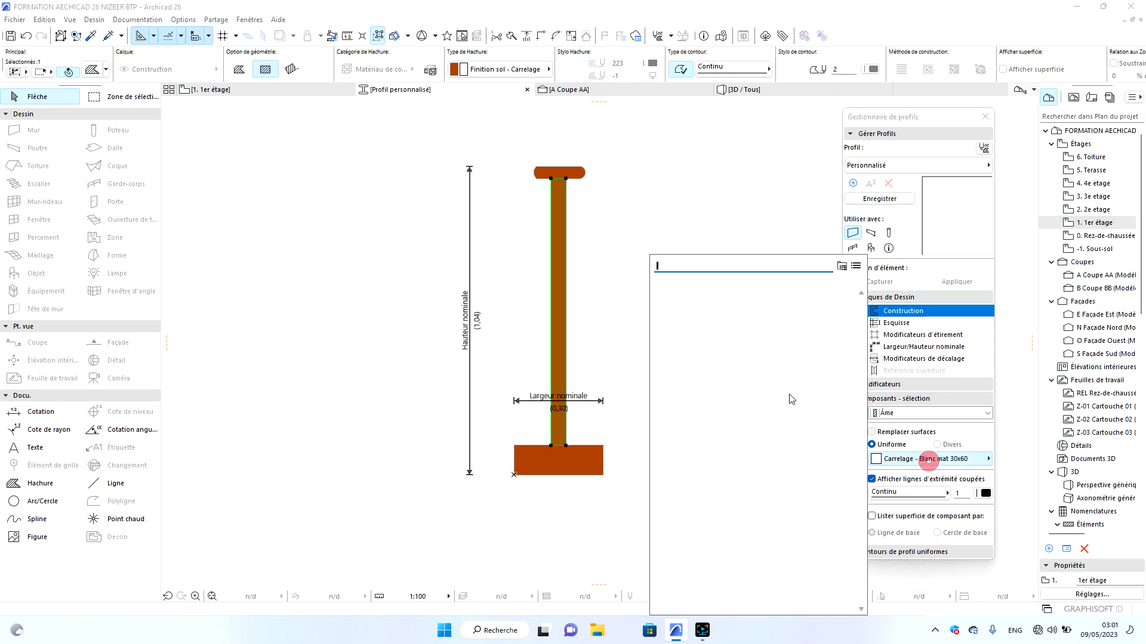
{"action": "left_click", "coordinate": [856, 266]}
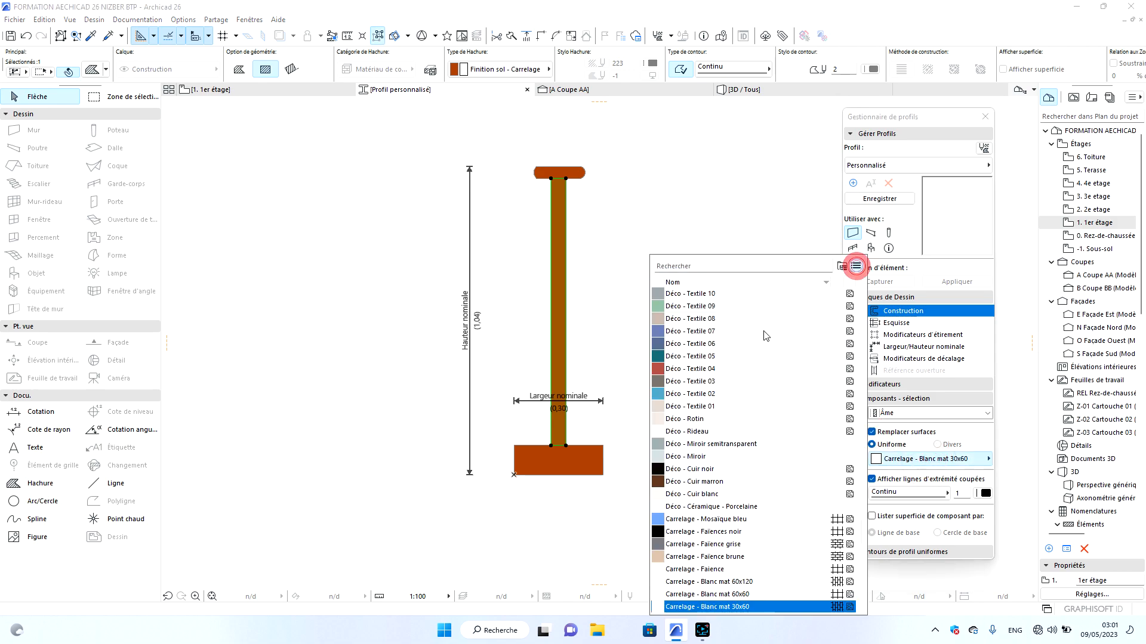
Search the surfaces for "tra" and assign Transp - Verre bleuté to the upright component.
{"action": "scroll", "coordinate": [746, 352], "scroll_direction": "down", "scroll_amount": 5}
{"action": "scroll", "coordinate": [739, 358], "scroll_direction": "down", "scroll_amount": 15}
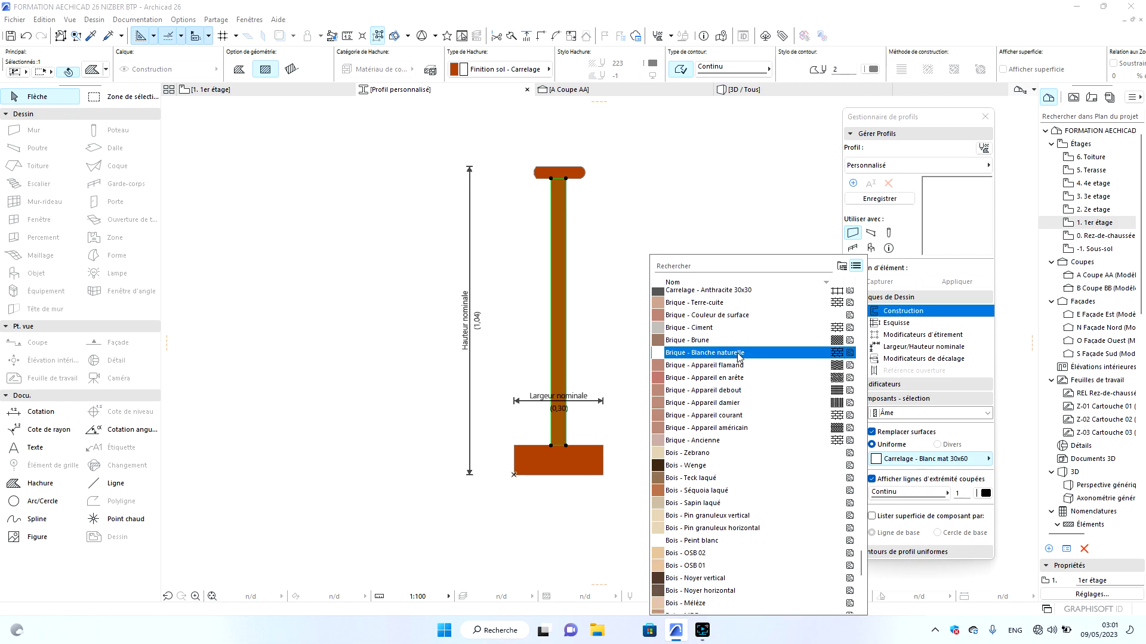
{"action": "scroll", "coordinate": [737, 351], "scroll_direction": "down", "scroll_amount": 4}
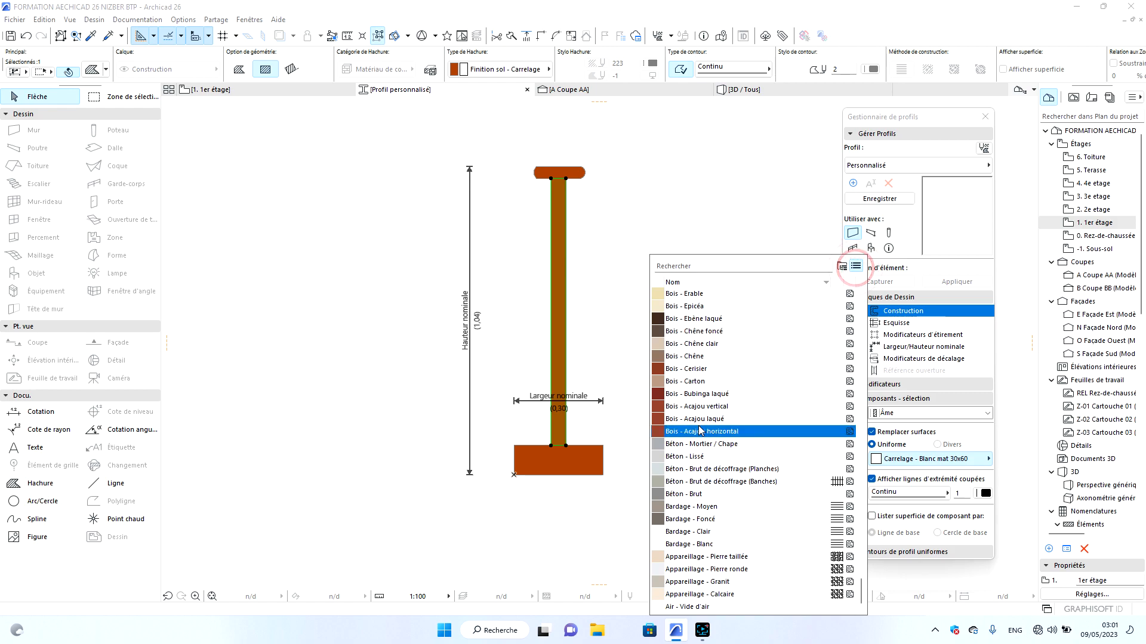
{"action": "left_click", "coordinate": [804, 517]}
{"action": "scroll", "coordinate": [804, 511], "scroll_direction": "up", "scroll_amount": 4}
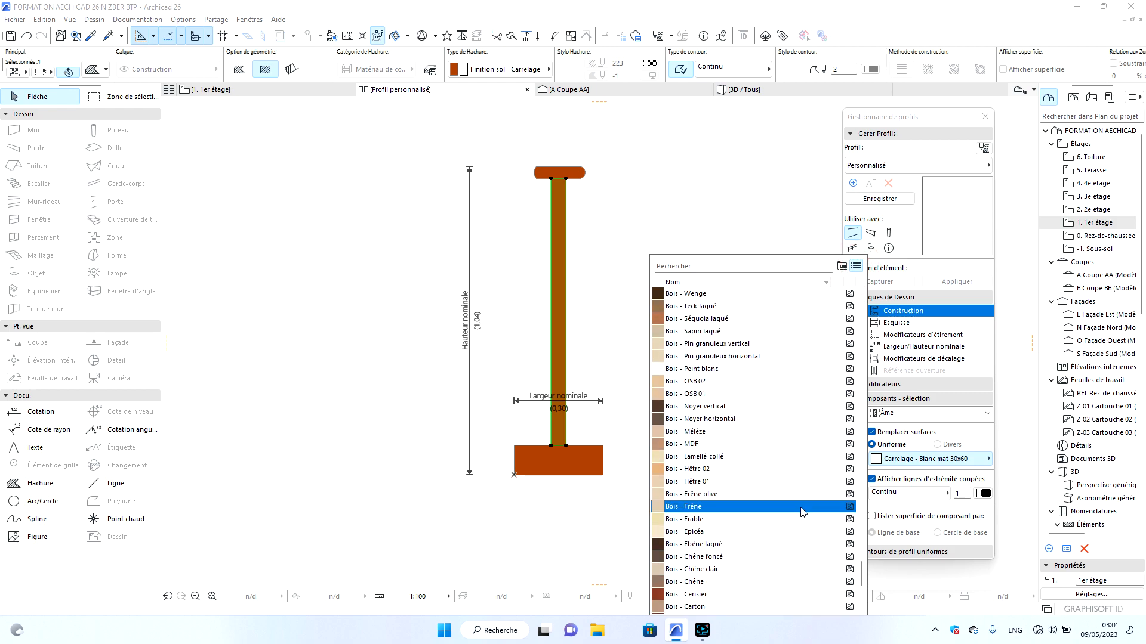
{"action": "scroll", "coordinate": [776, 477], "scroll_direction": "up", "scroll_amount": 5}
{"action": "left_click", "coordinate": [718, 267]}
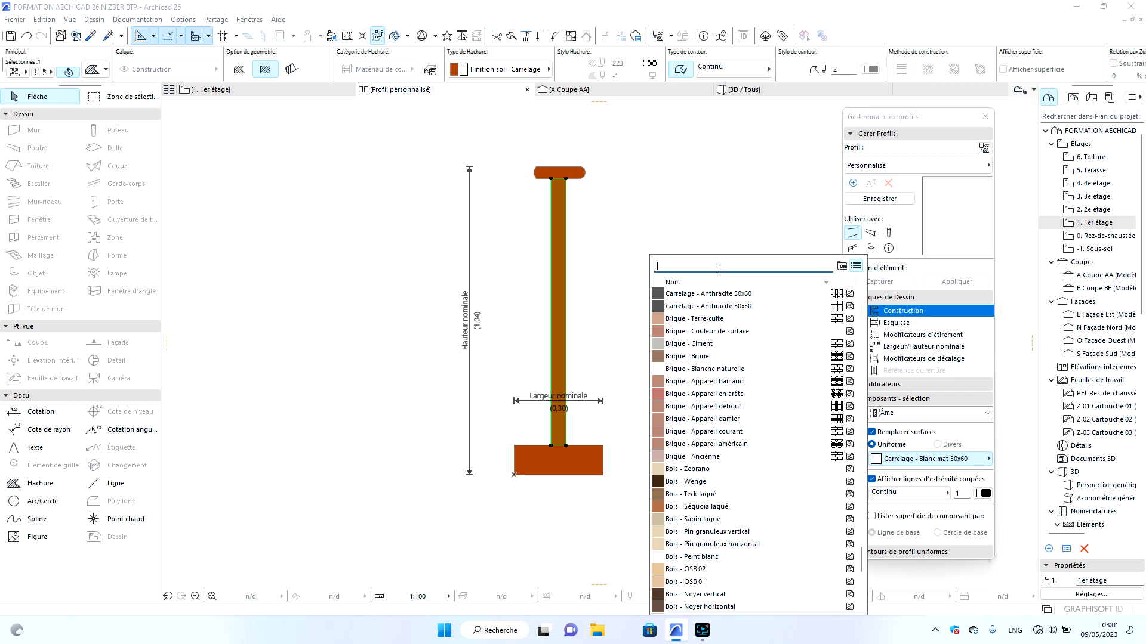
{"action": "type", "text": "t"}
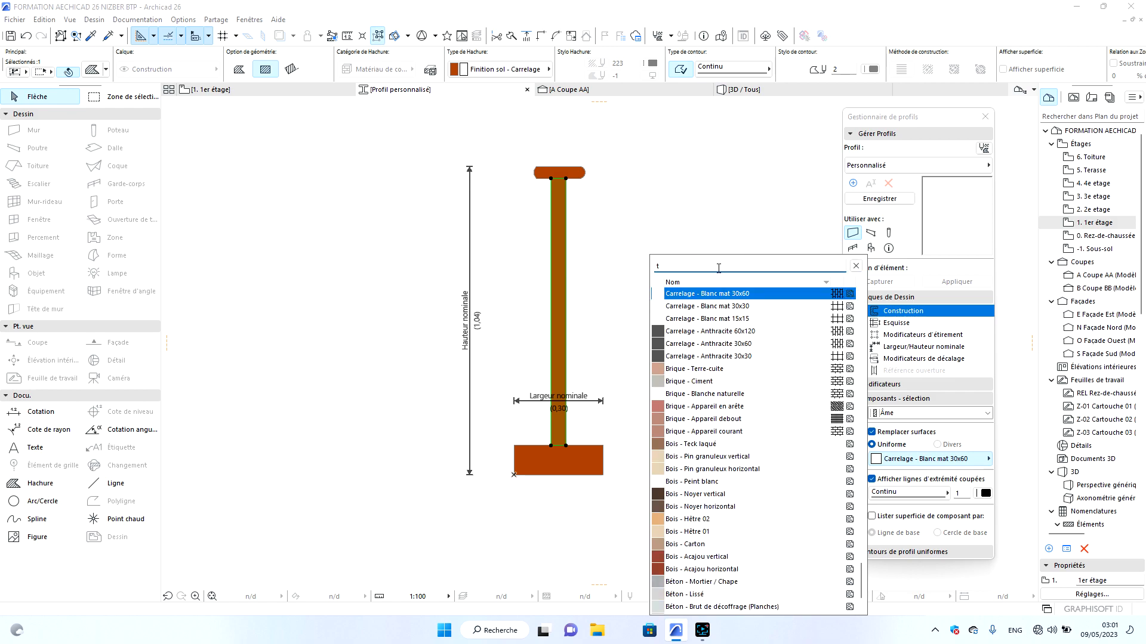
{"action": "type", "text": "ra"}
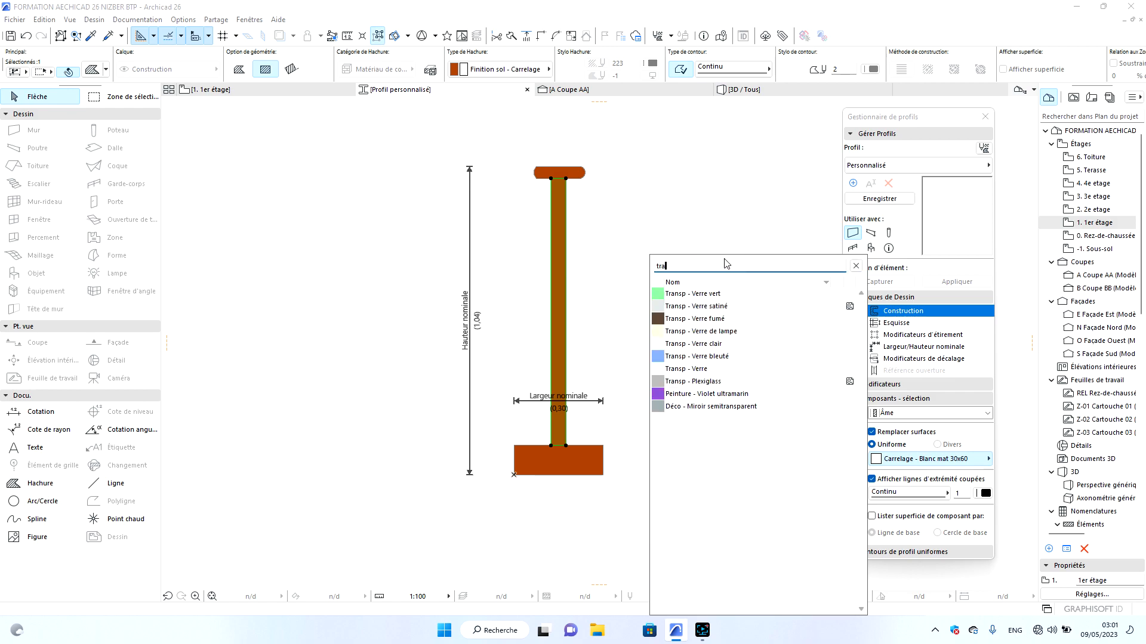
{"action": "left_click", "coordinate": [754, 357]}
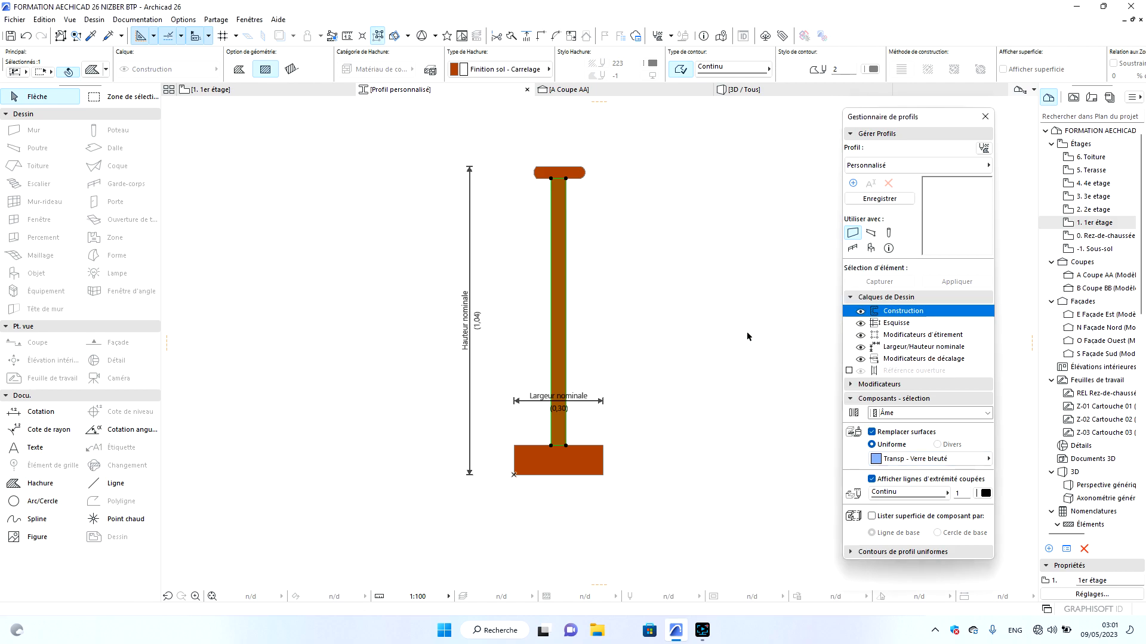
Replace the rounded cap's surfaces uniformly with Peinture - Beige or, found by searching for "pein".
{"action": "left_click", "coordinate": [575, 281]}
{"action": "left_click", "coordinate": [582, 174]}
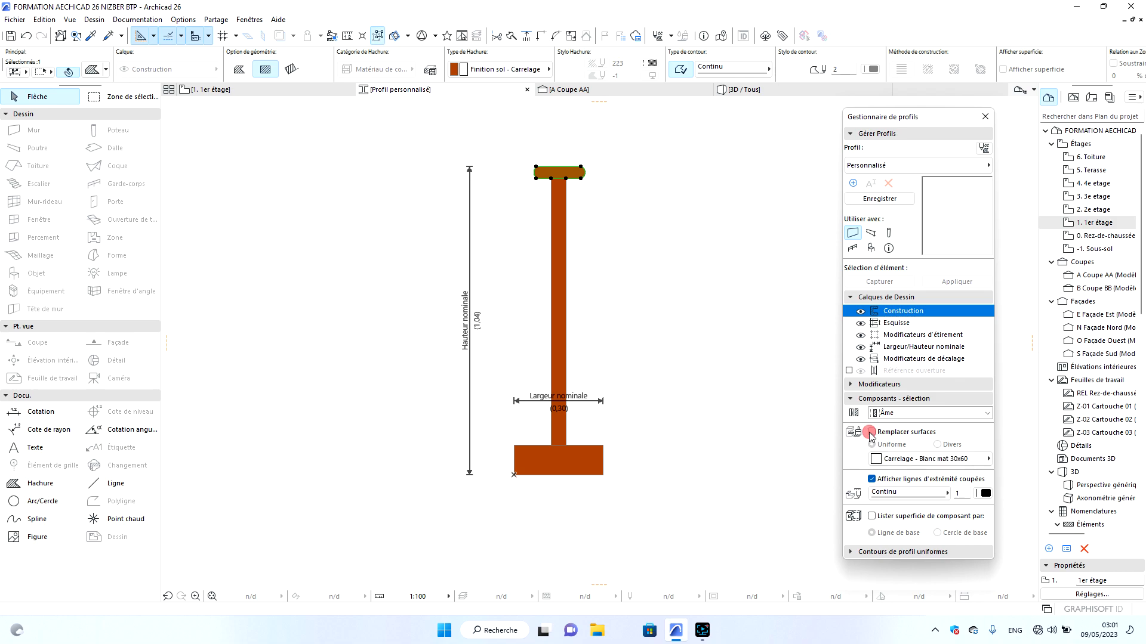
{"action": "left_click", "coordinate": [940, 459]}
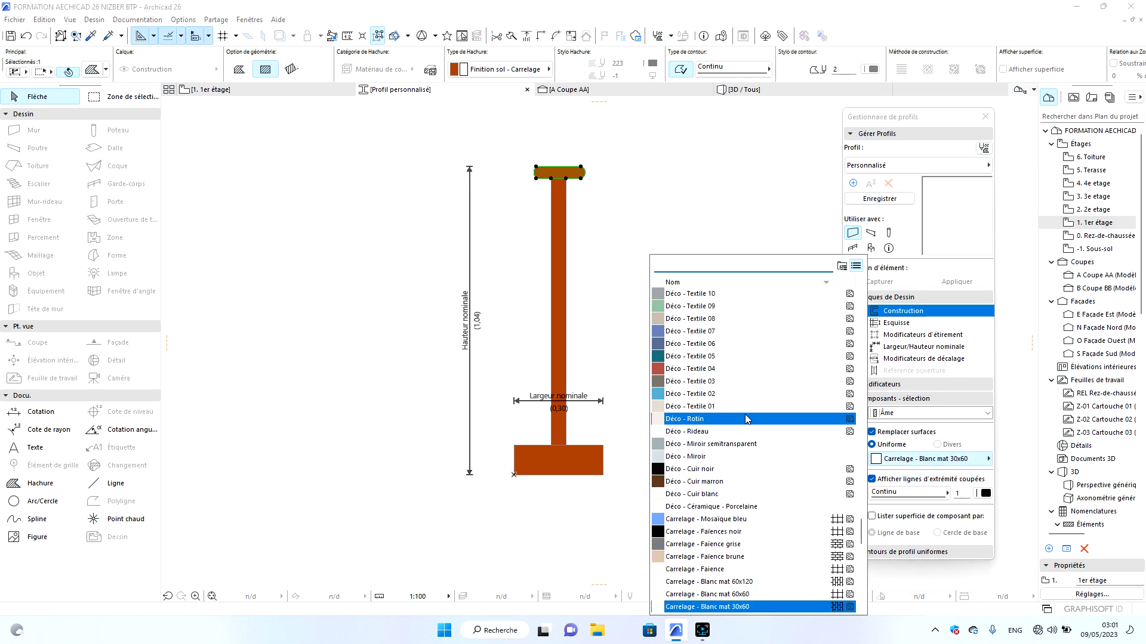
{"action": "left_click", "coordinate": [703, 264]}
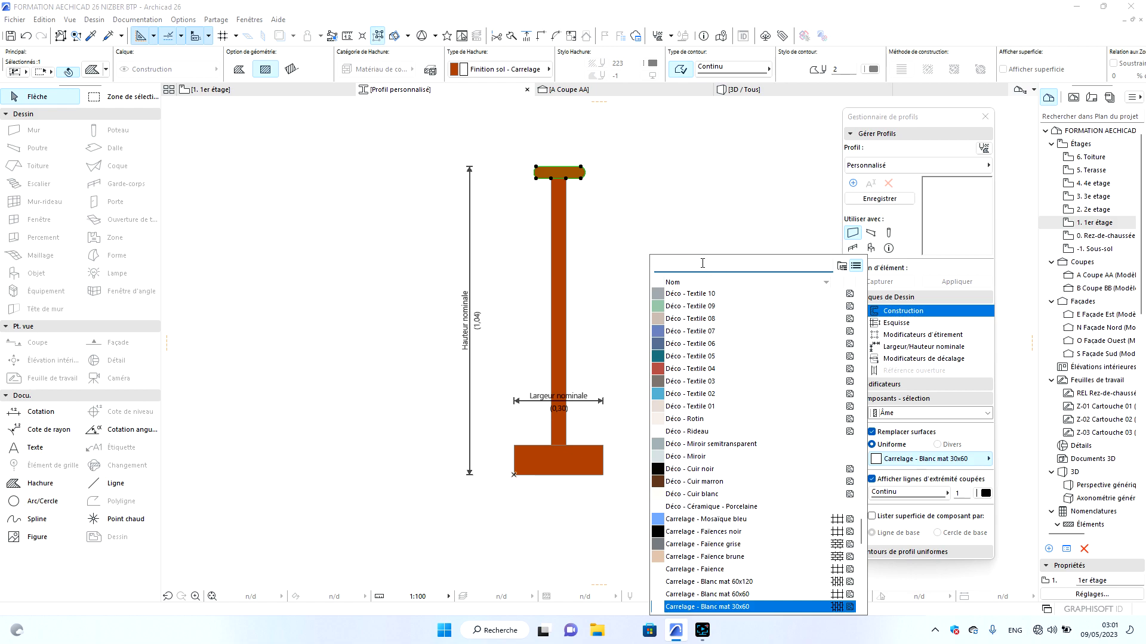
{"action": "type", "text": "pein"}
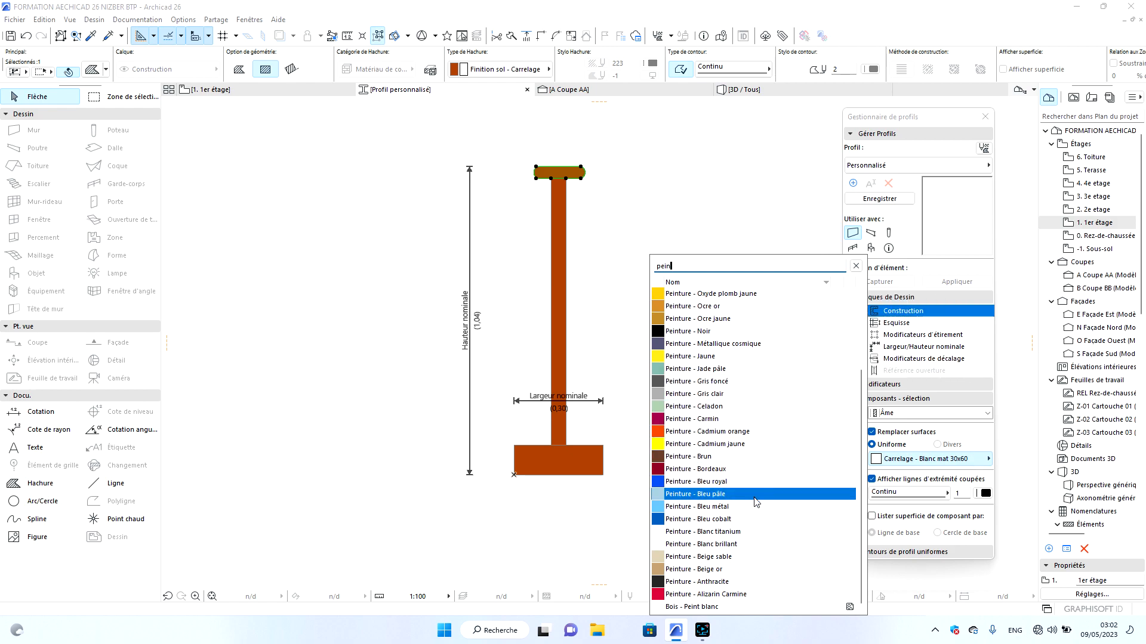
{"action": "left_click", "coordinate": [727, 569]}
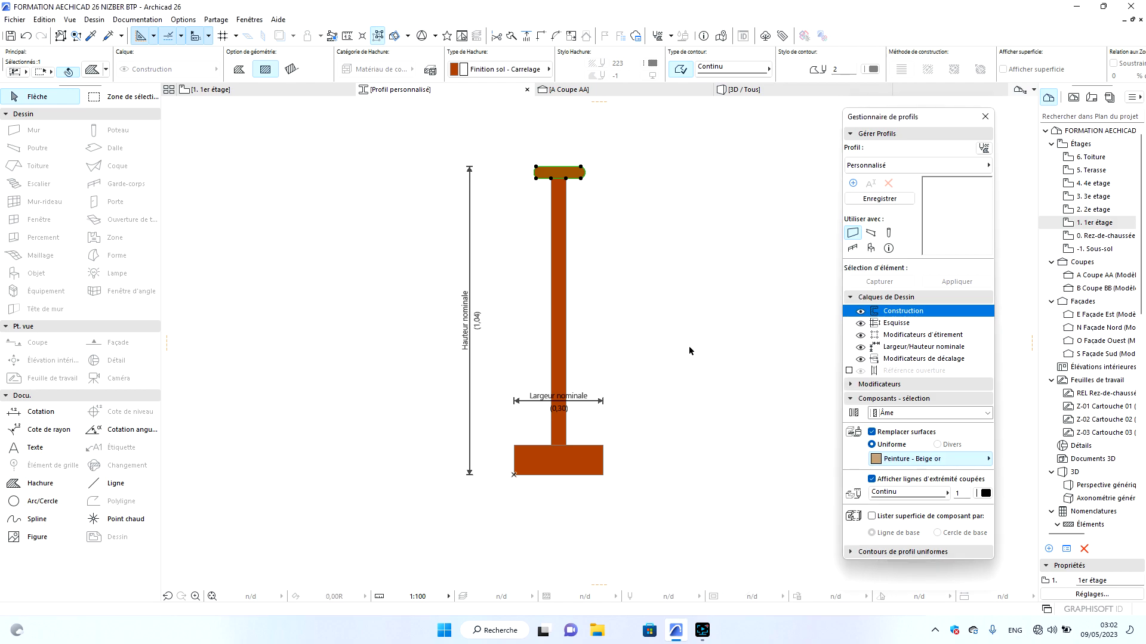
Check the surfaces assigned to the base, upright and cap components by selecting each one.
{"action": "left_click", "coordinate": [676, 286]}
{"action": "left_click", "coordinate": [586, 458]}
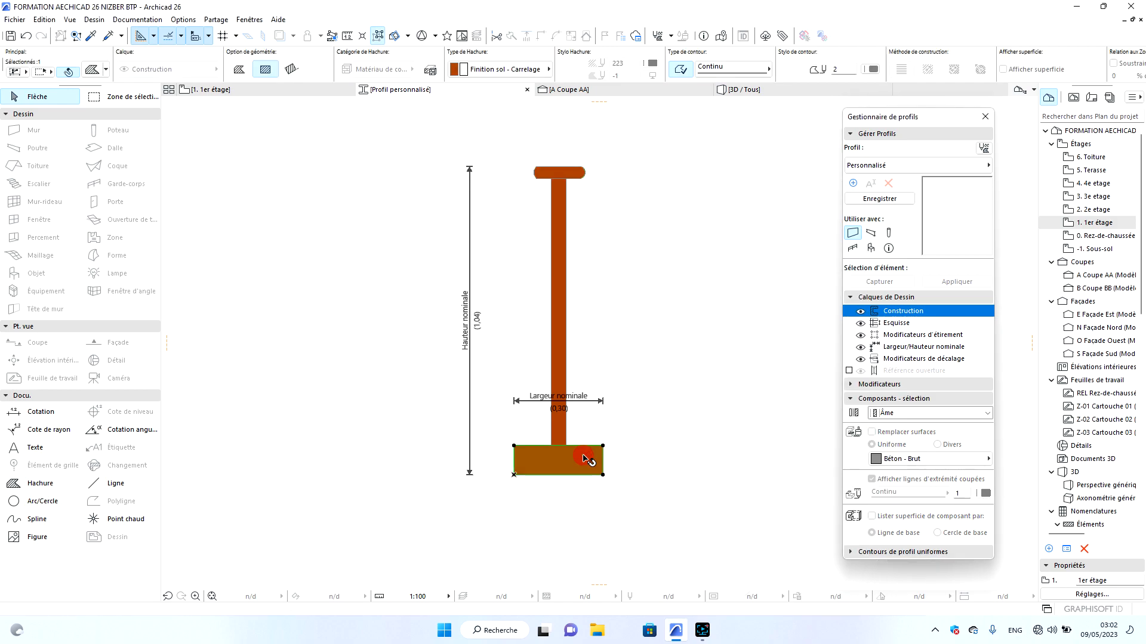
{"action": "key", "text": "Escape"}
{"action": "left_click", "coordinate": [563, 357]}
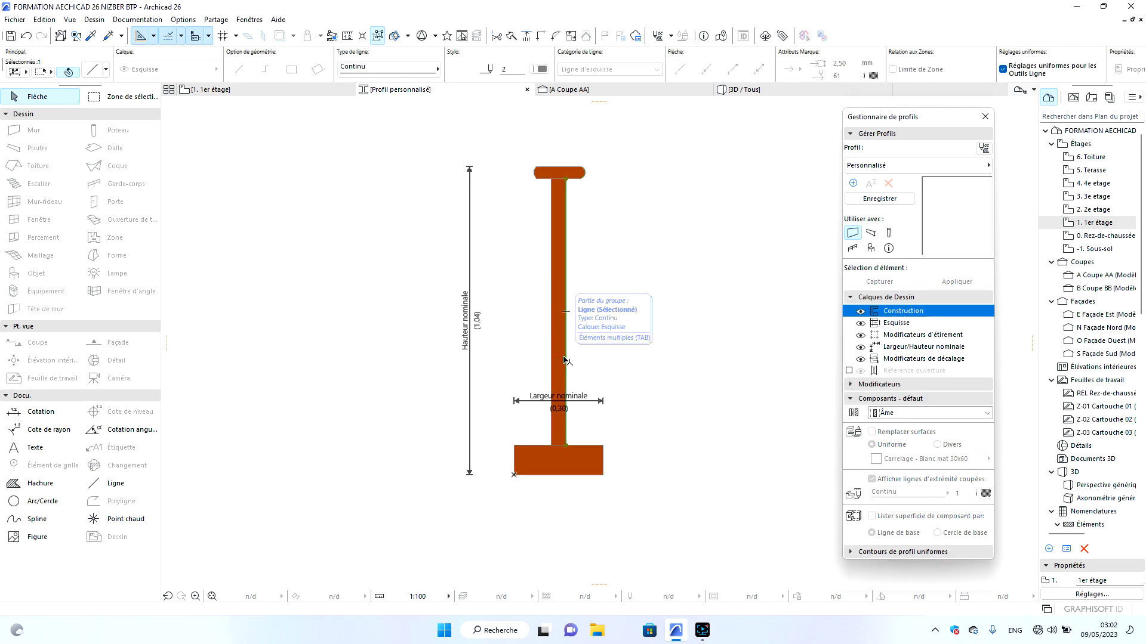
{"action": "left_click", "coordinate": [564, 359]}
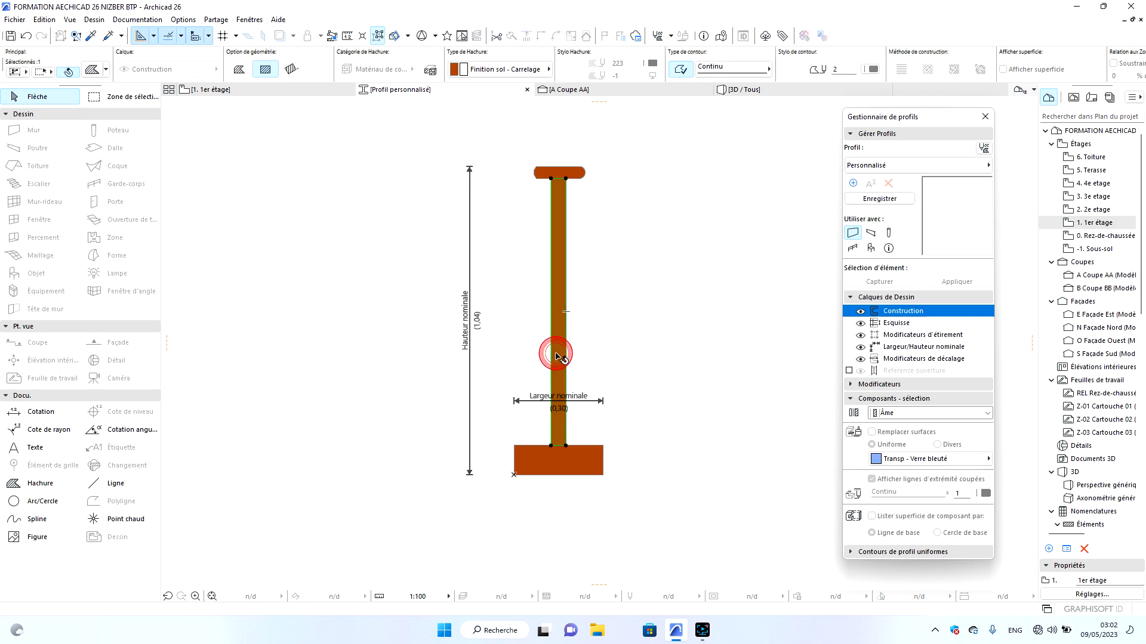
{"action": "left_click", "coordinate": [652, 245]}
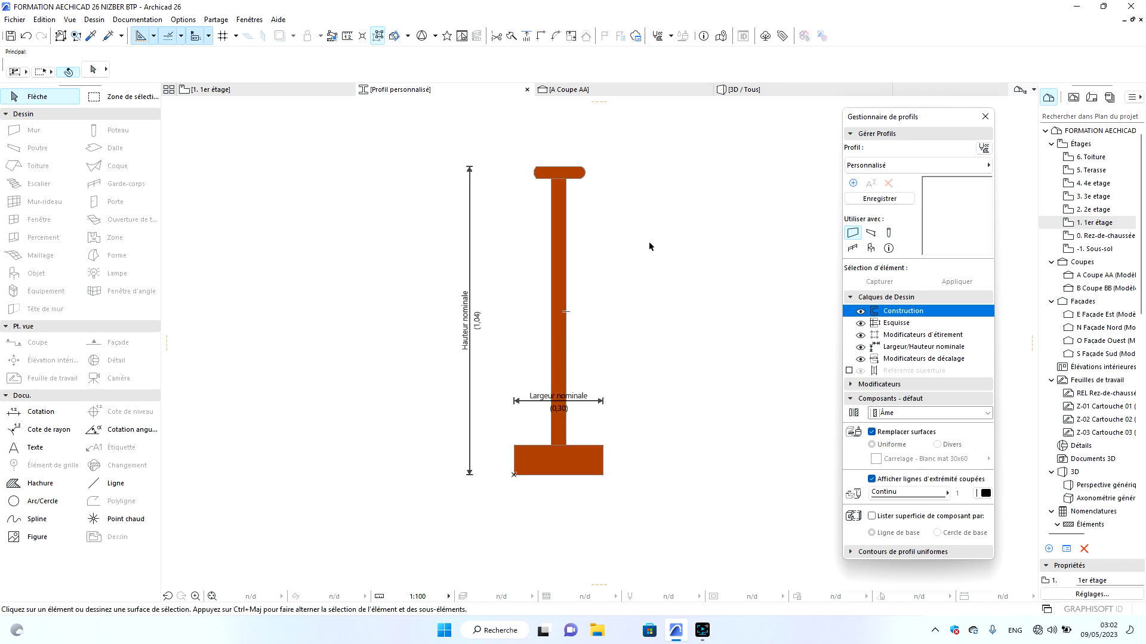
{"action": "left_click", "coordinate": [572, 173]}
{"action": "left_click", "coordinate": [793, 409]}
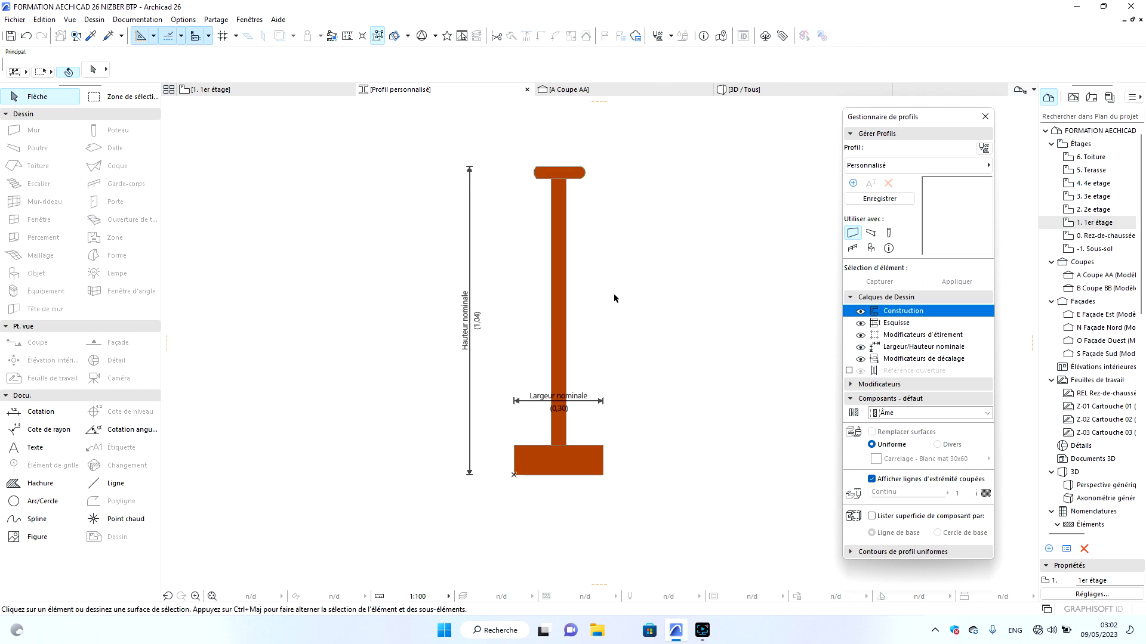
Save the profile as "GARDE CORPS PERSONNALISE 1" and close the profile manager.
{"action": "left_click", "coordinate": [880, 198]}
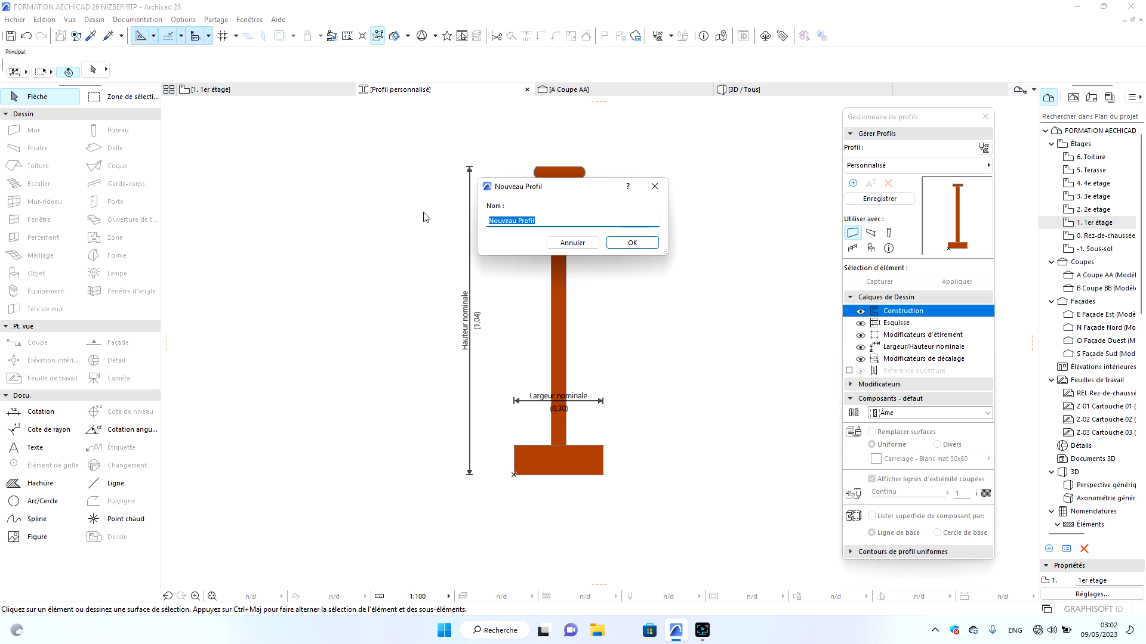
{"action": "type", "text": "GARDE CORPS PERSONNALISE 1"}
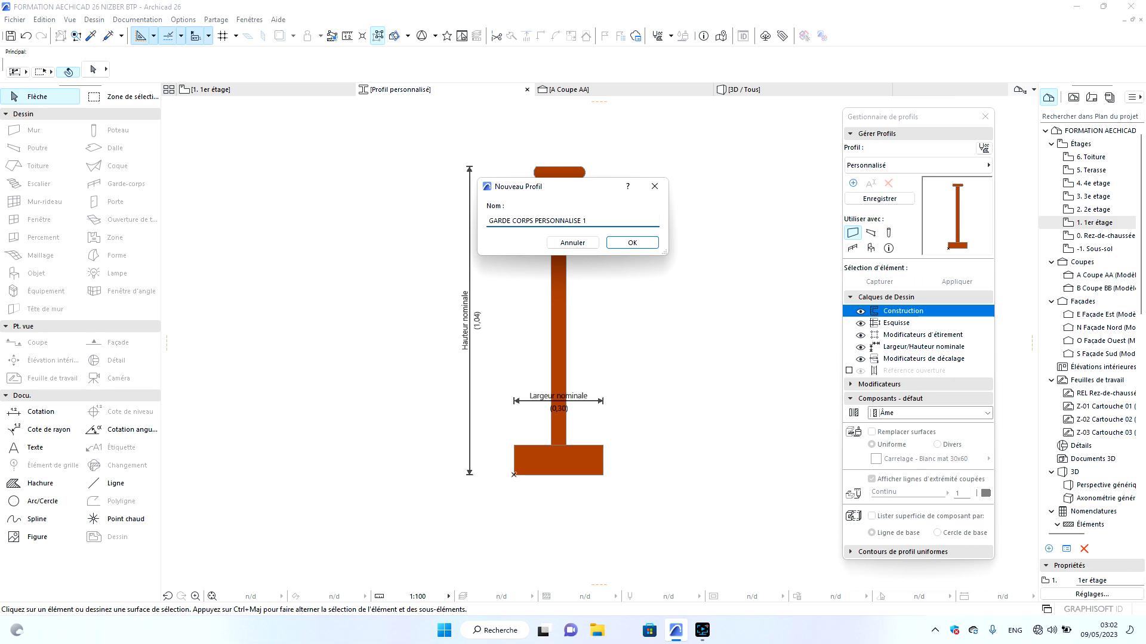
{"action": "left_click", "coordinate": [636, 244]}
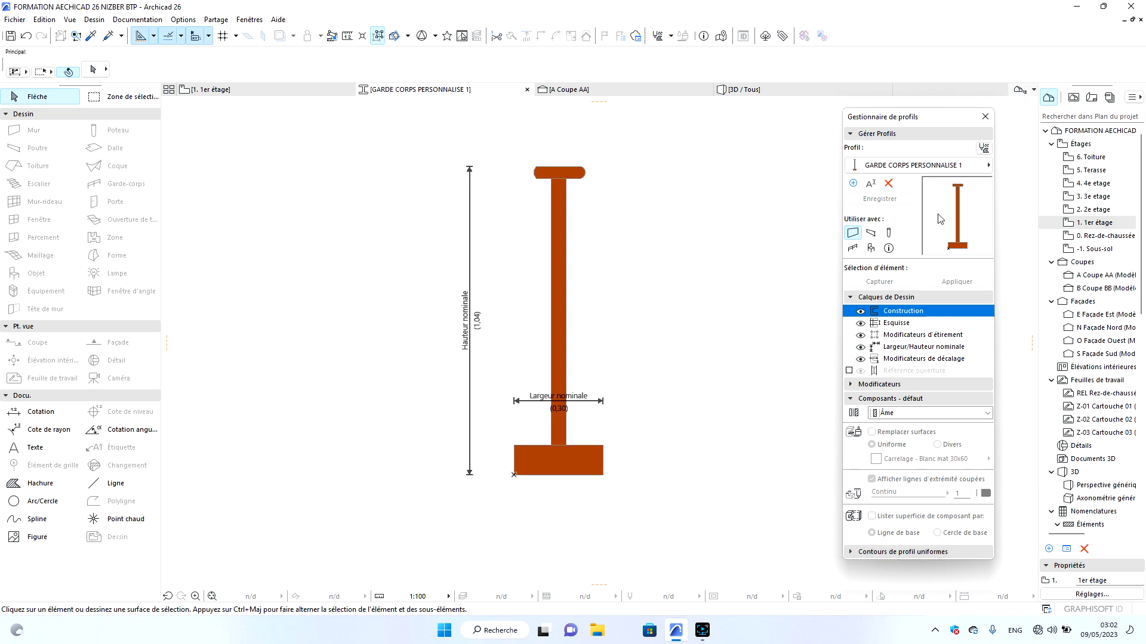
{"action": "left_click", "coordinate": [985, 122]}
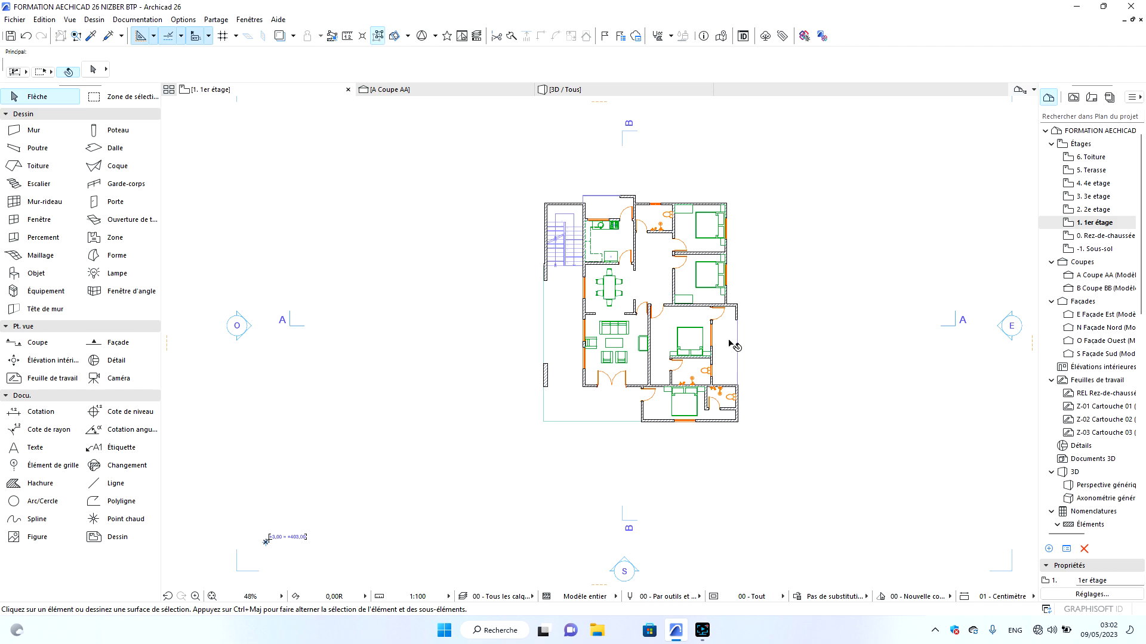
Delete the existing railing along the outer edge of the east bedroom balcony on the 1er étage plan.
{"action": "scroll", "coordinate": [745, 327], "scroll_direction": "up", "scroll_amount": 6}
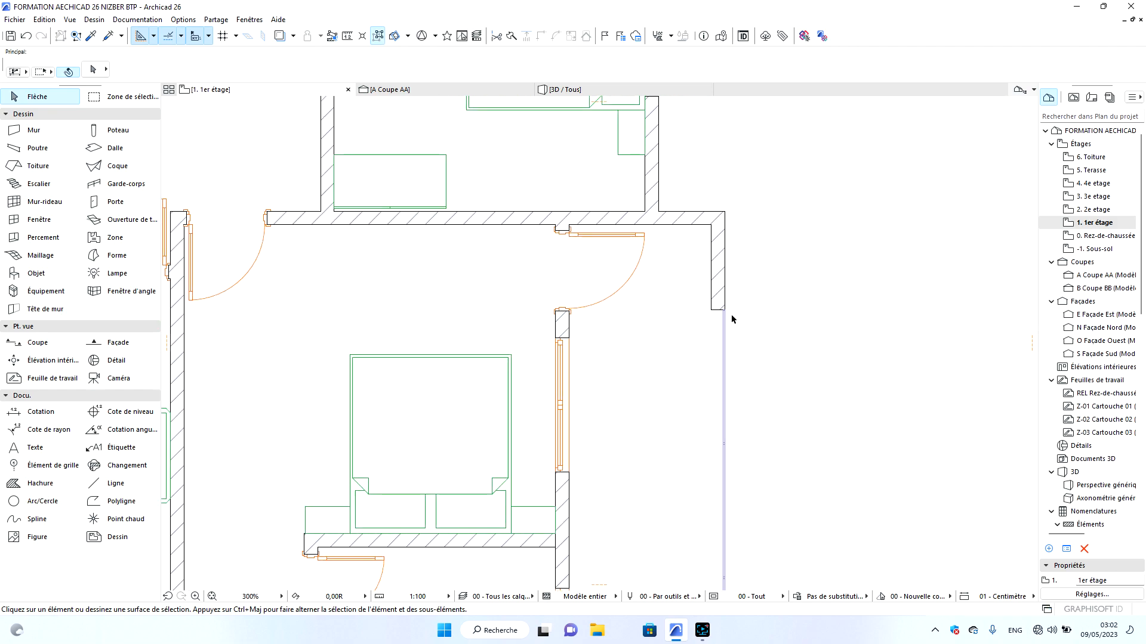
{"action": "left_click", "coordinate": [724, 311]}
{"action": "key", "text": "Delete"}
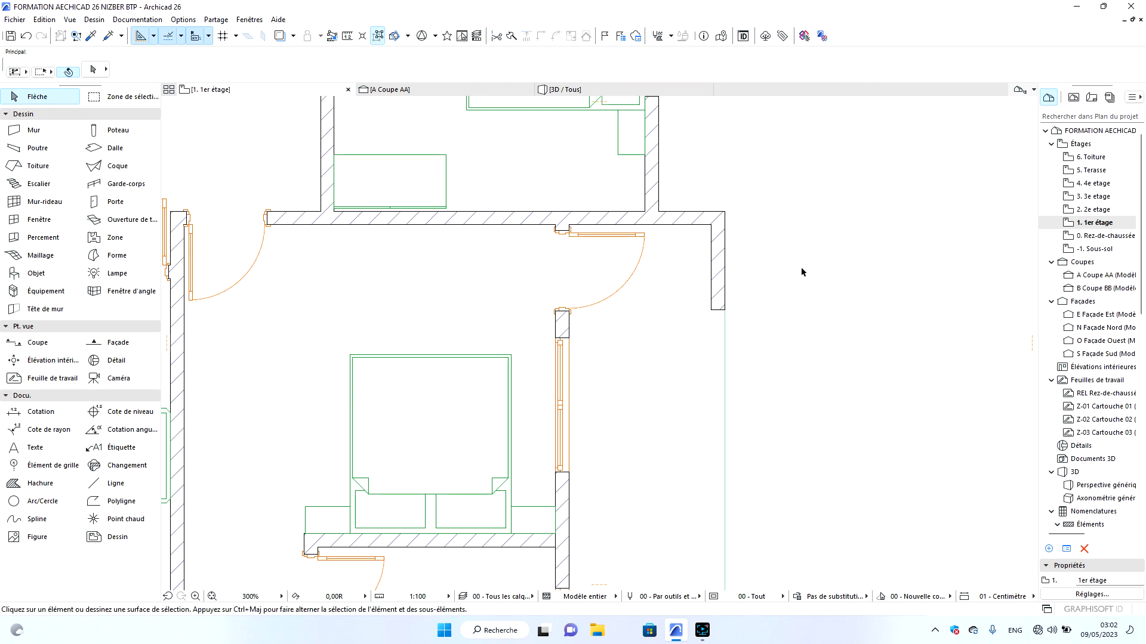
{"action": "scroll", "coordinate": [801, 273], "scroll_direction": "down", "scroll_amount": 3}
{"action": "scroll", "coordinate": [740, 299], "scroll_direction": "down", "scroll_amount": 2}
{"action": "scroll", "coordinate": [740, 146], "scroll_direction": "up", "scroll_amount": 1}
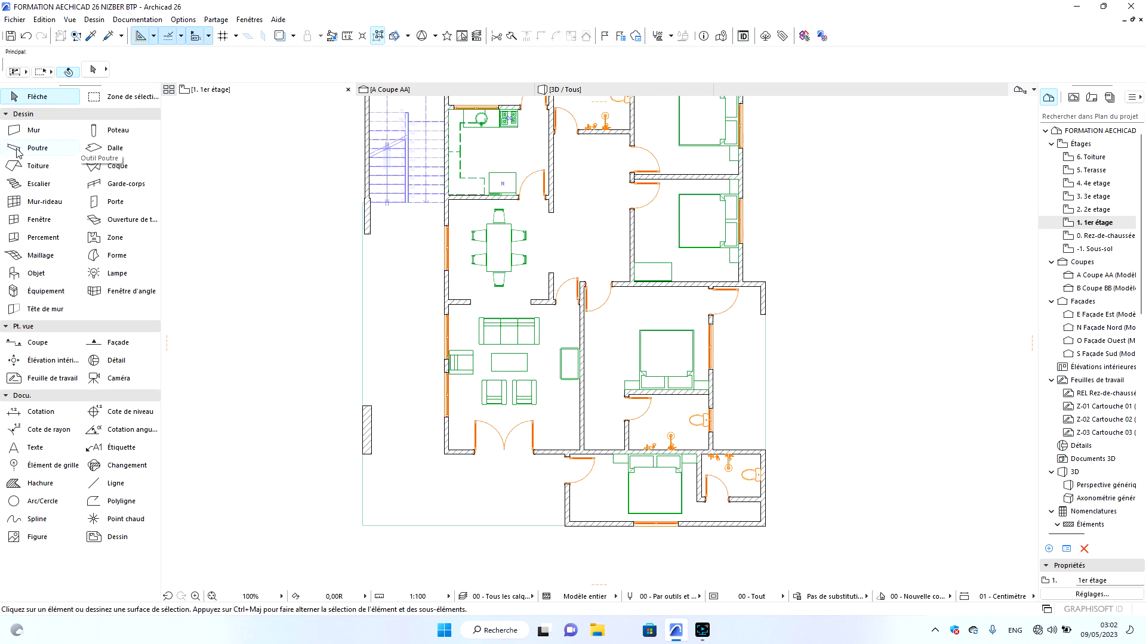
Set the default wall structure to the complex profile GARDE CORPS PERSONNALISE 1.
{"action": "left_click", "coordinate": [35, 131]}
{"action": "left_click", "coordinate": [37, 132]}
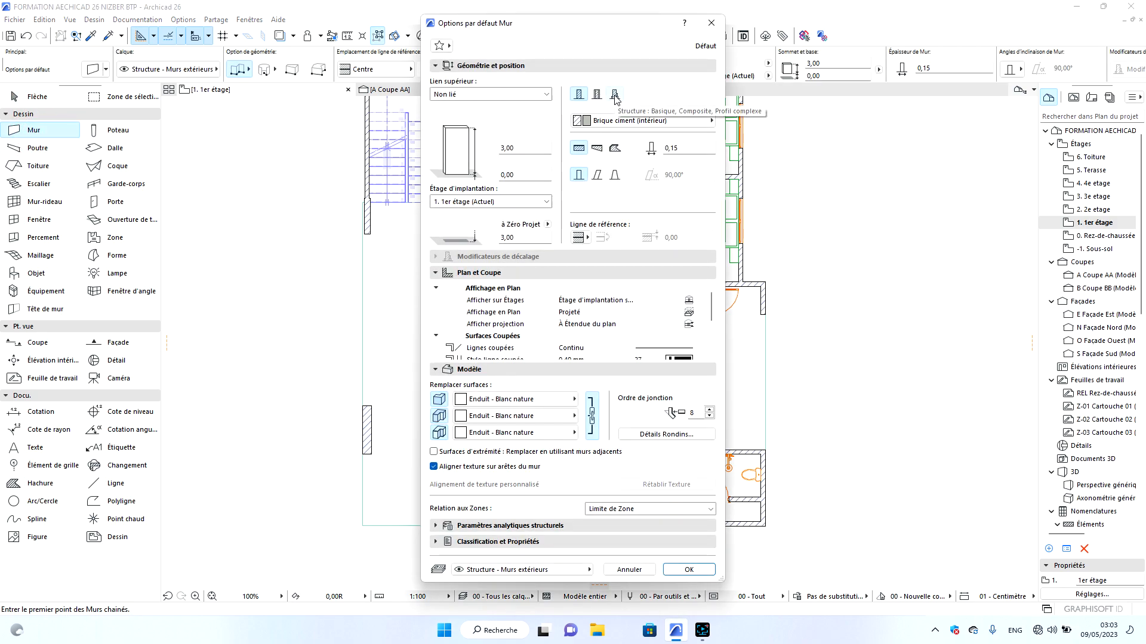
{"action": "left_click", "coordinate": [615, 94]}
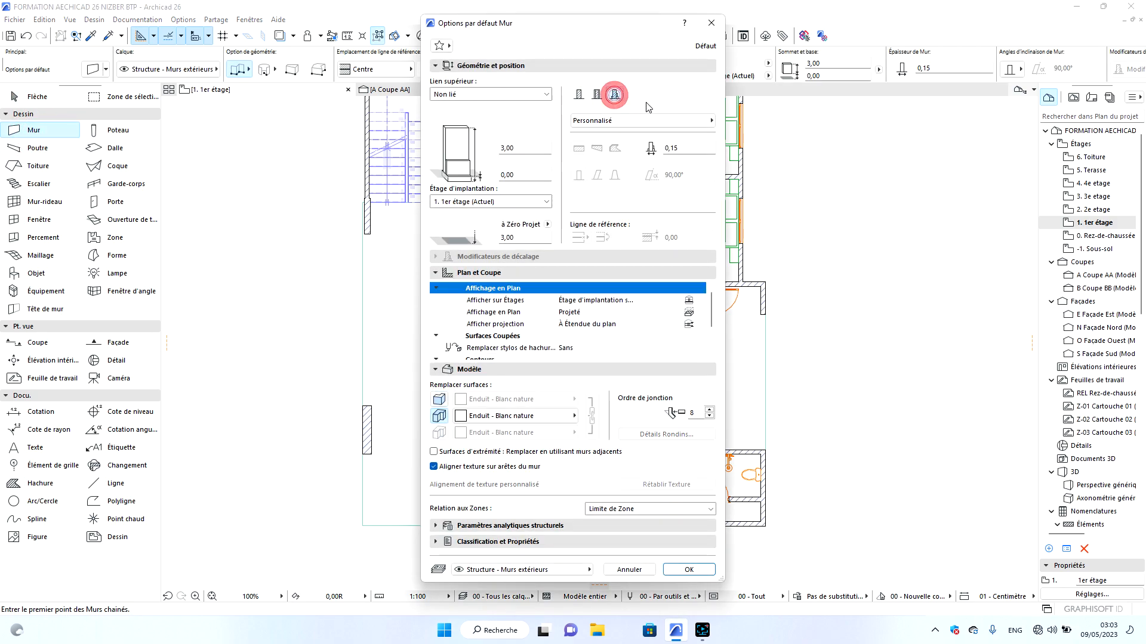
{"action": "left_click", "coordinate": [710, 120]}
{"action": "left_click", "coordinate": [802, 347]}
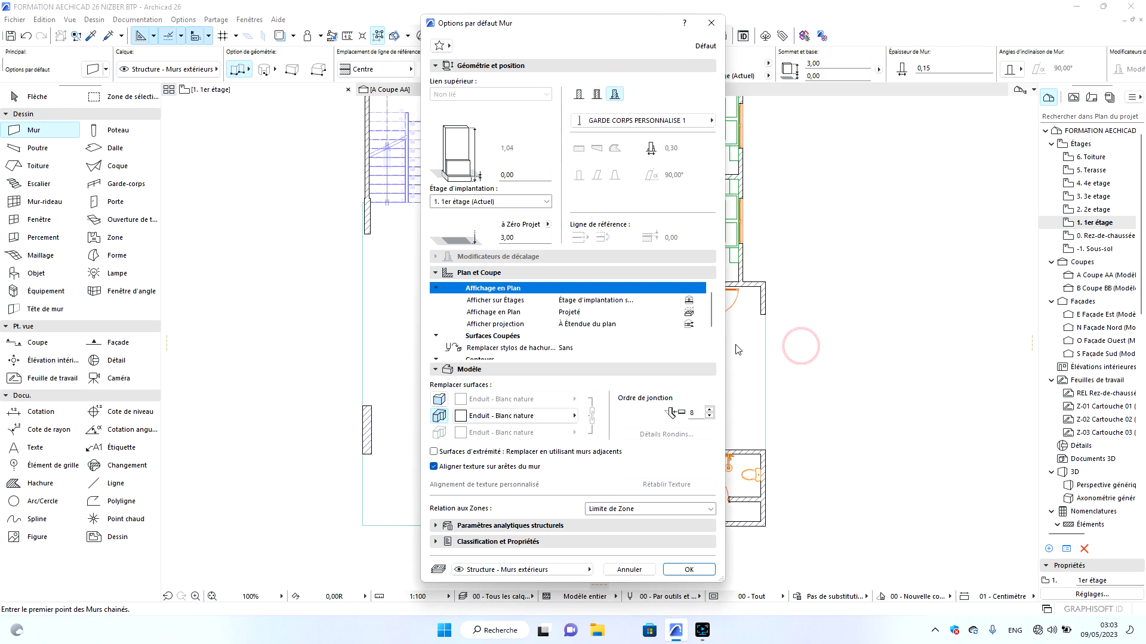
{"action": "left_click", "coordinate": [690, 570]}
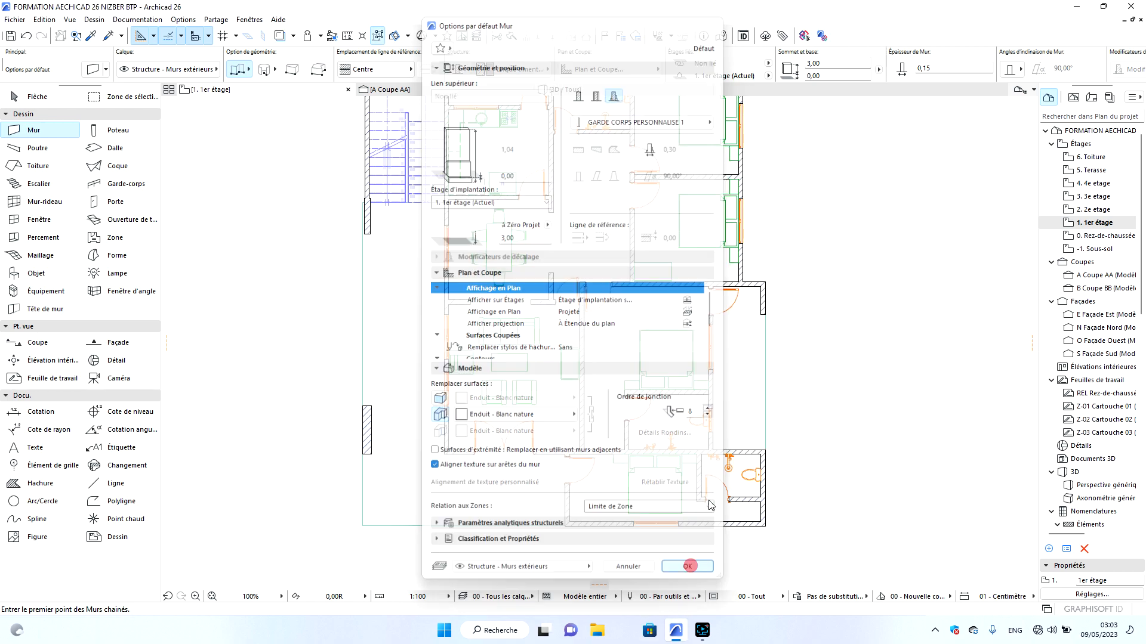
Draw a guardrail wall along the east bedroom balcony's outer edge between the adjoining walls, flipping the profile to the reference line's inner side.
{"action": "scroll", "coordinate": [771, 328], "scroll_direction": "up", "scroll_amount": 10}
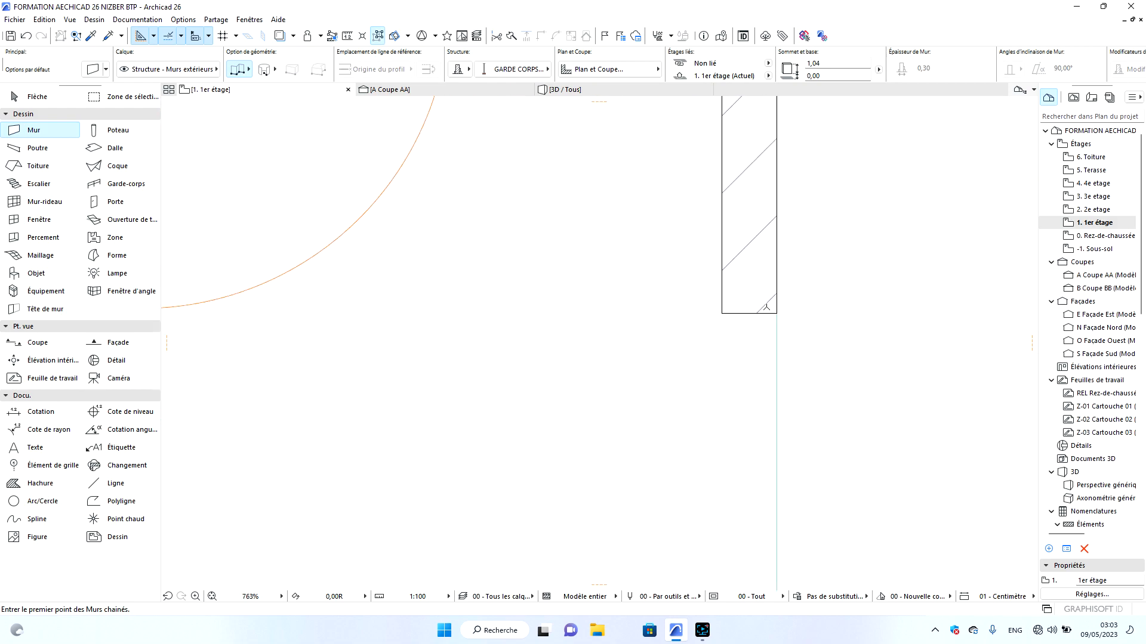
{"action": "left_click", "coordinate": [776, 314]}
{"action": "scroll", "coordinate": [769, 268], "scroll_direction": "down", "scroll_amount": 8}
{"action": "scroll", "coordinate": [757, 224], "scroll_direction": "down", "scroll_amount": 2}
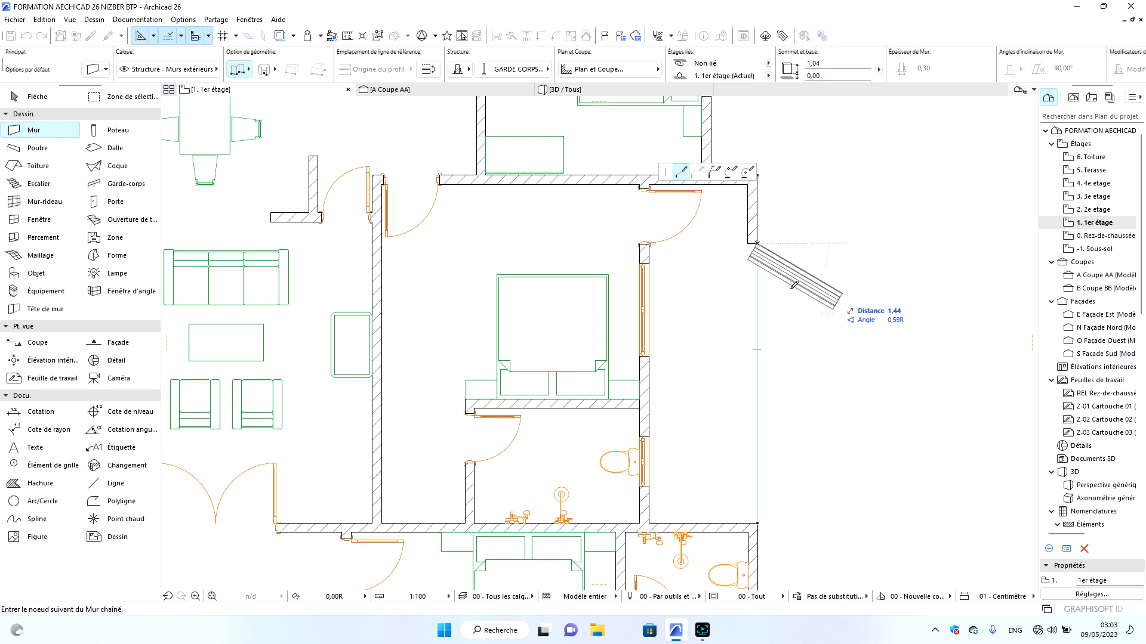
{"action": "left_click", "coordinate": [425, 70]}
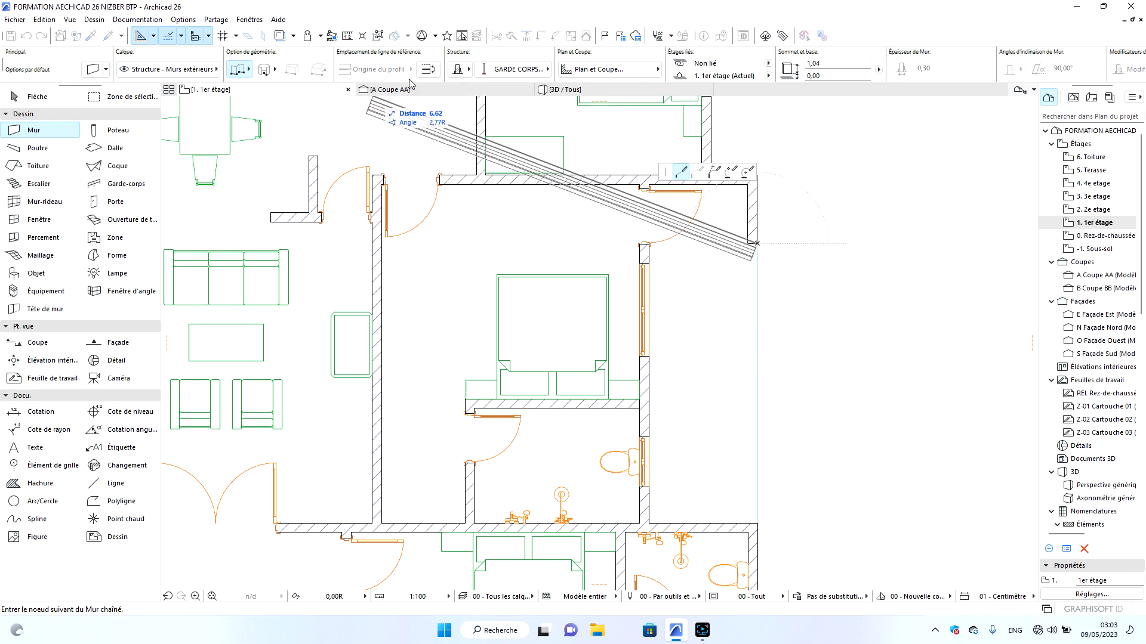
{"action": "scroll", "coordinate": [760, 530], "scroll_direction": "up", "scroll_amount": 3}
{"action": "scroll", "coordinate": [760, 515], "scroll_direction": "up", "scroll_amount": 3}
{"action": "scroll", "coordinate": [738, 484], "scroll_direction": "up", "scroll_amount": 4}
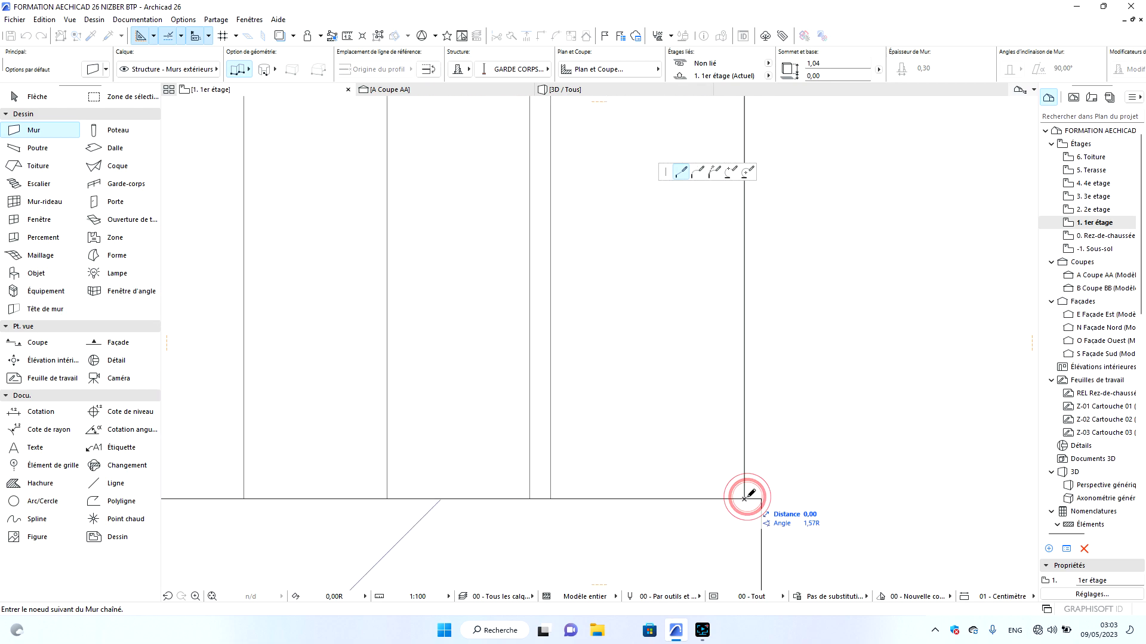
{"action": "left_click", "coordinate": [746, 497]}
{"action": "key", "text": "Escape"}
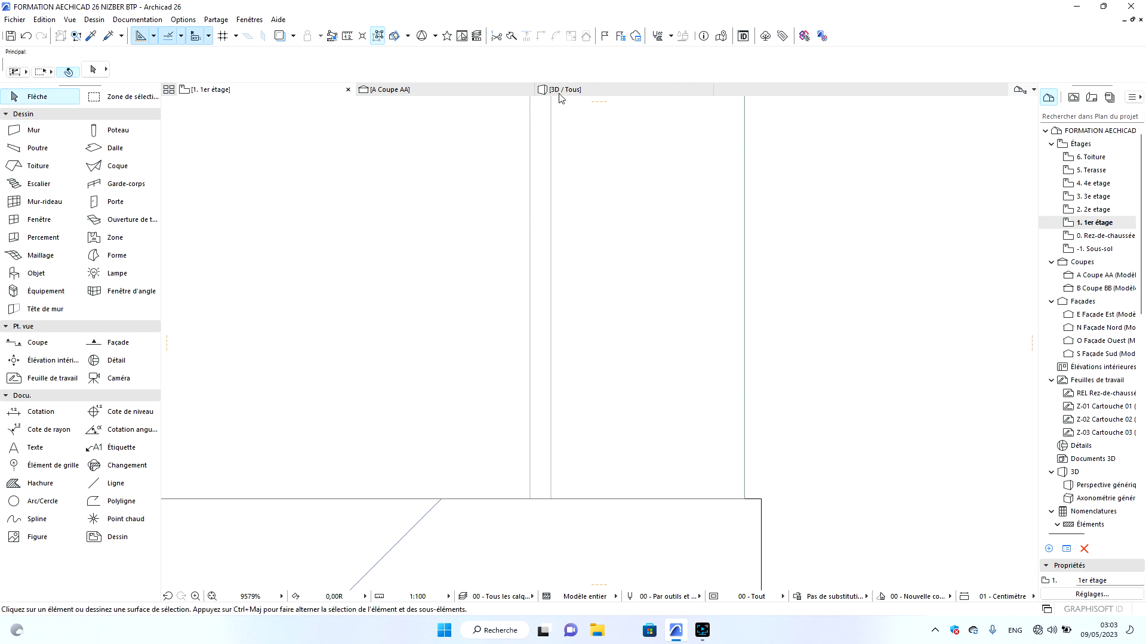
Examine the new east bedroom balcony guardrail in the 3D view from several angles and distances.
{"action": "left_click", "coordinate": [573, 89]}
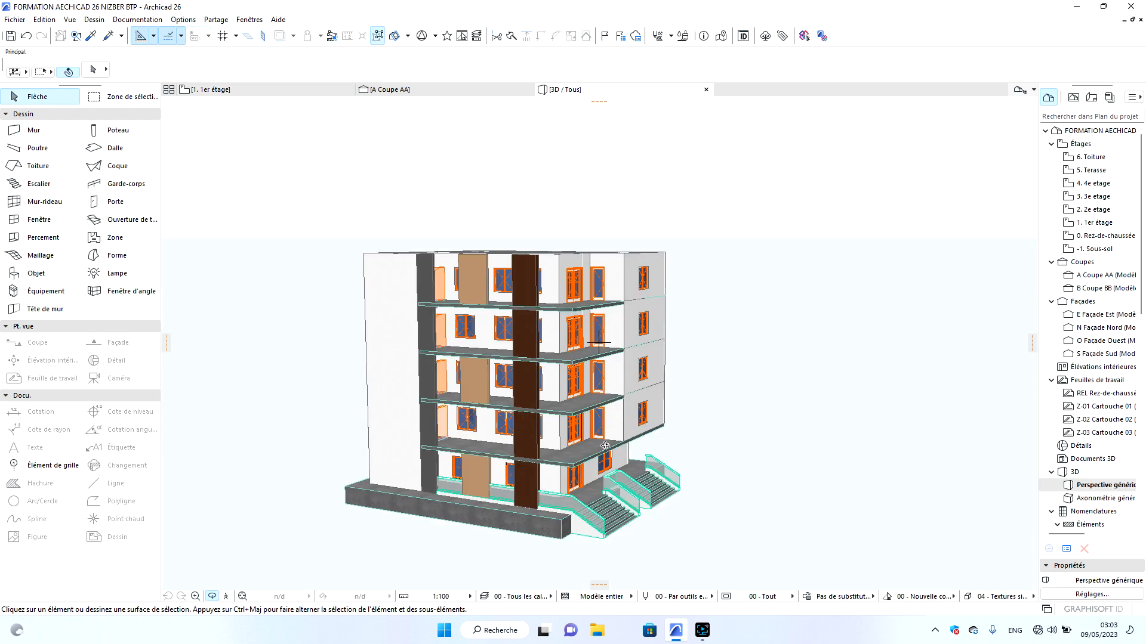
{"action": "left_click_drag", "start_coordinate": [675, 433], "coordinate": [726, 445]}
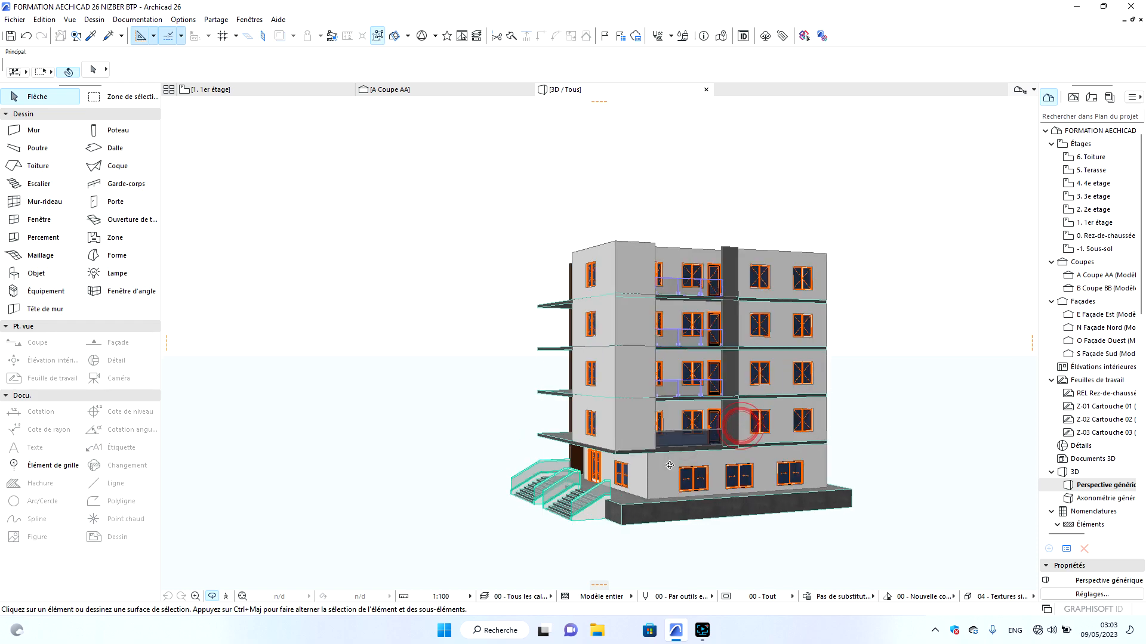
{"action": "scroll", "coordinate": [726, 448], "scroll_direction": "up", "scroll_amount": 5}
{"action": "scroll", "coordinate": [727, 448], "scroll_direction": "up", "scroll_amount": 10}
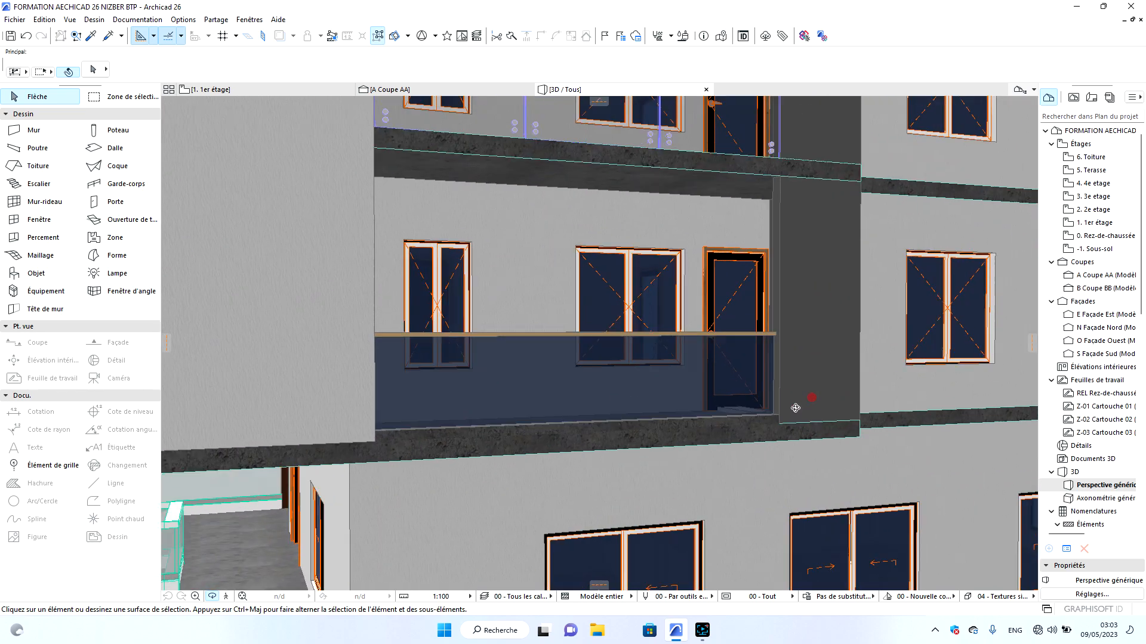
{"action": "scroll", "coordinate": [652, 434], "scroll_direction": "down", "scroll_amount": 6}
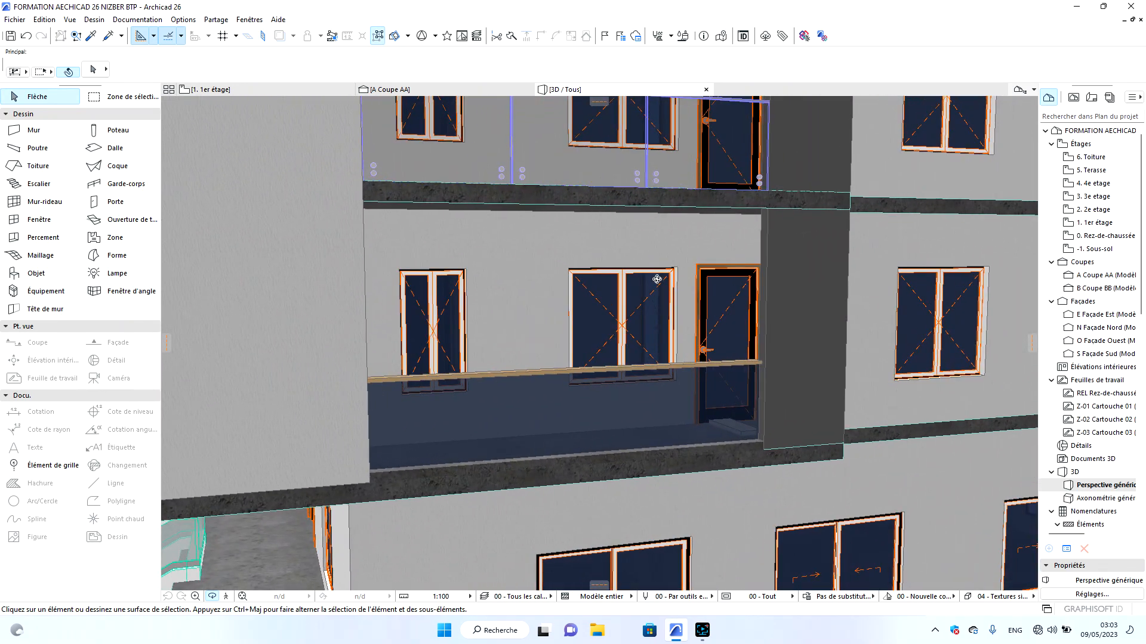
{"action": "scroll", "coordinate": [751, 410], "scroll_direction": "down", "scroll_amount": 4}
{"action": "left_click_drag", "start_coordinate": [716, 430], "coordinate": [632, 484]}
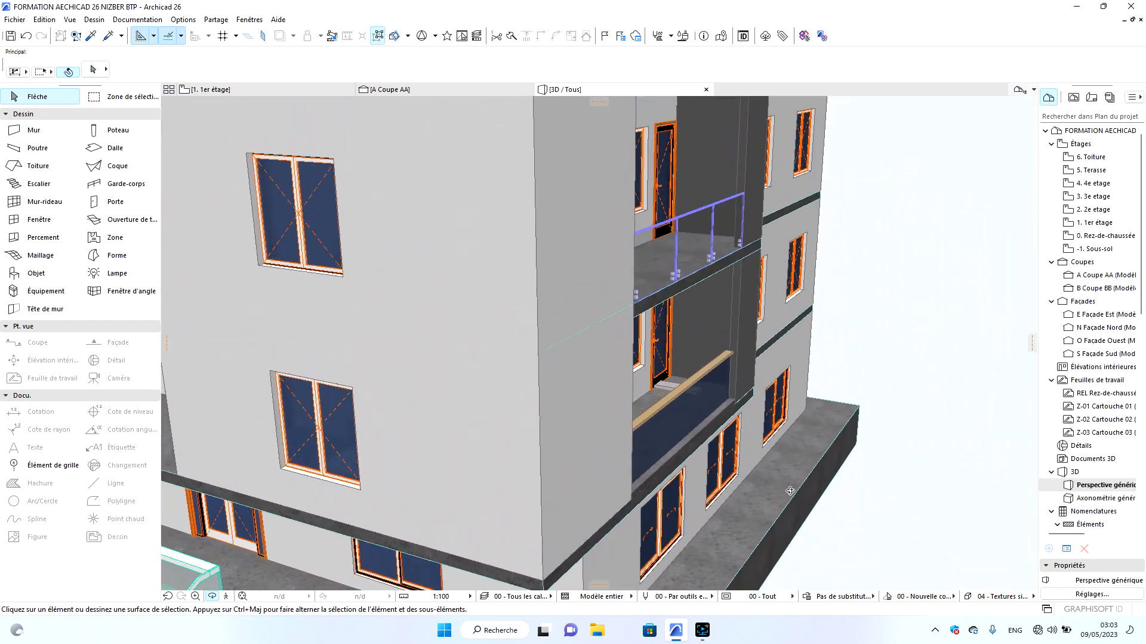
{"action": "scroll", "coordinate": [619, 494], "scroll_direction": "up", "scroll_amount": 4}
{"action": "scroll", "coordinate": [619, 494], "scroll_direction": "down", "scroll_amount": 4}
{"action": "scroll", "coordinate": [678, 435], "scroll_direction": "up", "scroll_amount": 7}
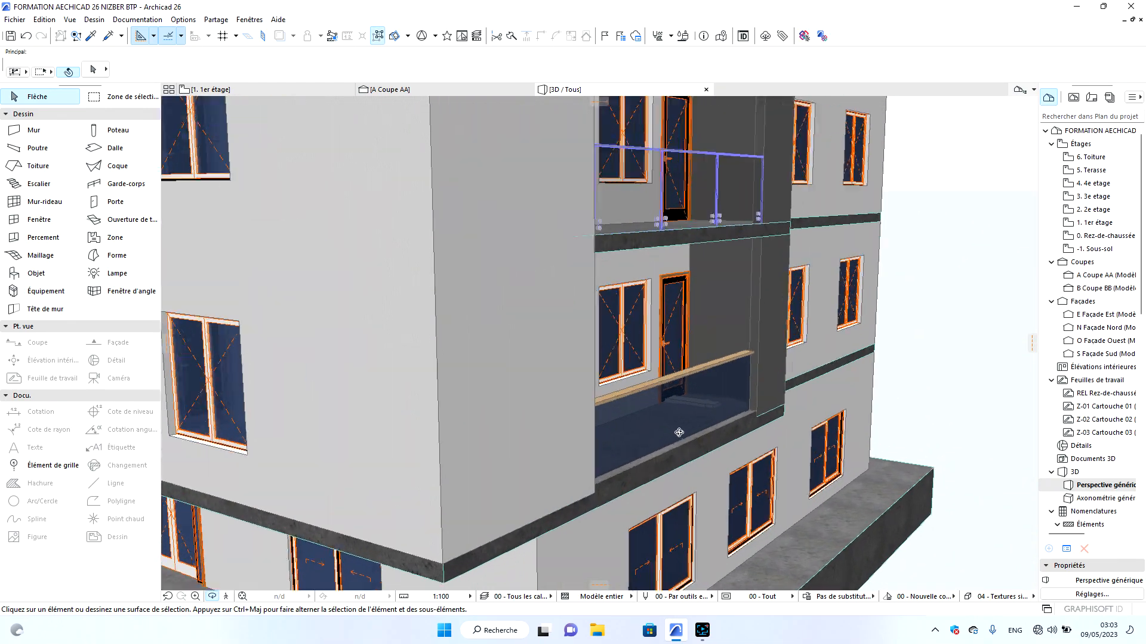
{"action": "scroll", "coordinate": [680, 427], "scroll_direction": "up", "scroll_amount": 3}
{"action": "left_click_drag", "start_coordinate": [808, 415], "coordinate": [803, 374]}
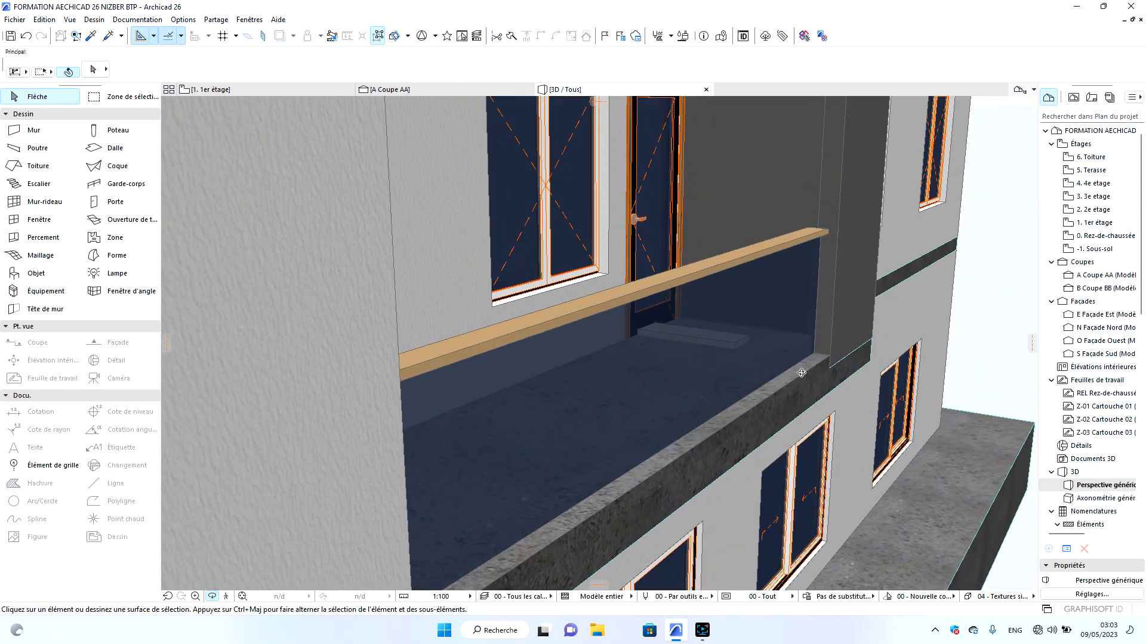
{"action": "scroll", "coordinate": [794, 353], "scroll_direction": "up", "scroll_amount": 2}
{"action": "scroll", "coordinate": [792, 341], "scroll_direction": "down", "scroll_amount": 5}
{"action": "scroll", "coordinate": [517, 320], "scroll_direction": "up", "scroll_amount": 6}
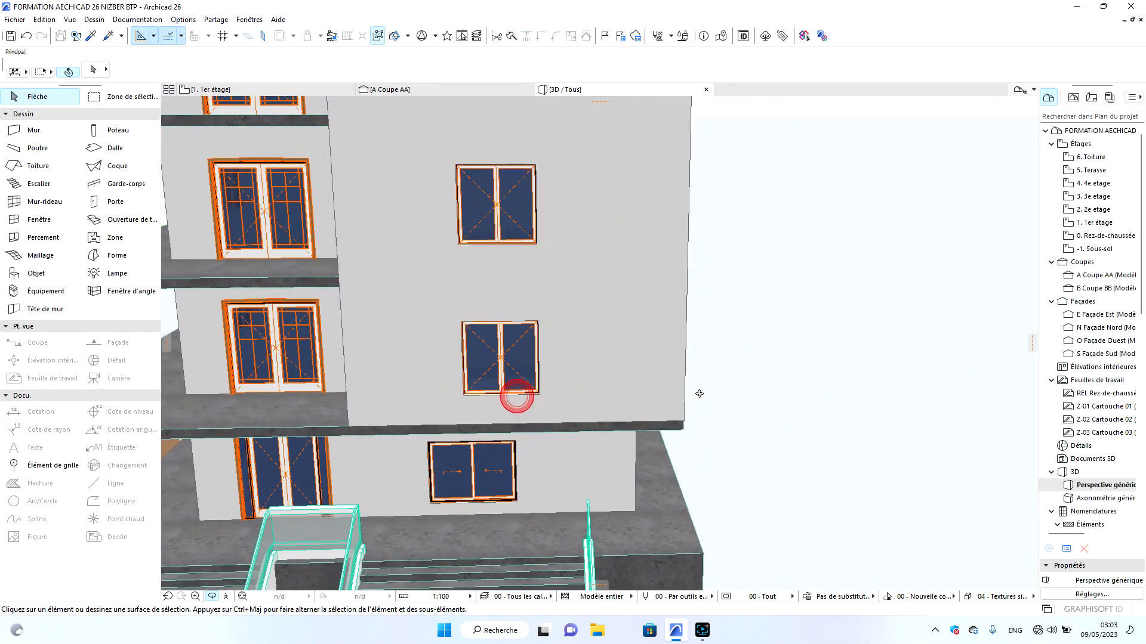
{"action": "scroll", "coordinate": [656, 400], "scroll_direction": "down", "scroll_amount": 5}
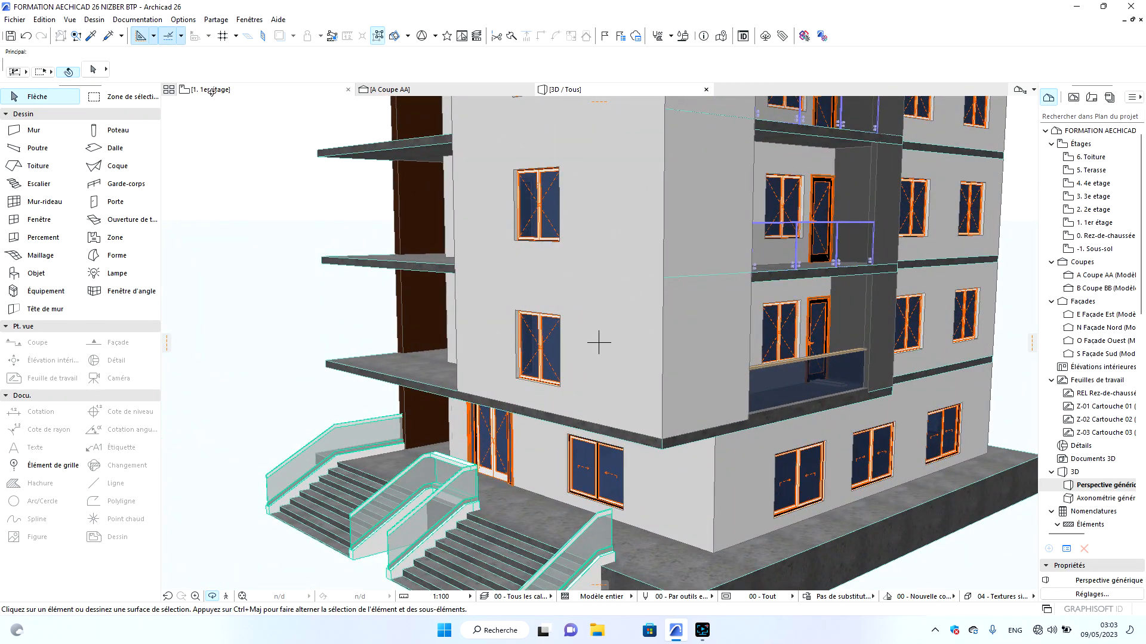
Delete the existing railing around the kitchen balcony on the 1er étage plan.
{"action": "left_click", "coordinate": [212, 89]}
{"action": "scroll", "coordinate": [775, 442], "scroll_direction": "down", "scroll_amount": 8}
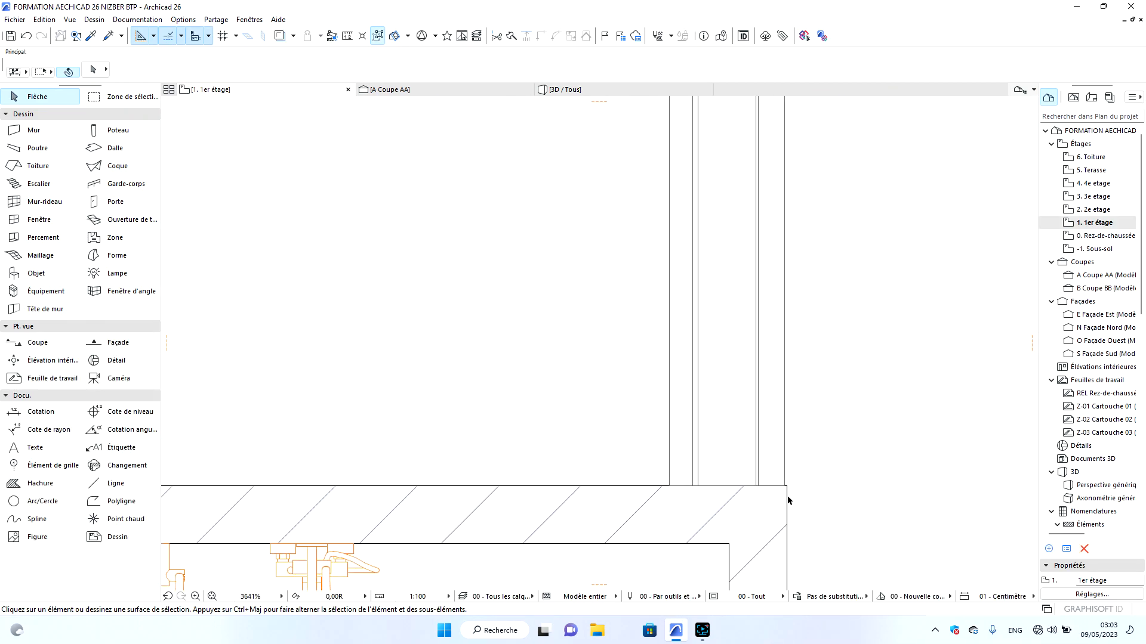
{"action": "scroll", "coordinate": [775, 384], "scroll_direction": "down", "scroll_amount": 6}
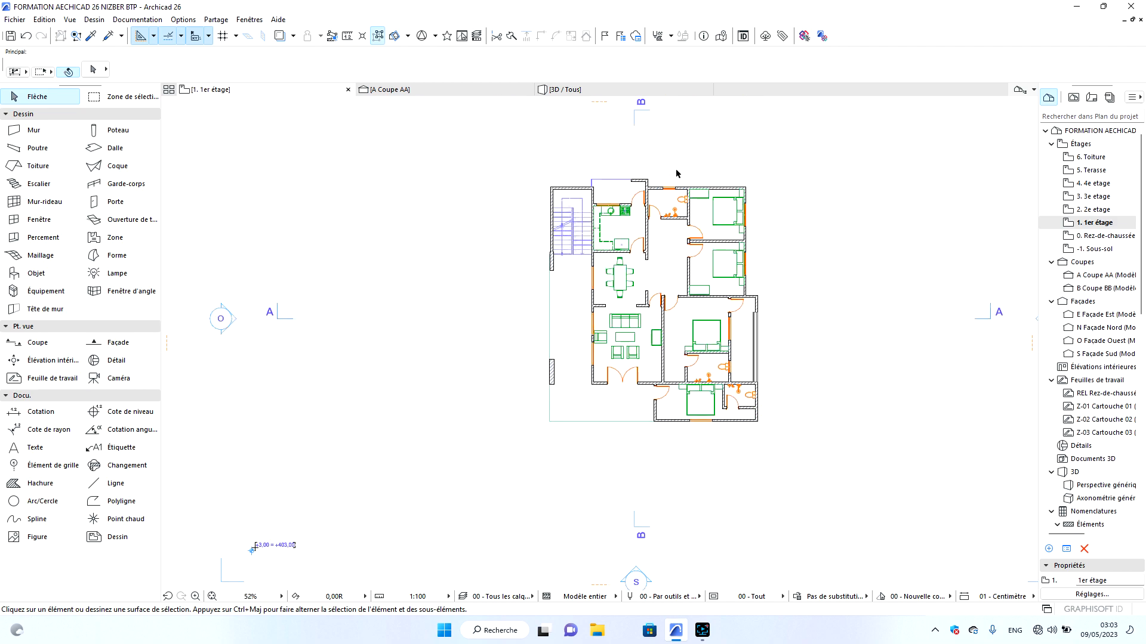
{"action": "scroll", "coordinate": [632, 215], "scroll_direction": "up", "scroll_amount": 6}
{"action": "left_click", "coordinate": [671, 237]}
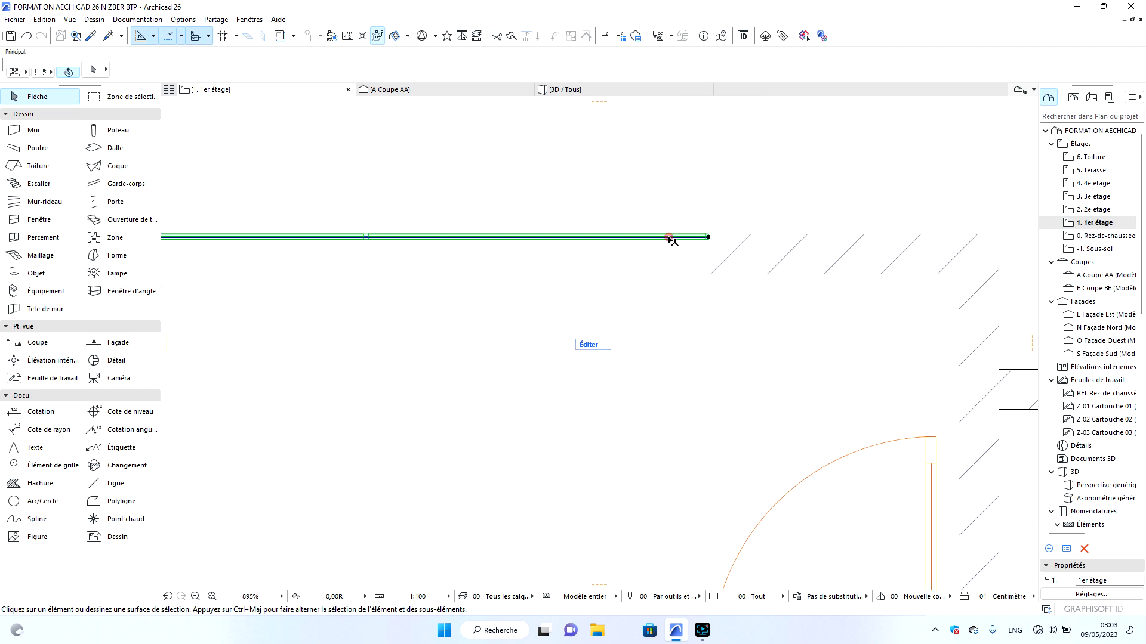
{"action": "key", "text": "Delete"}
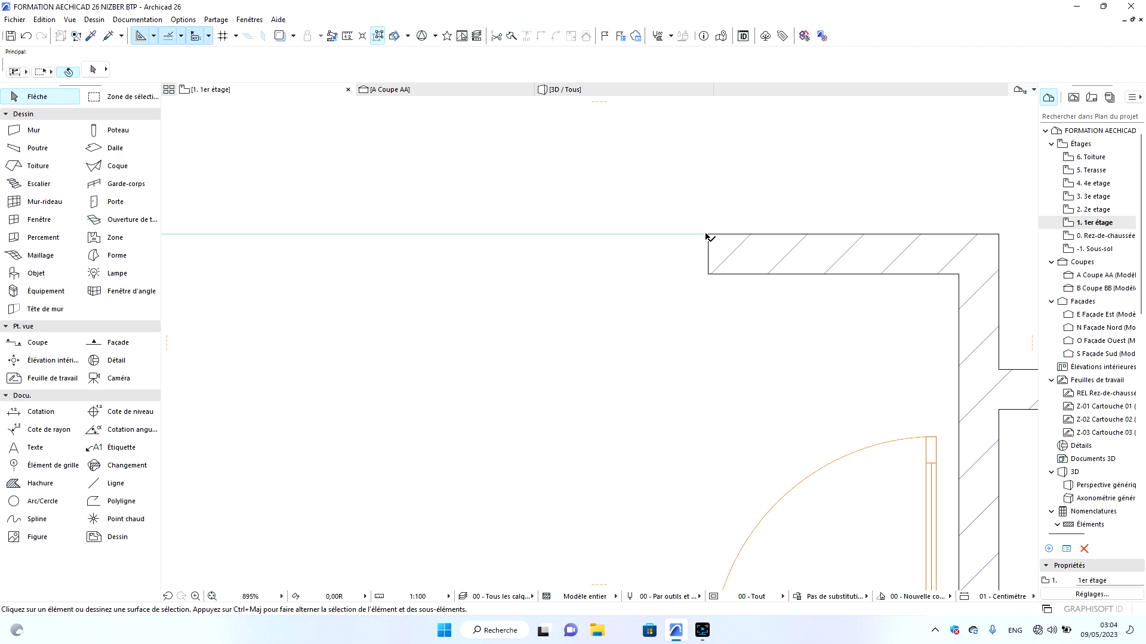
Using the east bedroom balcony guardrail's settings, draw an L-shaped guardrail wall along the kitchen balcony's two open edges, with the profile flipped inward.
{"action": "left_click", "coordinate": [94, 34]}
{"action": "scroll", "coordinate": [418, 190], "scroll_direction": "down", "scroll_amount": 6}
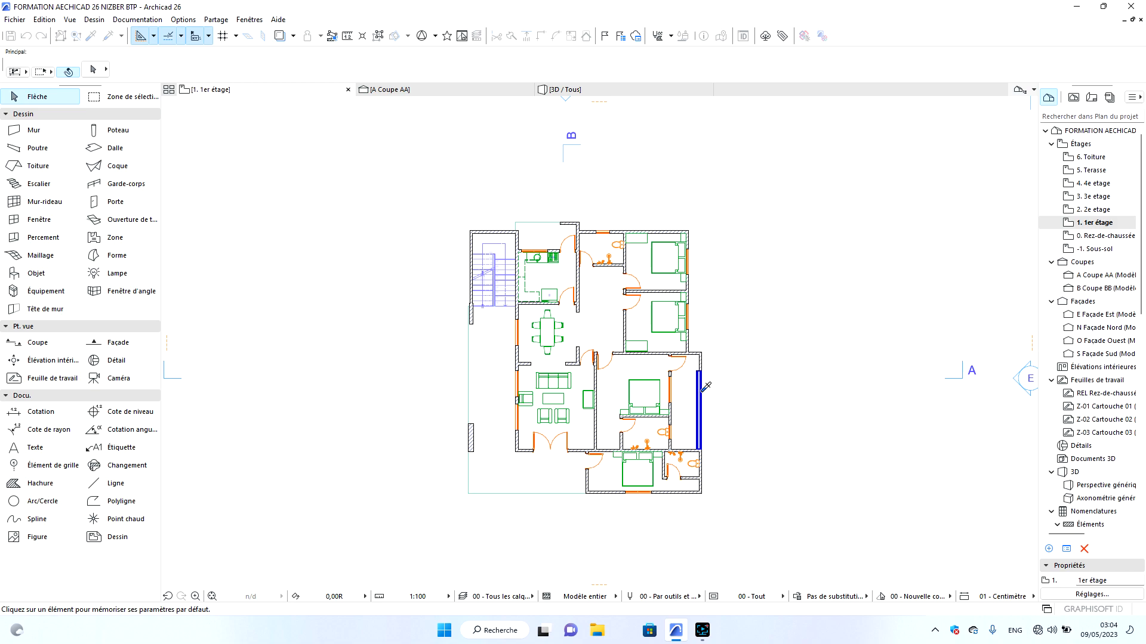
{"action": "left_click", "coordinate": [700, 391]}
{"action": "scroll", "coordinate": [567, 206], "scroll_direction": "up", "scroll_amount": 4}
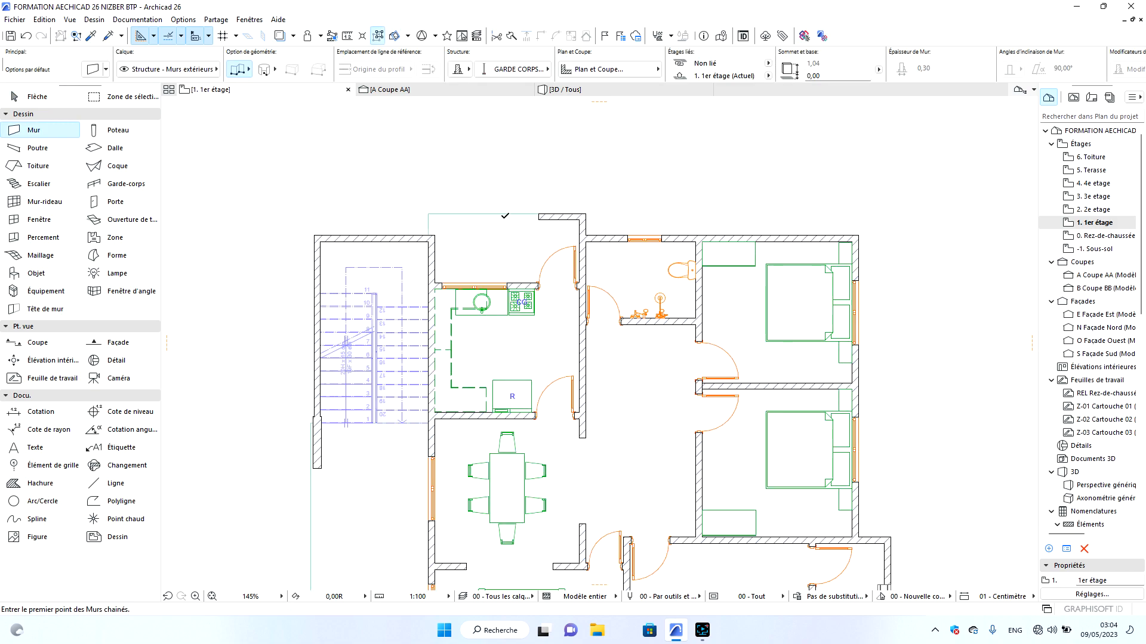
{"action": "scroll", "coordinate": [573, 205], "scroll_direction": "up", "scroll_amount": 4}
{"action": "left_click", "coordinate": [713, 226]}
{"action": "left_click", "coordinate": [424, 69]}
{"action": "scroll", "coordinate": [973, 279], "scroll_direction": "down", "scroll_amount": 5}
{"action": "scroll", "coordinate": [468, 263], "scroll_direction": "up", "scroll_amount": 6}
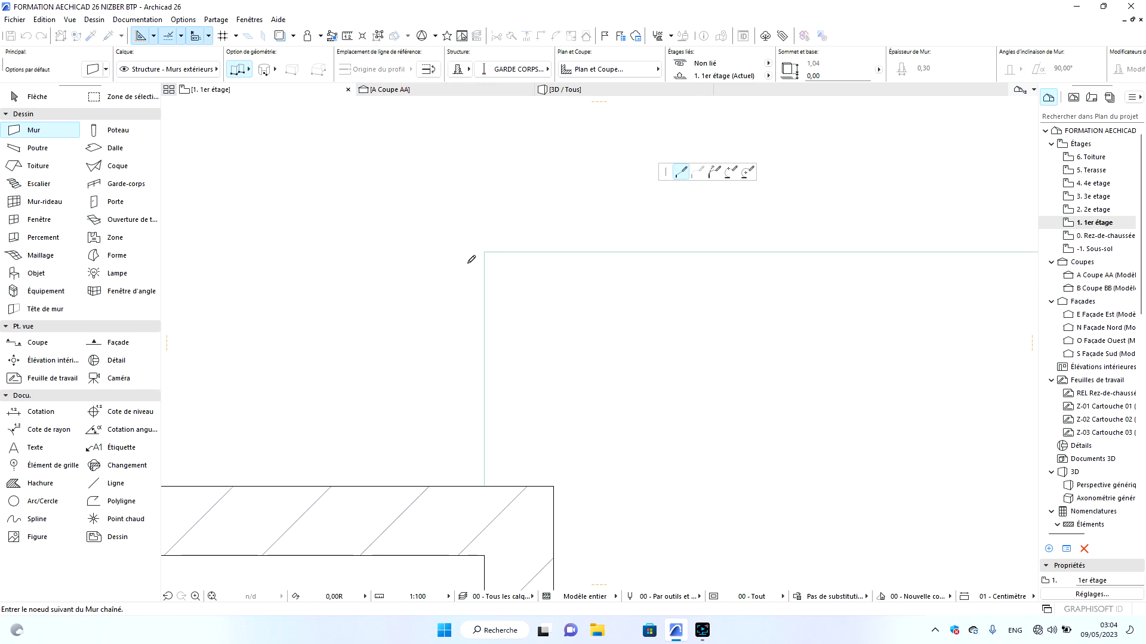
{"action": "left_click", "coordinate": [484, 250]}
{"action": "scroll", "coordinate": [508, 256], "scroll_direction": "down", "scroll_amount": 3}
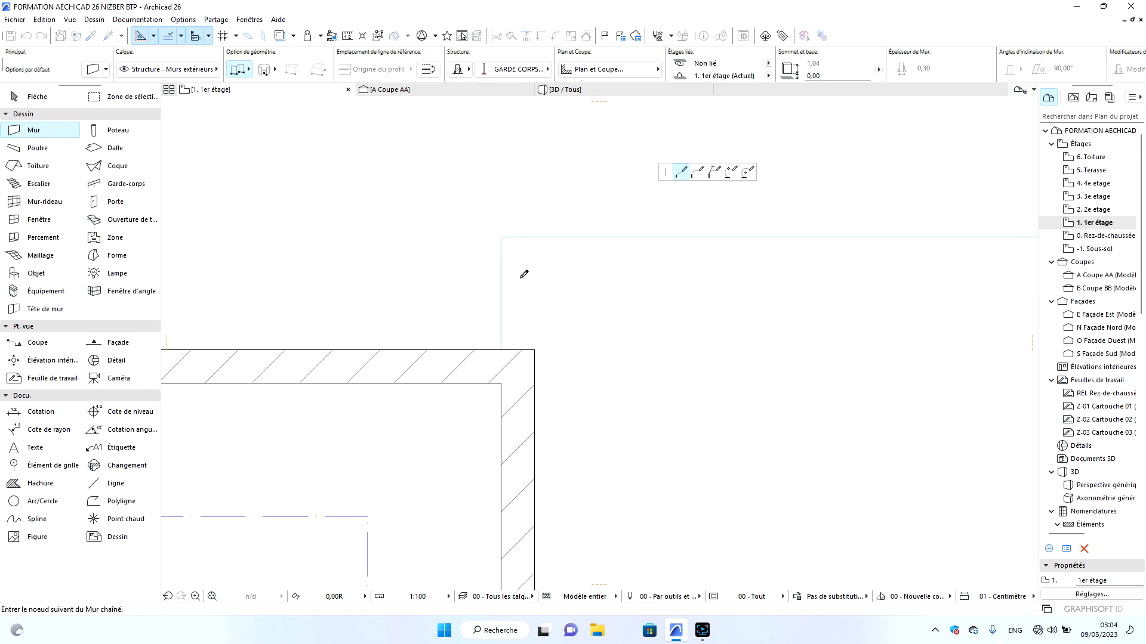
{"action": "double_click", "coordinate": [502, 347]}
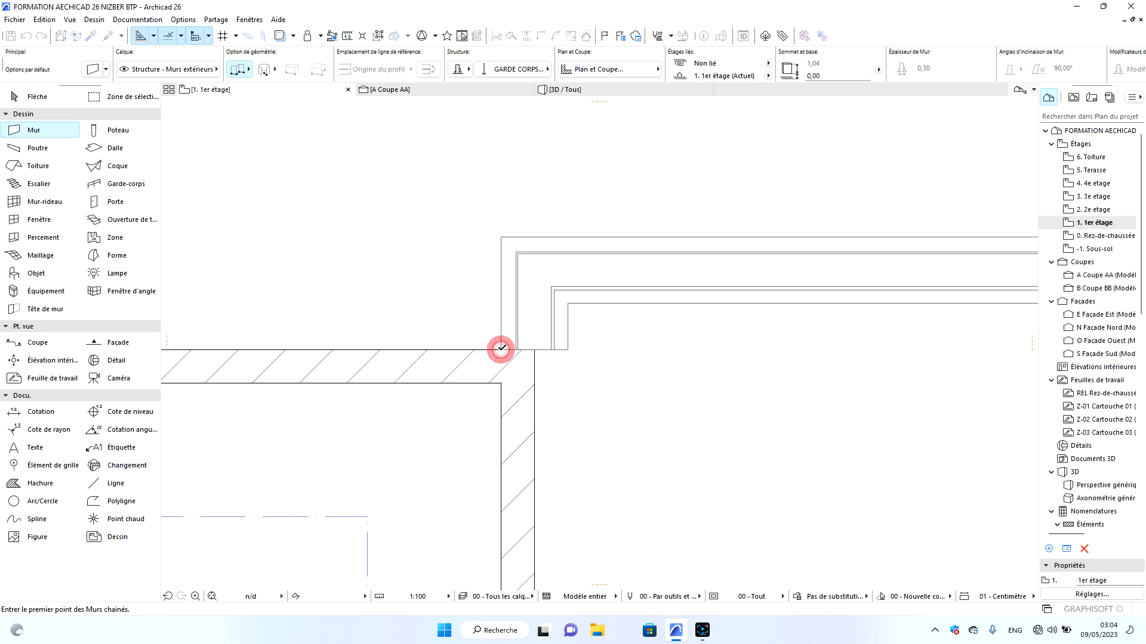
Inspect the kitchen balcony guardrail and the east balcony side of the building in the 3D view.
{"action": "left_click", "coordinate": [619, 89]}
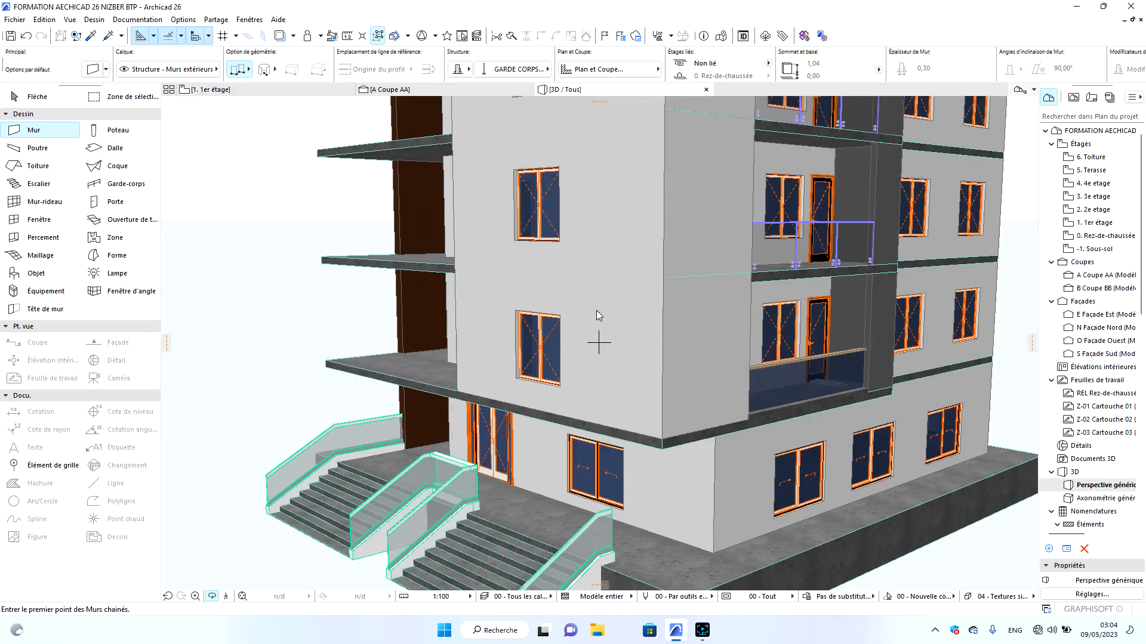
{"action": "scroll", "coordinate": [604, 305], "scroll_direction": "down", "scroll_amount": 5}
{"action": "mouse_move", "coordinate": [605, 305]}
{"action": "middle_mouse_down", "text": "shift"}
{"action": "mouse_move", "coordinate": [813, 389]}
{"action": "mouse_move", "coordinate": [502, 370]}
{"action": "middle_mouse_up", "text": "shift"}
{"action": "middle_click_drag", "start_coordinate": [872, 394], "coordinate": [691, 392], "text": "shift"}
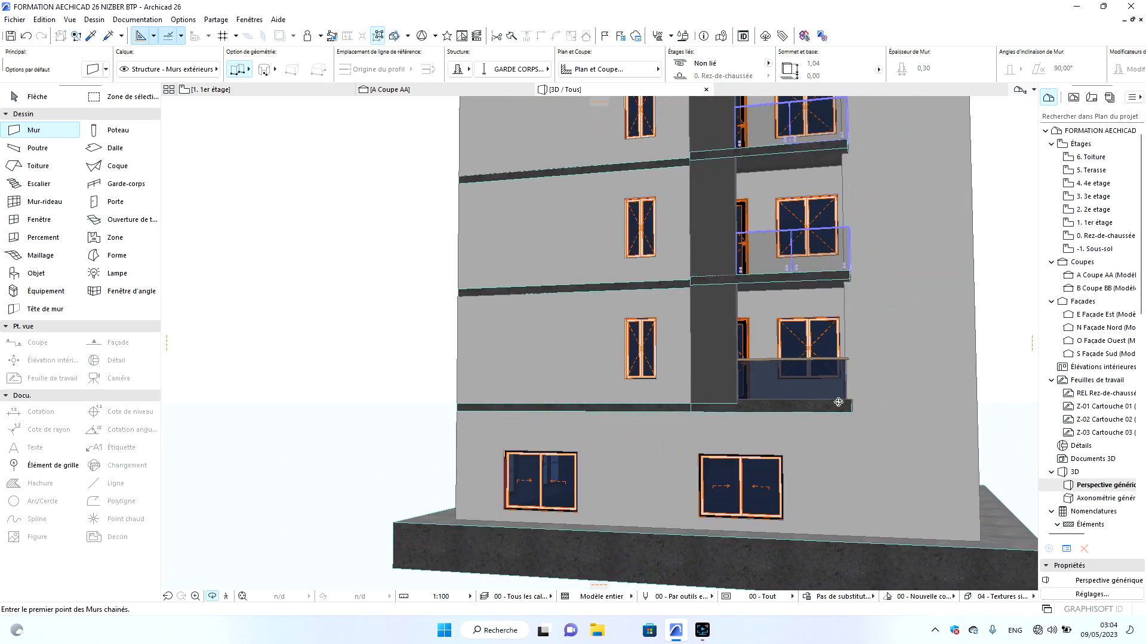
{"action": "scroll", "coordinate": [836, 404], "scroll_direction": "up", "scroll_amount": 5}
{"action": "middle_click_drag", "start_coordinate": [885, 407], "coordinate": [869, 432], "text": "shift"}
{"action": "scroll", "coordinate": [850, 448], "scroll_direction": "up", "scroll_amount": 5}
{"action": "mouse_move", "coordinate": [865, 433]}
{"action": "left_mouse_down"}
{"action": "mouse_move", "coordinate": [813, 440]}
{"action": "mouse_move", "coordinate": [943, 412]}
{"action": "left_mouse_up"}
{"action": "mouse_move", "coordinate": [703, 389]}
{"action": "left_mouse_down"}
{"action": "mouse_move", "coordinate": [856, 398]}
{"action": "mouse_move", "coordinate": [623, 333]}
{"action": "left_mouse_up"}
{"action": "scroll", "coordinate": [798, 397], "scroll_direction": "down", "scroll_amount": 5}
{"action": "mouse_move", "coordinate": [776, 397]}
{"action": "left_mouse_down"}
{"action": "mouse_move", "coordinate": [633, 340]}
{"action": "mouse_move", "coordinate": [671, 379]}
{"action": "left_mouse_up"}
{"action": "scroll", "coordinate": [495, 481], "scroll_direction": "up", "scroll_amount": 3}
{"action": "scroll", "coordinate": [495, 481], "scroll_direction": "down", "scroll_amount": 2}
{"action": "left_click_drag", "start_coordinate": [632, 309], "coordinate": [762, 362]}
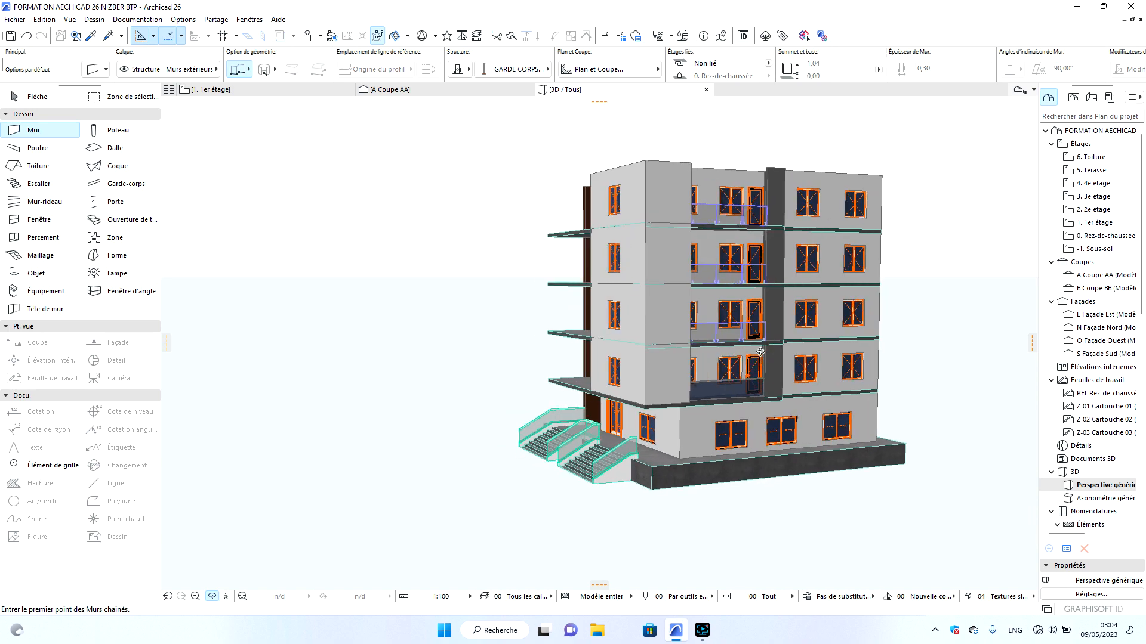
Delete the existing kitchen balcony and east bedroom balcony railings on the 2e etage plan.
{"action": "left_click", "coordinate": [287, 95]}
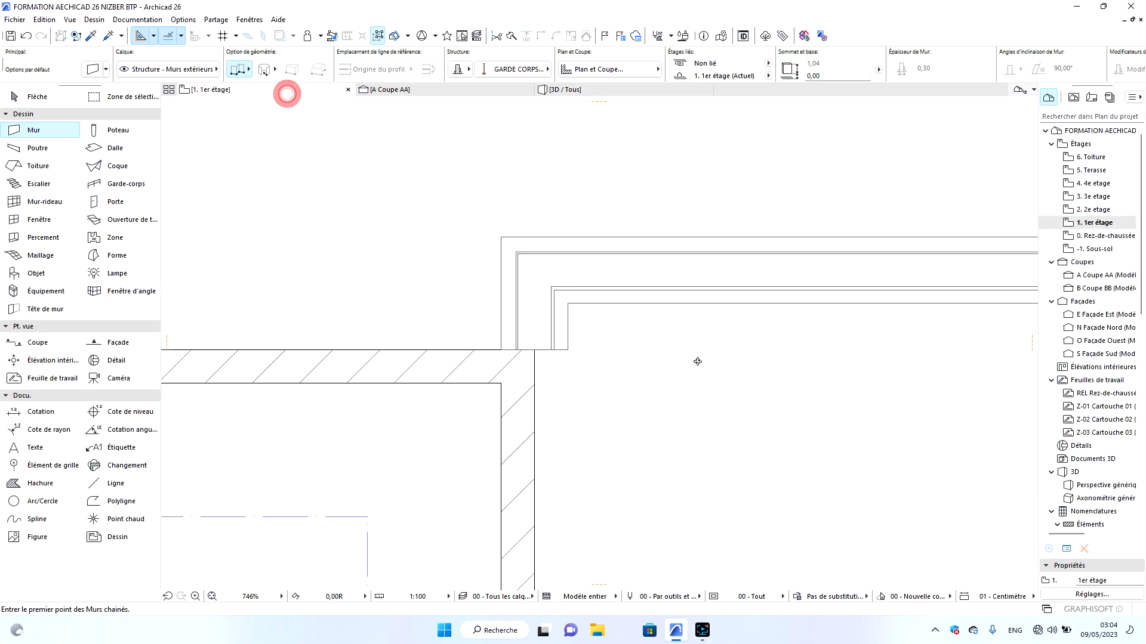
{"action": "scroll", "coordinate": [657, 274], "scroll_direction": "down", "scroll_amount": 5}
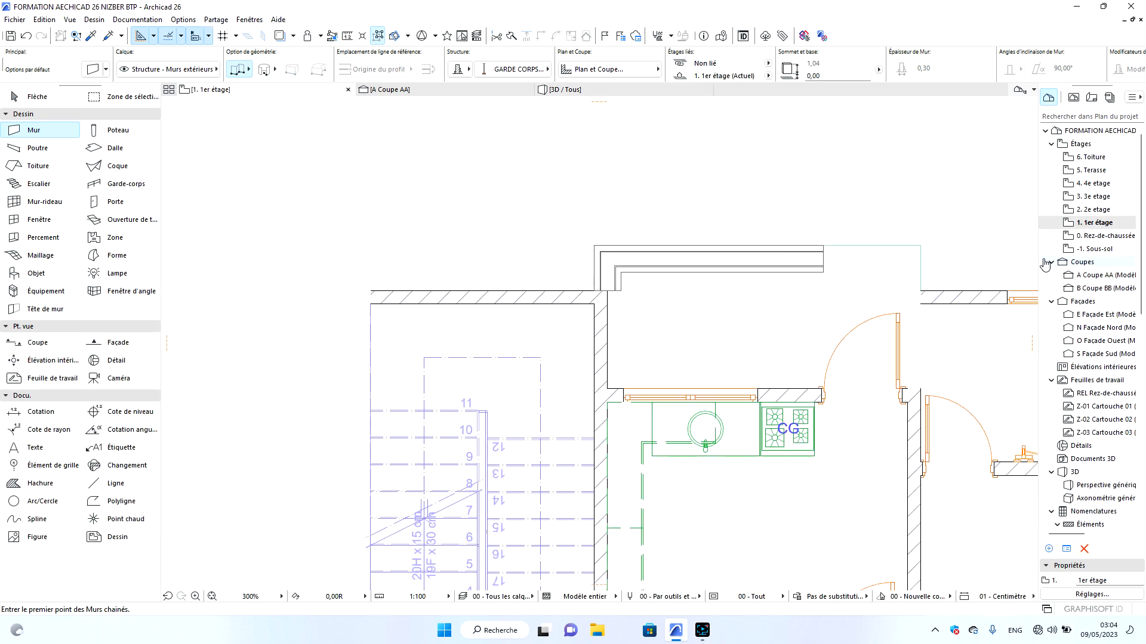
{"action": "left_click", "coordinate": [1087, 210]}
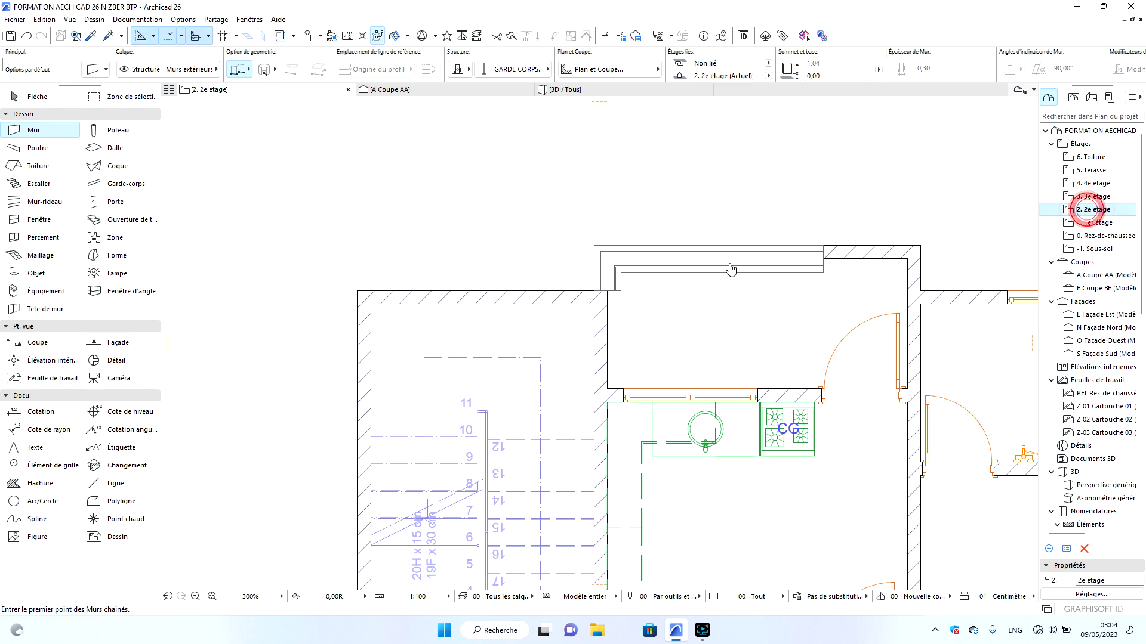
{"action": "key", "text": "Escape"}
{"action": "left_click", "coordinate": [808, 247]}
{"action": "key", "text": "Delete"}
{"action": "scroll", "coordinate": [756, 218], "scroll_direction": "down", "scroll_amount": 1}
{"action": "scroll", "coordinate": [812, 413], "scroll_direction": "down", "scroll_amount": 5}
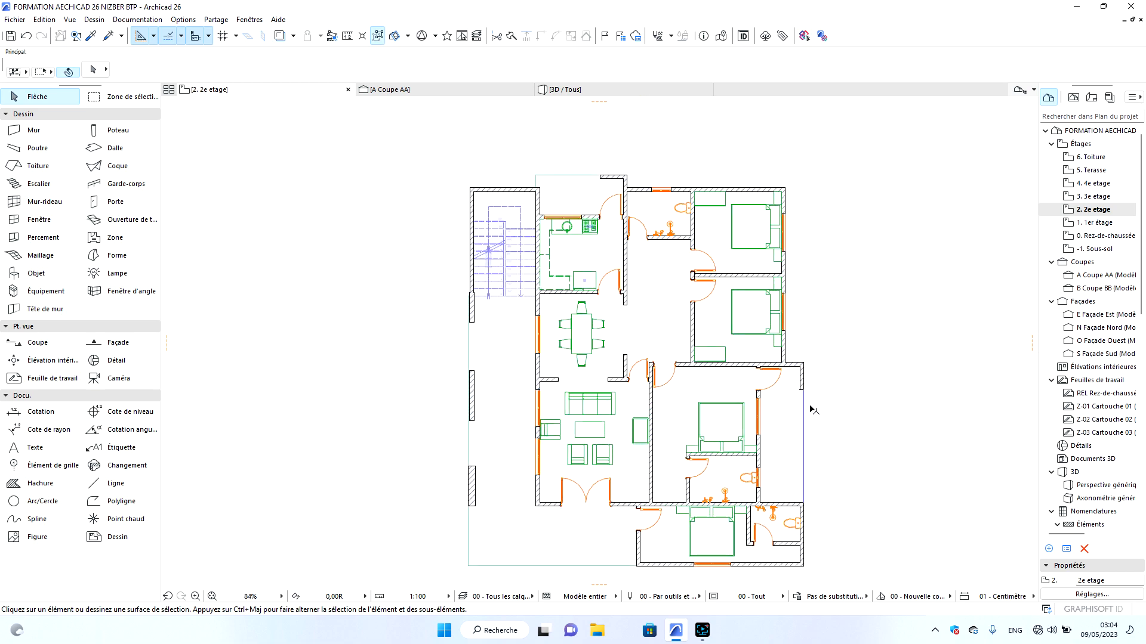
Delete the kitchen and east bedroom balcony railings on the 3e etage and 4e etage plans, and return to the 2e etage plan.
{"action": "left_click", "coordinate": [1081, 197]}
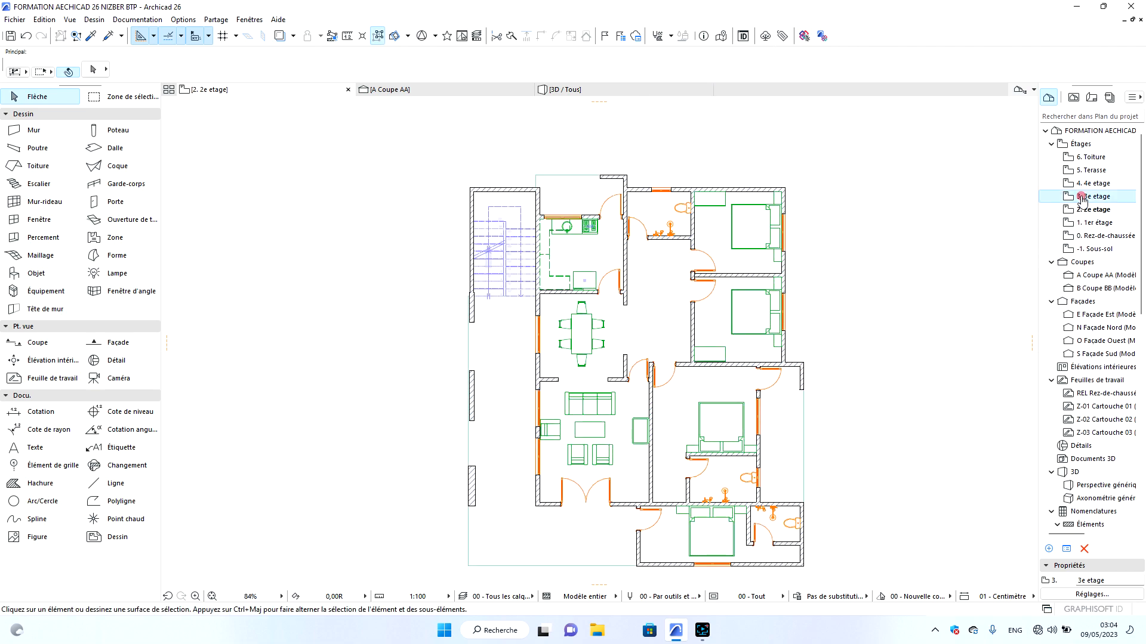
{"action": "left_click", "coordinate": [599, 177]}
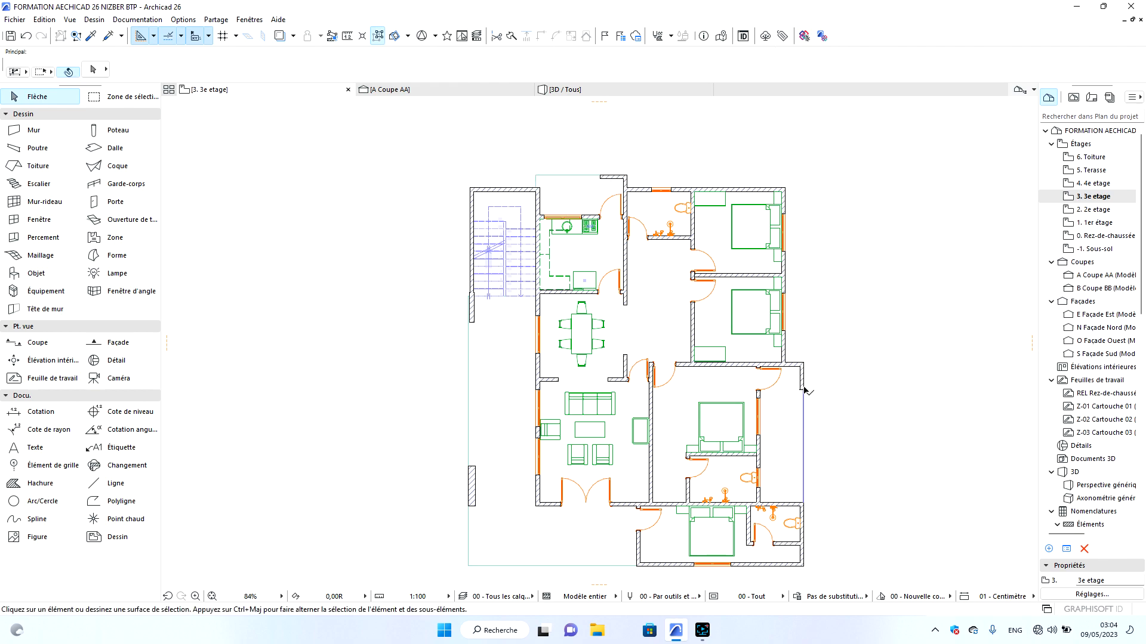
{"action": "left_click", "coordinate": [1088, 185]}
{"action": "left_click", "coordinate": [600, 176]}
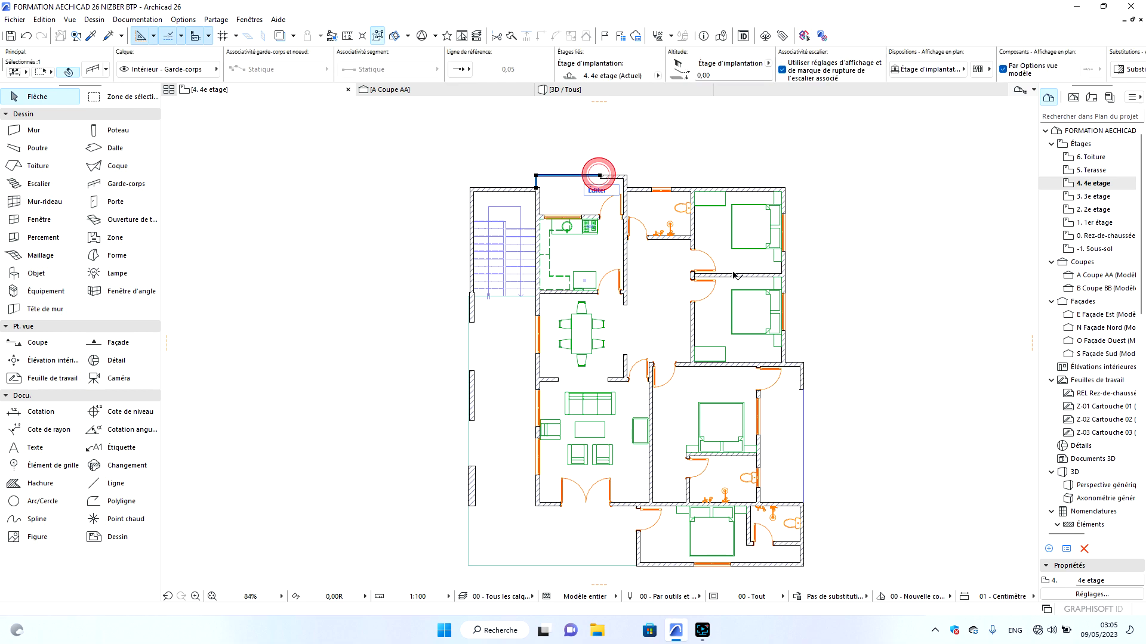
{"action": "left_click", "coordinate": [805, 393]}
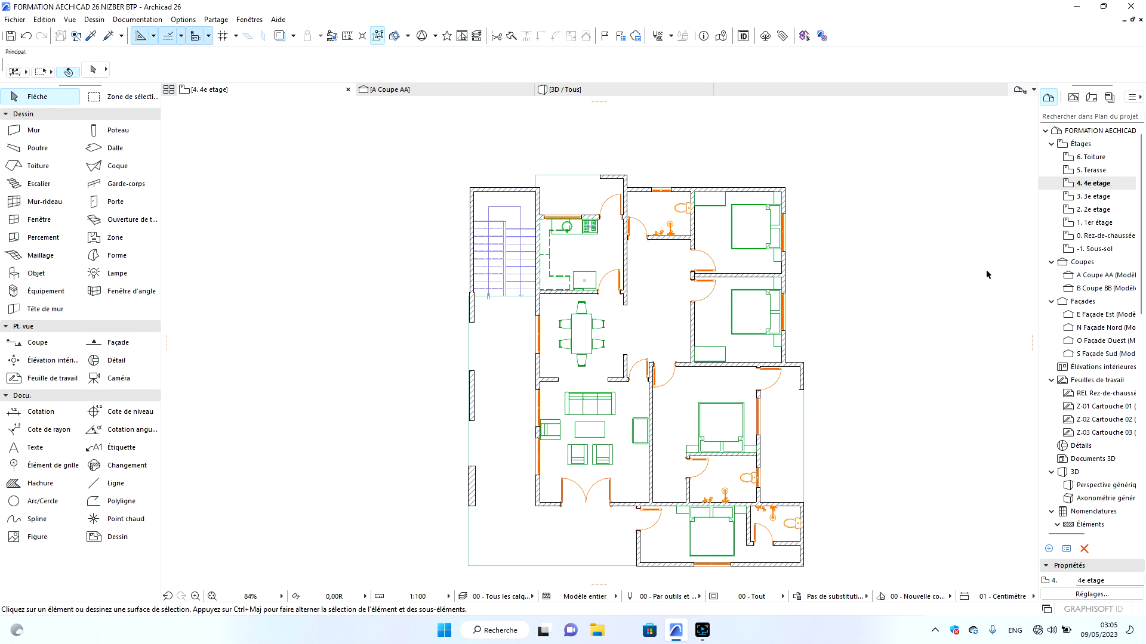
{"action": "left_click", "coordinate": [1095, 211]}
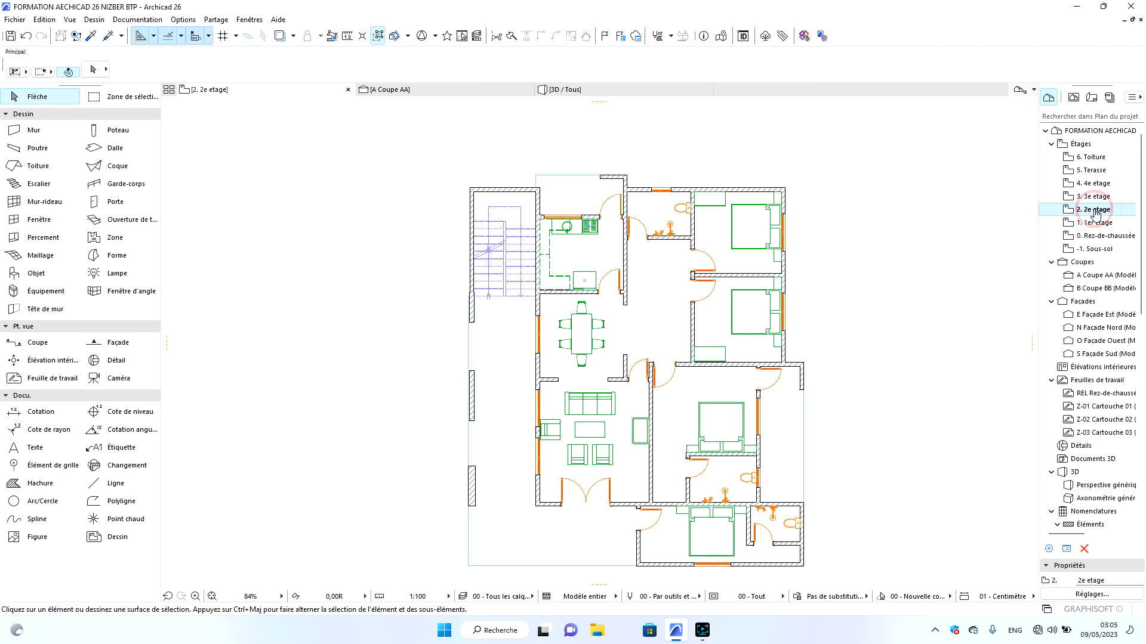
Copy the kitchen balcony and east bedroom balcony guardrail walls from the 1er étage plan to the 2e etage plan, and check them in 3D.
{"action": "left_click", "coordinate": [1087, 224]}
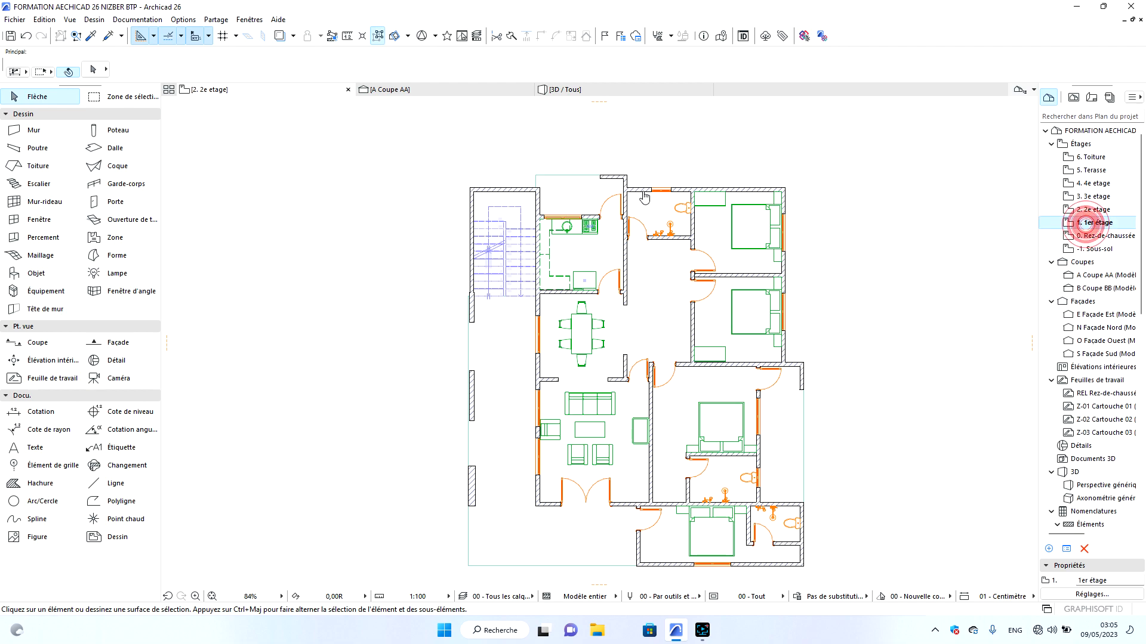
{"action": "left_click", "coordinate": [579, 177]}
{"action": "scroll", "coordinate": [529, 194], "scroll_direction": "up", "scroll_amount": 4}
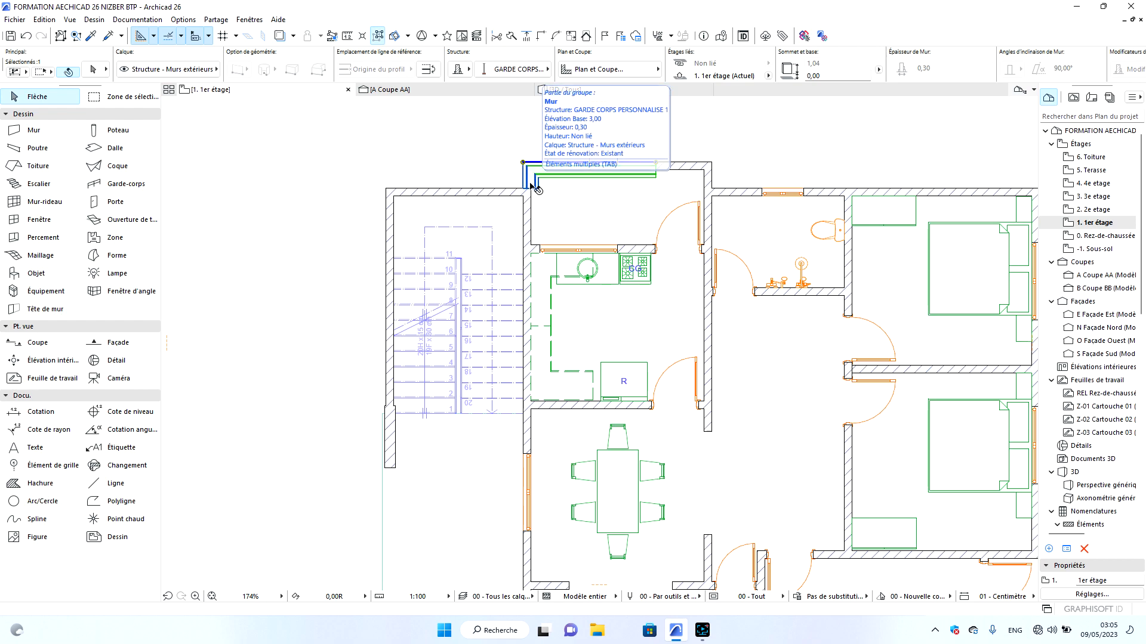
{"action": "scroll", "coordinate": [796, 371], "scroll_direction": "down", "scroll_amount": 5}
{"action": "scroll", "coordinate": [791, 394], "scroll_direction": "up", "scroll_amount": 4}
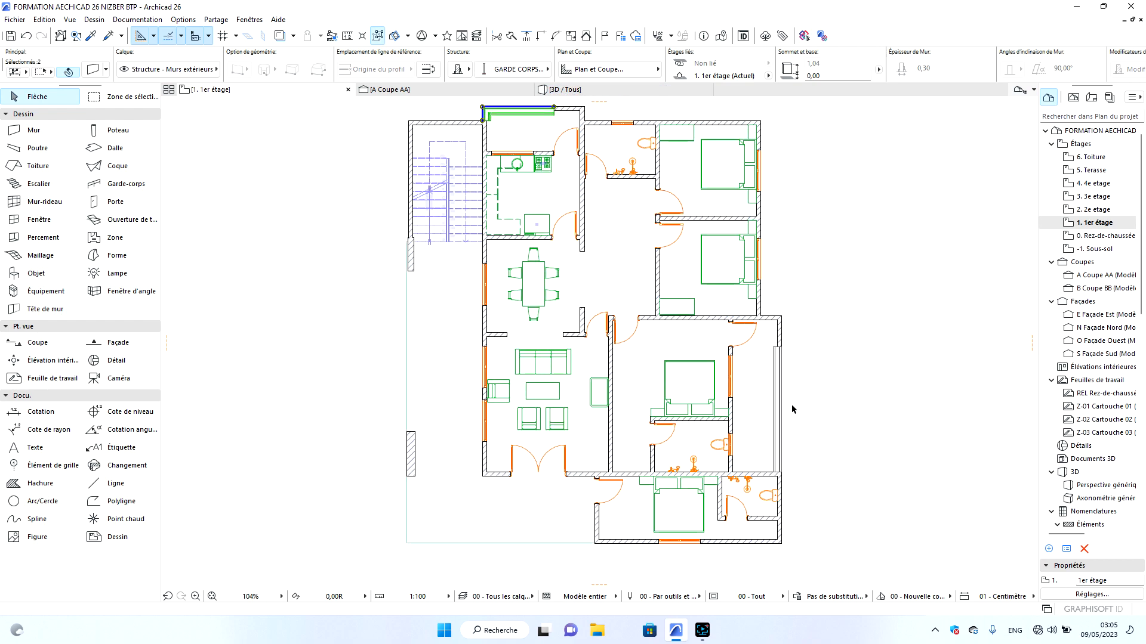
{"action": "left_click", "coordinate": [775, 388], "text": "shift"}
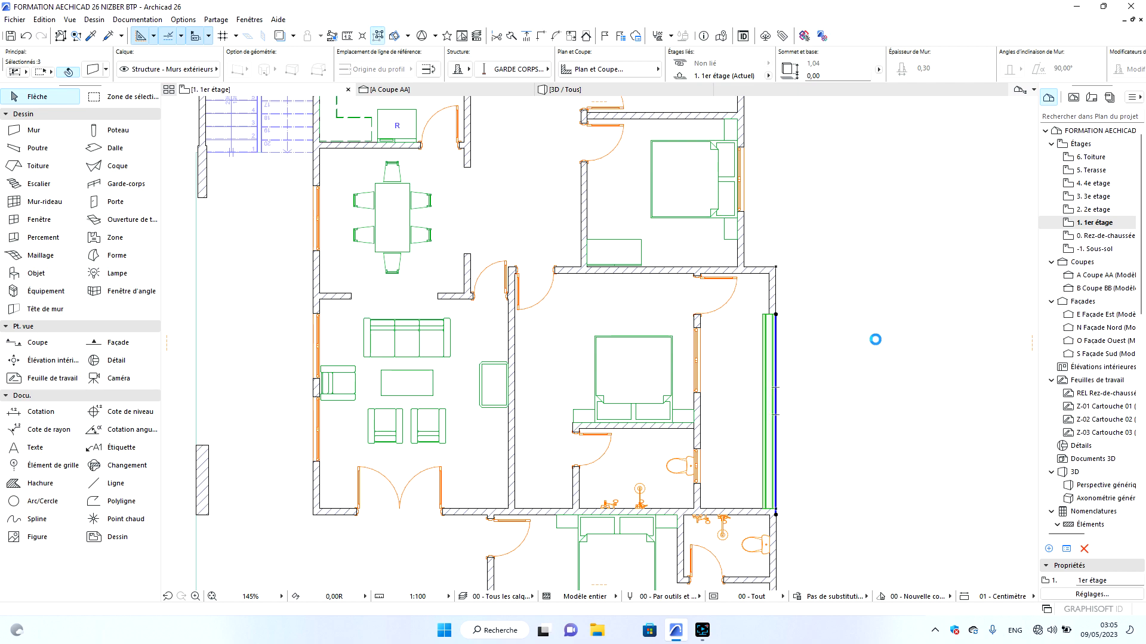
{"action": "left_click", "coordinate": [1103, 211]}
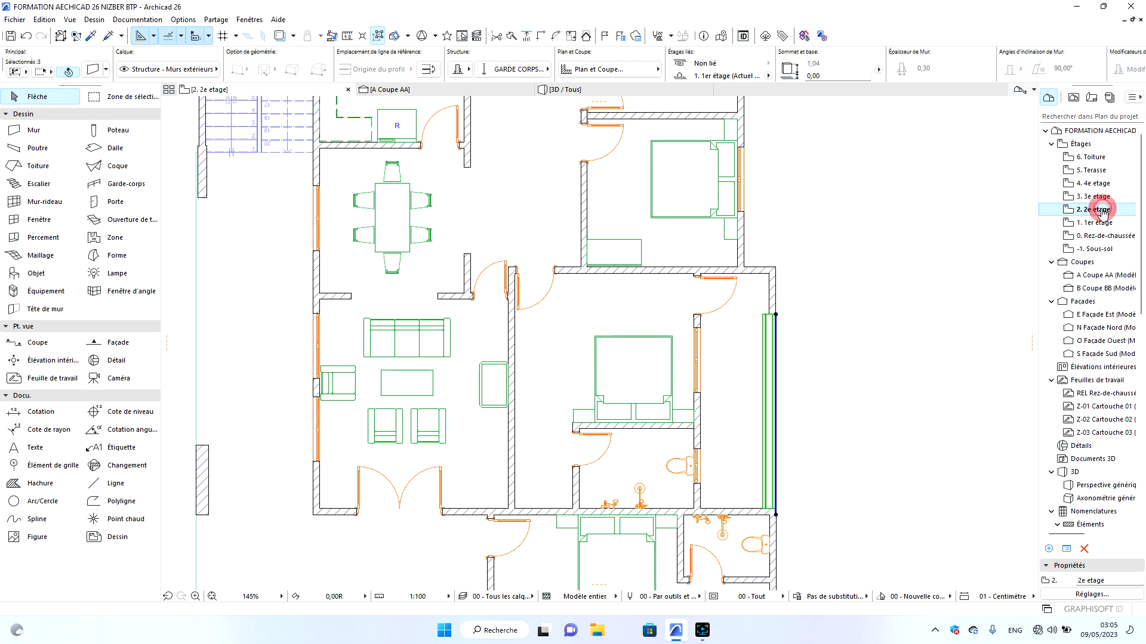
{"action": "scroll", "coordinate": [803, 348], "scroll_direction": "down", "scroll_amount": 4}
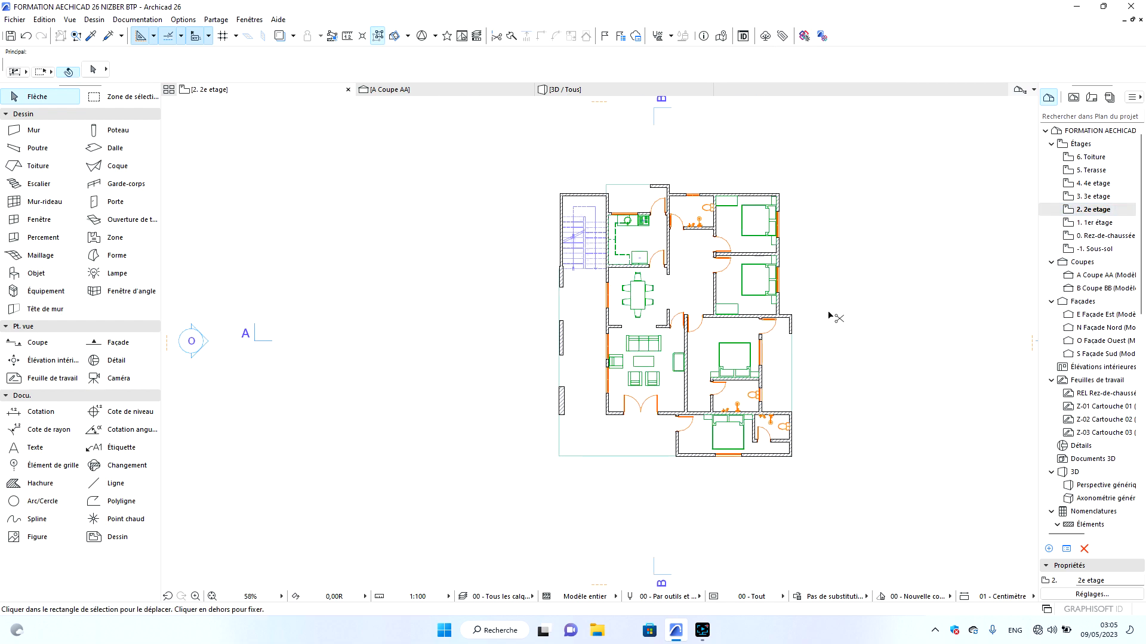
{"action": "left_click", "coordinate": [594, 89]}
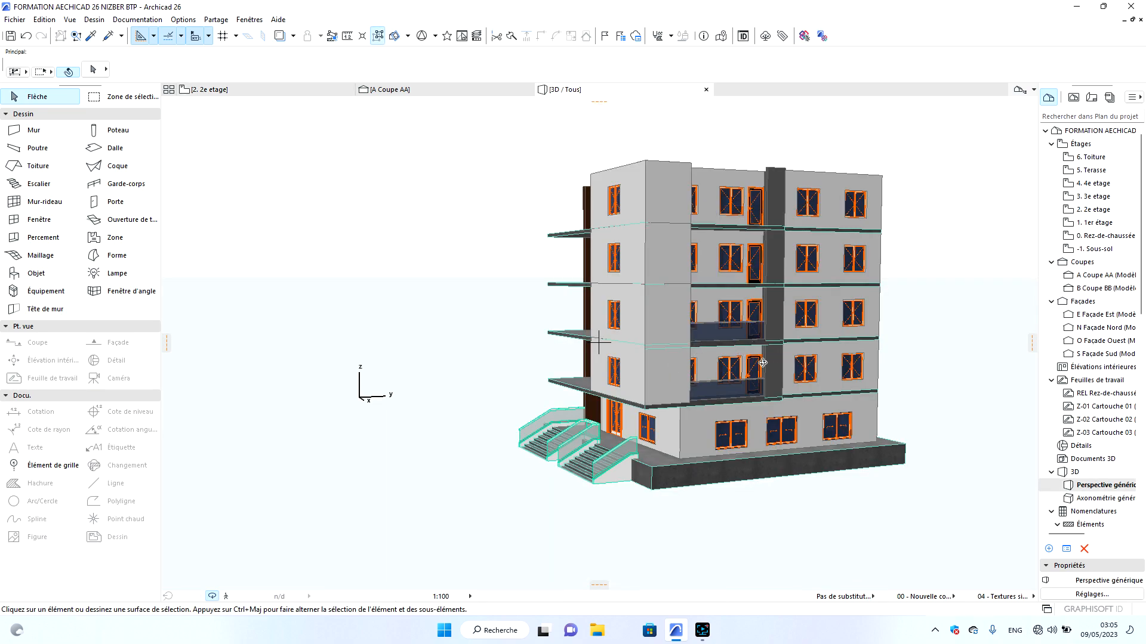
Copy the kitchen and east bedroom balcony guardrail walls from the 2e etage plan to the same location on the 3e etage plan.
{"action": "left_click", "coordinate": [270, 91]}
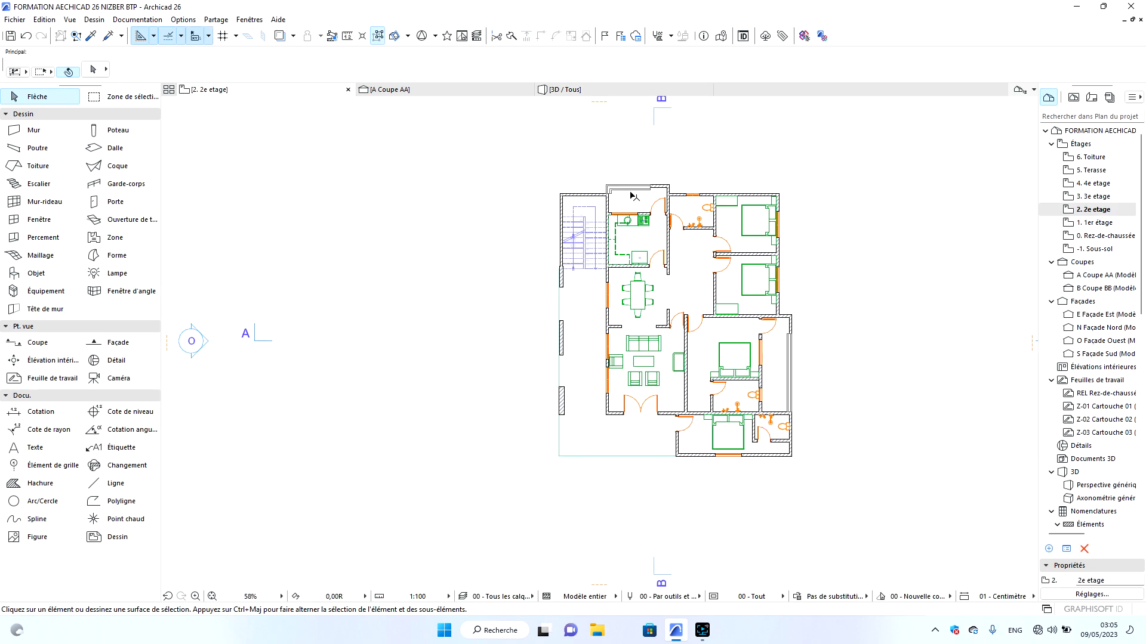
{"action": "scroll", "coordinate": [641, 183], "scroll_direction": "up", "scroll_amount": 3}
{"action": "left_click", "coordinate": [651, 192]}
{"action": "scroll", "coordinate": [587, 222], "scroll_direction": "up", "scroll_amount": 3}
{"action": "left_click", "coordinate": [571, 174], "text": "shift"}
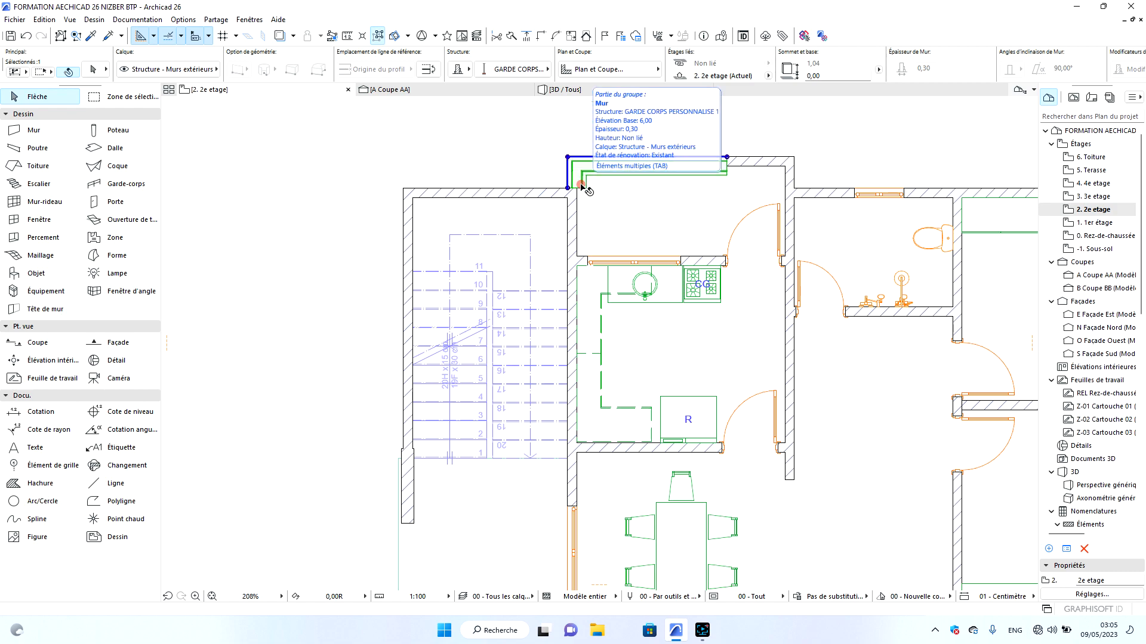
{"action": "scroll", "coordinate": [497, 157], "scroll_direction": "down", "scroll_amount": 4}
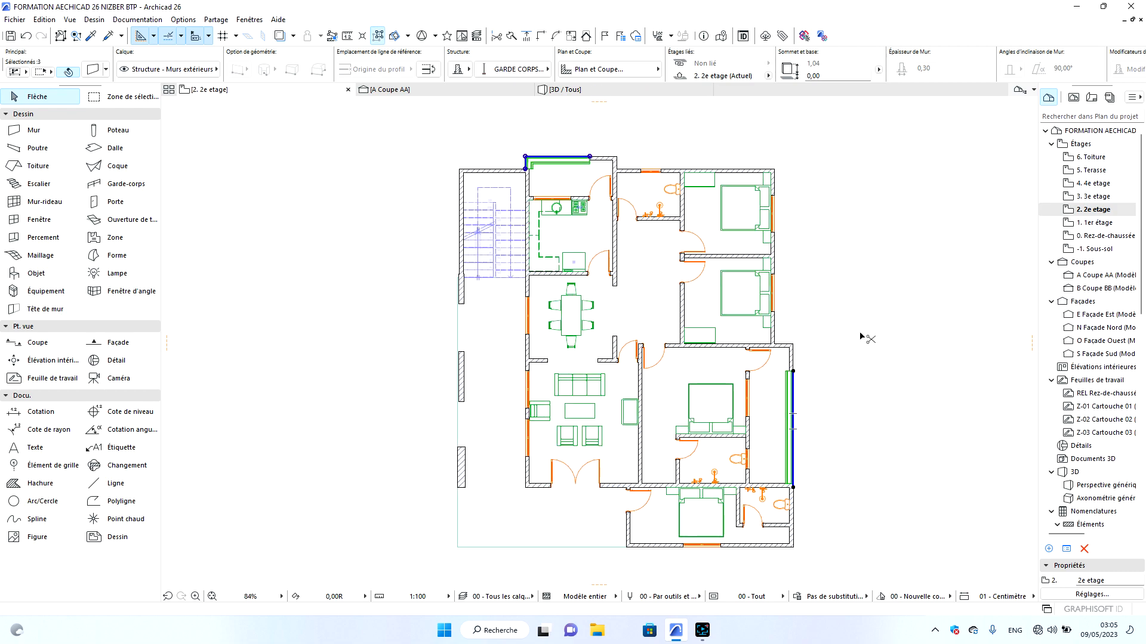
{"action": "double_click", "coordinate": [1092, 198]}
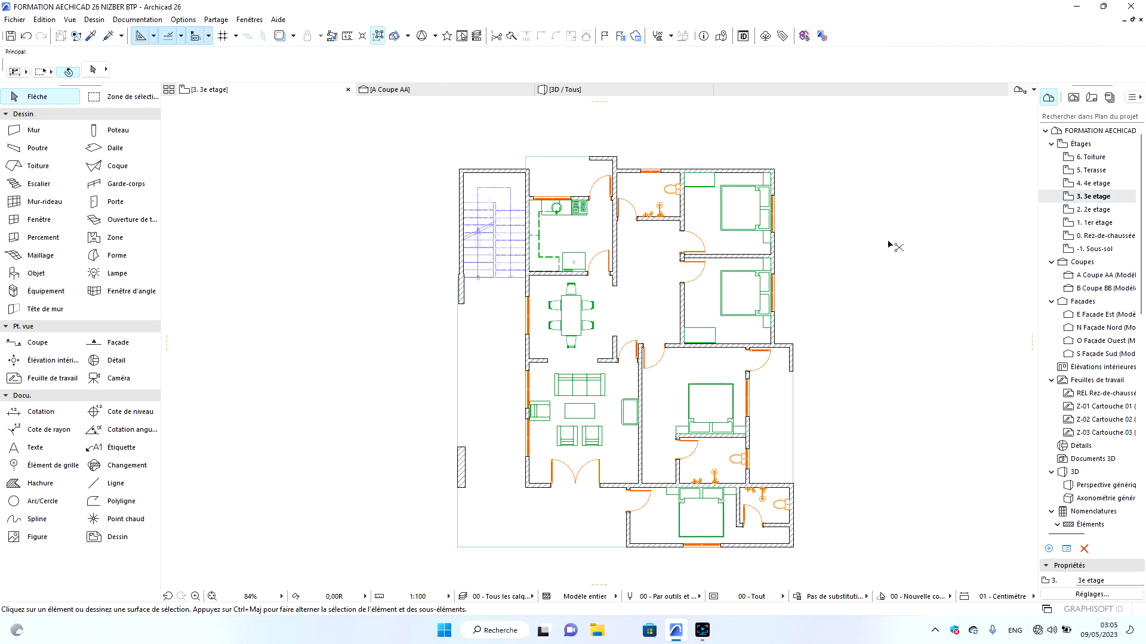
{"action": "left_click", "coordinate": [888, 242]}
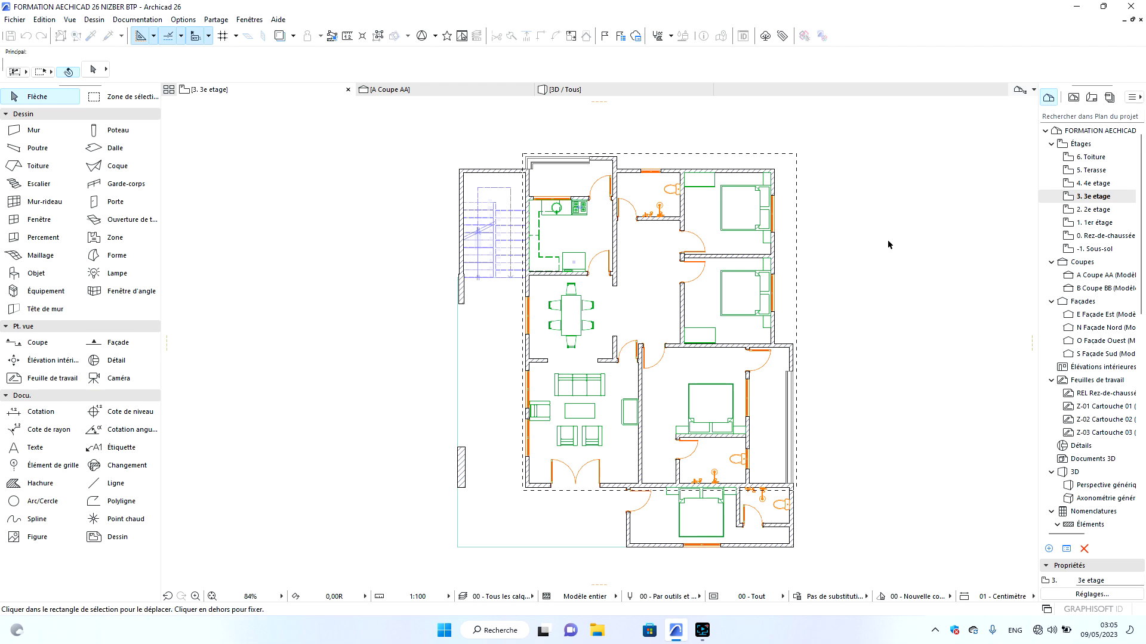
Copy the kitchen and east bedroom balcony guardrail walls from the 3e etage plan to the same location on the 4e etage plan.
{"action": "left_click", "coordinate": [579, 162]}
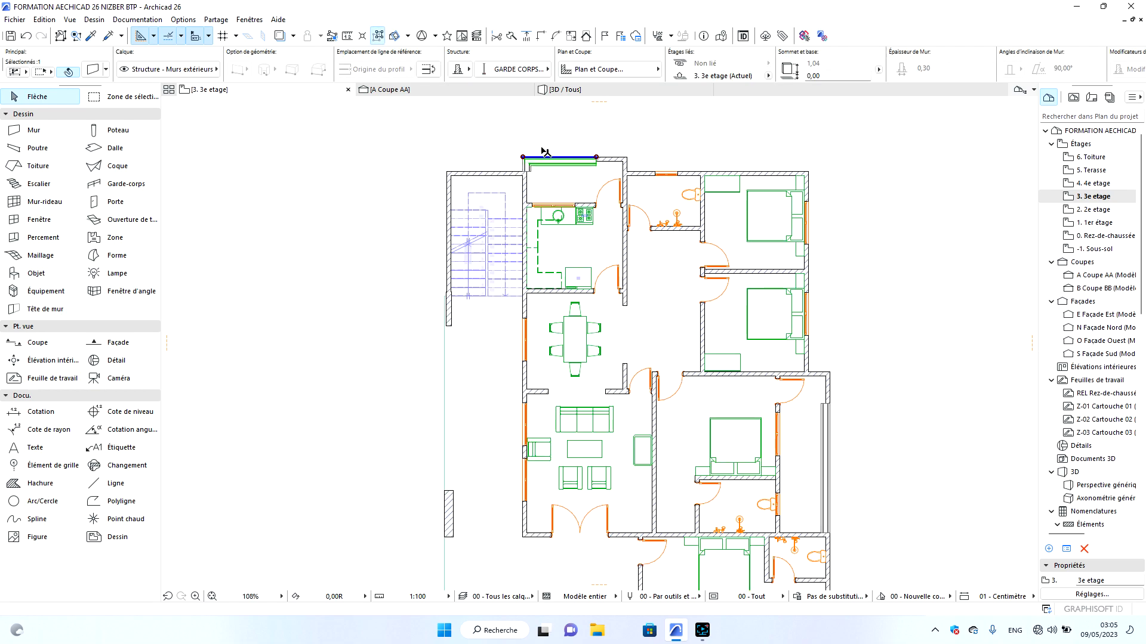
{"action": "scroll", "coordinate": [543, 154], "scroll_direction": "up", "scroll_amount": 4}
{"action": "left_click", "coordinate": [518, 178], "text": "shift"}
{"action": "scroll", "coordinate": [525, 173], "scroll_direction": "down", "scroll_amount": 4}
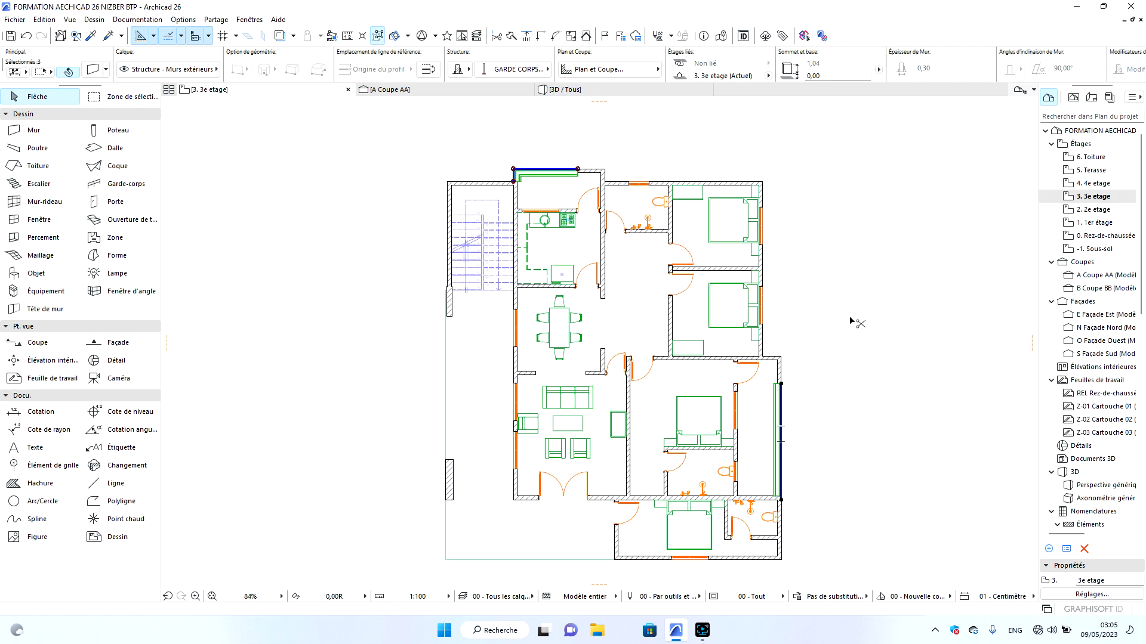
{"action": "double_click", "coordinate": [1089, 185]}
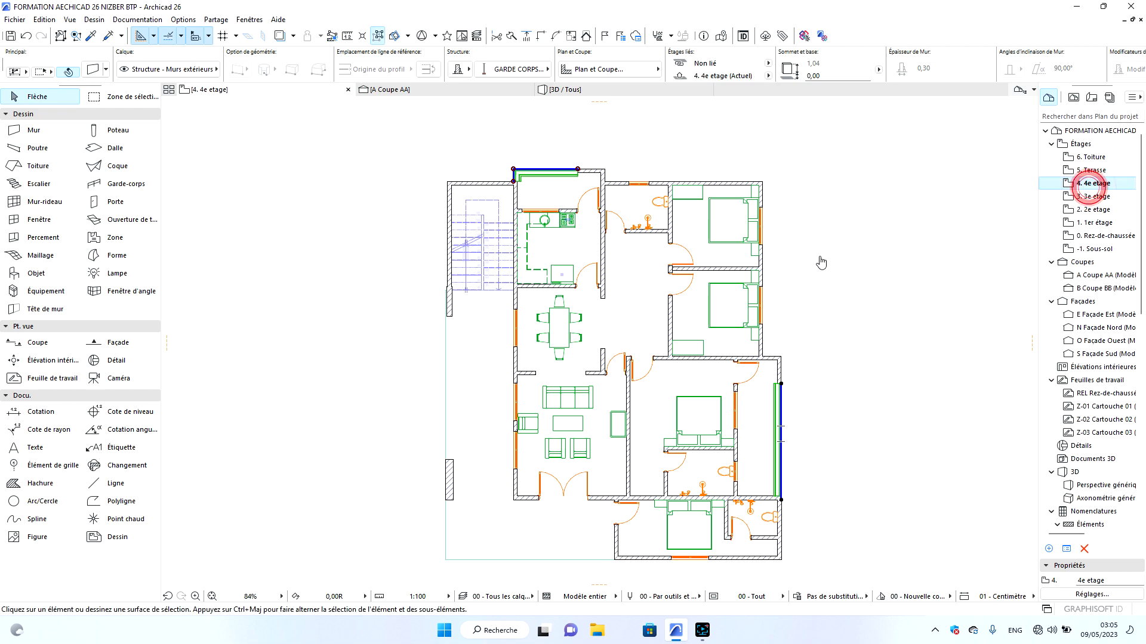
{"action": "left_click", "coordinate": [853, 253]}
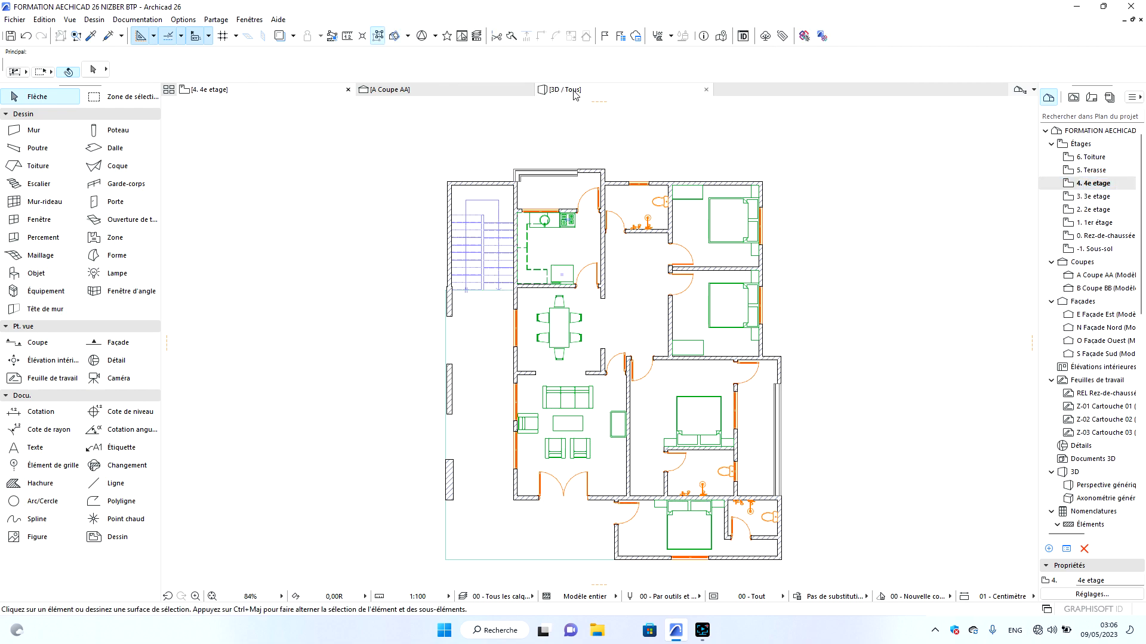
Inspect the east bedroom balcony guardrails on all upper floors in the 3D view.
{"action": "left_click", "coordinate": [573, 89]}
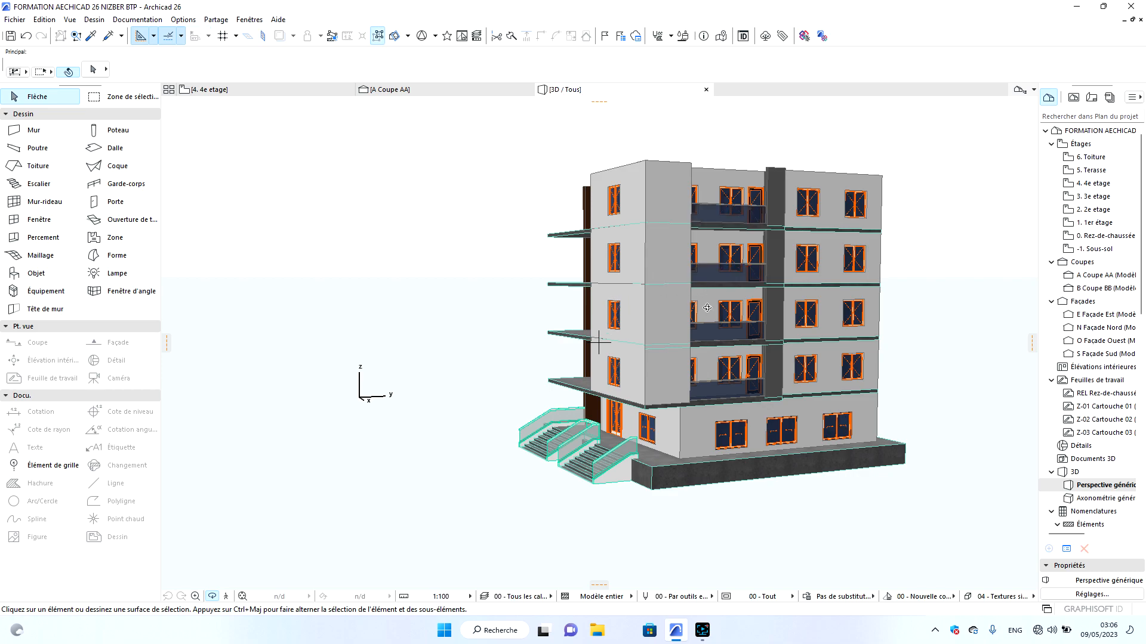
{"action": "scroll", "coordinate": [723, 298], "scroll_direction": "up", "scroll_amount": 10}
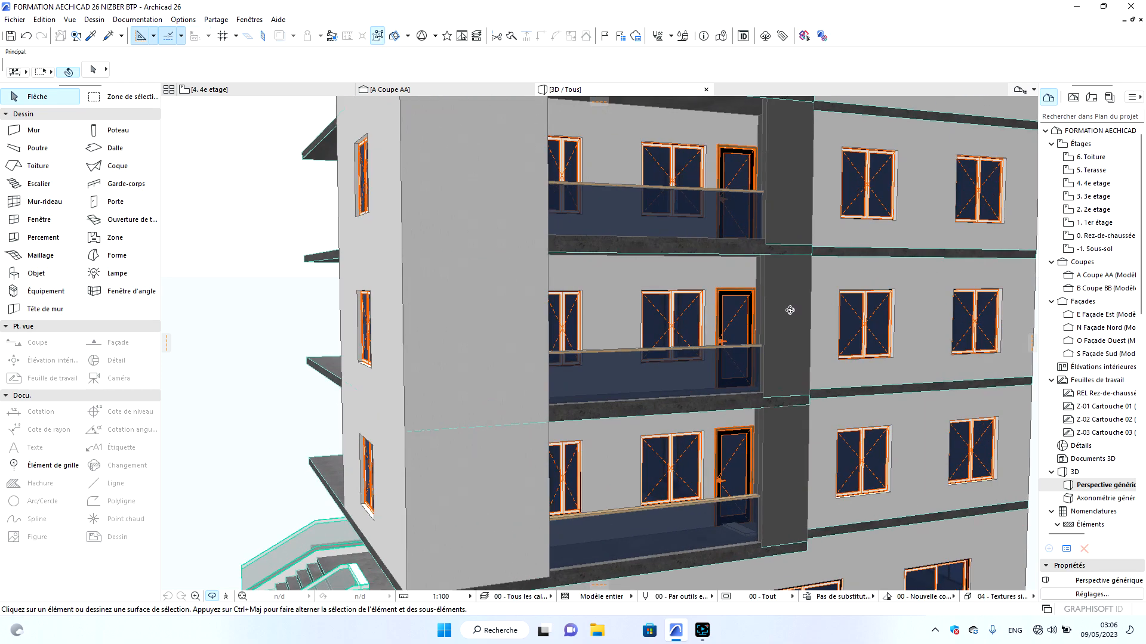
{"action": "left_click_drag", "start_coordinate": [629, 356], "coordinate": [630, 296]}
{"action": "scroll", "coordinate": [624, 549], "scroll_direction": "up", "scroll_amount": 5}
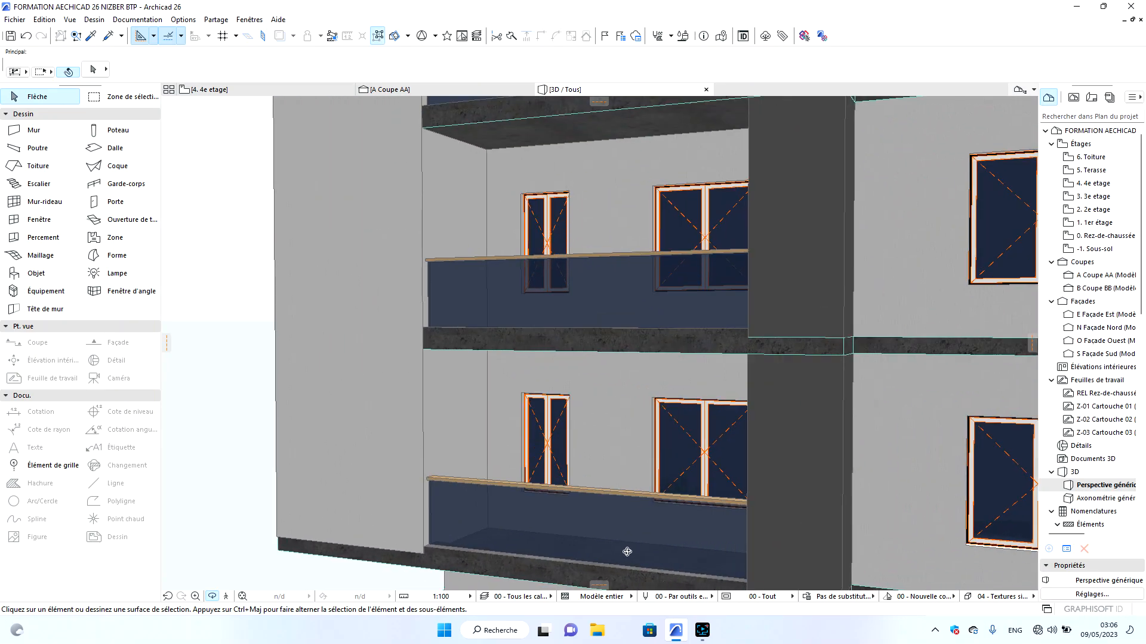
{"action": "left_click_drag", "start_coordinate": [772, 530], "coordinate": [851, 560]}
{"action": "scroll", "coordinate": [852, 560], "scroll_direction": "down", "scroll_amount": 10}
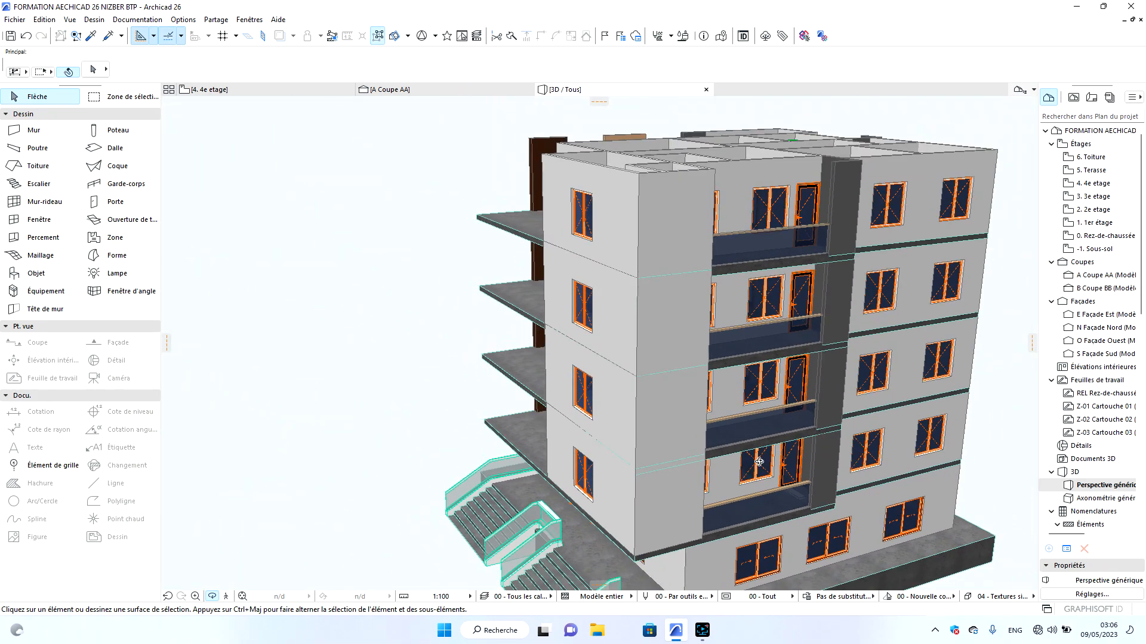
{"action": "scroll", "coordinate": [745, 284], "scroll_direction": "up", "scroll_amount": 10}
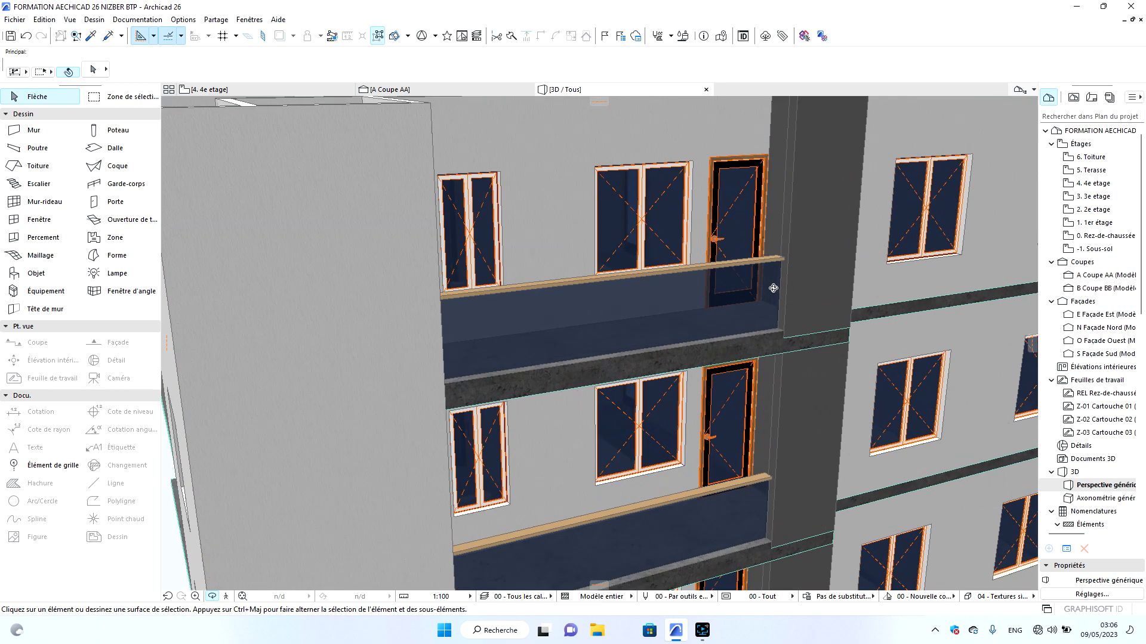
{"action": "left_click_drag", "start_coordinate": [559, 278], "coordinate": [555, 257]}
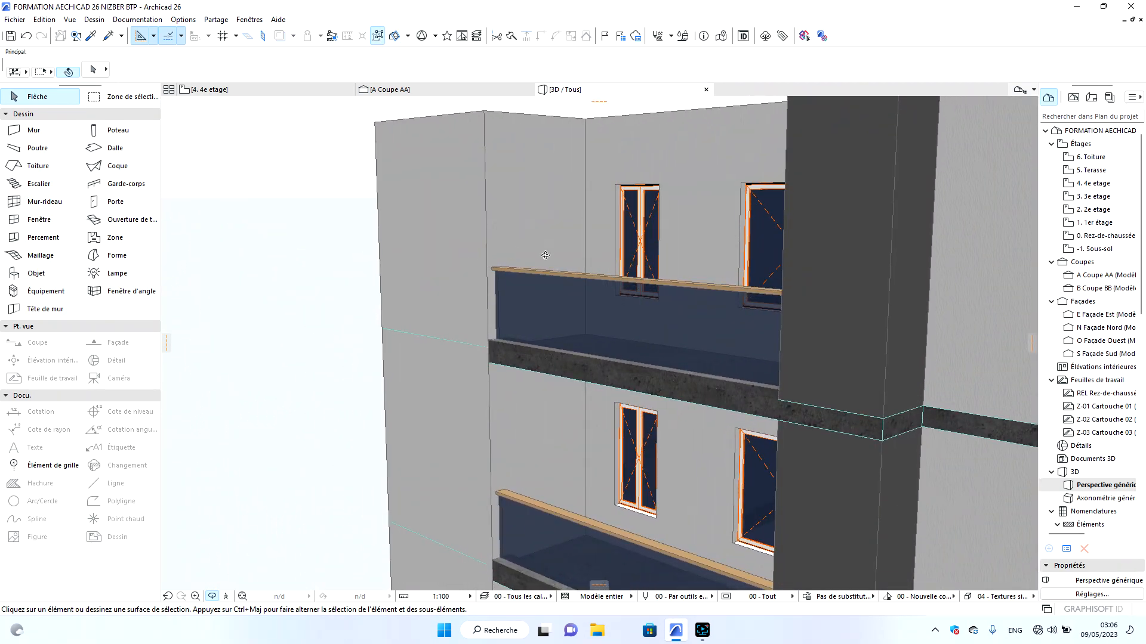
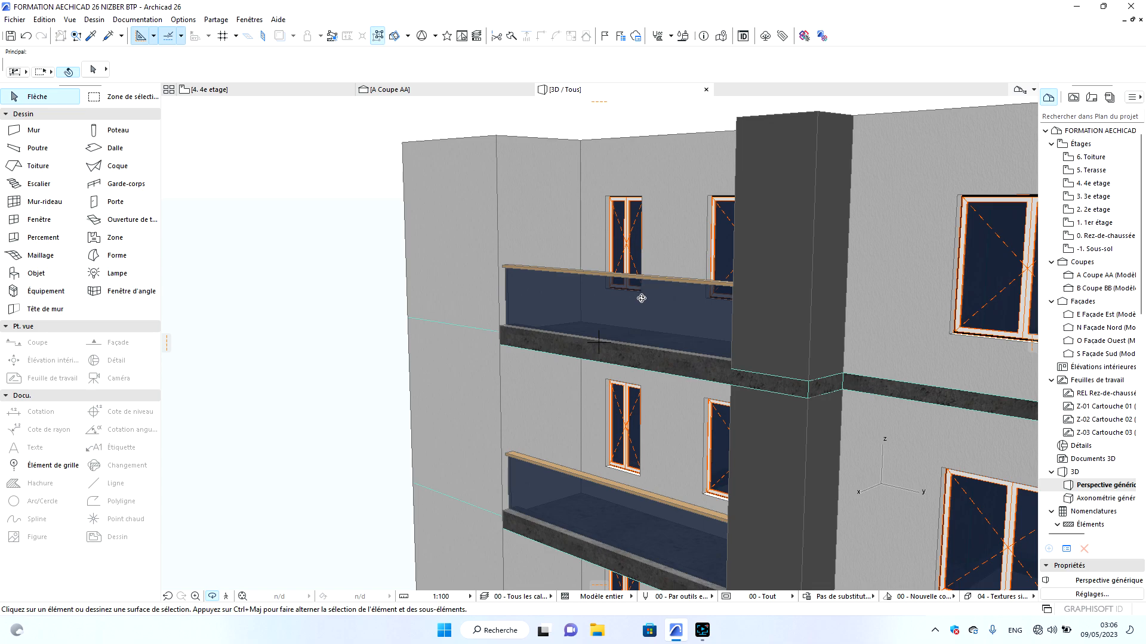
Orbit around to the kitchen balconies in 3D and examine their guardrail corners against the slab edges.
{"action": "scroll", "coordinate": [591, 336], "scroll_direction": "down", "scroll_amount": 3}
{"action": "left_click_drag", "start_coordinate": [609, 328], "coordinate": [521, 388]}
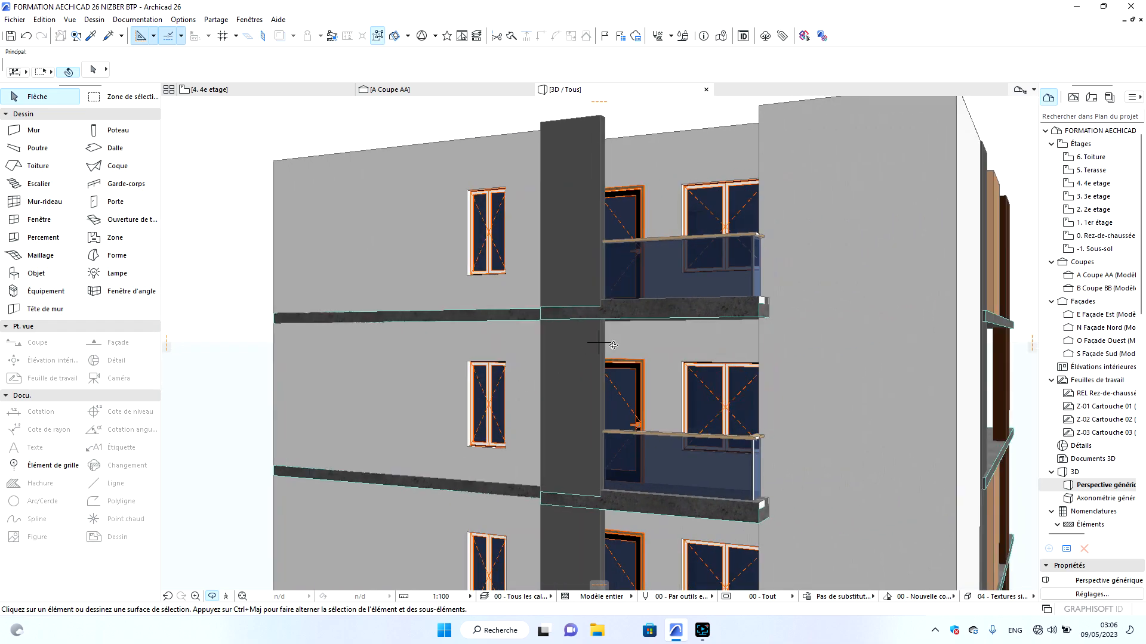
{"action": "scroll", "coordinate": [681, 340], "scroll_direction": "down", "scroll_amount": 5}
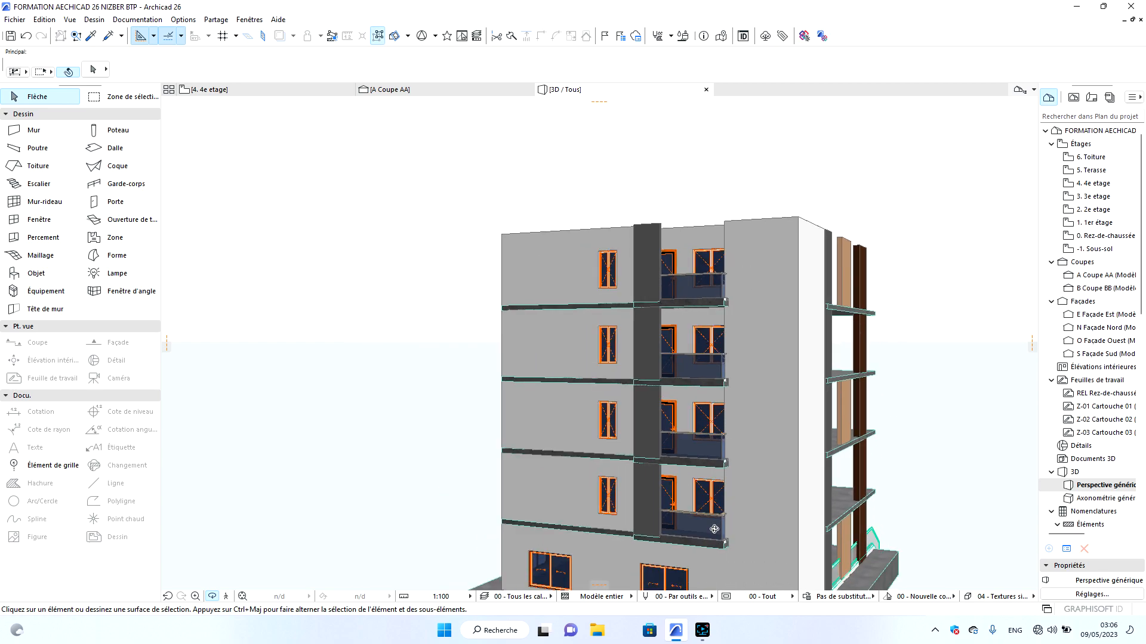
{"action": "scroll", "coordinate": [696, 556], "scroll_direction": "up", "scroll_amount": 3}
{"action": "scroll", "coordinate": [696, 555], "scroll_direction": "up", "scroll_amount": 5}
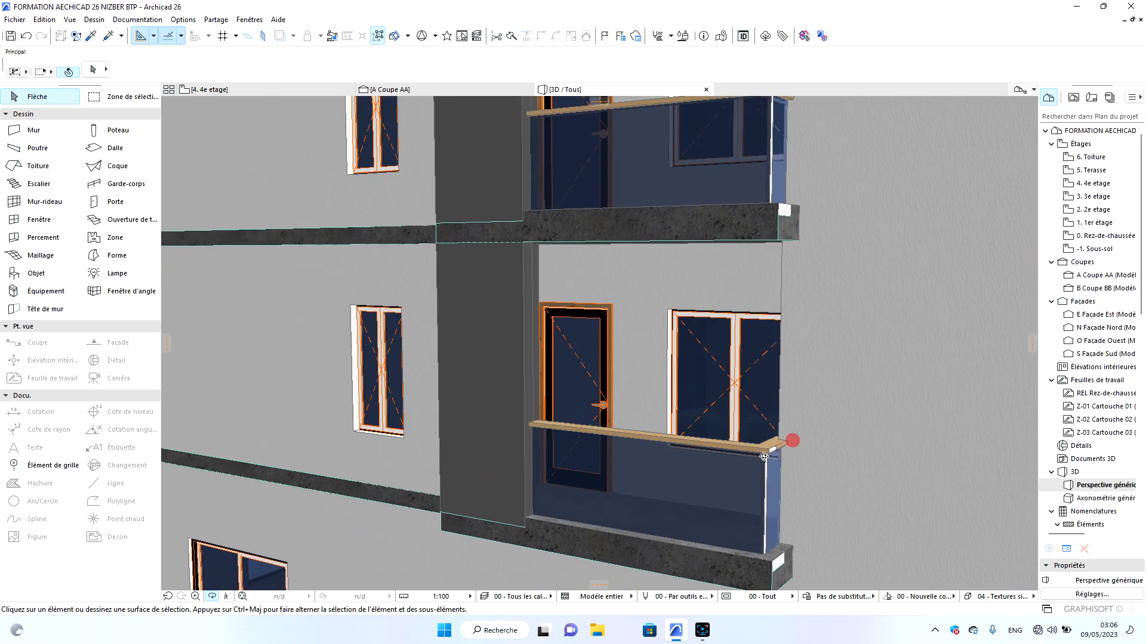
{"action": "scroll", "coordinate": [649, 482], "scroll_direction": "up", "scroll_amount": 3}
{"action": "left_click_drag", "start_coordinate": [649, 482], "coordinate": [616, 497]}
{"action": "left_click_drag", "start_coordinate": [790, 502], "coordinate": [732, 410]}
{"action": "scroll", "coordinate": [850, 436], "scroll_direction": "down", "scroll_amount": 5}
{"action": "left_click_drag", "start_coordinate": [819, 363], "coordinate": [764, 362]}
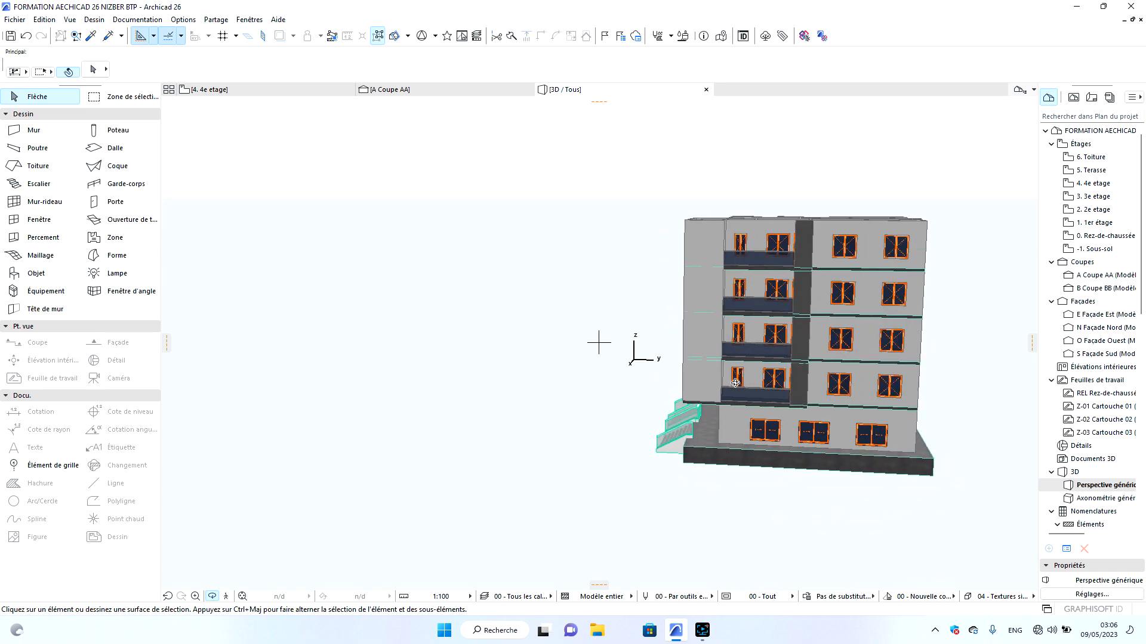
Shorten the small bathroom window on the 1er étage east balcony from its lower edge to about 0.63 m high, keeping its top fixed.
{"action": "scroll", "coordinate": [735, 384], "scroll_direction": "up", "scroll_amount": 5}
{"action": "scroll", "coordinate": [773, 370], "scroll_direction": "up", "scroll_amount": 6}
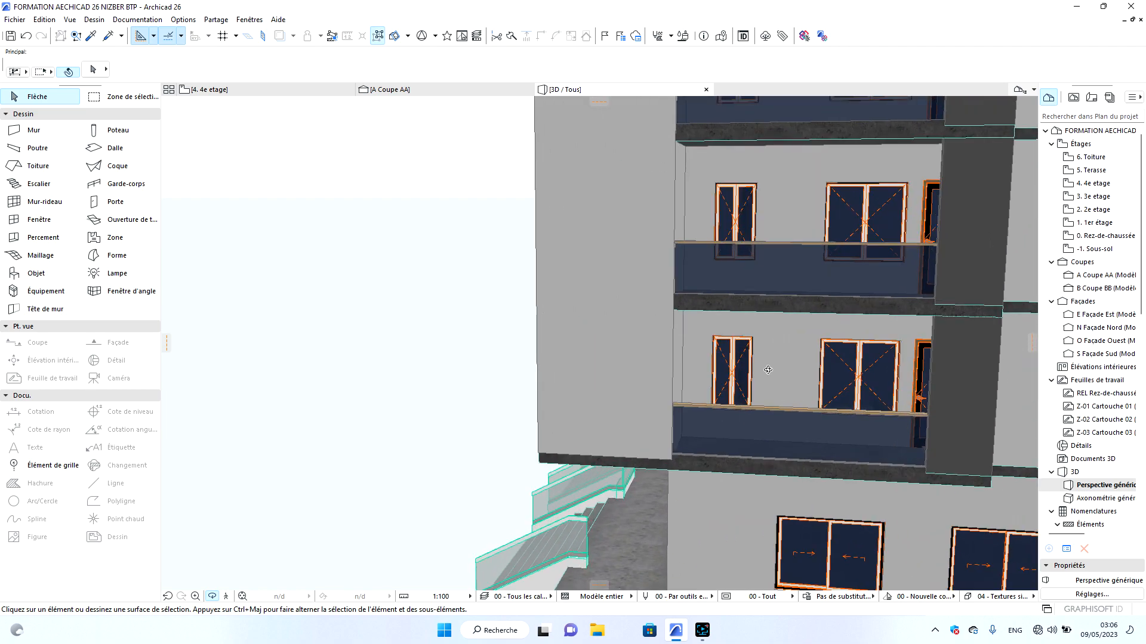
{"action": "scroll", "coordinate": [742, 413], "scroll_direction": "up", "scroll_amount": 3}
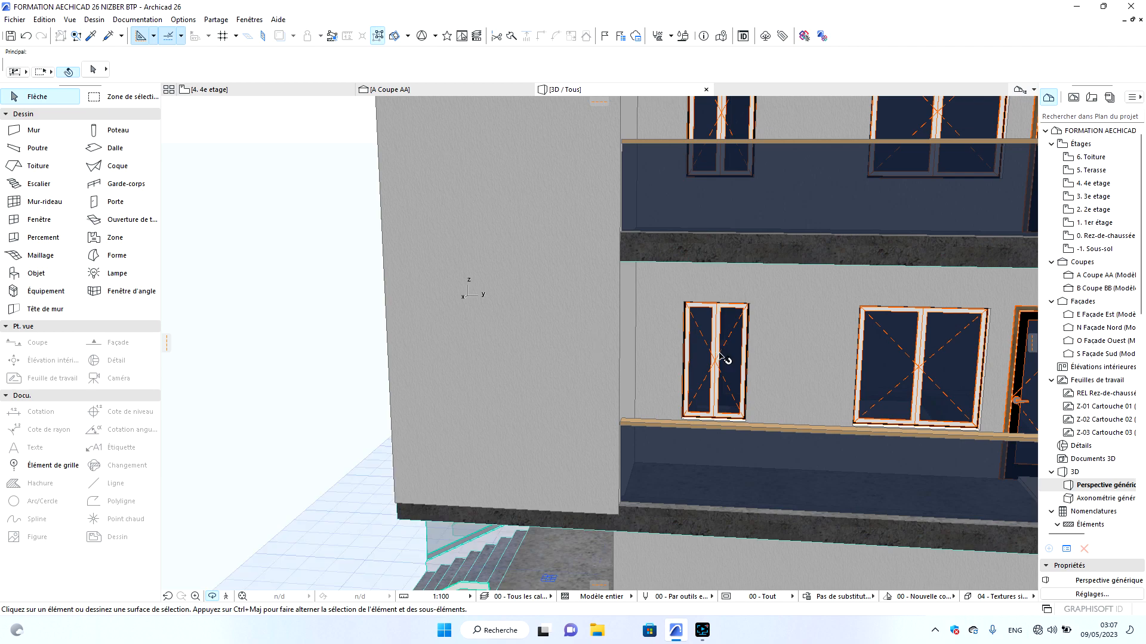
{"action": "left_click", "coordinate": [722, 356]}
{"action": "left_click", "coordinate": [747, 421]}
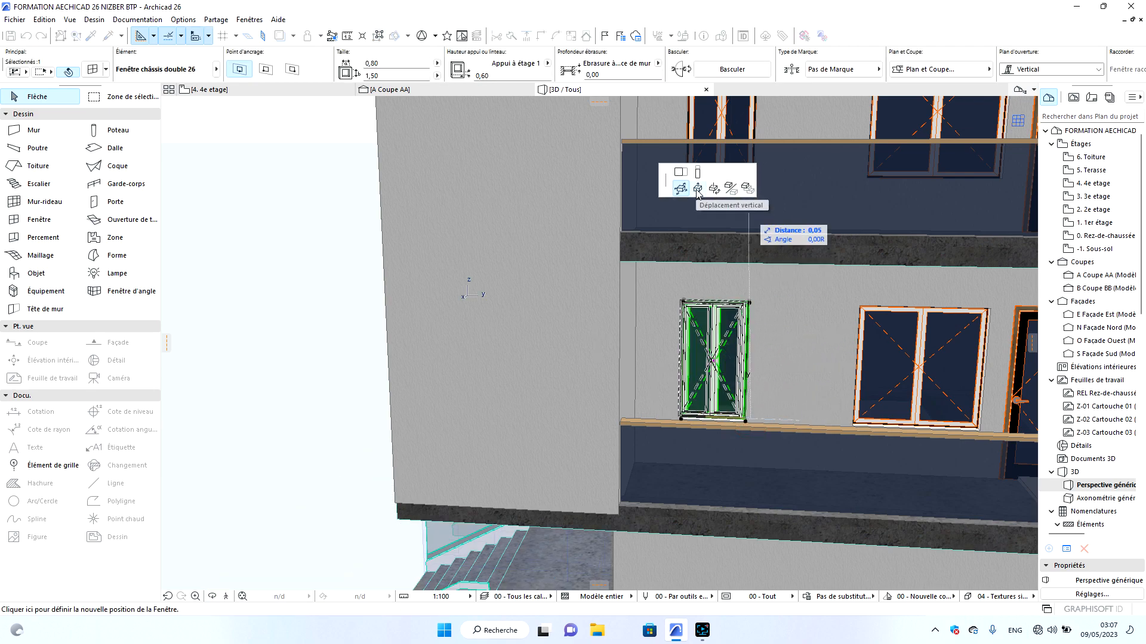
{"action": "left_click", "coordinate": [698, 190]}
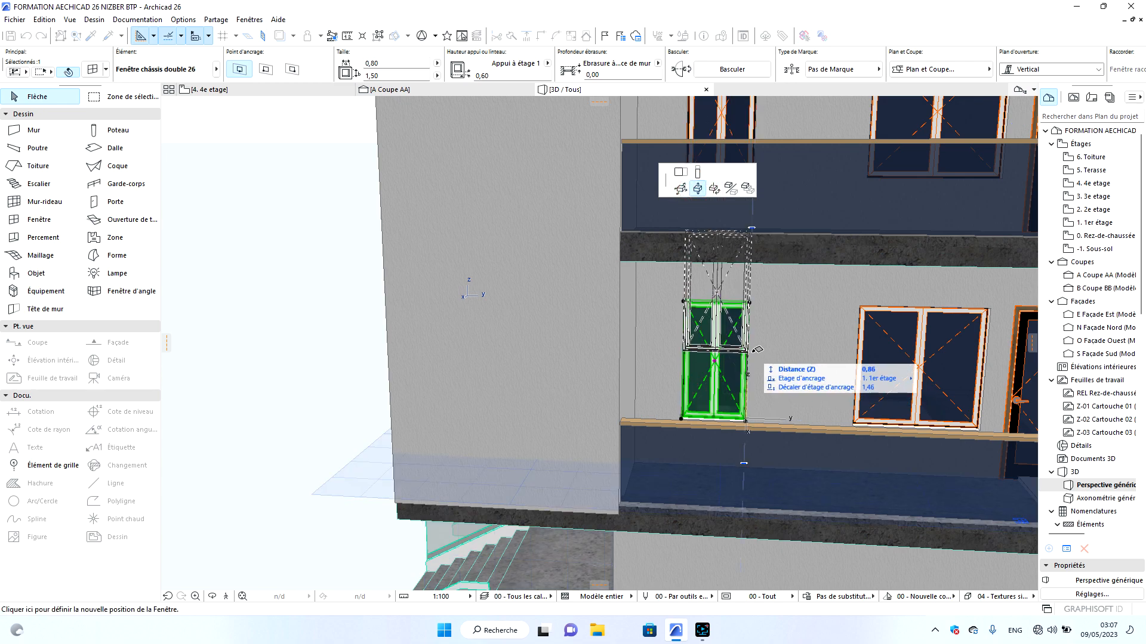
{"action": "left_click", "coordinate": [698, 174]}
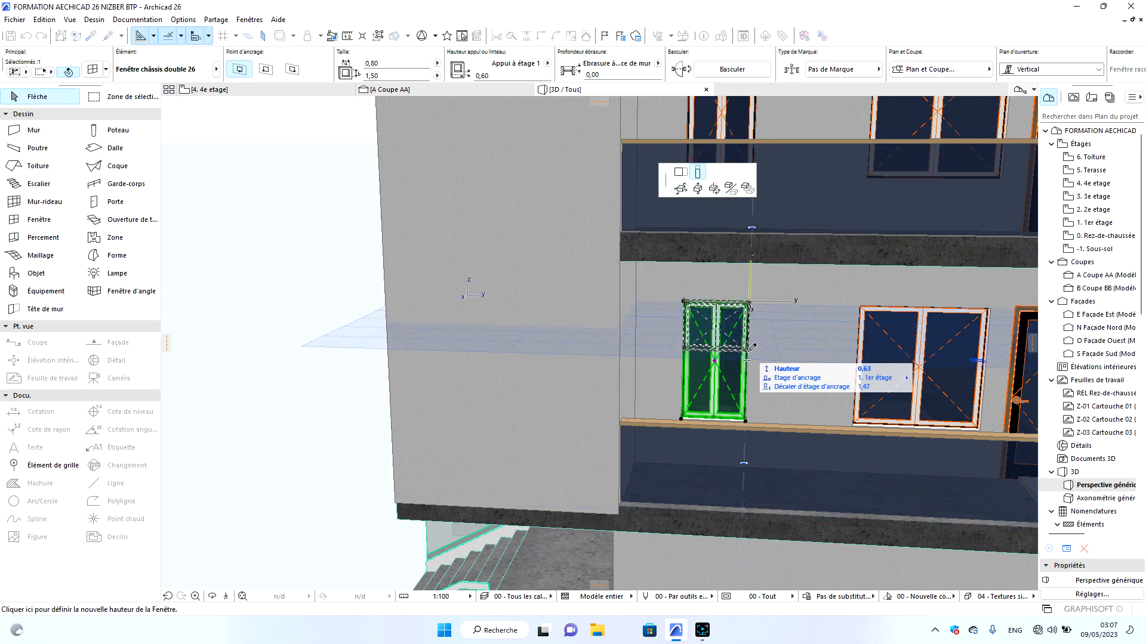
{"action": "left_click", "coordinate": [750, 350]}
{"action": "scroll", "coordinate": [734, 504], "scroll_direction": "down", "scroll_amount": 5}
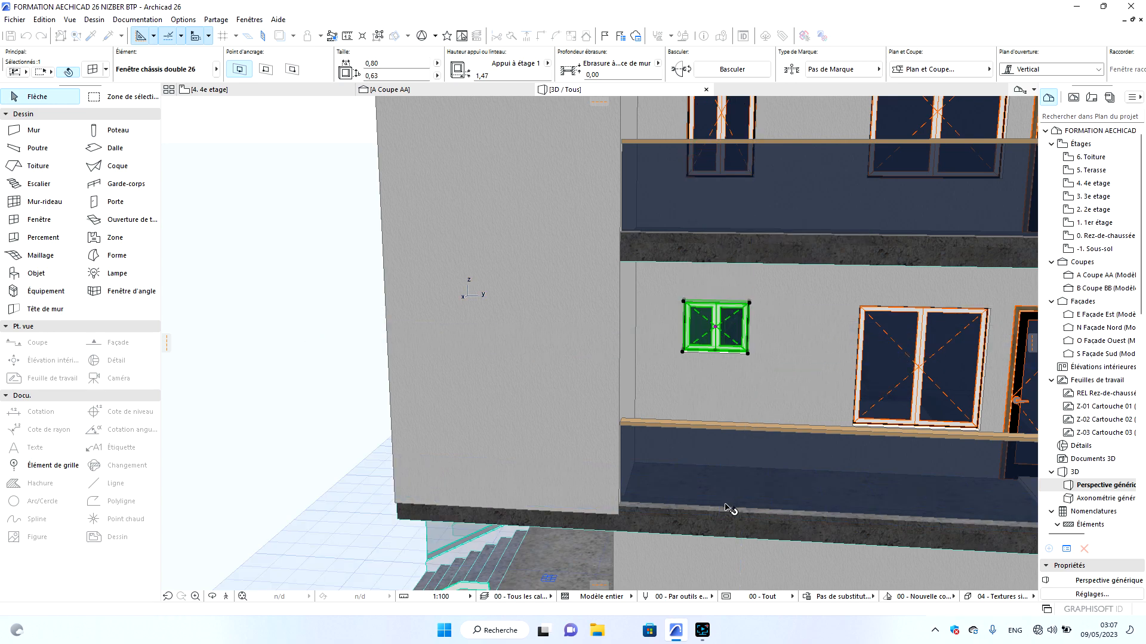
{"action": "middle_click_drag", "start_coordinate": [728, 504], "coordinate": [708, 486], "text": "shift"}
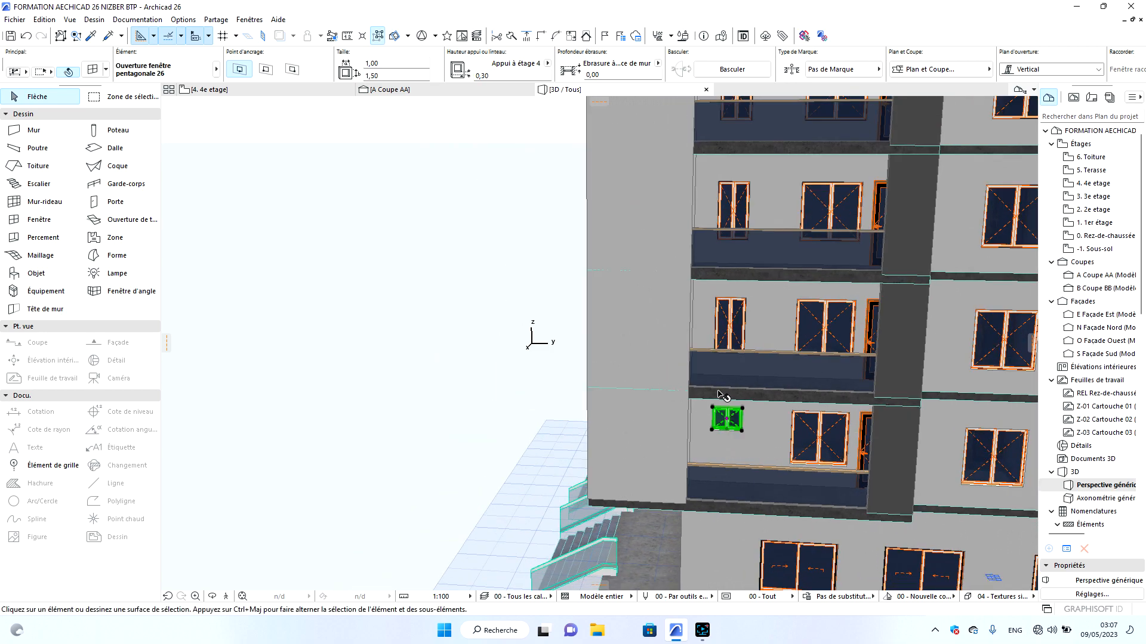
{"action": "left_click", "coordinate": [478, 221]}
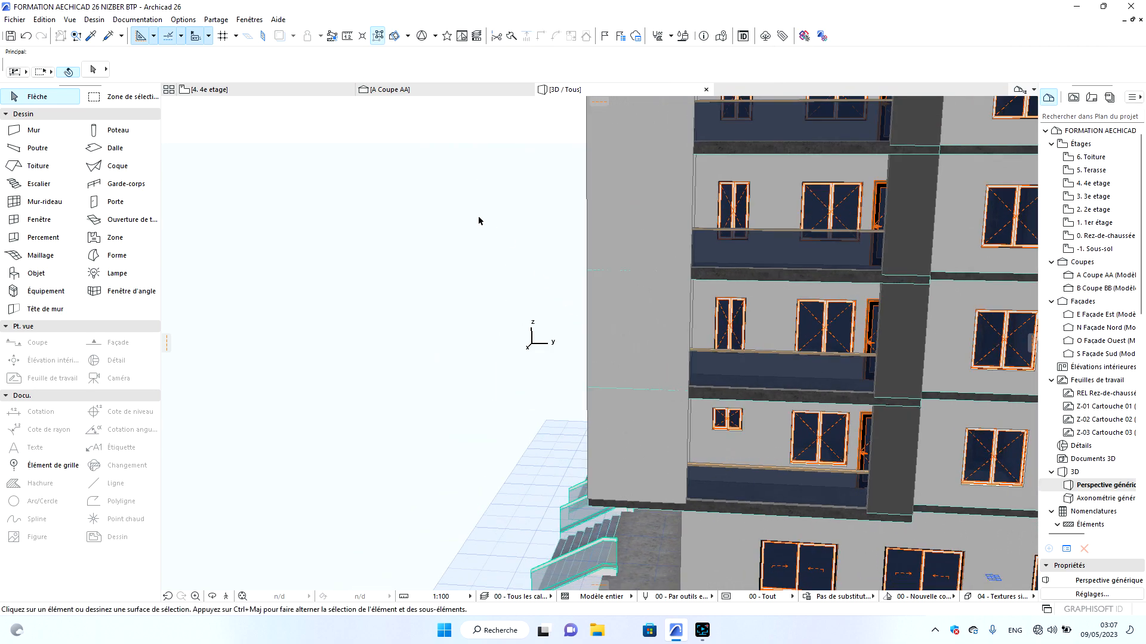
Transfer the shortened 0.80 × 0.63 bathroom window's settings from the 1er étage east balcony to the windows above it on the 2e and 3e etage.
{"action": "left_click", "coordinate": [91, 37]}
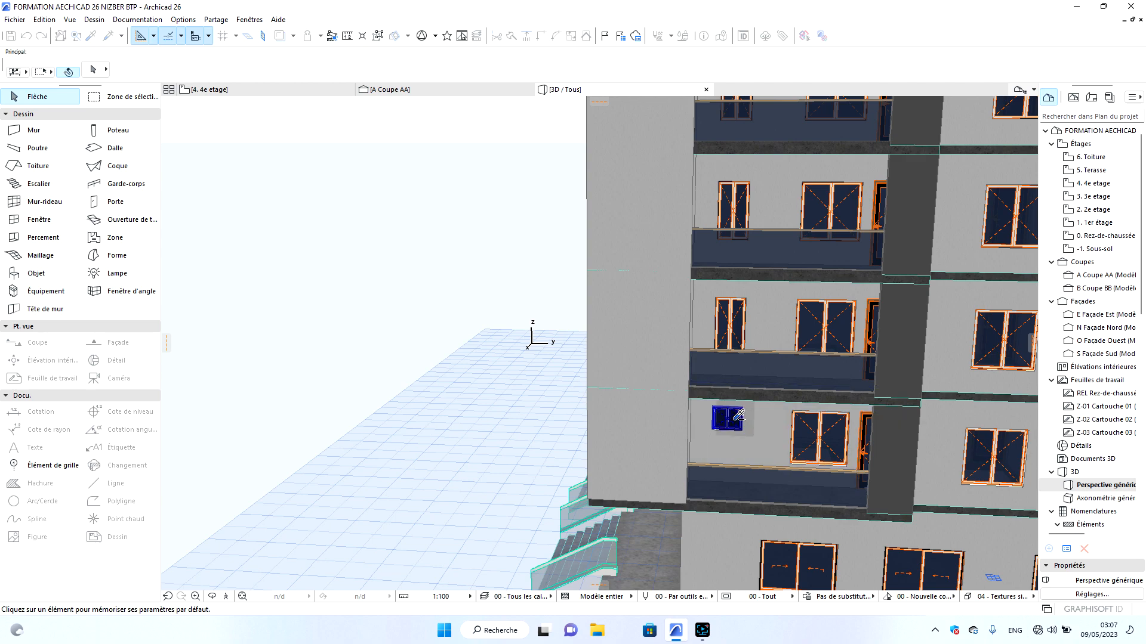
{"action": "left_click", "coordinate": [738, 416]}
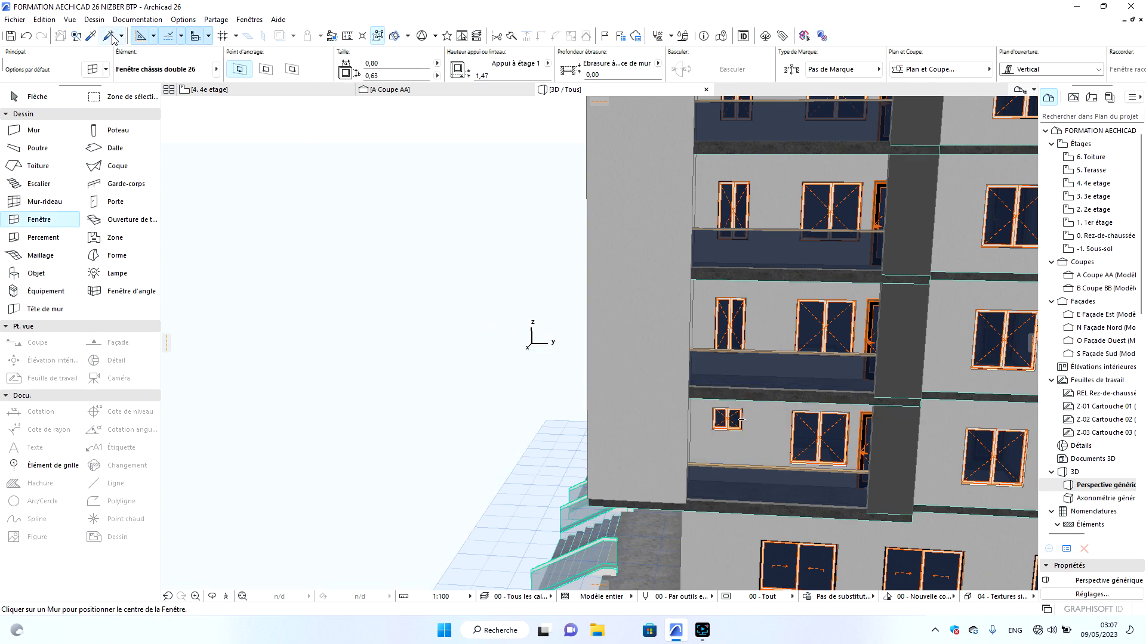
{"action": "left_click", "coordinate": [730, 343]}
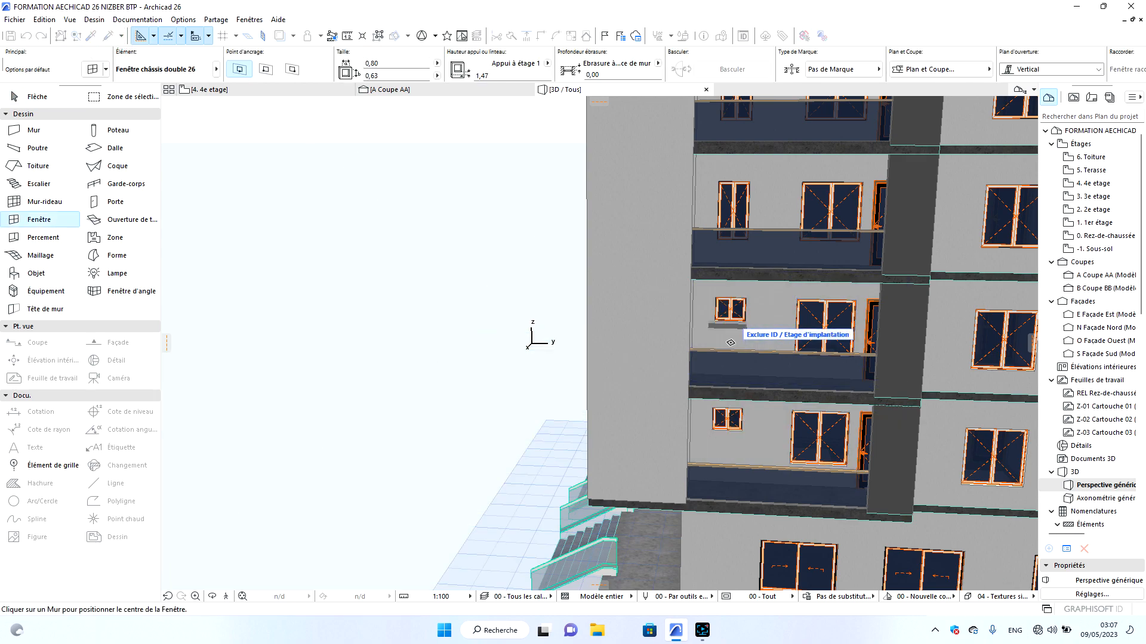
{"action": "left_click", "coordinate": [92, 37]}
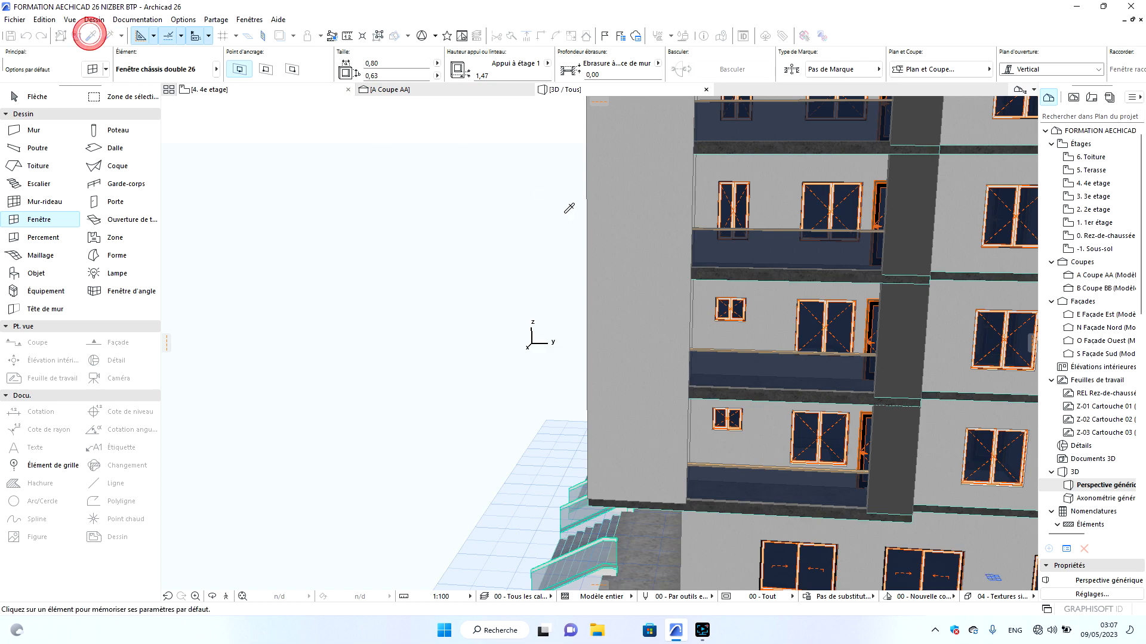
{"action": "left_click", "coordinate": [738, 308]}
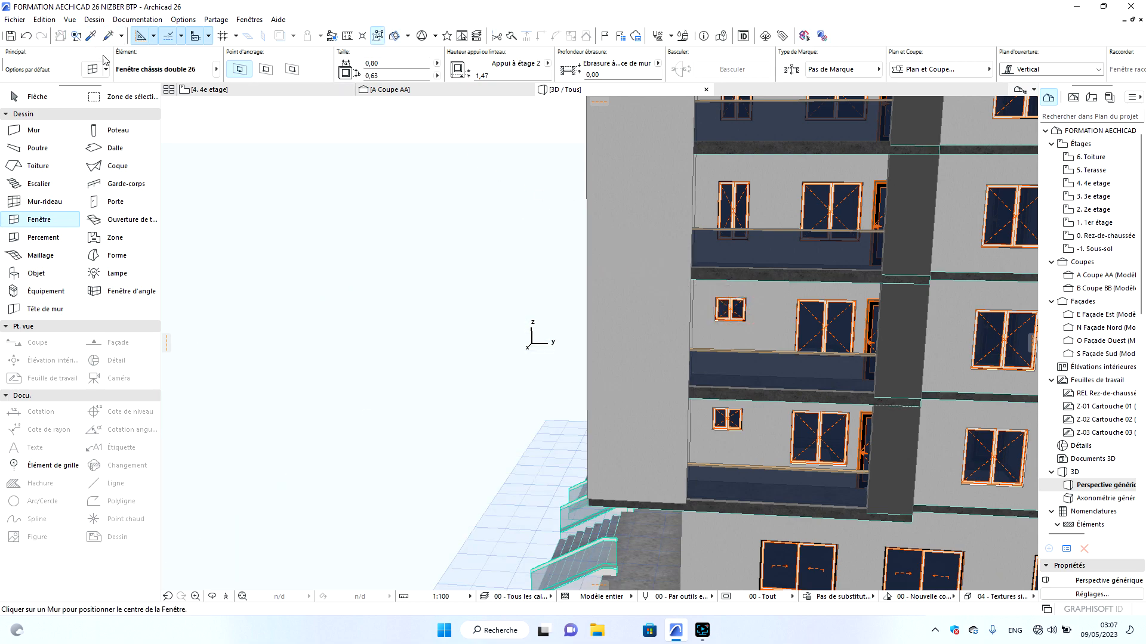
{"action": "left_click", "coordinate": [107, 36]}
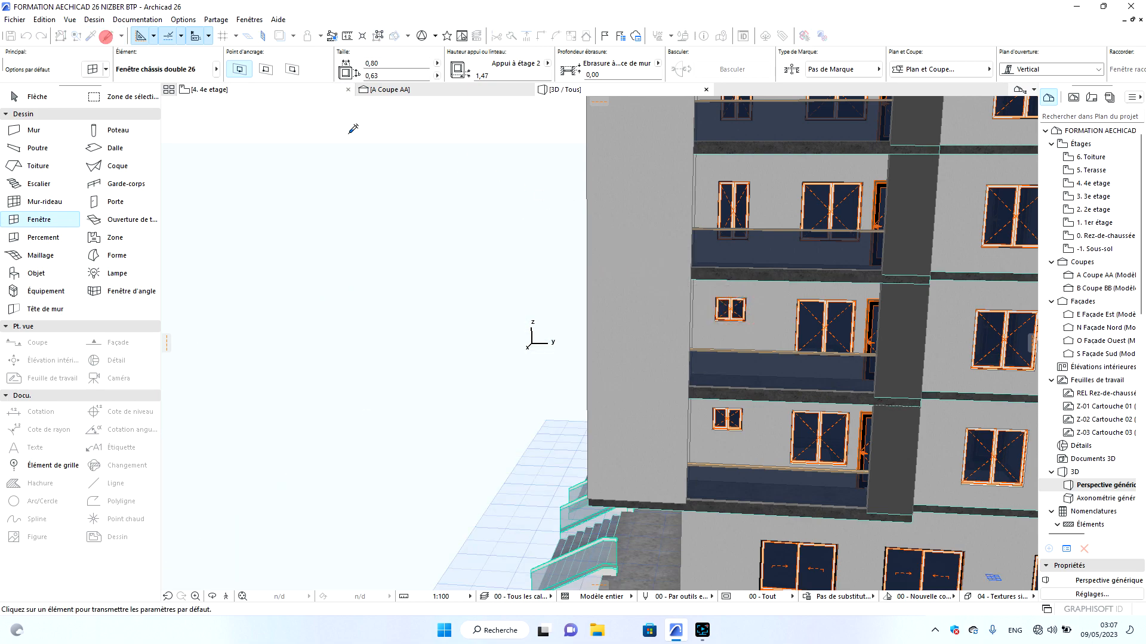
{"action": "left_click", "coordinate": [742, 203]}
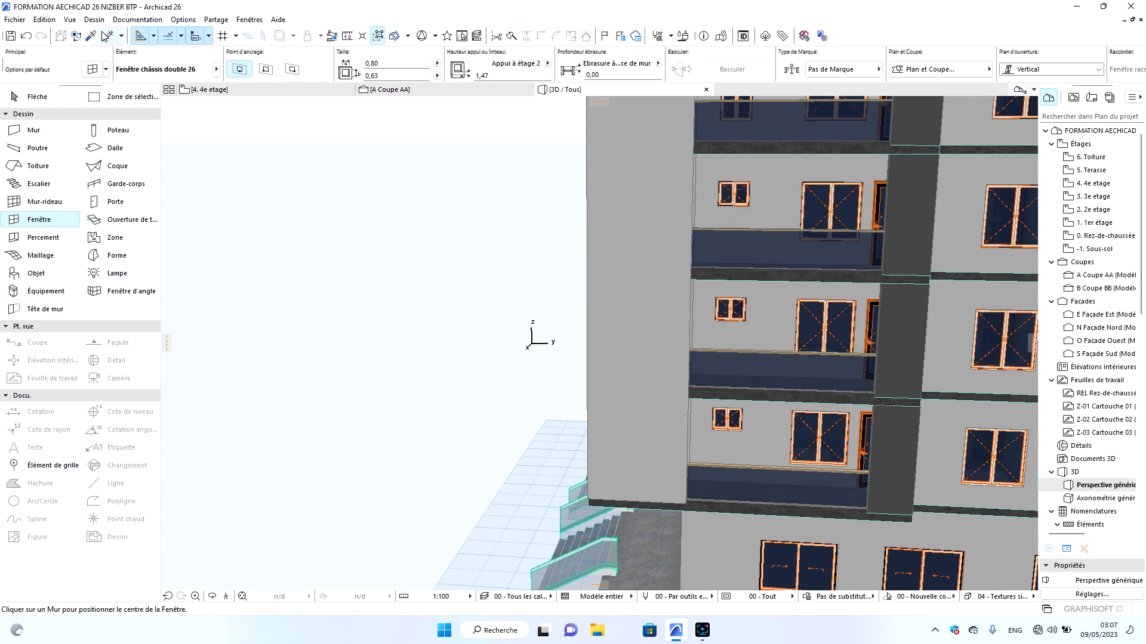
Try to transfer the 3e etage balcony bathroom window's settings to the matching tall window on the 4e etage.
{"action": "left_click", "coordinate": [92, 37]}
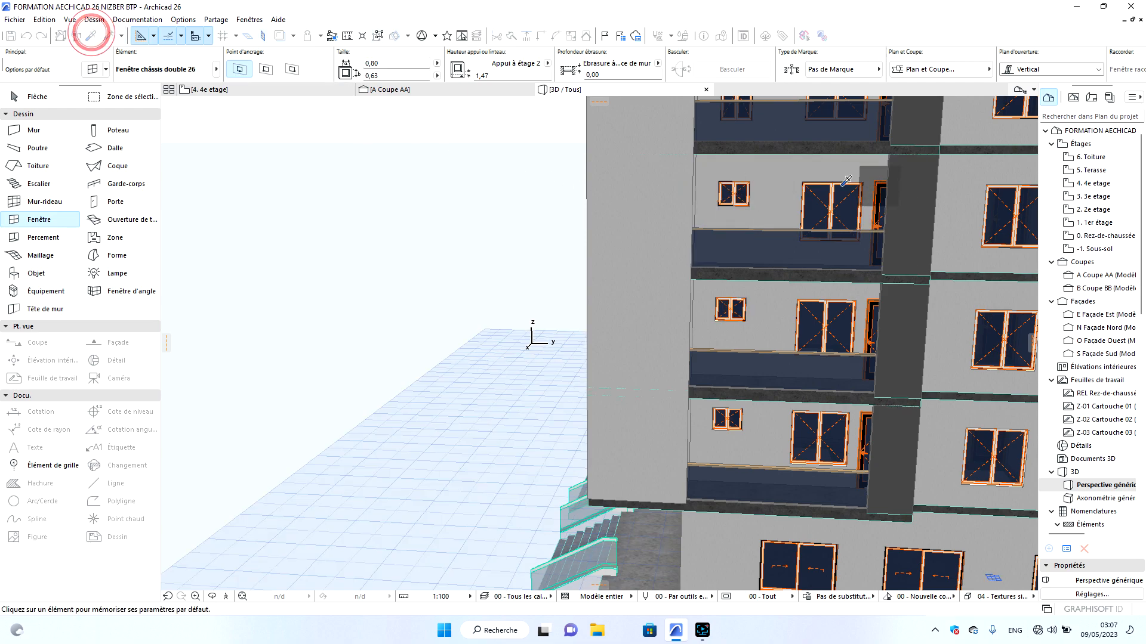
{"action": "left_click", "coordinate": [734, 190]}
{"action": "left_click", "coordinate": [106, 38]}
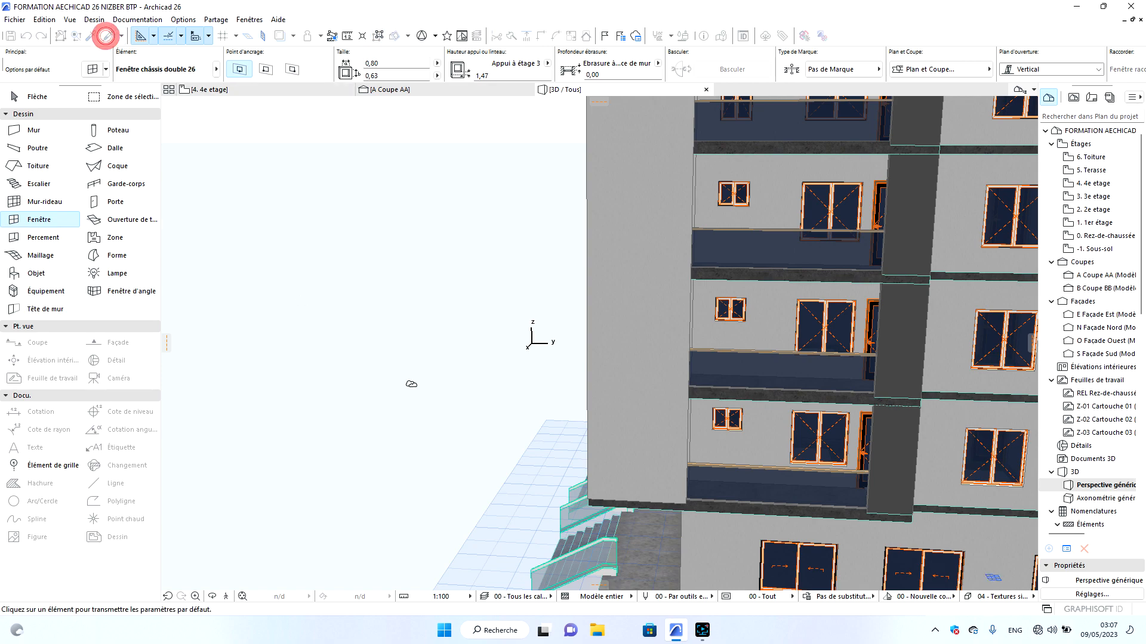
{"action": "scroll", "coordinate": [627, 469], "scroll_direction": "down", "scroll_amount": 2}
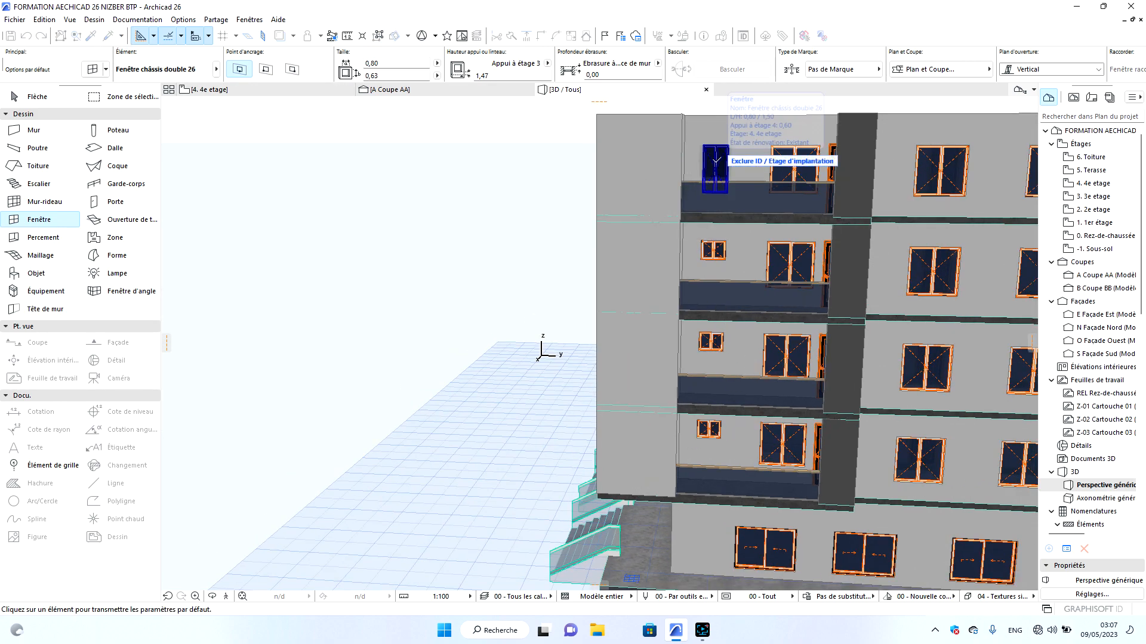
{"action": "left_click", "coordinate": [716, 161]}
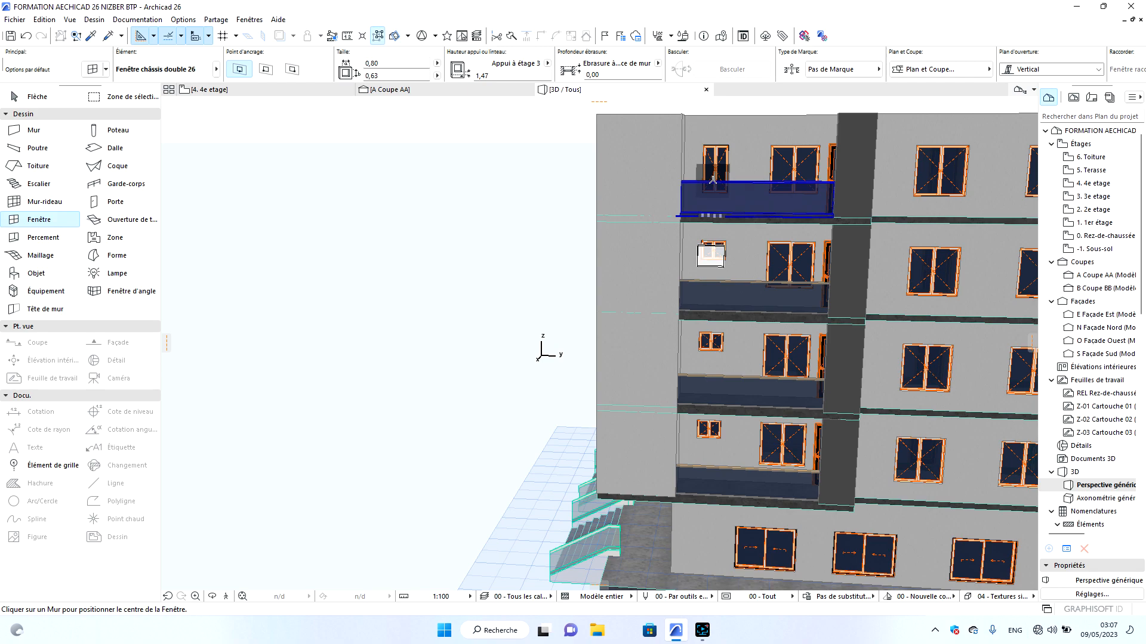
{"action": "key", "text": "Escape"}
Pick up the settings of the small 3e etage east balcony window and apply them to the tall window above it on the 4e etage.
{"action": "left_click", "coordinate": [92, 37]}
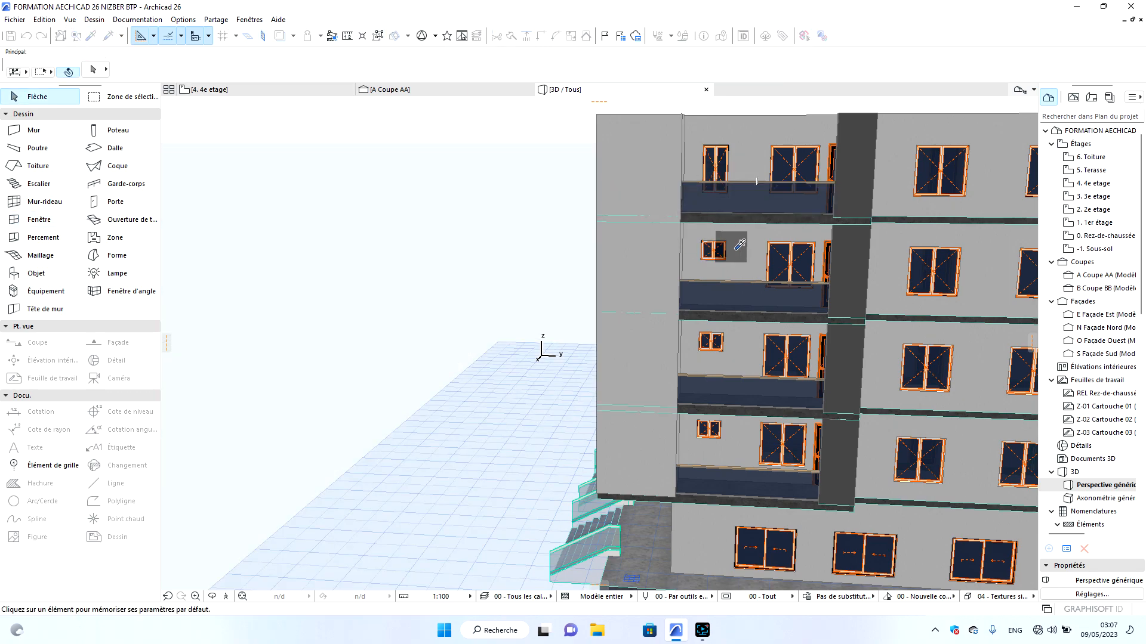
{"action": "left_click", "coordinate": [715, 248]}
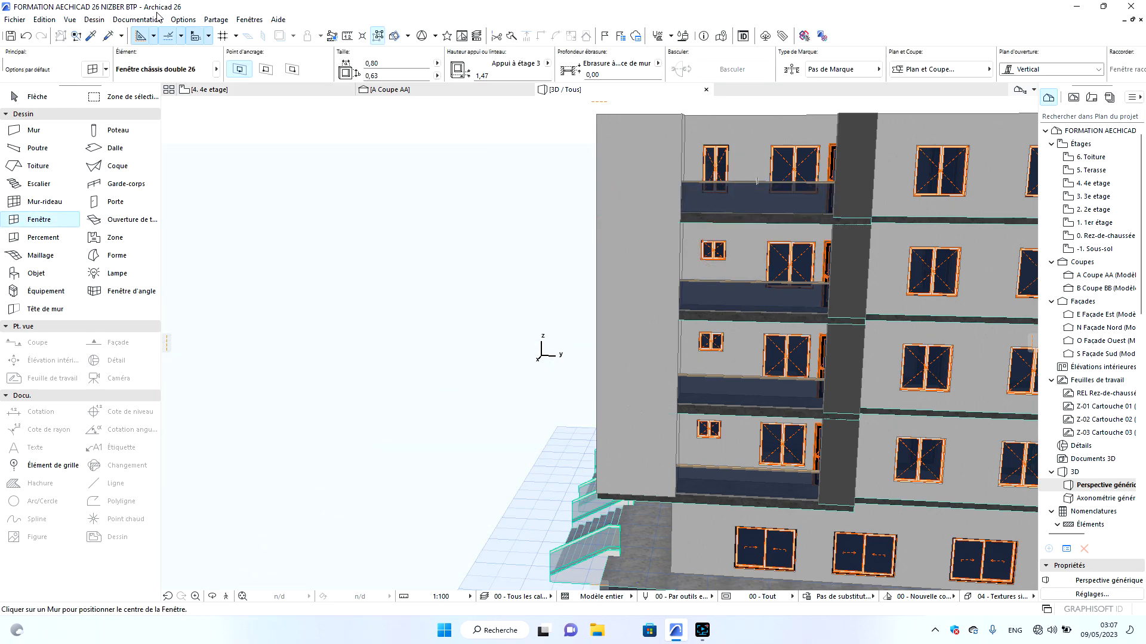
{"action": "left_click", "coordinate": [107, 37]}
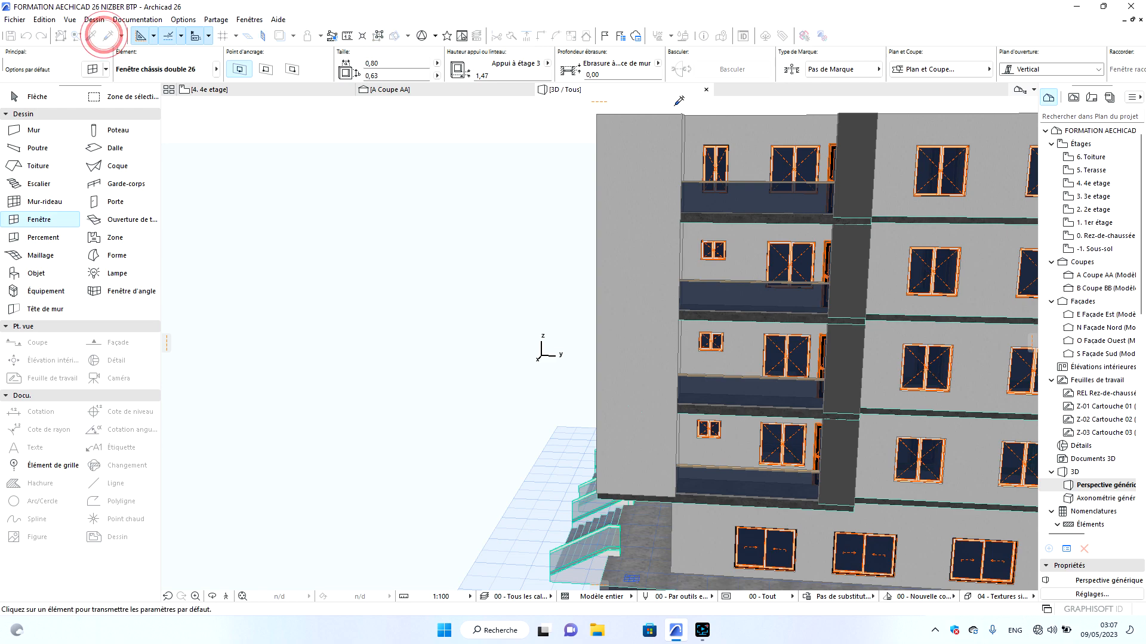
{"action": "left_click", "coordinate": [722, 154]}
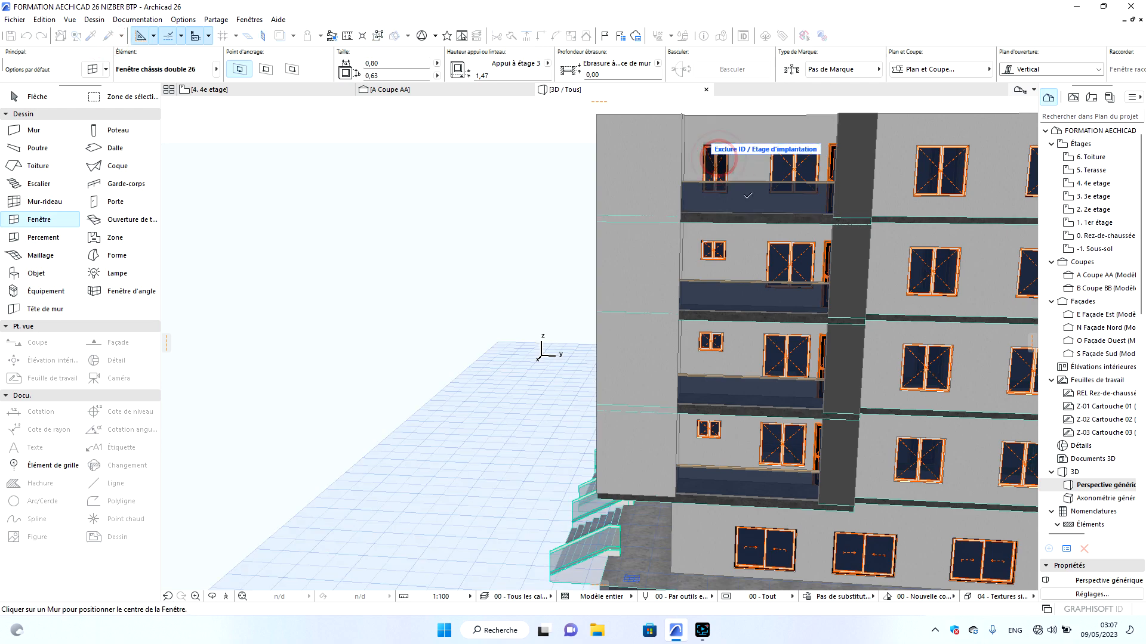
Apply the small 1er étage east balcony window's settings to the narrow tall window on the adjoining façade of the same floor.
{"action": "left_click", "coordinate": [213, 595]}
{"action": "scroll", "coordinate": [294, 338], "scroll_direction": "down", "scroll_amount": 5}
{"action": "left_click_drag", "start_coordinate": [652, 399], "coordinate": [447, 394]}
{"action": "mouse_move", "coordinate": [674, 413]}
{"action": "left_mouse_down"}
{"action": "mouse_move", "coordinate": [699, 396]}
{"action": "mouse_move", "coordinate": [492, 389]}
{"action": "left_mouse_up"}
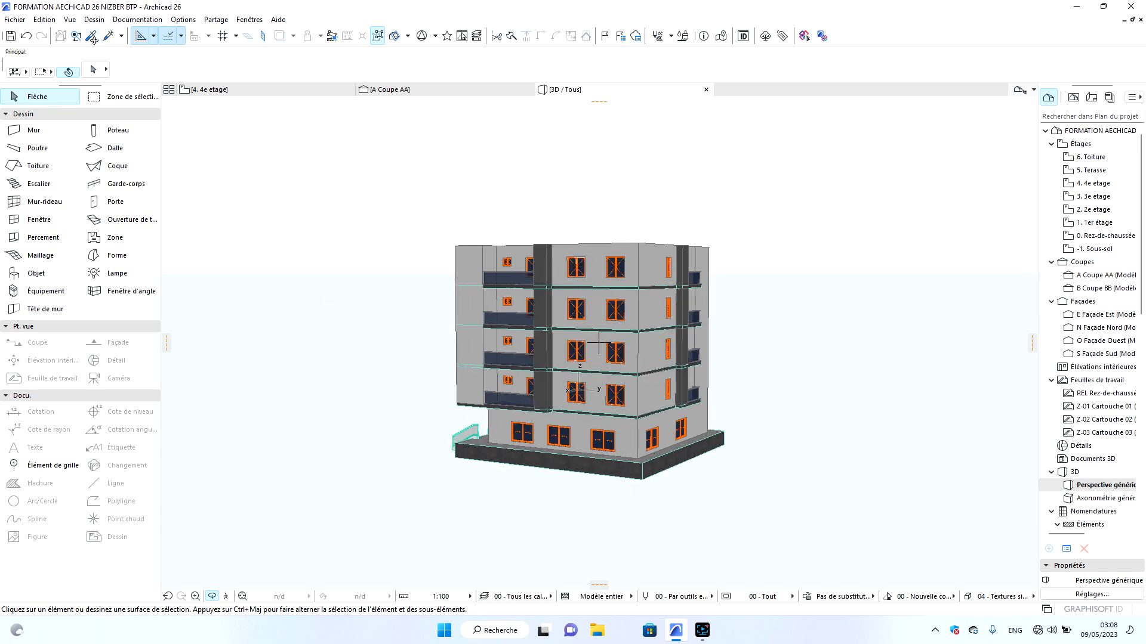
{"action": "left_click", "coordinate": [94, 39]}
{"action": "left_click", "coordinate": [93, 39]}
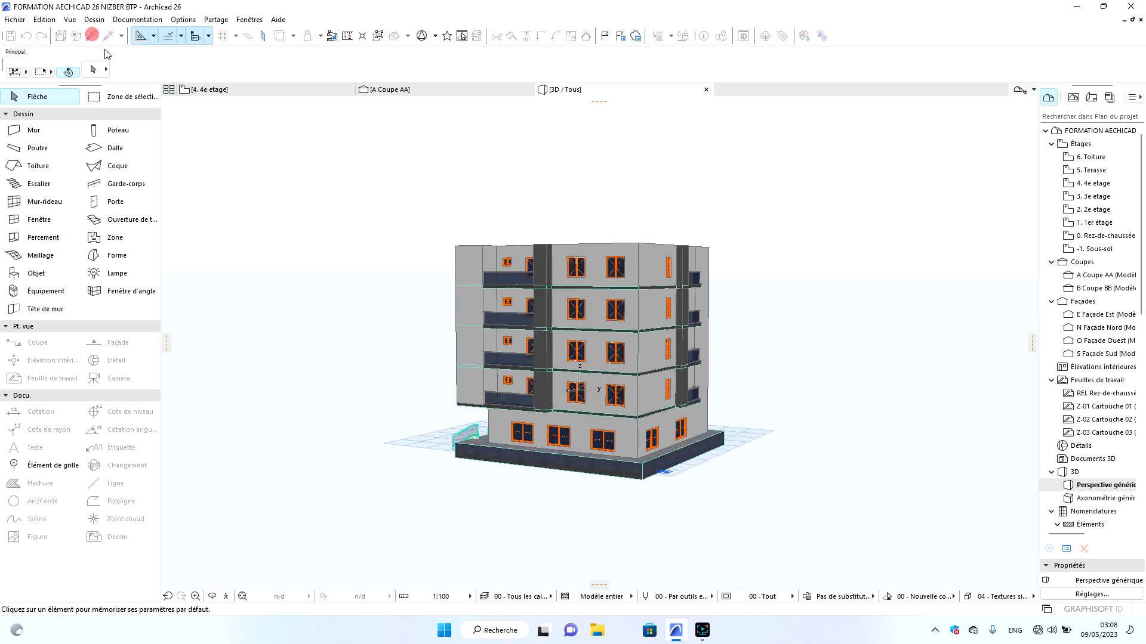
{"action": "left_click", "coordinate": [511, 380]}
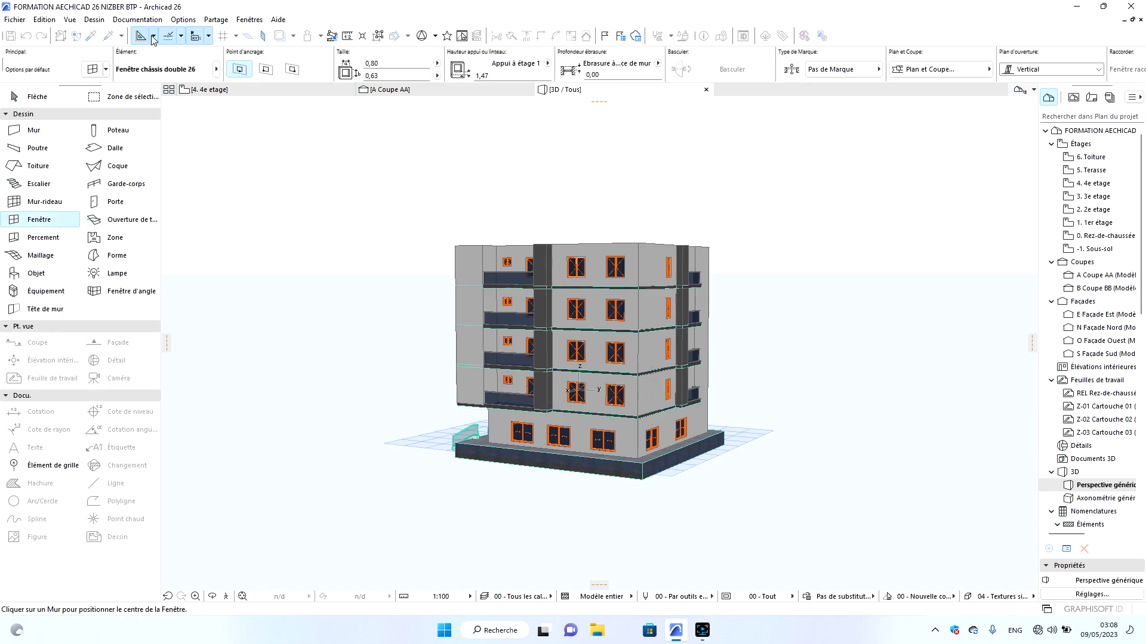
{"action": "left_click", "coordinate": [108, 37]}
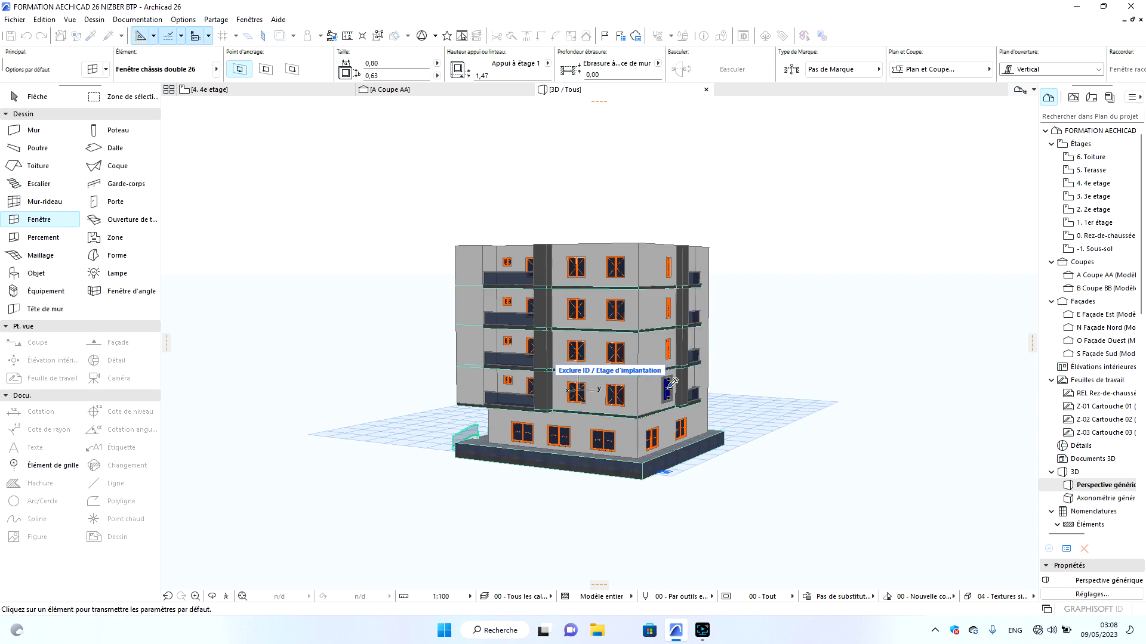
{"action": "left_click", "coordinate": [669, 386]}
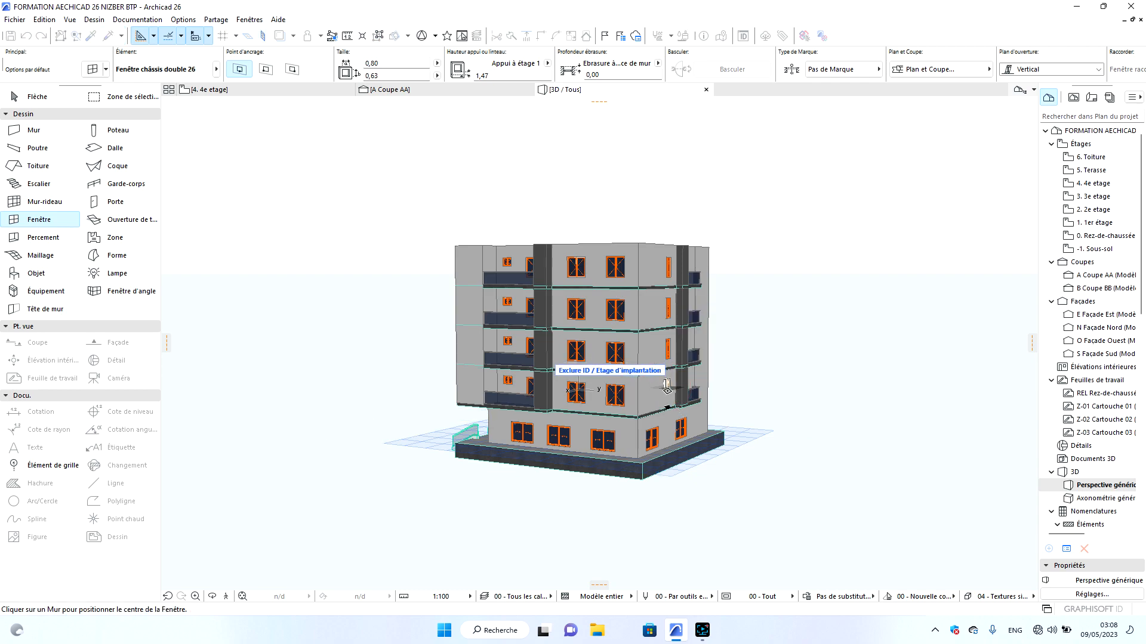
{"action": "scroll", "coordinate": [672, 391], "scroll_direction": "up", "scroll_amount": 4}
{"action": "left_click", "coordinate": [48, 95]}
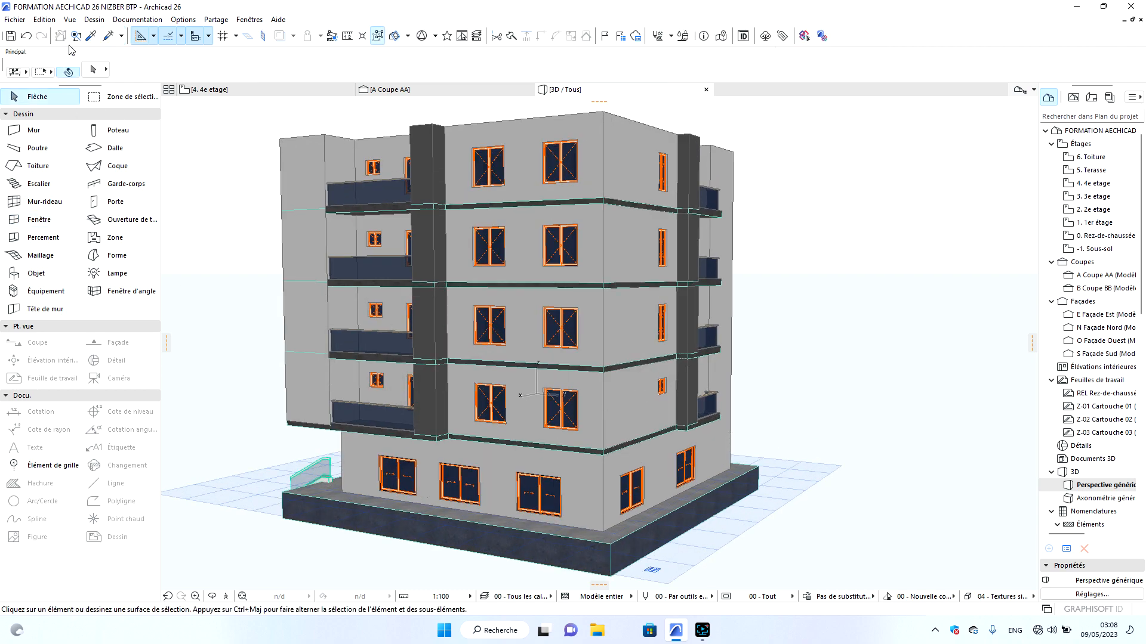
Apply the small east balcony windows' 0.80 × 0.63 settings to the narrow tall windows of the adjoining façade on the 2e and 3e etage.
{"action": "left_click", "coordinate": [92, 37]}
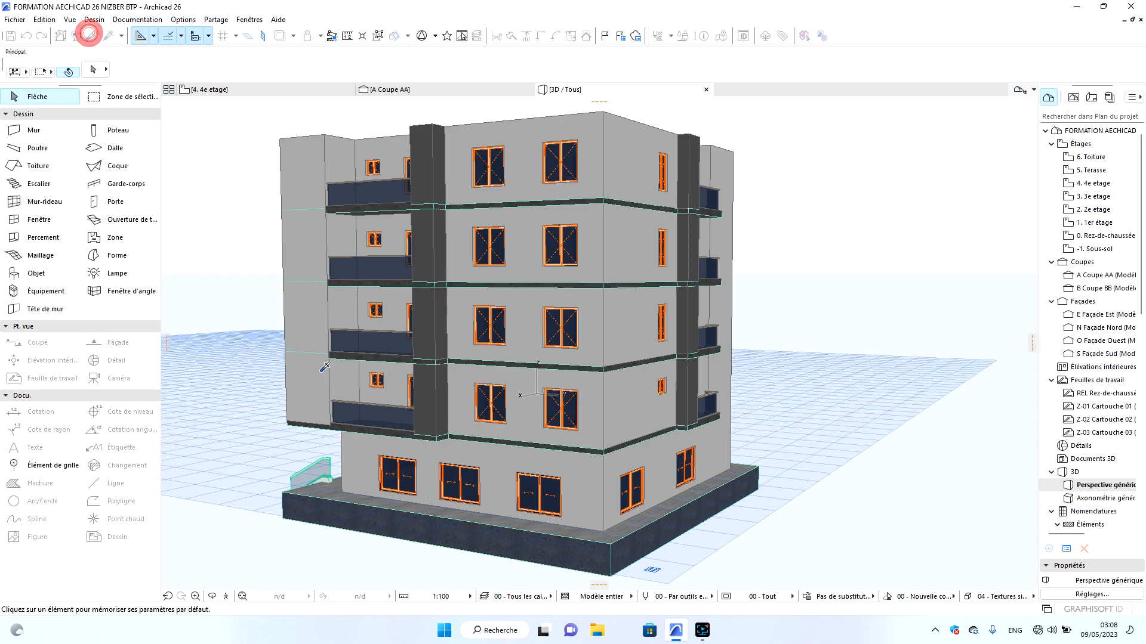
{"action": "left_click", "coordinate": [382, 377]}
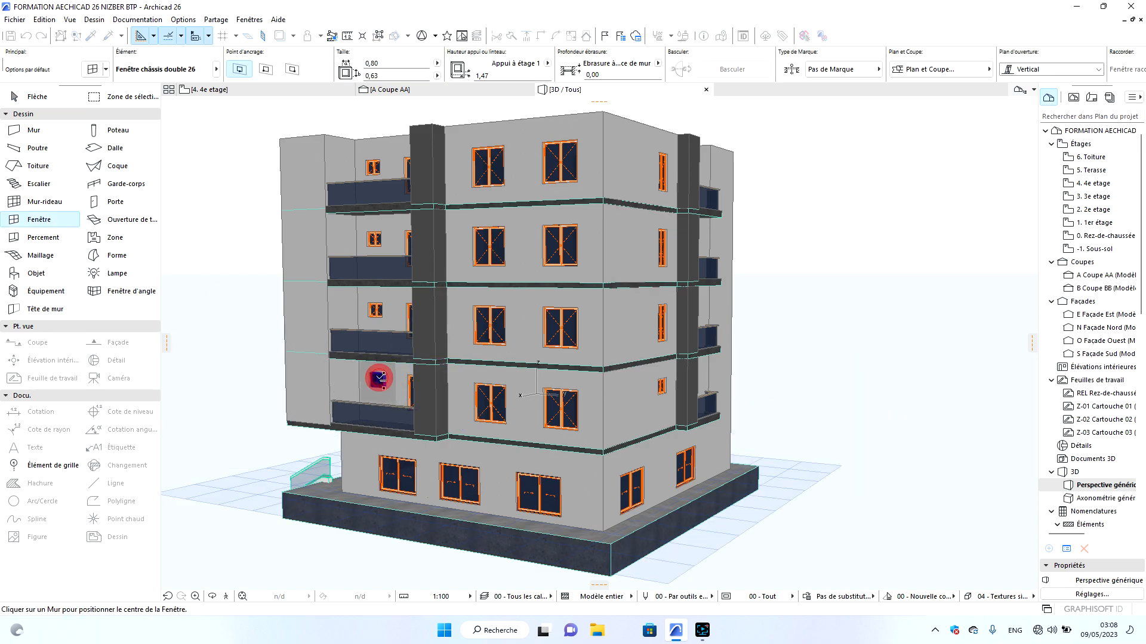
{"action": "left_click", "coordinate": [109, 37]}
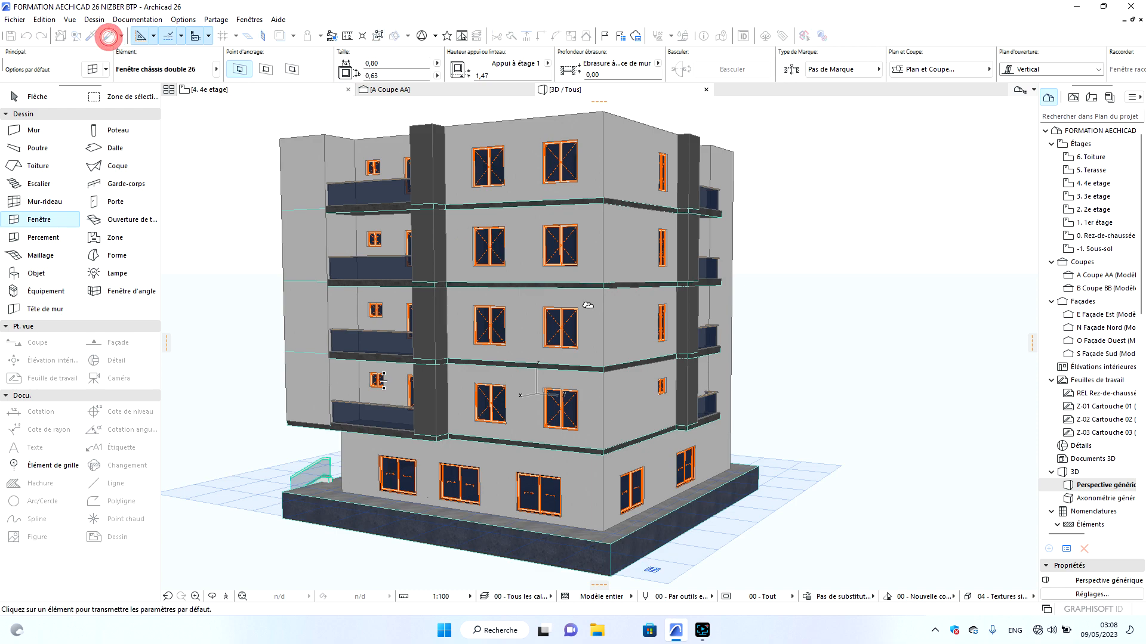
{"action": "left_click", "coordinate": [664, 316]}
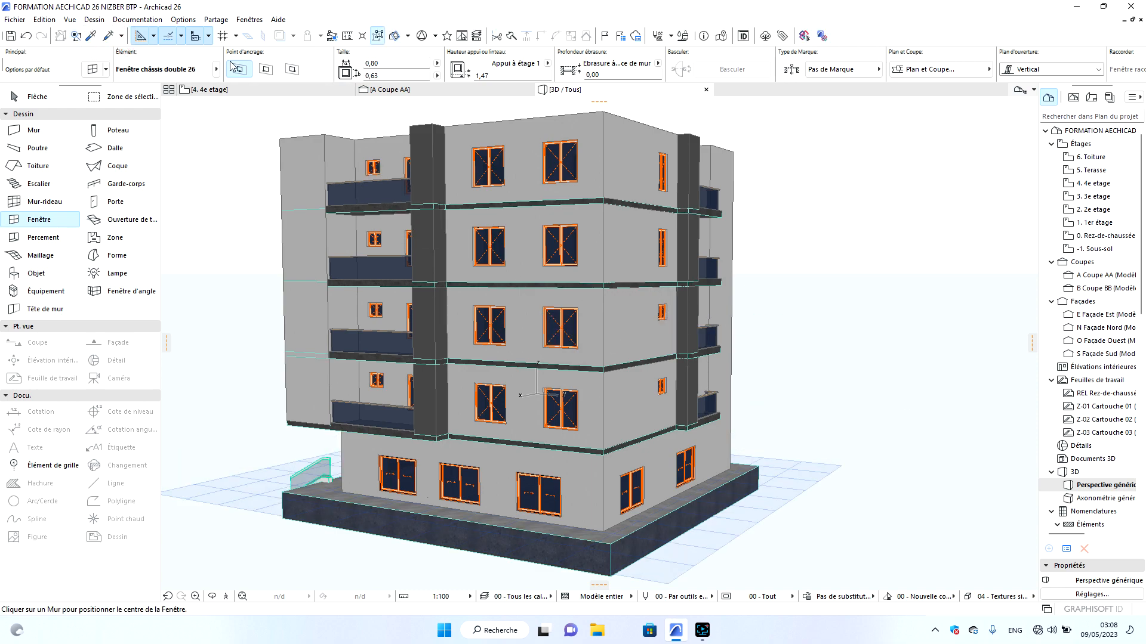
{"action": "left_click", "coordinate": [92, 37]}
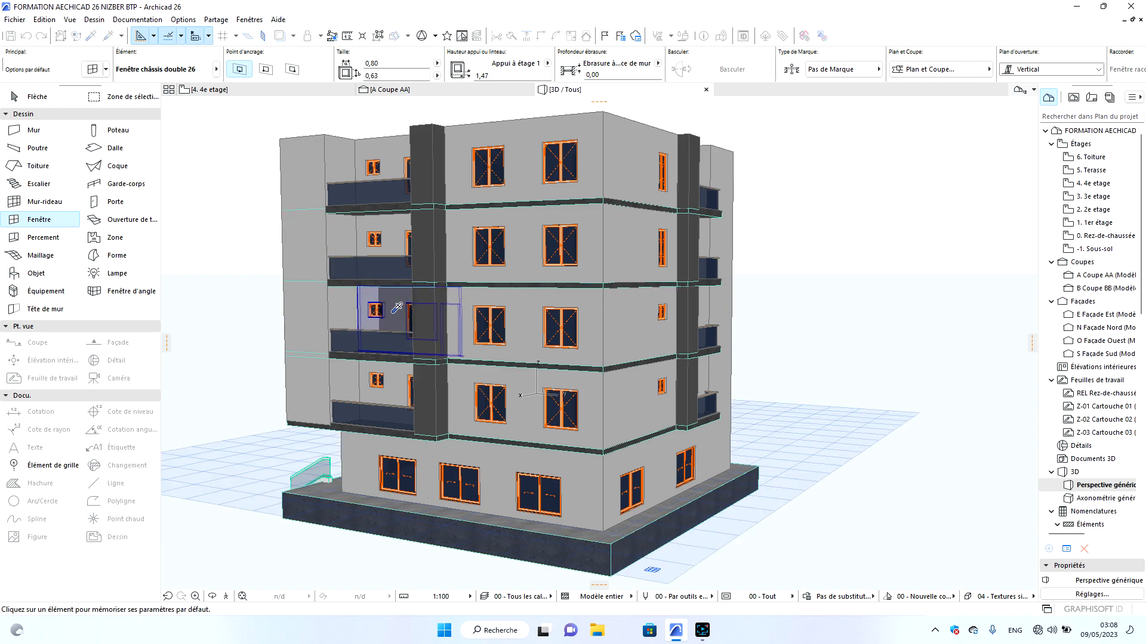
{"action": "left_click", "coordinate": [375, 307]}
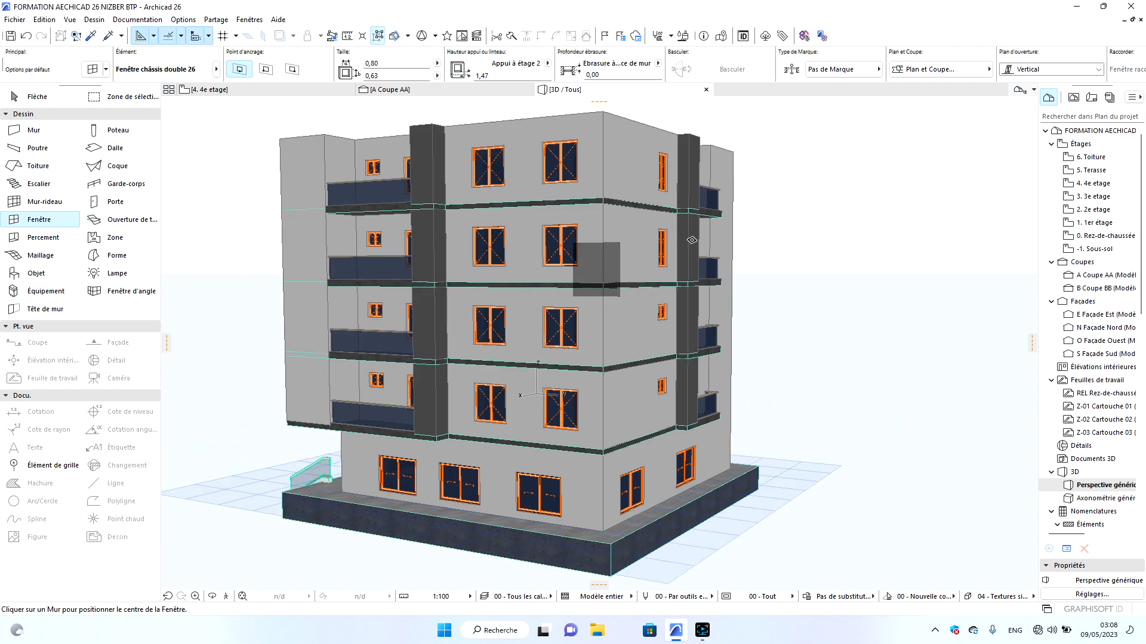
{"action": "left_click", "coordinate": [108, 37]}
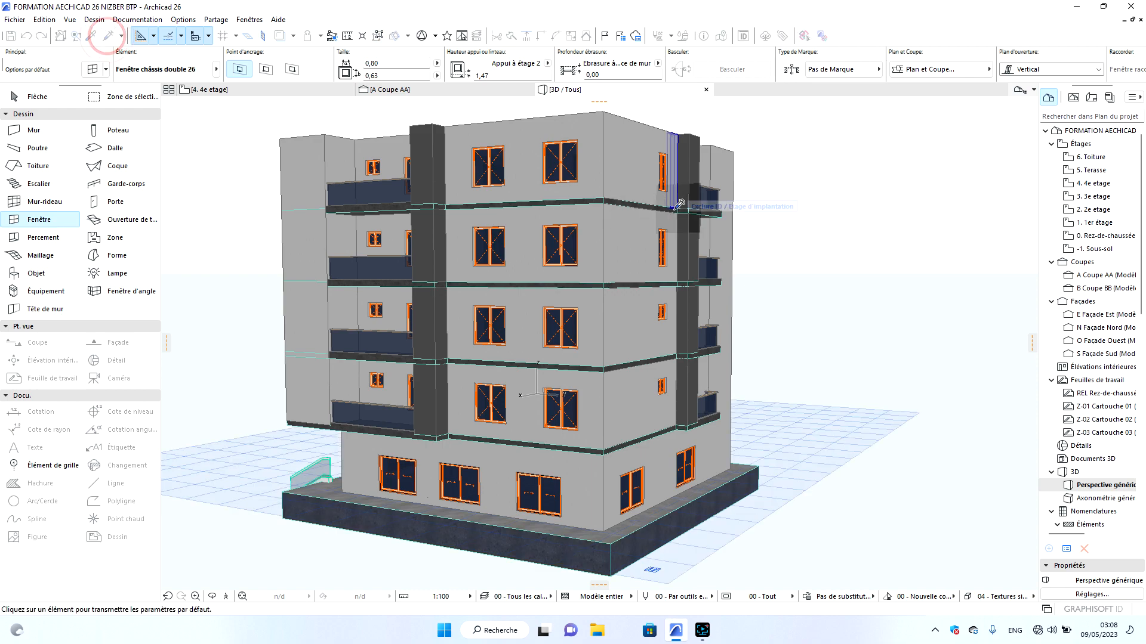
{"action": "left_click", "coordinate": [665, 243]}
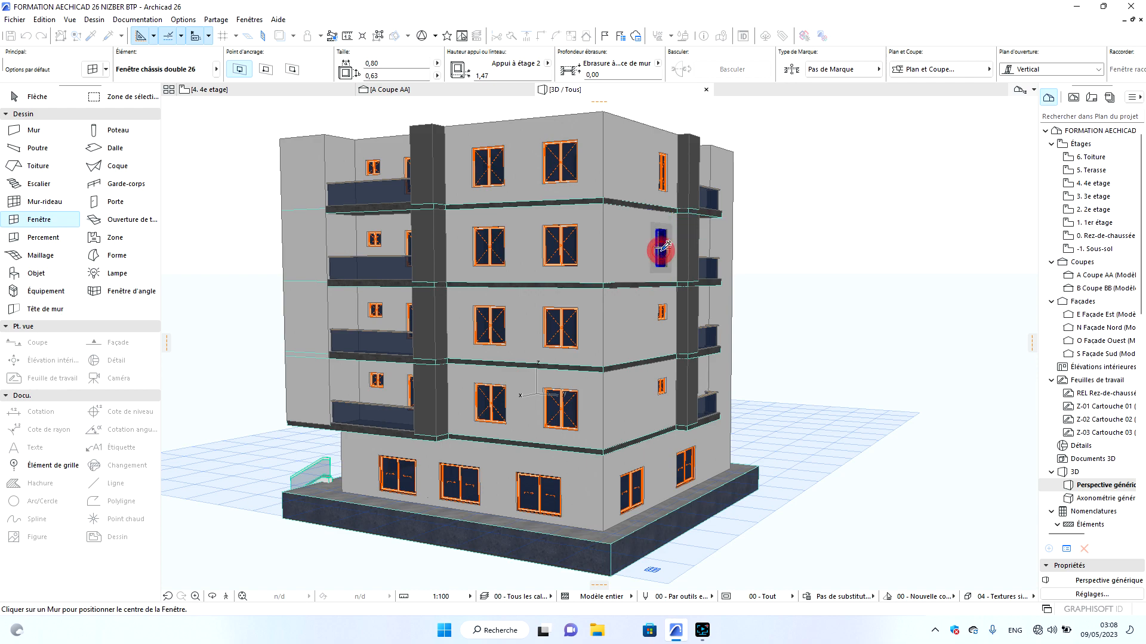
Transfer the 3e etage balcony bathroom window's settings to the remaining tall narrow window on the adjoining façade of the 4e etage.
{"action": "left_click", "coordinate": [91, 35]}
{"action": "left_click", "coordinate": [375, 236]}
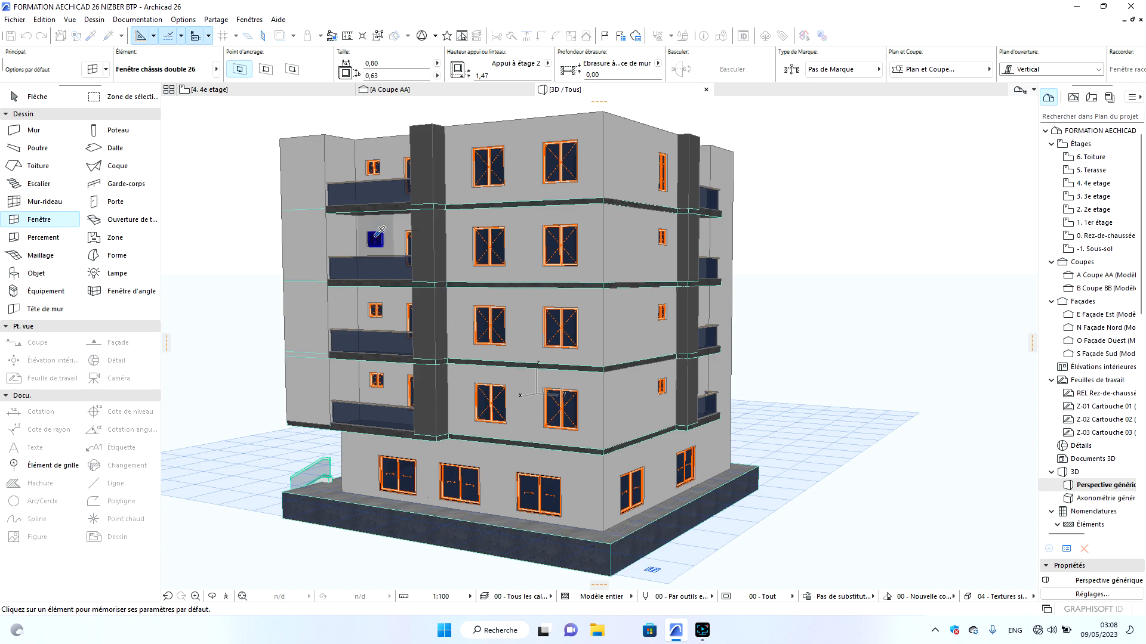
{"action": "left_click", "coordinate": [107, 36]}
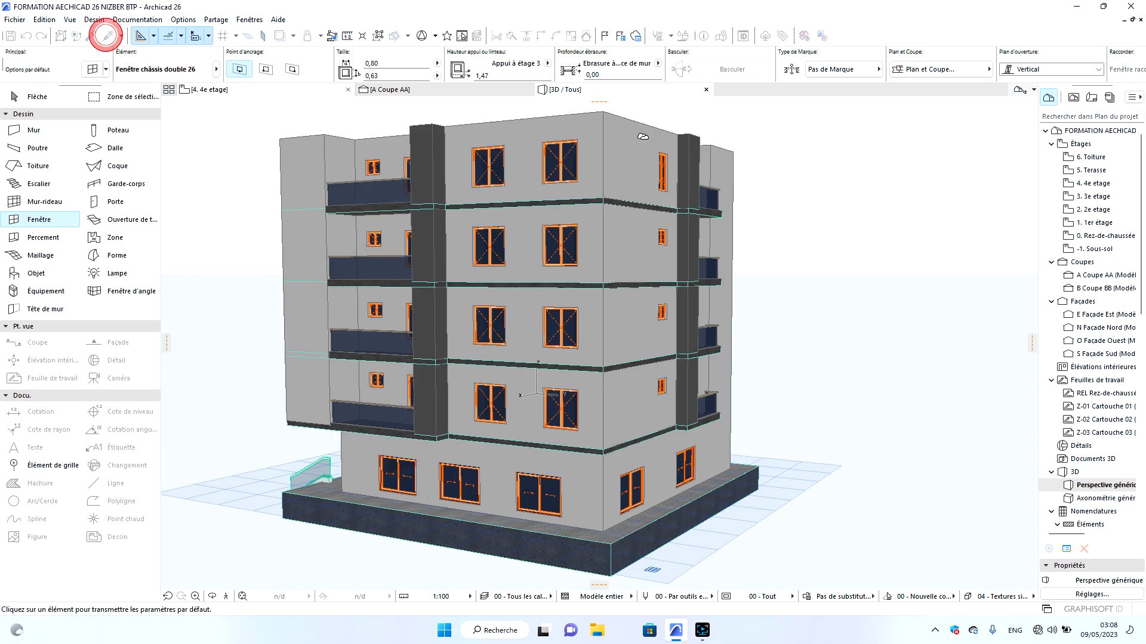
{"action": "left_click", "coordinate": [669, 155]}
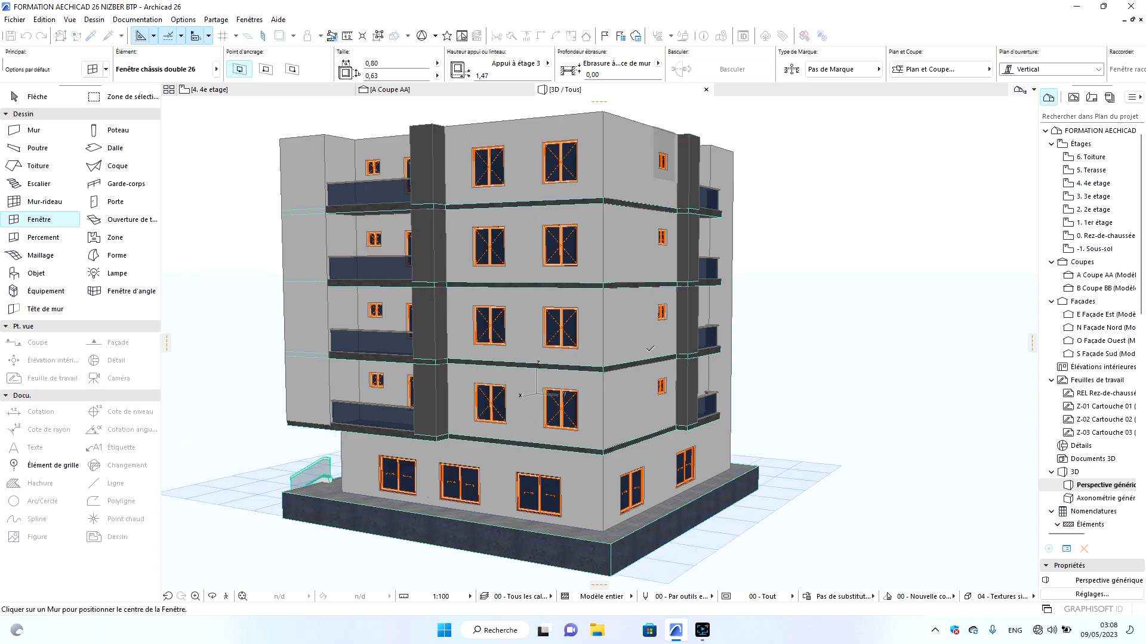
Orbit around the building to check the shortened side façade windows and examine the open balcony slabs beside the entrance stairs.
{"action": "left_click", "coordinate": [212, 597]}
{"action": "left_click_drag", "start_coordinate": [440, 401], "coordinate": [492, 457]}
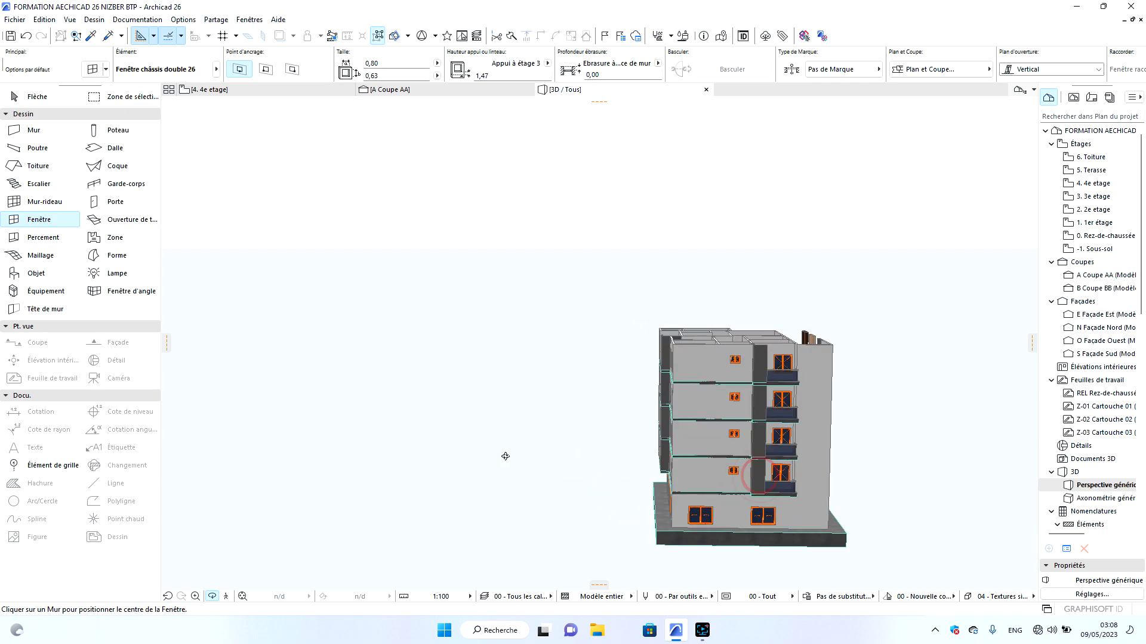
{"action": "scroll", "coordinate": [552, 381], "scroll_direction": "down", "scroll_amount": 2}
{"action": "scroll", "coordinate": [731, 466], "scroll_direction": "up", "scroll_amount": 6}
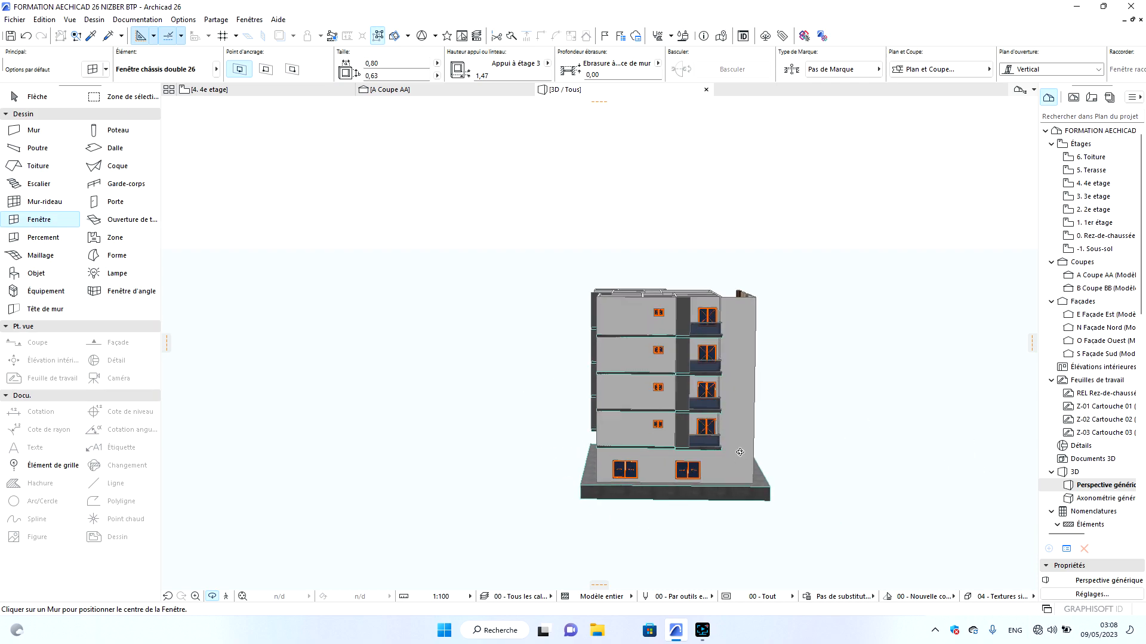
{"action": "left_click_drag", "start_coordinate": [792, 430], "coordinate": [661, 448]}
{"action": "left_click_drag", "start_coordinate": [905, 464], "coordinate": [745, 477]}
{"action": "scroll", "coordinate": [745, 454], "scroll_direction": "down", "scroll_amount": 6}
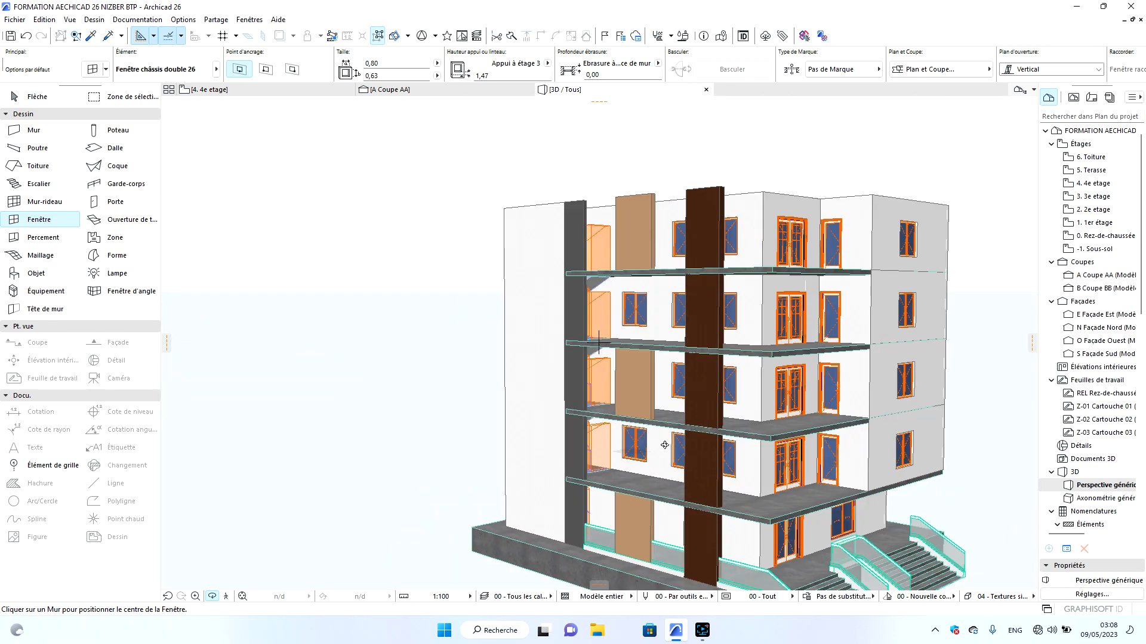
Inspect the entrance side, stacked balconies and top of the building from several angles in the 3D view.
{"action": "left_click_drag", "start_coordinate": [751, 422], "coordinate": [815, 472]}
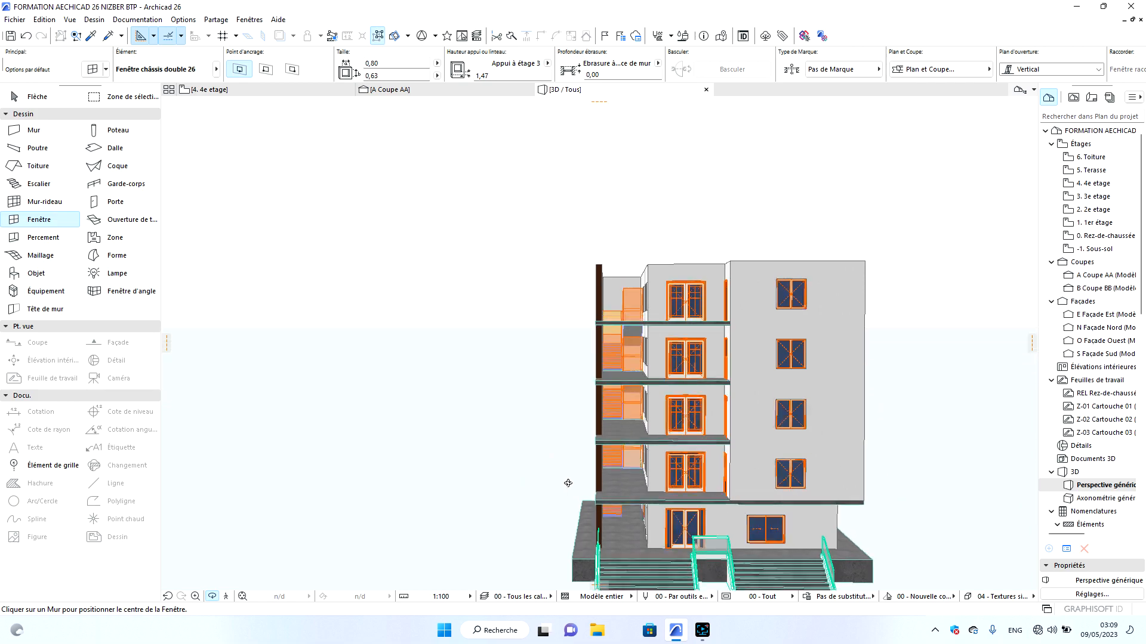
{"action": "scroll", "coordinate": [728, 519], "scroll_direction": "up", "scroll_amount": 8}
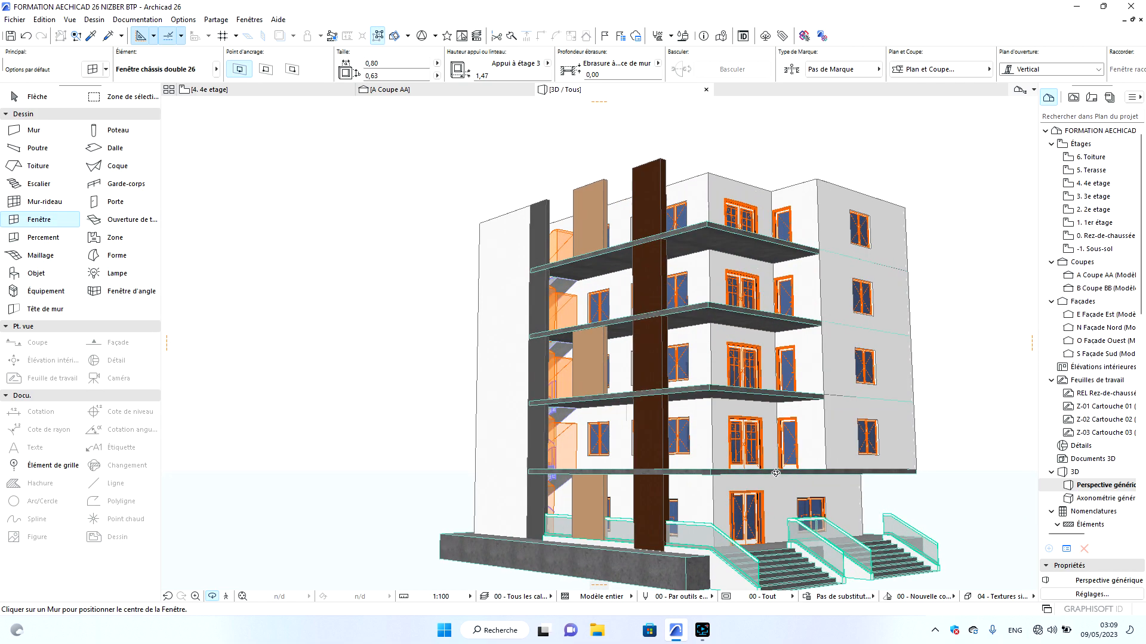
{"action": "scroll", "coordinate": [790, 466], "scroll_direction": "down", "scroll_amount": 5}
{"action": "left_click_drag", "start_coordinate": [895, 458], "coordinate": [796, 495]}
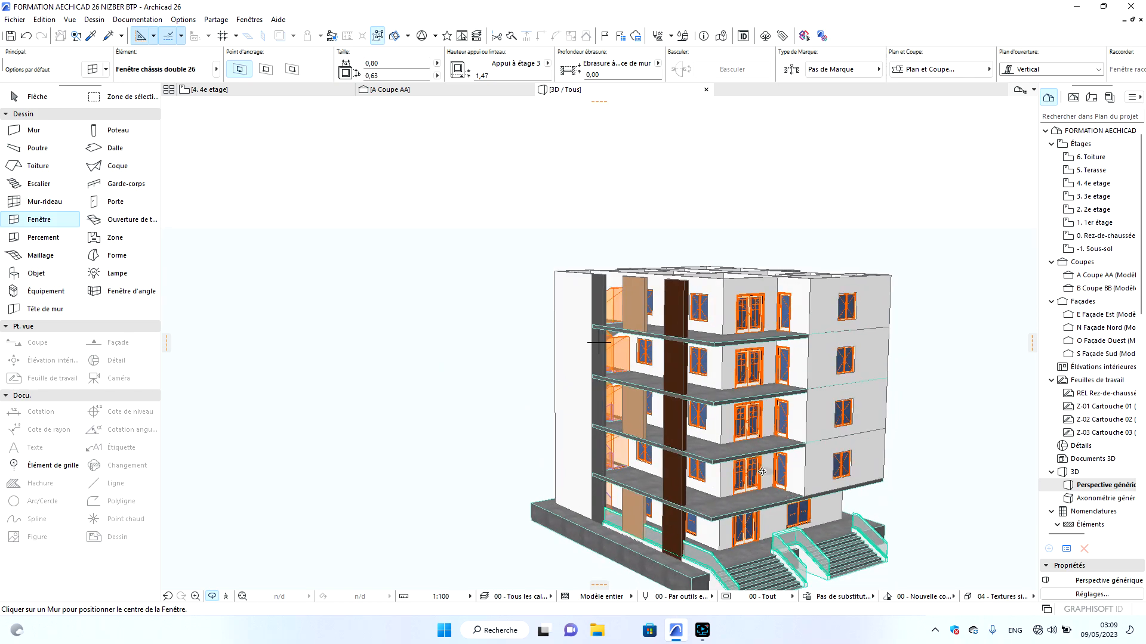
{"action": "scroll", "coordinate": [742, 497], "scroll_direction": "up", "scroll_amount": 3}
{"action": "left_click_drag", "start_coordinate": [851, 412], "coordinate": [260, 231]}
Examine the 4e etage floor plan and compare it with the 5. Terasse plan and the 3D view.
{"action": "left_click", "coordinate": [209, 90]}
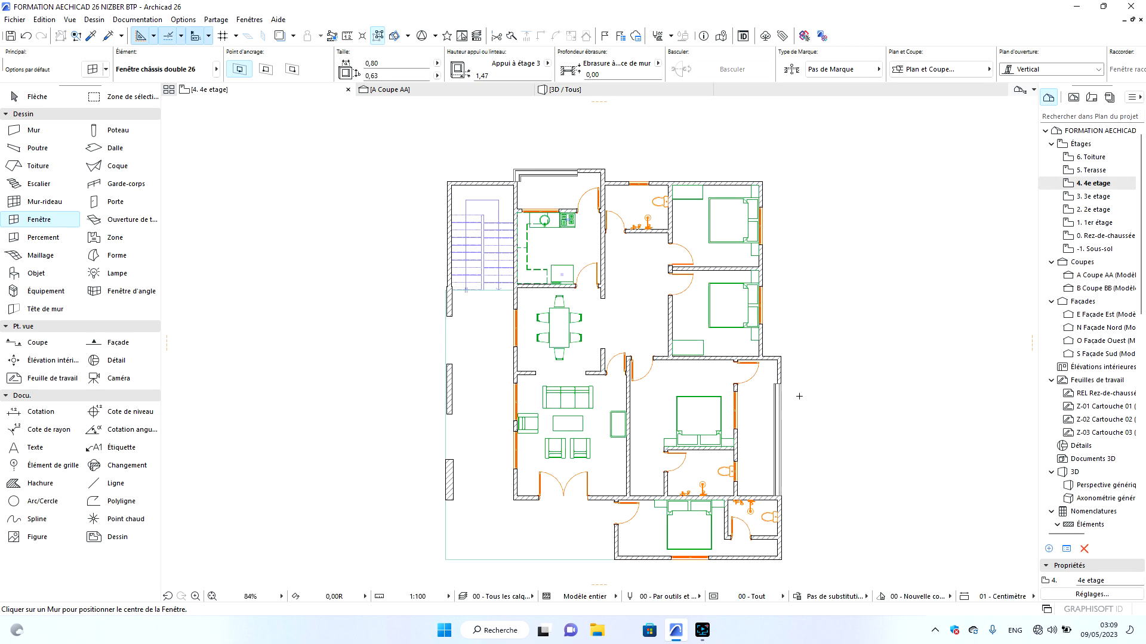
{"action": "scroll", "coordinate": [595, 291], "scroll_direction": "up", "scroll_amount": 4}
{"action": "scroll", "coordinate": [677, 287], "scroll_direction": "down", "scroll_amount": 4}
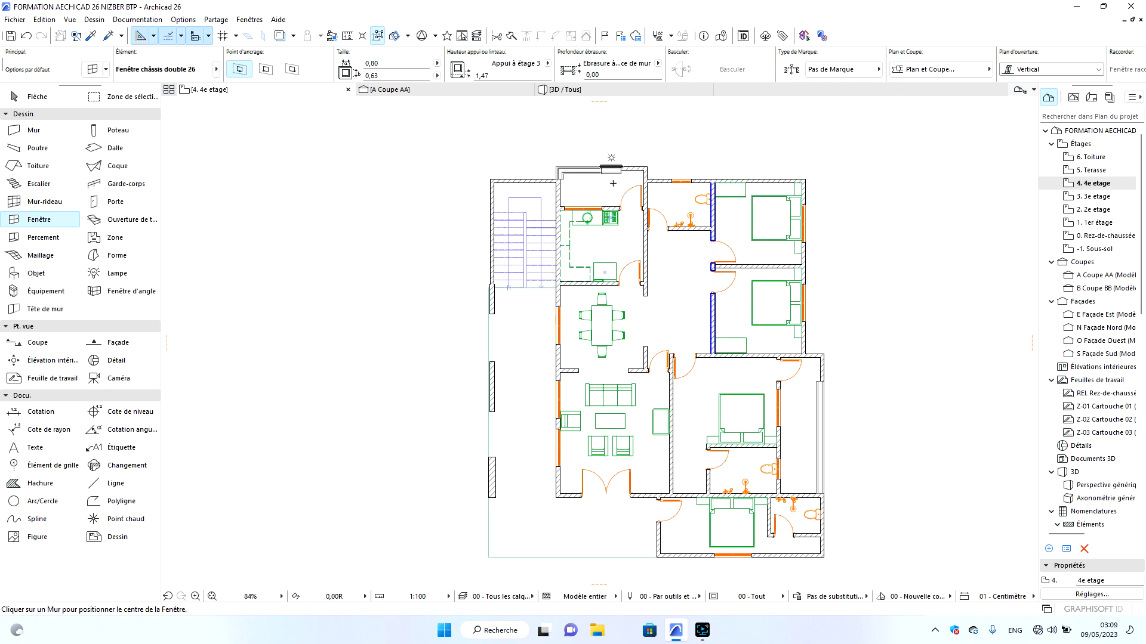
{"action": "double_click", "coordinate": [1104, 172]}
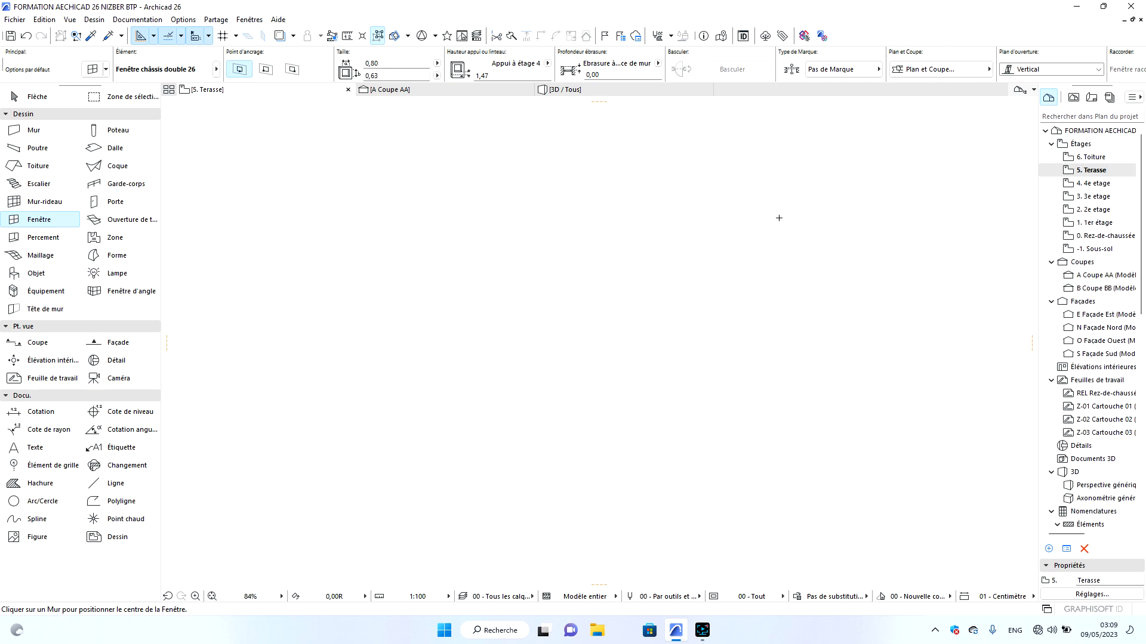
{"action": "double_click", "coordinate": [1092, 184]}
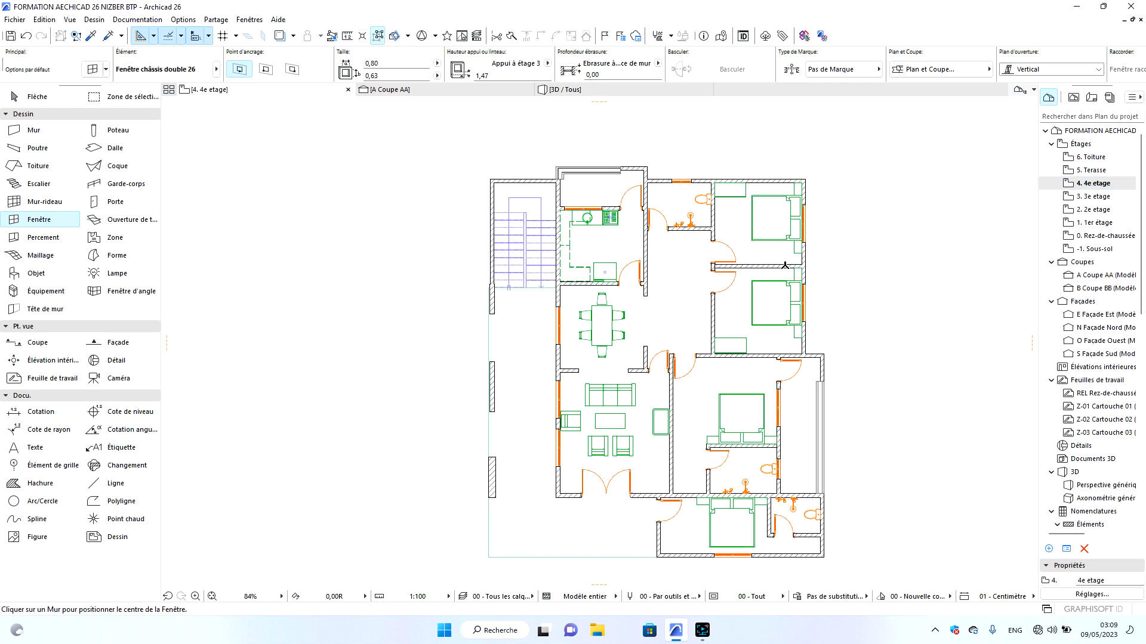
{"action": "left_click", "coordinate": [582, 89]}
{"action": "middle_click_drag", "start_coordinate": [608, 252], "coordinate": [555, 255], "text": "shift"}
{"action": "double_click", "coordinate": [1092, 183]}
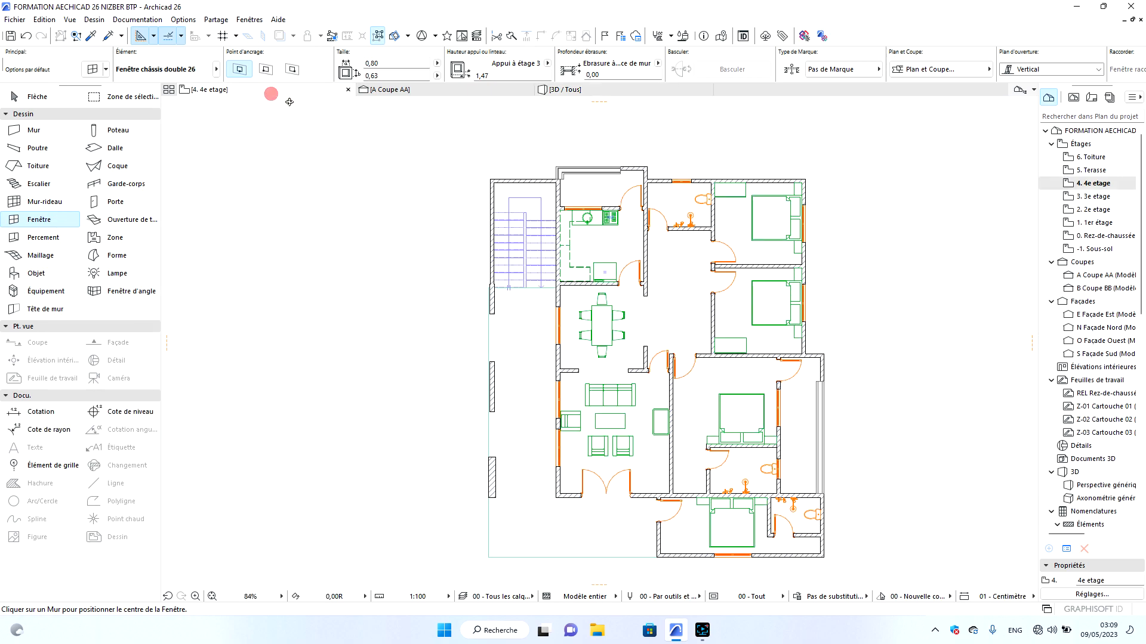
Review the storey altitudes and heights, and display the storey below as a trace reference on the 5. Terasse plan.
{"action": "double_click", "coordinate": [1095, 172]}
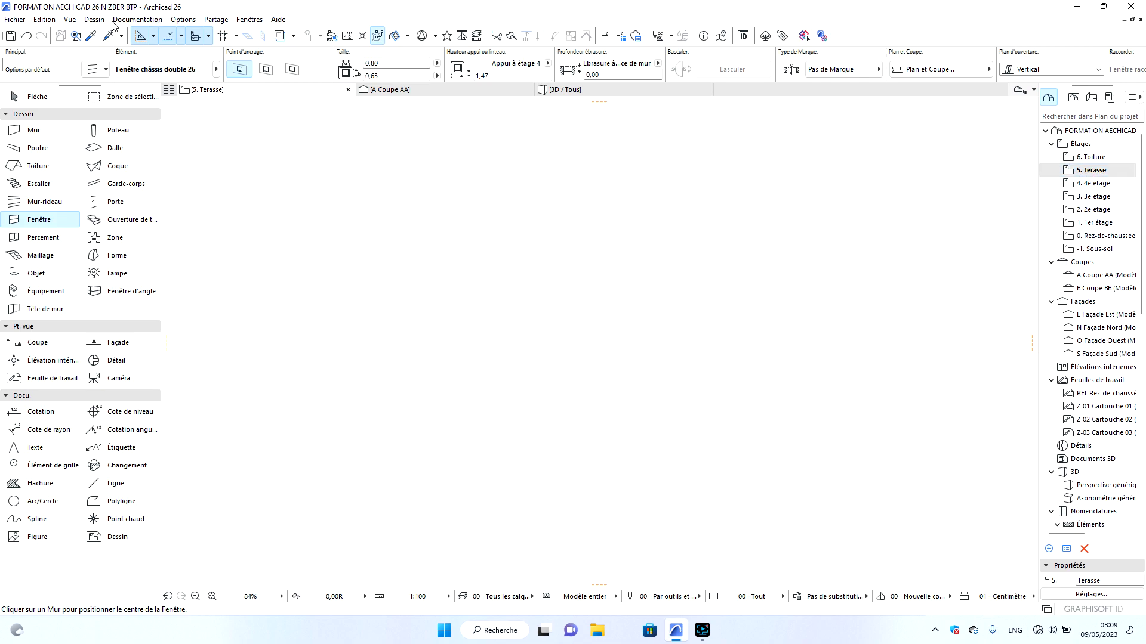
{"action": "left_click", "coordinate": [90, 20]}
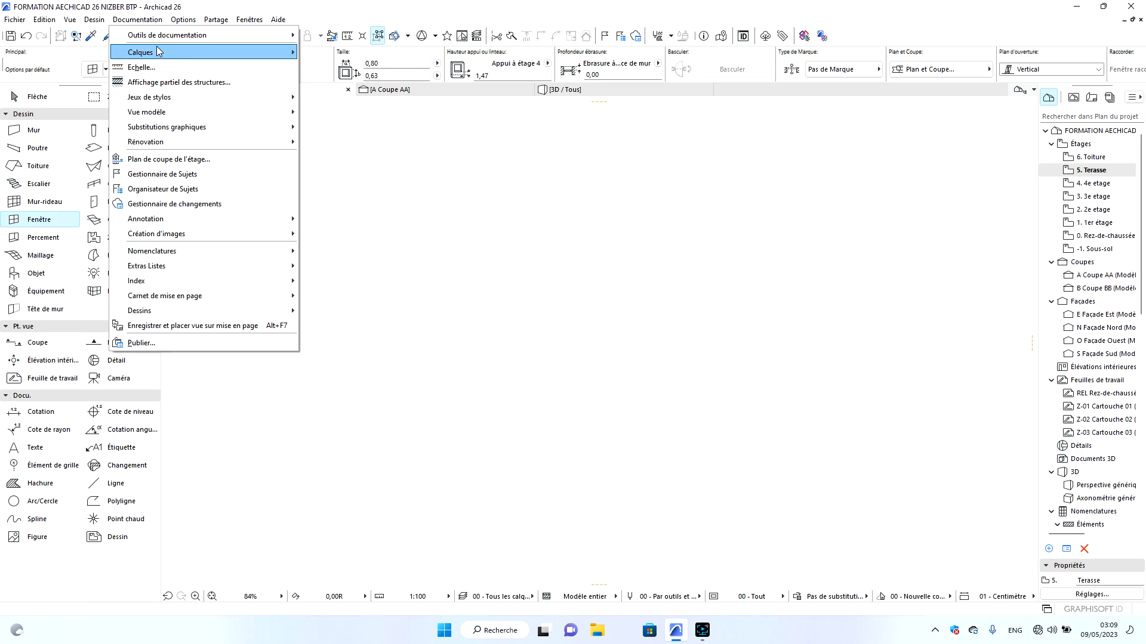
{"action": "left_click", "coordinate": [126, 82]}
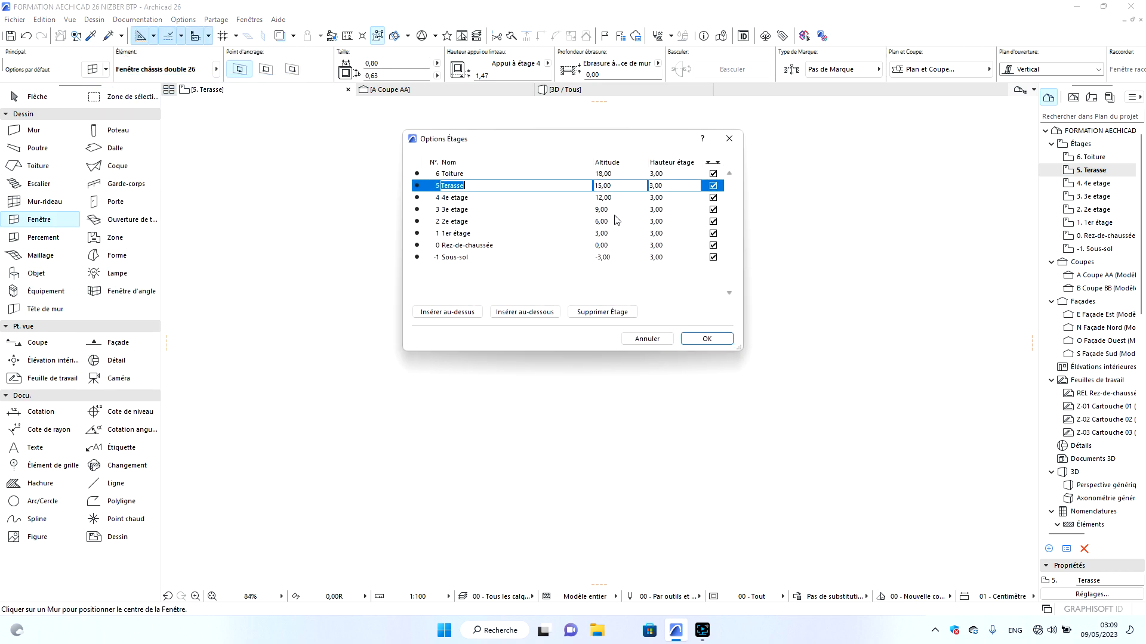
{"action": "left_click", "coordinate": [459, 200]}
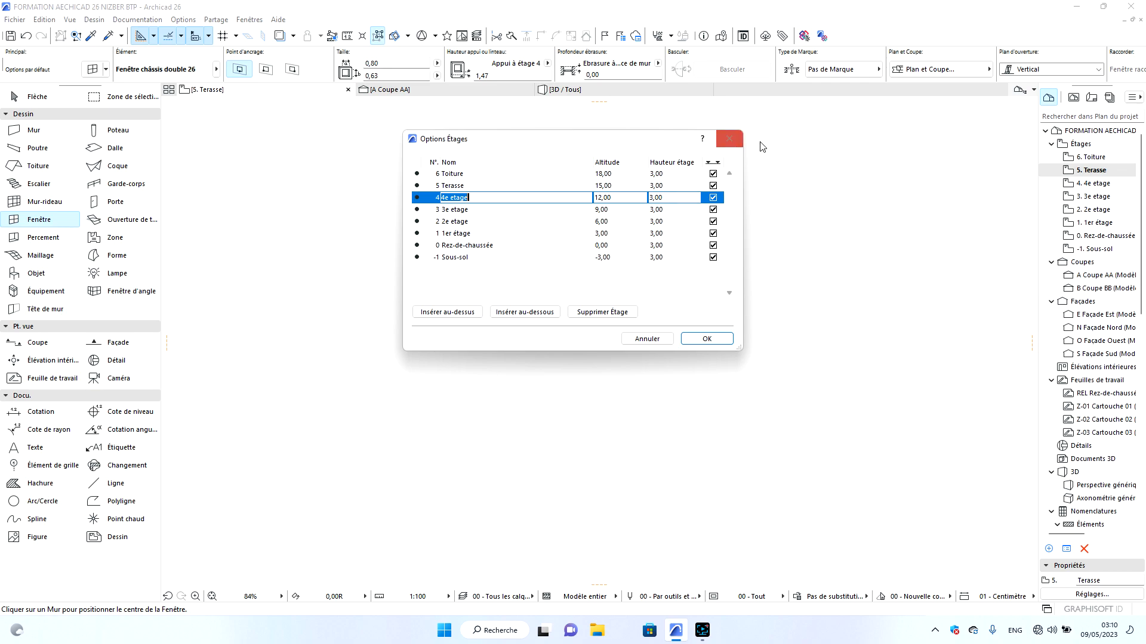
{"action": "left_click", "coordinate": [734, 139]}
{"action": "key", "text": "Escape"}
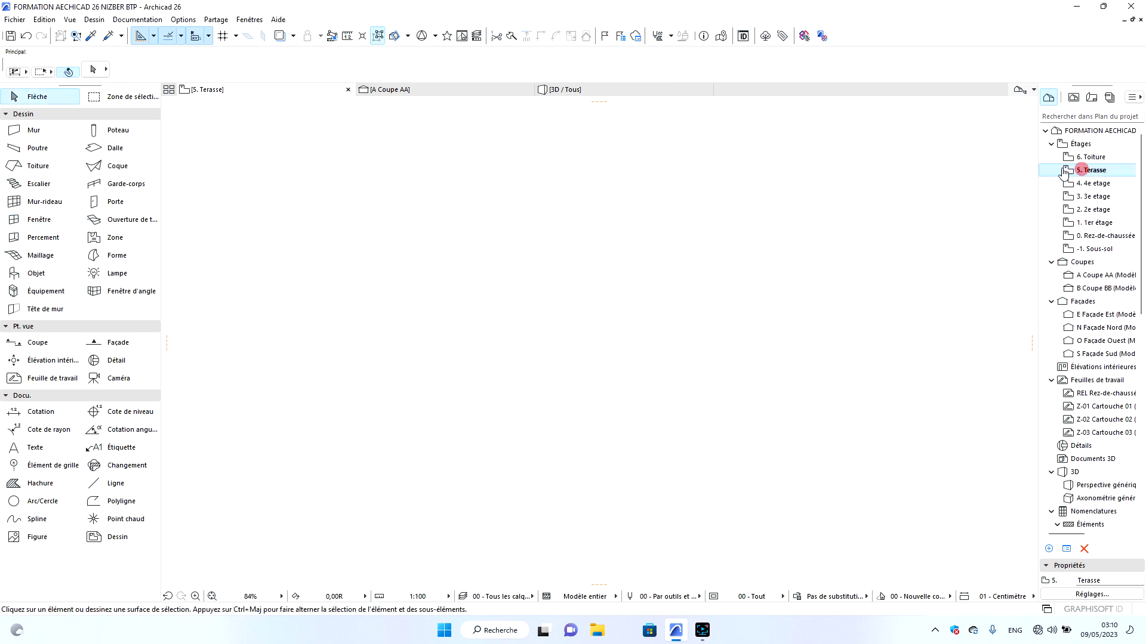
{"action": "left_click", "coordinate": [278, 35]}
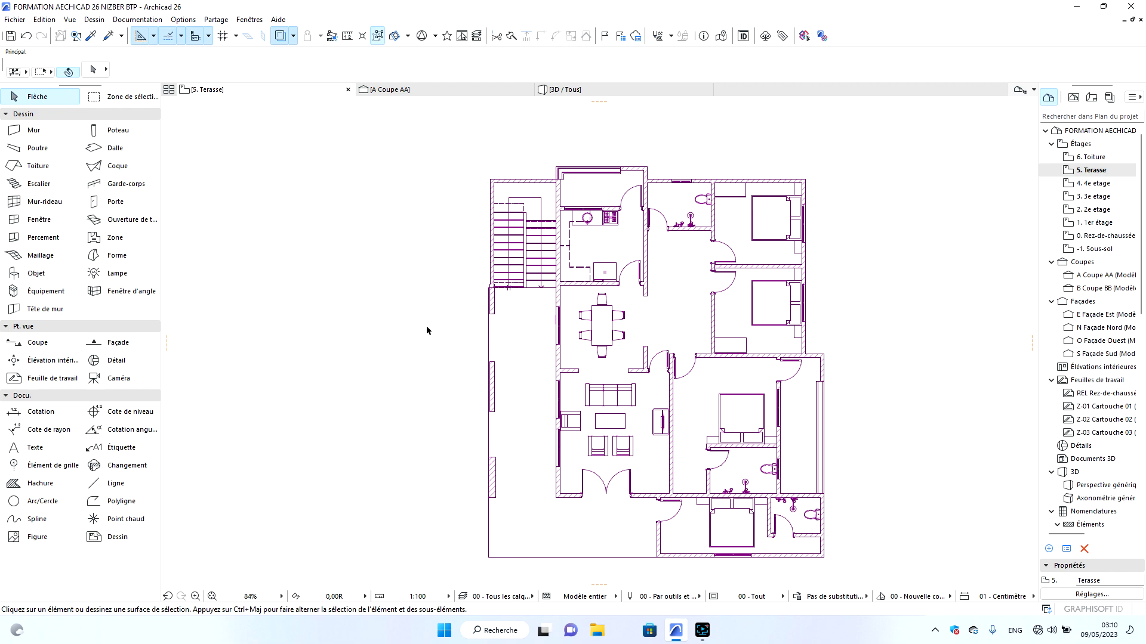
Set the wall defaults to a basic Brique ciment (intérieur) wall 1 m high and 0.30 m thick.
{"action": "double_click", "coordinate": [33, 133]}
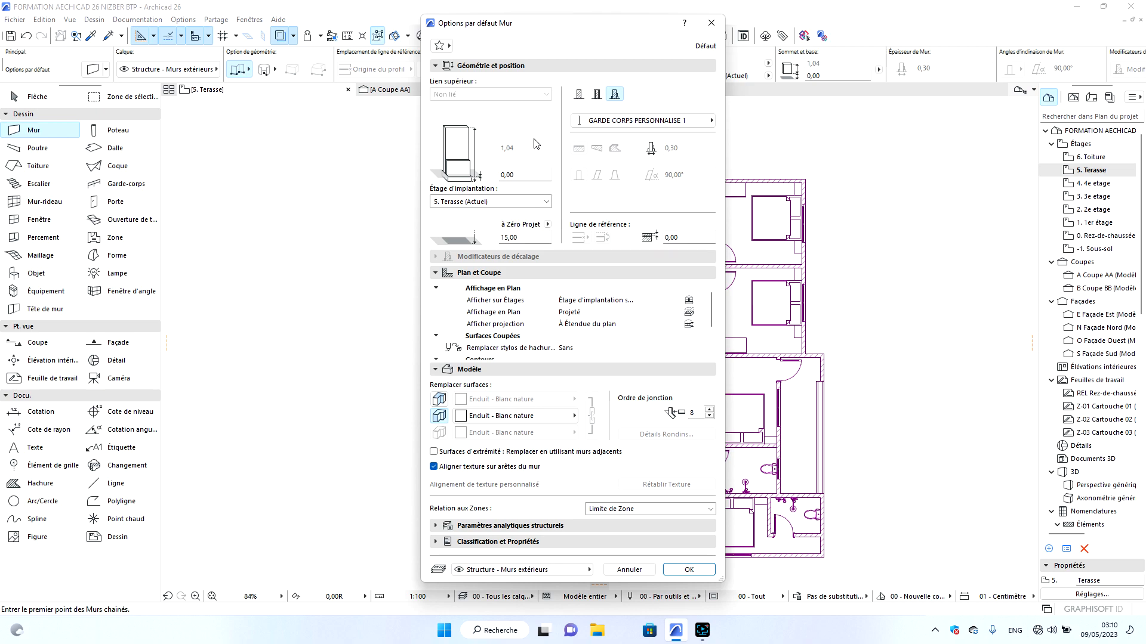
{"action": "left_click", "coordinate": [580, 95]}
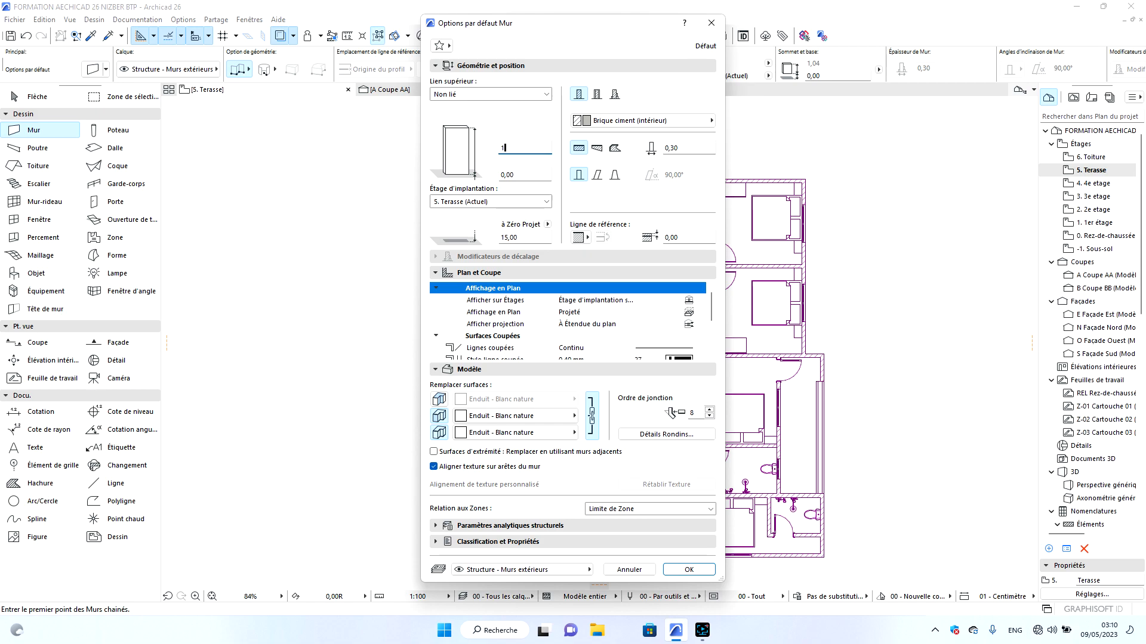
{"action": "left_click", "coordinate": [689, 571]}
{"action": "scroll", "coordinate": [806, 174], "scroll_direction": "up", "scroll_amount": 4}
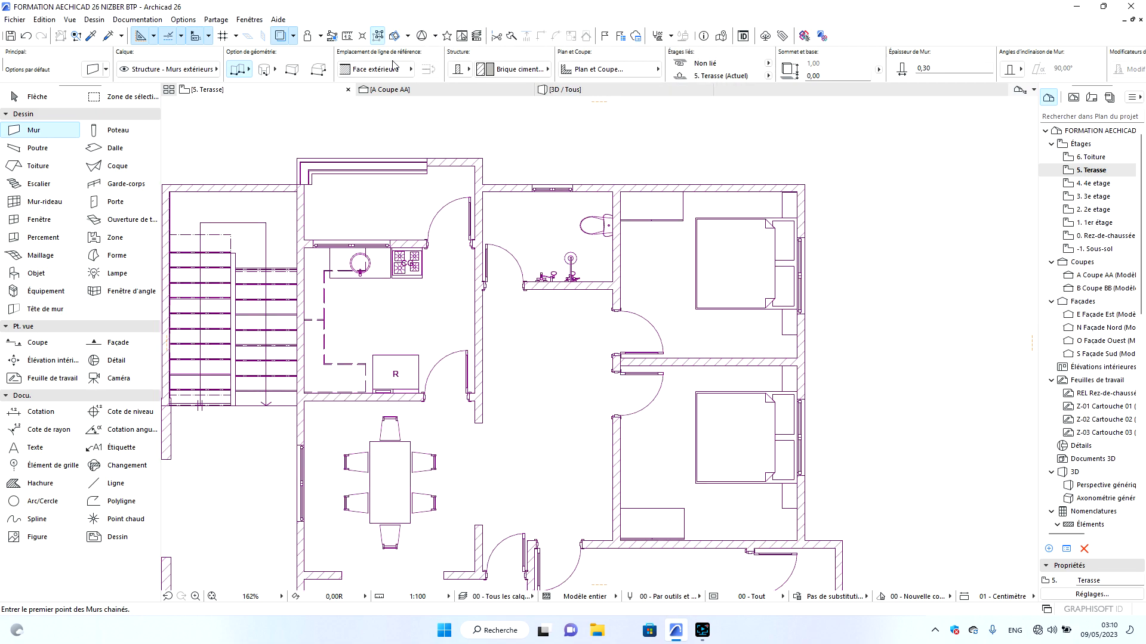
{"action": "scroll", "coordinate": [774, 184], "scroll_direction": "up", "scroll_amount": 3}
{"action": "left_click", "coordinate": [823, 185]}
{"action": "key", "text": "Escape"}
{"action": "key", "text": "Escape"}
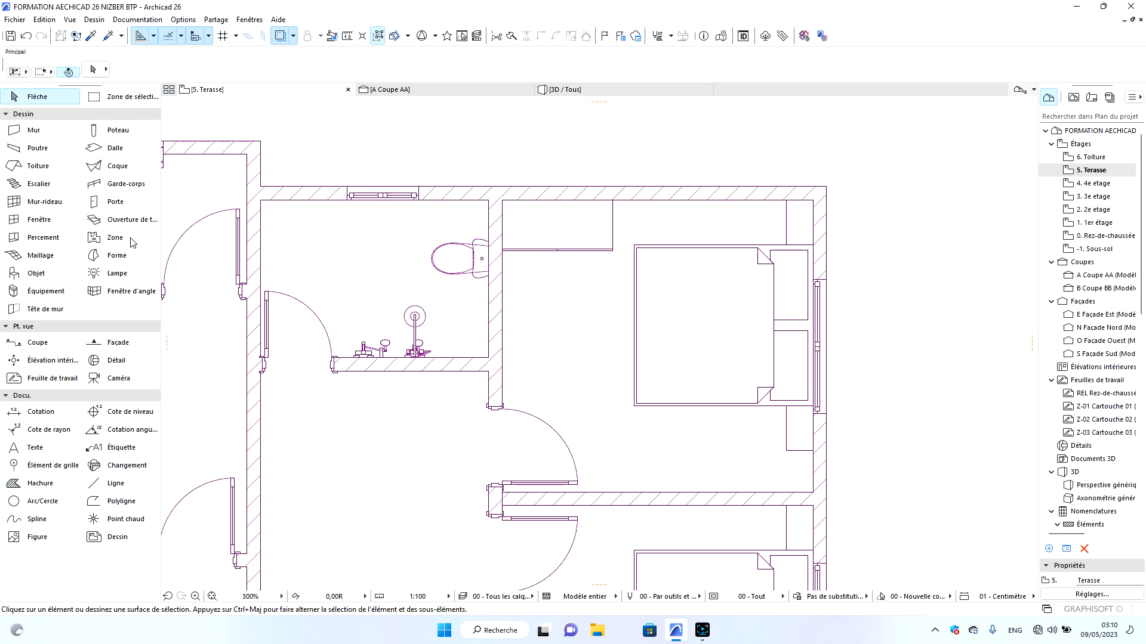
Draw a chained parapet wall from the north-east outer corner along the north façade and around the projecting kitchen balcony.
{"action": "left_click", "coordinate": [40, 129]}
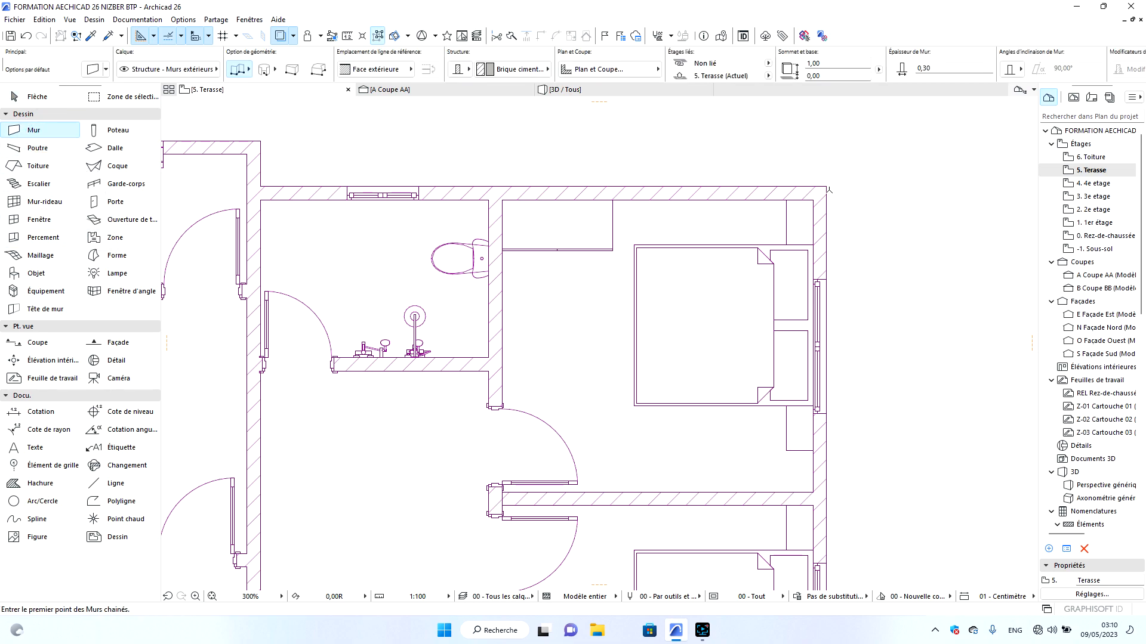
{"action": "left_click", "coordinate": [827, 186]}
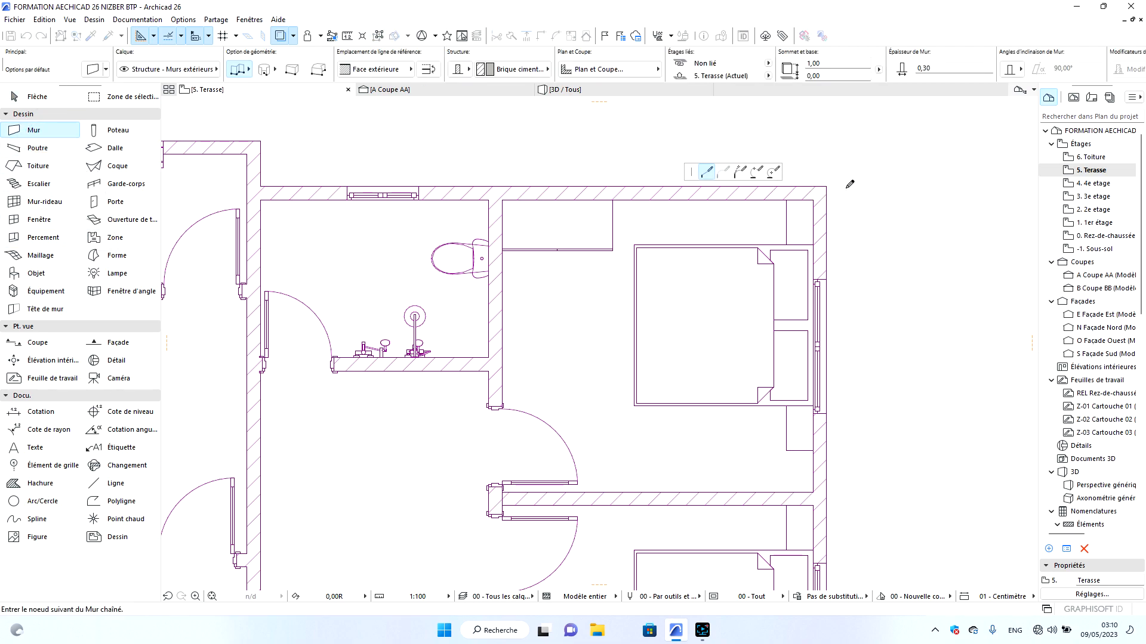
{"action": "scroll", "coordinate": [846, 187], "scroll_direction": "down", "scroll_amount": 6}
{"action": "scroll", "coordinate": [656, 185], "scroll_direction": "up", "scroll_amount": 10}
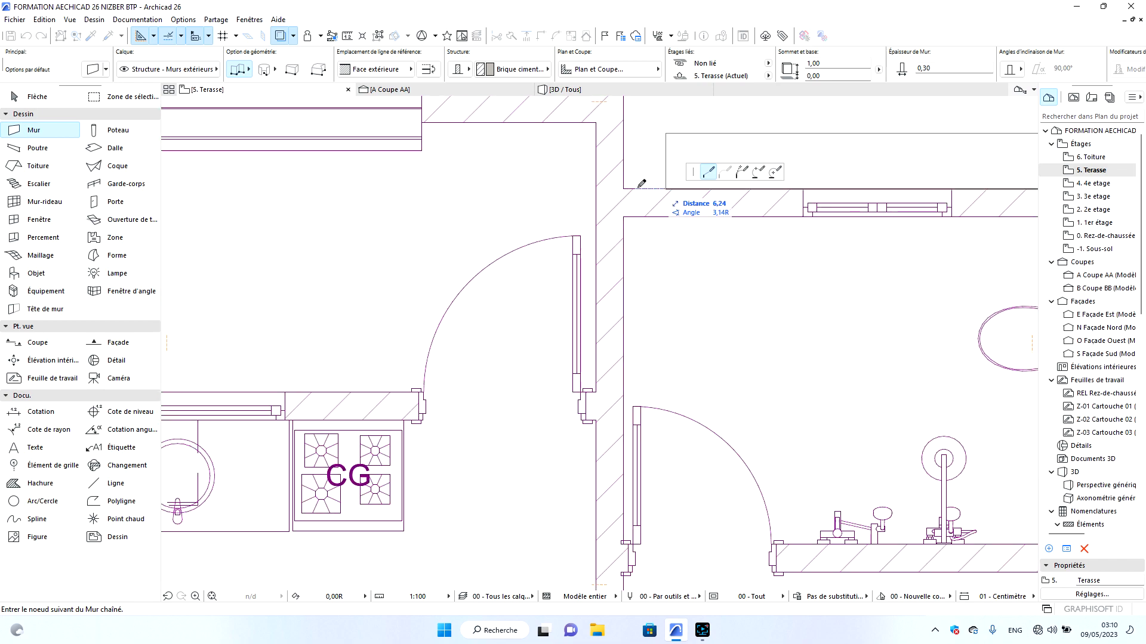
{"action": "left_click", "coordinate": [625, 185]}
{"action": "scroll", "coordinate": [625, 186], "scroll_direction": "down", "scroll_amount": 3}
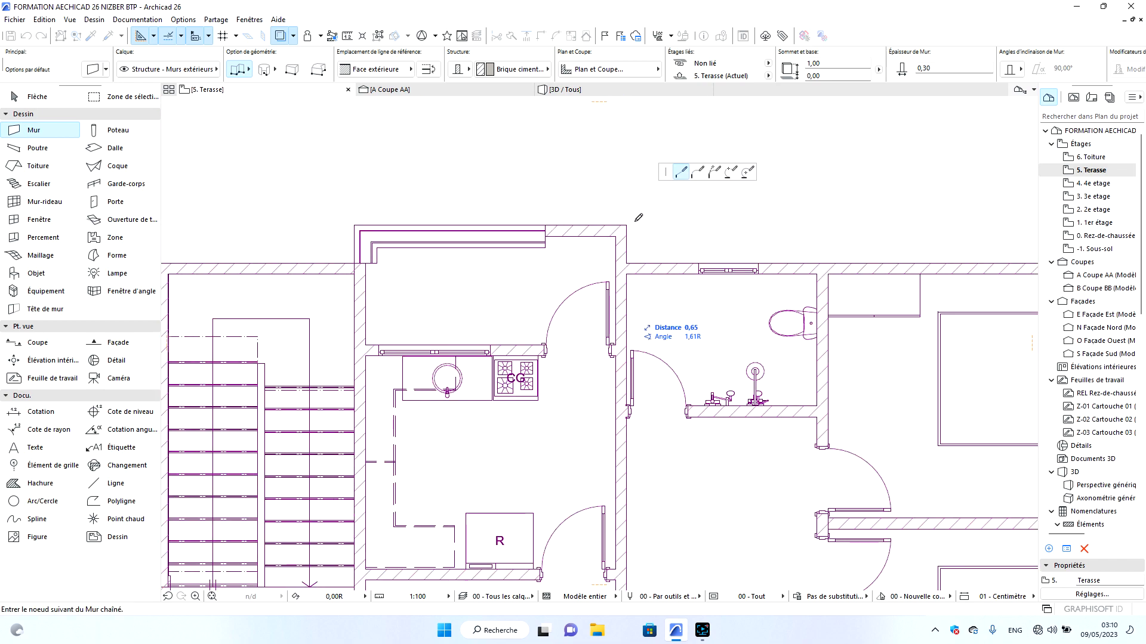
{"action": "scroll", "coordinate": [633, 222], "scroll_direction": "down", "scroll_amount": 3}
{"action": "scroll", "coordinate": [590, 218], "scroll_direction": "up", "scroll_amount": 2}
{"action": "scroll", "coordinate": [591, 219], "scroll_direction": "up", "scroll_amount": 4}
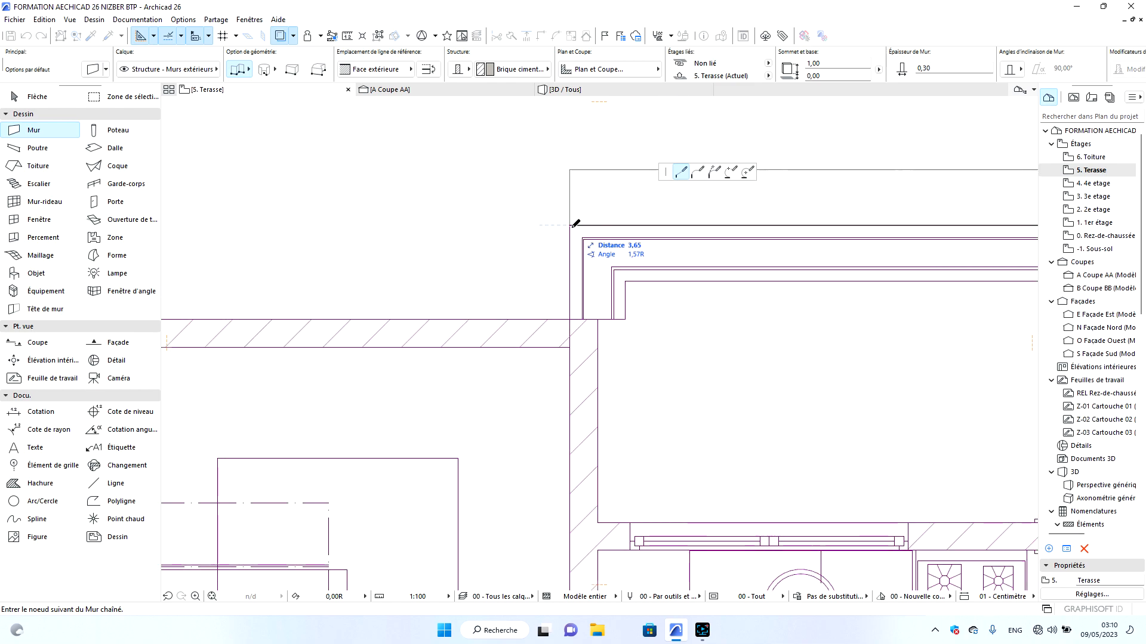
{"action": "left_click", "coordinate": [571, 226]}
{"action": "double_click", "coordinate": [568, 319]}
Continue the parapet wall around the stairwell's north-west corner, down its west side, and step out to the slab edge.
{"action": "scroll", "coordinate": [759, 253], "scroll_direction": "down", "scroll_amount": 6}
{"action": "scroll", "coordinate": [624, 270], "scroll_direction": "up", "scroll_amount": 3}
{"action": "scroll", "coordinate": [624, 271], "scroll_direction": "up", "scroll_amount": 4}
{"action": "left_click", "coordinate": [627, 267]}
{"action": "scroll", "coordinate": [619, 197], "scroll_direction": "down", "scroll_amount": 5}
{"action": "scroll", "coordinate": [621, 193], "scroll_direction": "down", "scroll_amount": 5}
{"action": "scroll", "coordinate": [597, 268], "scroll_direction": "up", "scroll_amount": 6}
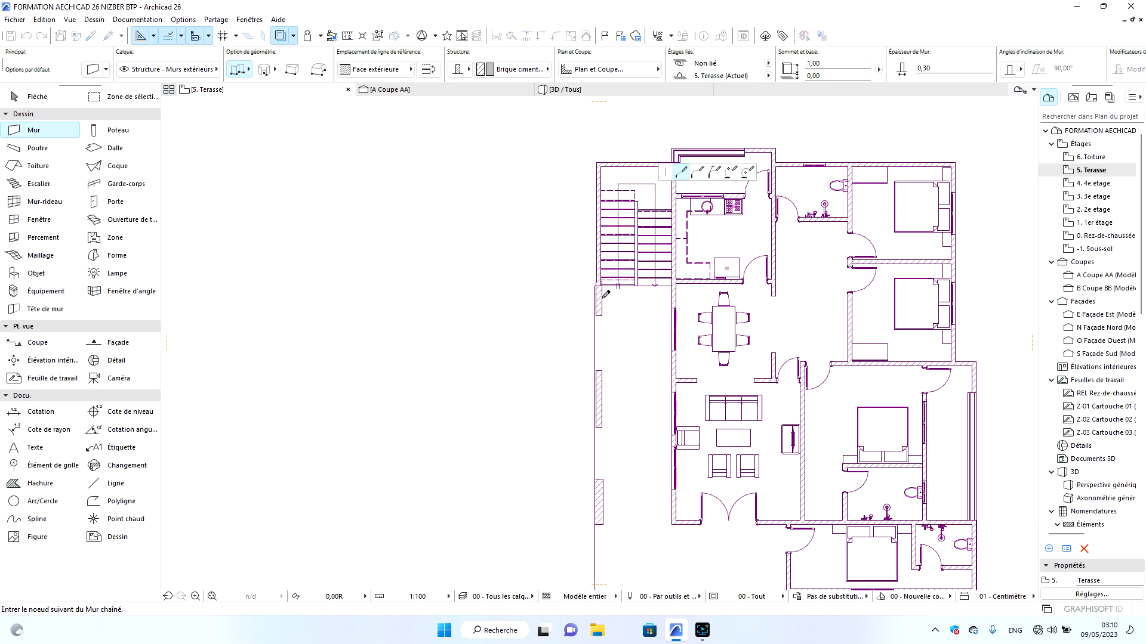
{"action": "scroll", "coordinate": [597, 268], "scroll_direction": "up", "scroll_amount": 4}
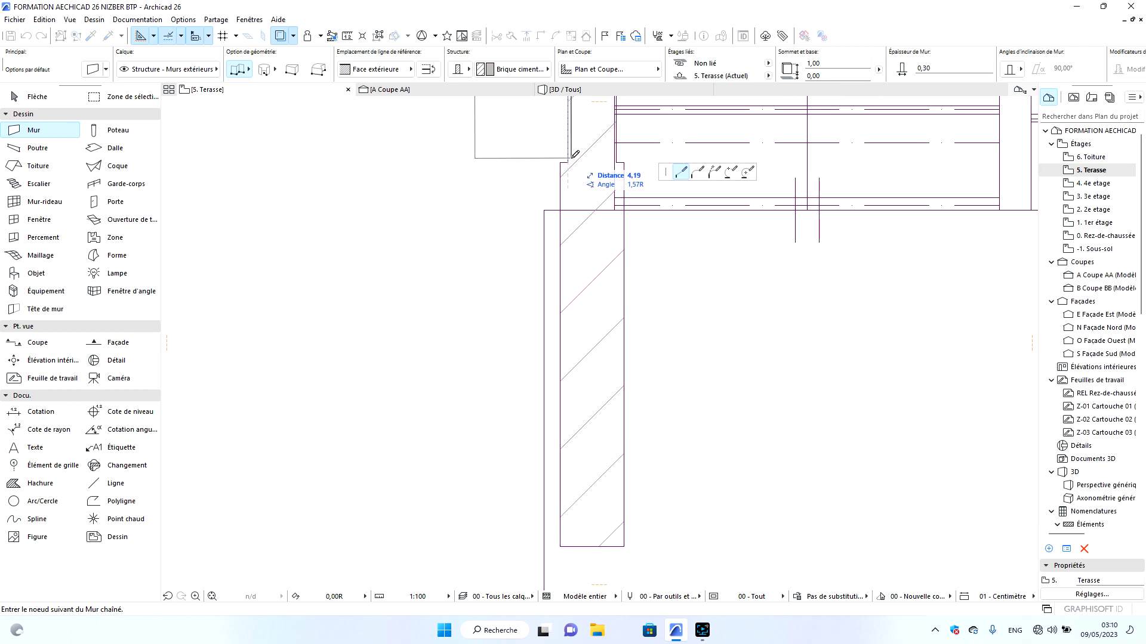
{"action": "left_click", "coordinate": [568, 162]}
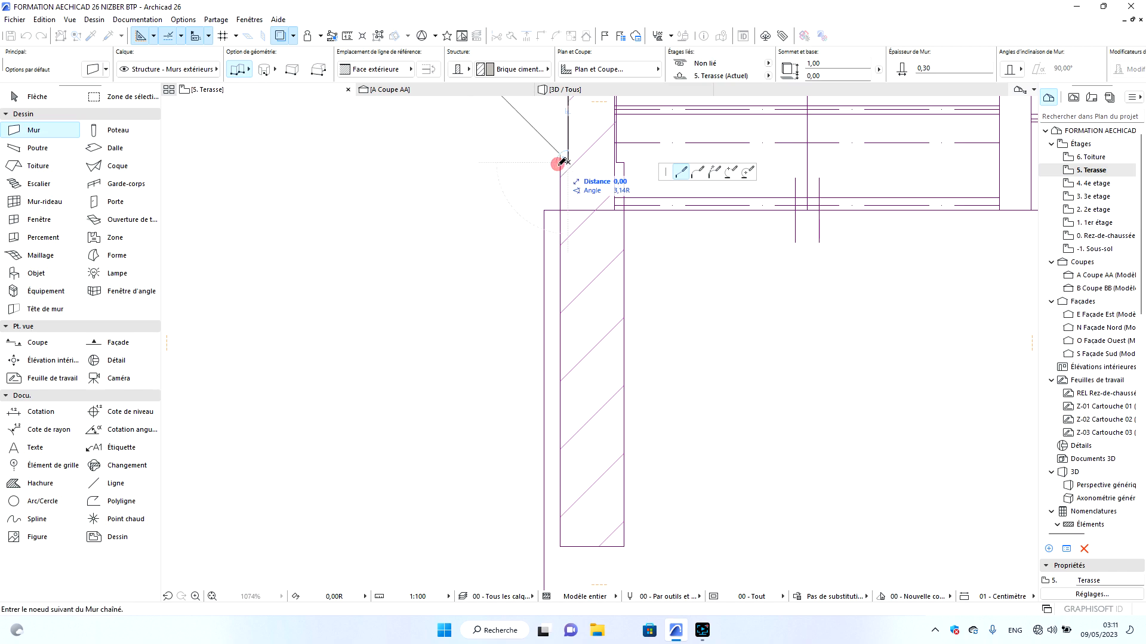
{"action": "left_click", "coordinate": [559, 210]}
{"action": "left_click", "coordinate": [544, 210]}
Continue the parapet wall about 10.80 m along the west slab edge and 13.46 m along the south edge to the south-east corner.
{"action": "scroll", "coordinate": [586, 167], "scroll_direction": "down", "scroll_amount": 3}
{"action": "scroll", "coordinate": [590, 163], "scroll_direction": "down", "scroll_amount": 5}
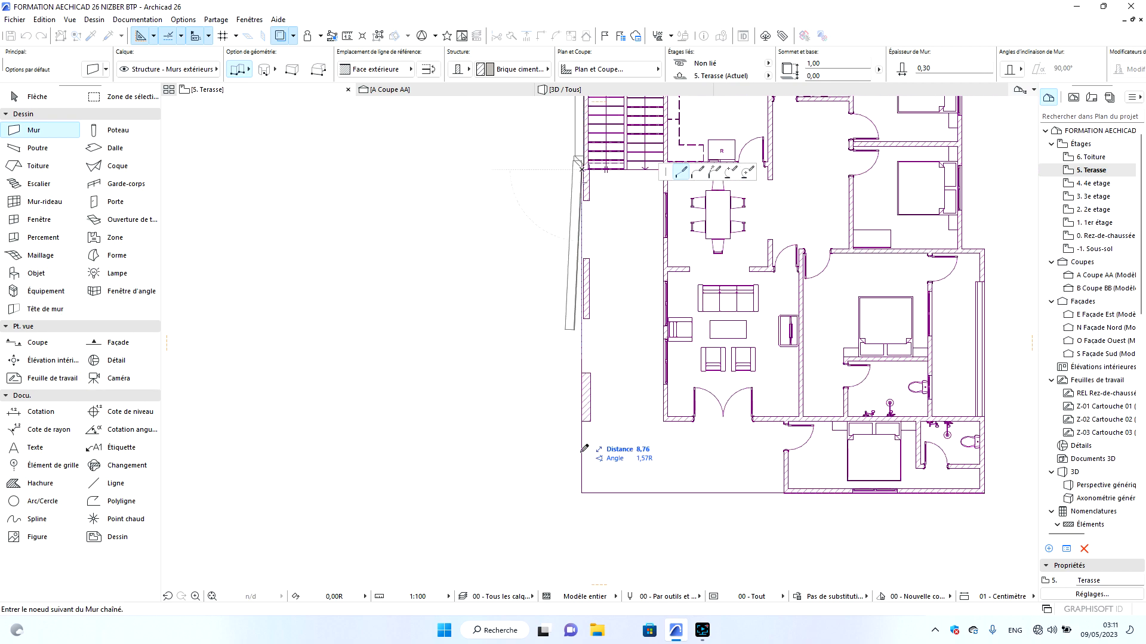
{"action": "scroll", "coordinate": [585, 441], "scroll_direction": "up", "scroll_amount": 5}
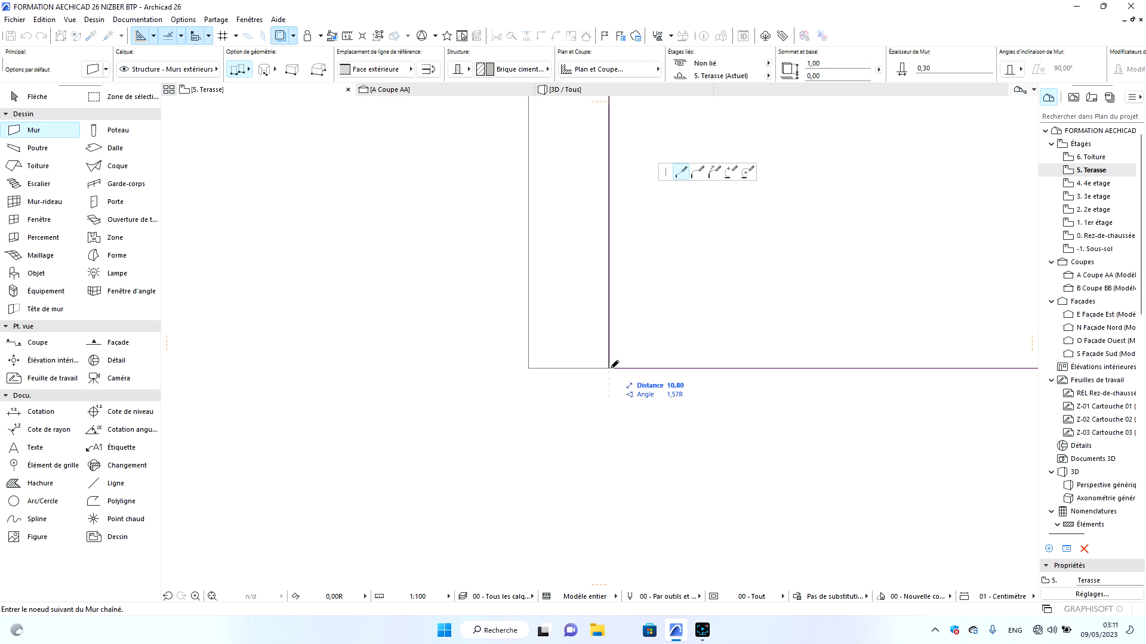
{"action": "scroll", "coordinate": [614, 364], "scroll_direction": "down", "scroll_amount": 5}
{"action": "scroll", "coordinate": [621, 379], "scroll_direction": "up", "scroll_amount": 5}
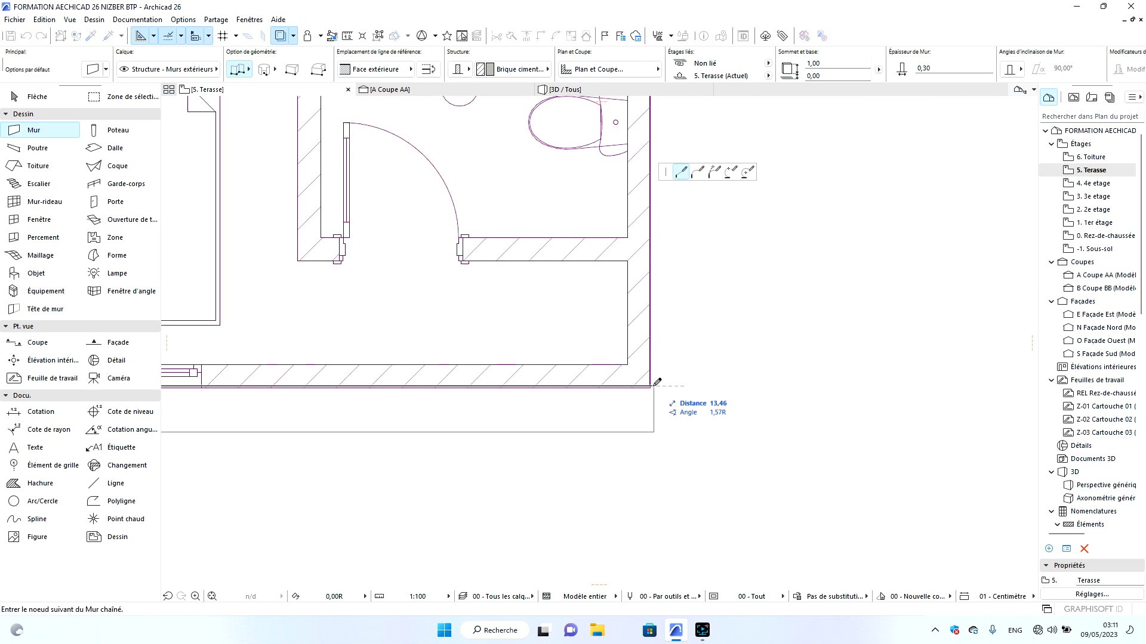
{"action": "left_click", "coordinate": [652, 387]}
Continue the parapet wall up the east façade, across the setback, and 7.00 m north to close the outline at its starting corner.
{"action": "scroll", "coordinate": [652, 388], "scroll_direction": "down", "scroll_amount": 5}
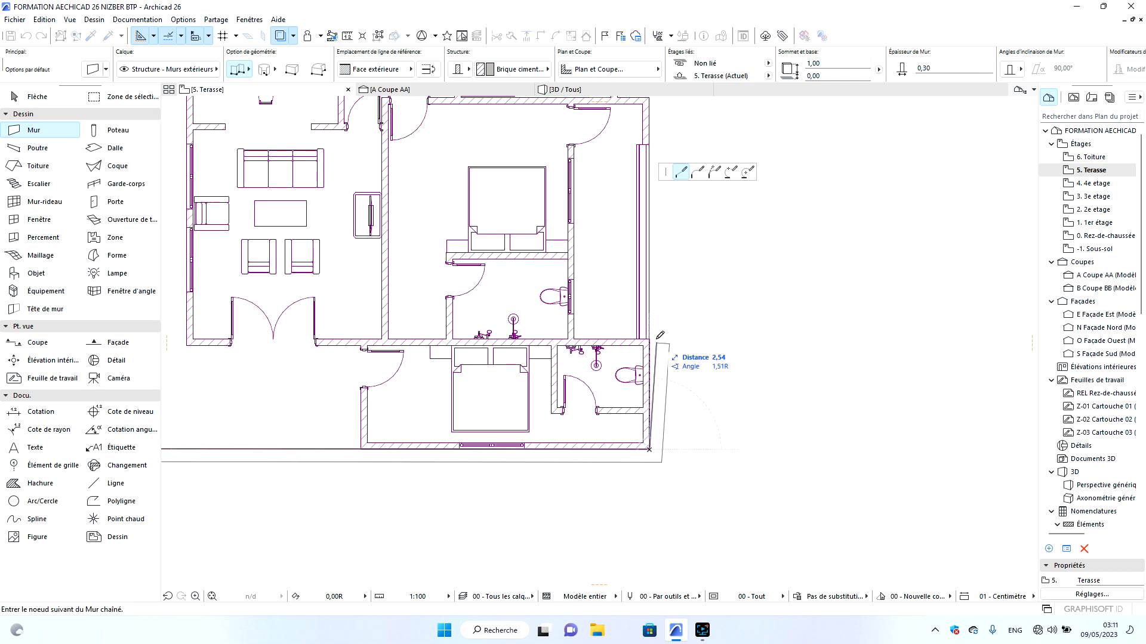
{"action": "scroll", "coordinate": [652, 352], "scroll_direction": "up", "scroll_amount": 4}
{"action": "scroll", "coordinate": [651, 456], "scroll_direction": "down", "scroll_amount": 4}
{"action": "scroll", "coordinate": [657, 326], "scroll_direction": "up", "scroll_amount": 4}
{"action": "scroll", "coordinate": [657, 325], "scroll_direction": "up", "scroll_amount": 2}
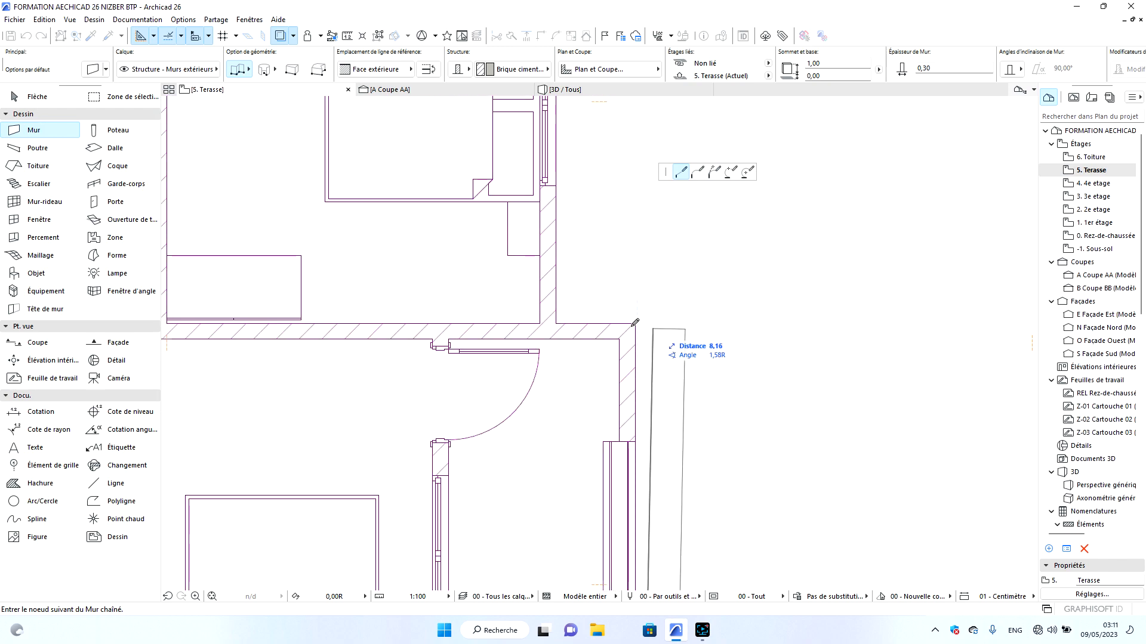
{"action": "left_click", "coordinate": [559, 324]}
{"action": "scroll", "coordinate": [559, 325], "scroll_direction": "down", "scroll_amount": 5}
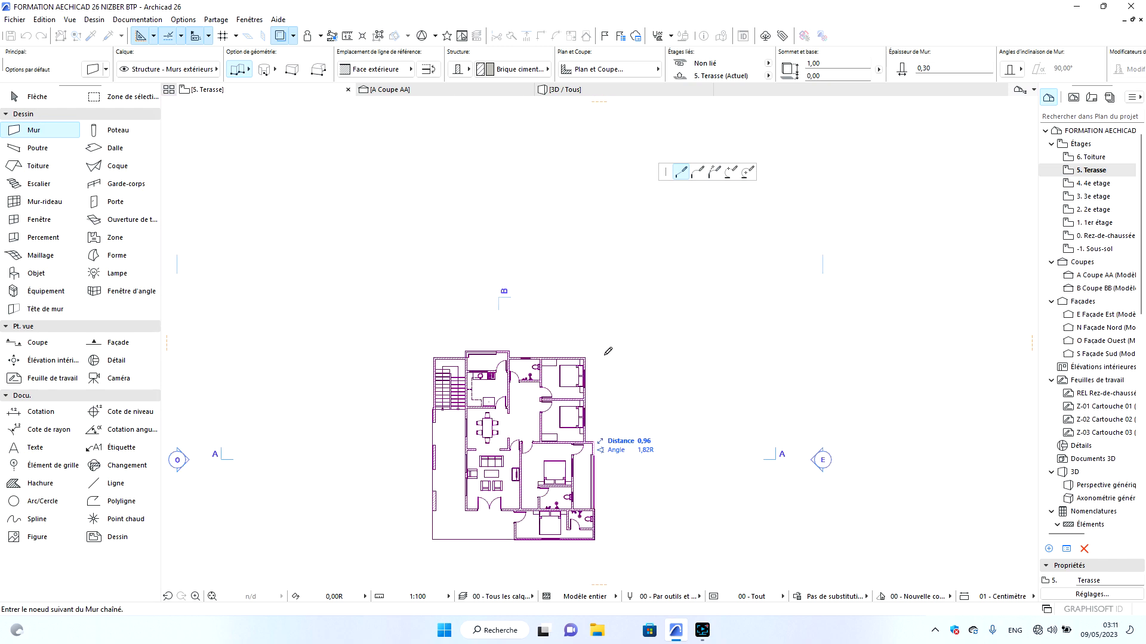
{"action": "scroll", "coordinate": [588, 358], "scroll_direction": "up", "scroll_amount": 5}
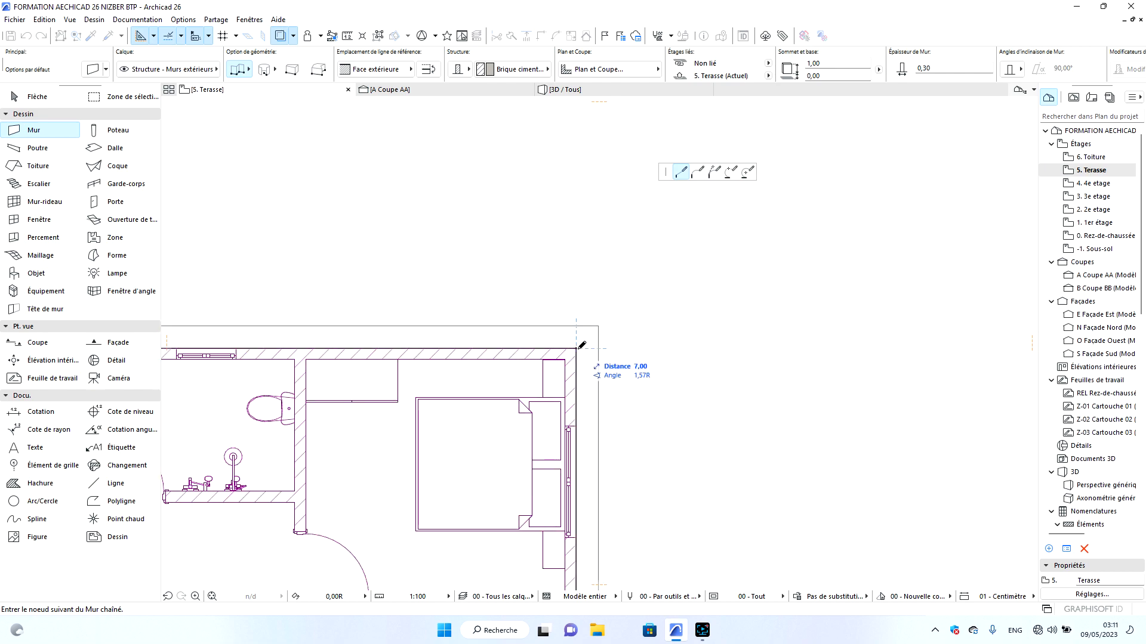
{"action": "left_click", "coordinate": [577, 349]}
{"action": "scroll", "coordinate": [741, 289], "scroll_direction": "down", "scroll_amount": 8}
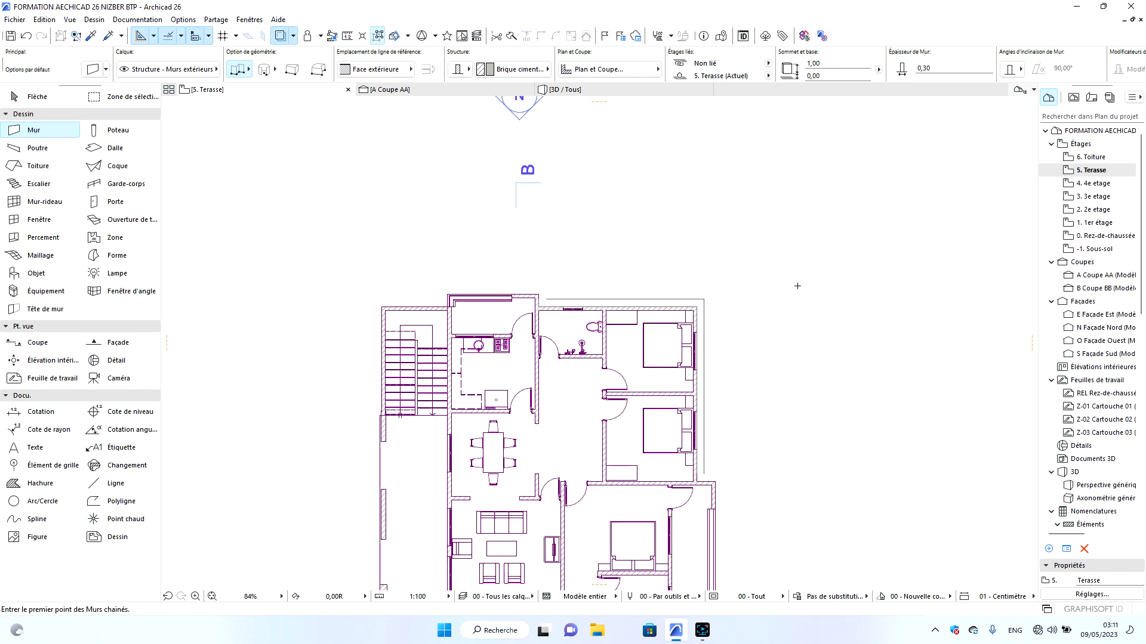
{"action": "key", "text": "Escape"}
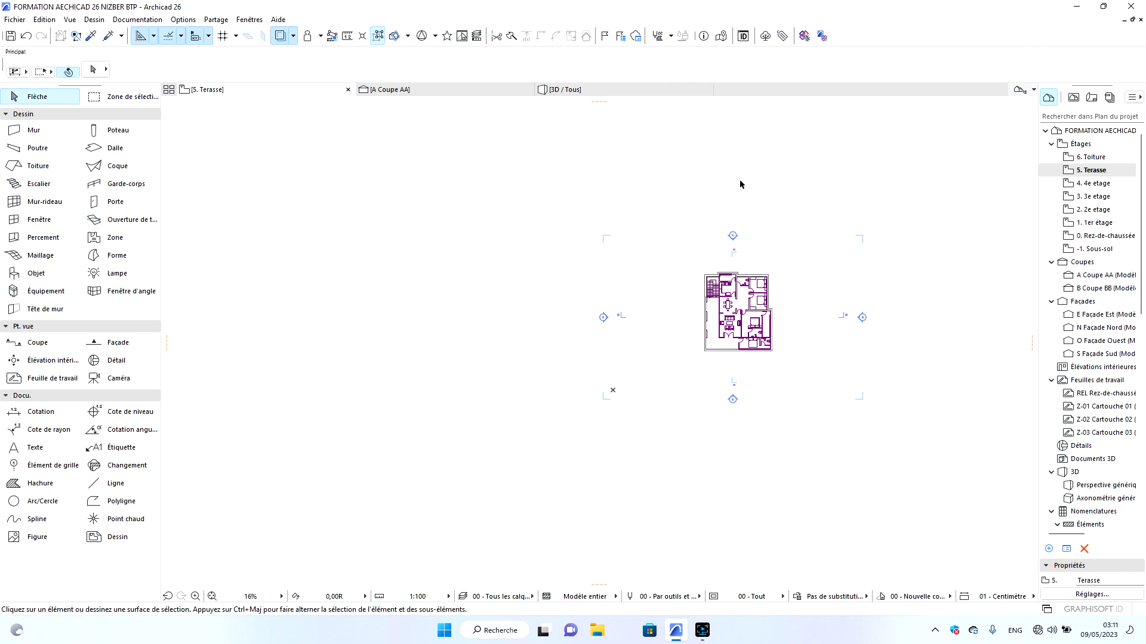
Examine the parapet wall and the open top storey in 3D and on the terrace plan.
{"action": "left_click", "coordinate": [637, 90]}
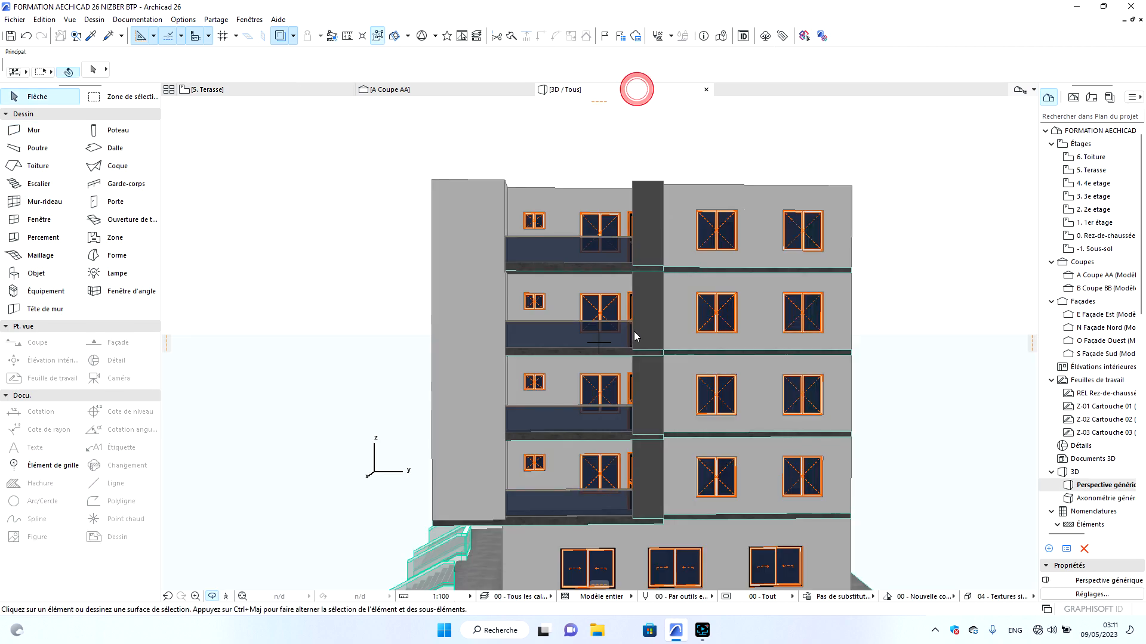
{"action": "left_click_drag", "start_coordinate": [588, 300], "coordinate": [512, 380]}
{"action": "scroll", "coordinate": [602, 396], "scroll_direction": "down", "scroll_amount": 3}
{"action": "middle_click_drag", "start_coordinate": [711, 421], "coordinate": [735, 428], "text": "shift"}
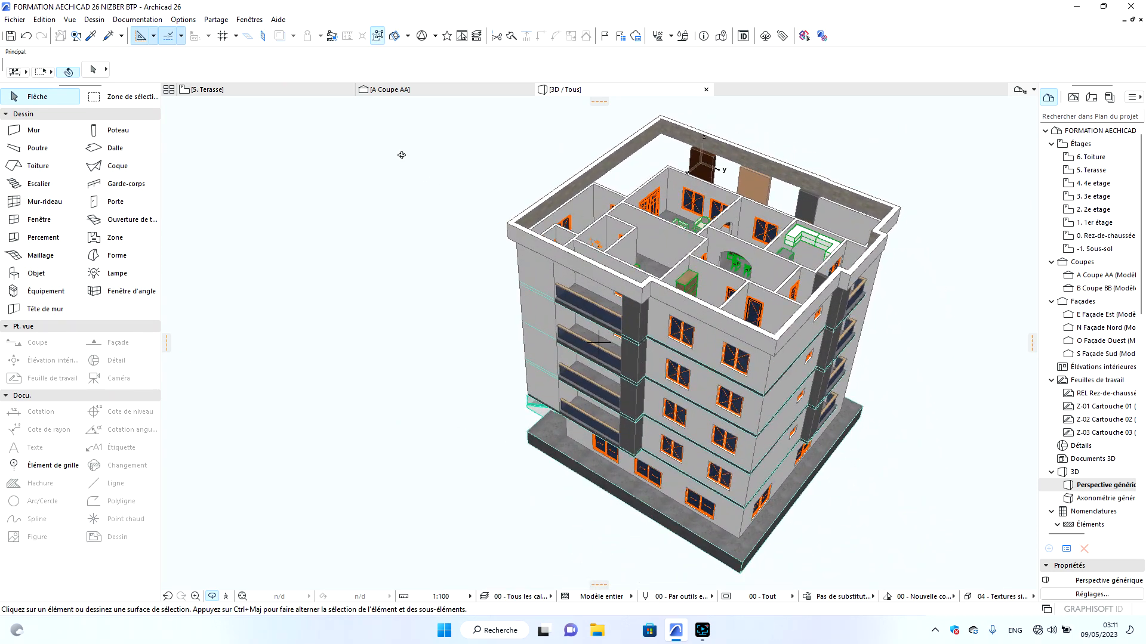
{"action": "left_click", "coordinate": [245, 91]}
{"action": "scroll", "coordinate": [759, 280], "scroll_direction": "down", "scroll_amount": 8}
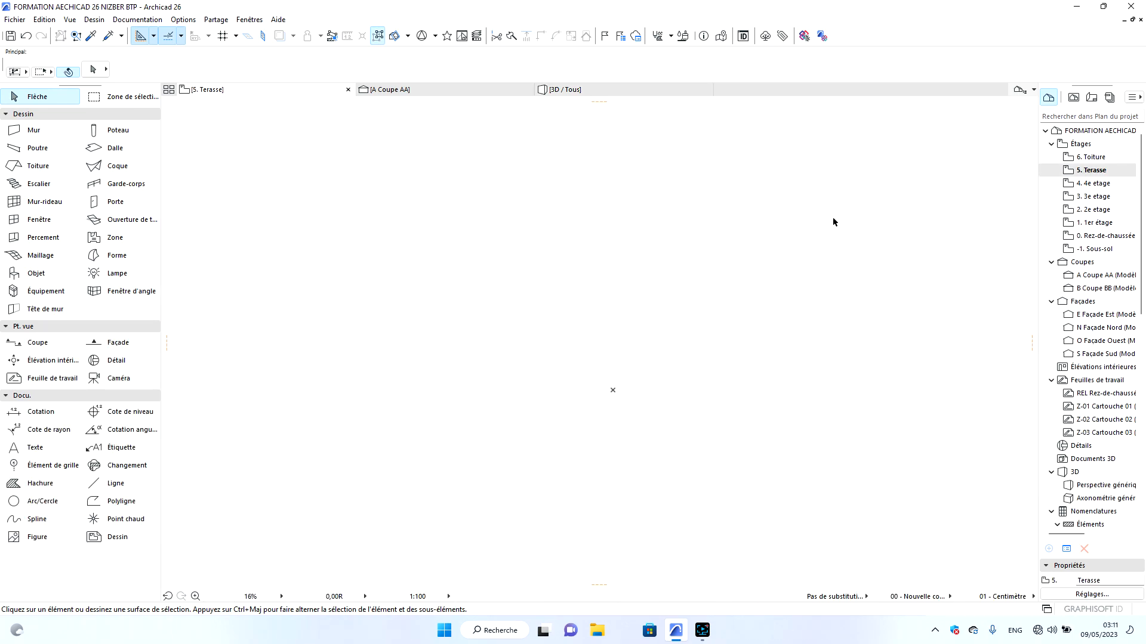
{"action": "scroll", "coordinate": [766, 292], "scroll_direction": "up", "scroll_amount": 6}
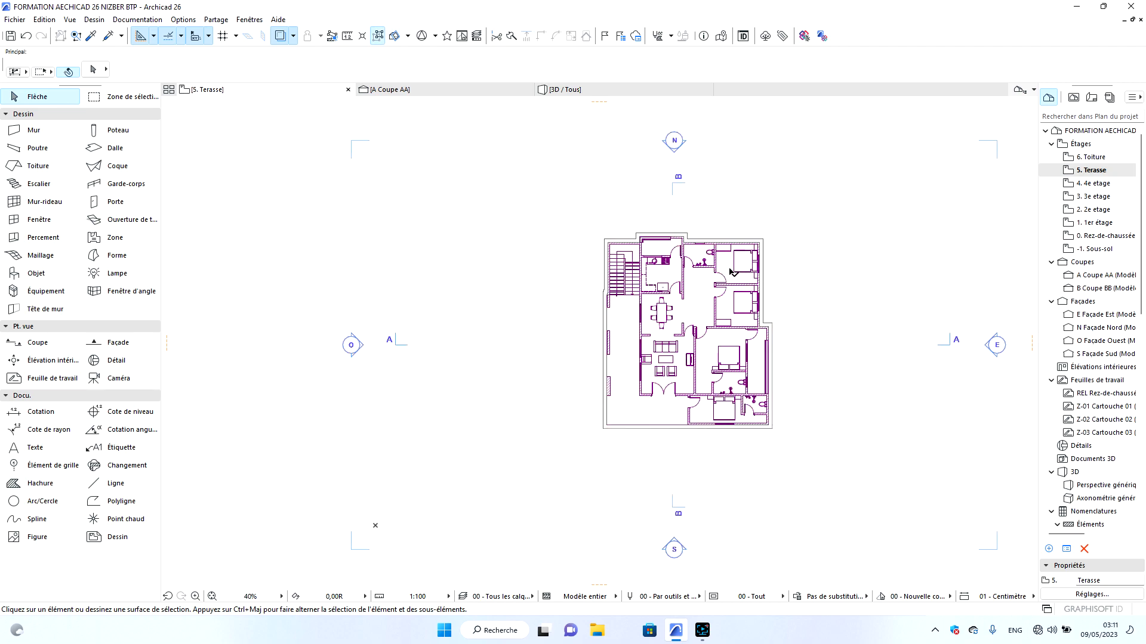
{"action": "scroll", "coordinate": [658, 240], "scroll_direction": "up", "scroll_amount": 3}
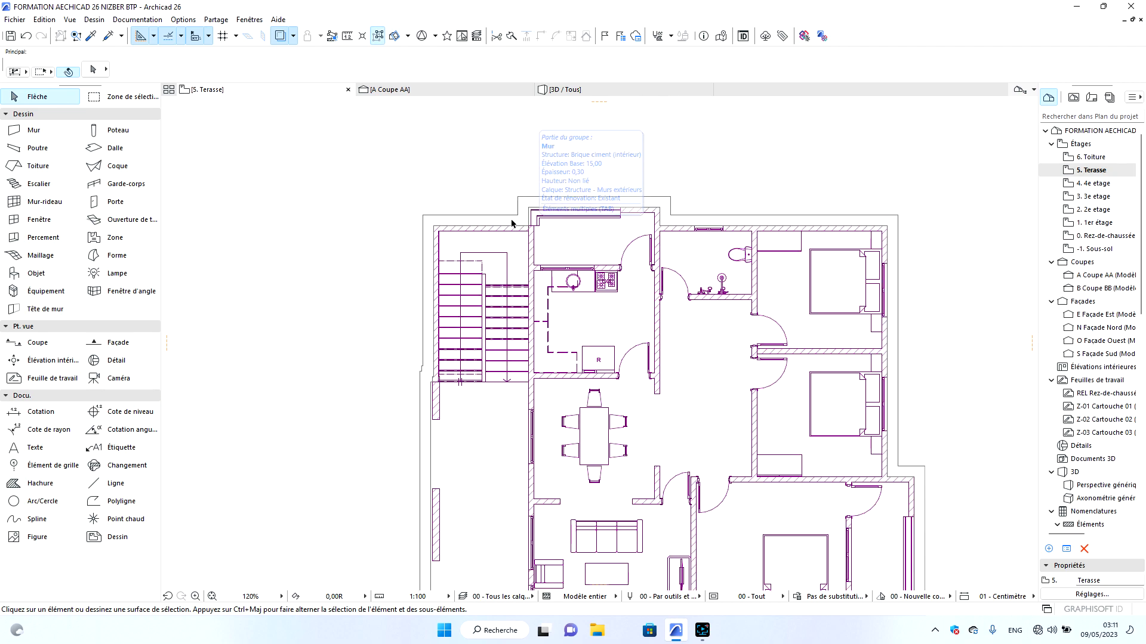
{"action": "scroll", "coordinate": [595, 242], "scroll_direction": "down", "scroll_amount": 4}
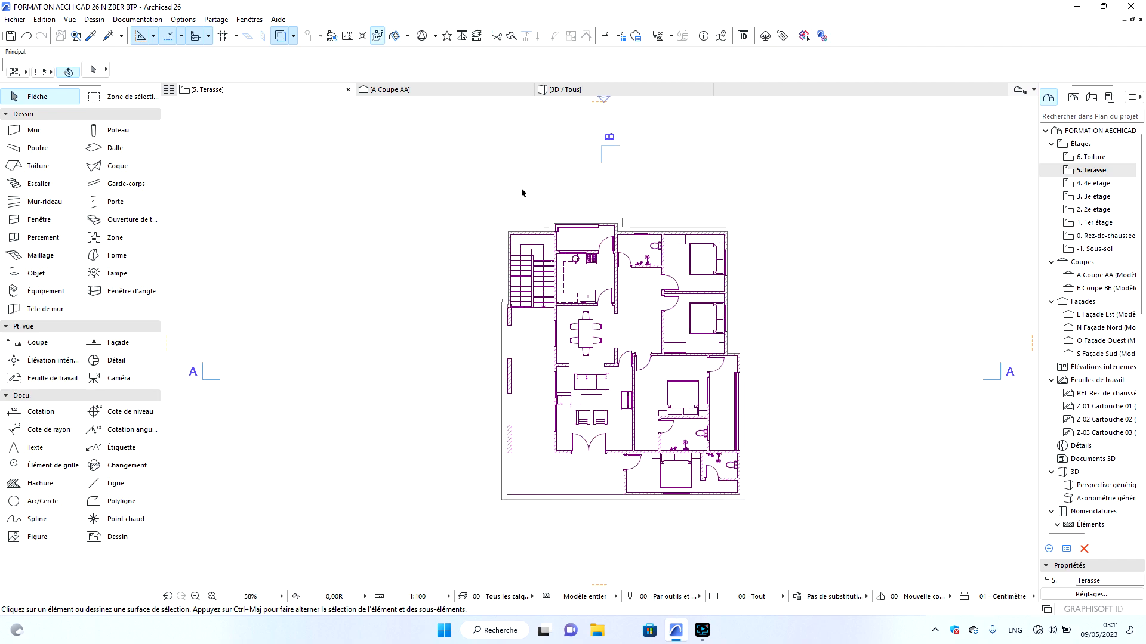
{"action": "left_click", "coordinate": [589, 90]}
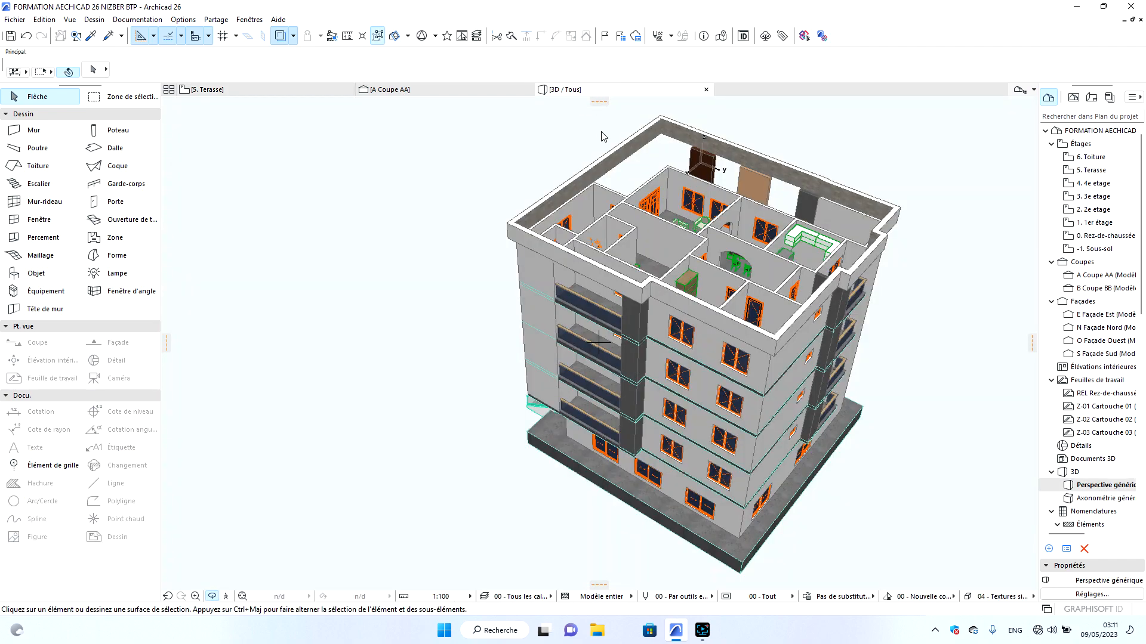
Copy the floor slab from the 4e etage plan and paste it in place on the Terasse storey.
{"action": "left_click", "coordinate": [284, 93]}
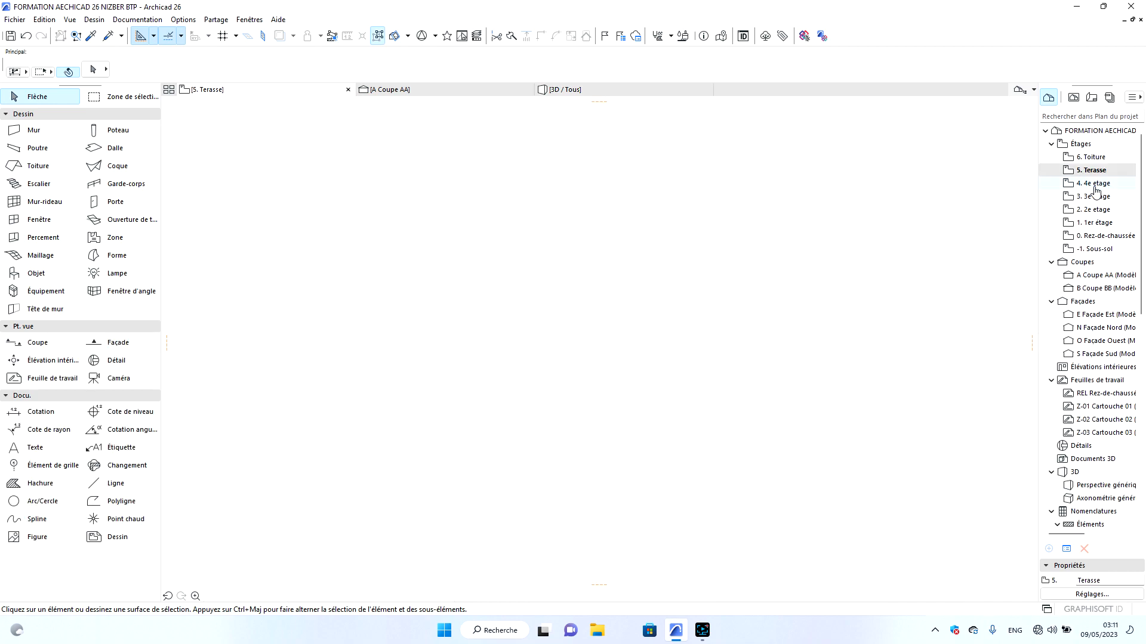
{"action": "double_click", "coordinate": [1092, 184]}
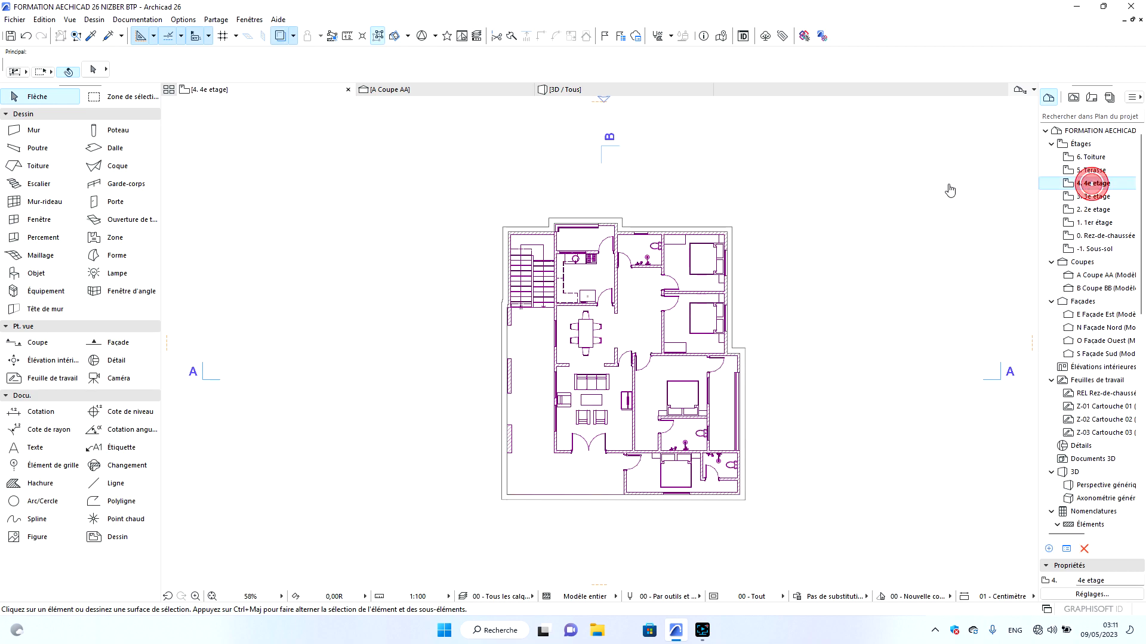
{"action": "left_click", "coordinate": [650, 302]}
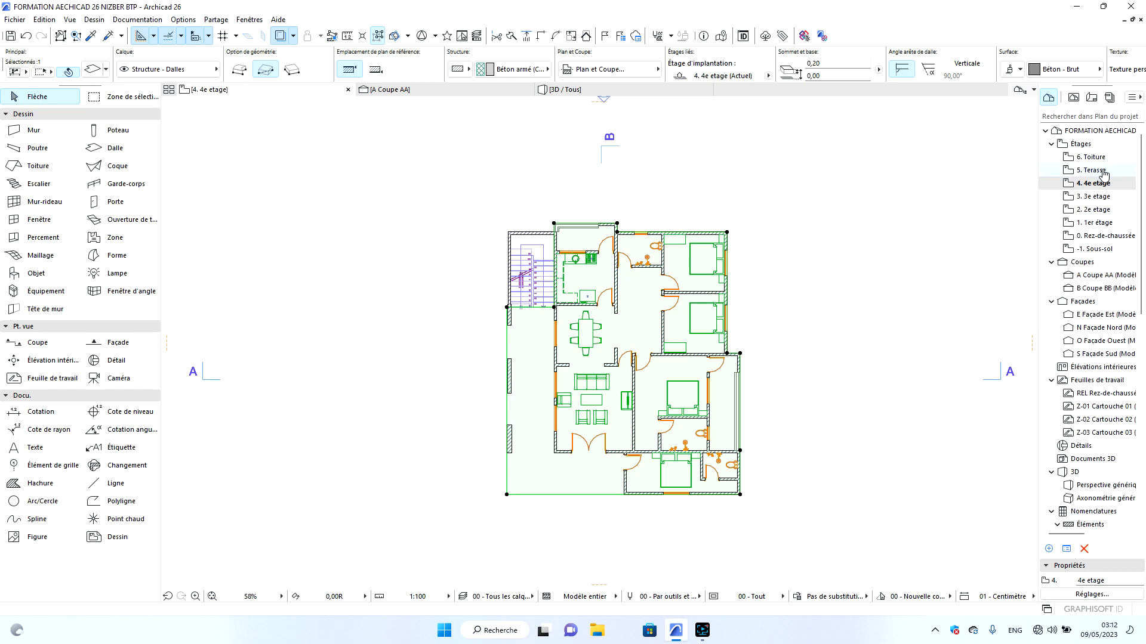
{"action": "double_click", "coordinate": [1104, 172]}
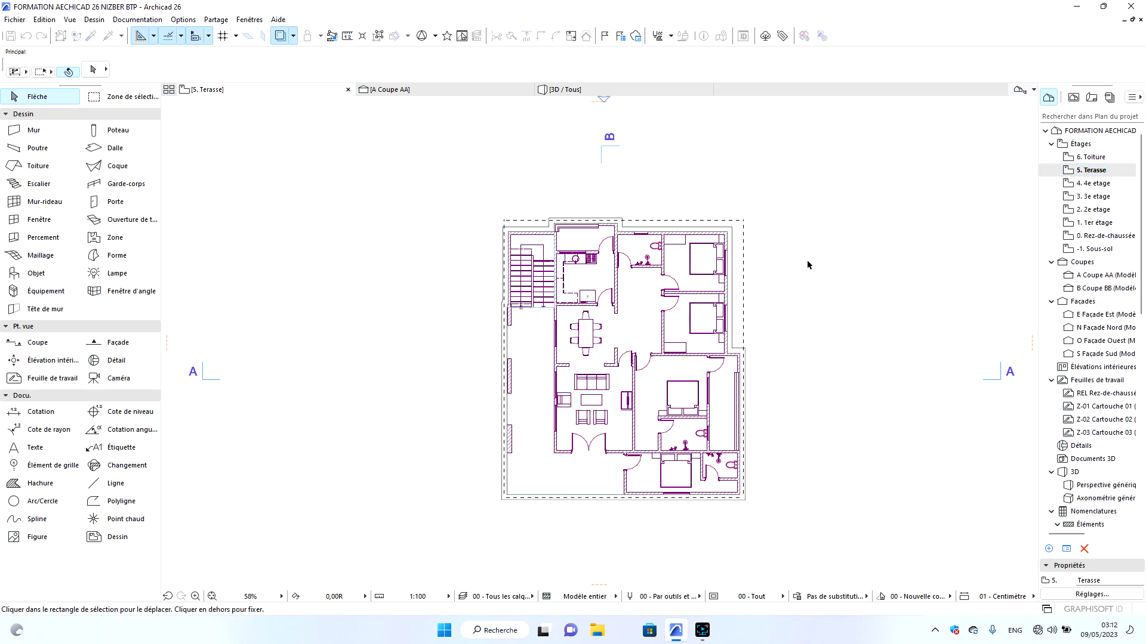
Inspect the roof terrace slab, the parapet and the stairwell opening in 3D from several sides.
{"action": "left_click", "coordinate": [576, 89]}
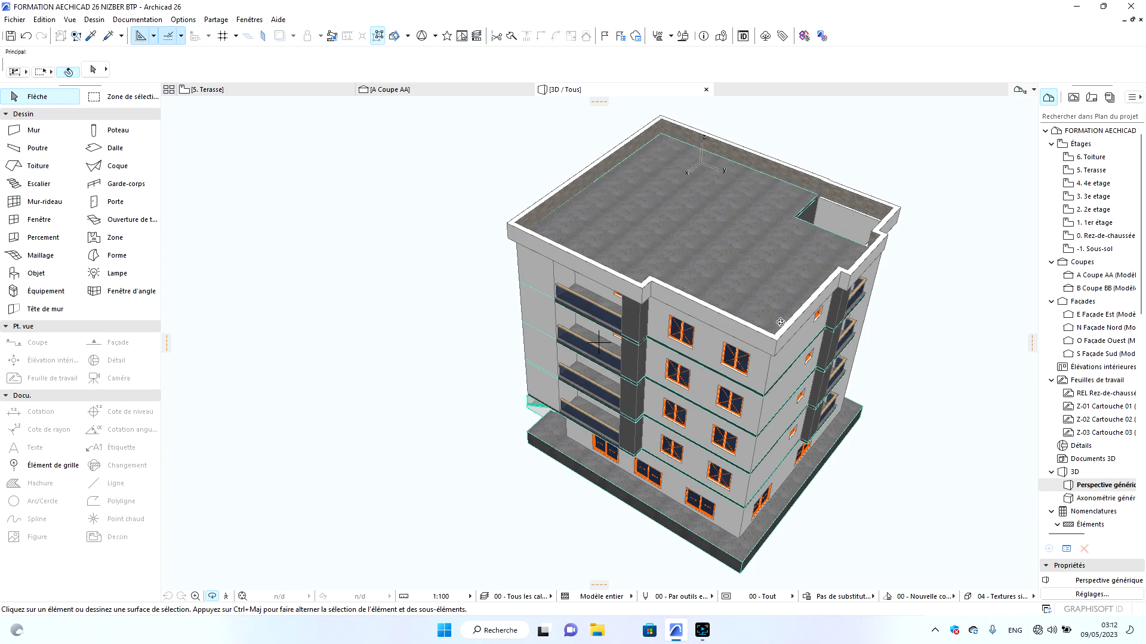
{"action": "left_click_drag", "start_coordinate": [840, 311], "coordinate": [541, 330]}
{"action": "scroll", "coordinate": [541, 330], "scroll_direction": "down", "scroll_amount": 5}
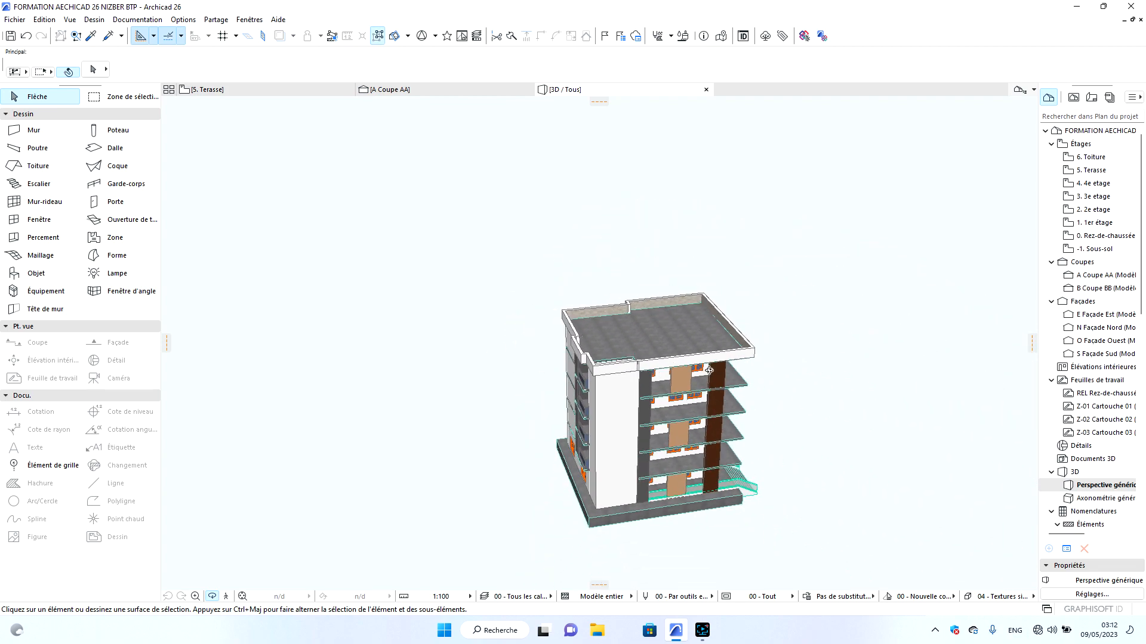
{"action": "scroll", "coordinate": [682, 329], "scroll_direction": "up", "scroll_amount": 5}
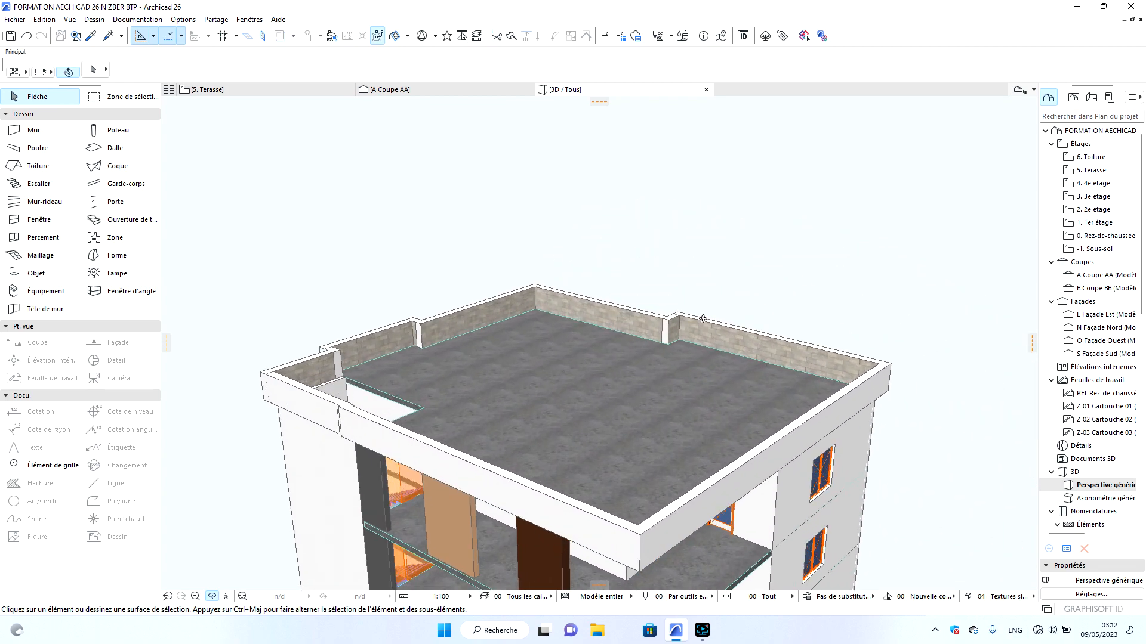
{"action": "left_click_drag", "start_coordinate": [673, 319], "coordinate": [740, 322]}
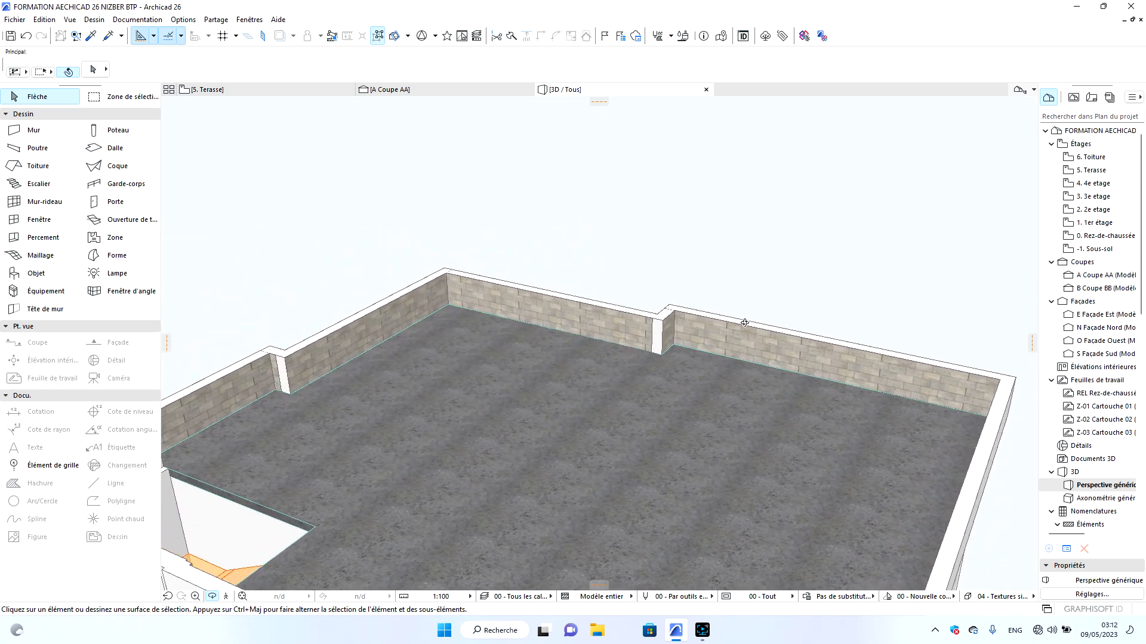
{"action": "scroll", "coordinate": [740, 322], "scroll_direction": "down", "scroll_amount": 3}
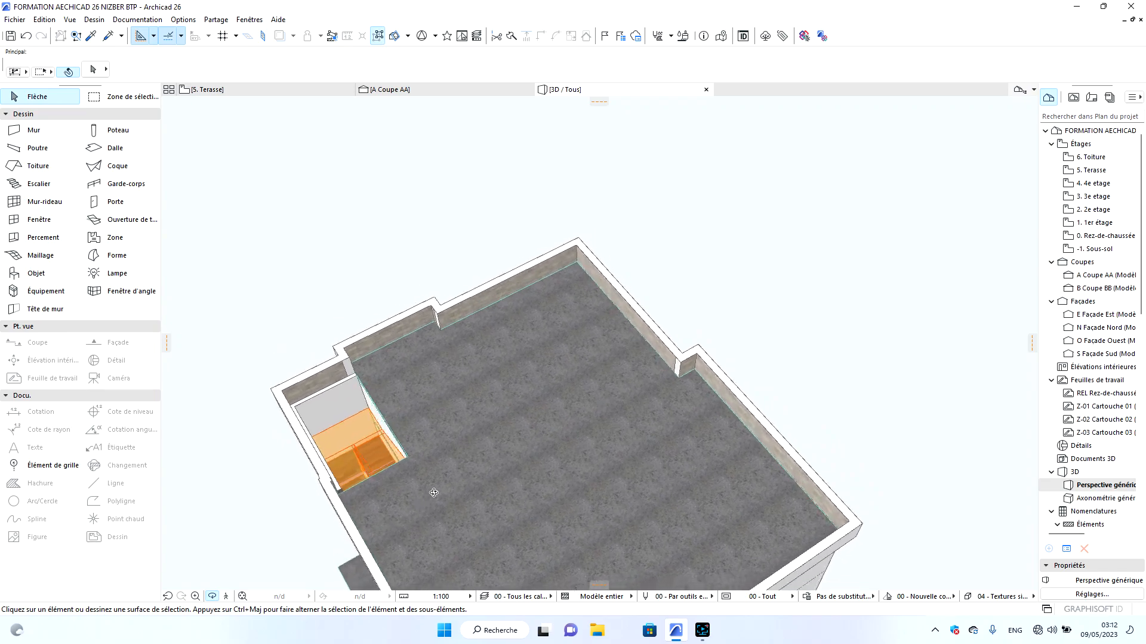
{"action": "scroll", "coordinate": [776, 525], "scroll_direction": "up", "scroll_amount": 5}
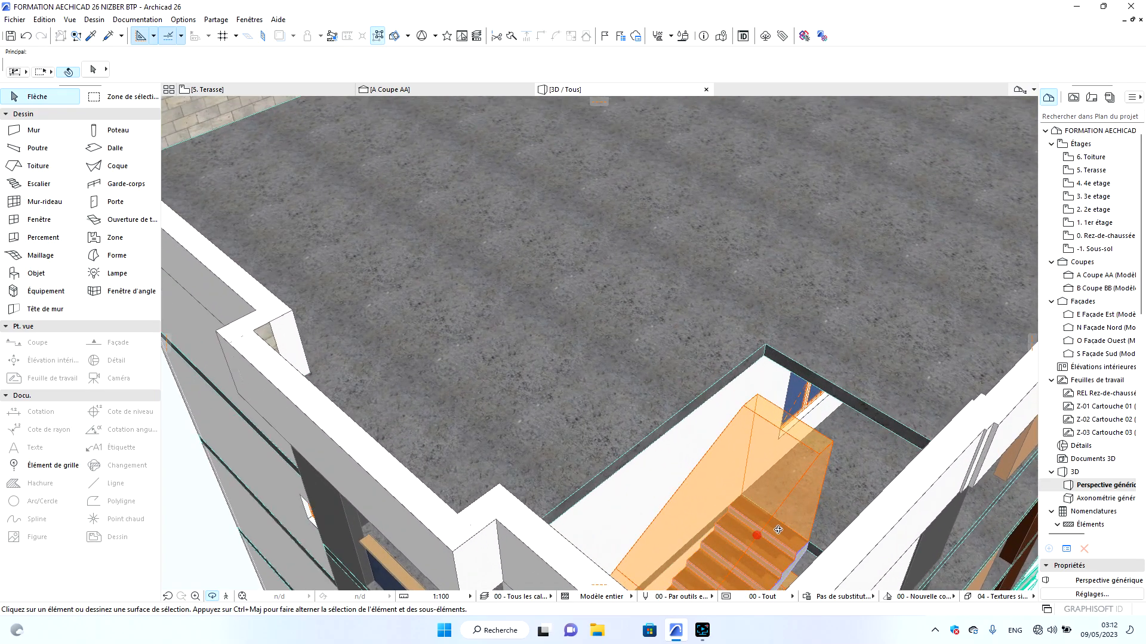
{"action": "left_click_drag", "start_coordinate": [756, 535], "coordinate": [872, 544]}
{"action": "middle_click_drag", "start_coordinate": [872, 544], "coordinate": [591, 502], "text": "shift"}
{"action": "scroll", "coordinate": [591, 503], "scroll_direction": "down", "scroll_amount": 5}
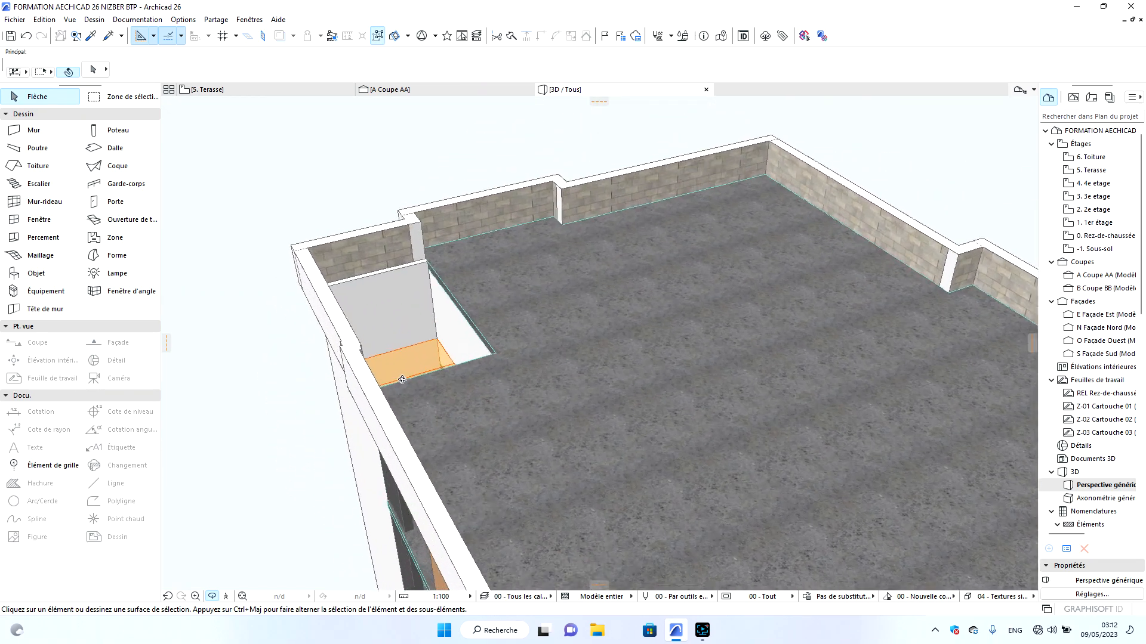
{"action": "middle_click_drag", "start_coordinate": [422, 442], "coordinate": [686, 388], "text": "shift"}
{"action": "scroll", "coordinate": [413, 276], "scroll_direction": "up", "scroll_amount": 3}
{"action": "scroll", "coordinate": [413, 276], "scroll_direction": "up", "scroll_amount": 2}
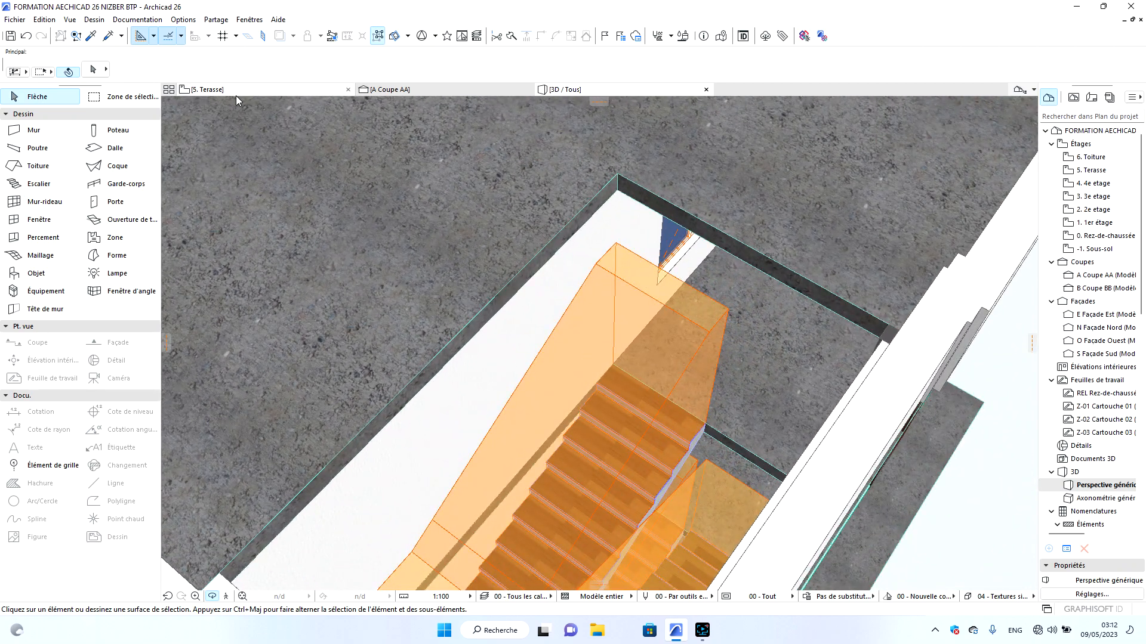
Turn off the trace reference on the terrace plan.
{"action": "left_click", "coordinate": [236, 95]}
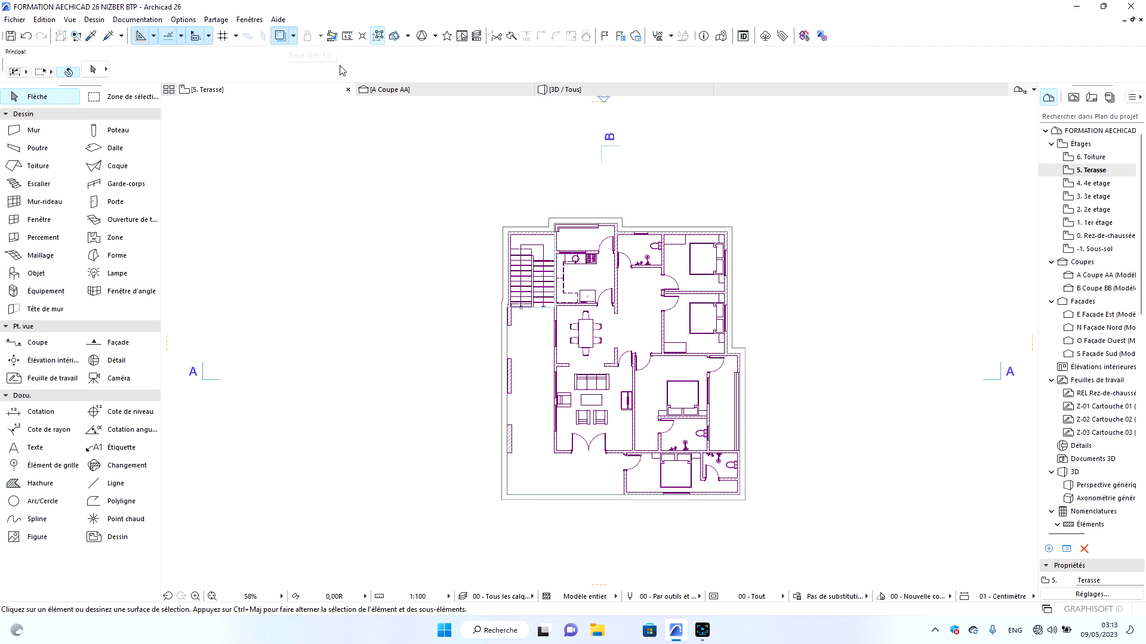
{"action": "left_click", "coordinate": [283, 36]}
{"action": "scroll", "coordinate": [550, 234], "scroll_direction": "up", "scroll_amount": 2}
Copy the staircase from the 4e etage plan and paste it in place in the Terasse stairwell.
{"action": "double_click", "coordinate": [1093, 184]}
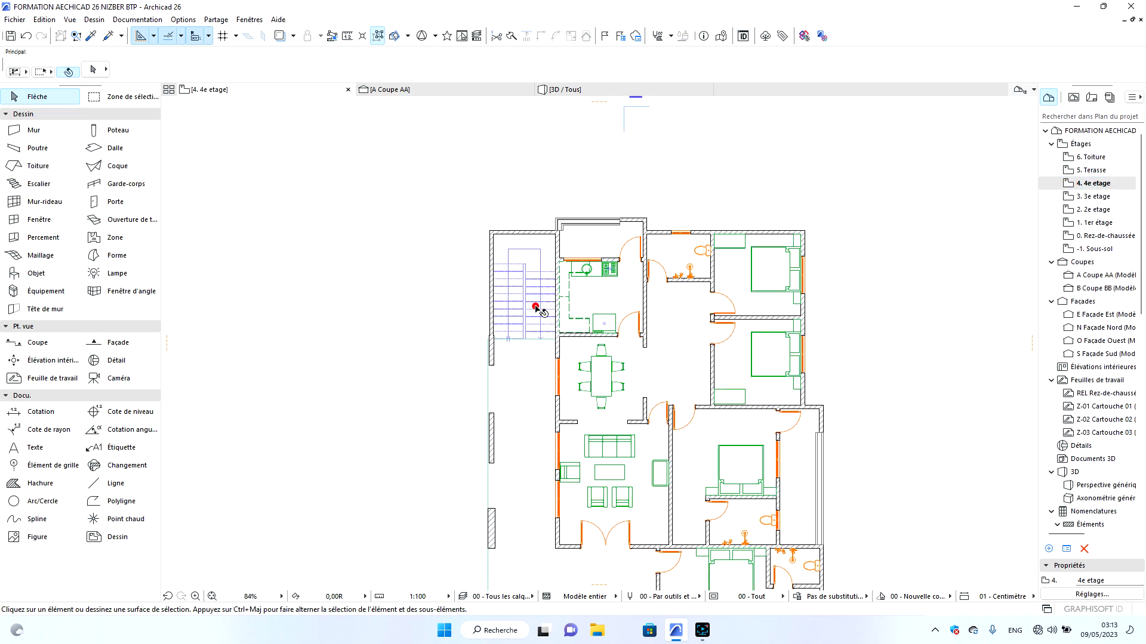
{"action": "left_click", "coordinate": [540, 310]}
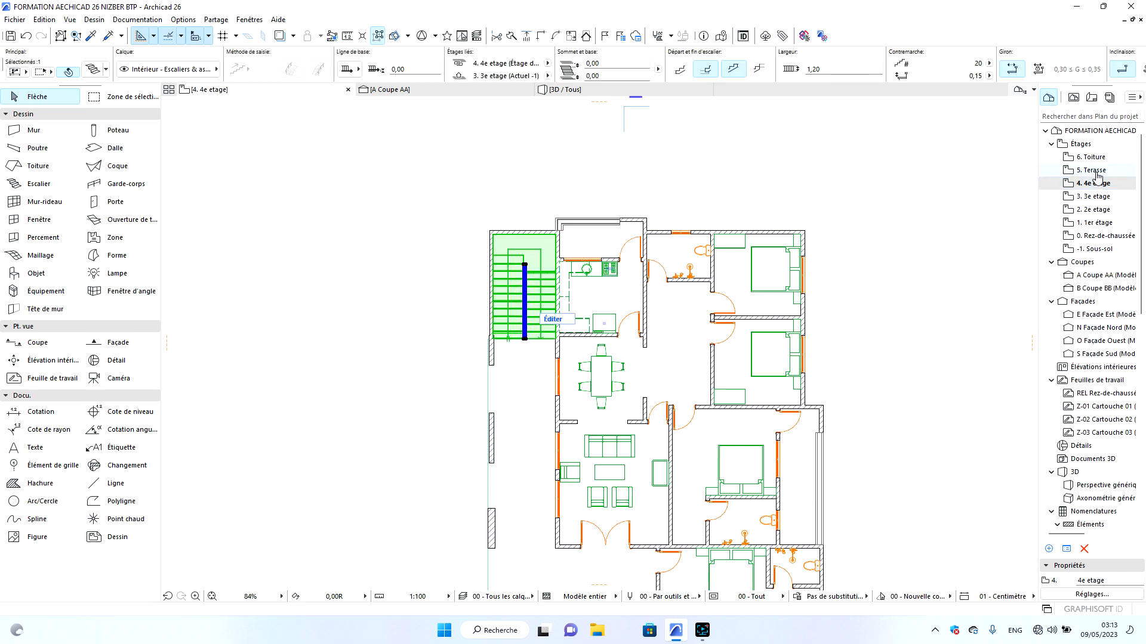
{"action": "double_click", "coordinate": [1095, 171]}
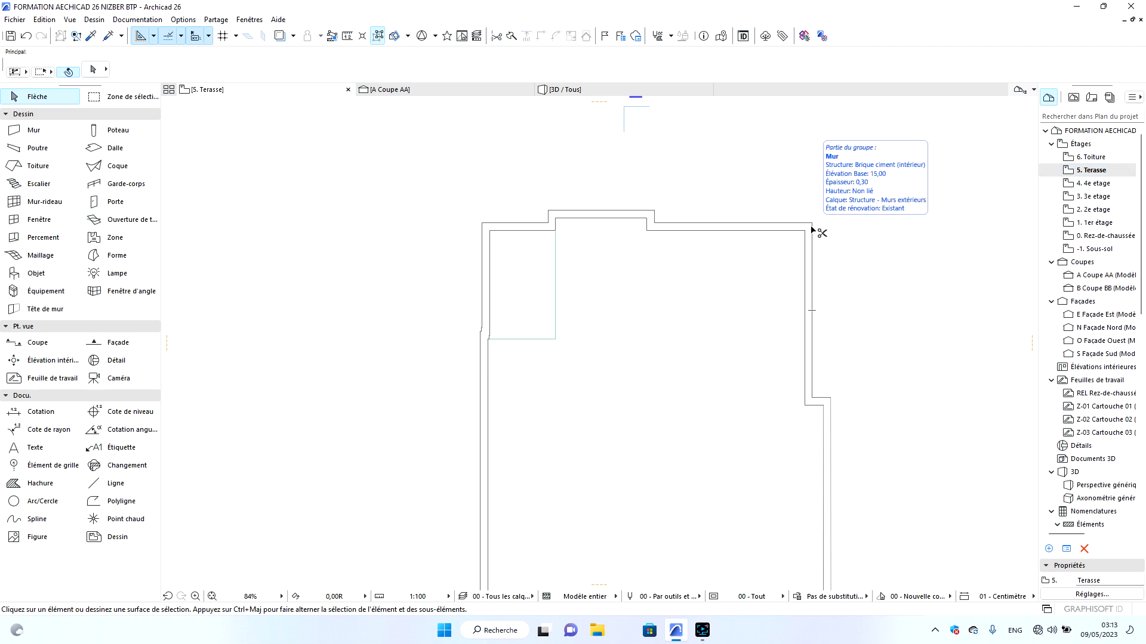
{"action": "key", "text": "ctrl+v"}
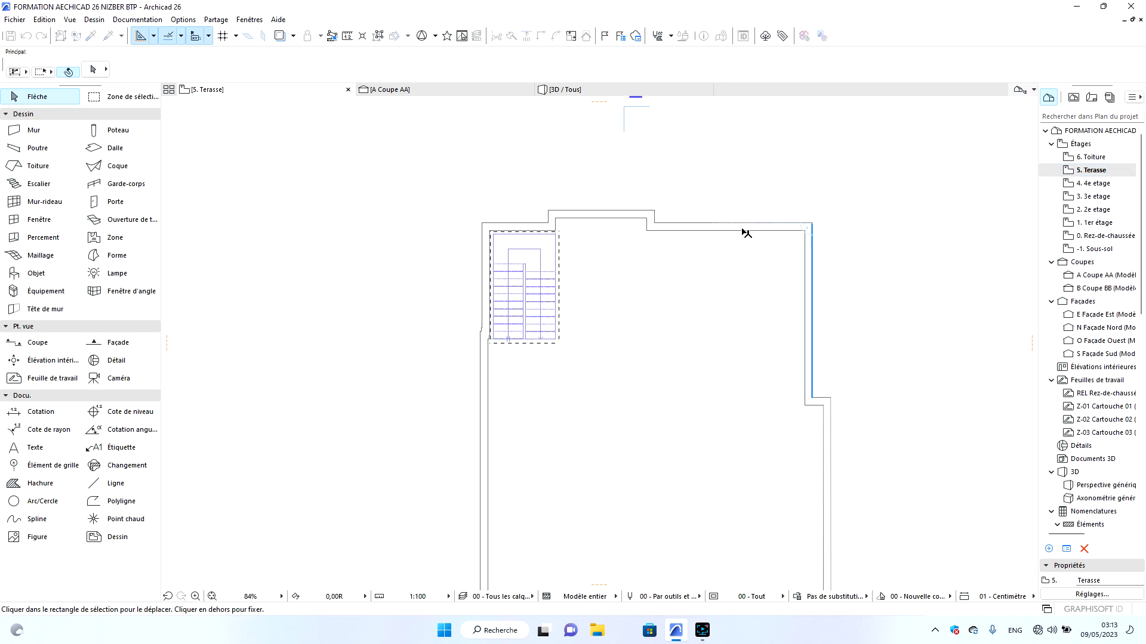
{"action": "left_click", "coordinate": [740, 186]}
Examine in 3D how the top staircase flight reaches the roof terrace through the stairwell opening.
{"action": "left_click", "coordinate": [564, 90]}
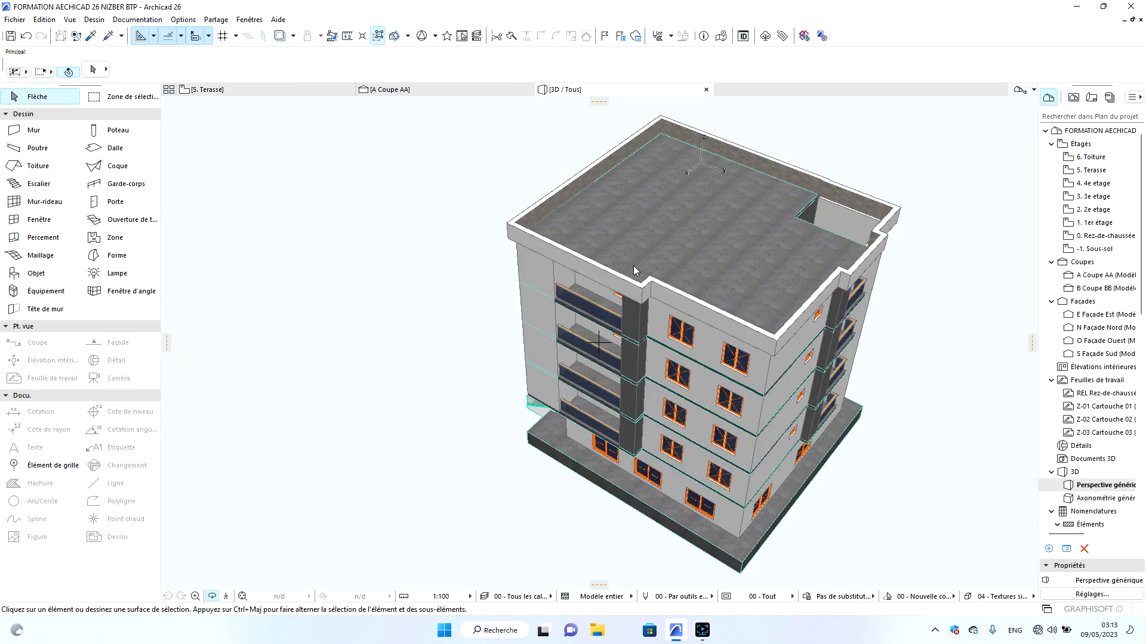
{"action": "scroll", "coordinate": [757, 290], "scroll_direction": "up", "scroll_amount": 10}
{"action": "scroll", "coordinate": [682, 297], "scroll_direction": "down", "scroll_amount": 10}
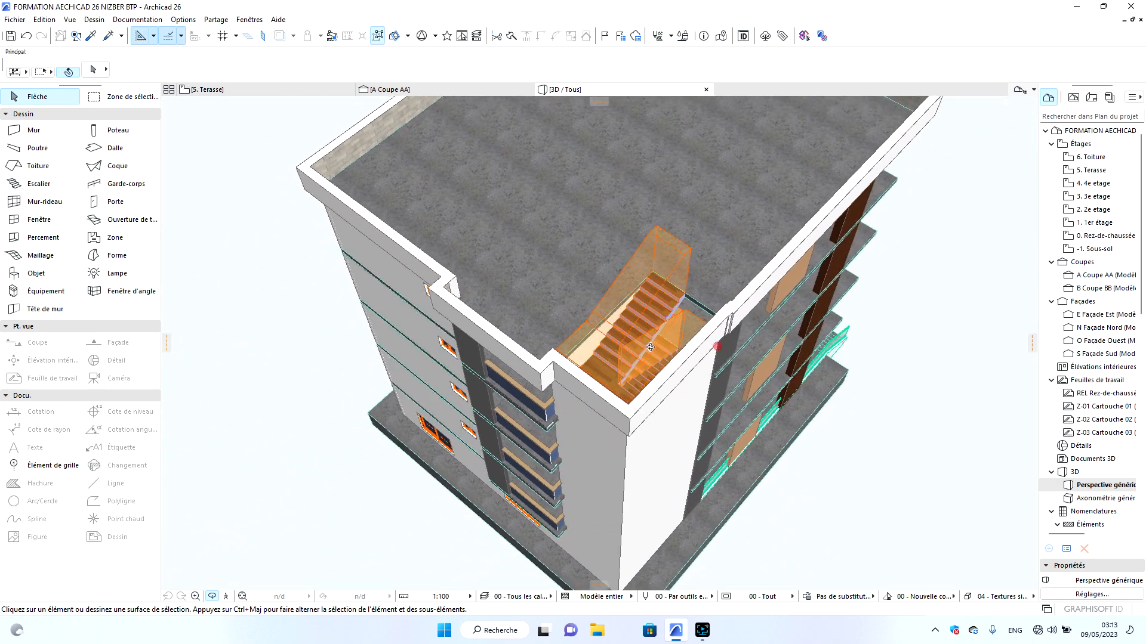
{"action": "middle_click_drag", "start_coordinate": [650, 347], "coordinate": [414, 340], "text": "shift"}
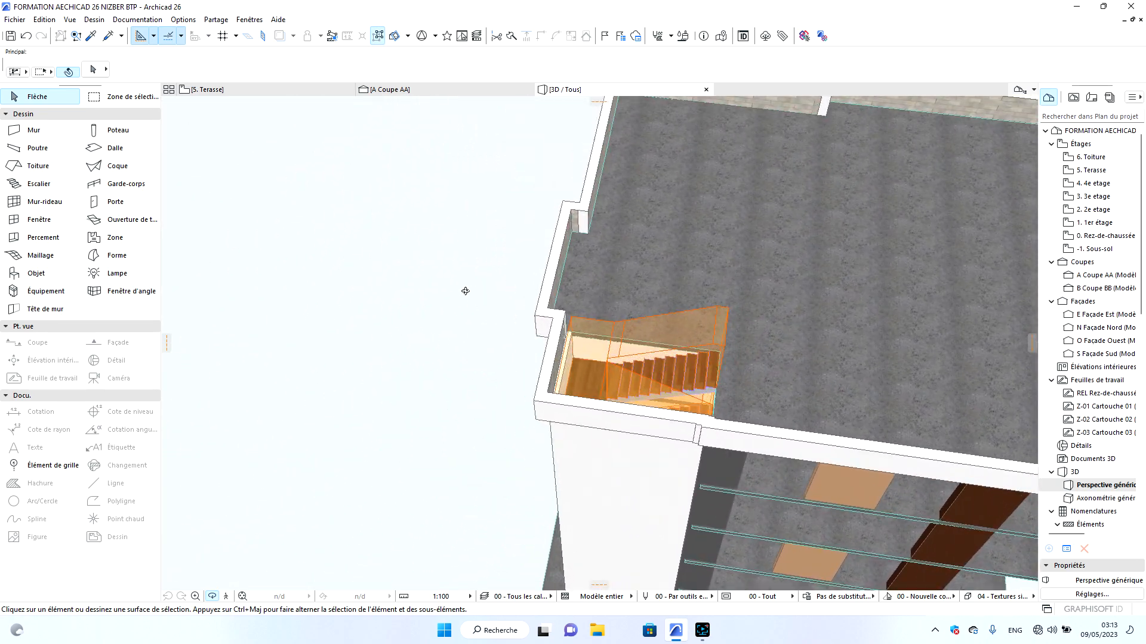
{"action": "scroll", "coordinate": [473, 294], "scroll_direction": "down", "scroll_amount": 5}
{"action": "middle_click_drag", "start_coordinate": [591, 322], "coordinate": [538, 314], "text": "shift"}
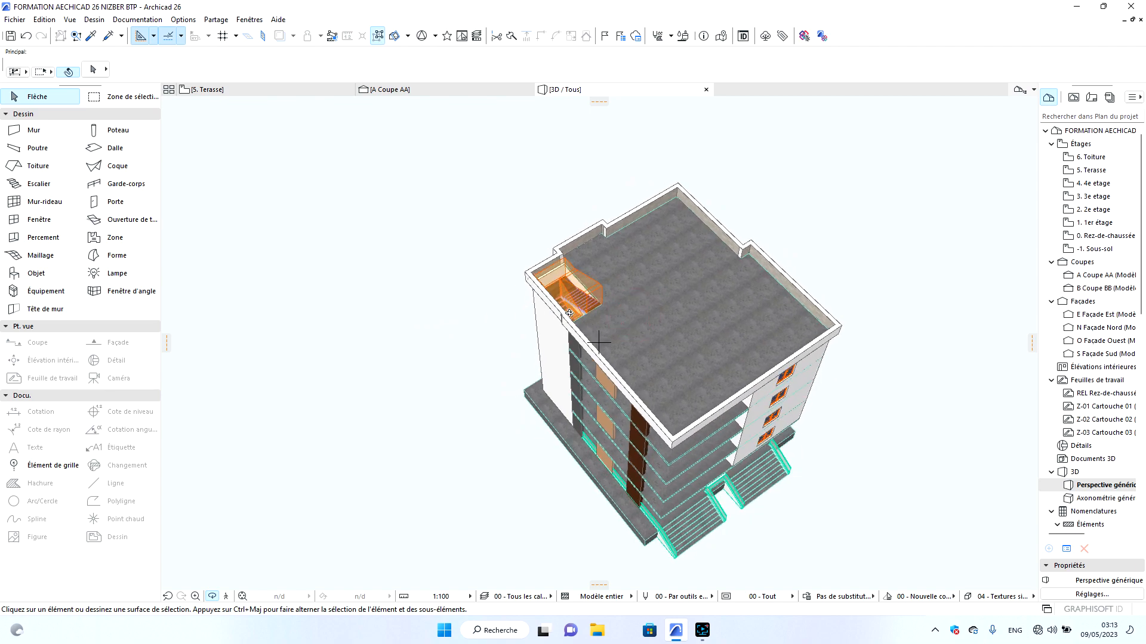
{"action": "scroll", "coordinate": [598, 310], "scroll_direction": "up", "scroll_amount": 5}
{"action": "middle_click_drag", "start_coordinate": [623, 333], "coordinate": [623, 316], "text": "shift"}
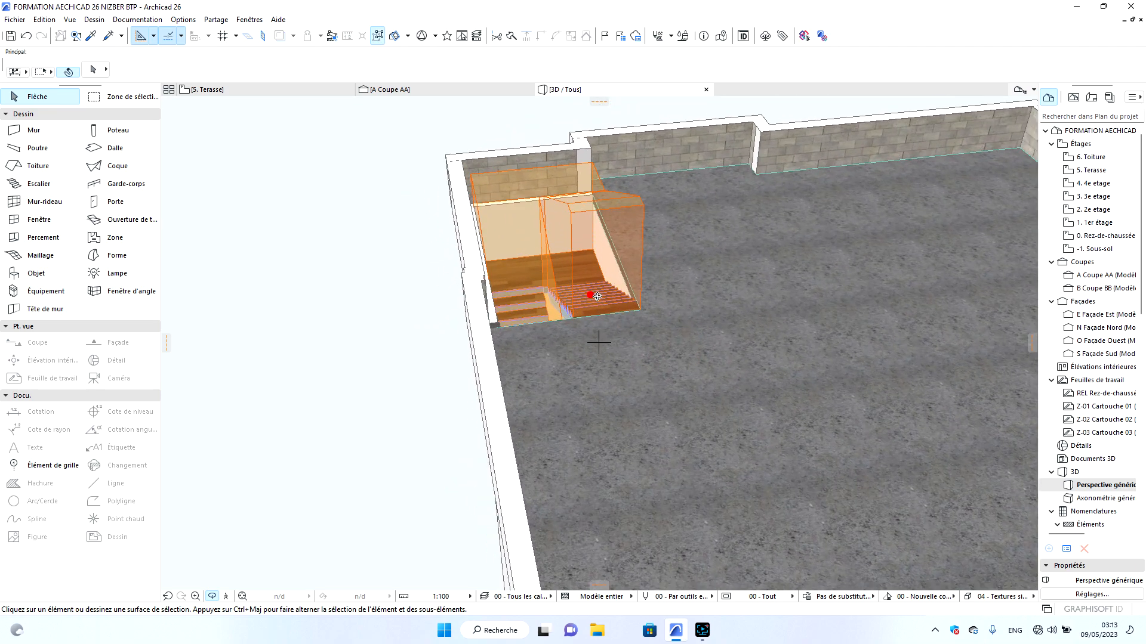
{"action": "left_click_drag", "start_coordinate": [592, 296], "coordinate": [796, 288]}
{"action": "left_click_drag", "start_coordinate": [446, 330], "coordinate": [497, 244]}
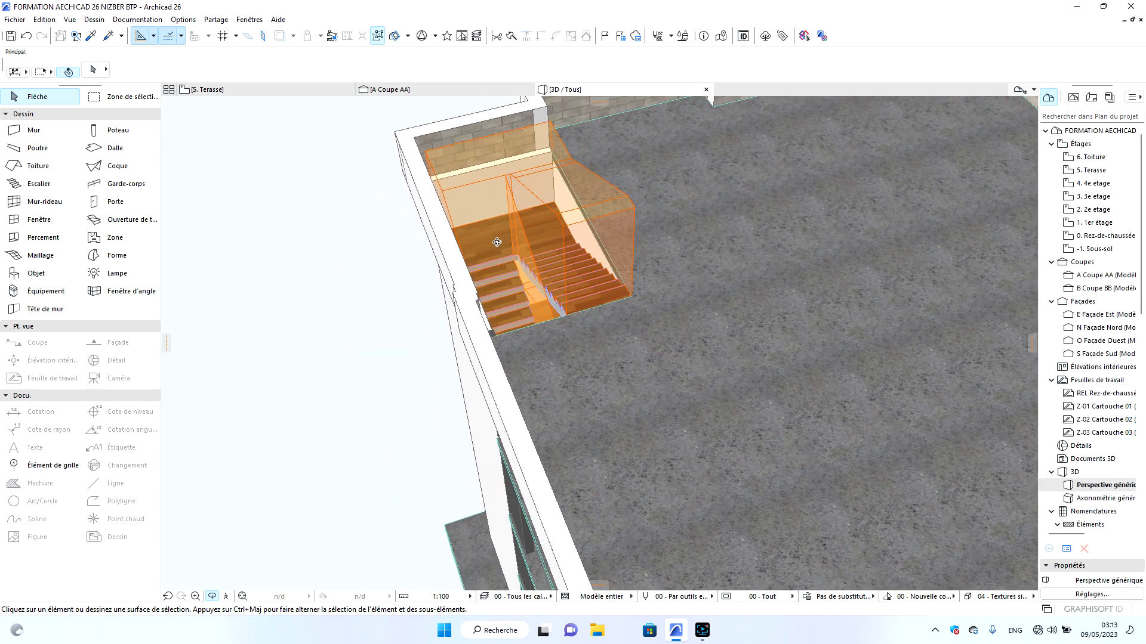
{"action": "scroll", "coordinate": [455, 301], "scroll_direction": "down", "scroll_amount": 5}
{"action": "left_click_drag", "start_coordinate": [599, 342], "coordinate": [521, 367]}
{"action": "mouse_move", "coordinate": [599, 420]}
{"action": "left_mouse_down"}
{"action": "mouse_move", "coordinate": [836, 481]}
{"action": "mouse_move", "coordinate": [492, 346]}
{"action": "left_mouse_up"}
{"action": "scroll", "coordinate": [495, 287], "scroll_direction": "up", "scroll_amount": 10}
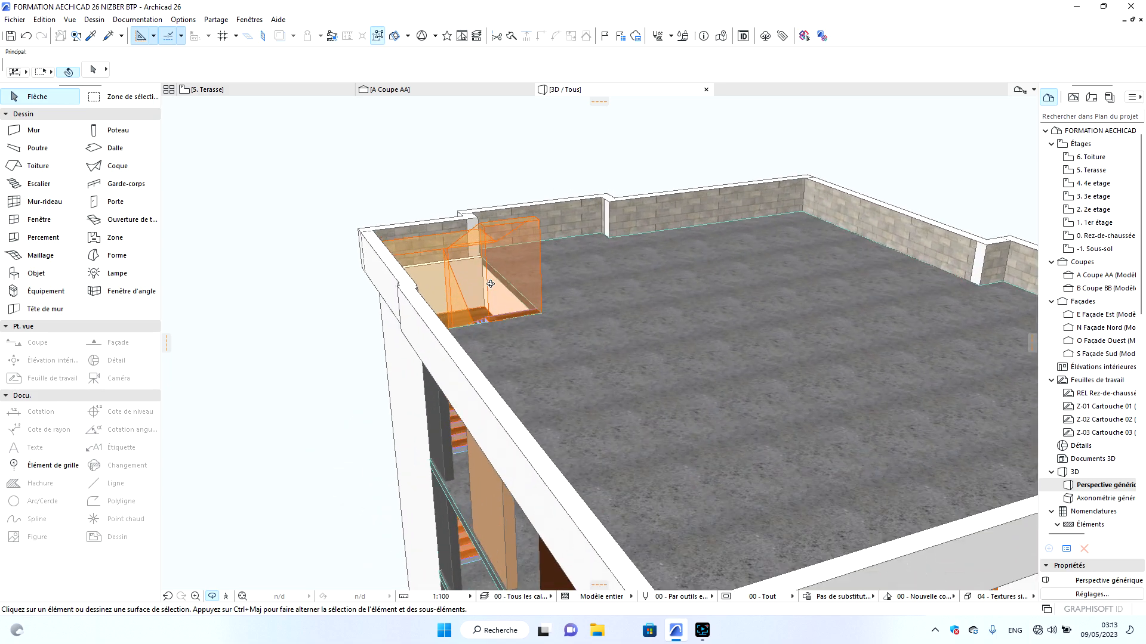
{"action": "left_click_drag", "start_coordinate": [722, 377], "coordinate": [365, 260]}
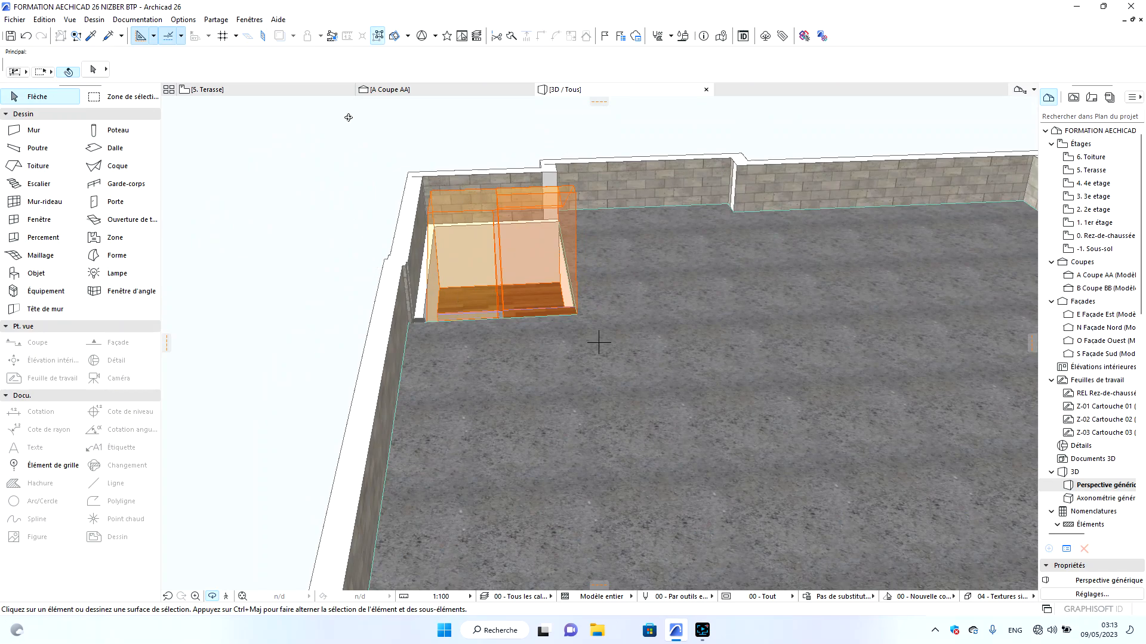
Set the default wall height to 3.00 m for new walls on the Terasse storey.
{"action": "left_click", "coordinate": [249, 89]}
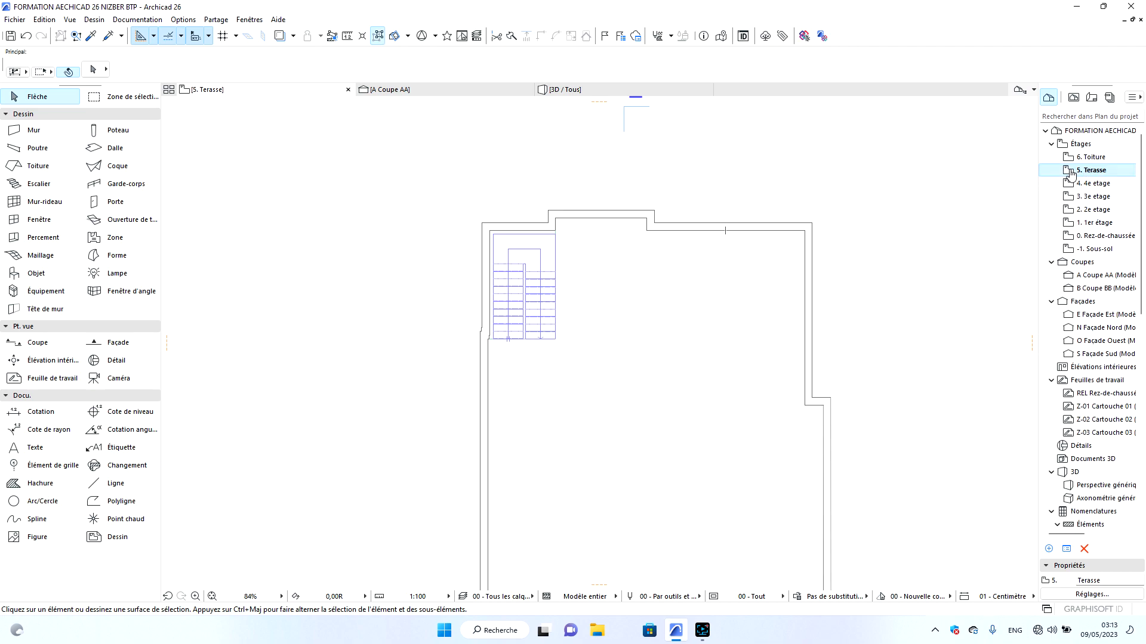
{"action": "double_click", "coordinate": [55, 131]}
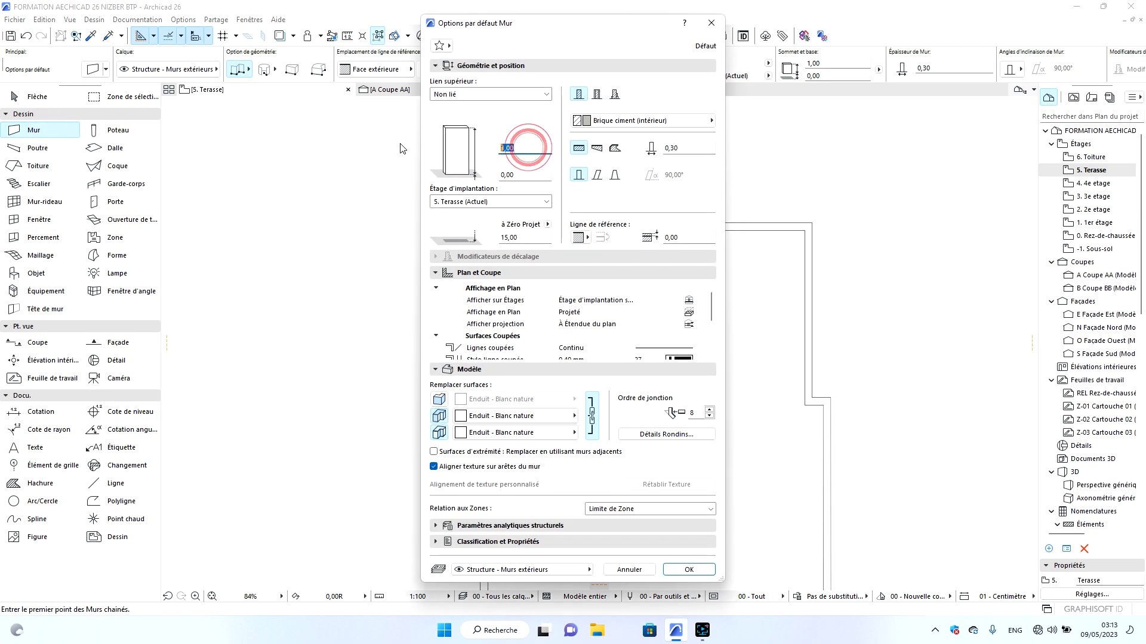
{"action": "left_click", "coordinate": [689, 565]}
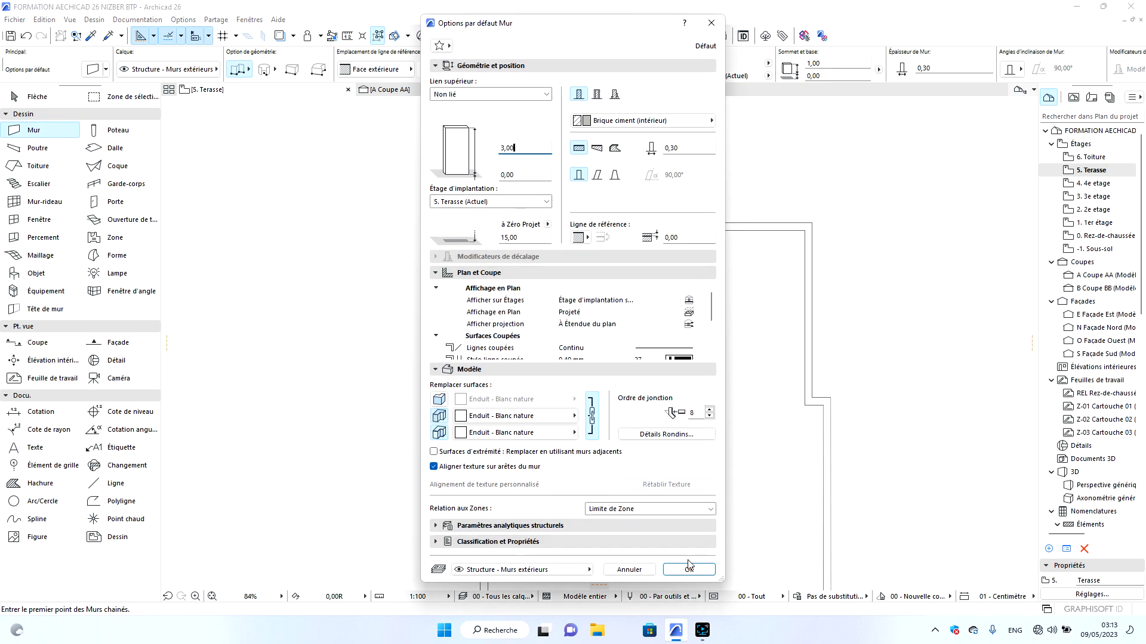
Apply the default wall settings and check the terrace stairwell opening in 3D.
{"action": "left_click", "coordinate": [689, 570]}
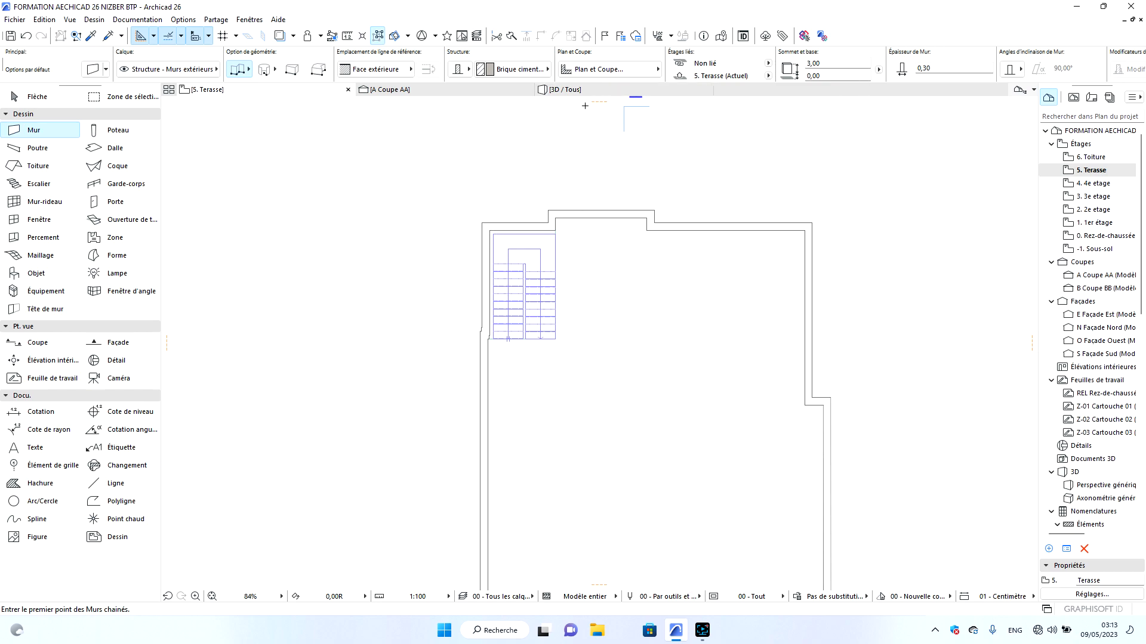
{"action": "left_click", "coordinate": [574, 89]}
{"action": "middle_click_drag", "start_coordinate": [442, 316], "coordinate": [430, 294], "text": "shift"}
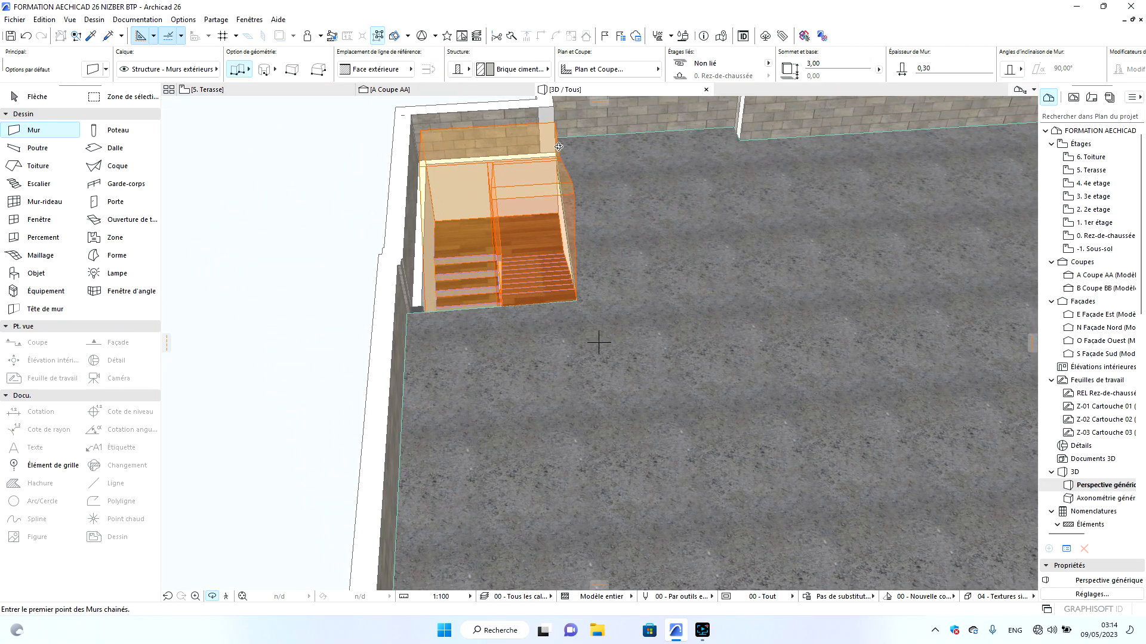
{"action": "left_click", "coordinate": [246, 90]}
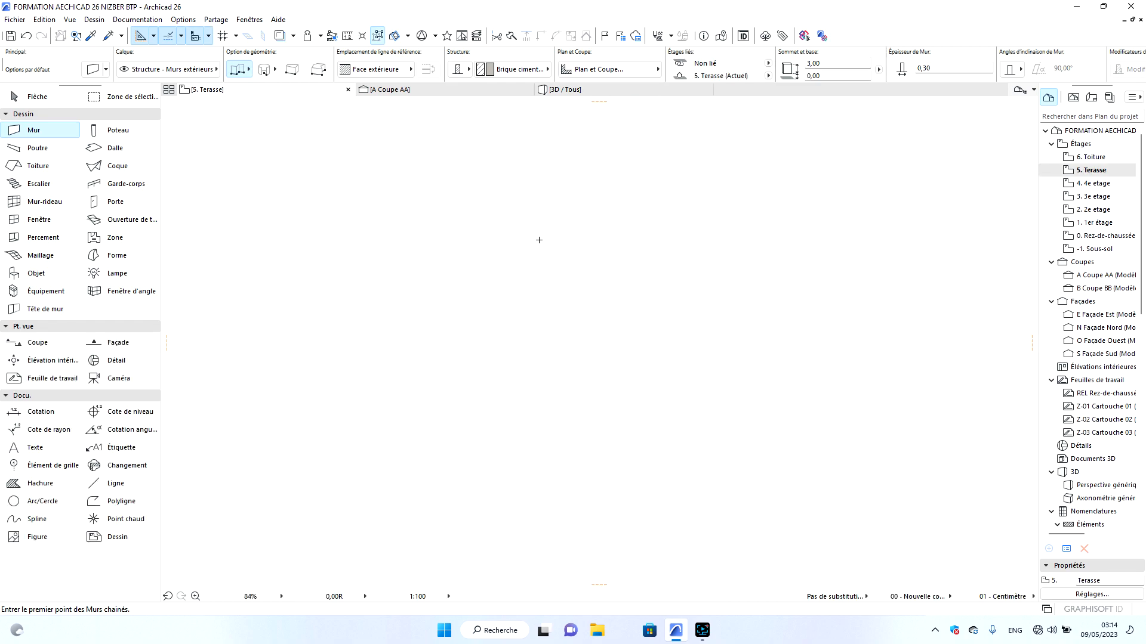
Start a chained wall at the parapet's inner corner beside the staircase, with its reference line on Face intérieure, and draw it along the stair's open side.
{"action": "scroll", "coordinate": [558, 232], "scroll_direction": "up", "scroll_amount": 4}
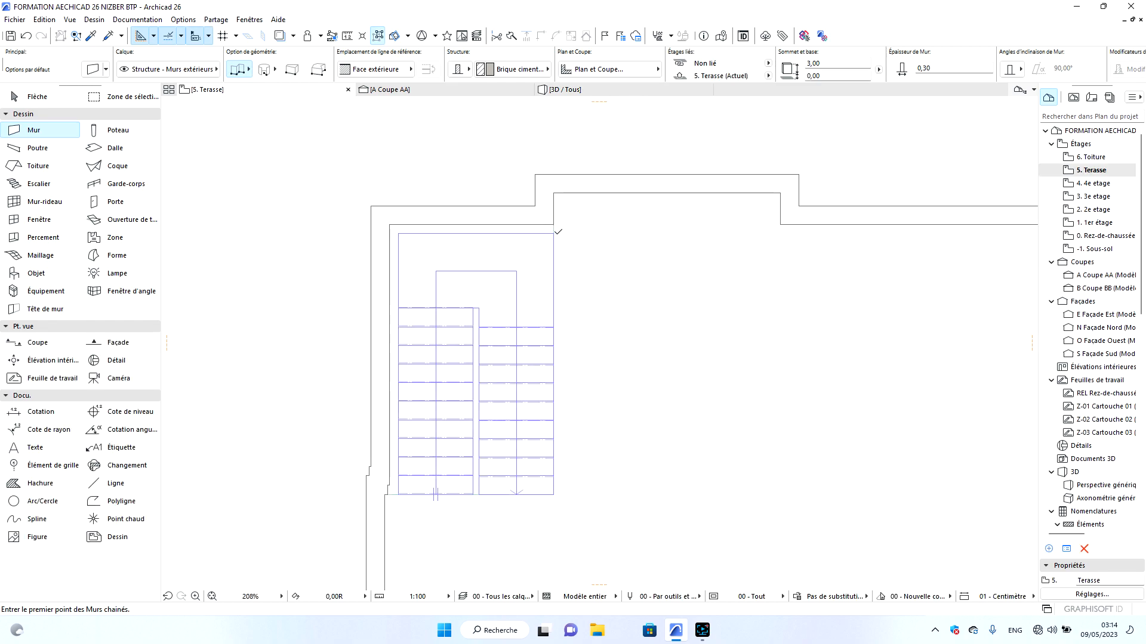
{"action": "left_click", "coordinate": [554, 224]}
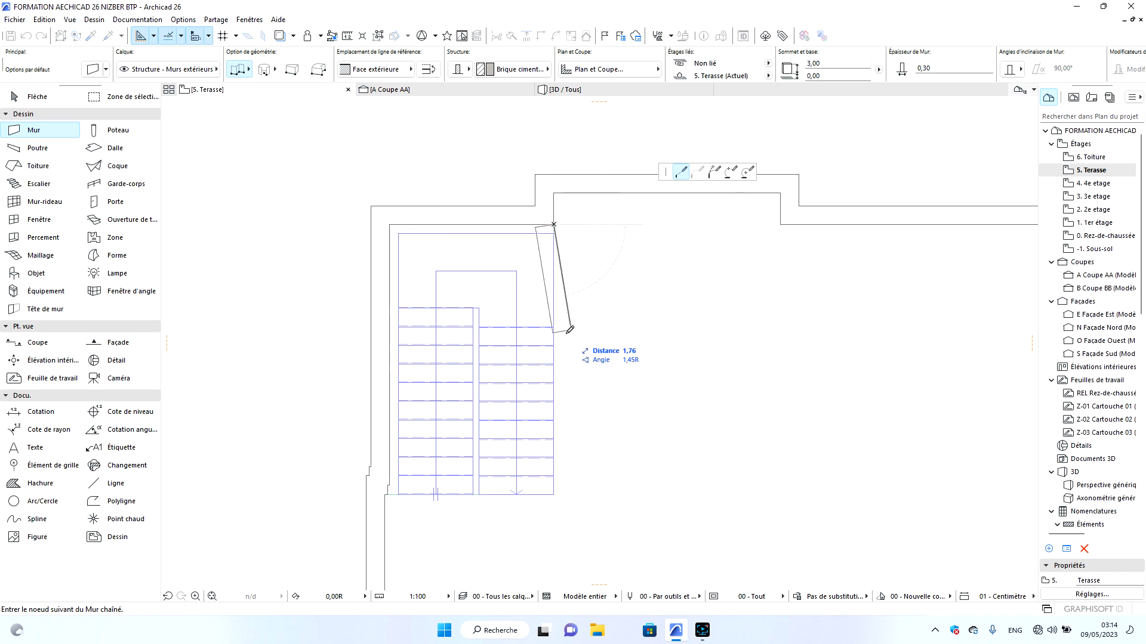
{"action": "left_click", "coordinate": [382, 69]}
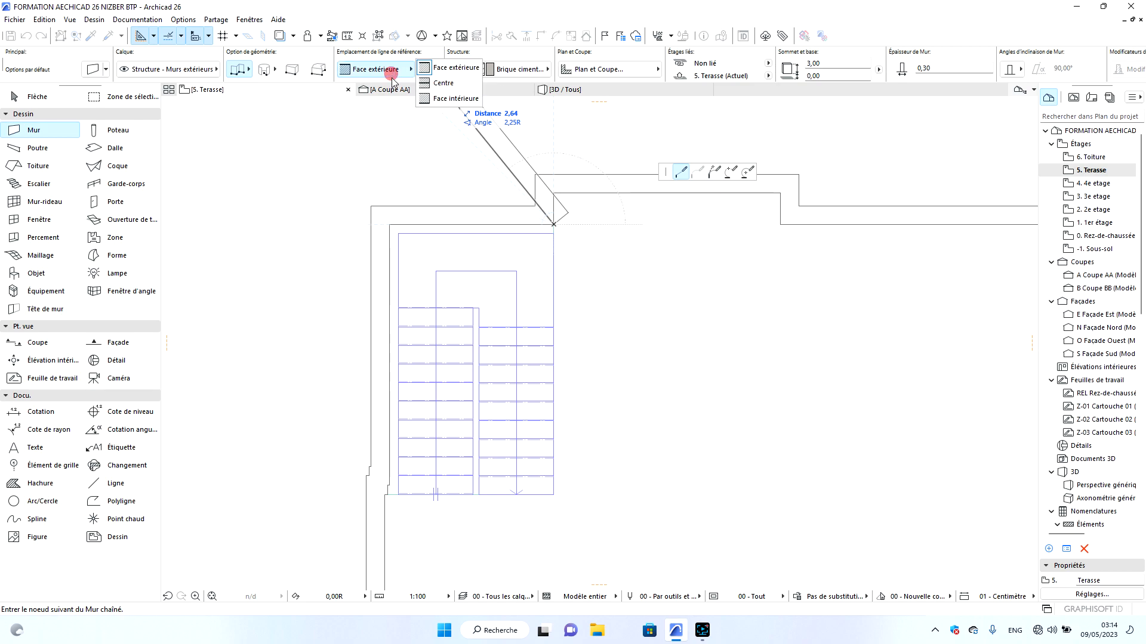
{"action": "left_click", "coordinate": [437, 100]}
{"action": "scroll", "coordinate": [586, 239], "scroll_direction": "down", "scroll_amount": 3}
{"action": "scroll", "coordinate": [576, 351], "scroll_direction": "up", "scroll_amount": 6}
{"action": "double_click", "coordinate": [573, 269]}
{"action": "left_click", "coordinate": [573, 267]}
{"action": "scroll", "coordinate": [621, 304], "scroll_direction": "down", "scroll_amount": 4}
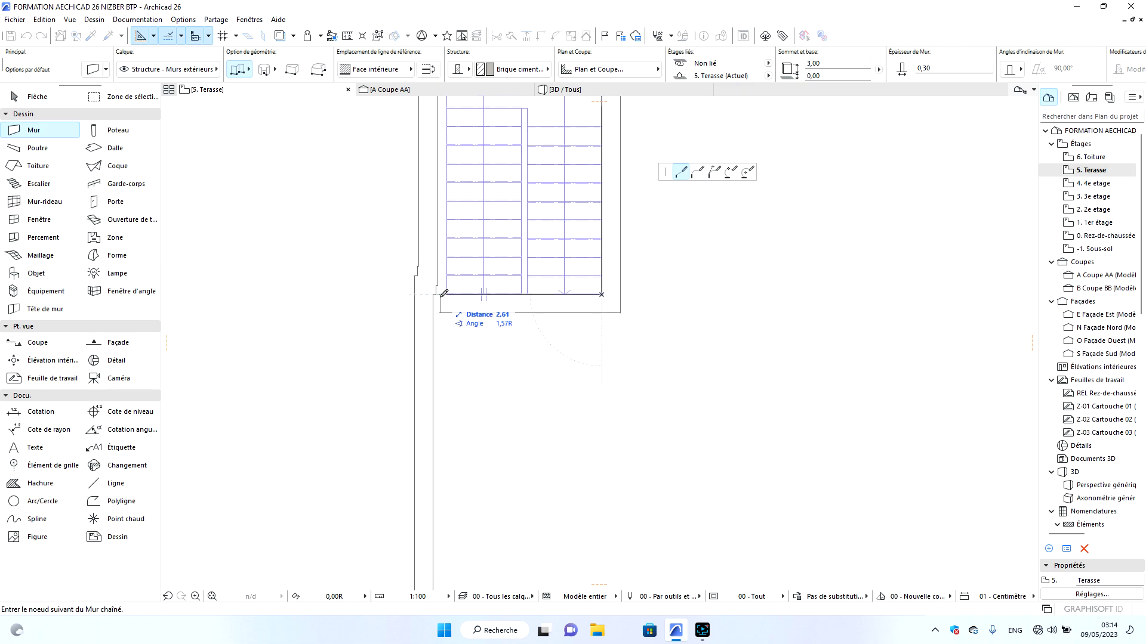
Continue the wall chain across the stair foot and along the parapet's inner face, closing it at the starting corner.
{"action": "scroll", "coordinate": [444, 294], "scroll_direction": "up", "scroll_amount": 3}
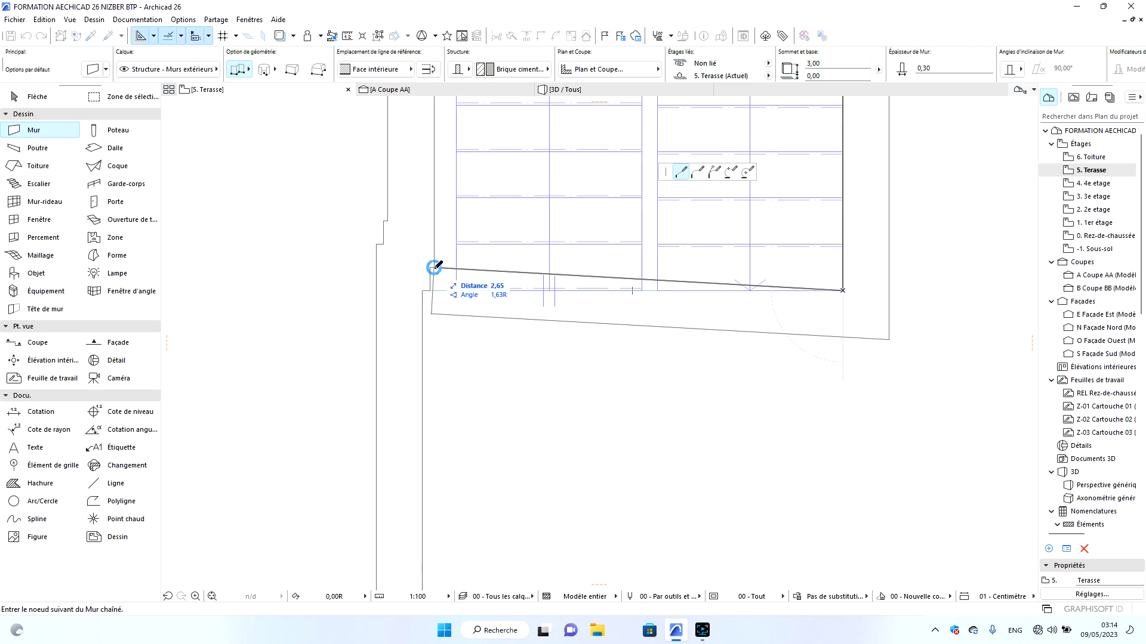
{"action": "scroll", "coordinate": [460, 413], "scroll_direction": "down", "scroll_amount": 2}
{"action": "scroll", "coordinate": [460, 414], "scroll_direction": "down", "scroll_amount": 2}
{"action": "scroll", "coordinate": [455, 192], "scroll_direction": "up", "scroll_amount": 2}
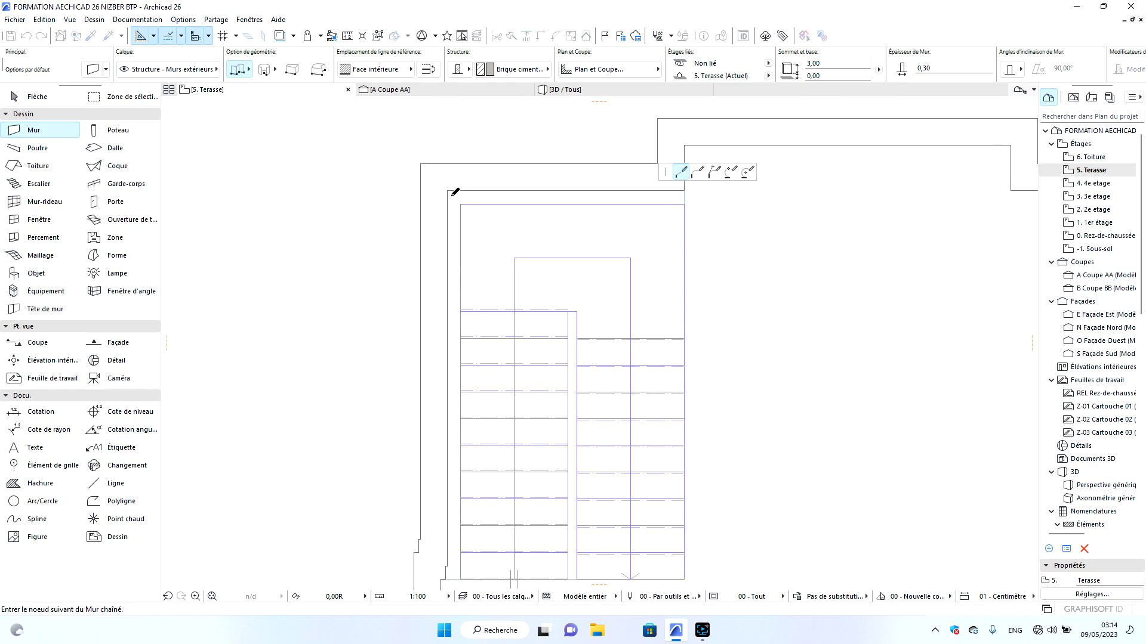
{"action": "left_click", "coordinate": [448, 191]}
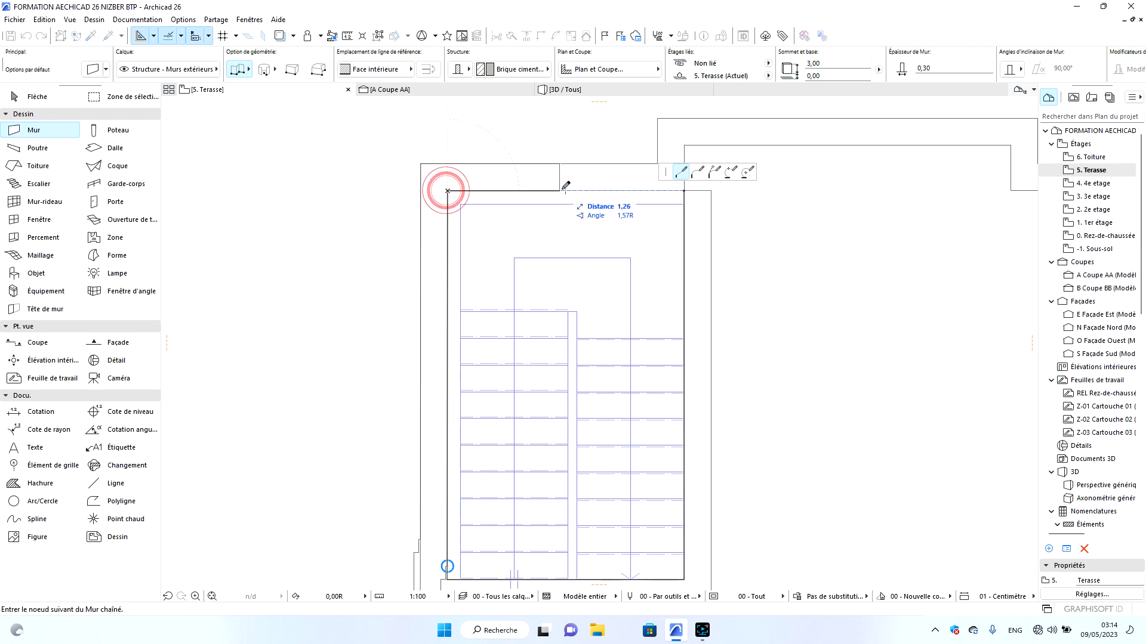
{"action": "double_click", "coordinate": [684, 190]}
Examine the new stairwell enclosure on the roof terrace in 3D from several angles.
{"action": "left_click", "coordinate": [574, 89]}
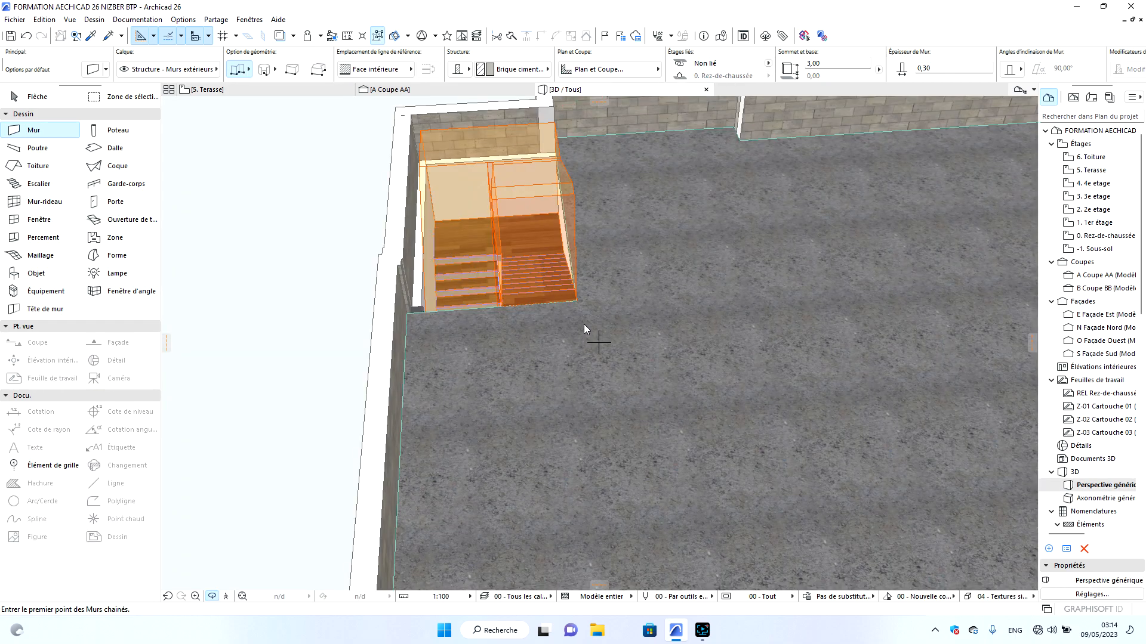
{"action": "middle_click_drag", "start_coordinate": [387, 335], "coordinate": [806, 258], "text": "shift"}
{"action": "middle_click_drag", "start_coordinate": [462, 370], "coordinate": [393, 432], "text": "shift"}
{"action": "left_click_drag", "start_coordinate": [569, 413], "coordinate": [406, 450]}
{"action": "left_click_drag", "start_coordinate": [801, 353], "coordinate": [604, 384]}
{"action": "middle_click_drag", "start_coordinate": [605, 384], "coordinate": [636, 325], "text": "shift"}
{"action": "mouse_move", "coordinate": [688, 284]}
{"action": "middle_mouse_down", "text": "shift"}
{"action": "mouse_move", "coordinate": [831, 332]}
{"action": "mouse_move", "coordinate": [902, 318]}
{"action": "mouse_move", "coordinate": [838, 306]}
{"action": "middle_mouse_up", "text": "shift"}
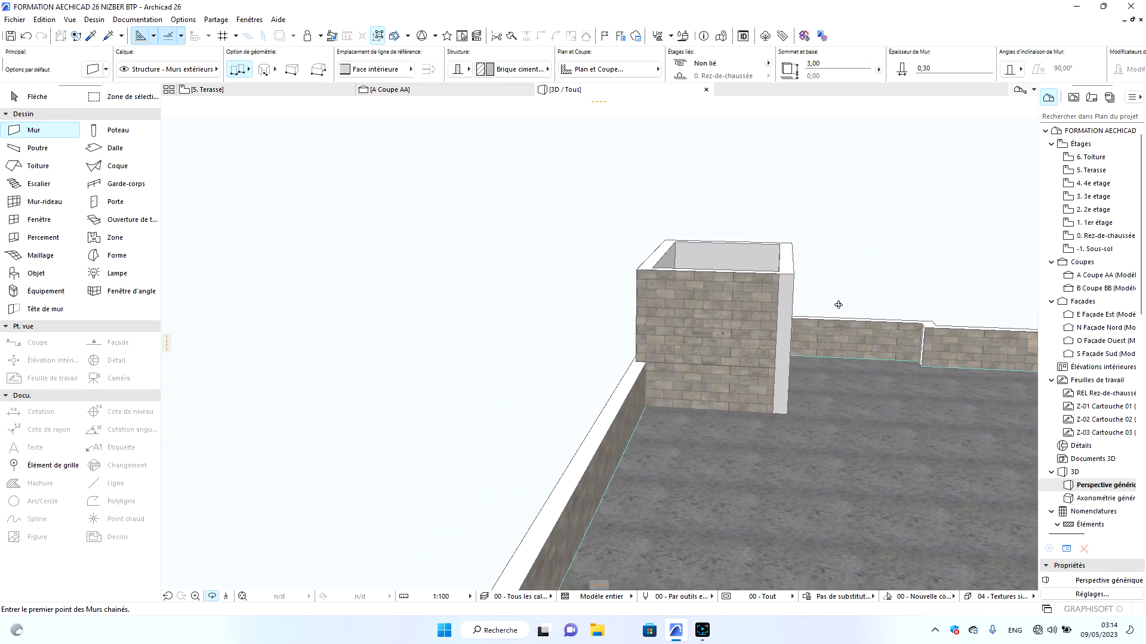
{"action": "scroll", "coordinate": [532, 296], "scroll_direction": "down", "scroll_amount": 2}
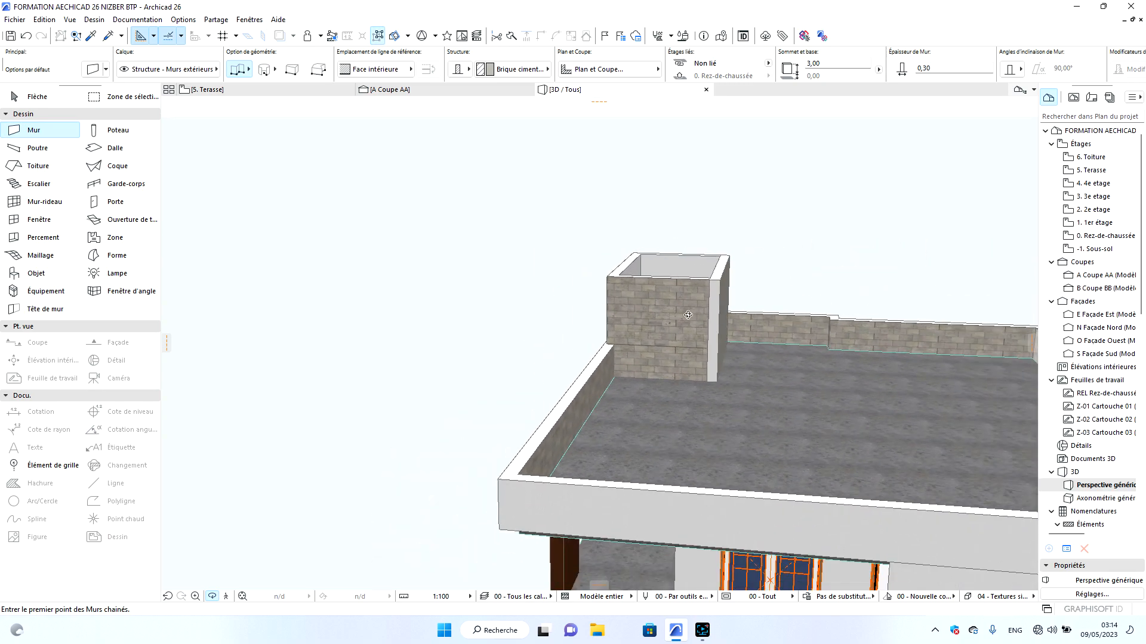
On the Terasse plan, set the default door to Porte 26 from the Portes battantes 26 library folder.
{"action": "left_click", "coordinate": [212, 90]}
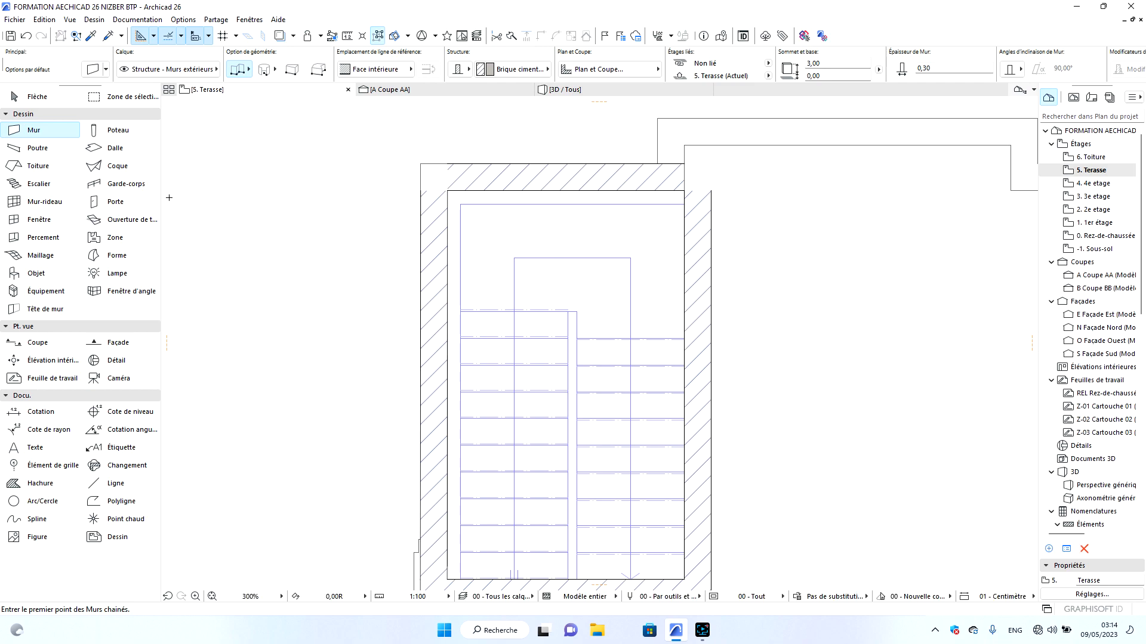
{"action": "key", "text": "Escape"}
{"action": "left_click", "coordinate": [119, 203]}
{"action": "key", "text": "ctrl+t"}
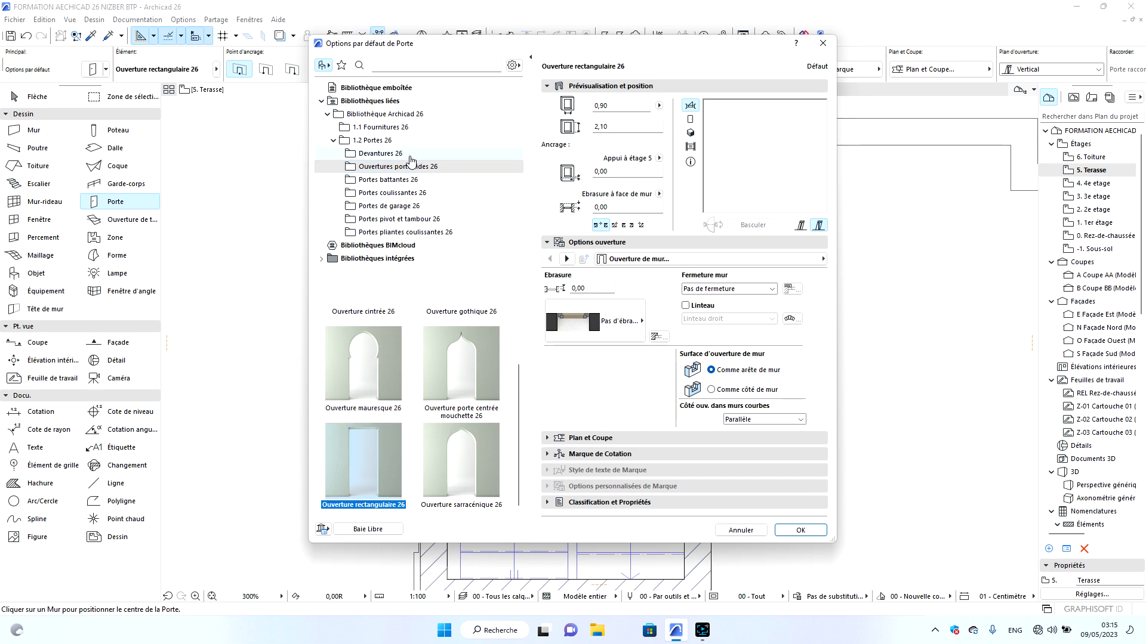
{"action": "left_click", "coordinate": [411, 180]}
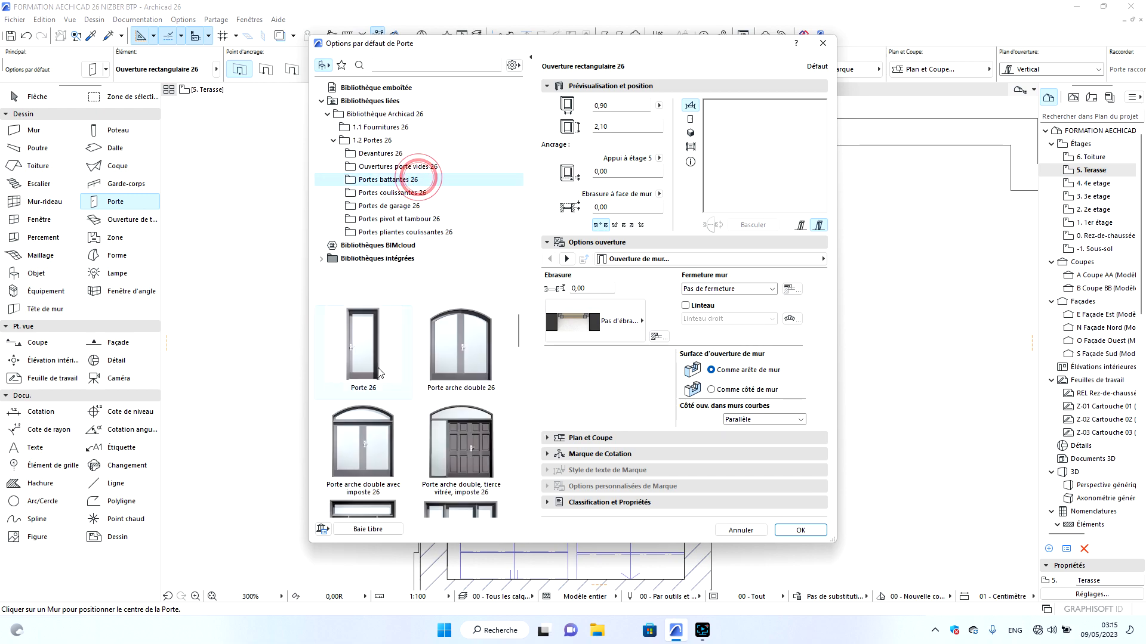
{"action": "left_click", "coordinate": [364, 356]}
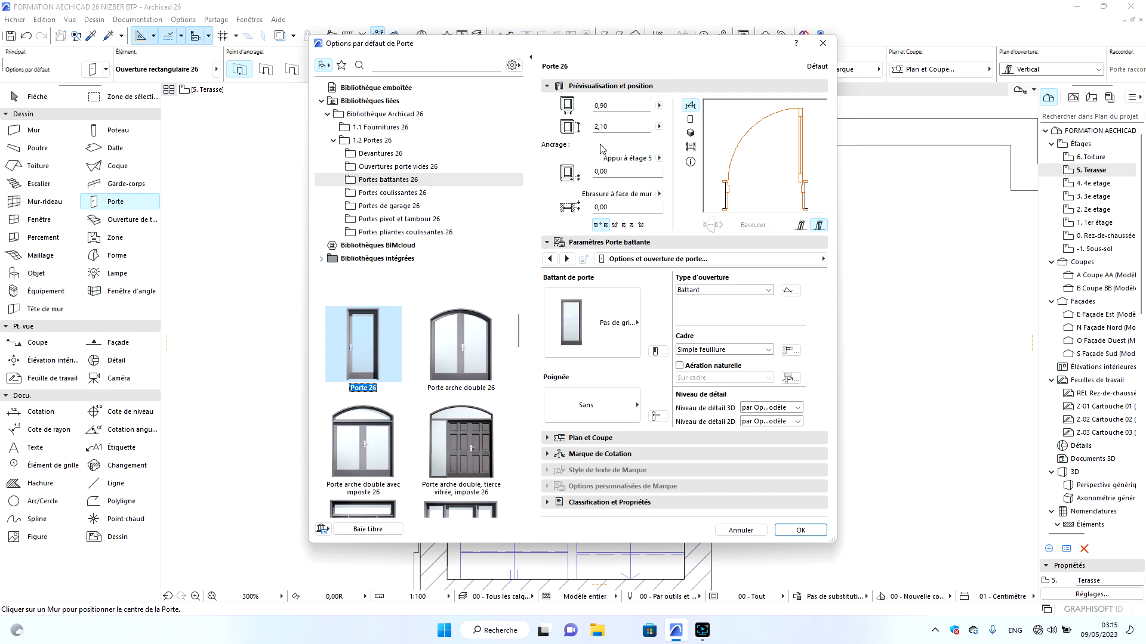
{"action": "left_click", "coordinate": [798, 531]}
Place the door in the stairwell wall at the end of the arriving flight, swinging outward onto the terrace.
{"action": "scroll", "coordinate": [588, 295], "scroll_direction": "down", "scroll_amount": 4}
{"action": "scroll", "coordinate": [591, 424], "scroll_direction": "up", "scroll_amount": 3}
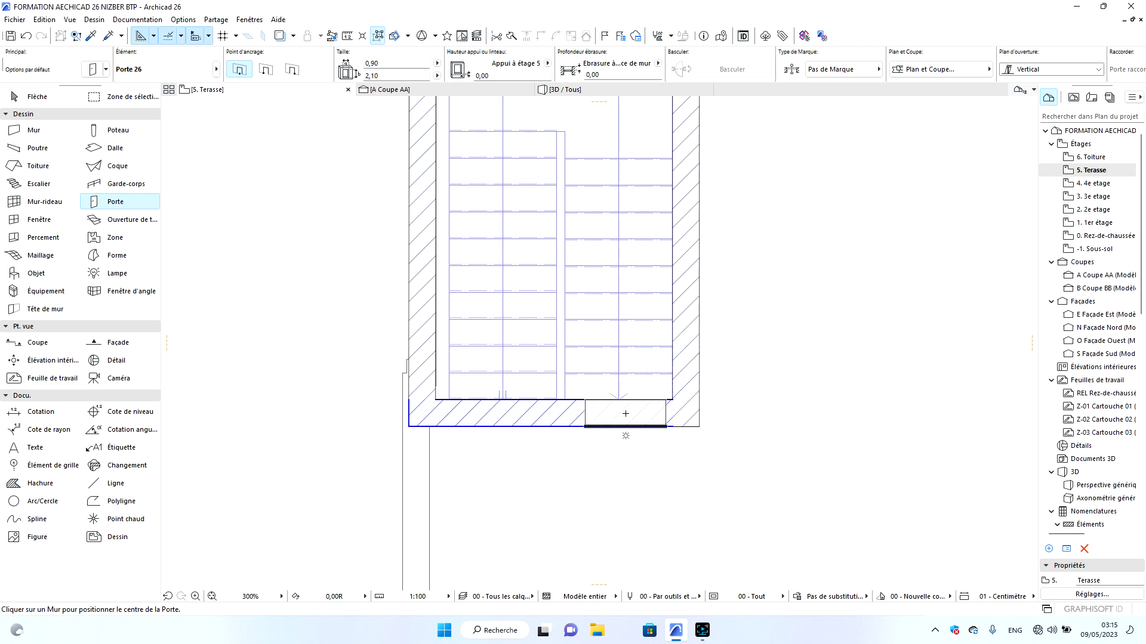
{"action": "left_click", "coordinate": [625, 413]}
{"action": "left_click", "coordinate": [707, 494]}
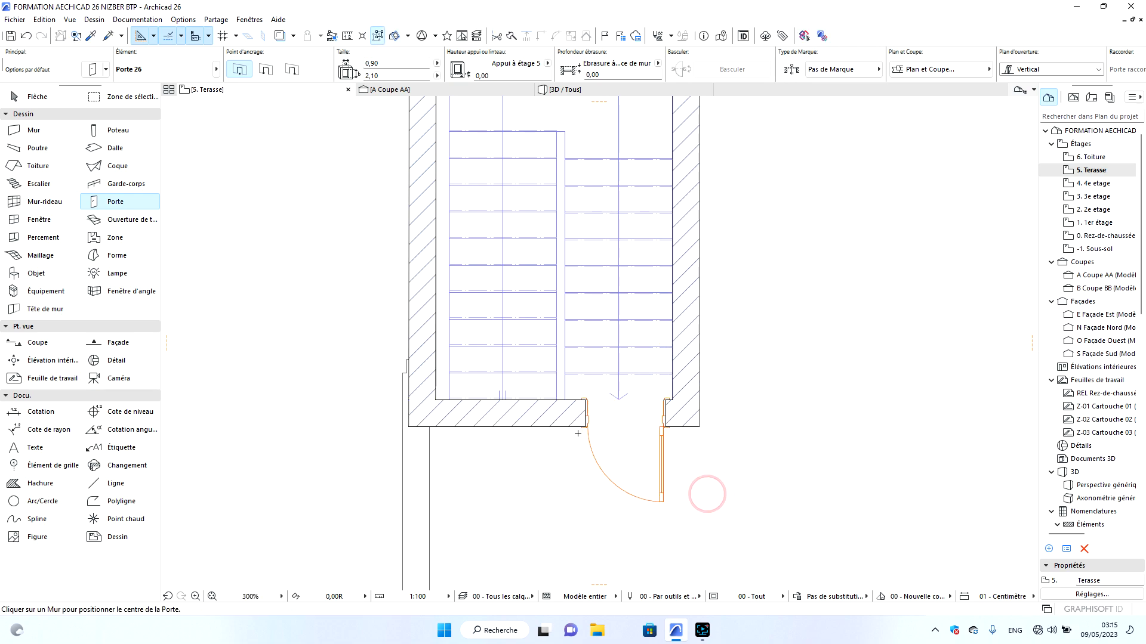
Select the stairwell door and set its width to 1.00 m.
{"action": "key", "text": "Escape"}
{"action": "left_click", "coordinate": [586, 425]}
{"action": "left_click", "coordinate": [584, 401]}
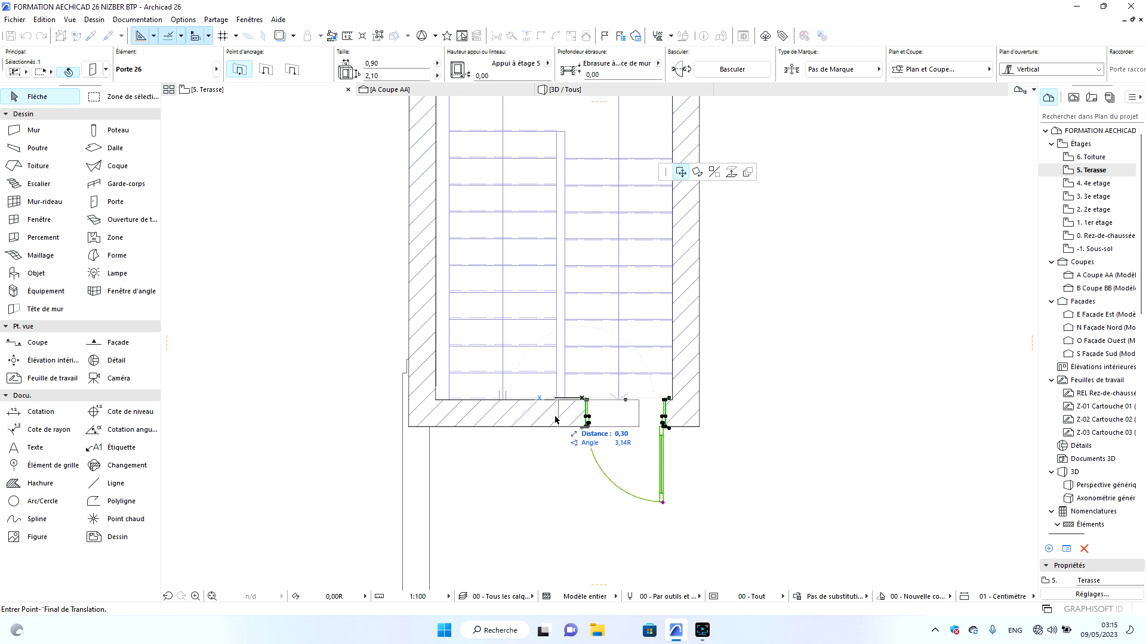
{"action": "left_click", "coordinate": [573, 411]}
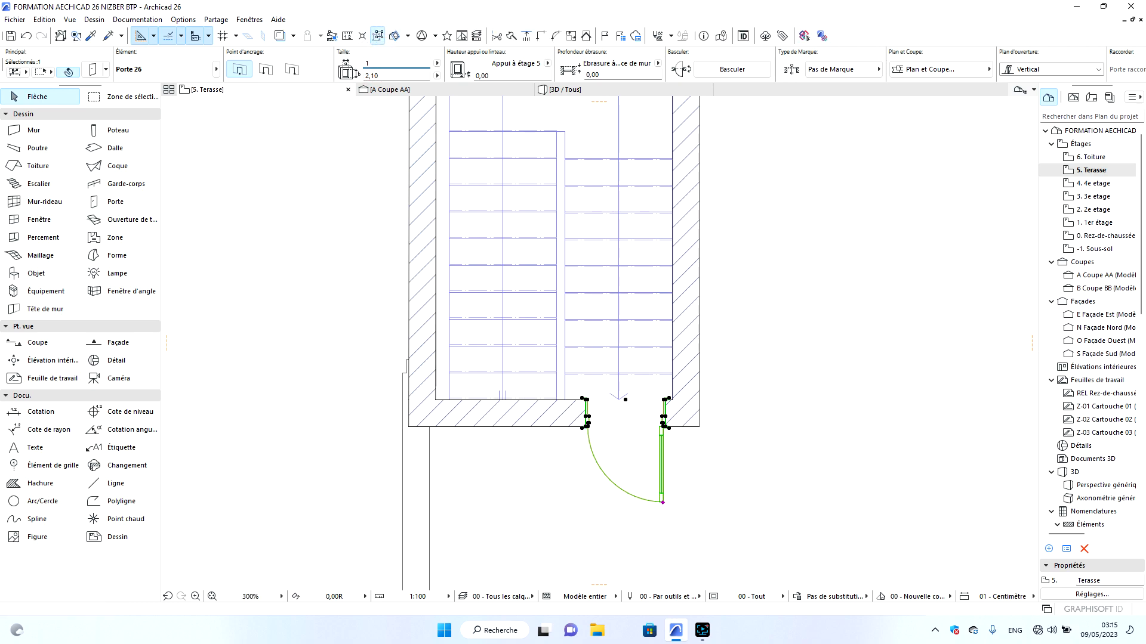
{"action": "type", "text": "1,00"}
{"action": "key", "text": "Return"}
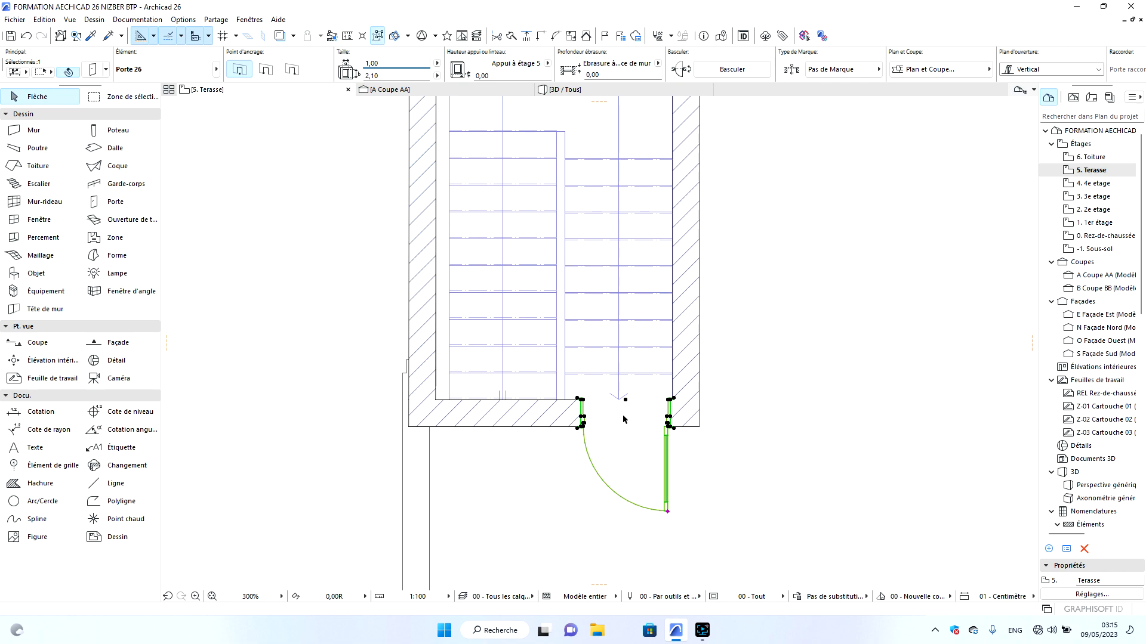
{"action": "left_click", "coordinate": [274, 181]}
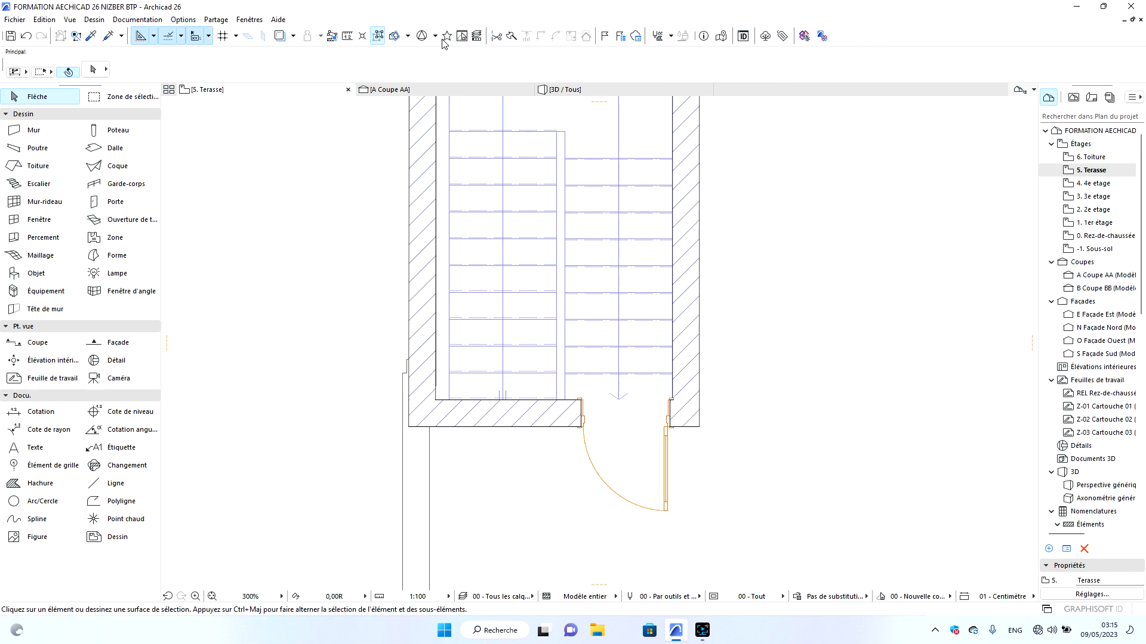
Select the stairwell door in the 3D view and change its leaf style to Prairie.
{"action": "left_click", "coordinate": [584, 90]}
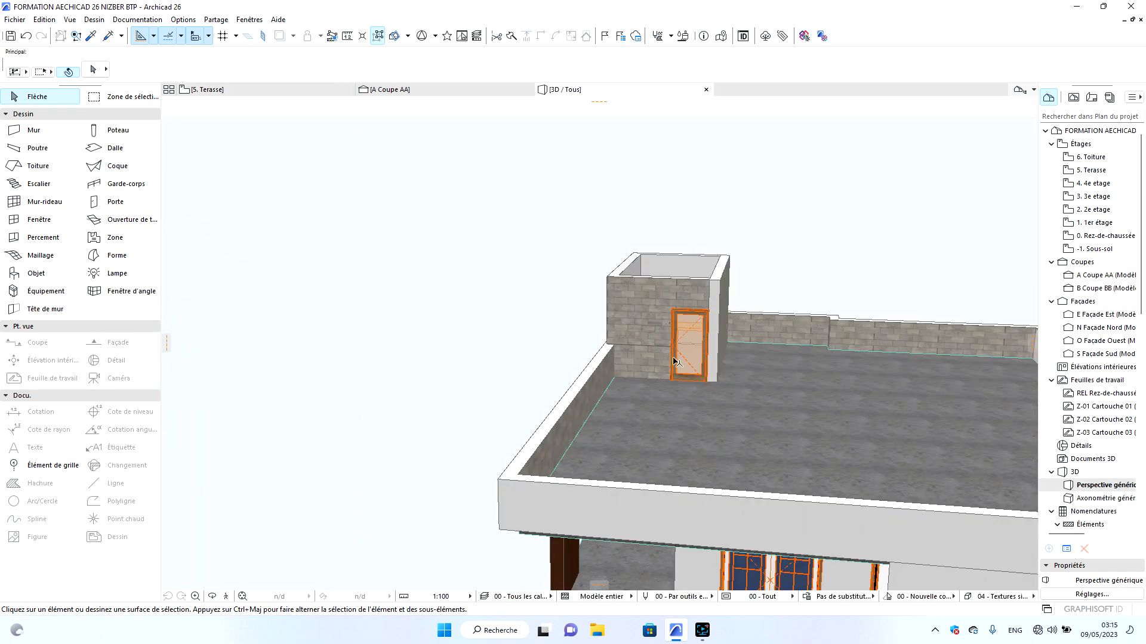
{"action": "key", "text": "Escape"}
{"action": "left_click", "coordinate": [680, 318]}
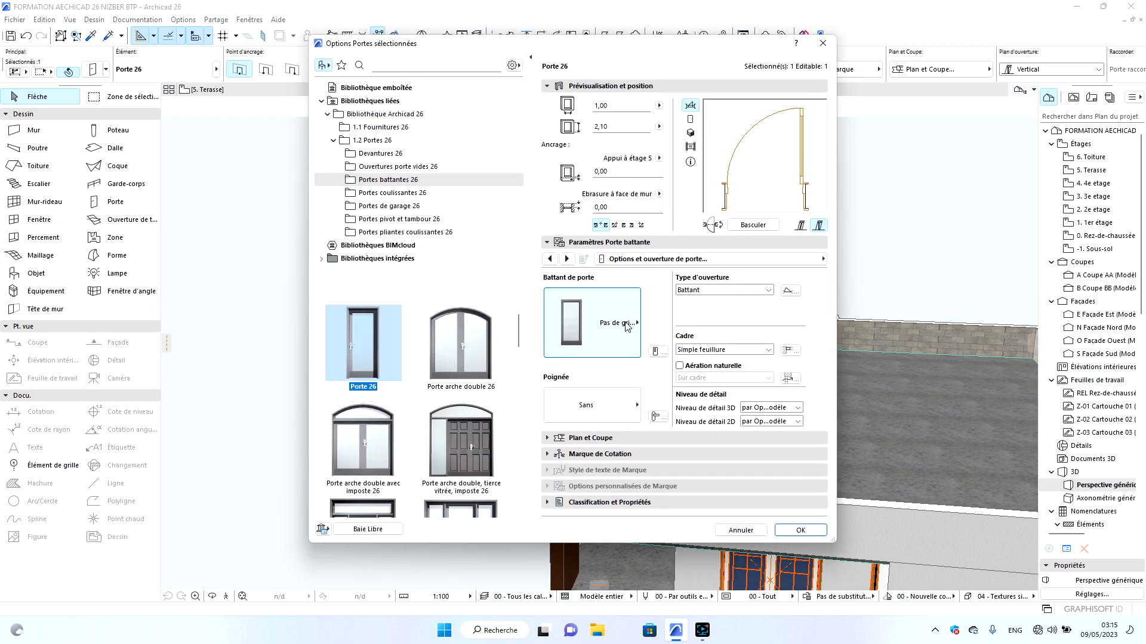
{"action": "left_click", "coordinate": [631, 317]}
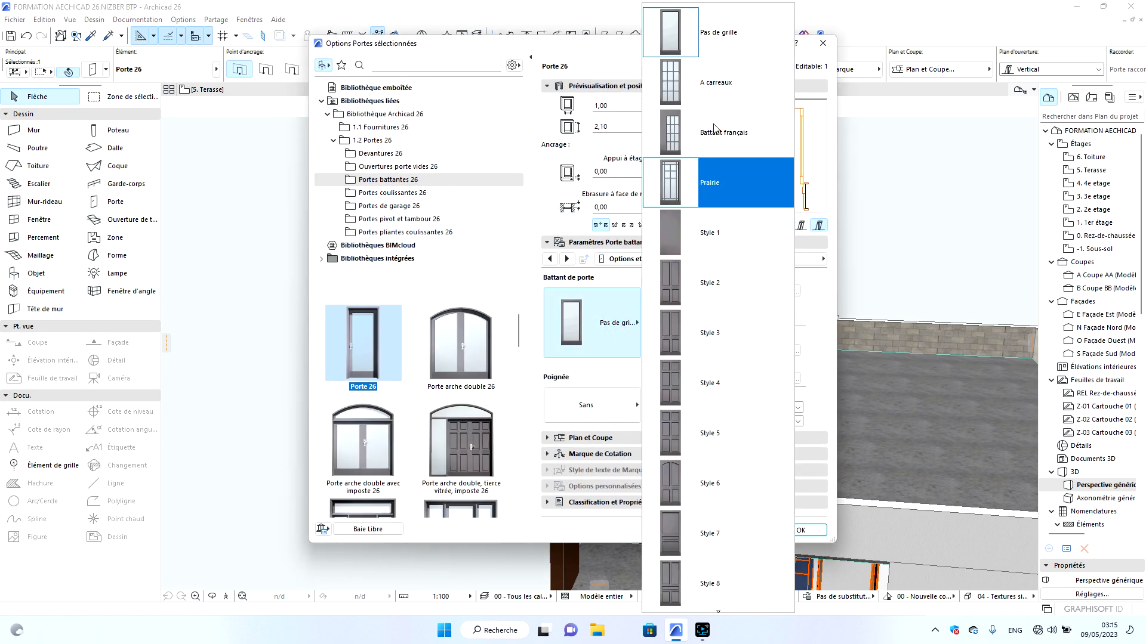
{"action": "left_click", "coordinate": [670, 178]}
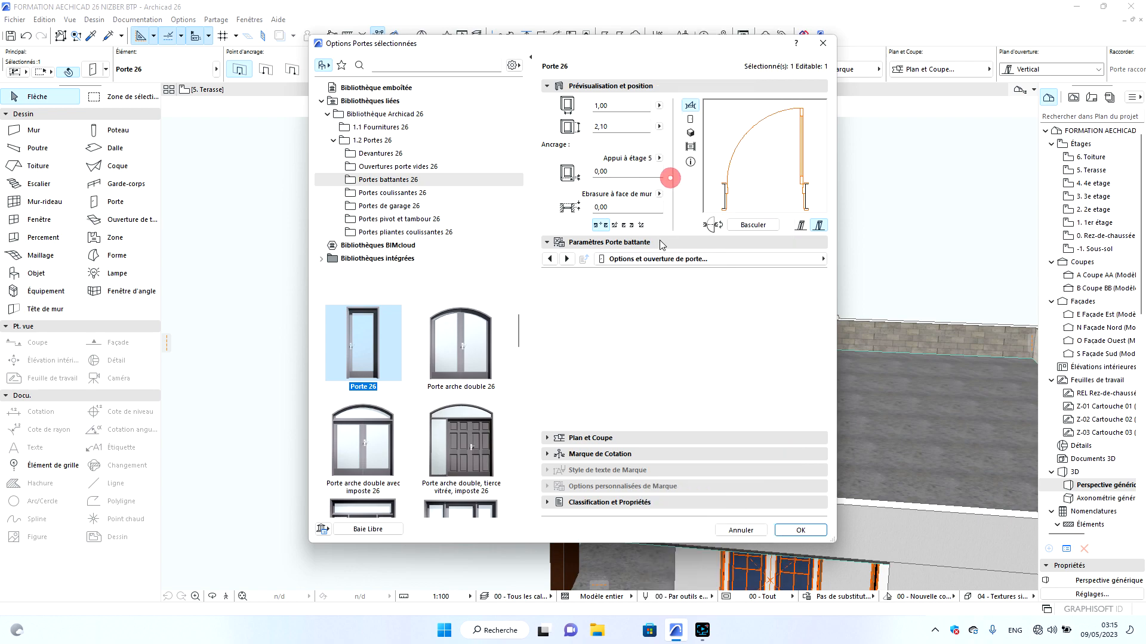
Give the stairwell door the handle Poignée 7.
{"action": "left_click", "coordinate": [567, 259]}
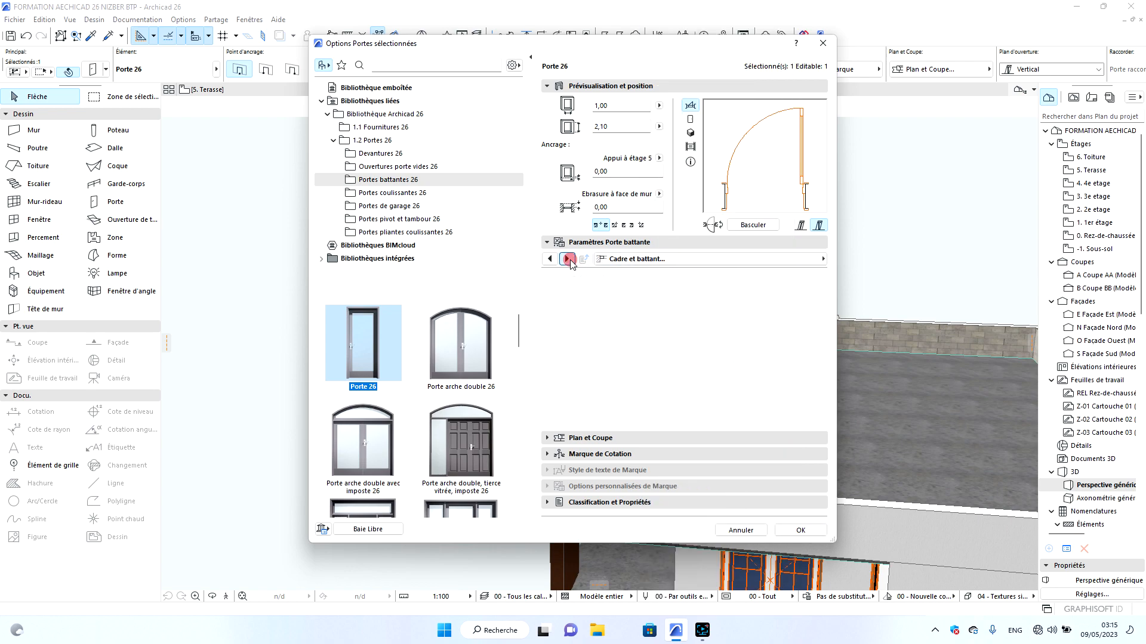
{"action": "left_click", "coordinate": [567, 259]}
{"action": "left_click", "coordinate": [567, 259]}
{"action": "left_click", "coordinate": [567, 259]}
{"action": "left_click", "coordinate": [568, 259]}
{"action": "left_click", "coordinate": [566, 259]}
{"action": "left_click", "coordinate": [632, 304]}
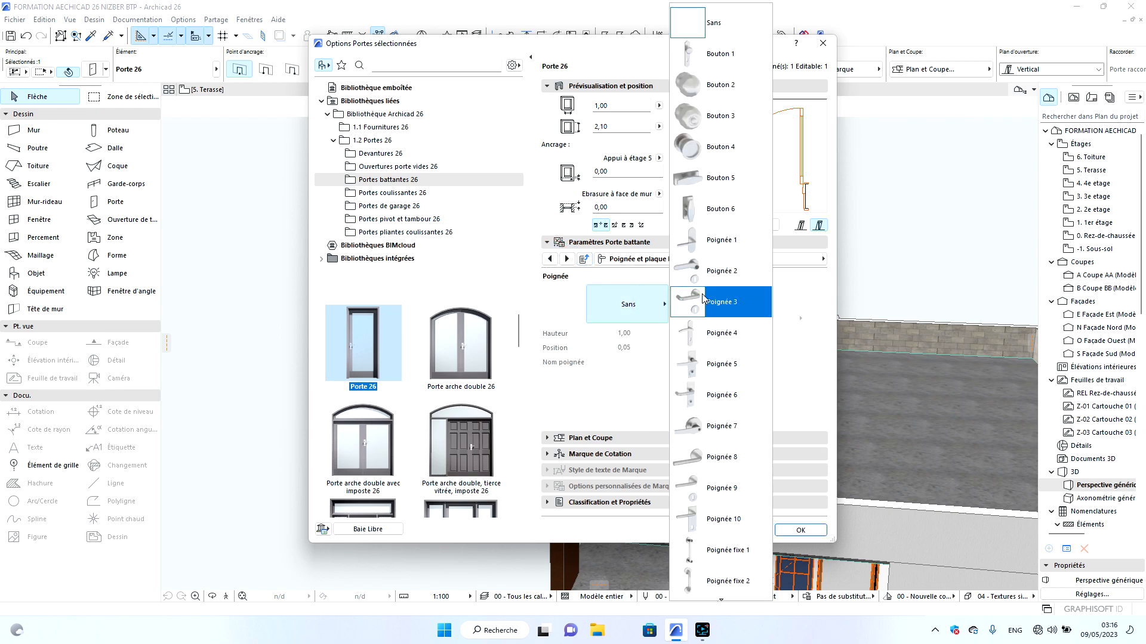
{"action": "left_click", "coordinate": [703, 423]}
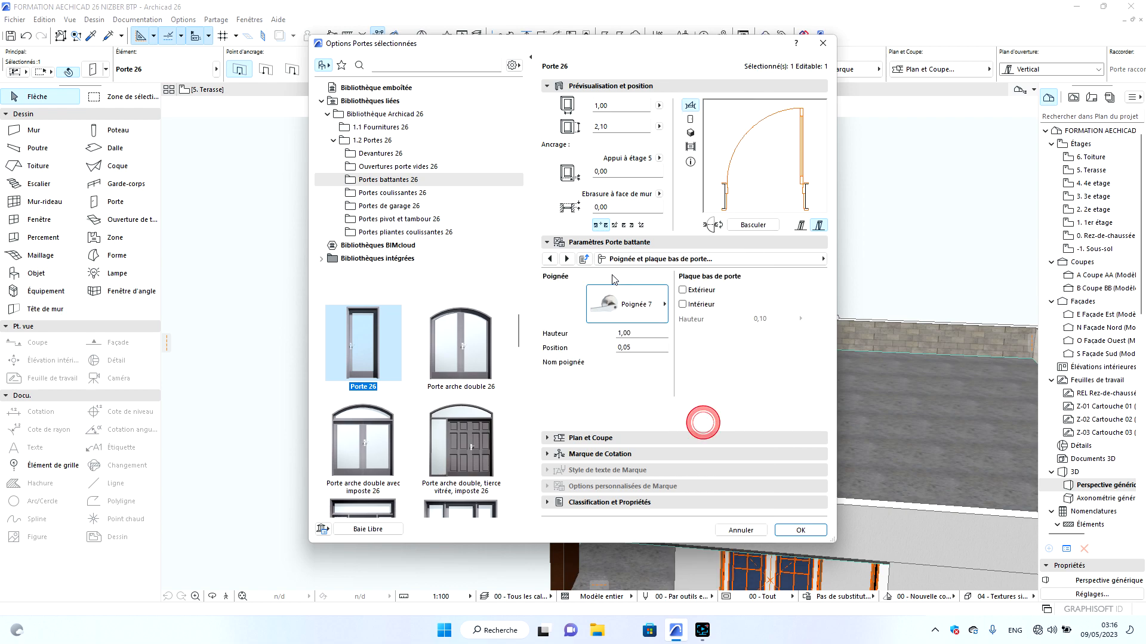
Set the stairwell door's leaf glass (Vitre battant) surface to Transp - Verre bleuté in its model attributes.
{"action": "left_click", "coordinate": [565, 261]}
{"action": "left_click", "coordinate": [565, 261]}
{"action": "left_click", "coordinate": [565, 261]}
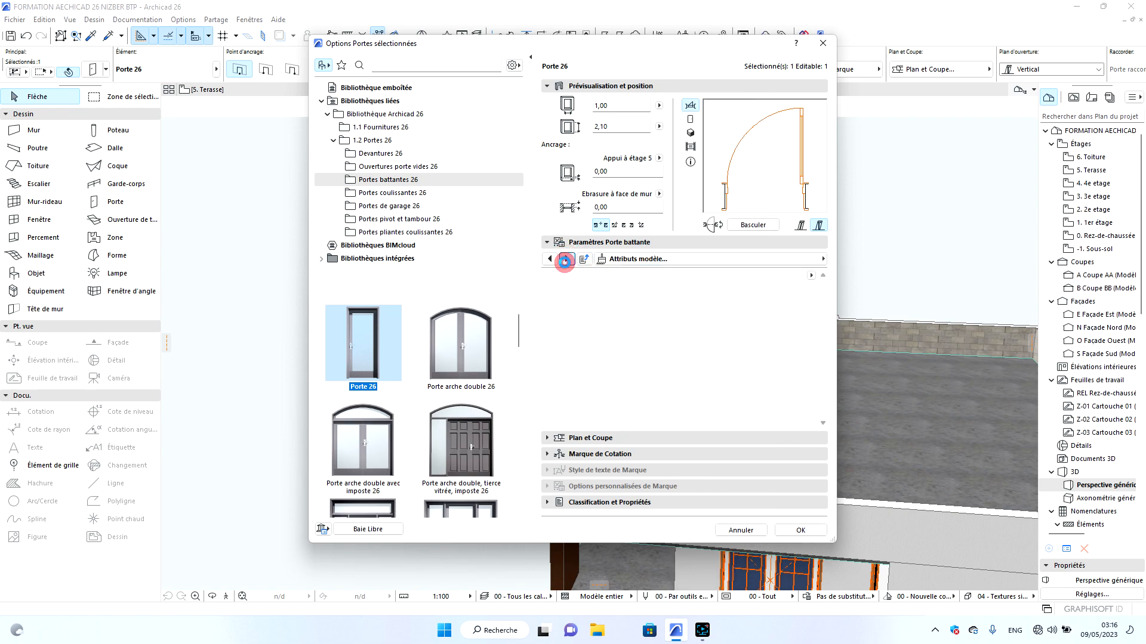
{"action": "left_click", "coordinate": [565, 260]}
{"action": "left_click", "coordinate": [553, 259]}
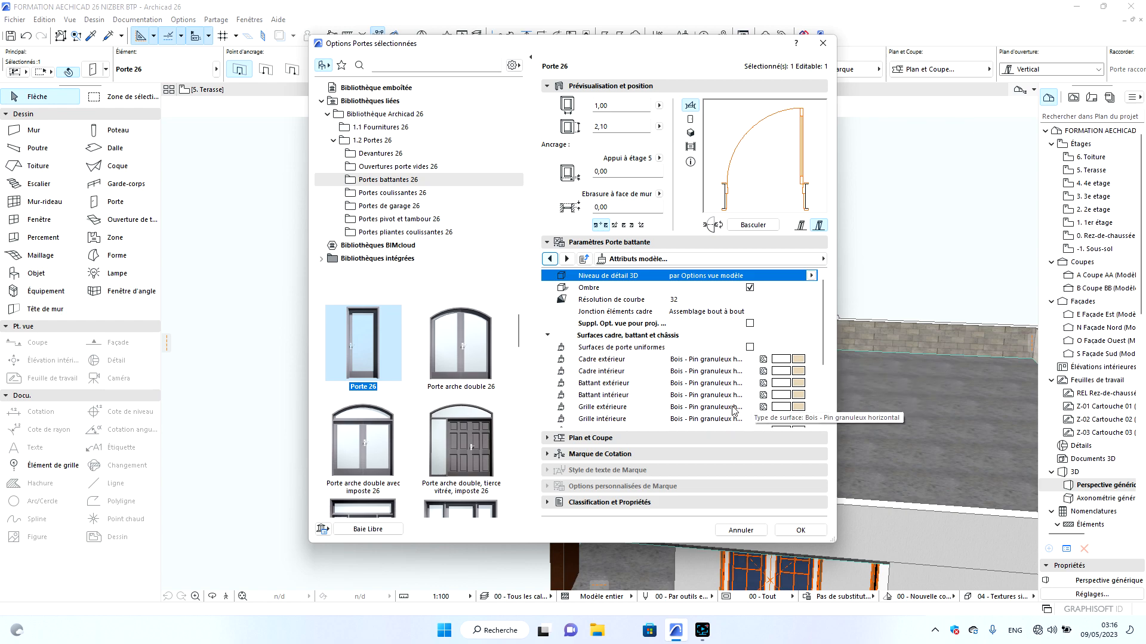
{"action": "scroll", "coordinate": [730, 409], "scroll_direction": "down", "scroll_amount": 3}
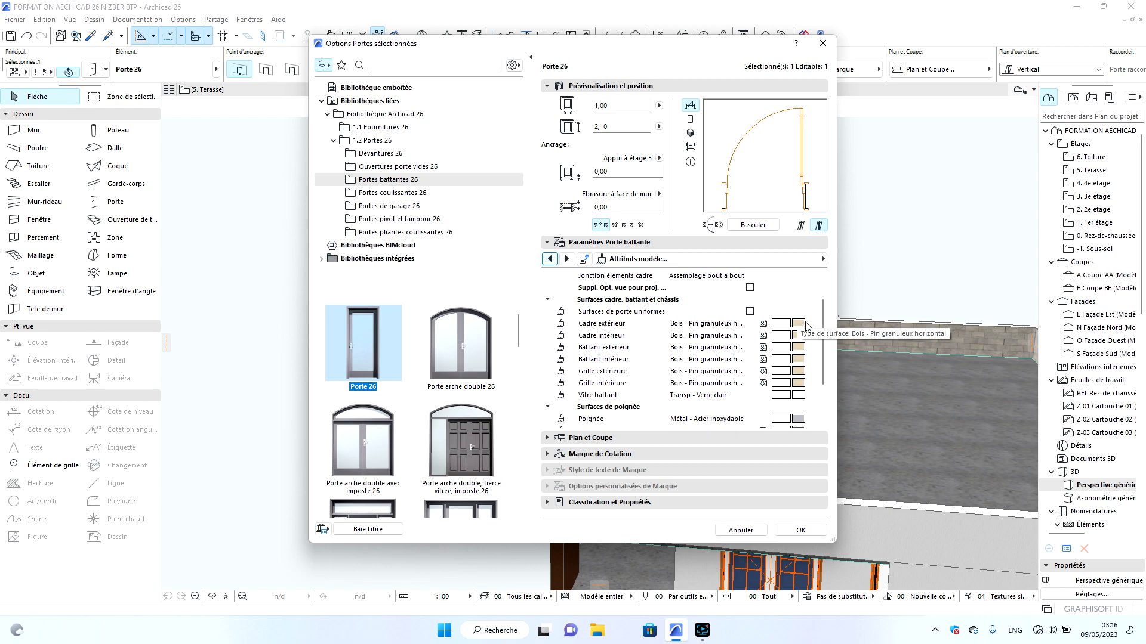
{"action": "left_click", "coordinate": [799, 394]}
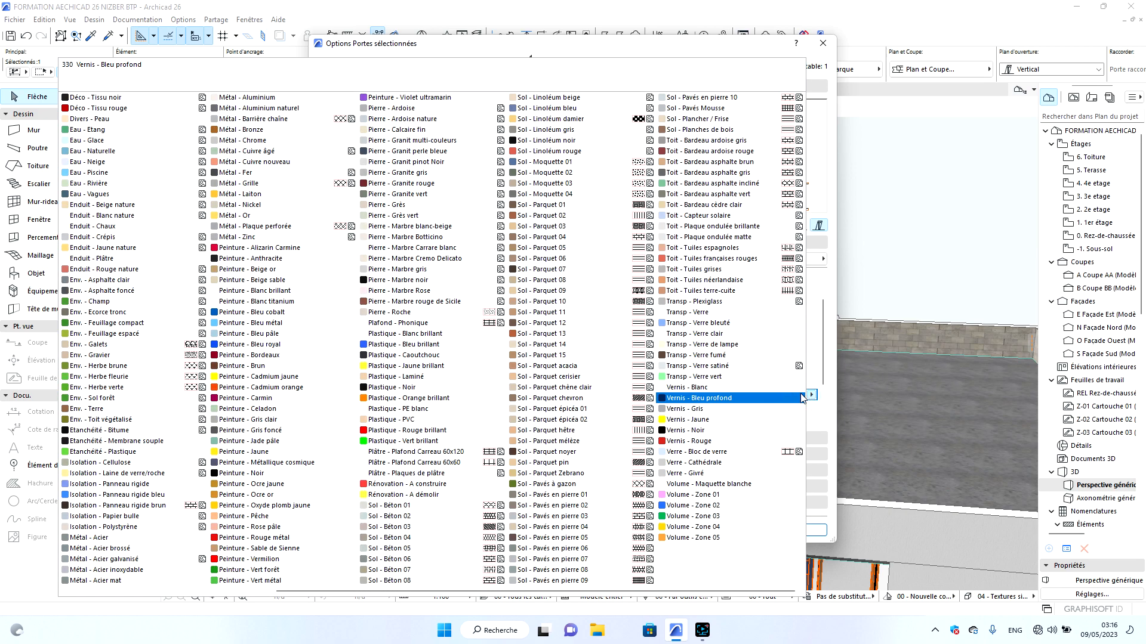
{"action": "left_click", "coordinate": [794, 323]}
Set the door's exterior frame (Cadre extérieur) and interior grille (Grille intérieure) surfaces to Peinture - Noir.
{"action": "left_click", "coordinate": [798, 323]}
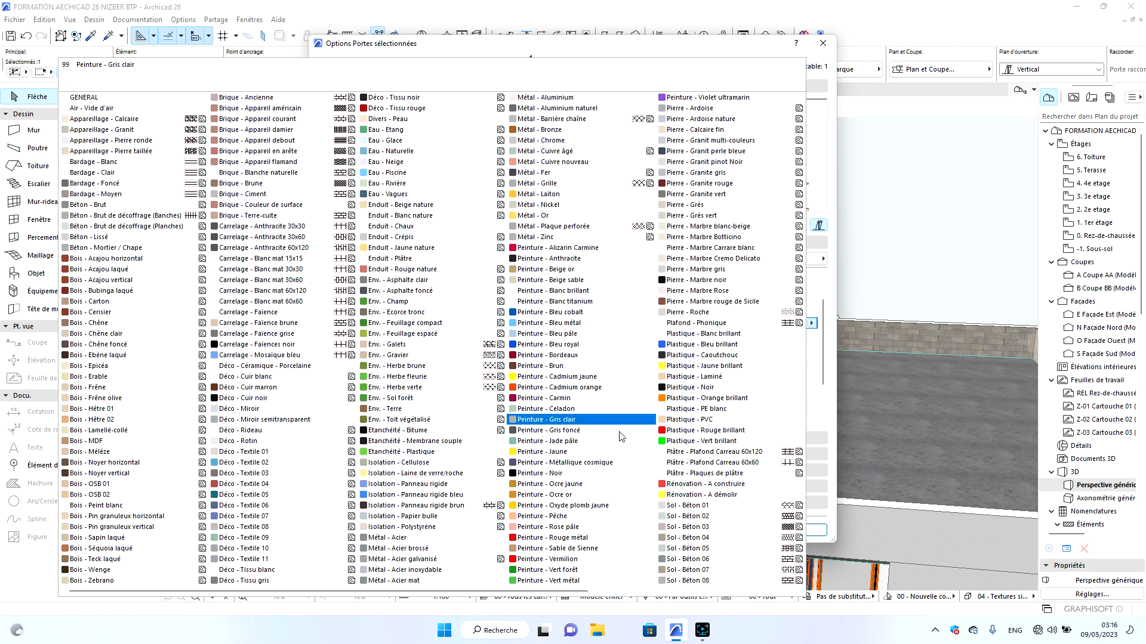
{"action": "left_click", "coordinate": [540, 473]}
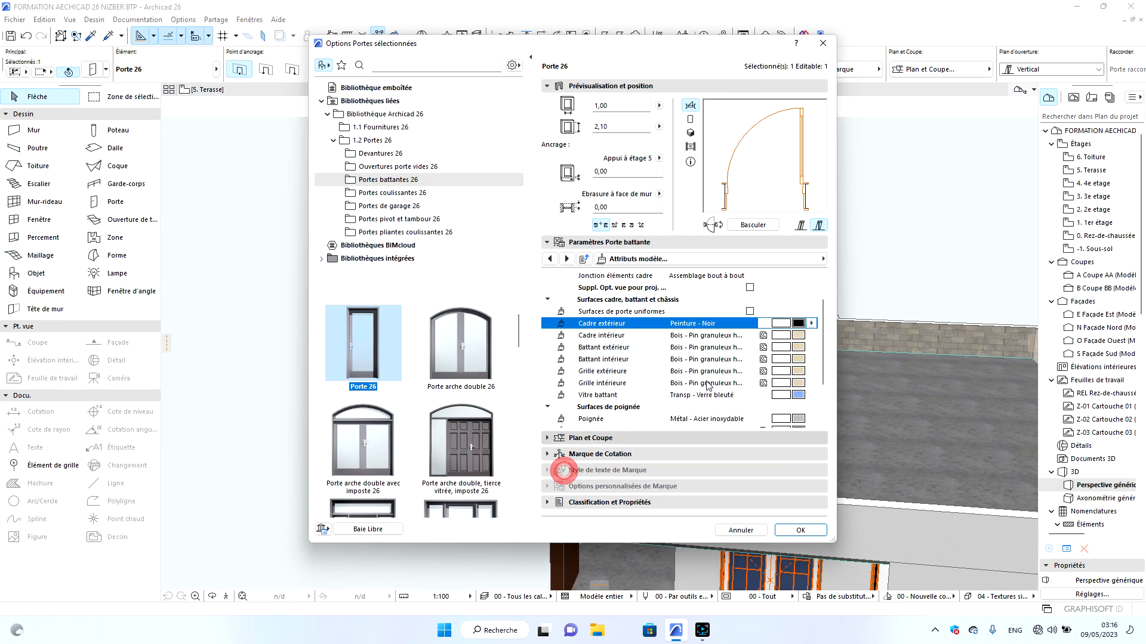
{"action": "left_click", "coordinate": [799, 385]}
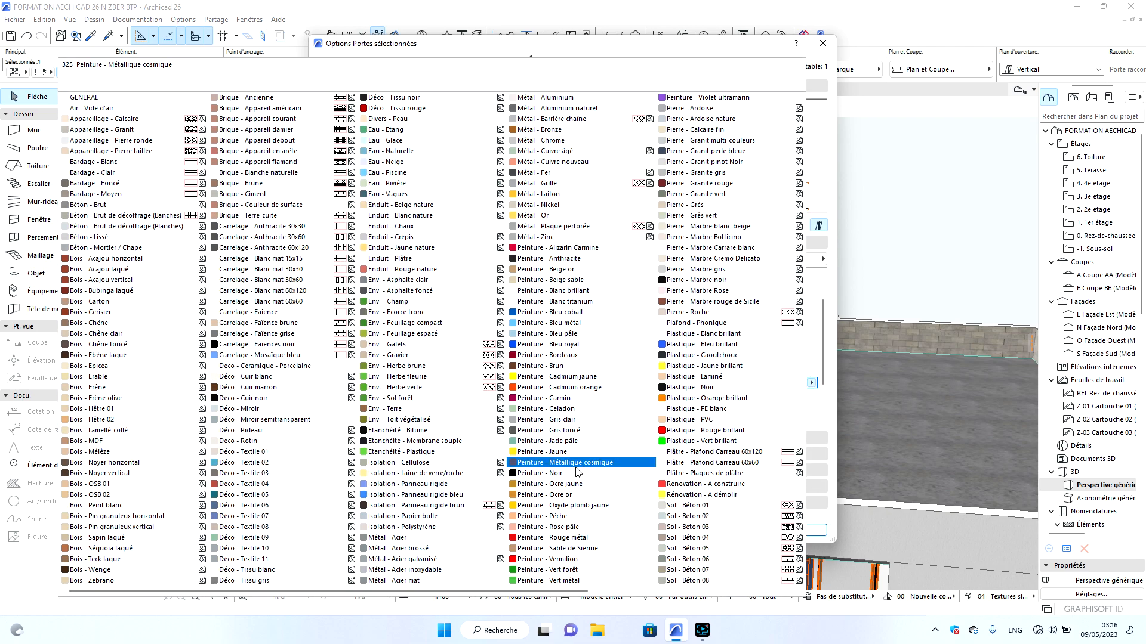
{"action": "left_click", "coordinate": [577, 473]}
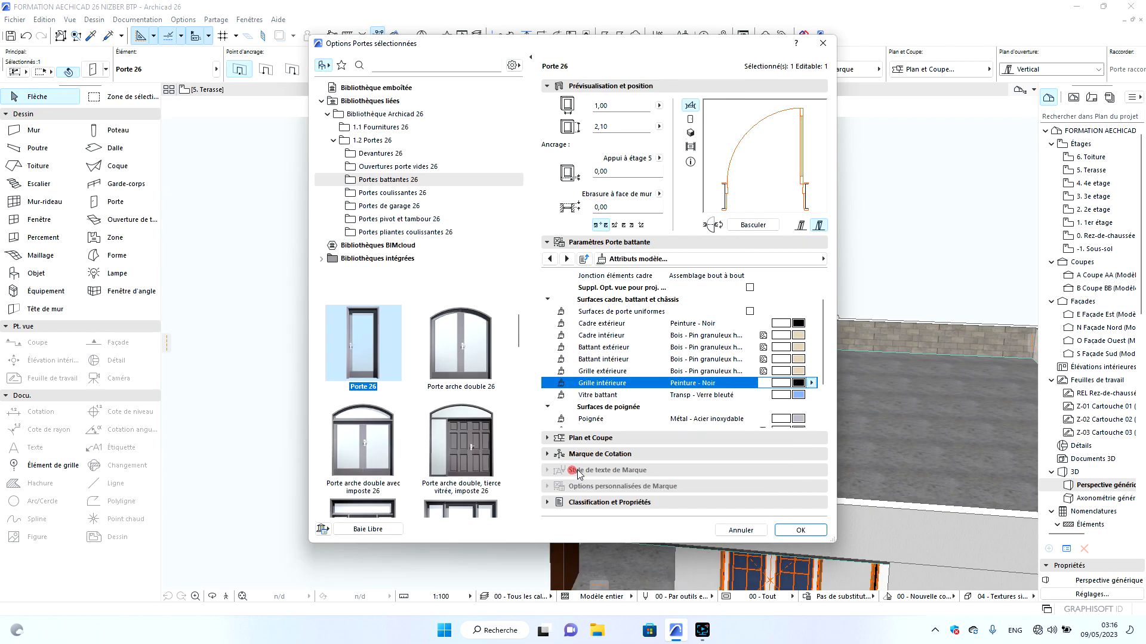
Set the door's interior frame (Cadre intérieur) and exterior grille (Grille extérieure) surfaces to Peinture - Carmin, and apply the door settings.
{"action": "left_click", "coordinate": [801, 338]}
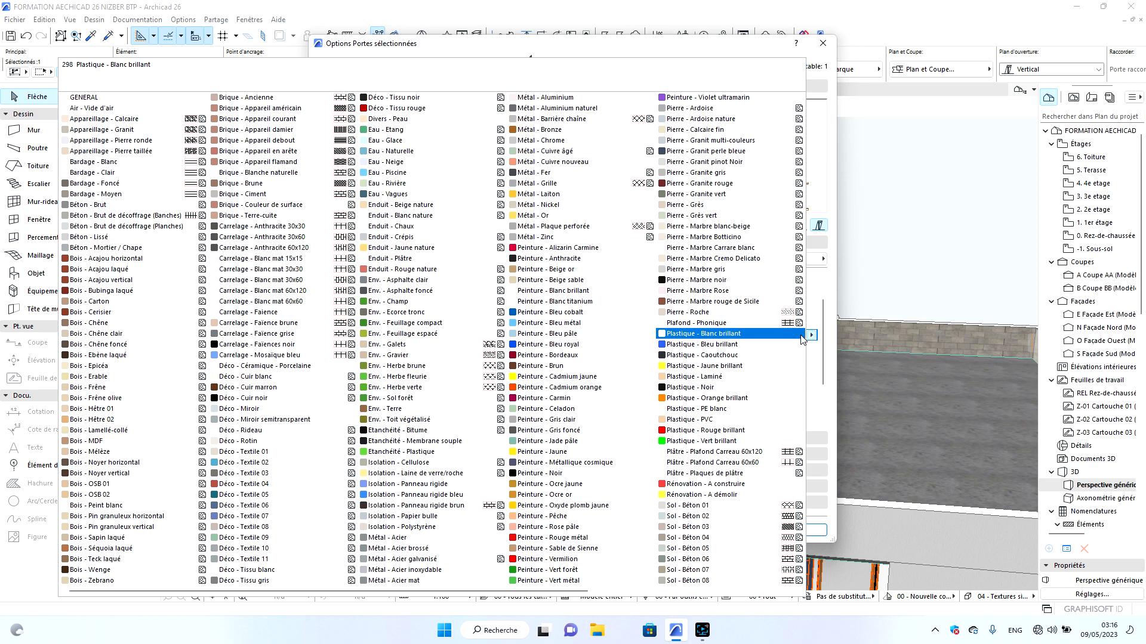
{"action": "left_click", "coordinate": [595, 398]}
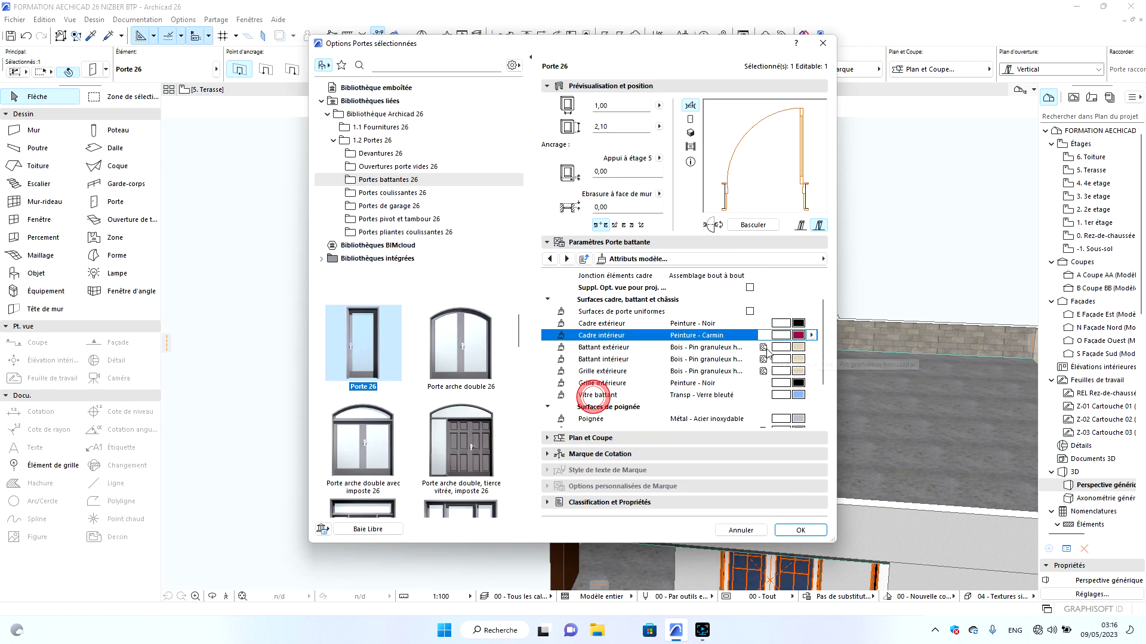
{"action": "left_click", "coordinate": [793, 367]}
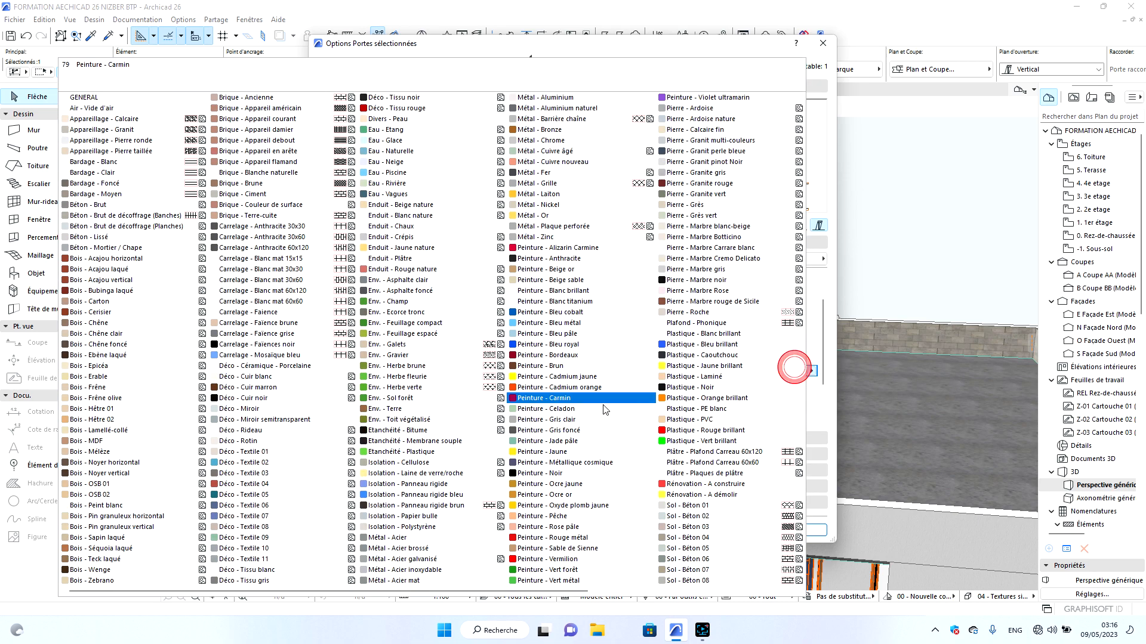
{"action": "left_click", "coordinate": [567, 398]}
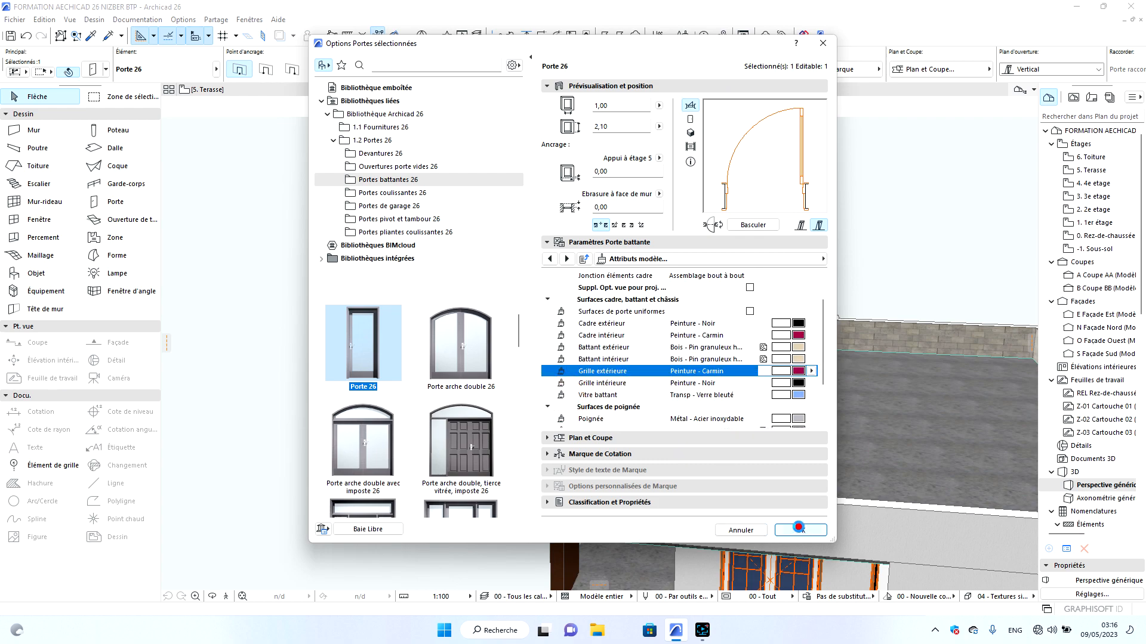
{"action": "left_click", "coordinate": [799, 530]}
{"action": "left_click", "coordinate": [471, 490]}
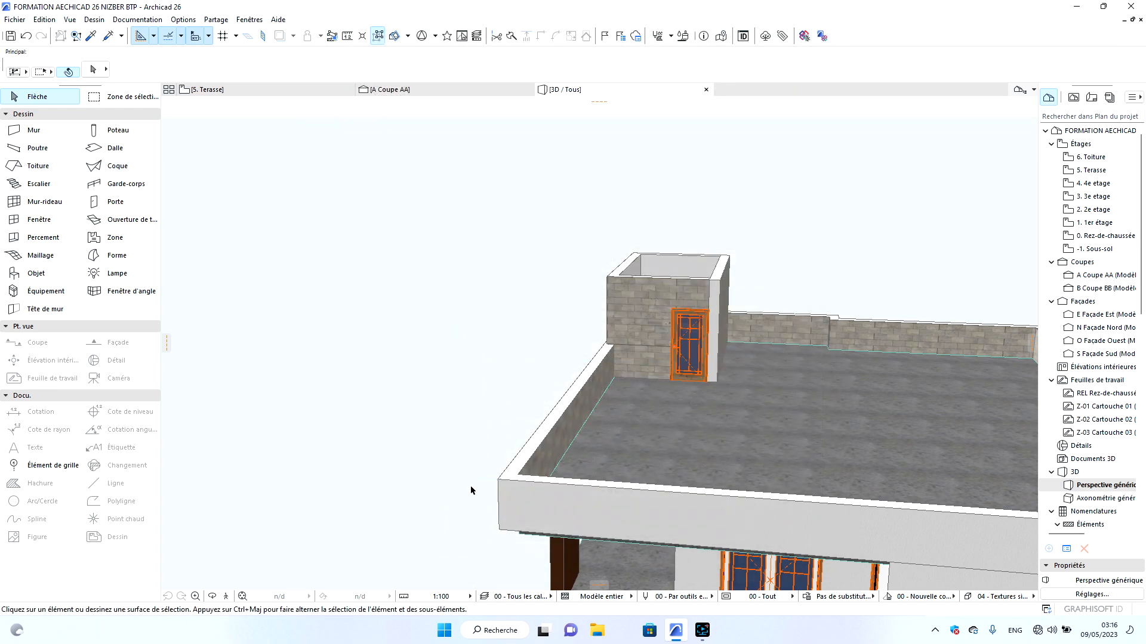
Examine the door of the stair enclosure on the terrace in the 3D view.
{"action": "left_click", "coordinate": [213, 597]}
{"action": "scroll", "coordinate": [690, 353], "scroll_direction": "up", "scroll_amount": 8}
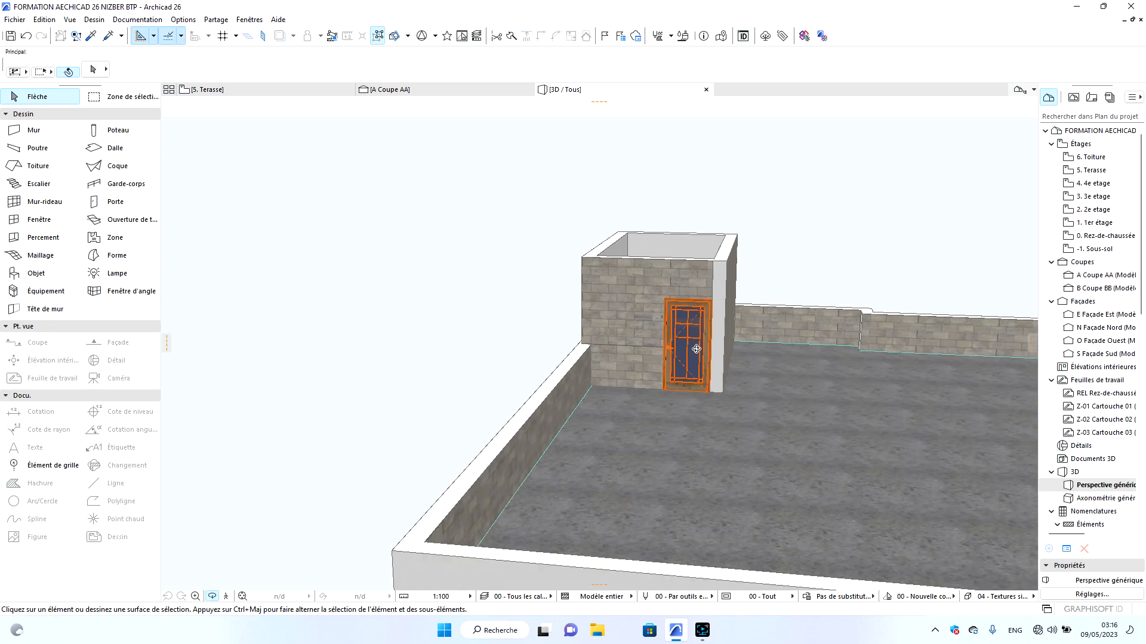
{"action": "left_click_drag", "start_coordinate": [725, 403], "coordinate": [699, 415]}
{"action": "scroll", "coordinate": [699, 415], "scroll_direction": "down", "scroll_amount": 5}
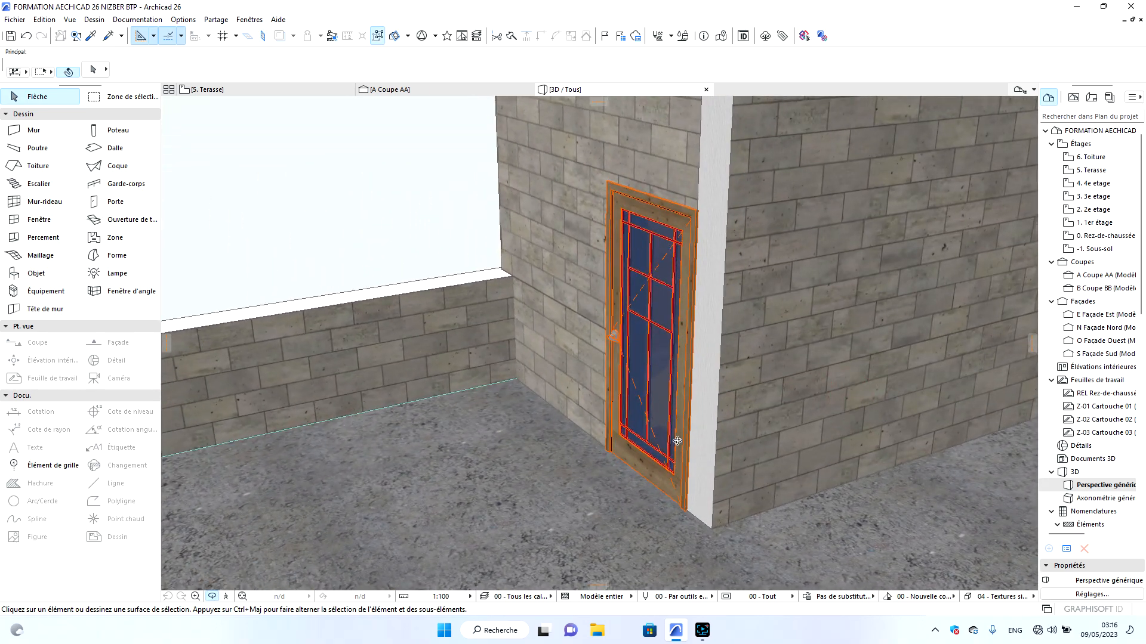
Open the 6. Toiture floor plan and display the storey below as a trace reference.
{"action": "left_click", "coordinate": [218, 87]}
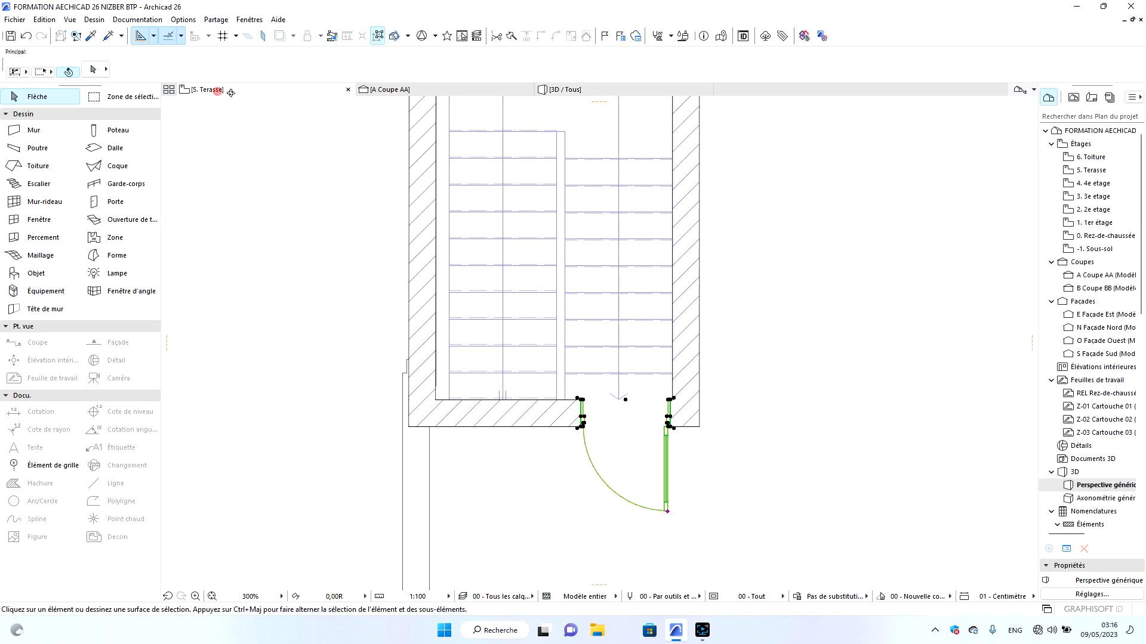
{"action": "double_click", "coordinate": [1095, 157]}
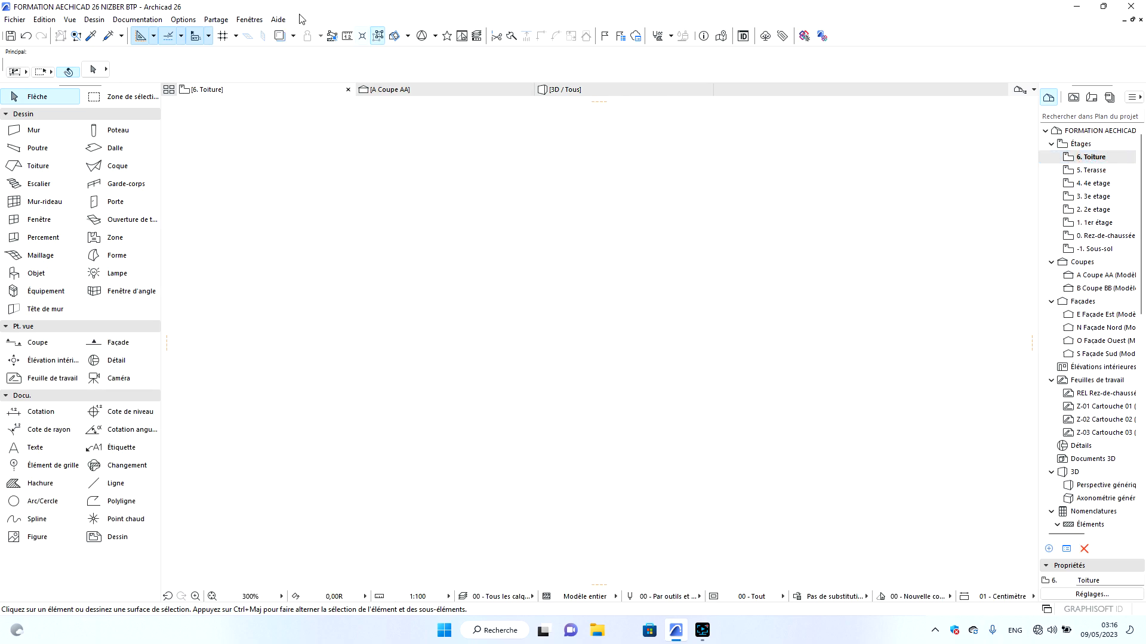
{"action": "left_click", "coordinate": [280, 35]}
{"action": "scroll", "coordinate": [572, 259], "scroll_direction": "down", "scroll_amount": 4}
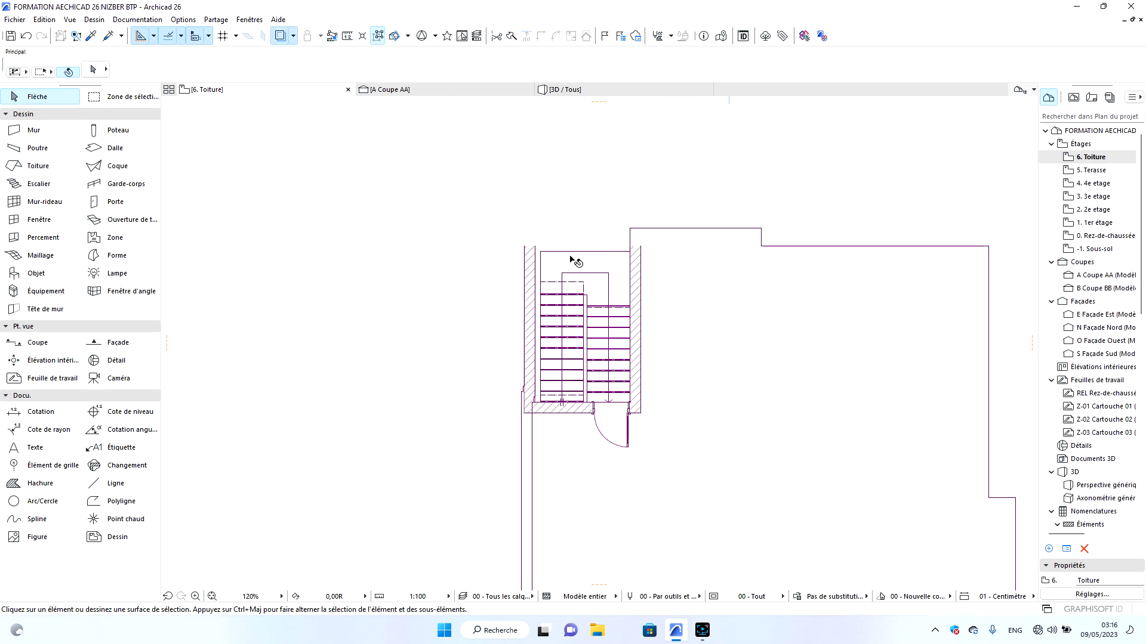
{"action": "scroll", "coordinate": [575, 261], "scroll_direction": "up", "scroll_amount": 2}
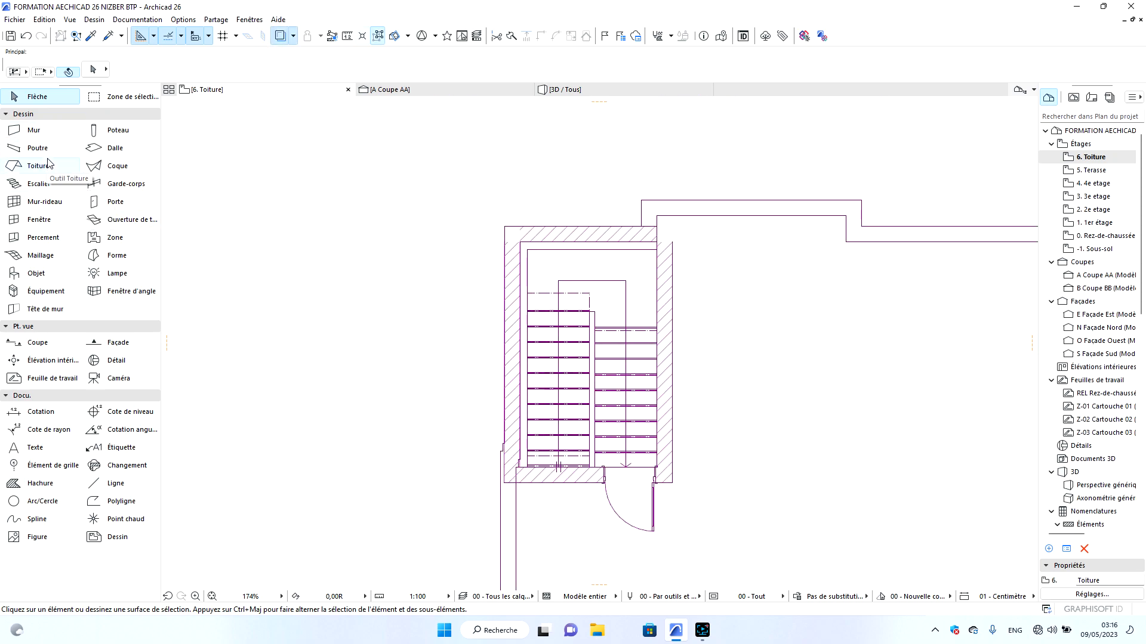
Draw a 0,20 thick rectangular Béton armé slab over the stairwell's outer wall corners on 6. Toiture, and hide the trace reference.
{"action": "double_click", "coordinate": [117, 149]}
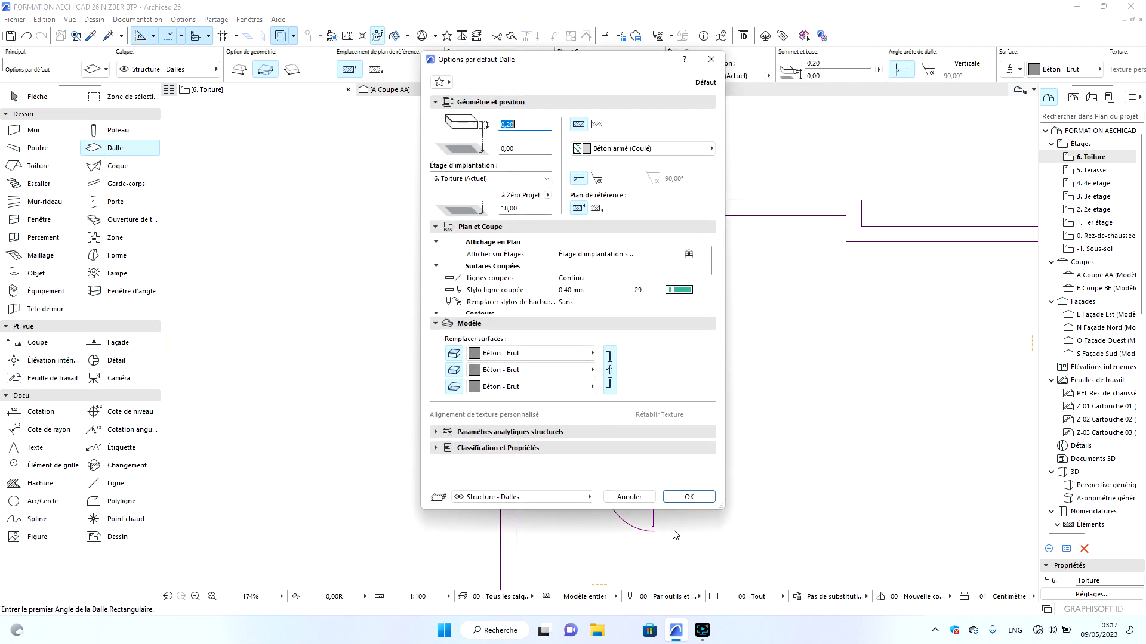
{"action": "left_click", "coordinate": [686, 497]}
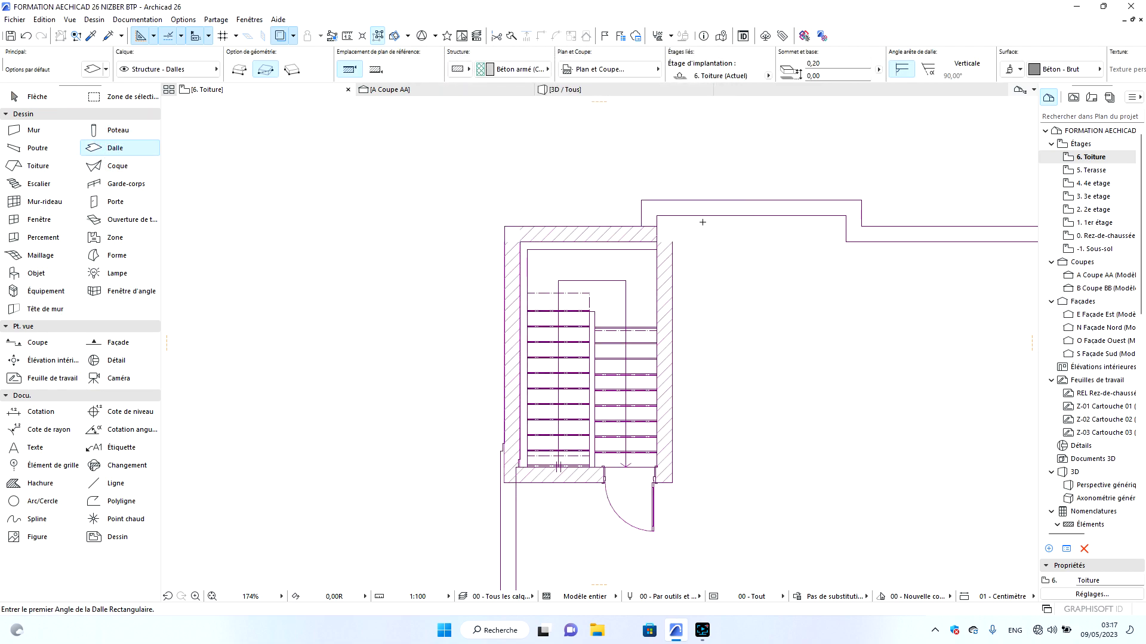
{"action": "left_click", "coordinate": [504, 227]}
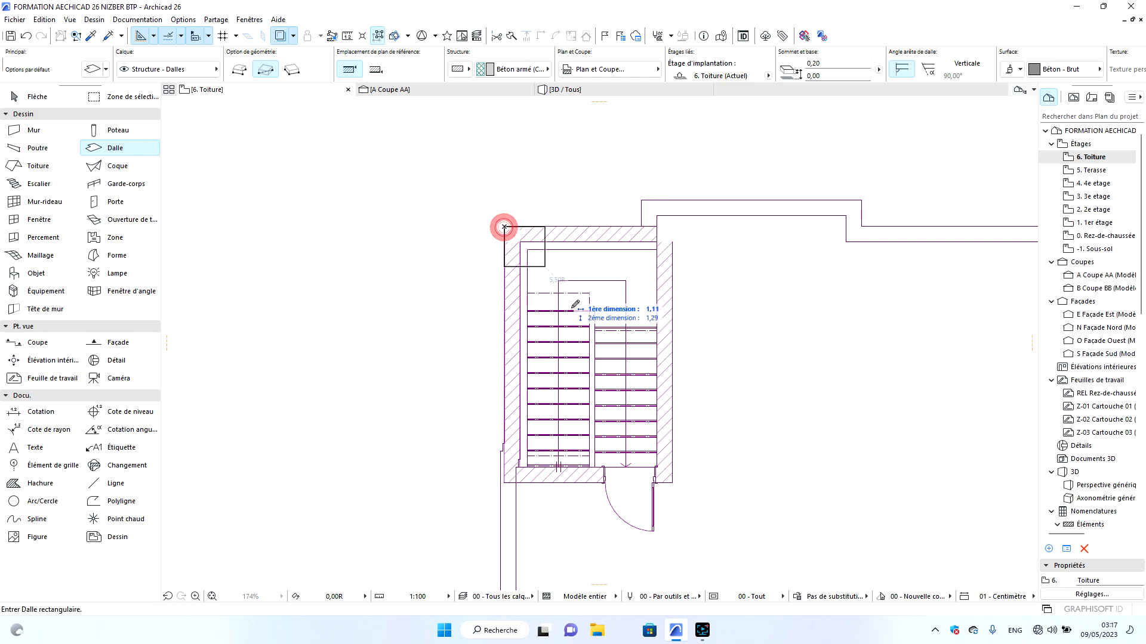
{"action": "left_click", "coordinate": [672, 481]}
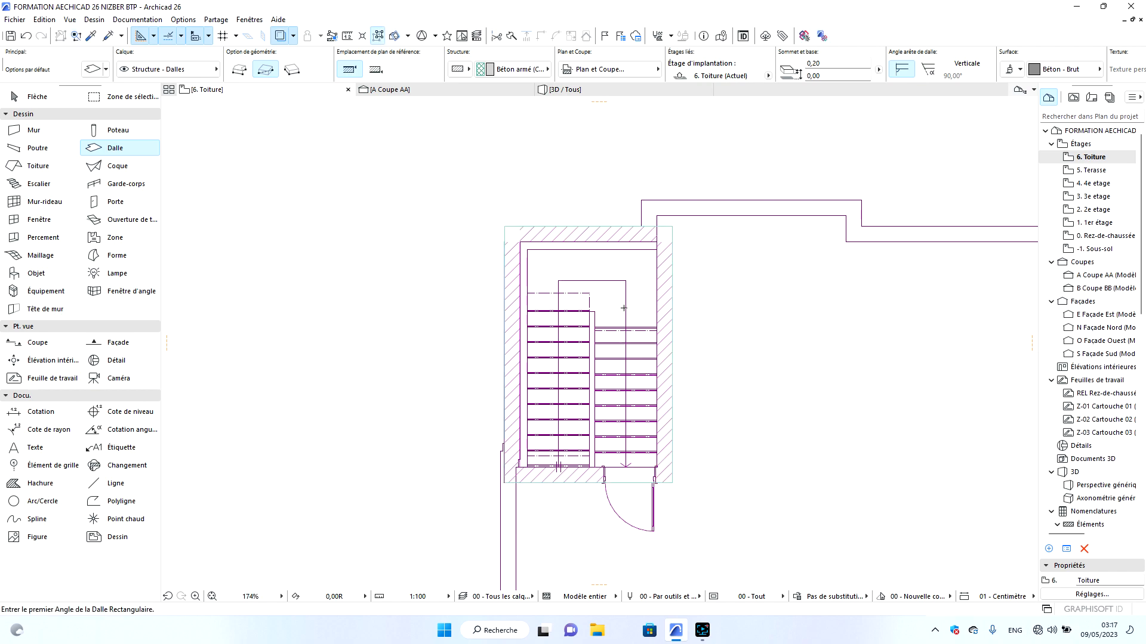
{"action": "left_click", "coordinate": [284, 37]}
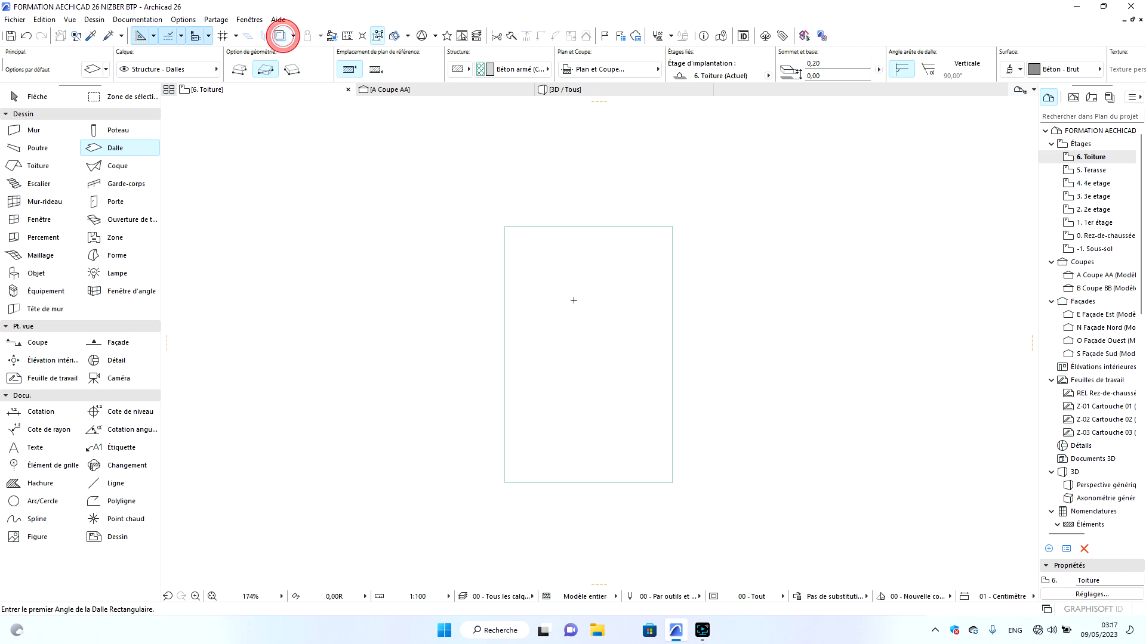
{"action": "key", "text": "Escape"}
{"action": "left_click", "coordinate": [581, 272]}
{"action": "left_click", "coordinate": [569, 143]}
Examine the new roof slab over the stair enclosure in the 3D view.
{"action": "left_click", "coordinate": [567, 90]}
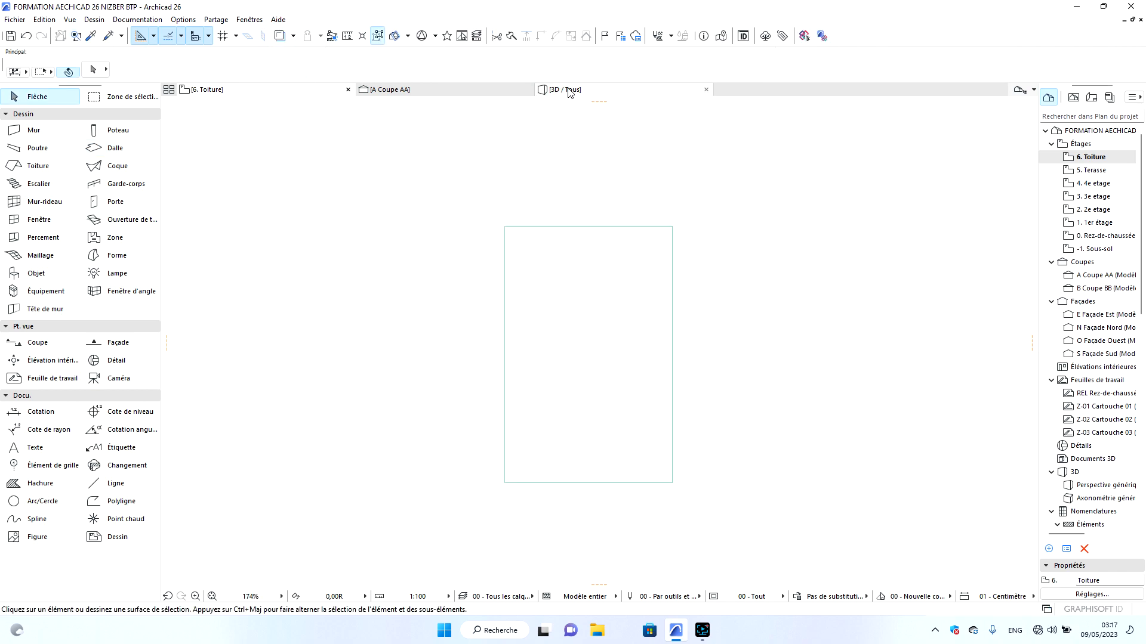
{"action": "left_click_drag", "start_coordinate": [768, 337], "coordinate": [904, 364]}
{"action": "scroll", "coordinate": [908, 358], "scroll_direction": "up", "scroll_amount": 3}
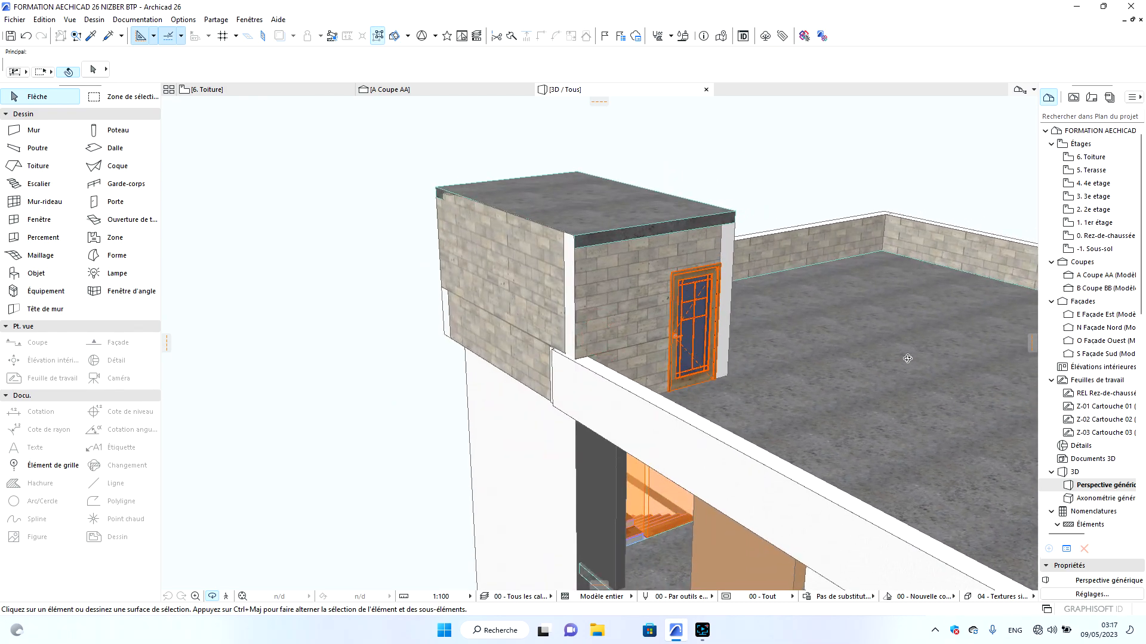
{"action": "scroll", "coordinate": [908, 358], "scroll_direction": "down", "scroll_amount": 5}
{"action": "mouse_move", "coordinate": [754, 392]}
{"action": "left_mouse_down"}
{"action": "mouse_move", "coordinate": [655, 404]}
{"action": "mouse_move", "coordinate": [769, 422]}
{"action": "mouse_move", "coordinate": [767, 381]}
{"action": "left_mouse_up"}
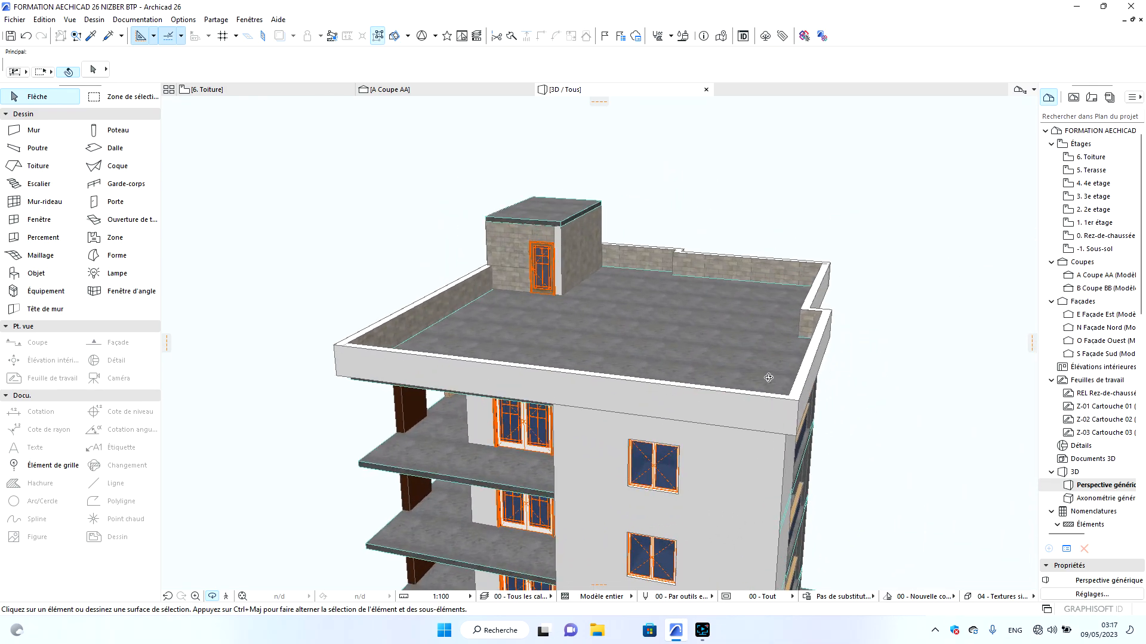
Inspect the building's balcony facades in 3D, looking closely at a balcony's glass railing.
{"action": "scroll", "coordinate": [840, 397], "scroll_direction": "down", "scroll_amount": 8}
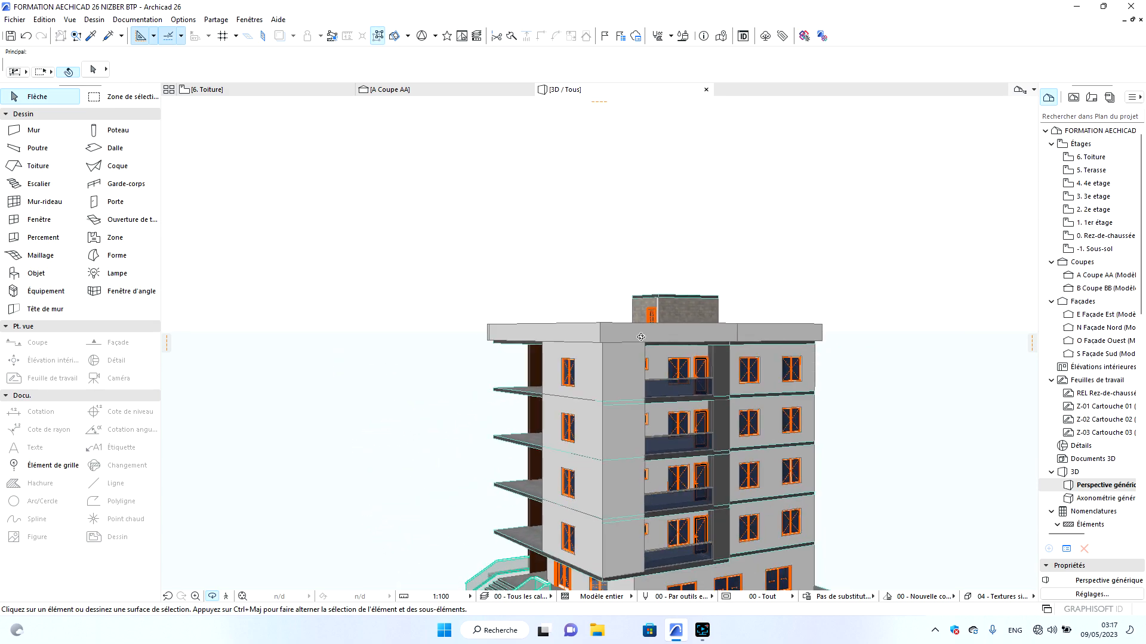
{"action": "scroll", "coordinate": [663, 372], "scroll_direction": "up", "scroll_amount": 6}
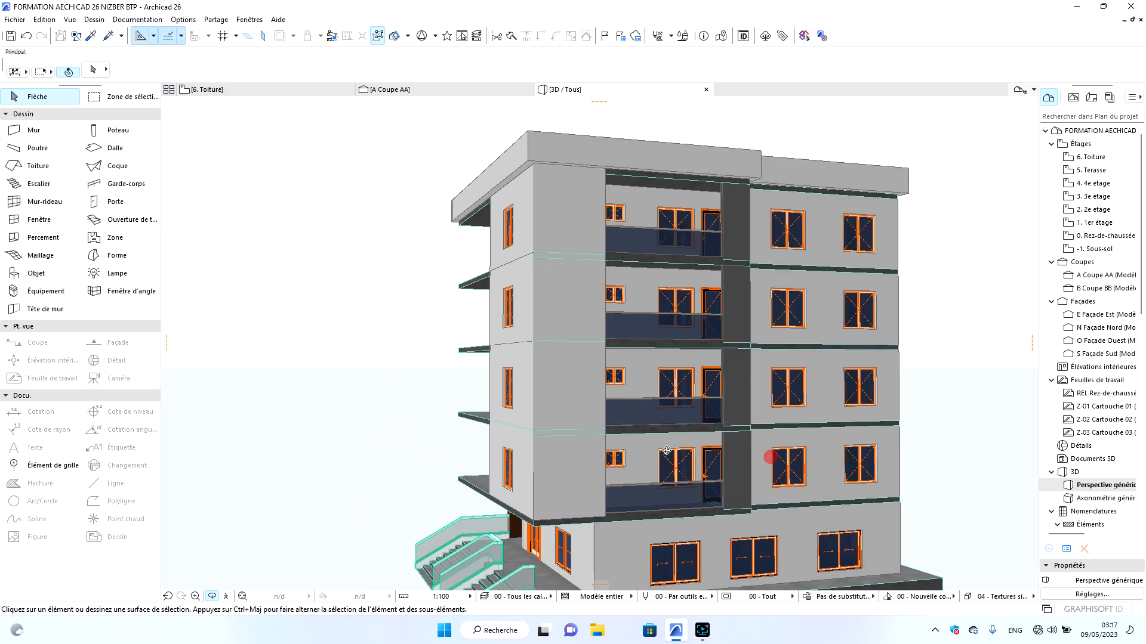
{"action": "scroll", "coordinate": [526, 469], "scroll_direction": "down", "scroll_amount": 6}
{"action": "left_click_drag", "start_coordinate": [526, 469], "coordinate": [536, 435]}
{"action": "scroll", "coordinate": [716, 452], "scroll_direction": "up", "scroll_amount": 4}
{"action": "left_click_drag", "start_coordinate": [847, 448], "coordinate": [672, 393]}
{"action": "scroll", "coordinate": [755, 289], "scroll_direction": "up", "scroll_amount": 8}
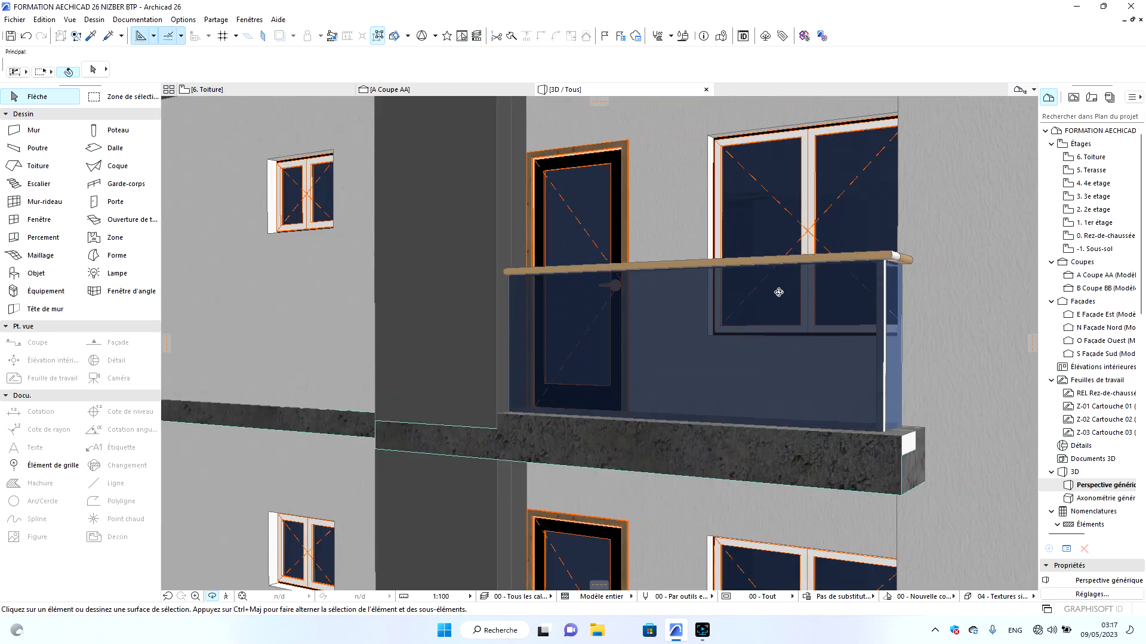
{"action": "left_click_drag", "start_coordinate": [778, 293], "coordinate": [554, 362]}
Review the whole building in 3D from above and around, including the stairwell side and the entrance stairs.
{"action": "scroll", "coordinate": [631, 320], "scroll_direction": "down", "scroll_amount": 10}
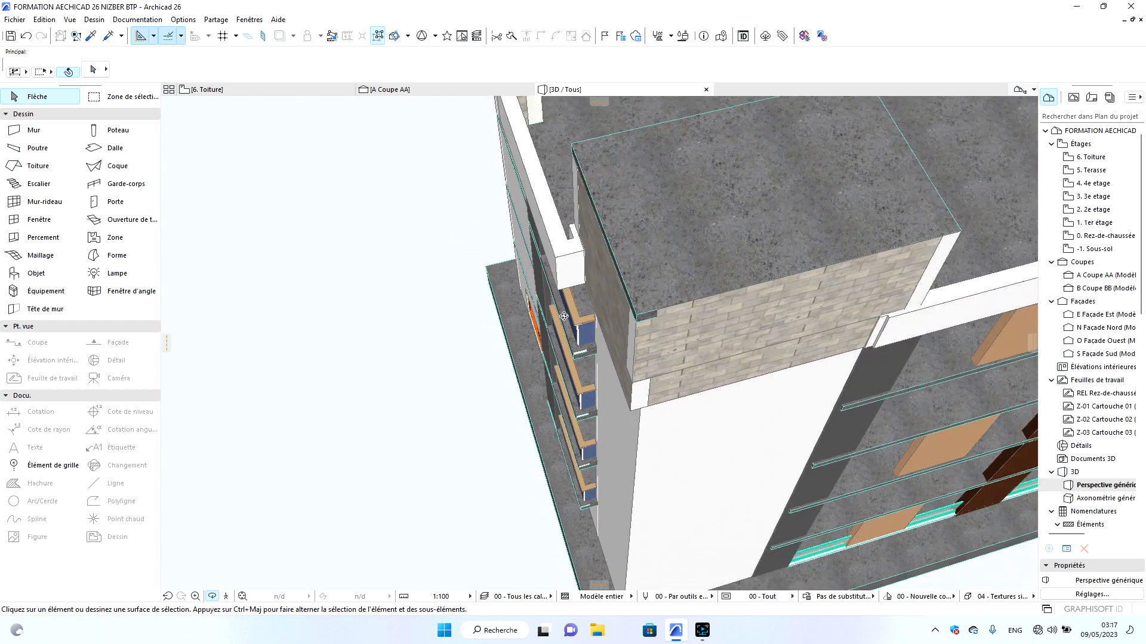
{"action": "left_click_drag", "start_coordinate": [793, 396], "coordinate": [734, 399]}
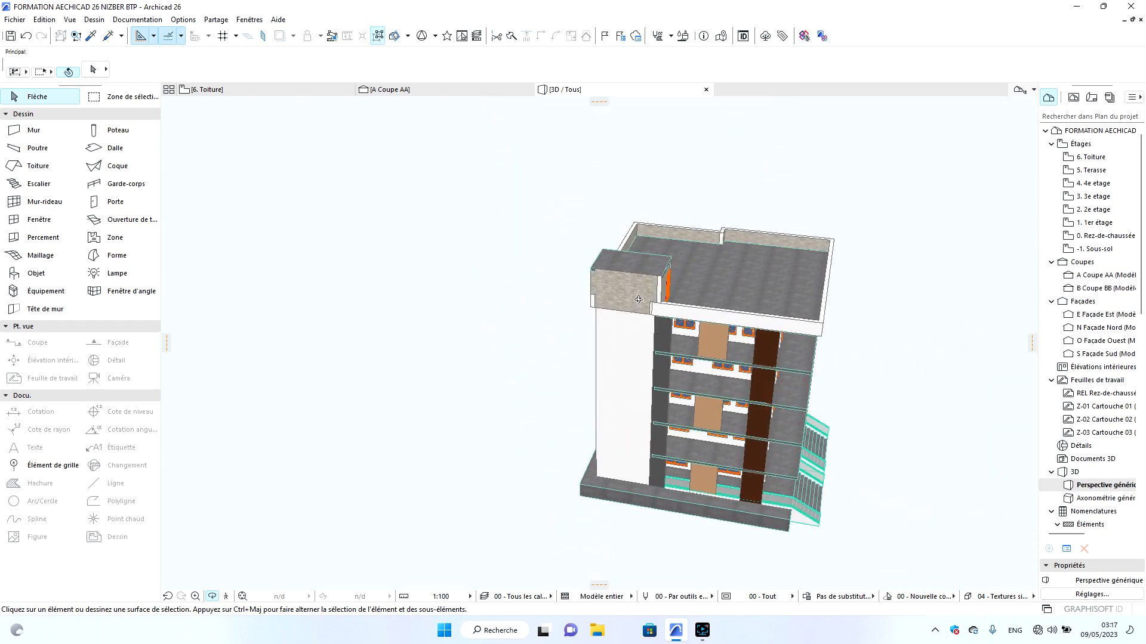
{"action": "scroll", "coordinate": [734, 398], "scroll_direction": "down", "scroll_amount": 5}
{"action": "scroll", "coordinate": [709, 328], "scroll_direction": "up", "scroll_amount": 8}
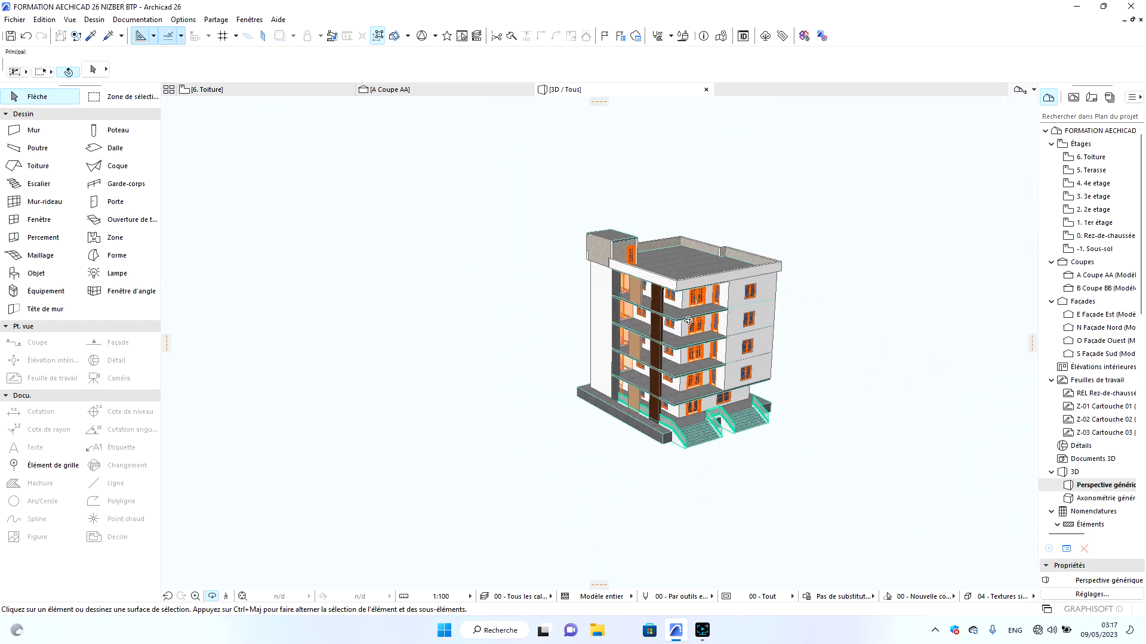
{"action": "scroll", "coordinate": [709, 327], "scroll_direction": "up", "scroll_amount": 2}
{"action": "scroll", "coordinate": [762, 361], "scroll_direction": "up", "scroll_amount": 4}
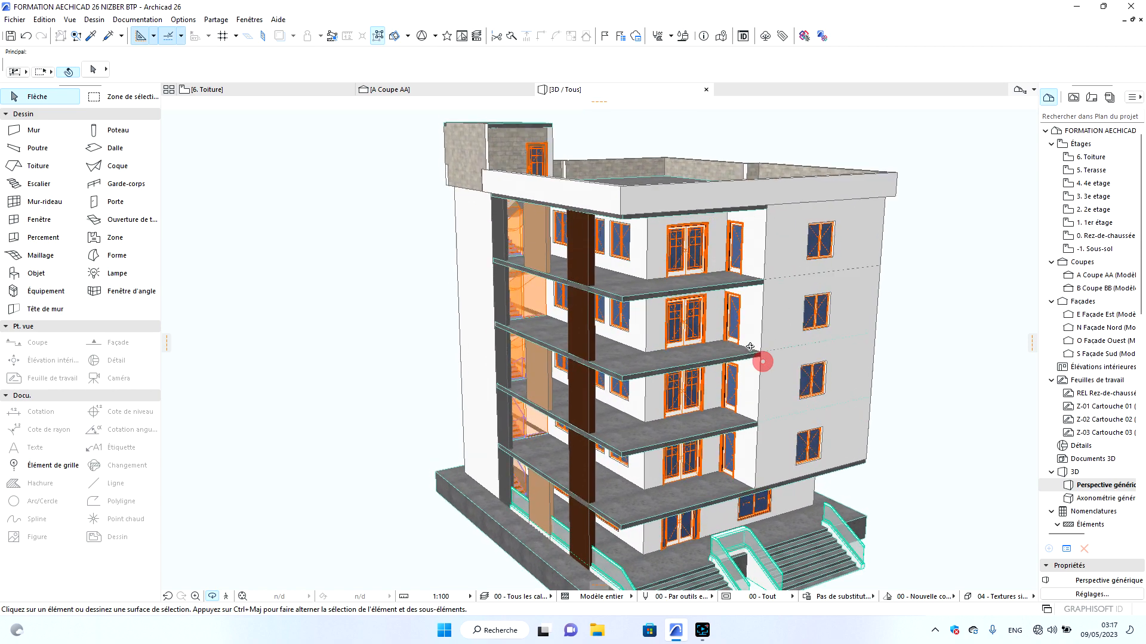
{"action": "scroll", "coordinate": [705, 320], "scroll_direction": "down", "scroll_amount": 2}
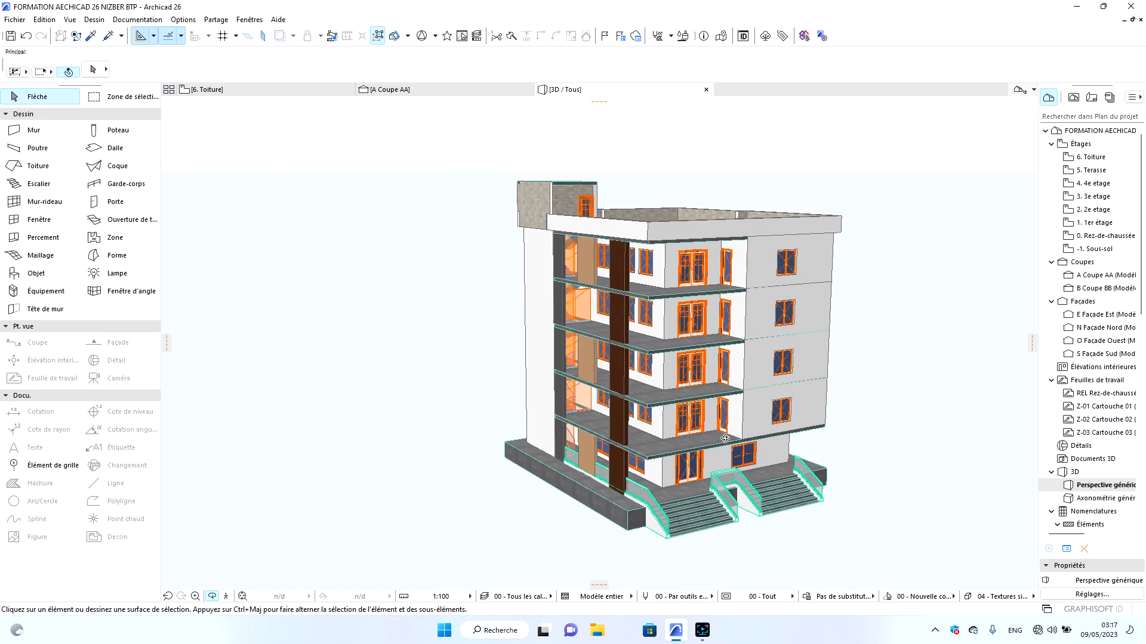
{"action": "scroll", "coordinate": [713, 466], "scroll_direction": "up", "scroll_amount": 2}
{"action": "middle_click_drag", "start_coordinate": [576, 458], "coordinate": [419, 448], "text": "shift"}
{"action": "middle_click_drag", "start_coordinate": [658, 425], "coordinate": [847, 424], "text": "shift"}
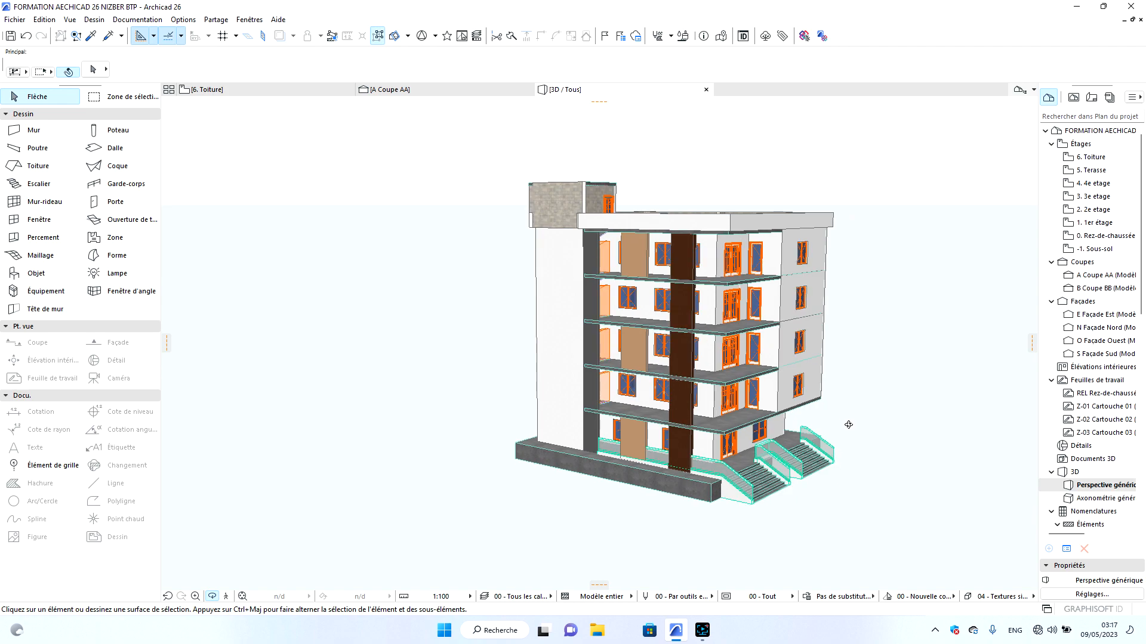
On the 1. 1er étage plan, place a façade line horizontally along the south side of the building, extending past both ends and facing it.
{"action": "left_click", "coordinate": [209, 89]}
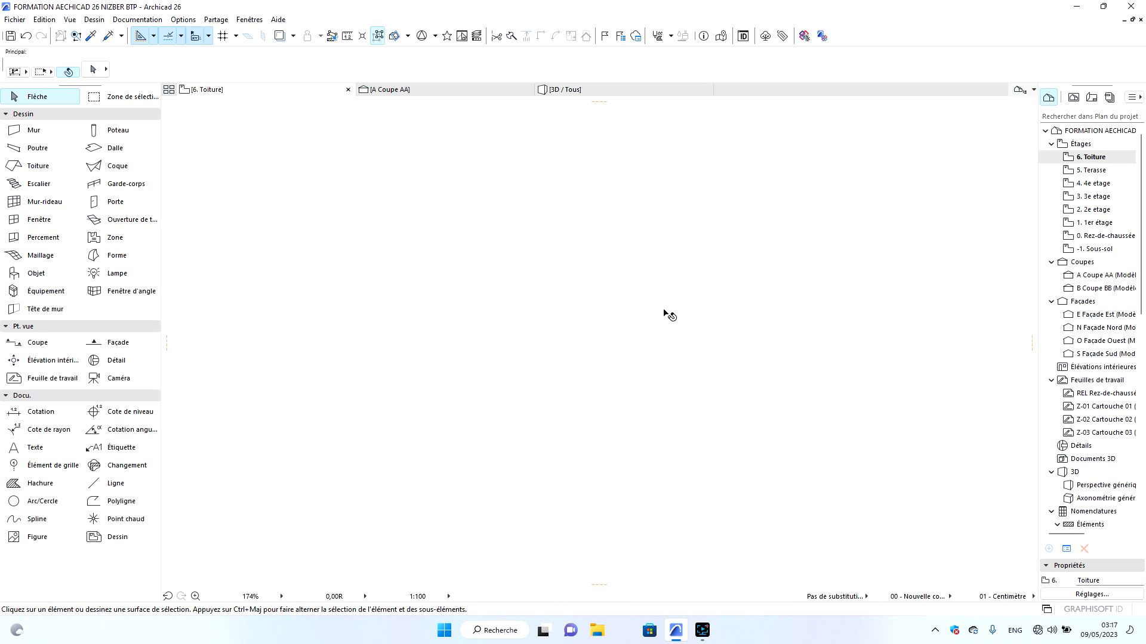
{"action": "double_click", "coordinate": [1095, 223]}
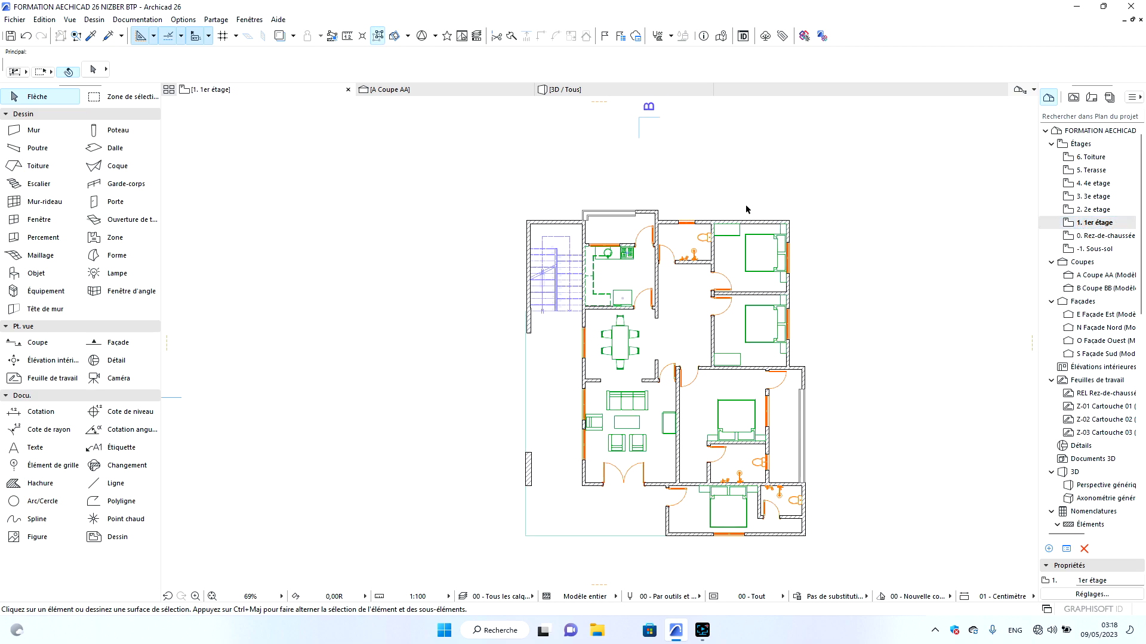
{"action": "scroll", "coordinate": [746, 215], "scroll_direction": "down", "scroll_amount": 3}
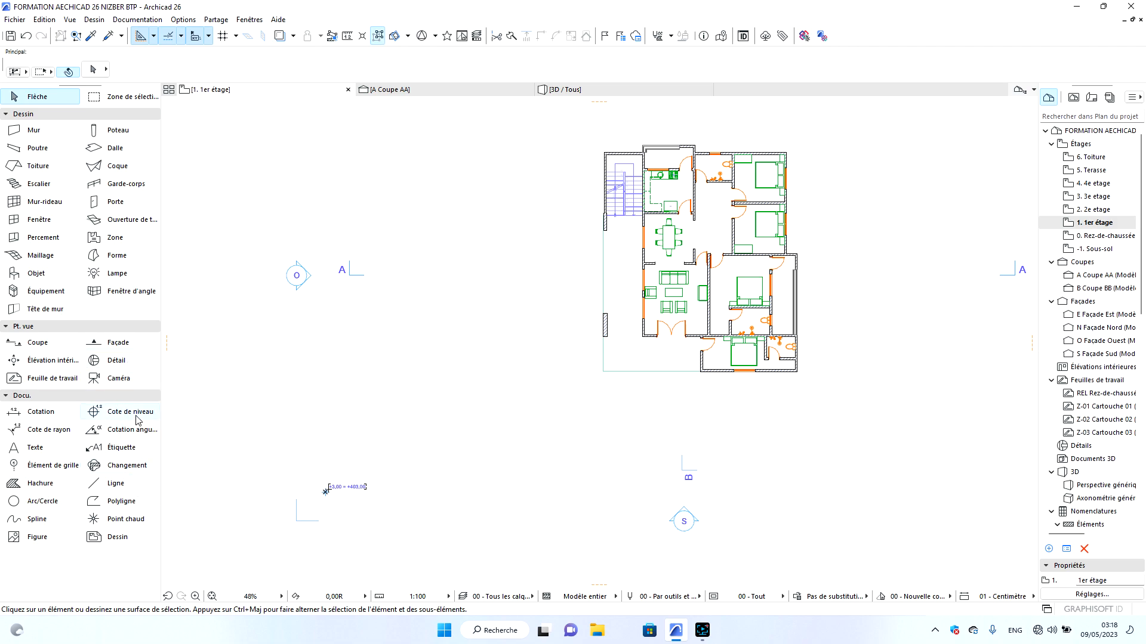
{"action": "left_click", "coordinate": [123, 344]}
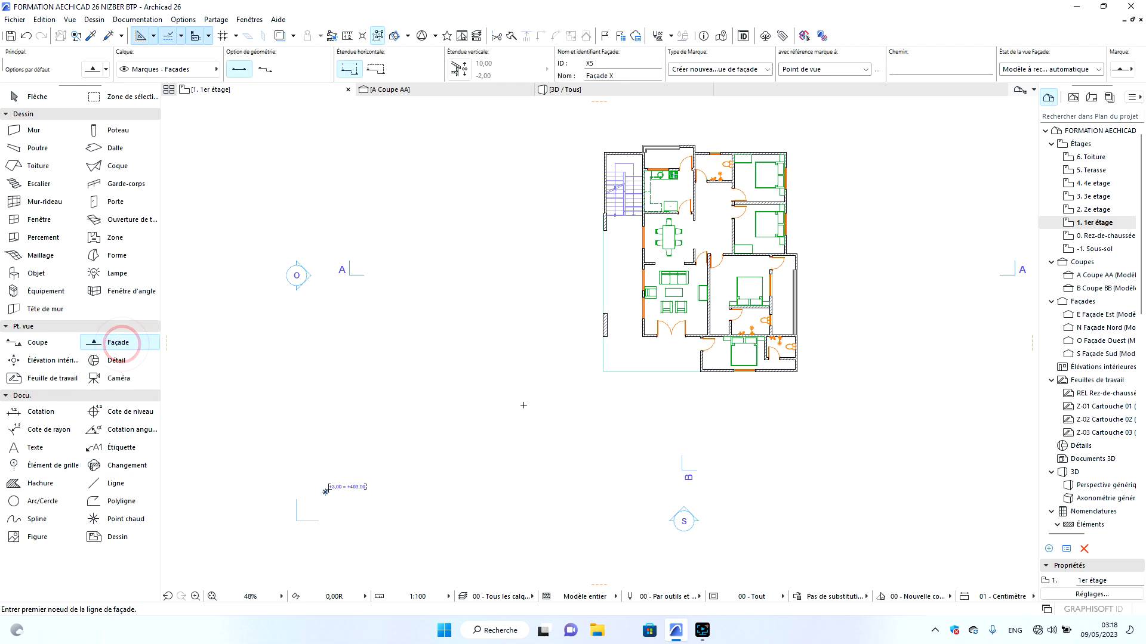
{"action": "left_click", "coordinate": [558, 379]}
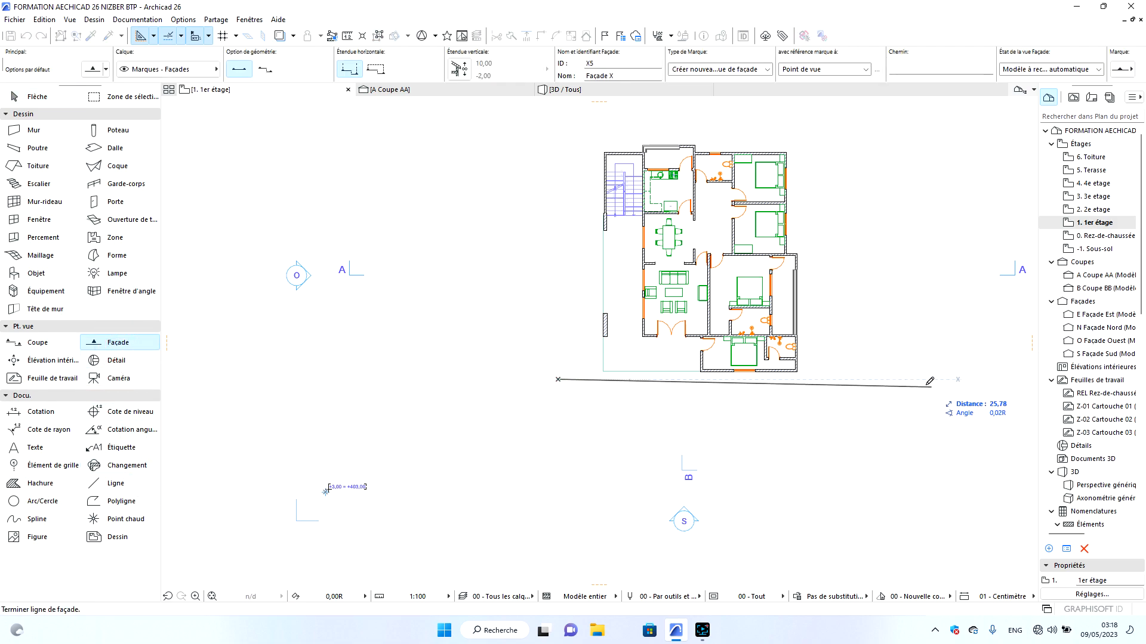
{"action": "left_click", "coordinate": [911, 378]}
{"action": "left_click", "coordinate": [911, 376]}
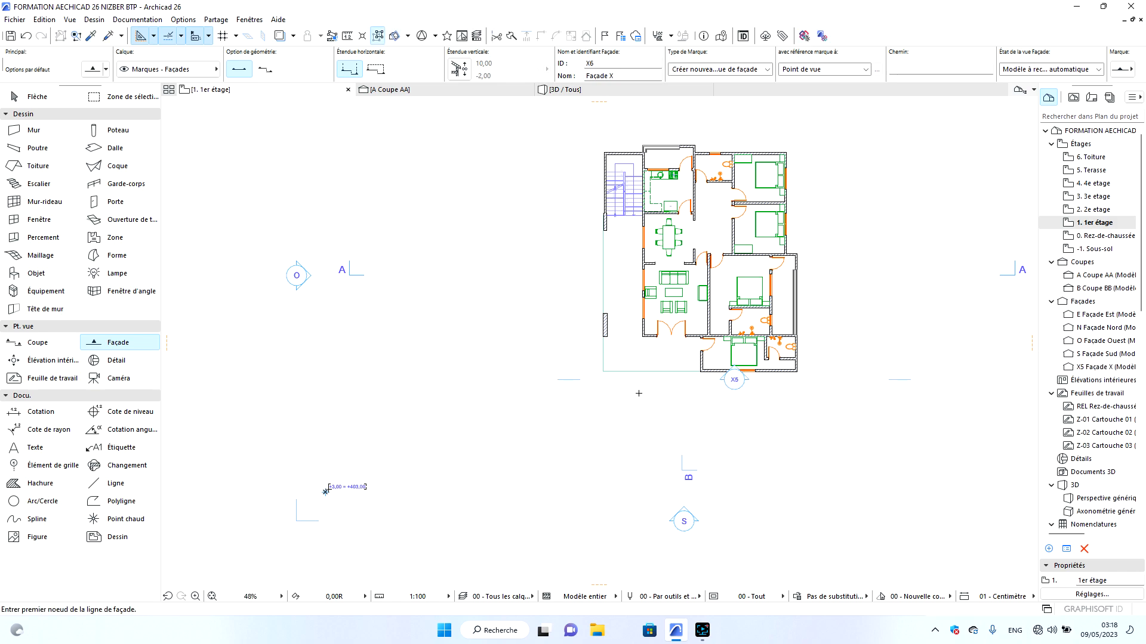
{"action": "key", "text": "Escape"}
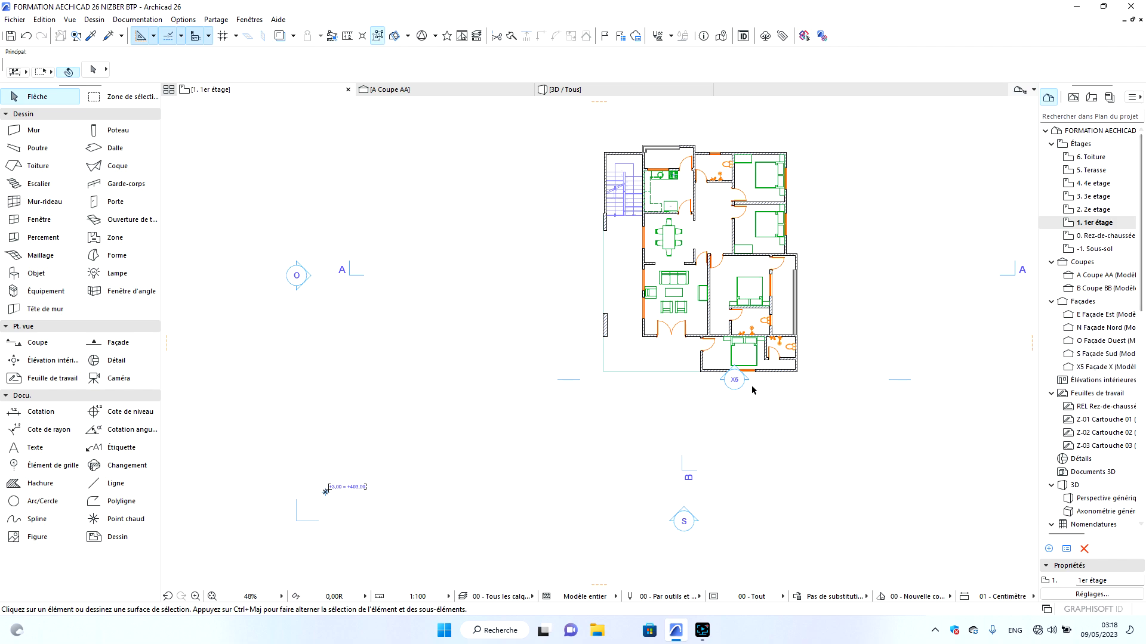
Open the X5 Façade X view and examine the elevation's storeys, doors and windows.
{"action": "left_click", "coordinate": [1073, 367]}
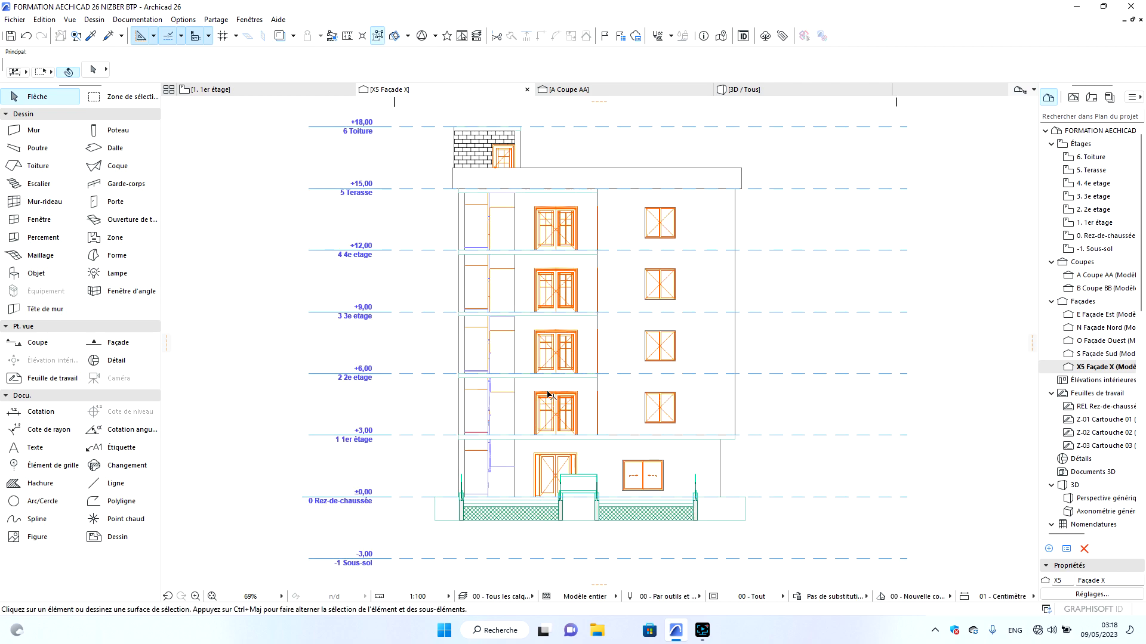
{"action": "scroll", "coordinate": [537, 371], "scroll_direction": "up", "scroll_amount": 3}
{"action": "scroll", "coordinate": [545, 376], "scroll_direction": "down", "scroll_amount": 4}
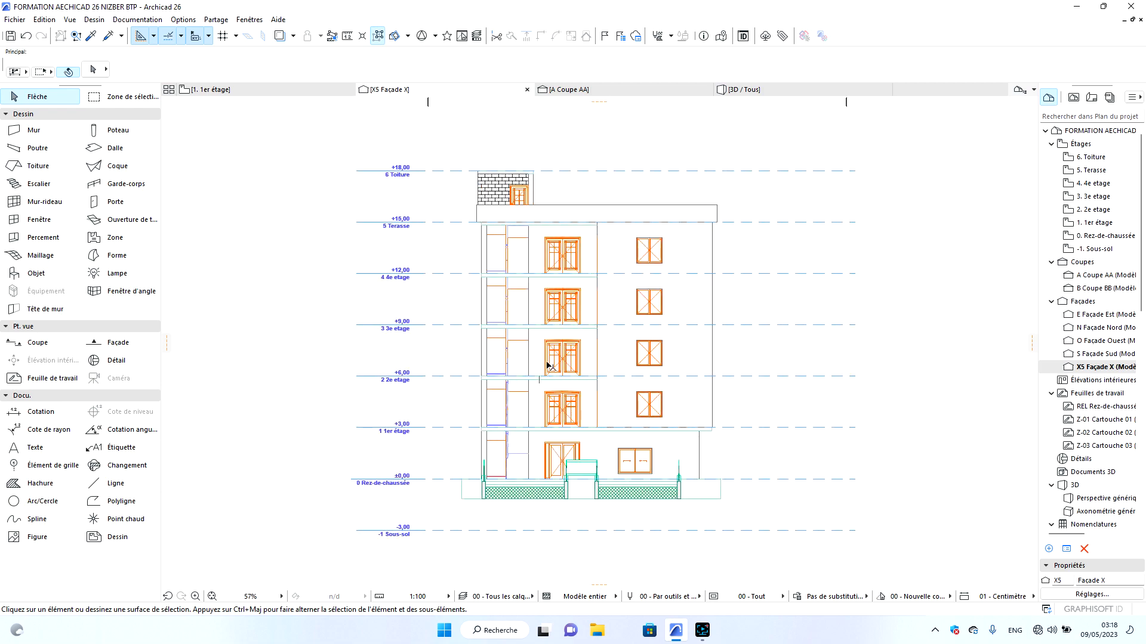
{"action": "scroll", "coordinate": [547, 365], "scroll_direction": "up", "scroll_amount": 3}
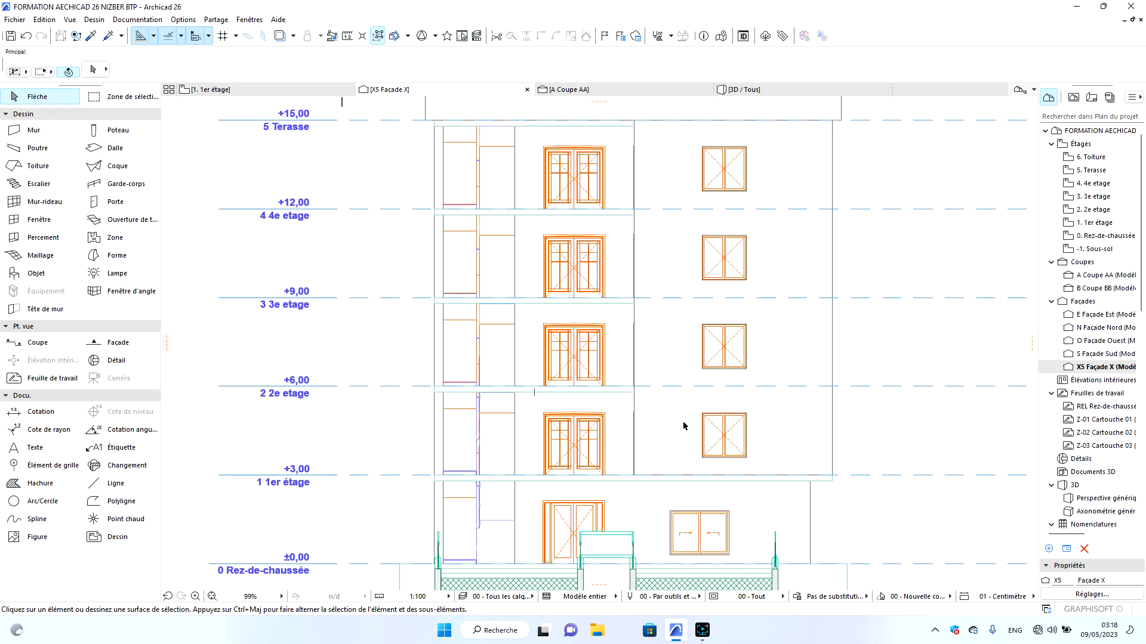
{"action": "scroll", "coordinate": [680, 459], "scroll_direction": "down", "scroll_amount": 2}
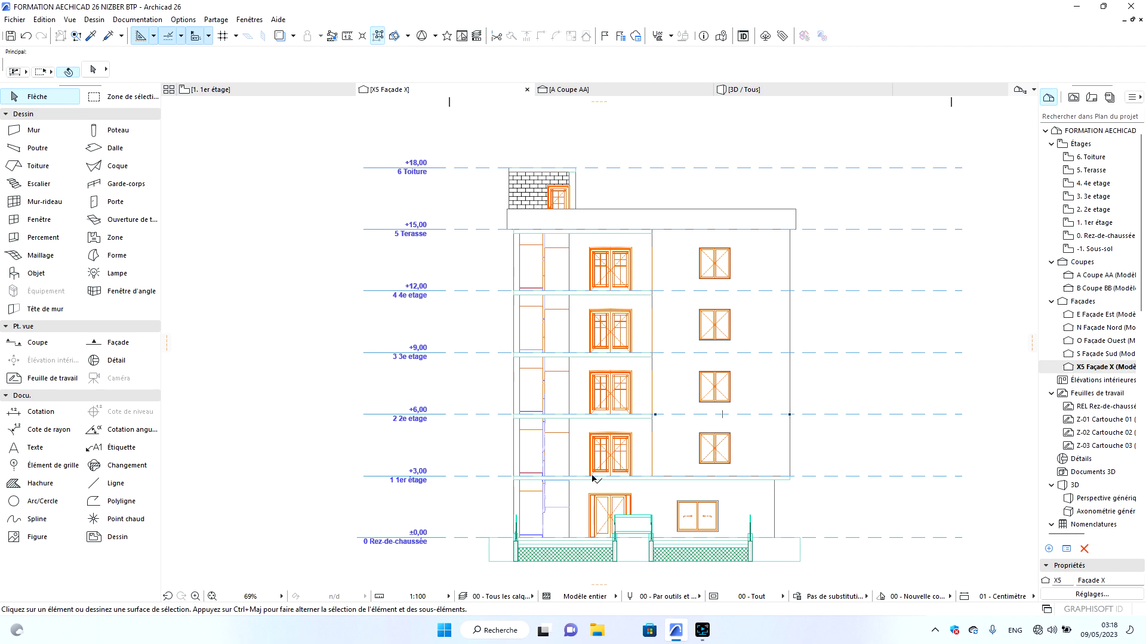
{"action": "scroll", "coordinate": [606, 383], "scroll_direction": "up", "scroll_amount": 2}
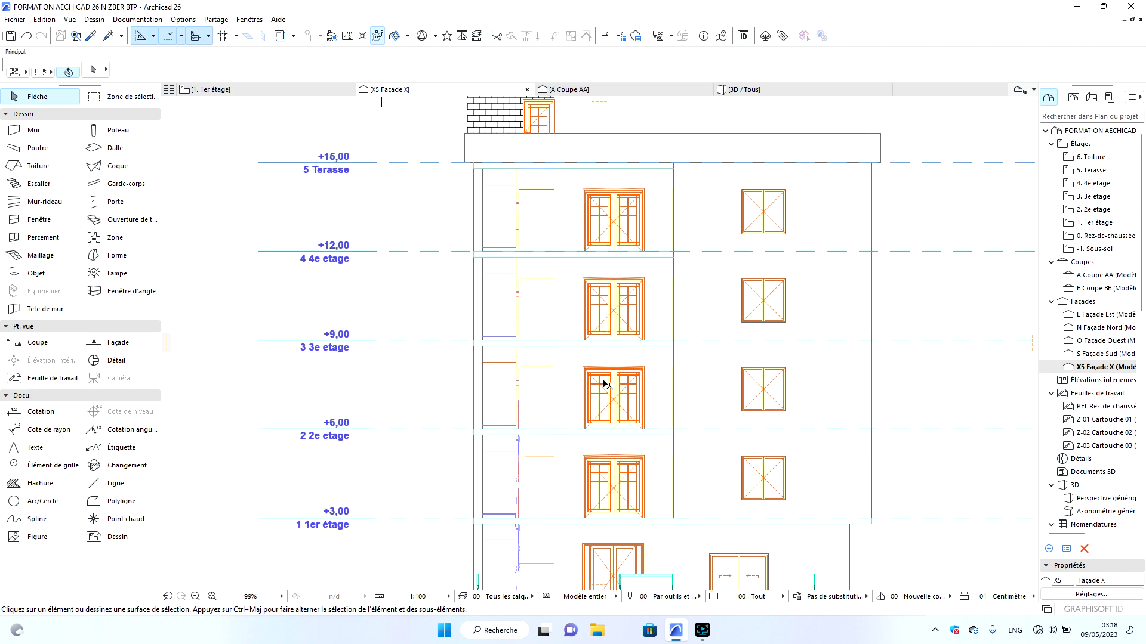
Set up the Line tool with the rectangular geometry option for drawing on the X5 Façade X elevation.
{"action": "scroll", "coordinate": [636, 314], "scroll_direction": "down", "scroll_amount": 2}
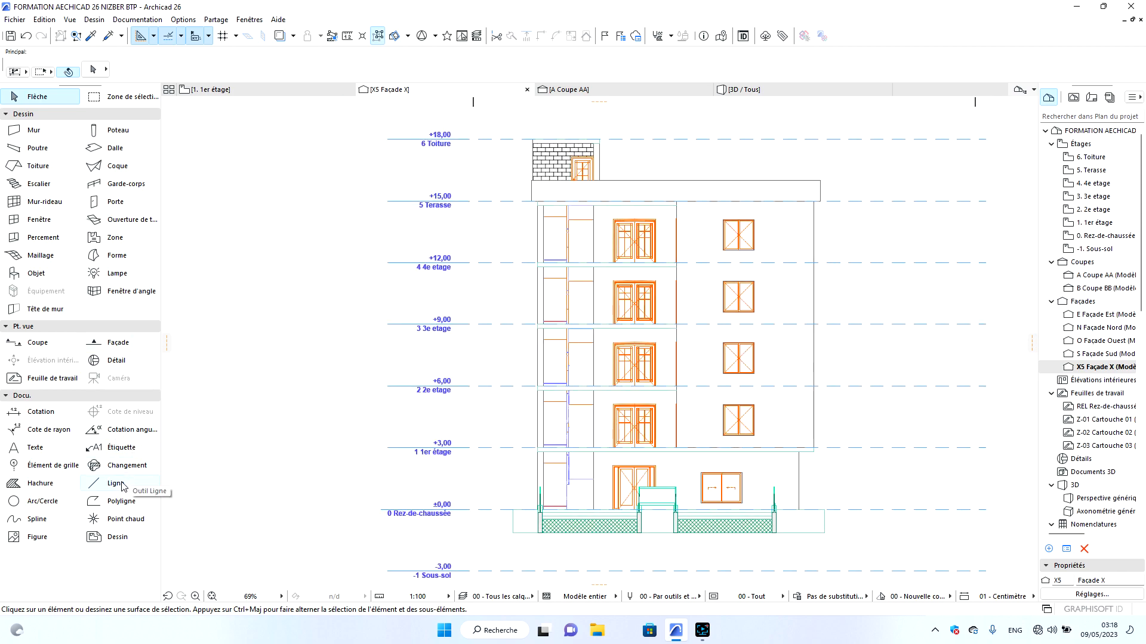
{"action": "left_click", "coordinate": [121, 501]}
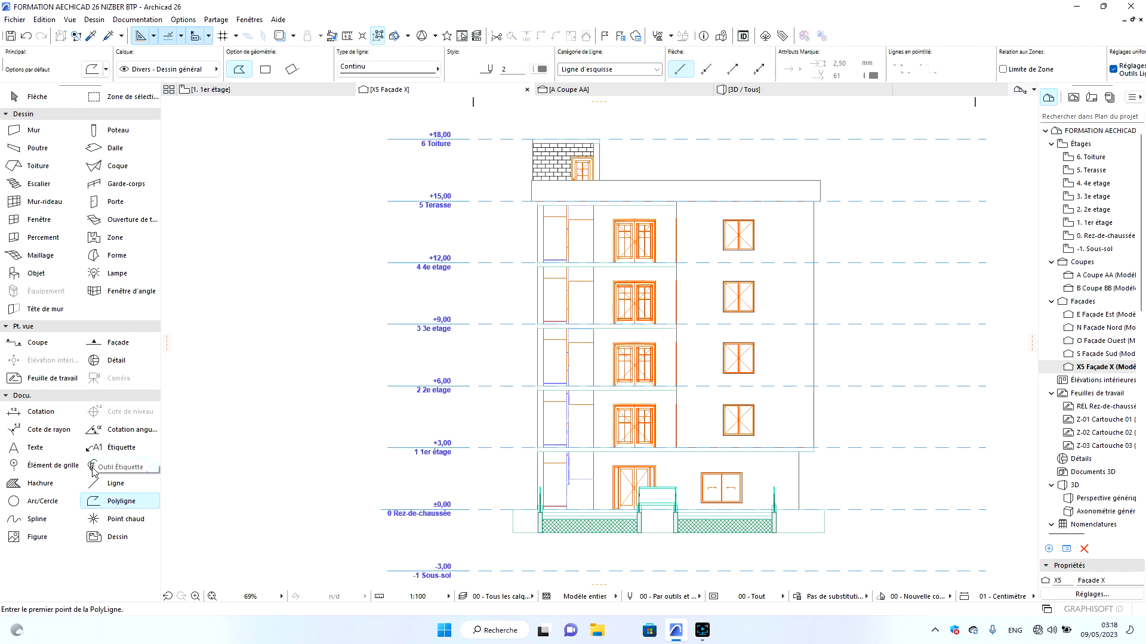
{"action": "left_click", "coordinate": [116, 487]}
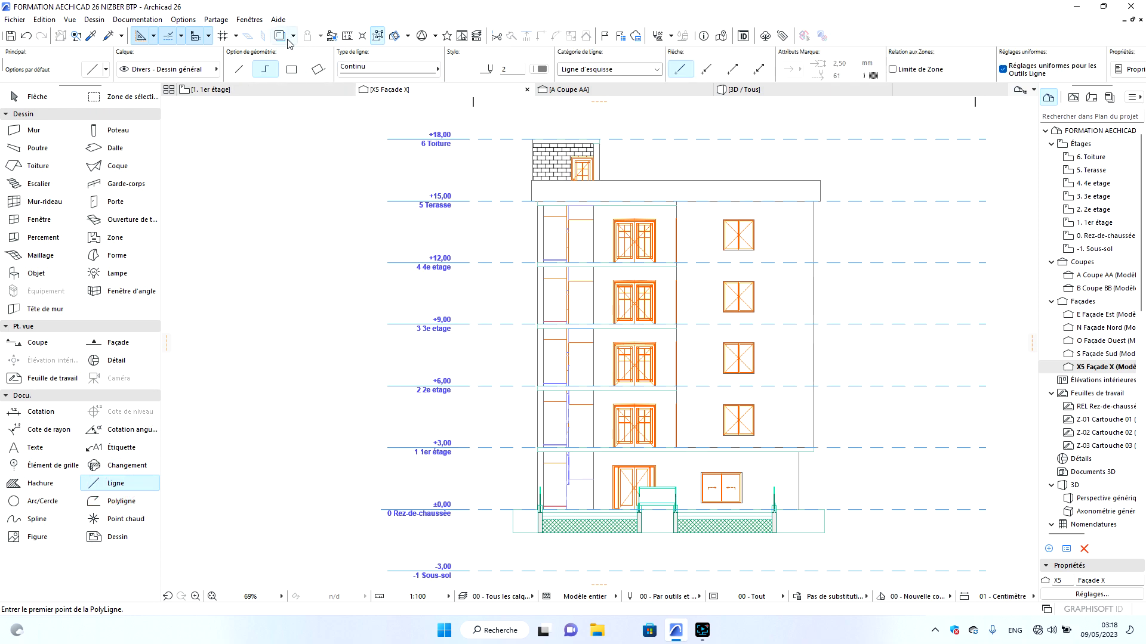
{"action": "left_click", "coordinate": [290, 69]}
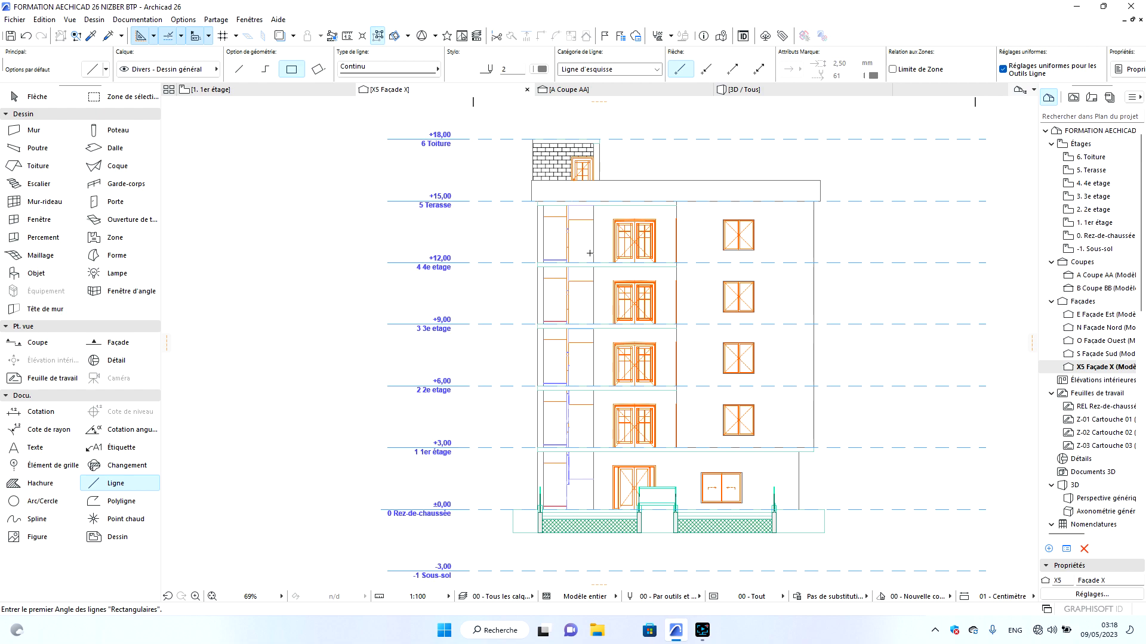
{"action": "scroll", "coordinate": [589, 253], "scroll_direction": "up", "scroll_amount": 3}
{"action": "scroll", "coordinate": [576, 190], "scroll_direction": "down", "scroll_amount": 3}
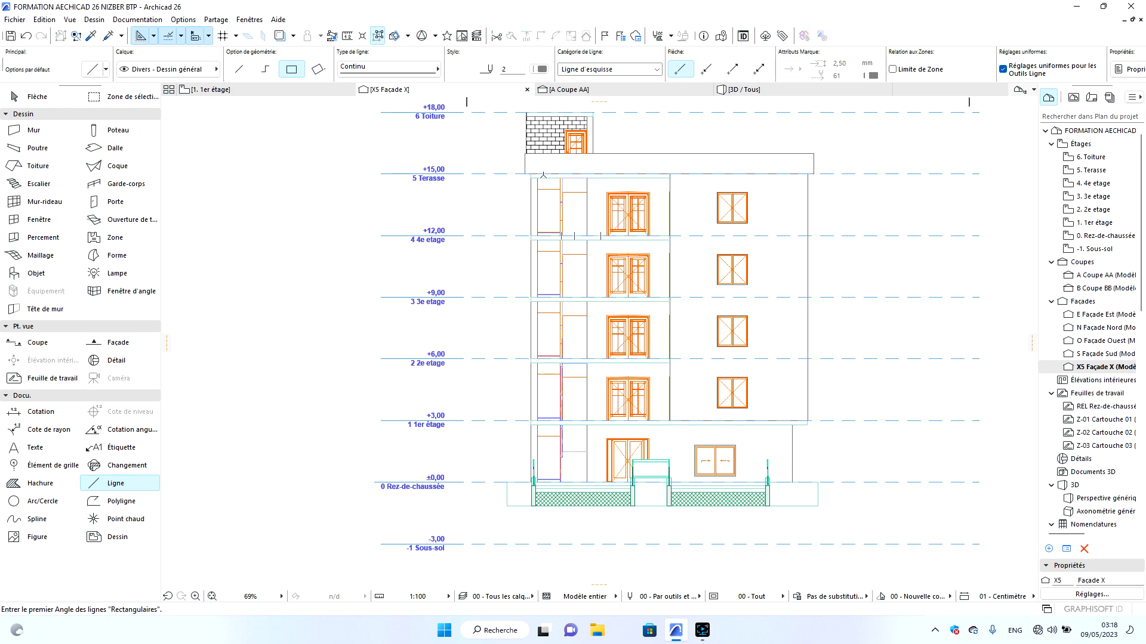
{"action": "scroll", "coordinate": [543, 175], "scroll_direction": "up", "scroll_amount": 5}
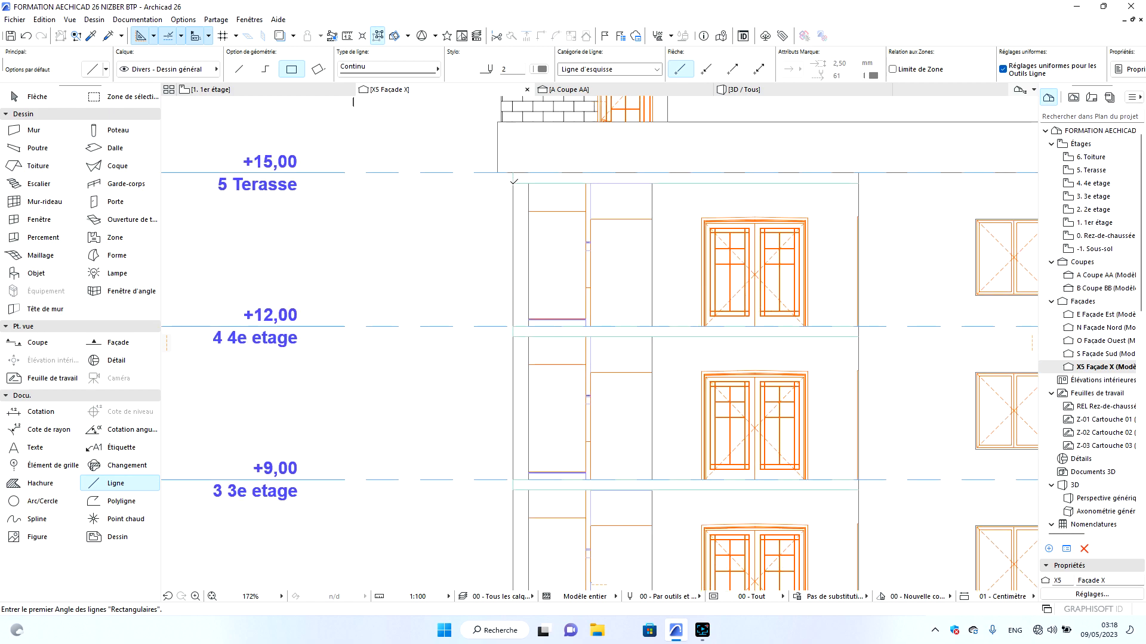
{"action": "left_click", "coordinate": [514, 178]}
{"action": "scroll", "coordinate": [511, 183], "scroll_direction": "down", "scroll_amount": 5}
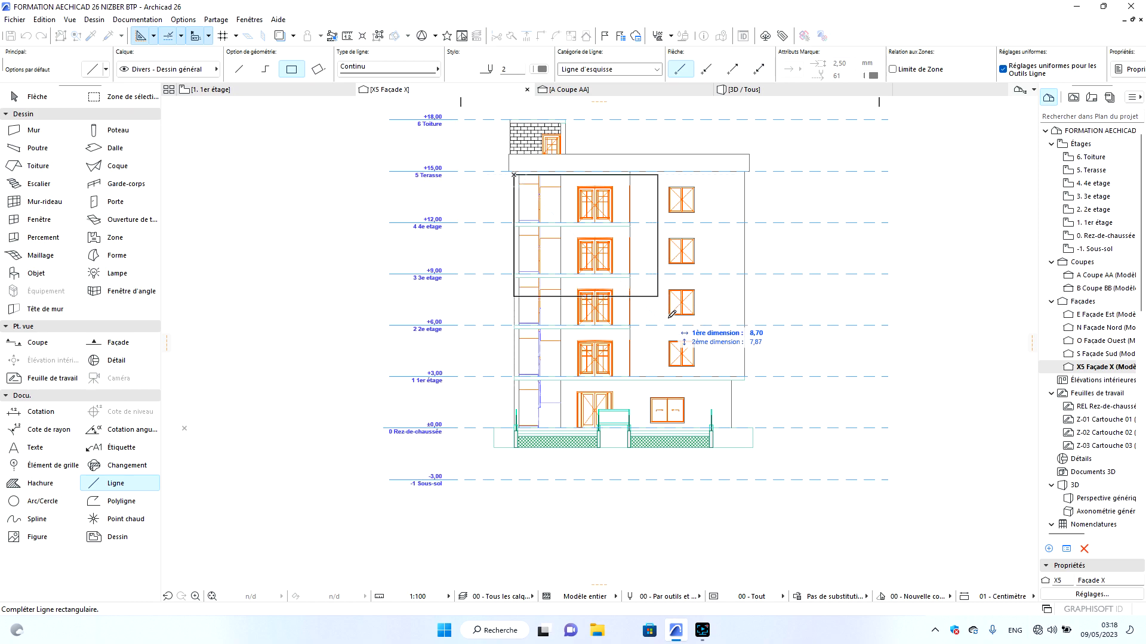
{"action": "key", "text": "Escape"}
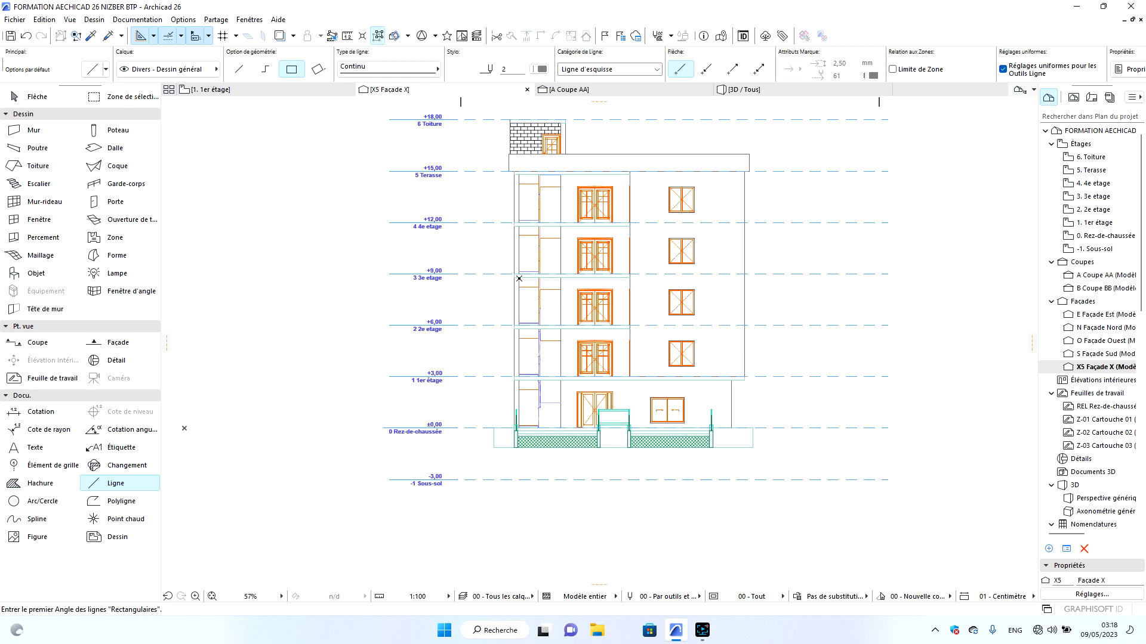
Draw a rectangle across the façade from the +9,00 level to the slab underside below +3,00, and inside it one about 11.85 by 5.13 m.
{"action": "scroll", "coordinate": [519, 278], "scroll_direction": "up", "scroll_amount": 5}
{"action": "scroll", "coordinate": [539, 271], "scroll_direction": "down", "scroll_amount": 5}
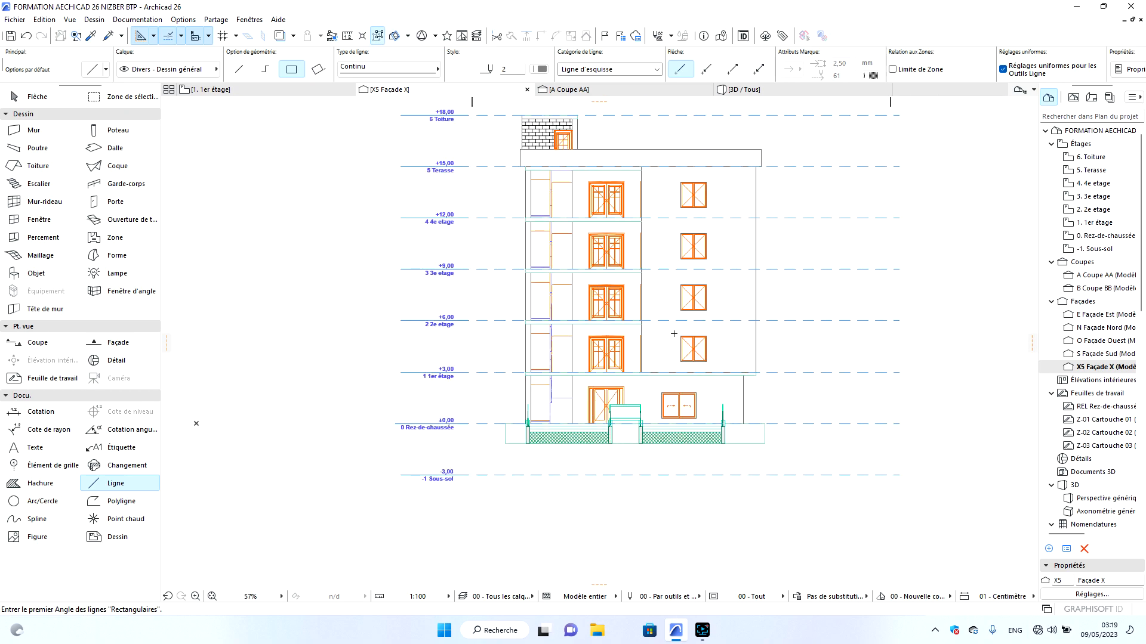
{"action": "scroll", "coordinate": [556, 256], "scroll_direction": "up", "scroll_amount": 9}
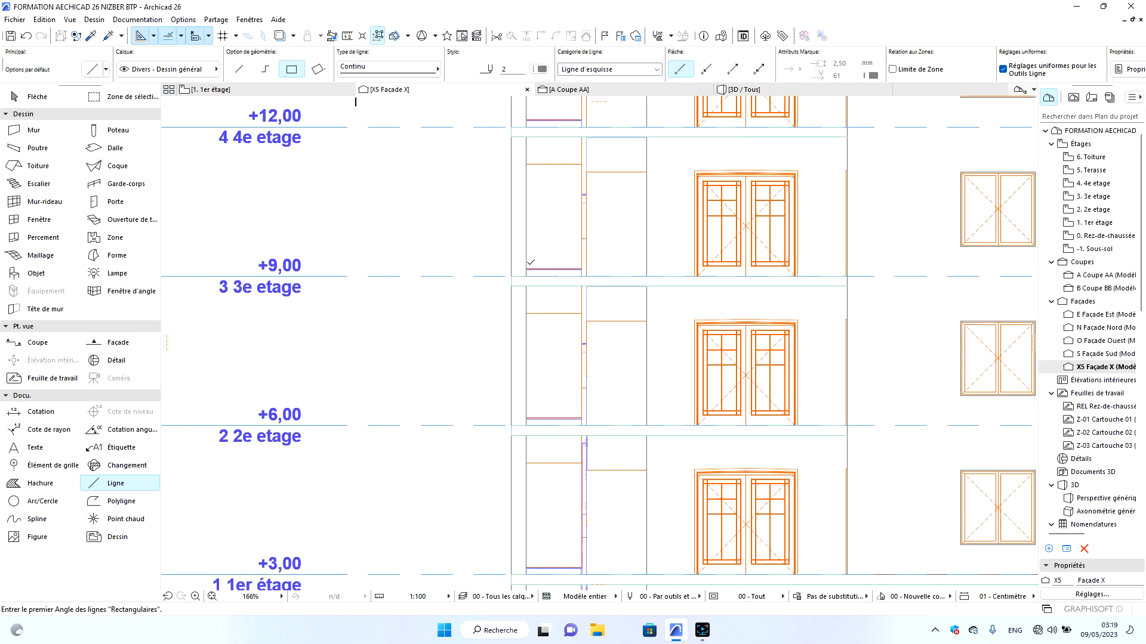
{"action": "scroll", "coordinate": [496, 287], "scroll_direction": "down", "scroll_amount": 6}
{"action": "left_click", "coordinate": [498, 249]}
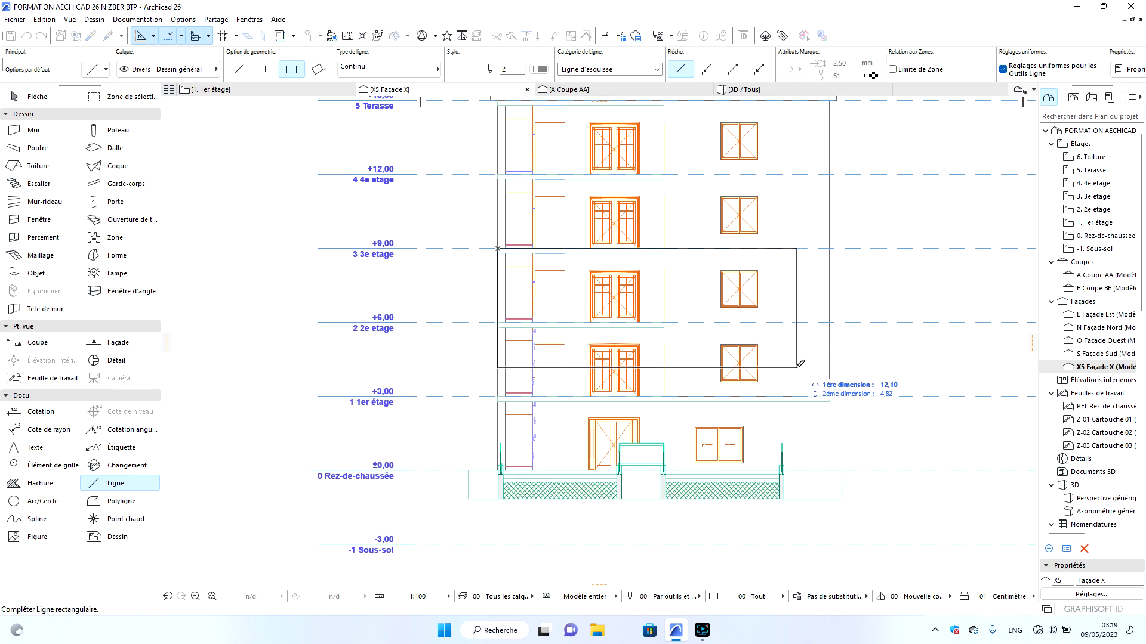
{"action": "left_click", "coordinate": [831, 398]}
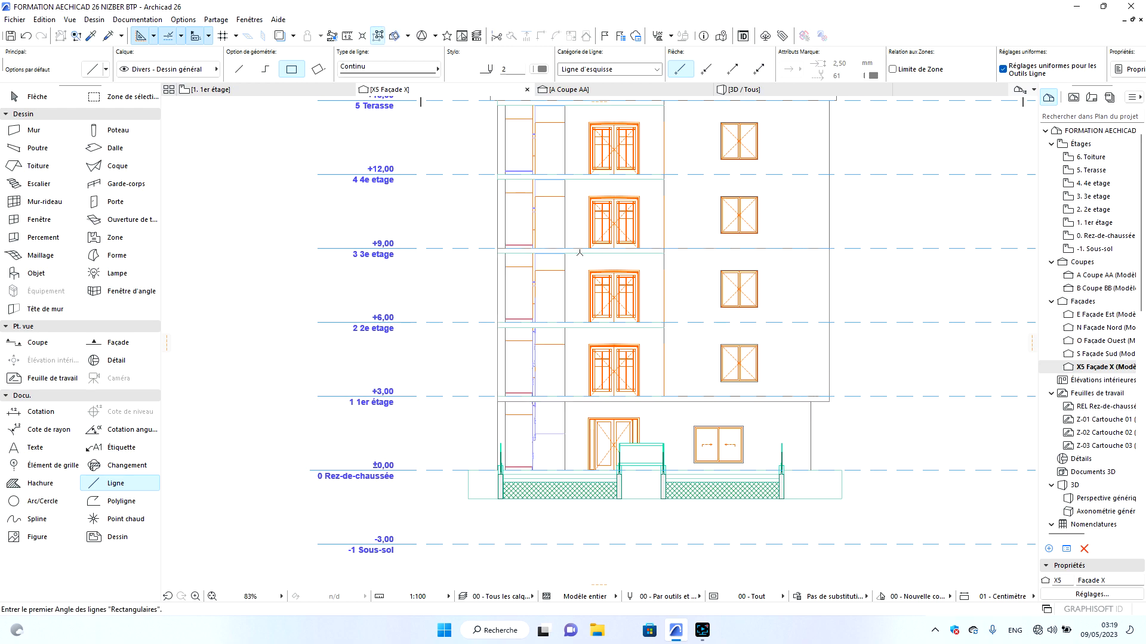
{"action": "left_click", "coordinate": [516, 260]}
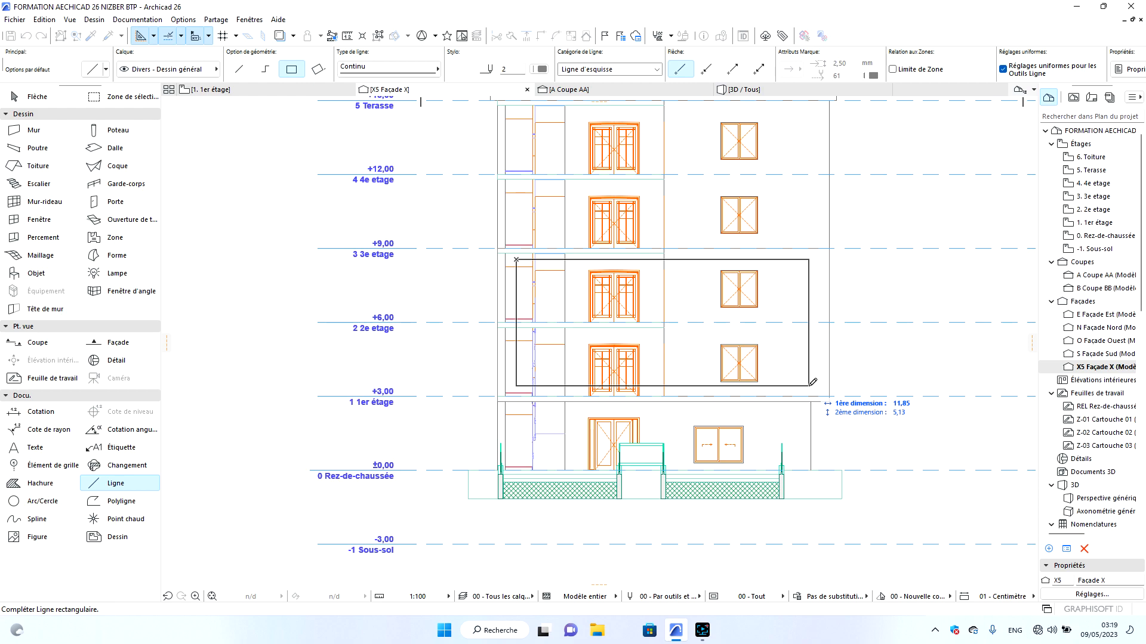
{"action": "left_click", "coordinate": [809, 385]}
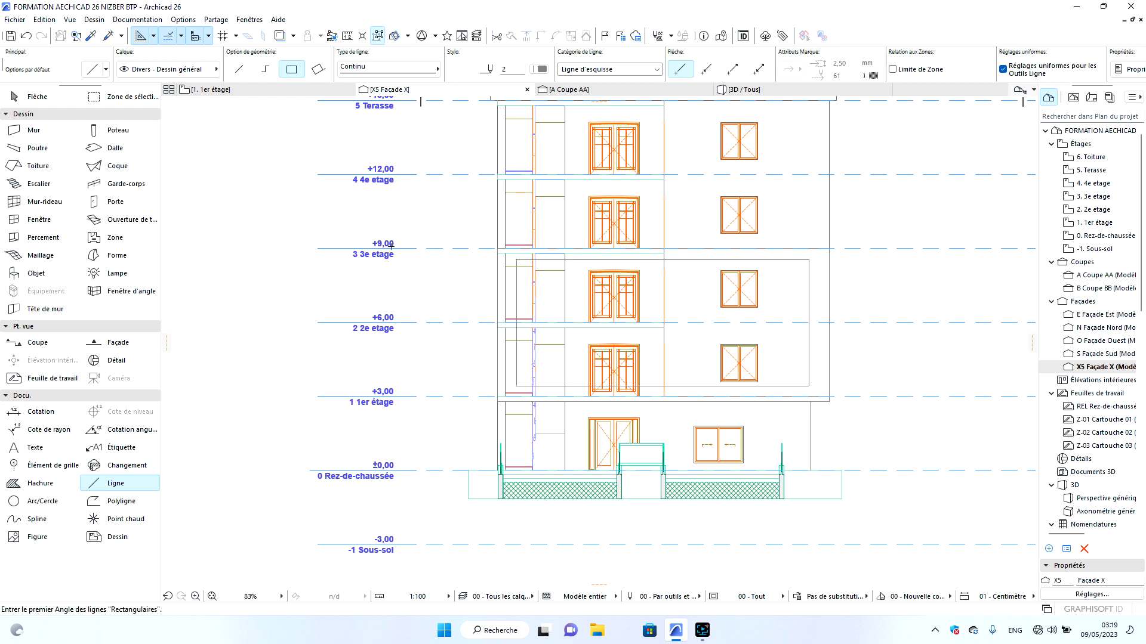
Draw single diagonal lines from the inner rectangle's two upper corners to the matching outer corners at the +9,00 level.
{"action": "left_click", "coordinate": [238, 69]}
{"action": "scroll", "coordinate": [809, 257], "scroll_direction": "up", "scroll_amount": 4}
{"action": "left_click", "coordinate": [807, 258]}
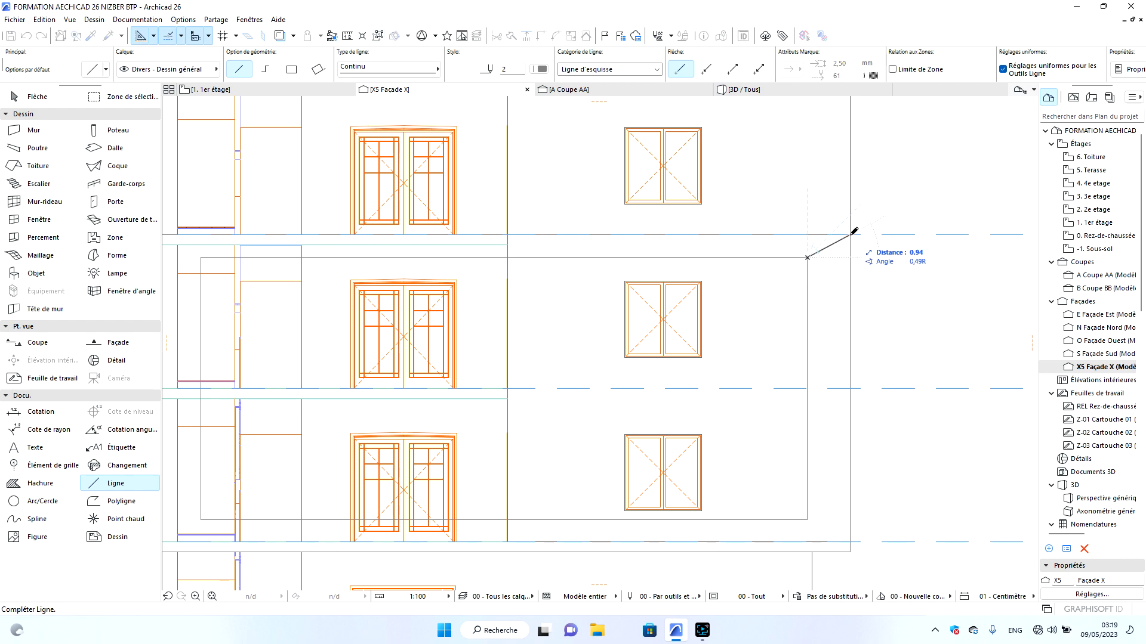
{"action": "left_click", "coordinate": [849, 235]}
{"action": "scroll", "coordinate": [884, 288], "scroll_direction": "down", "scroll_amount": 5}
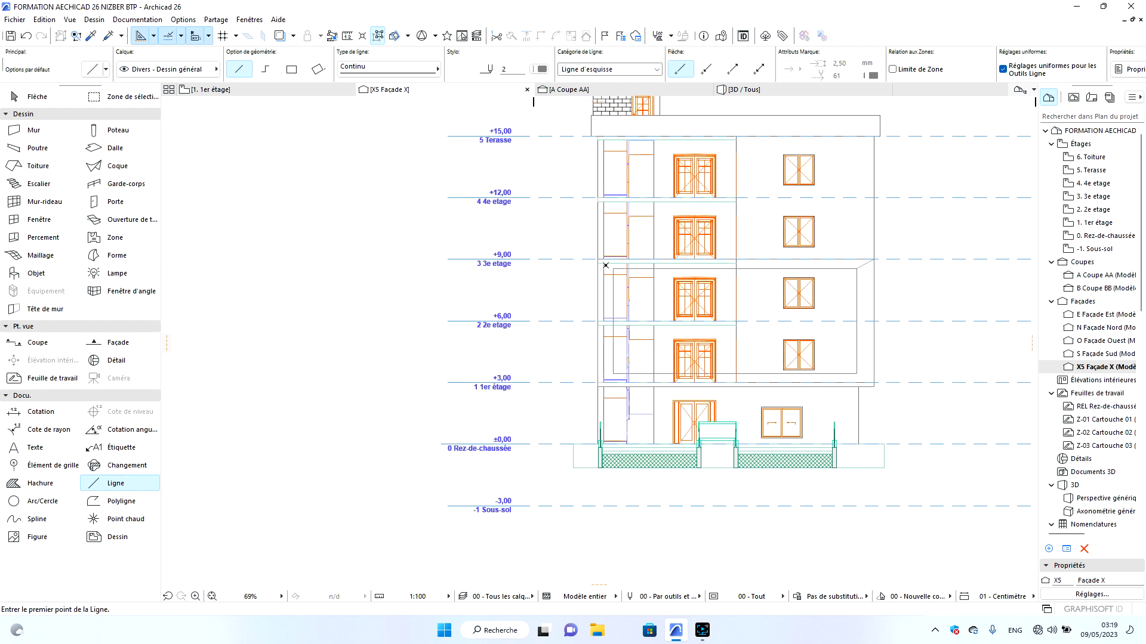
{"action": "scroll", "coordinate": [606, 265], "scroll_direction": "up", "scroll_amount": 7}
{"action": "left_click", "coordinate": [635, 277]}
{"action": "left_click", "coordinate": [578, 245]}
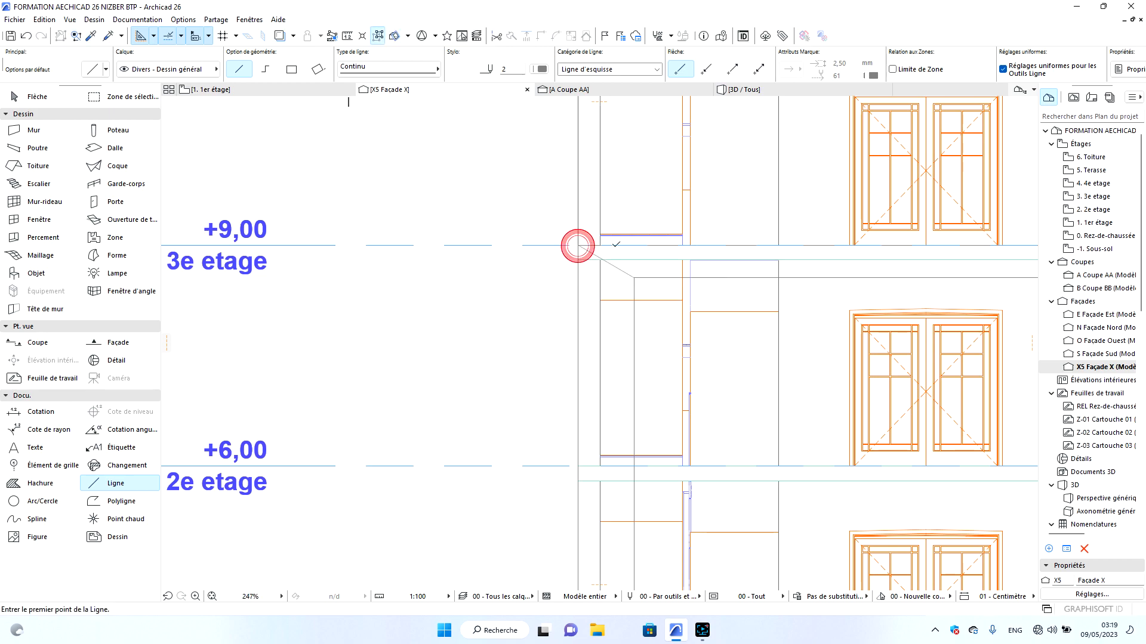
Draw a diagonal line from the inner rectangle's lower-left corner to the façade's left edge at the +3,00 level.
{"action": "scroll", "coordinate": [645, 230], "scroll_direction": "down", "scroll_amount": 6}
{"action": "scroll", "coordinate": [627, 405], "scroll_direction": "up", "scroll_amount": 6}
{"action": "left_click", "coordinate": [632, 365]}
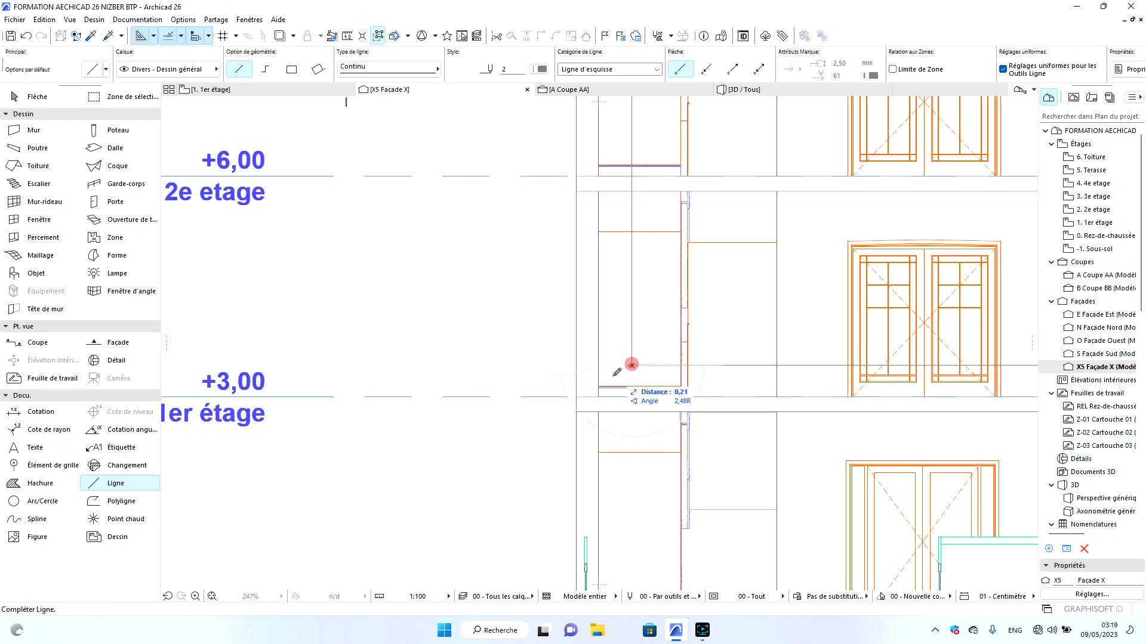
{"action": "left_click", "coordinate": [577, 397]}
{"action": "key", "text": "Escape"}
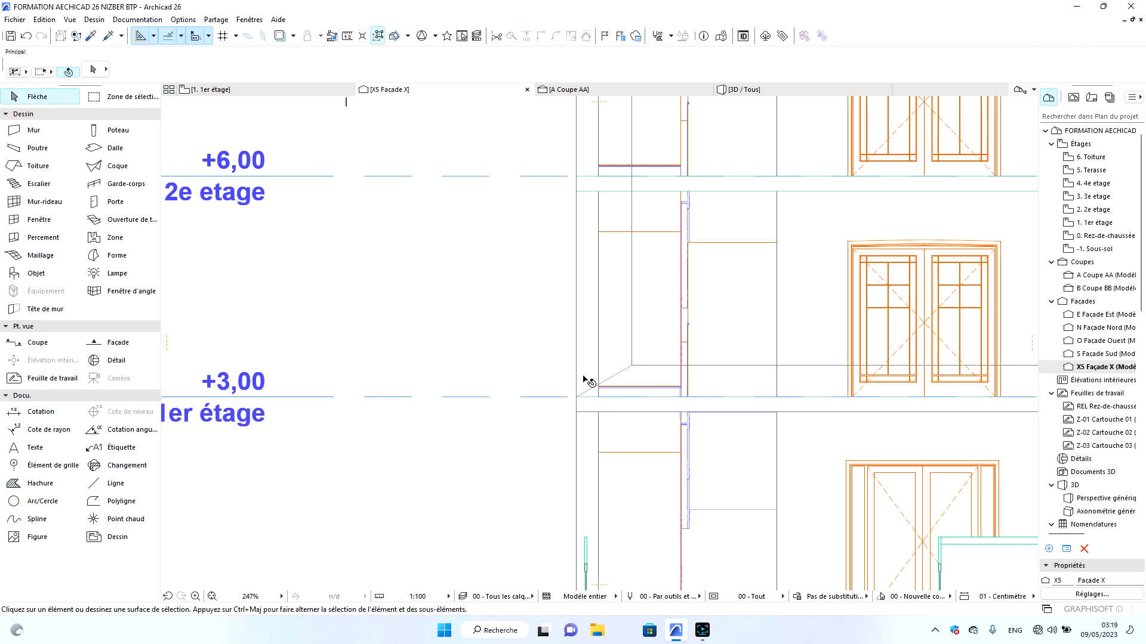
Check the lines forming the inner and outer rectangles by selecting their sides one at a time.
{"action": "key", "text": "Delete"}
{"action": "left_click", "coordinate": [616, 412]}
{"action": "key", "text": "Delete"}
{"action": "left_click", "coordinate": [597, 358]}
{"action": "key", "text": "Escape"}
{"action": "left_click", "coordinate": [579, 366]}
{"action": "left_click", "coordinate": [636, 412]}
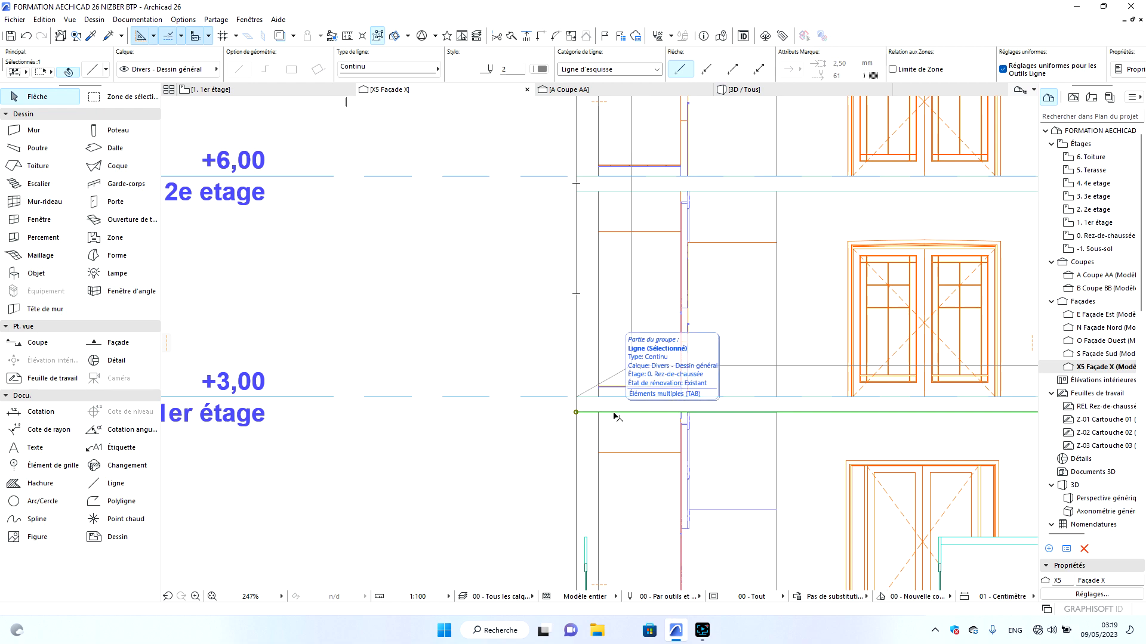
{"action": "left_click", "coordinate": [611, 276]}
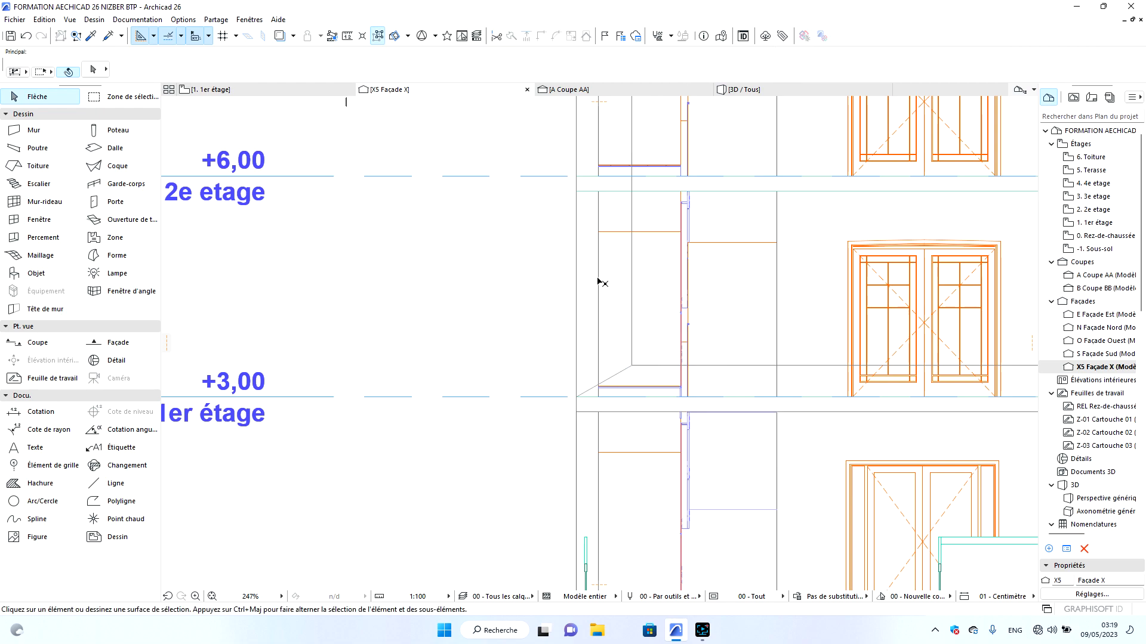
{"action": "left_click", "coordinate": [599, 281]}
{"action": "left_click", "coordinate": [628, 292]}
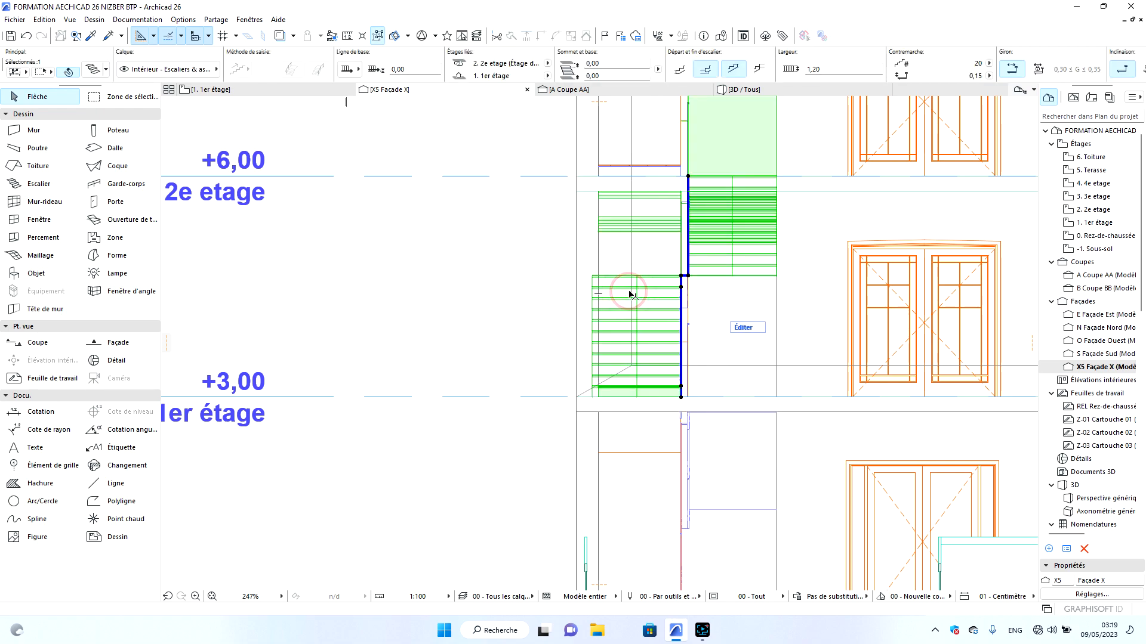
{"action": "left_click", "coordinate": [633, 261]}
{"action": "left_click", "coordinate": [633, 256]}
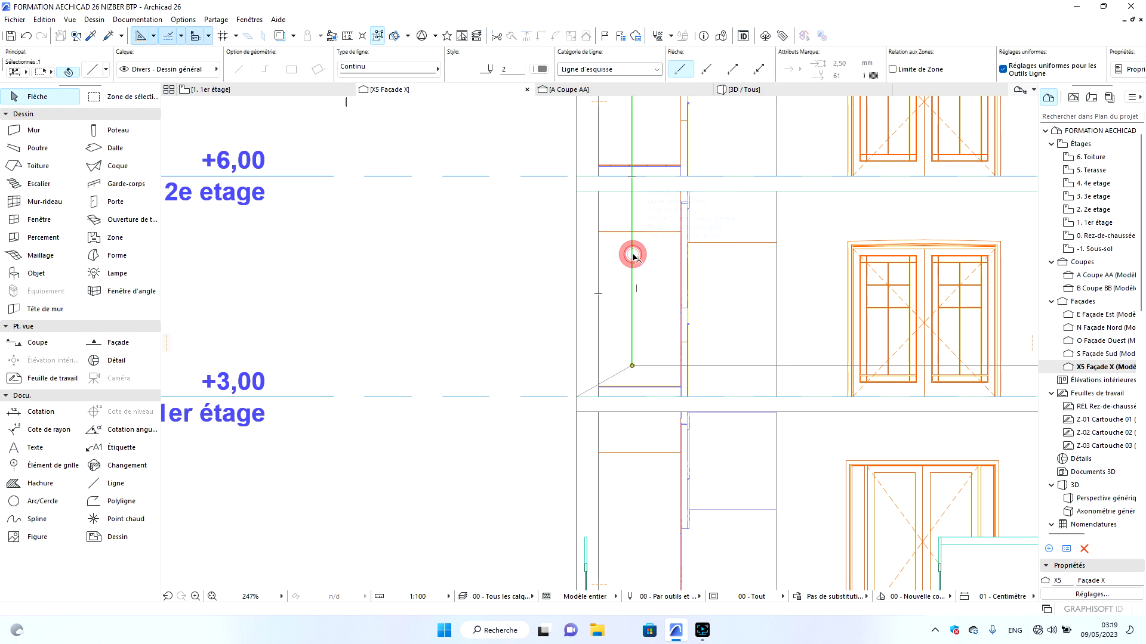
{"action": "left_click", "coordinate": [738, 365]}
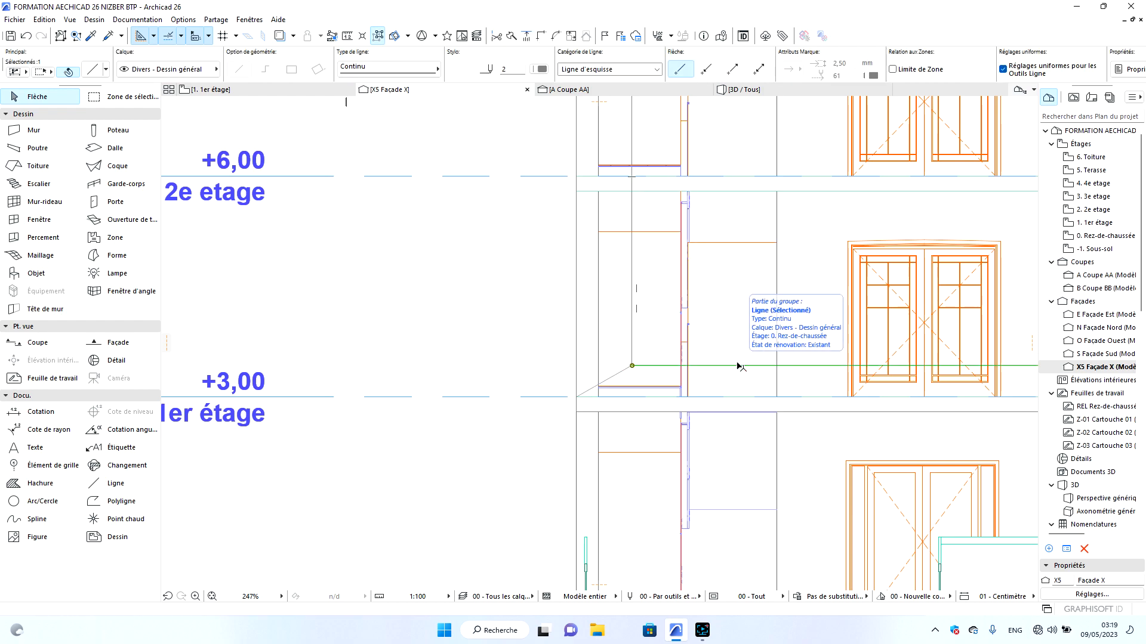
{"action": "scroll", "coordinate": [628, 414], "scroll_direction": "down", "scroll_amount": 5}
{"action": "left_click", "coordinate": [933, 318]}
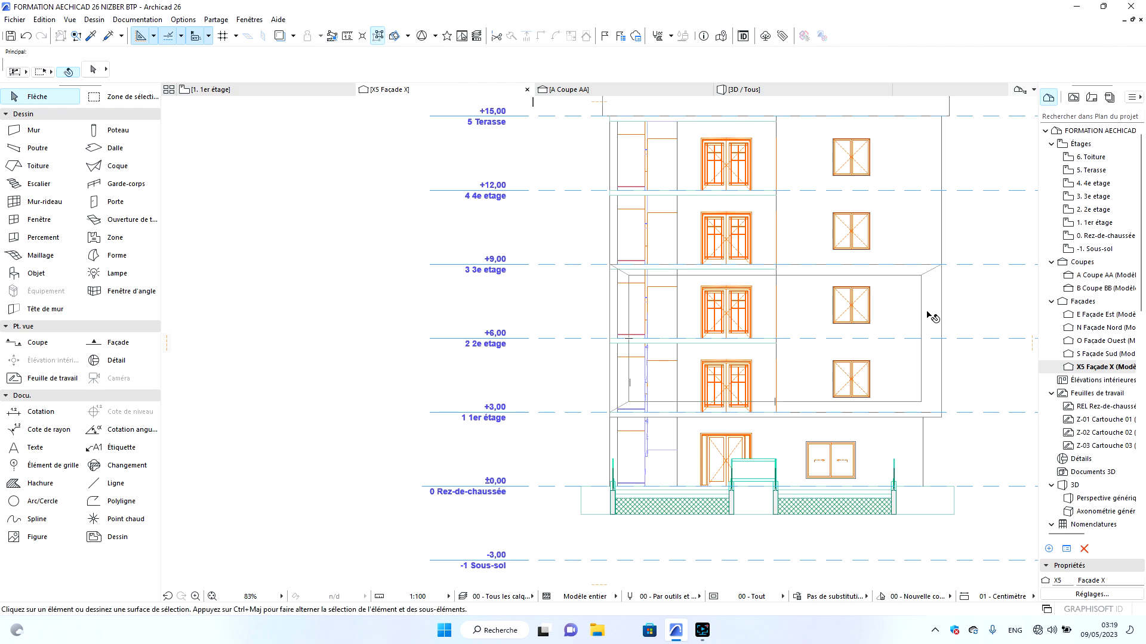
{"action": "left_click", "coordinate": [920, 308]}
{"action": "left_click", "coordinate": [938, 416]}
Delete the diagonal line at the inner rectangle's lower-left corner.
{"action": "scroll", "coordinate": [623, 413], "scroll_direction": "up", "scroll_amount": 4}
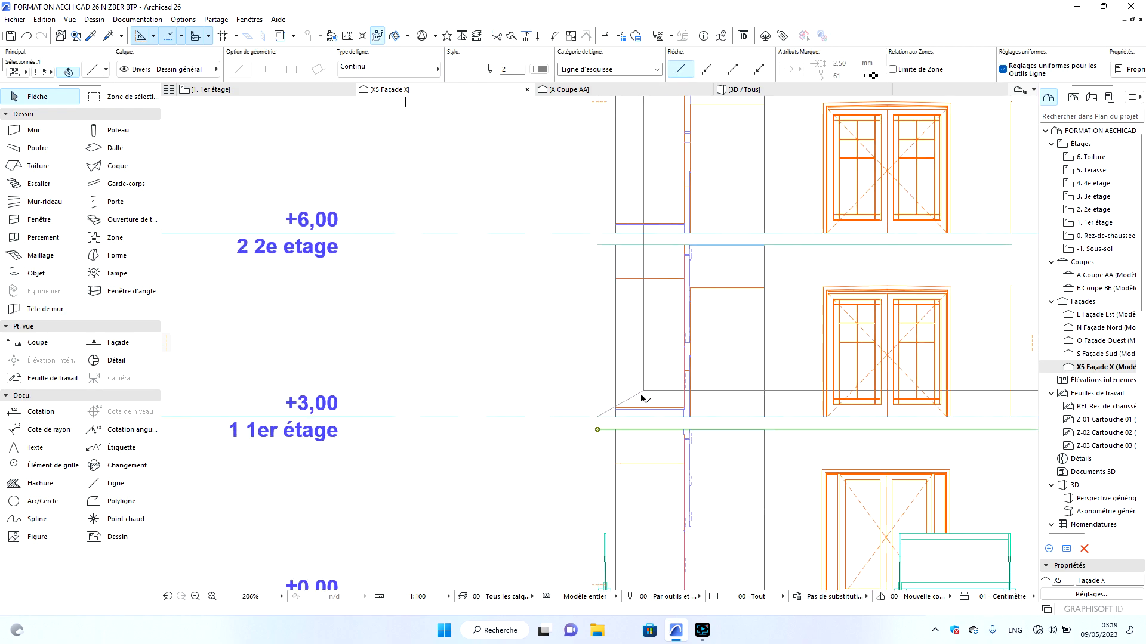
{"action": "left_click", "coordinate": [633, 407]}
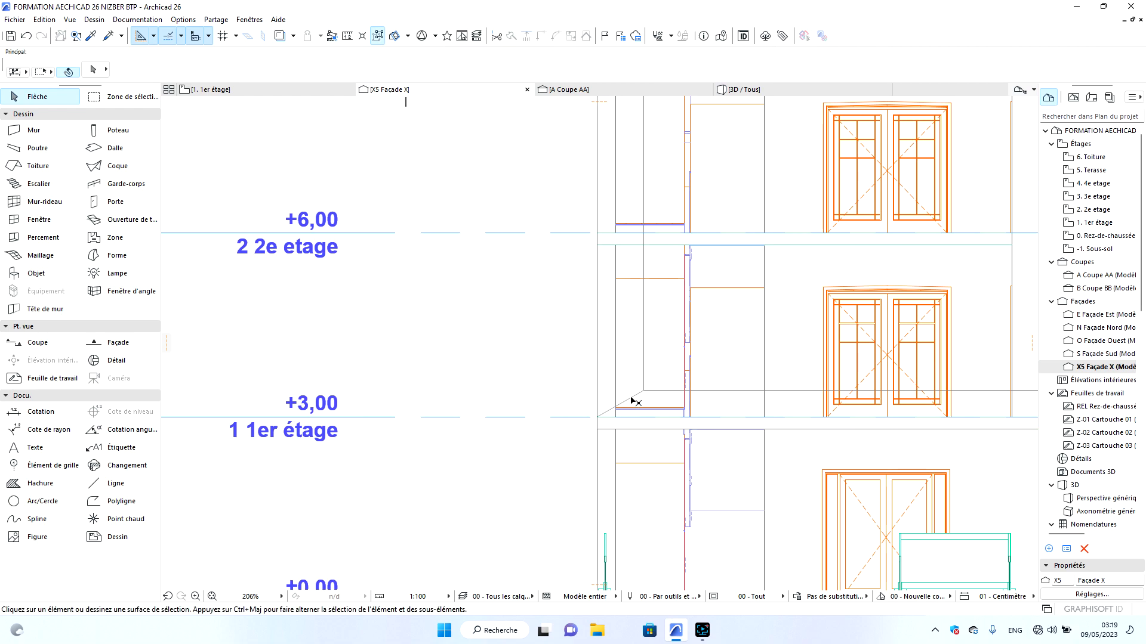
{"action": "left_click", "coordinate": [633, 401]}
Draw diagonal lines from the inner rectangle's two lower corners to the outer rectangle's bottom corners at the slab underside.
{"action": "left_click", "coordinate": [117, 483]}
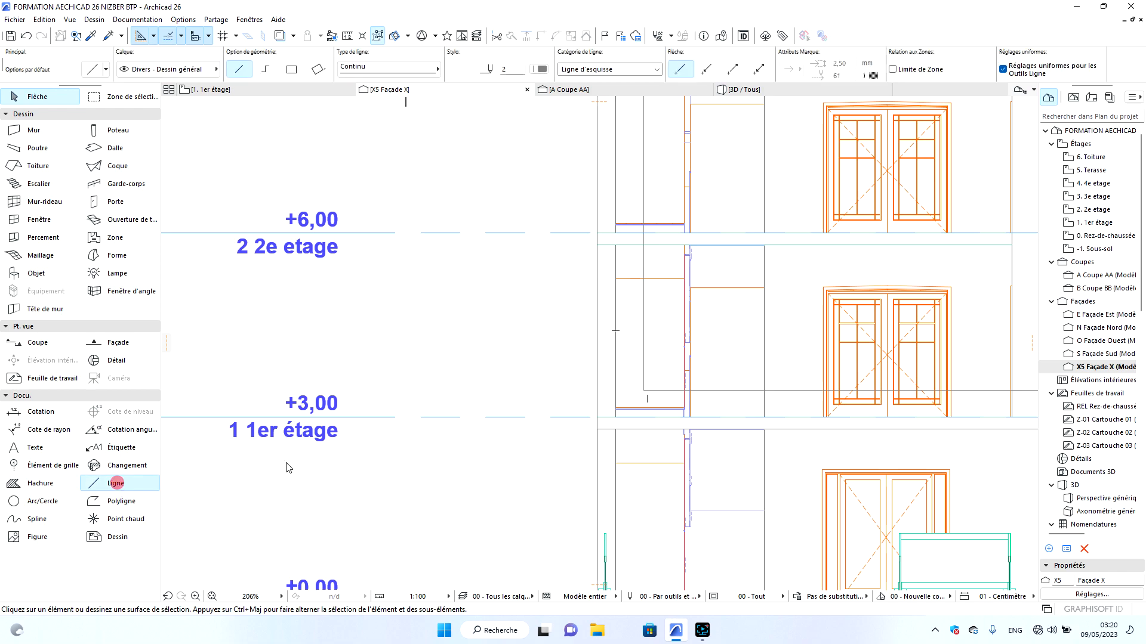
{"action": "left_click", "coordinate": [643, 390]}
{"action": "left_click", "coordinate": [598, 428]}
{"action": "scroll", "coordinate": [657, 425], "scroll_direction": "down", "scroll_amount": 4}
{"action": "scroll", "coordinate": [801, 375], "scroll_direction": "up", "scroll_amount": 4}
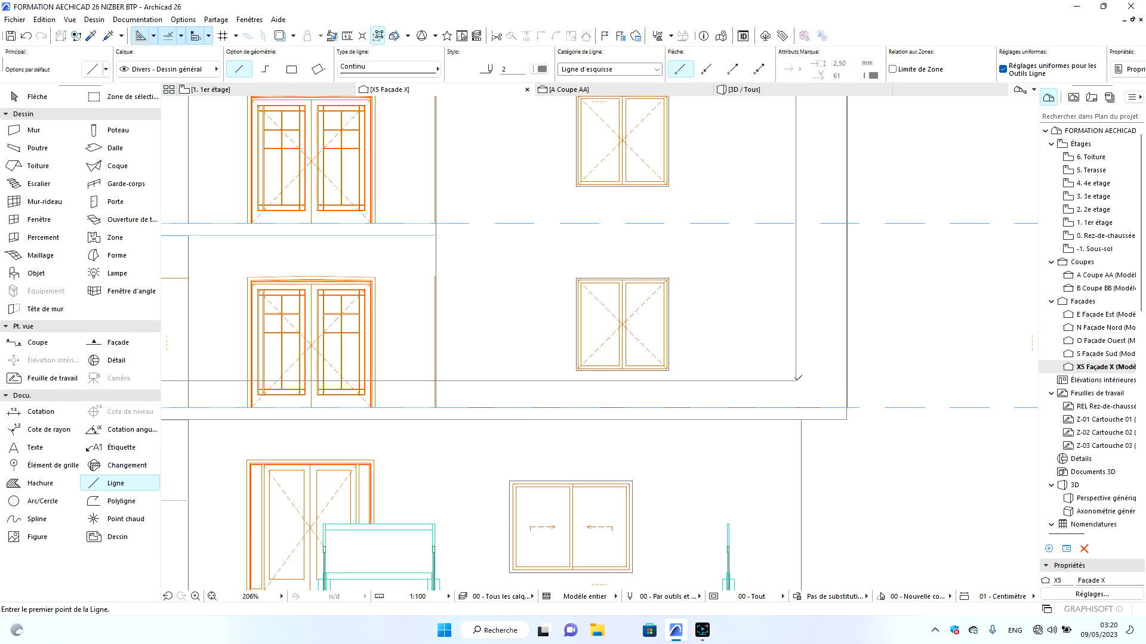
{"action": "left_click", "coordinate": [796, 380]}
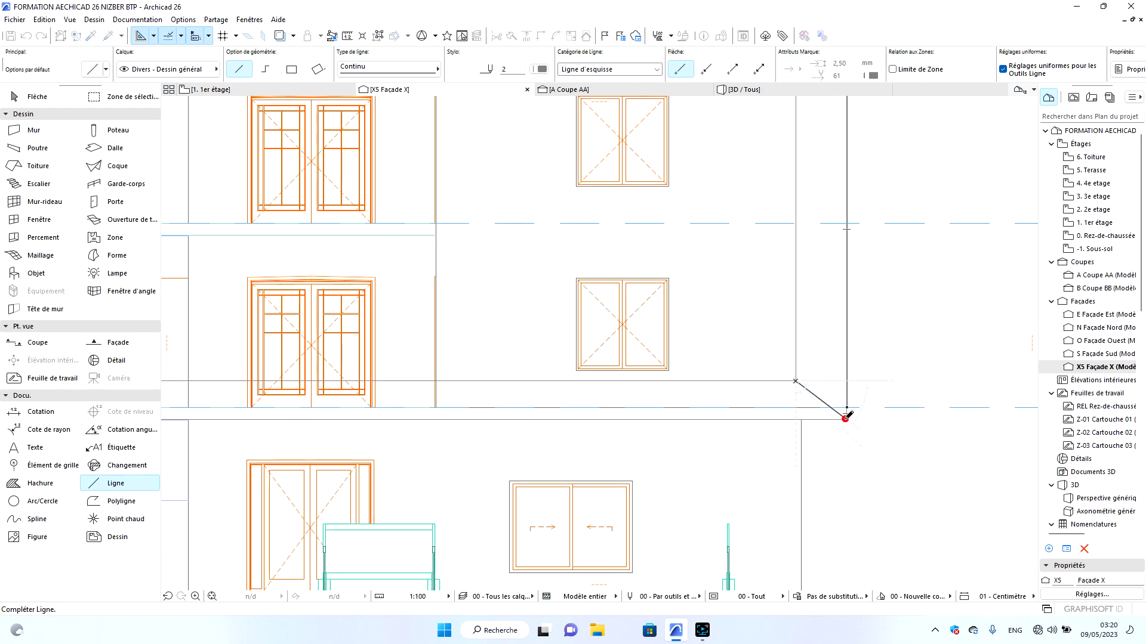
{"action": "left_click", "coordinate": [845, 419]}
{"action": "scroll", "coordinate": [844, 414], "scroll_direction": "down", "scroll_amount": 4}
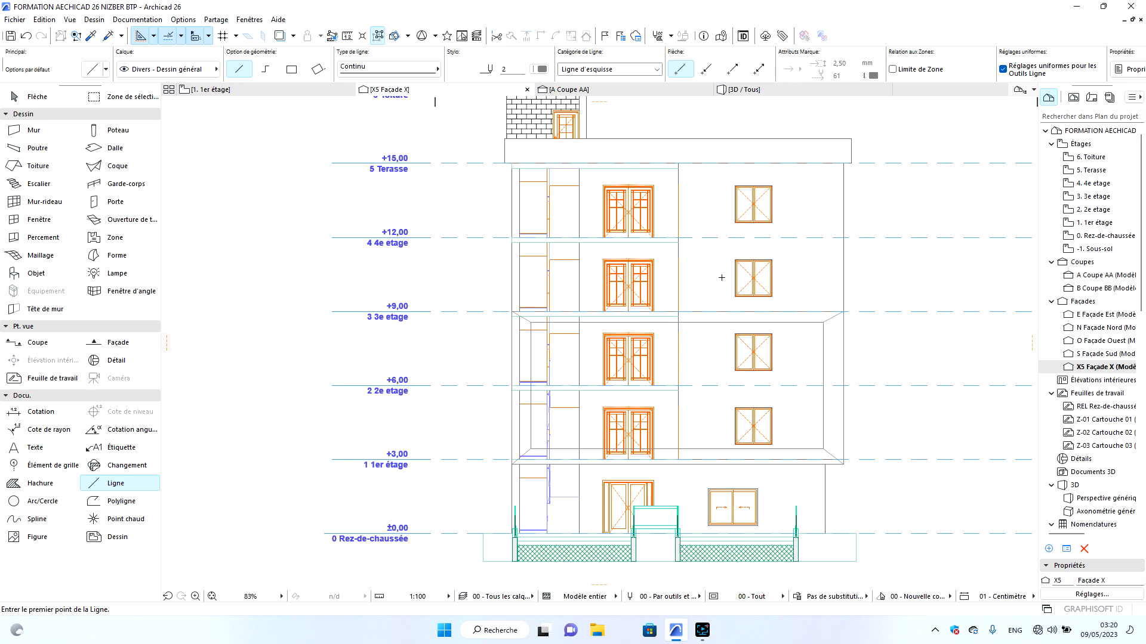
{"action": "key", "text": "Escape"}
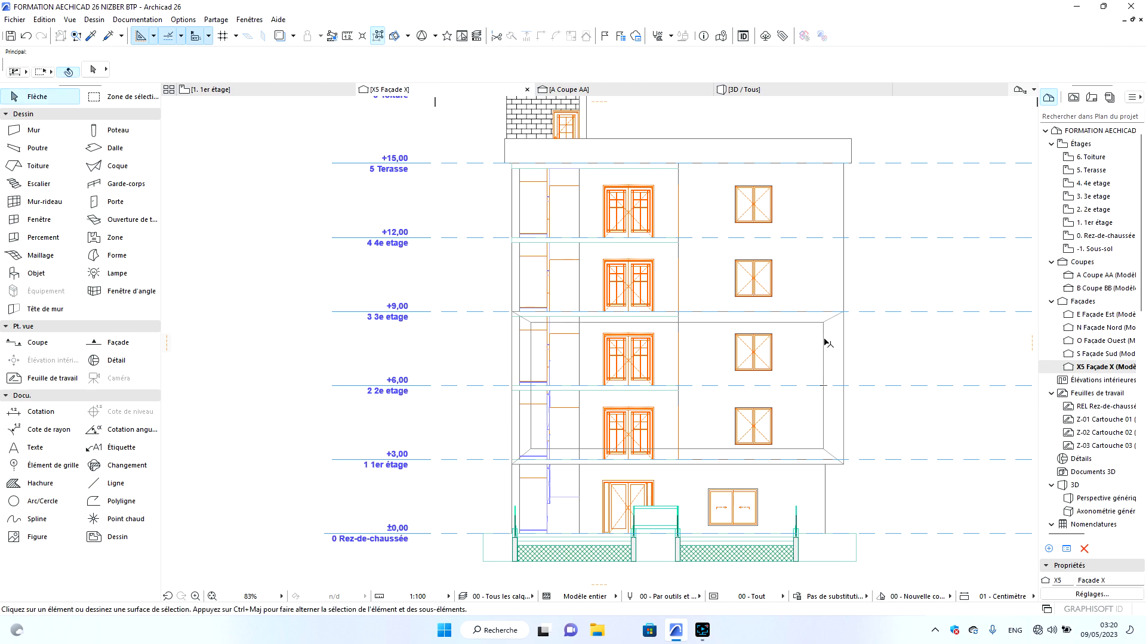
Move all lines of the inner and outer rectangles and their diagonals about 23 m straight up, clear of the building.
{"action": "left_click", "coordinate": [823, 340]}
{"action": "left_click", "coordinate": [780, 323], "text": "shift"}
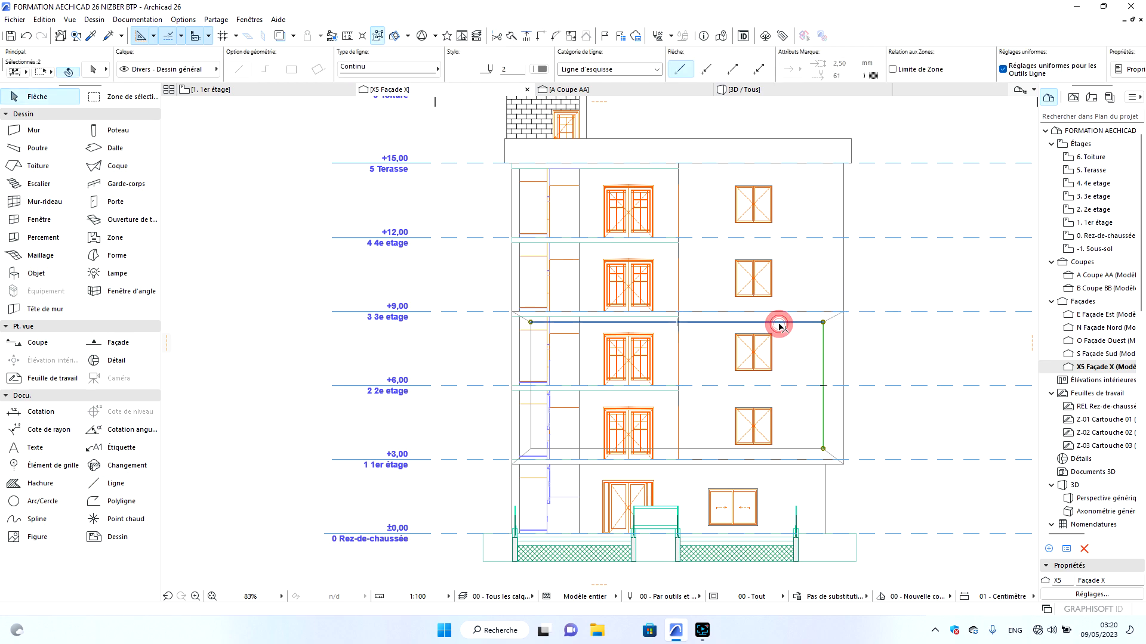
{"action": "left_click", "coordinate": [774, 449], "text": "shift"}
{"action": "left_click", "coordinate": [844, 354], "text": "shift"}
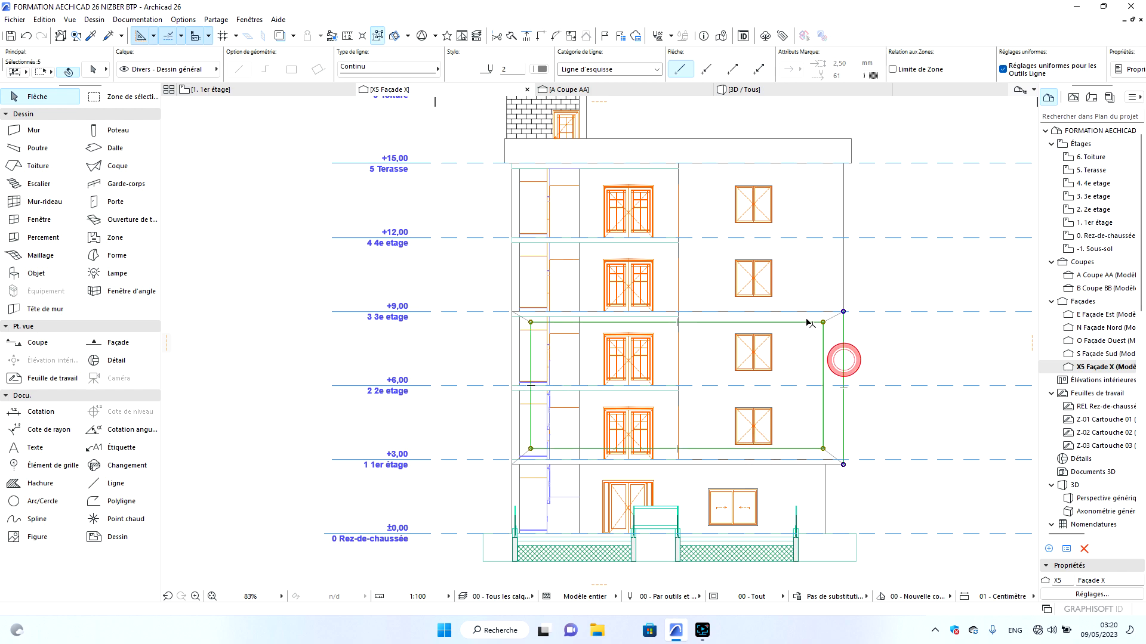
{"action": "left_click", "coordinate": [784, 311], "text": "shift"}
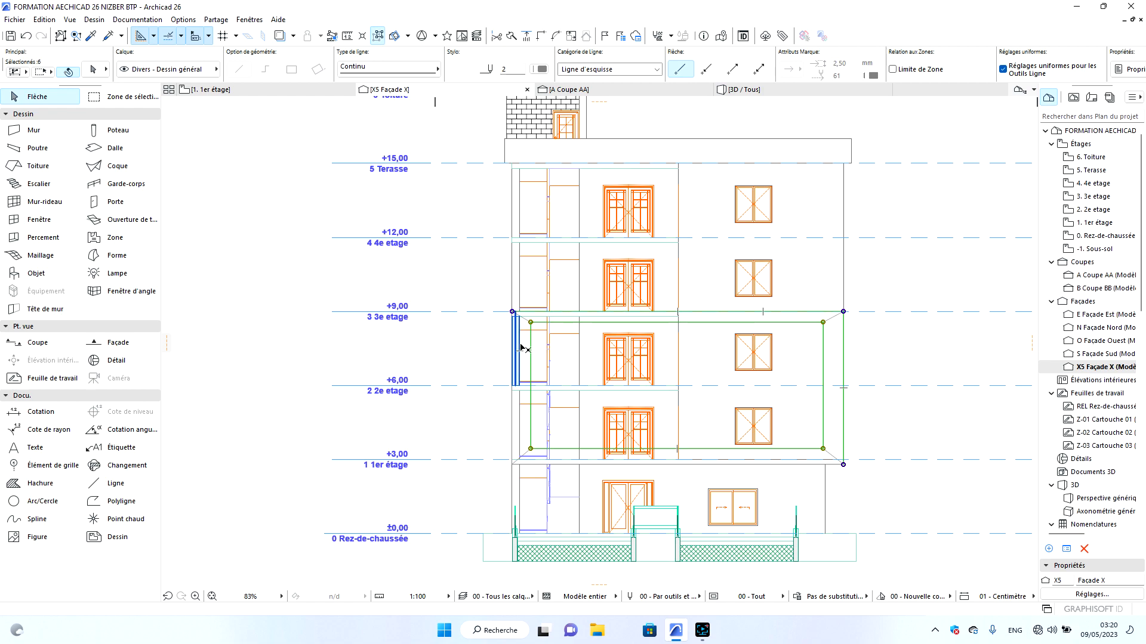
{"action": "left_click", "coordinate": [778, 465], "text": "shift"}
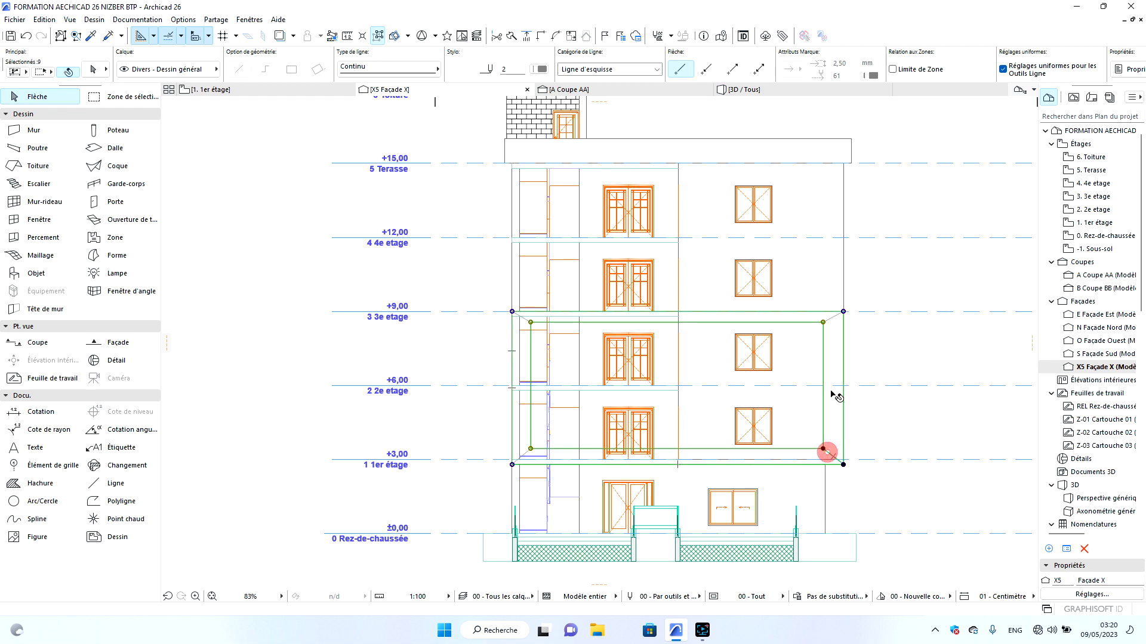
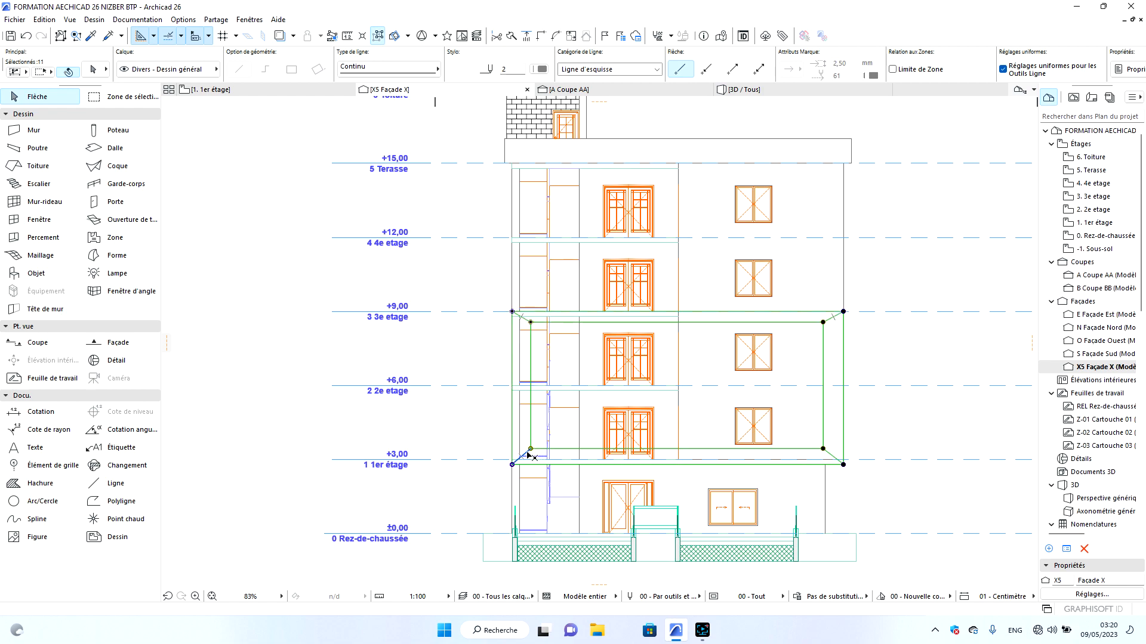
{"action": "left_click", "coordinate": [843, 311]}
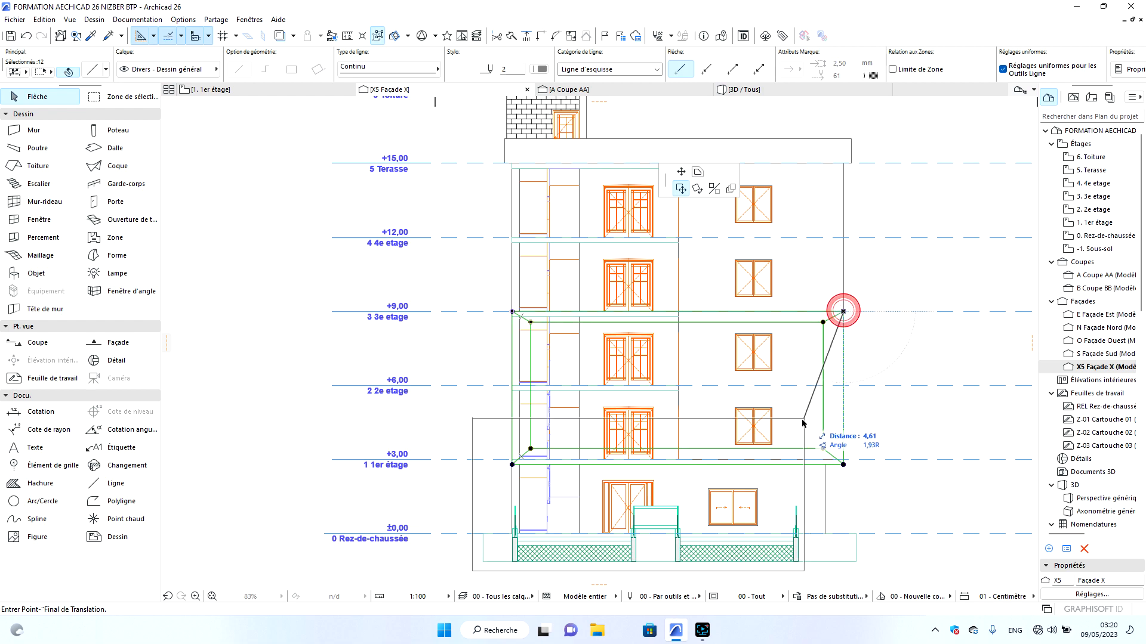
{"action": "scroll", "coordinate": [798, 428], "scroll_direction": "down", "scroll_amount": 3}
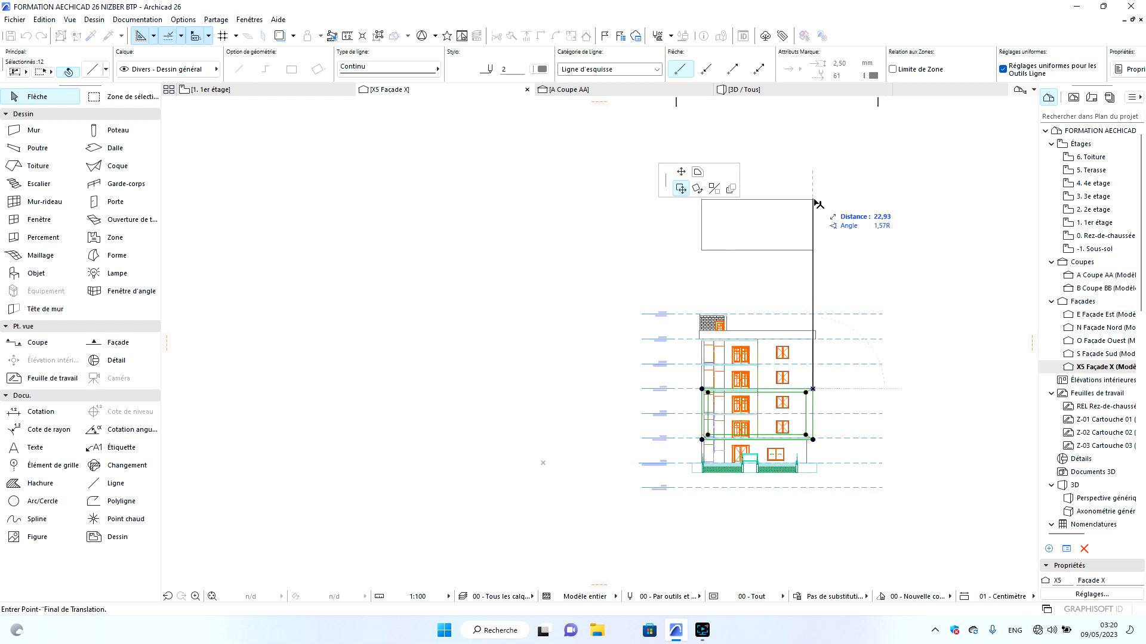
{"action": "left_click", "coordinate": [817, 202]}
{"action": "scroll", "coordinate": [719, 211], "scroll_direction": "up", "scroll_amount": 6}
{"action": "key", "text": "Escape"}
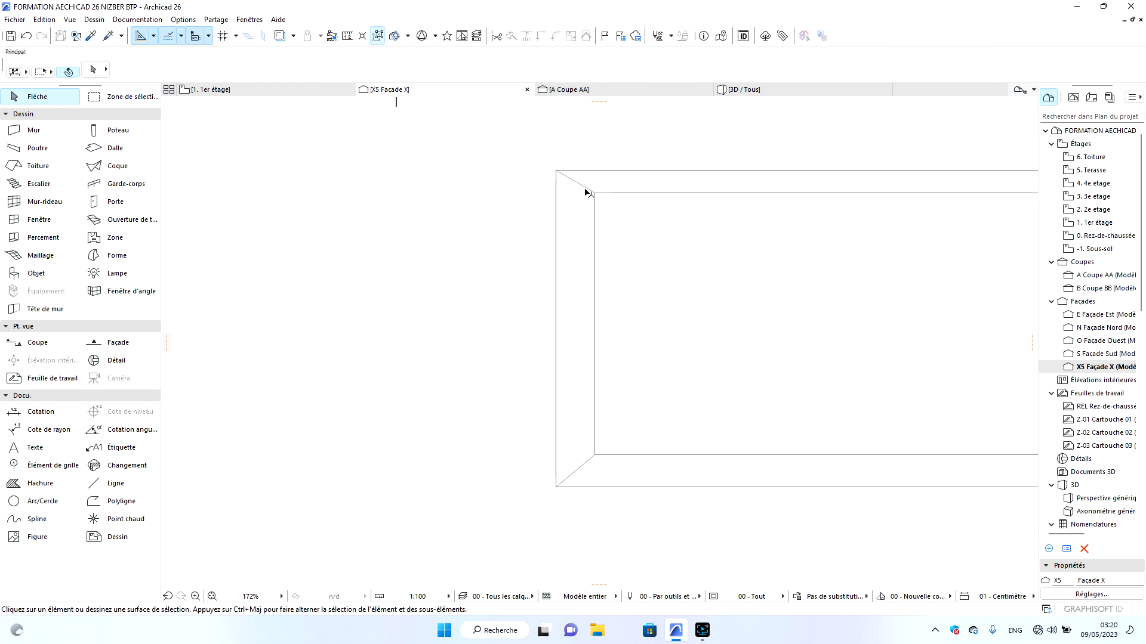
Delete the diagonal lines at the moved frame's upper-left and lower-right corners.
{"action": "left_click", "coordinate": [579, 187]}
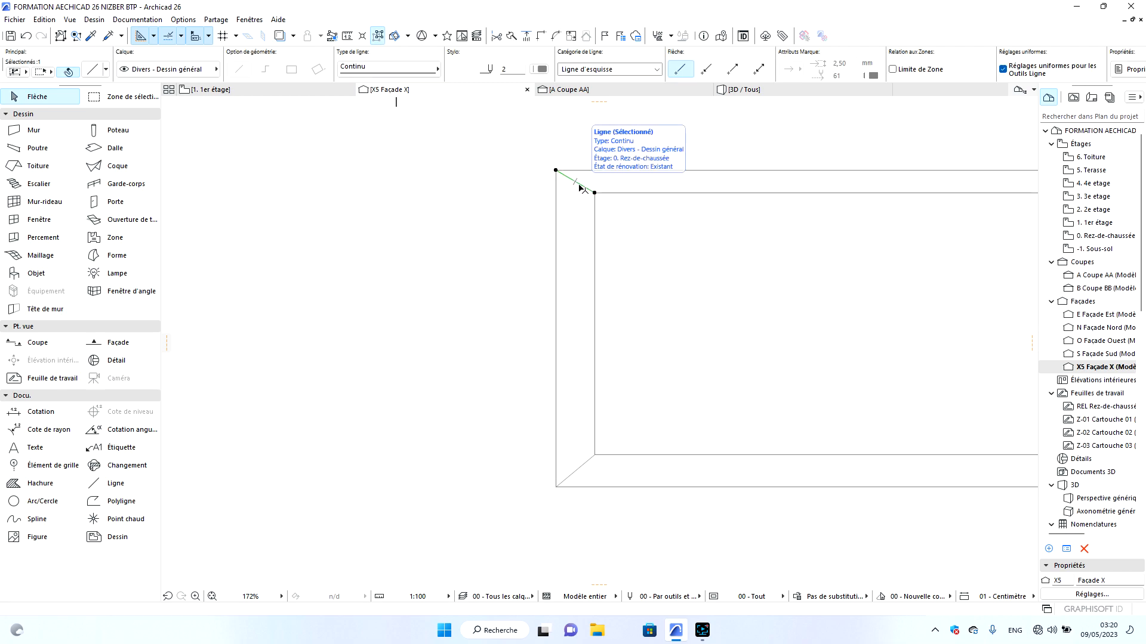
{"action": "key", "text": "Escape"}
{"action": "scroll", "coordinate": [588, 196], "scroll_direction": "down", "scroll_amount": 4}
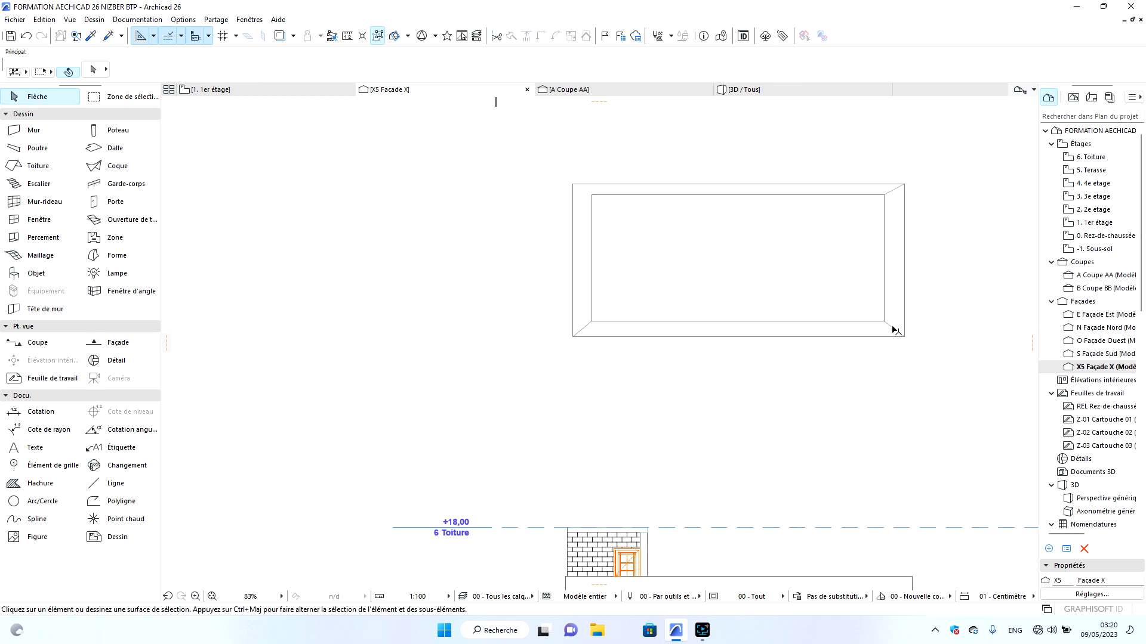
{"action": "left_click", "coordinate": [893, 330]}
{"action": "key", "text": "Escape"}
Create two L-shaped morph faces from the frame outline, one for each half between the remaining diagonals.
{"action": "left_click", "coordinate": [117, 255]}
{"action": "scroll", "coordinate": [603, 190], "scroll_direction": "up", "scroll_amount": 3}
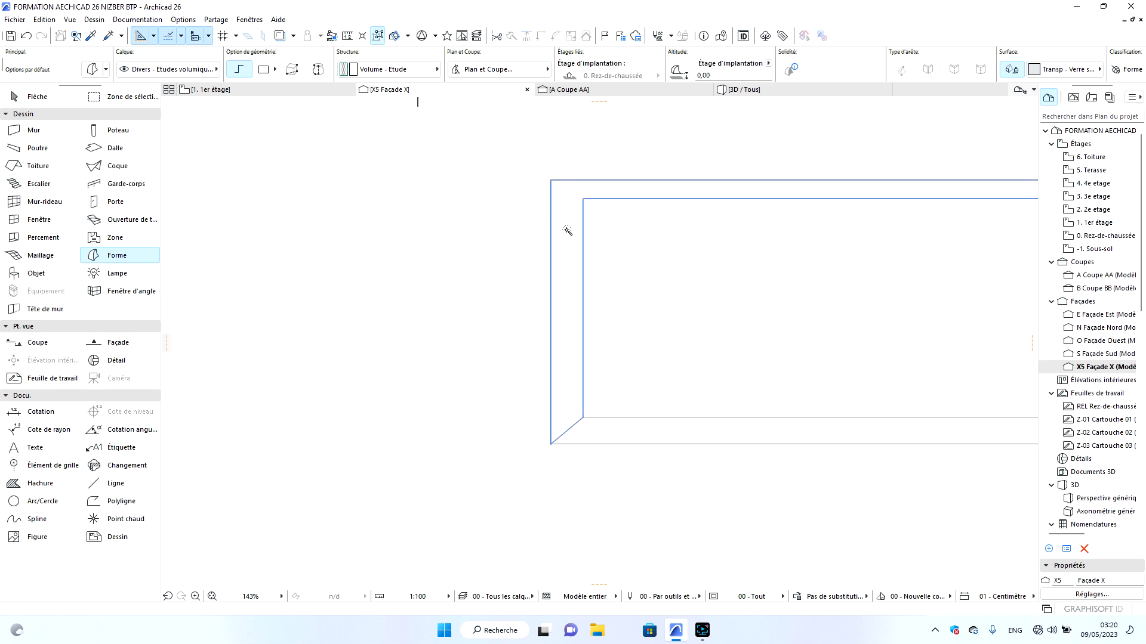
{"action": "scroll", "coordinate": [567, 231], "scroll_direction": "down", "scroll_amount": 4}
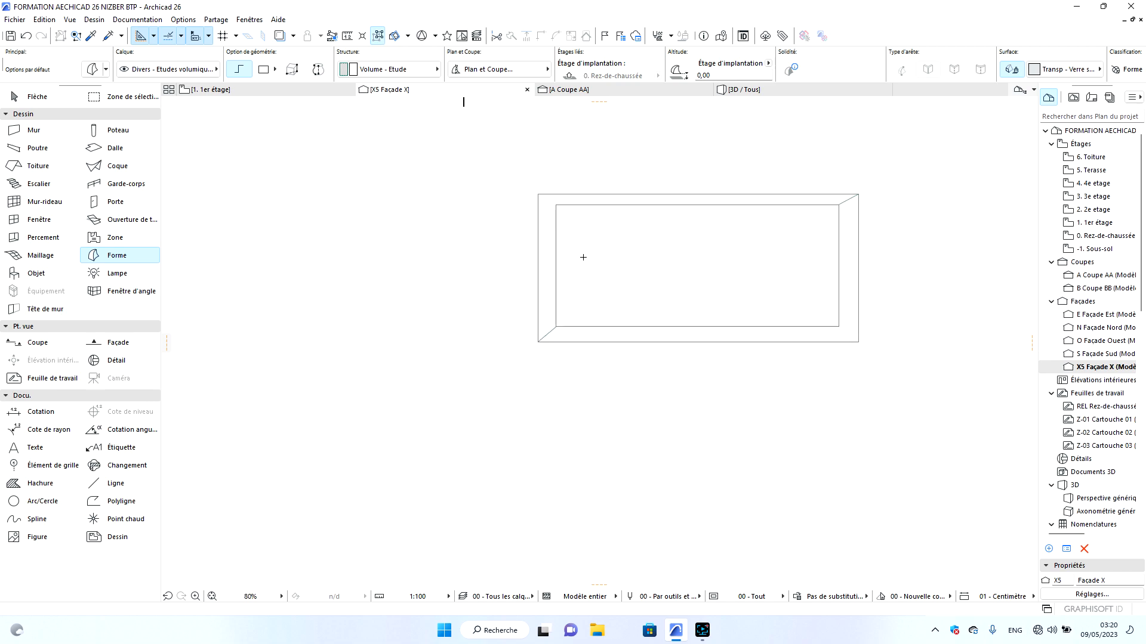
{"action": "key", "text": "space"}
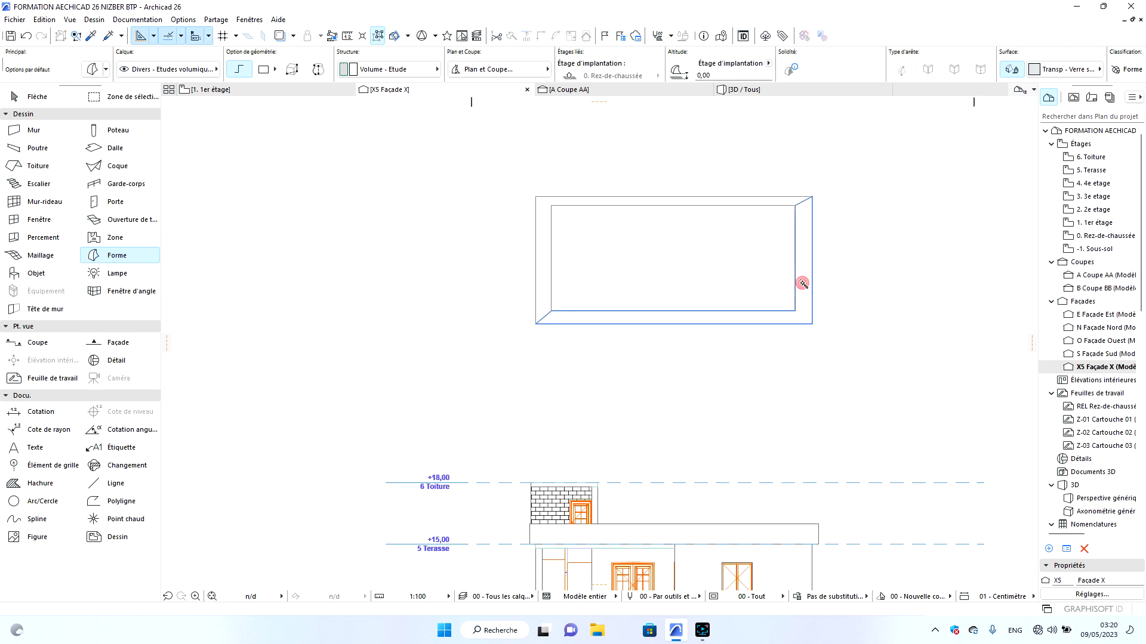
{"action": "key", "text": "Escape"}
Move the complete frame with its morph faces back onto the façade, placing its upper-right corner at the façade's right edge at +9,00.
{"action": "left_click", "coordinate": [802, 284]}
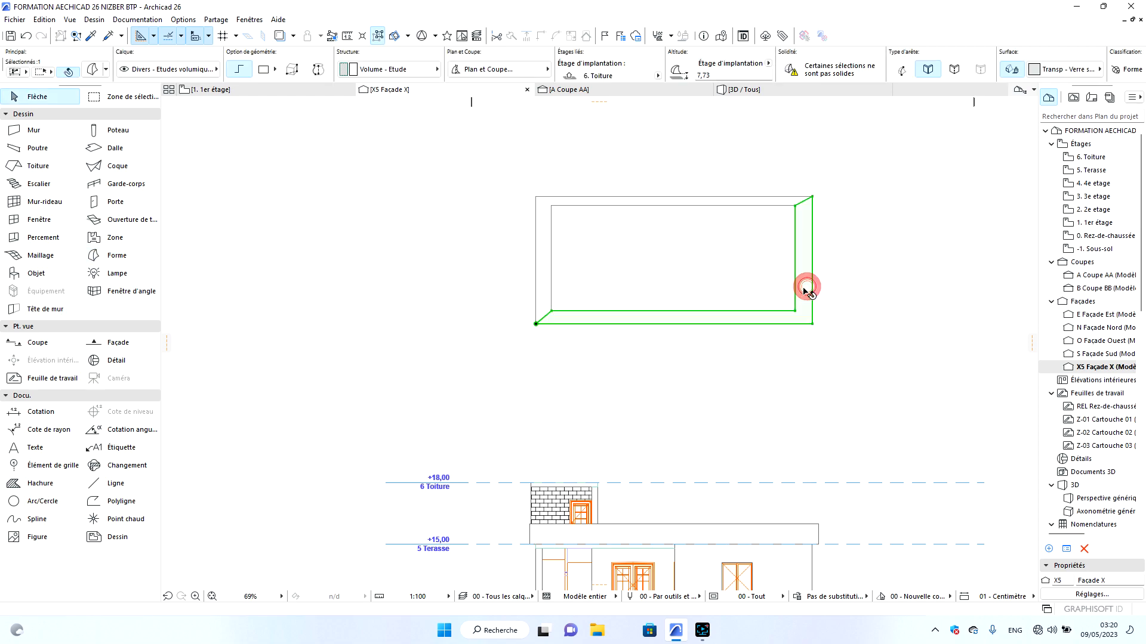
{"action": "left_click", "coordinate": [733, 201]}
{"action": "left_click", "coordinate": [514, 177]}
{"action": "left_click", "coordinate": [858, 391]}
{"action": "left_click", "coordinate": [813, 197]}
{"action": "scroll", "coordinate": [810, 182], "scroll_direction": "down", "scroll_amount": 6}
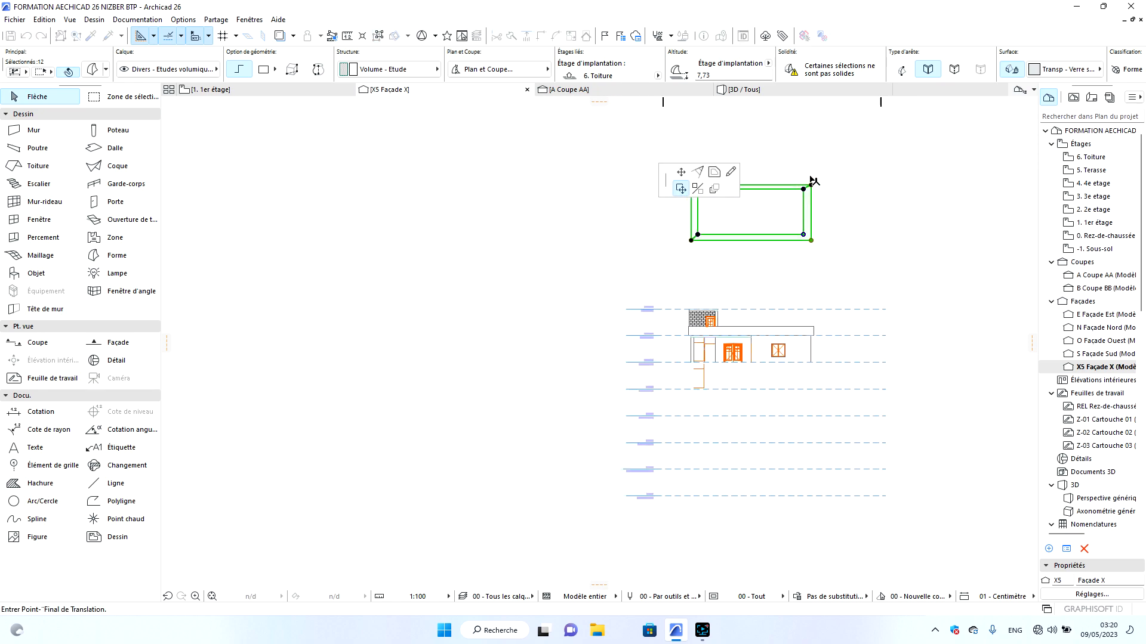
{"action": "scroll", "coordinate": [813, 313], "scroll_direction": "up", "scroll_amount": 8}
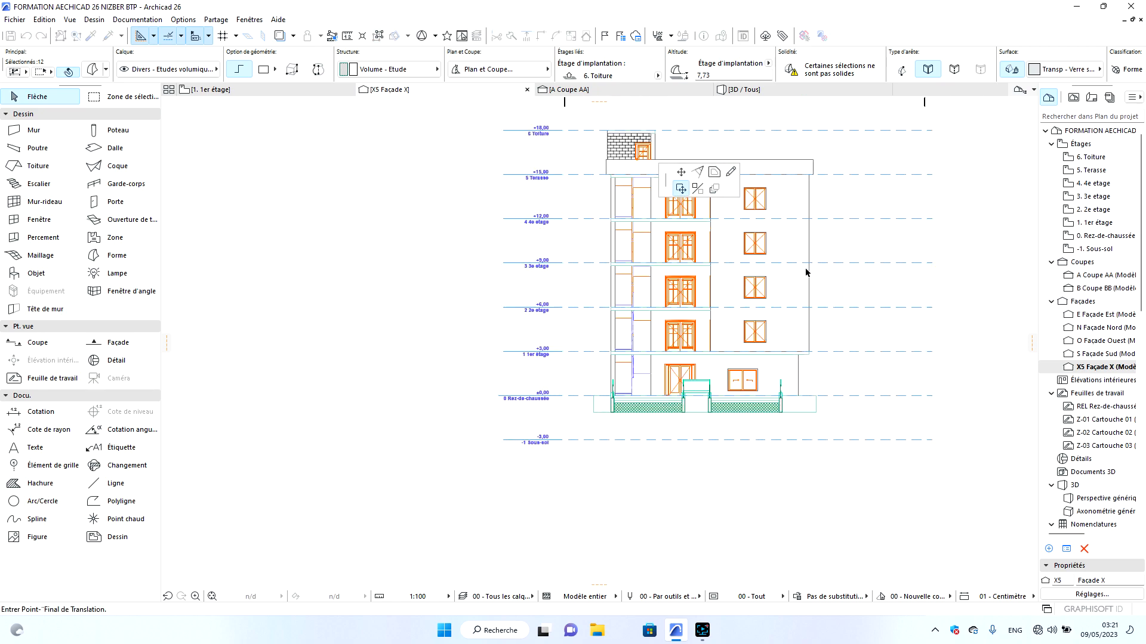
{"action": "left_click", "coordinate": [813, 247]}
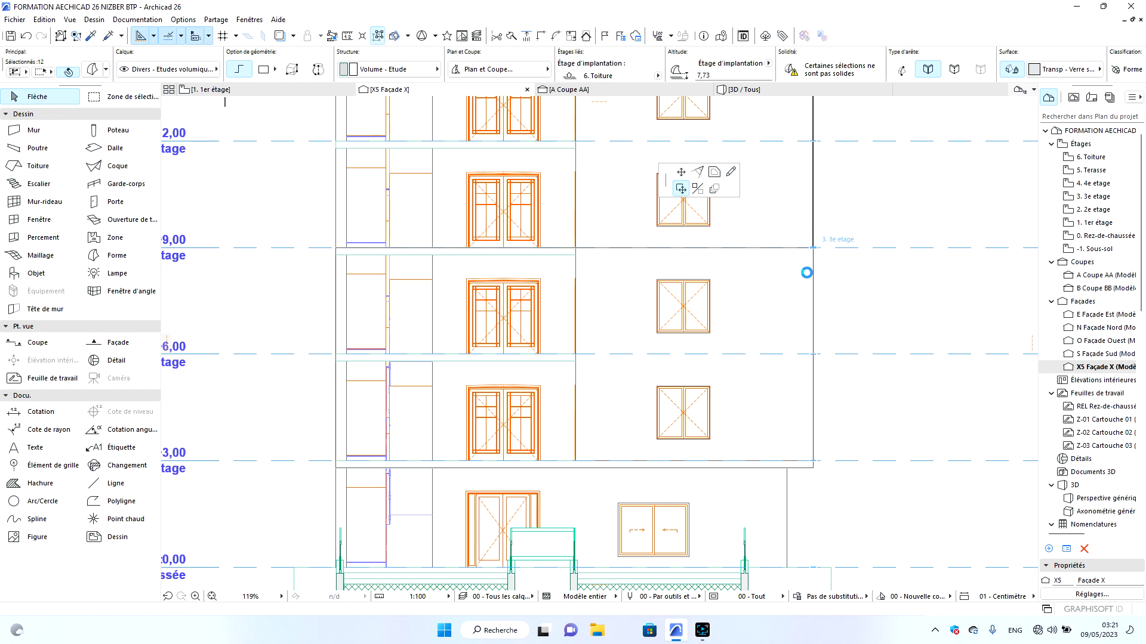
{"action": "left_click", "coordinate": [557, 261]}
In the 3D view, move both L-shaped morphs from their lower outer corner to the lower corner of the first-floor slab.
{"action": "left_click", "coordinate": [743, 89]}
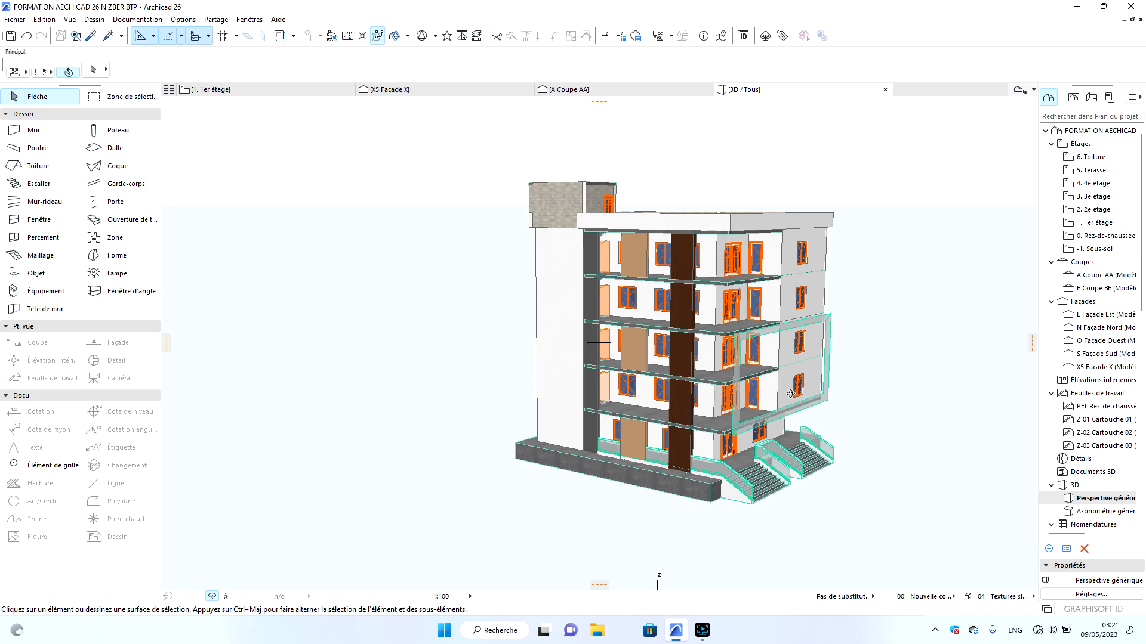
{"action": "left_click_drag", "start_coordinate": [831, 389], "coordinate": [507, 364]}
{"action": "left_click_drag", "start_coordinate": [776, 393], "coordinate": [462, 455]}
{"action": "scroll", "coordinate": [463, 454], "scroll_direction": "up", "scroll_amount": 5}
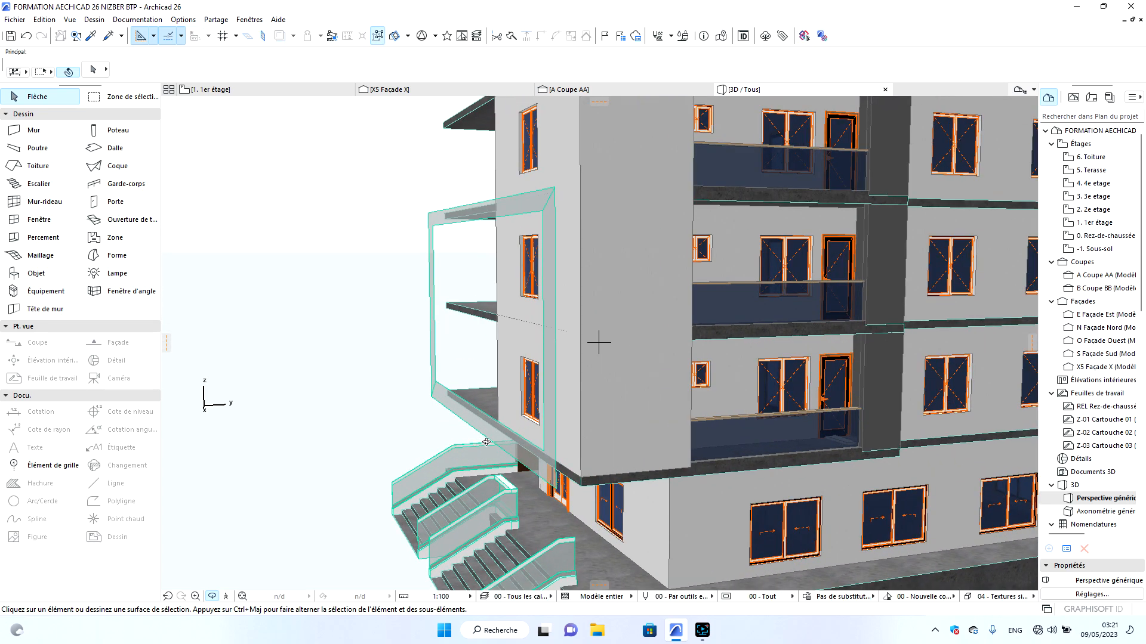
{"action": "left_click", "coordinate": [493, 439]}
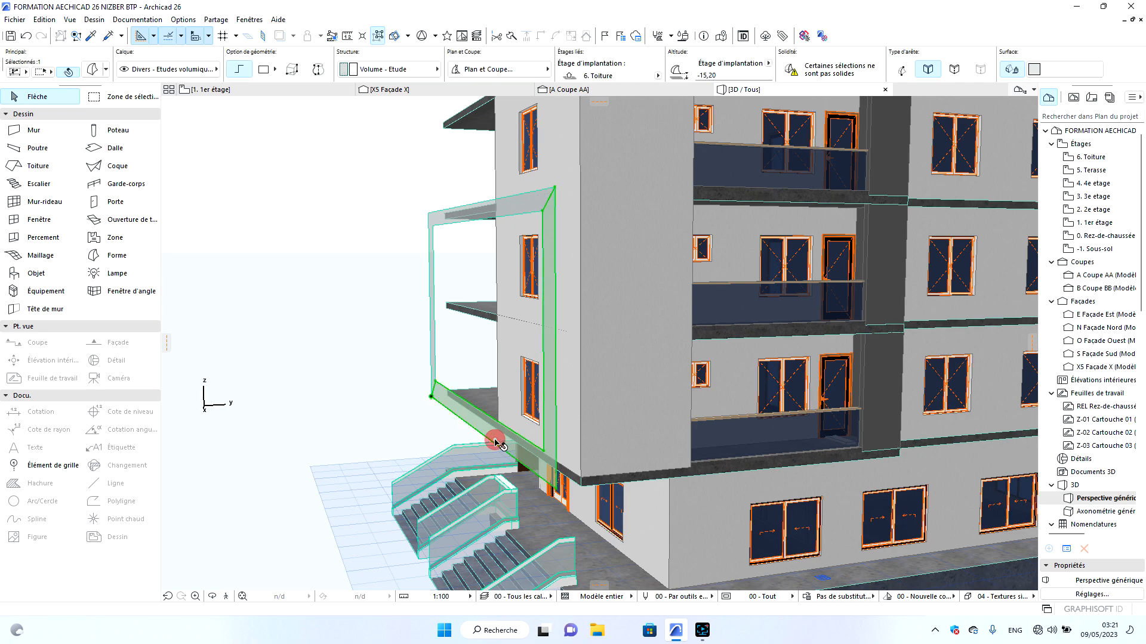
{"action": "left_click", "coordinate": [434, 337], "text": "shift"}
{"action": "scroll", "coordinate": [570, 503], "scroll_direction": "up", "scroll_amount": 3}
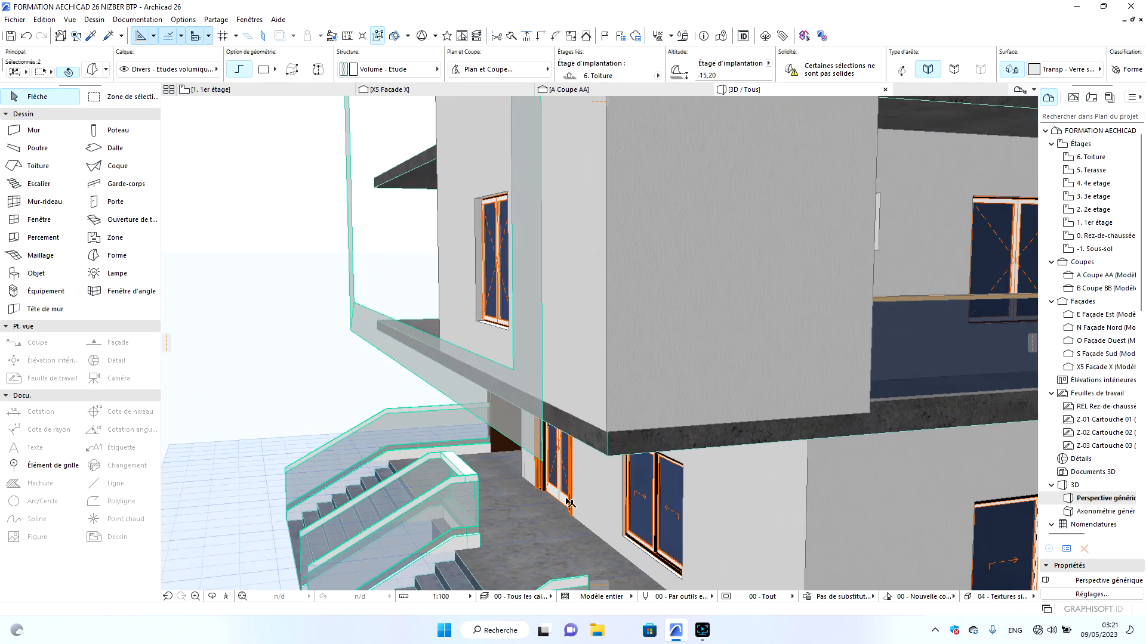
{"action": "scroll", "coordinate": [570, 503], "scroll_direction": "up", "scroll_amount": 3}
{"action": "left_click", "coordinate": [512, 396]}
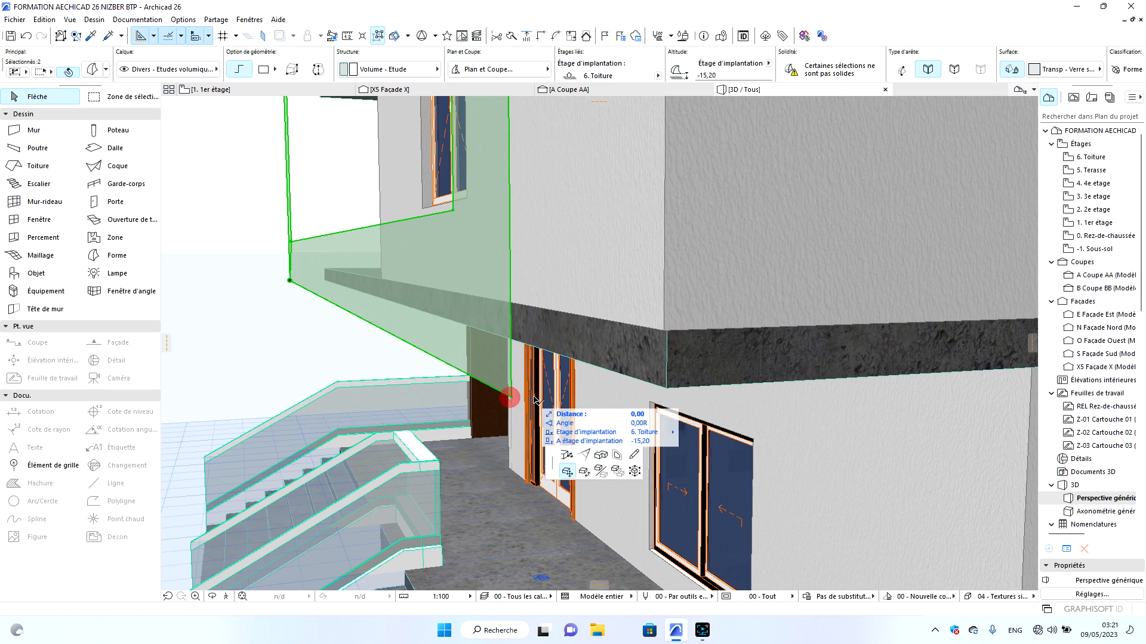
{"action": "left_click", "coordinate": [667, 389]}
{"action": "scroll", "coordinate": [667, 389], "scroll_direction": "down", "scroll_amount": 6}
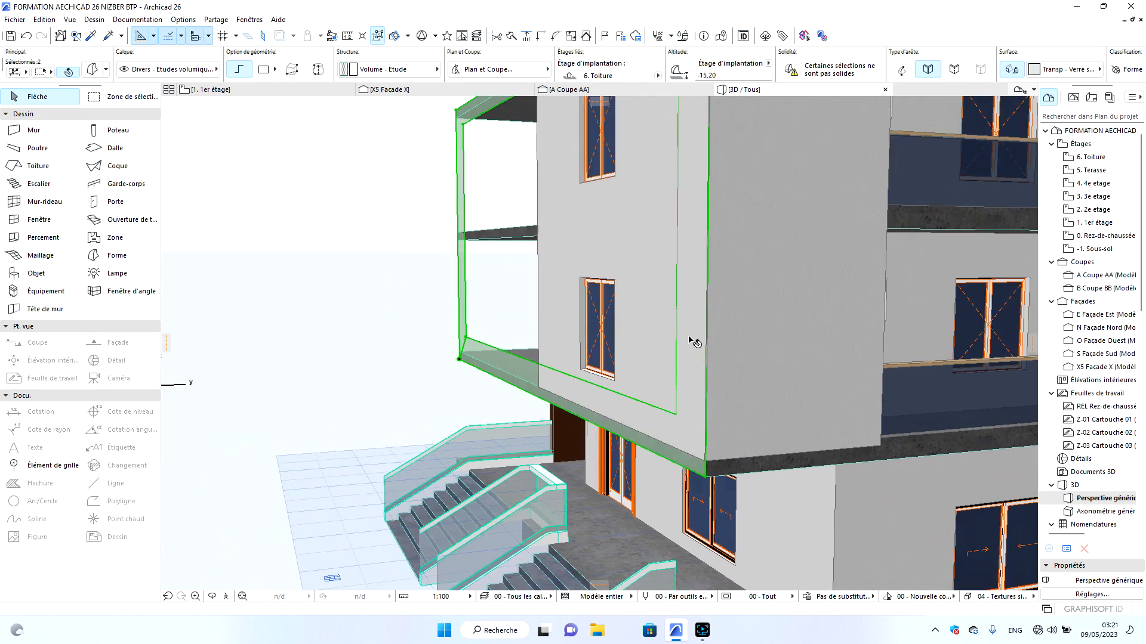
Extrude the L-shaped morph forming the frame's bottom and slab-corner side outward from the façade by 0,3.
{"action": "left_click", "coordinate": [690, 296]}
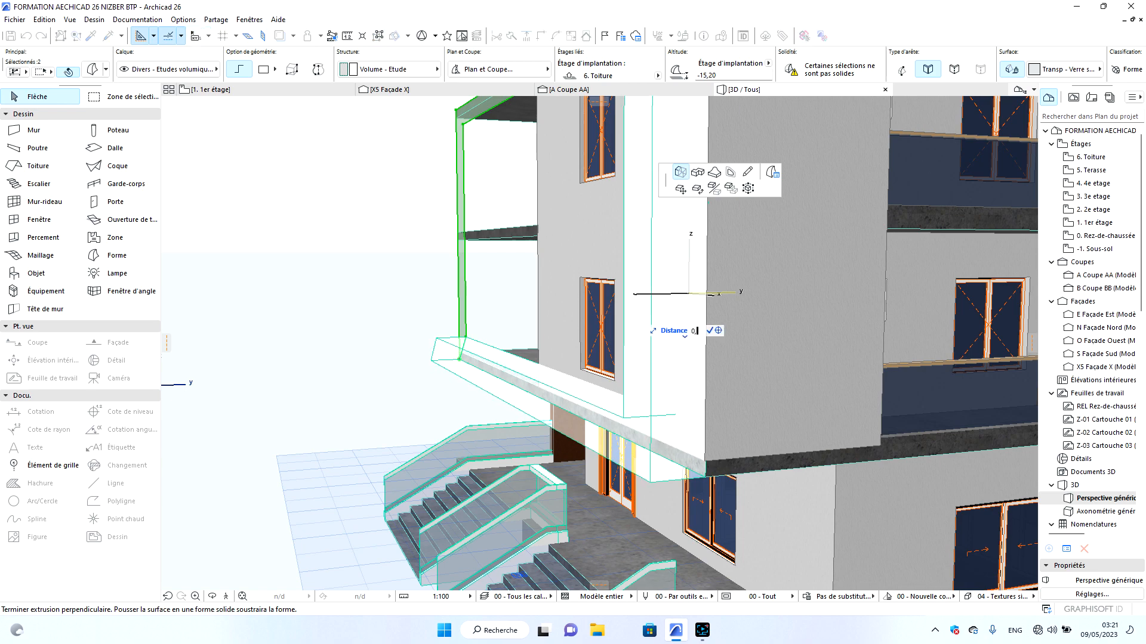
{"action": "type", "text": "0,3"}
{"action": "key", "text": "Return"}
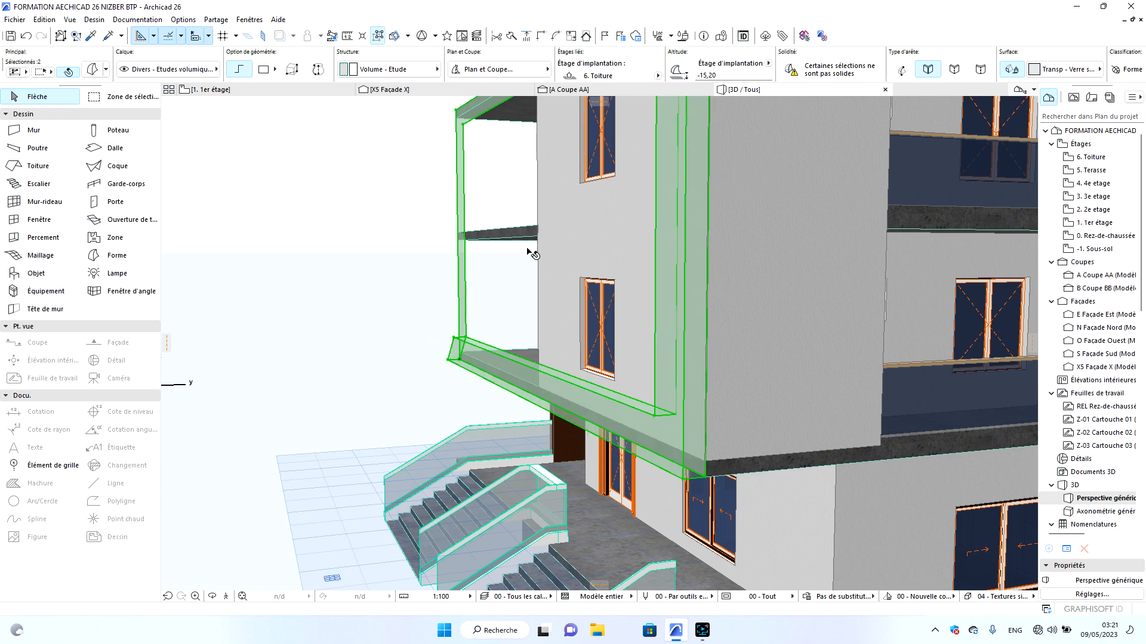
Extrude the other L-shaped morph, forming the frame's top and balcony side, outward by 0,3.
{"action": "left_click", "coordinate": [468, 210]}
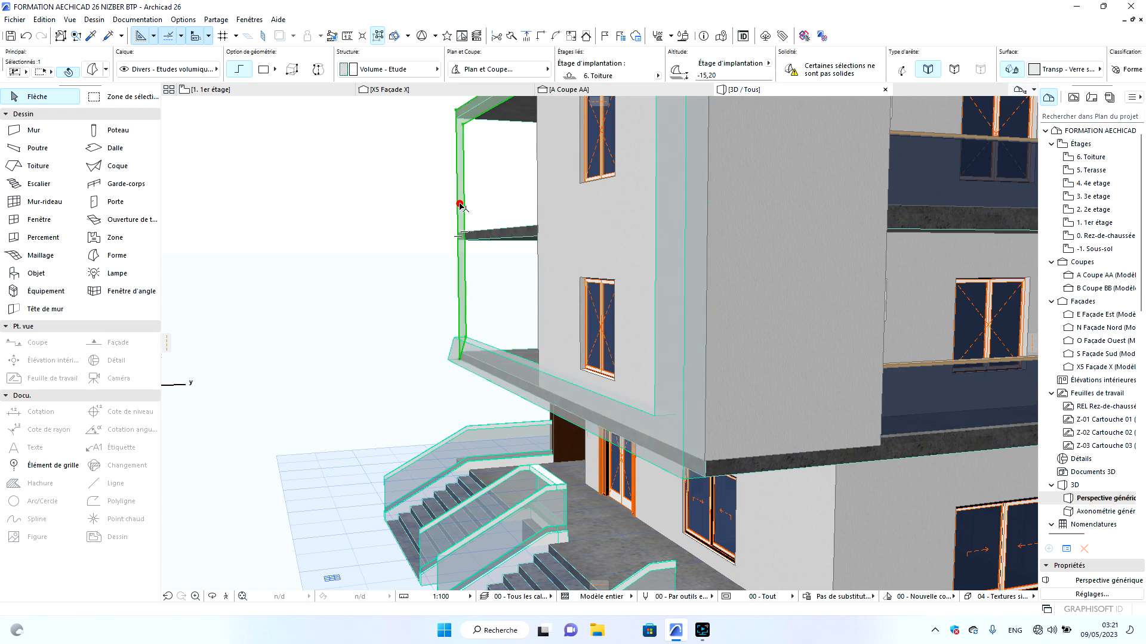
{"action": "left_click", "coordinate": [448, 206]}
{"action": "scroll", "coordinate": [455, 228], "scroll_direction": "up", "scroll_amount": 4}
{"action": "scroll", "coordinate": [454, 228], "scroll_direction": "up", "scroll_amount": 3}
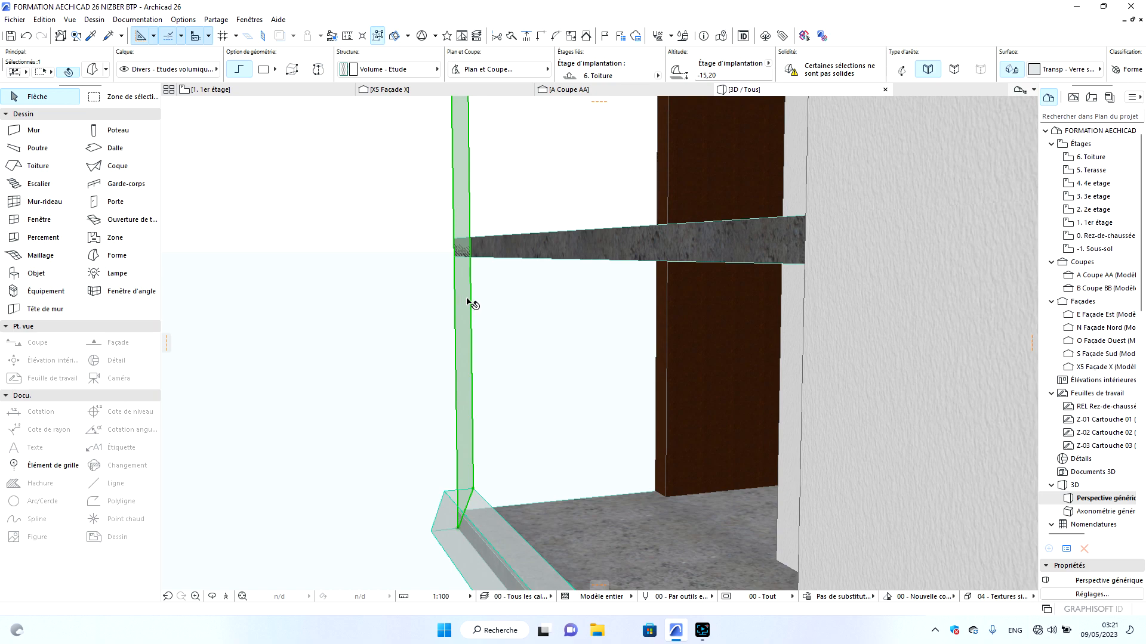
{"action": "left_click", "coordinate": [466, 298]}
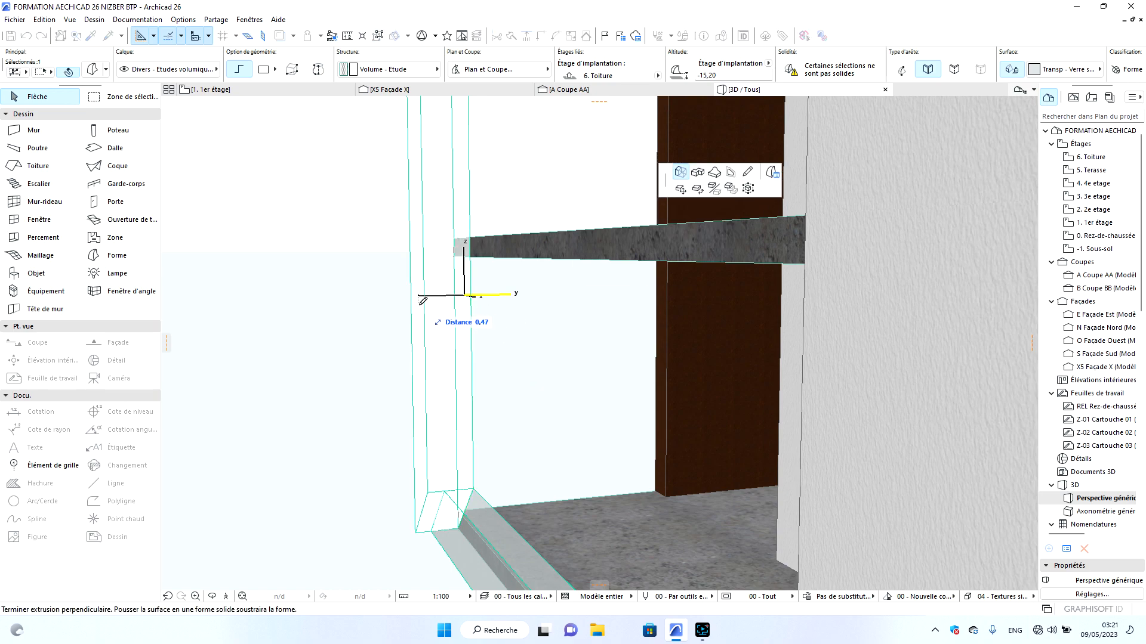
{"action": "type", "text": "0,3"}
{"action": "key", "text": "Return"}
{"action": "key", "text": "Escape"}
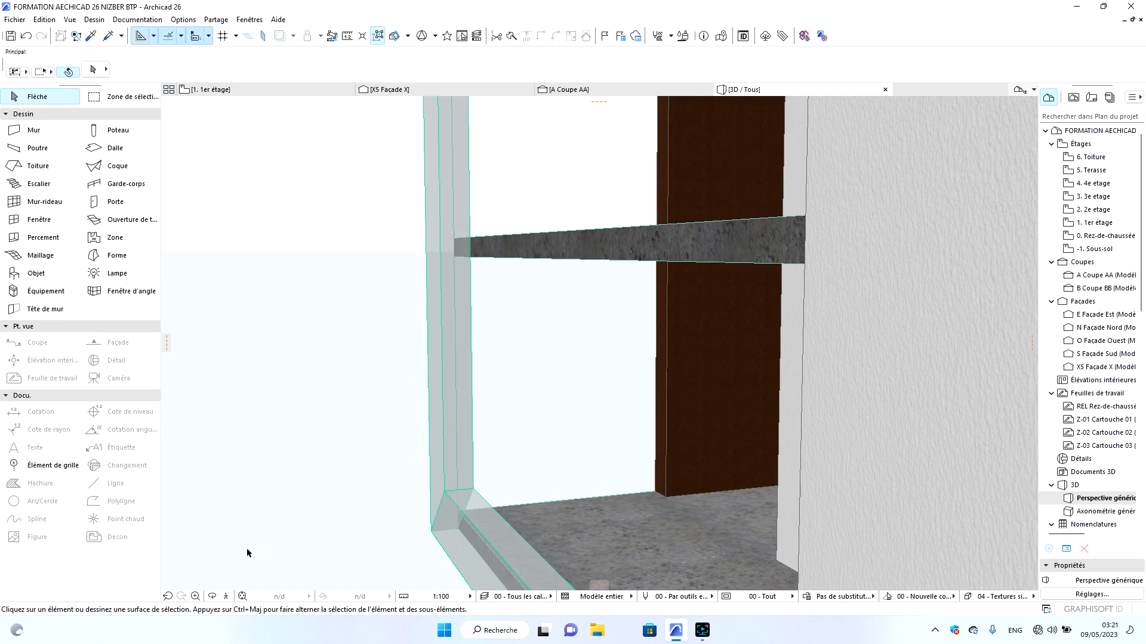
Move both extruded frame morphs inward along the first-floor slab's lower edge so that they overlap the slab end.
{"action": "left_click_drag", "start_coordinate": [571, 381], "coordinate": [604, 369]}
{"action": "left_click_drag", "start_coordinate": [553, 396], "coordinate": [396, 276]}
{"action": "scroll", "coordinate": [397, 276], "scroll_direction": "down", "scroll_amount": 5}
{"action": "left_click_drag", "start_coordinate": [372, 387], "coordinate": [589, 404]}
{"action": "scroll", "coordinate": [433, 368], "scroll_direction": "down", "scroll_amount": 5}
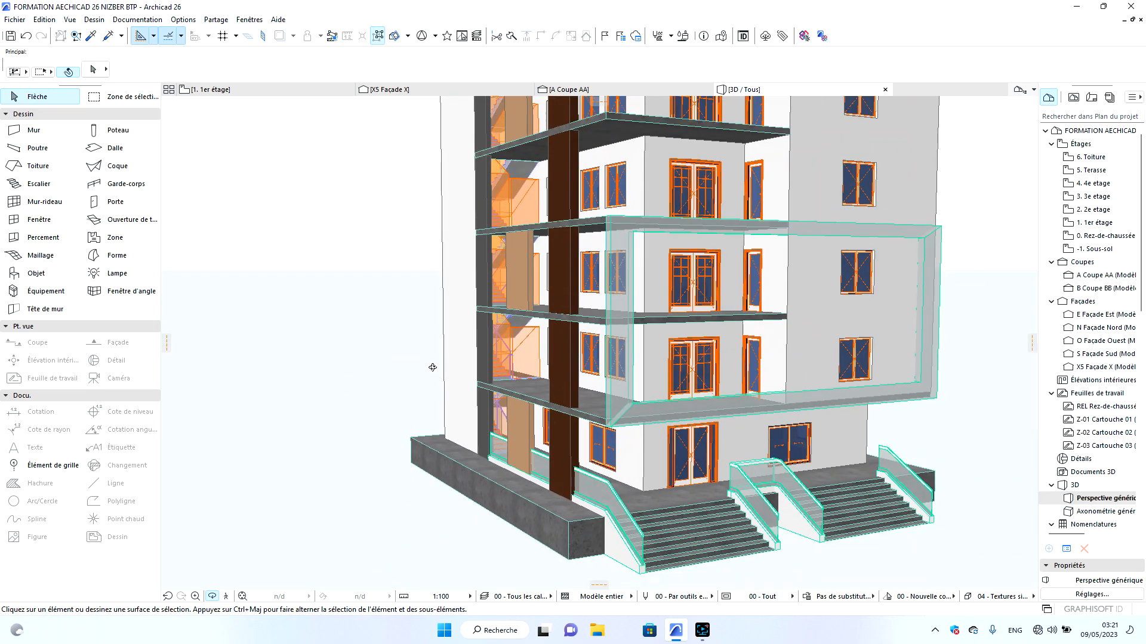
{"action": "scroll", "coordinate": [434, 368], "scroll_direction": "down", "scroll_amount": 3}
{"action": "left_click_drag", "start_coordinate": [469, 400], "coordinate": [726, 386]}
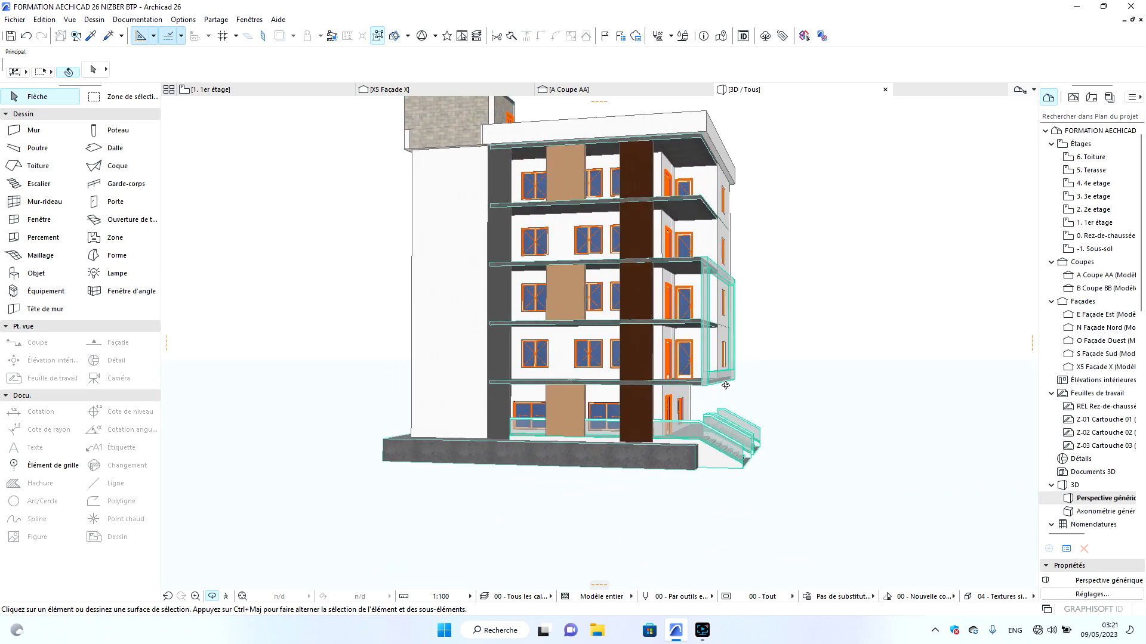
{"action": "scroll", "coordinate": [725, 385], "scroll_direction": "up", "scroll_amount": 5}
{"action": "left_click", "coordinate": [690, 314]}
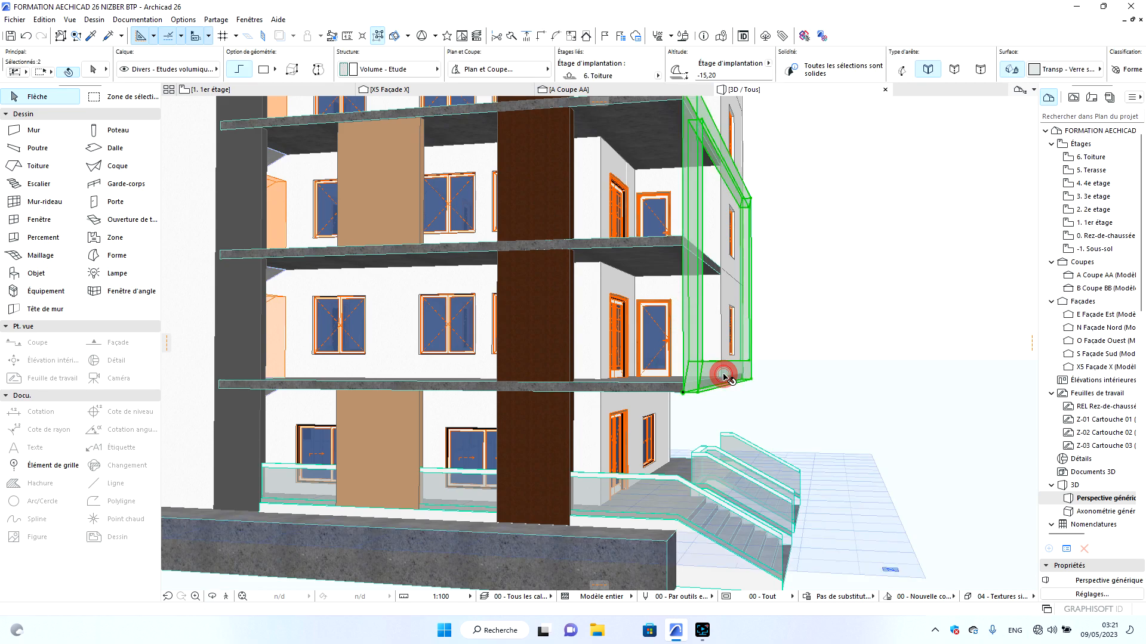
{"action": "scroll", "coordinate": [676, 400], "scroll_direction": "up", "scroll_amount": 5}
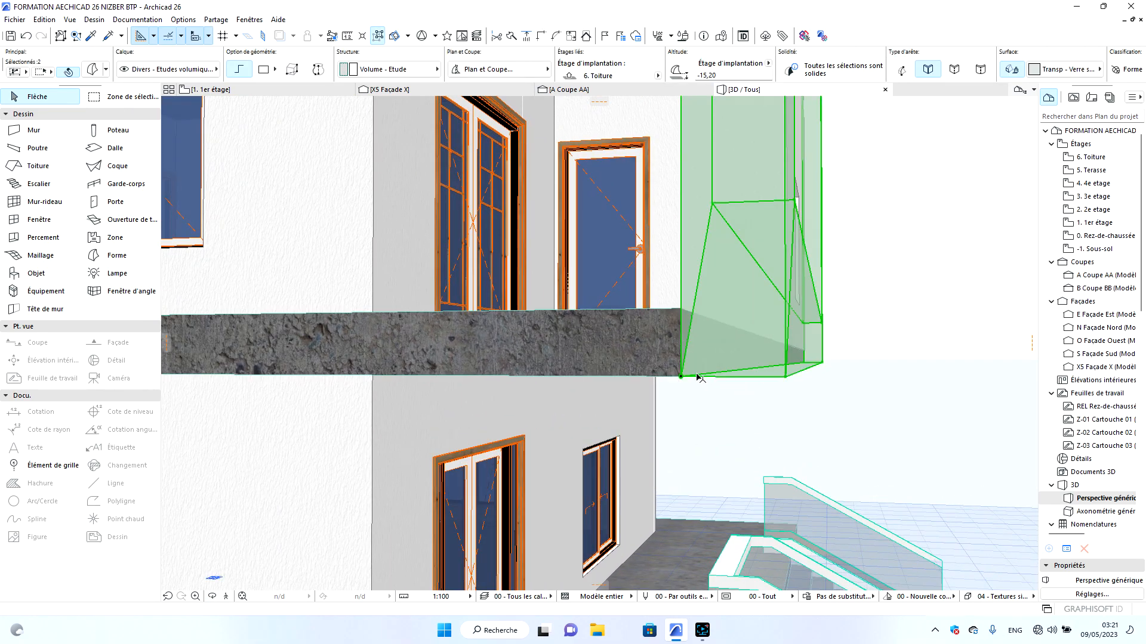
{"action": "left_click", "coordinate": [682, 378]}
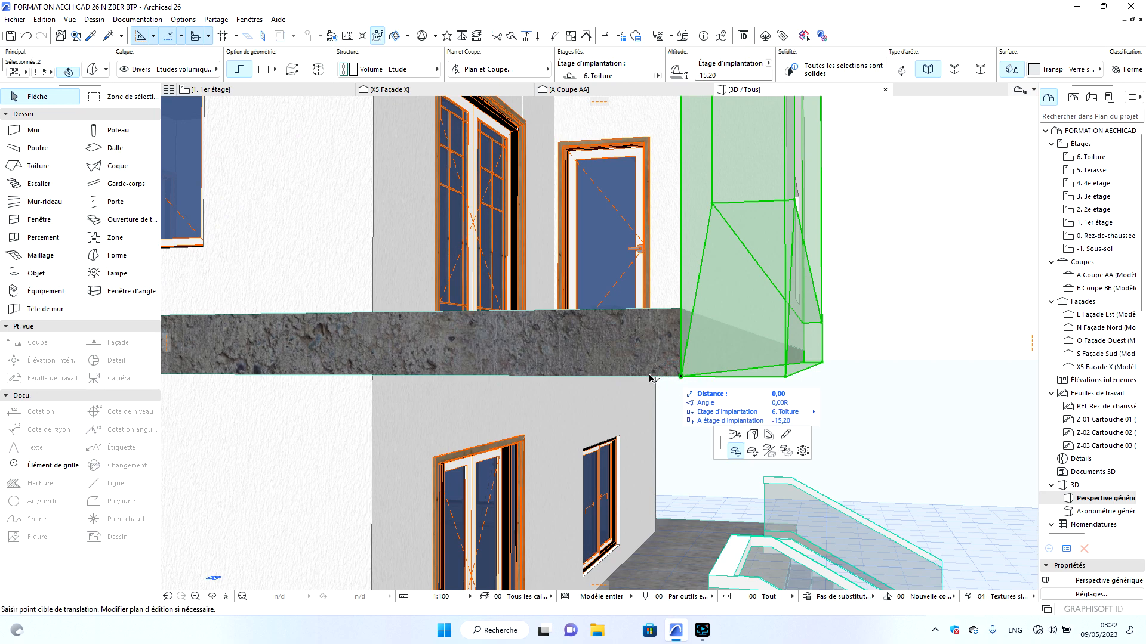
{"action": "left_click", "coordinate": [604, 376]}
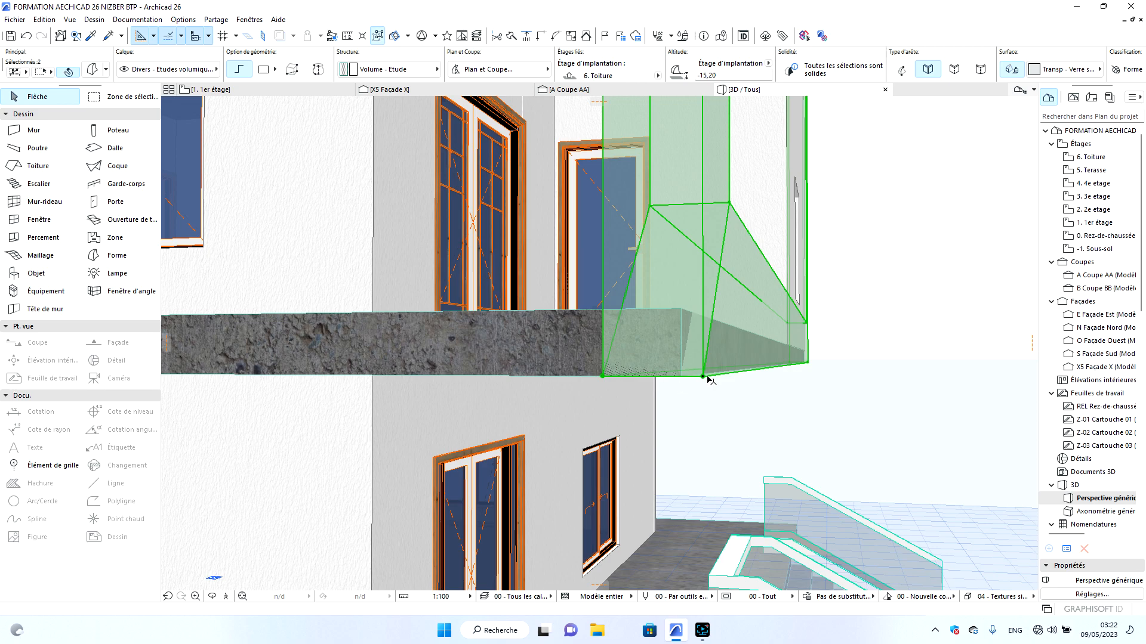
Move both extruded frame morphs slightly back outward along the first-floor slab's lower edge, keeping a smaller overlap with the slab end.
{"action": "left_click", "coordinate": [703, 377]}
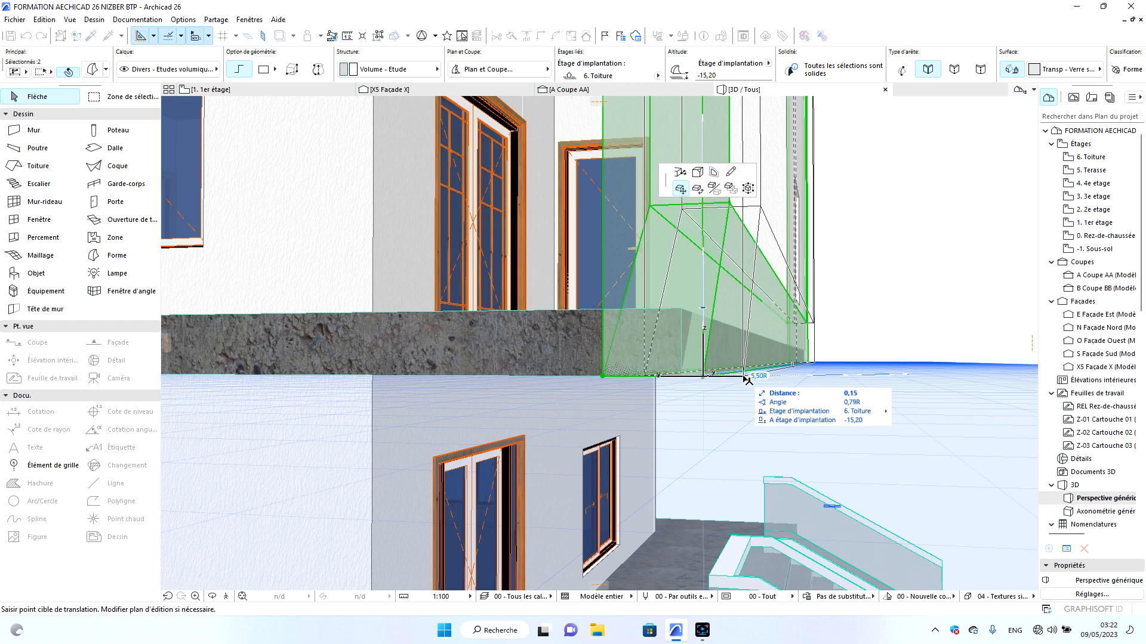
{"action": "left_click", "coordinate": [738, 376]}
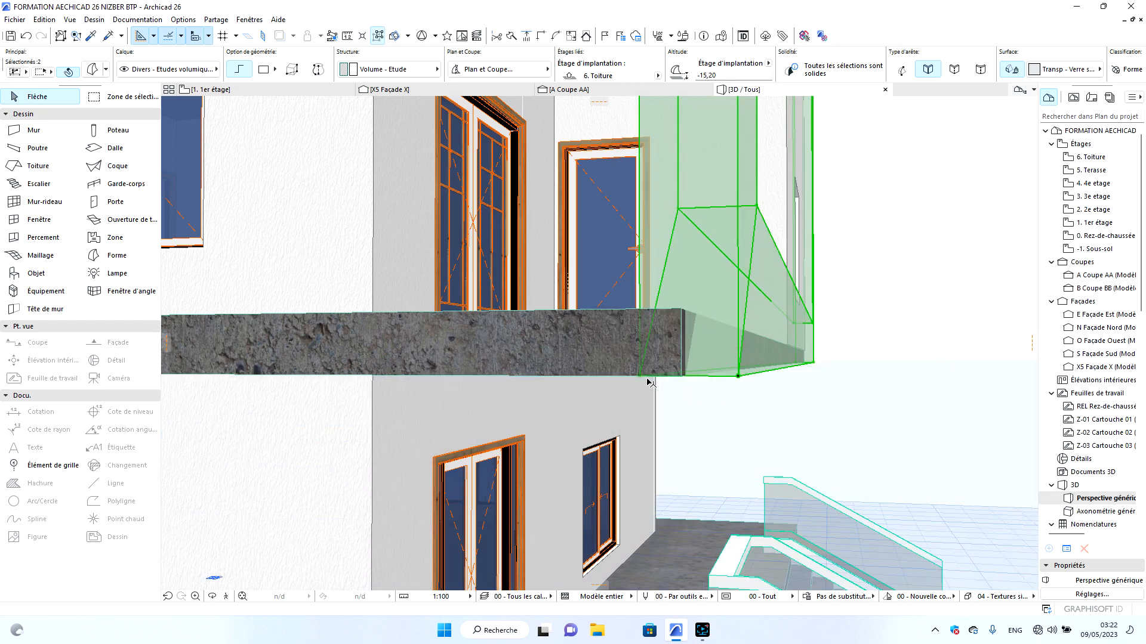
{"action": "key", "text": "Escape"}
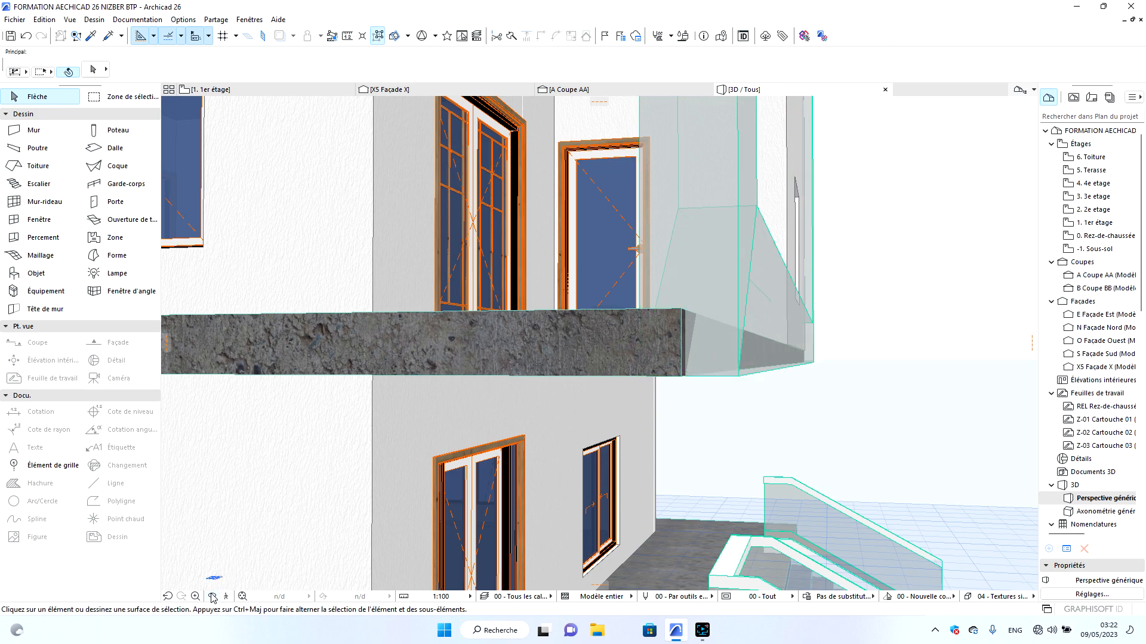
Override the surface of both L-shaped façade frame morphs with Béton - Brut from the Bétons folder.
{"action": "left_click", "coordinate": [211, 595]}
{"action": "scroll", "coordinate": [524, 540], "scroll_direction": "down", "scroll_amount": 5}
{"action": "left_click_drag", "start_coordinate": [684, 444], "coordinate": [623, 466]}
{"action": "left_click_drag", "start_coordinate": [606, 504], "coordinate": [552, 413]}
{"action": "key", "text": "Escape"}
{"action": "left_click", "coordinate": [637, 293]}
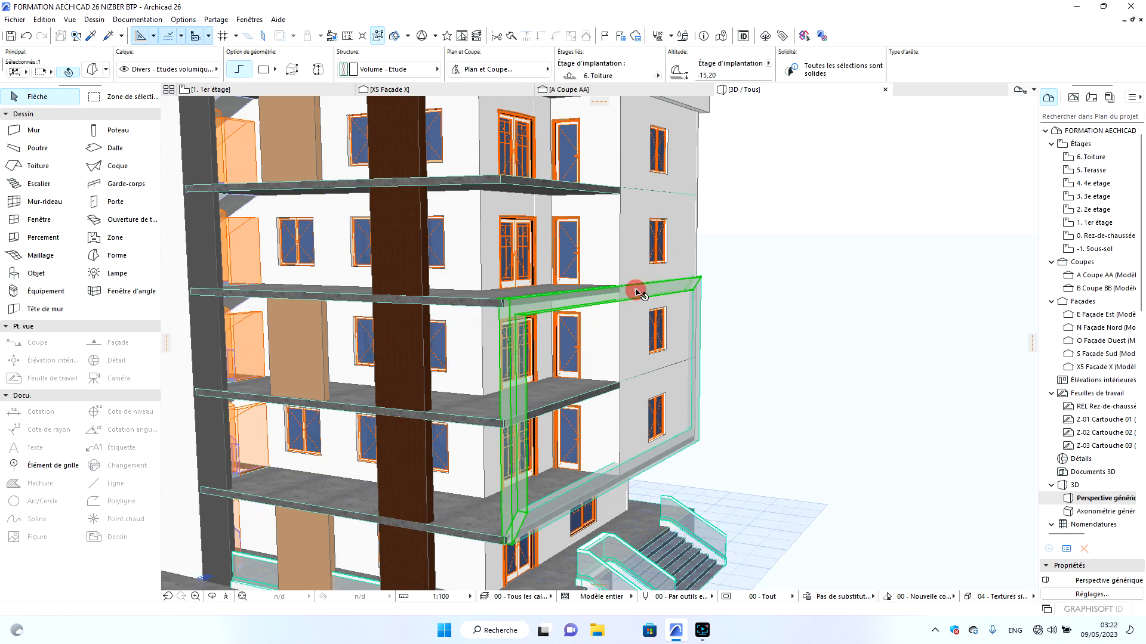
{"action": "left_click", "coordinate": [702, 319], "text": "shift"}
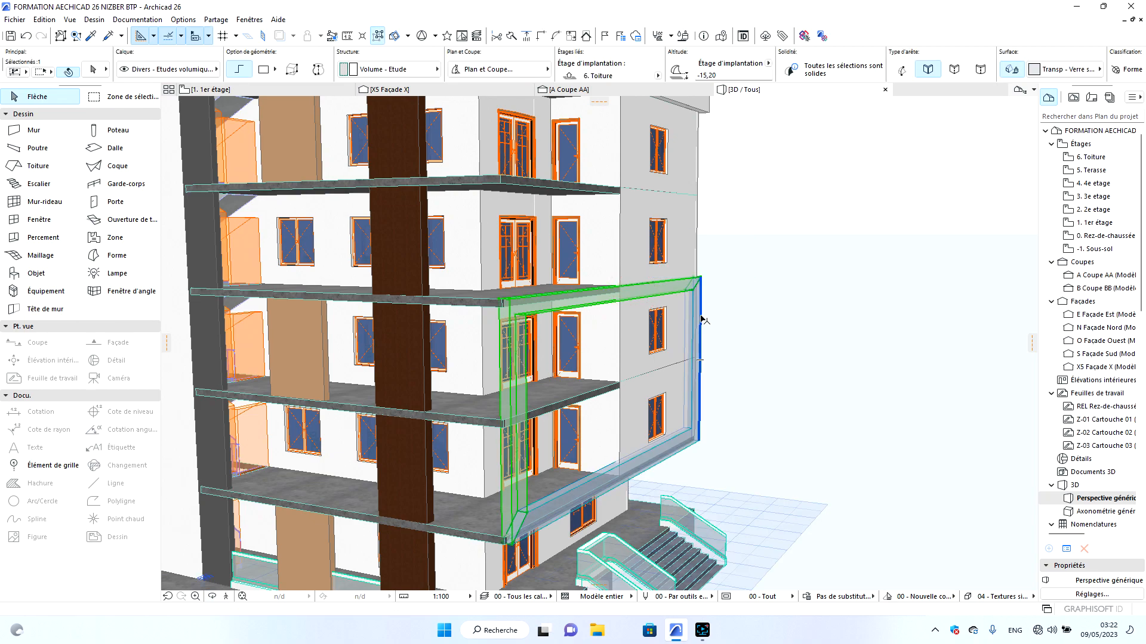
{"action": "left_click", "coordinate": [91, 71]}
{"action": "left_click", "coordinate": [504, 309]}
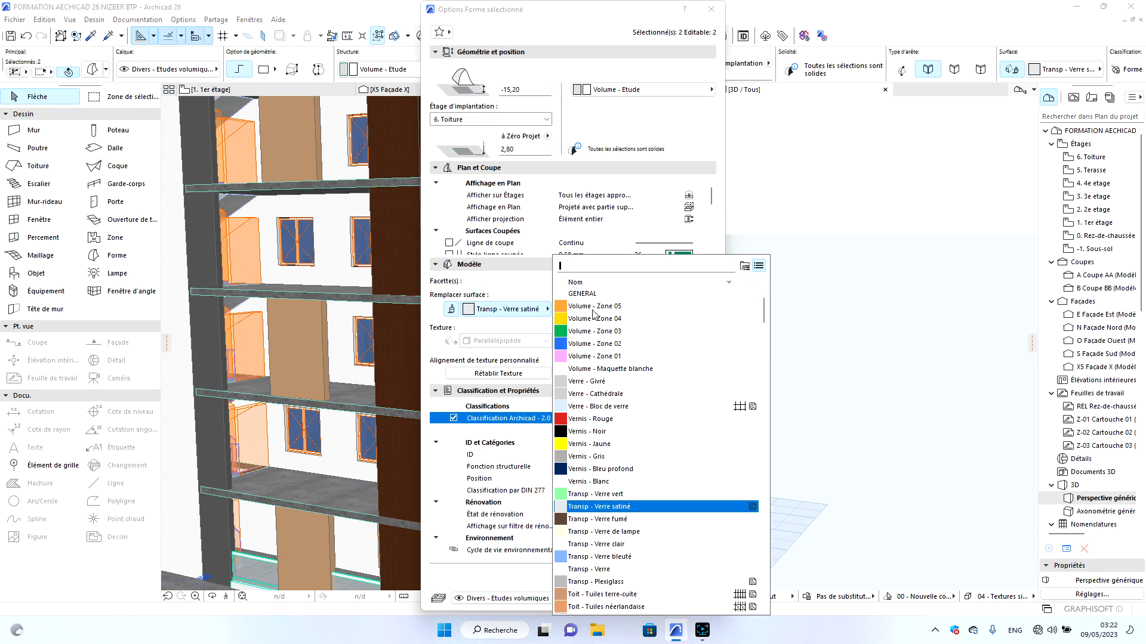
{"action": "left_click", "coordinate": [745, 266]}
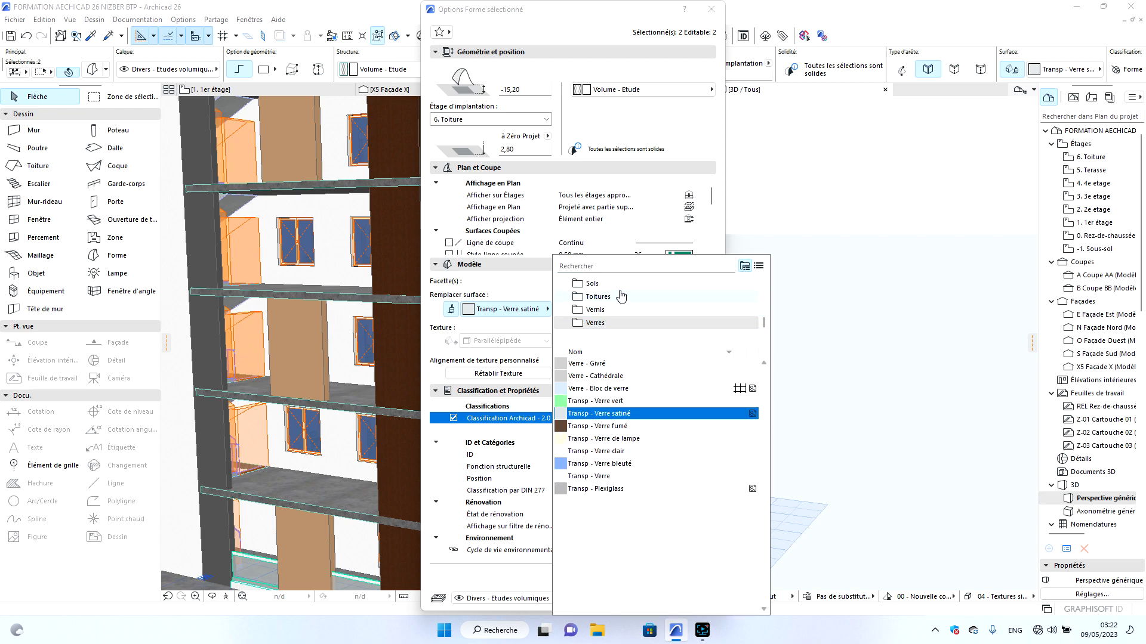
{"action": "left_click", "coordinate": [609, 297]}
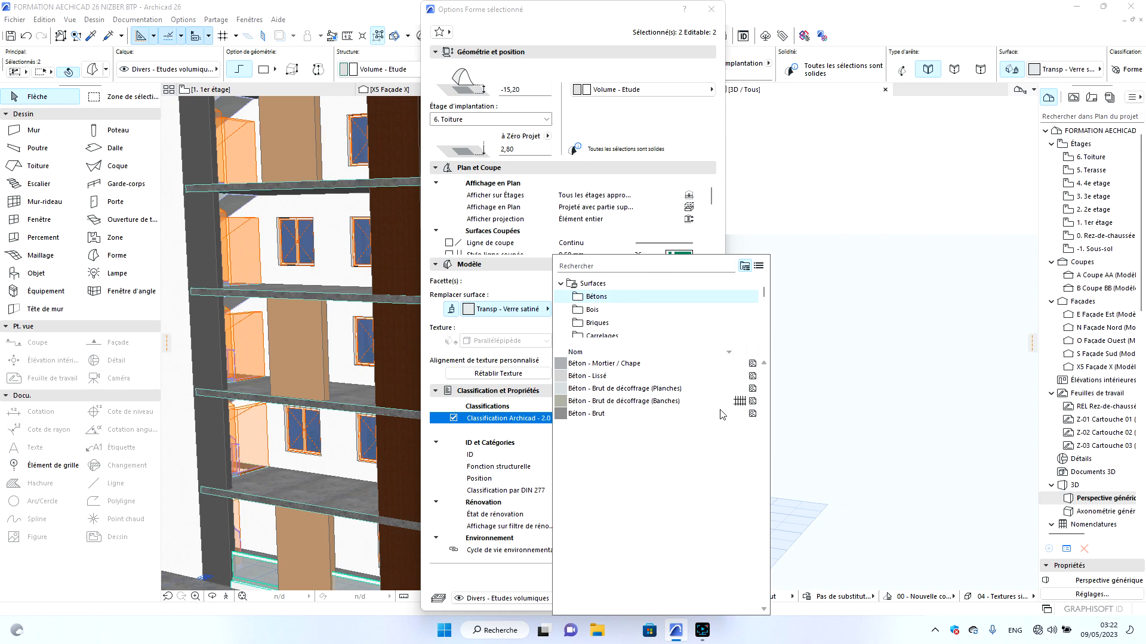
{"action": "left_click", "coordinate": [684, 133]}
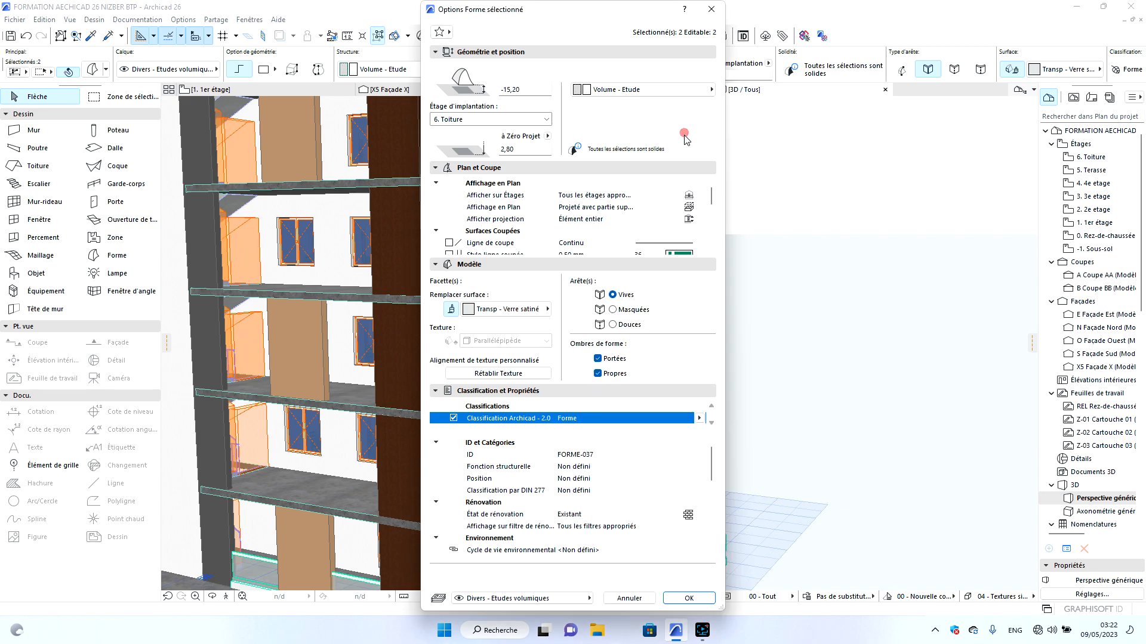
{"action": "left_click", "coordinate": [496, 310]}
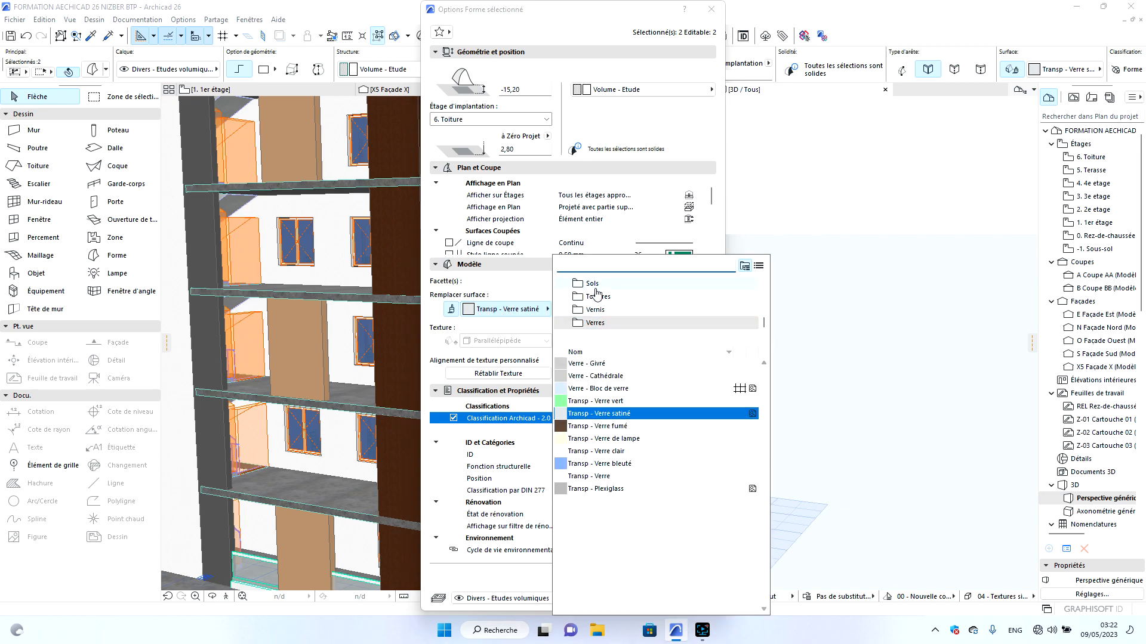
{"action": "scroll", "coordinate": [600, 294], "scroll_direction": "up", "scroll_amount": 5}
{"action": "left_click", "coordinate": [605, 297]}
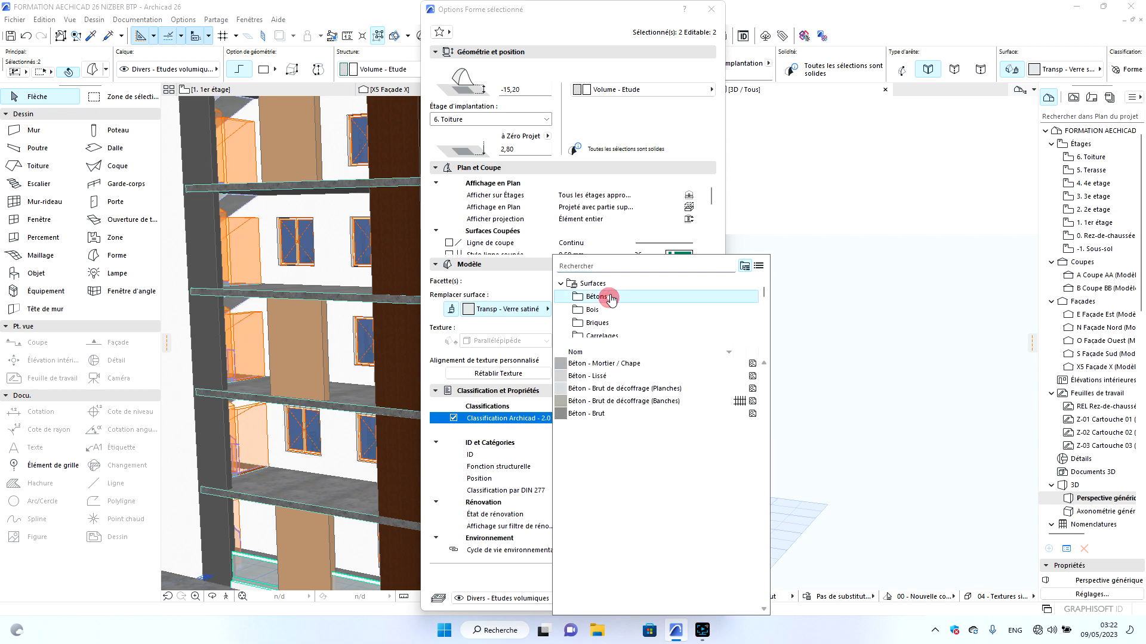
{"action": "left_click", "coordinate": [612, 418]}
{"action": "left_click", "coordinate": [686, 597]}
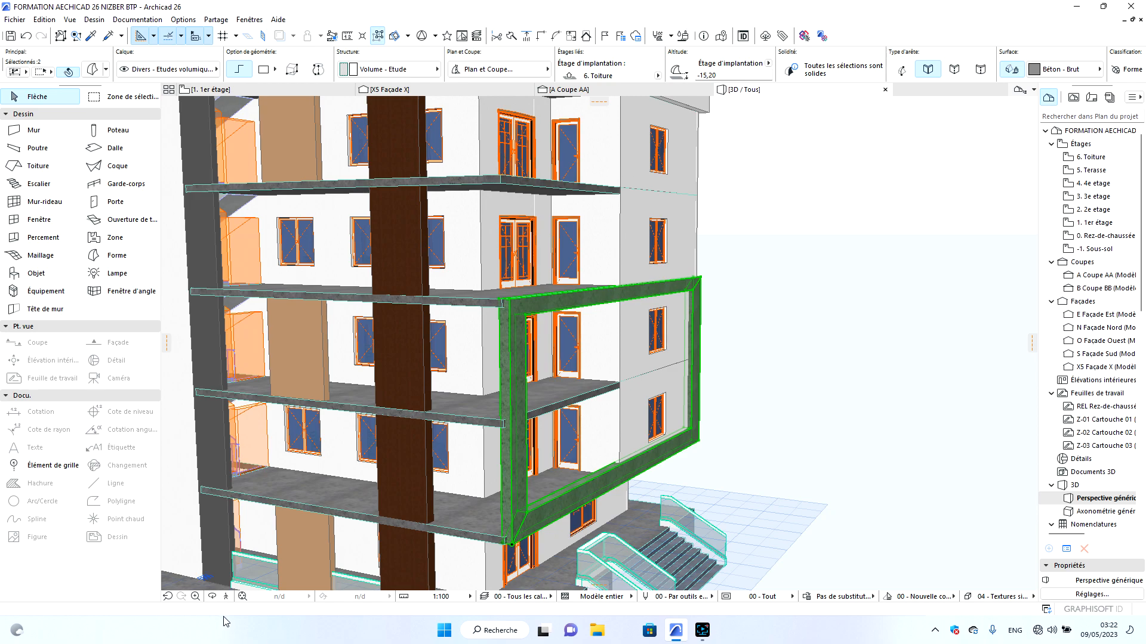
Orbit around the building to examine how the concrete frame sits on the façade and around its corner.
{"action": "left_click", "coordinate": [213, 598]}
{"action": "left_click_drag", "start_coordinate": [606, 522], "coordinate": [291, 505]}
{"action": "left_click_drag", "start_coordinate": [804, 496], "coordinate": [671, 506]}
{"action": "left_click_drag", "start_coordinate": [523, 478], "coordinate": [298, 456]}
{"action": "left_click_drag", "start_coordinate": [632, 457], "coordinate": [443, 471]}
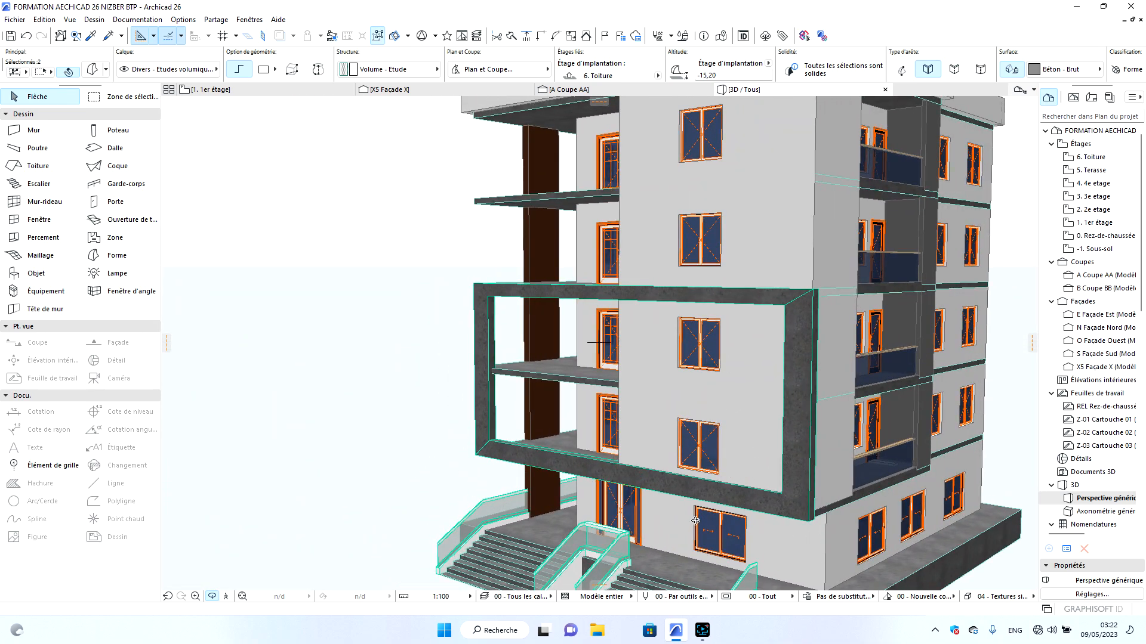
{"action": "scroll", "coordinate": [695, 522], "scroll_direction": "down", "scroll_amount": 3}
{"action": "left_click_drag", "start_coordinate": [772, 433], "coordinate": [801, 470]}
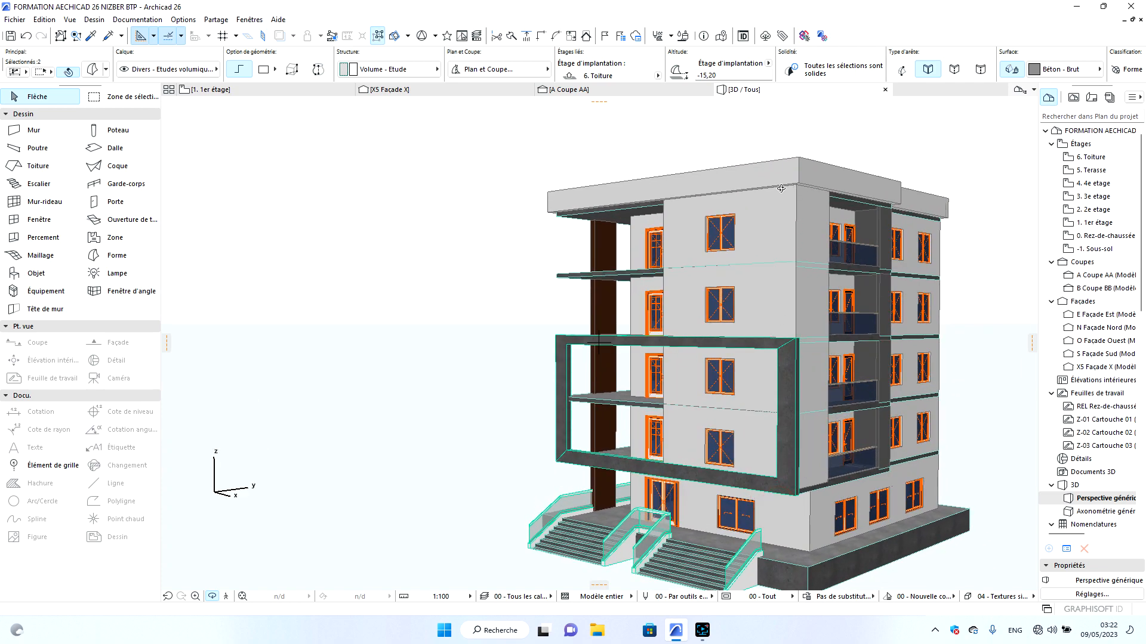
{"action": "key", "text": "Escape"}
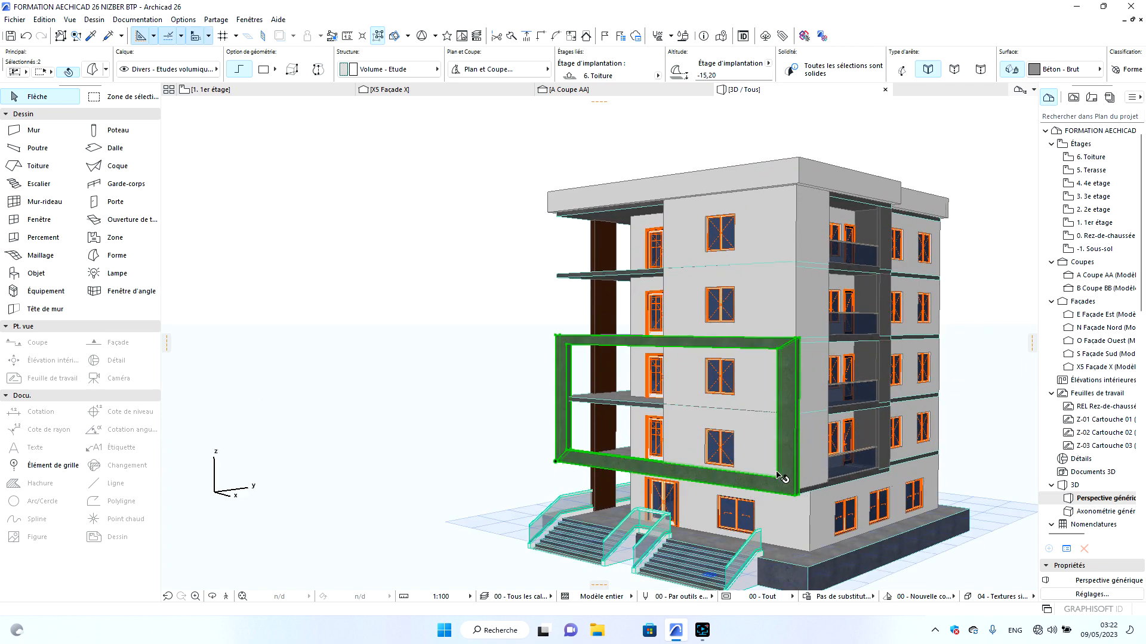
{"action": "right_click", "coordinate": [264, 261]}
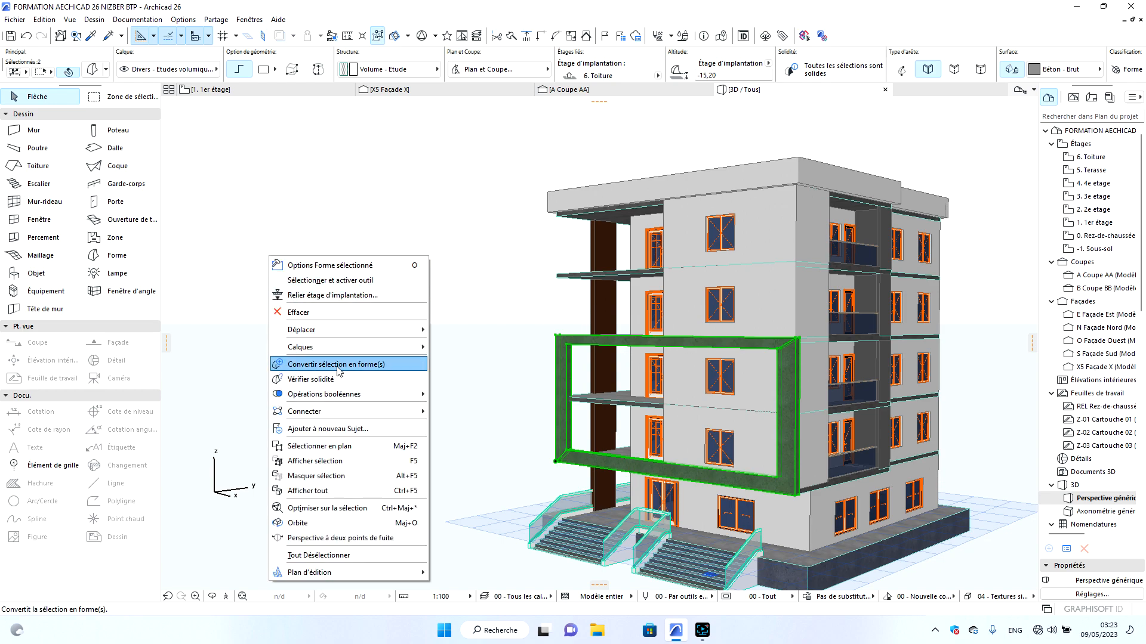
{"action": "mouse_move", "coordinate": [361, 335]}
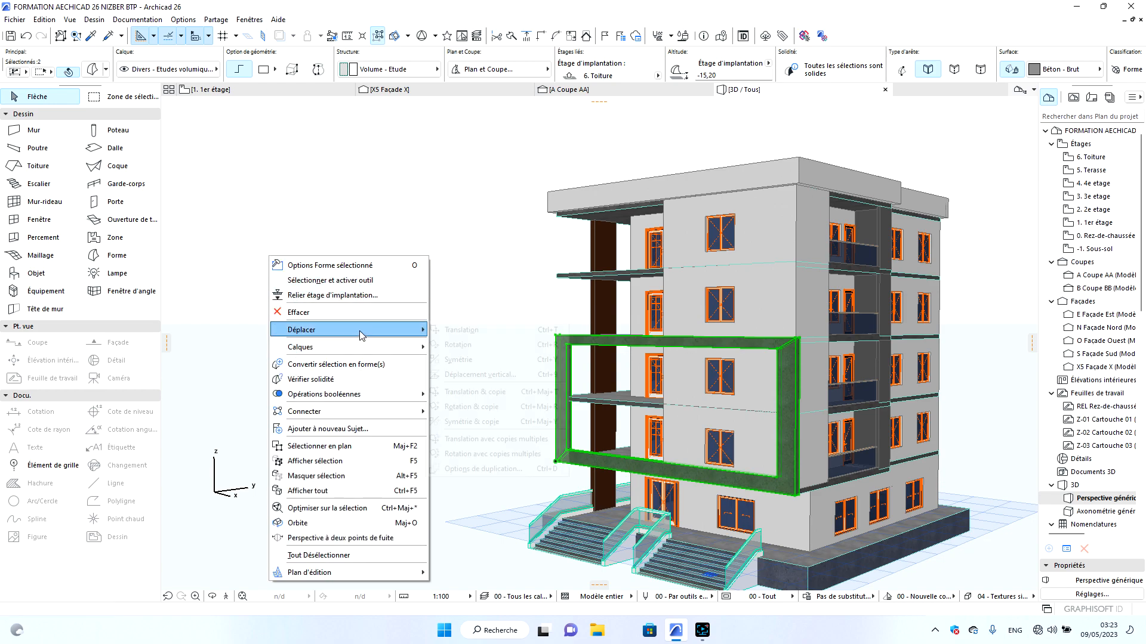
{"action": "left_click", "coordinate": [513, 392]}
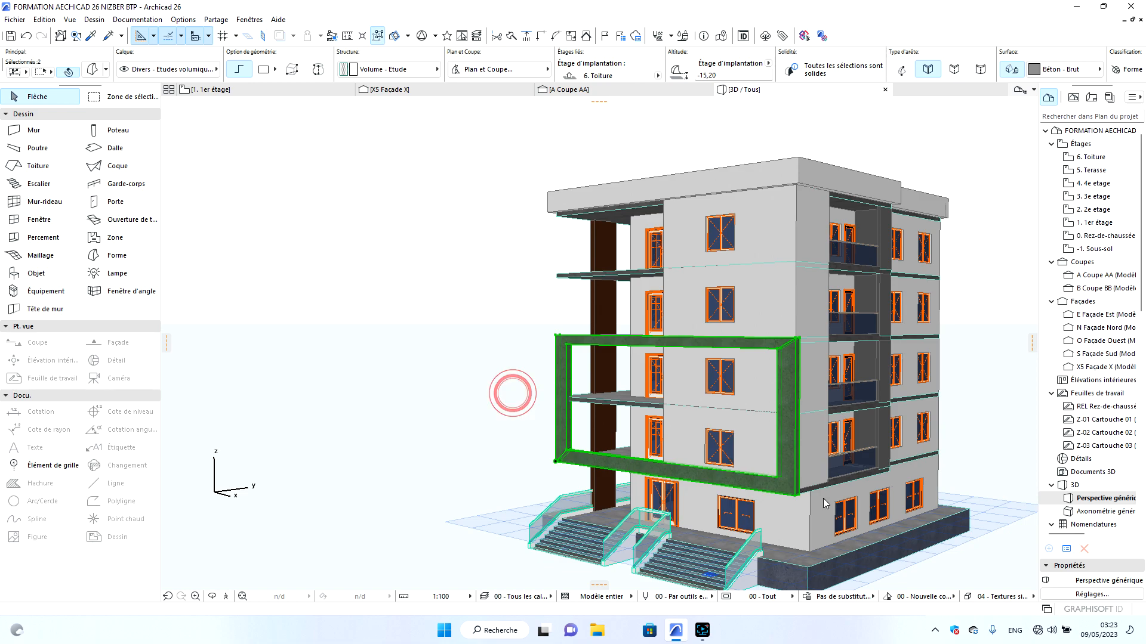
{"action": "scroll", "coordinate": [808, 502], "scroll_direction": "up", "scroll_amount": 10}
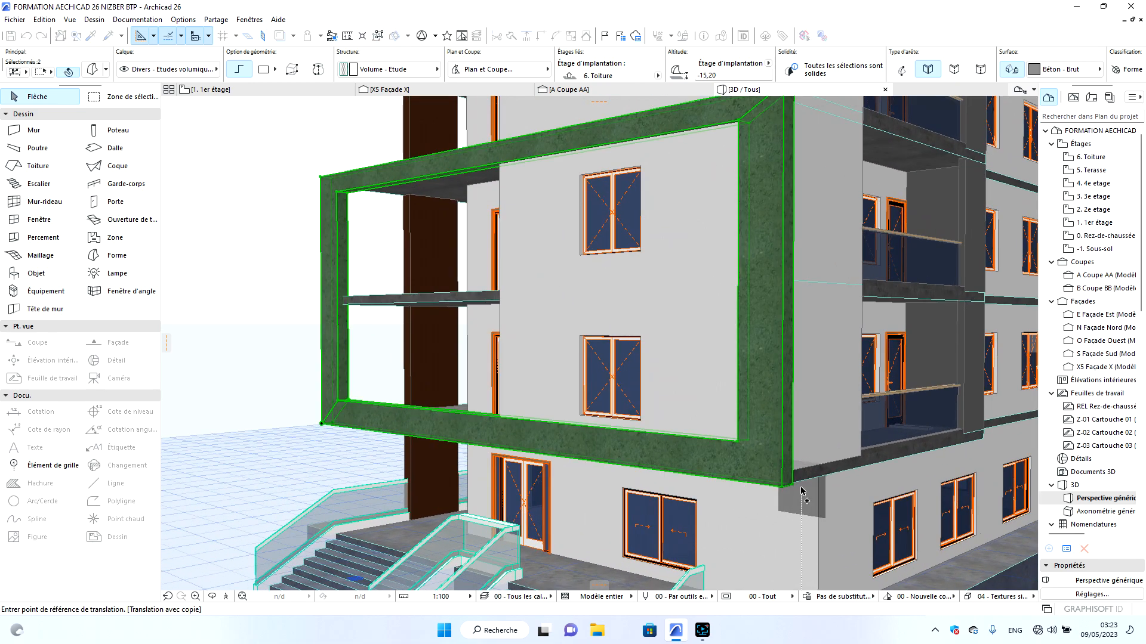
{"action": "left_click", "coordinate": [793, 486]}
{"action": "scroll", "coordinate": [793, 487], "scroll_direction": "down", "scroll_amount": 8}
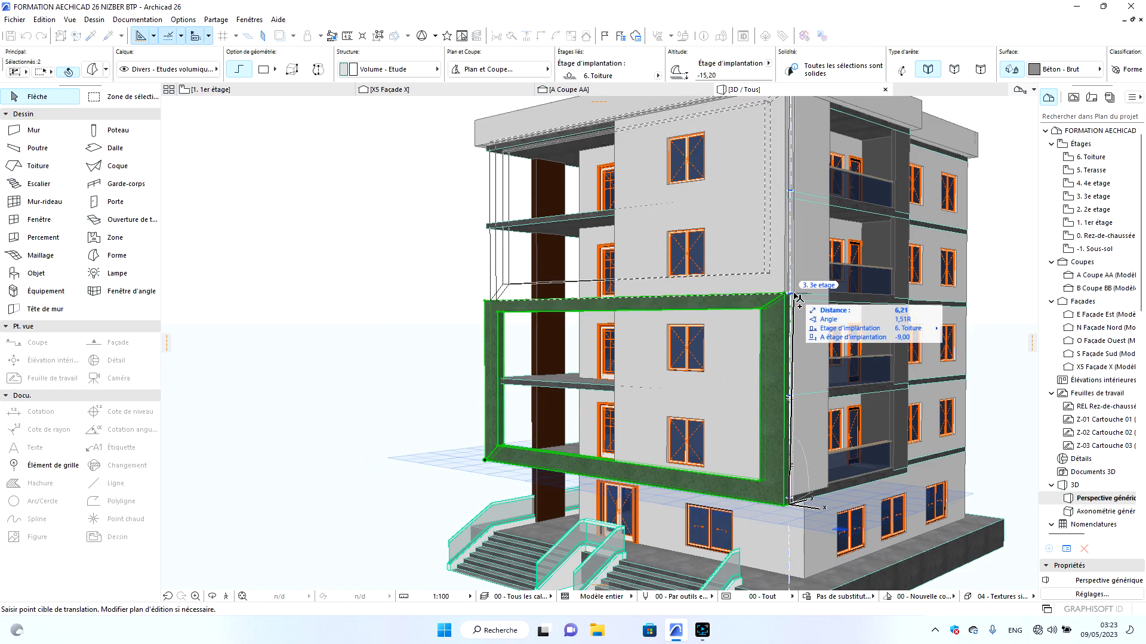
{"action": "scroll", "coordinate": [794, 305], "scroll_direction": "up", "scroll_amount": 5}
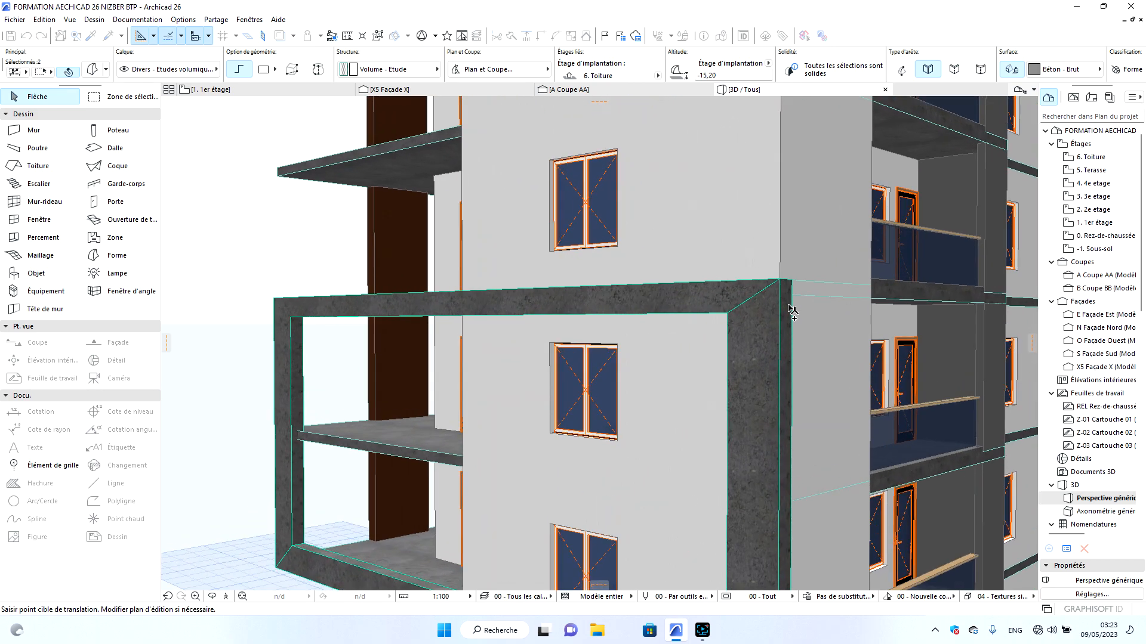
{"action": "scroll", "coordinate": [792, 310], "scroll_direction": "up", "scroll_amount": 2}
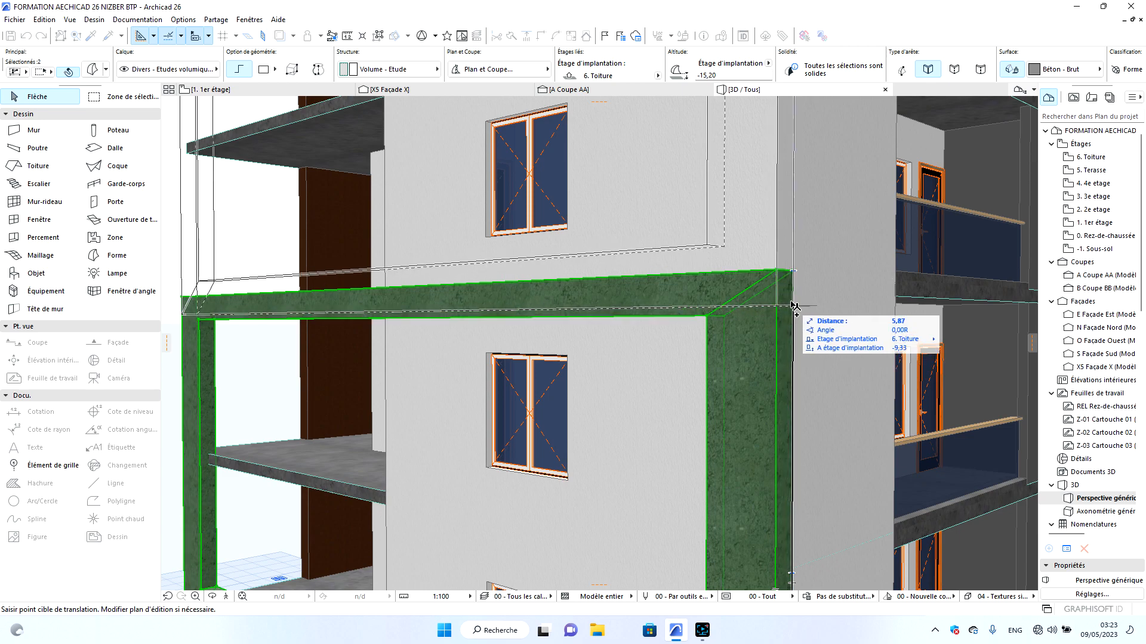
{"action": "key", "text": "Escape"}
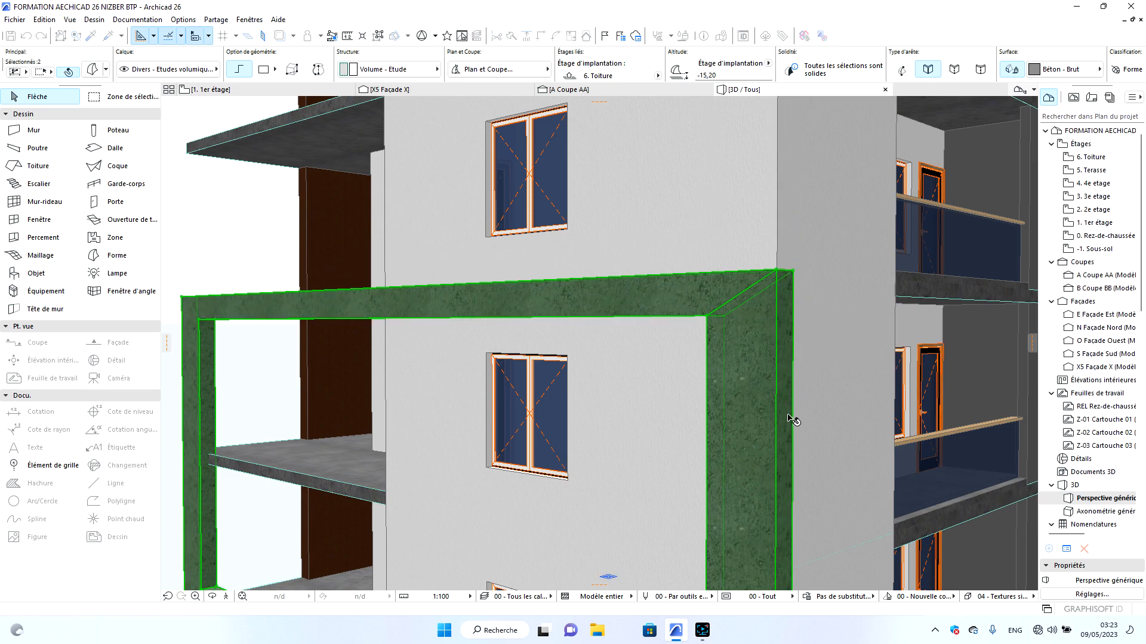
Copy both frame morphs 6,00 upward, from the frame's upper outer corner to the underside of the roof parapet at 5. Terasse level.
{"action": "scroll", "coordinate": [793, 417], "scroll_direction": "down", "scroll_amount": 3}
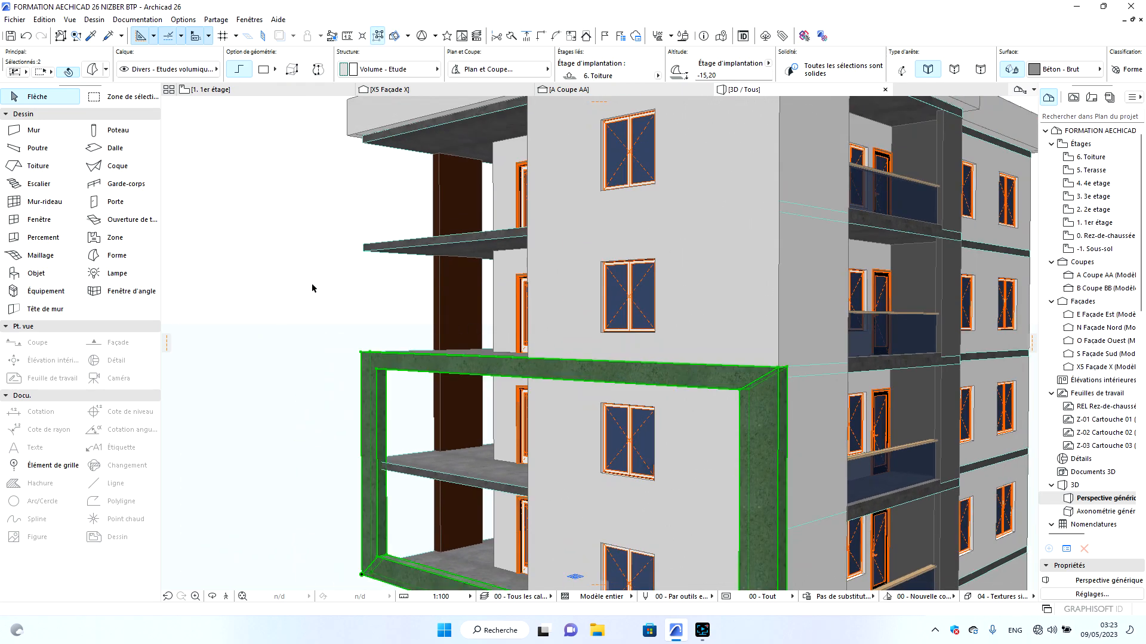
{"action": "right_click", "coordinate": [312, 288]}
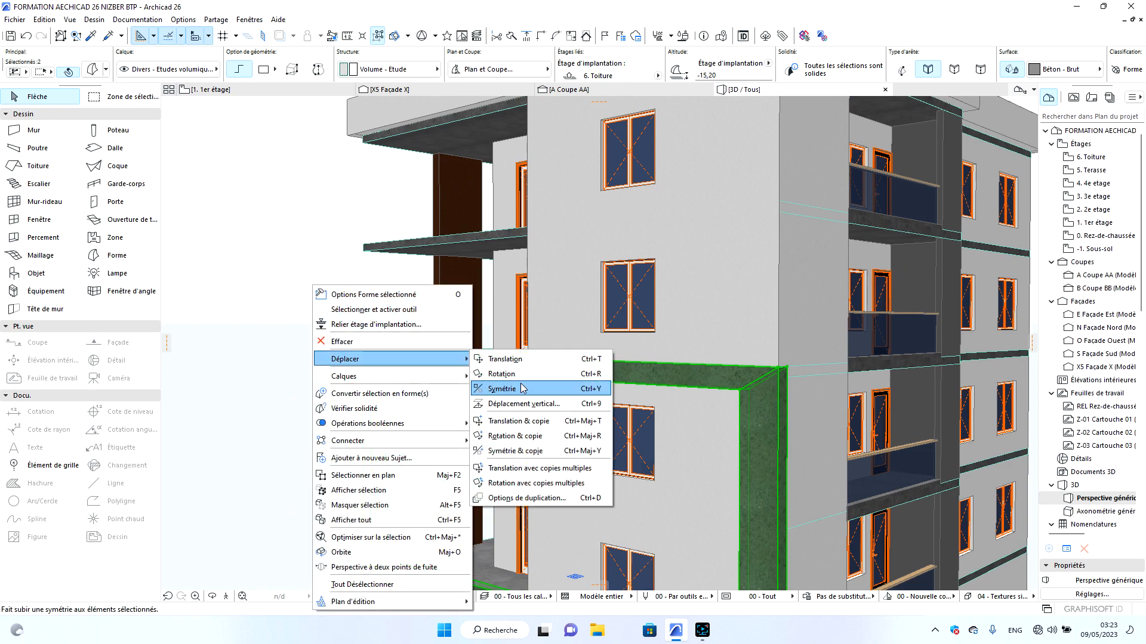
{"action": "left_click", "coordinate": [541, 425]}
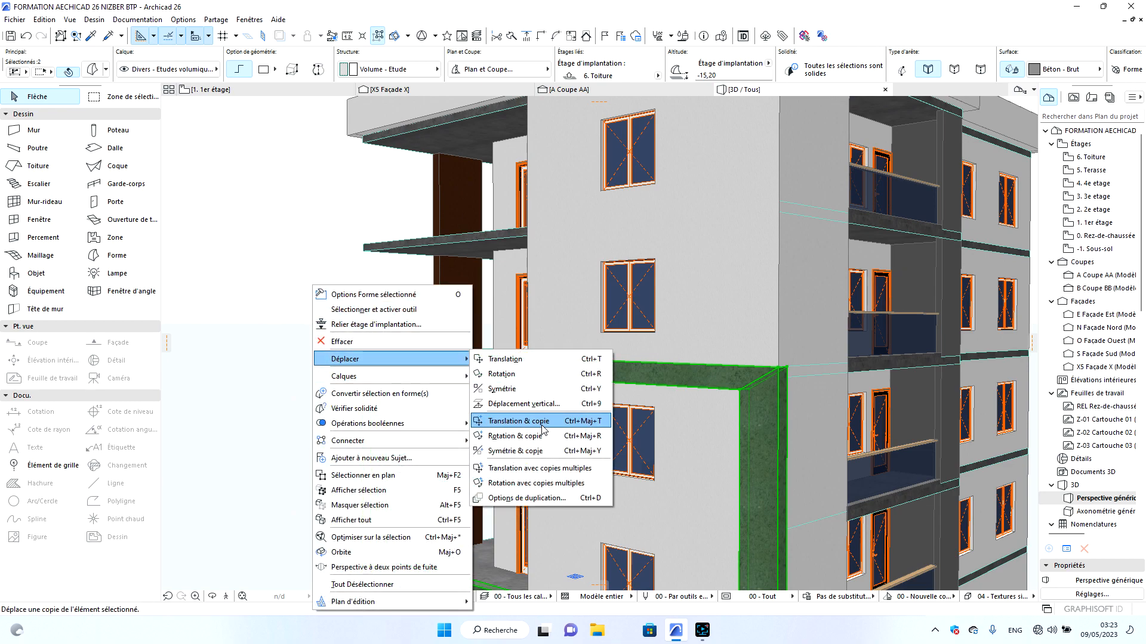
{"action": "left_click", "coordinate": [786, 369]}
{"action": "scroll", "coordinate": [799, 358], "scroll_direction": "down", "scroll_amount": 3}
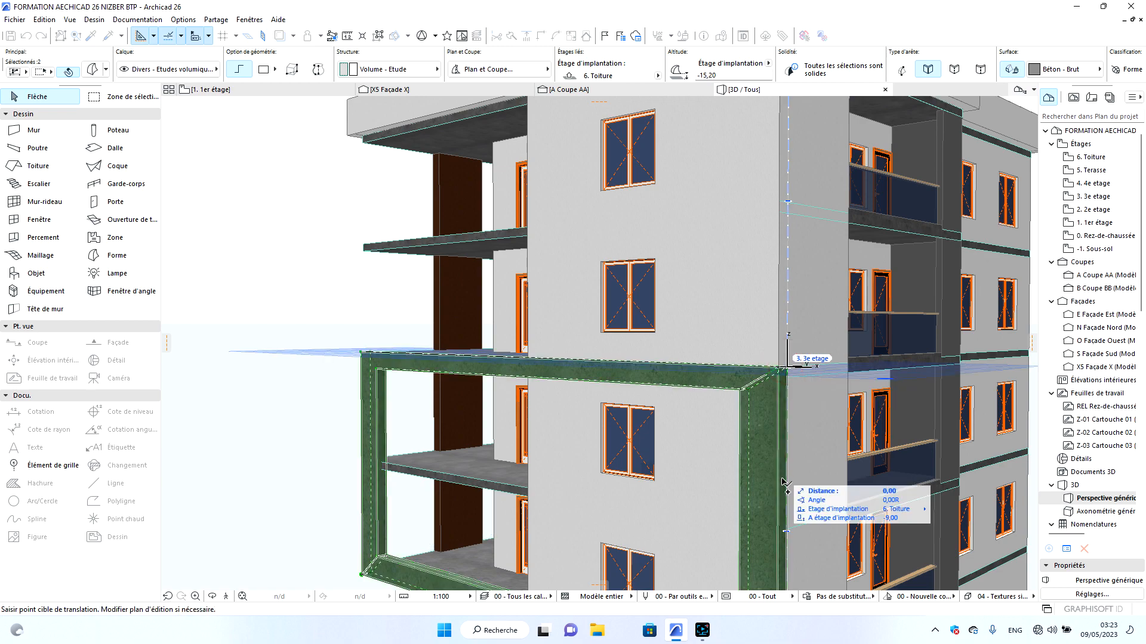
{"action": "scroll", "coordinate": [805, 255], "scroll_direction": "up", "scroll_amount": 2}
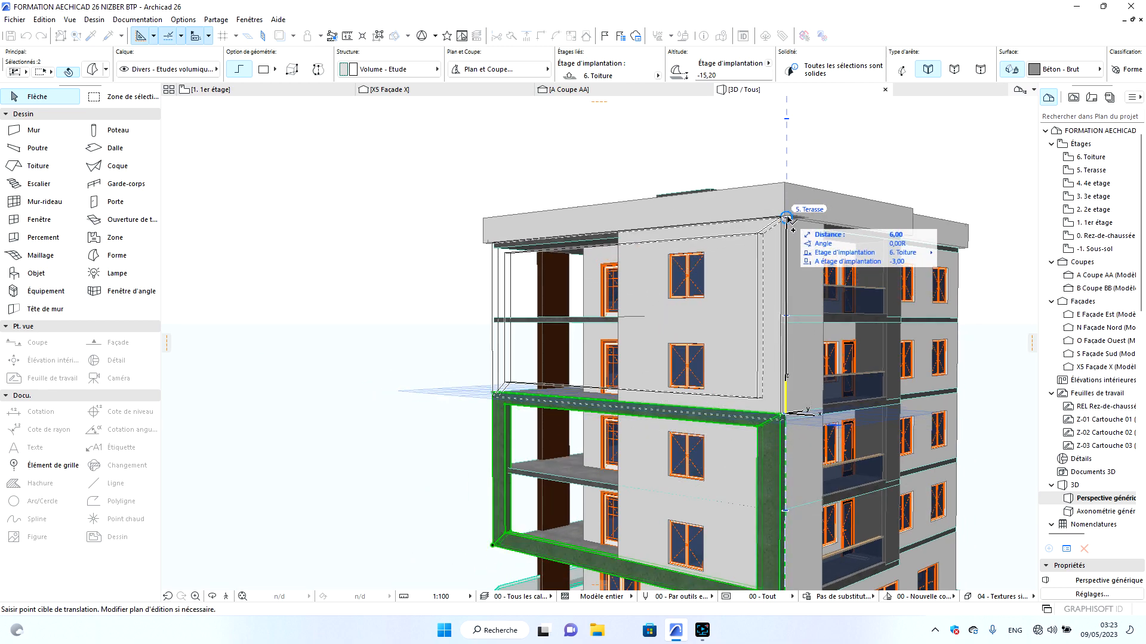
{"action": "scroll", "coordinate": [787, 218], "scroll_direction": "up", "scroll_amount": 5}
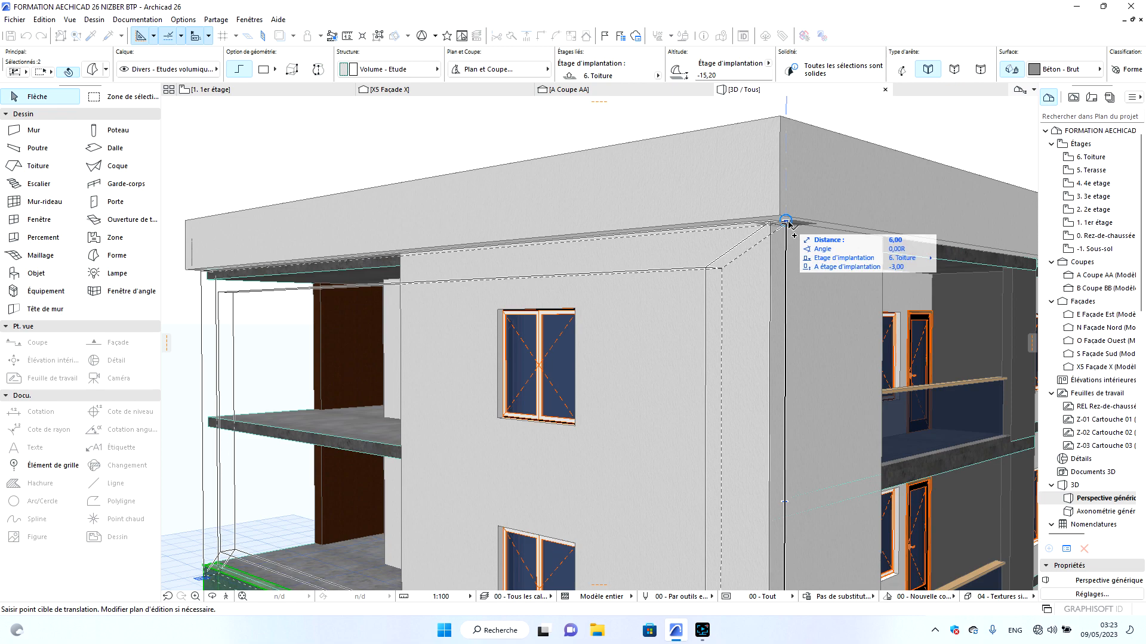
{"action": "left_click", "coordinate": [787, 220]}
{"action": "scroll", "coordinate": [808, 340], "scroll_direction": "down", "scroll_amount": 5}
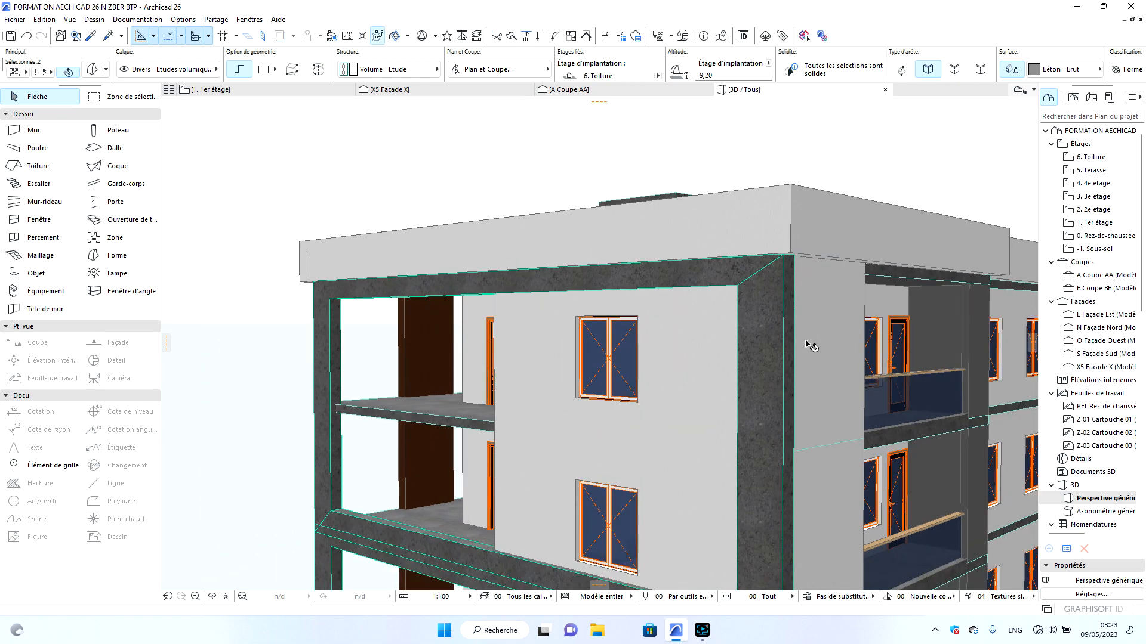
{"action": "key", "text": "Escape"}
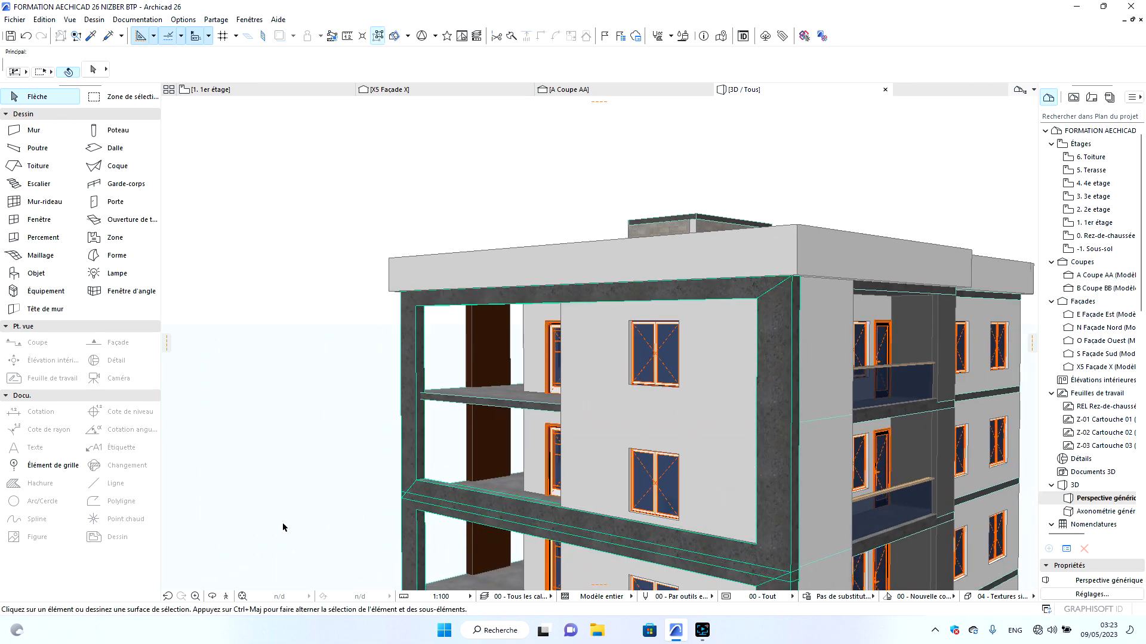
Orbit around the whole building to examine the two stacked frames from the staircase side and from above.
{"action": "left_click", "coordinate": [212, 597]}
{"action": "left_click_drag", "start_coordinate": [597, 478], "coordinate": [764, 361]}
{"action": "scroll", "coordinate": [764, 360], "scroll_direction": "down", "scroll_amount": 5}
{"action": "left_click_drag", "start_coordinate": [636, 455], "coordinate": [706, 501]}
{"action": "scroll", "coordinate": [616, 502], "scroll_direction": "up", "scroll_amount": 4}
{"action": "scroll", "coordinate": [569, 413], "scroll_direction": "down", "scroll_amount": 3}
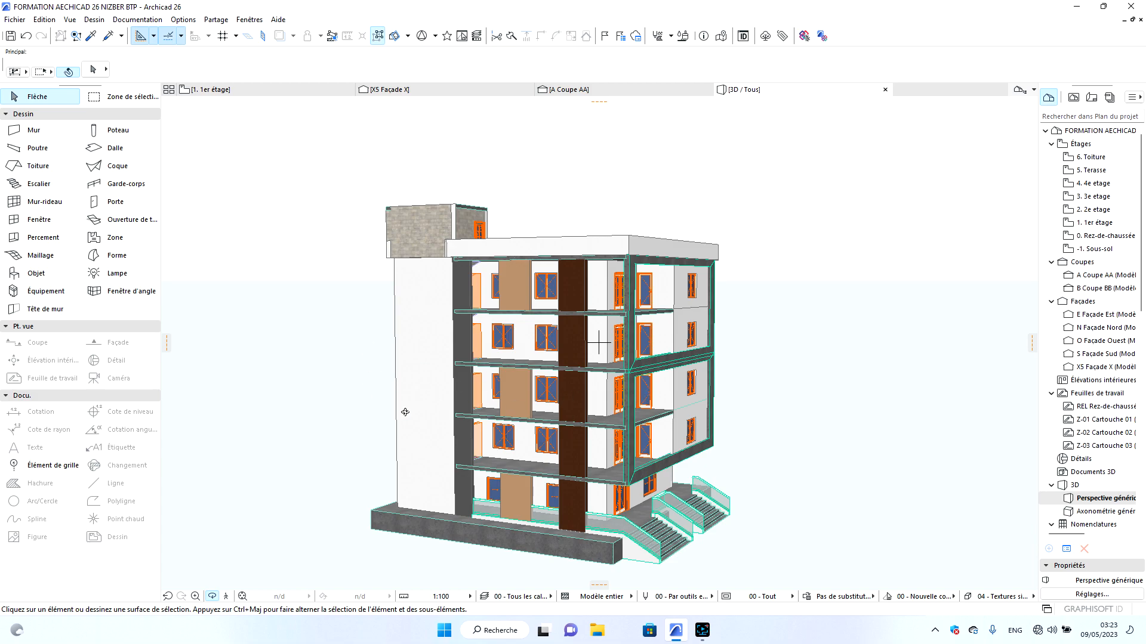
{"action": "left_click_drag", "start_coordinate": [616, 382], "coordinate": [653, 403]}
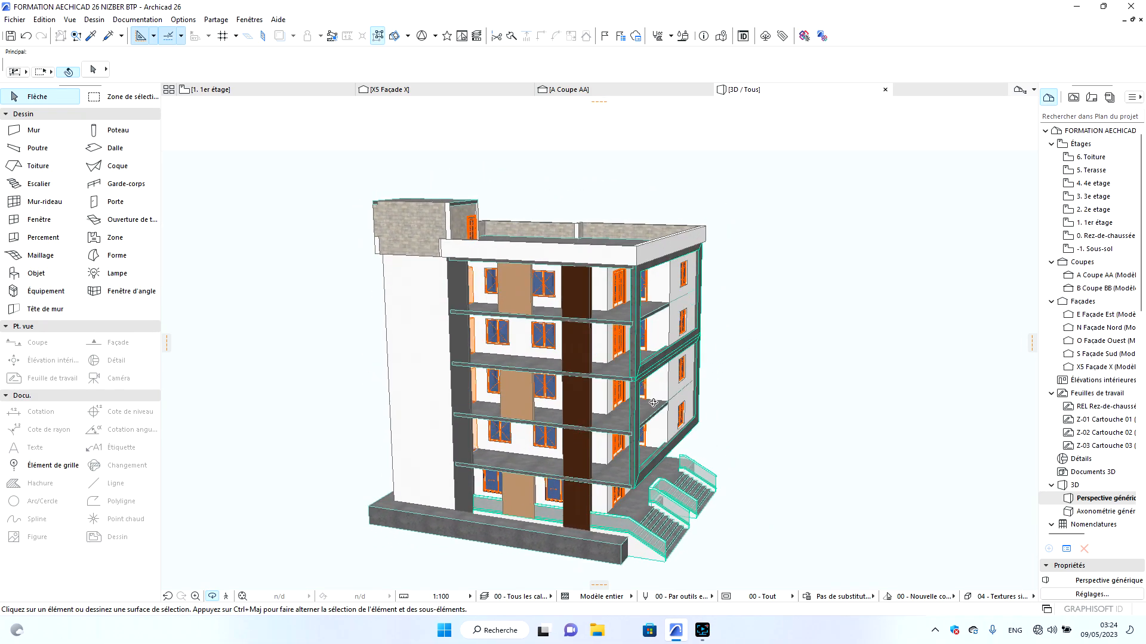
On the 1er étage plan, place a façade line along the staircase-side wall, facing the building, and open its X6 façade view.
{"action": "left_click", "coordinate": [271, 89]}
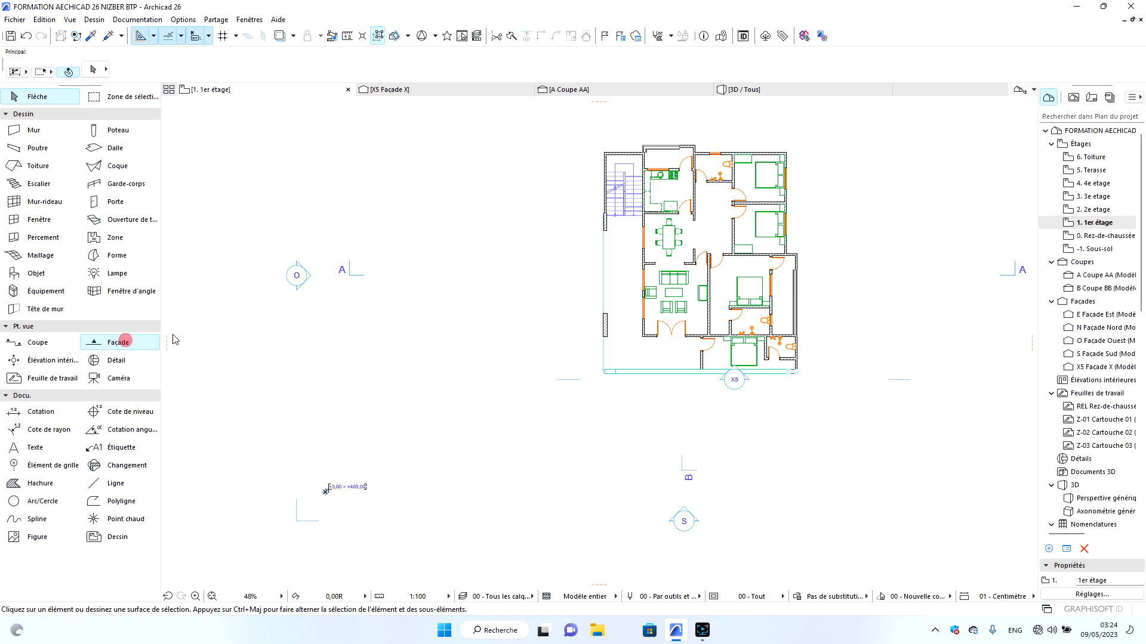
{"action": "left_click", "coordinate": [118, 342]}
{"action": "left_click", "coordinate": [581, 132]}
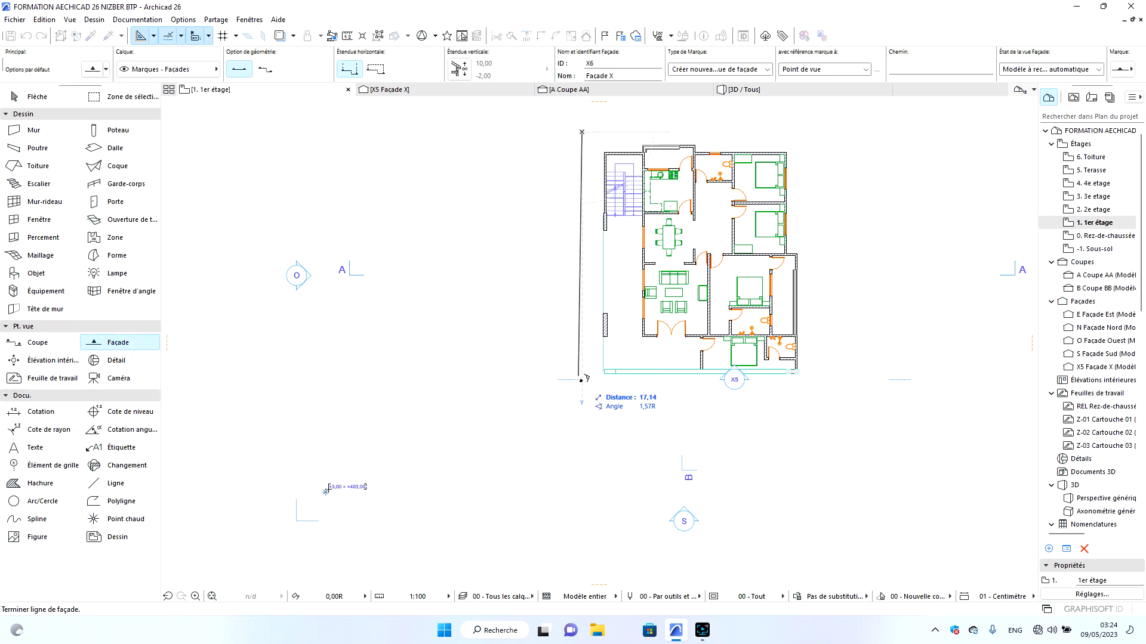
{"action": "left_click", "coordinate": [583, 400]}
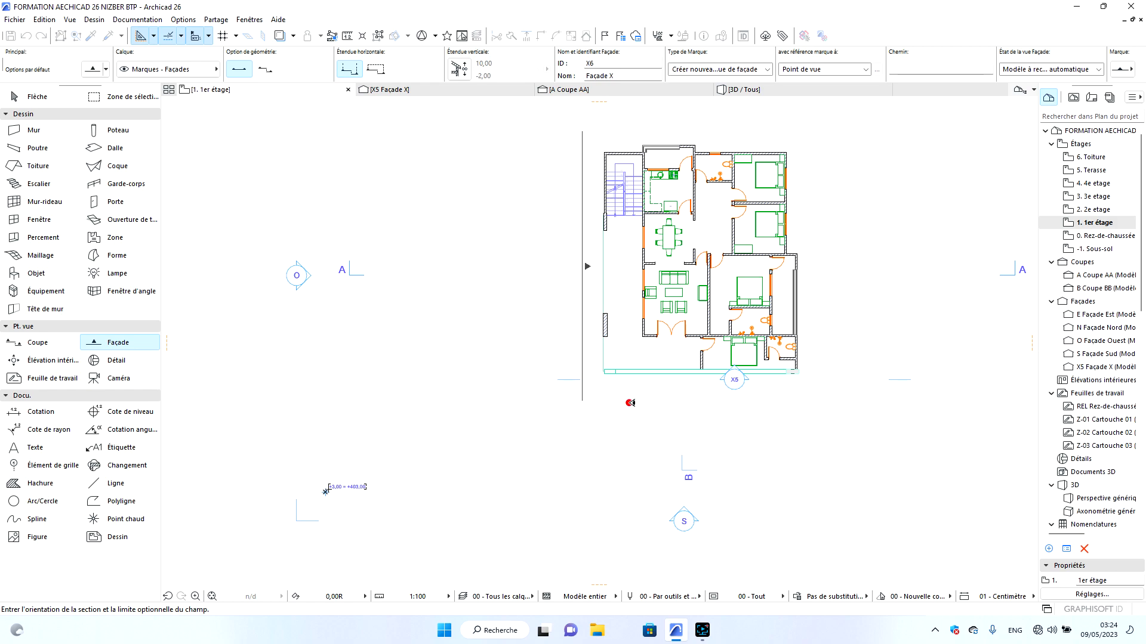
{"action": "left_click", "coordinate": [626, 468]}
{"action": "scroll", "coordinate": [587, 299], "scroll_direction": "up", "scroll_amount": 3}
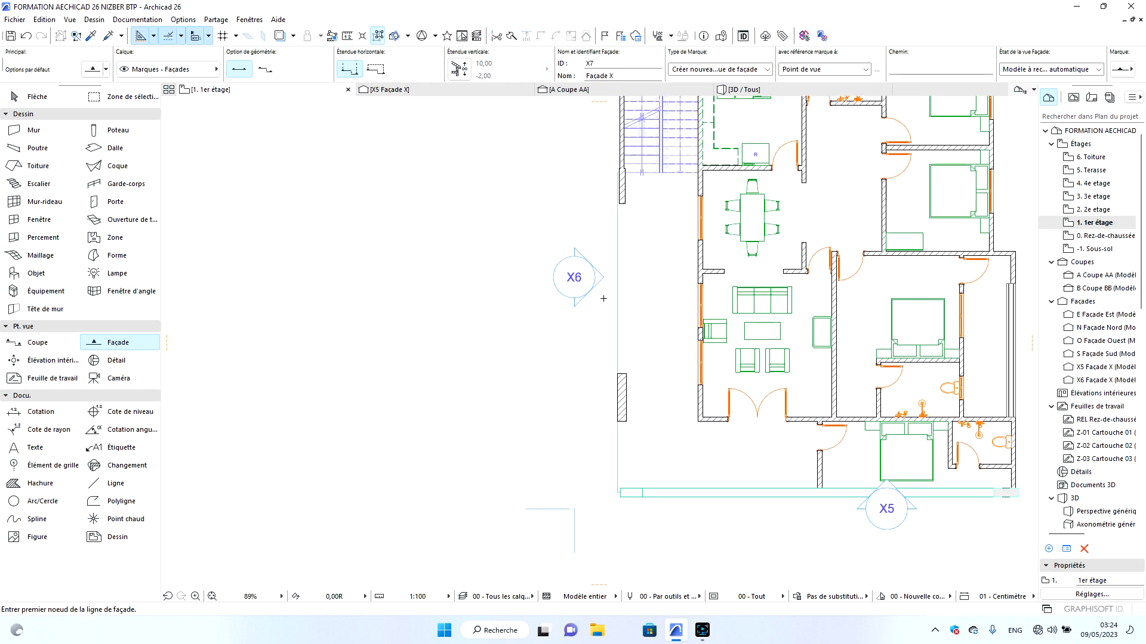
{"action": "scroll", "coordinate": [588, 299], "scroll_direction": "down", "scroll_amount": 2}
{"action": "key", "text": "Escape"}
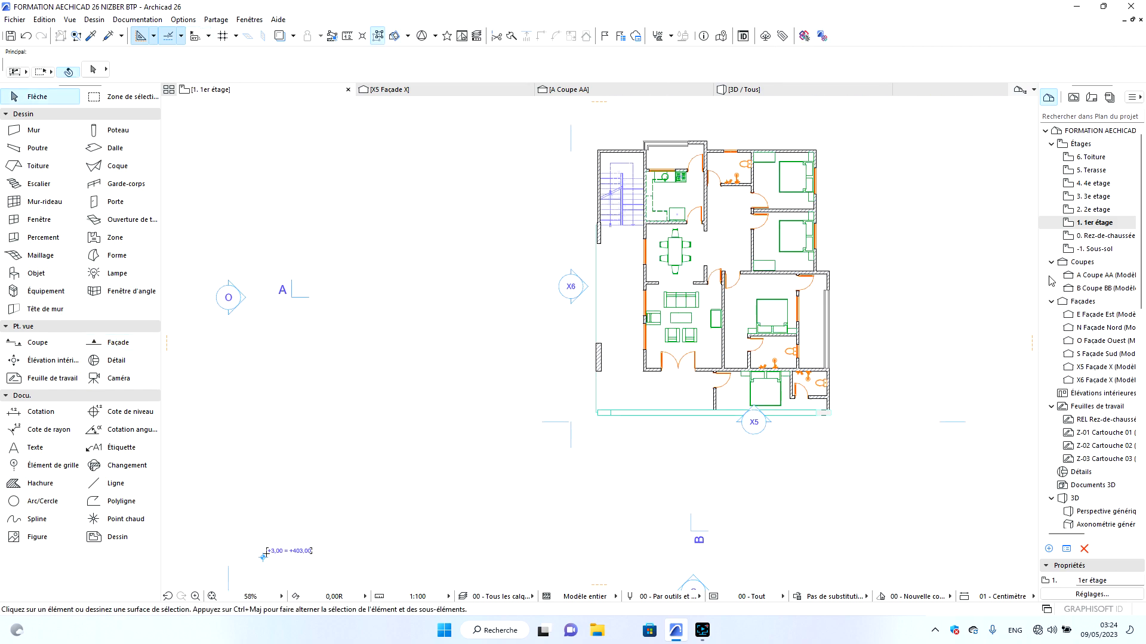
{"action": "left_click", "coordinate": [1087, 383]}
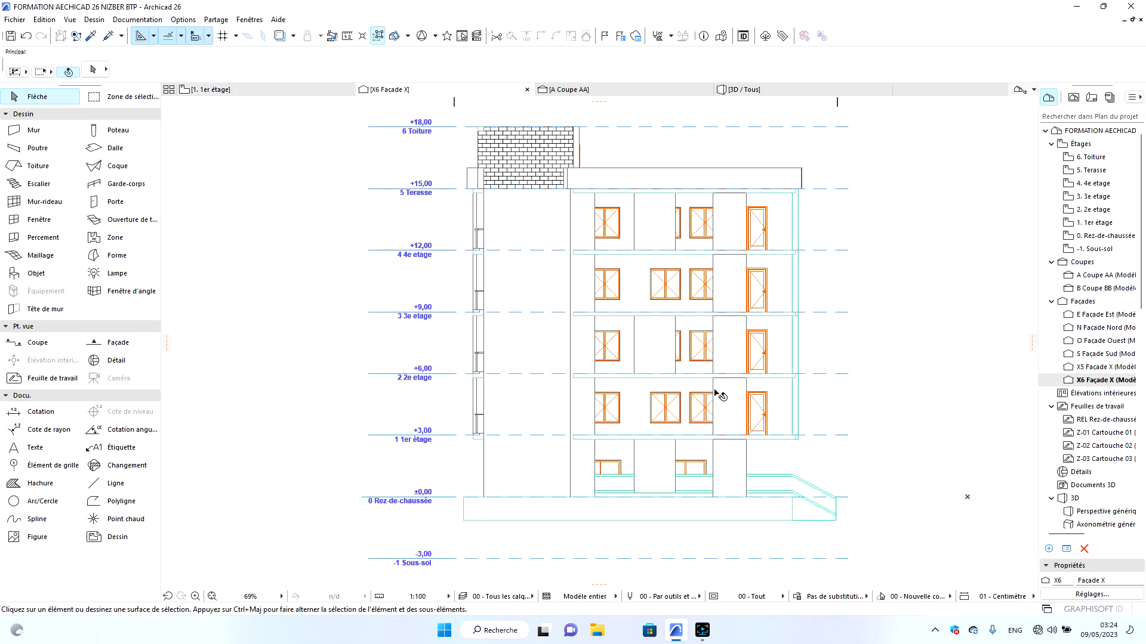
{"action": "scroll", "coordinate": [647, 442], "scroll_direction": "up", "scroll_amount": 4}
{"action": "scroll", "coordinate": [606, 340], "scroll_direction": "down", "scroll_amount": 4}
{"action": "scroll", "coordinate": [614, 351], "scroll_direction": "up", "scroll_amount": 4}
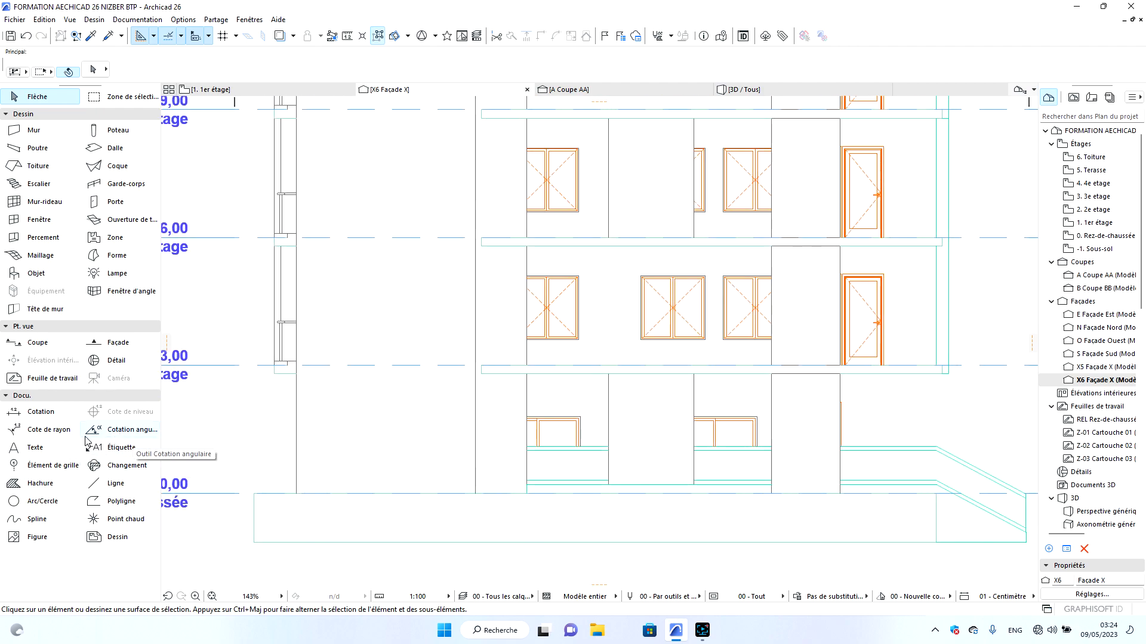
{"action": "left_click", "coordinate": [108, 506]}
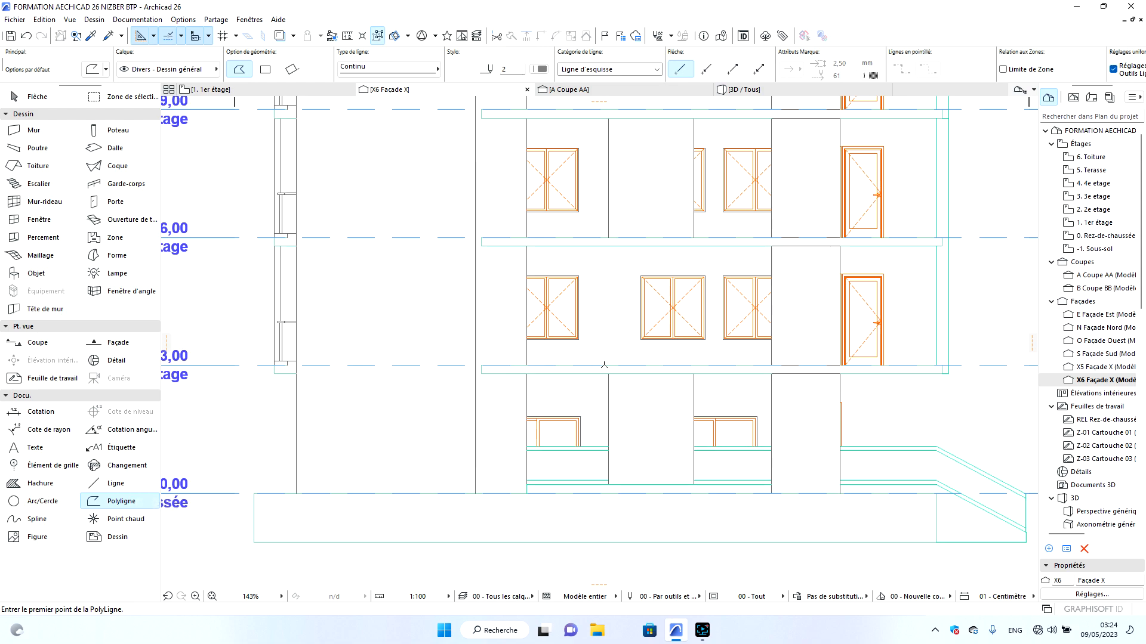
{"action": "scroll", "coordinate": [632, 315], "scroll_direction": "up", "scroll_amount": 2}
{"action": "left_click", "coordinate": [471, 392]}
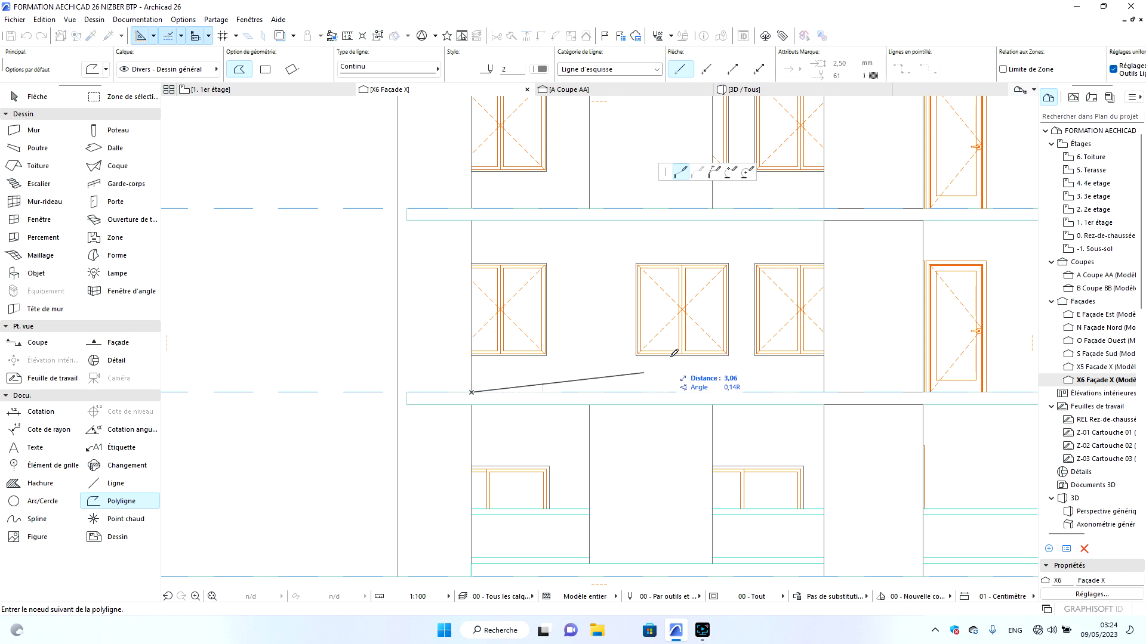
{"action": "left_click", "coordinate": [660, 355]}
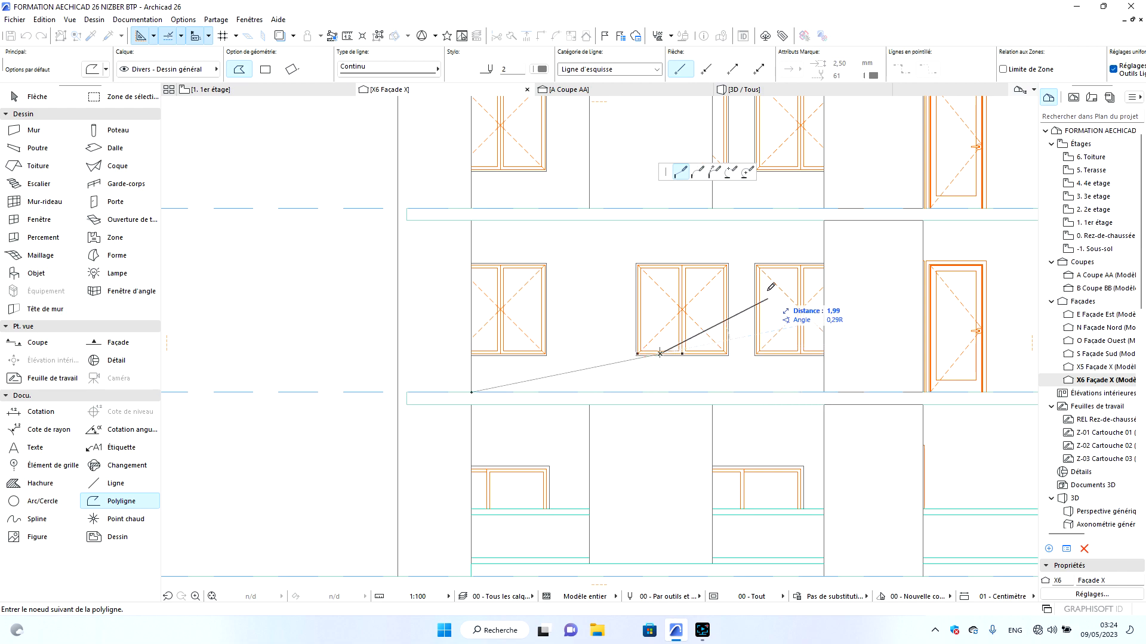
{"action": "key", "text": "Escape"}
{"action": "key", "text": "Escape"}
Draw two three-point splines across the 1er étage bay, the lower arching up to the middle window's sill, the upper dipping to its head.
{"action": "left_click", "coordinate": [45, 521]}
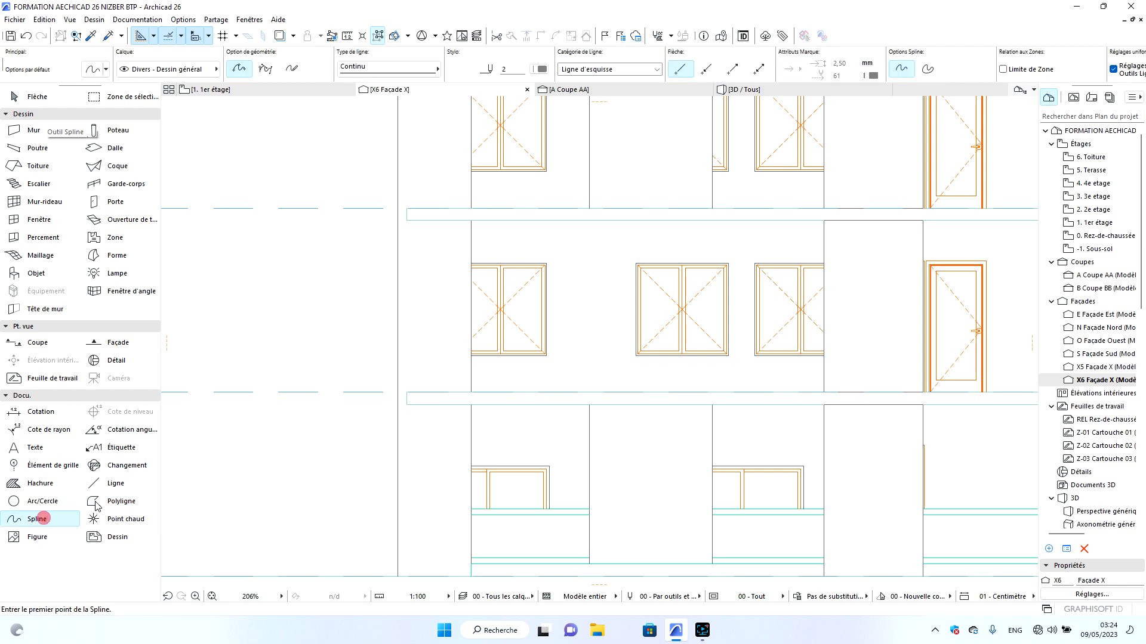
{"action": "left_click", "coordinate": [472, 392]}
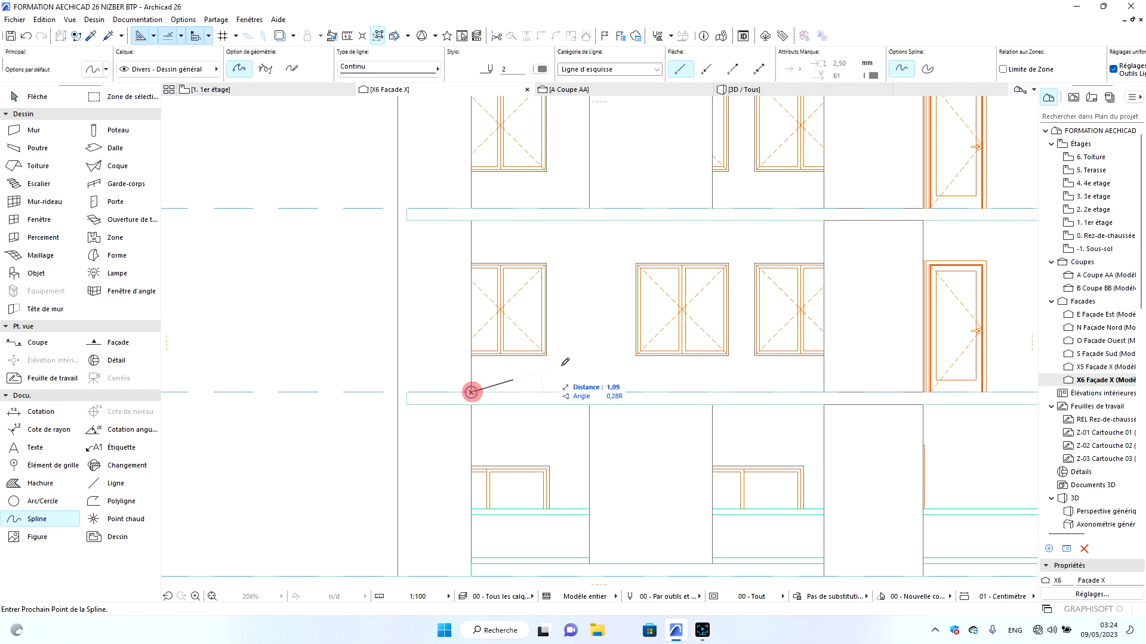
{"action": "left_click", "coordinate": [660, 354]}
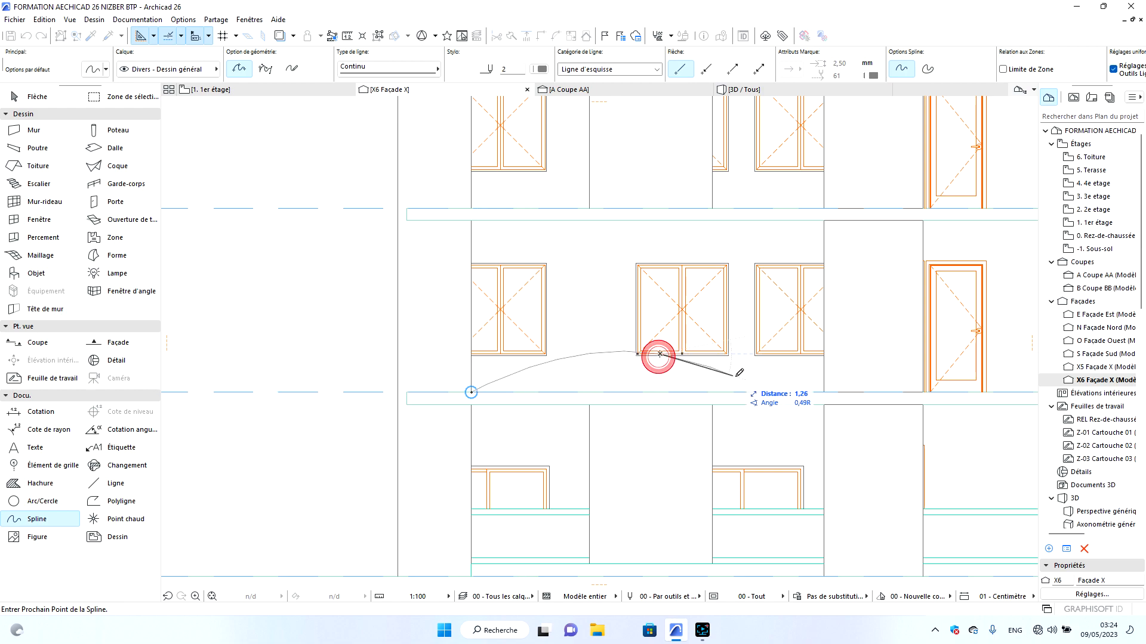
{"action": "double_click", "coordinate": [824, 391]}
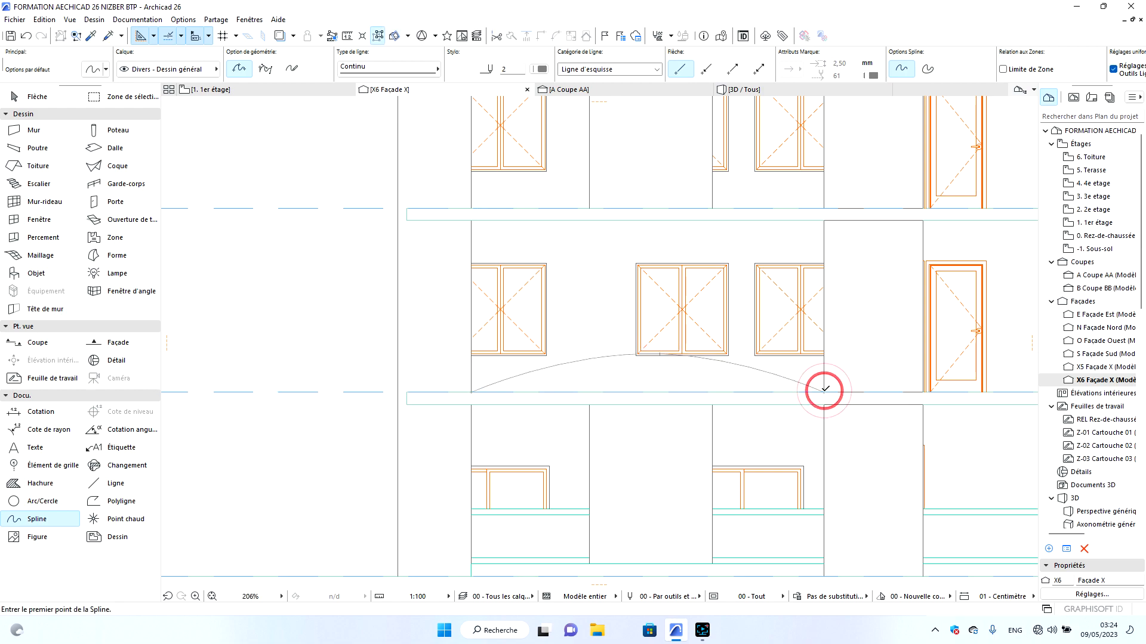
{"action": "left_click", "coordinate": [472, 220]}
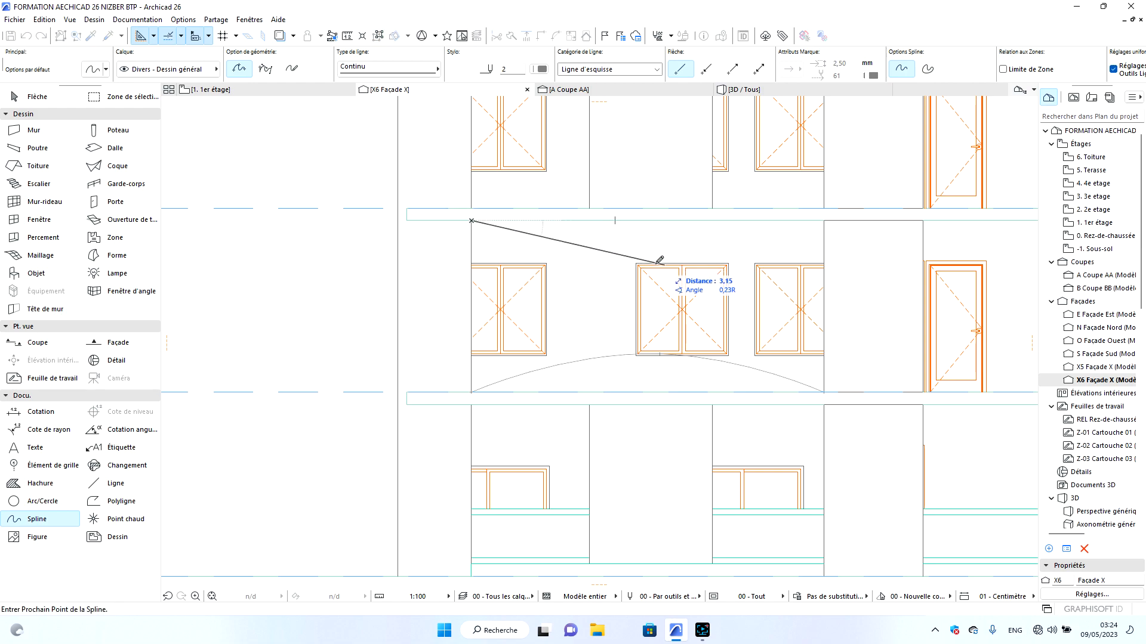
{"action": "left_click", "coordinate": [682, 263]}
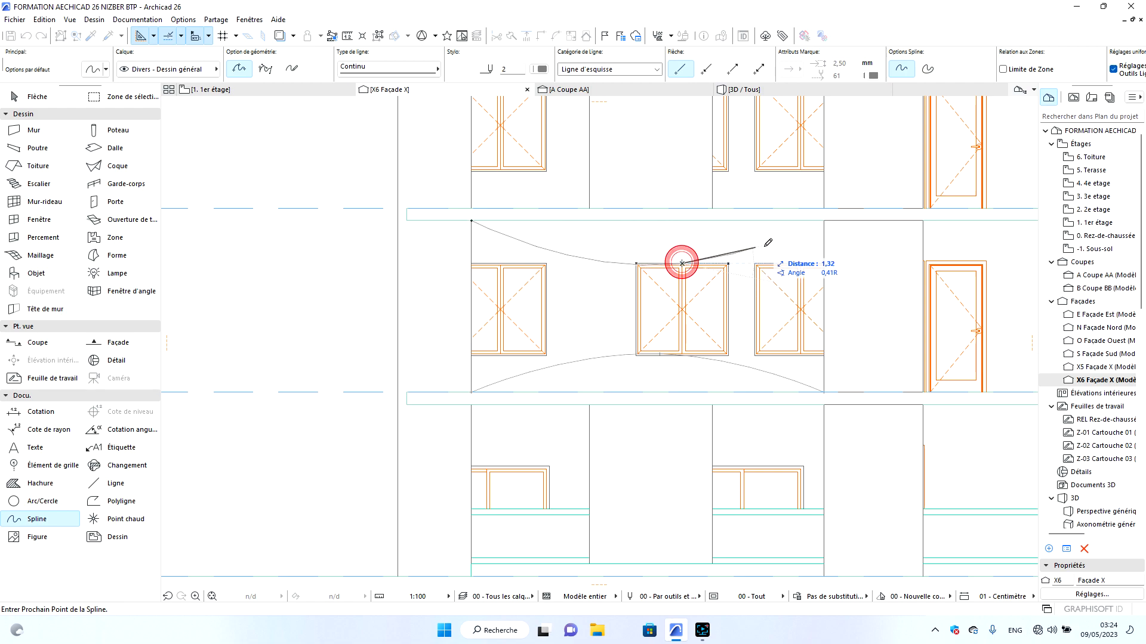
{"action": "double_click", "coordinate": [824, 221]}
Close the outline with two vertical lines joining the ends of the upper and lower splines.
{"action": "left_click", "coordinate": [138, 487]}
{"action": "left_click", "coordinate": [471, 220]}
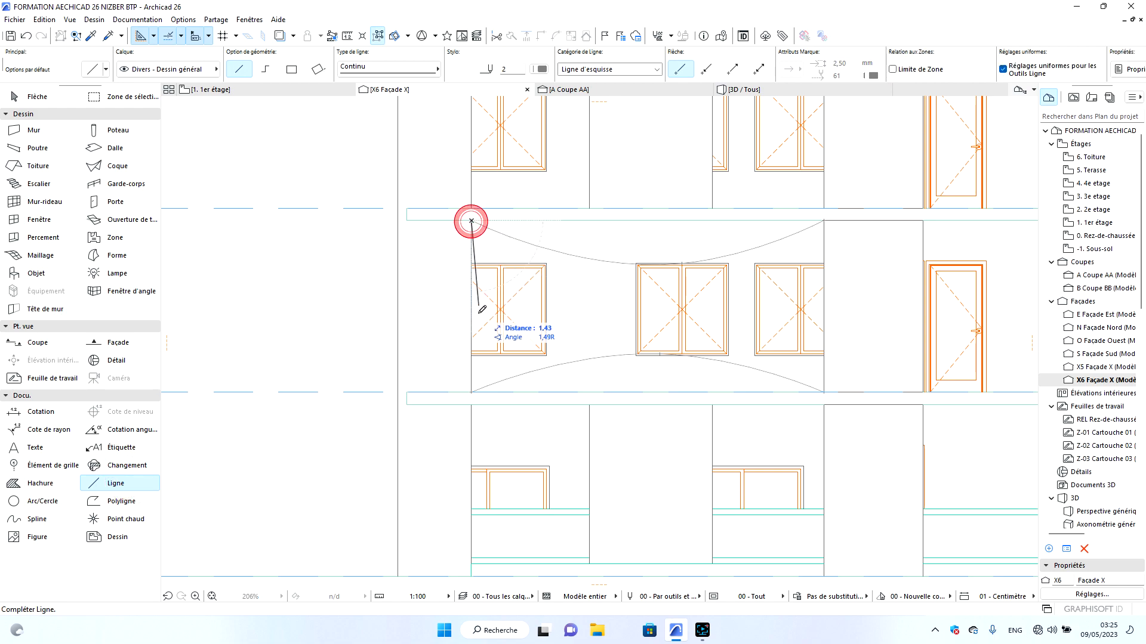
{"action": "left_click", "coordinate": [472, 391]}
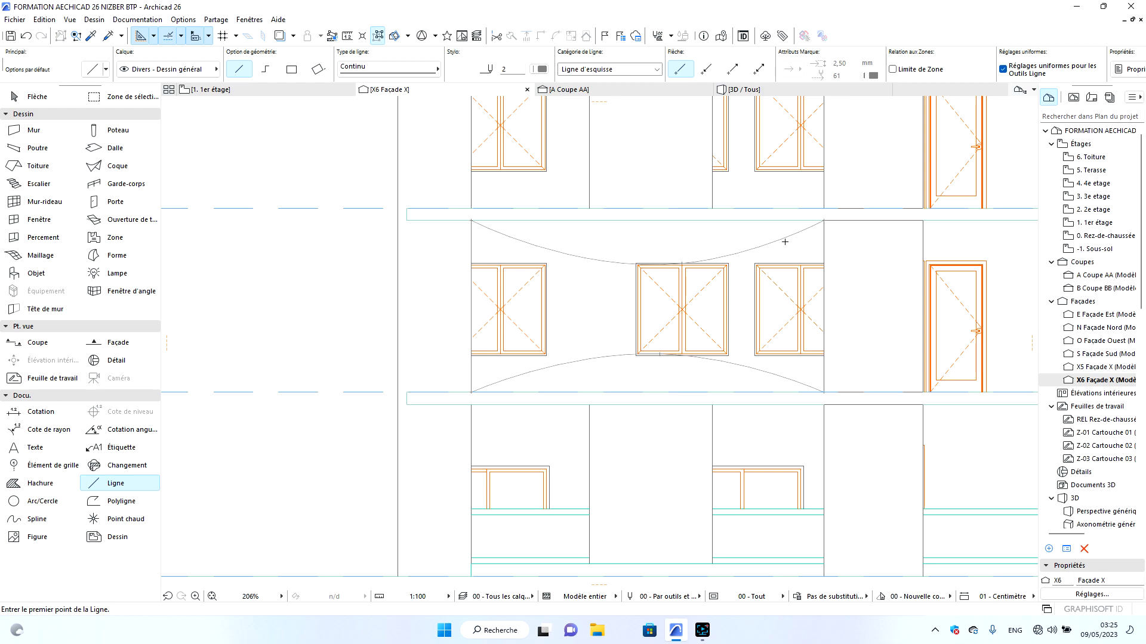
{"action": "left_click", "coordinate": [824, 220]}
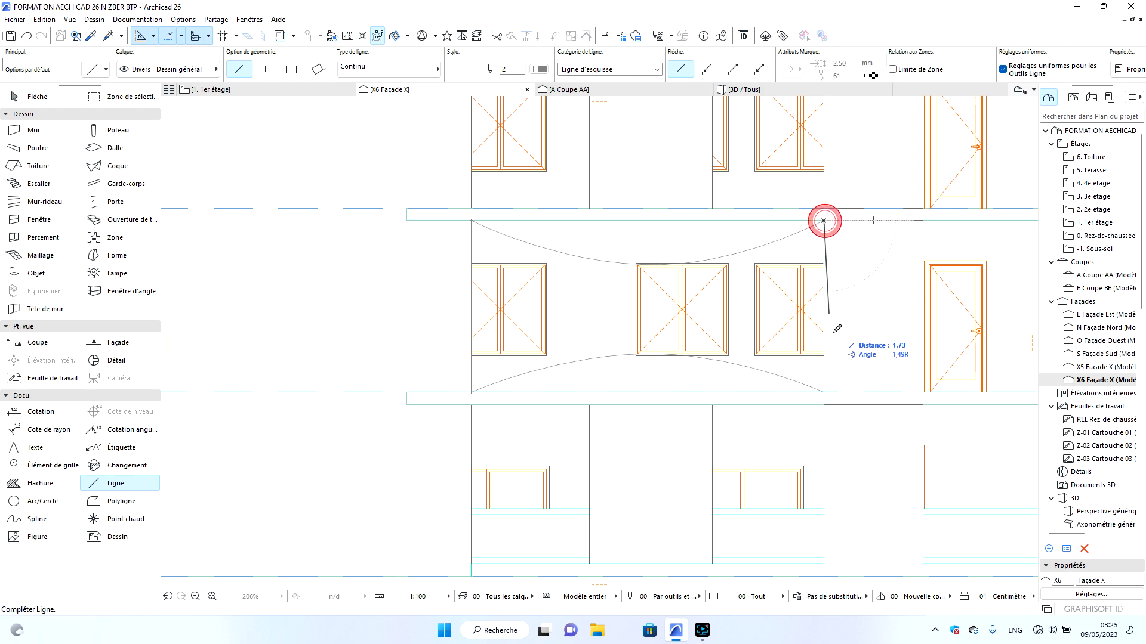
{"action": "left_click", "coordinate": [824, 392]}
{"action": "key", "text": "Escape"}
Move the two splines and two vertical lines together from the 1er étage bay to the empty area above the roof.
{"action": "left_click", "coordinate": [585, 259]}
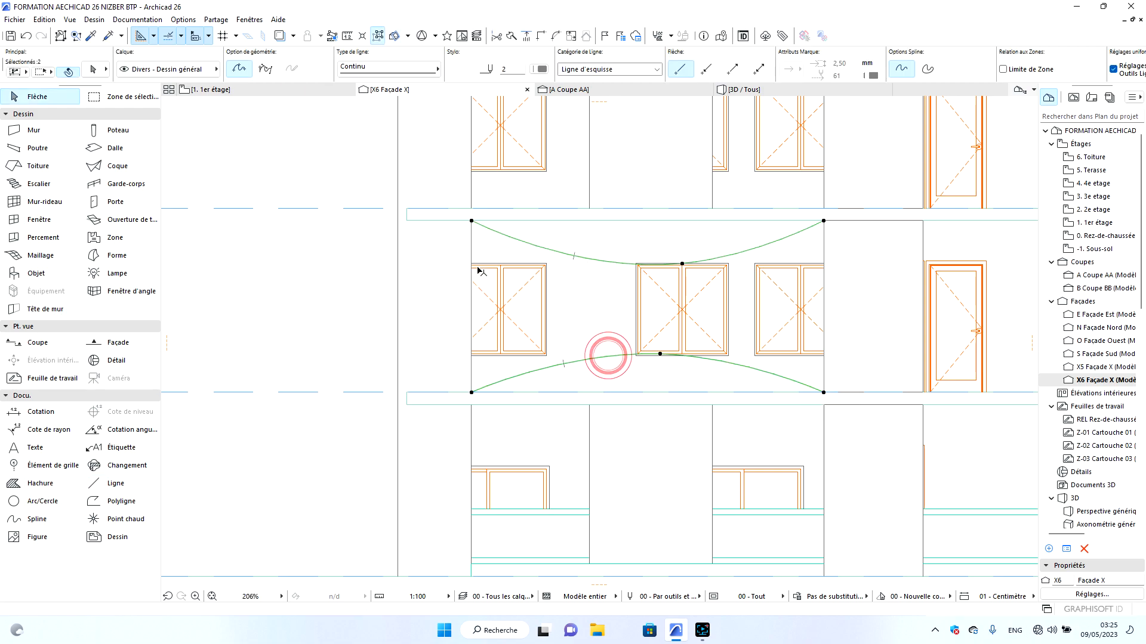
{"action": "left_click", "coordinate": [825, 251], "text": "shift"}
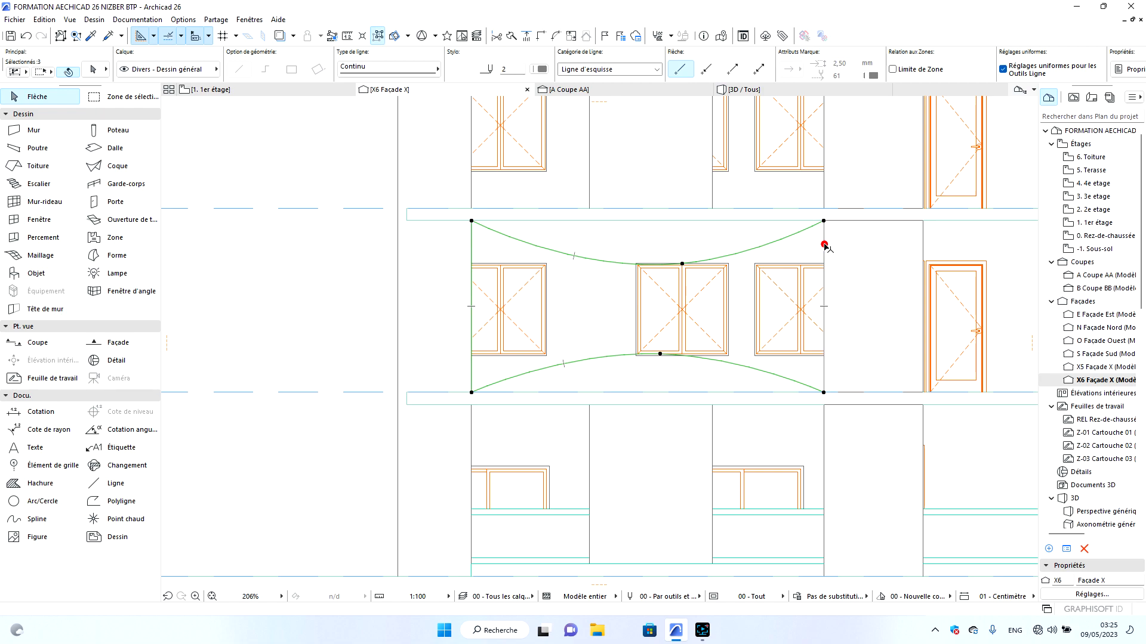
{"action": "left_click", "coordinate": [824, 221]}
{"action": "scroll", "coordinate": [794, 226], "scroll_direction": "down", "scroll_amount": 8}
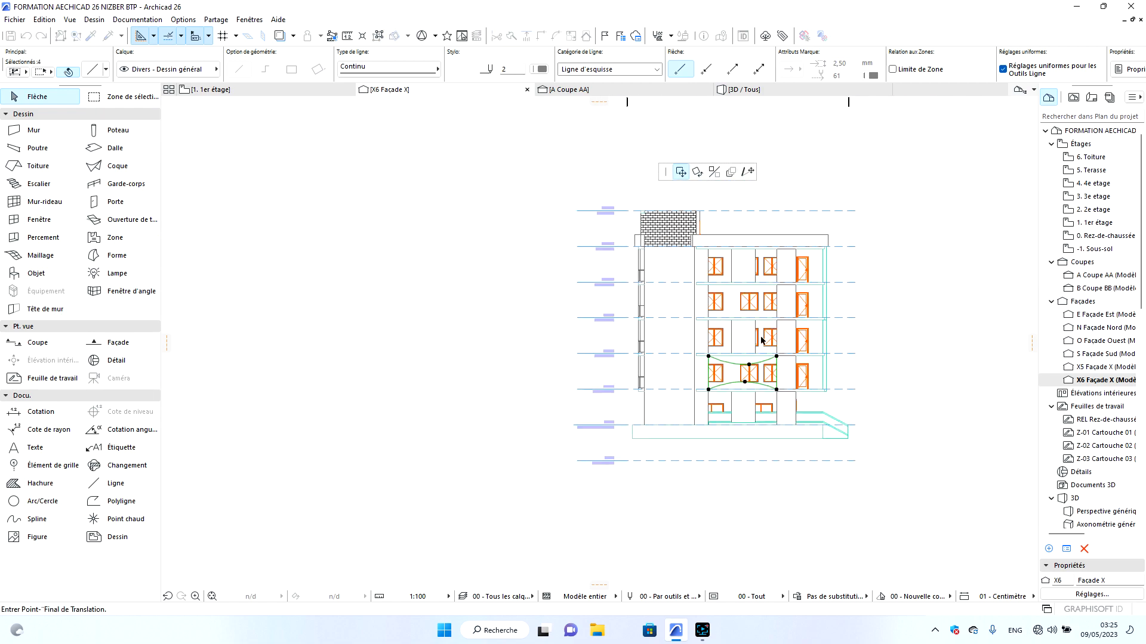
{"action": "left_click", "coordinate": [768, 210]}
{"action": "key", "text": "Escape"}
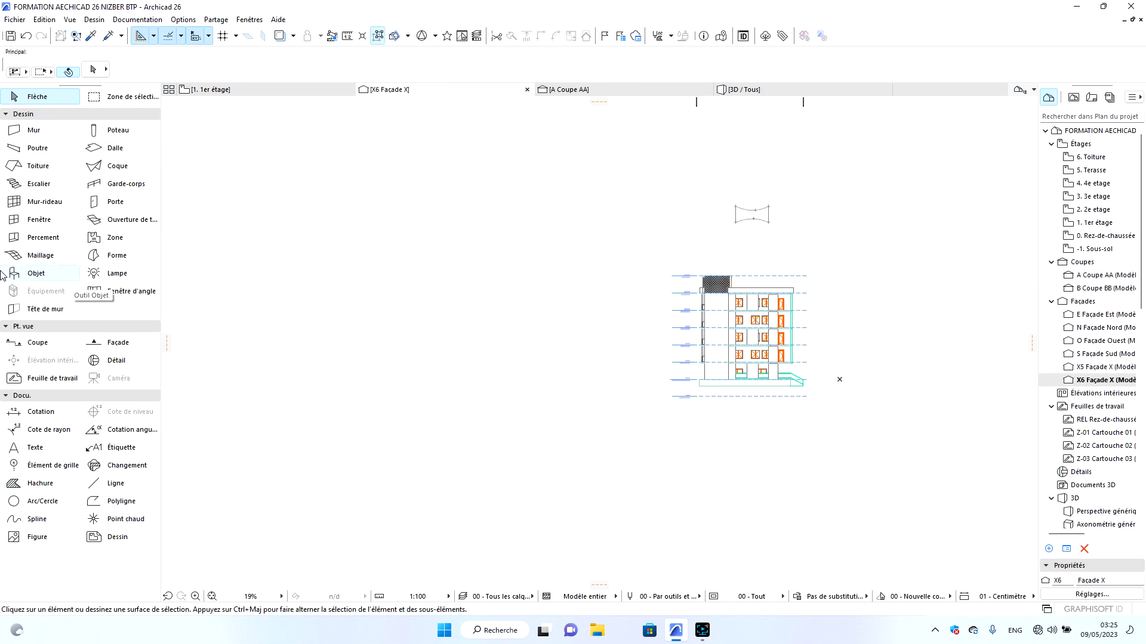
Create a flat Volume - Etude morph from the closed curved outline above the roof using the Magic Wand.
{"action": "left_click", "coordinate": [106, 257]}
{"action": "scroll", "coordinate": [758, 211], "scroll_direction": "up", "scroll_amount": 6}
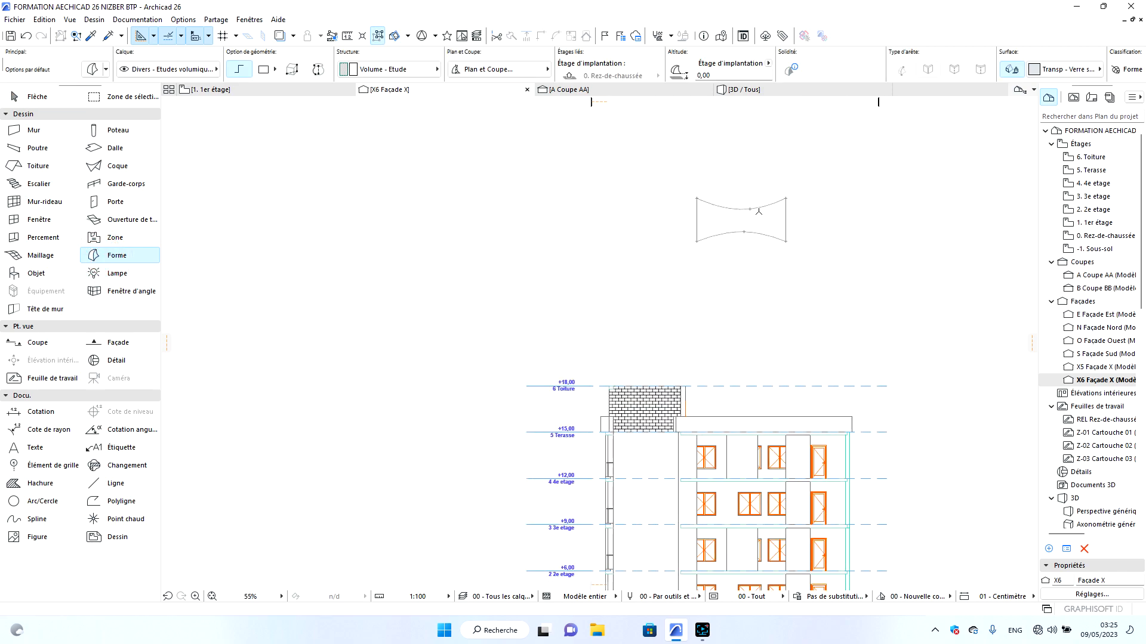
{"action": "left_click", "coordinate": [762, 215]}
{"action": "key", "text": "Escape"}
{"action": "left_click", "coordinate": [763, 216]}
{"action": "key", "text": "Escape"}
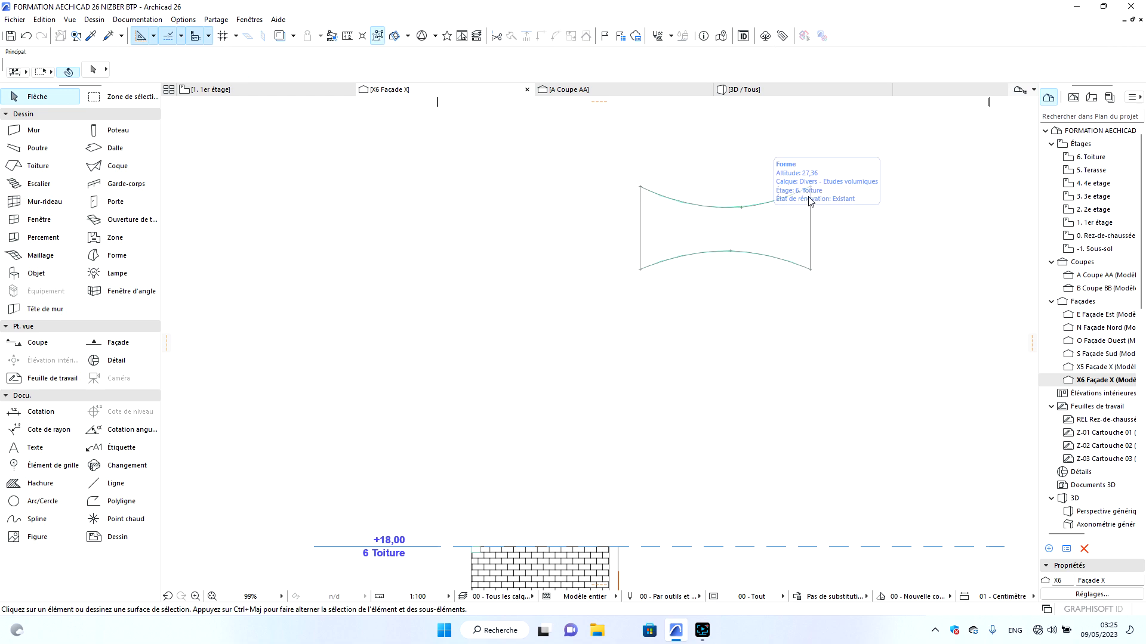
Move the curved morph and its outline back to the 1er étage bay, aligning their upper corner with the slab underside at the pillar.
{"action": "left_click", "coordinate": [591, 162]}
{"action": "left_click", "coordinate": [903, 294]}
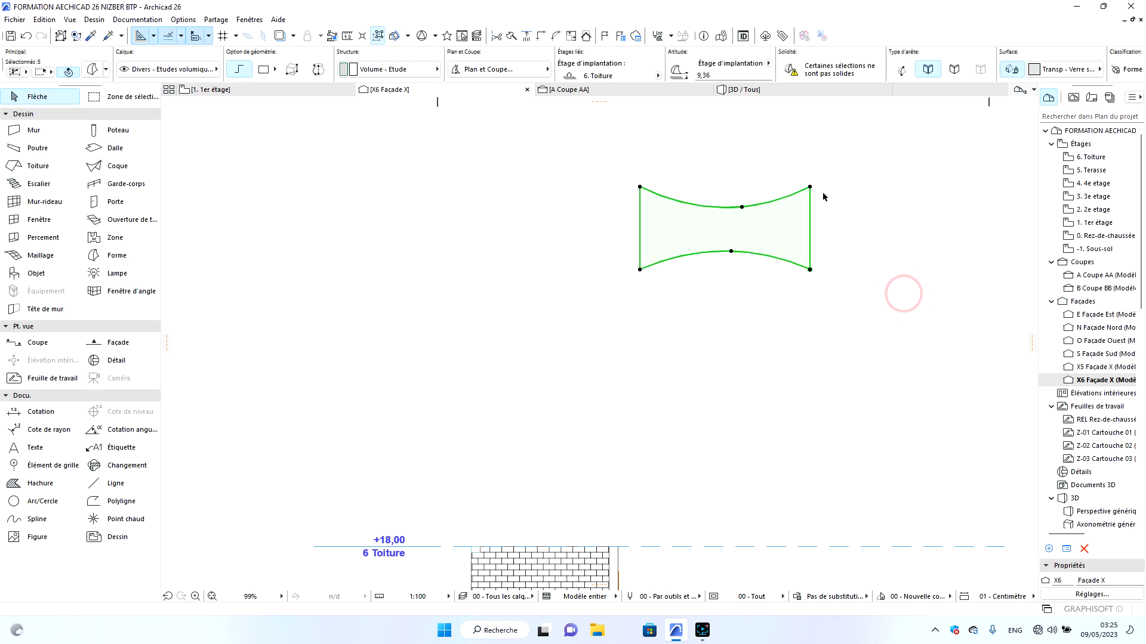
{"action": "left_click", "coordinate": [810, 186]}
{"action": "scroll", "coordinate": [808, 179], "scroll_direction": "down", "scroll_amount": 5}
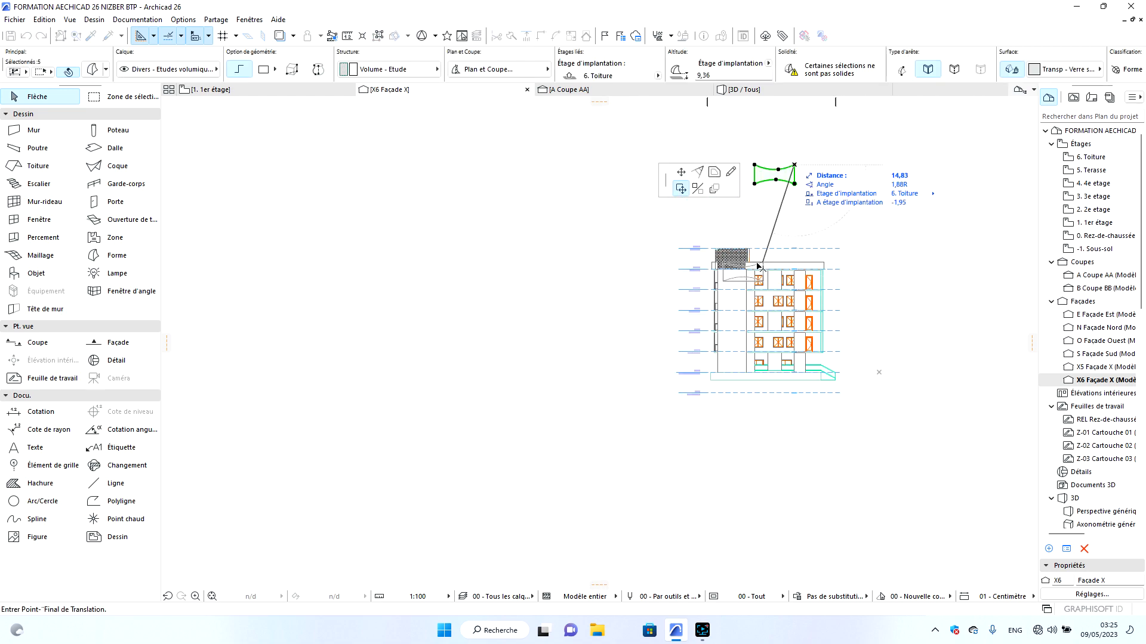
{"action": "scroll", "coordinate": [778, 340], "scroll_direction": "up", "scroll_amount": 5}
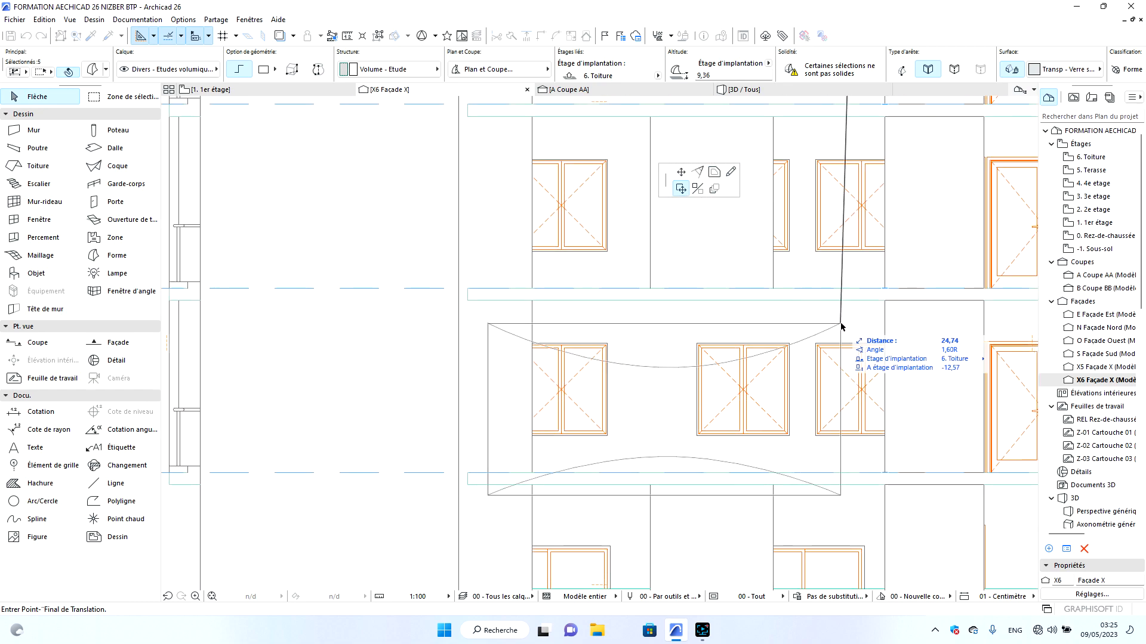
{"action": "left_click", "coordinate": [884, 301]}
{"action": "scroll", "coordinate": [703, 402], "scroll_direction": "down", "scroll_amount": 5}
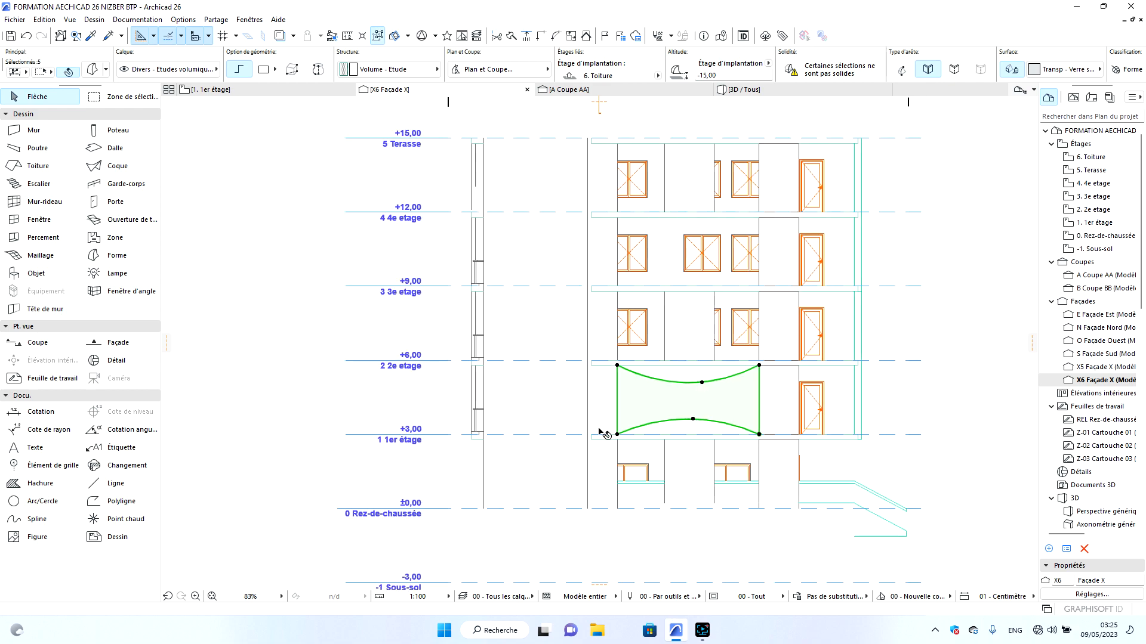
{"action": "key", "text": "Escape"}
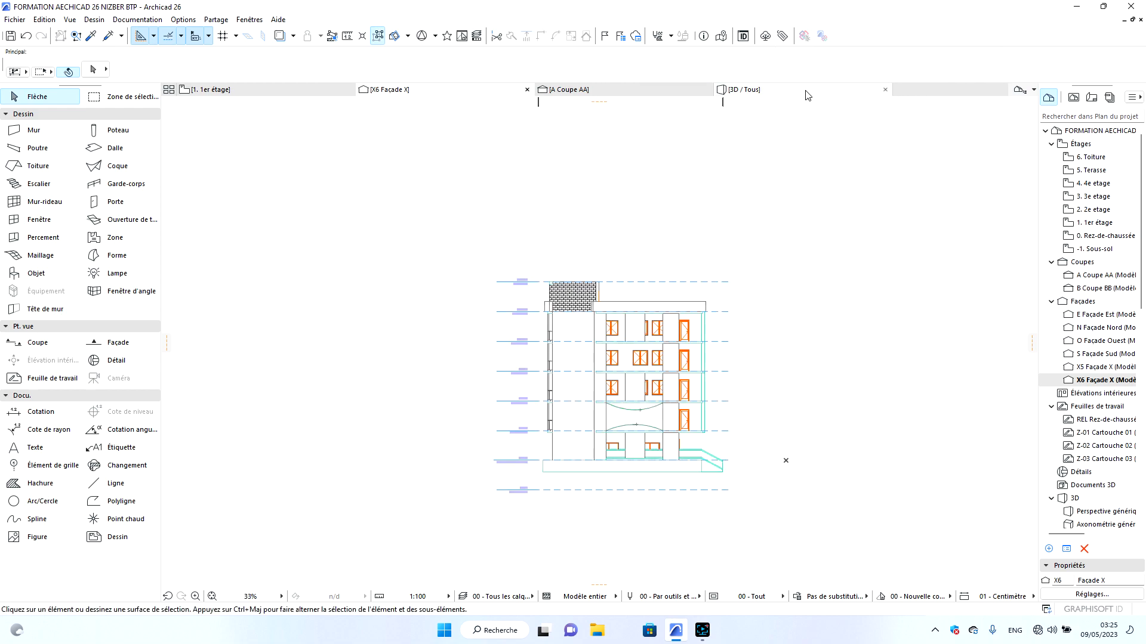
In the 3D view, move the curved morph by its lower corner onto the 1er étage slab edge beside the dark brown pillar and reselect it.
{"action": "left_click", "coordinate": [802, 89]}
{"action": "left_click_drag", "start_coordinate": [590, 473], "coordinate": [382, 455]}
{"action": "scroll", "coordinate": [522, 417], "scroll_direction": "up", "scroll_amount": 6}
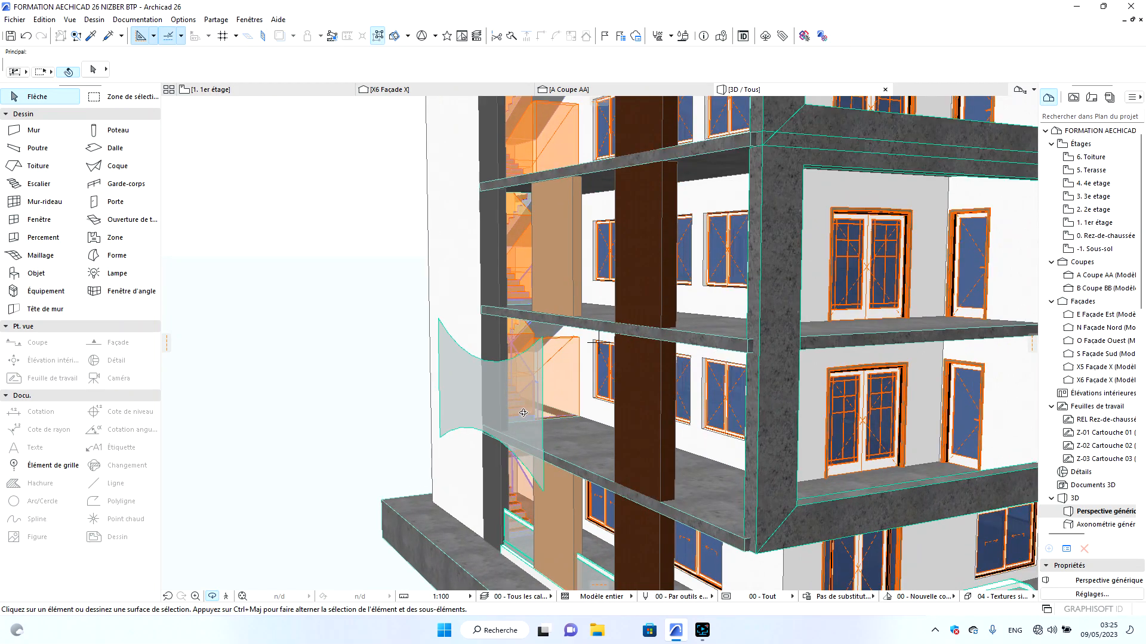
{"action": "left_click", "coordinate": [523, 413]}
{"action": "scroll", "coordinate": [554, 497], "scroll_direction": "up", "scroll_amount": 5}
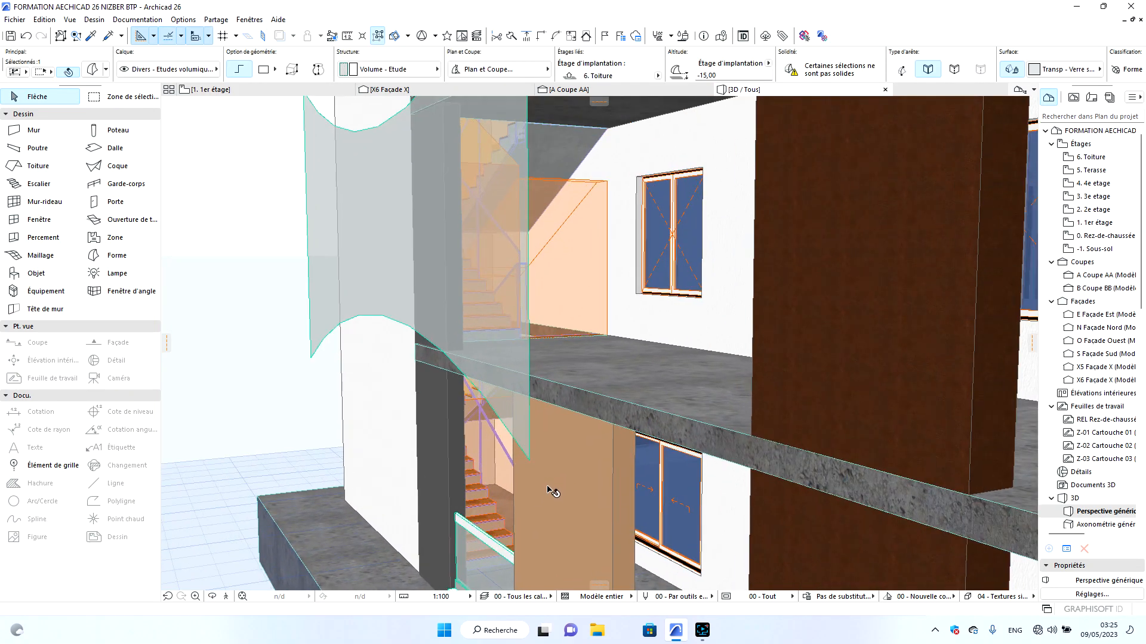
{"action": "left_click", "coordinate": [530, 460]}
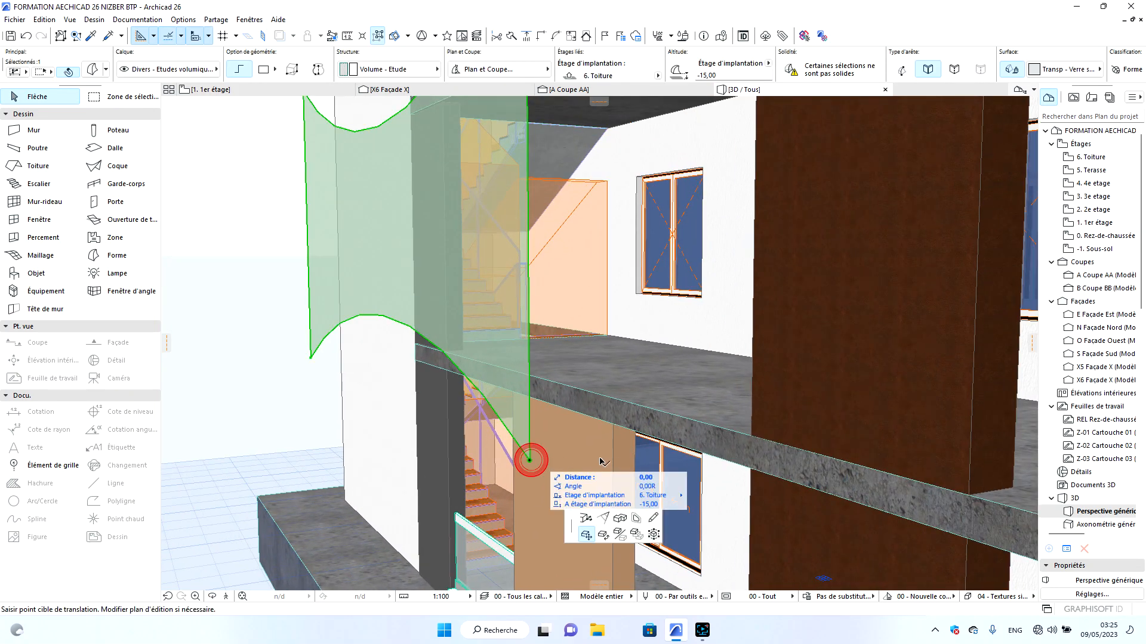
{"action": "left_click", "coordinate": [752, 437]}
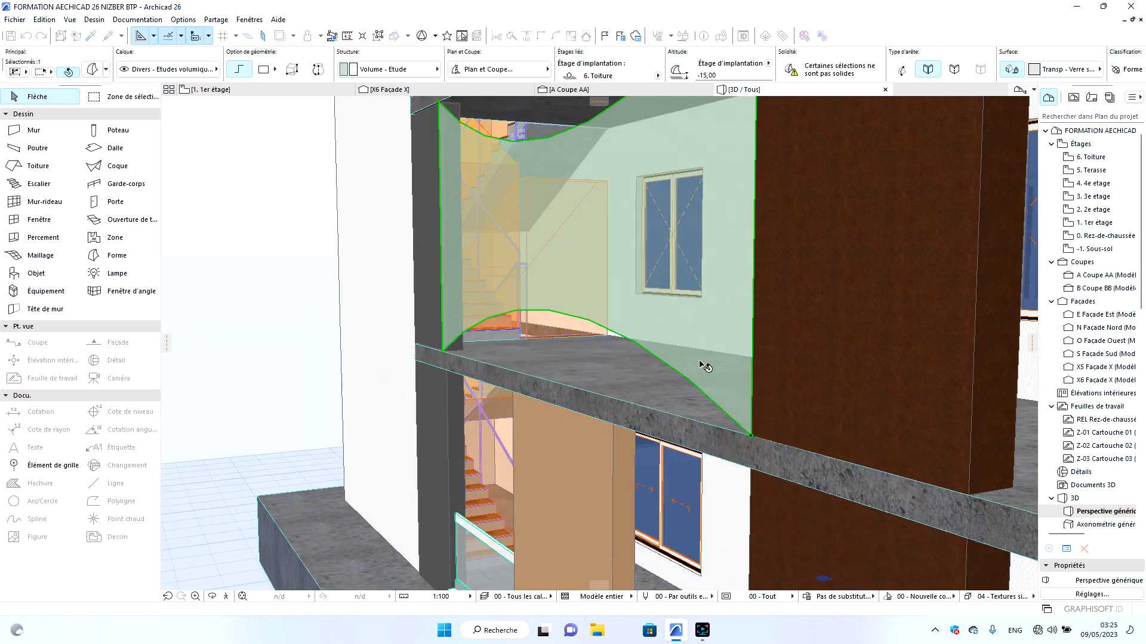
{"action": "key", "text": "Escape"}
{"action": "left_click", "coordinate": [610, 220]}
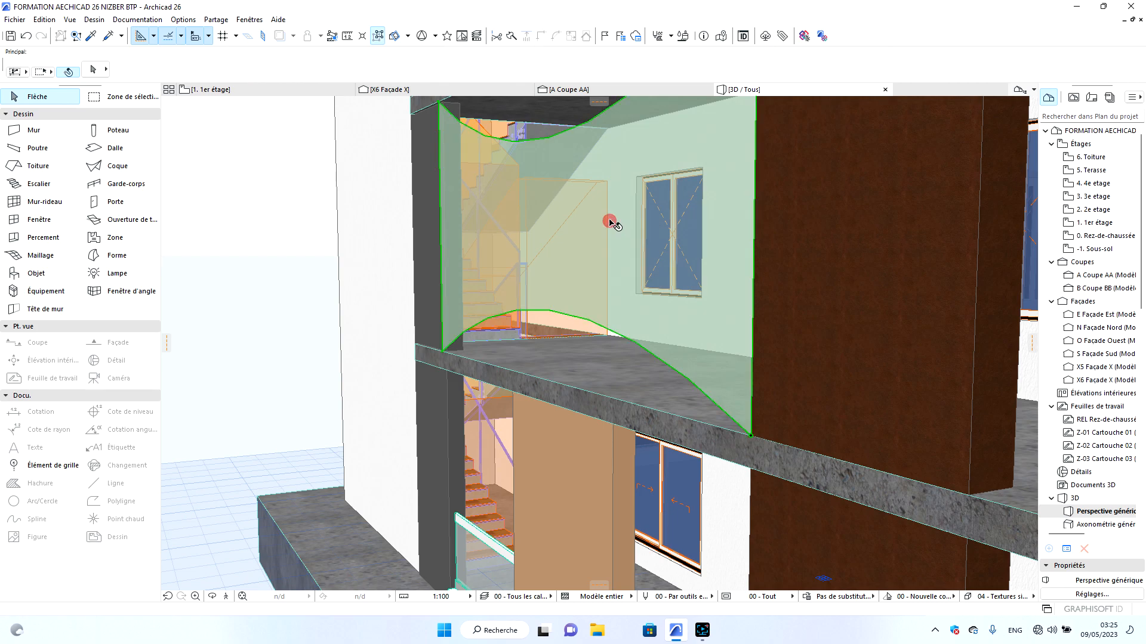
Extrude the flat curved morph's face perpendicularly by 0,3 in the 1er étage bay.
{"action": "left_click", "coordinate": [609, 220]}
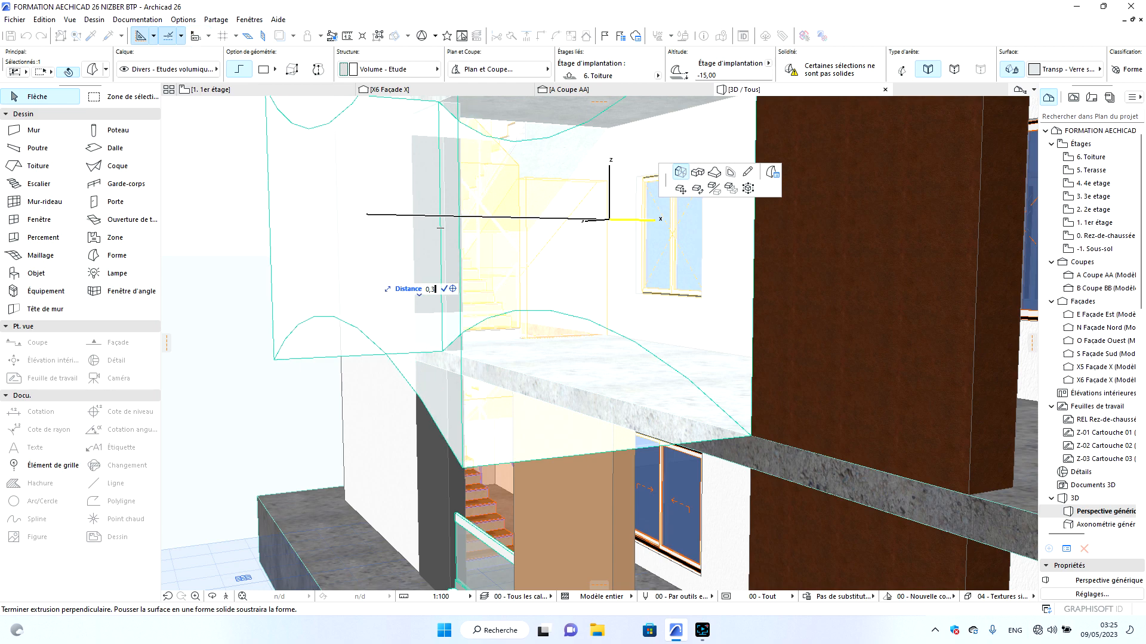
{"action": "type", "text": "0,3"}
{"action": "key", "text": "Return"}
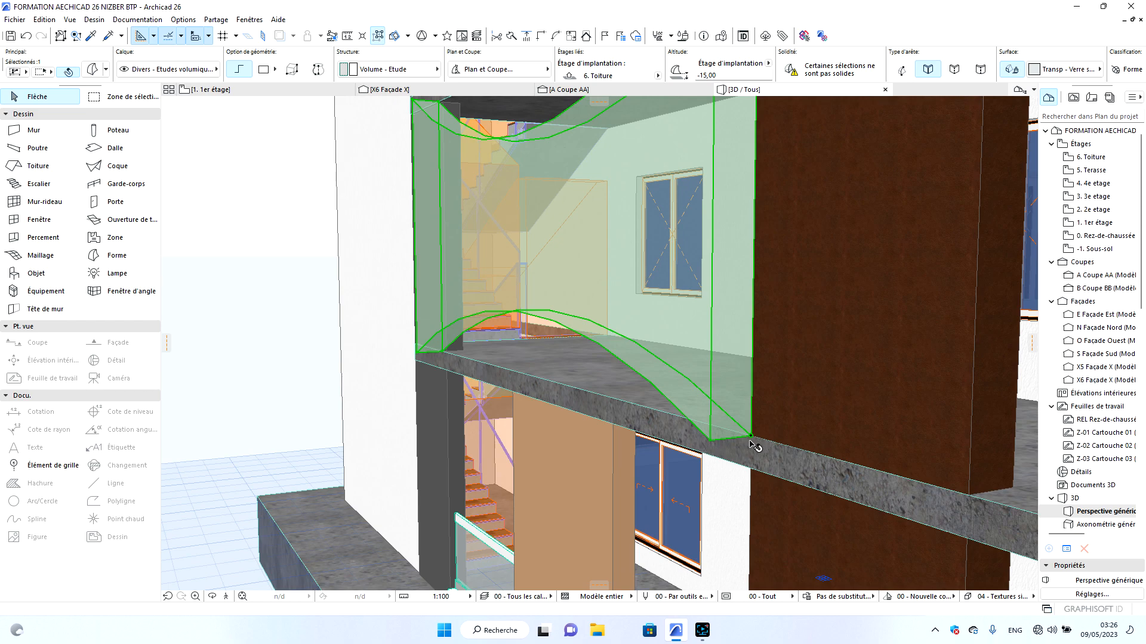
Move the thickened curved morph 0,30 inward from its lower corner so it sits on the slab against the dark grey pillar.
{"action": "left_click", "coordinate": [212, 598]}
{"action": "left_click_drag", "start_coordinate": [728, 426], "coordinate": [540, 448]}
{"action": "scroll", "coordinate": [578, 319], "scroll_direction": "up", "scroll_amount": 5}
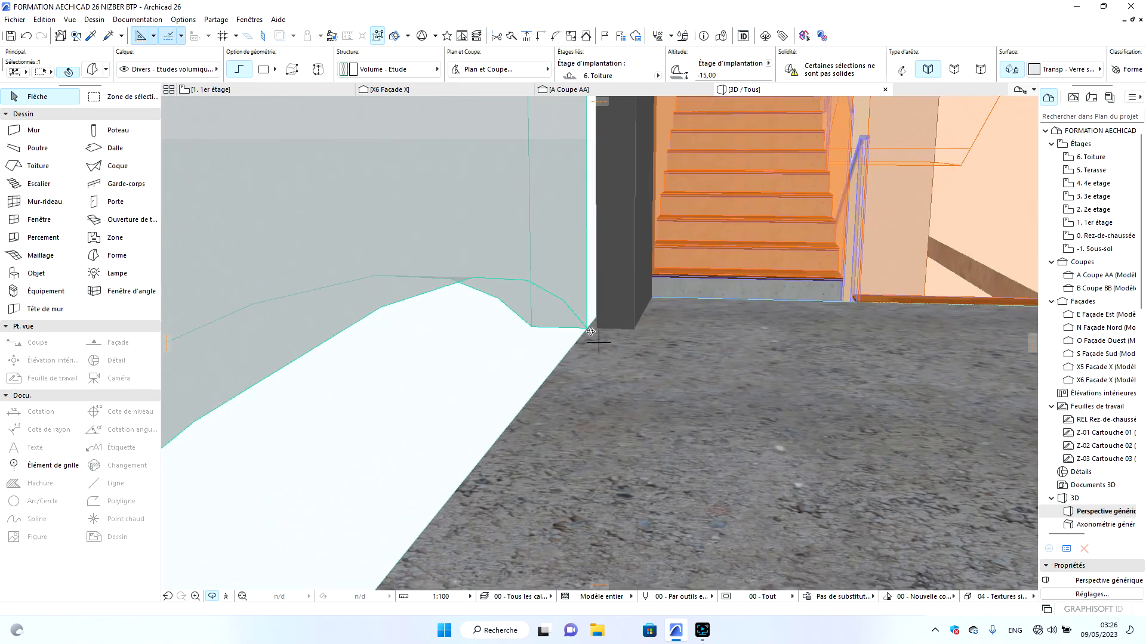
{"action": "key", "text": "Escape"}
{"action": "left_click", "coordinate": [587, 329]}
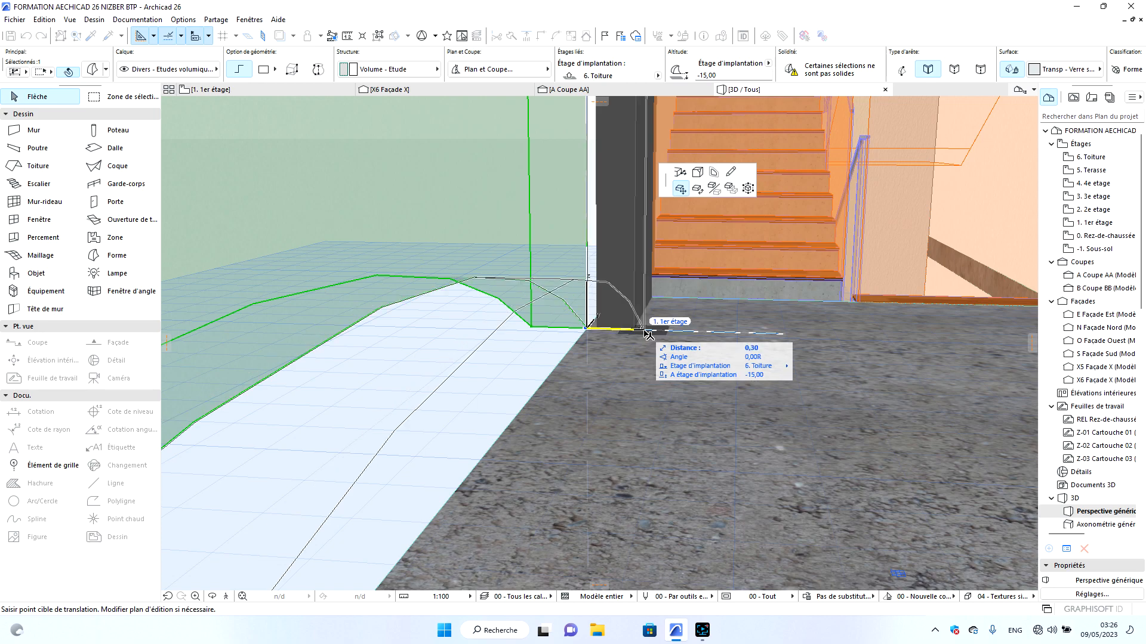
{"action": "left_click", "coordinate": [643, 329]}
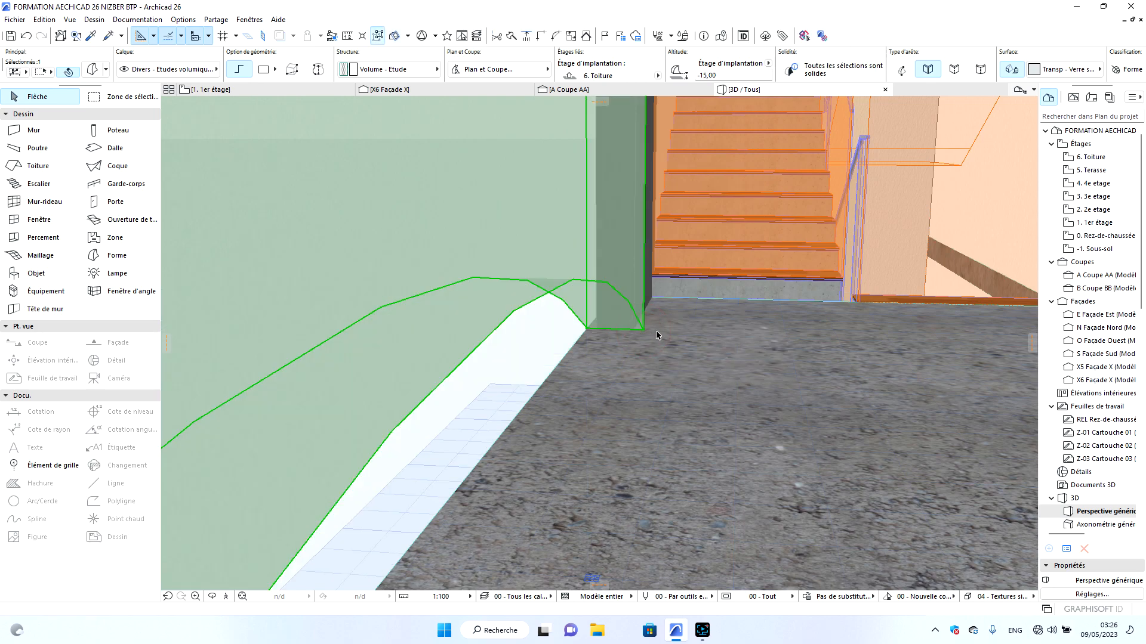
Examine the curved panel's fit between the slabs and pillars of the 1er étage bay from several angles.
{"action": "scroll", "coordinate": [643, 417], "scroll_direction": "down", "scroll_amount": 5}
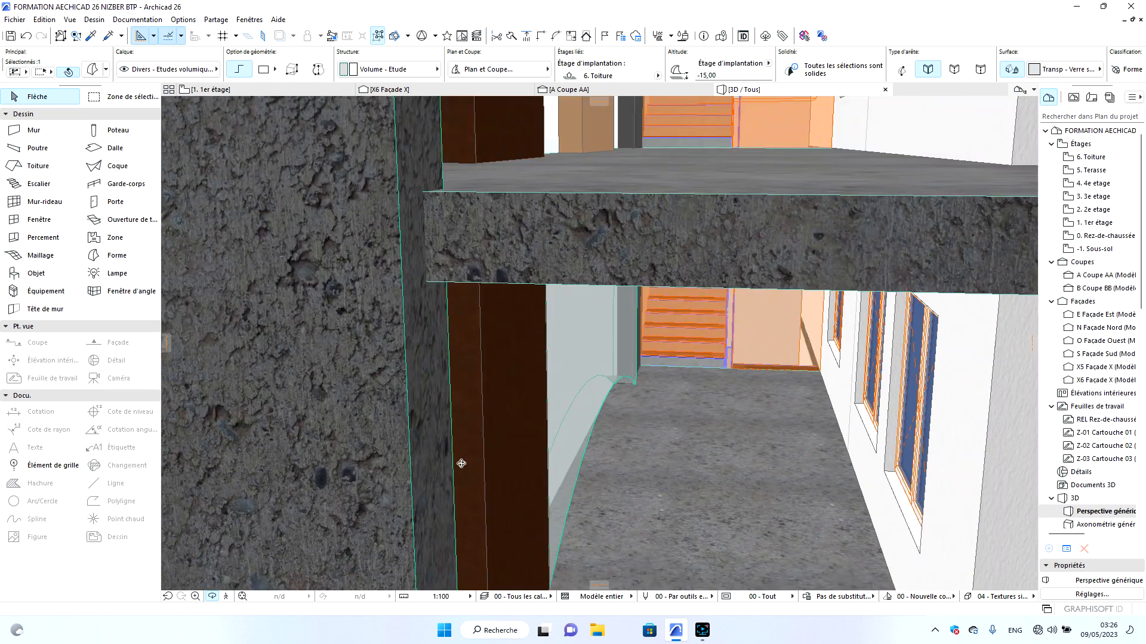
{"action": "left_click_drag", "start_coordinate": [461, 463], "coordinate": [932, 463]}
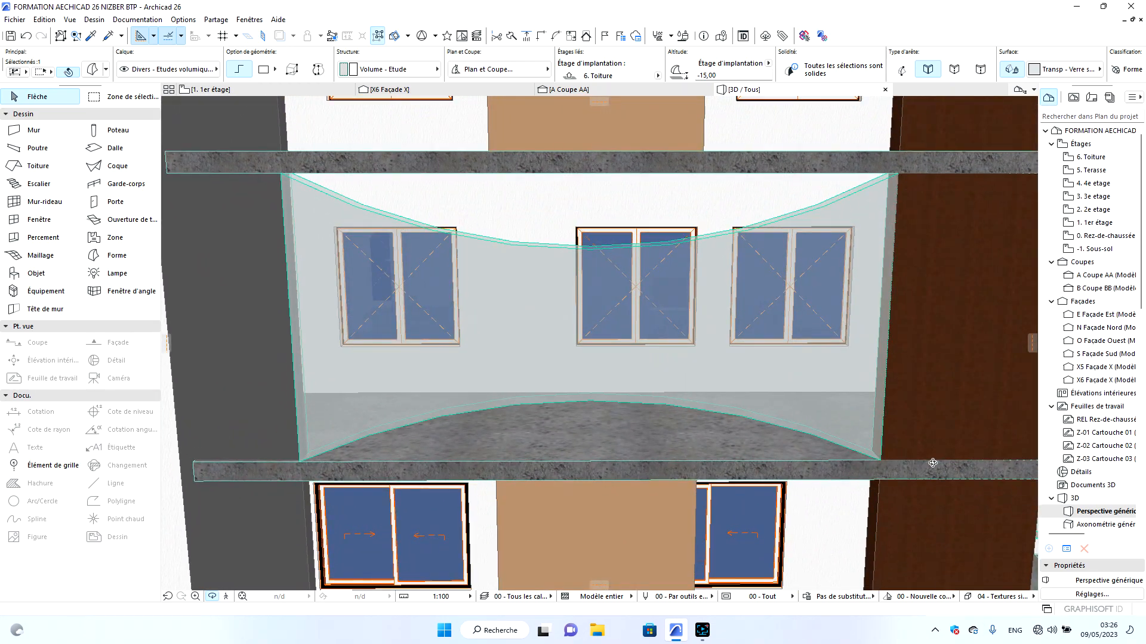
{"action": "left_click_drag", "start_coordinate": [572, 389], "coordinate": [463, 416]}
{"action": "scroll", "coordinate": [541, 366], "scroll_direction": "down", "scroll_amount": 4}
{"action": "scroll", "coordinate": [573, 392], "scroll_direction": "down", "scroll_amount": 3}
{"action": "mouse_move", "coordinate": [573, 392]}
{"action": "left_mouse_down"}
{"action": "mouse_move", "coordinate": [555, 447]}
{"action": "mouse_move", "coordinate": [570, 412]}
{"action": "left_mouse_up"}
{"action": "scroll", "coordinate": [573, 396], "scroll_direction": "up", "scroll_amount": 3}
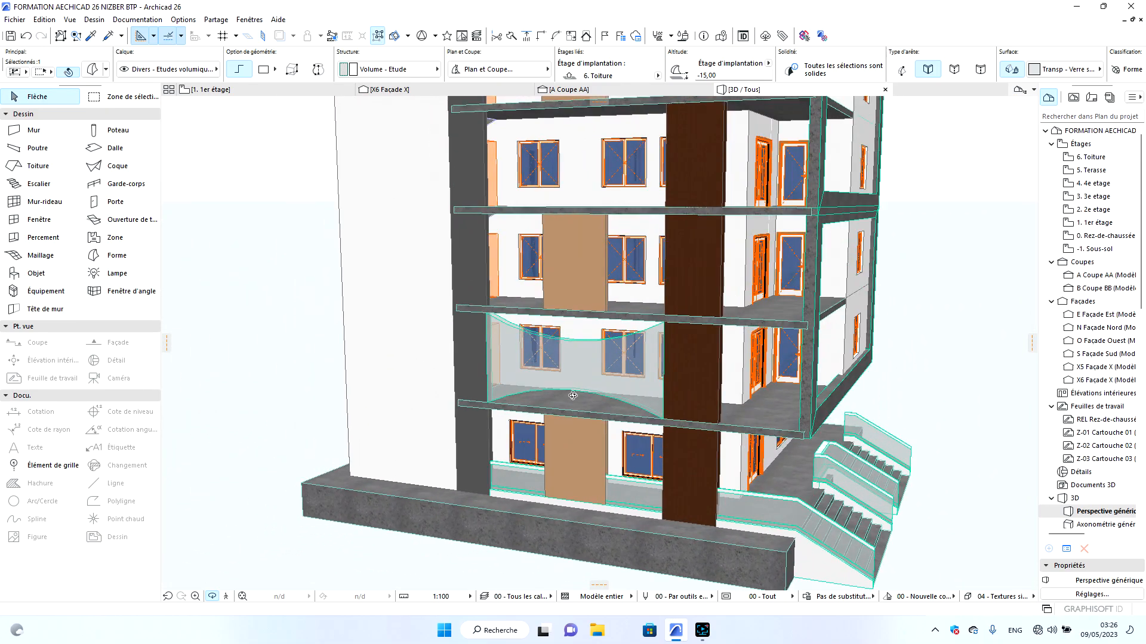
Copy the 1er étage curved morph vertically to the 3e etage bay, placing its upper corner at the slab underside beside the dark brown pillar.
{"action": "left_click", "coordinate": [596, 363]}
{"action": "key", "text": "Escape"}
{"action": "left_click", "coordinate": [584, 391]}
{"action": "right_click", "coordinate": [276, 292]}
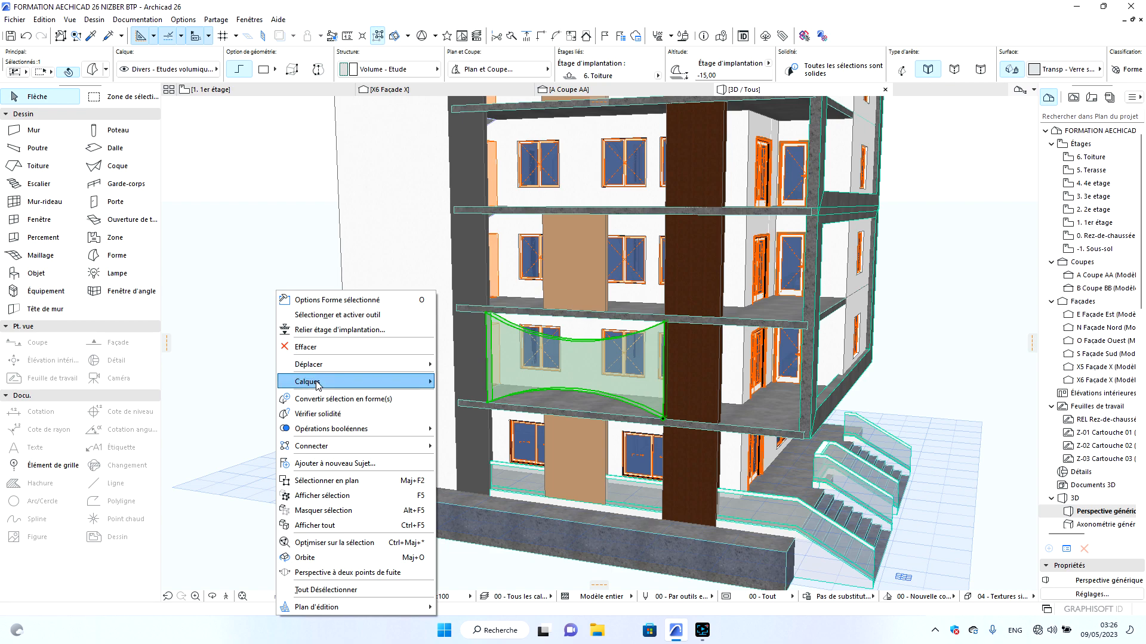
{"action": "mouse_move", "coordinate": [338, 365]}
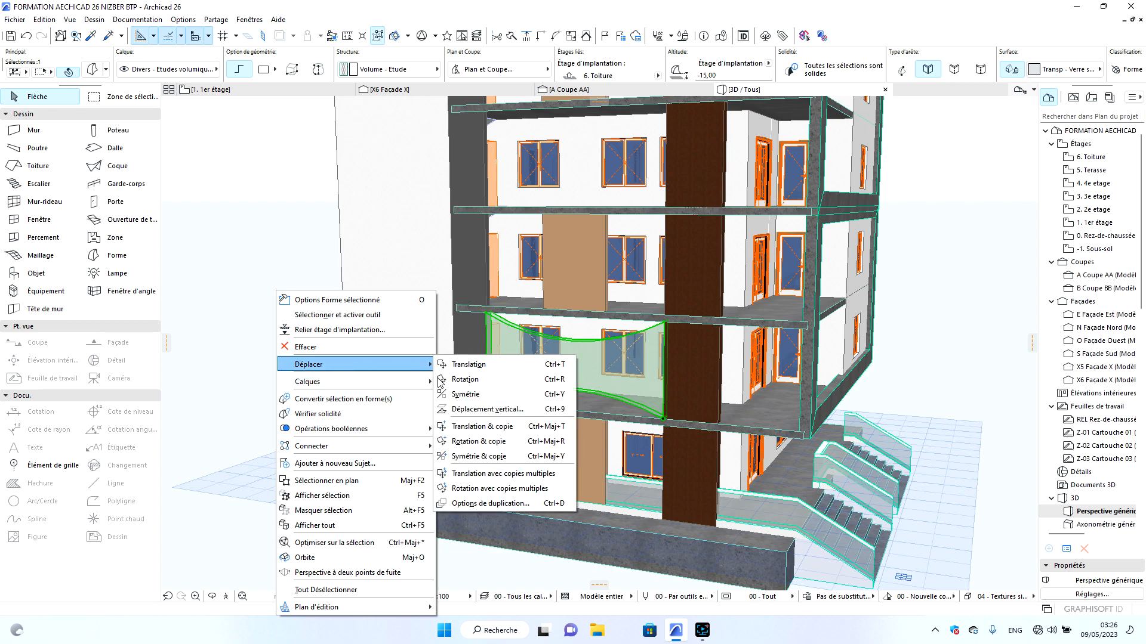
{"action": "left_click", "coordinate": [512, 428]}
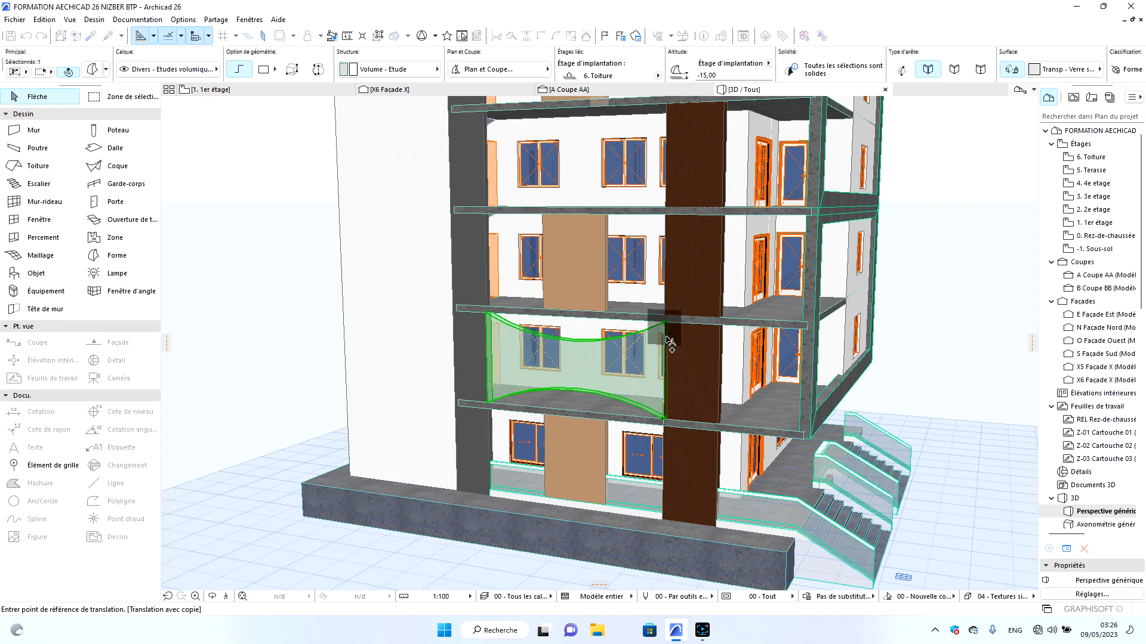
{"action": "scroll", "coordinate": [672, 306], "scroll_direction": "up", "scroll_amount": 4}
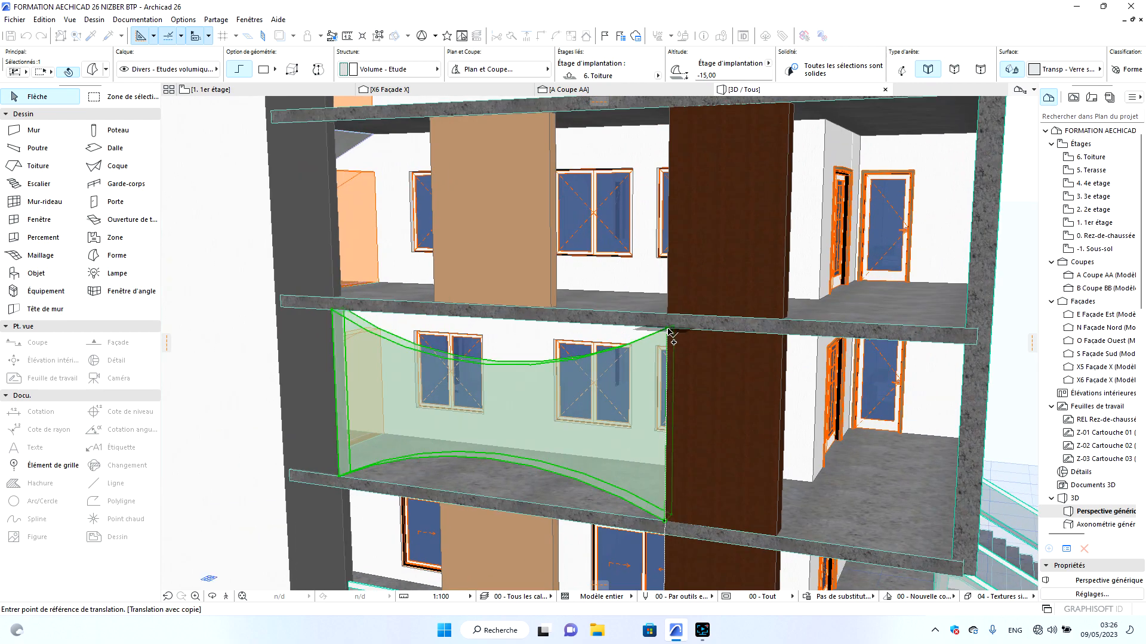
{"action": "left_click", "coordinate": [668, 329]}
{"action": "scroll", "coordinate": [670, 331], "scroll_direction": "down", "scroll_amount": 3}
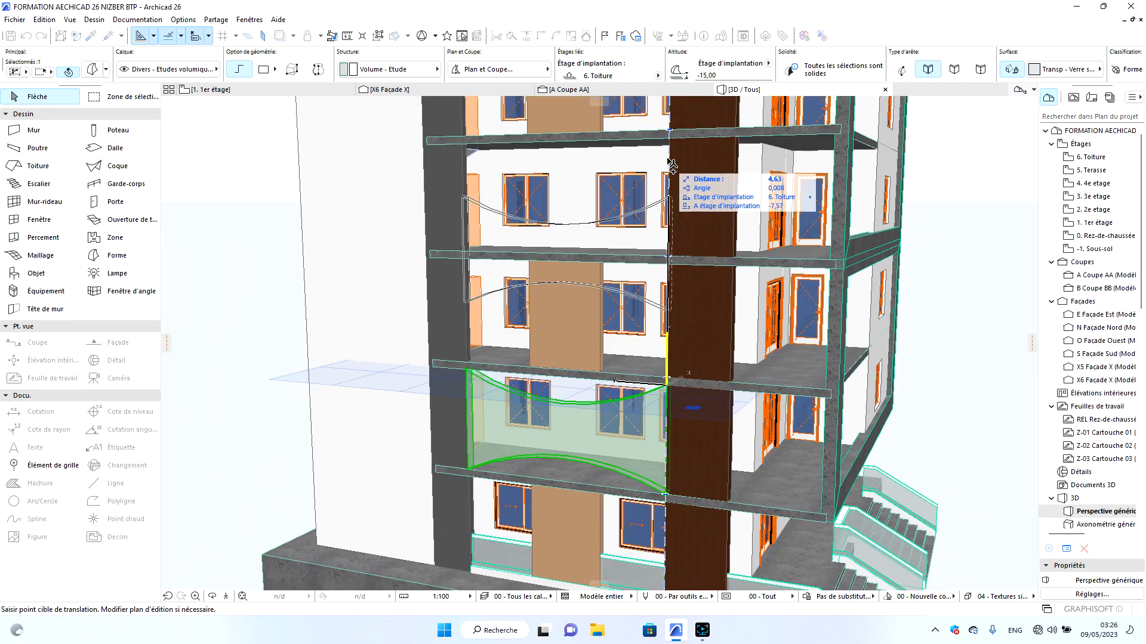
{"action": "left_click", "coordinate": [670, 141]}
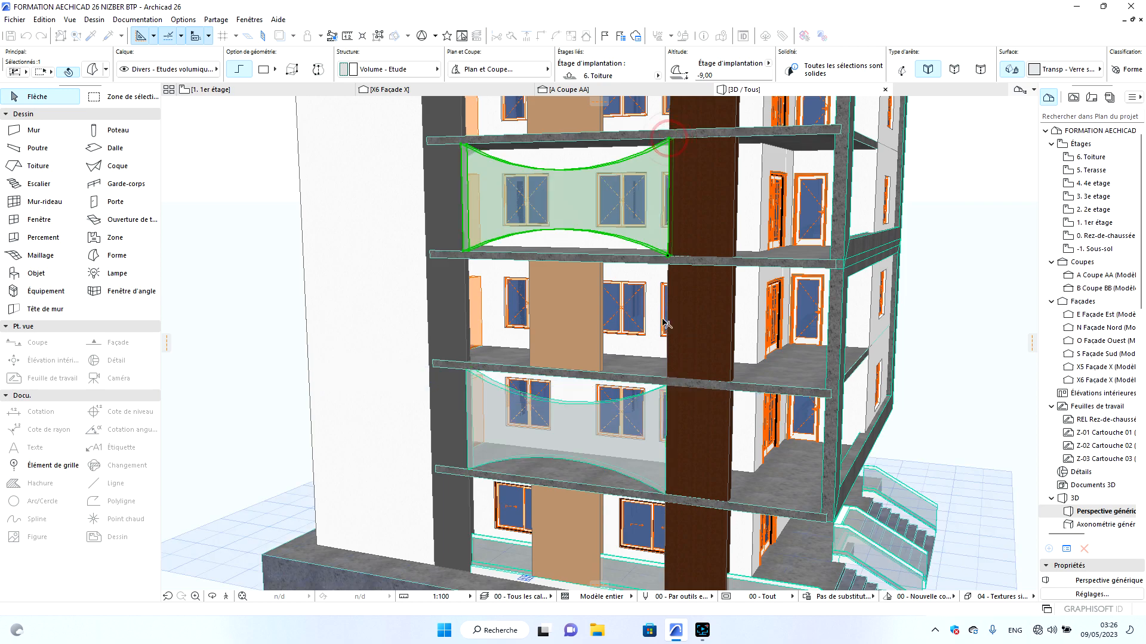
{"action": "key", "text": "Escape"}
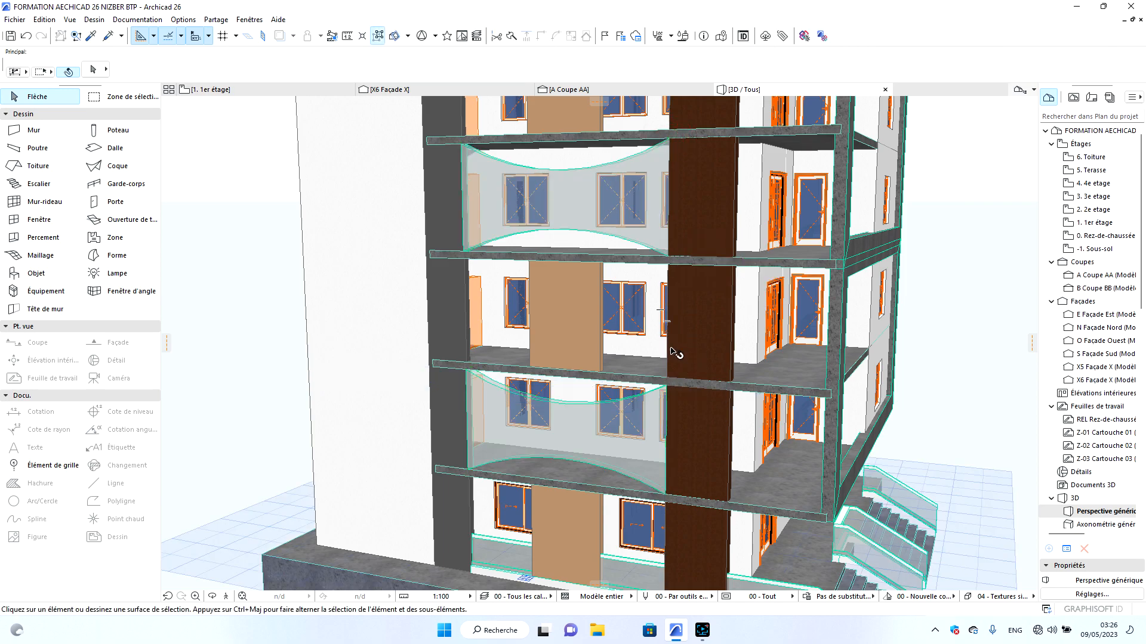
Examine the two curved panels, the staircase façade and the open slab edges around the front corner.
{"action": "scroll", "coordinate": [576, 269], "scroll_direction": "up", "scroll_amount": 8}
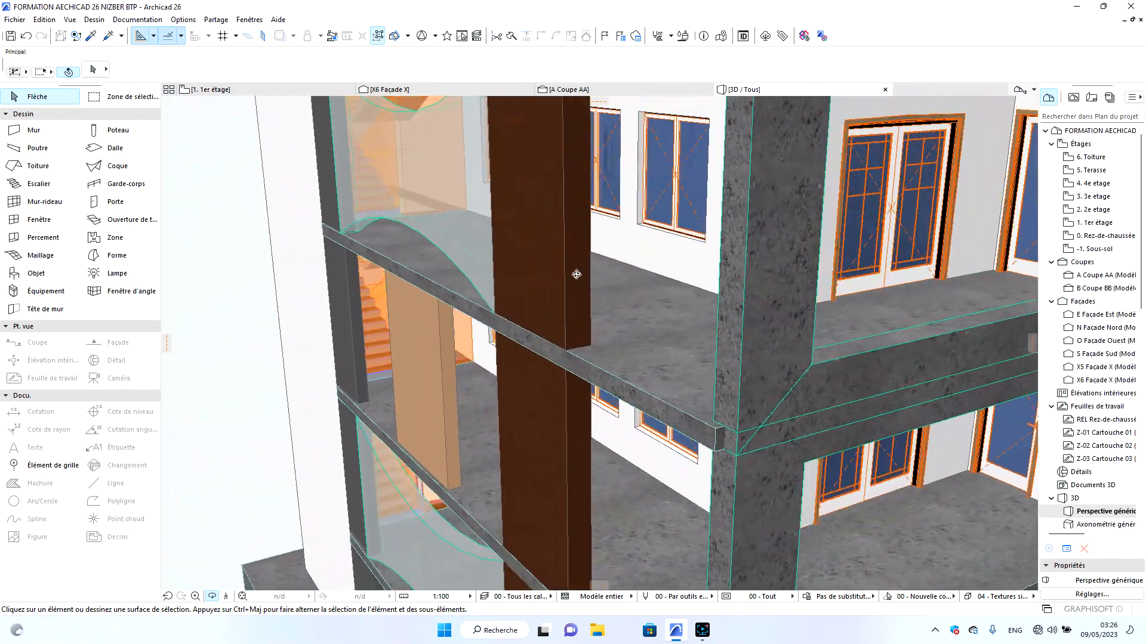
{"action": "left_click_drag", "start_coordinate": [576, 274], "coordinate": [722, 278]}
{"action": "scroll", "coordinate": [722, 277], "scroll_direction": "down", "scroll_amount": 10}
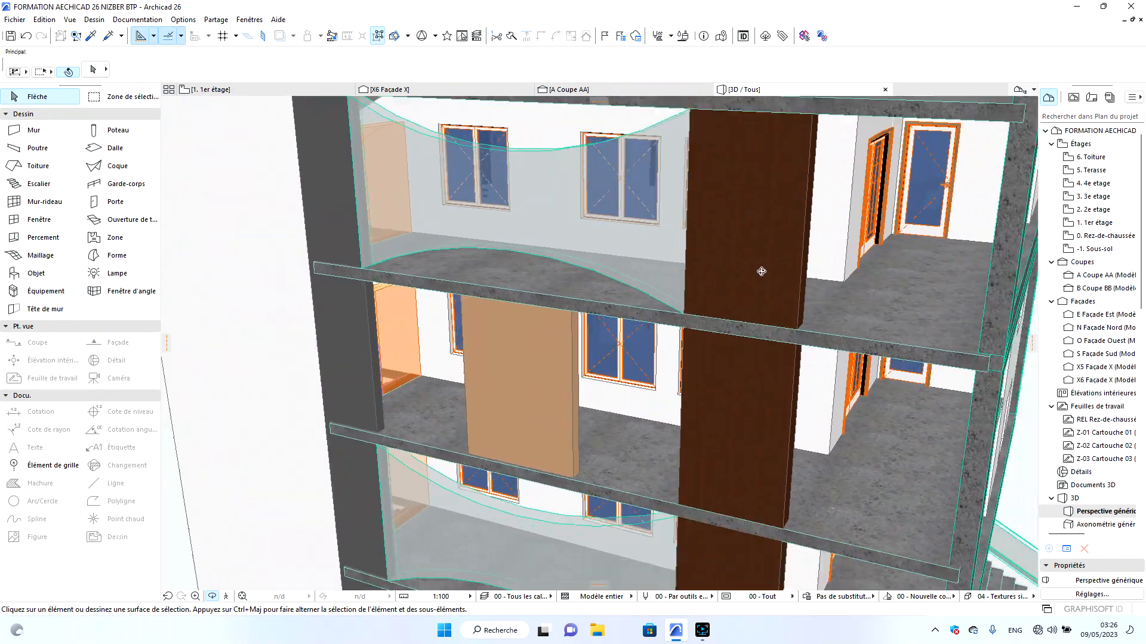
{"action": "left_click_drag", "start_coordinate": [675, 352], "coordinate": [793, 308]}
{"action": "scroll", "coordinate": [654, 255], "scroll_direction": "up", "scroll_amount": 5}
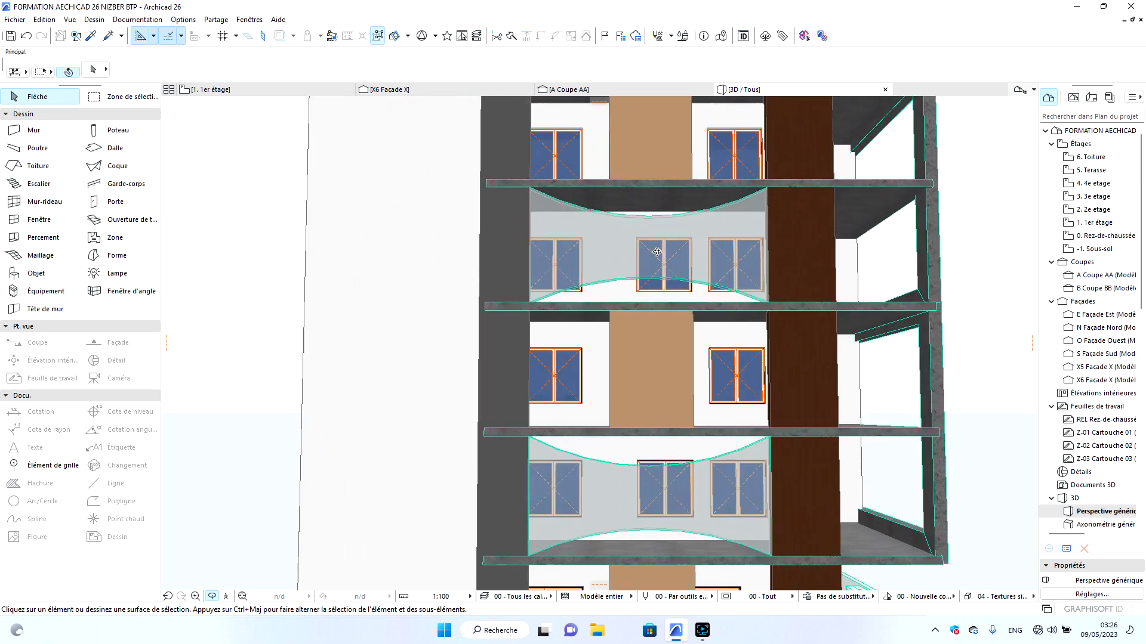
{"action": "left_click_drag", "start_coordinate": [655, 255], "coordinate": [770, 331]}
{"action": "scroll", "coordinate": [613, 313], "scroll_direction": "down", "scroll_amount": 10}
{"action": "scroll", "coordinate": [648, 297], "scroll_direction": "up", "scroll_amount": 5}
{"action": "left_click_drag", "start_coordinate": [679, 304], "coordinate": [754, 426]}
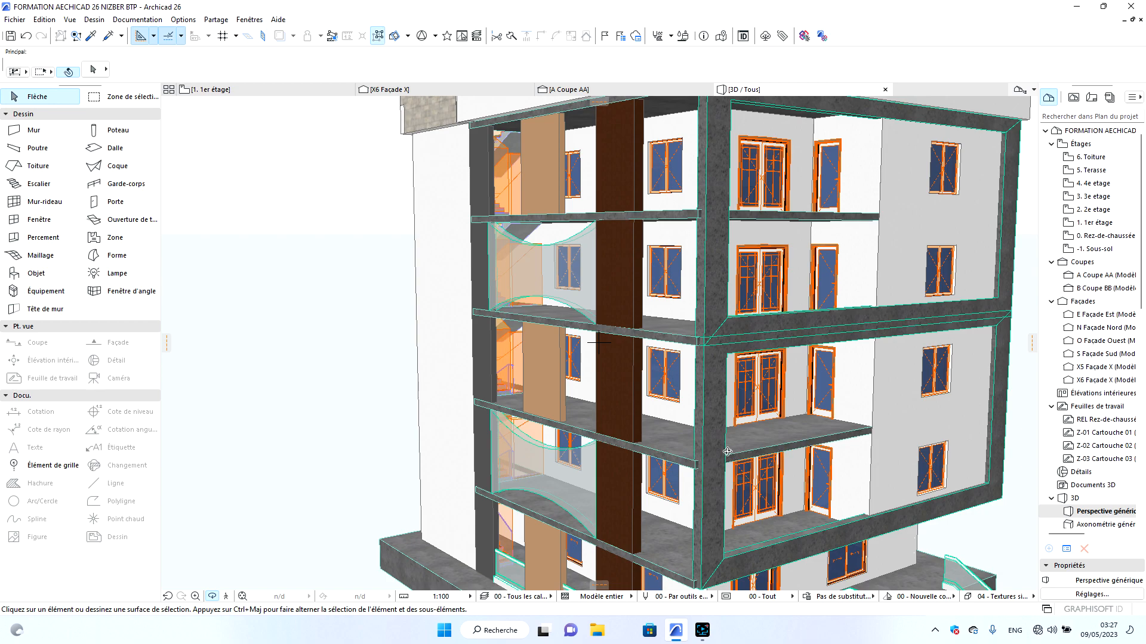
{"action": "scroll", "coordinate": [533, 412], "scroll_direction": "down", "scroll_amount": 4}
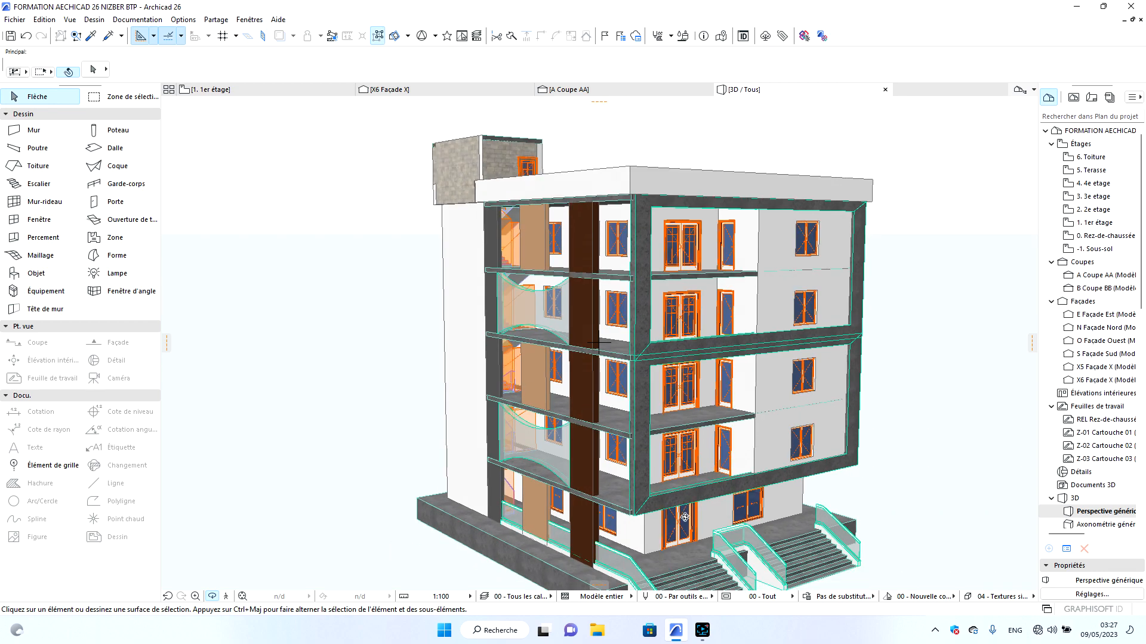
{"action": "scroll", "coordinate": [685, 516], "scroll_direction": "up", "scroll_amount": 4}
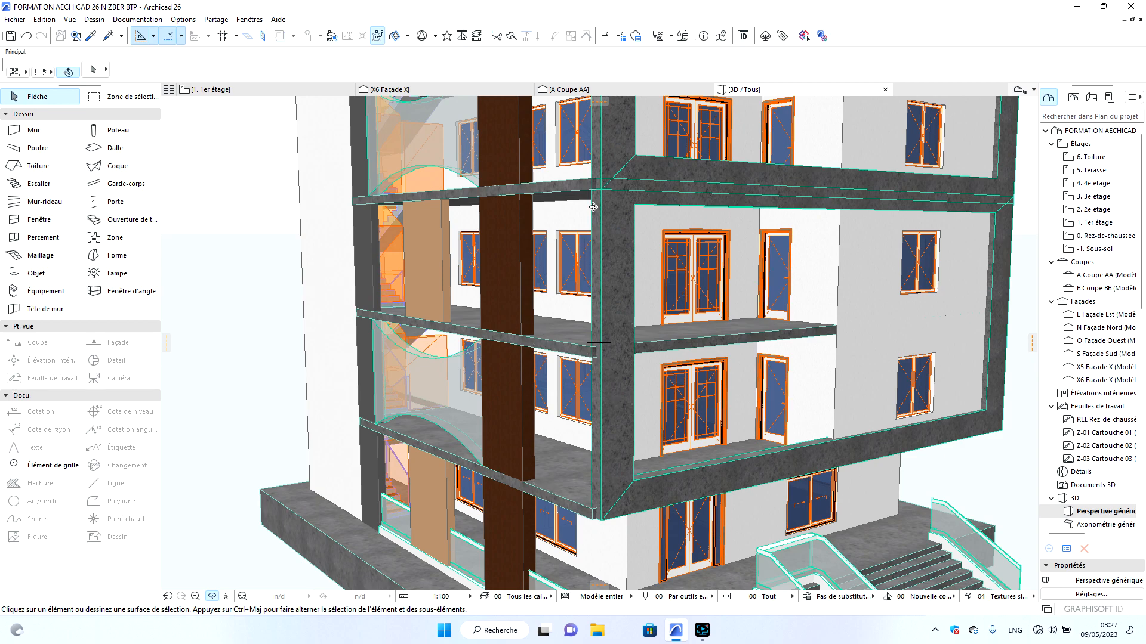
{"action": "scroll", "coordinate": [653, 353], "scroll_direction": "down", "scroll_amount": 4}
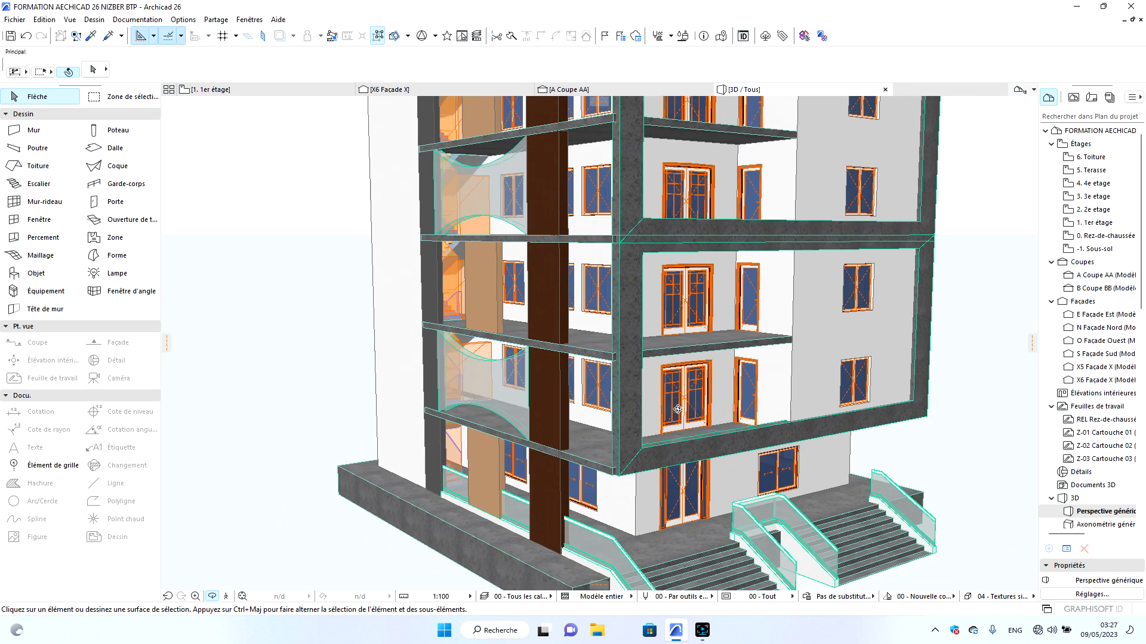
{"action": "scroll", "coordinate": [649, 405], "scroll_direction": "down", "scroll_amount": 1}
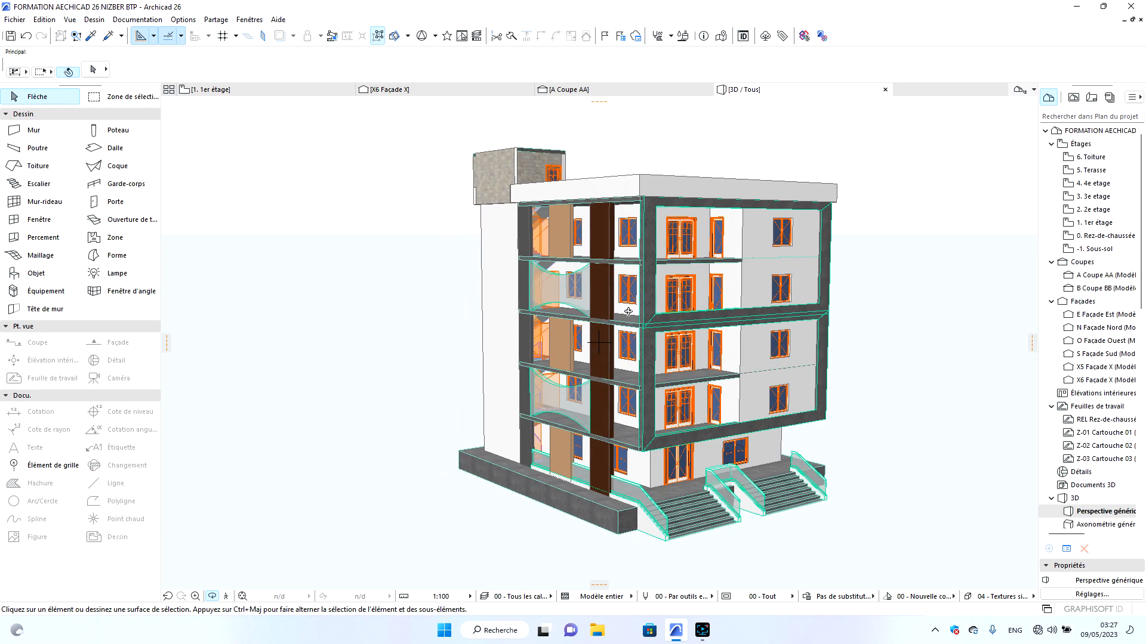
{"action": "scroll", "coordinate": [641, 345], "scroll_direction": "up", "scroll_amount": 1}
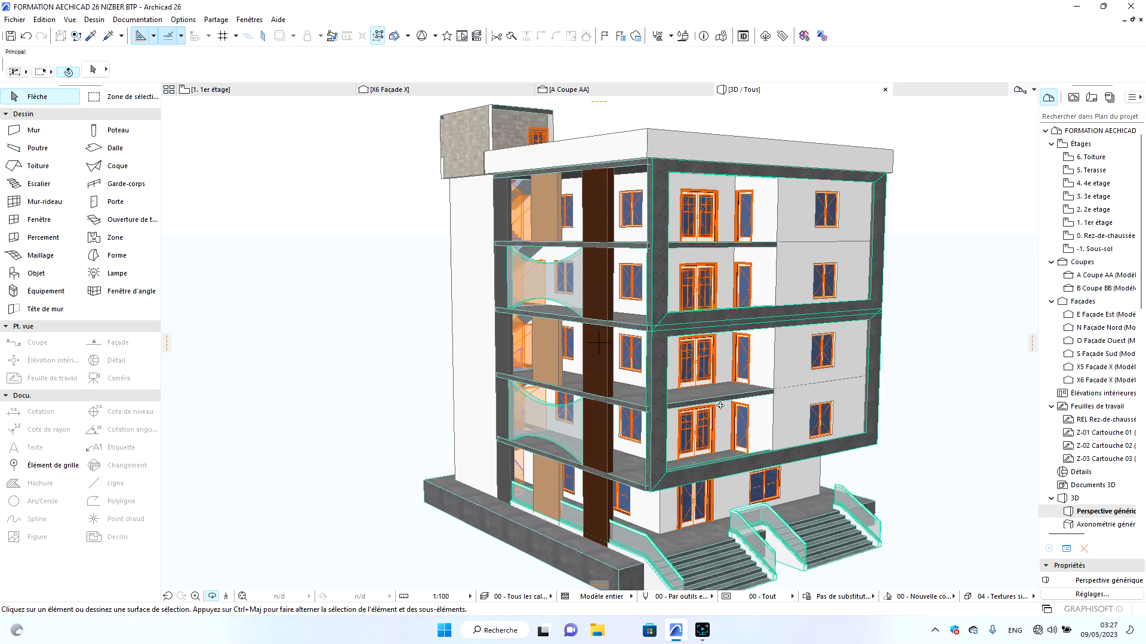
Open the 2e etage floor plan and pick up the GARDE CORPS wall settings from the existing balcony wall.
{"action": "left_click", "coordinate": [246, 89]}
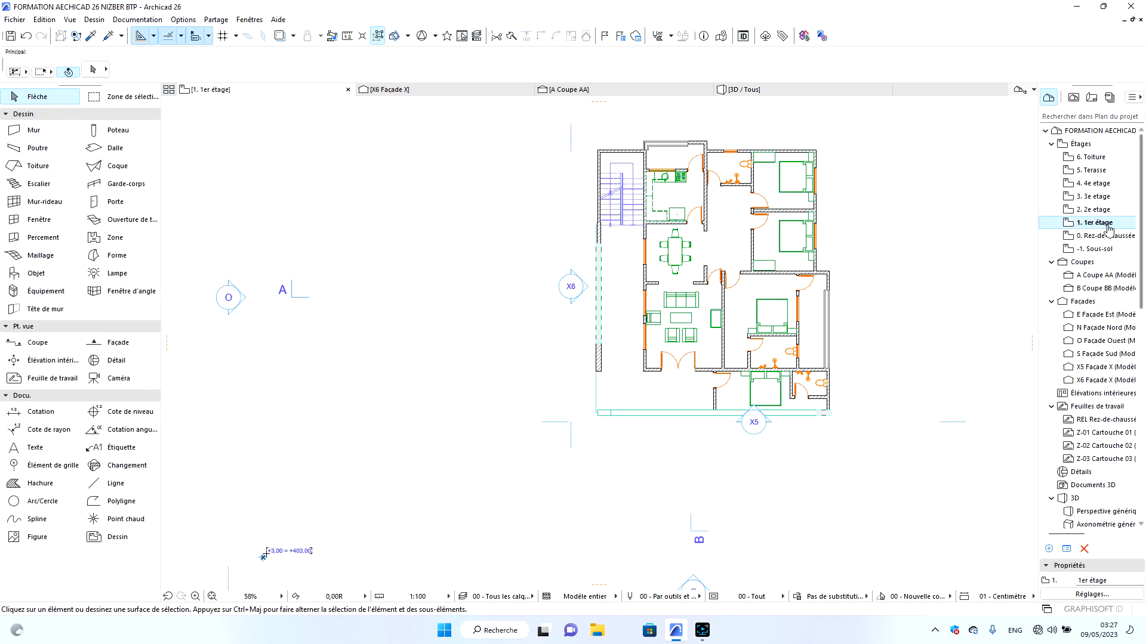
{"action": "double_click", "coordinate": [1101, 210]}
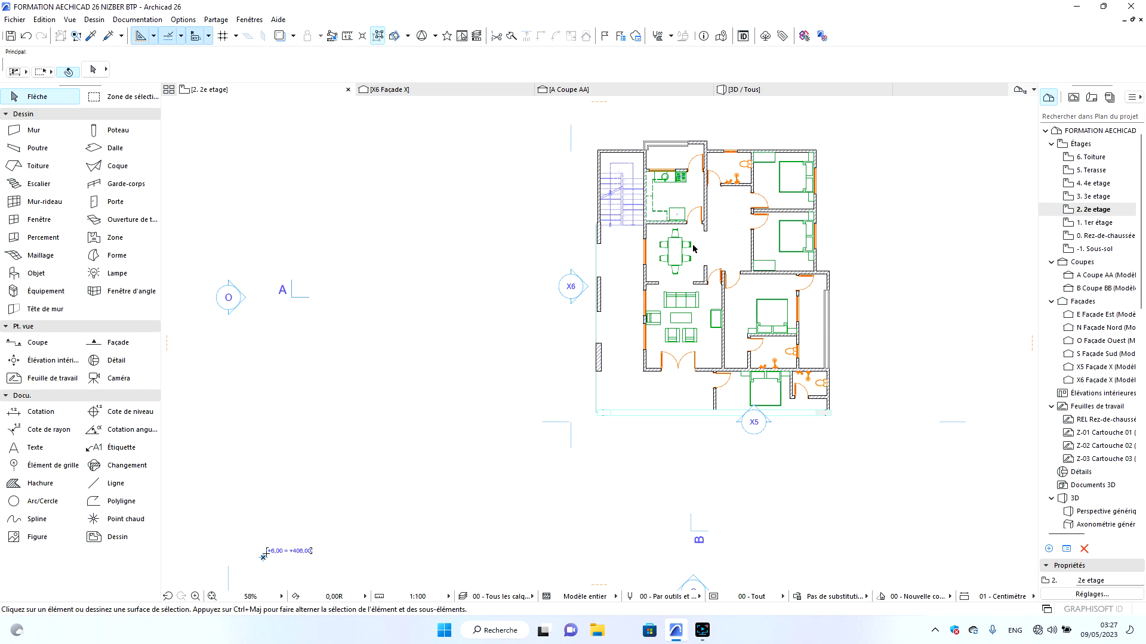
{"action": "left_click", "coordinate": [93, 36]}
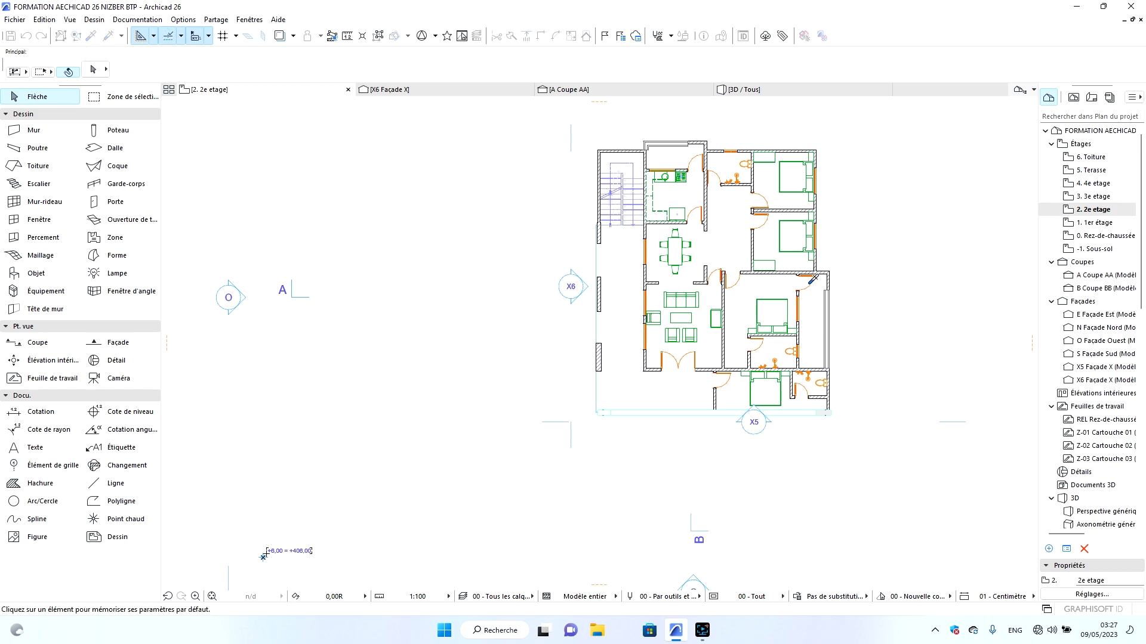
{"action": "left_click", "coordinate": [828, 303]}
Draw a chained GARDE CORPS wall along the 2e etage front slab edge and around the corner to the pillar, flipping its reference side.
{"action": "scroll", "coordinate": [820, 414], "scroll_direction": "up", "scroll_amount": 6}
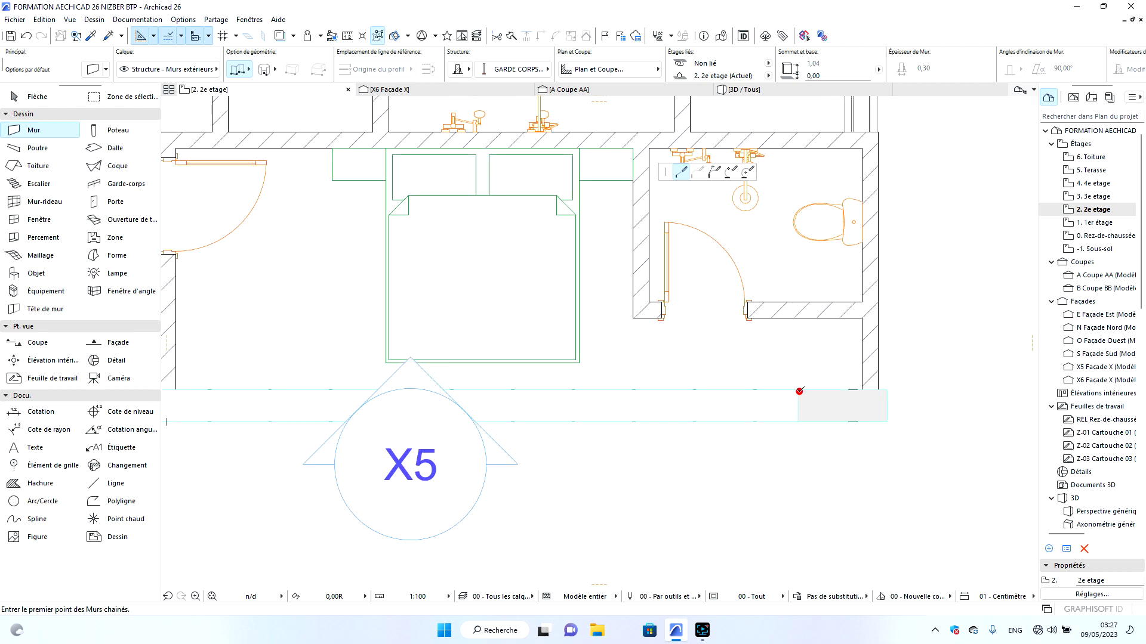
{"action": "left_click", "coordinate": [799, 391]}
{"action": "left_click", "coordinate": [430, 69]}
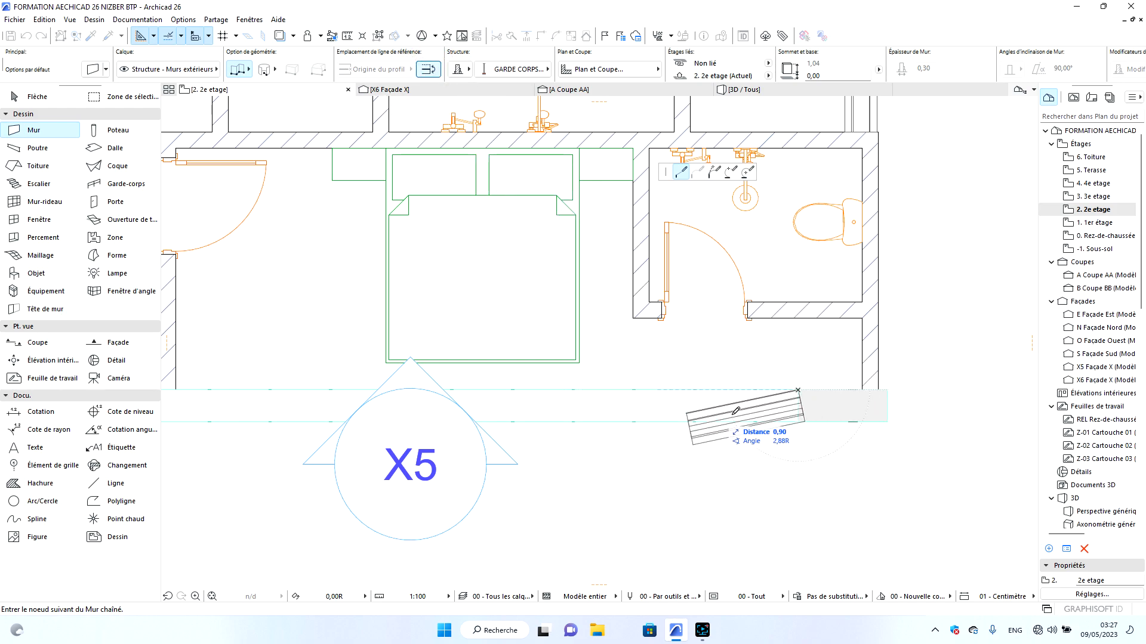
{"action": "scroll", "coordinate": [721, 411], "scroll_direction": "down", "scroll_amount": 6}
{"action": "scroll", "coordinate": [328, 401], "scroll_direction": "up", "scroll_amount": 6}
{"action": "scroll", "coordinate": [328, 401], "scroll_direction": "up", "scroll_amount": 4}
{"action": "scroll", "coordinate": [504, 435], "scroll_direction": "down", "scroll_amount": 5}
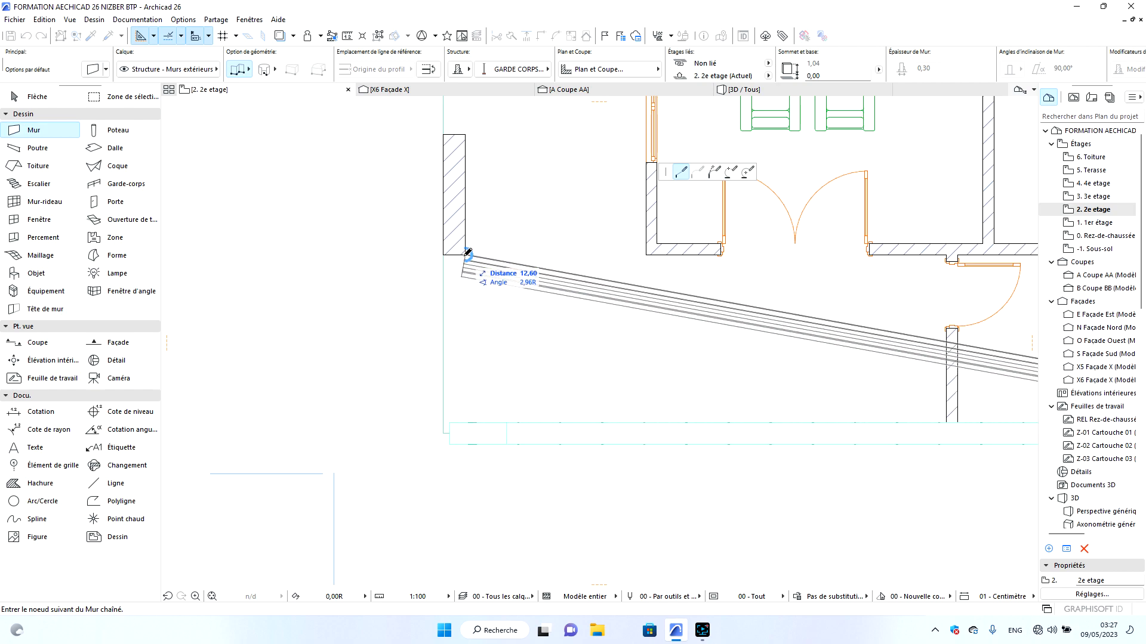
{"action": "left_click", "coordinate": [466, 422]}
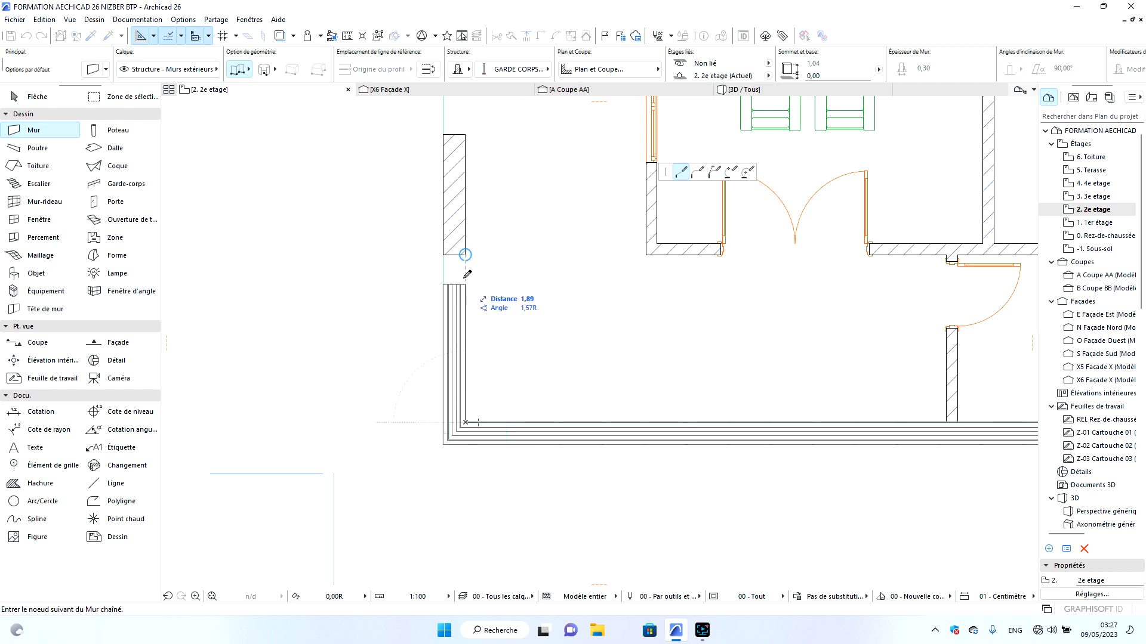
{"action": "left_click", "coordinate": [465, 255]}
Finish the wall command and return to the 3D view of the whole building to check the guard walls.
{"action": "scroll", "coordinate": [473, 416], "scroll_direction": "down", "scroll_amount": 5}
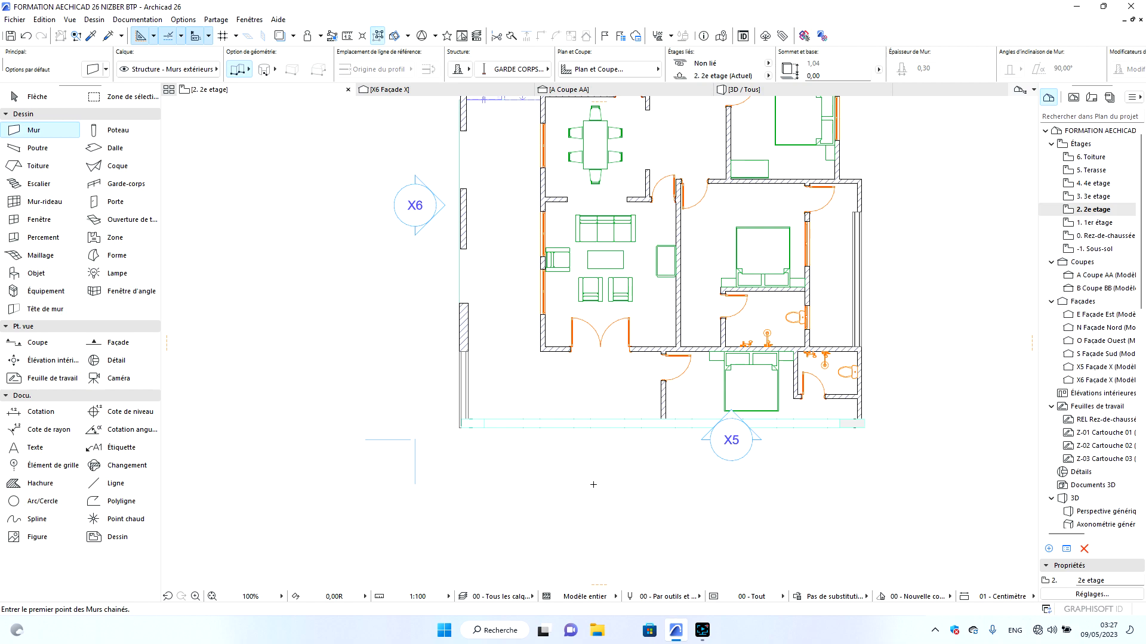
{"action": "scroll", "coordinate": [593, 485], "scroll_direction": "down", "scroll_amount": 2}
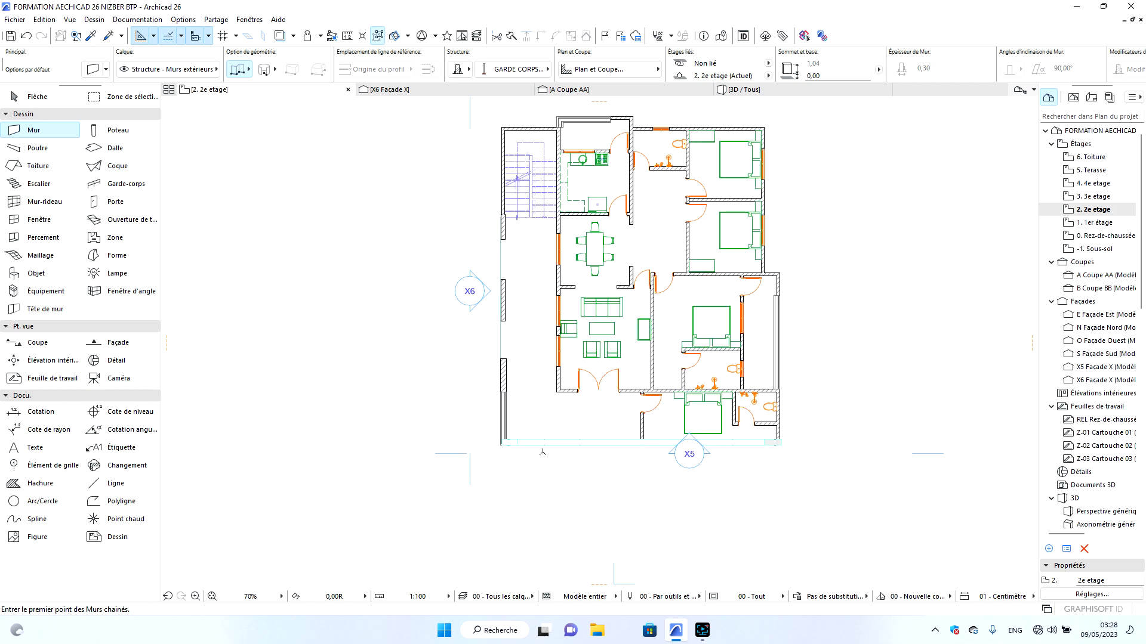
{"action": "key", "text": "Escape"}
{"action": "left_click", "coordinate": [546, 443]}
{"action": "key", "text": "Escape"}
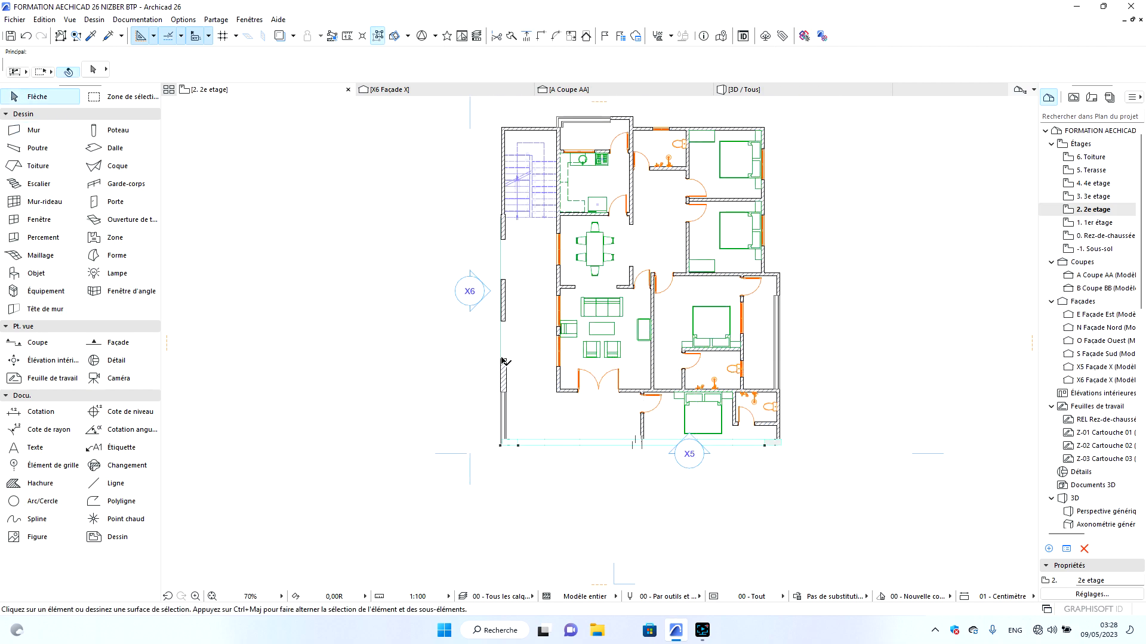
{"action": "left_click", "coordinate": [741, 89]}
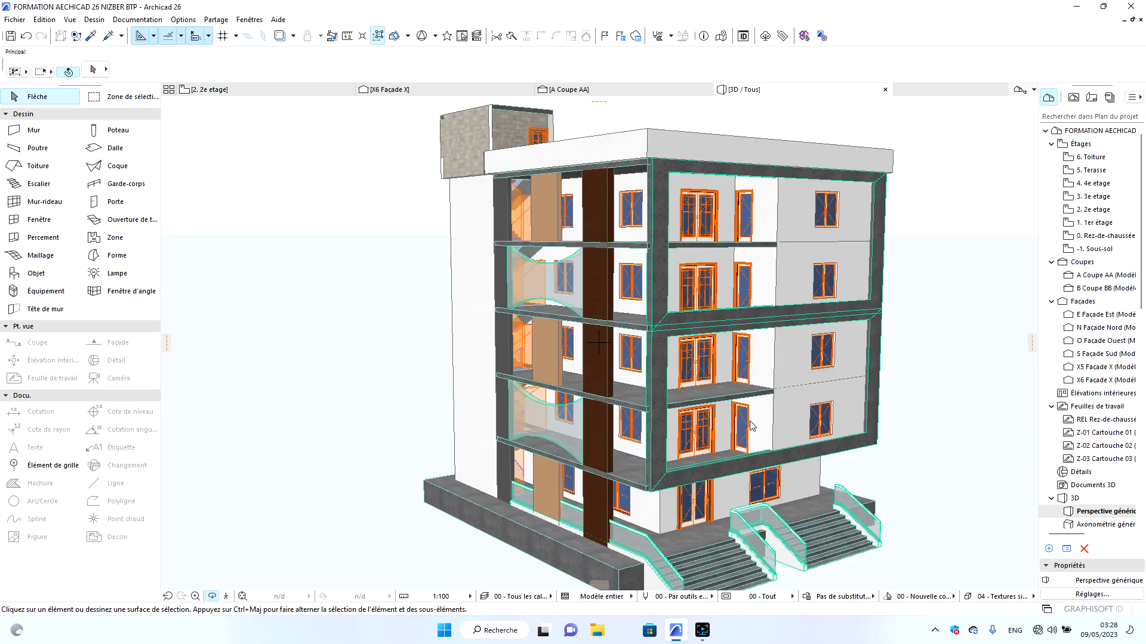
Return to the 2e etage floor plan from the 3D view.
{"action": "mouse_move", "coordinate": [779, 399]}
{"action": "middle_mouse_down", "text": "shift"}
{"action": "mouse_move", "coordinate": [566, 388]}
{"action": "mouse_move", "coordinate": [576, 401]}
{"action": "mouse_move", "coordinate": [744, 444]}
{"action": "mouse_move", "coordinate": [775, 376]}
{"action": "middle_mouse_up", "text": "shift"}
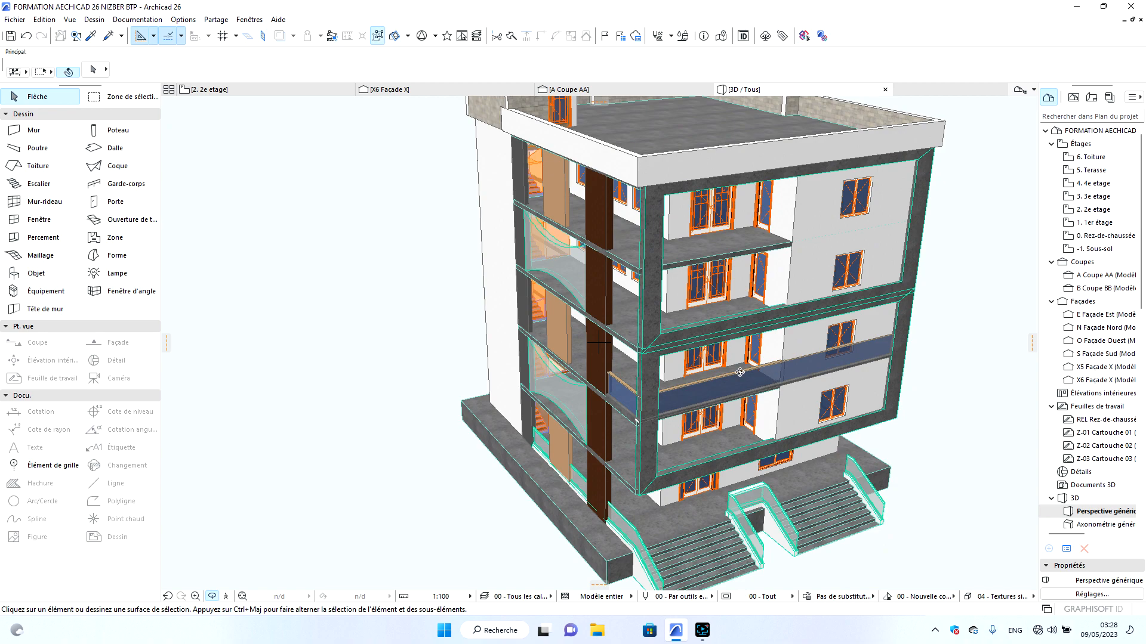
{"action": "left_click", "coordinate": [209, 90]}
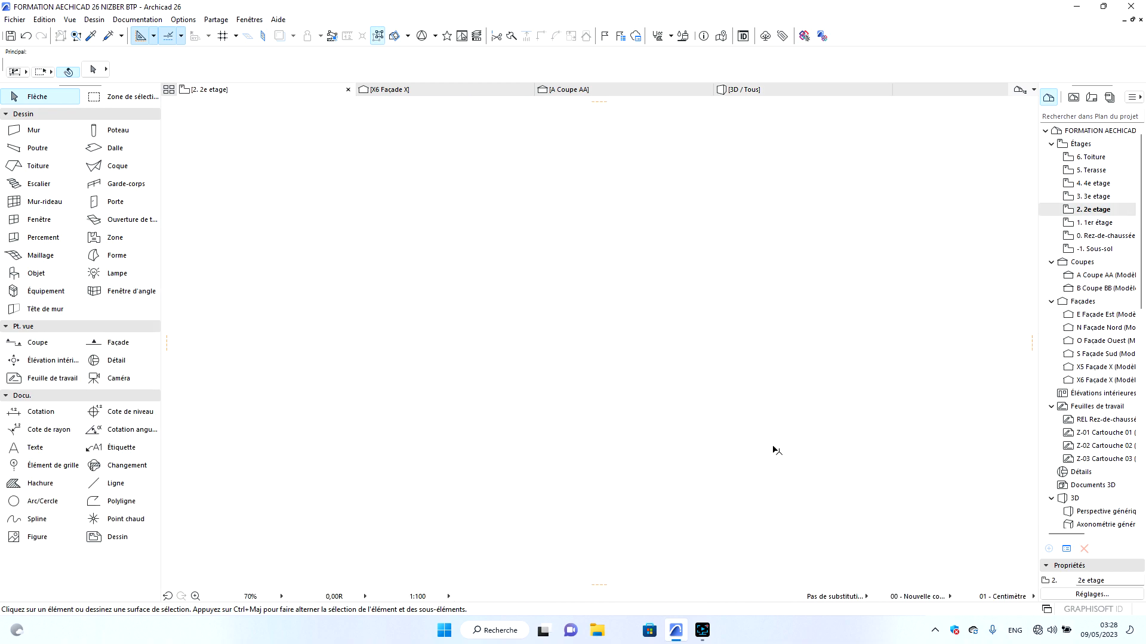
Try to move the right-end node of the front frame morph back to the bedroom partition wall.
{"action": "left_click", "coordinate": [750, 444]}
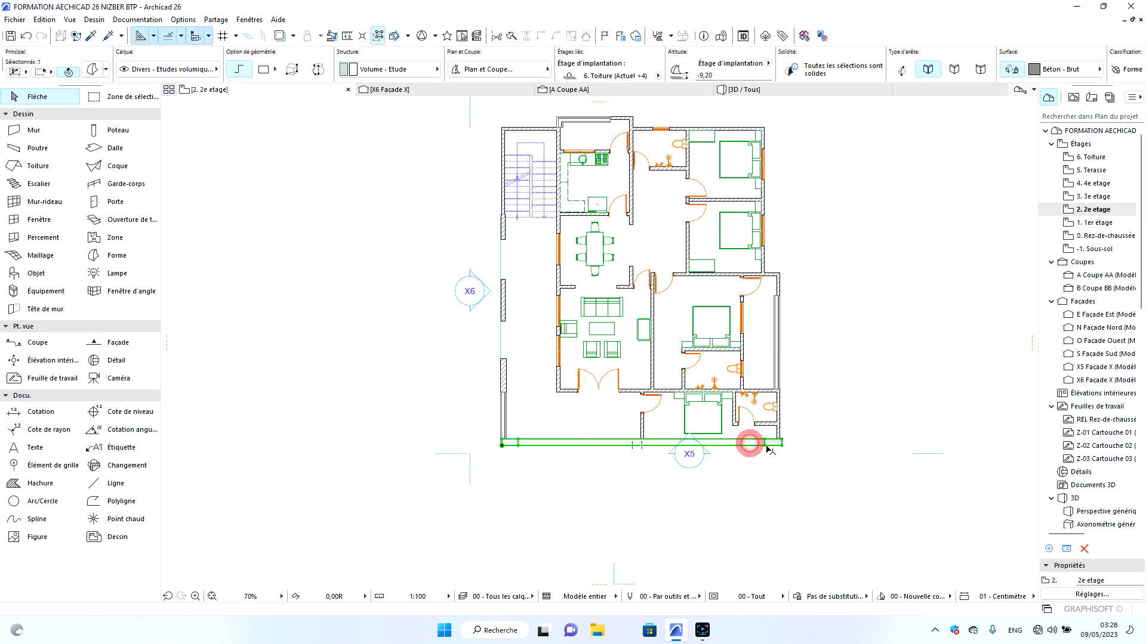
{"action": "left_click", "coordinate": [781, 444]}
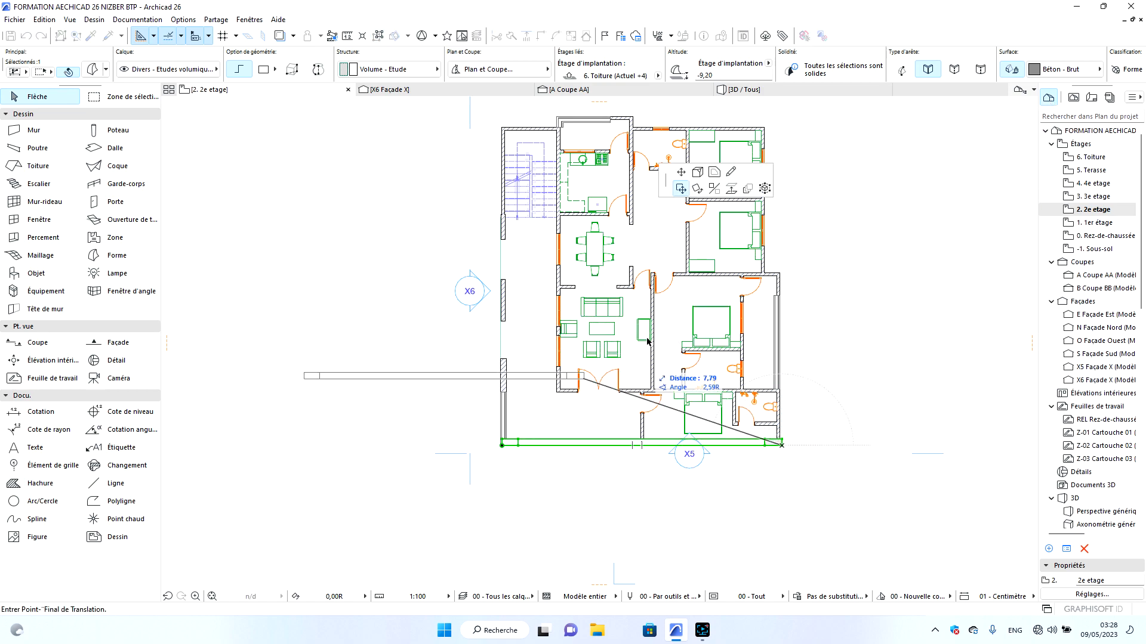
{"action": "key", "text": "Escape"}
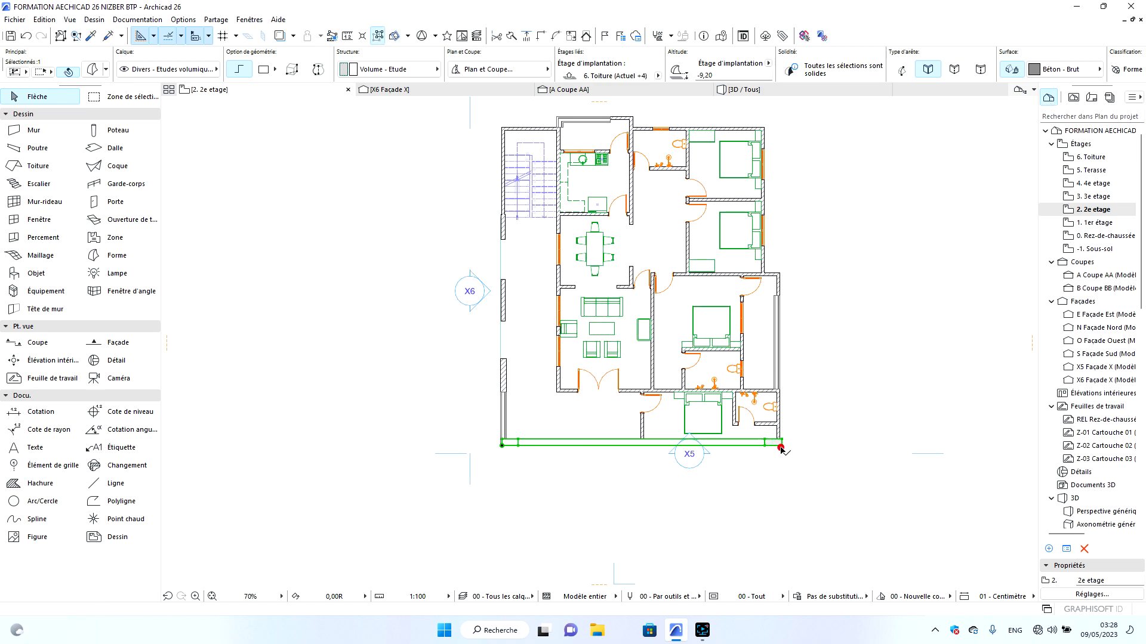
{"action": "left_click", "coordinate": [781, 445]}
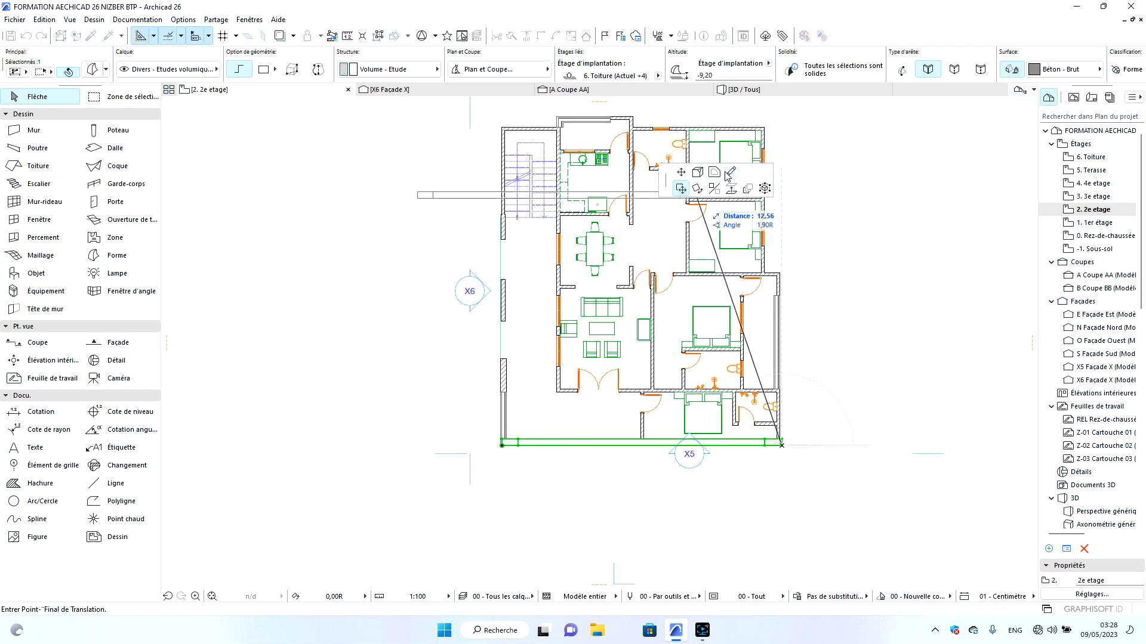
{"action": "left_click", "coordinate": [681, 186]}
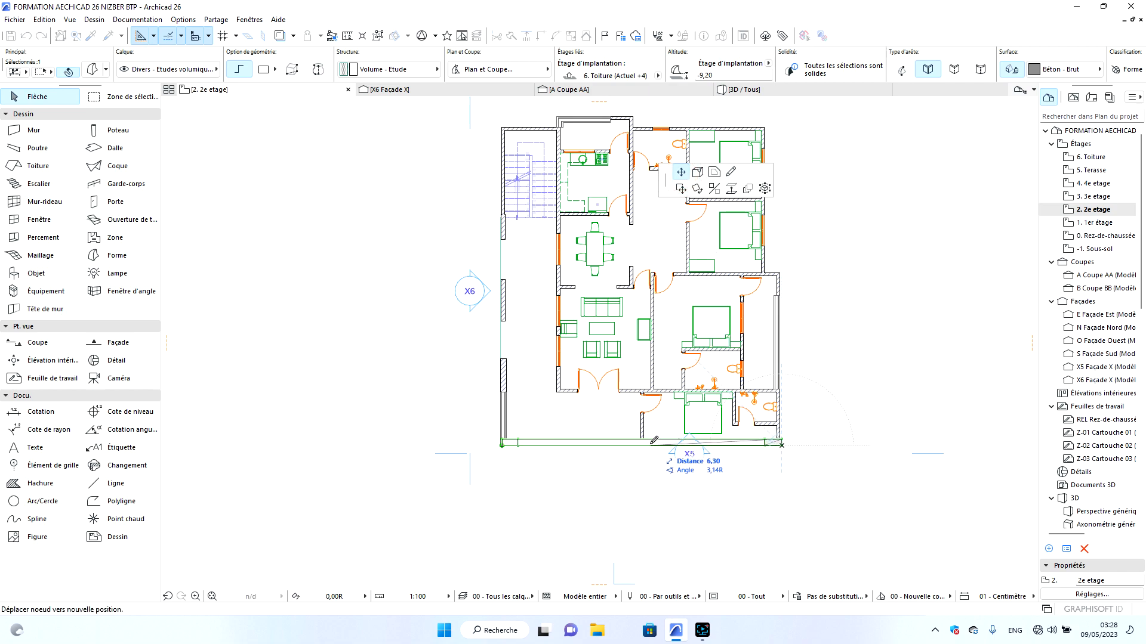
{"action": "left_click", "coordinate": [643, 442]}
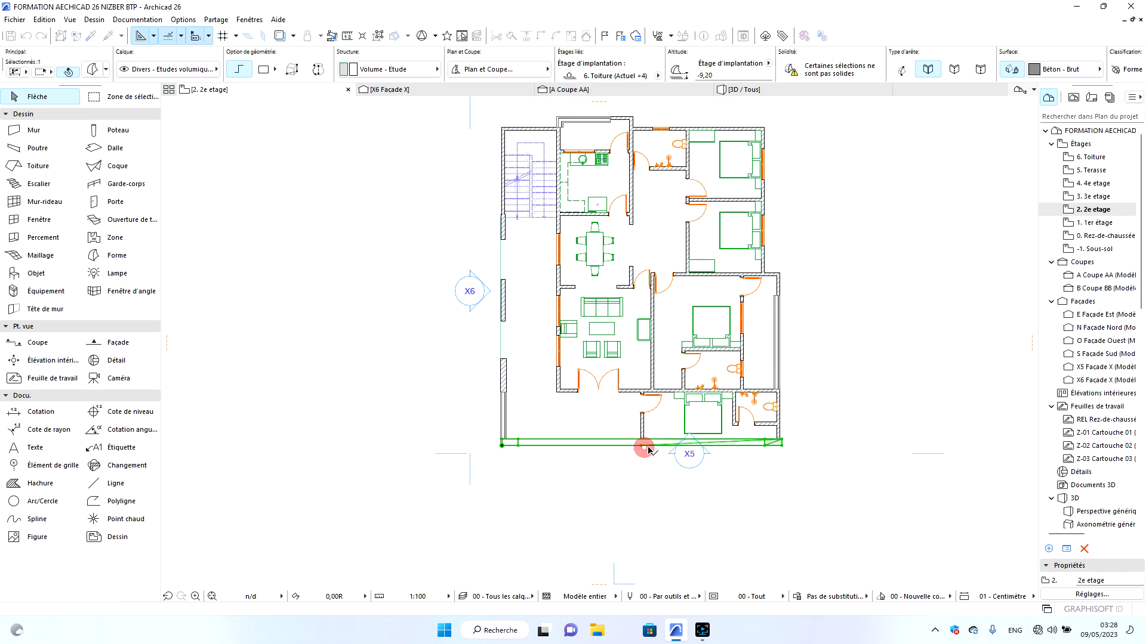
{"action": "left_click", "coordinate": [28, 37]}
{"action": "left_click", "coordinate": [782, 443]}
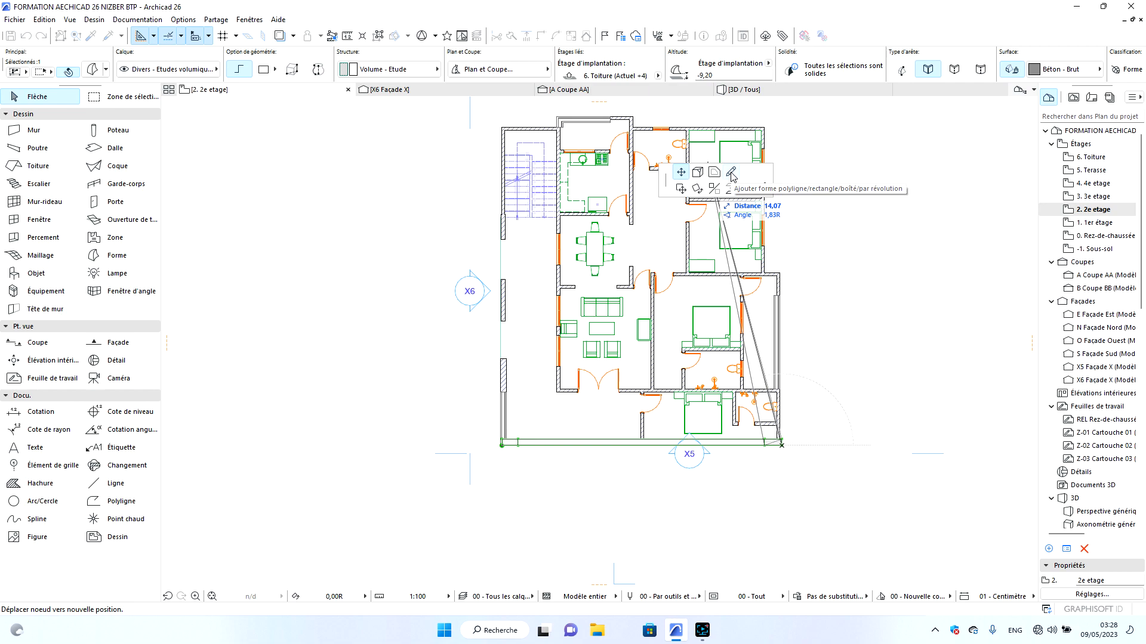
{"action": "key", "text": "Escape"}
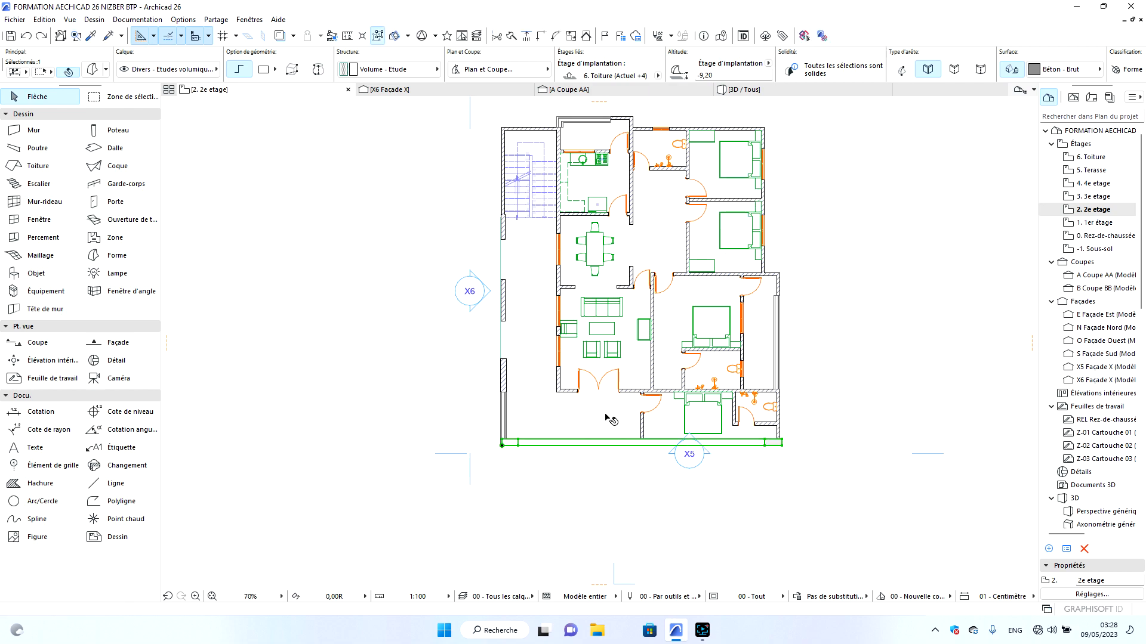
{"action": "key", "text": "Escape"}
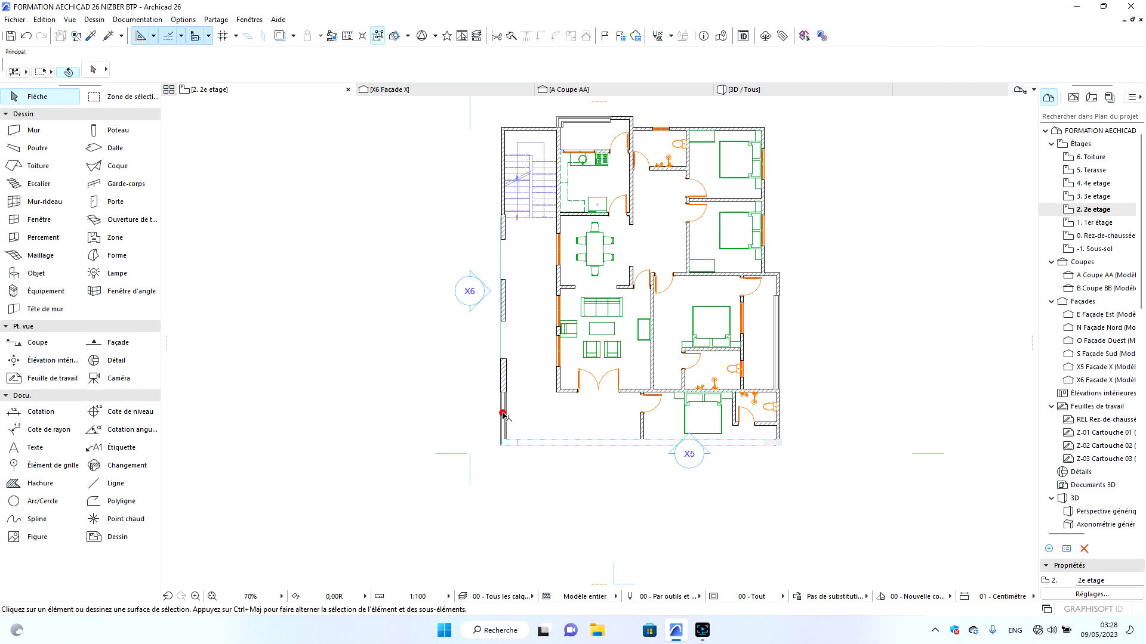
Delete the side guard wall at the balcony corner and pick up the GARDE CORPS wall settings from the existing balcony wall.
{"action": "left_click", "coordinate": [502, 414]}
{"action": "key", "text": "Delete"}
{"action": "left_click", "coordinate": [92, 37]}
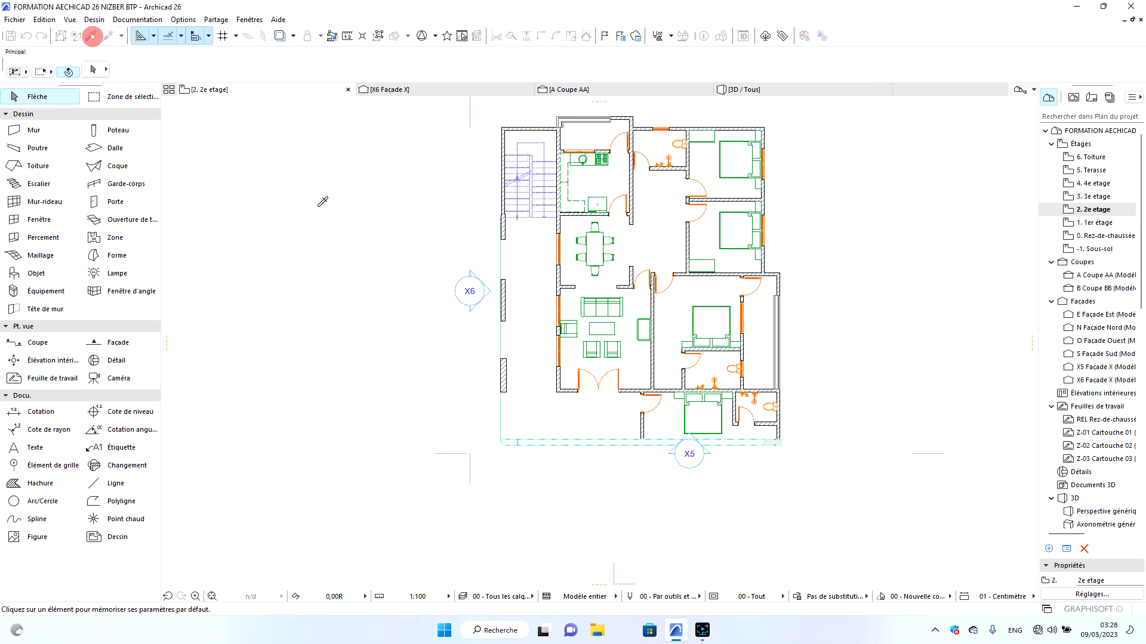
{"action": "left_click", "coordinate": [779, 309]}
Draw a chained GARDE CORPS wall from the bedroom partition wall along the front slab edge and around the corner to the pillar.
{"action": "scroll", "coordinate": [638, 445], "scroll_direction": "up", "scroll_amount": 8}
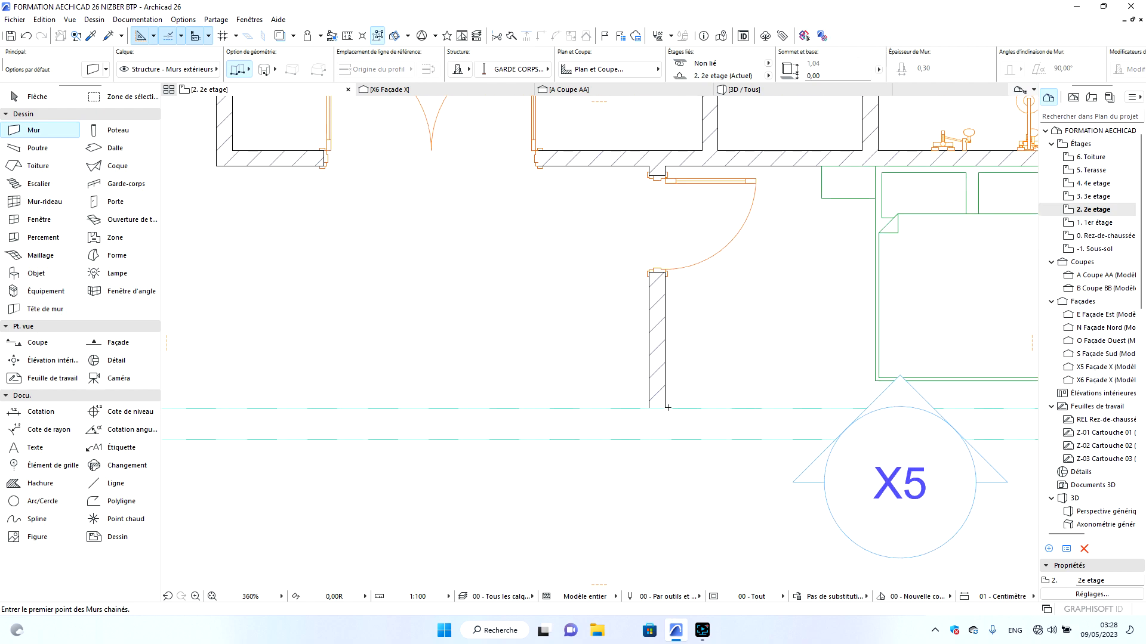
{"action": "left_click", "coordinate": [649, 408]}
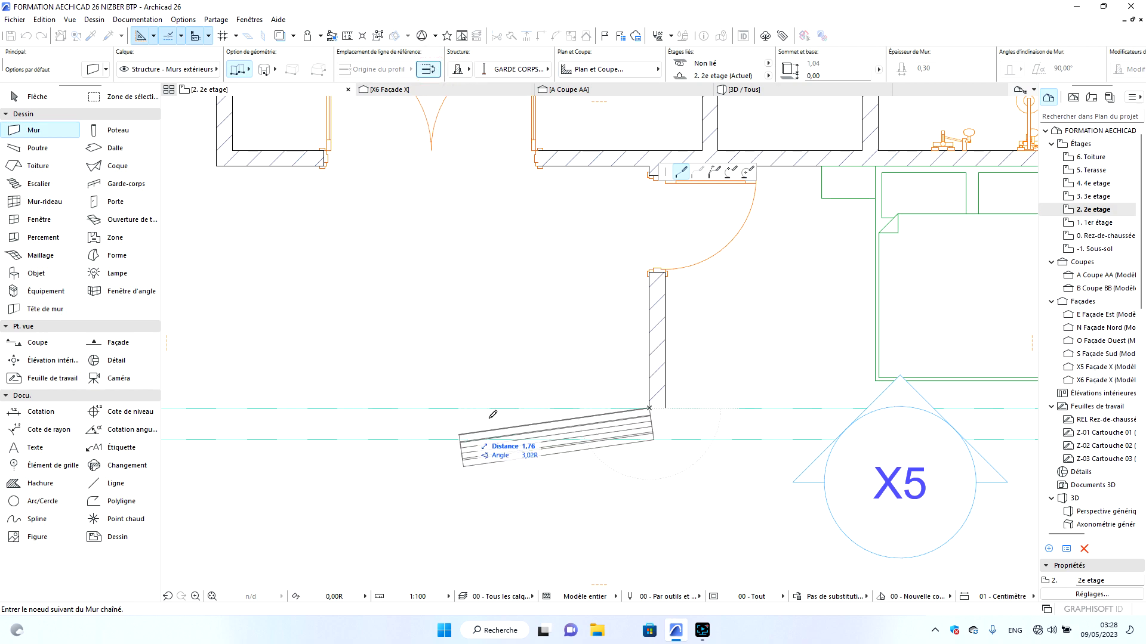
{"action": "scroll", "coordinate": [727, 383], "scroll_direction": "down", "scroll_amount": 5}
{"action": "scroll", "coordinate": [417, 397], "scroll_direction": "up", "scroll_amount": 5}
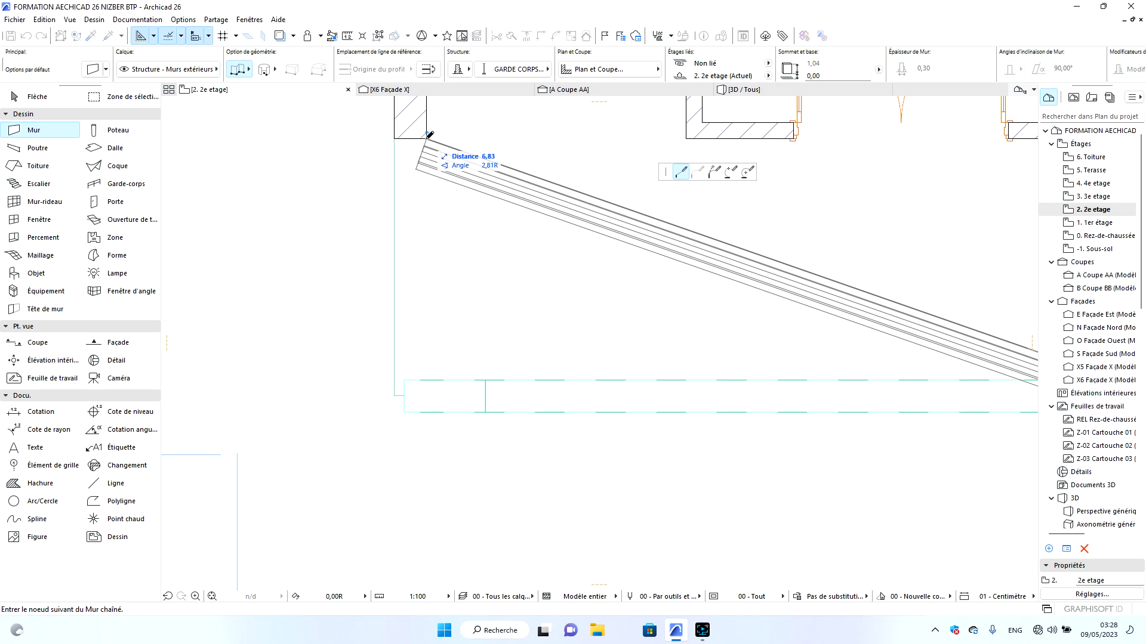
{"action": "left_click", "coordinate": [426, 381]}
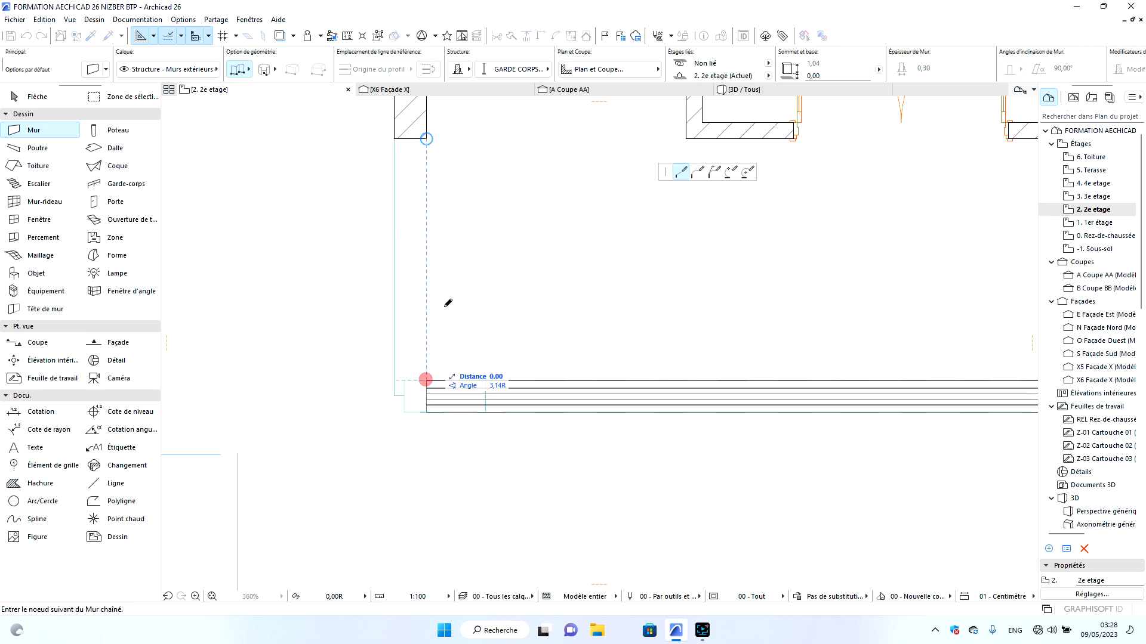
{"action": "left_click", "coordinate": [427, 138]}
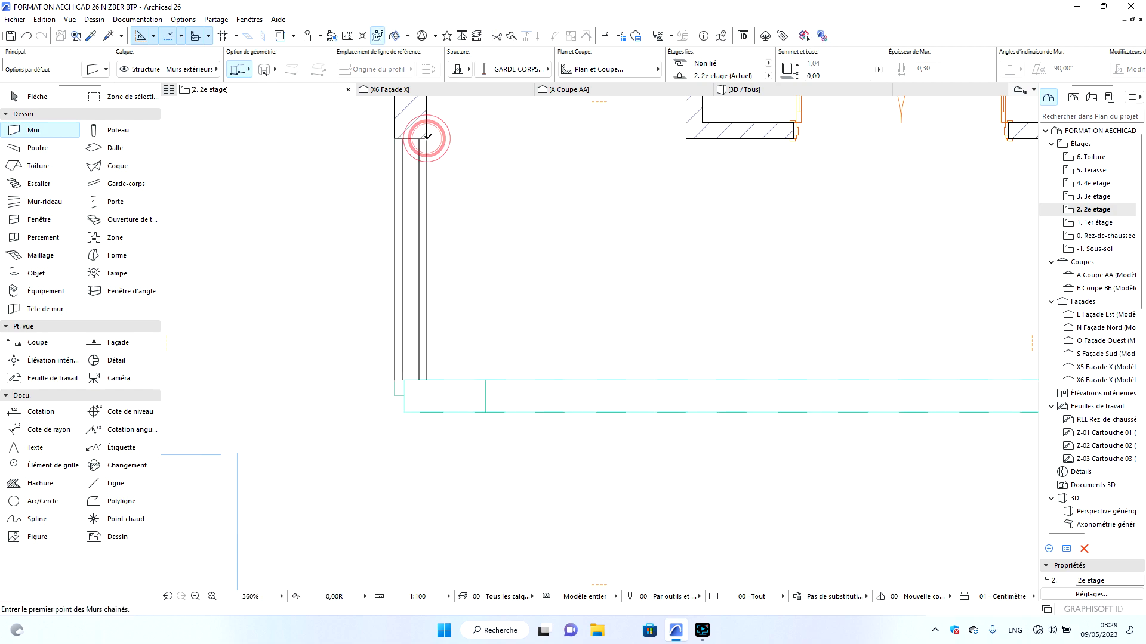
Delete the original full-length front guard wall of the 2e etage in the 3D view.
{"action": "left_click", "coordinate": [738, 88]}
{"action": "key", "text": "Escape"}
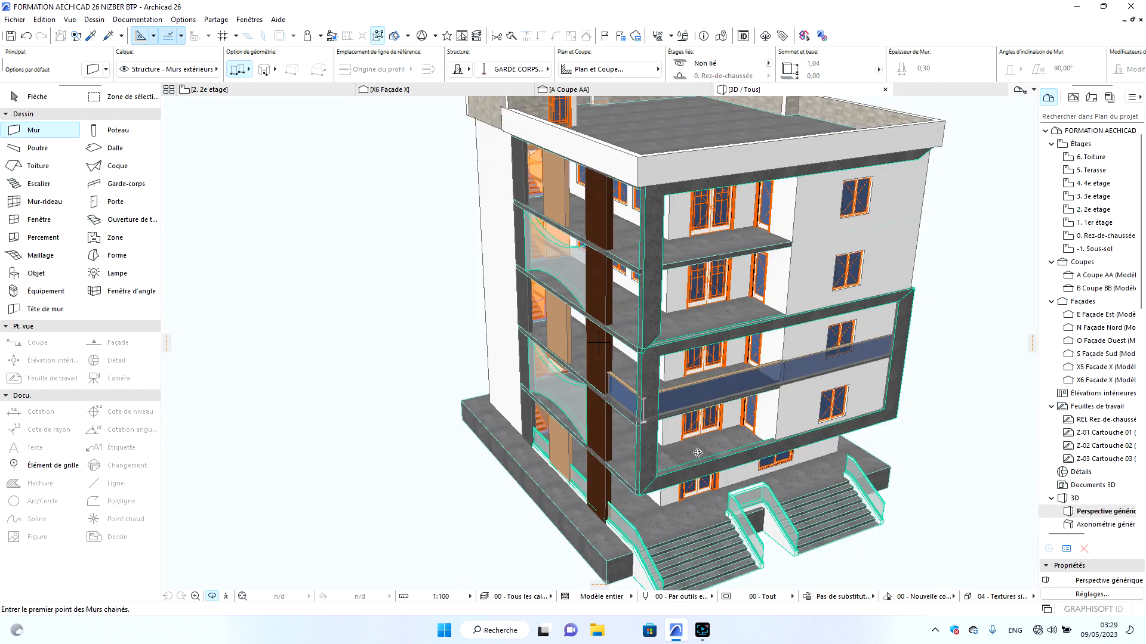
{"action": "middle_click_drag", "start_coordinate": [799, 499], "coordinate": [757, 430], "text": "shift"}
{"action": "key", "text": "Escape"}
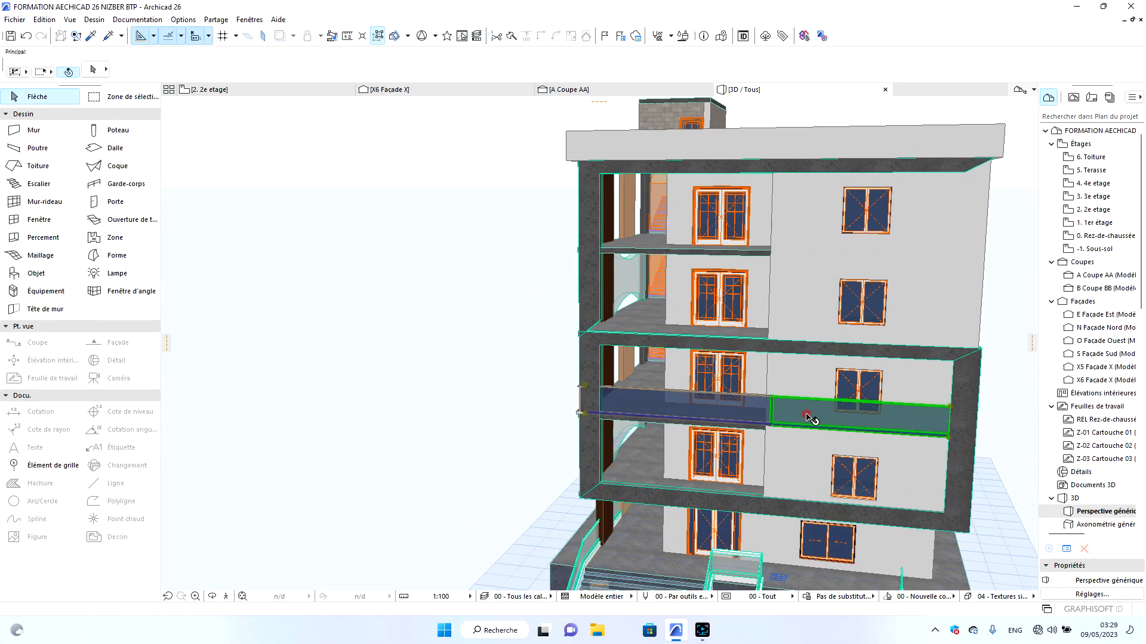
{"action": "left_click", "coordinate": [815, 421]}
{"action": "key", "text": "Delete"}
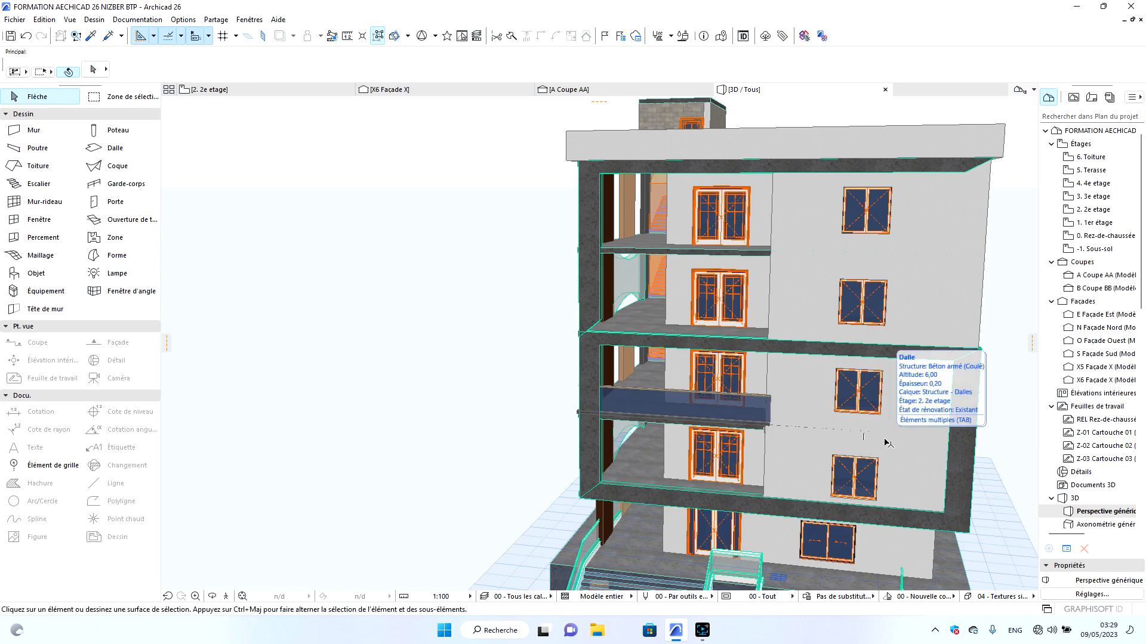
Shorten the new front guard wall in 3D so that its end lines up with the balcony slab's edge at the bedroom wall.
{"action": "left_click", "coordinate": [212, 597]}
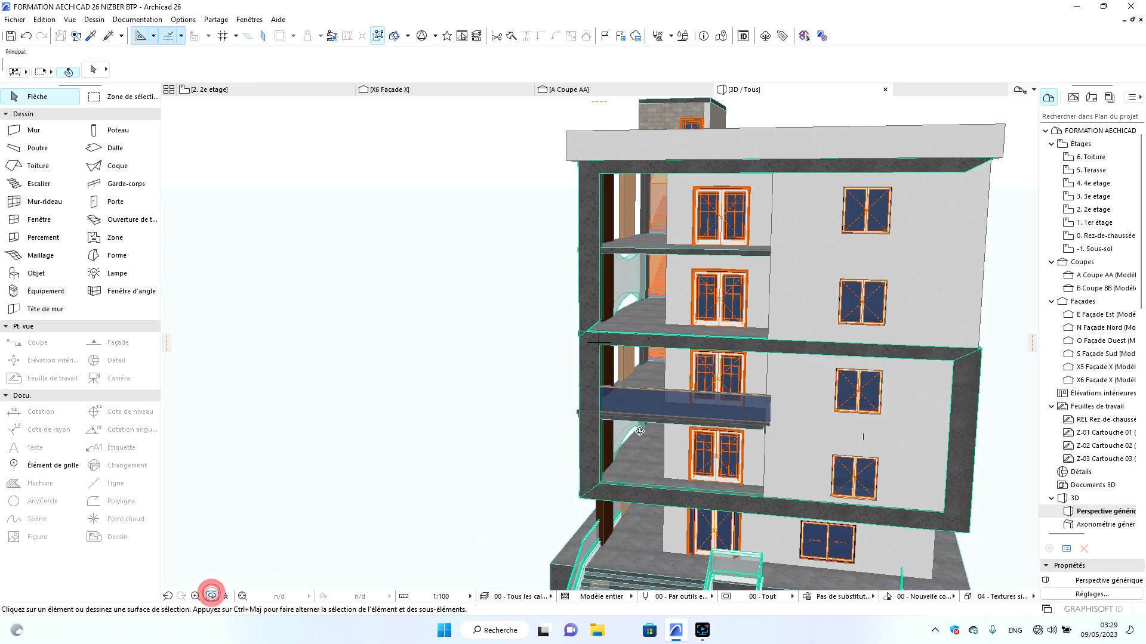
{"action": "scroll", "coordinate": [674, 424], "scroll_direction": "up", "scroll_amount": 5}
{"action": "left_click_drag", "start_coordinate": [707, 418], "coordinate": [845, 425]}
{"action": "left_click_drag", "start_coordinate": [925, 357], "coordinate": [767, 416]}
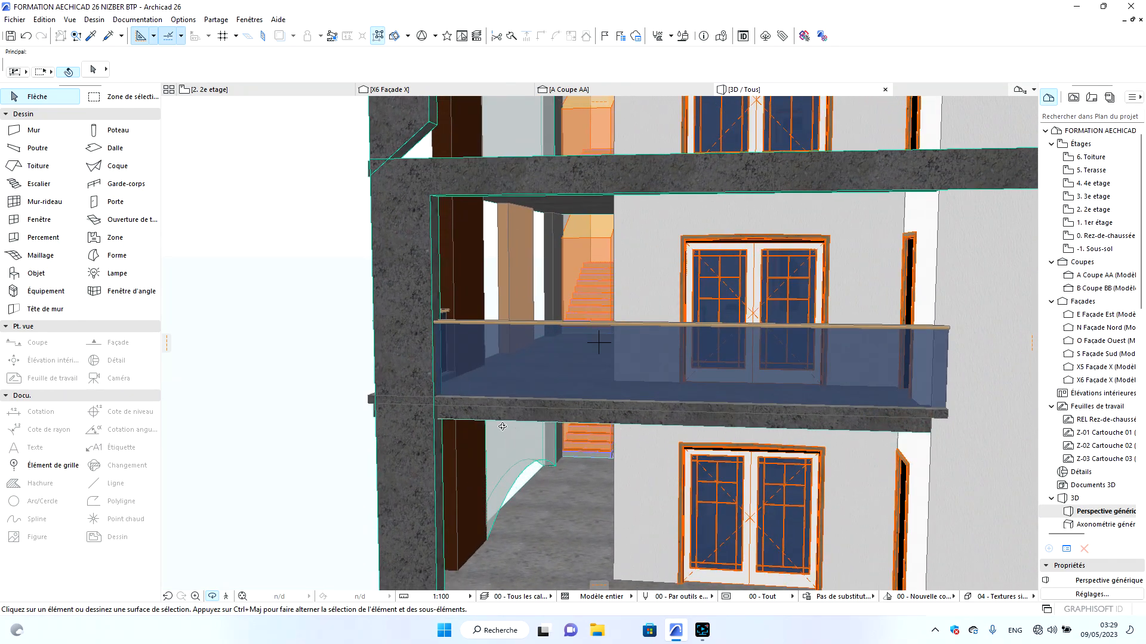
{"action": "left_click_drag", "start_coordinate": [510, 428], "coordinate": [380, 408]}
{"action": "scroll", "coordinate": [757, 412], "scroll_direction": "up", "scroll_amount": 5}
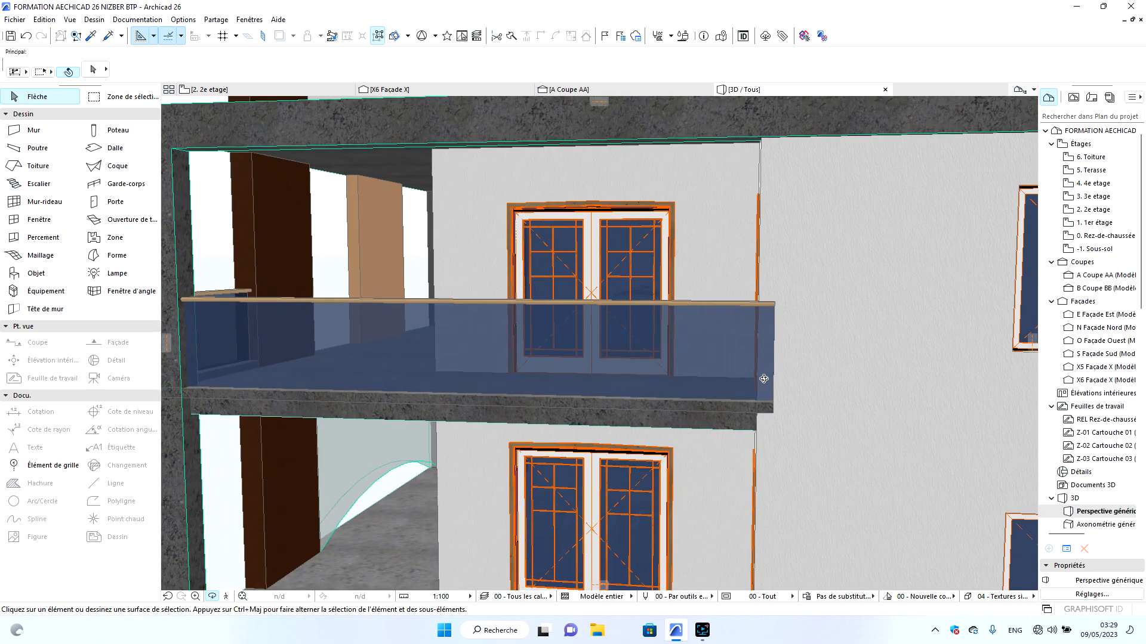
{"action": "left_click", "coordinate": [762, 360]}
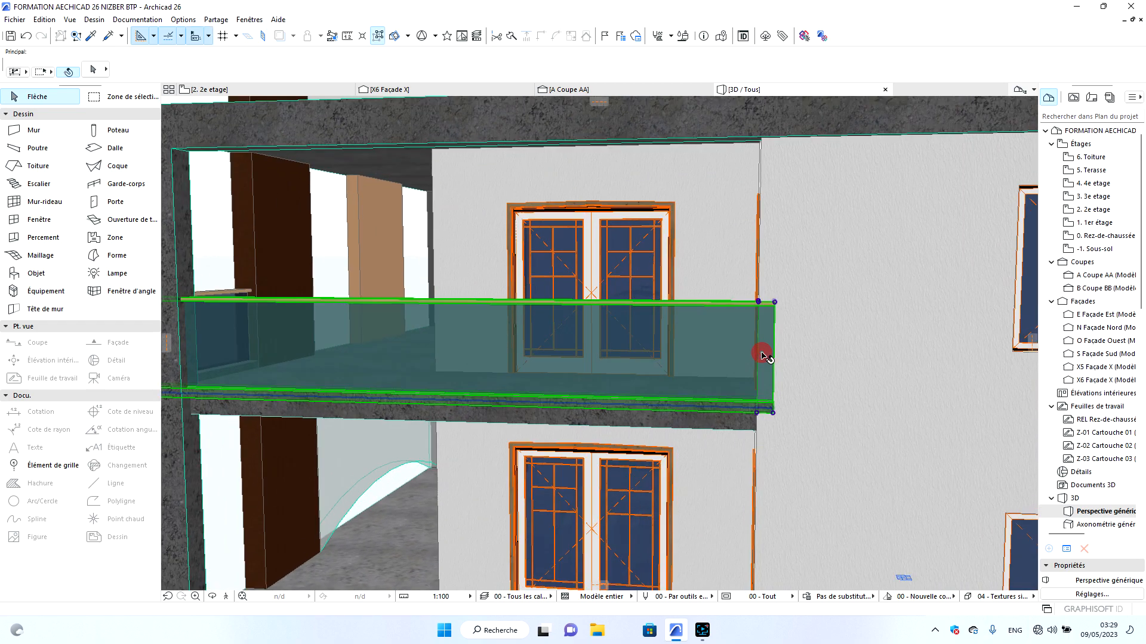
{"action": "left_click", "coordinate": [774, 413]}
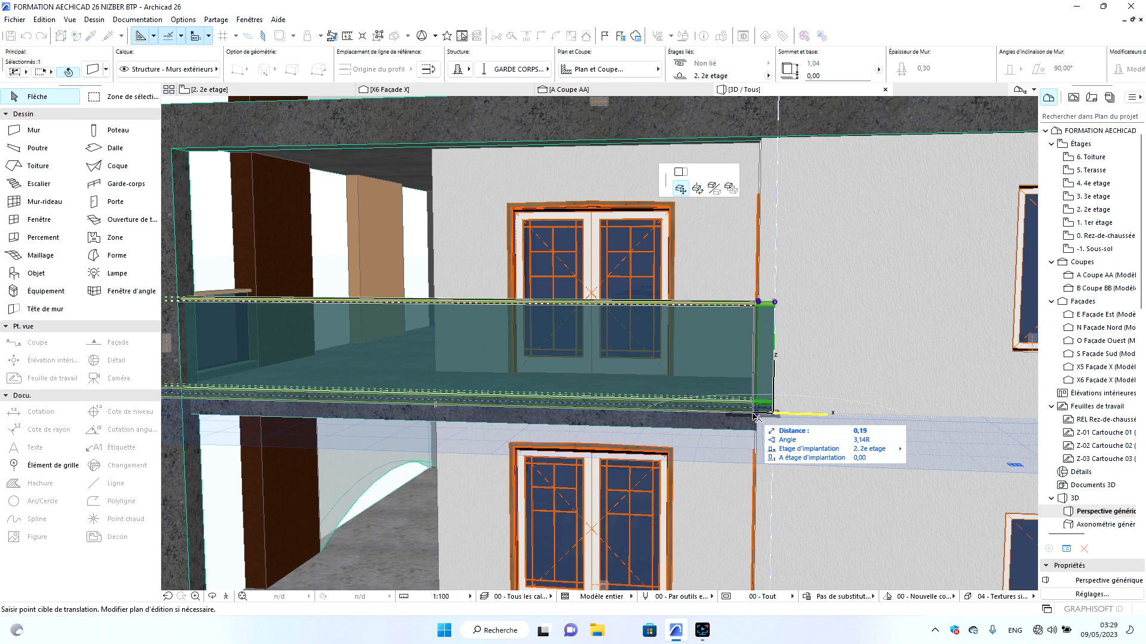
{"action": "left_click", "coordinate": [680, 172]}
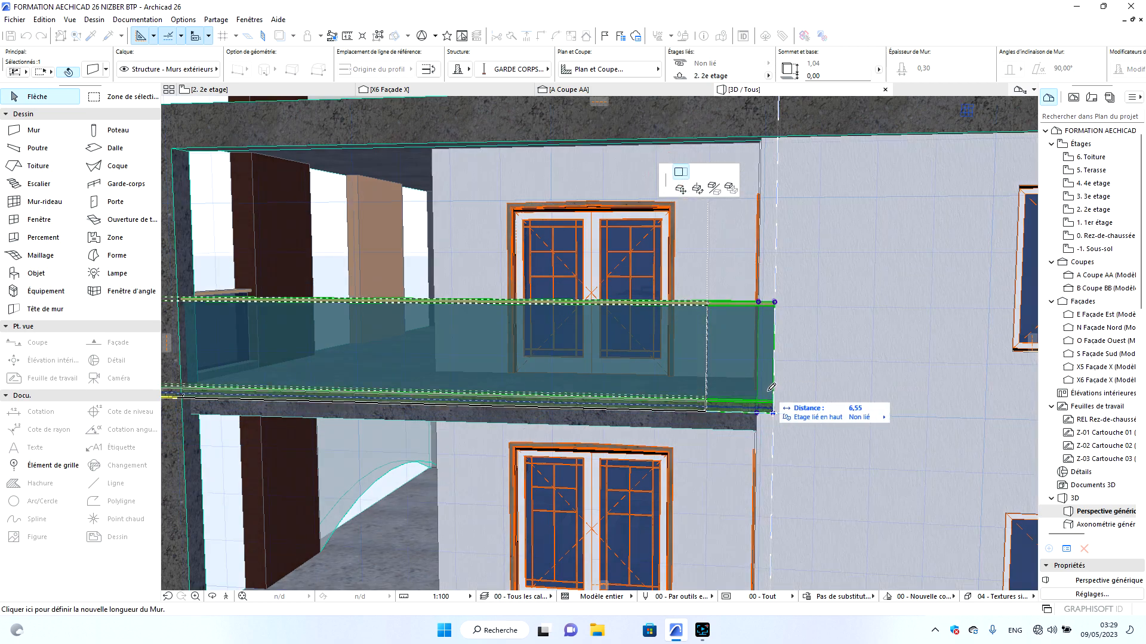
{"action": "left_click", "coordinate": [758, 413]}
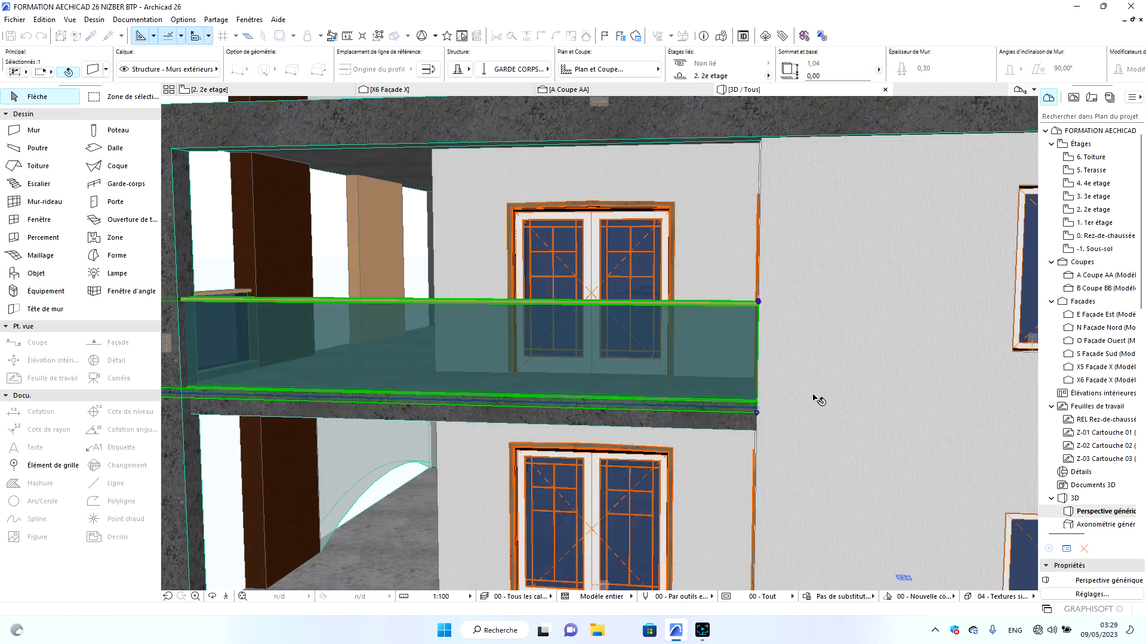
{"action": "key", "text": "Escape"}
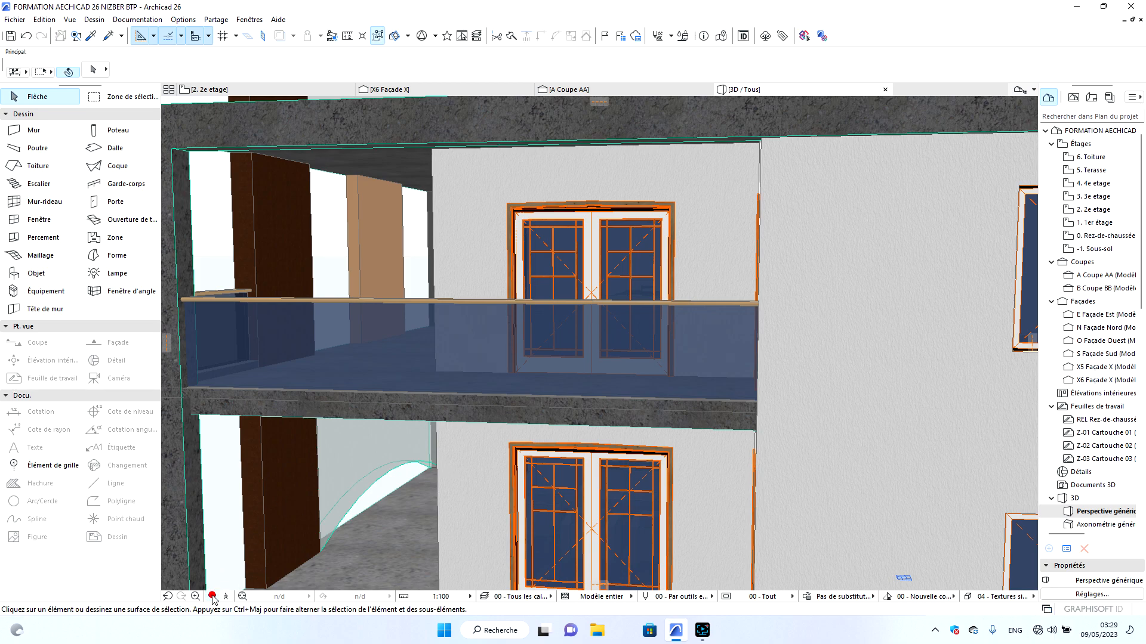
{"action": "scroll", "coordinate": [658, 448], "scroll_direction": "down", "scroll_amount": 5}
{"action": "left_click_drag", "start_coordinate": [563, 460], "coordinate": [813, 456]}
{"action": "scroll", "coordinate": [544, 435], "scroll_direction": "up", "scroll_amount": 4}
{"action": "left_click_drag", "start_coordinate": [544, 446], "coordinate": [507, 372]}
{"action": "left_click", "coordinate": [510, 349]}
{"action": "left_click", "coordinate": [775, 297], "text": "shift"}
{"action": "scroll", "coordinate": [560, 357], "scroll_direction": "down", "scroll_amount": 5}
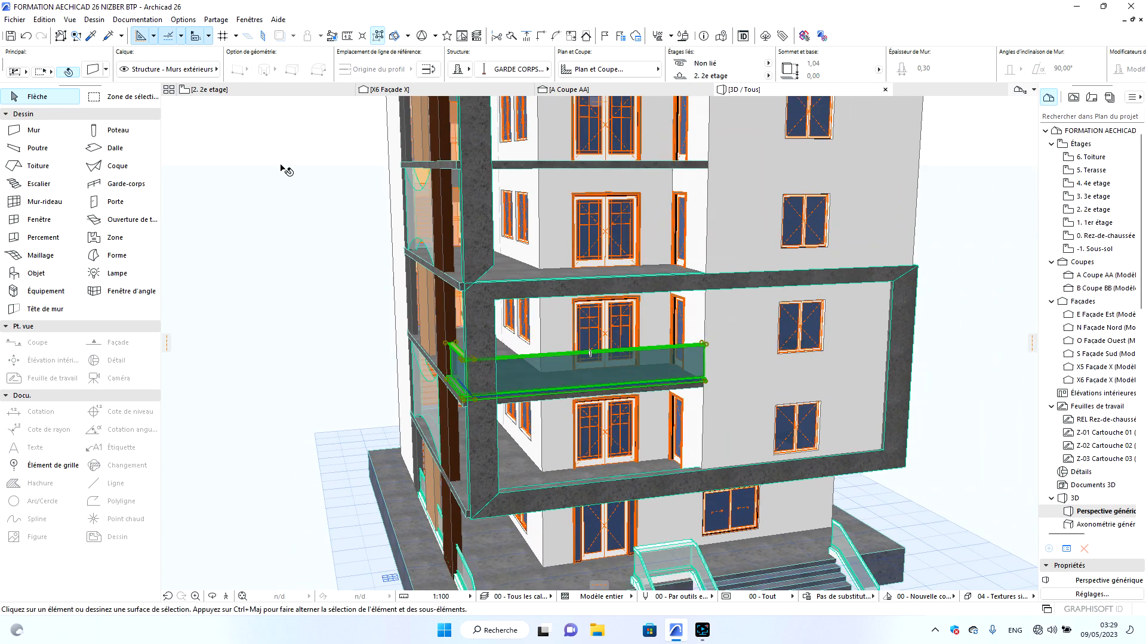
{"action": "key", "text": "Escape"}
Open the 2e etage floor plan and select both the front and side guard walls of the corner balcony.
{"action": "left_click", "coordinate": [243, 89]}
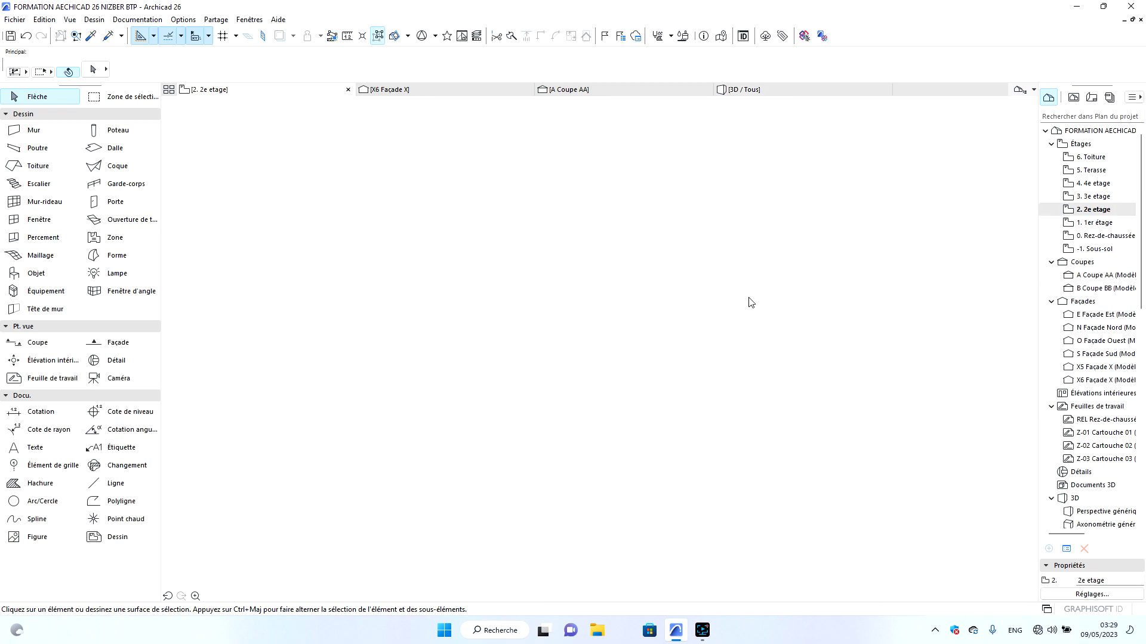
{"action": "left_click", "coordinate": [741, 397]}
{"action": "key", "text": "Escape"}
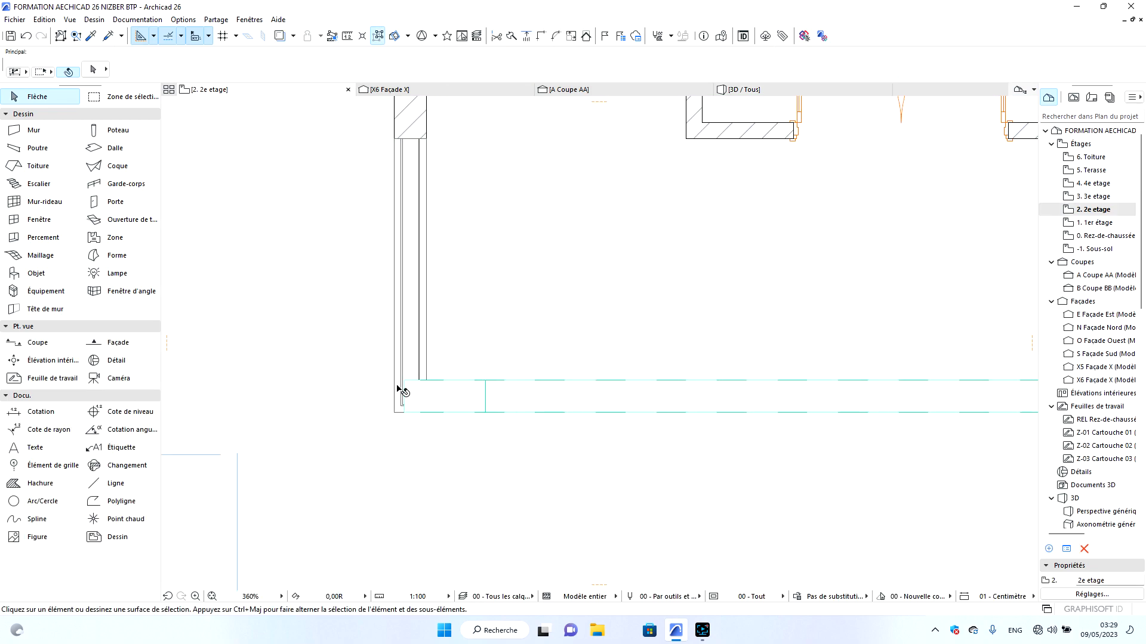
{"action": "scroll", "coordinate": [482, 371], "scroll_direction": "down", "scroll_amount": 4}
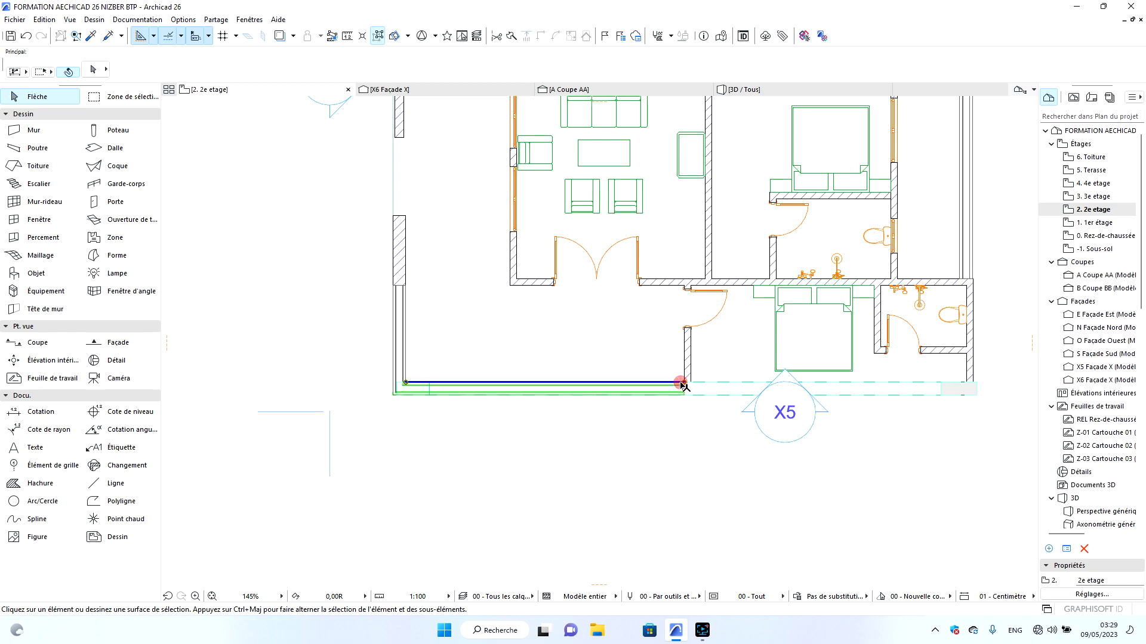
{"action": "left_click", "coordinate": [689, 389]}
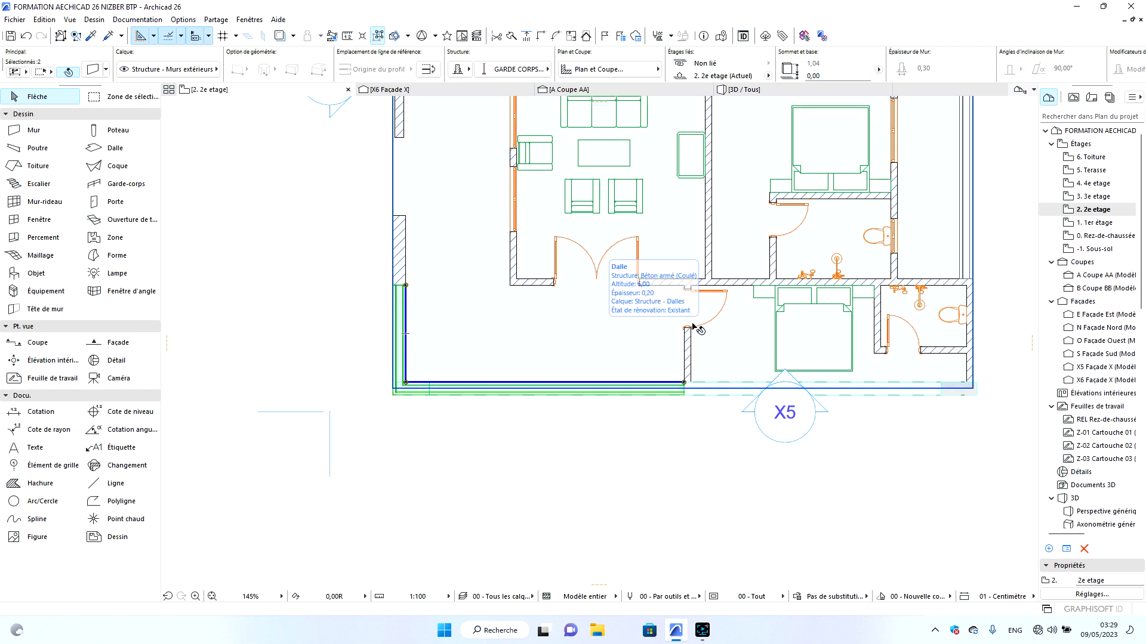
Paste copies of the 2e etage's two corner balcony guard walls at the same position on the 4e etage.
{"action": "left_click", "coordinate": [1104, 197]}
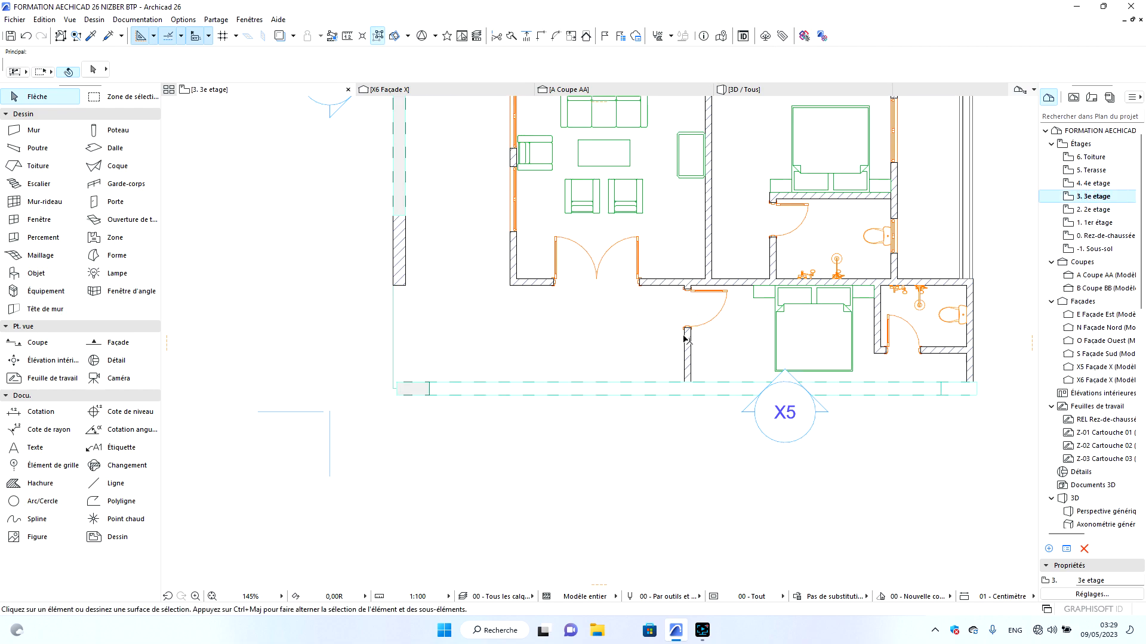
{"action": "left_click", "coordinate": [1101, 183]}
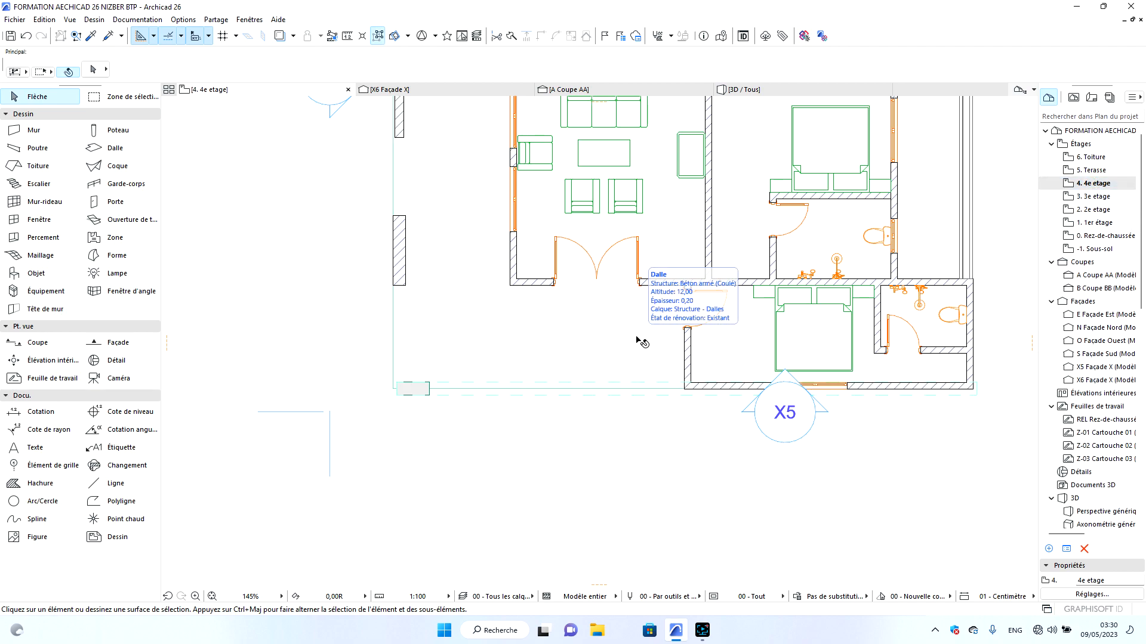
{"action": "left_click", "coordinate": [555, 450]}
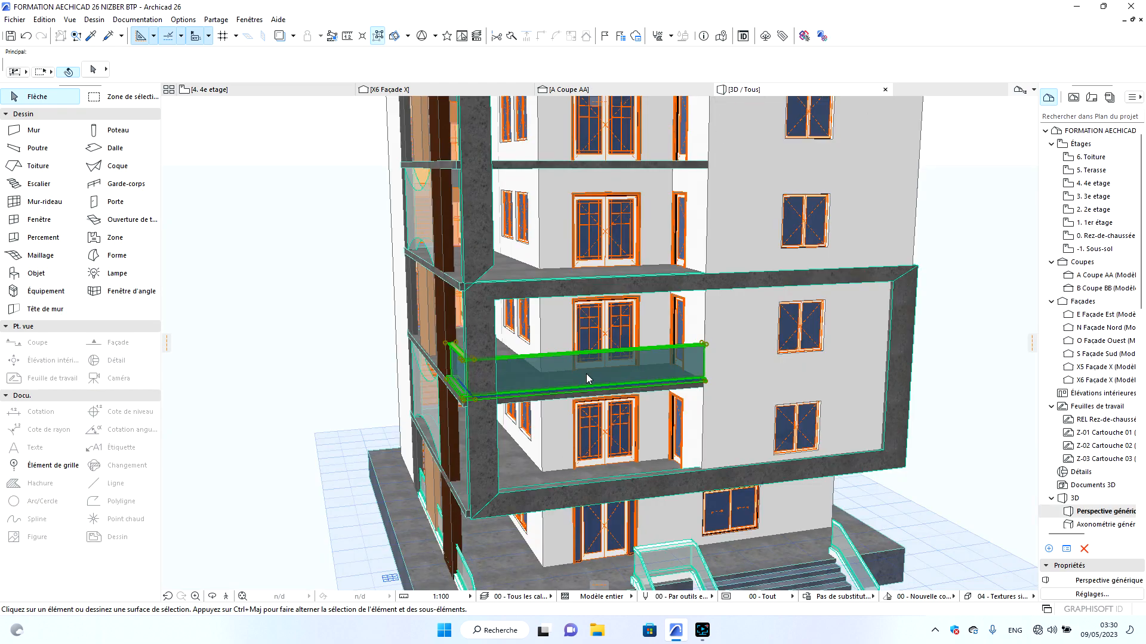
Orbit around the building's corner in the 3D view to examine the balcony guard walls on the upper floors.
{"action": "left_click", "coordinate": [212, 597]}
{"action": "left_click", "coordinate": [533, 473]}
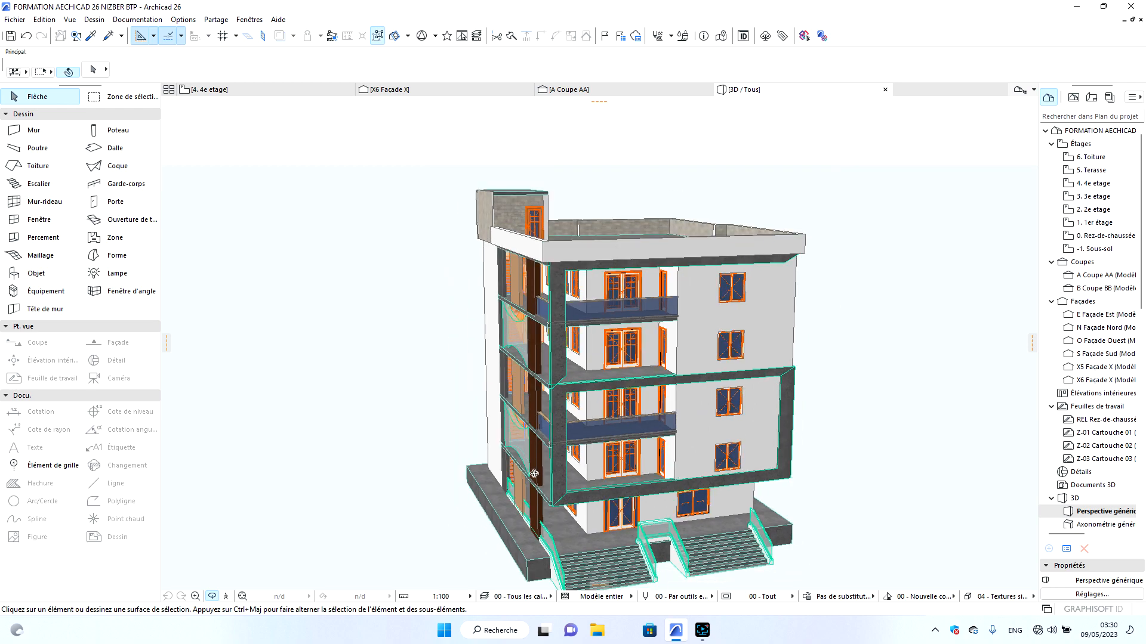
{"action": "left_click_drag", "start_coordinate": [668, 460], "coordinate": [693, 466]}
{"action": "scroll", "coordinate": [662, 394], "scroll_direction": "up", "scroll_amount": 5}
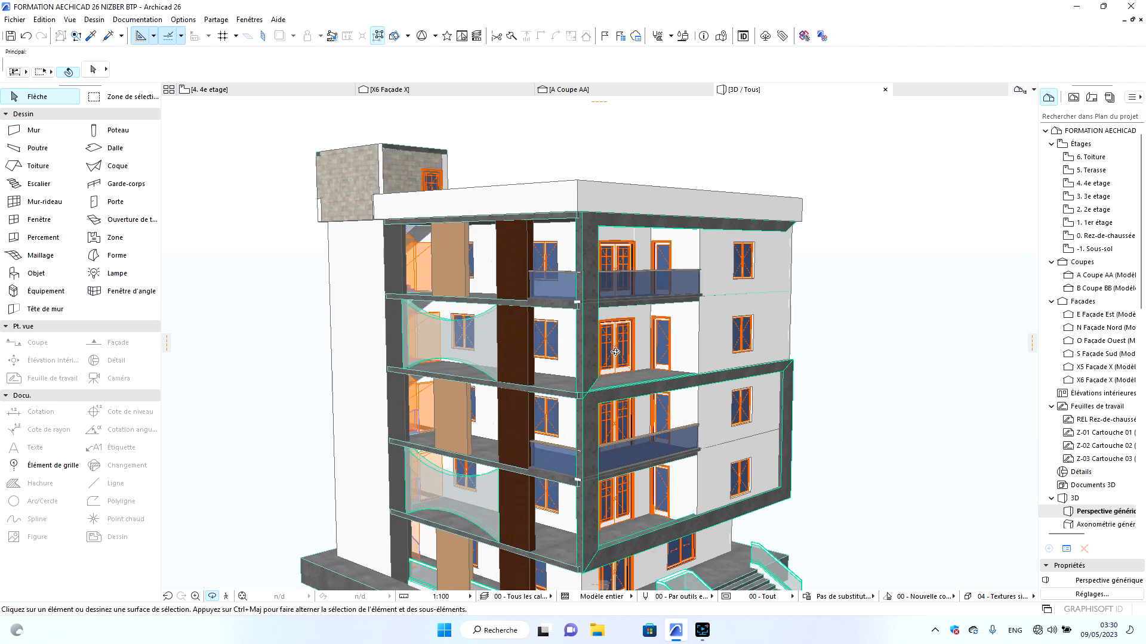
{"action": "left_click", "coordinate": [703, 632]}
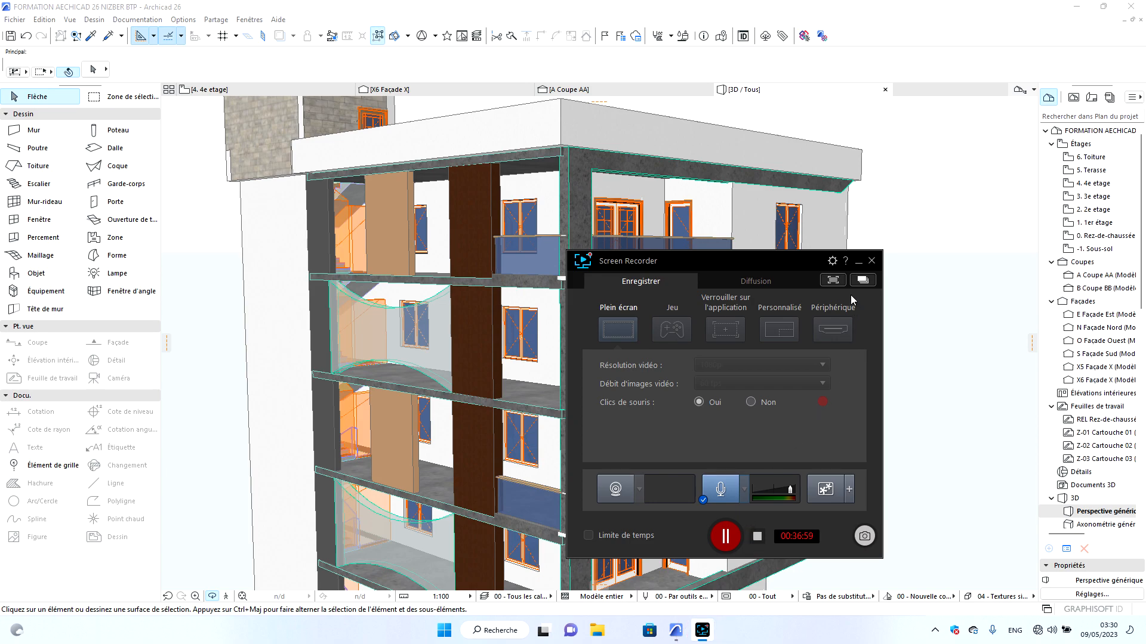
{"action": "left_click", "coordinate": [857, 261]}
{"action": "left_click_drag", "start_coordinate": [540, 430], "coordinate": [301, 318]}
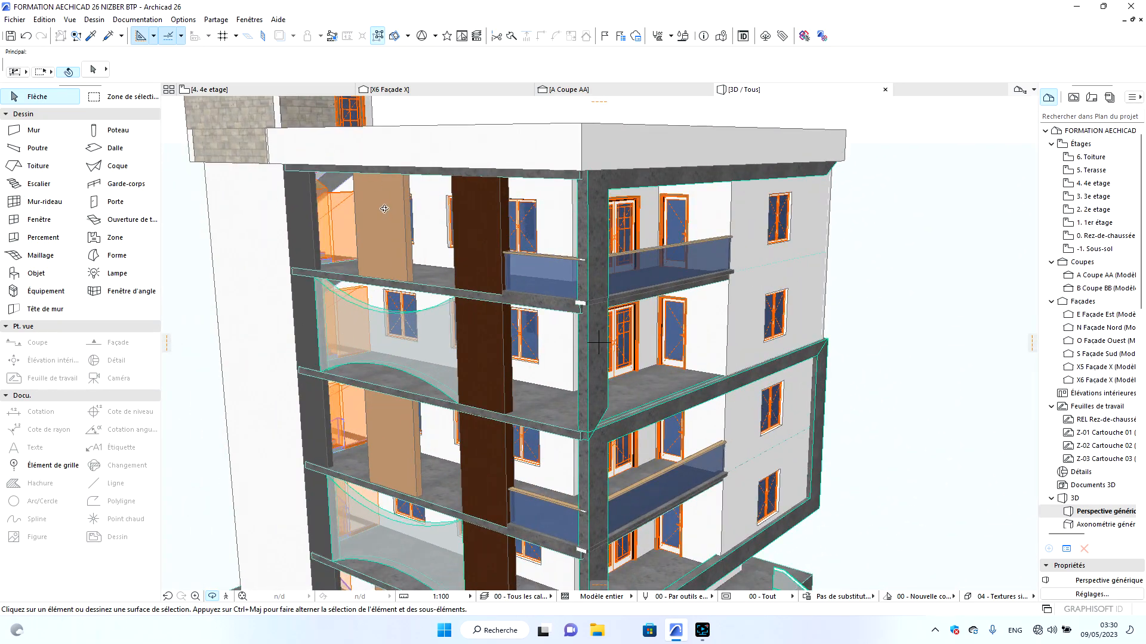
{"action": "scroll", "coordinate": [384, 211], "scroll_direction": "down", "scroll_amount": 4}
{"action": "scroll", "coordinate": [630, 487], "scroll_direction": "up", "scroll_amount": 4}
{"action": "left_click_drag", "start_coordinate": [513, 511], "coordinate": [601, 502]}
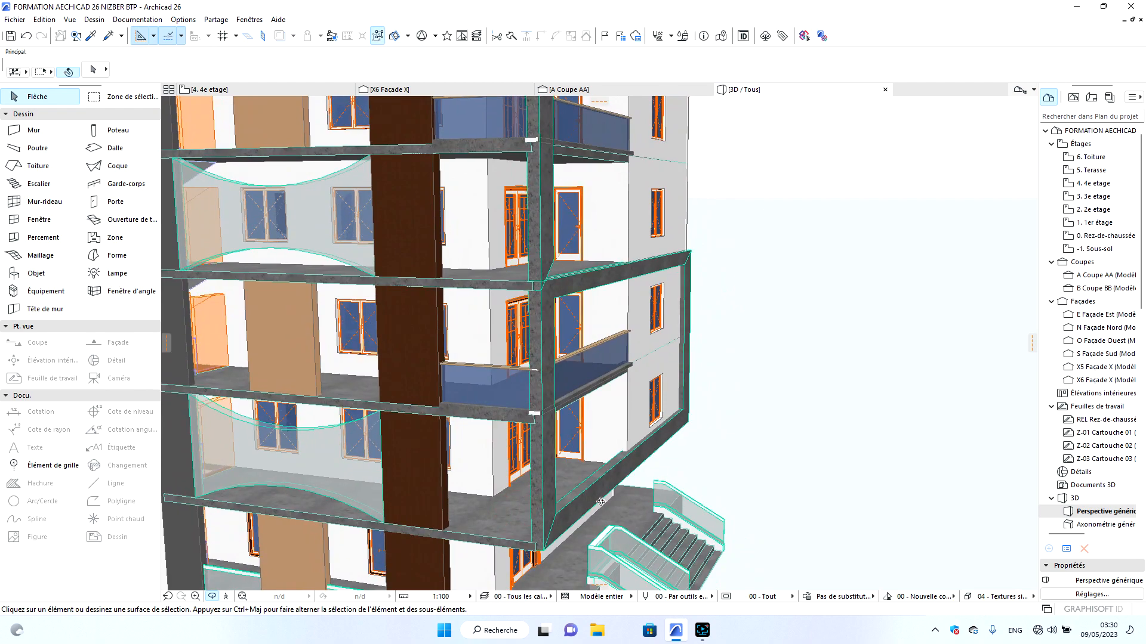
Copy the front and side corner guard walls of the 4e etage and paste them in the same place on the 3e etage.
{"action": "left_click", "coordinate": [203, 90]}
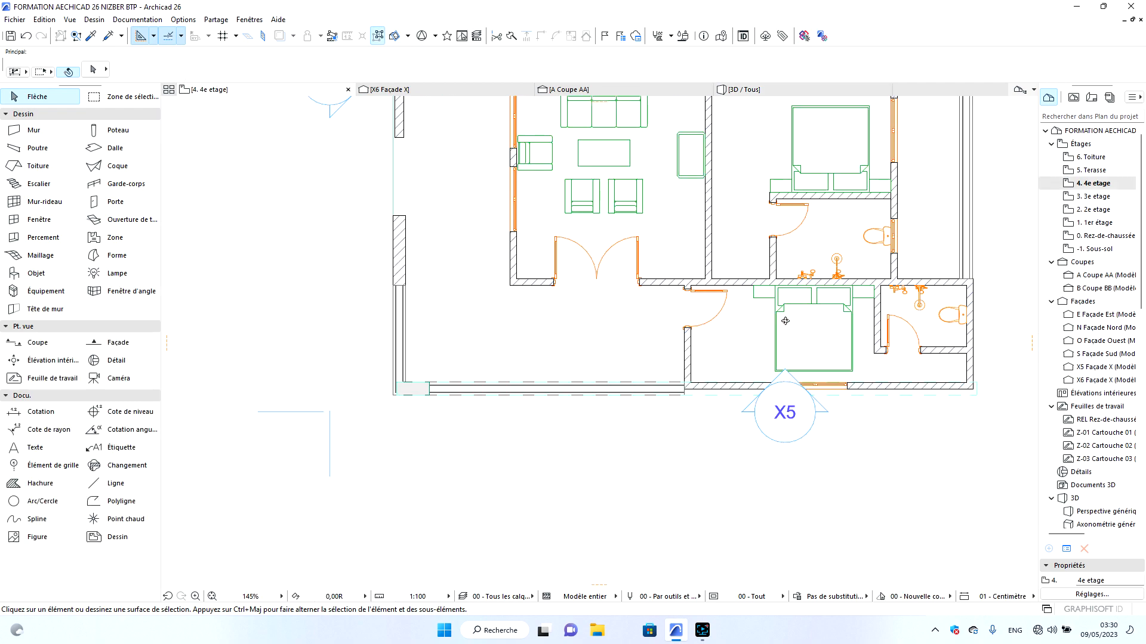
{"action": "left_click", "coordinate": [674, 389]}
{"action": "key", "text": "Escape"}
{"action": "left_click", "coordinate": [683, 394]}
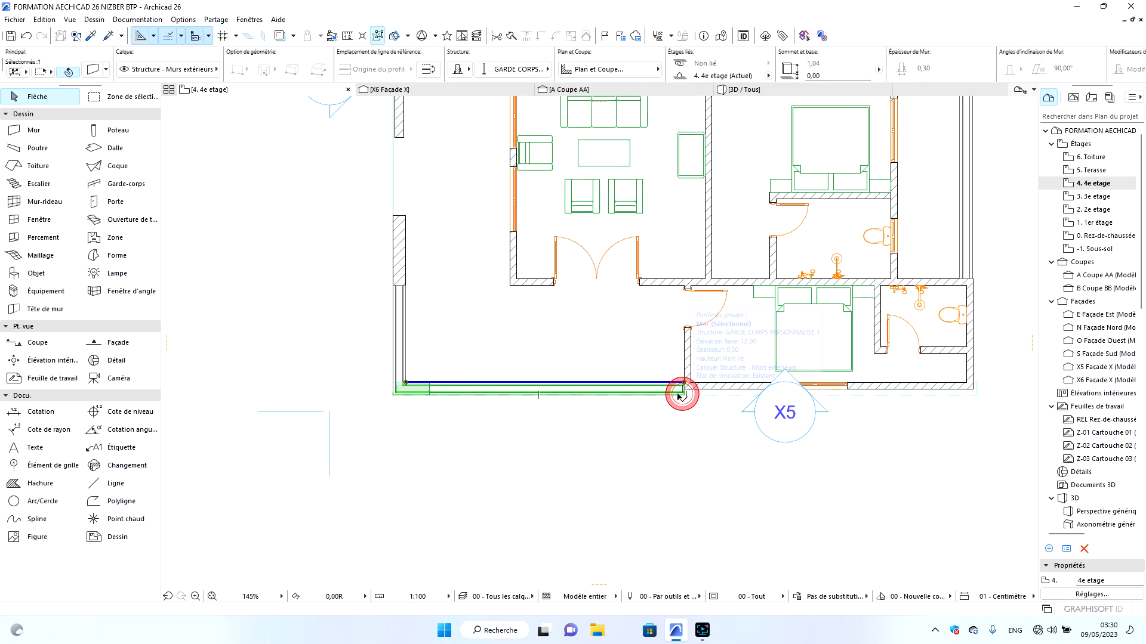
{"action": "left_click", "coordinate": [404, 324], "text": "shift"}
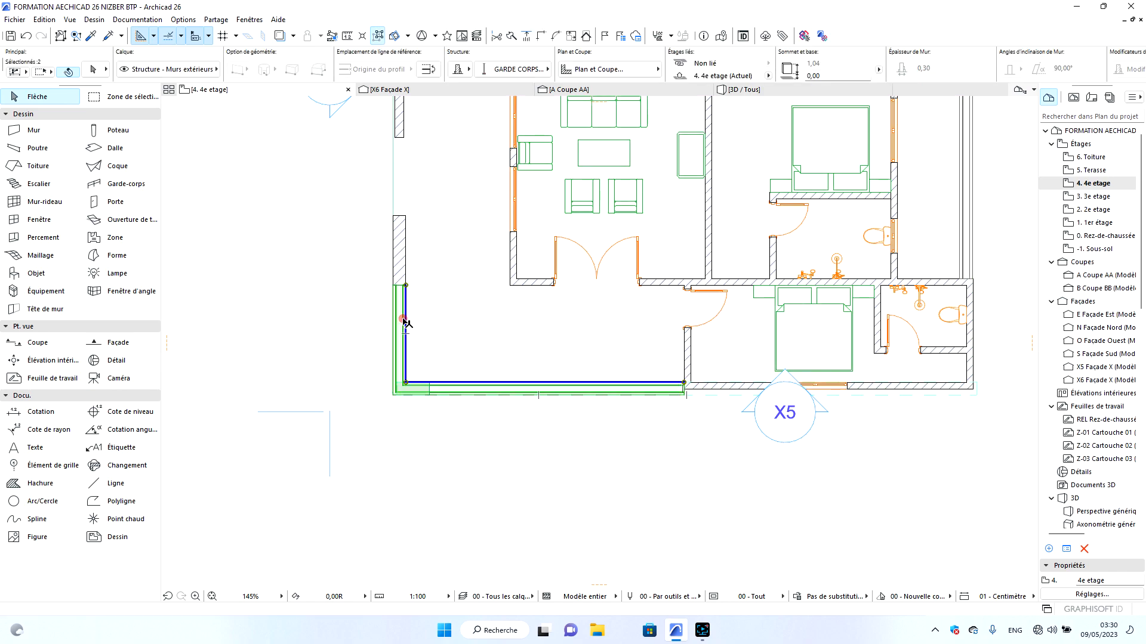
{"action": "scroll", "coordinate": [488, 376], "scroll_direction": "up", "scroll_amount": 1}
{"action": "scroll", "coordinate": [488, 375], "scroll_direction": "up", "scroll_amount": 1}
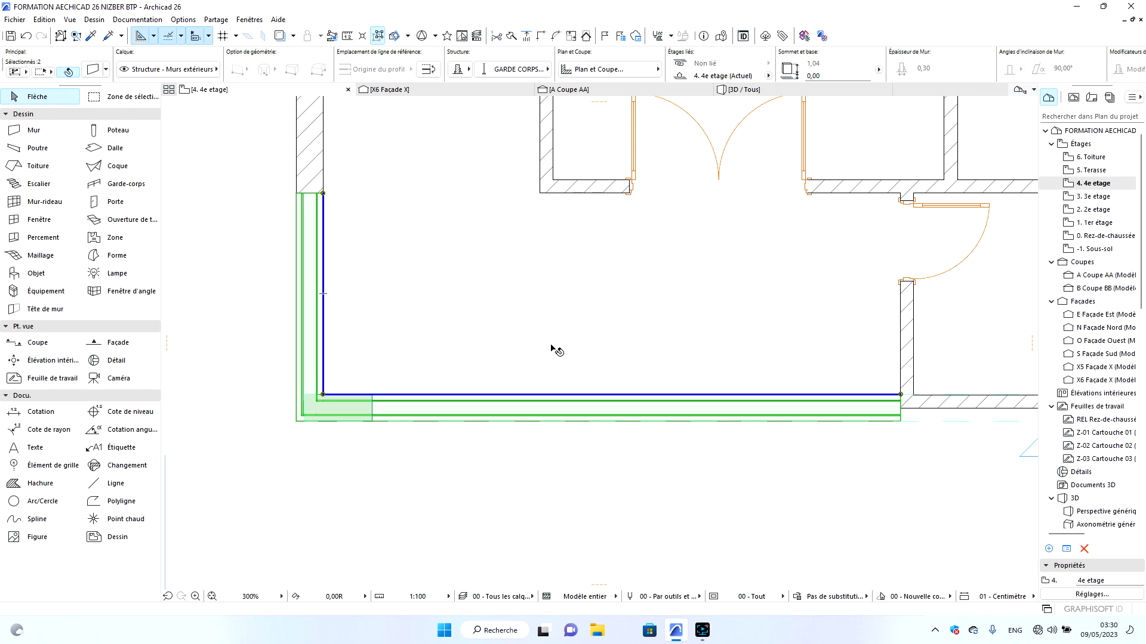
{"action": "scroll", "coordinate": [568, 348], "scroll_direction": "up", "scroll_amount": 2}
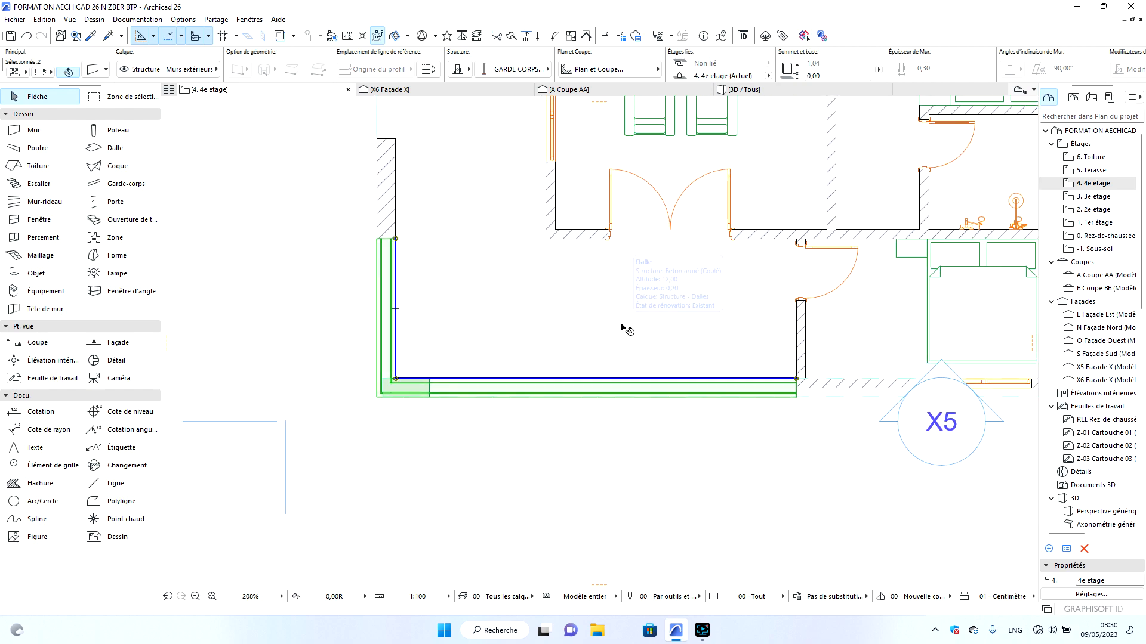
{"action": "left_click", "coordinate": [1096, 197]}
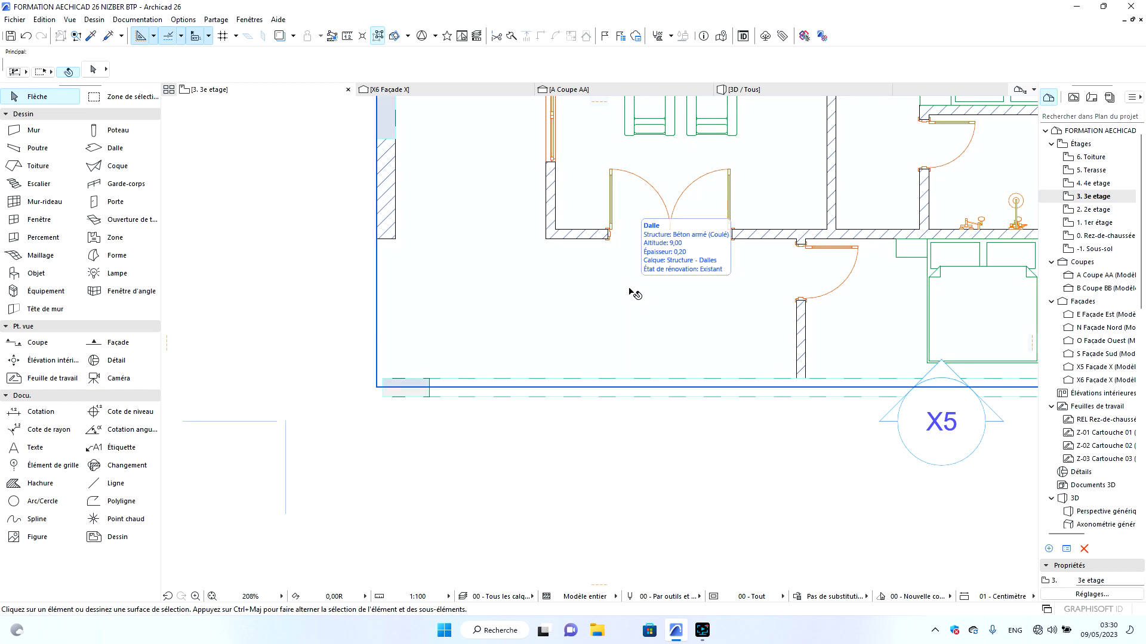
{"action": "left_click", "coordinate": [587, 432]}
Copy the front and side corner guard walls of the 3e etage and paste them in the same place on the 1er étage.
{"action": "left_click", "coordinate": [390, 285]}
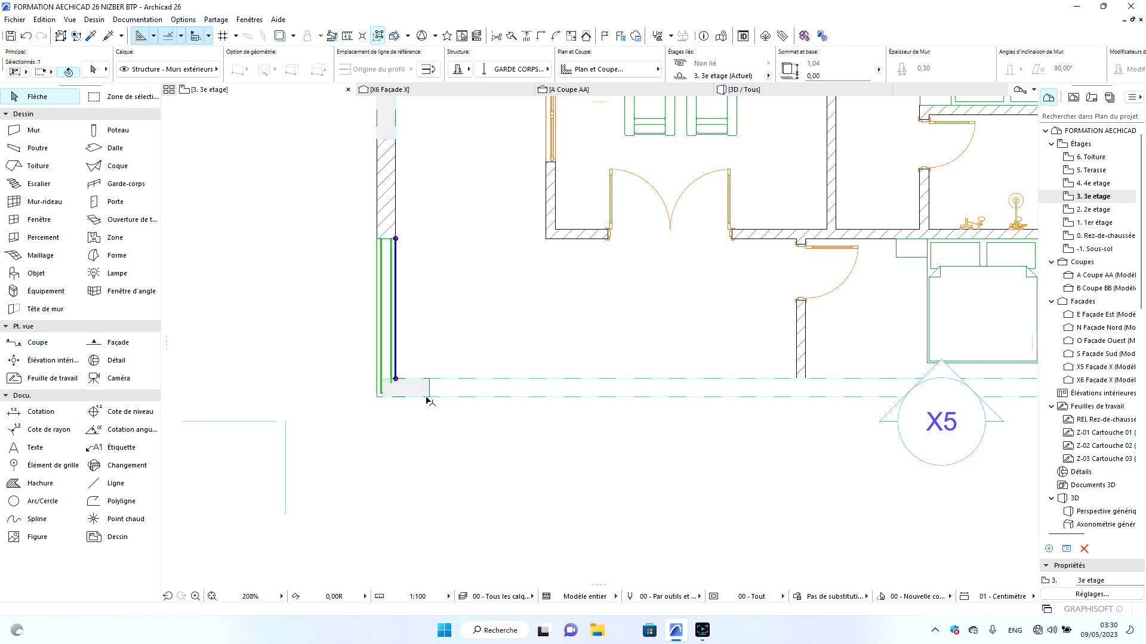
{"action": "left_click", "coordinate": [796, 387], "text": "shift"}
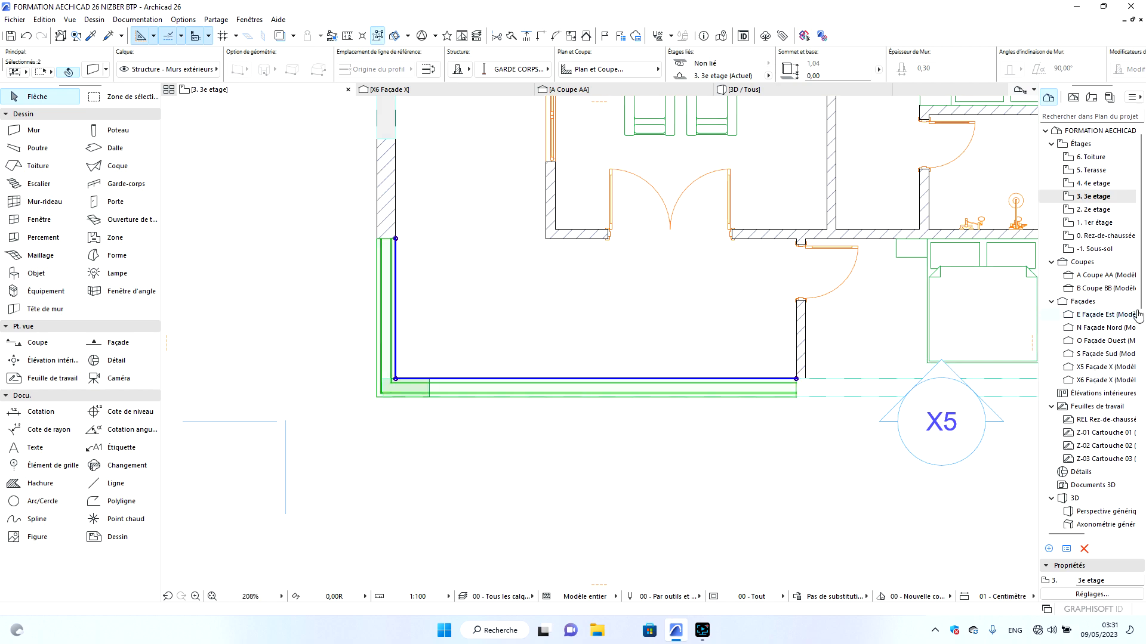
{"action": "left_click", "coordinate": [1097, 210]}
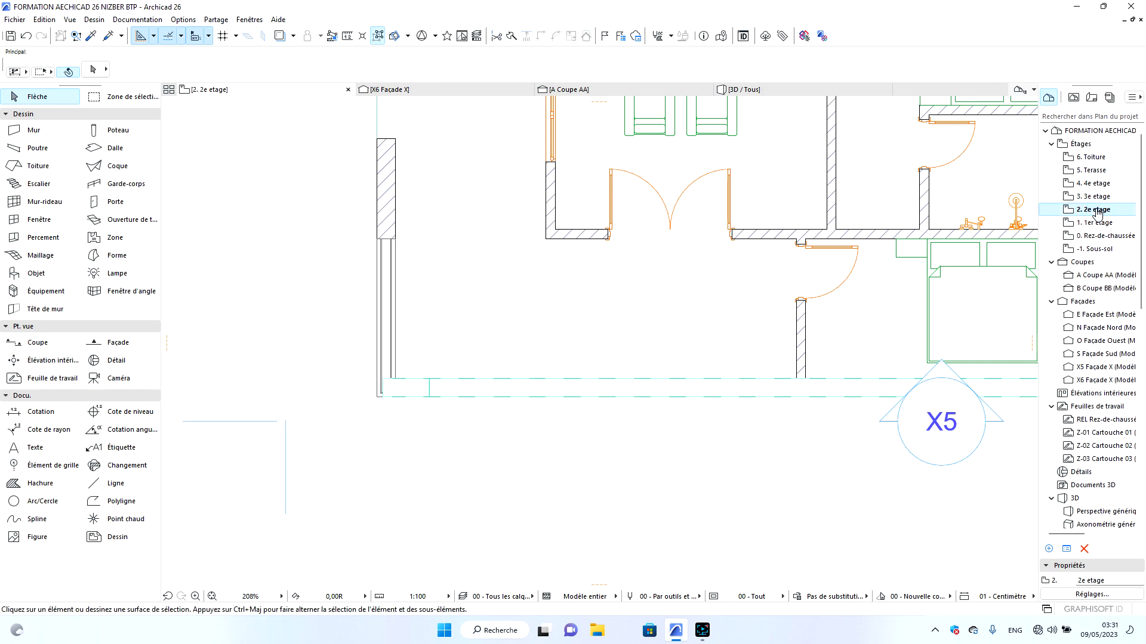
{"action": "left_click", "coordinate": [1104, 225]}
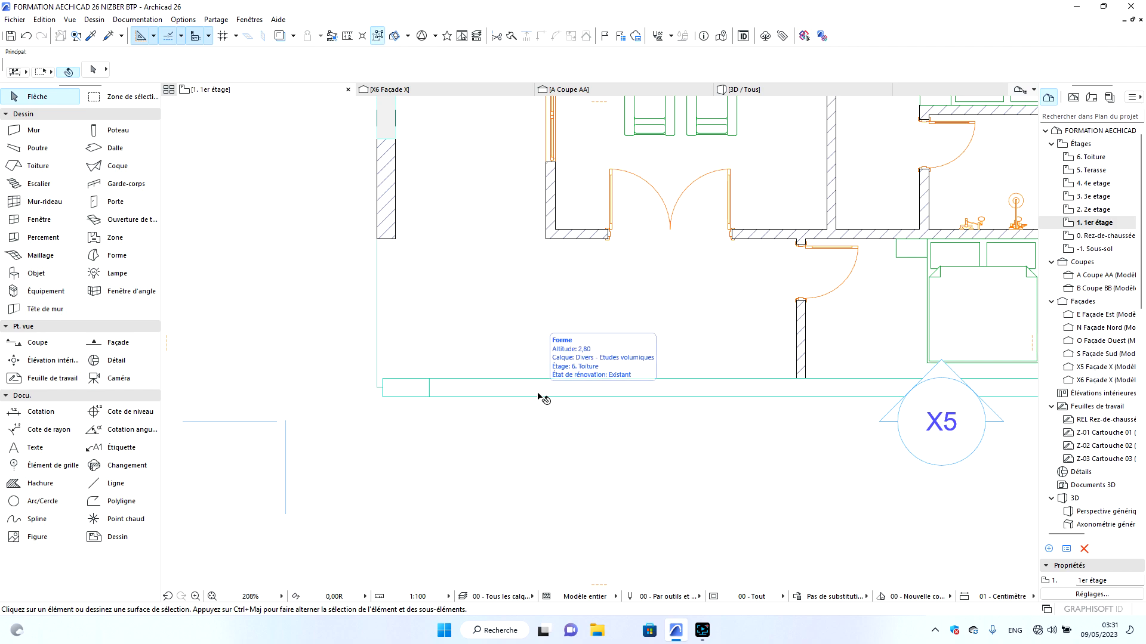
{"action": "left_click", "coordinate": [527, 441]}
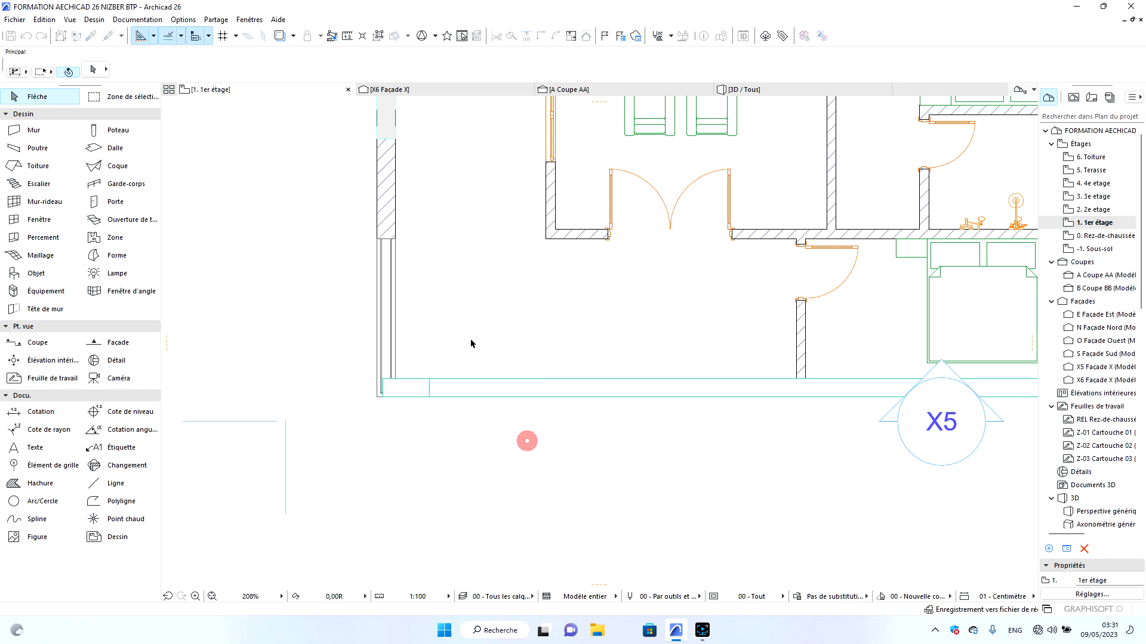
Examine the façade with the curved panels in 3D and against the 3e etage plan for balcony edges without guard walls.
{"action": "left_click", "coordinate": [767, 95]}
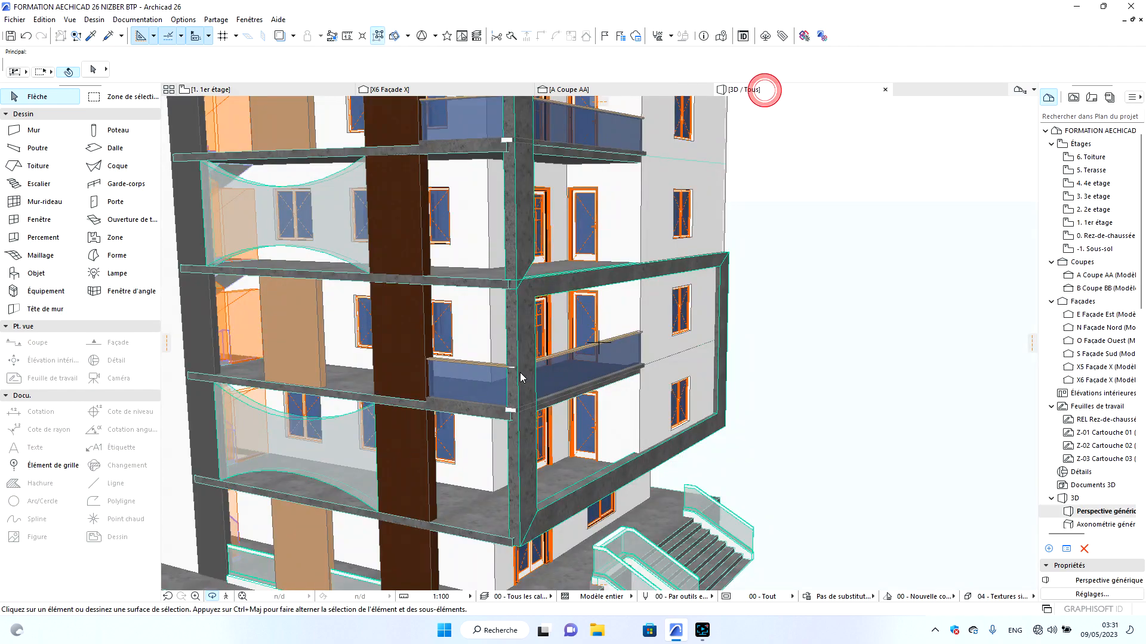
{"action": "left_click", "coordinate": [510, 500]}
{"action": "left_click_drag", "start_coordinate": [525, 501], "coordinate": [653, 484]}
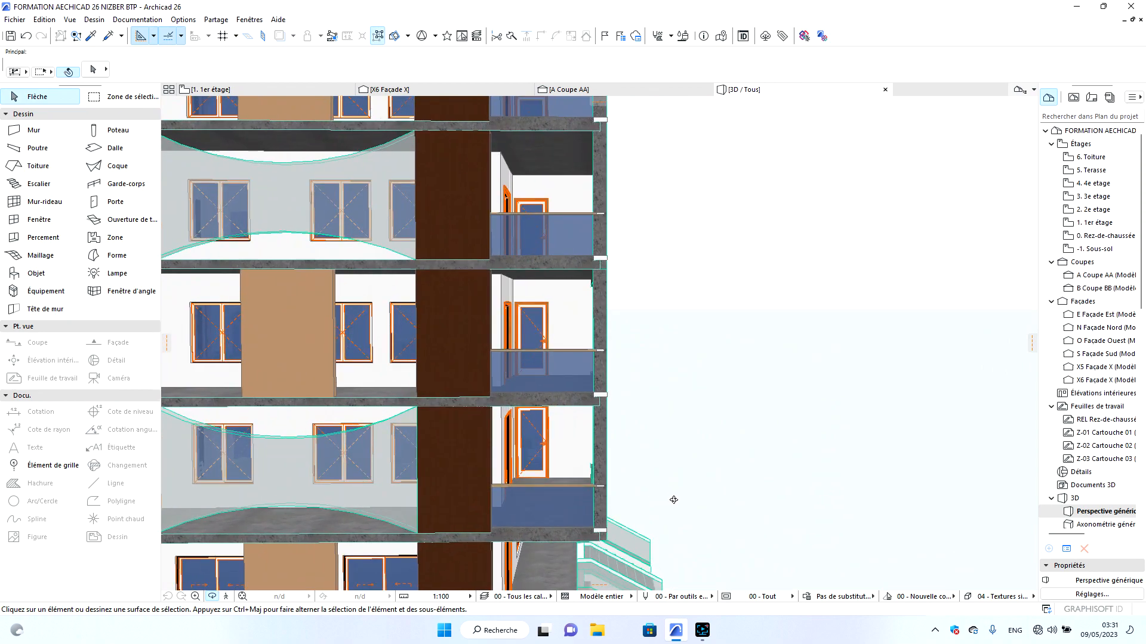
{"action": "scroll", "coordinate": [641, 491], "scroll_direction": "down", "scroll_amount": 2}
{"action": "scroll", "coordinate": [460, 532], "scroll_direction": "up", "scroll_amount": 3}
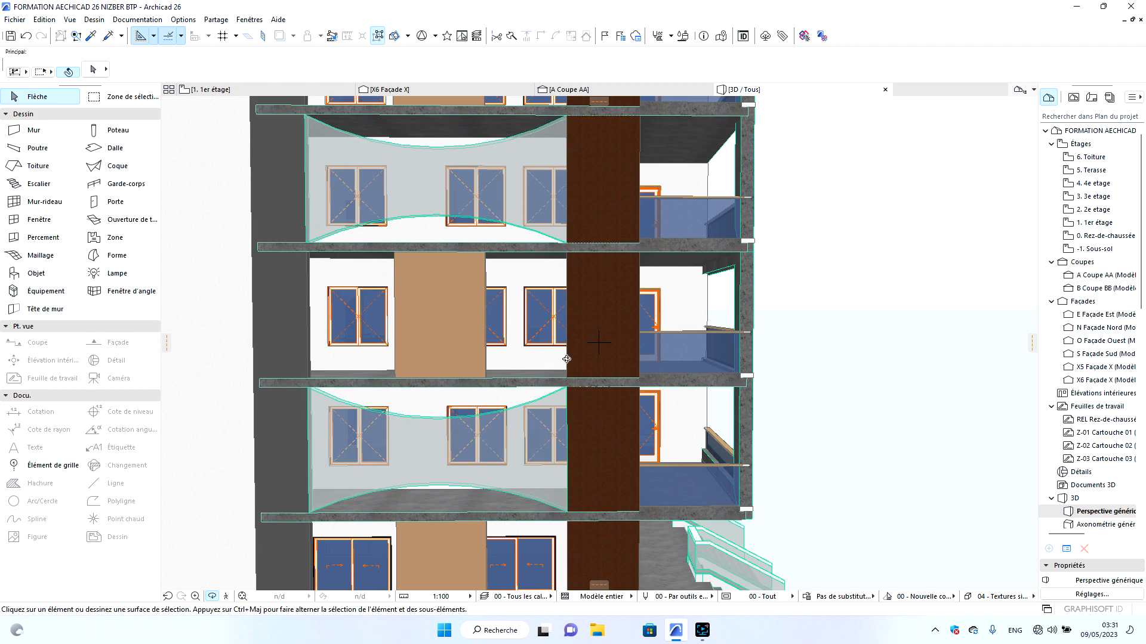
{"action": "scroll", "coordinate": [568, 405], "scroll_direction": "down", "scroll_amount": 2}
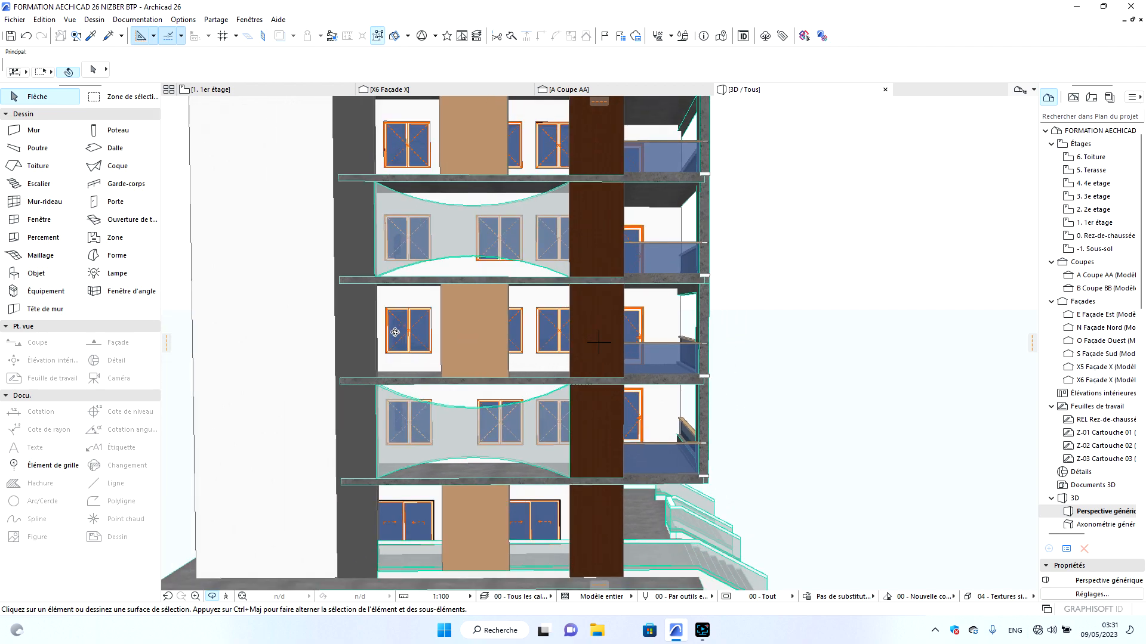
{"action": "scroll", "coordinate": [471, 349], "scroll_direction": "down", "scroll_amount": 2}
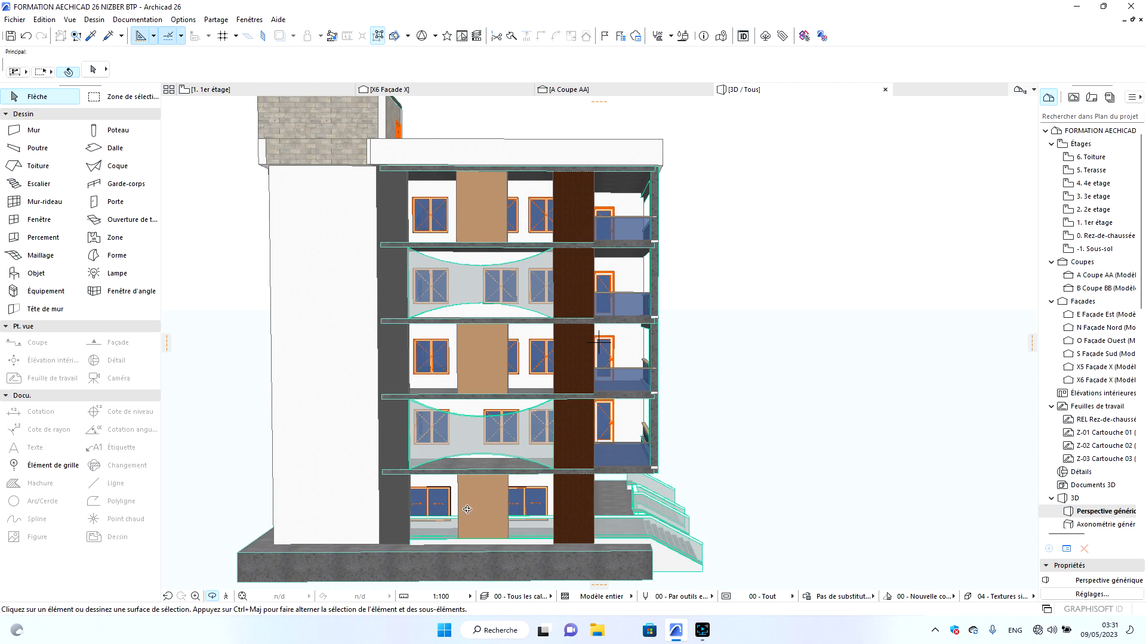
{"action": "scroll", "coordinate": [483, 477], "scroll_direction": "up", "scroll_amount": 2}
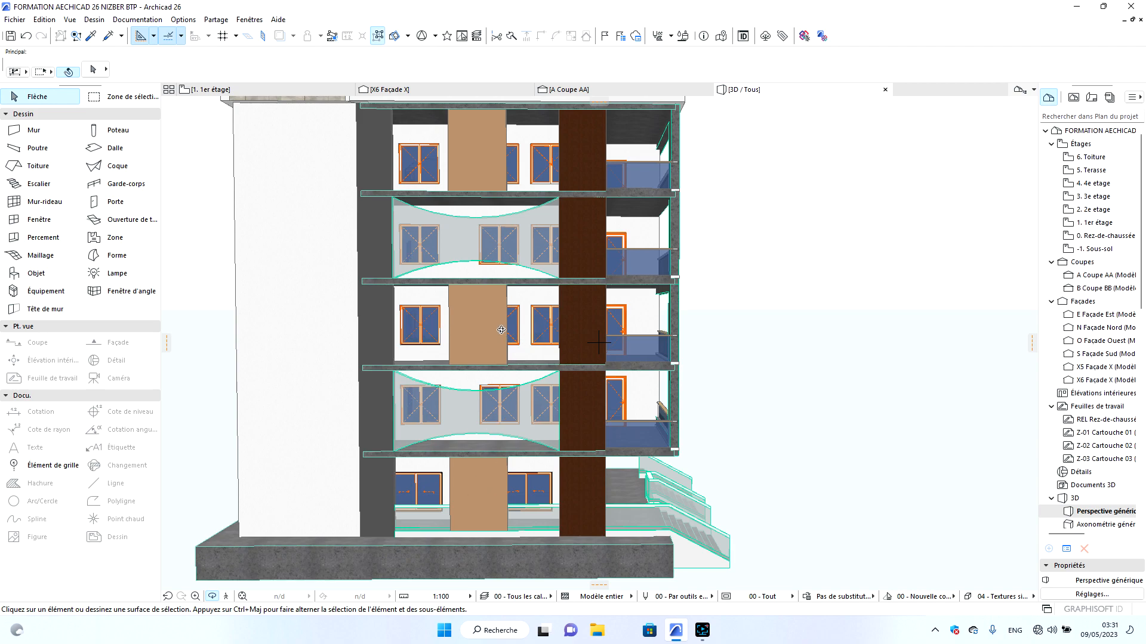
{"action": "left_click", "coordinate": [206, 89]}
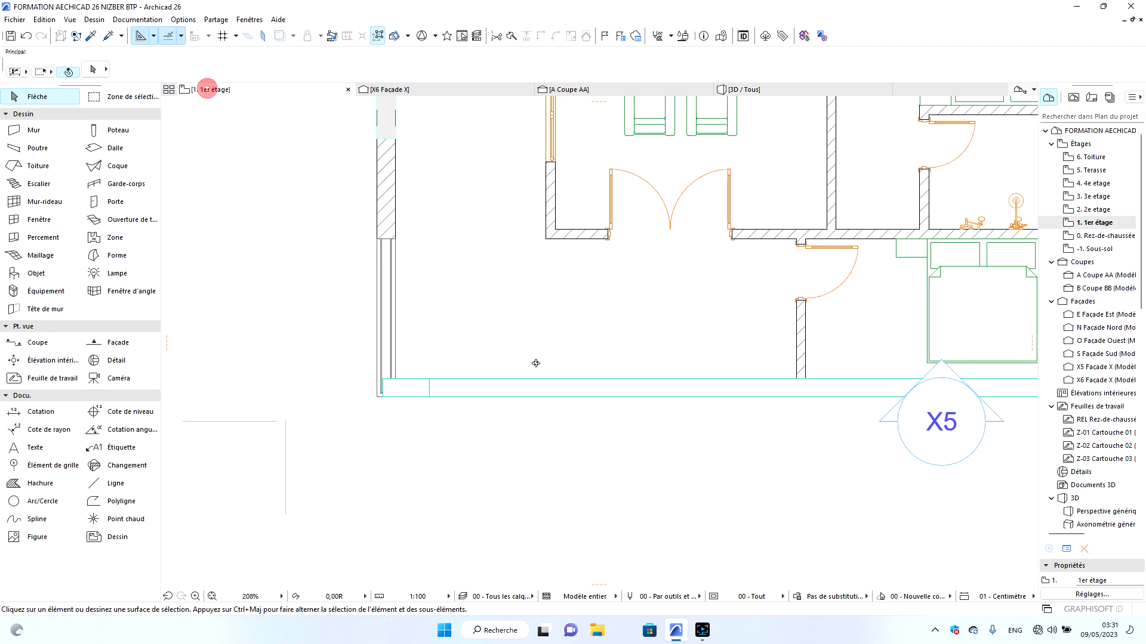
{"action": "left_click", "coordinate": [1093, 196]}
{"action": "scroll", "coordinate": [696, 451], "scroll_direction": "down", "scroll_amount": 4}
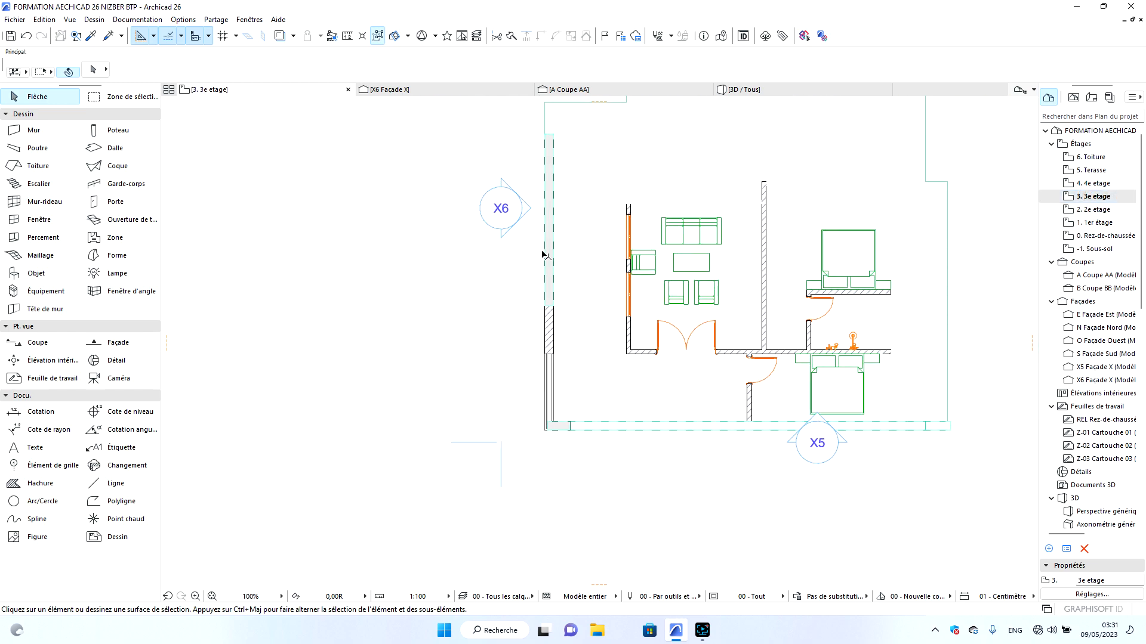
{"action": "scroll", "coordinate": [570, 310], "scroll_direction": "down", "scroll_amount": 1}
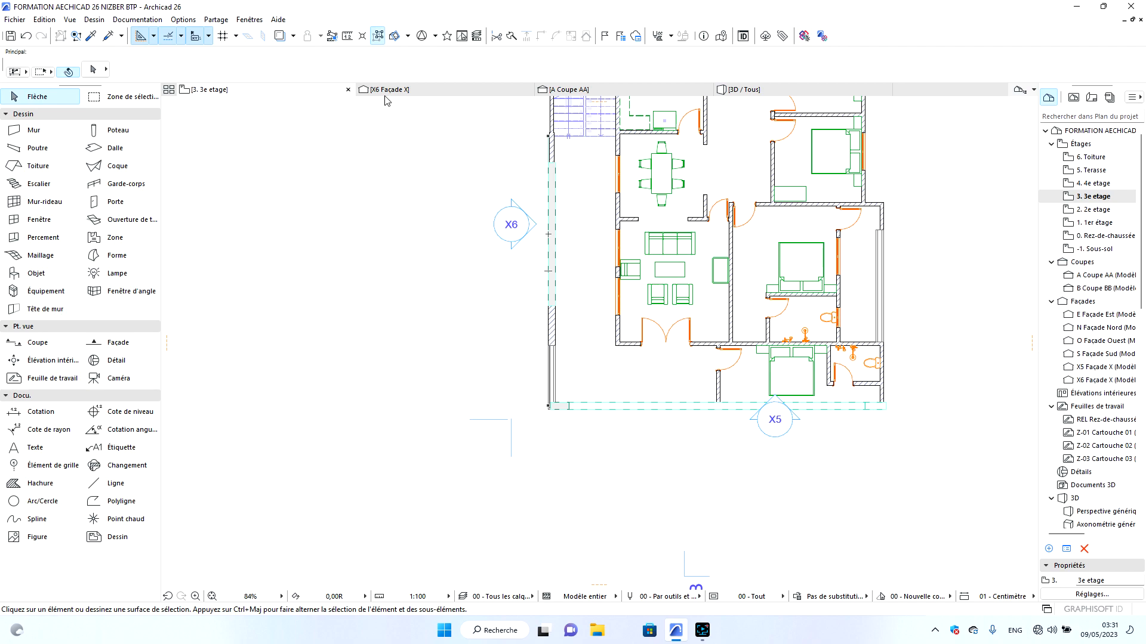
{"action": "left_click", "coordinate": [743, 90]}
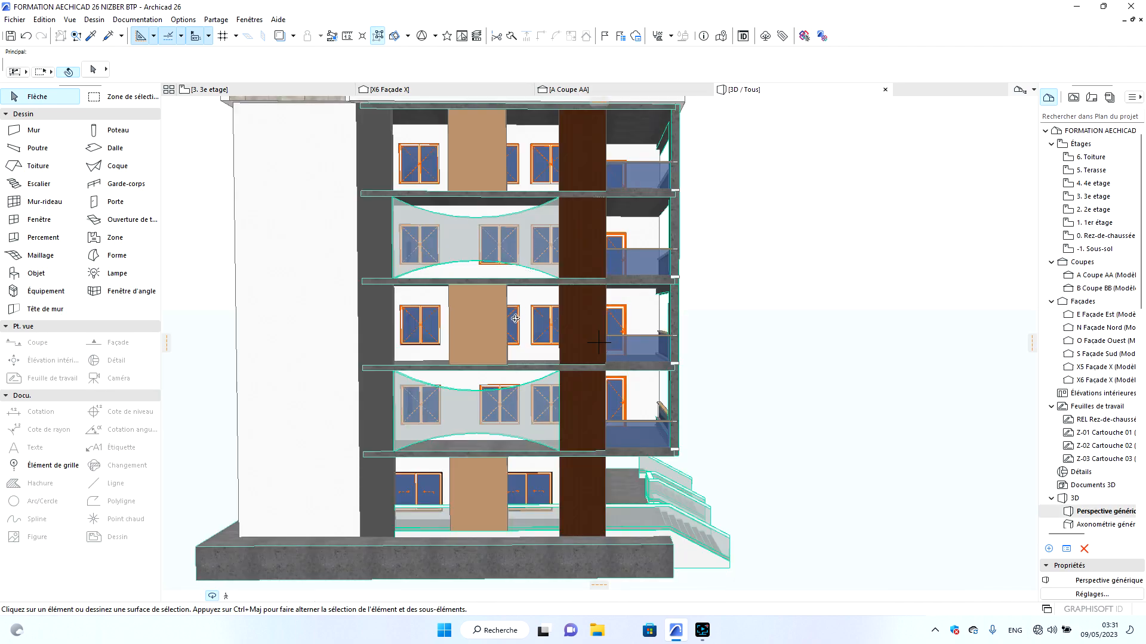
{"action": "left_click_drag", "start_coordinate": [515, 319], "coordinate": [477, 332]}
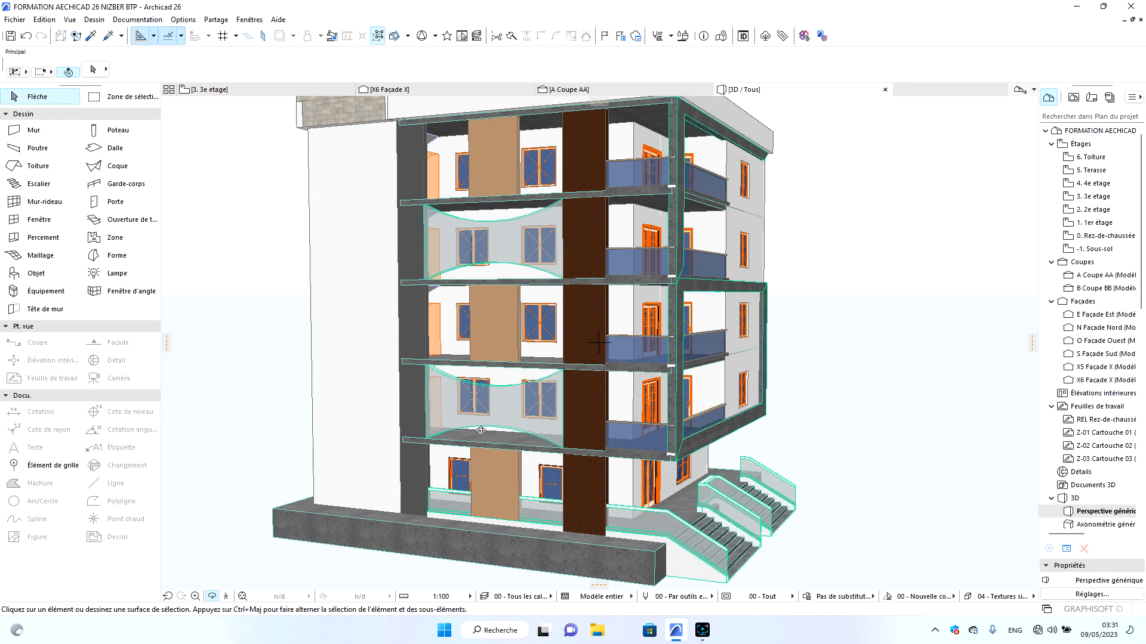
Open the 2e etage plan and pick up the GARDE CORPS settings from the guard wall on the east balcony.
{"action": "left_click", "coordinate": [211, 89]}
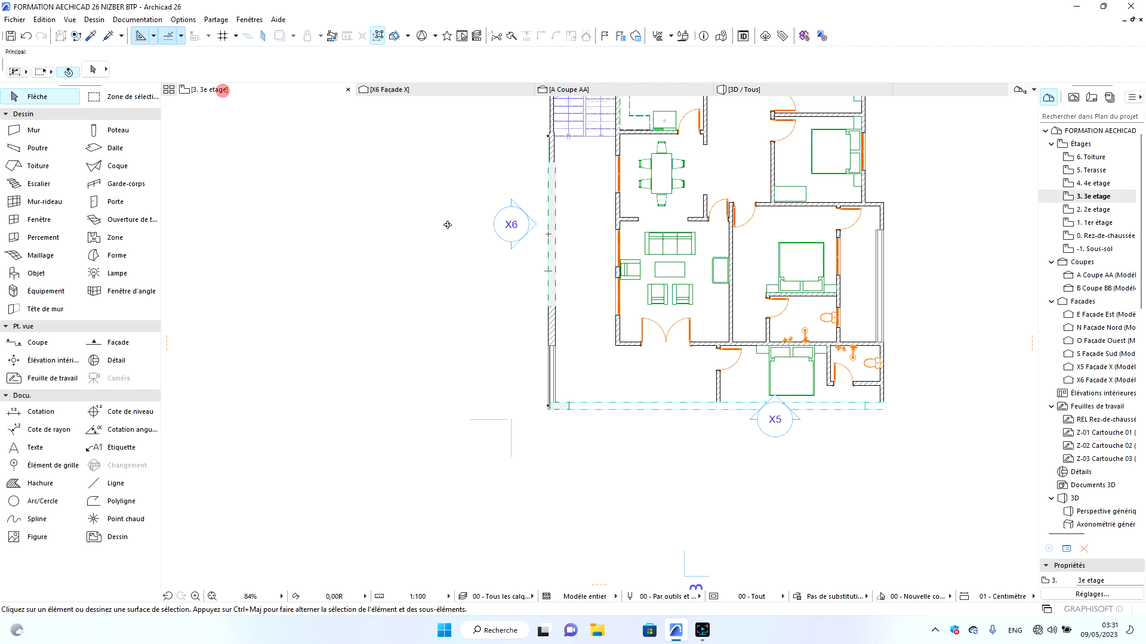
{"action": "double_click", "coordinate": [1089, 212]}
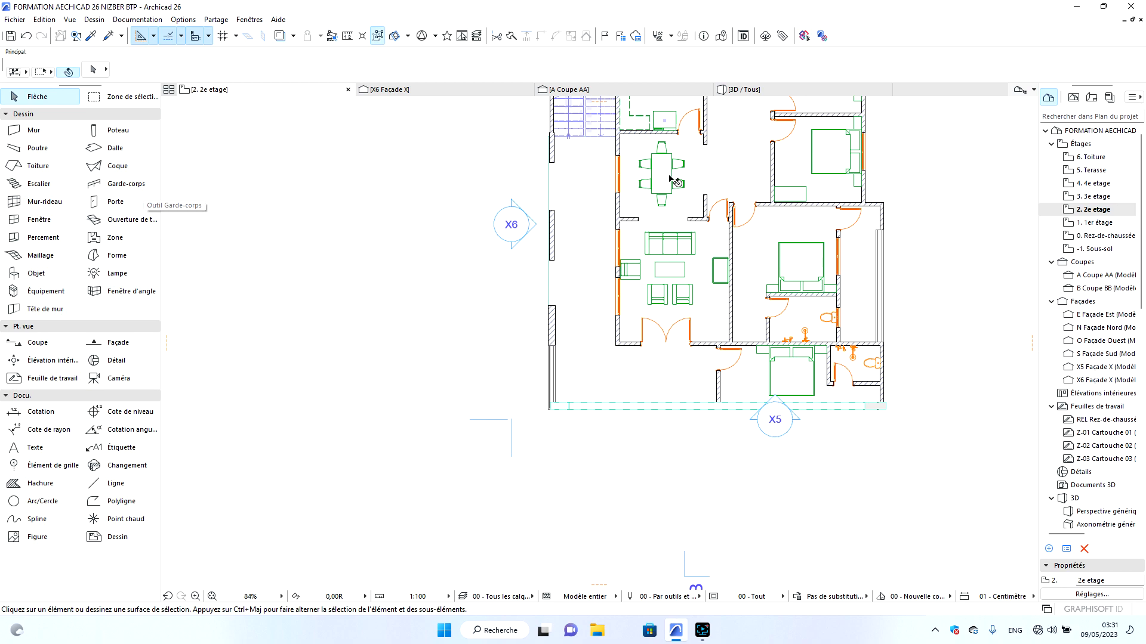
{"action": "left_click", "coordinate": [91, 35]}
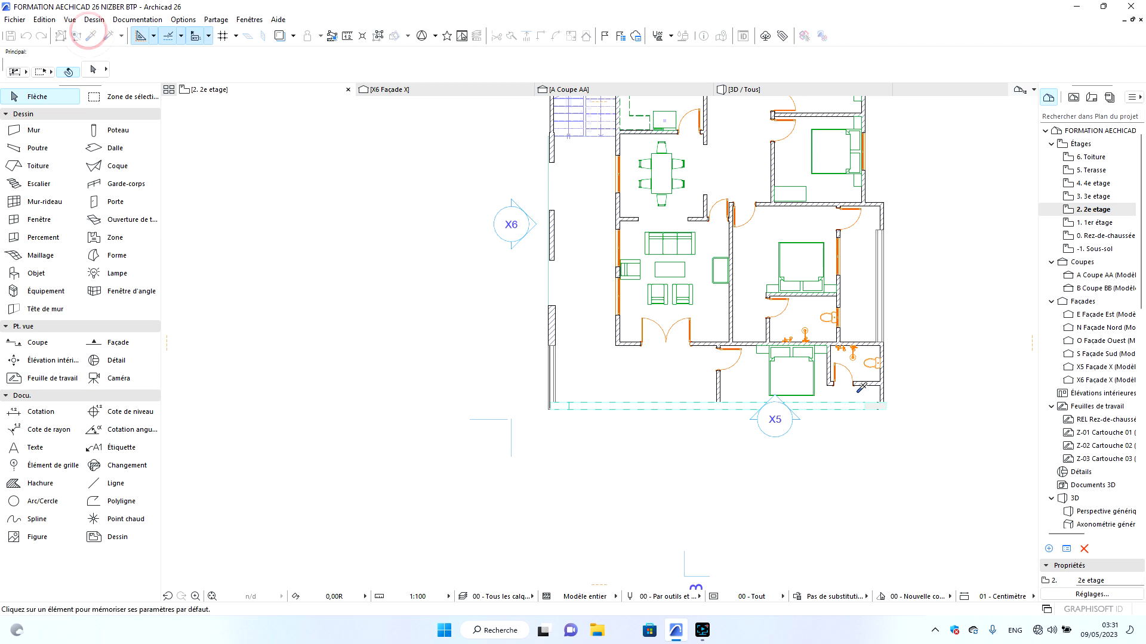
{"action": "scroll", "coordinate": [788, 260], "scroll_direction": "down", "scroll_amount": 3}
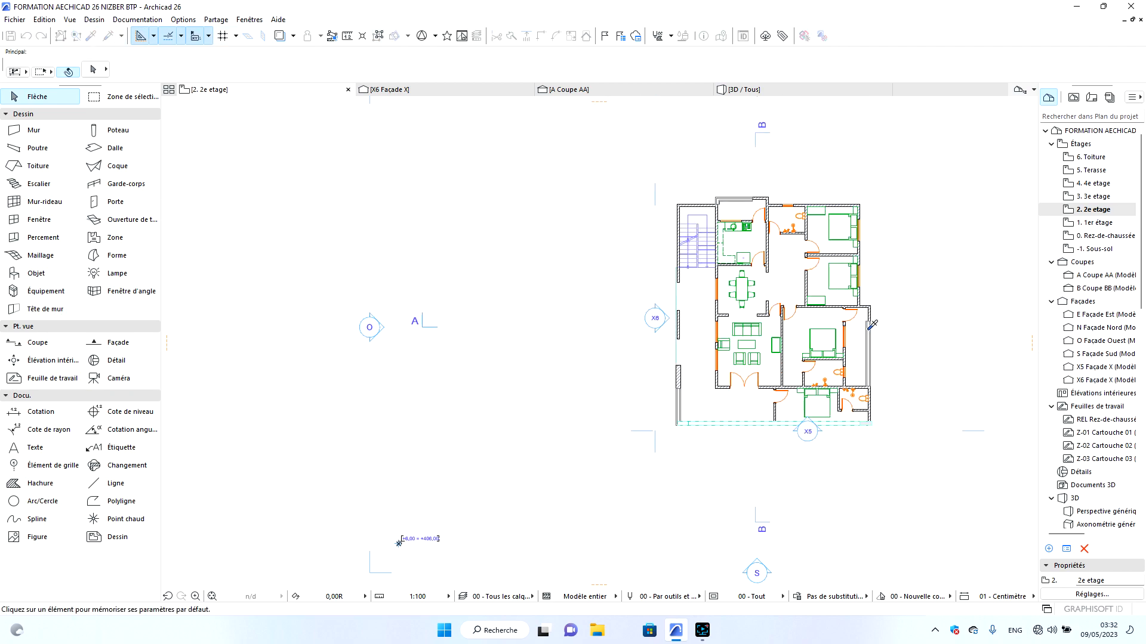
{"action": "left_click", "coordinate": [868, 352]}
Draw a GARDE CORPS wall about 1.82 m long across the west façade opening south of the X6 marker.
{"action": "scroll", "coordinate": [677, 362], "scroll_direction": "up", "scroll_amount": 5}
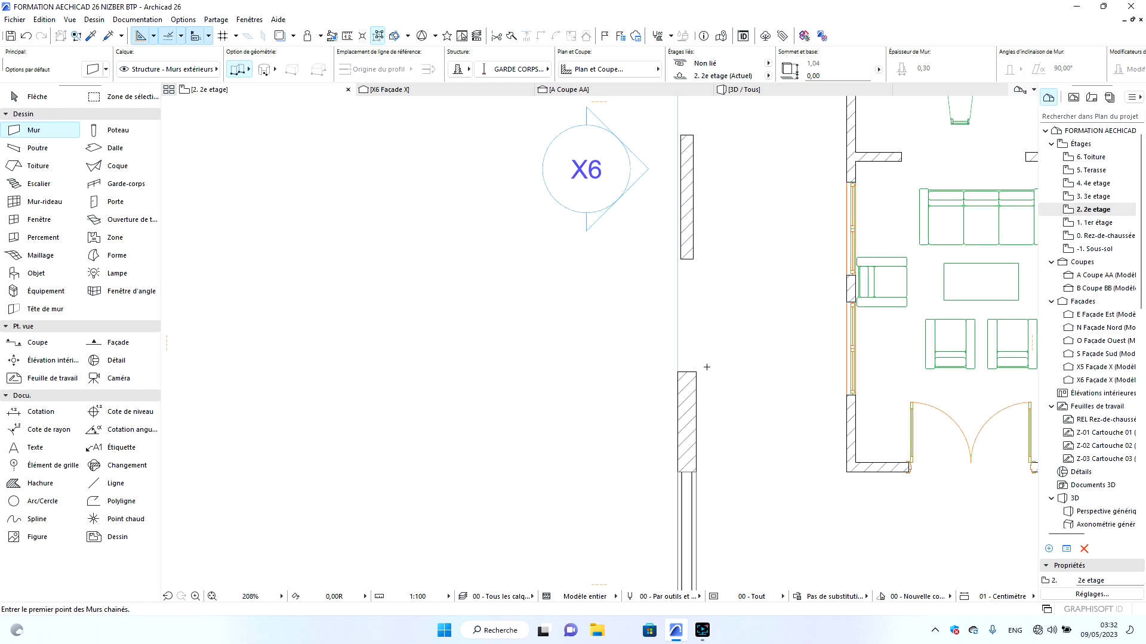
{"action": "left_click", "coordinate": [678, 371]}
{"action": "scroll", "coordinate": [686, 255], "scroll_direction": "up", "scroll_amount": 4}
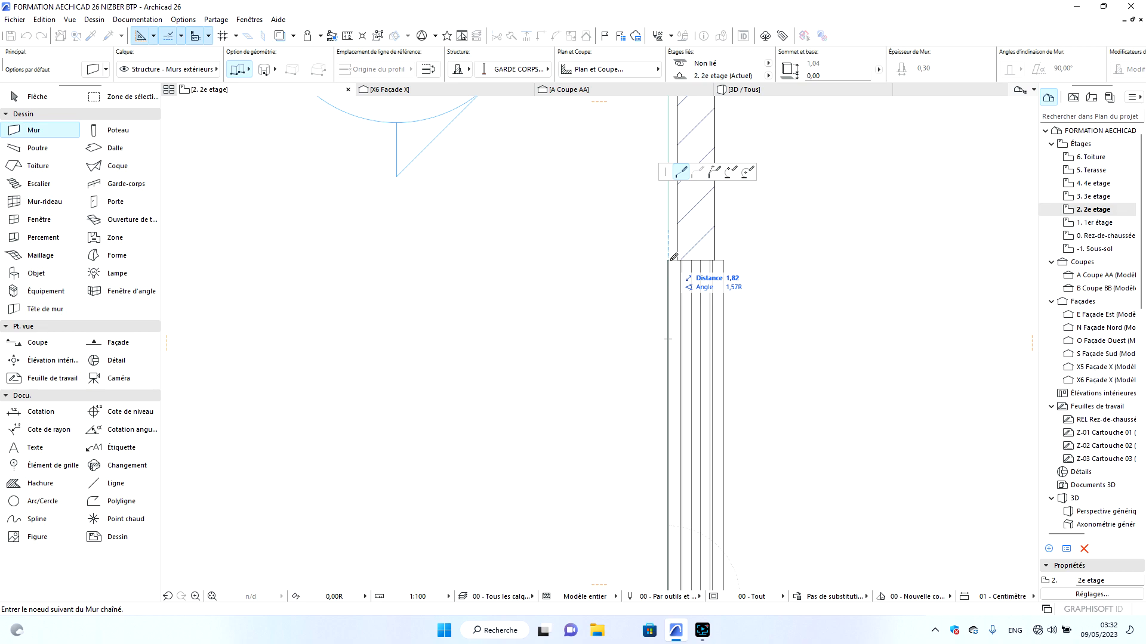
{"action": "left_click", "coordinate": [668, 260]}
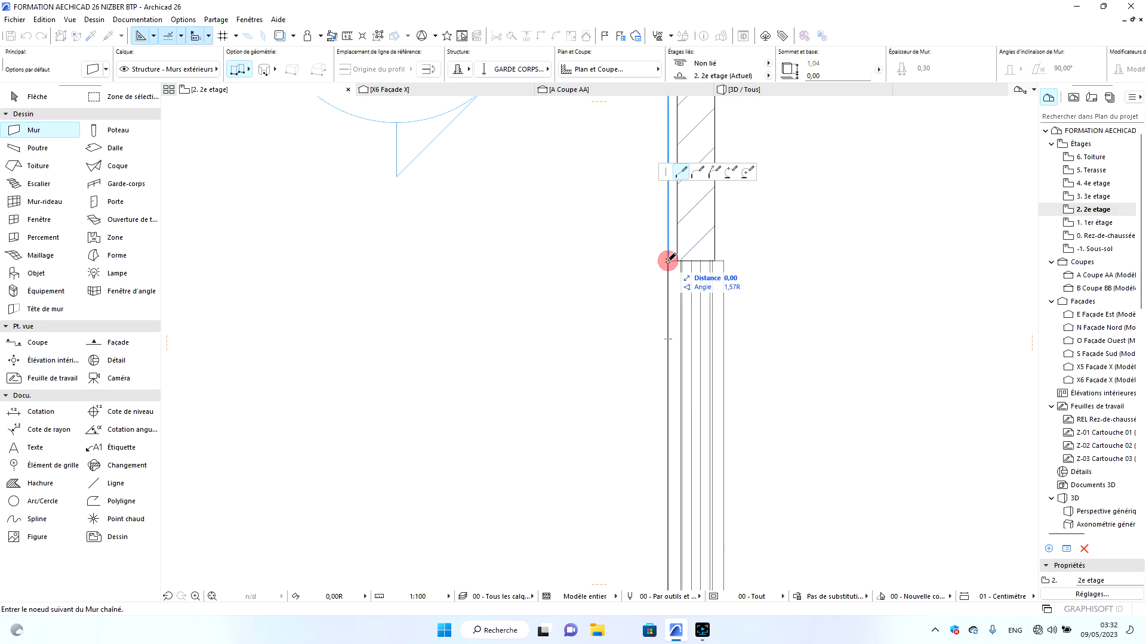
{"action": "left_click", "coordinate": [668, 261]}
{"action": "scroll", "coordinate": [675, 484], "scroll_direction": "down", "scroll_amount": 7}
{"action": "scroll", "coordinate": [675, 359], "scroll_direction": "up", "scroll_amount": 3}
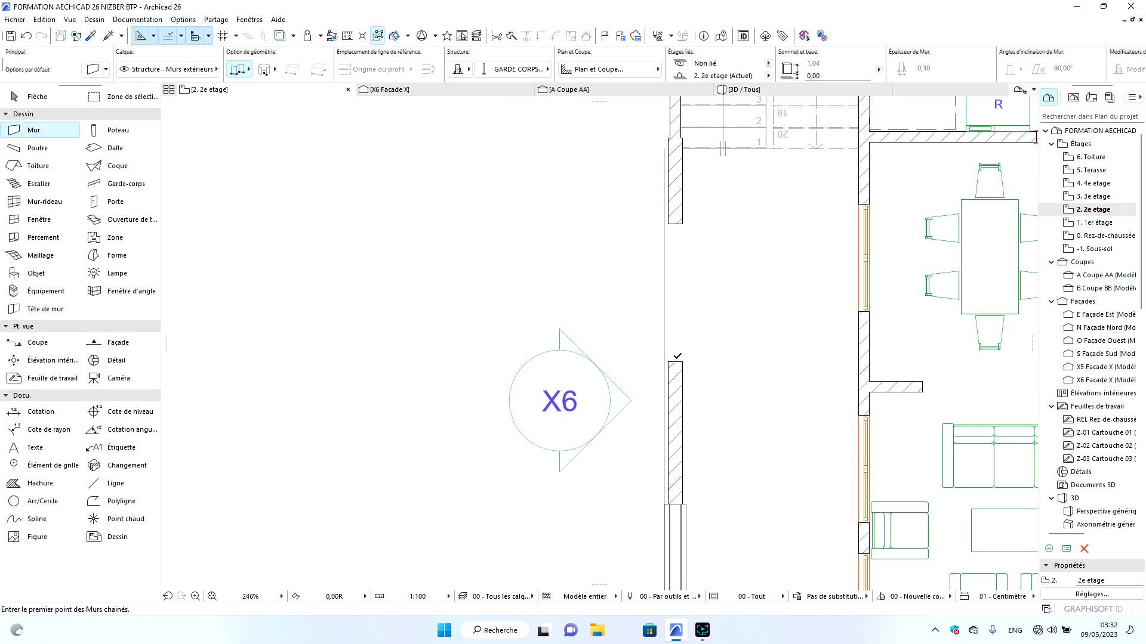
Draw a GARDE CORPS wall about 1.92 m long across the west façade opening north of the X6 marker.
{"action": "scroll", "coordinate": [675, 359], "scroll_direction": "up", "scroll_amount": 4}
{"action": "left_click", "coordinate": [657, 366]}
{"action": "scroll", "coordinate": [656, 365], "scroll_direction": "down", "scroll_amount": 4}
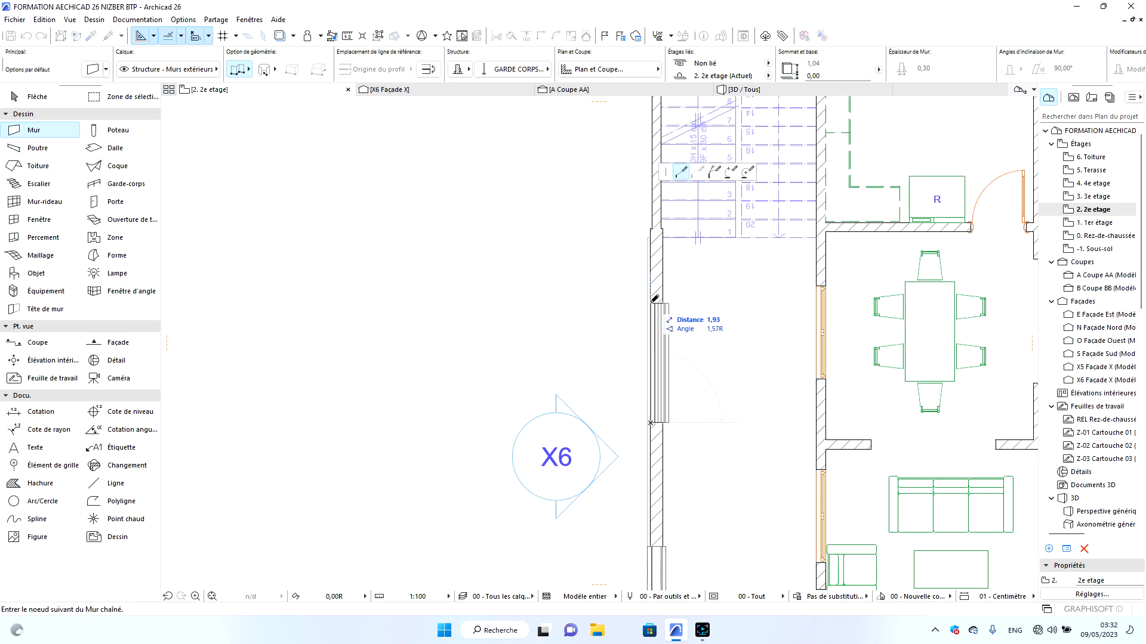
{"action": "scroll", "coordinate": [654, 298], "scroll_direction": "up", "scroll_amount": 8}
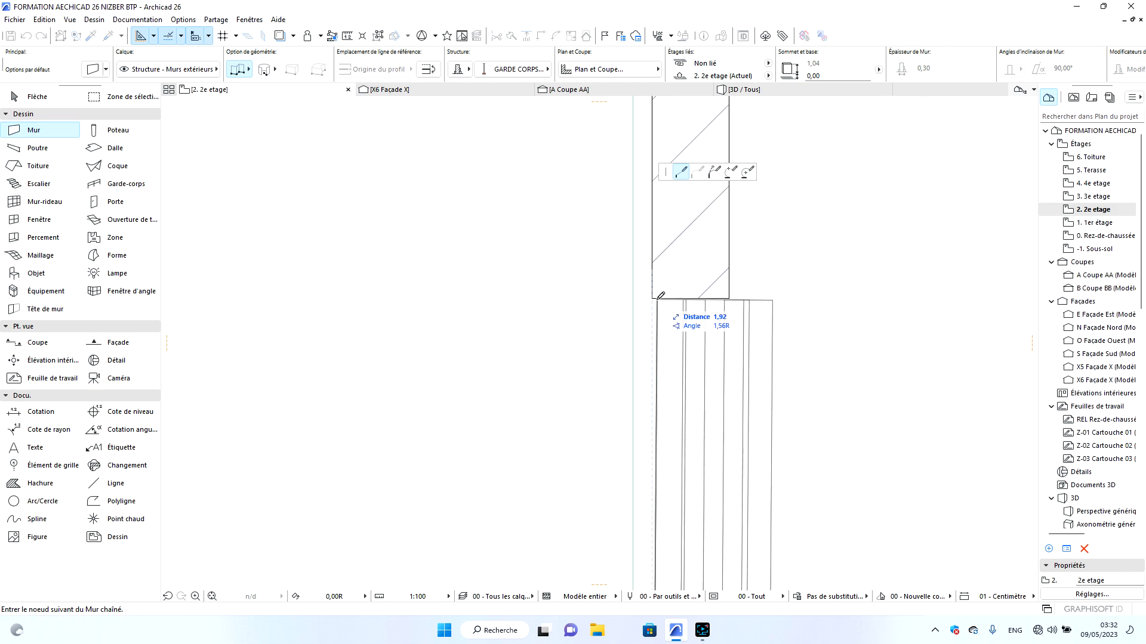
{"action": "double_click", "coordinate": [657, 297]}
{"action": "scroll", "coordinate": [656, 299], "scroll_direction": "down", "scroll_amount": 8}
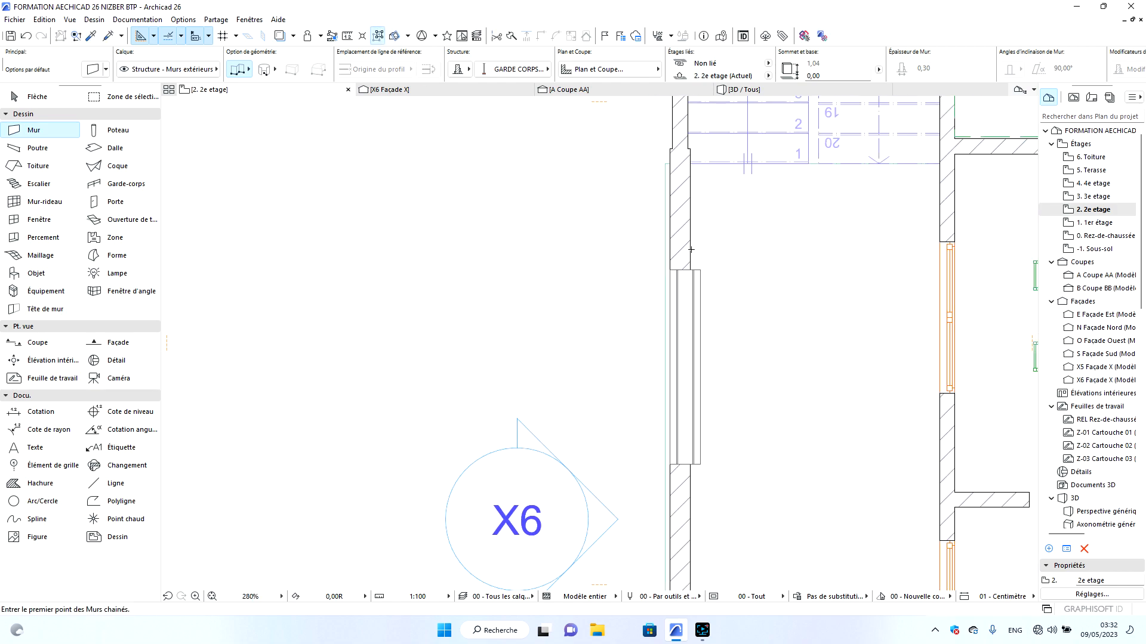
Delete the guard wall in the west façade opening south of the X6 marker.
{"action": "scroll", "coordinate": [692, 391], "scroll_direction": "up", "scroll_amount": 4}
{"action": "key", "text": "Escape"}
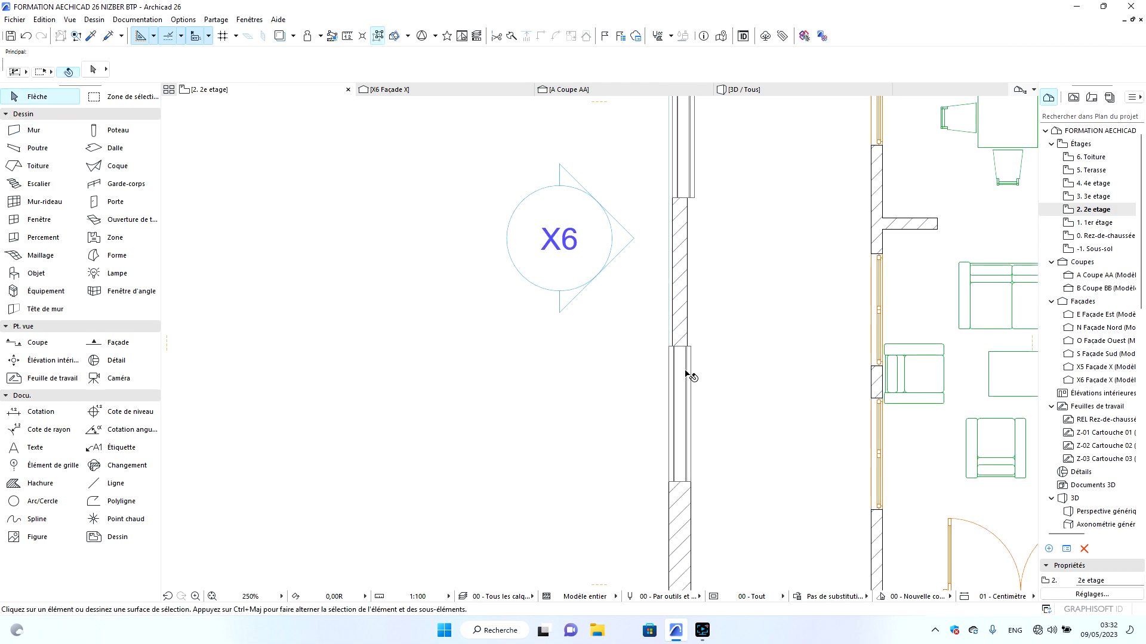
{"action": "left_click", "coordinate": [687, 374]}
{"action": "key", "text": "Delete"}
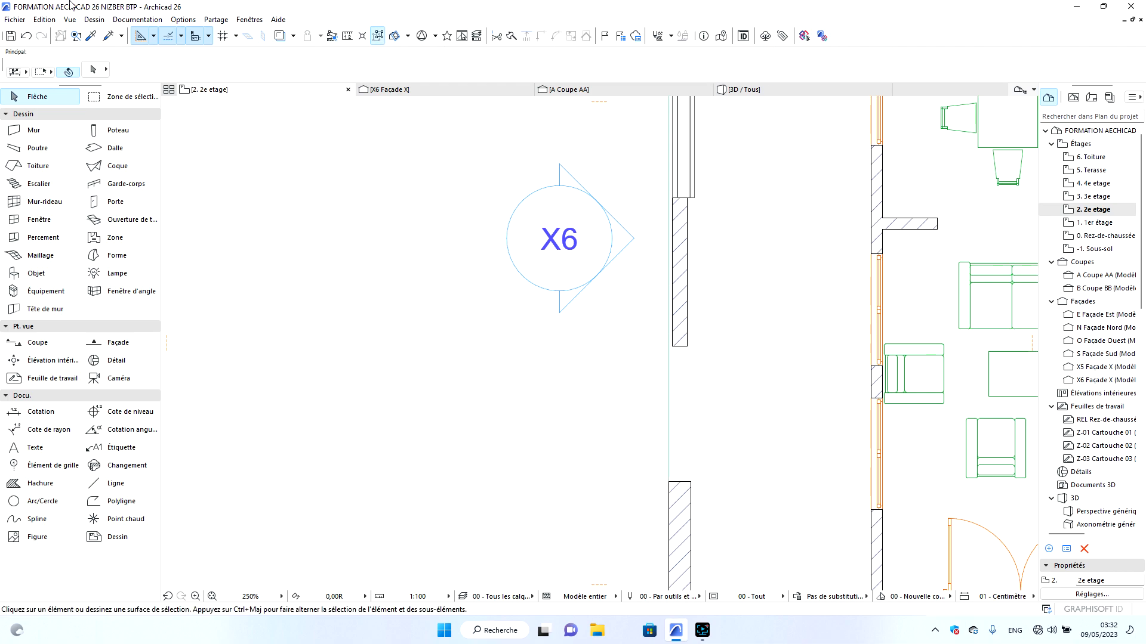
Redraw the guard wall south of the X6 marker along the slab edge, about 1.82 m long, using the remaining guard wall's settings.
{"action": "left_click", "coordinate": [91, 37]}
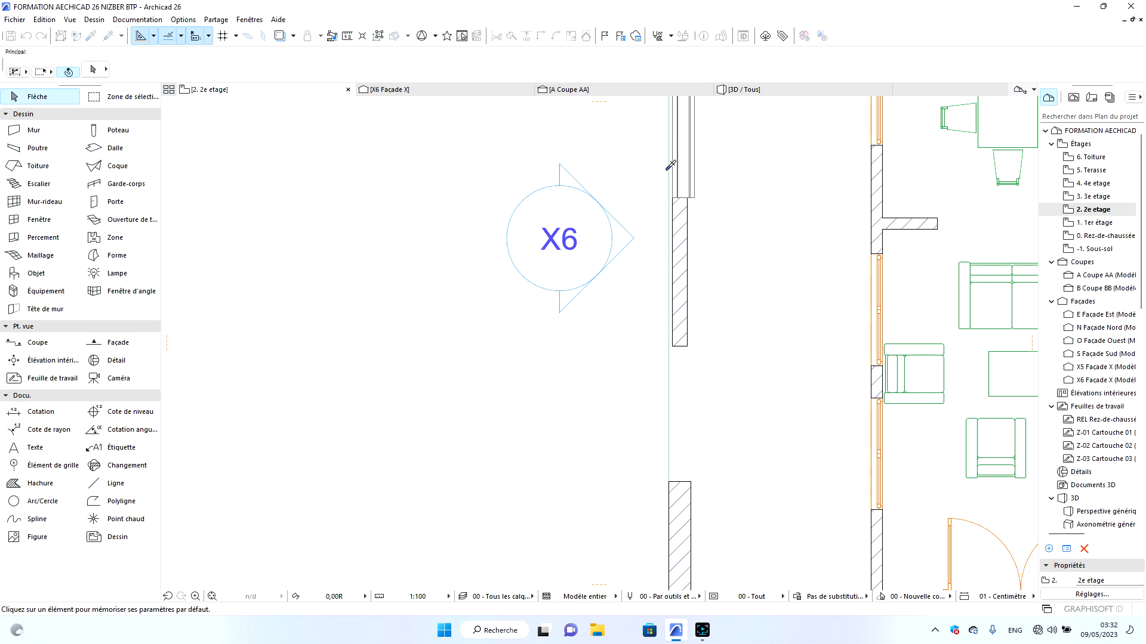
{"action": "left_click", "coordinate": [686, 168]}
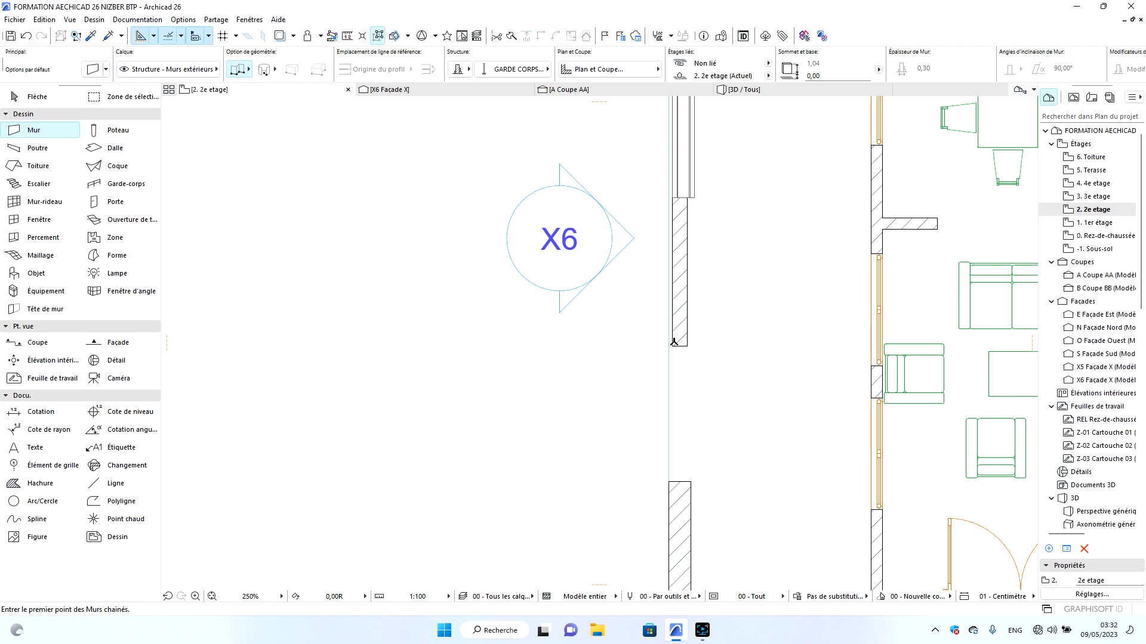
{"action": "left_click", "coordinate": [668, 482]}
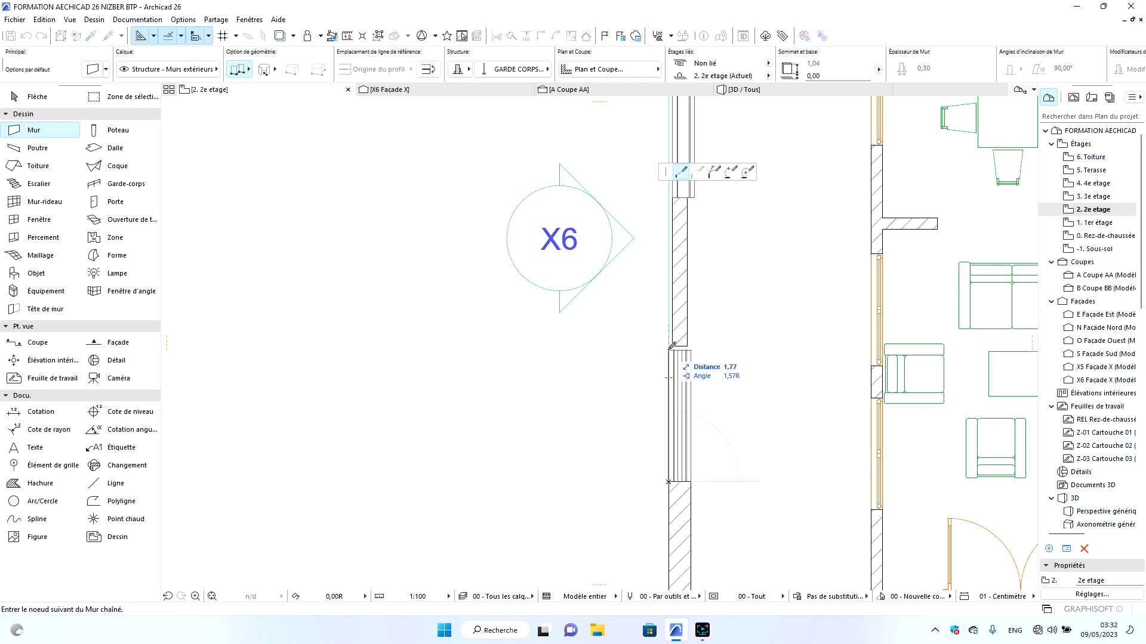
{"action": "scroll", "coordinate": [674, 343], "scroll_direction": "up", "scroll_amount": 3}
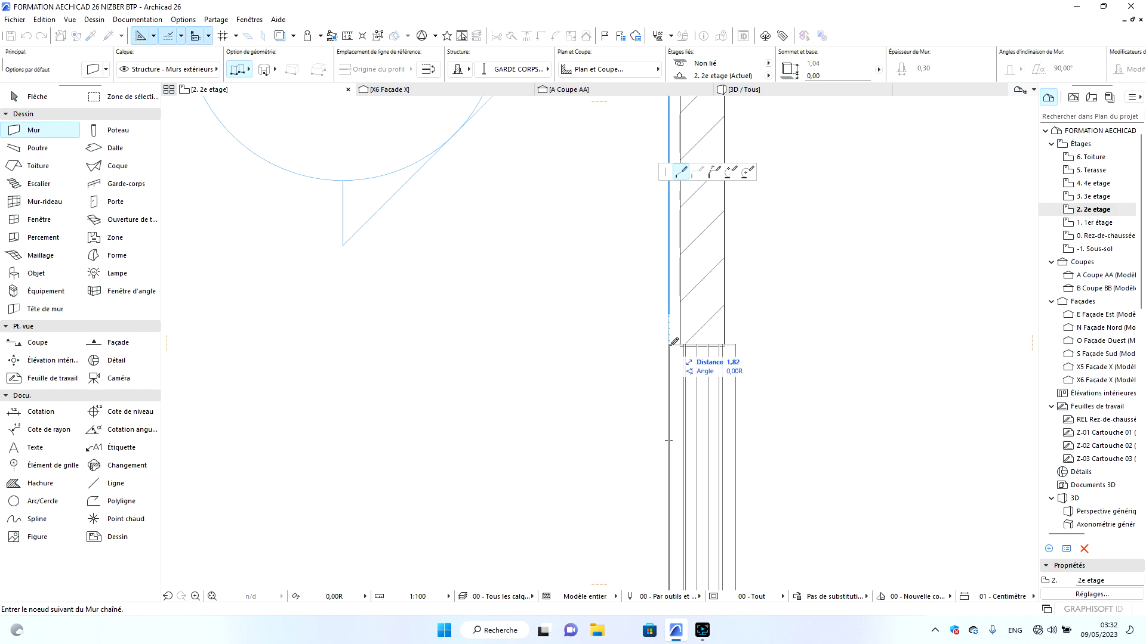
{"action": "double_click", "coordinate": [673, 344]}
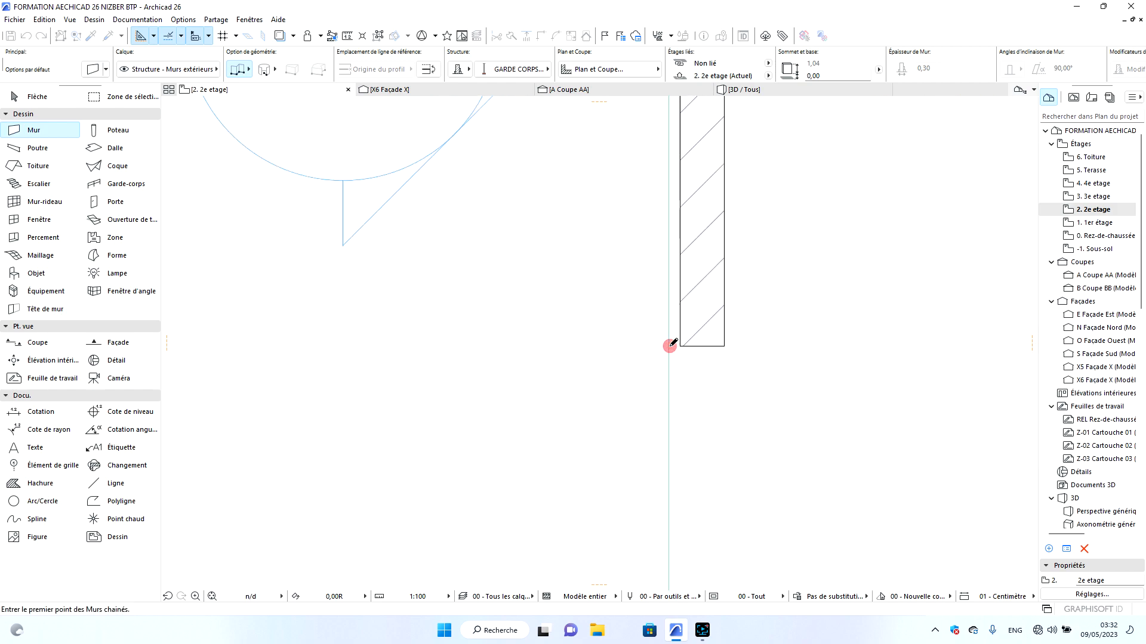
{"action": "scroll", "coordinate": [675, 345], "scroll_direction": "down", "scroll_amount": 3}
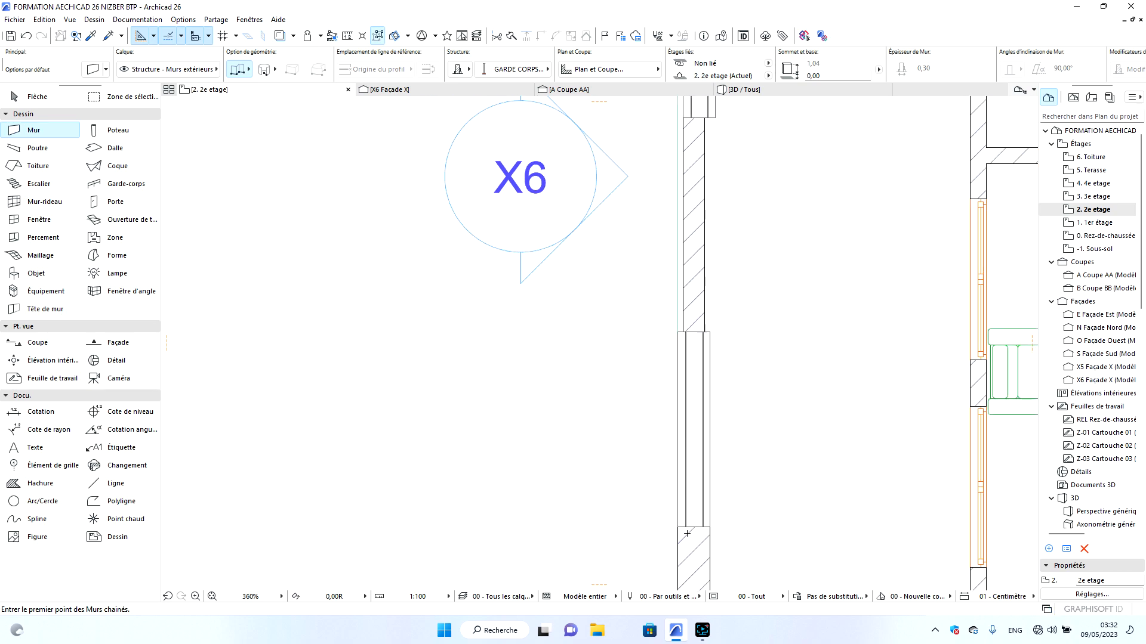
Delete the guard wall in the west façade opening north of the X6 marker.
{"action": "scroll", "coordinate": [695, 553], "scroll_direction": "down", "scroll_amount": 4}
{"action": "scroll", "coordinate": [692, 263], "scroll_direction": "up", "scroll_amount": 7}
{"action": "key", "text": "Escape"}
{"action": "left_click", "coordinate": [704, 252]}
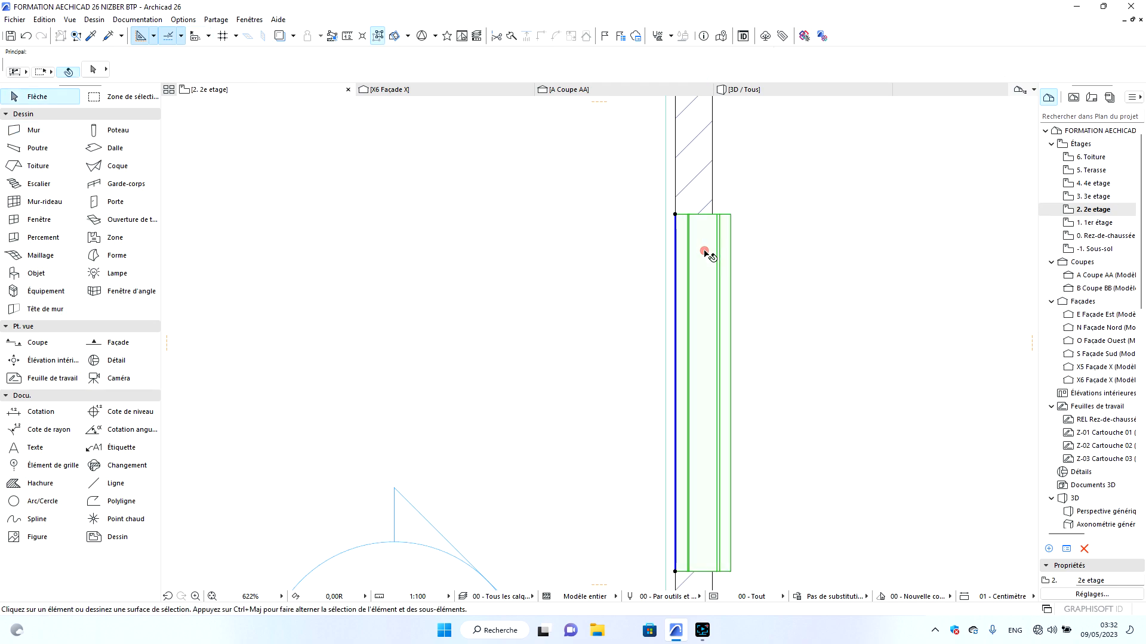
{"action": "key", "text": "Delete"}
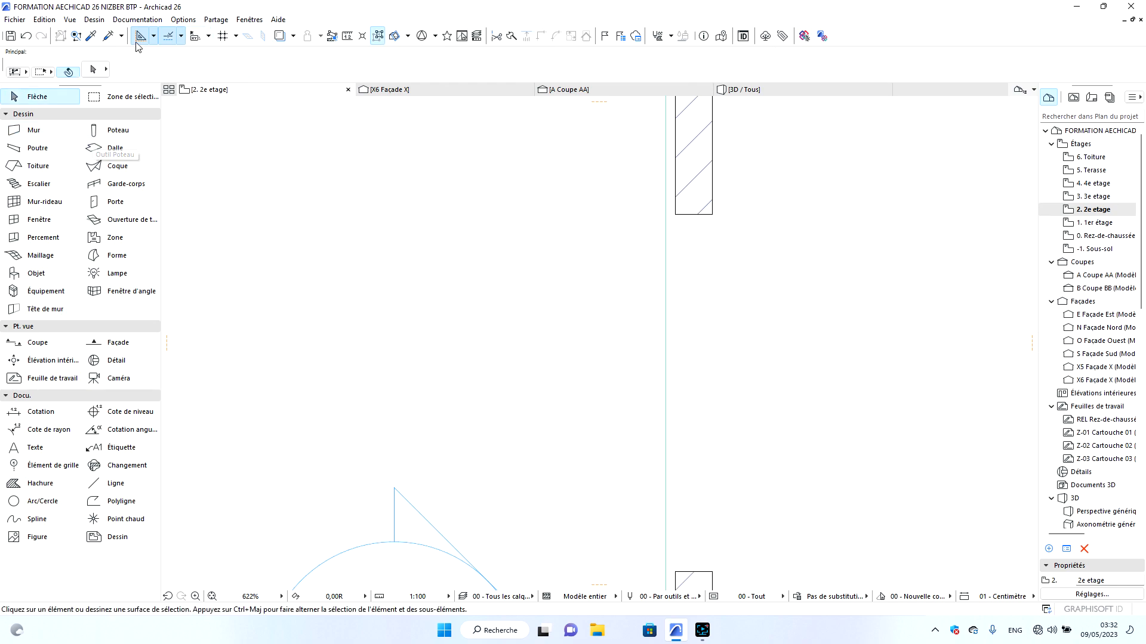
Redraw the guard wall north of the X6 marker along the slab edge with the GARDE CORPS settings, about 1.93 m long, and check it in 3D.
{"action": "left_click", "coordinate": [91, 36]}
{"action": "scroll", "coordinate": [567, 193], "scroll_direction": "down", "scroll_amount": 4}
{"action": "left_click", "coordinate": [627, 507]}
{"action": "left_click", "coordinate": [610, 345]}
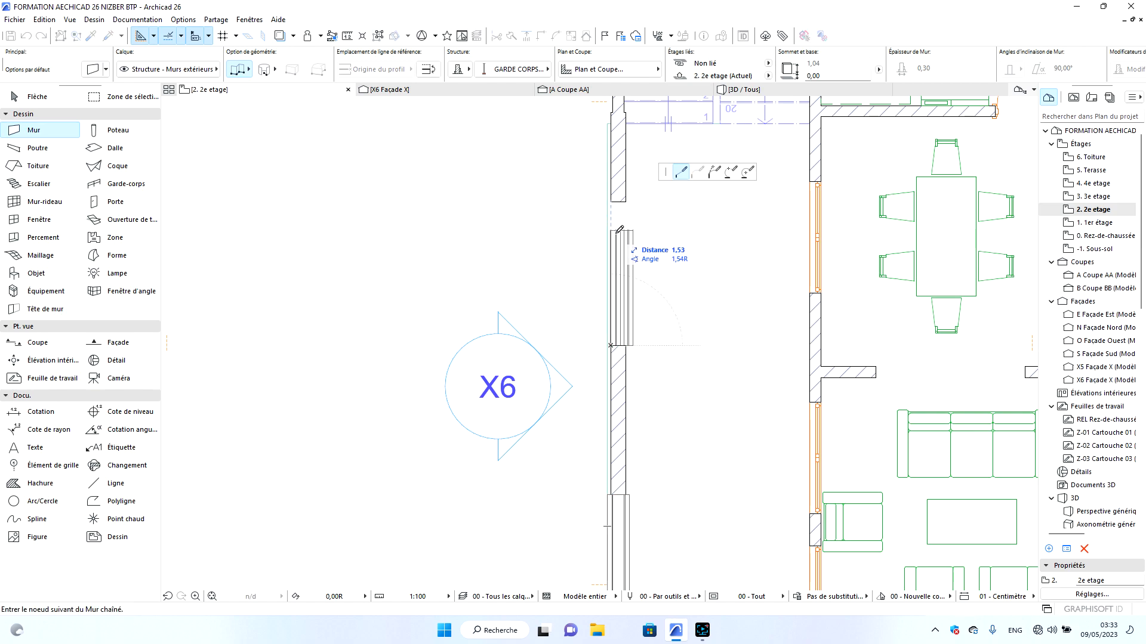
{"action": "key", "text": "Escape"}
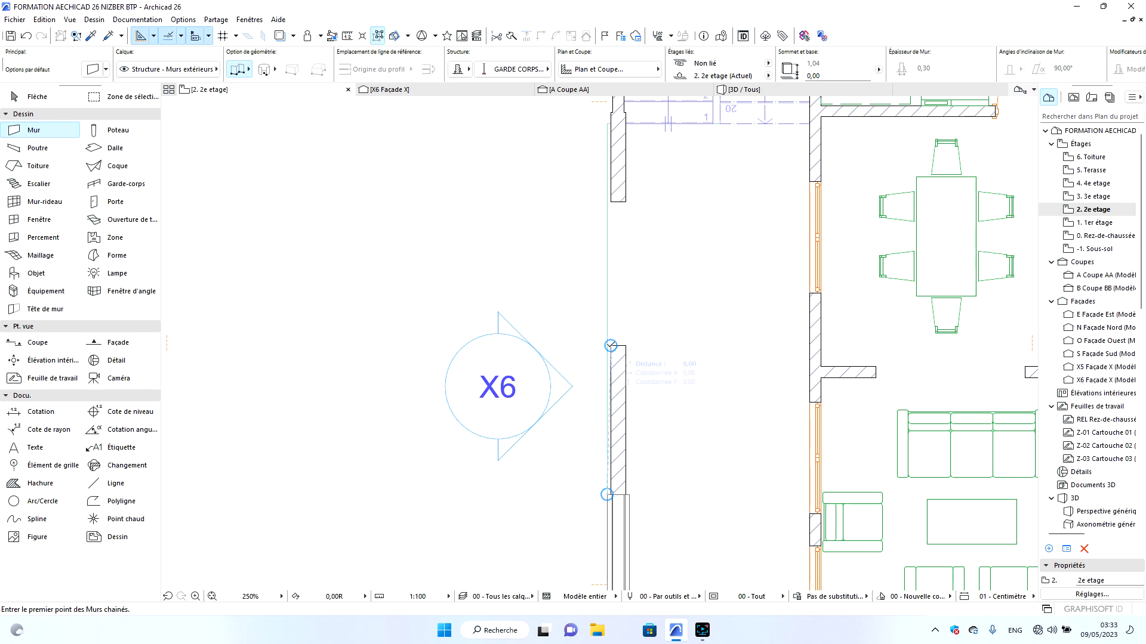
{"action": "scroll", "coordinate": [609, 345], "scroll_direction": "up", "scroll_amount": 4}
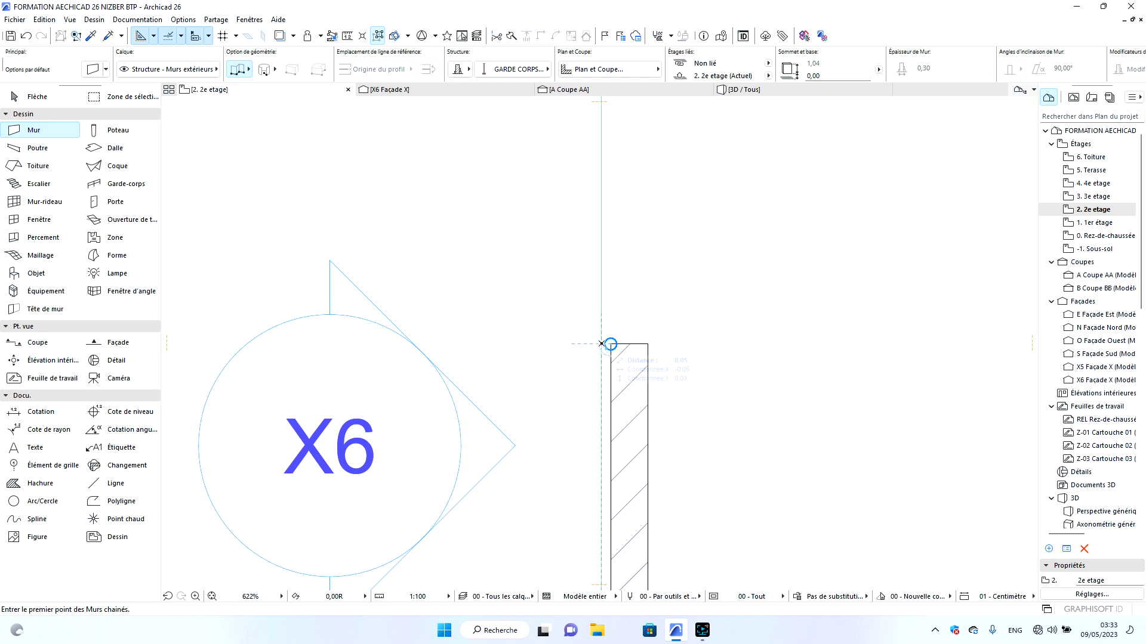
{"action": "left_click", "coordinate": [608, 344]}
{"action": "scroll", "coordinate": [610, 282], "scroll_direction": "down", "scroll_amount": 3}
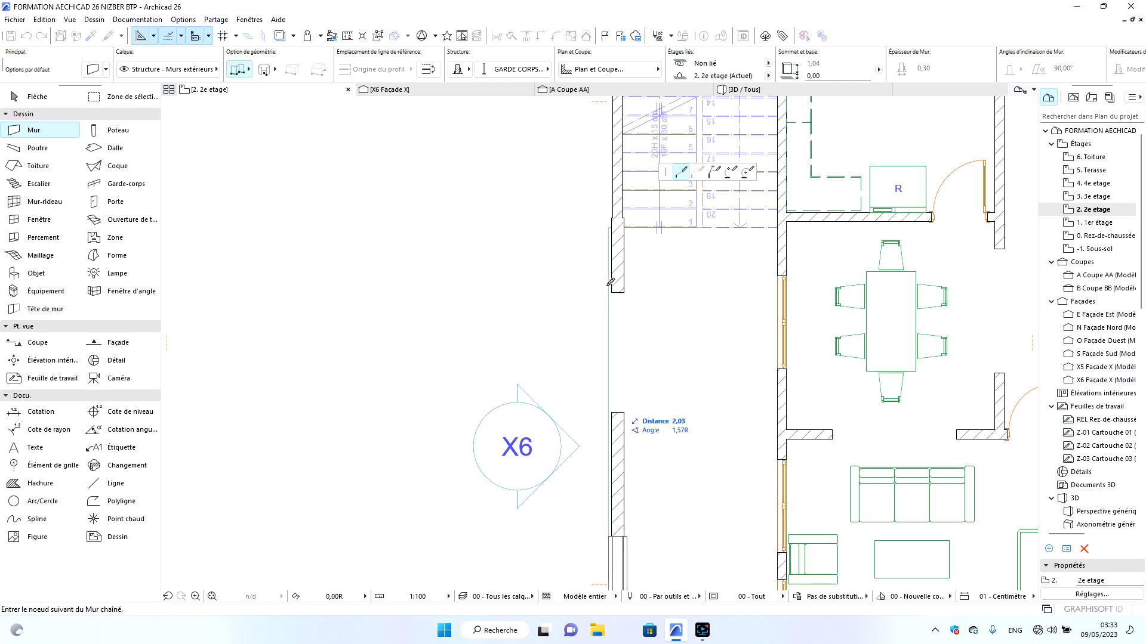
{"action": "scroll", "coordinate": [610, 283], "scroll_direction": "up", "scroll_amount": 6}
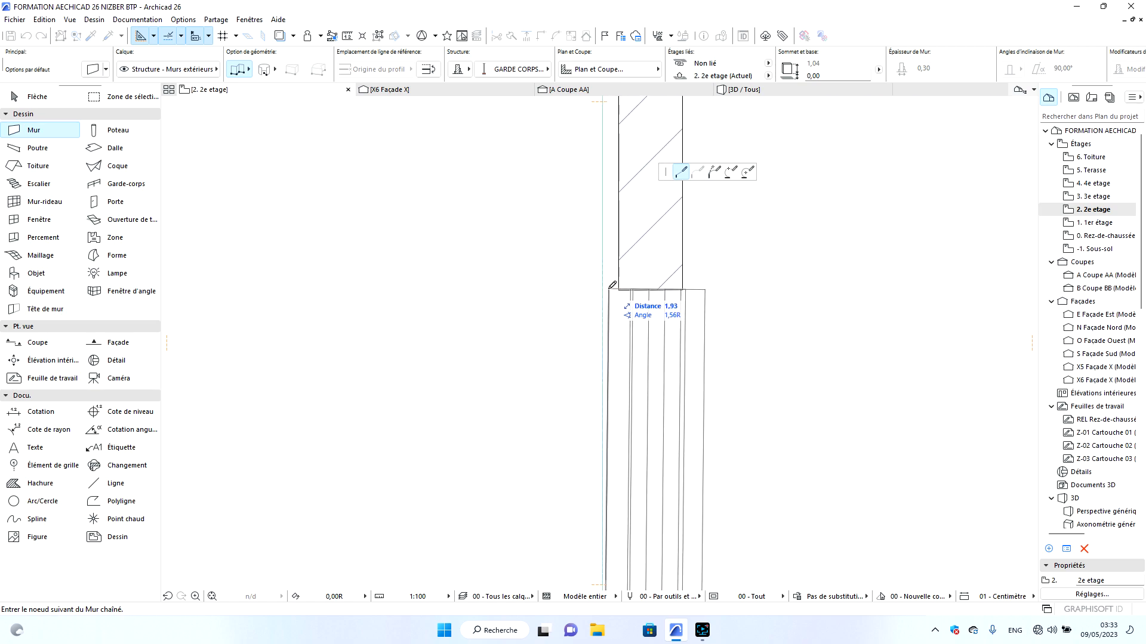
{"action": "double_click", "coordinate": [604, 289]}
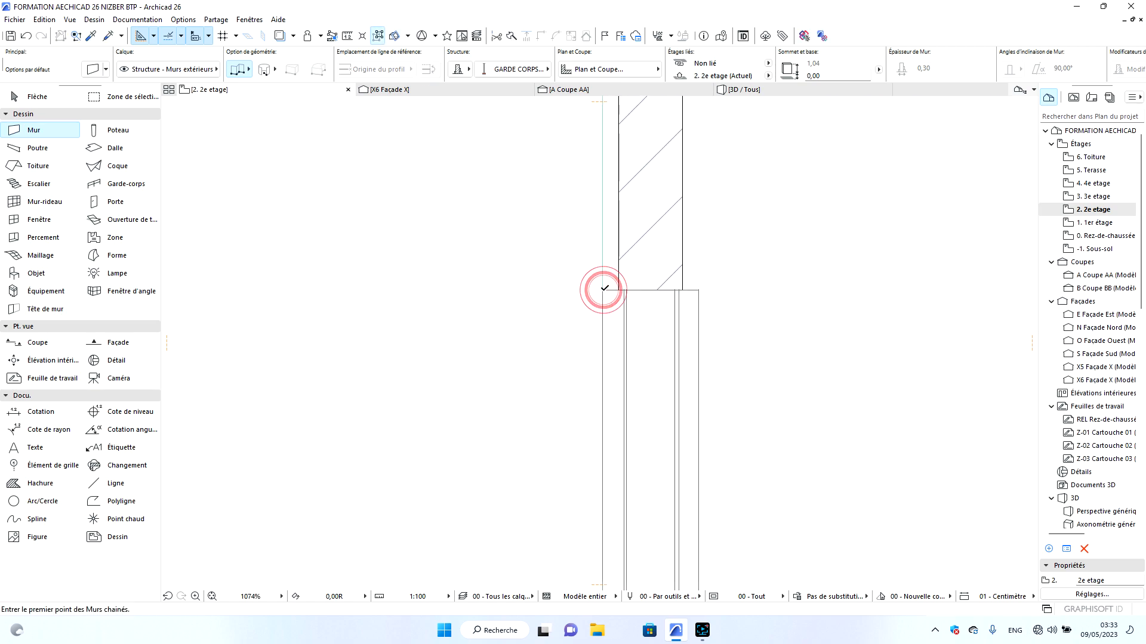
{"action": "left_click", "coordinate": [749, 89]}
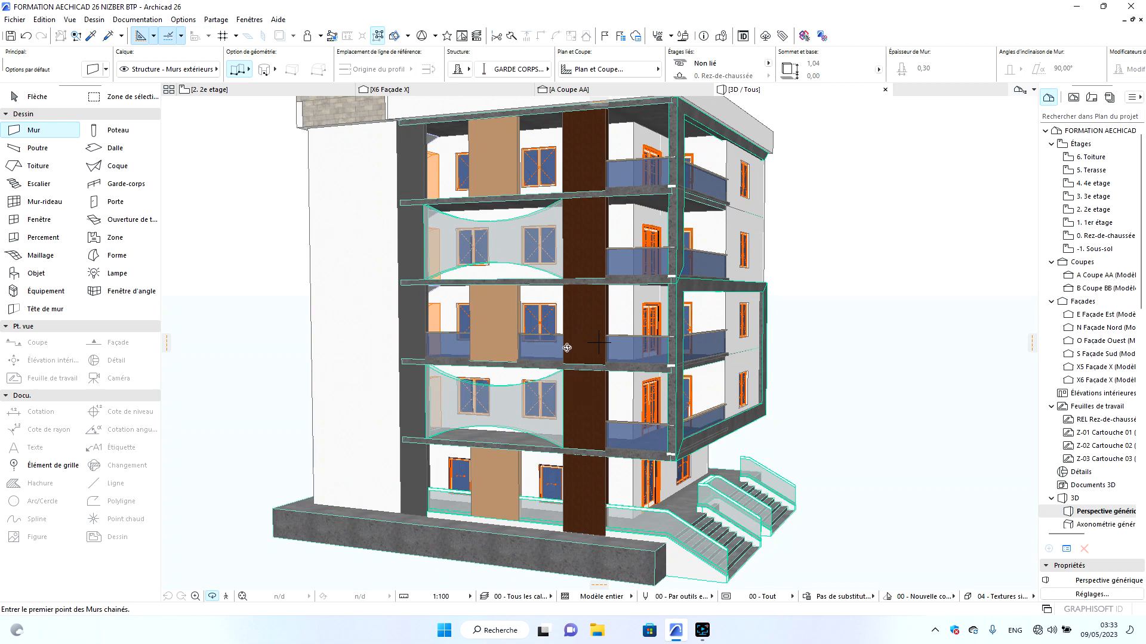
Copy both west façade guard walls of the 2e etage and paste them in the same place on the 4e etage.
{"action": "left_click", "coordinate": [205, 90]}
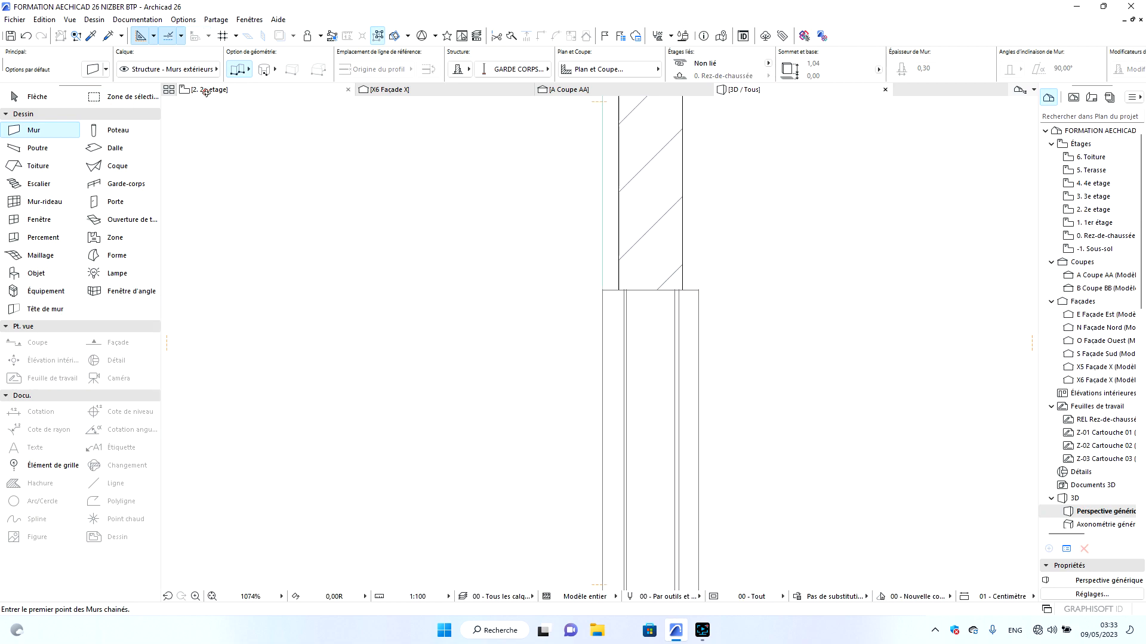
{"action": "left_click", "coordinate": [640, 322]}
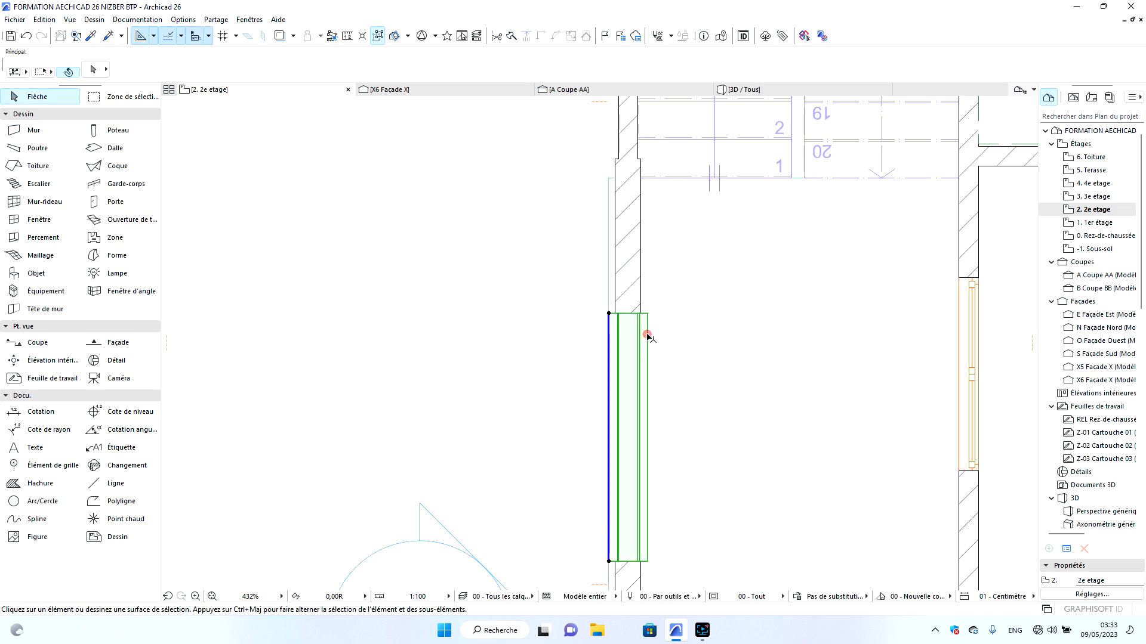
{"action": "scroll", "coordinate": [635, 257], "scroll_direction": "down", "scroll_amount": 5}
{"action": "left_click", "coordinate": [638, 478], "text": "shift"}
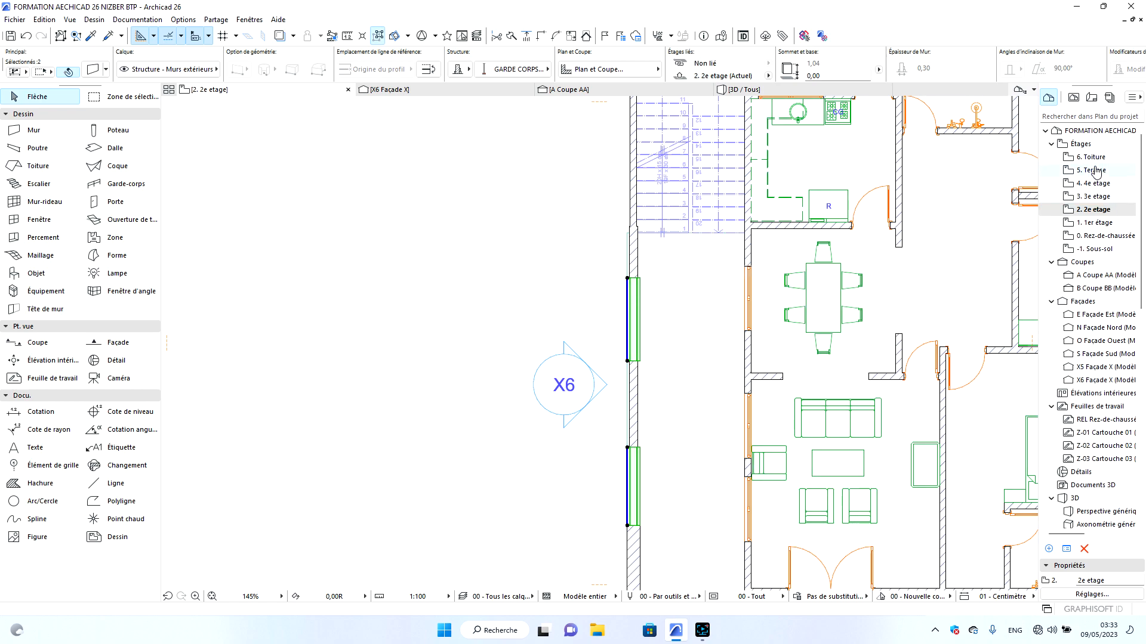
{"action": "left_click", "coordinate": [1095, 185]}
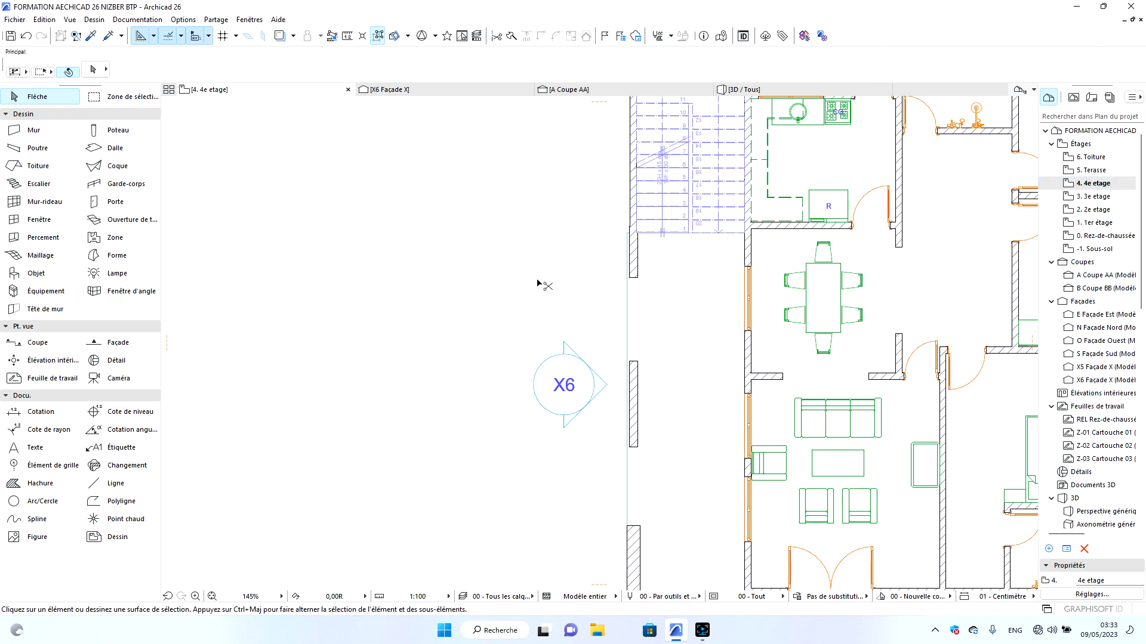
{"action": "left_click", "coordinate": [537, 282]}
Orbit the 3D view around the building and inspect the balcony guard walls on the front and west façades.
{"action": "left_click", "coordinate": [767, 89]}
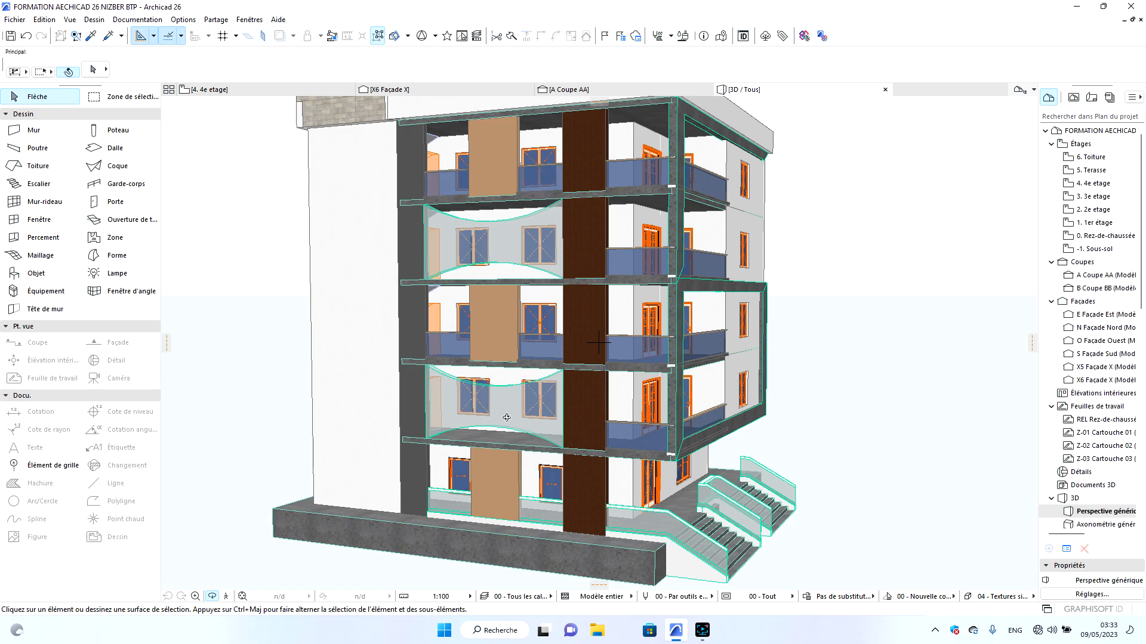
{"action": "left_click_drag", "start_coordinate": [656, 436], "coordinate": [567, 382]}
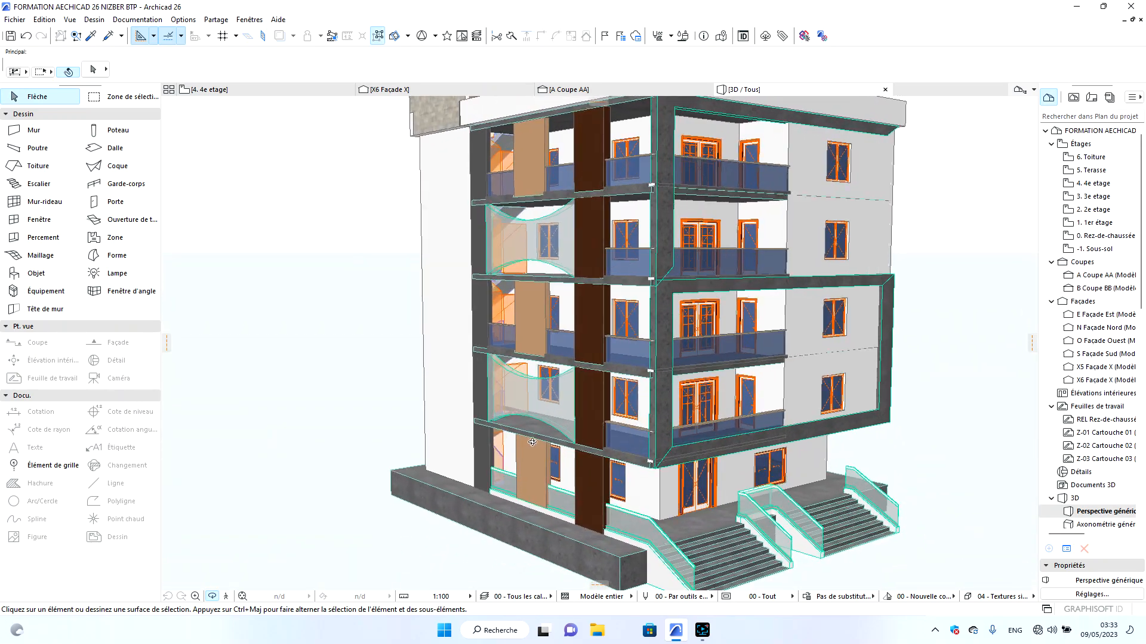
{"action": "scroll", "coordinate": [667, 366], "scroll_direction": "up", "scroll_amount": 5}
{"action": "left_click_drag", "start_coordinate": [816, 394], "coordinate": [465, 391]}
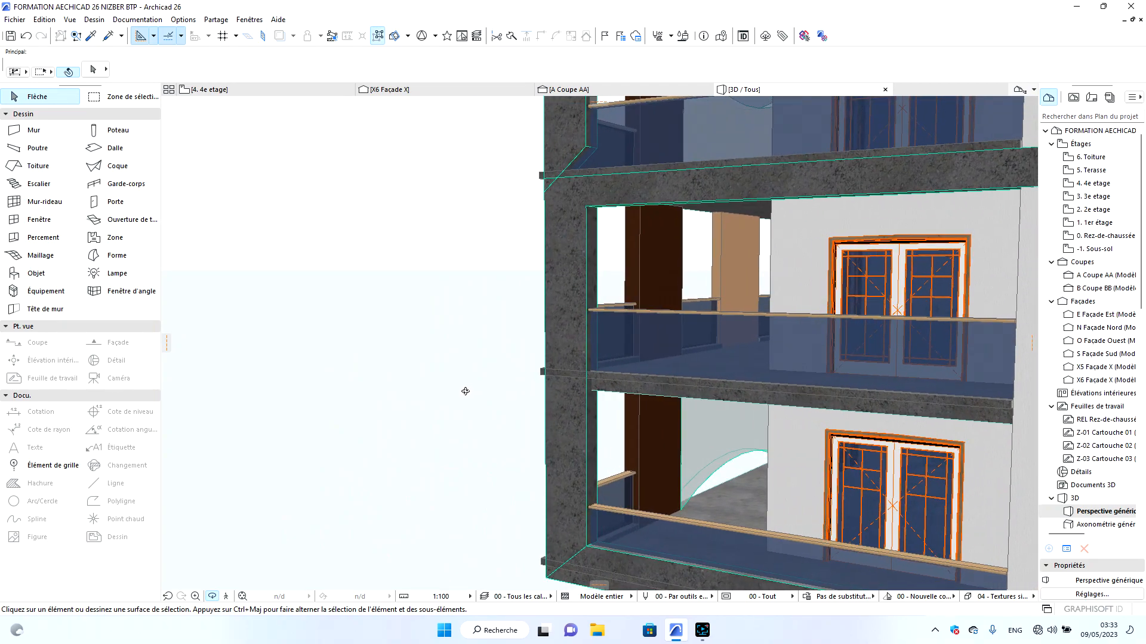
Copy the morph forming the lower and corner-side band of the lower façade frame, translating its upper corner to the upper frame's top corner.
{"action": "scroll", "coordinate": [574, 378], "scroll_direction": "down", "scroll_amount": 3}
{"action": "scroll", "coordinate": [477, 391], "scroll_direction": "down", "scroll_amount": 5}
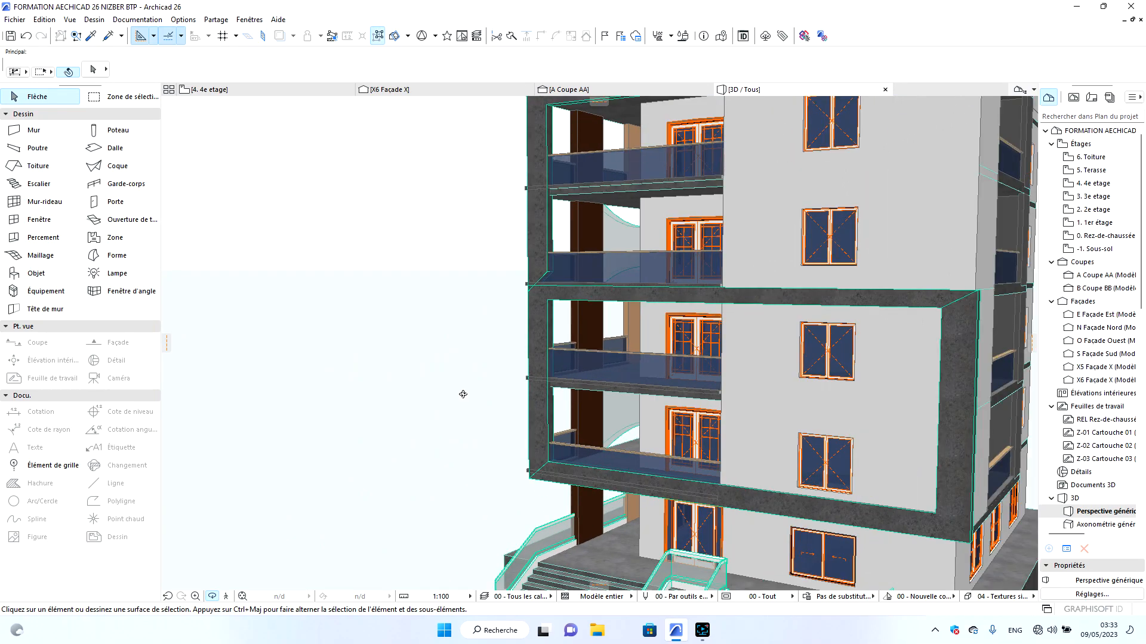
{"action": "left_click_drag", "start_coordinate": [729, 362], "coordinate": [715, 318]}
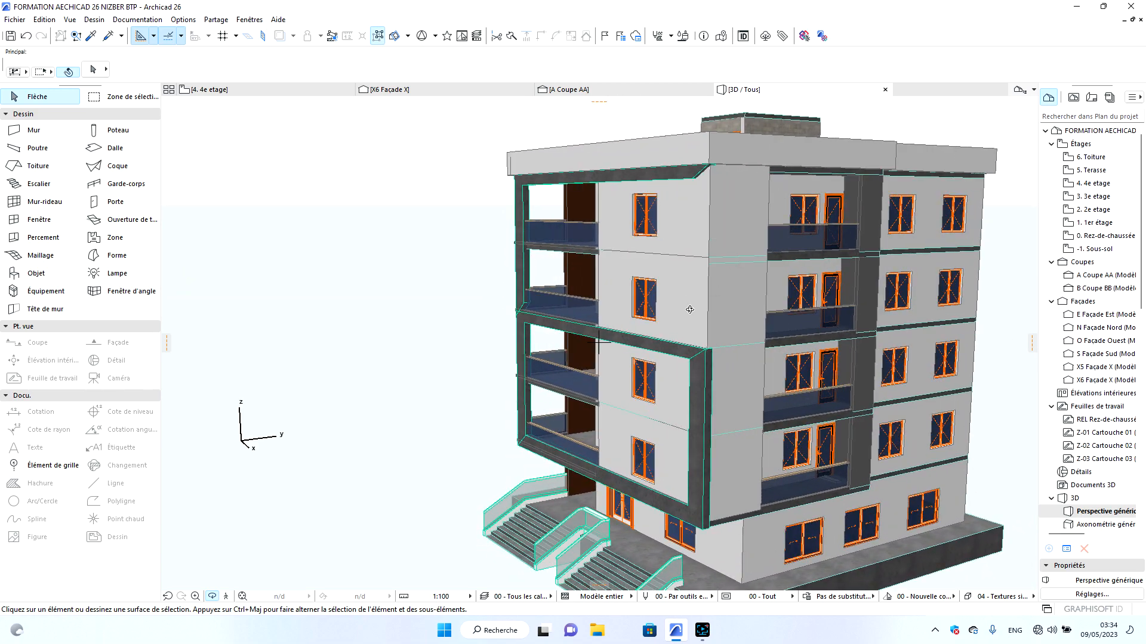
{"action": "left_click", "coordinate": [699, 400]}
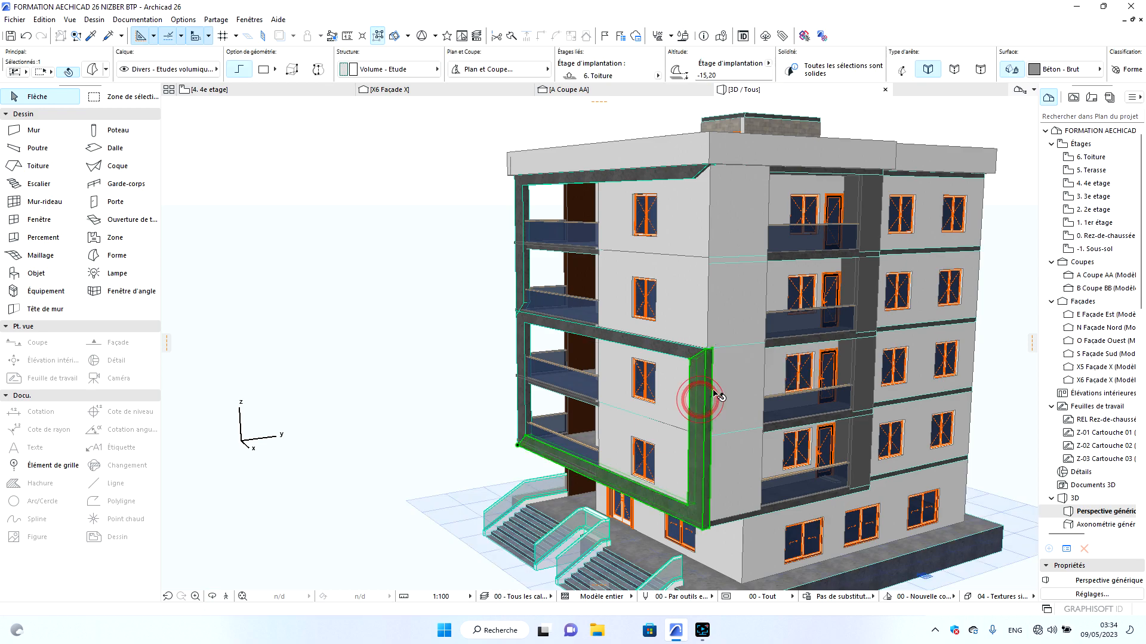
{"action": "right_click", "coordinate": [379, 306]}
{"action": "mouse_move", "coordinate": [420, 365]}
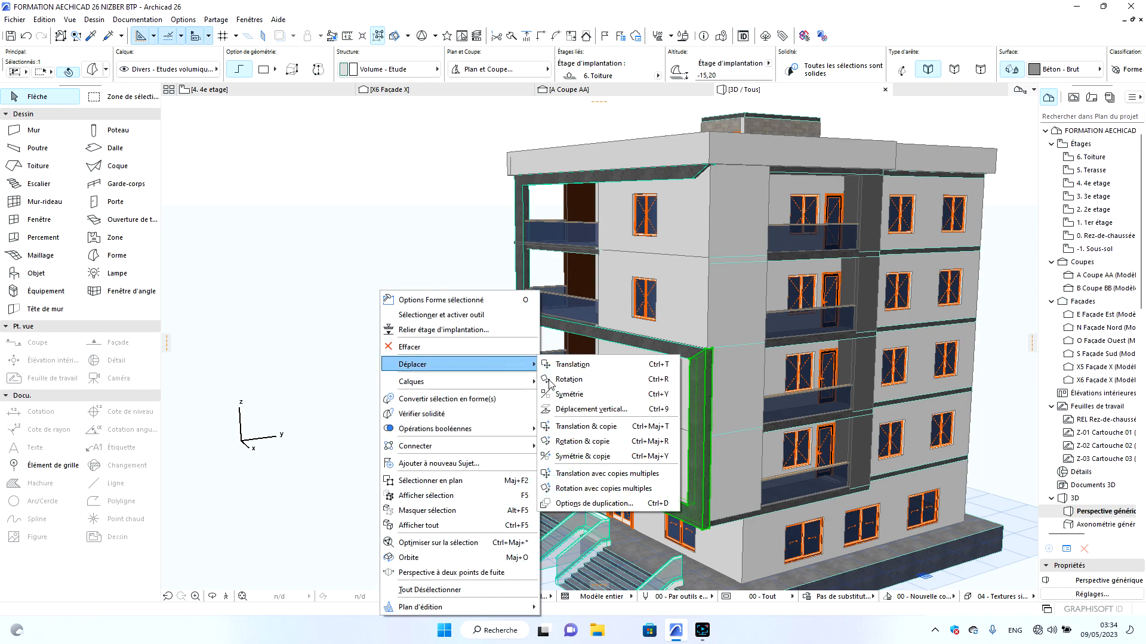
{"action": "left_click", "coordinate": [607, 427]}
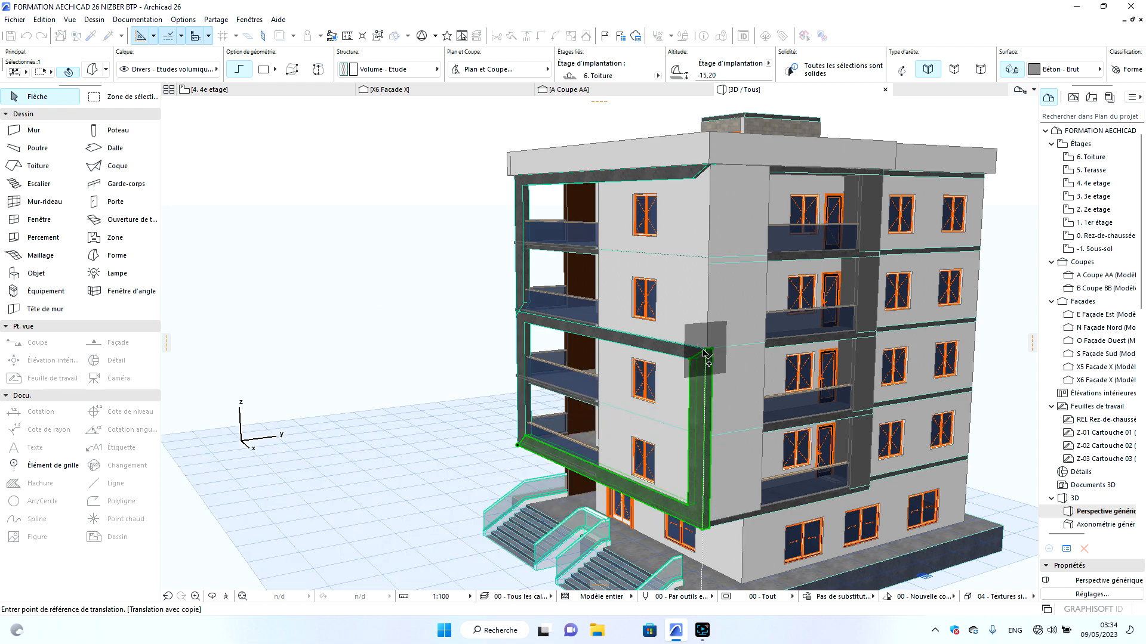
{"action": "left_click", "coordinate": [705, 351]}
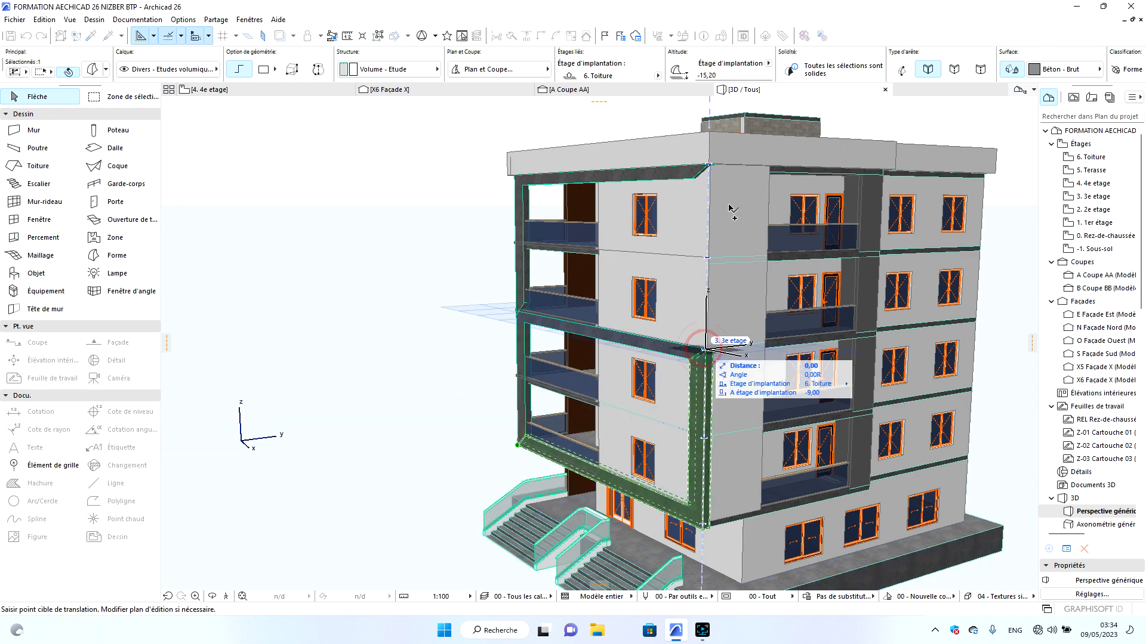
{"action": "left_click", "coordinate": [710, 166]}
{"action": "key", "text": "Escape"}
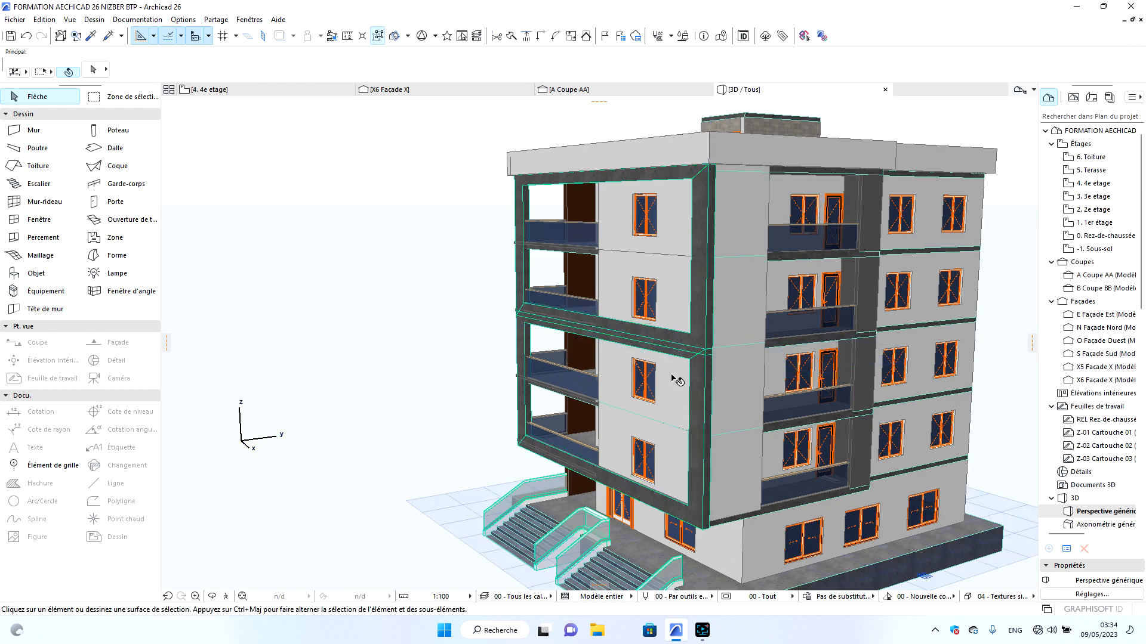
Select the two brick walls of the rooftop stair enclosure that face the outside of the building.
{"action": "left_click", "coordinate": [212, 596]}
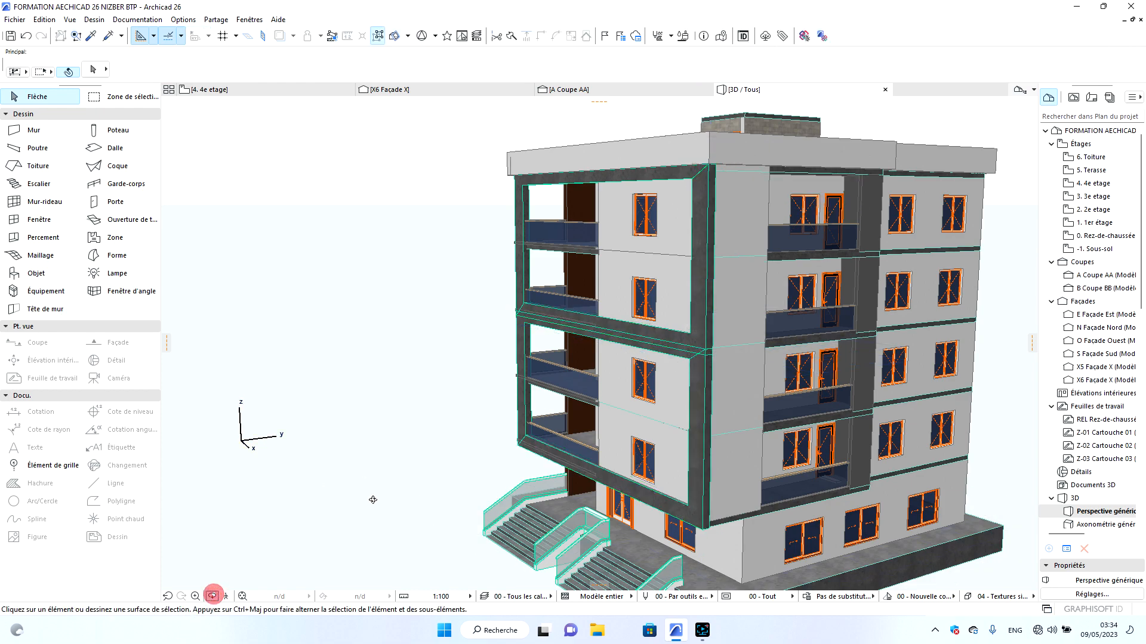
{"action": "left_click_drag", "start_coordinate": [464, 450], "coordinate": [699, 489]}
{"action": "scroll", "coordinate": [531, 469], "scroll_direction": "down", "scroll_amount": 2}
{"action": "scroll", "coordinate": [500, 490], "scroll_direction": "up", "scroll_amount": 5}
{"action": "mouse_move", "coordinate": [500, 490]}
{"action": "left_mouse_down"}
{"action": "mouse_move", "coordinate": [537, 518]}
{"action": "mouse_move", "coordinate": [703, 508]}
{"action": "mouse_move", "coordinate": [686, 429]}
{"action": "mouse_move", "coordinate": [664, 464]}
{"action": "mouse_move", "coordinate": [521, 244]}
{"action": "left_mouse_up"}
{"action": "scroll", "coordinate": [631, 525], "scroll_direction": "down", "scroll_amount": 3}
{"action": "key", "text": "Escape"}
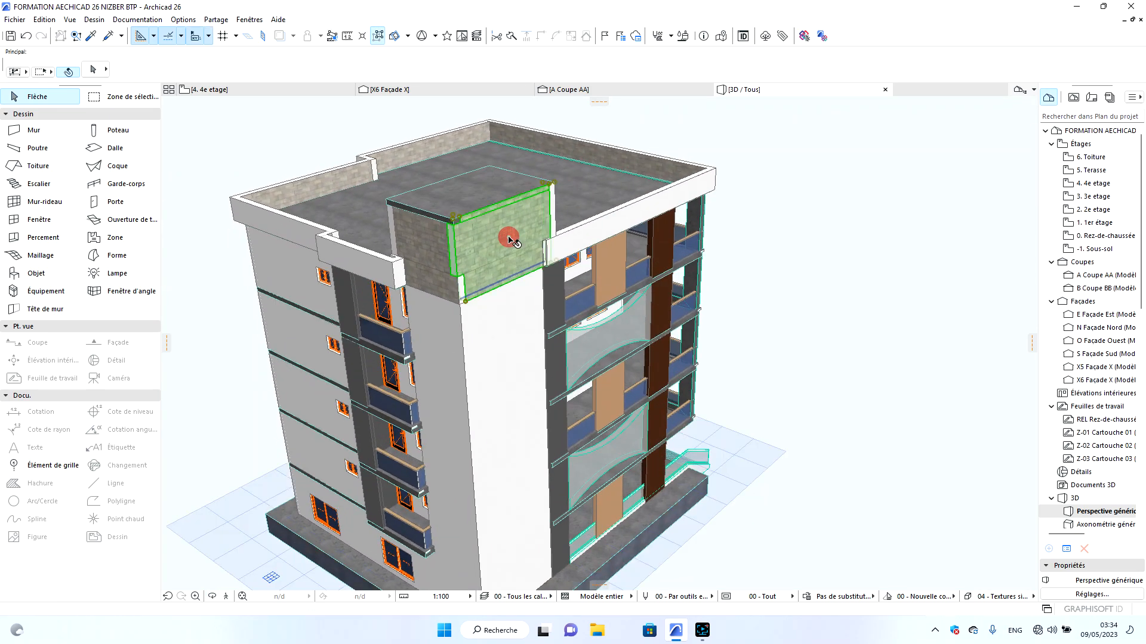
{"action": "left_click", "coordinate": [515, 237]}
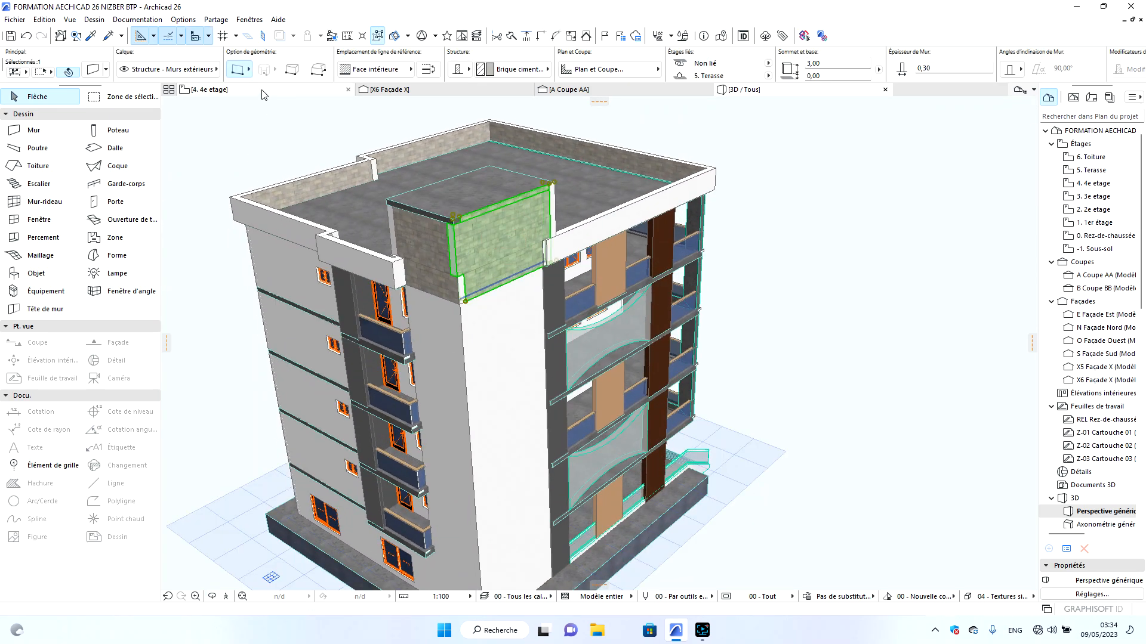
{"action": "mouse_move", "coordinate": [264, 91]}
{"action": "left_click", "coordinate": [413, 243], "text": "shift"}
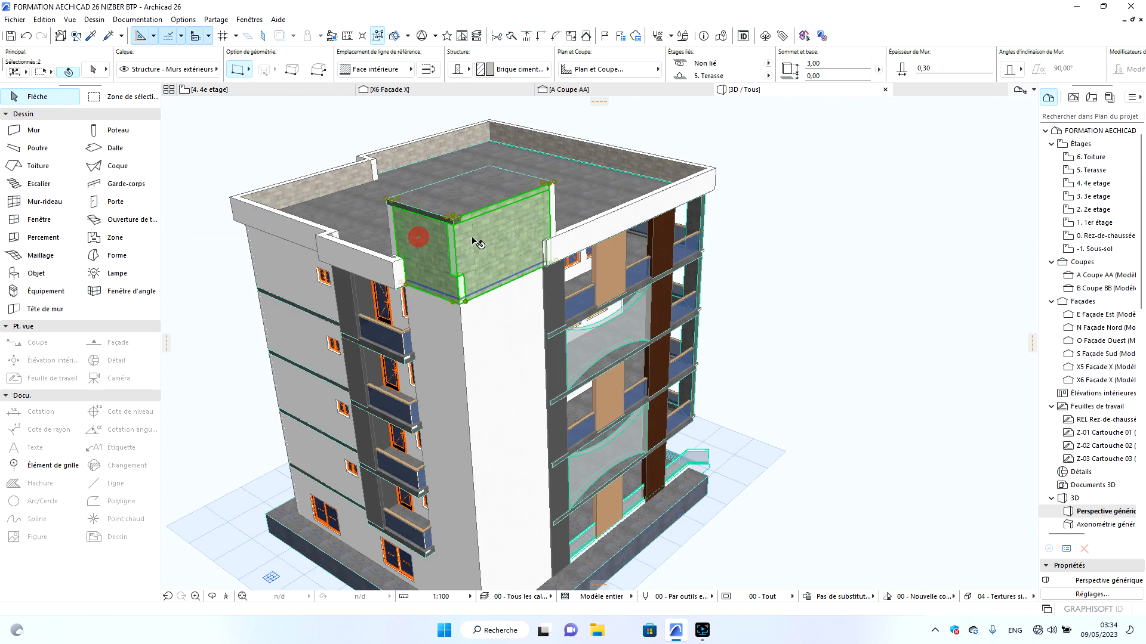
Add the wall with the door and the remaining terrace-side wall of the rooftop stair enclosure to the selection, leaving out the roof slab.
{"action": "left_click", "coordinate": [214, 596]}
{"action": "left_click_drag", "start_coordinate": [609, 274], "coordinate": [325, 315]}
{"action": "left_click_drag", "start_coordinate": [664, 304], "coordinate": [292, 289]}
{"action": "key", "text": "Escape"}
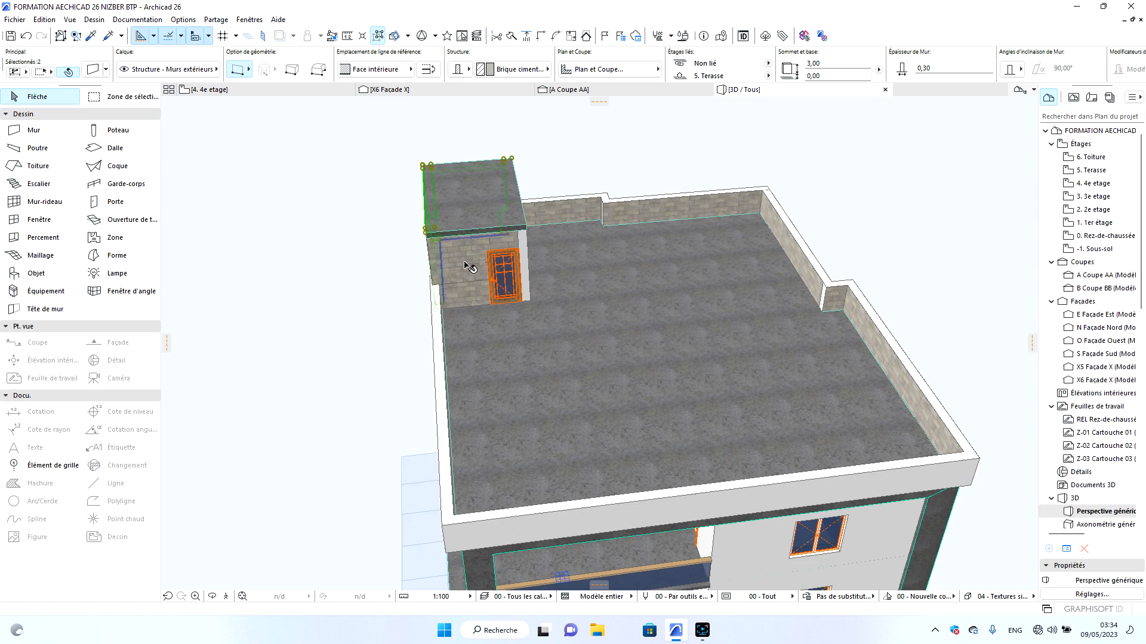
{"action": "left_click", "coordinate": [467, 266], "text": "shift"}
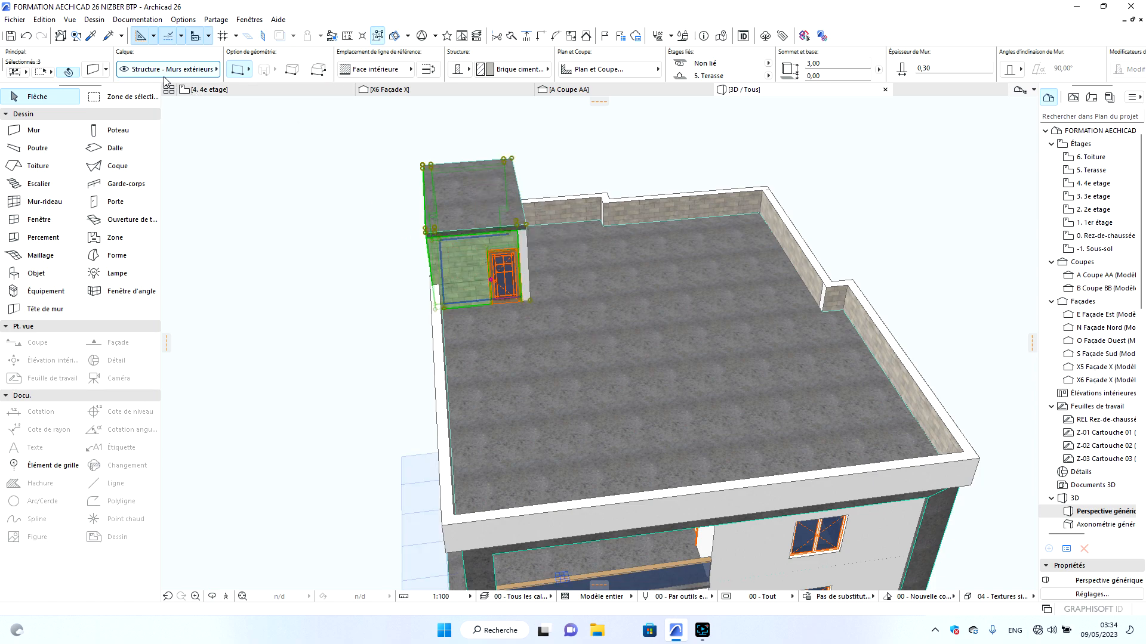
{"action": "left_click", "coordinate": [212, 596]}
{"action": "left_click_drag", "start_coordinate": [627, 312], "coordinate": [472, 253]}
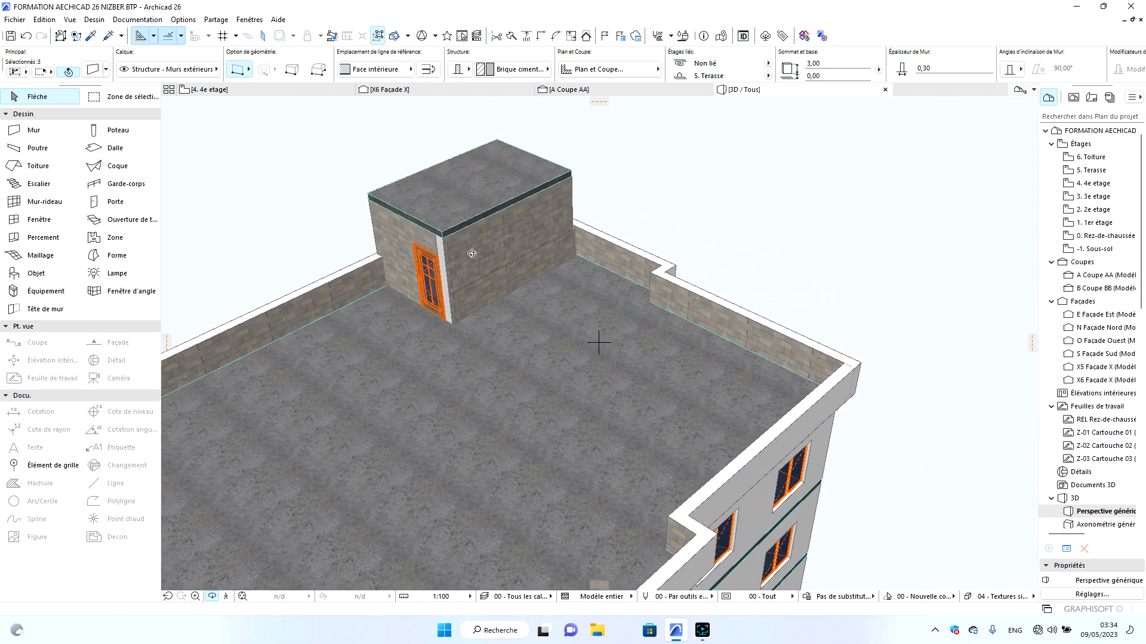
{"action": "key", "text": "Escape"}
{"action": "left_click", "coordinate": [471, 252], "text": "shift"}
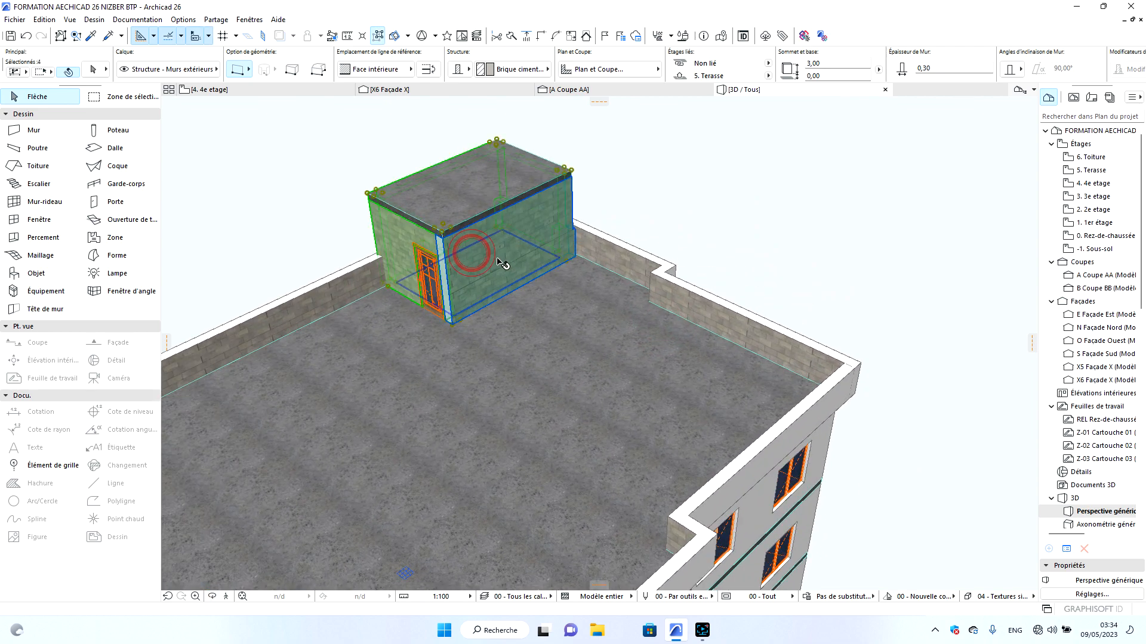
{"action": "left_click", "coordinate": [448, 194], "text": "shift"}
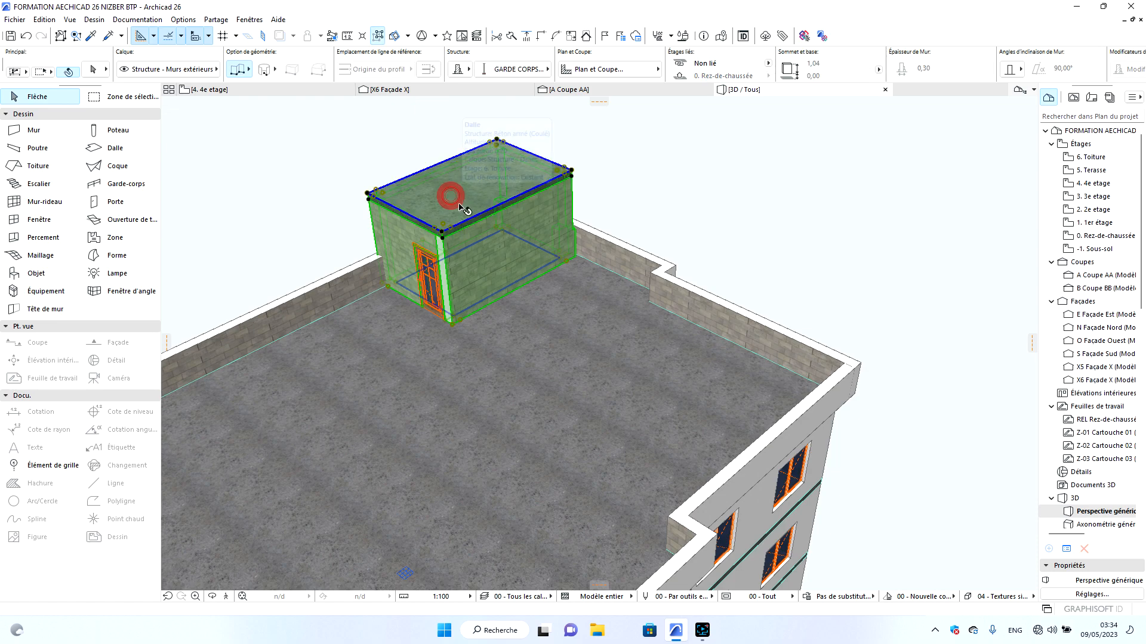
{"action": "left_click", "coordinate": [447, 190], "text": "shift"}
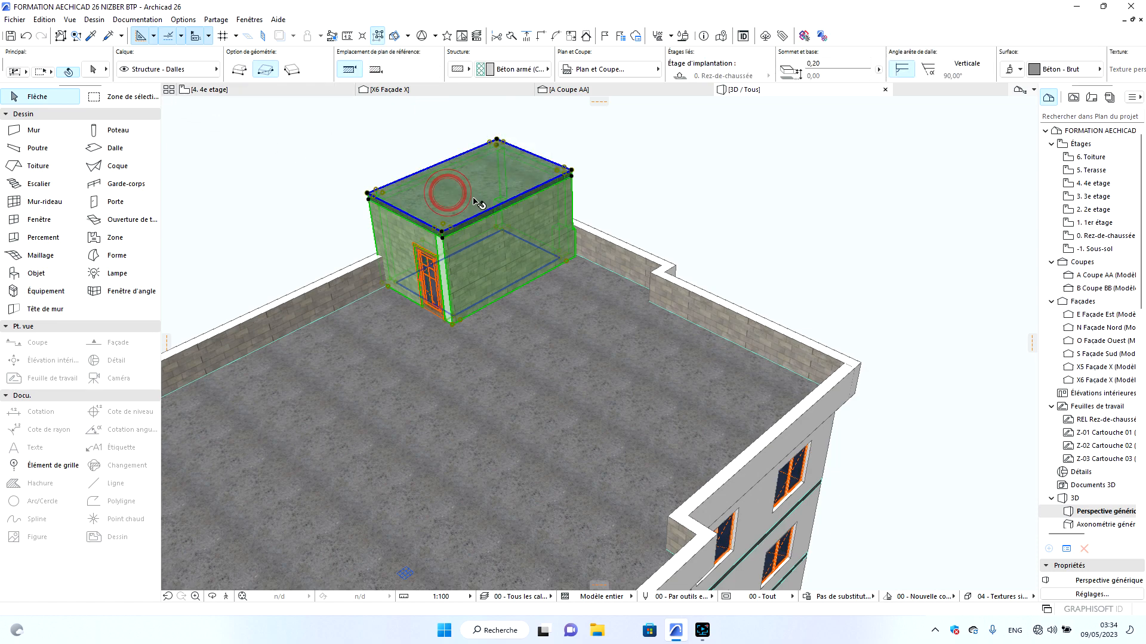
Override the remaining brick face of the four selected rooftop enclosure walls with the Enduit - Blanc nature surface.
{"action": "left_click", "coordinate": [90, 69]}
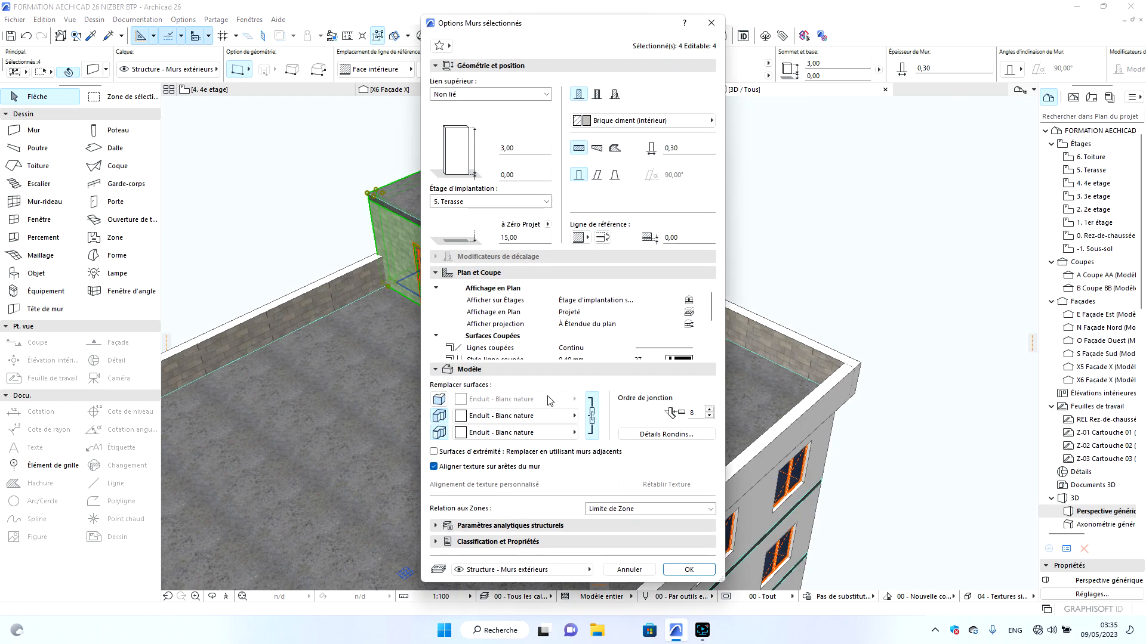
{"action": "left_click", "coordinate": [439, 398]}
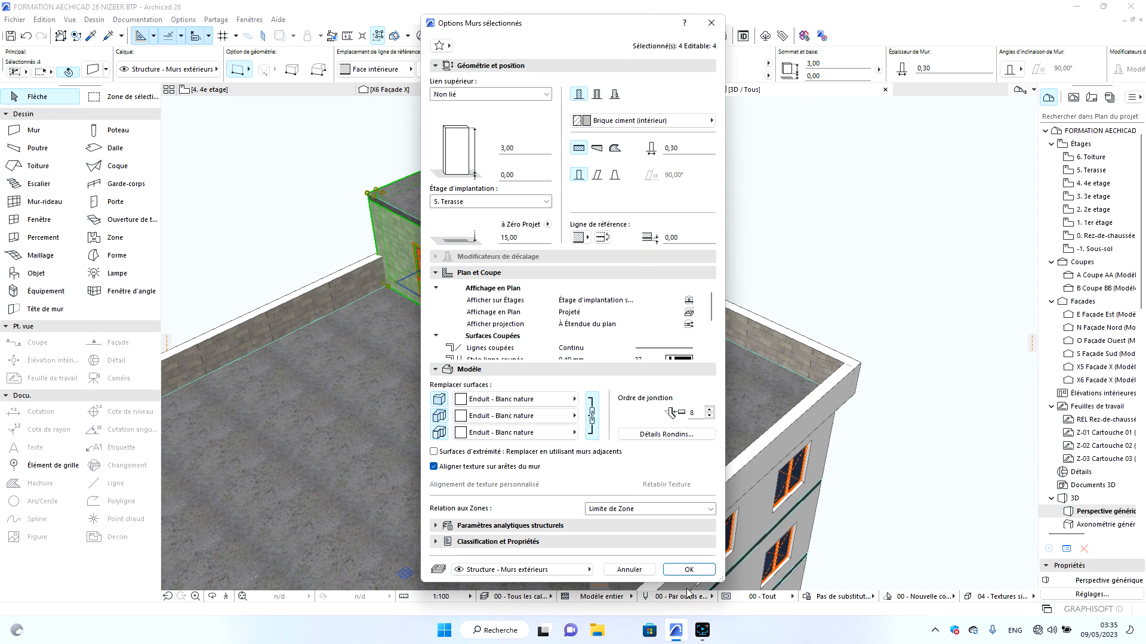
{"action": "left_click", "coordinate": [688, 569]}
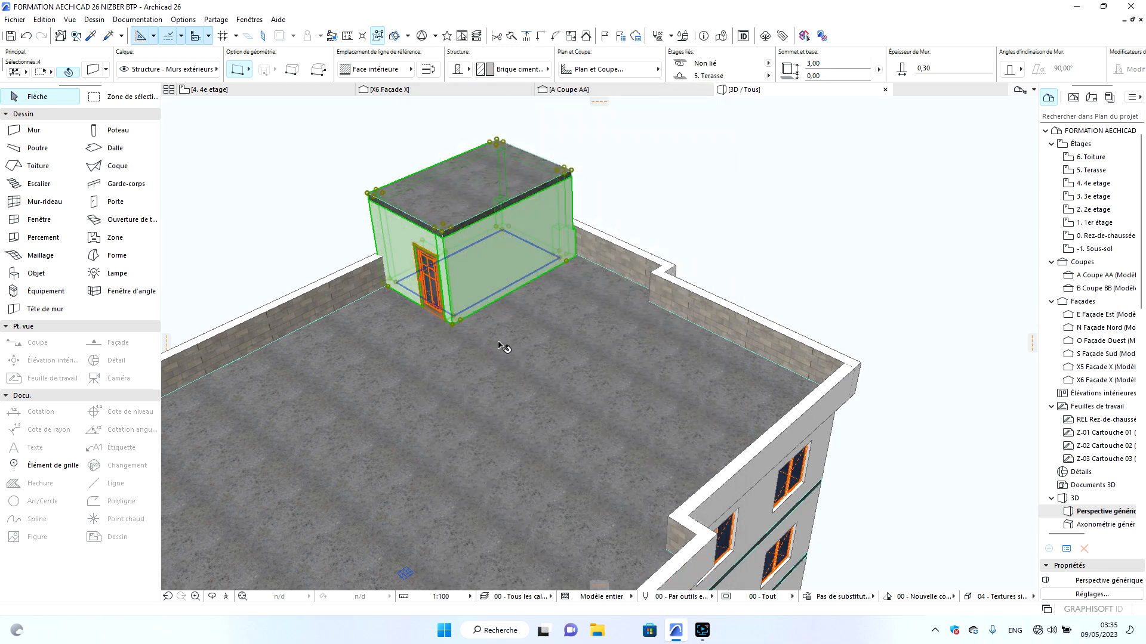
{"action": "key", "text": "Escape"}
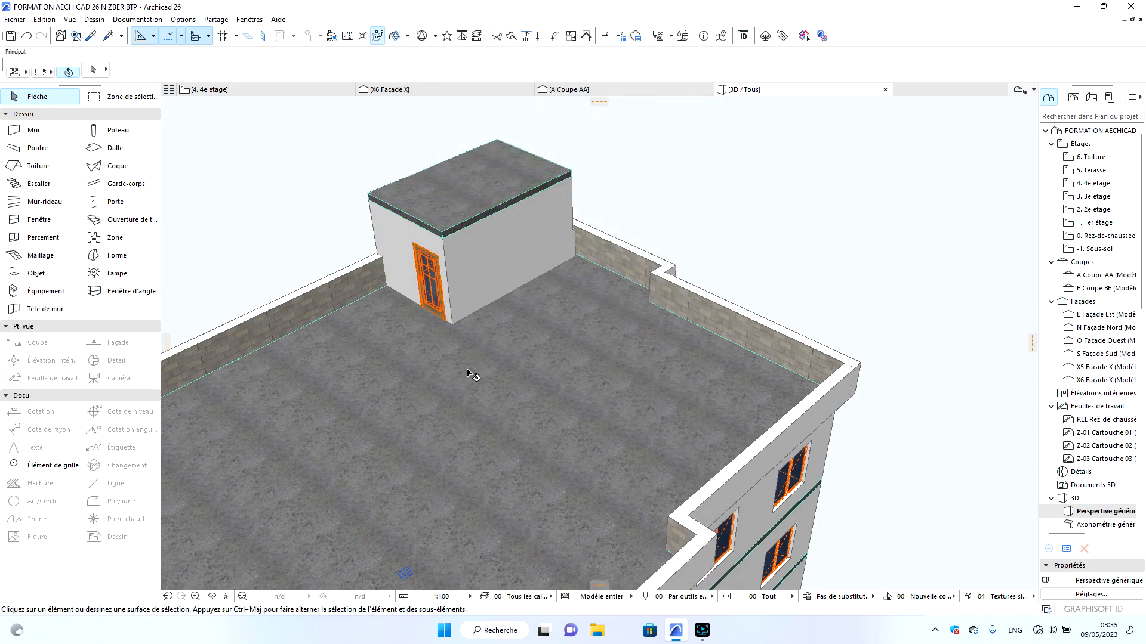
Orbit around the building in 3D and examine the façade frames, balcony guard walls and windows on each side.
{"action": "left_click", "coordinate": [213, 596]}
{"action": "scroll", "coordinate": [523, 475], "scroll_direction": "down", "scroll_amount": 6}
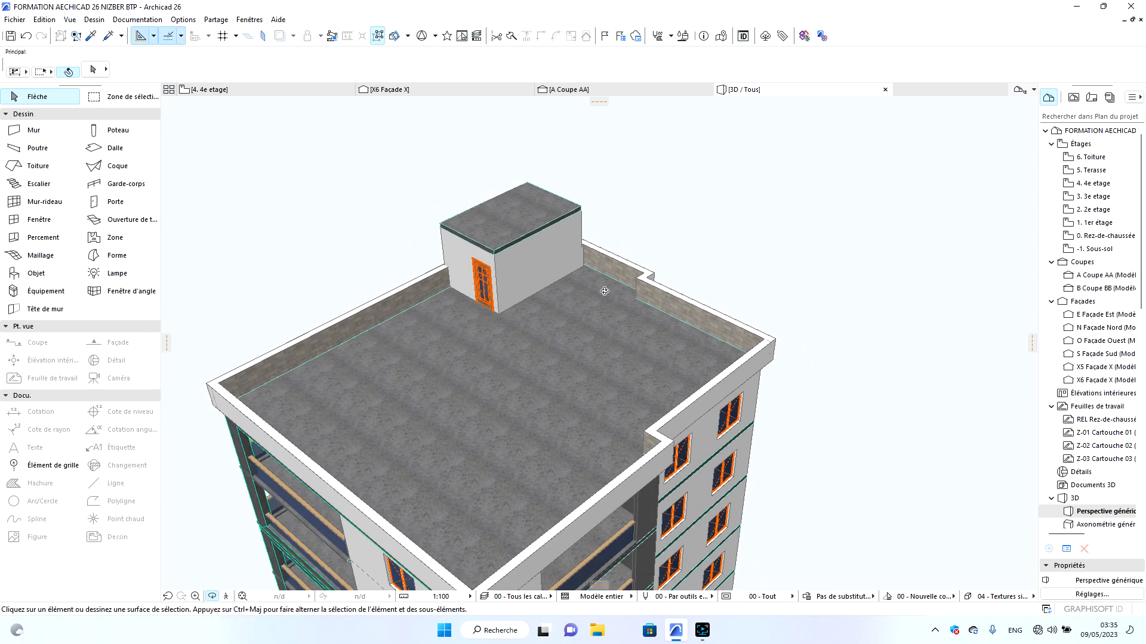
{"action": "left_click_drag", "start_coordinate": [523, 475], "coordinate": [575, 329]}
{"action": "scroll", "coordinate": [587, 515], "scroll_direction": "up", "scroll_amount": 5}
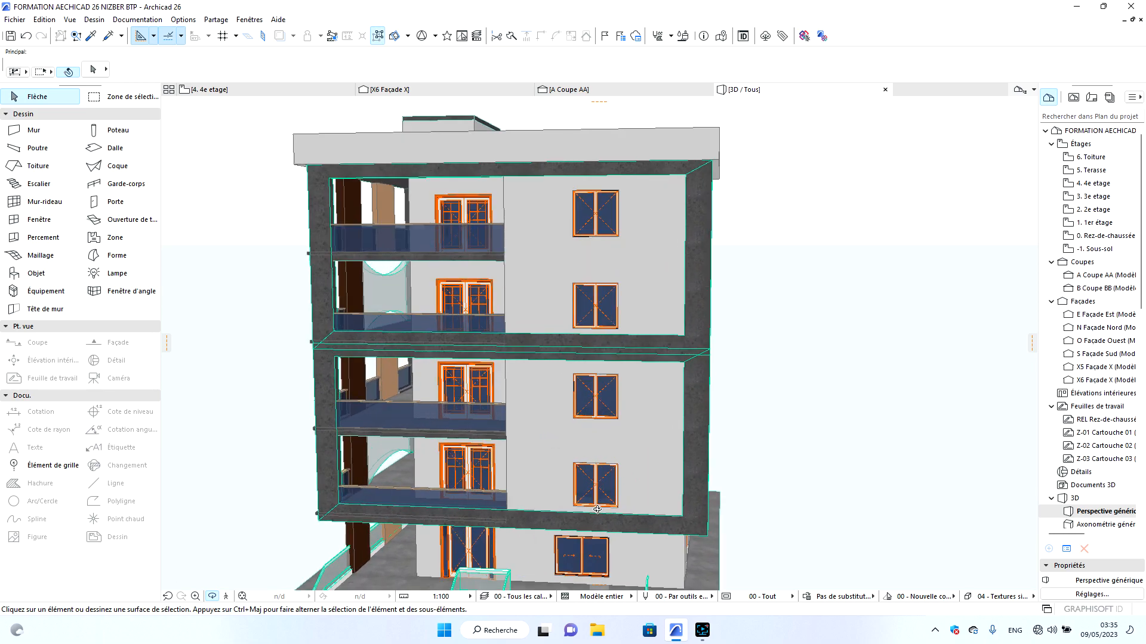
{"action": "left_click_drag", "start_coordinate": [691, 497], "coordinate": [416, 496]}
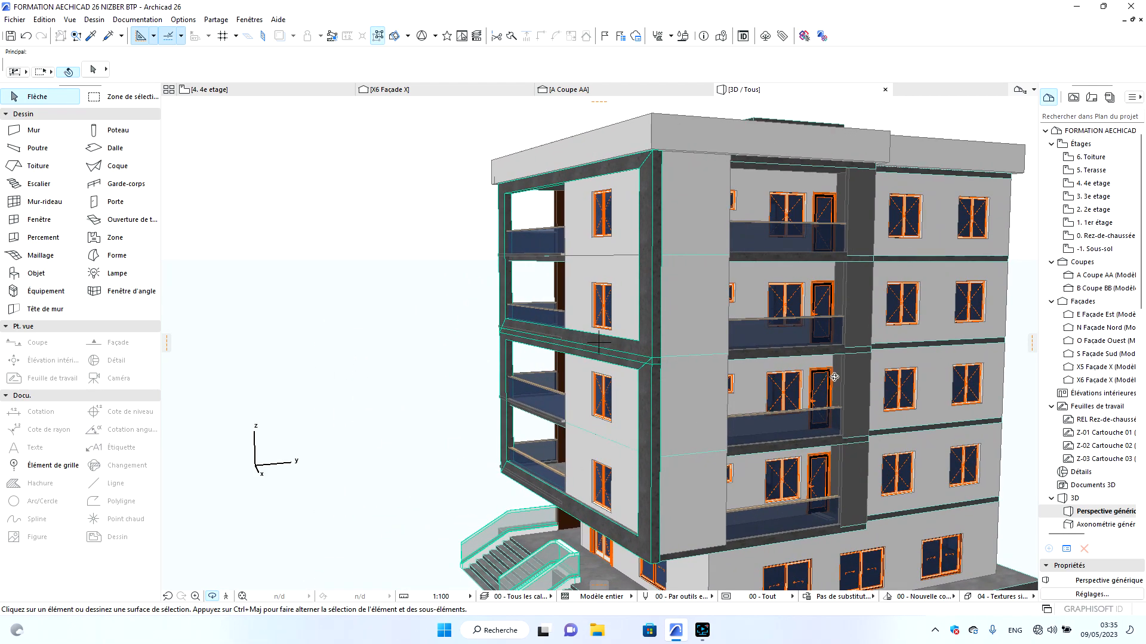
{"action": "left_click_drag", "start_coordinate": [866, 371], "coordinate": [474, 352]}
{"action": "scroll", "coordinate": [573, 367], "scroll_direction": "up", "scroll_amount": 10}
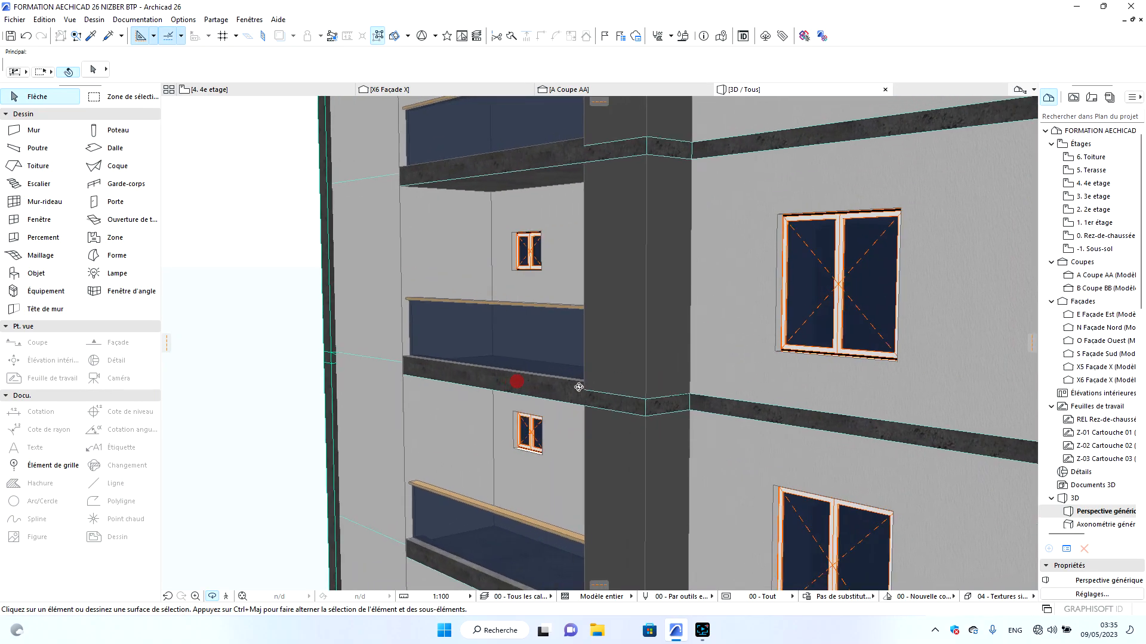
{"action": "left_click_drag", "start_coordinate": [762, 389], "coordinate": [492, 350]}
{"action": "left_click_drag", "start_coordinate": [733, 409], "coordinate": [365, 214]}
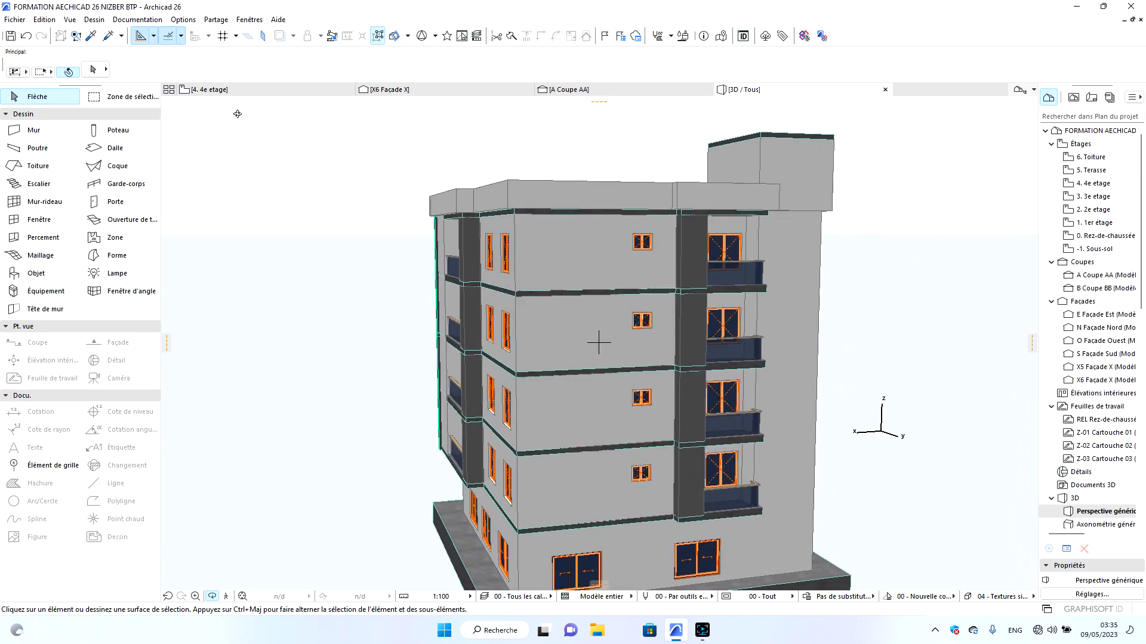
{"action": "left_click", "coordinate": [230, 89]}
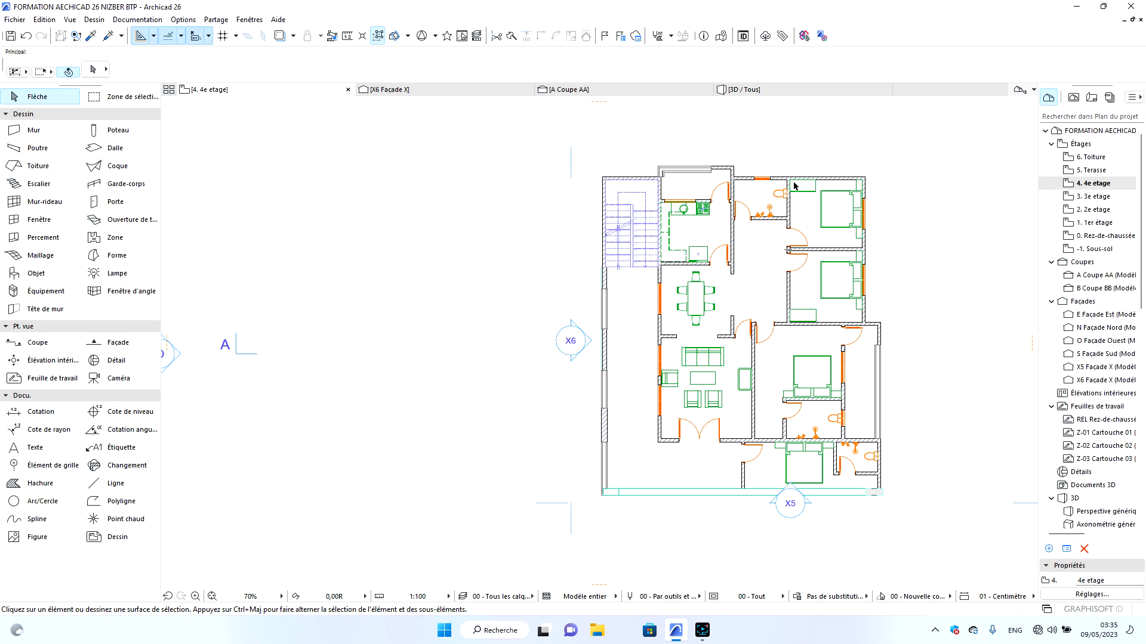
{"action": "left_click", "coordinate": [762, 178]}
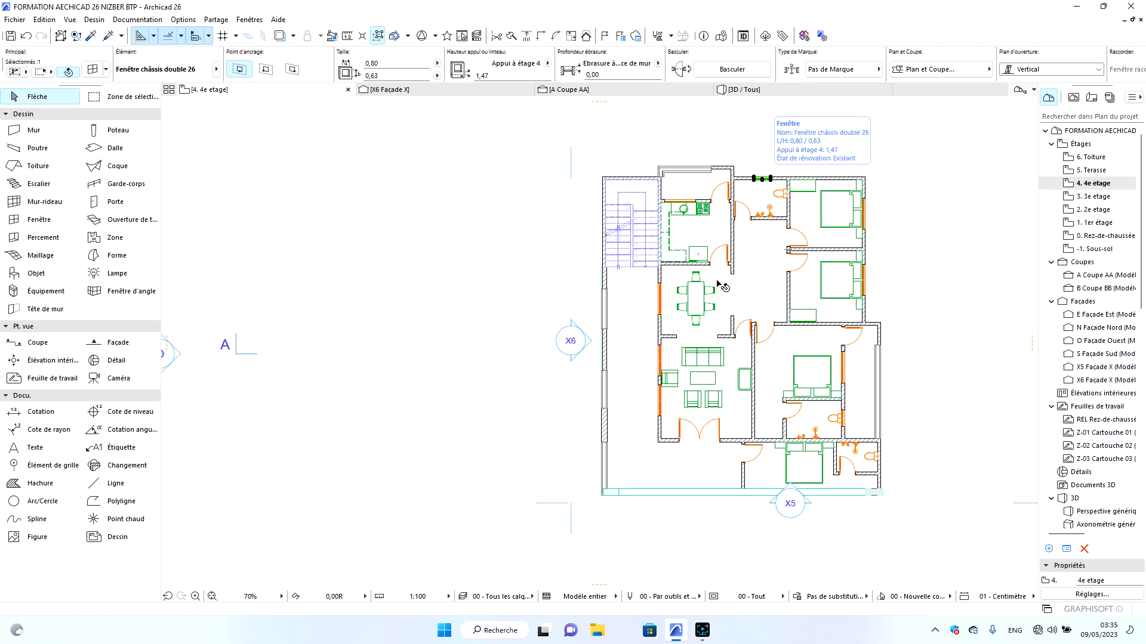
{"action": "left_click", "coordinate": [659, 293], "text": "shift"}
{"action": "scroll", "coordinate": [661, 349], "scroll_direction": "up", "scroll_amount": 4}
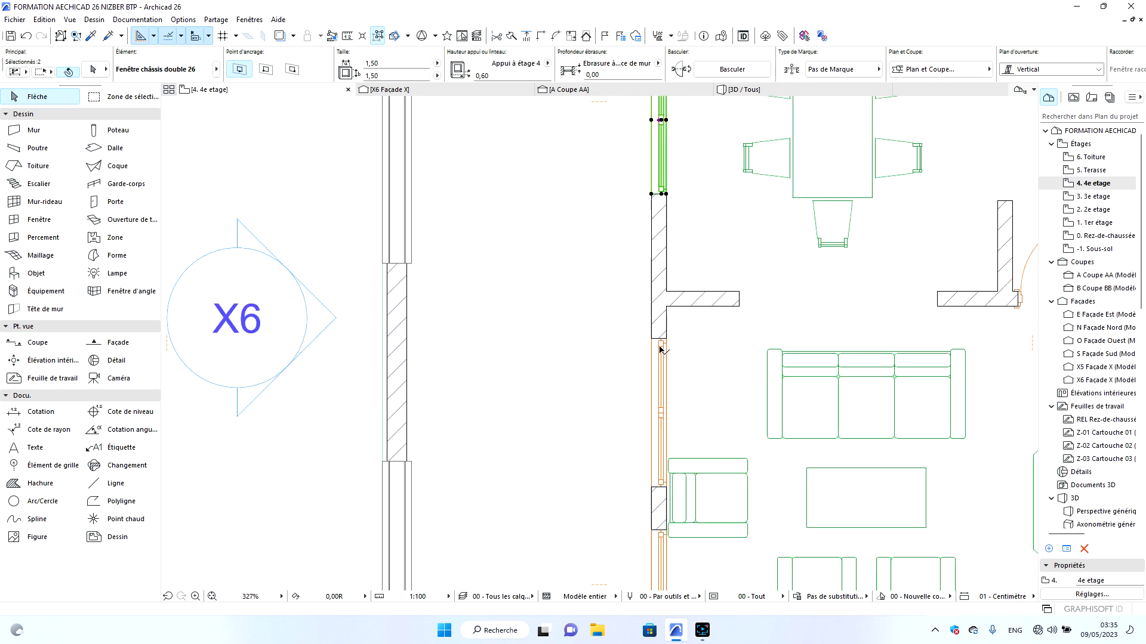
{"action": "left_click", "coordinate": [660, 355], "text": "shift"}
{"action": "scroll", "coordinate": [651, 294], "scroll_direction": "down", "scroll_amount": 2}
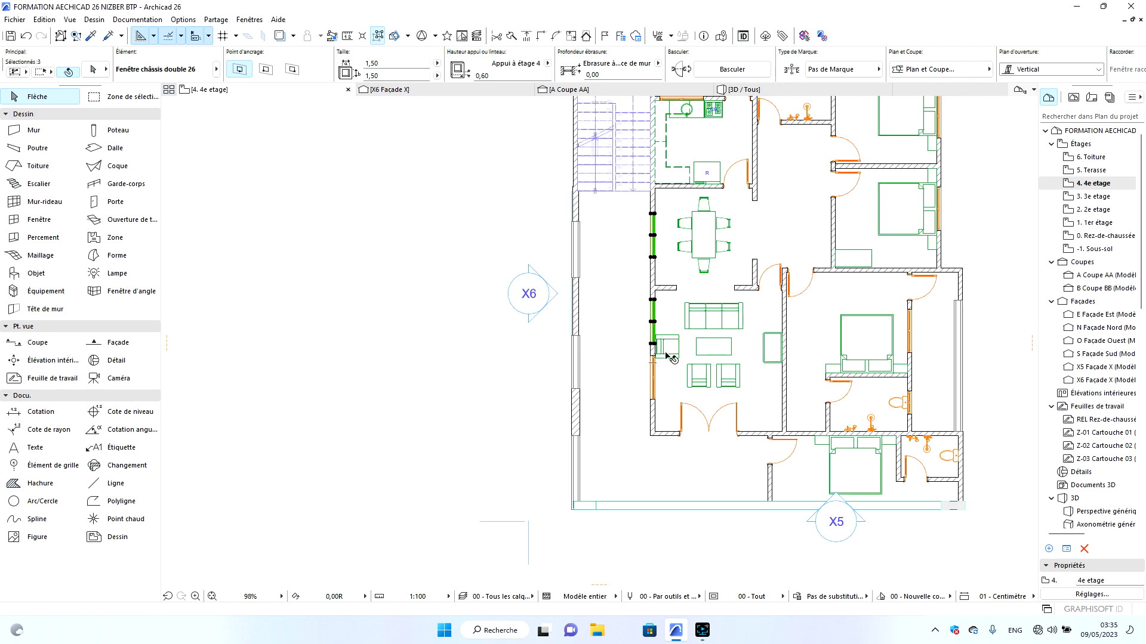
{"action": "scroll", "coordinate": [656, 360], "scroll_direction": "up", "scroll_amount": 2}
{"action": "left_click", "coordinate": [653, 361], "text": "shift"}
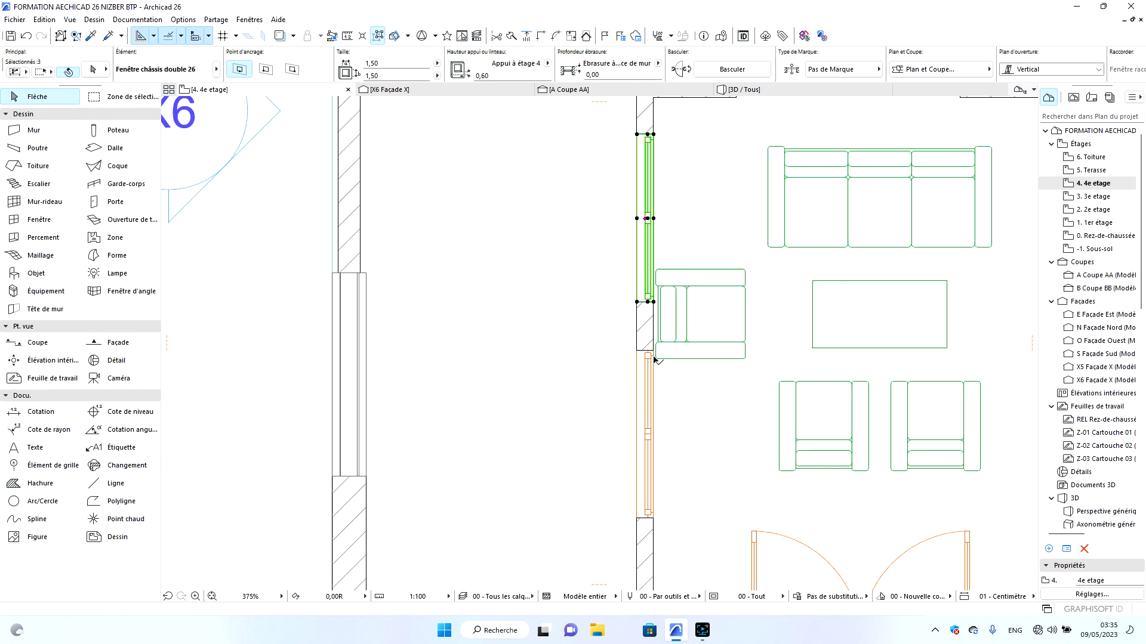
{"action": "scroll", "coordinate": [683, 320], "scroll_direction": "down", "scroll_amount": 2}
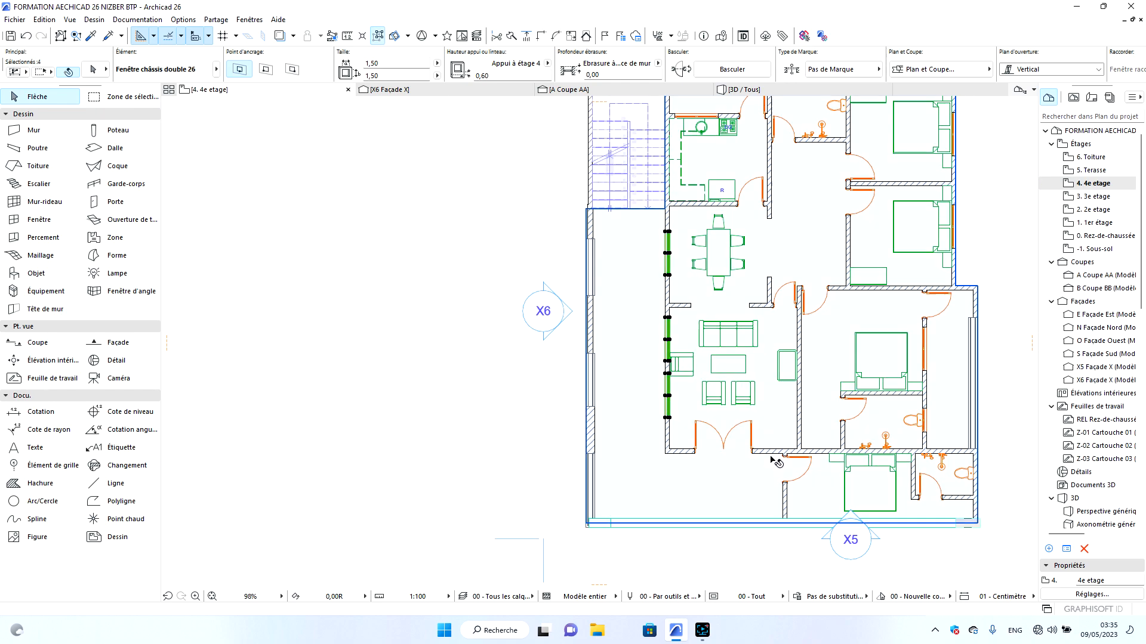
{"action": "left_click", "coordinate": [954, 208], "text": "shift"}
{"action": "scroll", "coordinate": [920, 212], "scroll_direction": "down", "scroll_amount": 2}
{"action": "scroll", "coordinate": [900, 273], "scroll_direction": "up", "scroll_amount": 4}
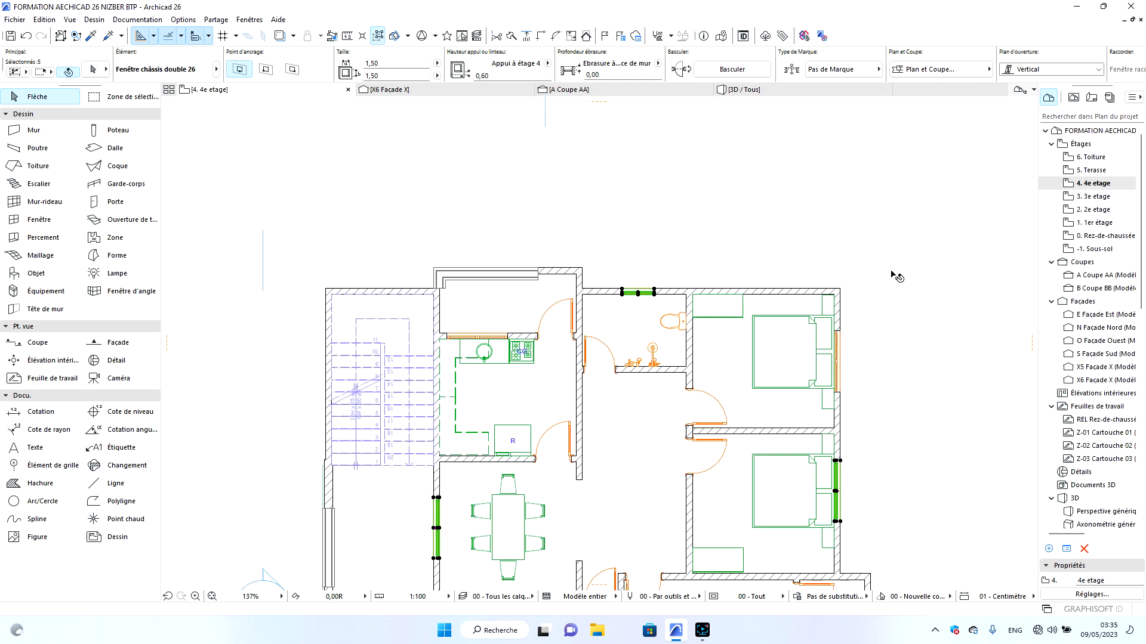
{"action": "left_click", "coordinate": [837, 334], "text": "shift"}
Open the 1er étage plan and select all its windows with Find & Select, using the element type Fenêtre.
{"action": "double_click", "coordinate": [1094, 223]}
{"action": "scroll", "coordinate": [694, 219], "scroll_direction": "down", "scroll_amount": 4}
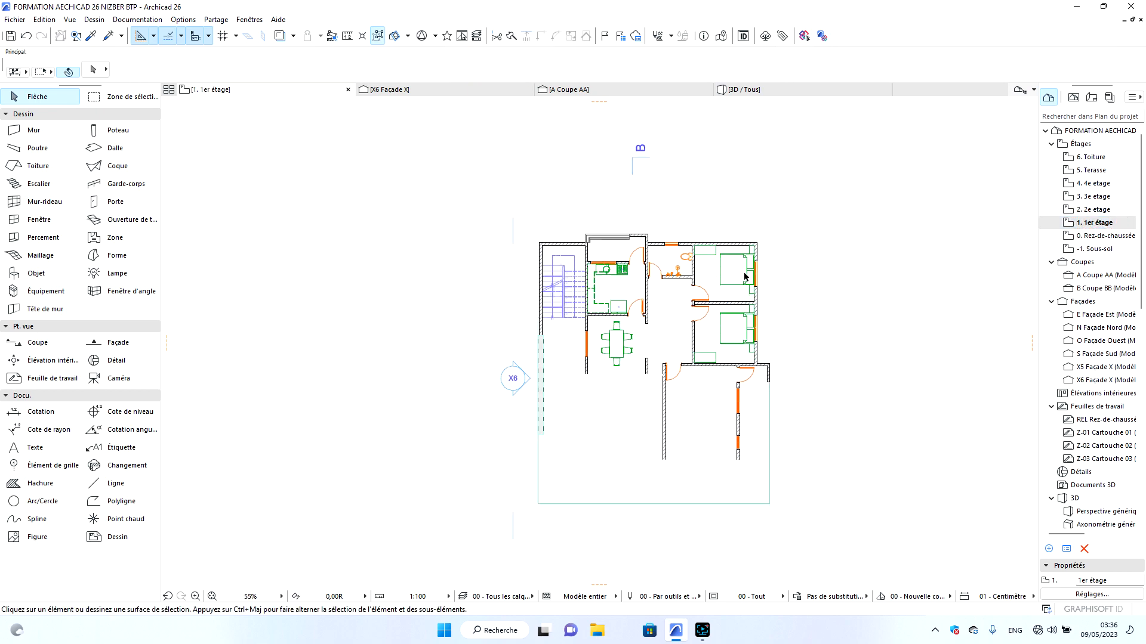
{"action": "left_click", "coordinate": [753, 261]}
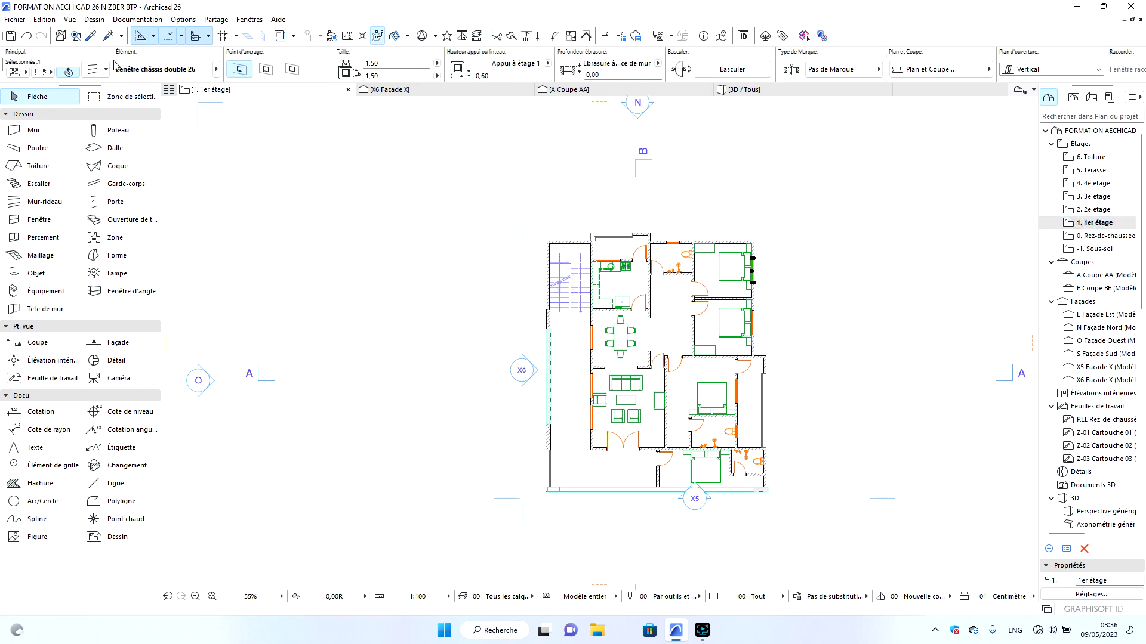
{"action": "left_click", "coordinate": [43, 19]}
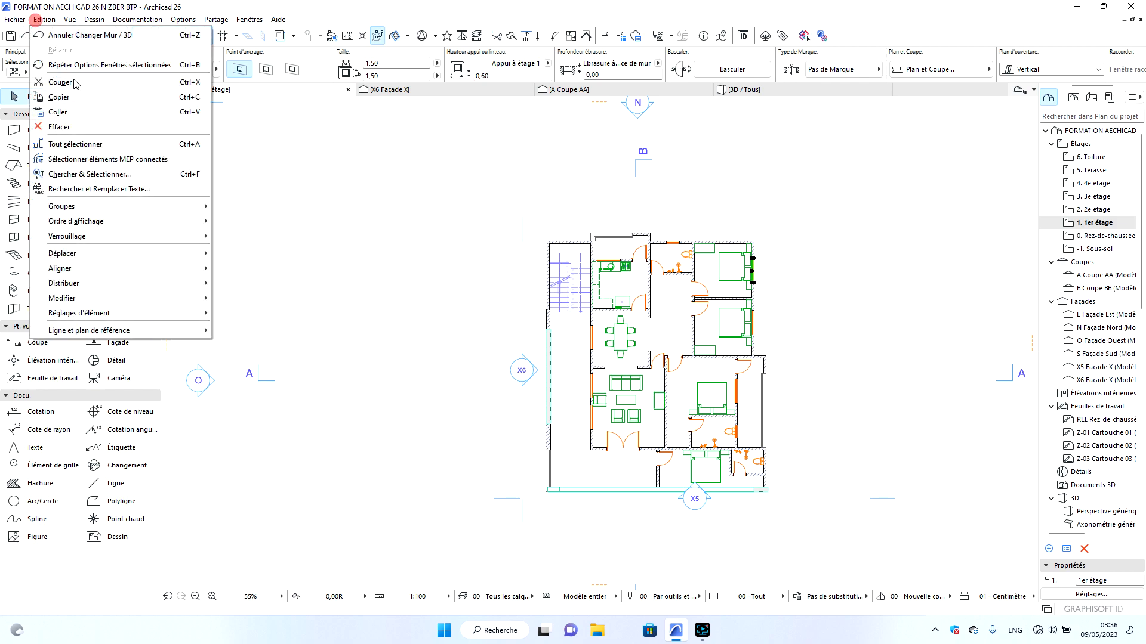
{"action": "left_click", "coordinate": [107, 171]}
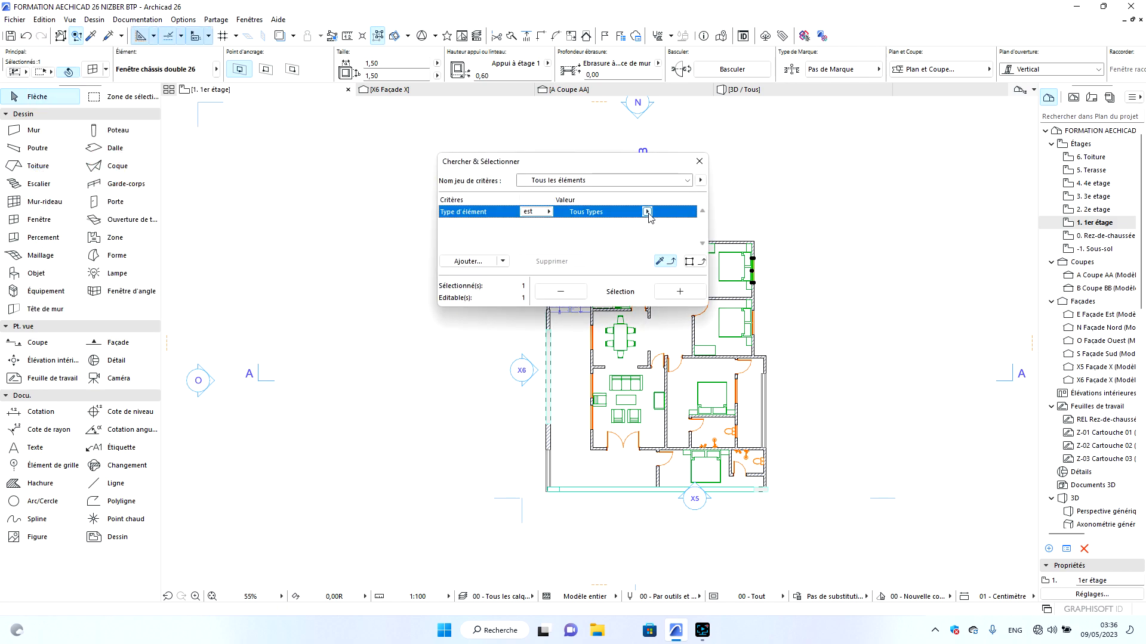
{"action": "left_click", "coordinate": [647, 211]}
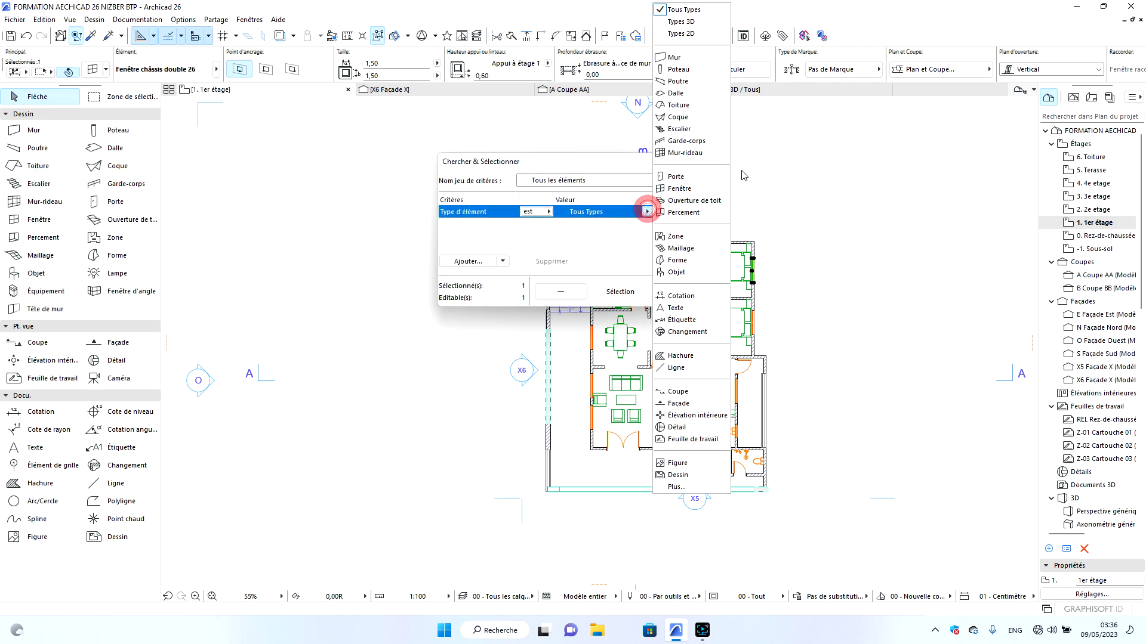
{"action": "left_click", "coordinate": [686, 189]}
{"action": "left_click", "coordinate": [684, 291]}
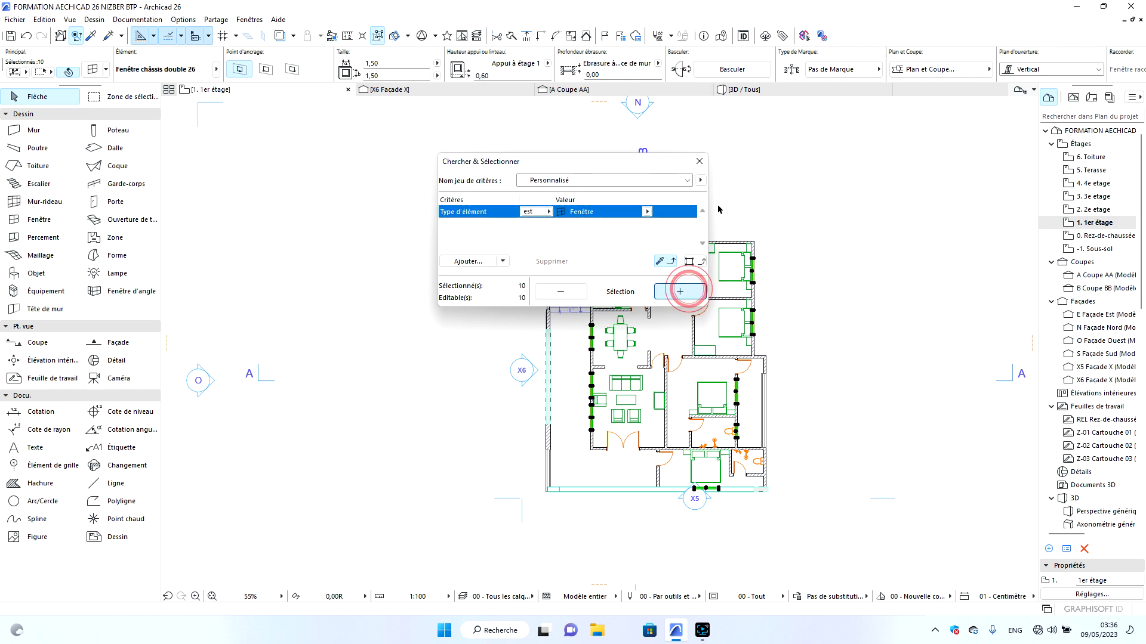
{"action": "left_click", "coordinate": [697, 165]}
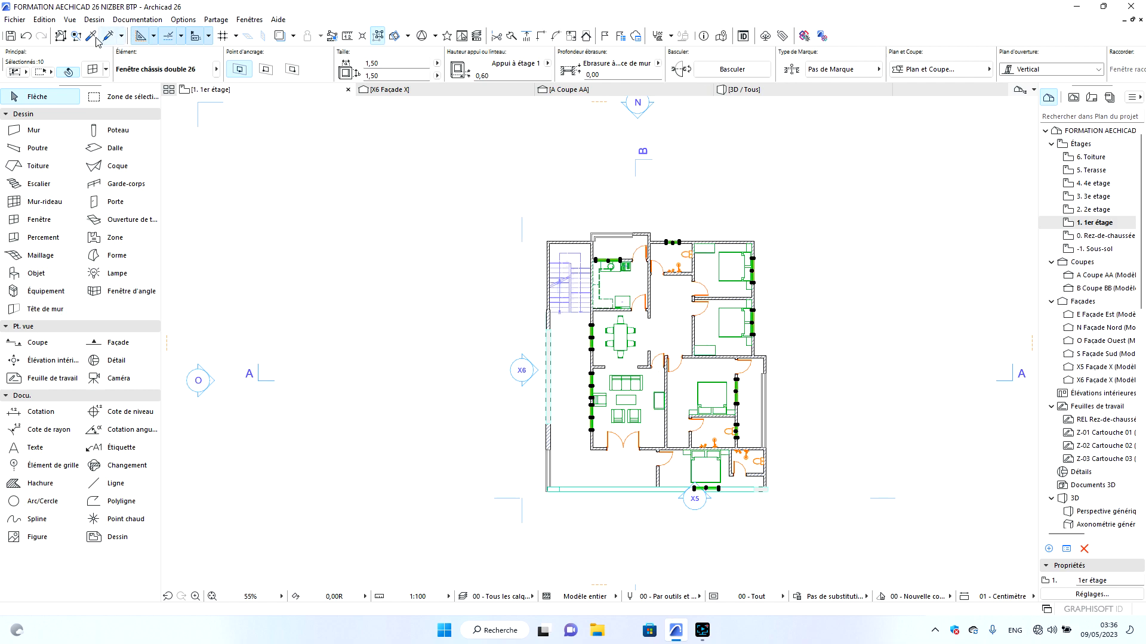
Enable a Simple interior casing (Chambranle intérieur) on the selected 1er étage windows and set its thickness to 0.15.
{"action": "left_click", "coordinate": [93, 69]}
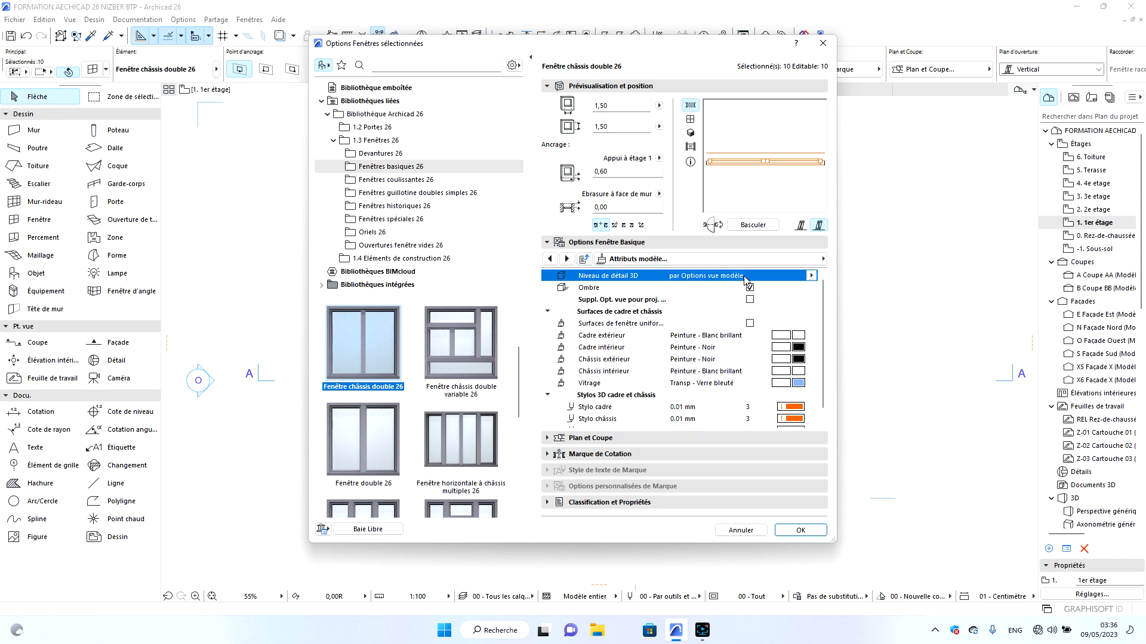
{"action": "left_click", "coordinate": [676, 260]}
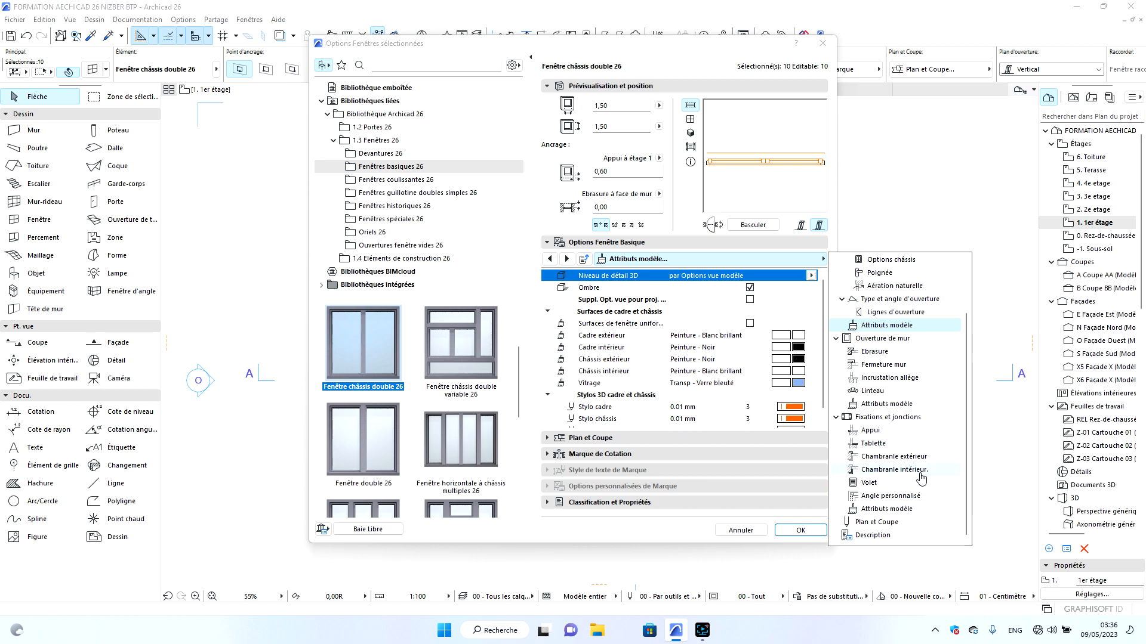
{"action": "left_click", "coordinate": [894, 470]}
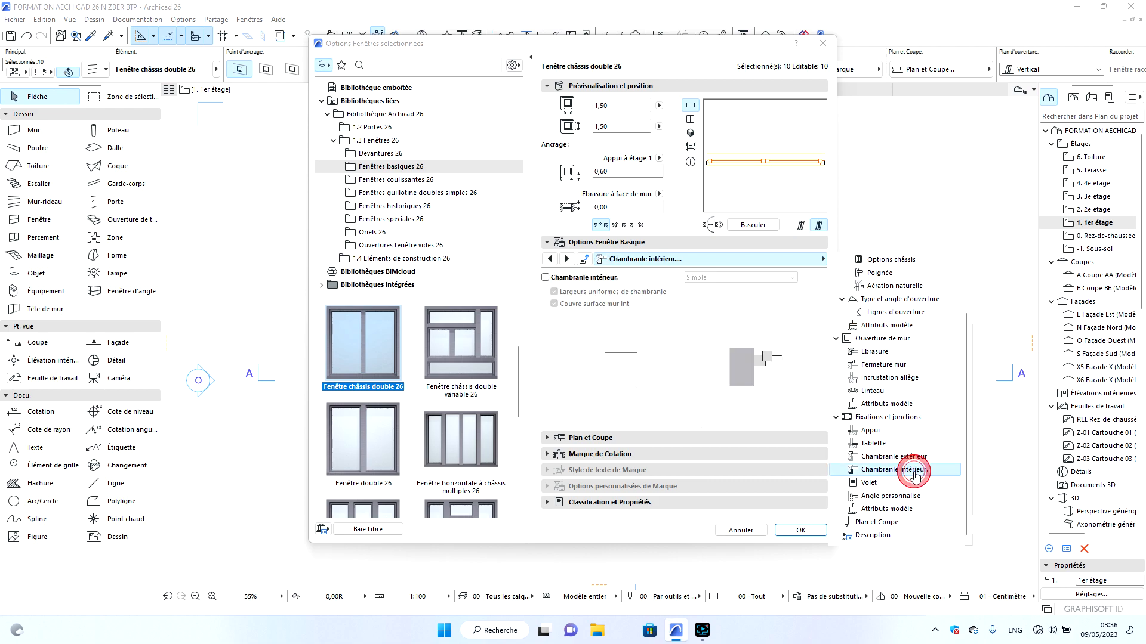
{"action": "left_click", "coordinate": [545, 278]}
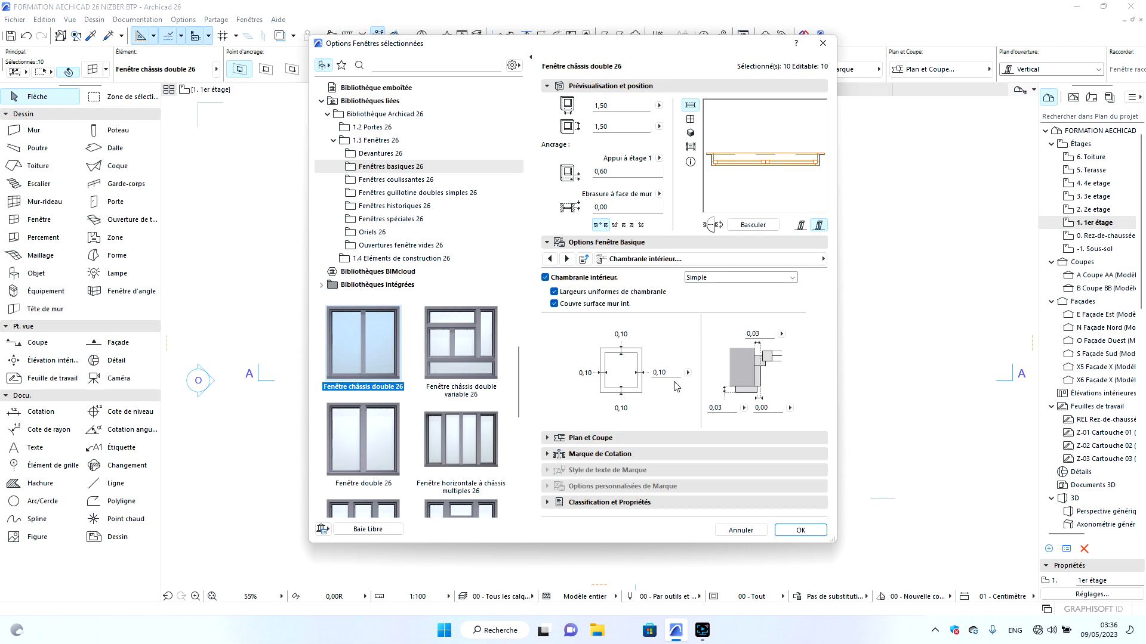
{"action": "left_click", "coordinate": [726, 409]}
{"action": "key", "text": "Return"}
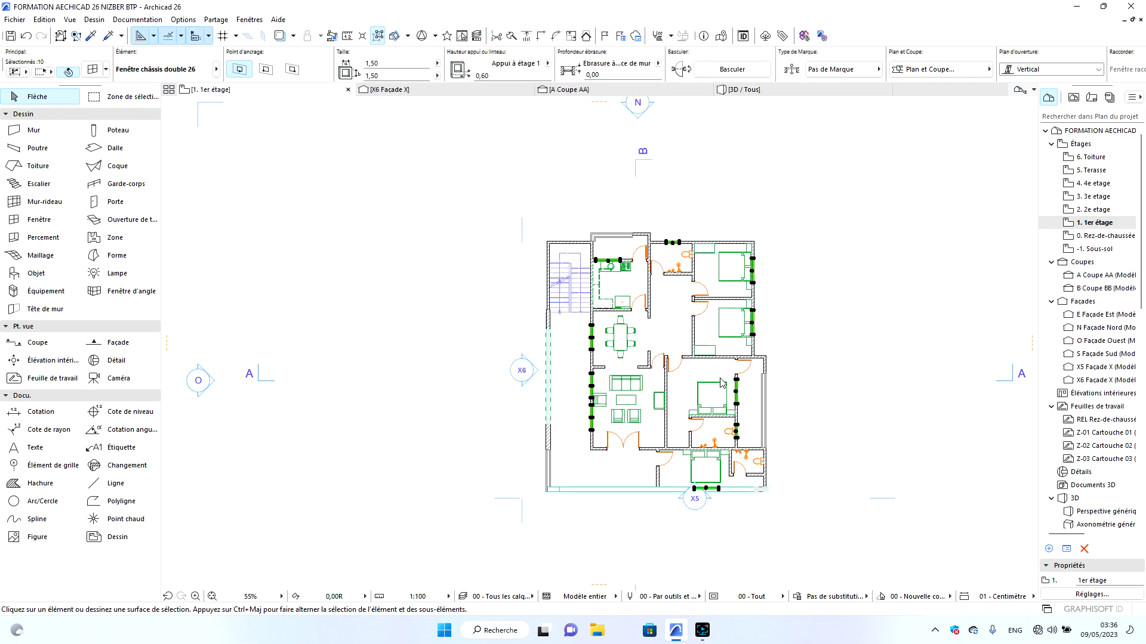
Examine the 1er étage window casings on the façade in the 3D view.
{"action": "left_click", "coordinate": [796, 309]}
{"action": "key", "text": "F3"}
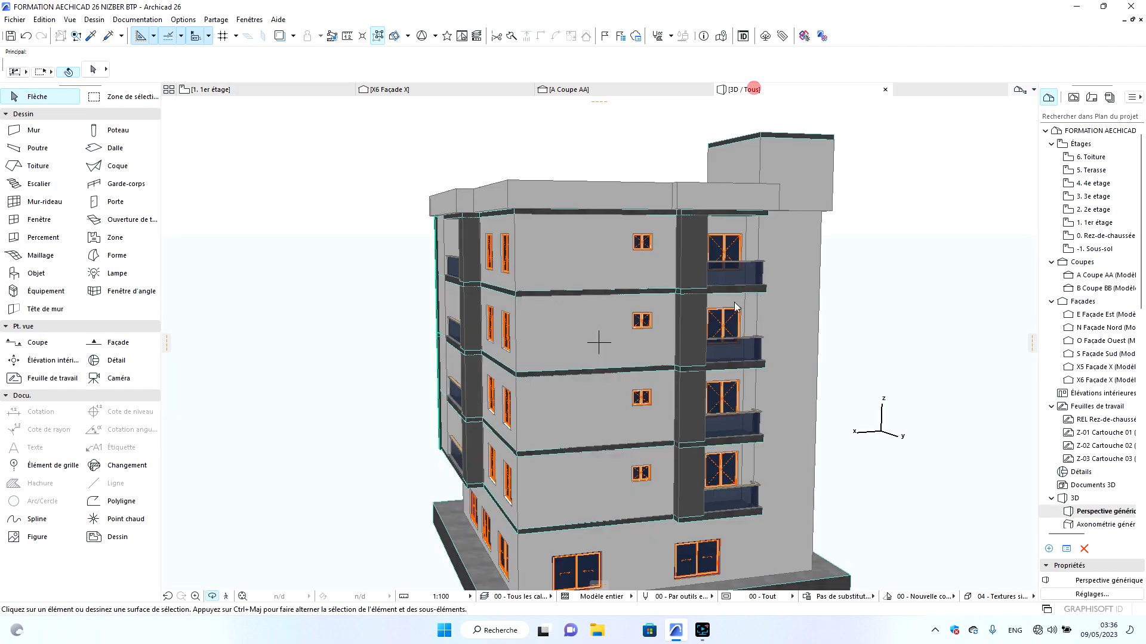
{"action": "left_click_drag", "start_coordinate": [500, 541], "coordinate": [729, 522]}
{"action": "scroll", "coordinate": [716, 489], "scroll_direction": "up", "scroll_amount": 5}
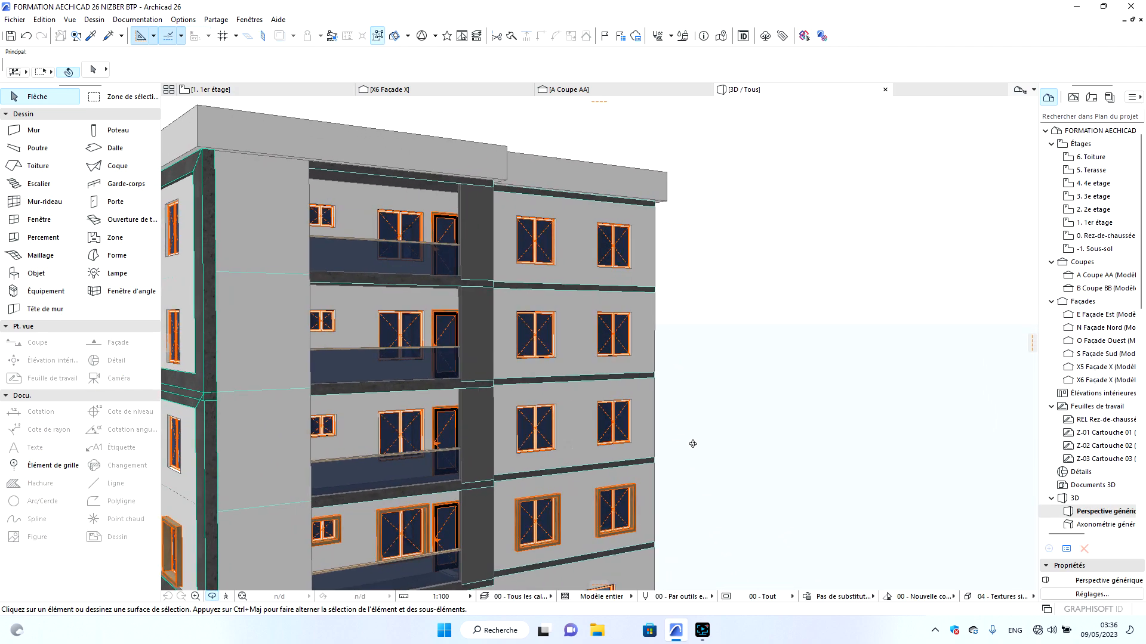
{"action": "scroll", "coordinate": [542, 541], "scroll_direction": "up", "scroll_amount": 8}
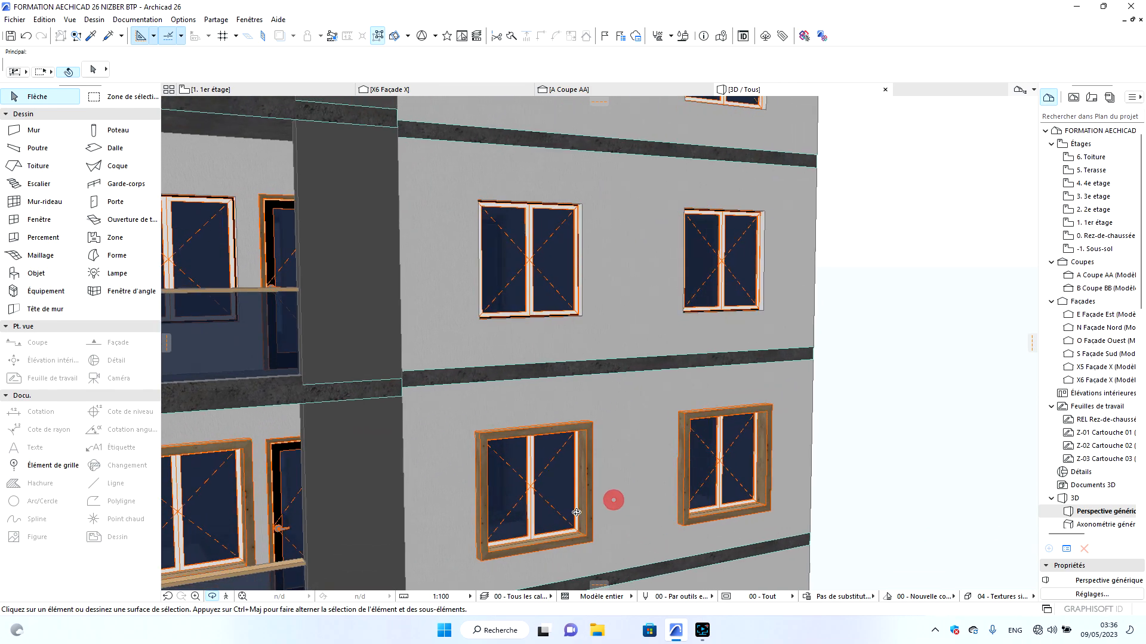
{"action": "left_click_drag", "start_coordinate": [450, 512], "coordinate": [146, 148]}
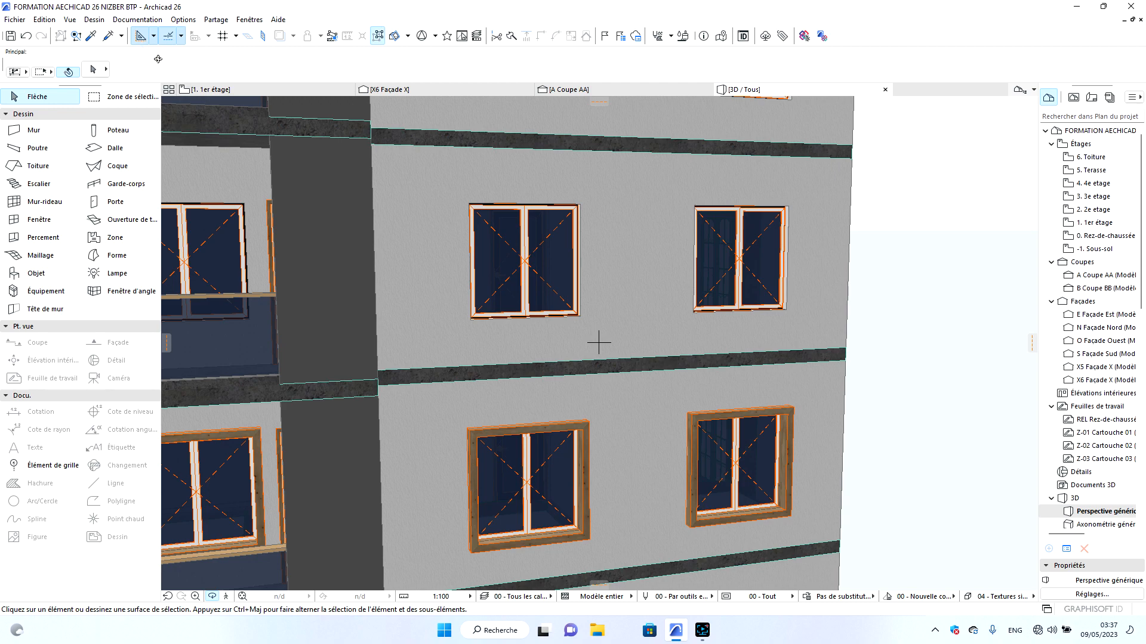
Return to the 1er étage plan, then undo and redo the casing change to get its windows selected again.
{"action": "left_click", "coordinate": [237, 89]}
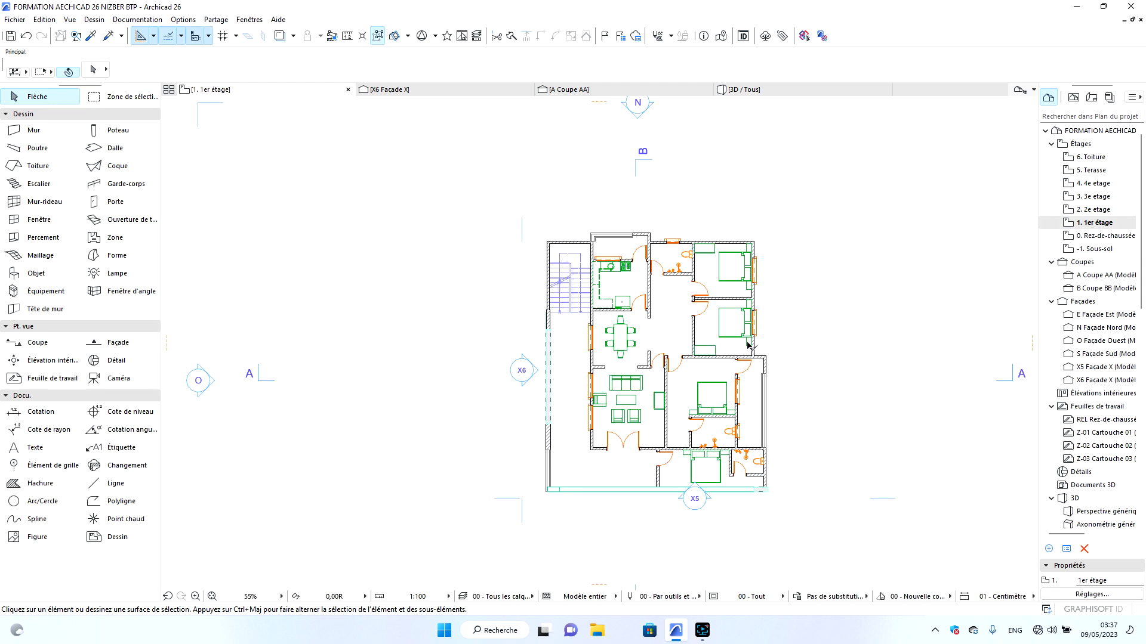
{"action": "left_click", "coordinate": [30, 37]}
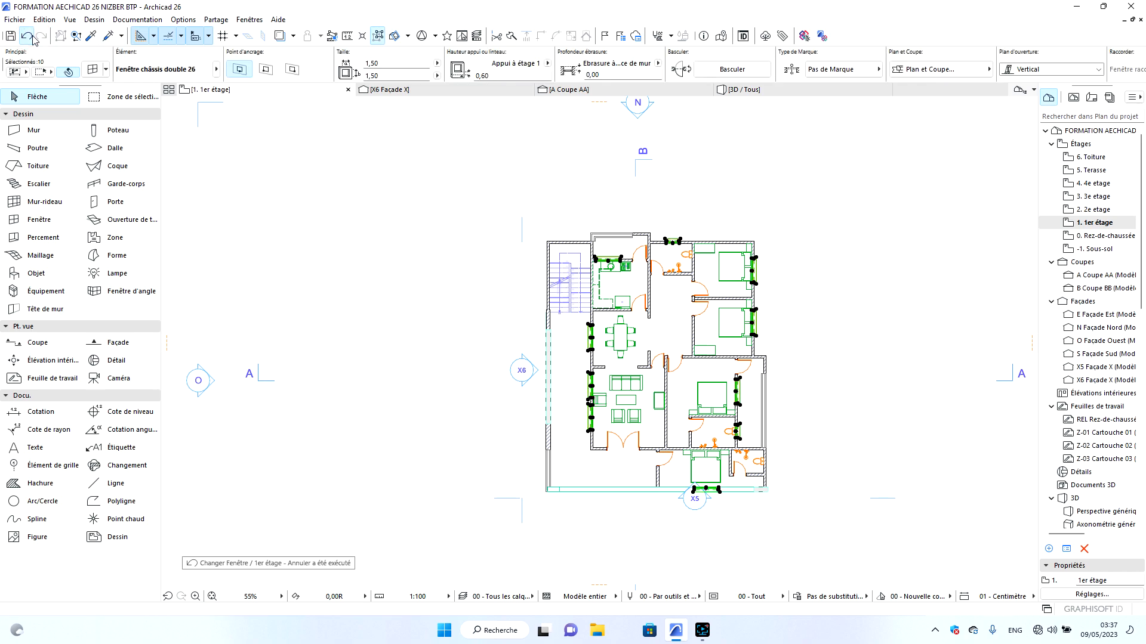
{"action": "left_click", "coordinate": [42, 36]}
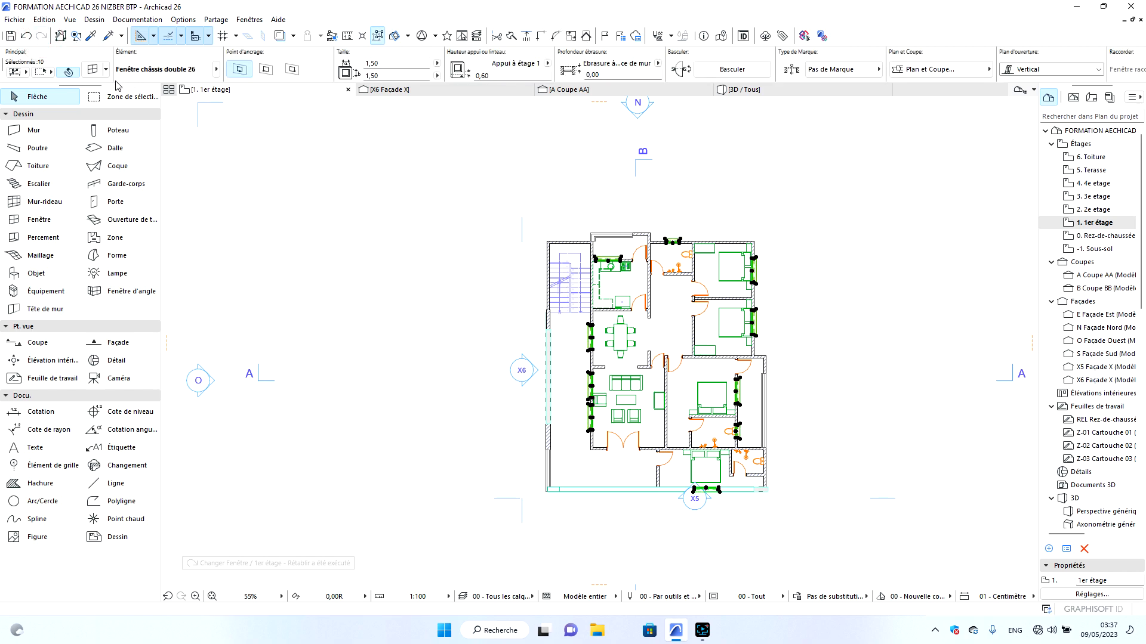
Set the interior casing surface of the selected windows to Peinture - Blanc brillant in the casing model attributes.
{"action": "left_click", "coordinate": [92, 69]}
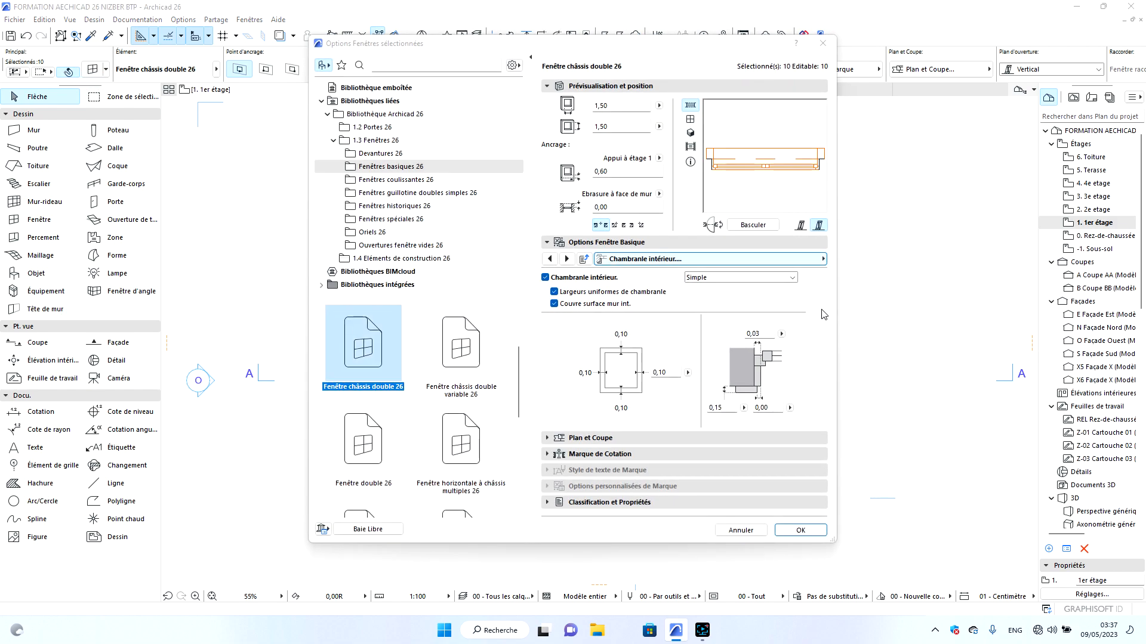
{"action": "left_click", "coordinate": [760, 261]}
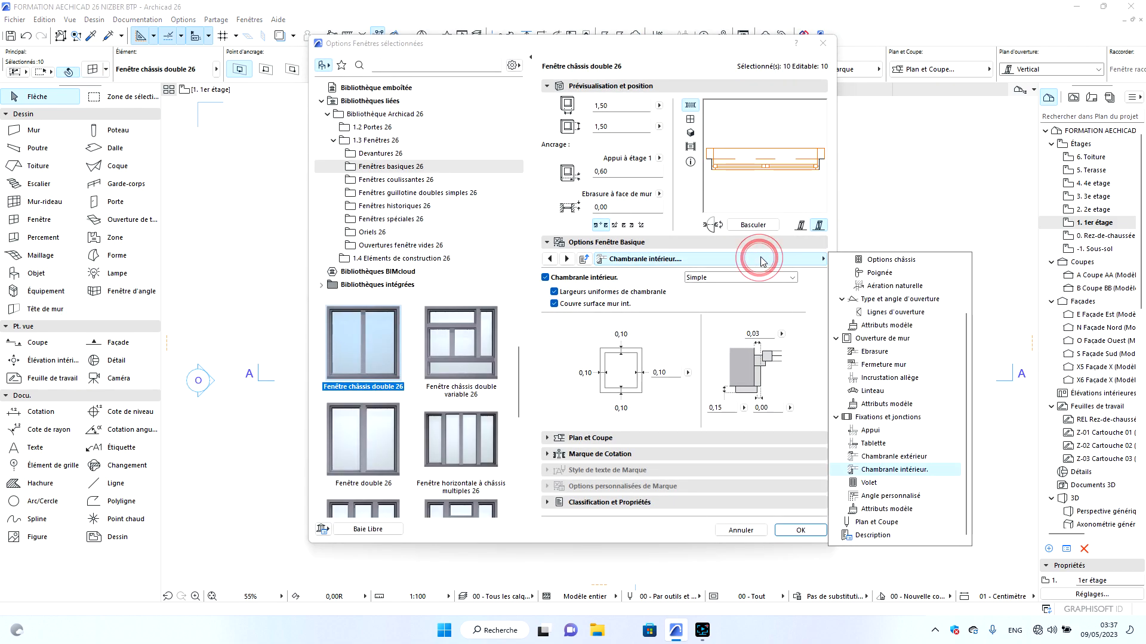
{"action": "left_click", "coordinate": [908, 511]}
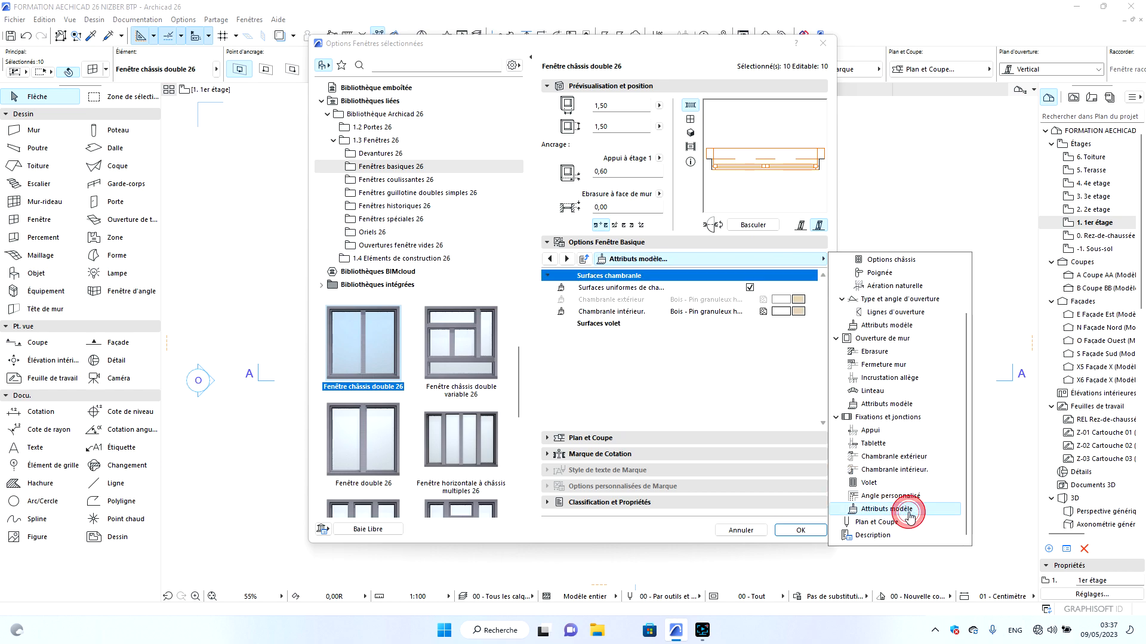
{"action": "left_click", "coordinate": [796, 312]}
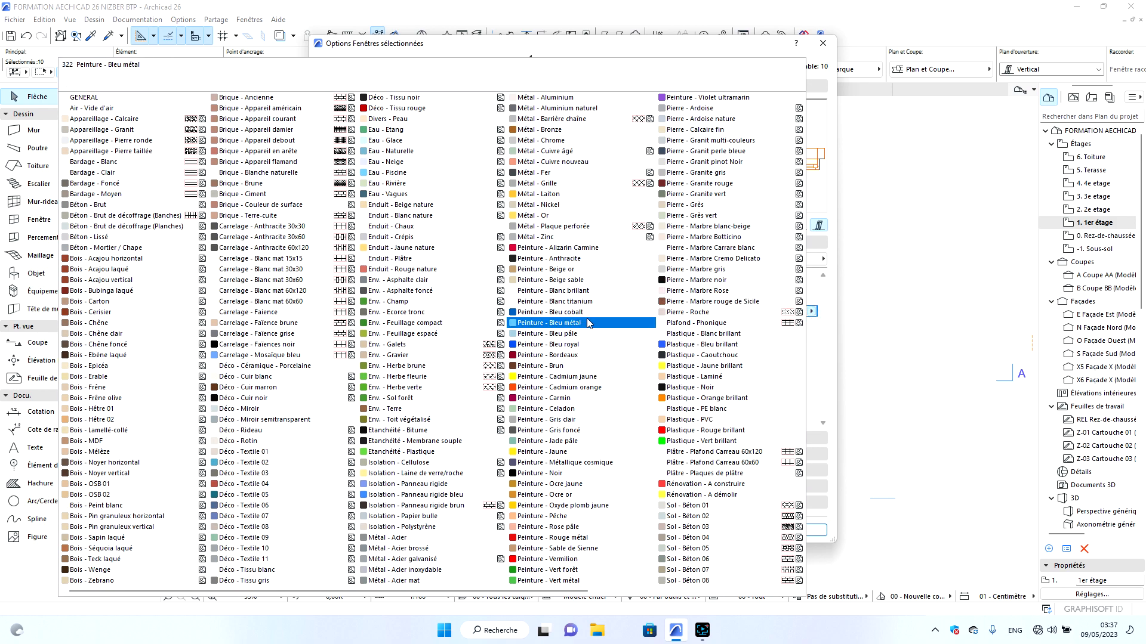
{"action": "left_click", "coordinate": [573, 291]}
{"action": "left_click", "coordinate": [798, 531]}
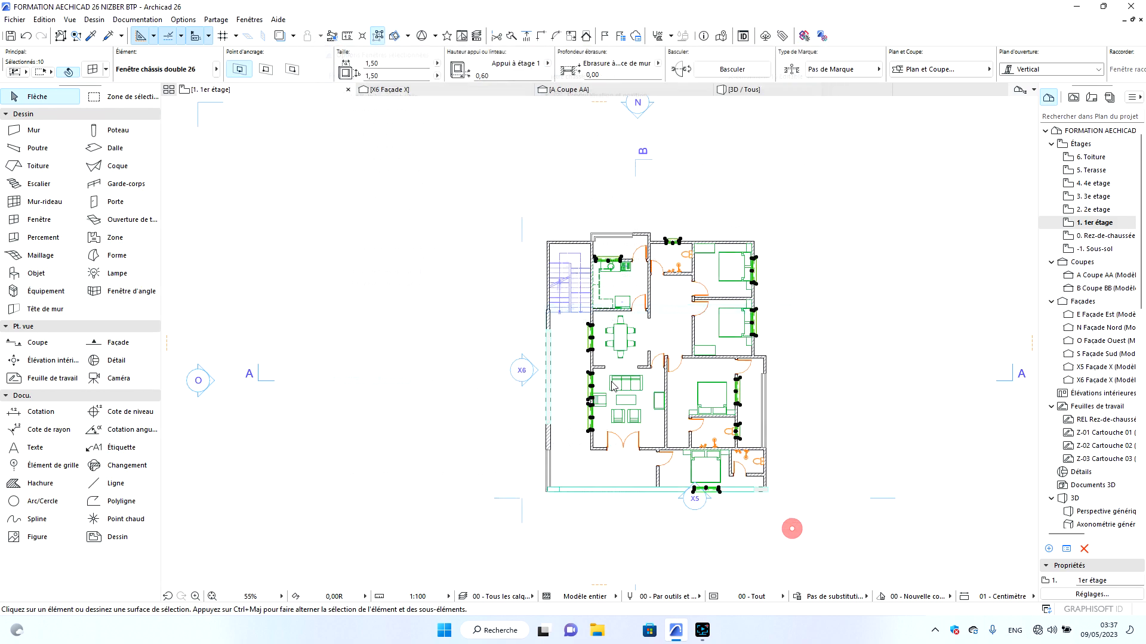
Examine the white window casings of the 1er étage in 3D, up close and across the whole façade.
{"action": "left_click", "coordinate": [746, 90]}
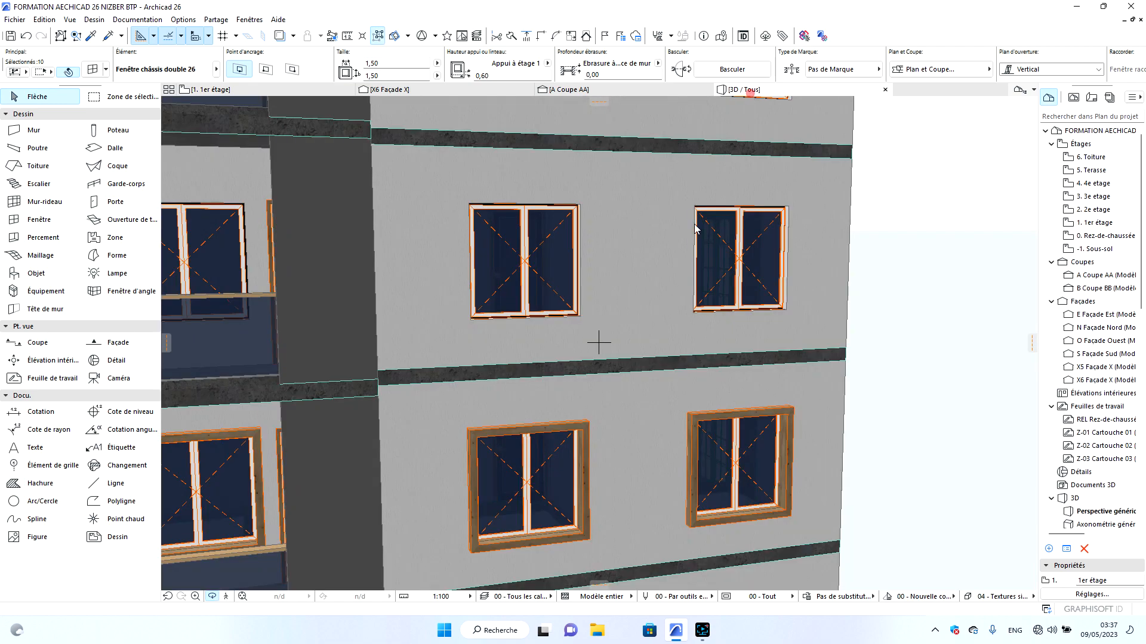
{"action": "left_click_drag", "start_coordinate": [549, 499], "coordinate": [641, 533]}
{"action": "scroll", "coordinate": [556, 566], "scroll_direction": "up", "scroll_amount": 2}
{"action": "left_click_drag", "start_coordinate": [555, 565], "coordinate": [577, 522]}
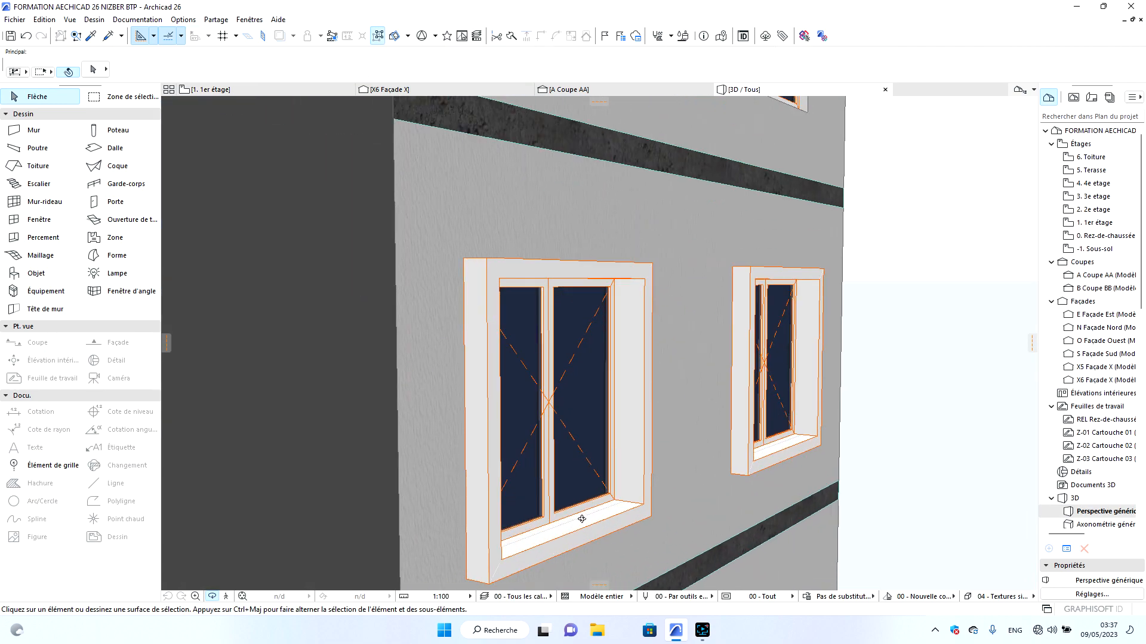
{"action": "left_click_drag", "start_coordinate": [653, 522], "coordinate": [624, 509]}
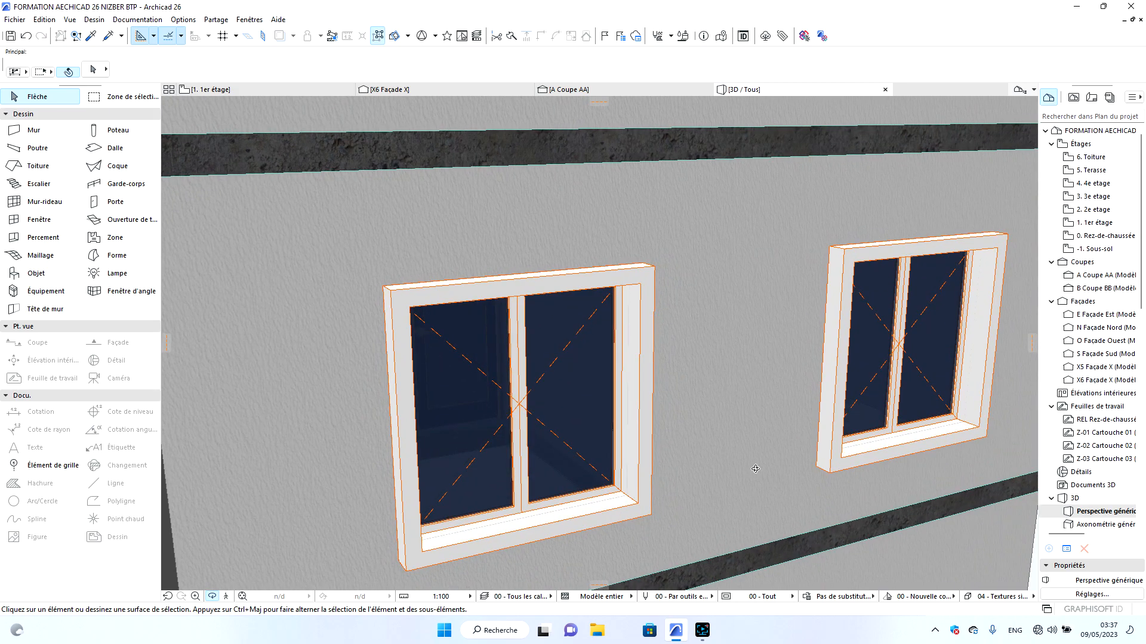
{"action": "scroll", "coordinate": [698, 496], "scroll_direction": "down", "scroll_amount": 3}
{"action": "left_click_drag", "start_coordinate": [698, 496], "coordinate": [789, 466]}
{"action": "scroll", "coordinate": [764, 461], "scroll_direction": "down", "scroll_amount": 5}
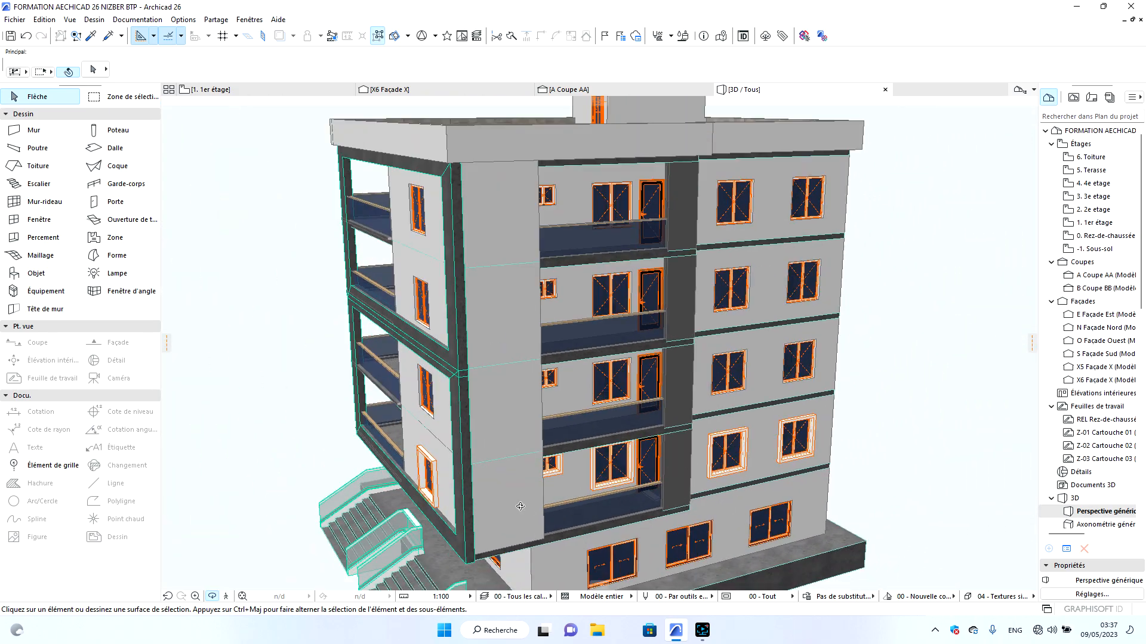
{"action": "mouse_move", "coordinate": [510, 506]}
{"action": "left_mouse_down"}
{"action": "mouse_move", "coordinate": [644, 494]}
{"action": "mouse_move", "coordinate": [775, 539]}
{"action": "mouse_move", "coordinate": [589, 403]}
{"action": "left_mouse_up"}
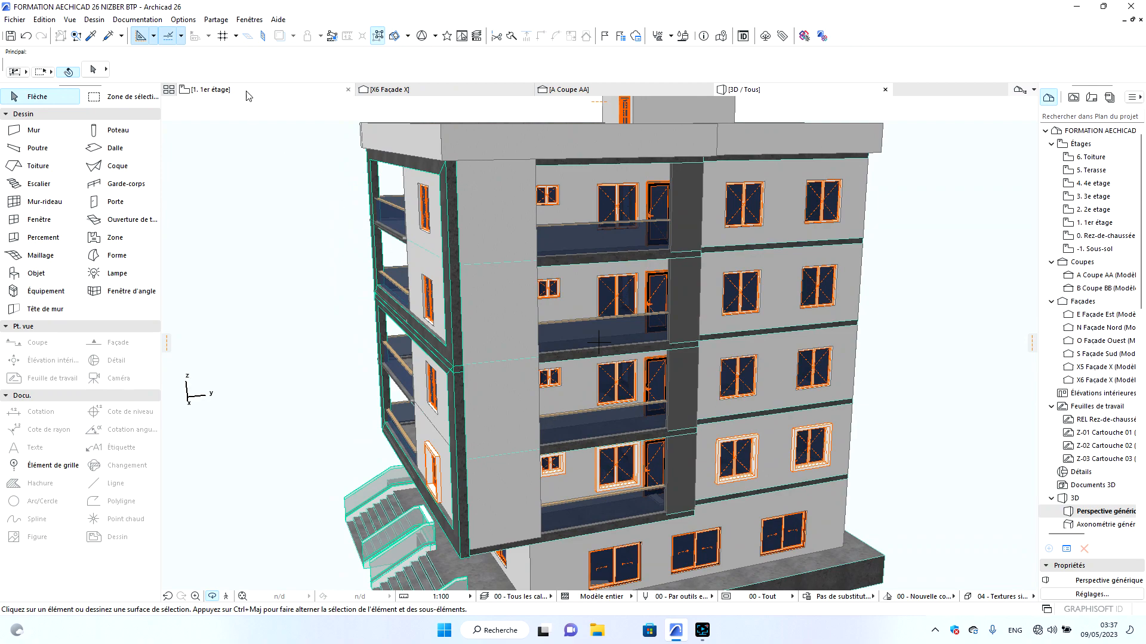
Return to the 1er étage plan, clear the window selection and open the 2e etage plan.
{"action": "left_click", "coordinate": [244, 90]}
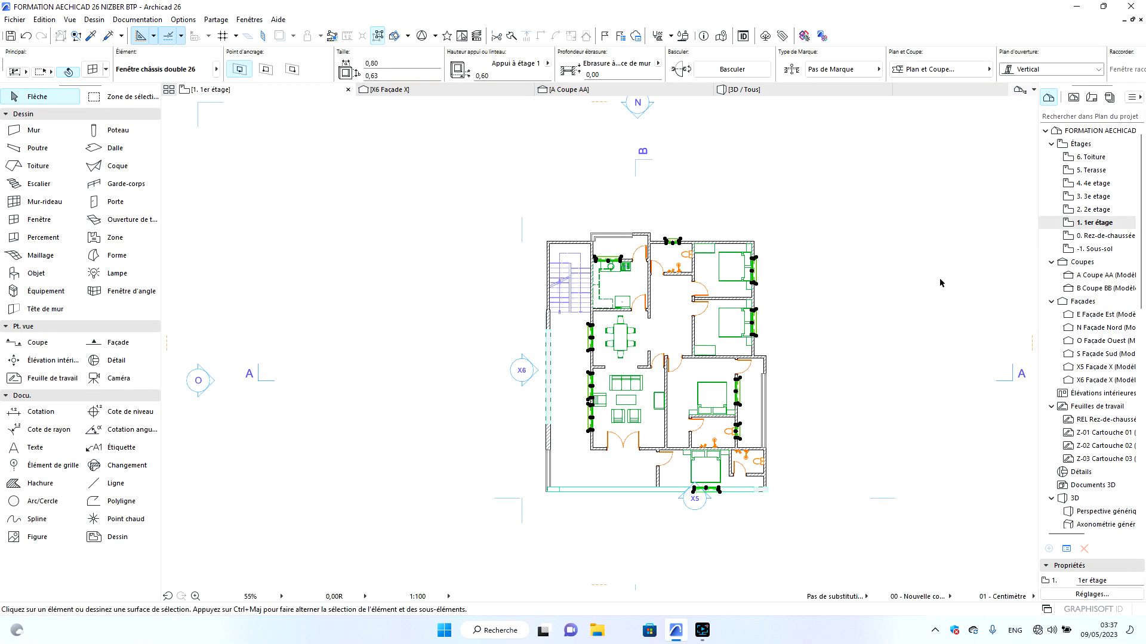
{"action": "key", "text": "Escape"}
{"action": "left_click", "coordinate": [1107, 210]}
{"action": "double_click", "coordinate": [1107, 210]}
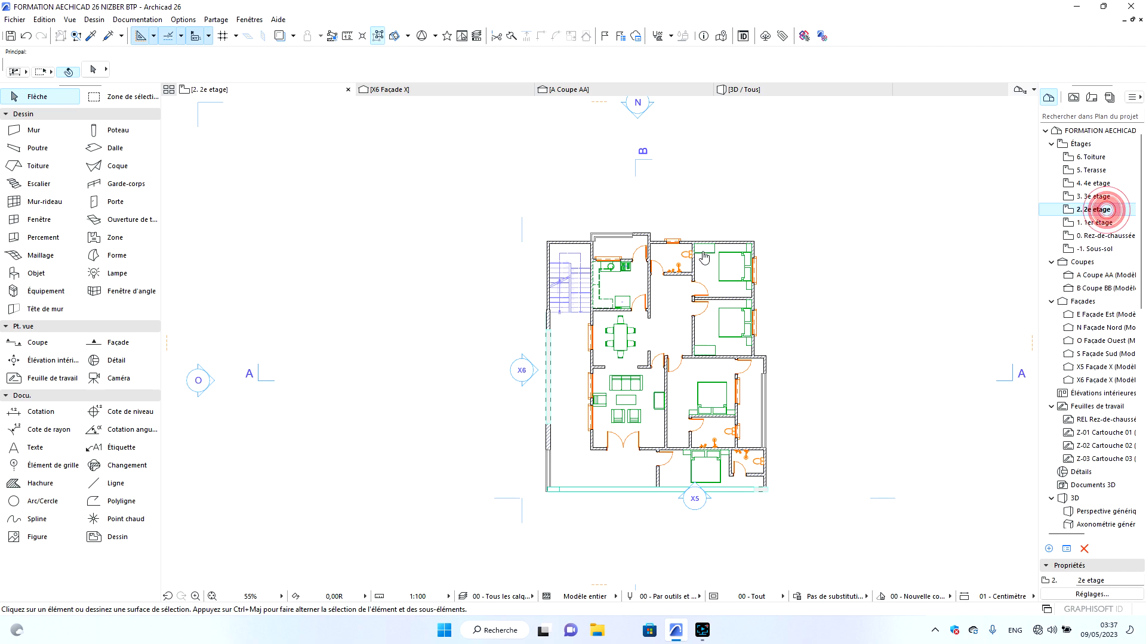
{"action": "scroll", "coordinate": [636, 239], "scroll_direction": "up", "scroll_amount": 3}
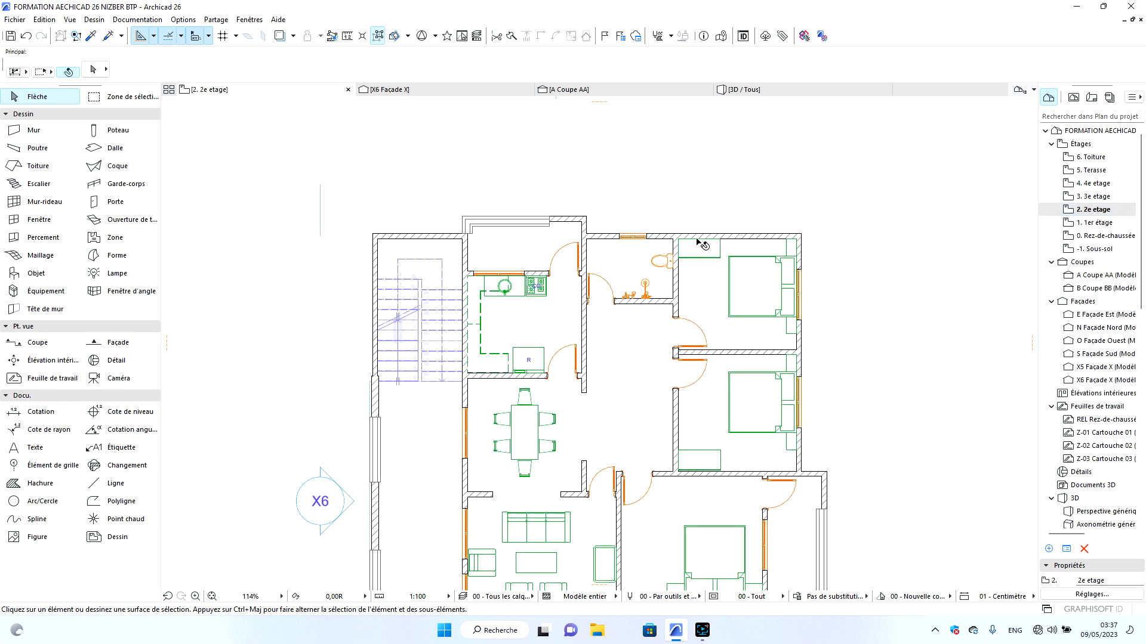
Select all windows of the 2e etage with Find & Select, using the element type Fenêtre.
{"action": "left_click", "coordinate": [621, 239]}
{"action": "left_click", "coordinate": [45, 21]}
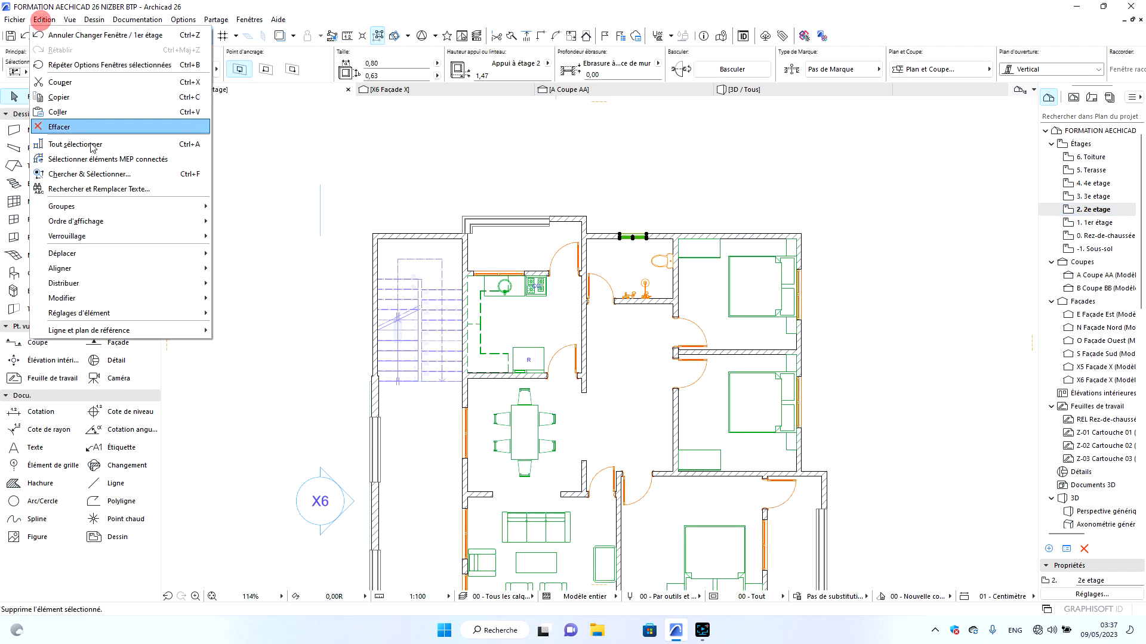
{"action": "left_click", "coordinate": [121, 175]}
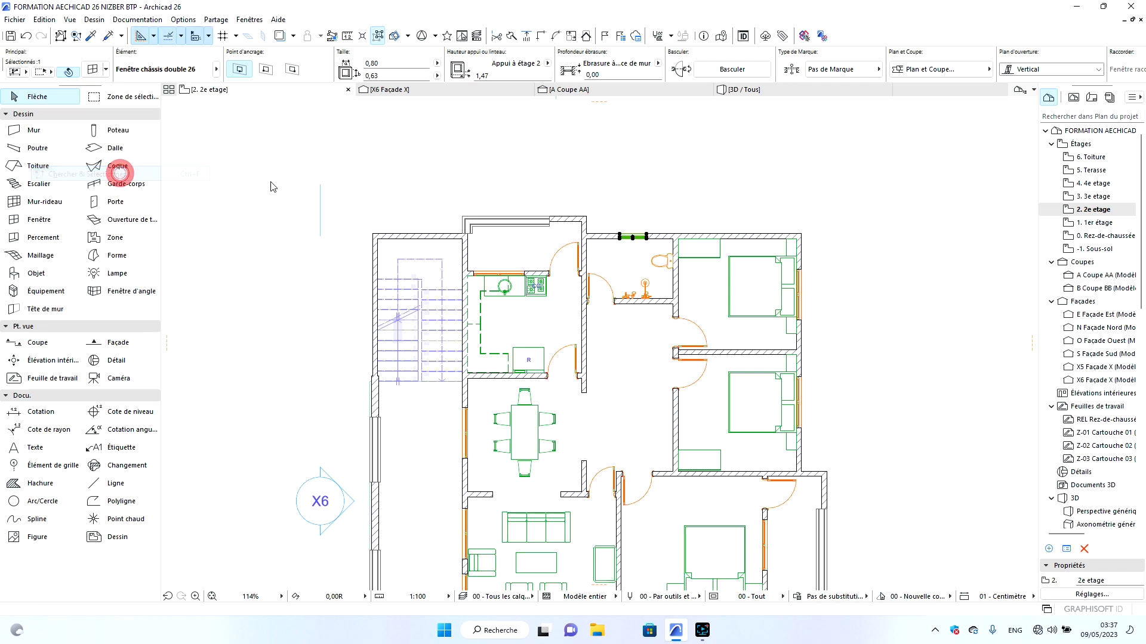
{"action": "left_click", "coordinate": [647, 212]}
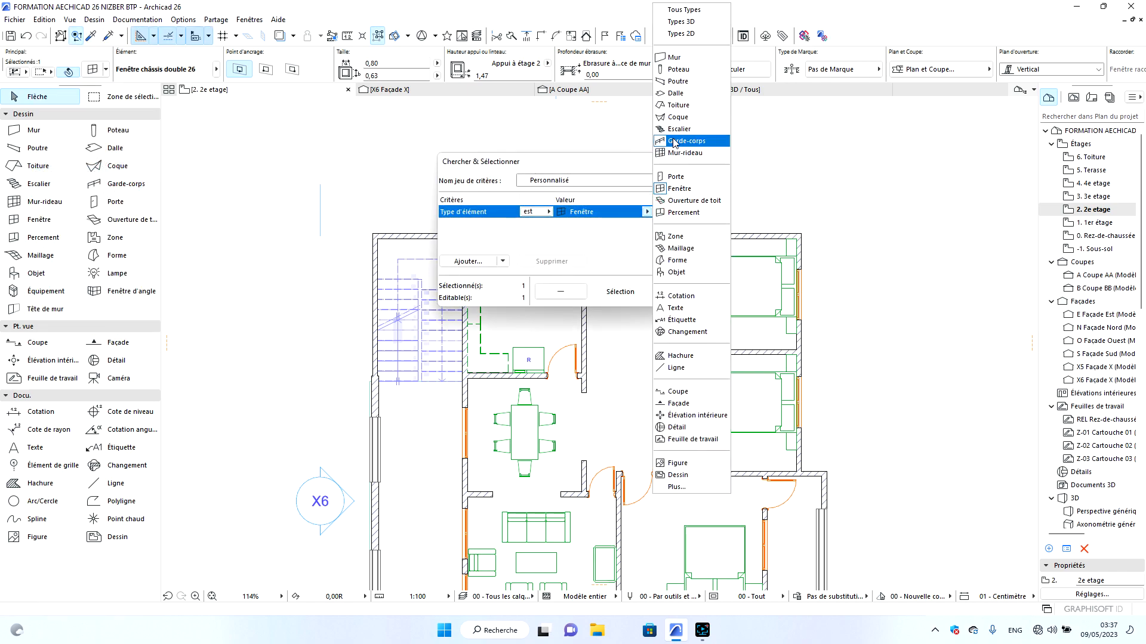
{"action": "left_click", "coordinate": [680, 189]}
{"action": "left_click", "coordinate": [680, 292]}
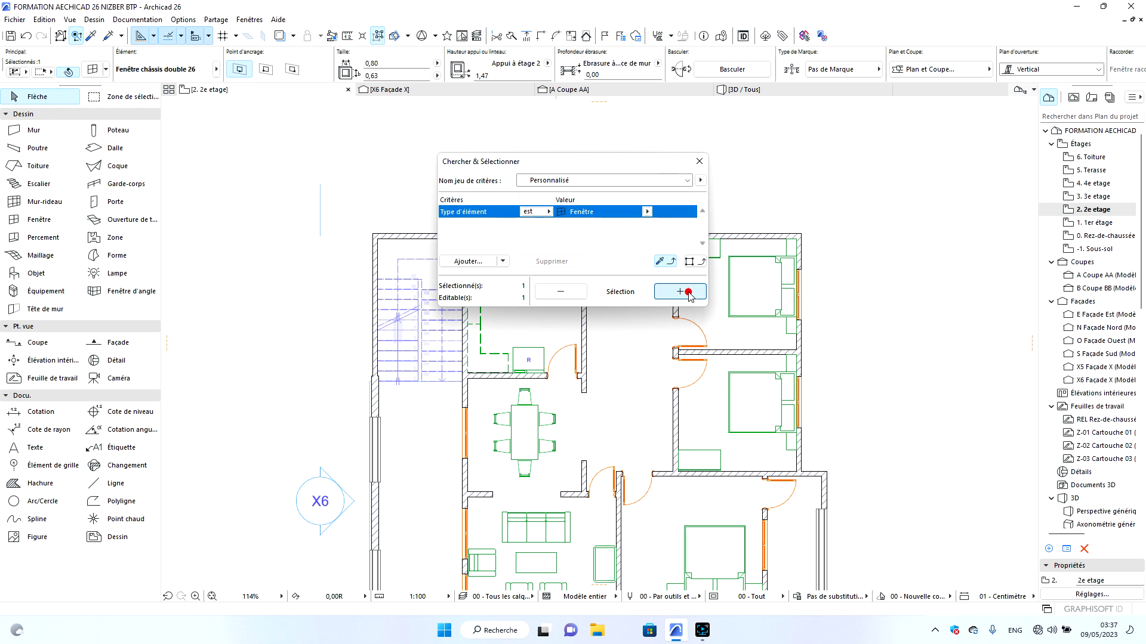
{"action": "left_click", "coordinate": [698, 159]}
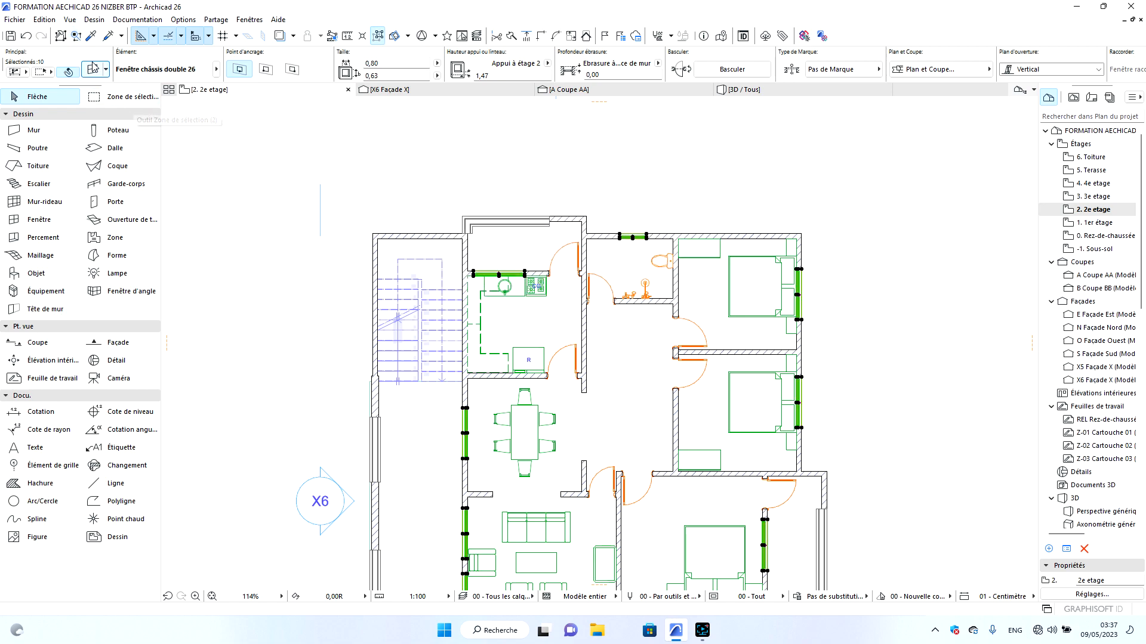
Enable a Simple interior casing on the selected 2e etage windows and set its projection from the wall to 0,15.
{"action": "left_click", "coordinate": [92, 71]}
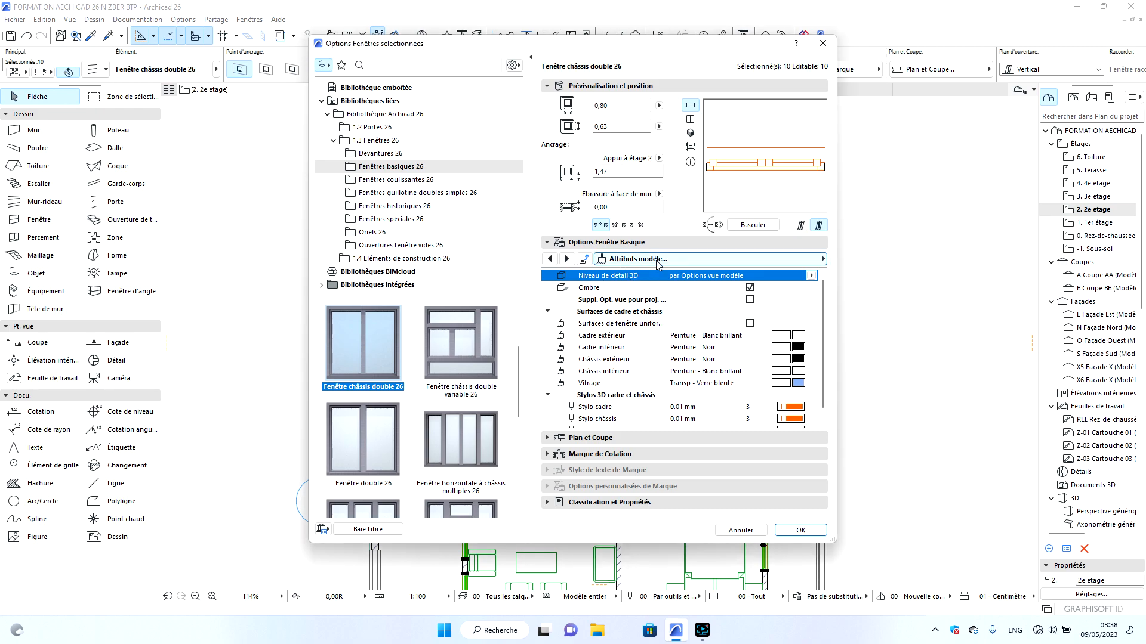
{"action": "left_click", "coordinate": [682, 263]}
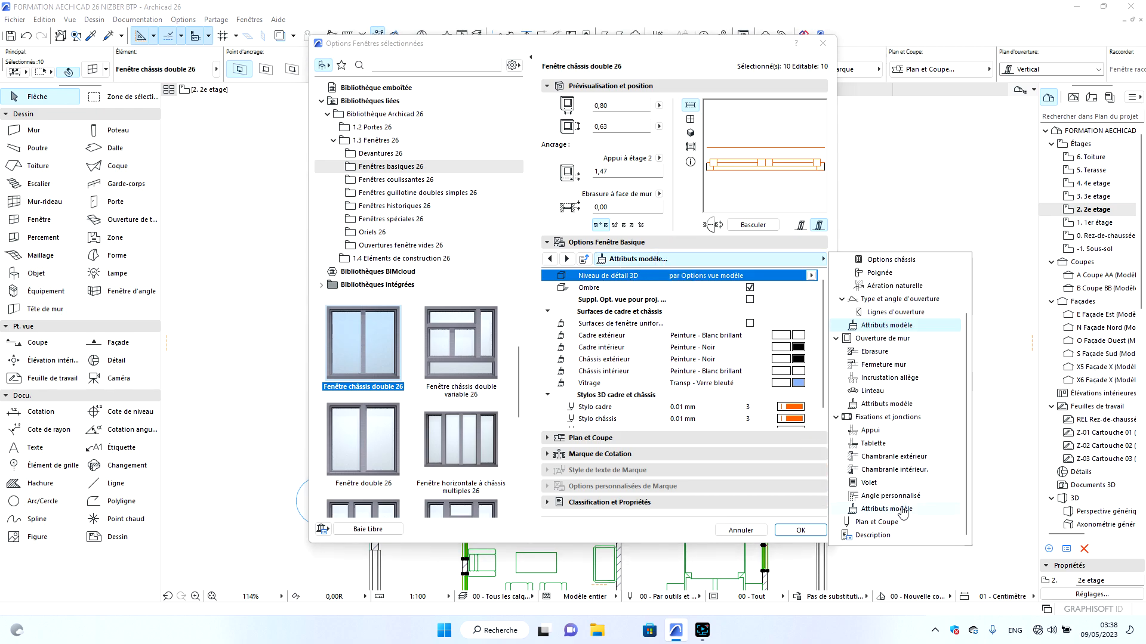
{"action": "left_click", "coordinate": [898, 471]}
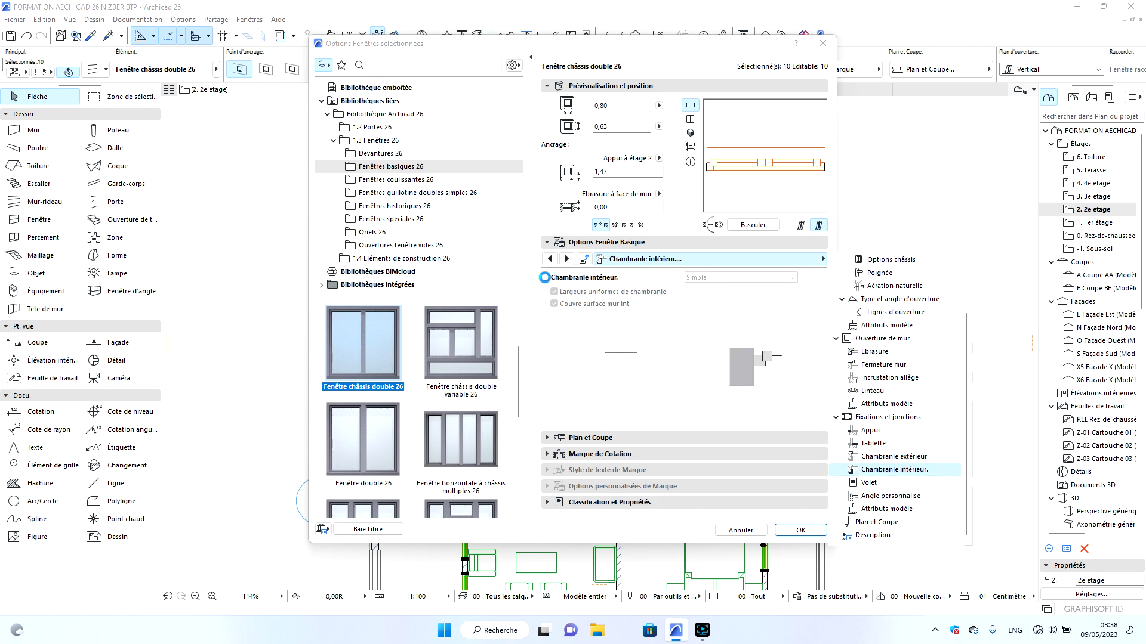
{"action": "left_click", "coordinate": [547, 277]}
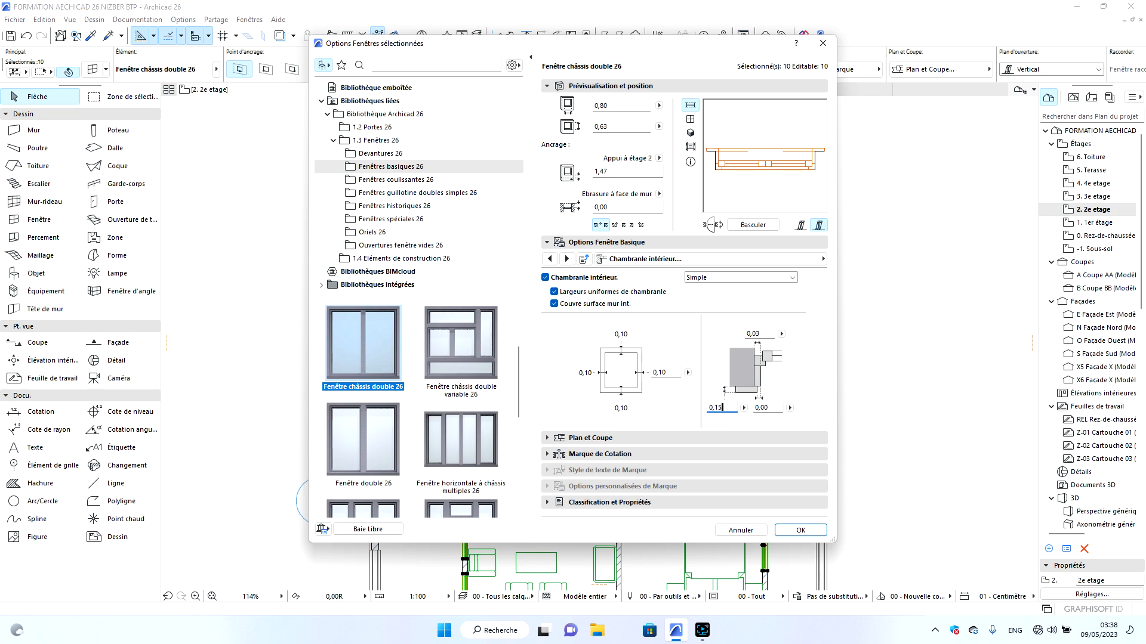
Set the interior casing surface of the selected 2e etage windows to Peinture - Blanc brillant and apply the window settings.
{"action": "left_click", "coordinate": [736, 259]}
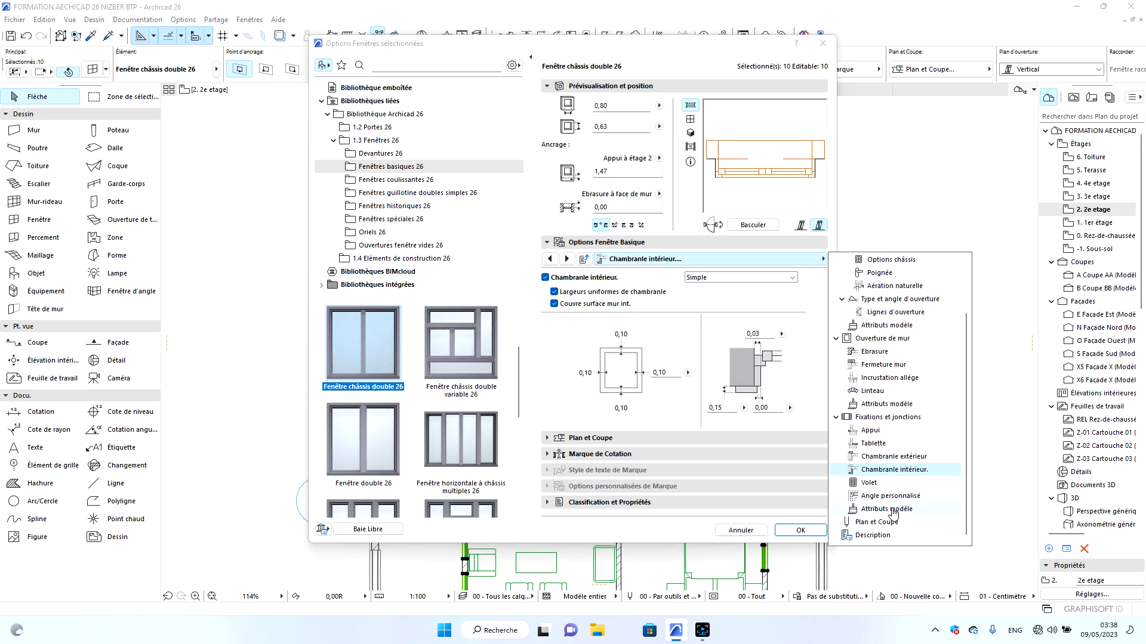
{"action": "left_click", "coordinate": [888, 509]}
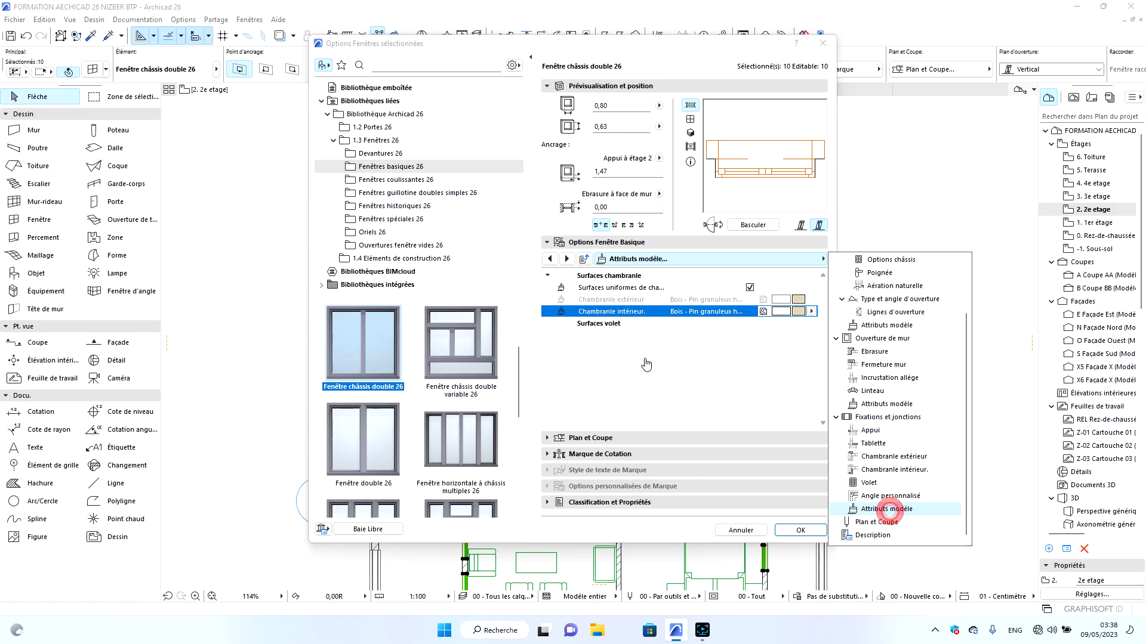
{"action": "left_click", "coordinate": [798, 311]}
{"action": "left_click", "coordinate": [572, 293]}
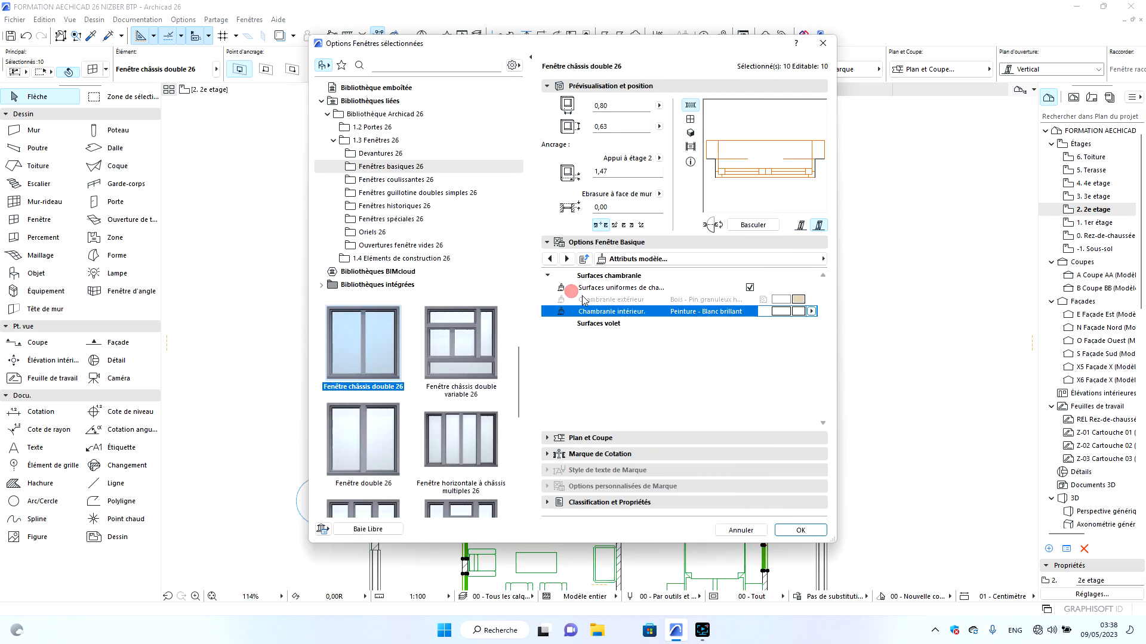
{"action": "left_click", "coordinate": [784, 532]}
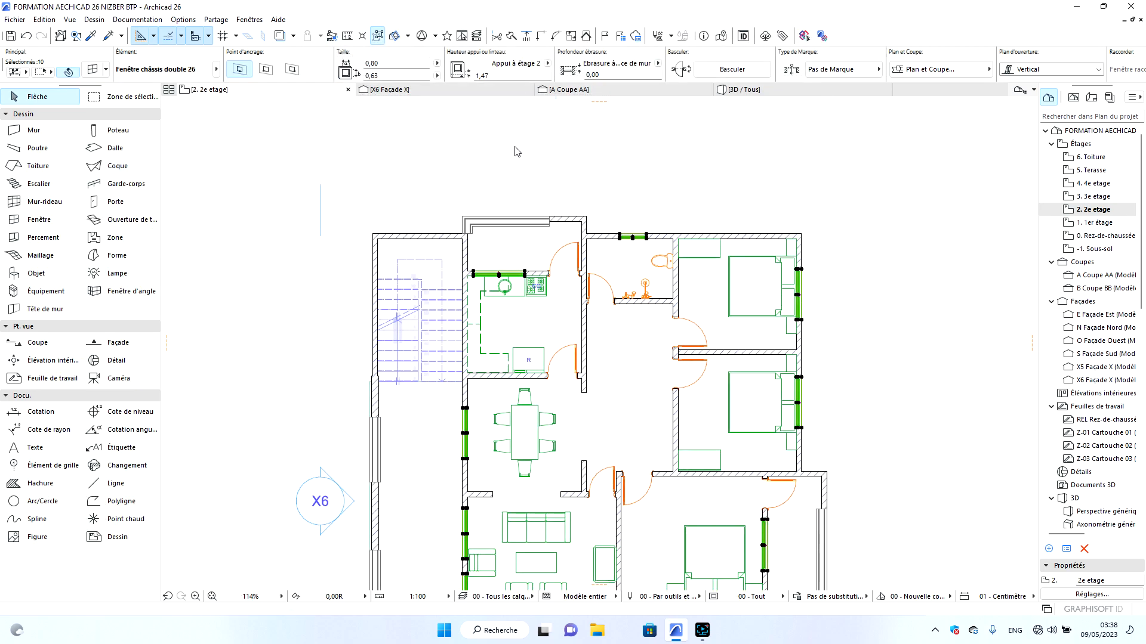
Examine the 2e etage window casings from the building's corner in 3D, then return to the plan and deselect the windows.
{"action": "left_click", "coordinate": [773, 94]}
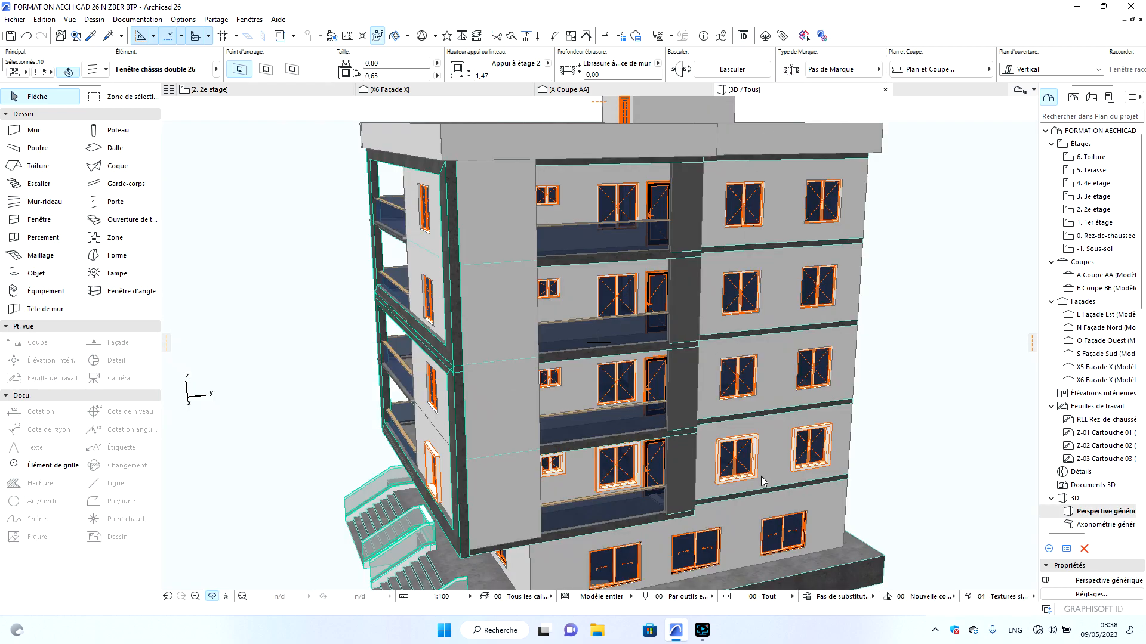
{"action": "middle_click_drag", "start_coordinate": [666, 465], "coordinate": [698, 457], "text": "shift"}
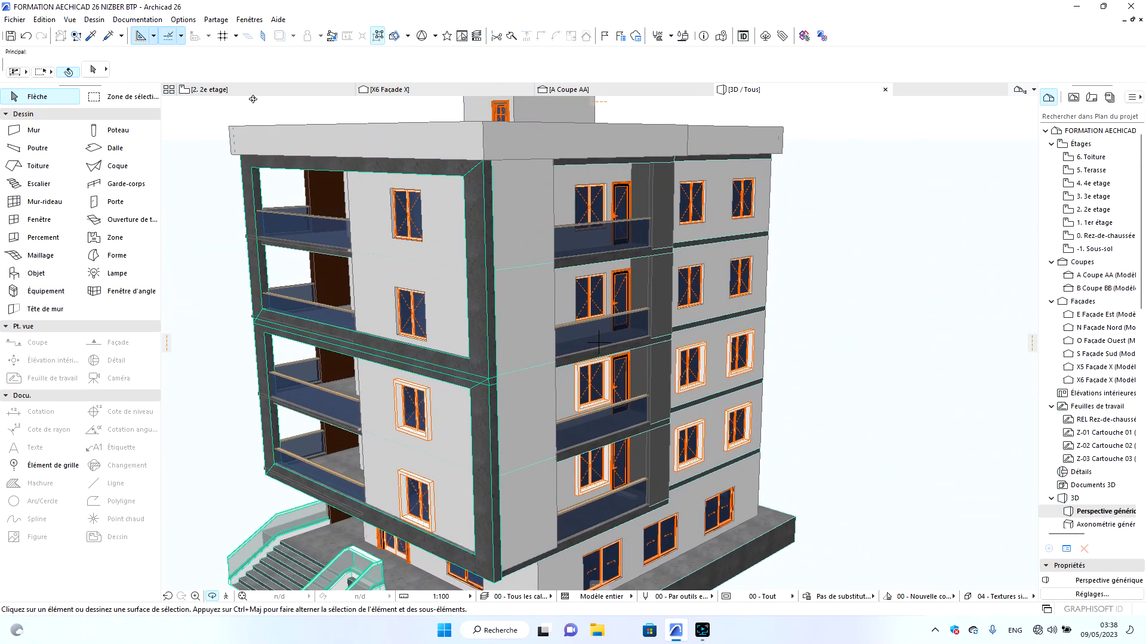
{"action": "left_click", "coordinate": [295, 90]}
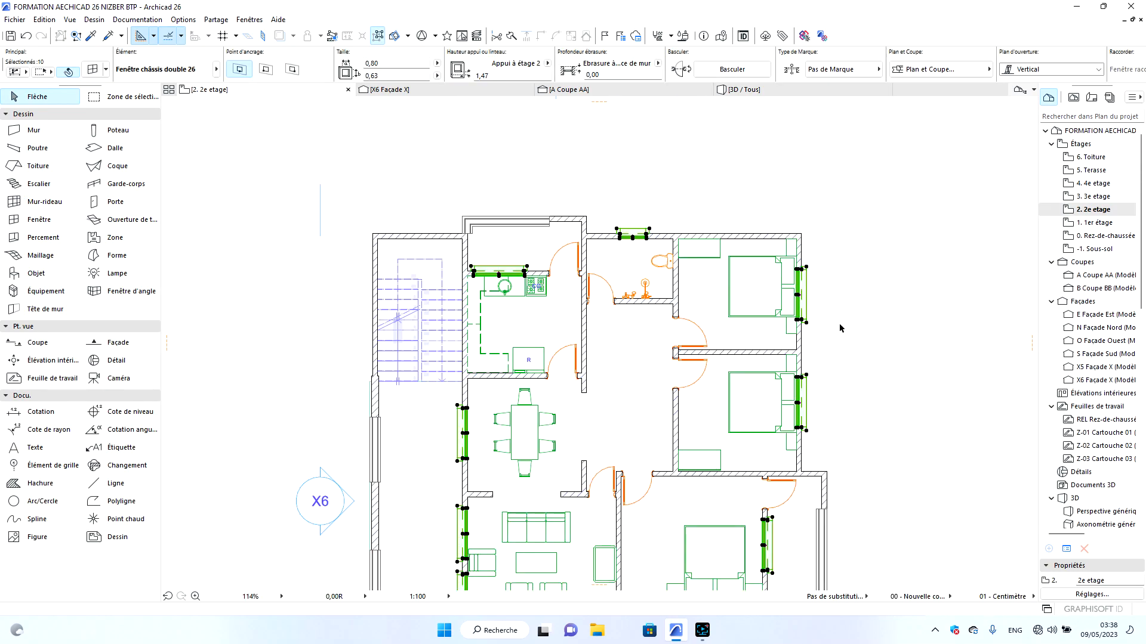
{"action": "key", "text": "Escape"}
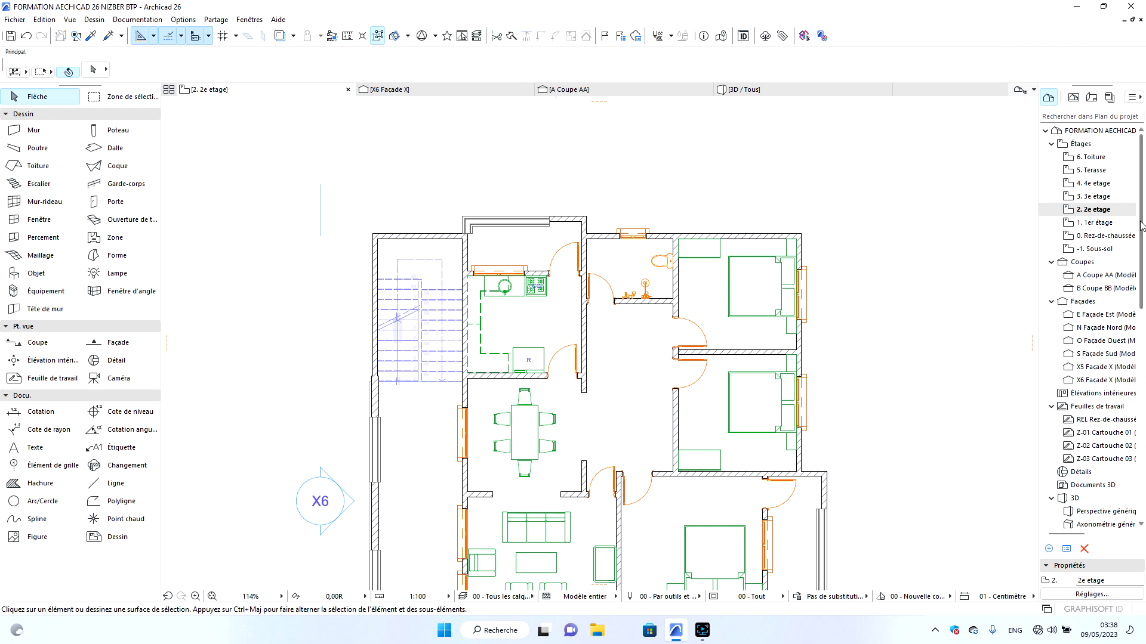
Open the 3e etage plan and select the bathroom window as the basis for finding all the floor's windows.
{"action": "left_click", "coordinate": [1098, 197]}
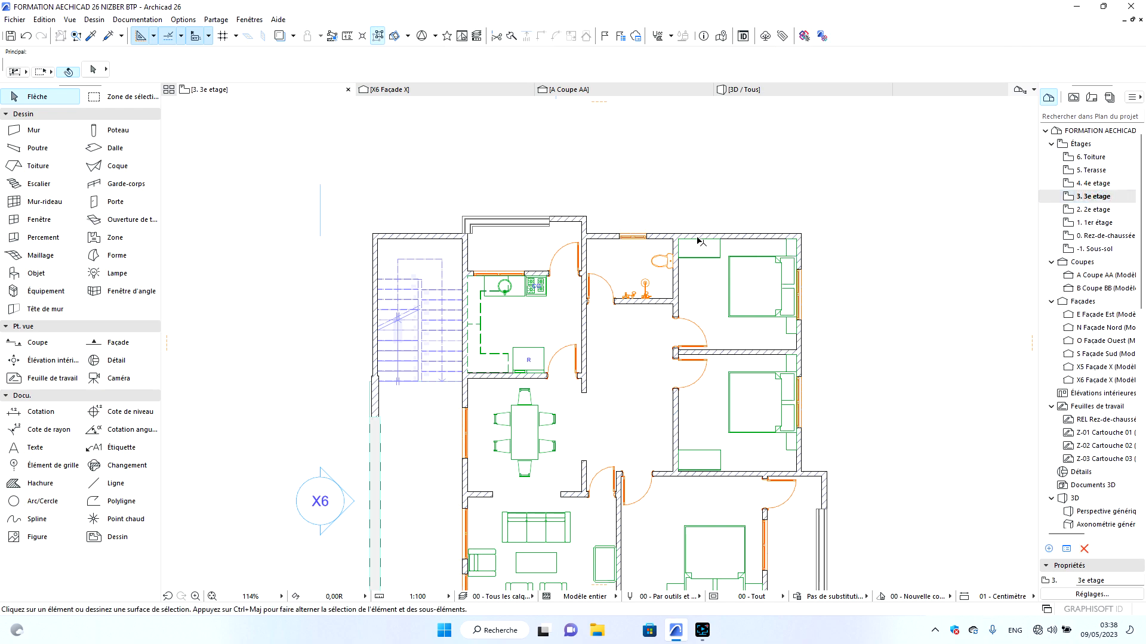
{"action": "scroll", "coordinate": [646, 239], "scroll_direction": "up", "scroll_amount": 4}
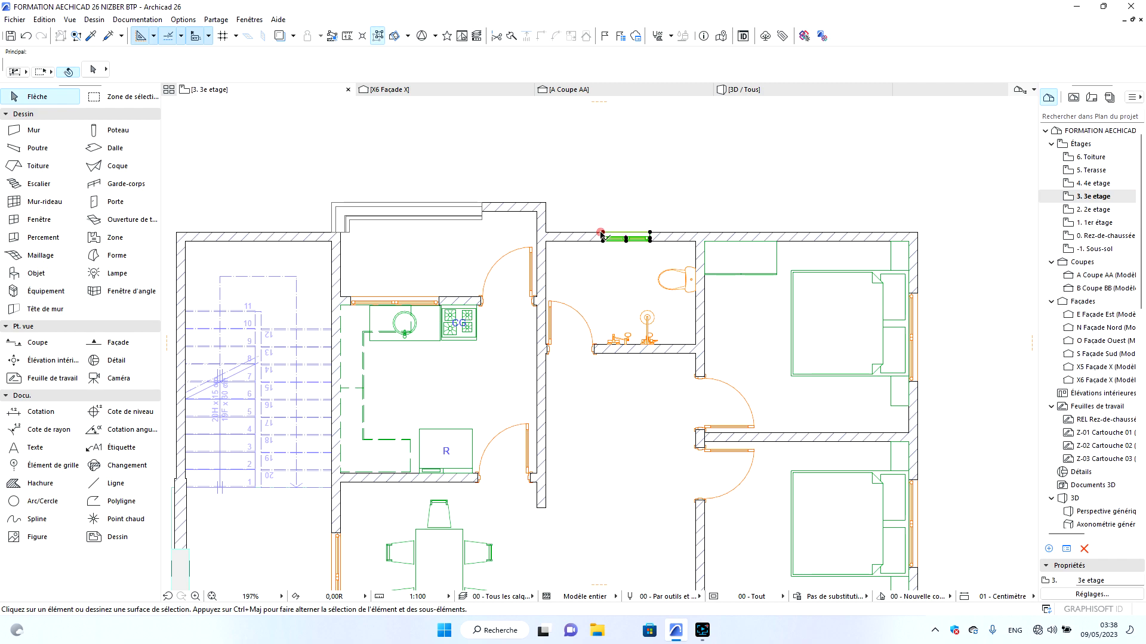
{"action": "left_click", "coordinate": [601, 233]}
{"action": "left_click", "coordinate": [44, 20]}
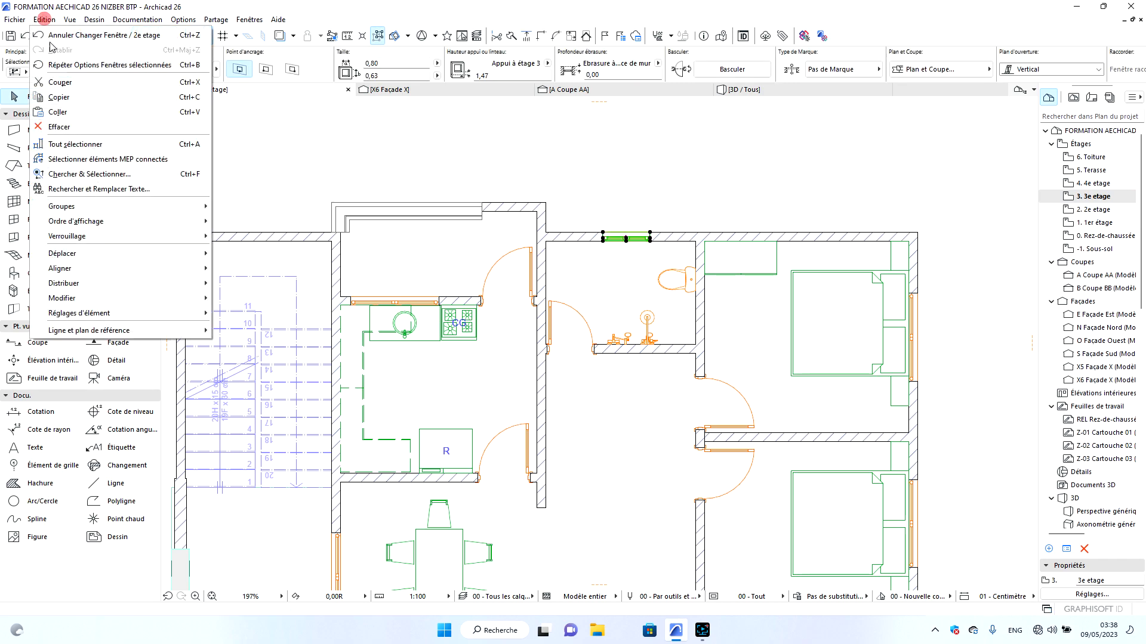
Select all windows on the 3e etage plan using Find & Select with the element type criterion set to Fenêtre.
{"action": "left_click", "coordinate": [127, 175]}
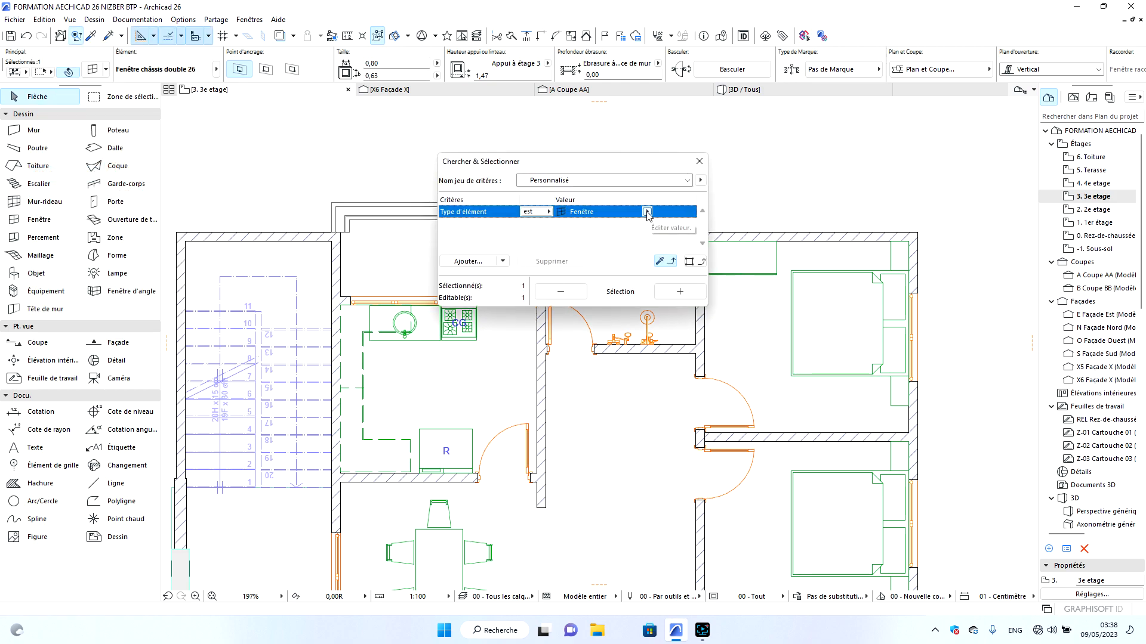
{"action": "left_click", "coordinate": [647, 212]}
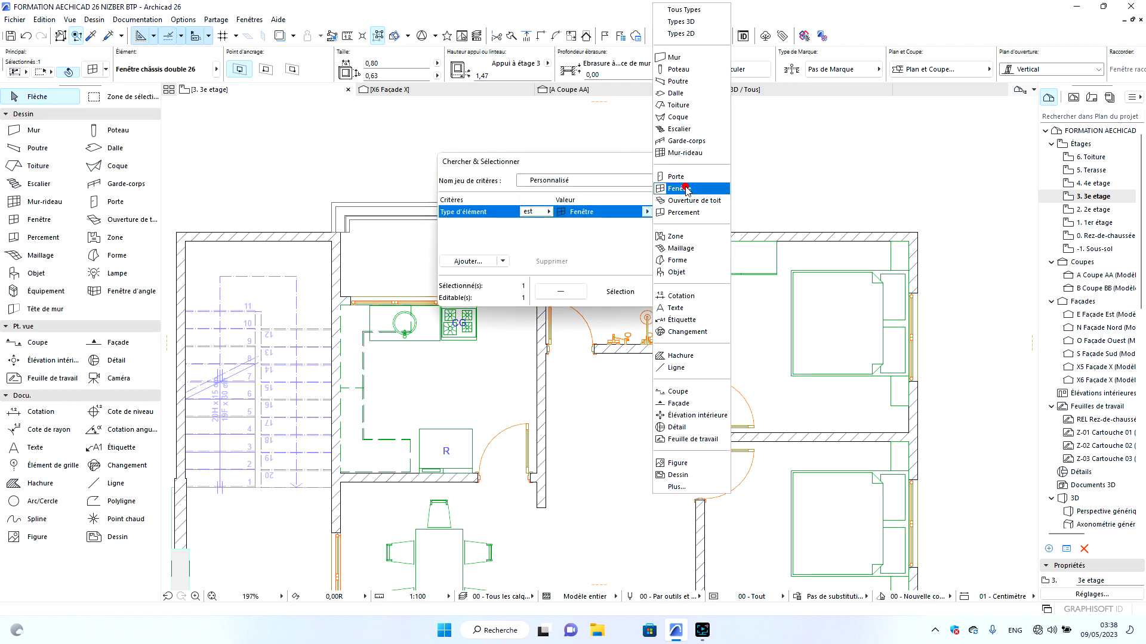
{"action": "left_click", "coordinate": [680, 188]}
{"action": "left_click", "coordinate": [679, 291]}
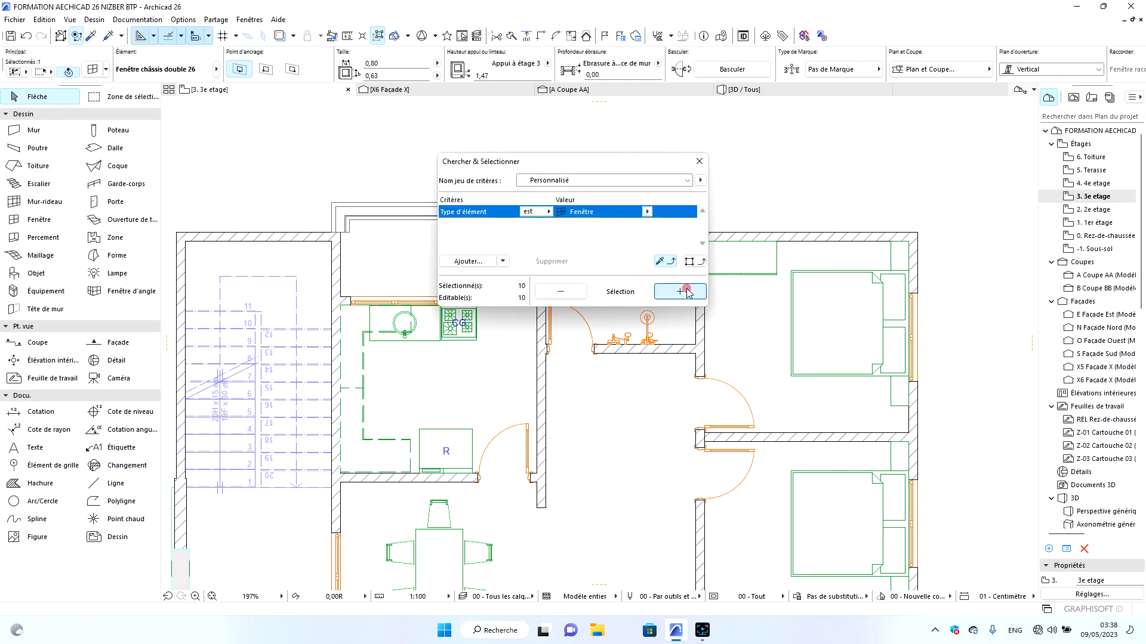
{"action": "left_click", "coordinate": [699, 162]}
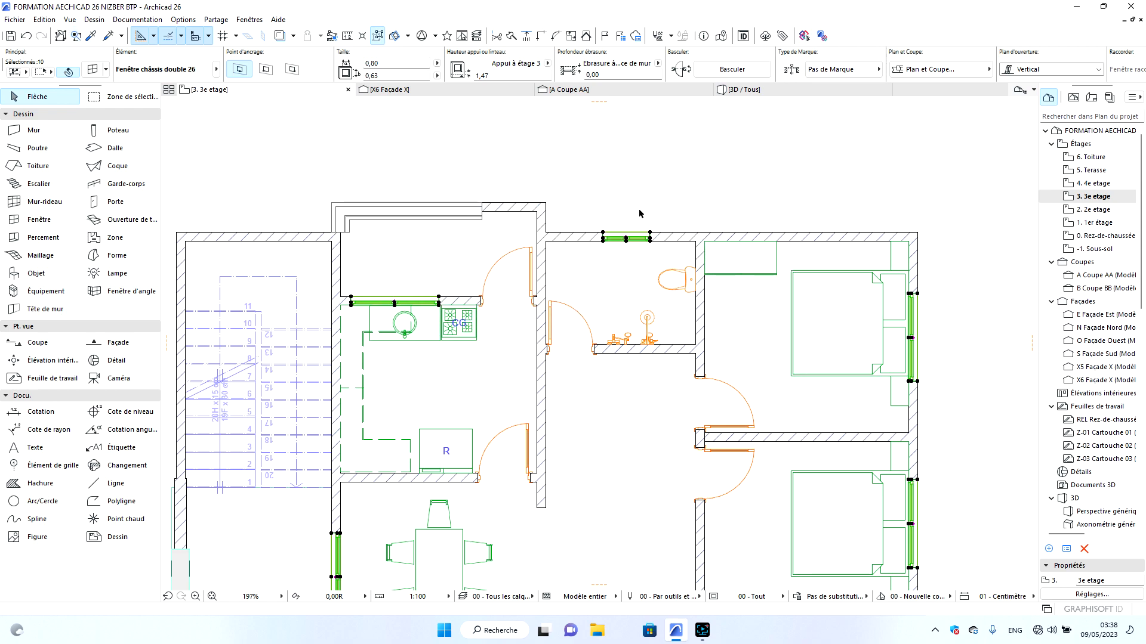
Enable the simple interior casing (Chambranle intérieur) on the selected 3e etage windows and set its 0.03 depth beside the wall to 0.15.
{"action": "scroll", "coordinate": [639, 213], "scroll_direction": "down", "scroll_amount": 2}
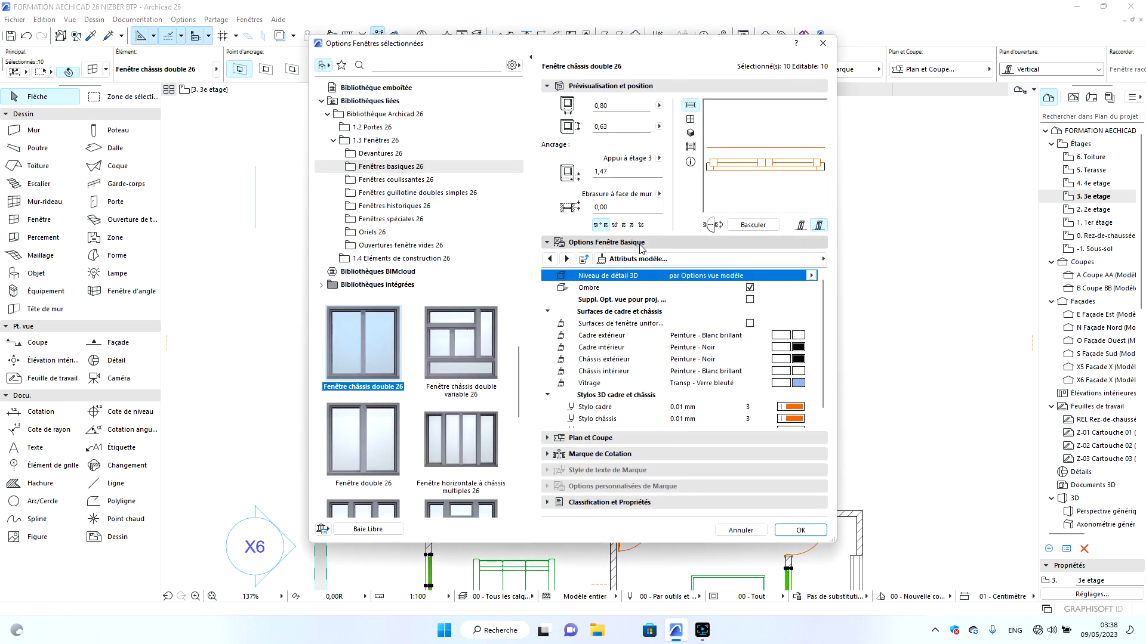
{"action": "left_click", "coordinate": [705, 263]}
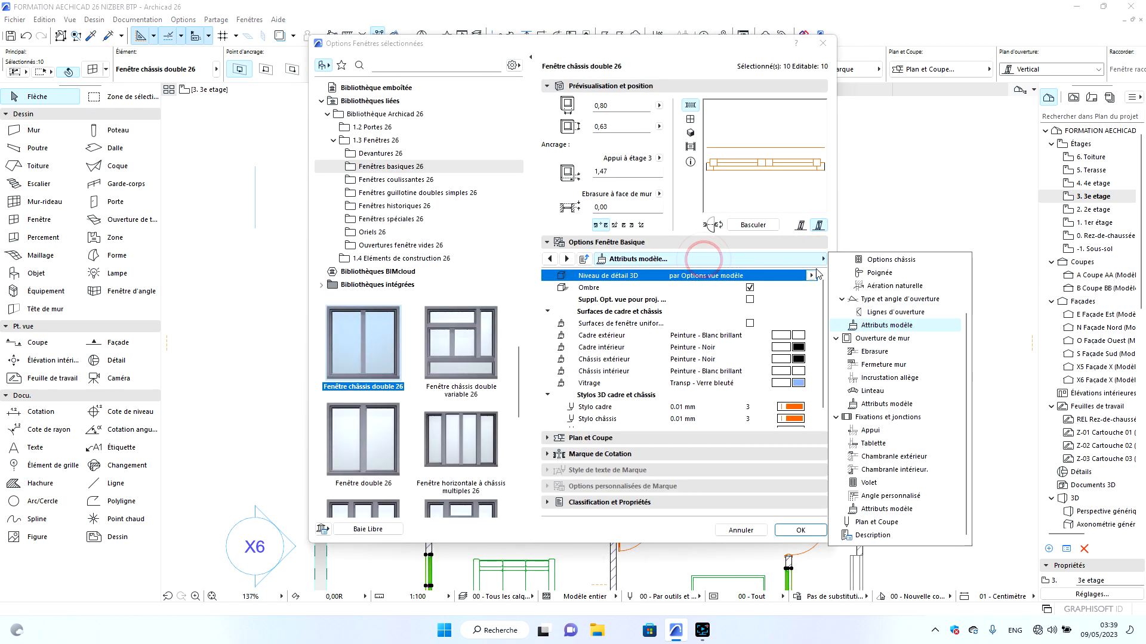
{"action": "left_click", "coordinate": [891, 470]}
{"action": "left_click", "coordinate": [545, 277]}
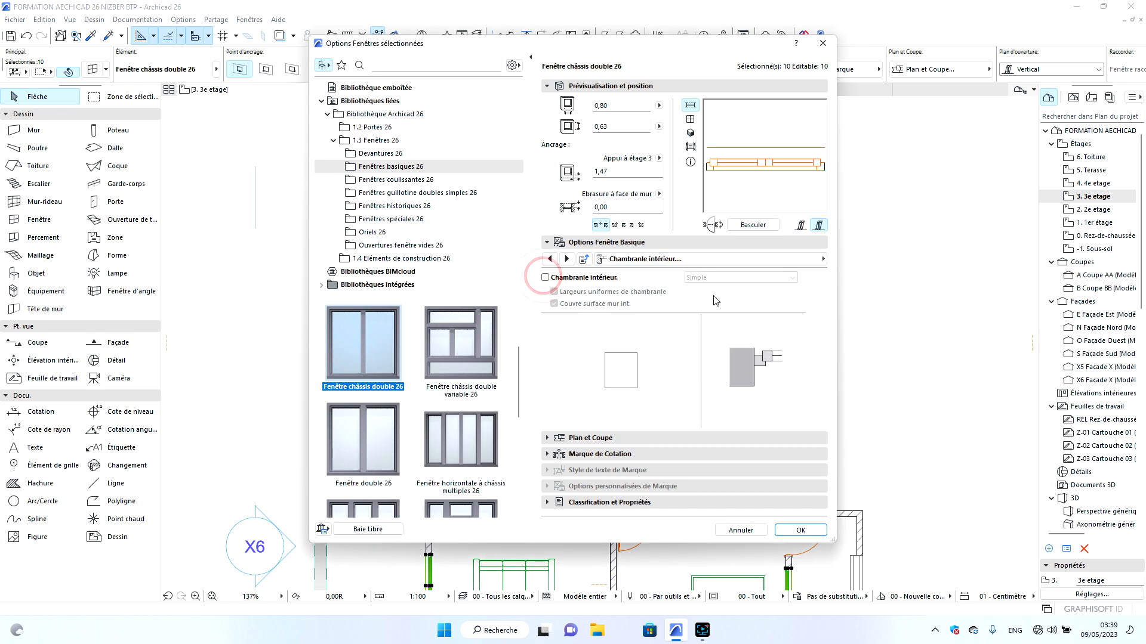
{"action": "left_click", "coordinate": [545, 277]}
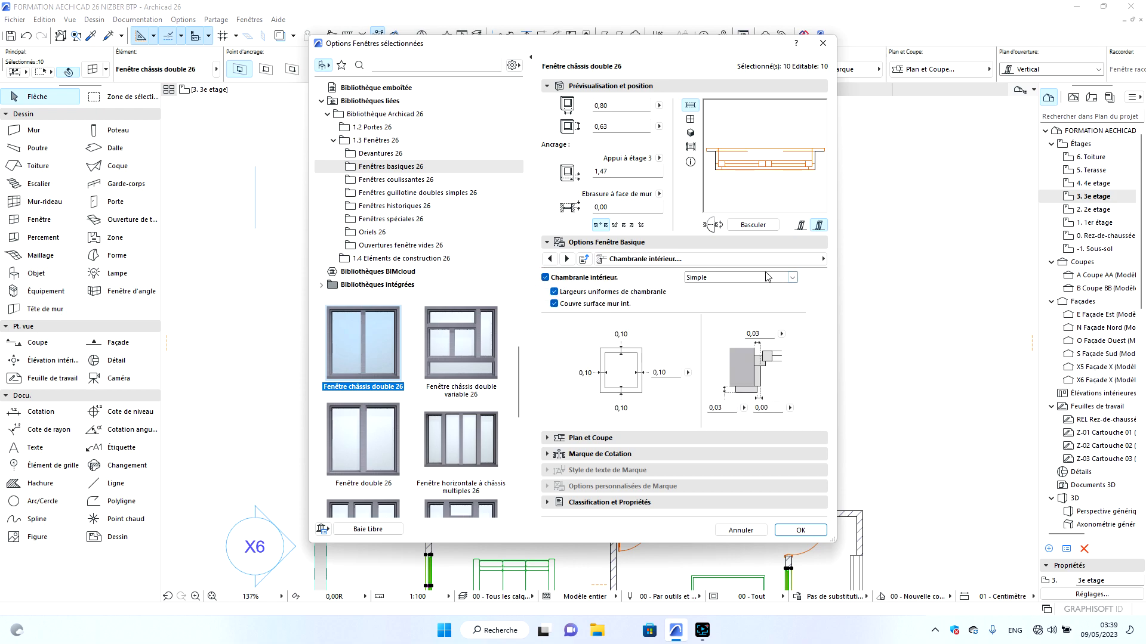
{"action": "left_click", "coordinate": [715, 262]}
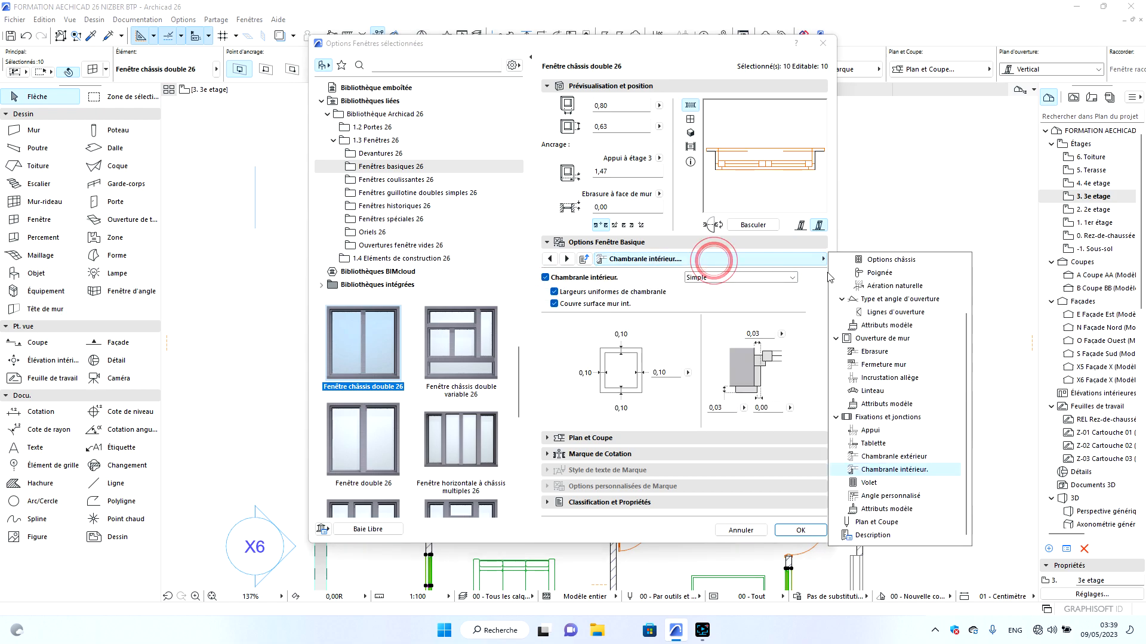
{"action": "left_click", "coordinate": [743, 264]}
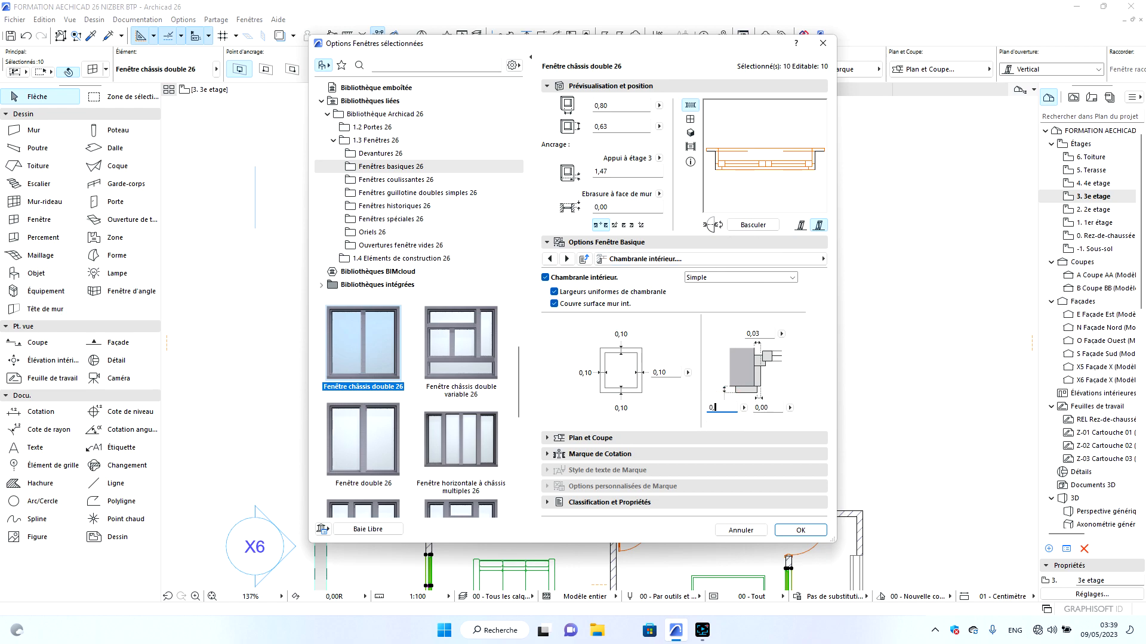
Set the casing surface of the selected 3e etage windows to Peinture - Blanc brillant and check the building in 3D.
{"action": "left_click", "coordinate": [745, 263]}
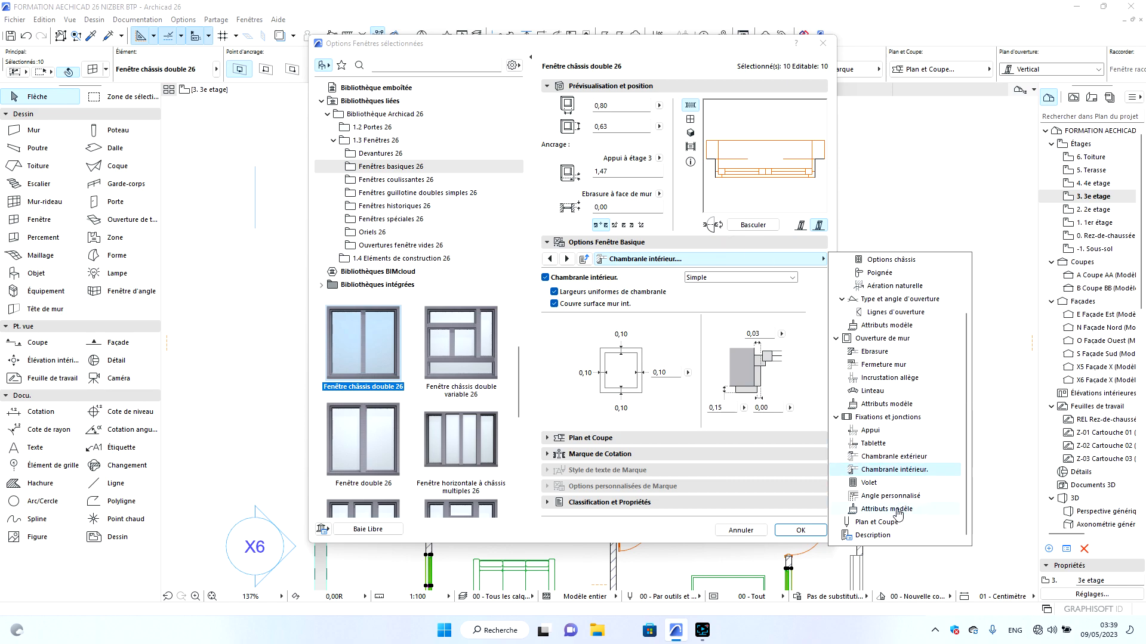
{"action": "left_click", "coordinate": [895, 509]}
{"action": "left_click", "coordinate": [797, 312]}
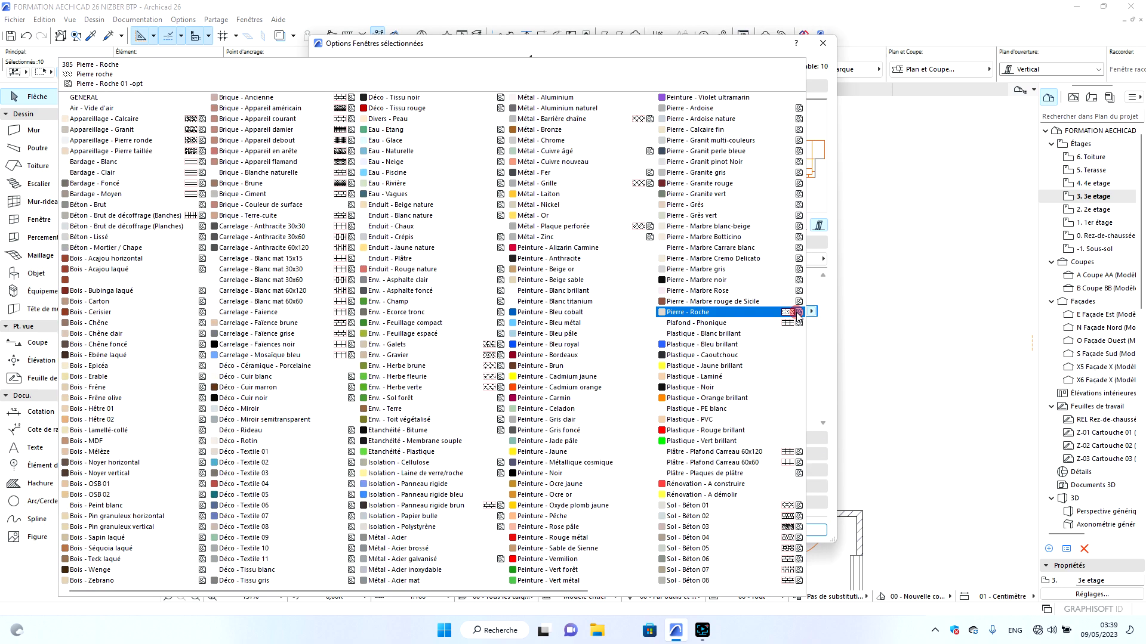
{"action": "left_click", "coordinate": [558, 292]}
{"action": "left_click", "coordinate": [800, 531]}
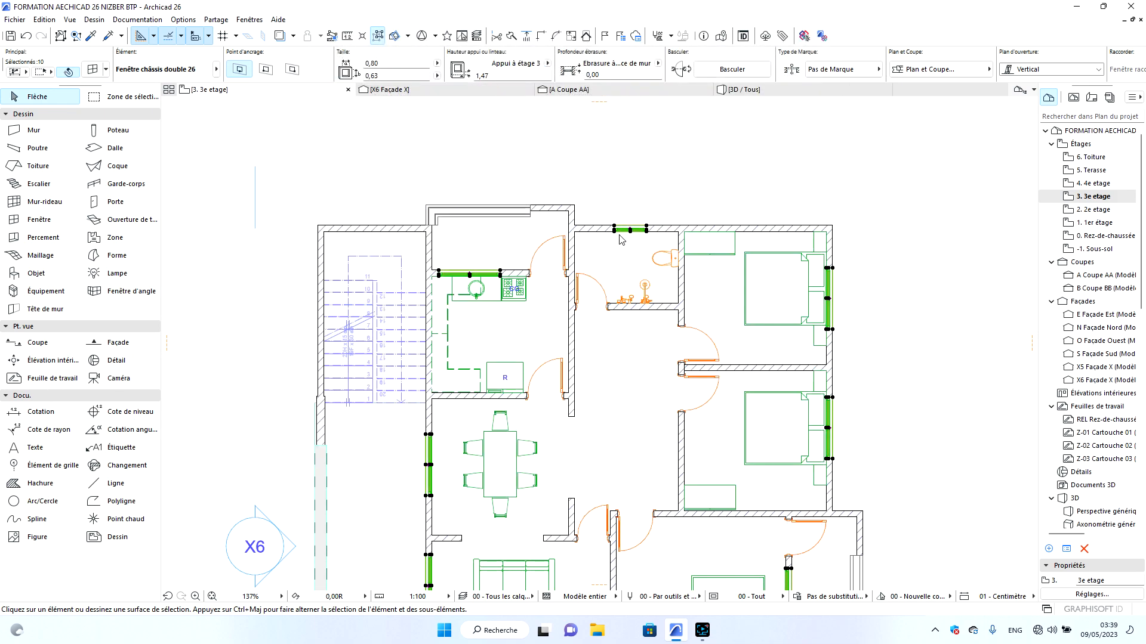
{"action": "left_click", "coordinate": [744, 90]}
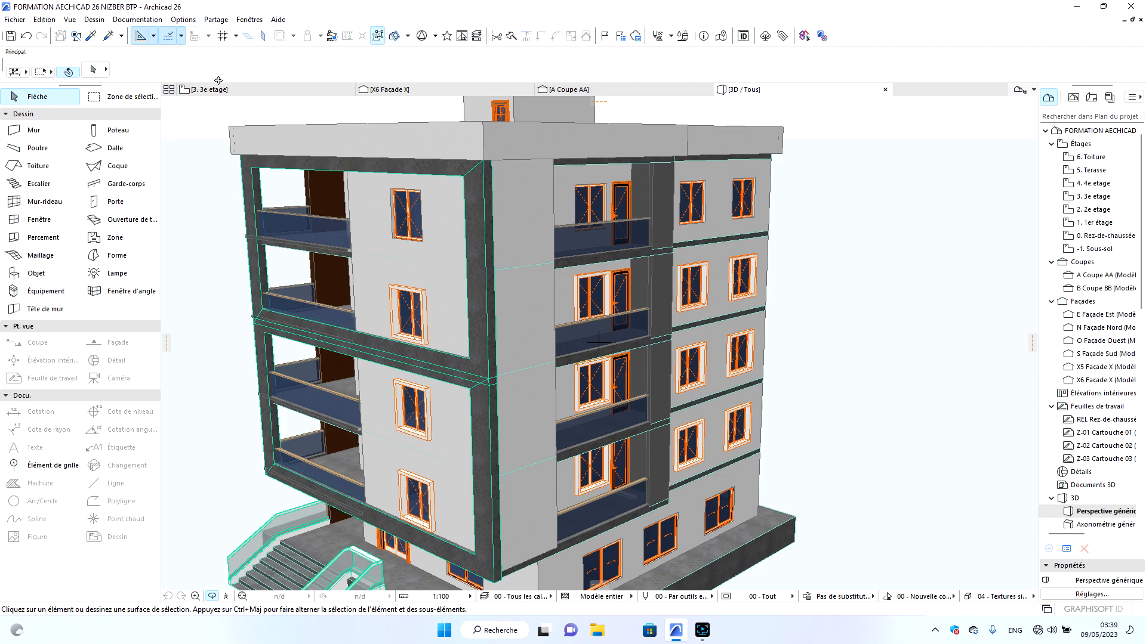
Open the 4e etage plan and select all its windows using Find & Select with element type Fenêtre.
{"action": "left_click", "coordinate": [267, 91]}
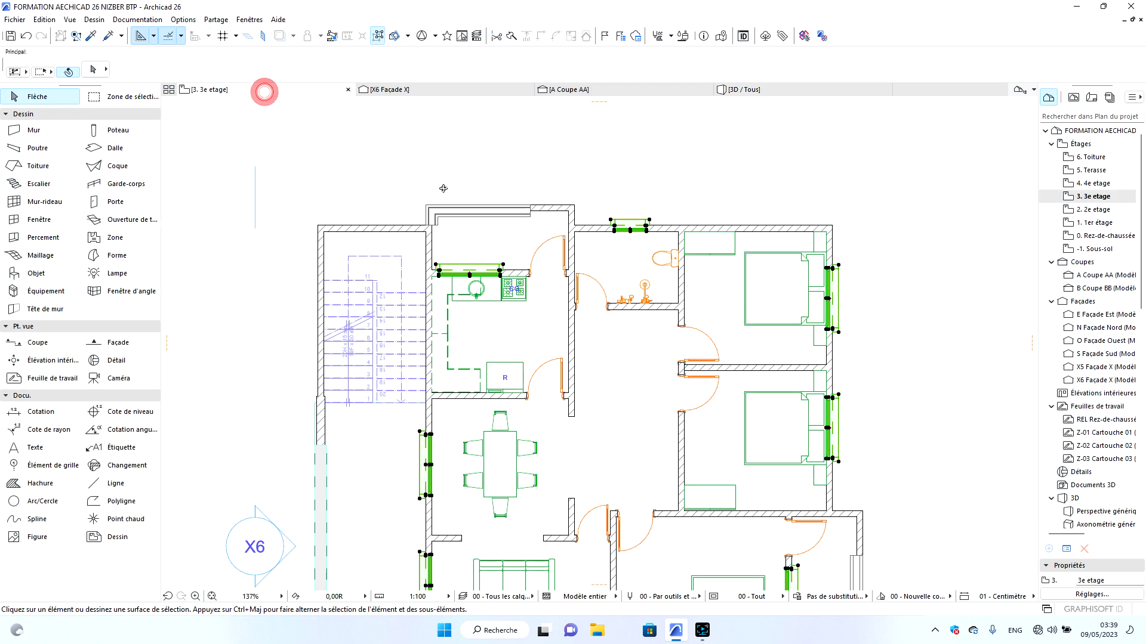
{"action": "double_click", "coordinate": [1090, 184]}
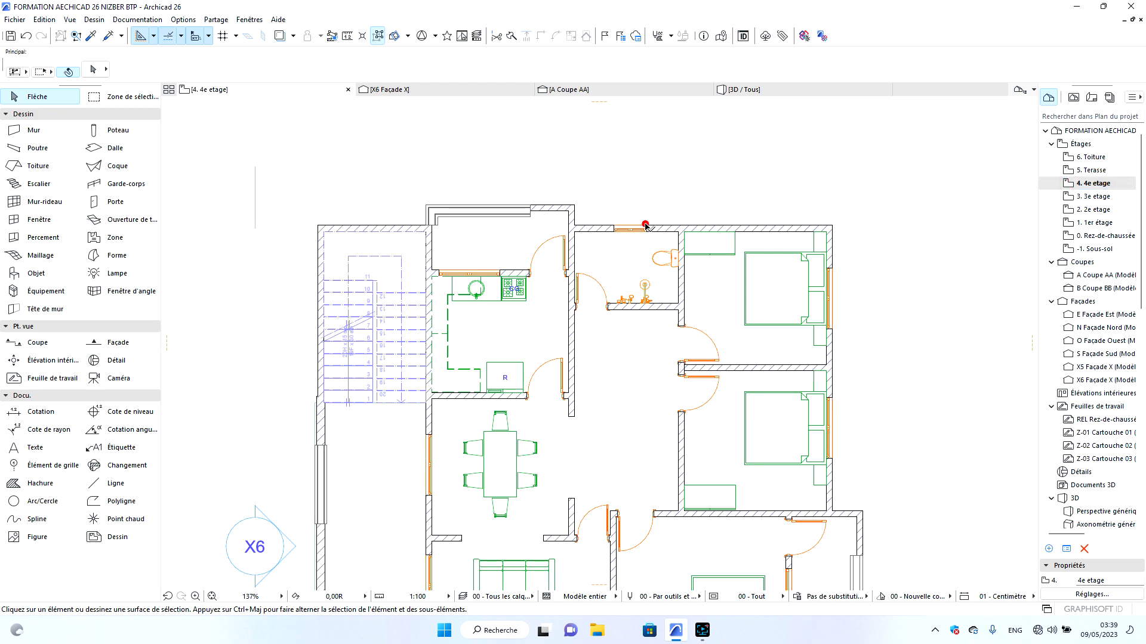
{"action": "left_click", "coordinate": [646, 226]}
{"action": "left_click", "coordinate": [44, 19]}
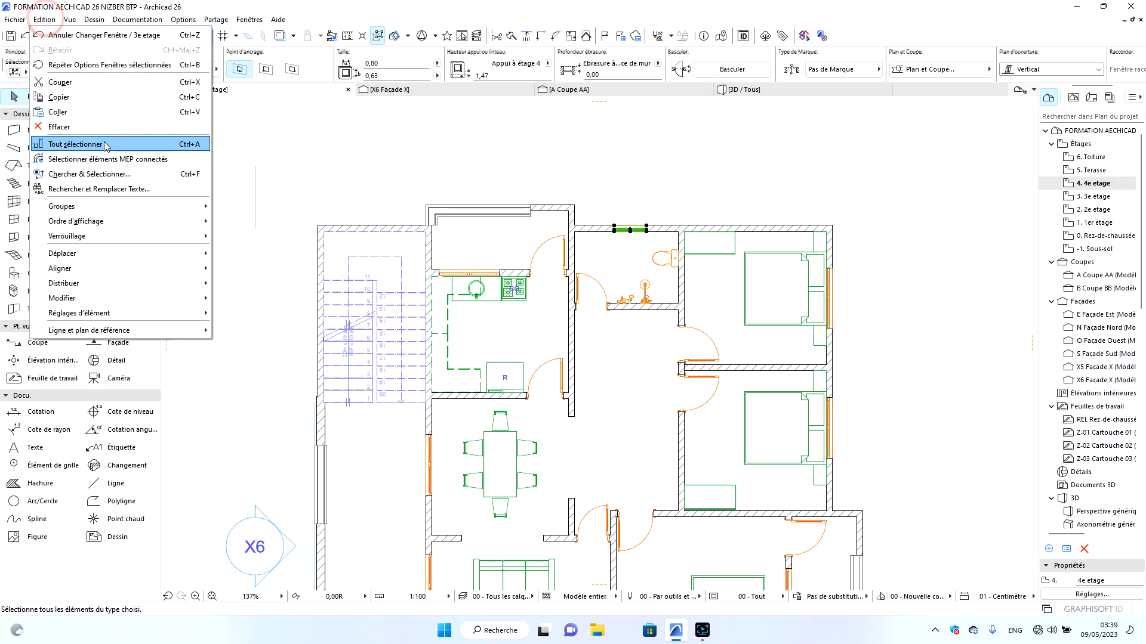
{"action": "left_click", "coordinate": [117, 176]}
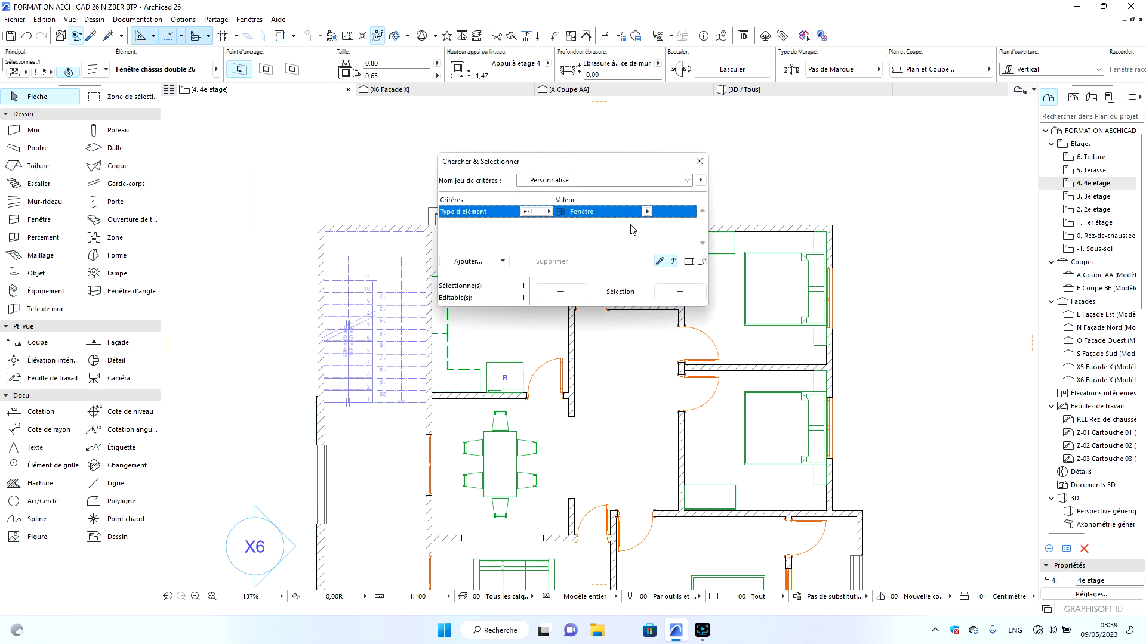
{"action": "left_click", "coordinate": [646, 211]}
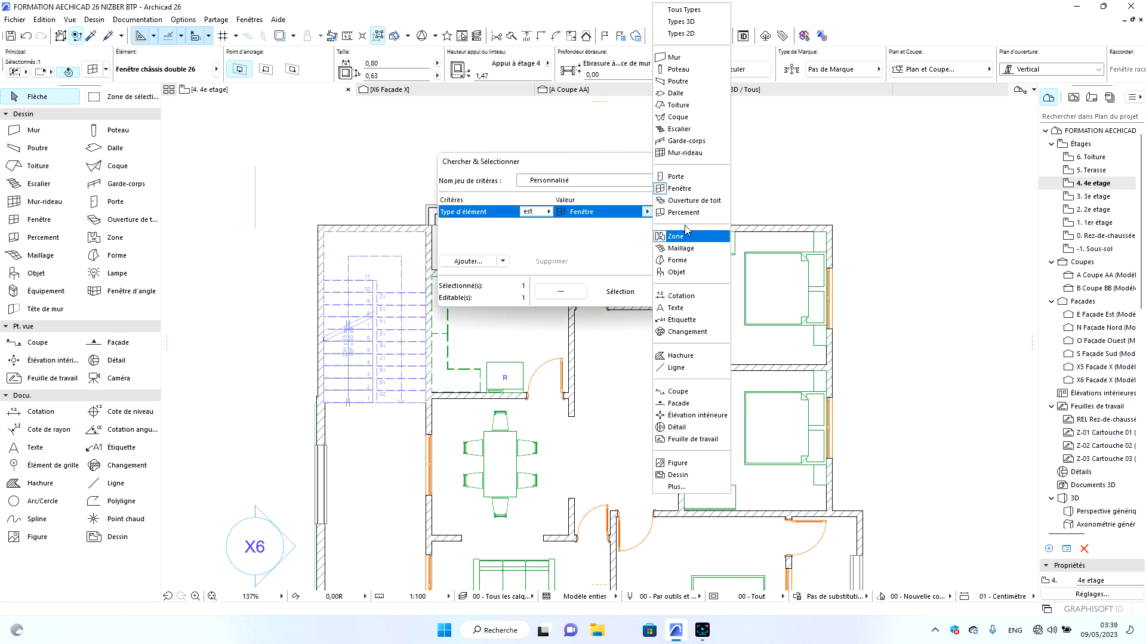
{"action": "left_click", "coordinate": [688, 189]}
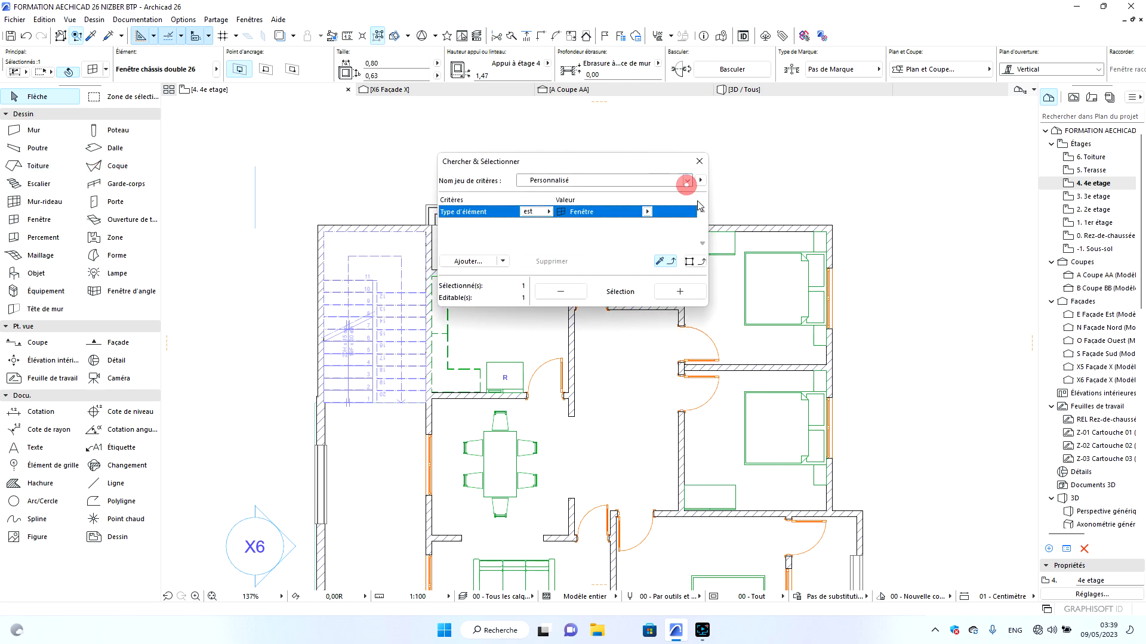
{"action": "left_click", "coordinate": [680, 292]}
{"action": "left_click", "coordinate": [700, 162]}
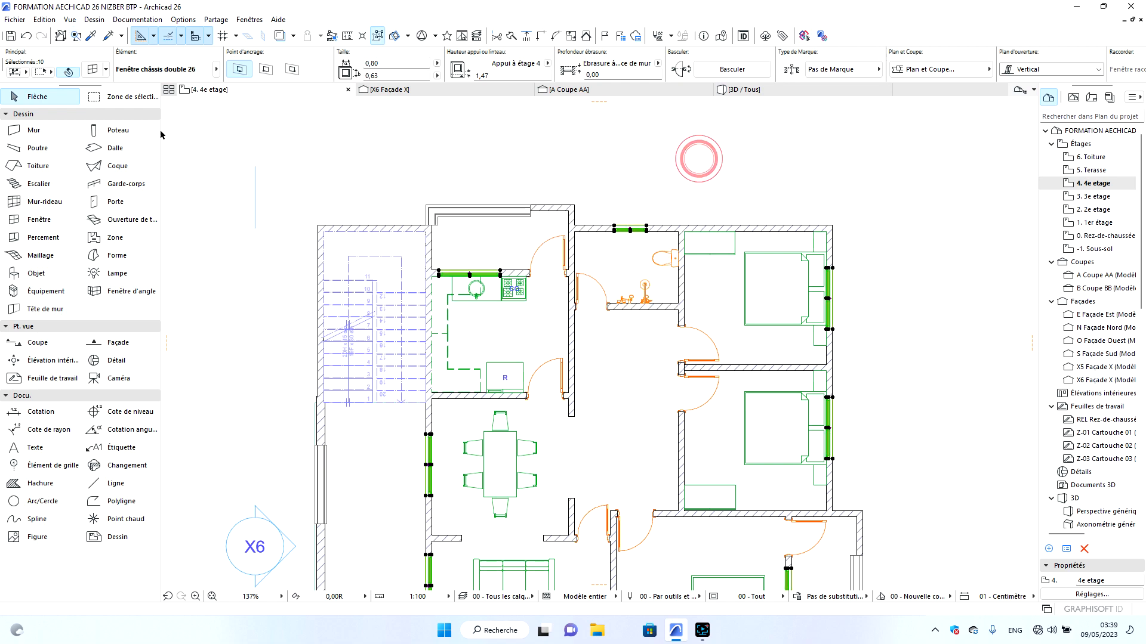
Enable the simple interior casing (Chambranle intérieur) on the selected 4e etage windows and set its thickness to 0.15.
{"action": "left_click", "coordinate": [93, 69]}
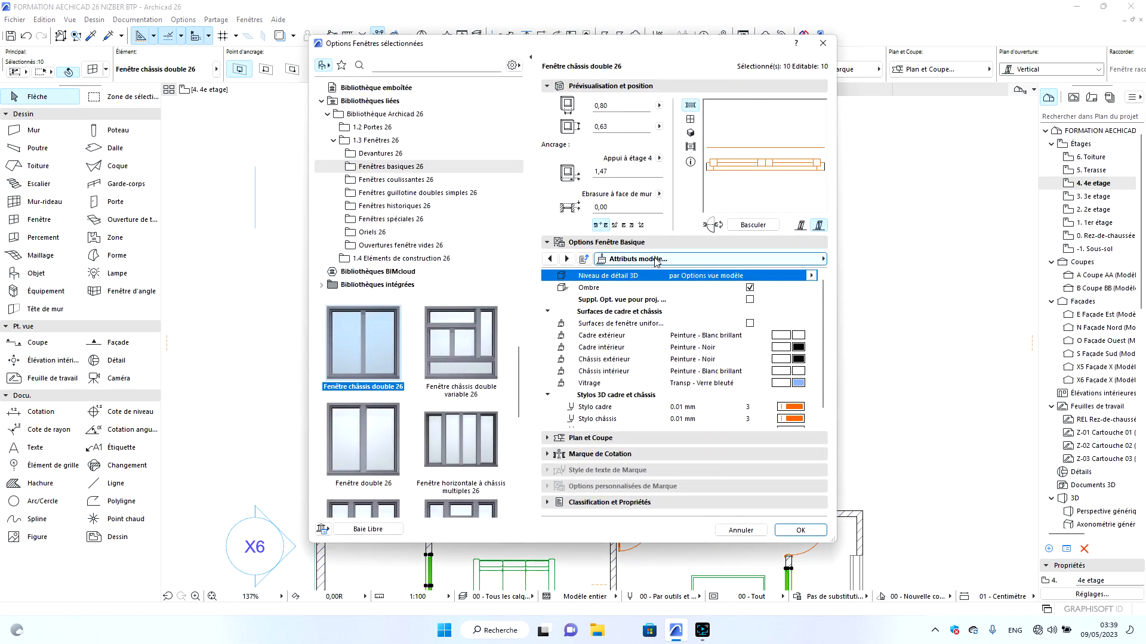
{"action": "left_click", "coordinate": [754, 264]}
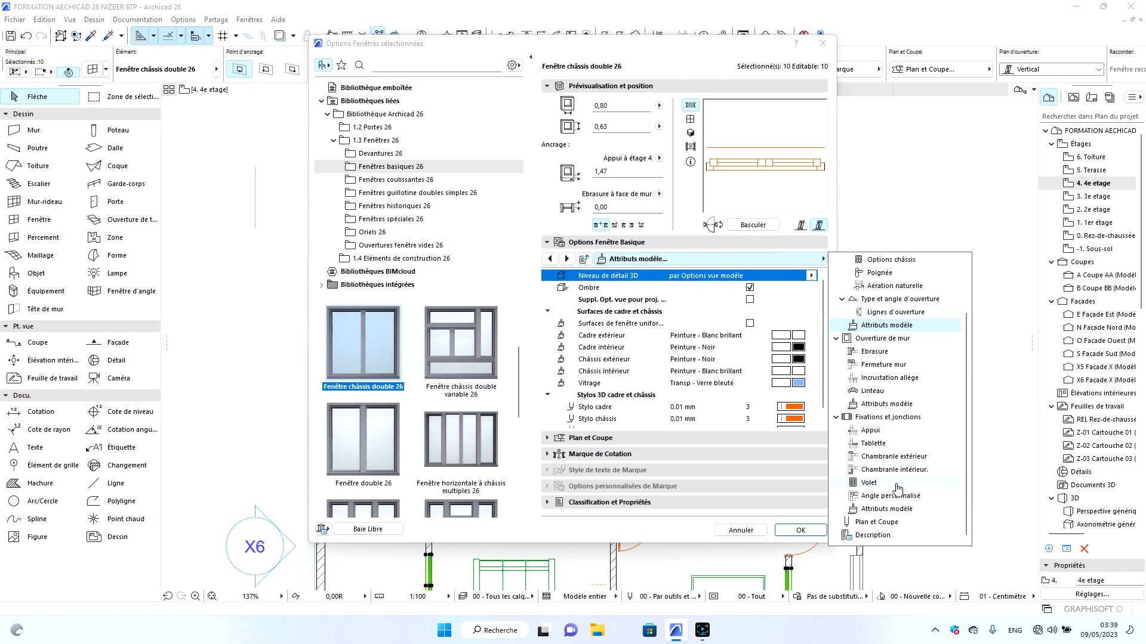
{"action": "left_click", "coordinate": [900, 471]}
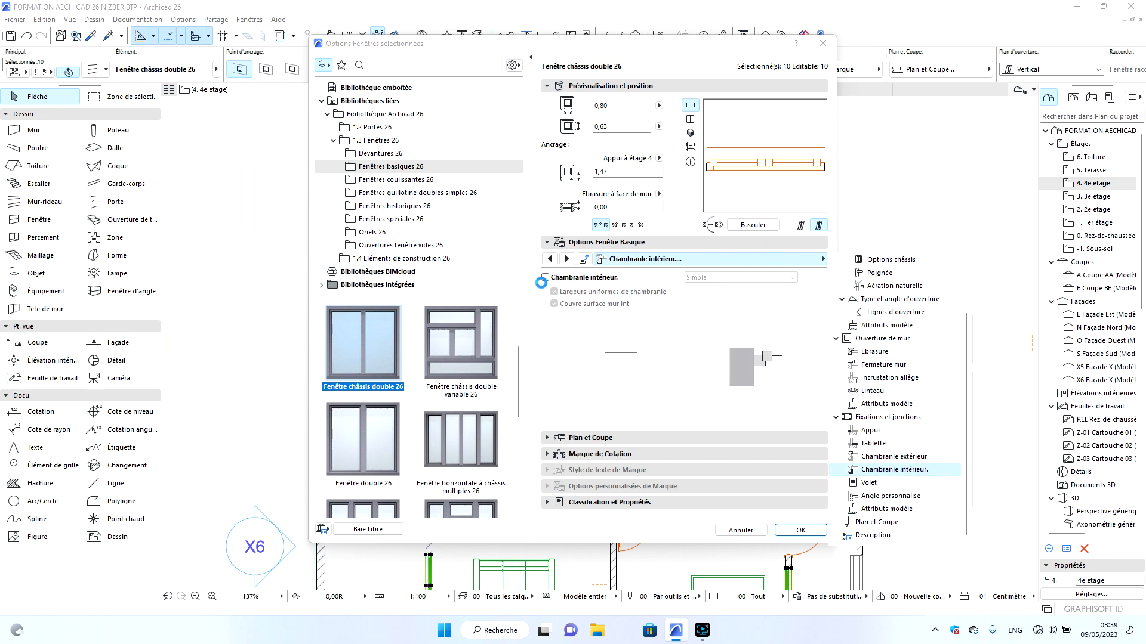
{"action": "left_click", "coordinate": [545, 277]}
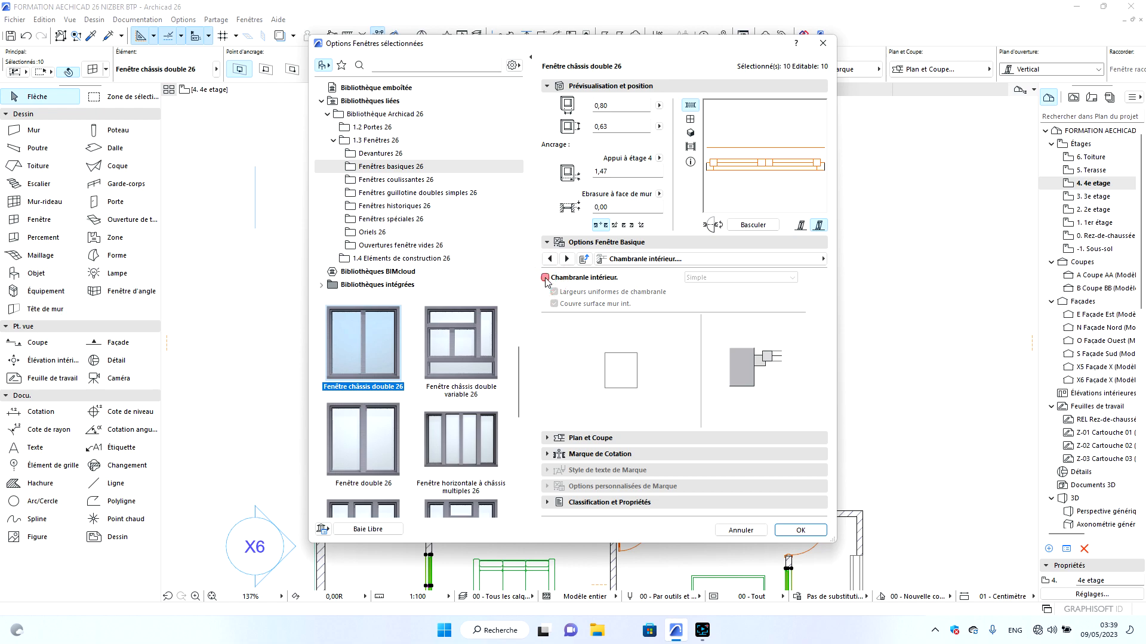
{"action": "left_click", "coordinate": [544, 277]}
{"action": "double_click", "coordinate": [727, 408]}
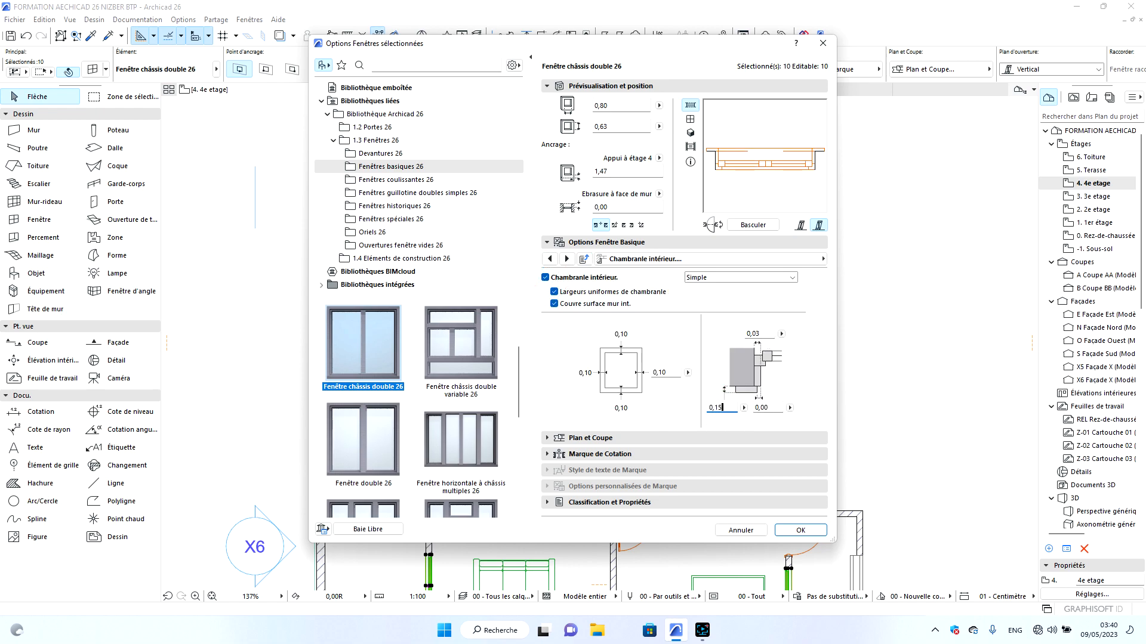
{"action": "key", "text": "Return"}
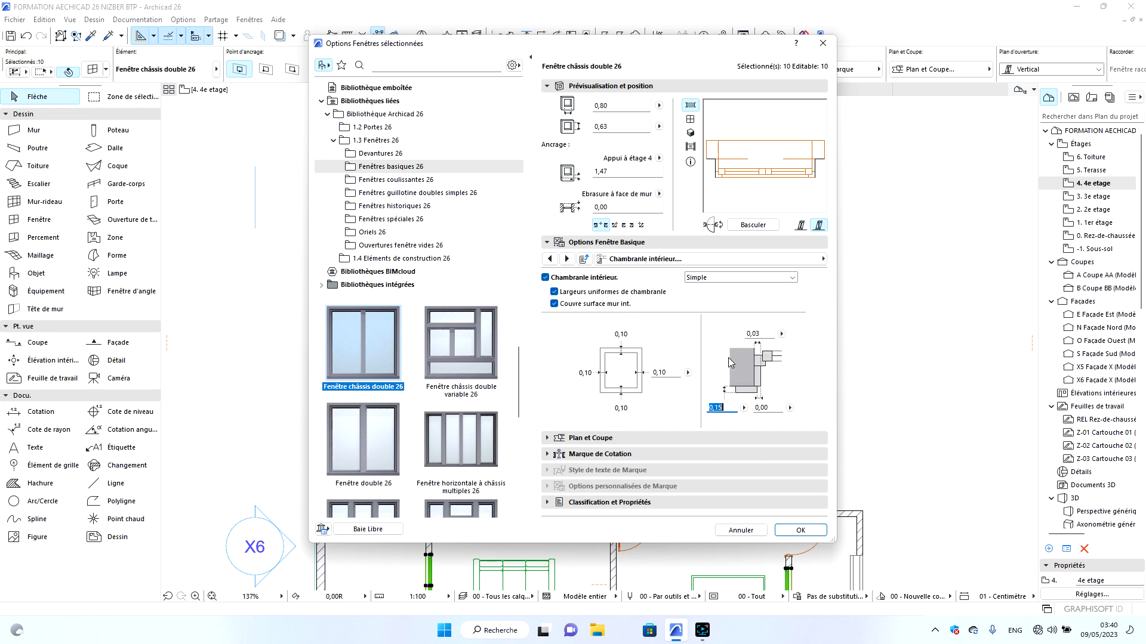
Set the casing surface of the selected 4e etage windows to Peinture - Blanc brillant and apply the window settings.
{"action": "left_click", "coordinate": [721, 258]}
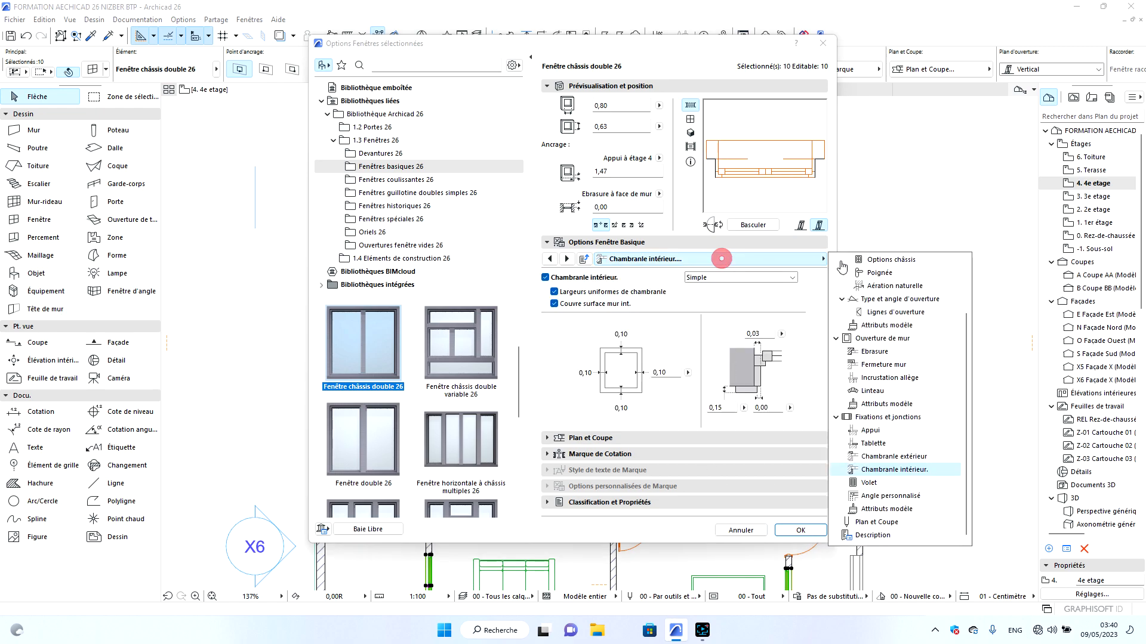
{"action": "left_click", "coordinate": [903, 512]}
{"action": "left_click", "coordinate": [797, 311]}
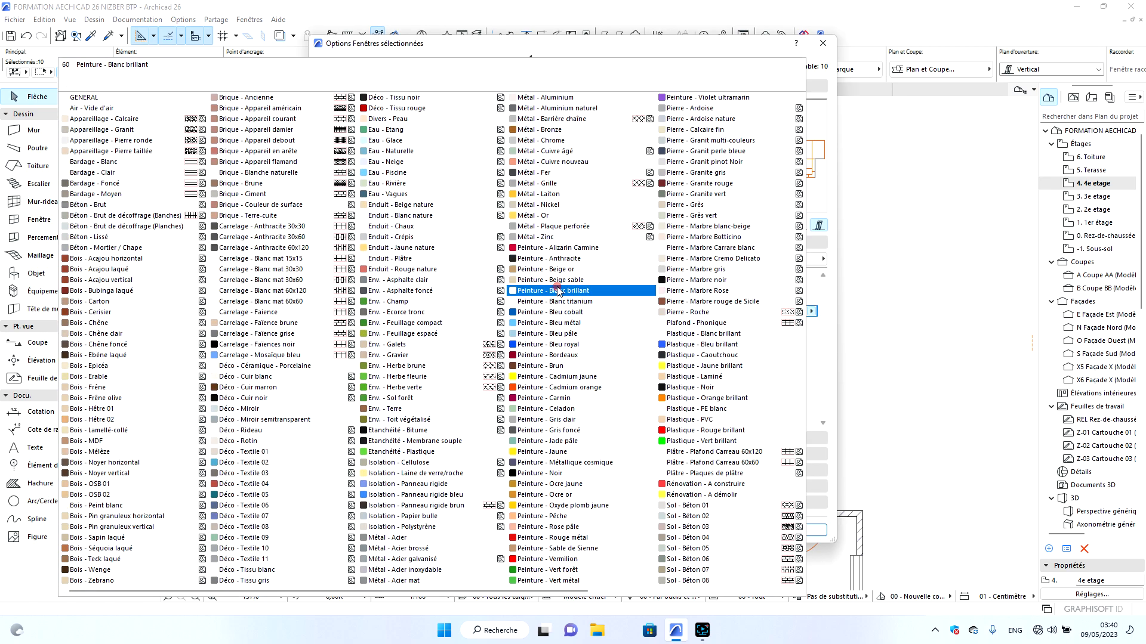
{"action": "left_click", "coordinate": [558, 291]}
{"action": "left_click", "coordinate": [800, 528]}
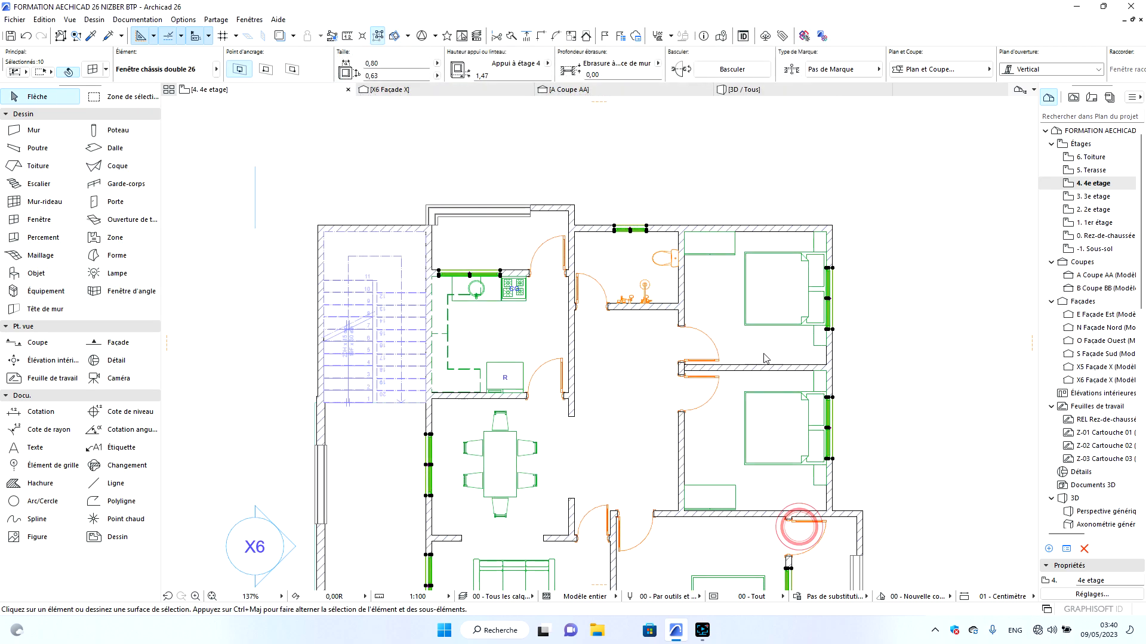
Examine the window casings on every floor and on the building's different façades in the 3D view.
{"action": "left_click", "coordinate": [783, 91]}
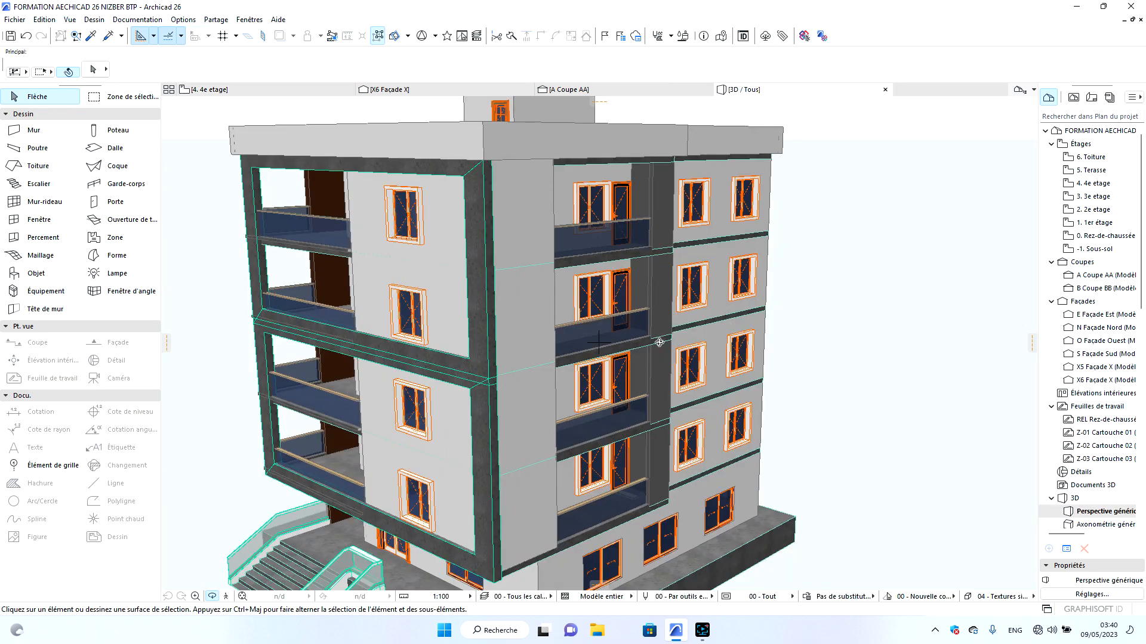
{"action": "mouse_move", "coordinate": [744, 376]}
{"action": "left_mouse_down"}
{"action": "mouse_move", "coordinate": [710, 375]}
{"action": "mouse_move", "coordinate": [723, 374]}
{"action": "left_mouse_up"}
{"action": "scroll", "coordinate": [723, 374], "scroll_direction": "down", "scroll_amount": 5}
{"action": "left_click_drag", "start_coordinate": [748, 497], "coordinate": [798, 434]}
{"action": "left_click_drag", "start_coordinate": [499, 416], "coordinate": [626, 430]}
{"action": "left_click_drag", "start_coordinate": [496, 434], "coordinate": [547, 416]}
{"action": "scroll", "coordinate": [545, 422], "scroll_direction": "up", "scroll_amount": 10}
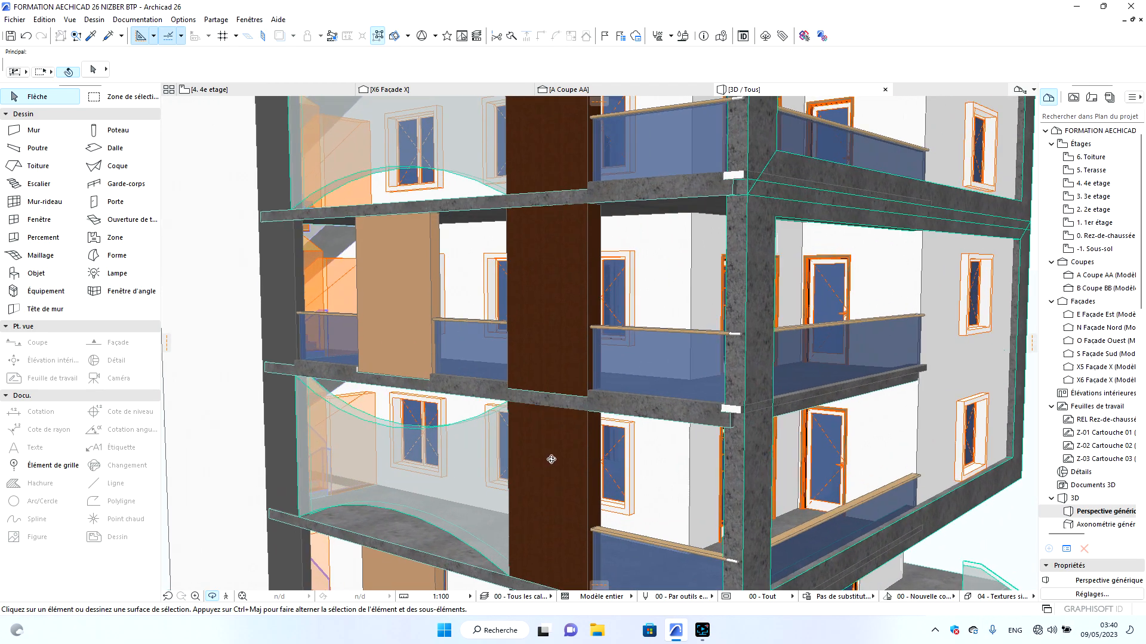
{"action": "left_click_drag", "start_coordinate": [551, 459], "coordinate": [419, 417]}
{"action": "scroll", "coordinate": [457, 418], "scroll_direction": "down", "scroll_amount": 6}
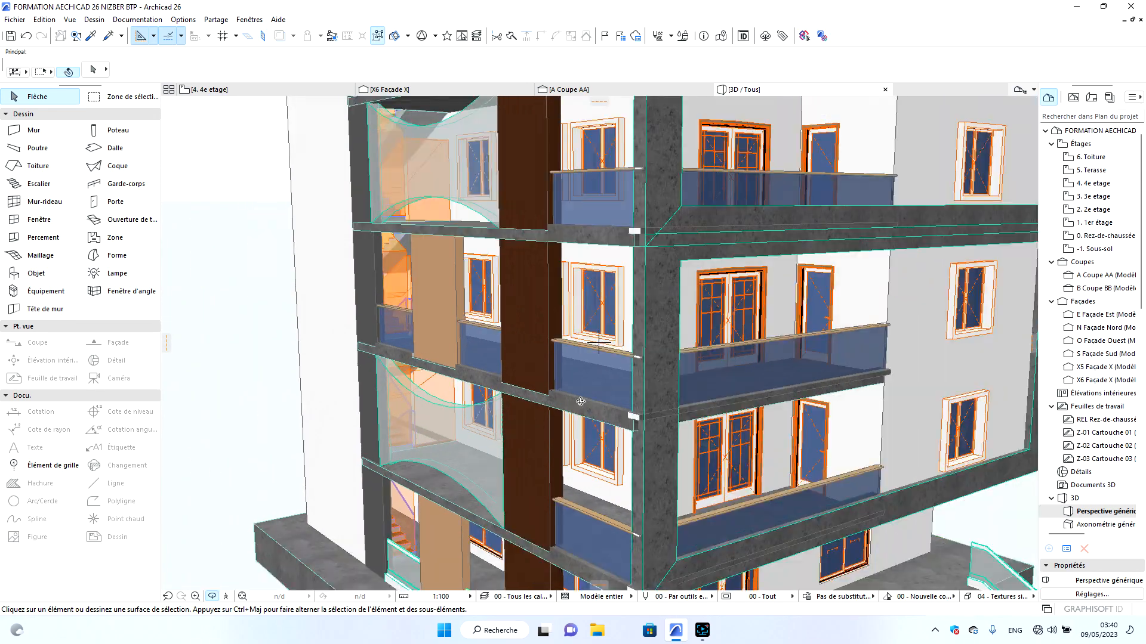
{"action": "left_click_drag", "start_coordinate": [721, 452], "coordinate": [808, 378]}
{"action": "scroll", "coordinate": [712, 482], "scroll_direction": "down", "scroll_amount": 4}
{"action": "scroll", "coordinate": [712, 483], "scroll_direction": "down", "scroll_amount": 2}
{"action": "left_click_drag", "start_coordinate": [463, 455], "coordinate": [374, 463]}
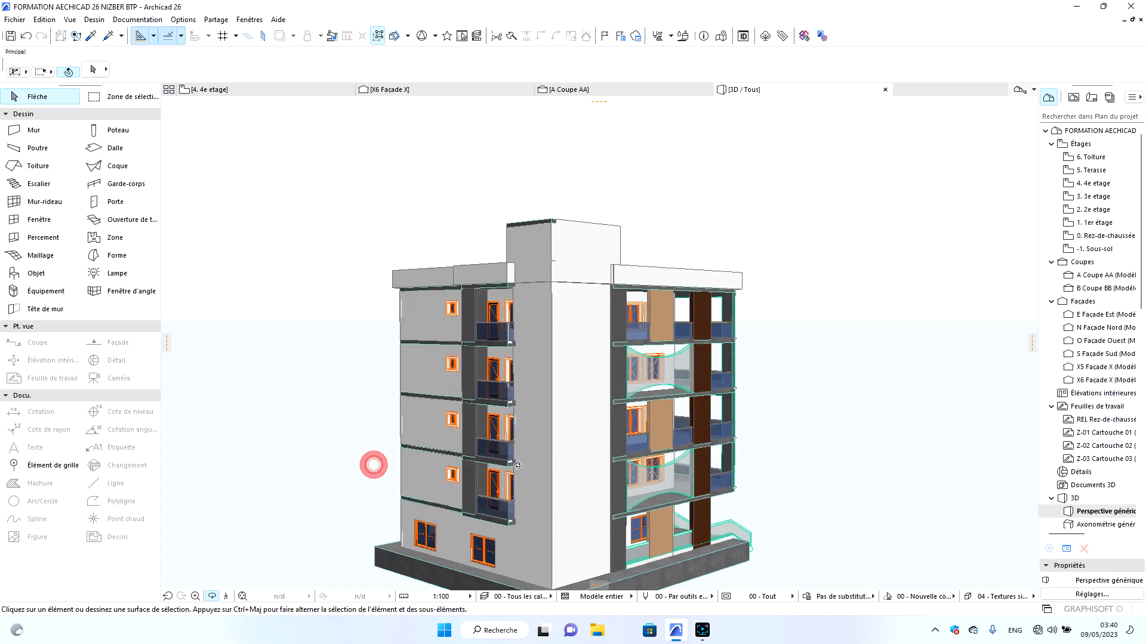
{"action": "scroll", "coordinate": [523, 488], "scroll_direction": "up", "scroll_amount": 10}
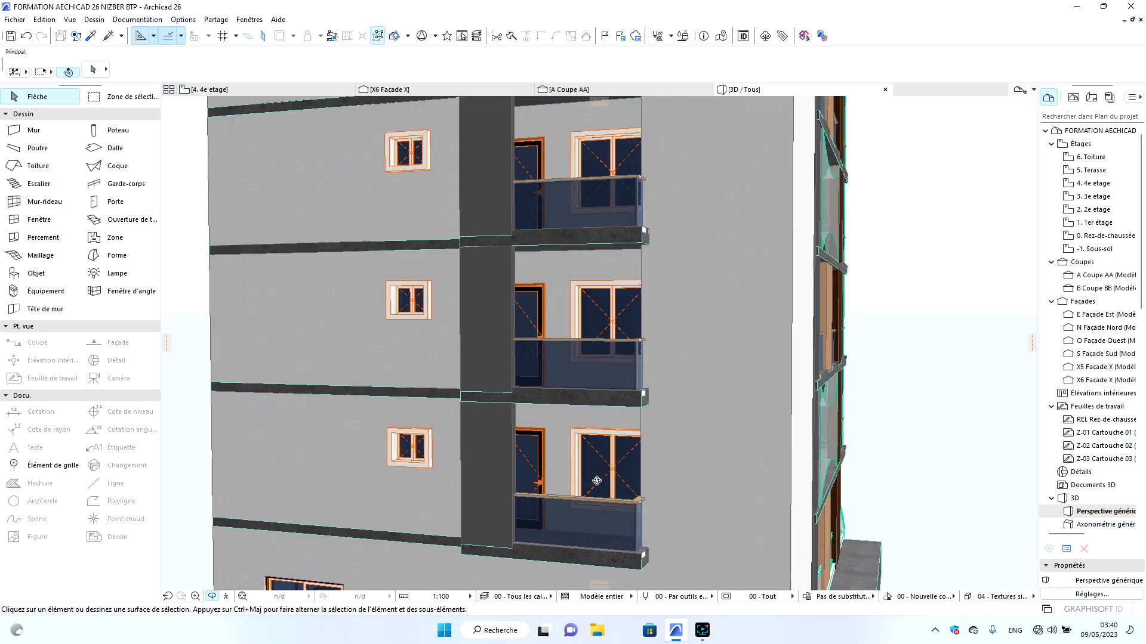
Inspect the white casings of the small windows and balcony openings up close, then around the building's corner façades in 3D.
{"action": "left_click_drag", "start_coordinate": [597, 452], "coordinate": [462, 425]}
{"action": "scroll", "coordinate": [421, 435], "scroll_direction": "up", "scroll_amount": 5}
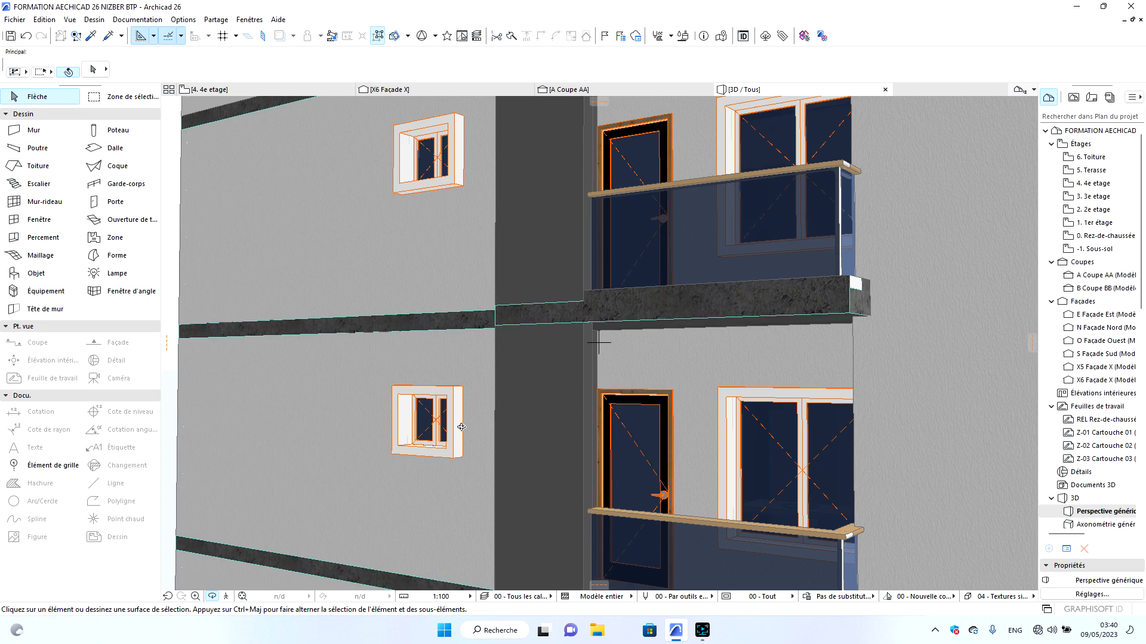
{"action": "scroll", "coordinate": [449, 433], "scroll_direction": "up", "scroll_amount": 3}
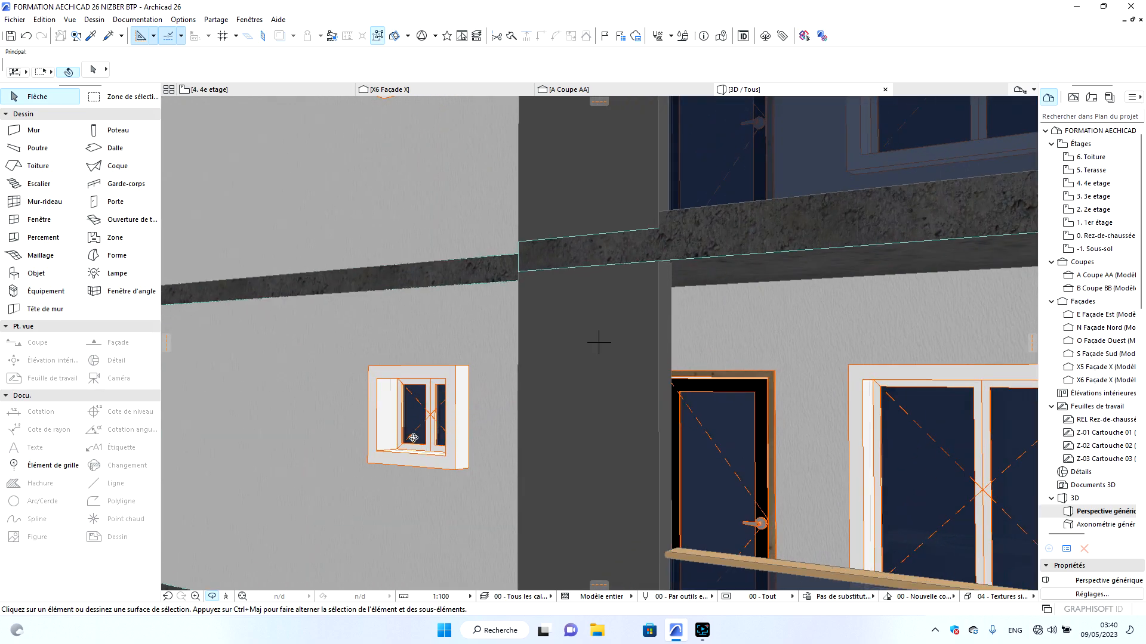
{"action": "scroll", "coordinate": [631, 451], "scroll_direction": "down", "scroll_amount": 4}
{"action": "left_click_drag", "start_coordinate": [598, 469], "coordinate": [522, 277]}
{"action": "scroll", "coordinate": [600, 455], "scroll_direction": "down", "scroll_amount": 3}
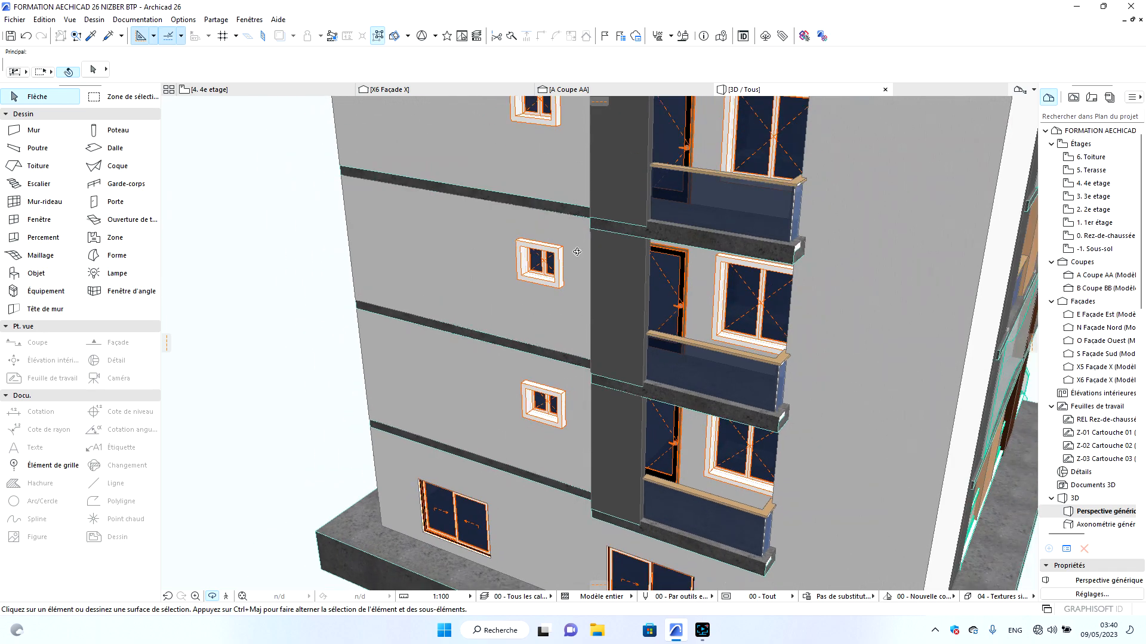
{"action": "scroll", "coordinate": [530, 261], "scroll_direction": "up", "scroll_amount": 3}
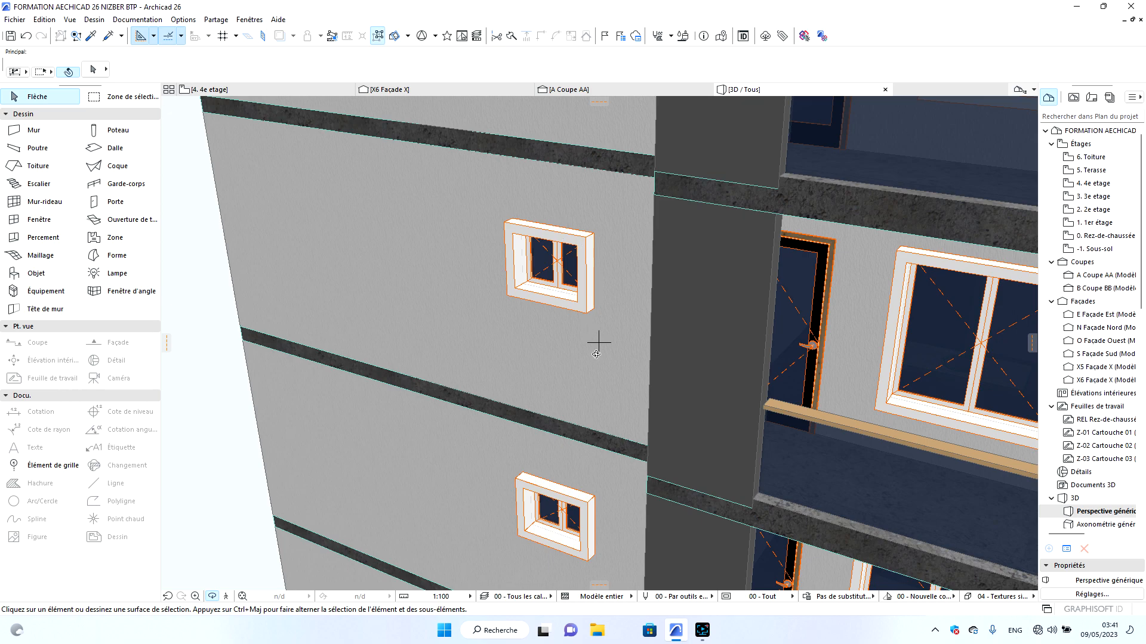
{"action": "scroll", "coordinate": [704, 381], "scroll_direction": "down", "scroll_amount": 3}
{"action": "left_click_drag", "start_coordinate": [618, 392], "coordinate": [776, 364]}
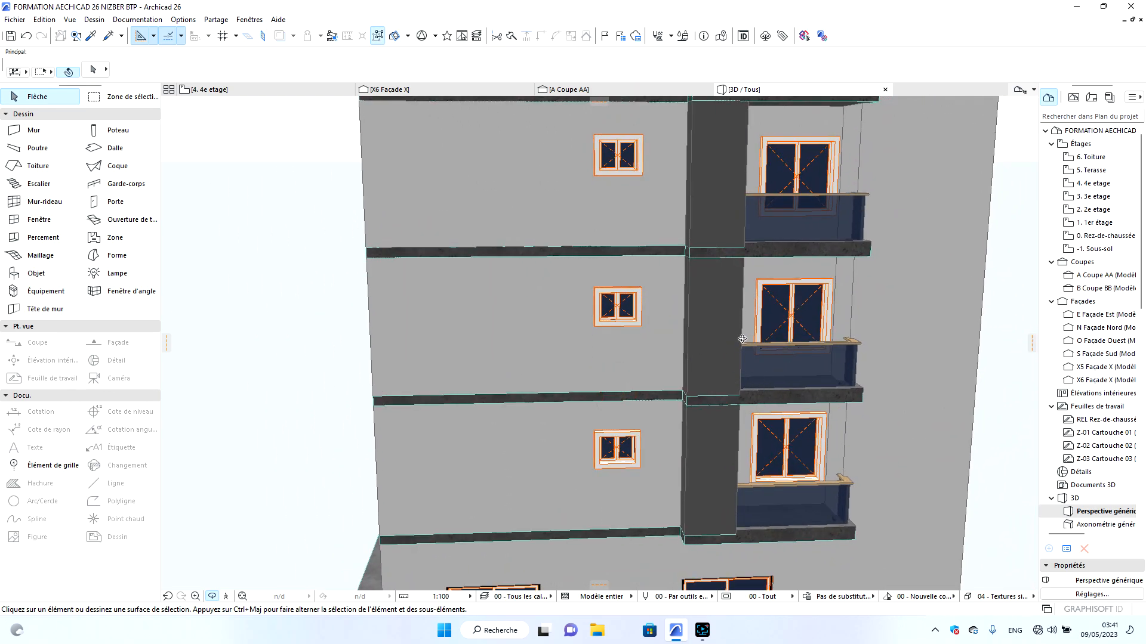
{"action": "scroll", "coordinate": [740, 339], "scroll_direction": "down", "scroll_amount": 1}
{"action": "left_click_drag", "start_coordinate": [440, 361], "coordinate": [688, 355]}
{"action": "scroll", "coordinate": [691, 358], "scroll_direction": "down", "scroll_amount": 4}
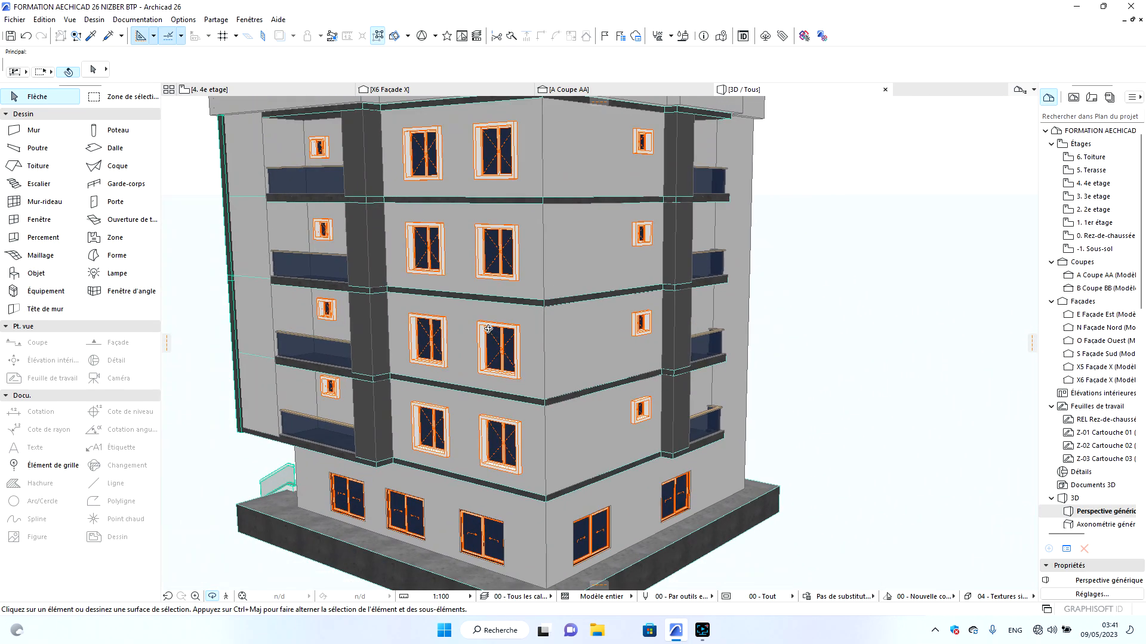
{"action": "left_click_drag", "start_coordinate": [382, 323], "coordinate": [673, 332]}
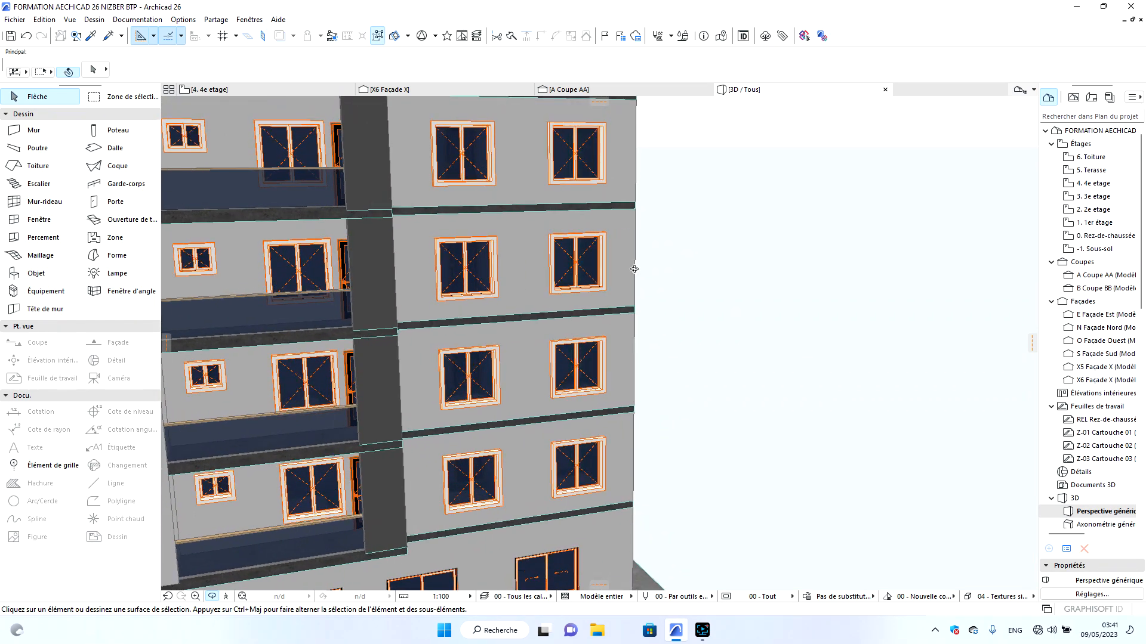
{"action": "left_click_drag", "start_coordinate": [634, 269], "coordinate": [248, 296]}
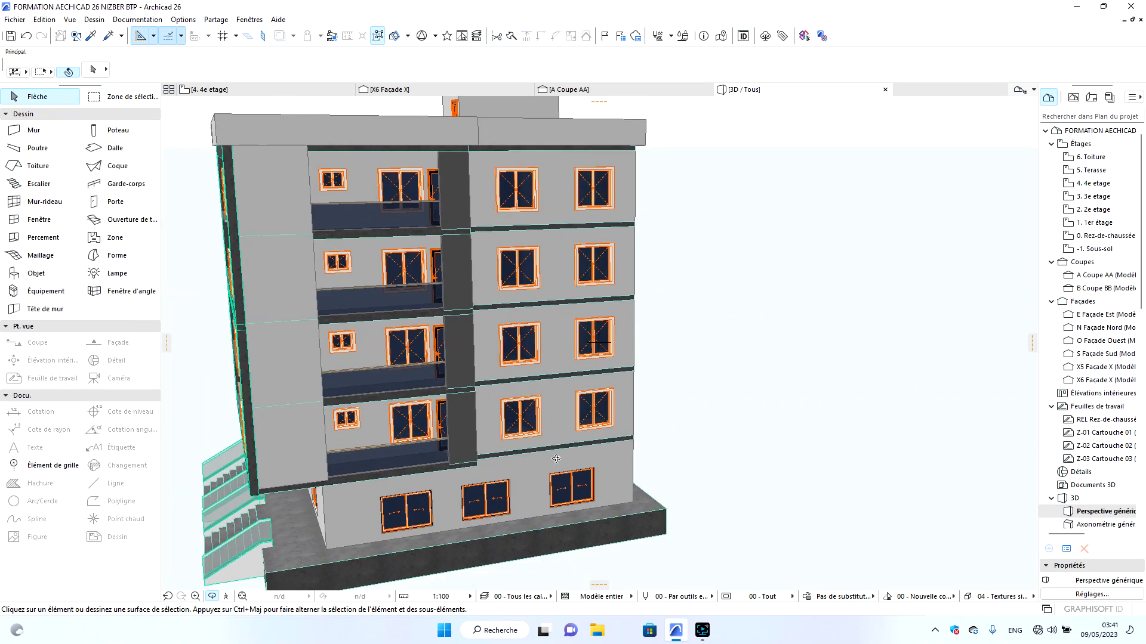
Examine the frames of the ground-floor sliding windows up close in the 3D view.
{"action": "scroll", "coordinate": [472, 525], "scroll_direction": "up", "scroll_amount": 8}
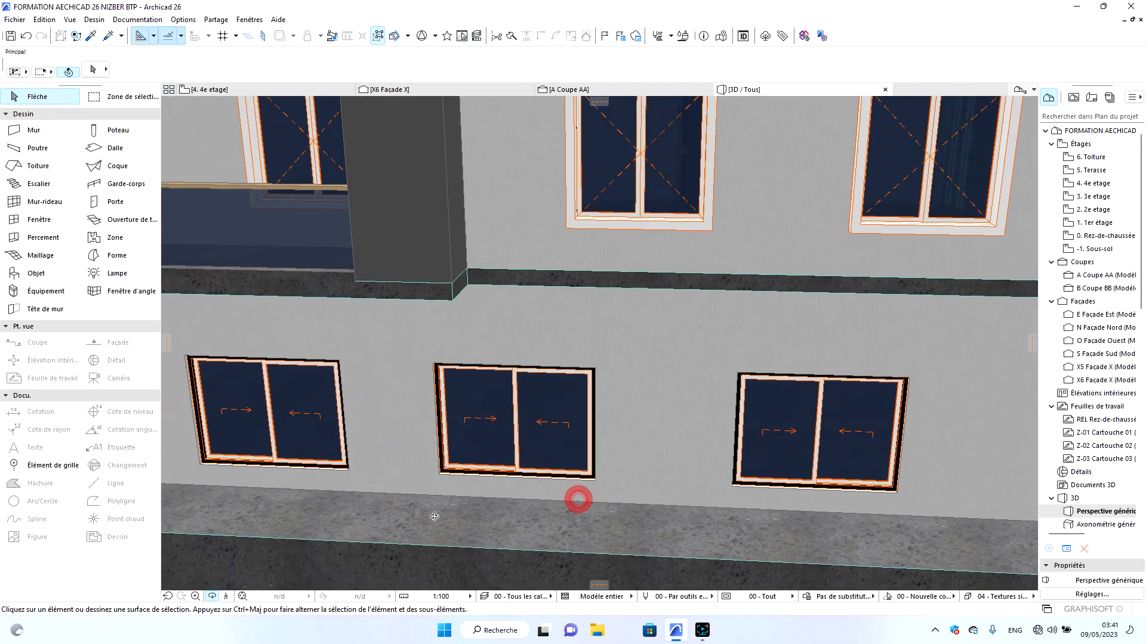
{"action": "left_click_drag", "start_coordinate": [435, 516], "coordinate": [382, 462]}
{"action": "scroll", "coordinate": [437, 453], "scroll_direction": "up", "scroll_amount": 3}
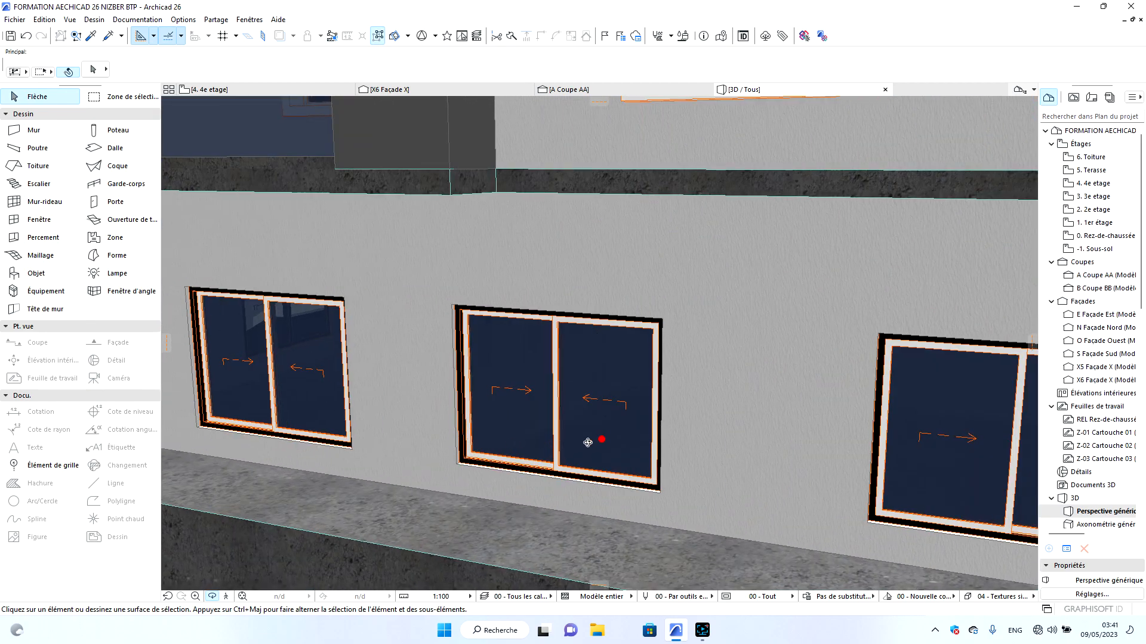
{"action": "left_click_drag", "start_coordinate": [601, 439], "coordinate": [513, 442]}
{"action": "scroll", "coordinate": [513, 442], "scroll_direction": "up", "scroll_amount": 3}
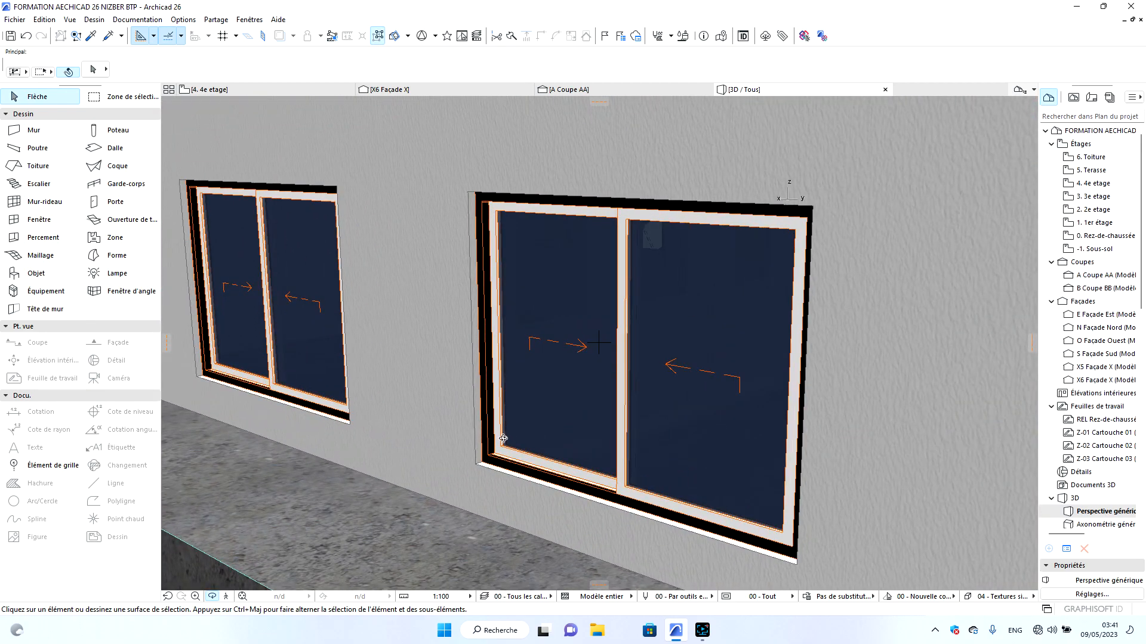
Open the Rez-de-chaussée plan and try to place a 0.80 by 0.63 window in the front wall, between the sliding window and the corner.
{"action": "left_click", "coordinate": [209, 90]}
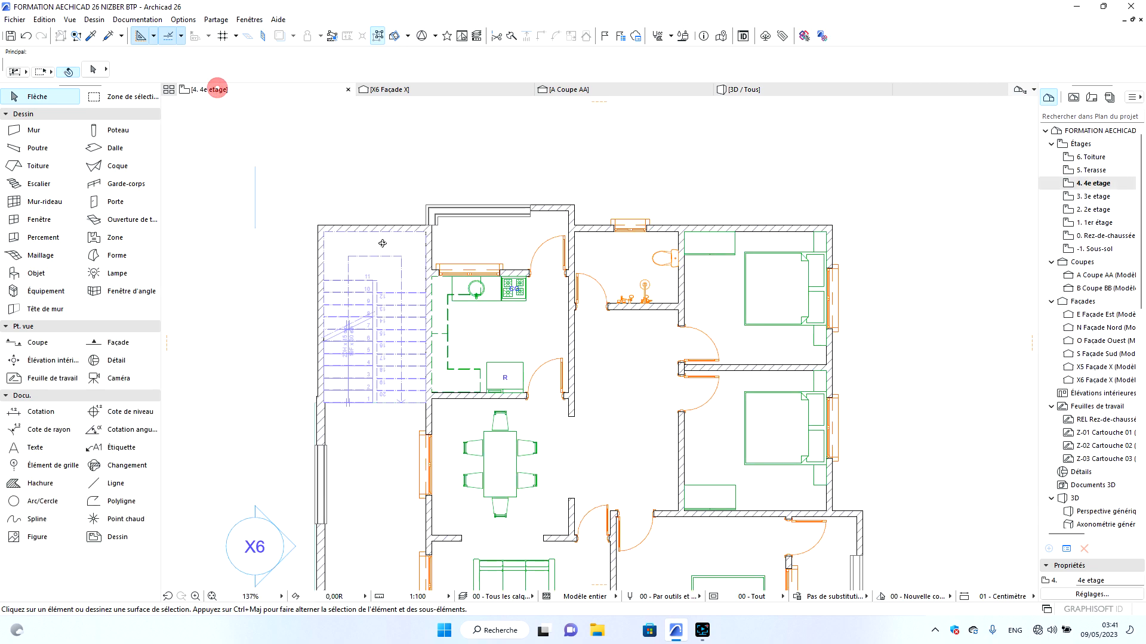
{"action": "left_click", "coordinate": [1104, 236]}
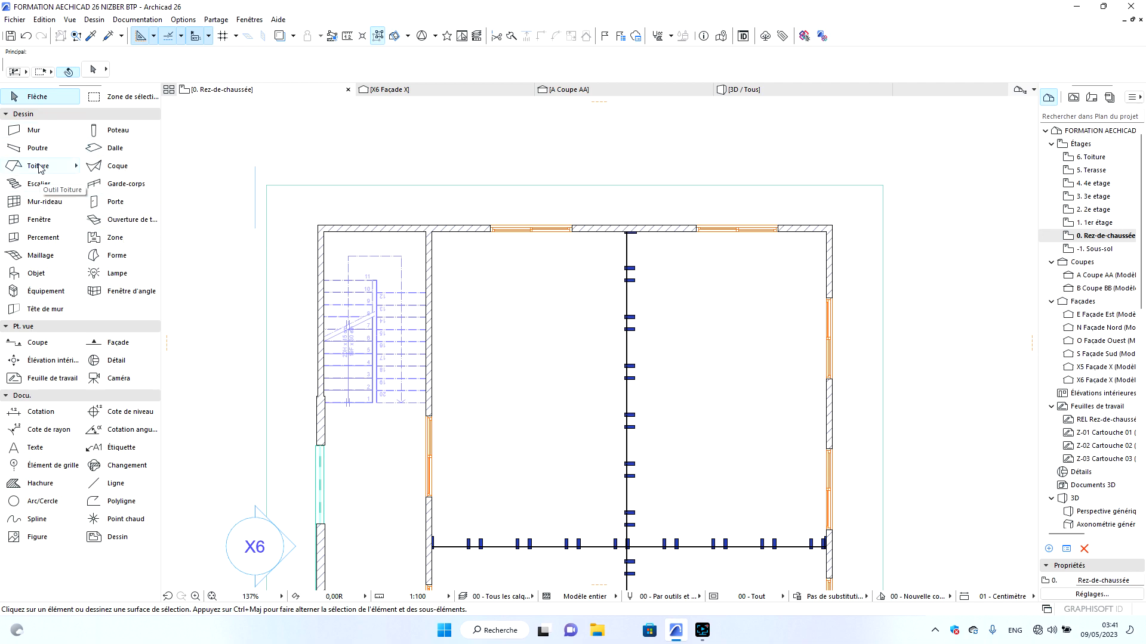
{"action": "left_click", "coordinate": [56, 220]}
{"action": "scroll", "coordinate": [660, 196], "scroll_direction": "down", "scroll_amount": 4}
{"action": "scroll", "coordinate": [719, 475], "scroll_direction": "up", "scroll_amount": 10}
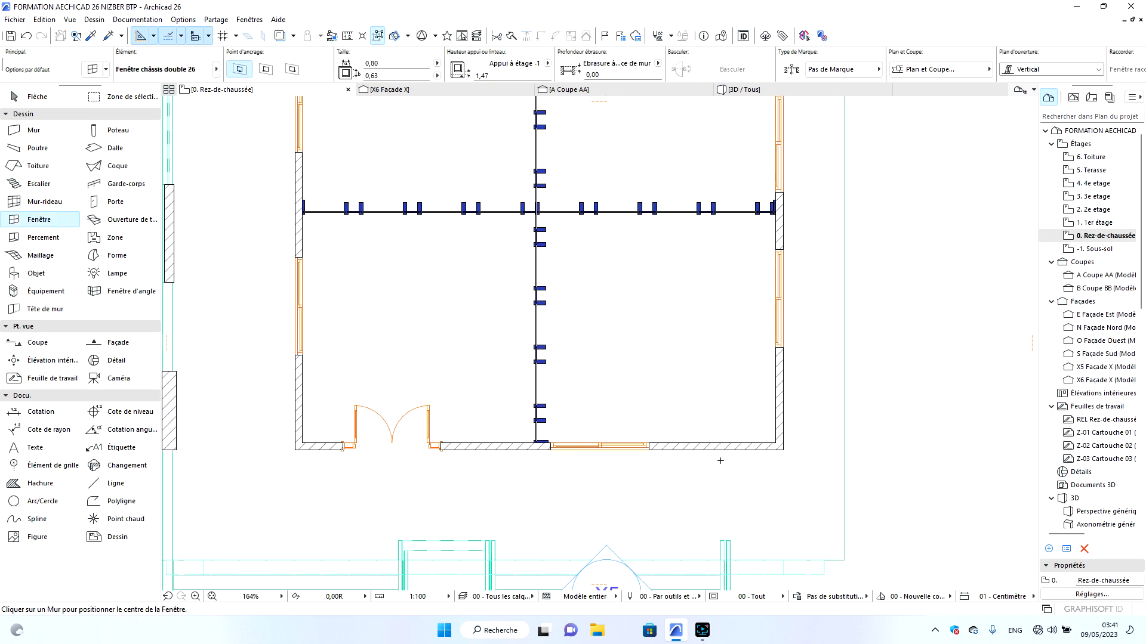
{"action": "left_click", "coordinate": [719, 440]}
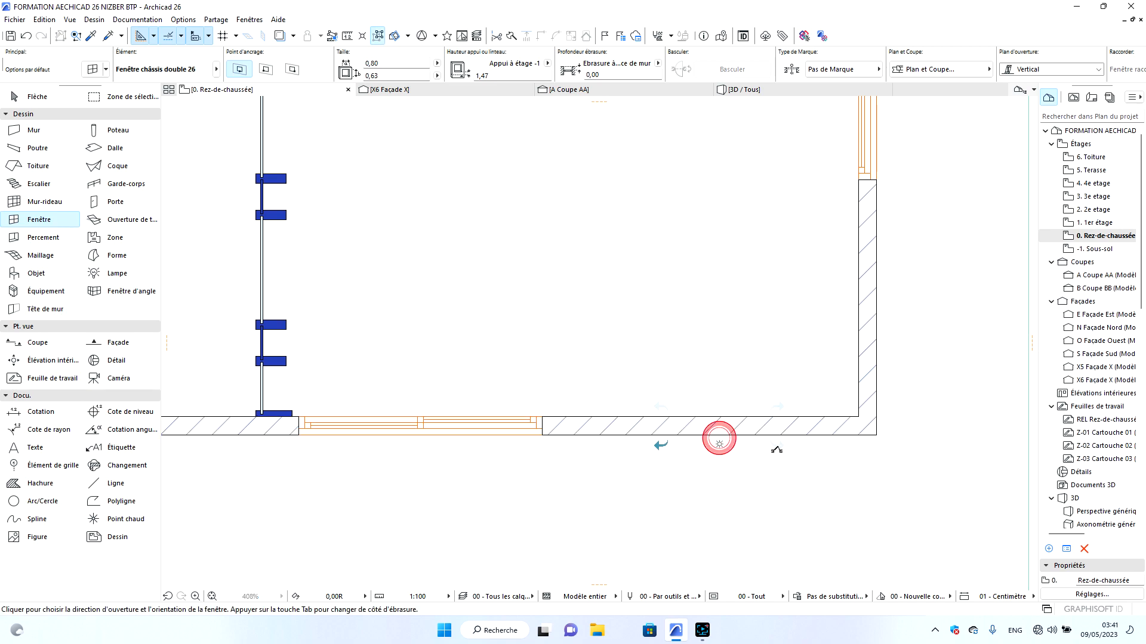
{"action": "left_click", "coordinate": [796, 469]}
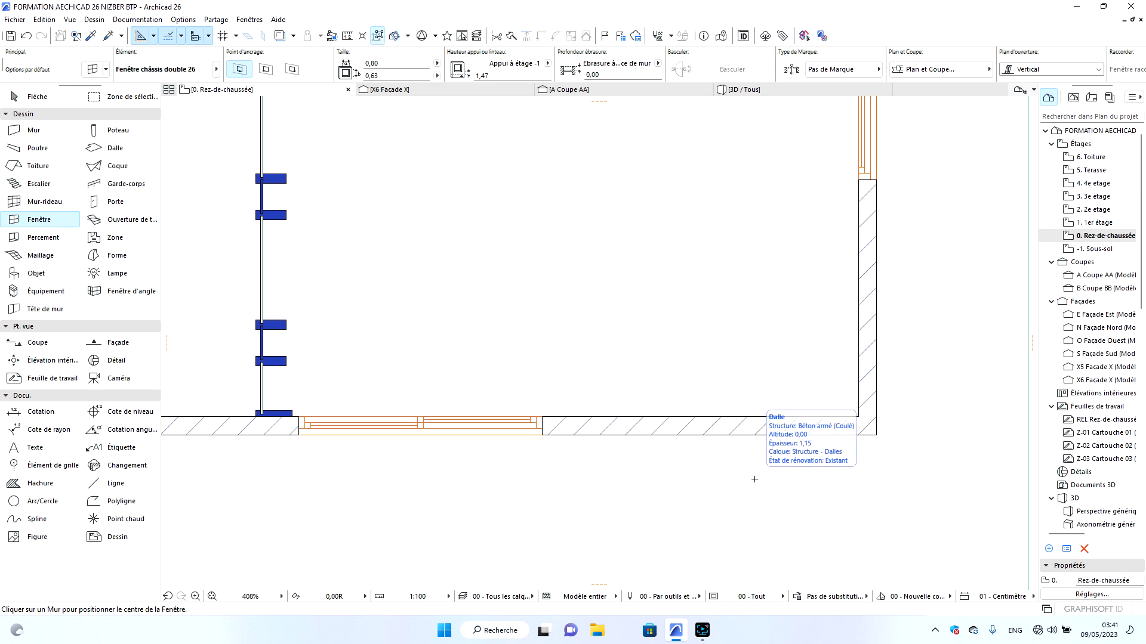
{"action": "key", "text": "Escape"}
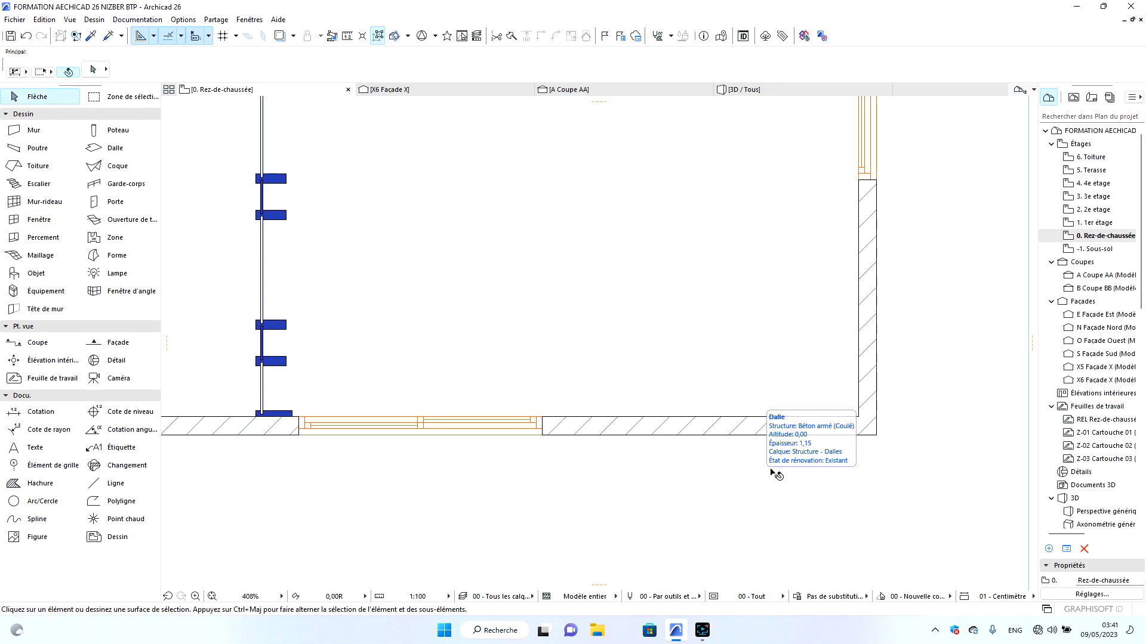
Check the ground-floor front façade with its entrance door and sliding window in the 3D view.
{"action": "left_click", "coordinate": [740, 90]}
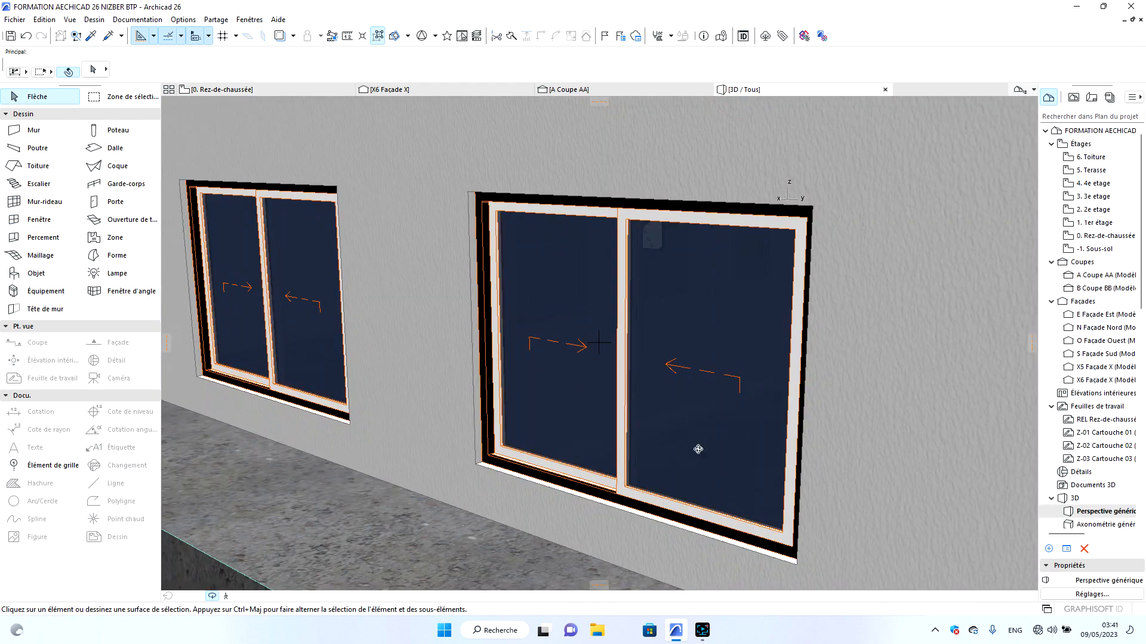
{"action": "scroll", "coordinate": [623, 424], "scroll_direction": "down", "scroll_amount": 5}
{"action": "scroll", "coordinate": [628, 427], "scroll_direction": "down", "scroll_amount": 2}
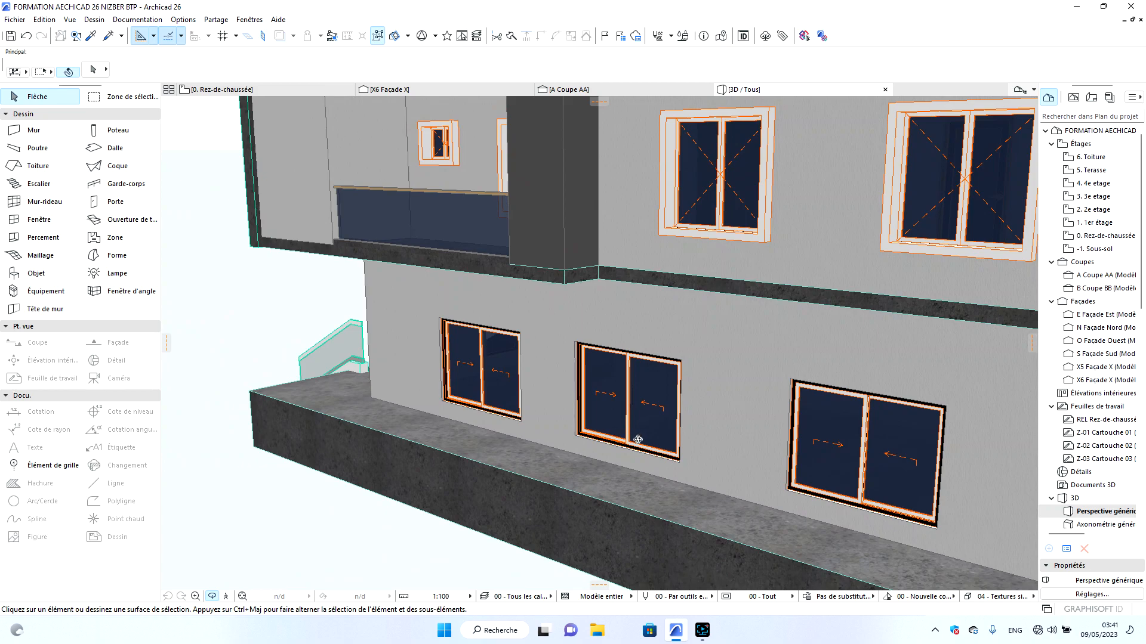
{"action": "left_click_drag", "start_coordinate": [866, 517], "coordinate": [505, 469]}
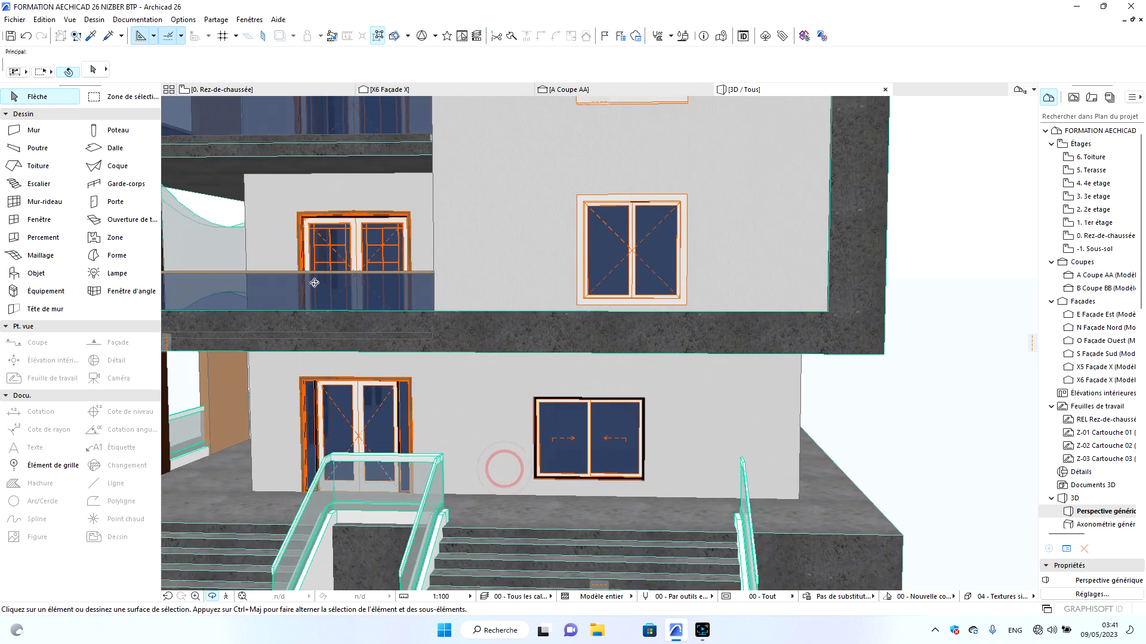
Return to the Rez-de-chaussée plan and retry placing a Fenêtre châssis double 26 window in the front wall beside the sliding window.
{"action": "left_click", "coordinate": [237, 90]}
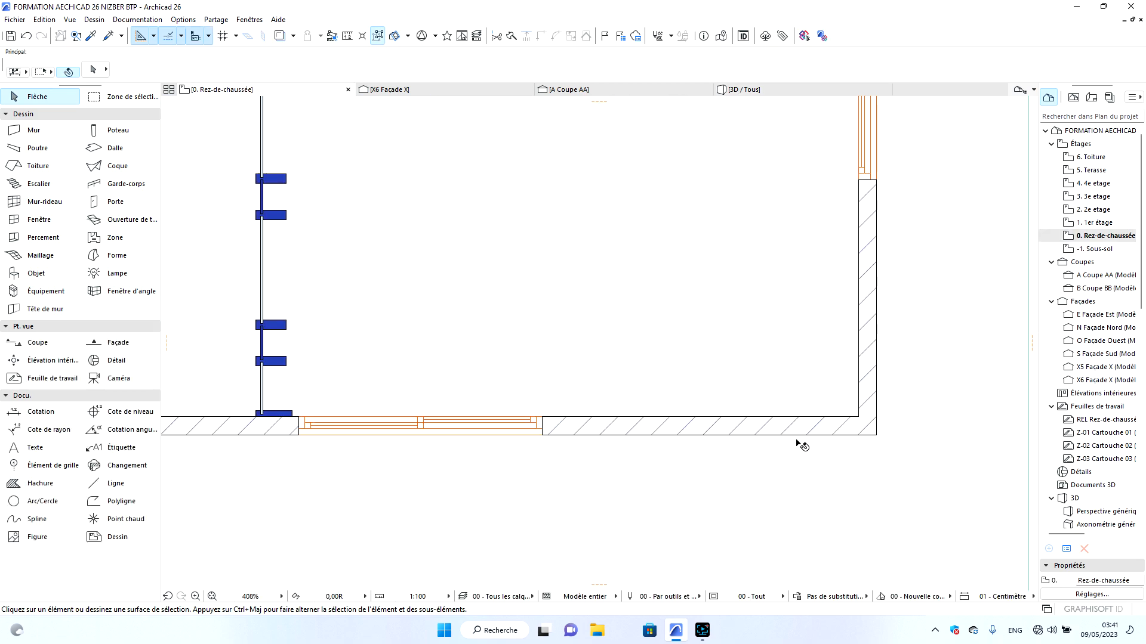
{"action": "scroll", "coordinate": [805, 430], "scroll_direction": "down", "scroll_amount": 5}
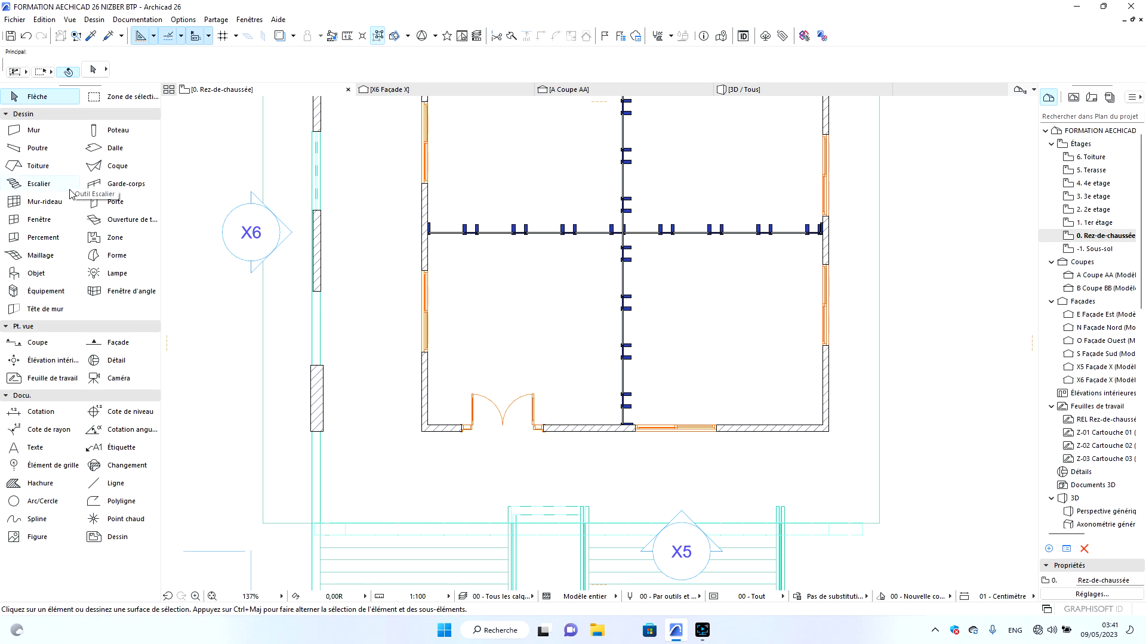
{"action": "left_click", "coordinate": [47, 222]}
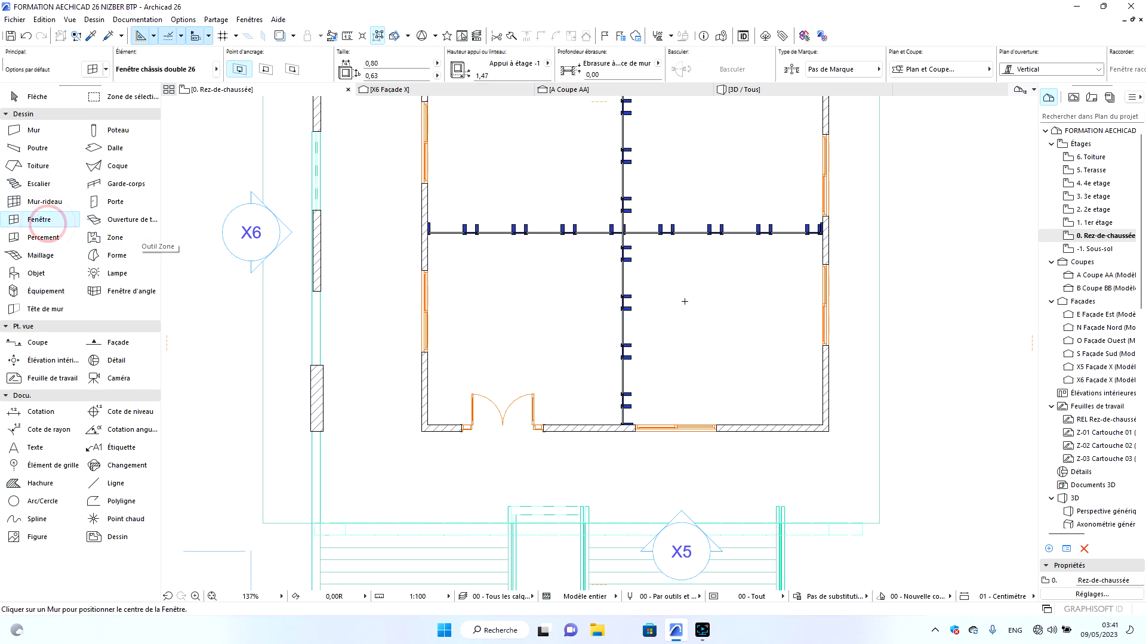
{"action": "left_click", "coordinate": [766, 431]}
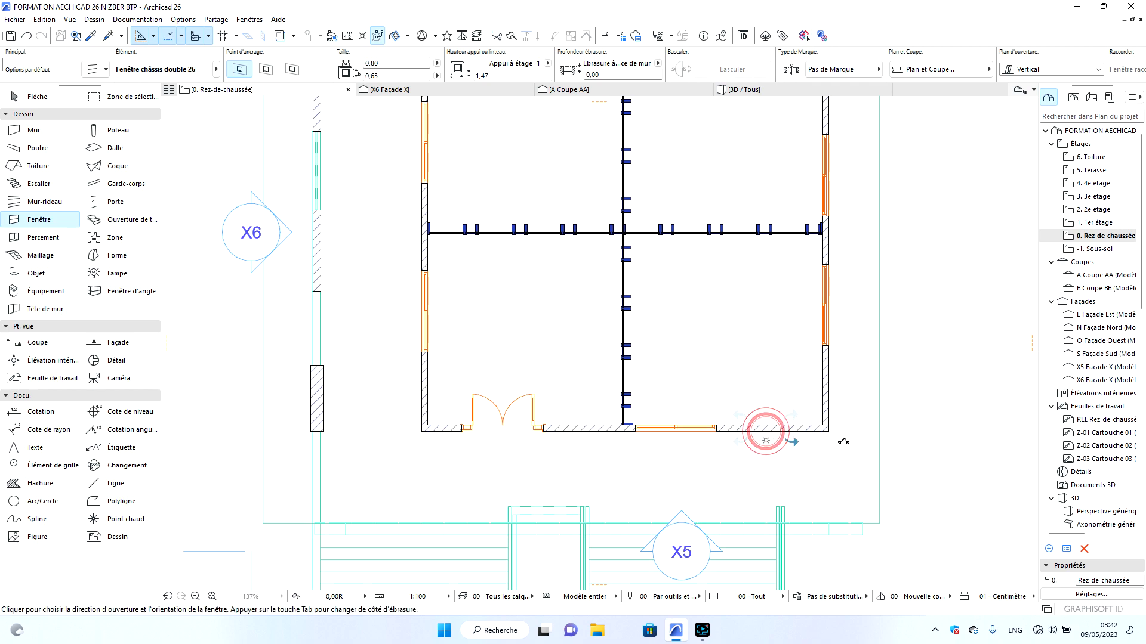
{"action": "left_click", "coordinate": [783, 449]}
{"action": "key", "text": "Escape"}
{"action": "scroll", "coordinate": [686, 441], "scroll_direction": "down", "scroll_amount": 5}
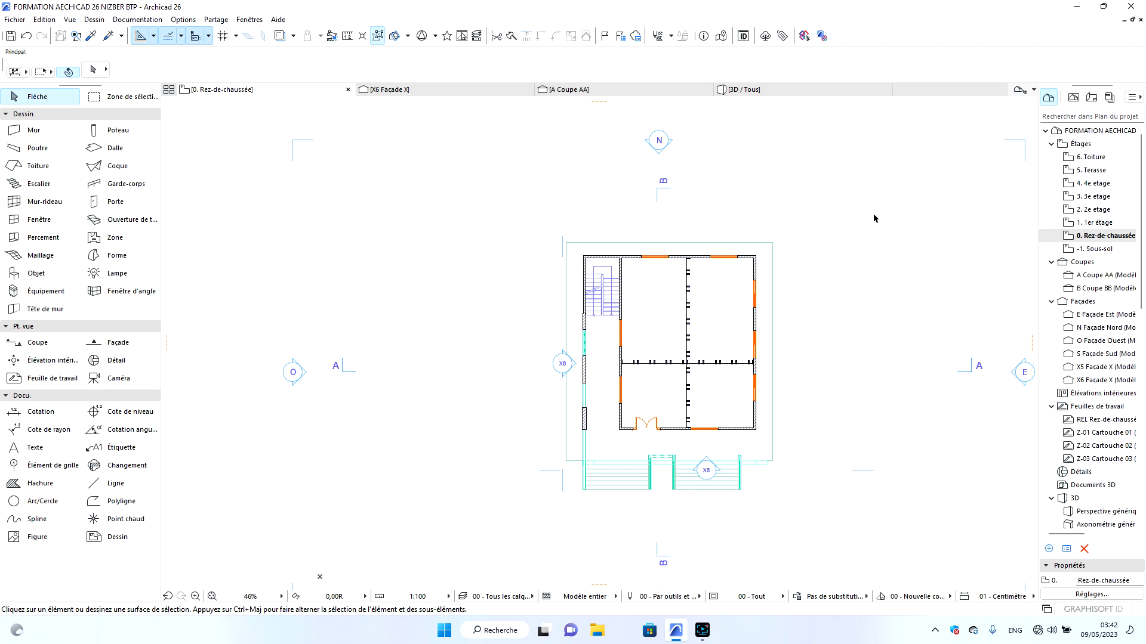
Open the 1er étage plan and review the default window settings for Fenêtre châssis double 26.
{"action": "double_click", "coordinate": [1071, 223]}
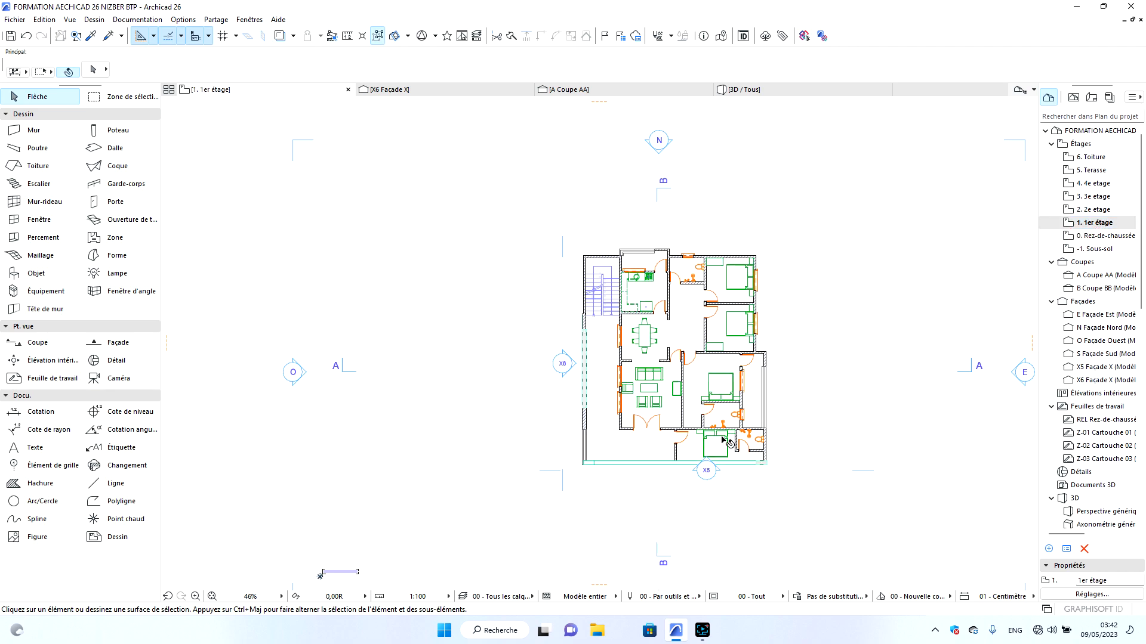
{"action": "scroll", "coordinate": [682, 425], "scroll_direction": "up", "scroll_amount": 3}
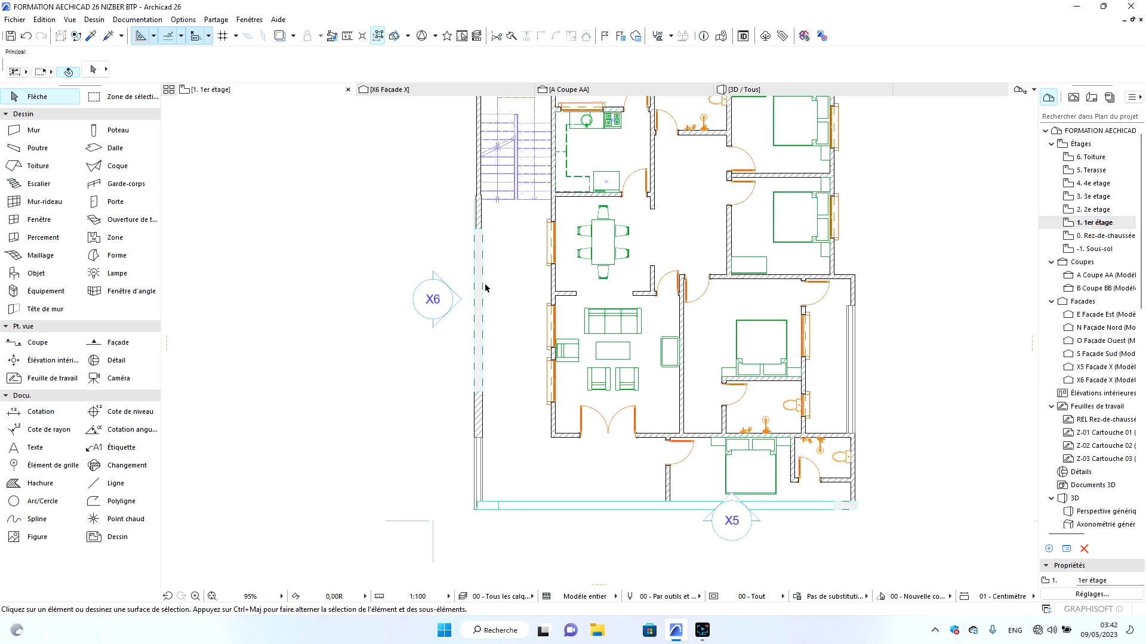
{"action": "left_click", "coordinate": [91, 37]}
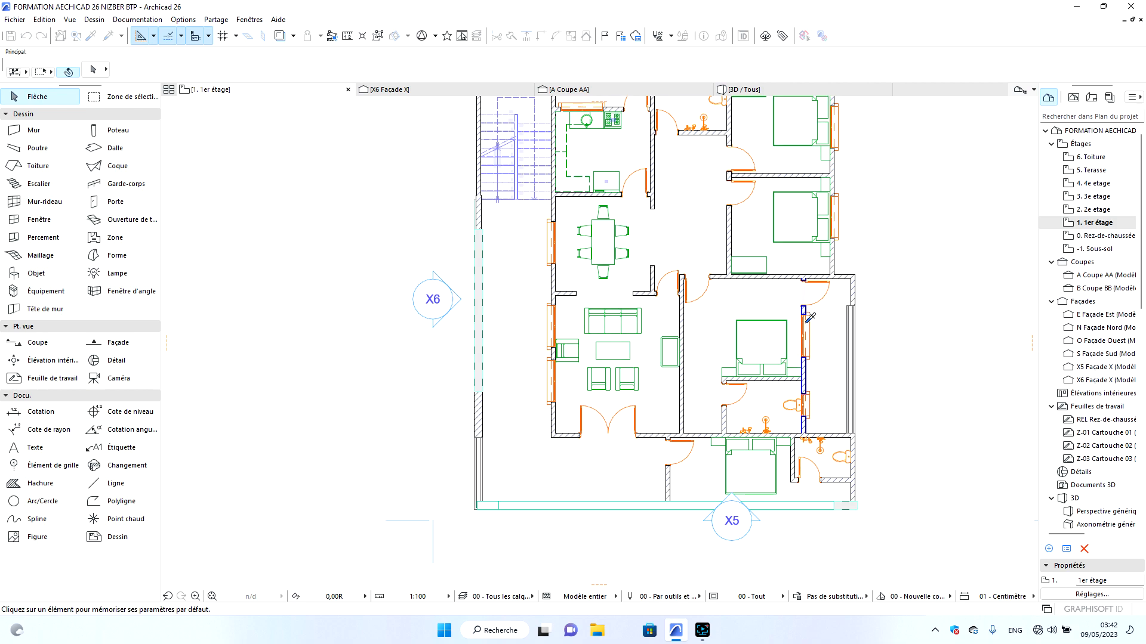
{"action": "scroll", "coordinate": [804, 318], "scroll_direction": "up", "scroll_amount": 6}
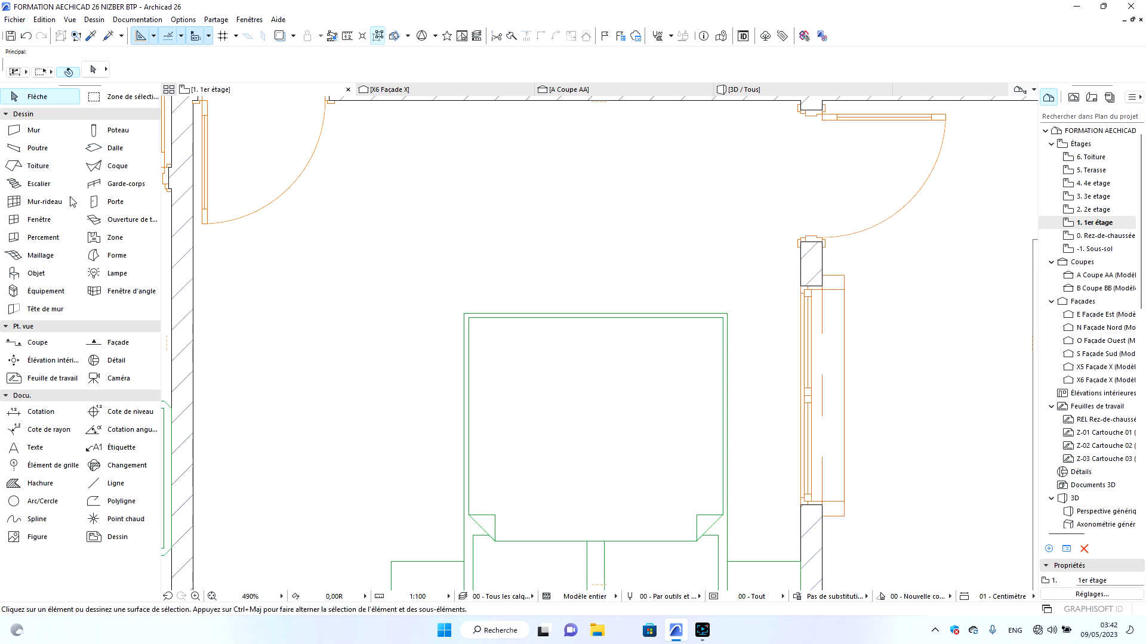
{"action": "left_click", "coordinate": [42, 220]}
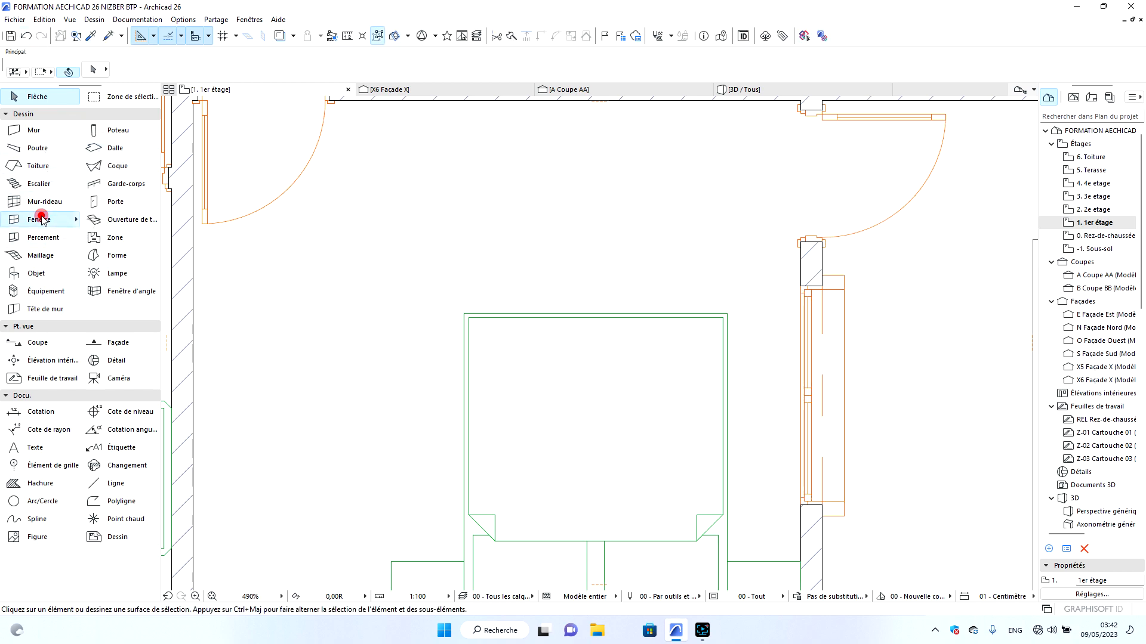
{"action": "left_click", "coordinate": [41, 220]}
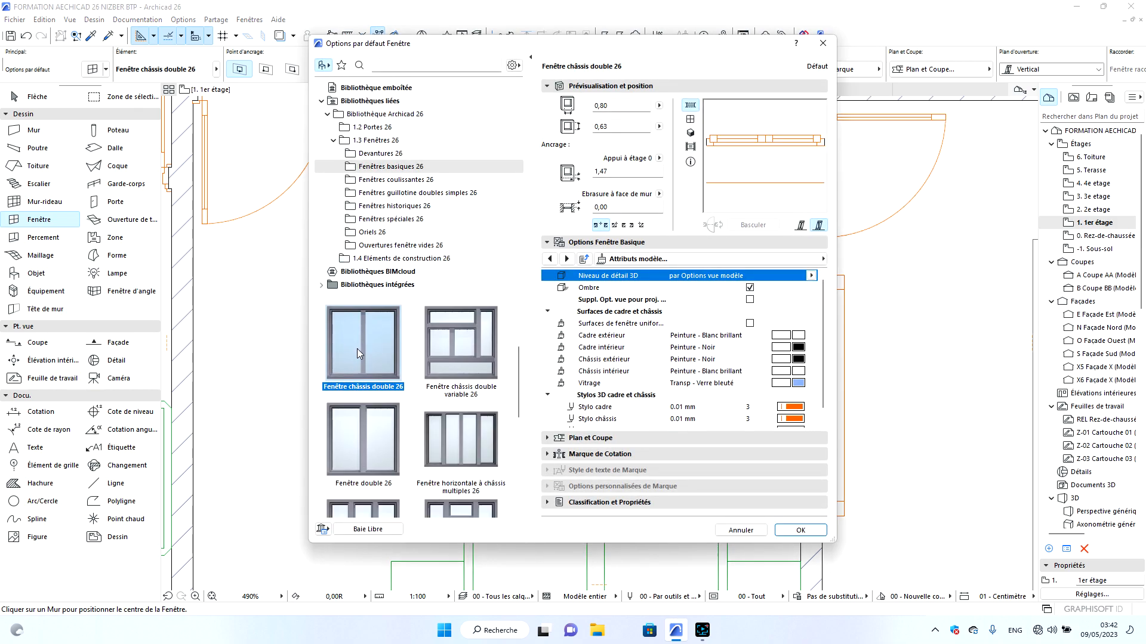
{"action": "left_click", "coordinate": [799, 531]}
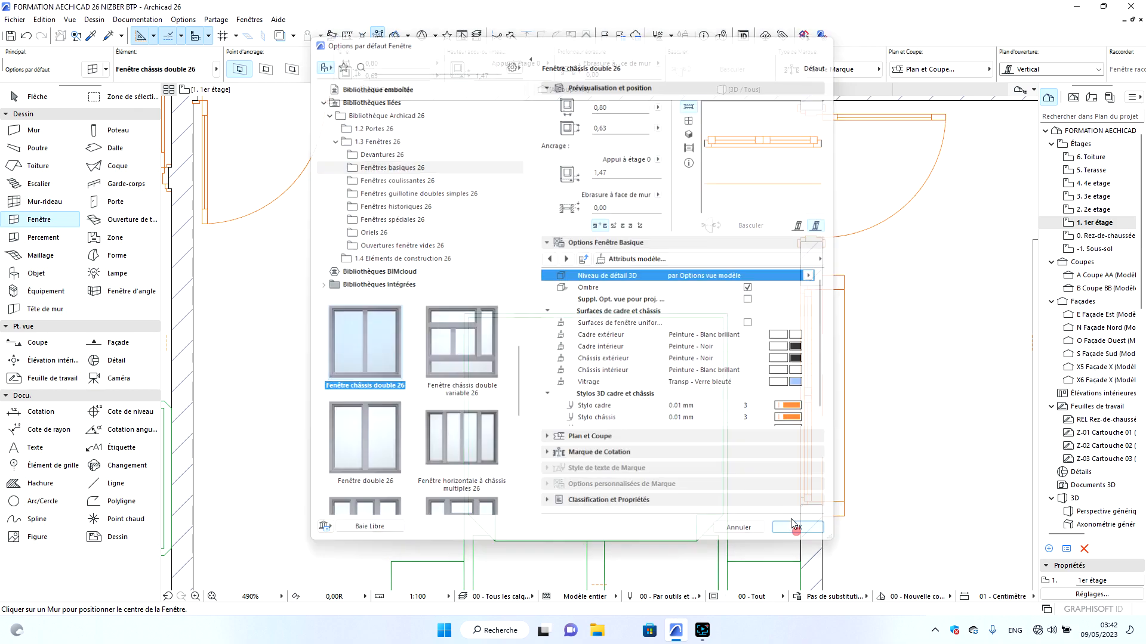
Try to place a 0.80 by 0.63 window in the outer wall of the small bathroom near marker X5.
{"action": "scroll", "coordinate": [719, 255], "scroll_direction": "down", "scroll_amount": 5}
{"action": "scroll", "coordinate": [797, 241], "scroll_direction": "down", "scroll_amount": 3}
{"action": "scroll", "coordinate": [784, 401], "scroll_direction": "up", "scroll_amount": 4}
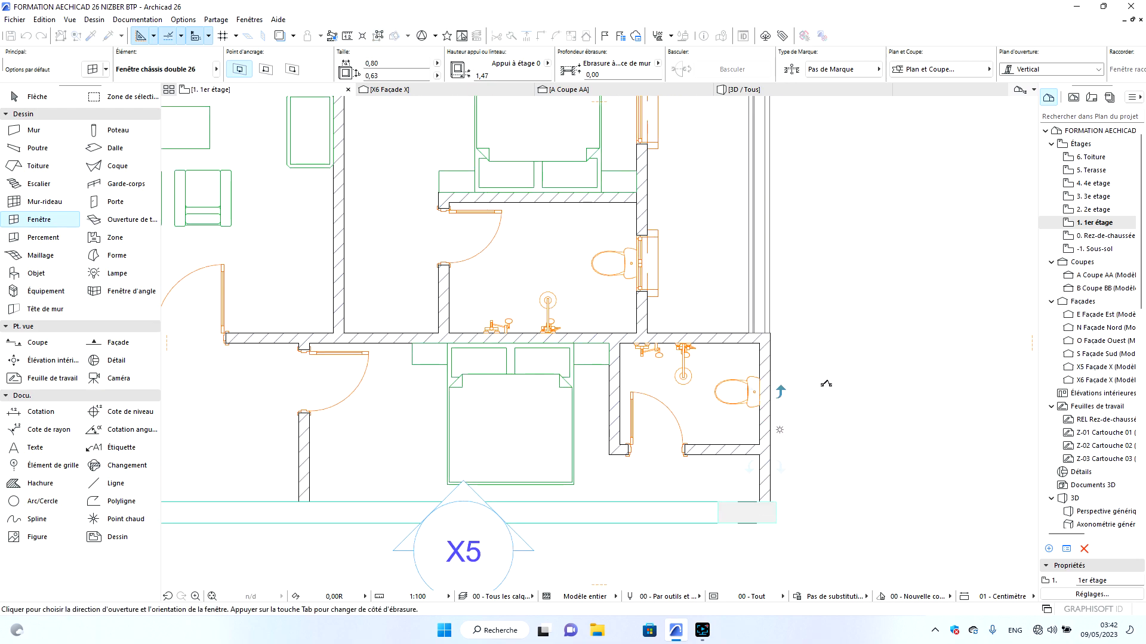
{"action": "key", "text": "Escape"}
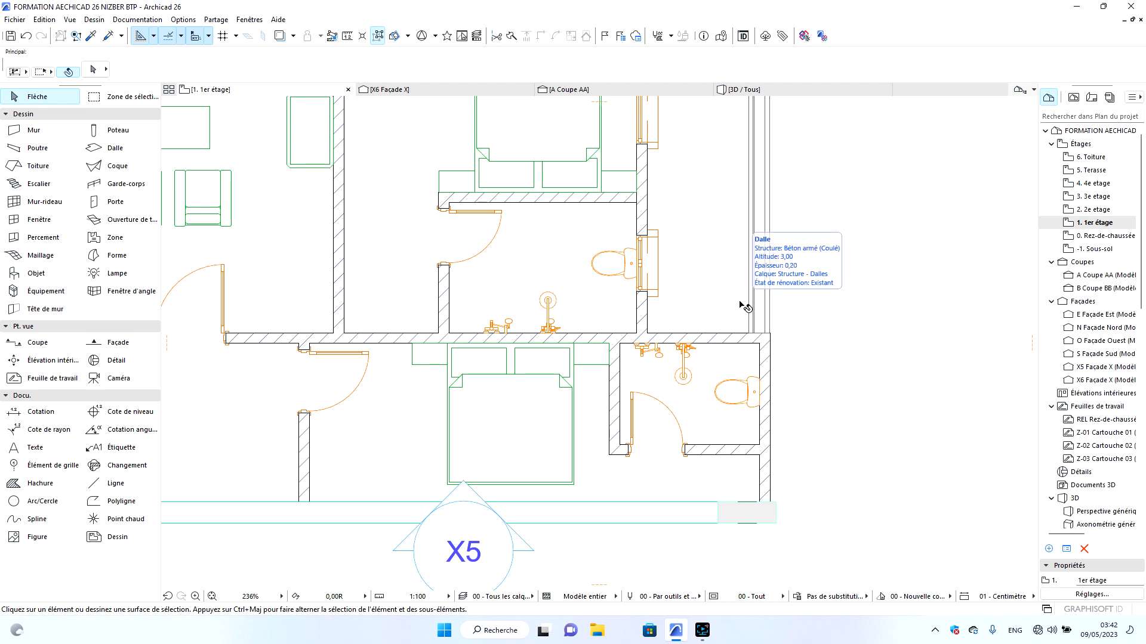
{"action": "left_click", "coordinate": [702, 631]}
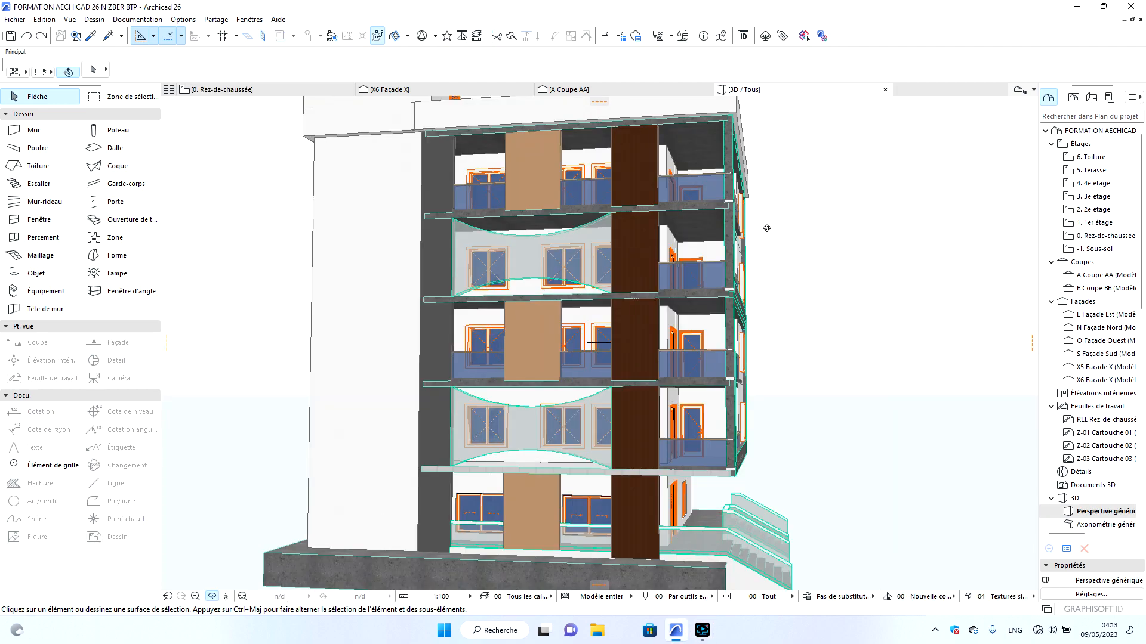
Examine the side and rear façades in 3D and locate the blank outer stairwell wall on the Rez-de-chaussée plan.
{"action": "left_click_drag", "start_coordinate": [767, 227], "coordinate": [430, 251]}
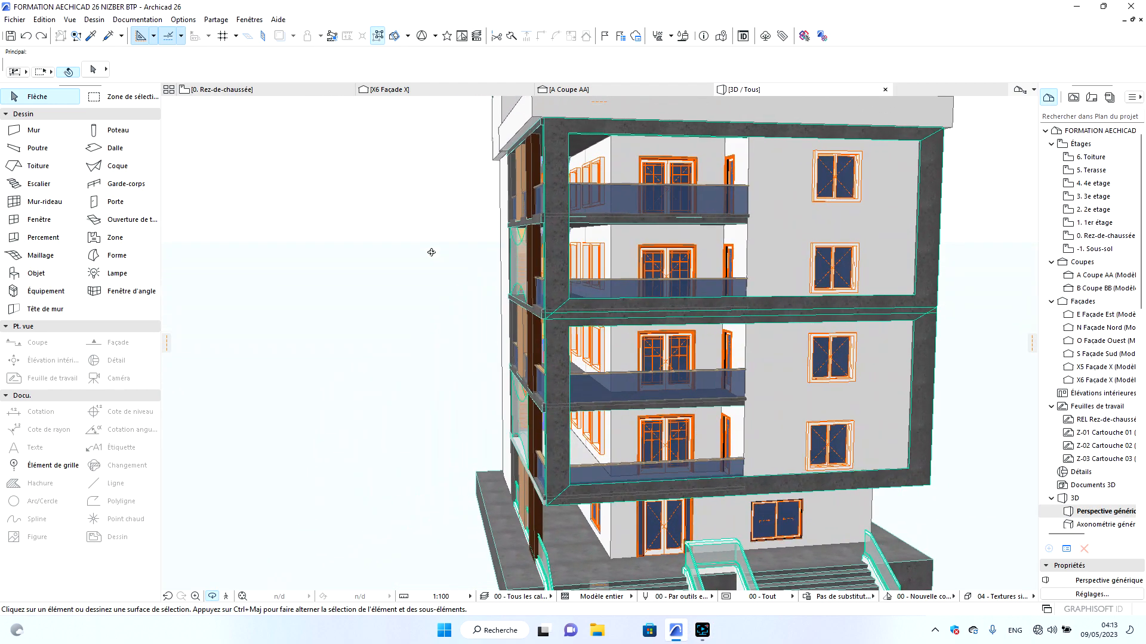
{"action": "scroll", "coordinate": [474, 334], "scroll_direction": "down", "scroll_amount": 3}
{"action": "scroll", "coordinate": [675, 345], "scroll_direction": "up", "scroll_amount": 3}
{"action": "left_click_drag", "start_coordinate": [696, 368], "coordinate": [639, 336]}
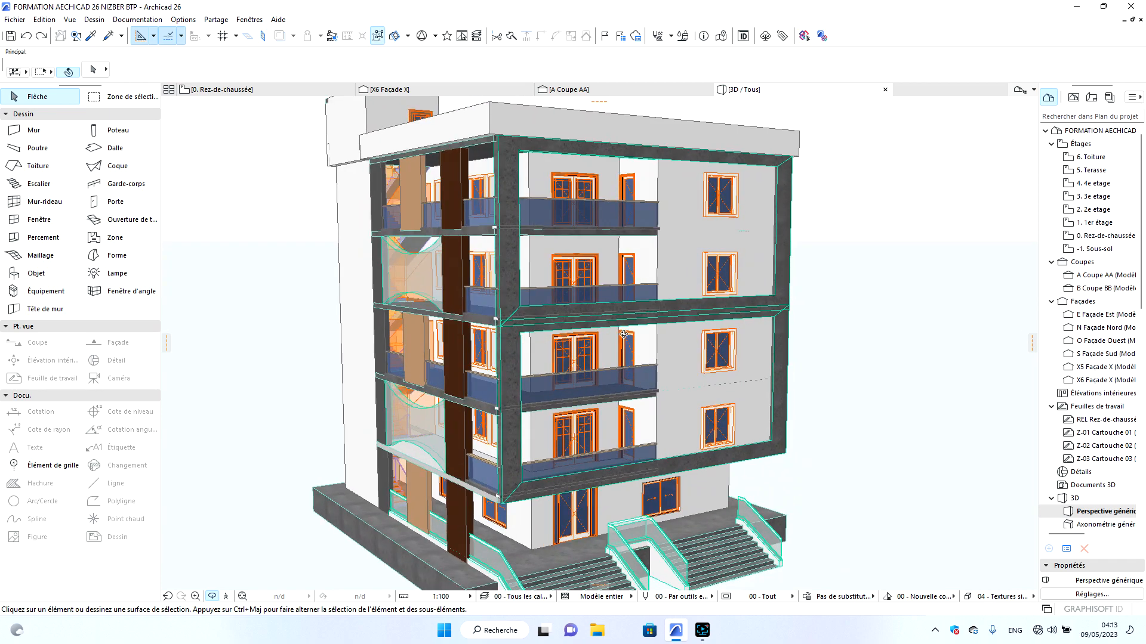
{"action": "left_click_drag", "start_coordinate": [524, 309], "coordinate": [797, 309]}
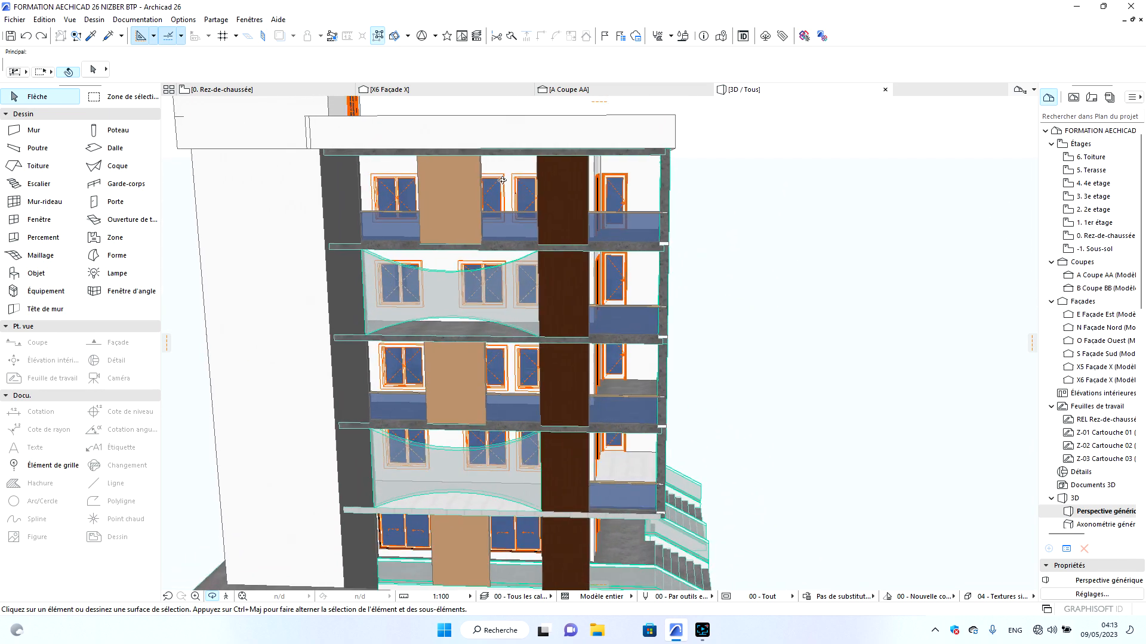
{"action": "left_click", "coordinate": [240, 90]}
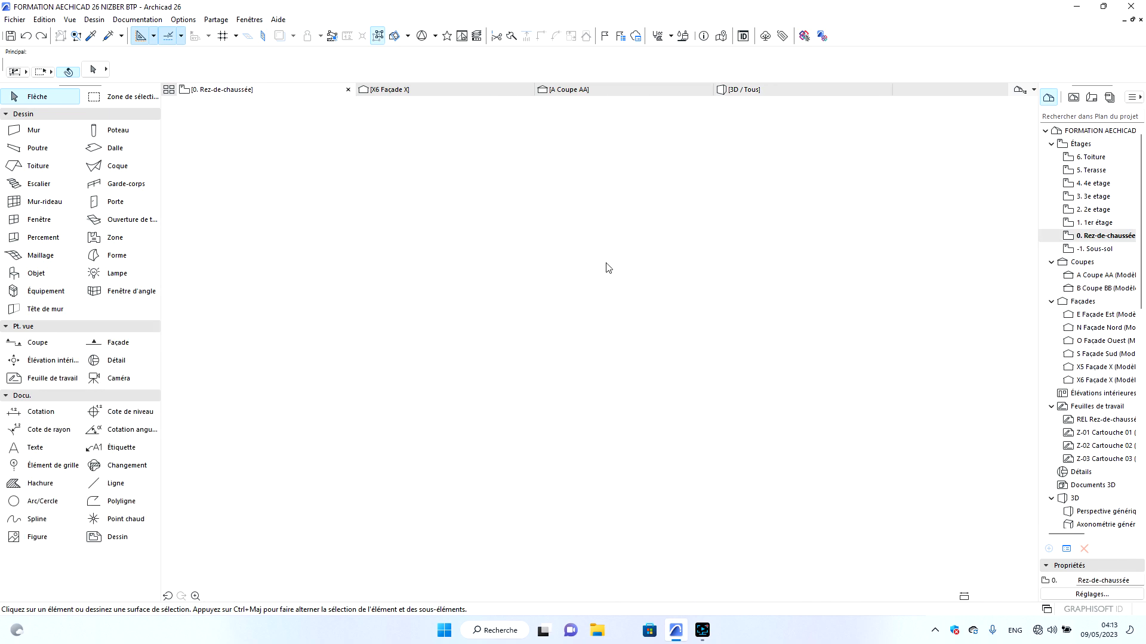
{"action": "scroll", "coordinate": [595, 231], "scroll_direction": "down", "scroll_amount": 4}
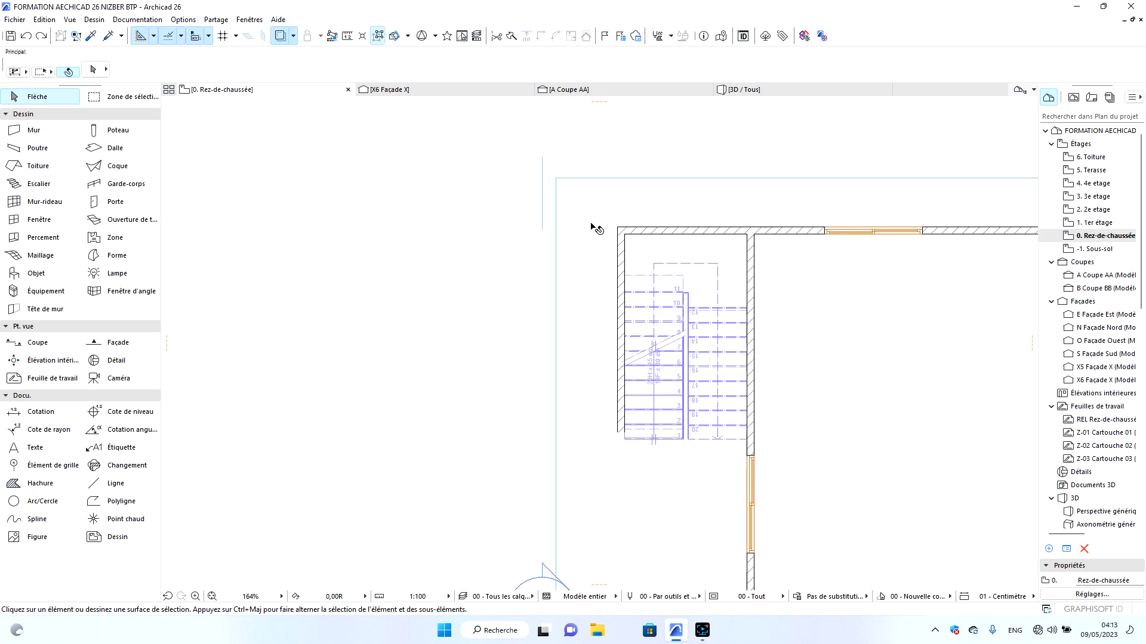
{"action": "left_click", "coordinate": [763, 91]}
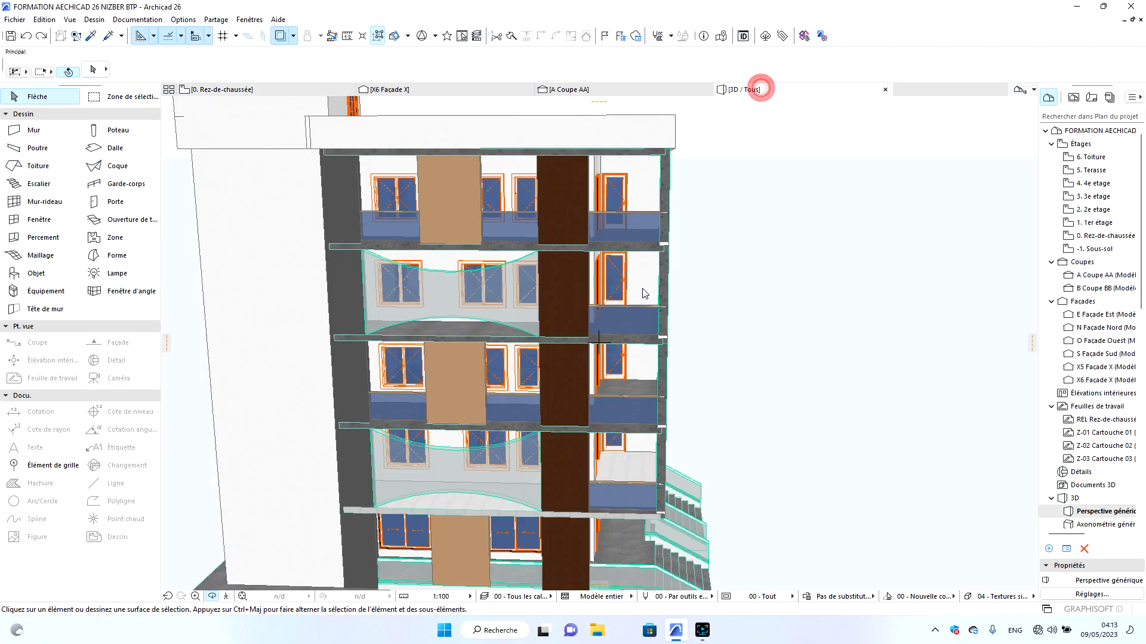
{"action": "scroll", "coordinate": [538, 398], "scroll_direction": "up", "scroll_amount": 5}
{"action": "left_click_drag", "start_coordinate": [447, 418], "coordinate": [531, 454]}
{"action": "scroll", "coordinate": [486, 419], "scroll_direction": "down", "scroll_amount": 4}
{"action": "scroll", "coordinate": [531, 453], "scroll_direction": "up", "scroll_amount": 3}
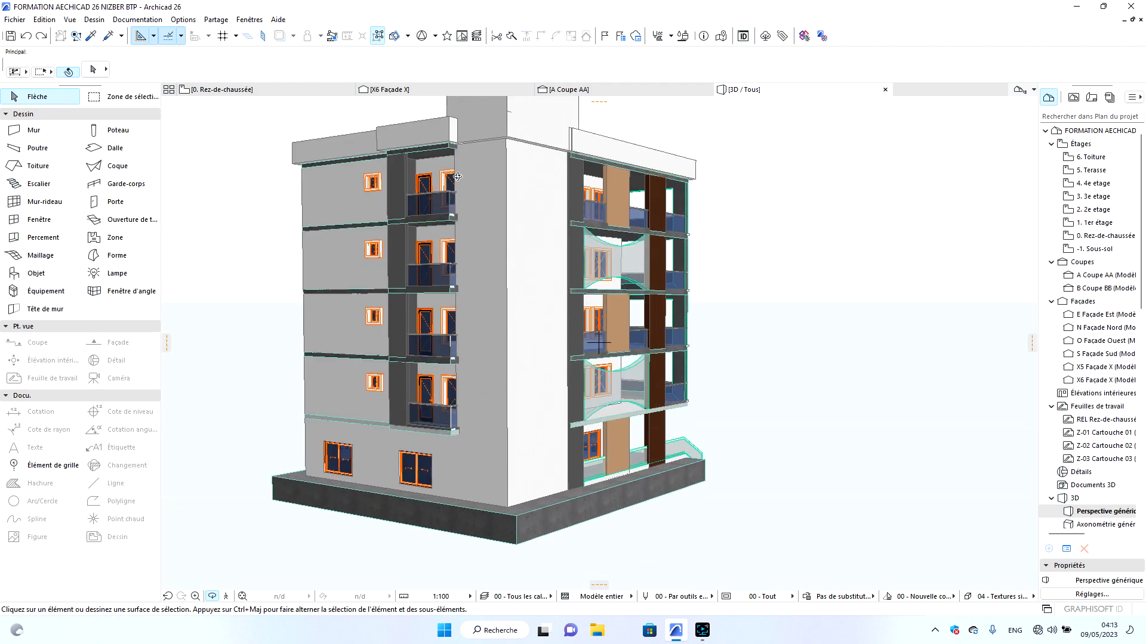
{"action": "left_click_drag", "start_coordinate": [605, 389], "coordinate": [401, 355]}
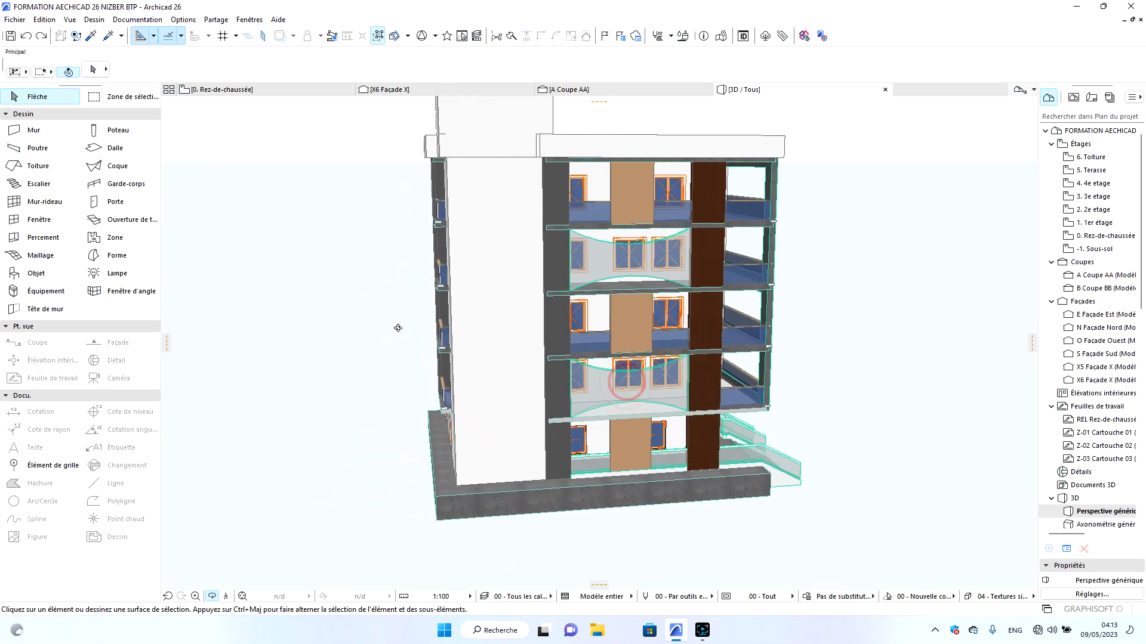
On the Rez-de-chaussée plan, make the outer stairwell wall a log wall with the first, straight-faced log shape, starting with a half log.
{"action": "left_click", "coordinate": [246, 91]}
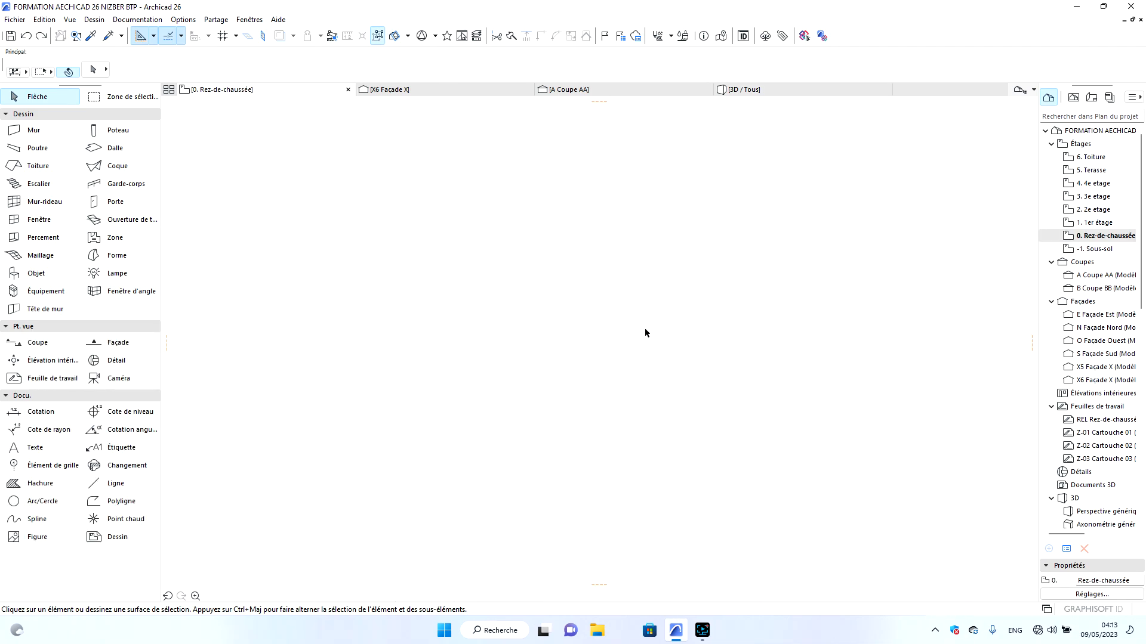
{"action": "left_click", "coordinate": [621, 324]}
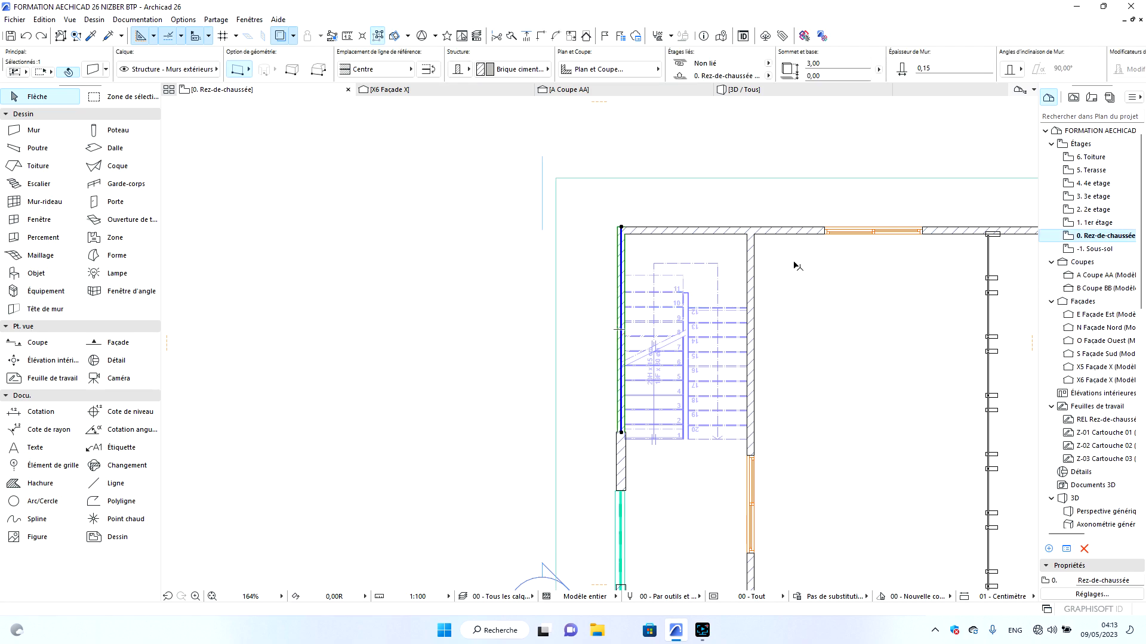
{"action": "left_click", "coordinate": [90, 69]}
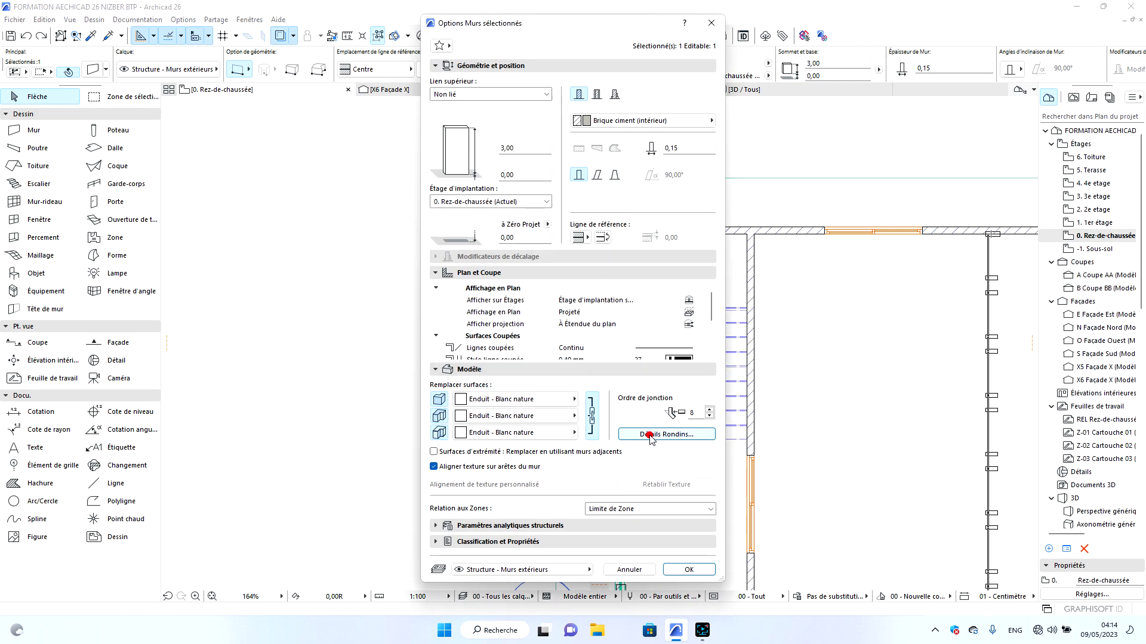
{"action": "left_click", "coordinate": [651, 435]}
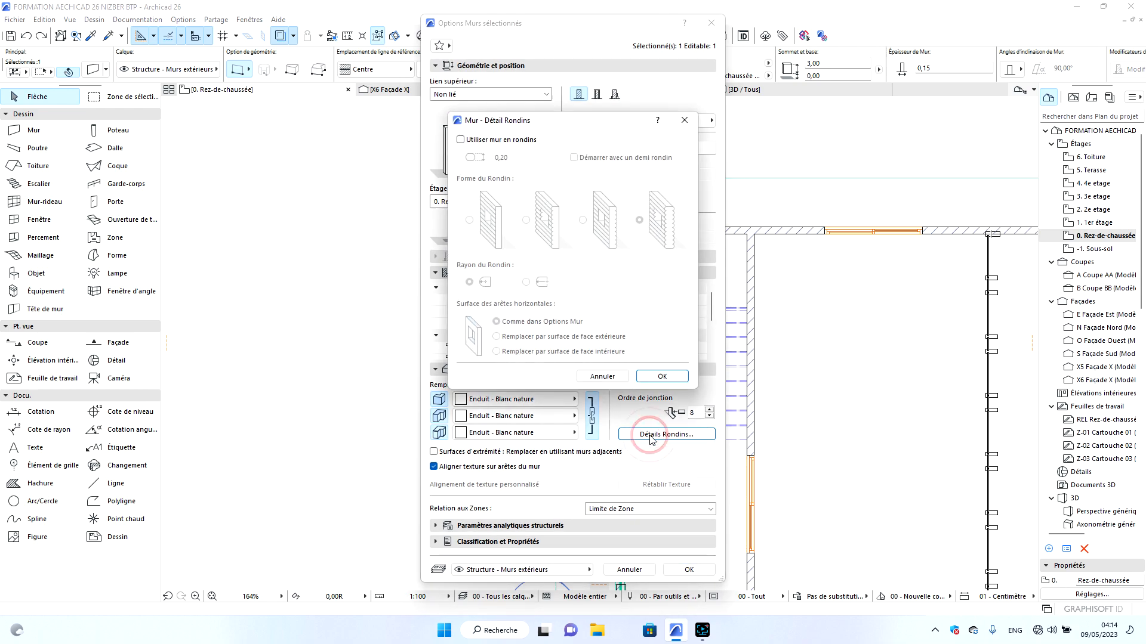
{"action": "left_click", "coordinate": [460, 140]}
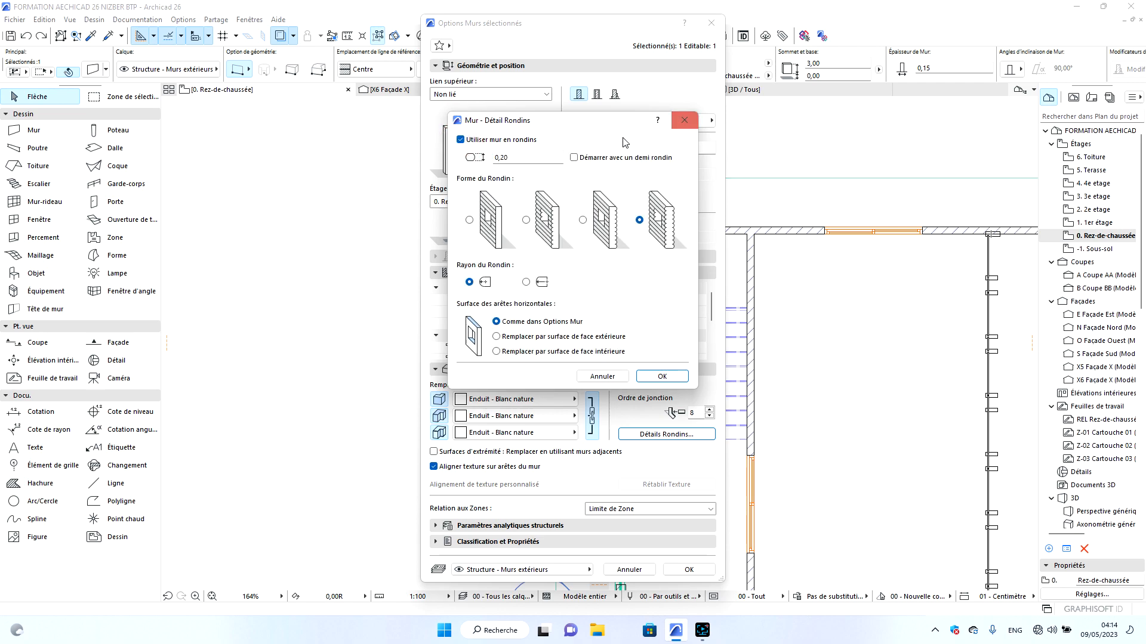
{"action": "left_click", "coordinate": [575, 157]}
{"action": "left_click", "coordinate": [469, 220]}
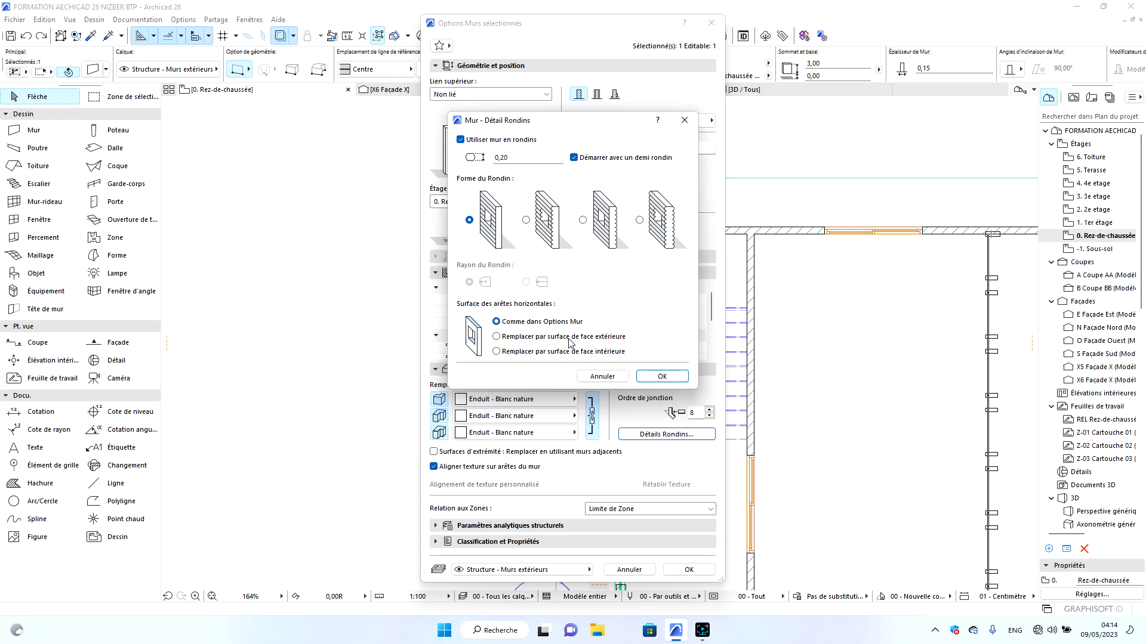
{"action": "left_click", "coordinate": [663, 376]}
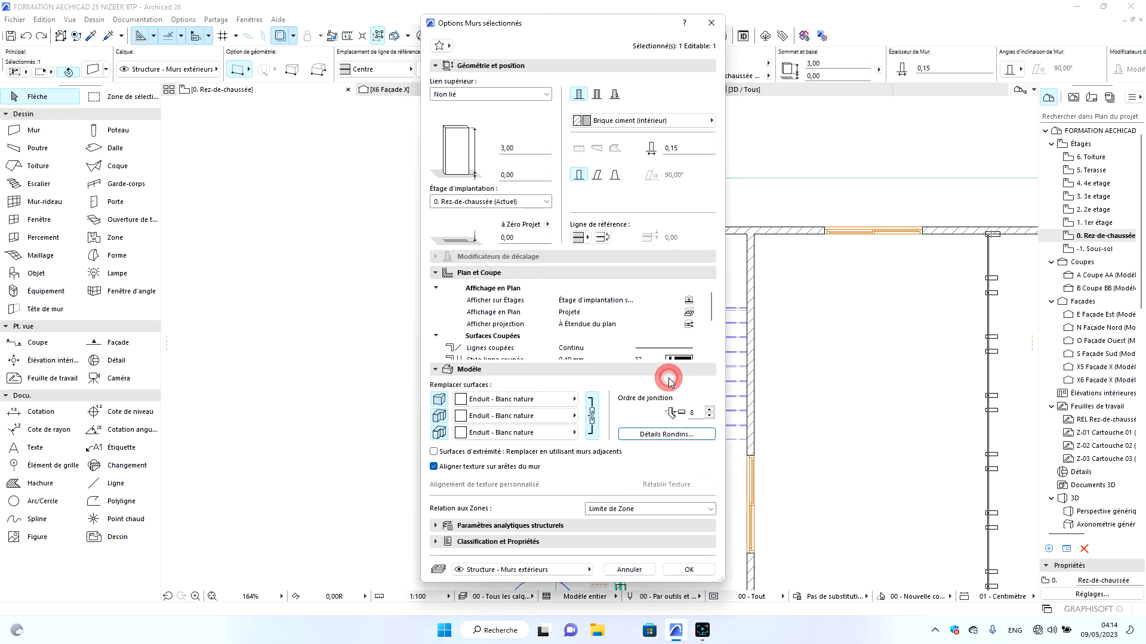
{"action": "left_click", "coordinate": [689, 570]}
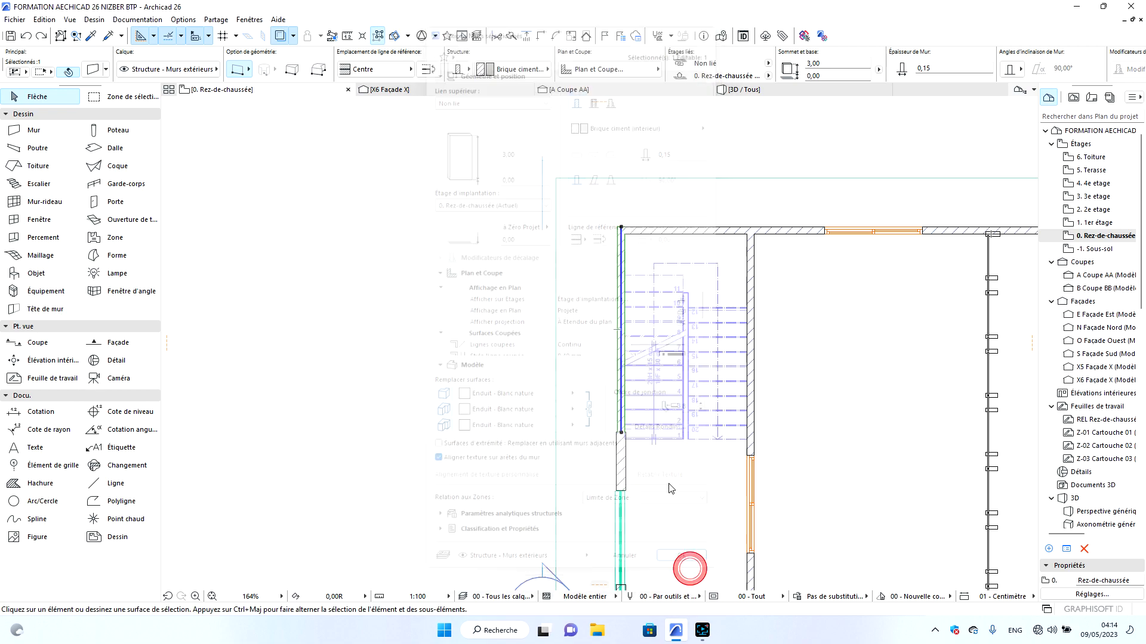
Check the grooved ground-floor stairwell wall in 3D and transfer its parameters to the first-floor wall directly above.
{"action": "left_click", "coordinate": [773, 90]}
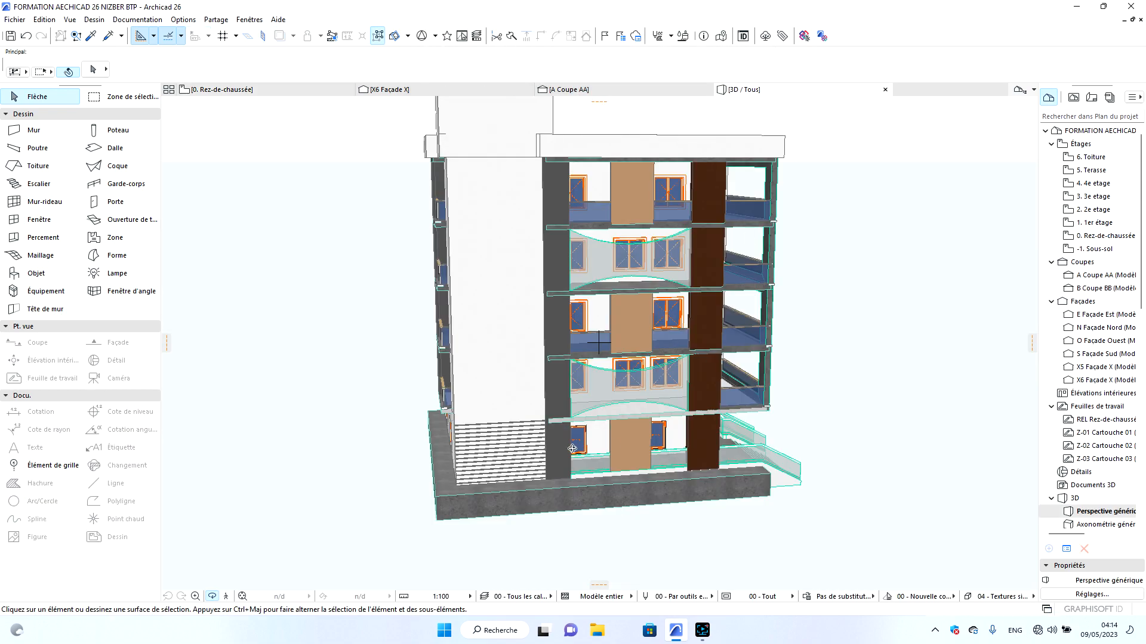
{"action": "scroll", "coordinate": [487, 463], "scroll_direction": "up", "scroll_amount": 10}
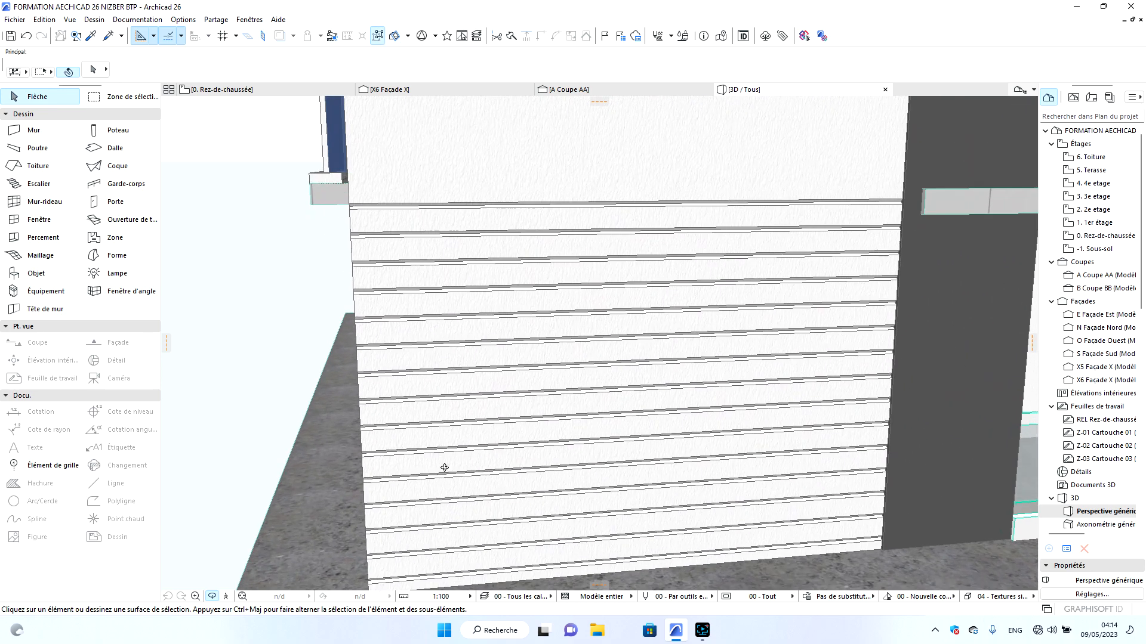
{"action": "left_click_drag", "start_coordinate": [429, 468], "coordinate": [539, 524]}
{"action": "scroll", "coordinate": [539, 524], "scroll_direction": "down", "scroll_amount": 5}
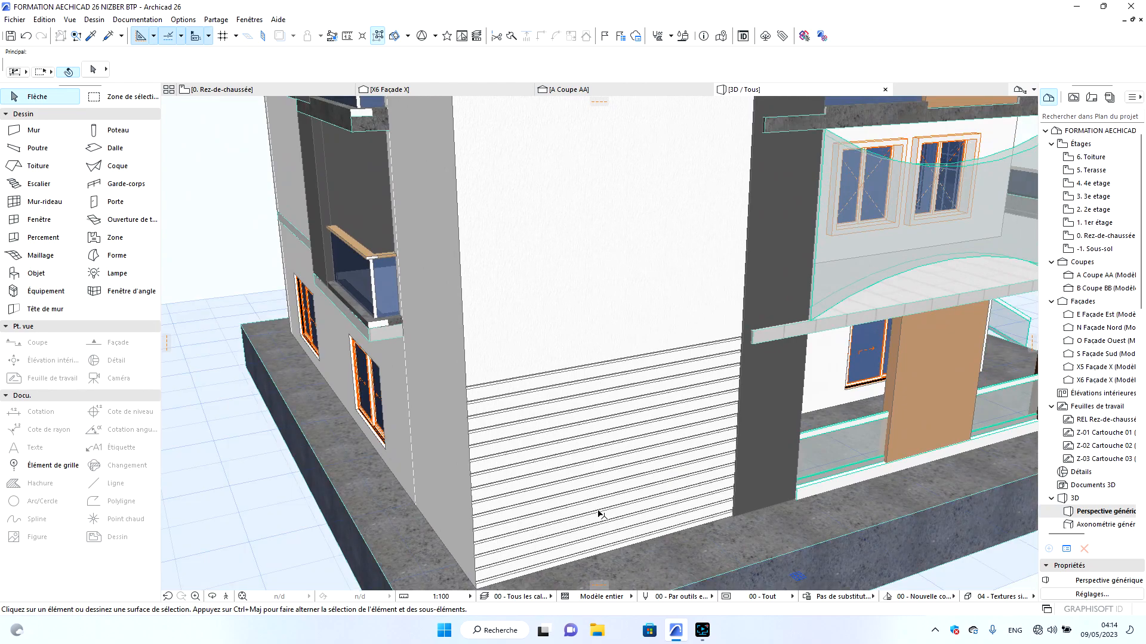
{"action": "left_click", "coordinate": [79, 38]}
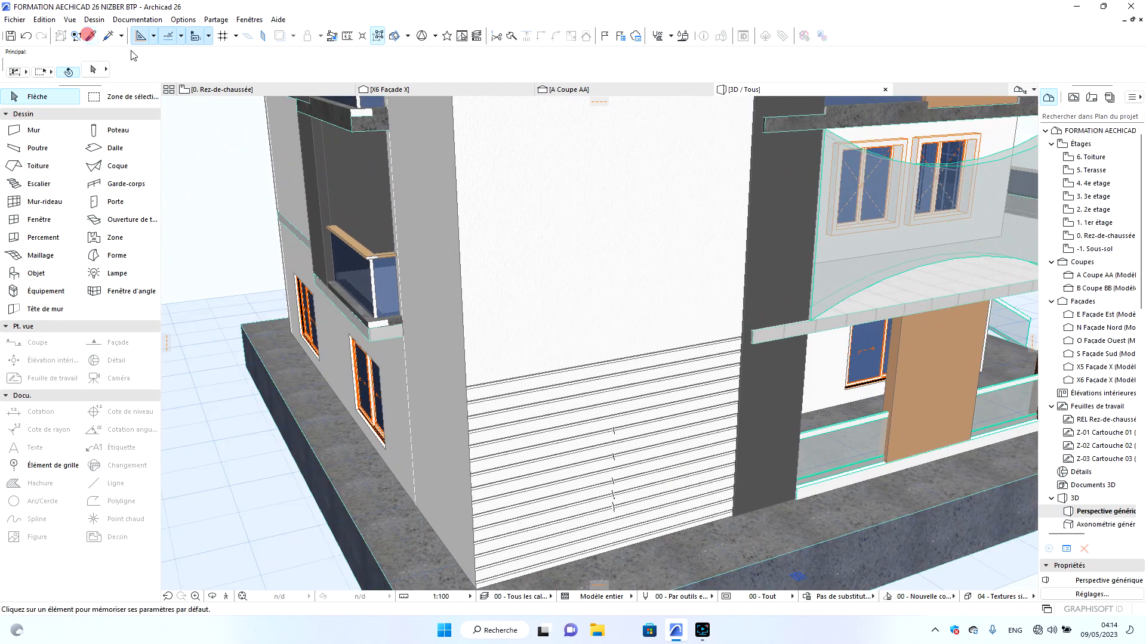
{"action": "left_click", "coordinate": [518, 424], "text": "alt"}
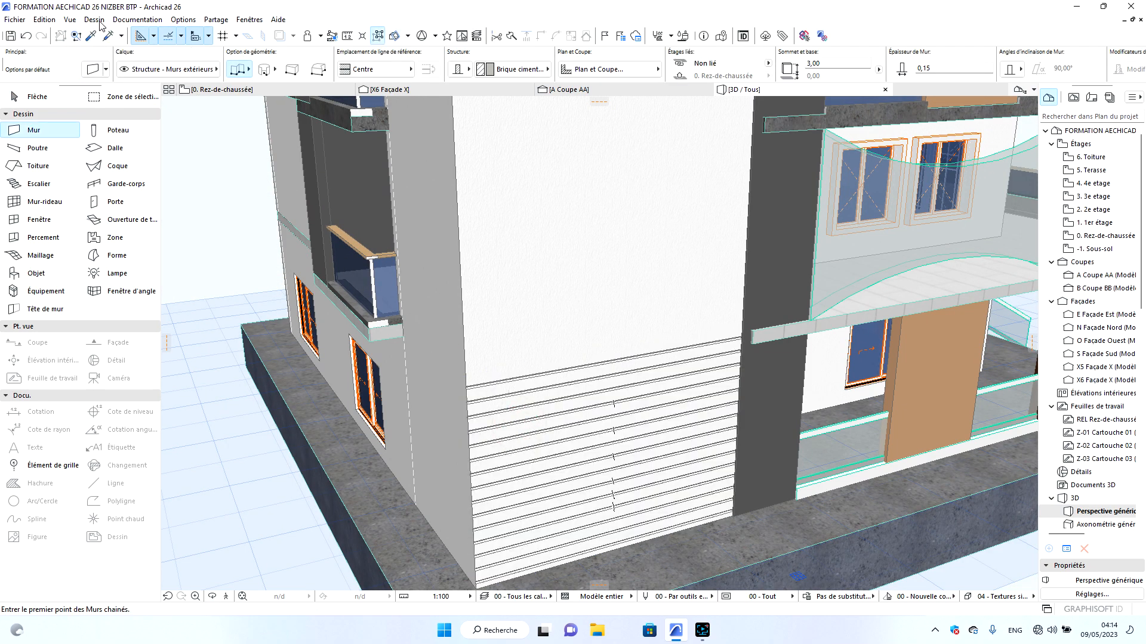
{"action": "left_click", "coordinate": [509, 251], "text": "alt"}
{"action": "scroll", "coordinate": [496, 323], "scroll_direction": "down", "scroll_amount": 5}
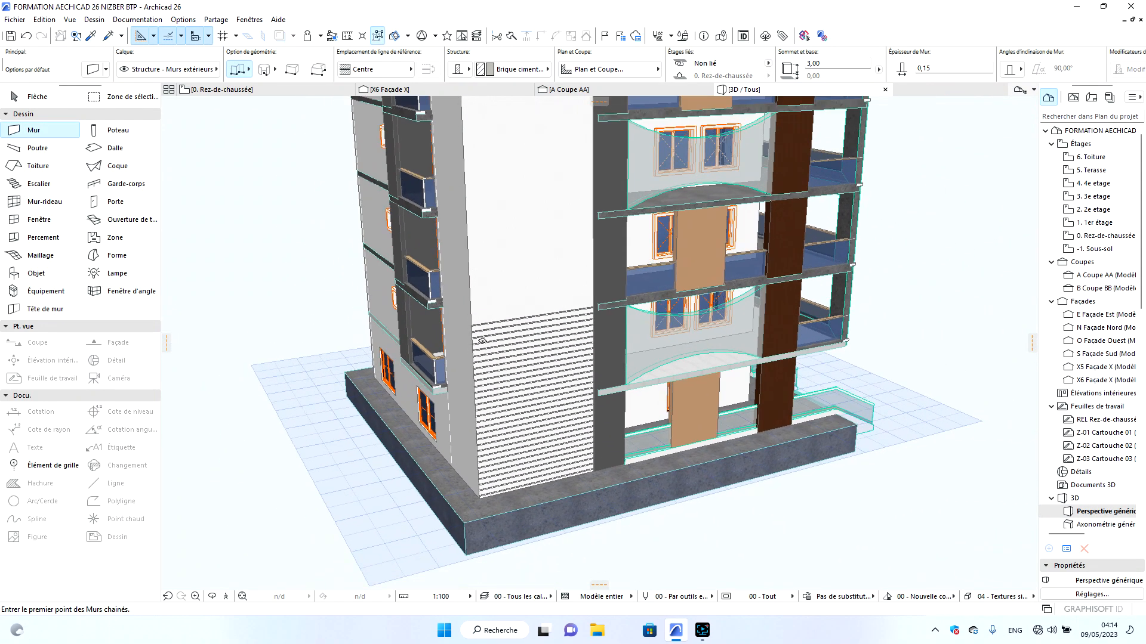
Transfer the grooved log-wall parameters to the second-floor and third-floor stairwell walls in 3D.
{"action": "left_click", "coordinate": [89, 35]}
{"action": "left_click", "coordinate": [496, 356]}
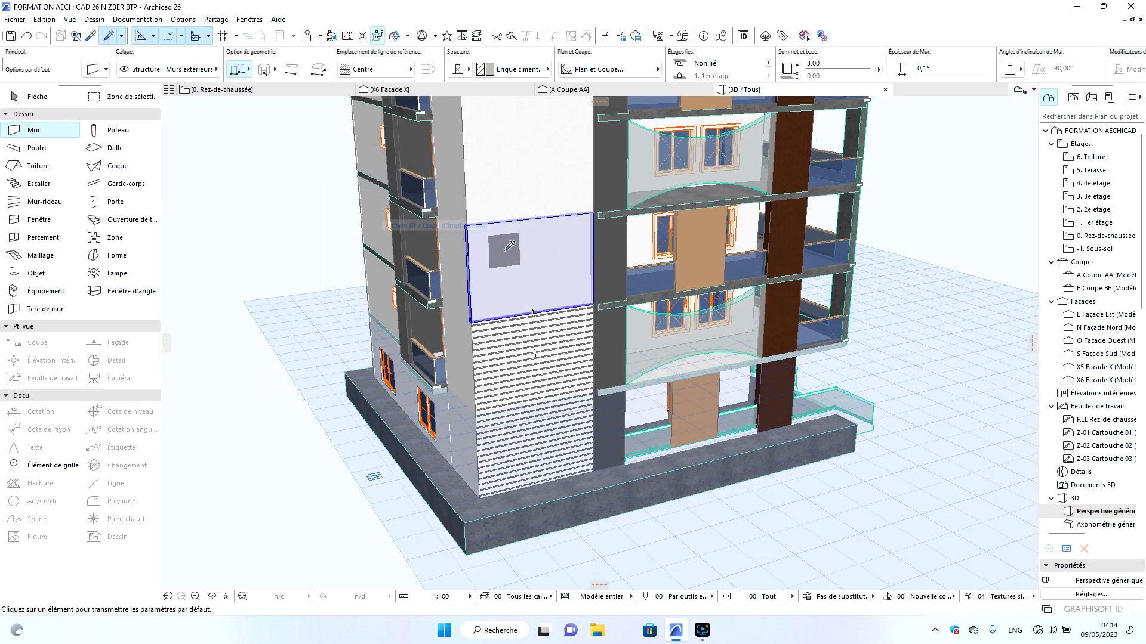
{"action": "left_click", "coordinate": [504, 251]}
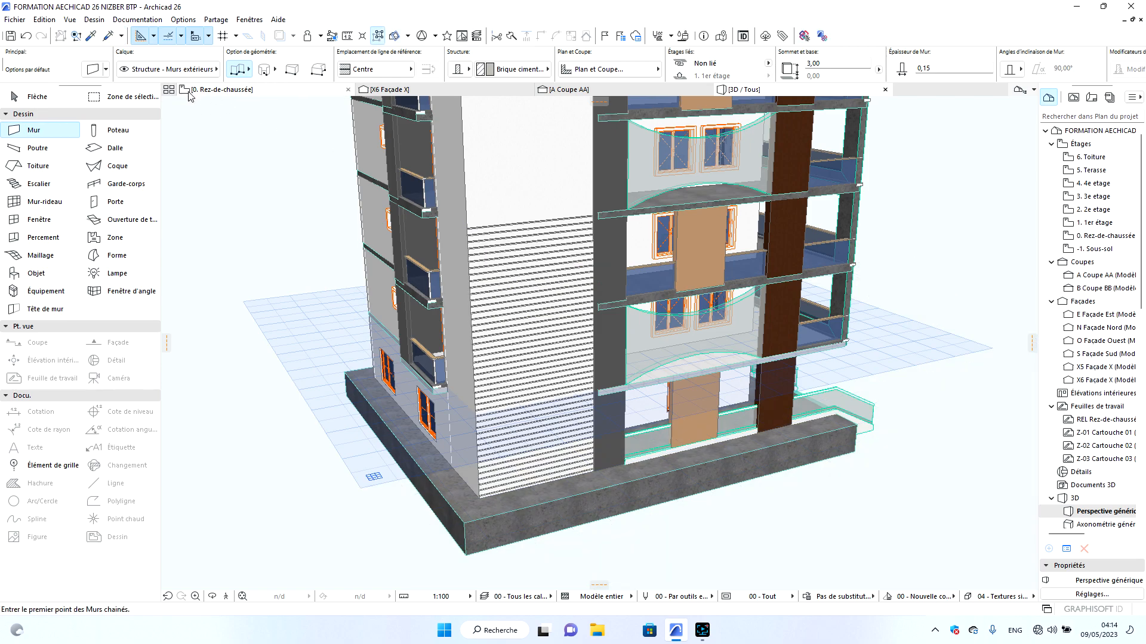
{"action": "left_click", "coordinate": [89, 37]}
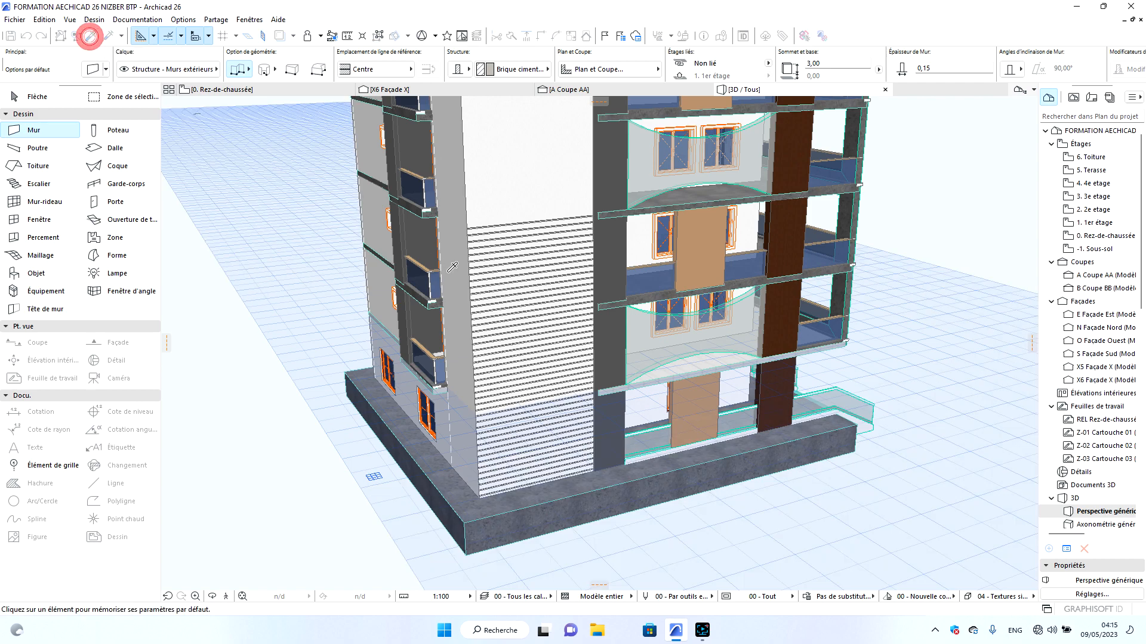
{"action": "left_click", "coordinate": [488, 271]}
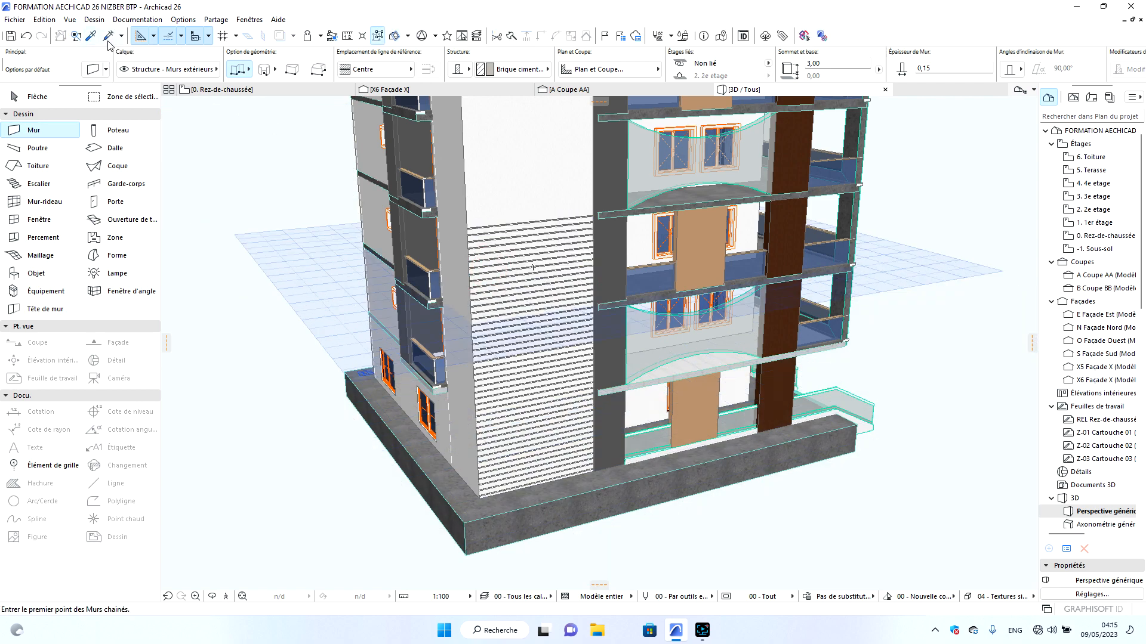
{"action": "left_click", "coordinate": [505, 174]}
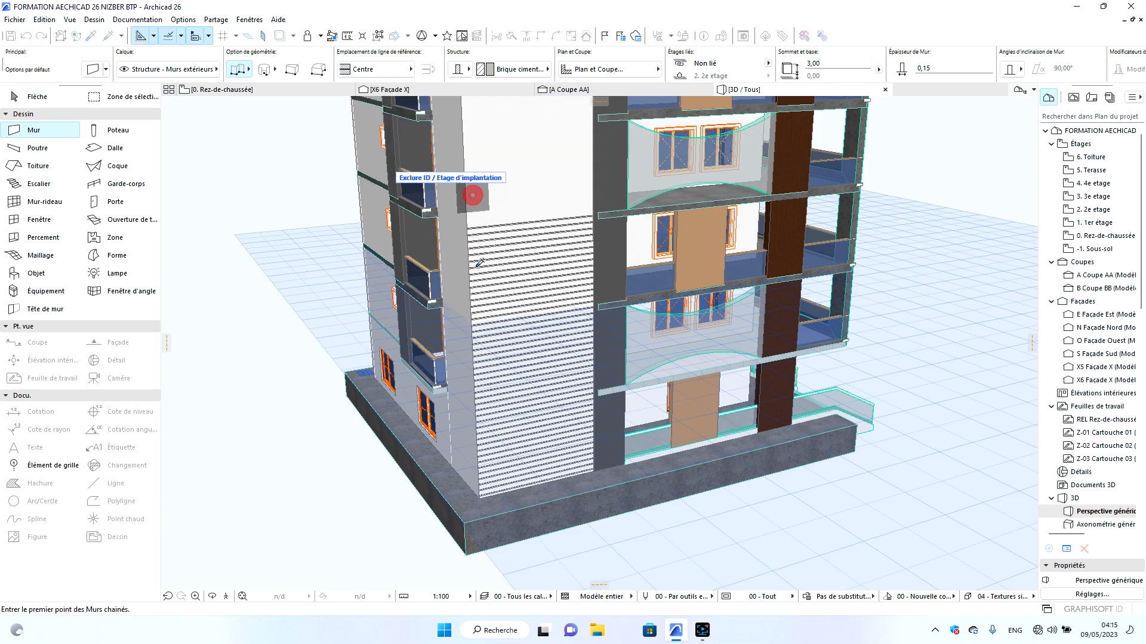
Copy the third-floor stairwell wall's grooved parameters onto the fourth-floor wall above it and leave the Wall tool.
{"action": "scroll", "coordinate": [476, 353], "scroll_direction": "down", "scroll_amount": 3}
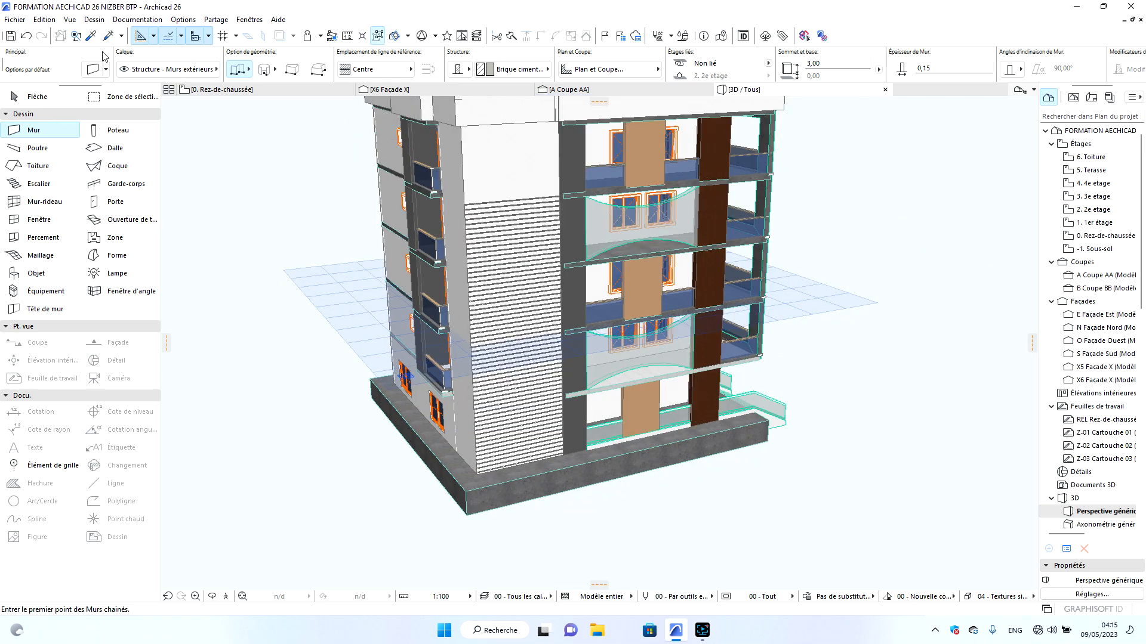
{"action": "left_click", "coordinate": [90, 37]}
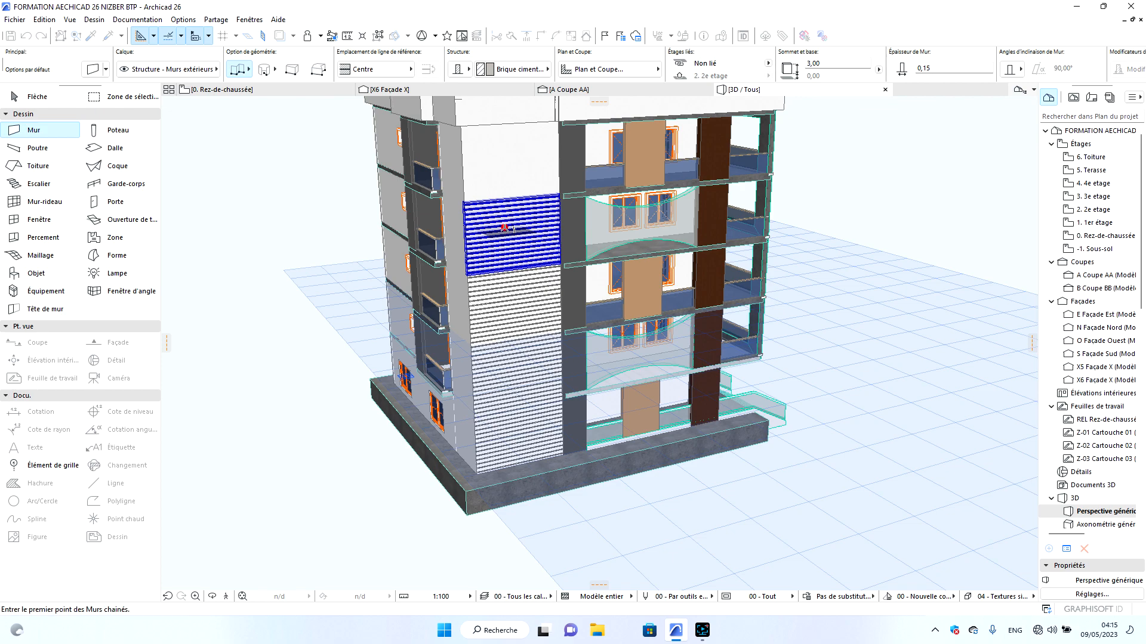
{"action": "left_click", "coordinate": [513, 228]}
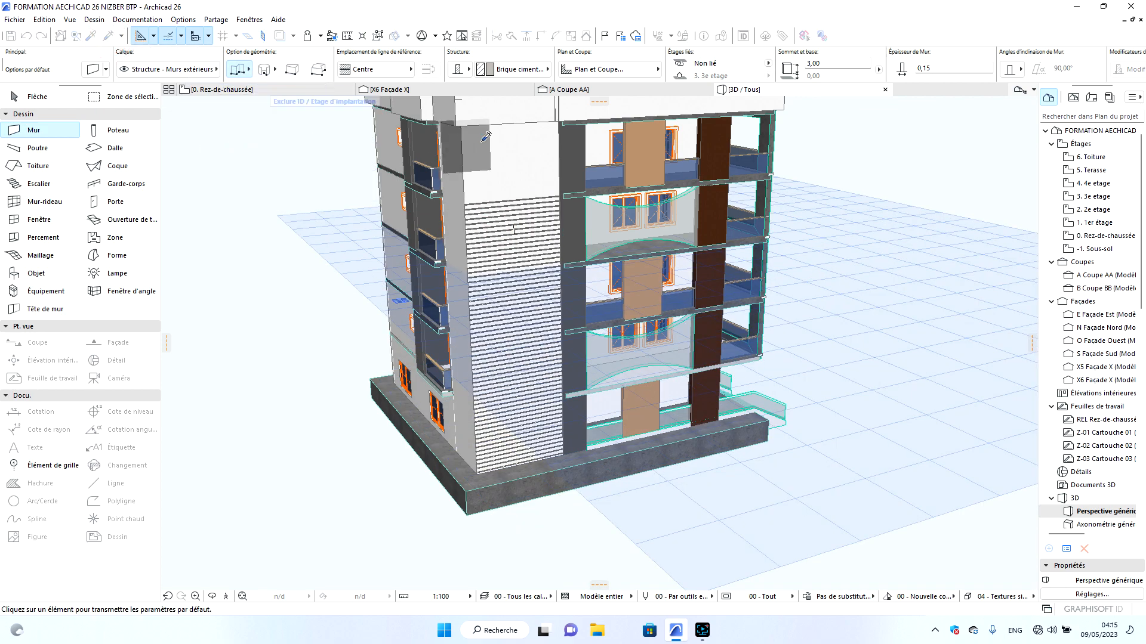
{"action": "left_click", "coordinate": [495, 139]}
{"action": "key", "text": "Escape"}
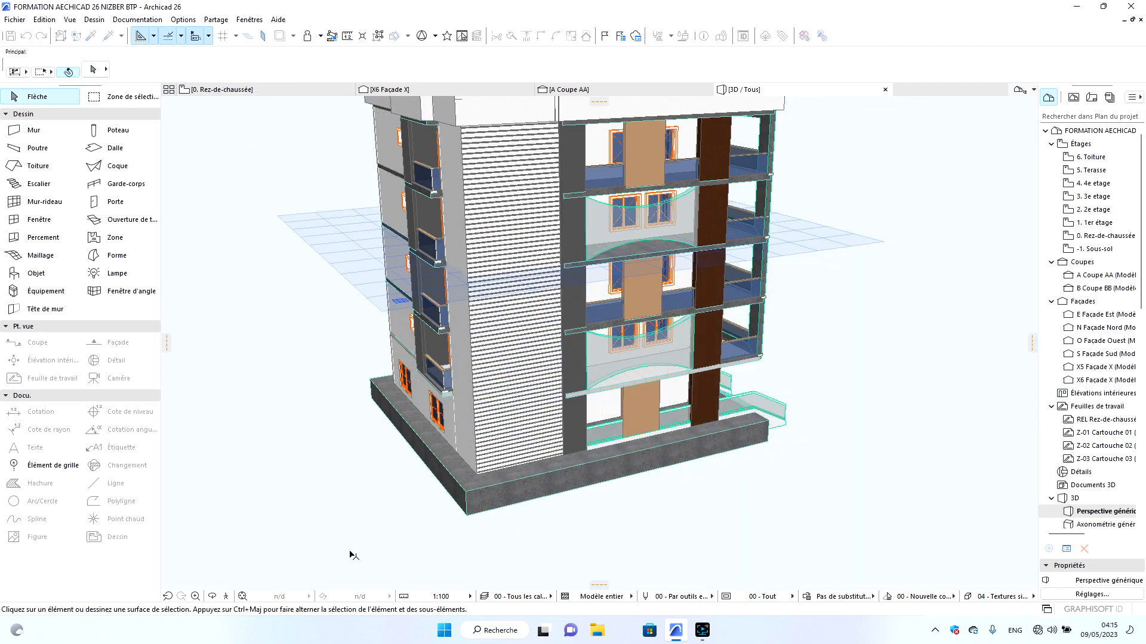
Inspect the grooved stairwell walls and the adjoining plain façade up close in 3D, and return to the Rez-de-chaussée plan.
{"action": "left_click", "coordinate": [212, 597]}
{"action": "scroll", "coordinate": [647, 431], "scroll_direction": "up", "scroll_amount": 8}
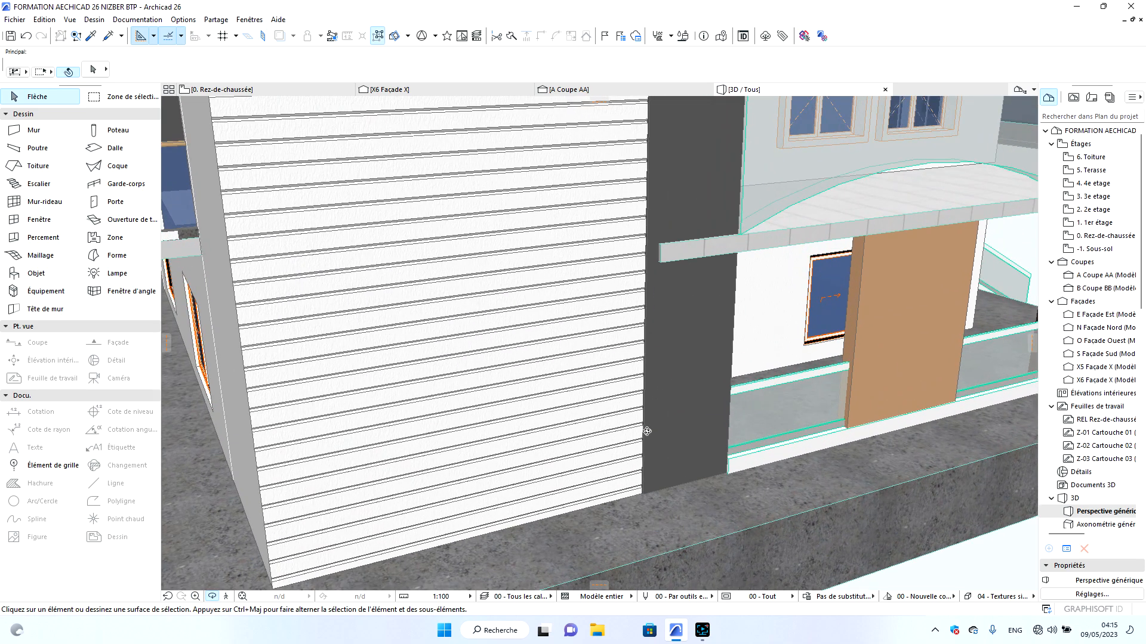
{"action": "left_click_drag", "start_coordinate": [647, 431], "coordinate": [784, 388]}
{"action": "scroll", "coordinate": [602, 377], "scroll_direction": "up", "scroll_amount": 5}
{"action": "scroll", "coordinate": [702, 416], "scroll_direction": "down", "scroll_amount": 4}
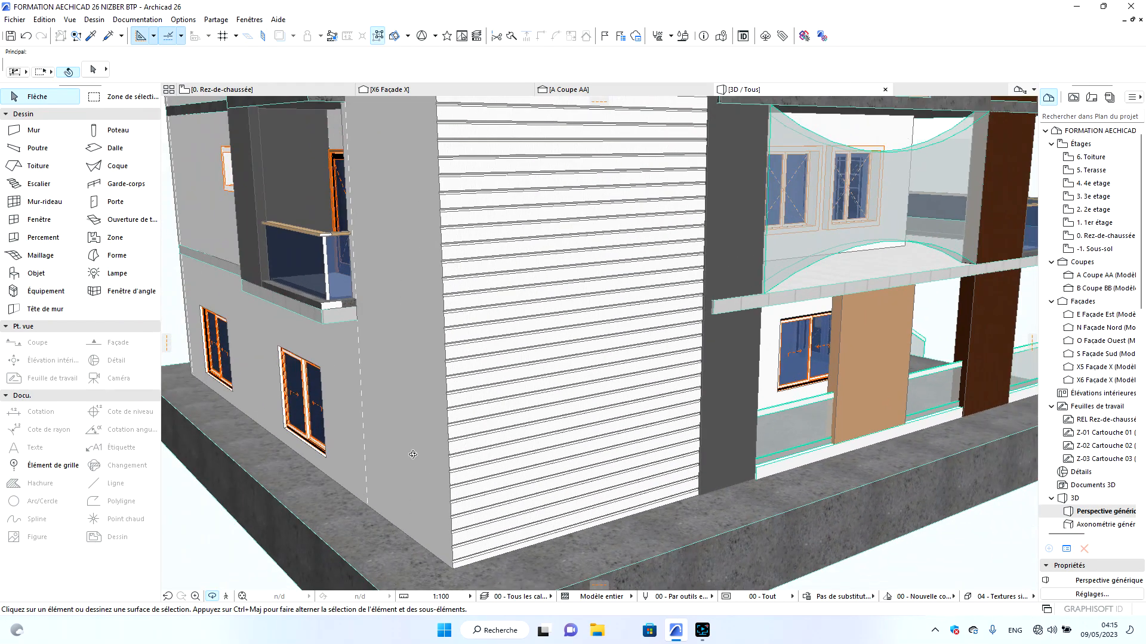
{"action": "left_click_drag", "start_coordinate": [395, 453], "coordinate": [462, 456]}
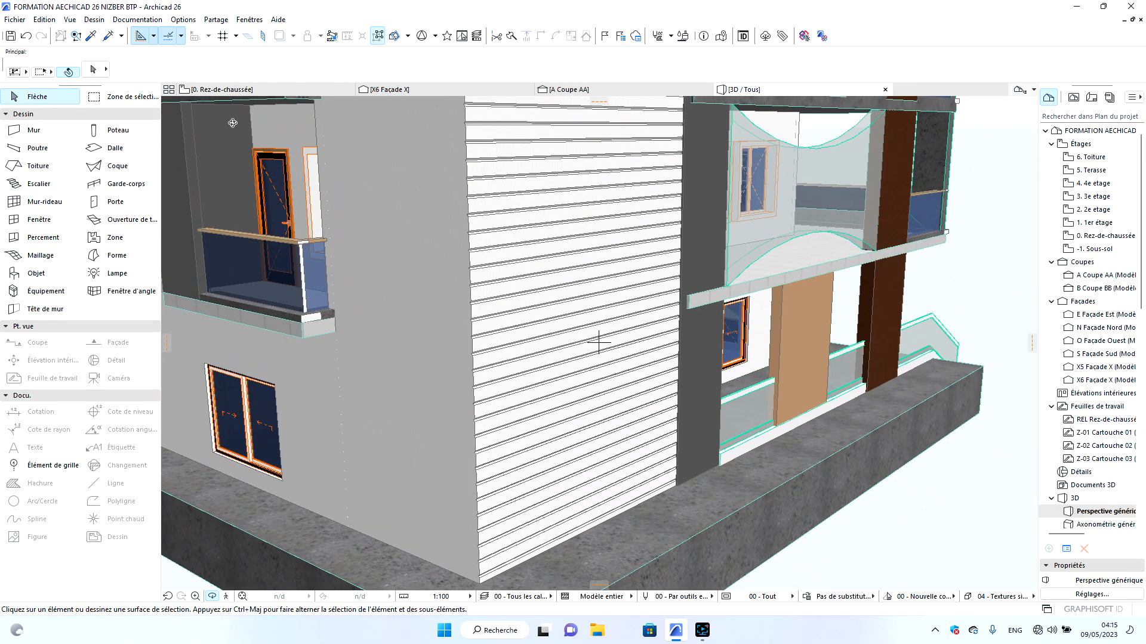
{"action": "left_click", "coordinate": [212, 90]}
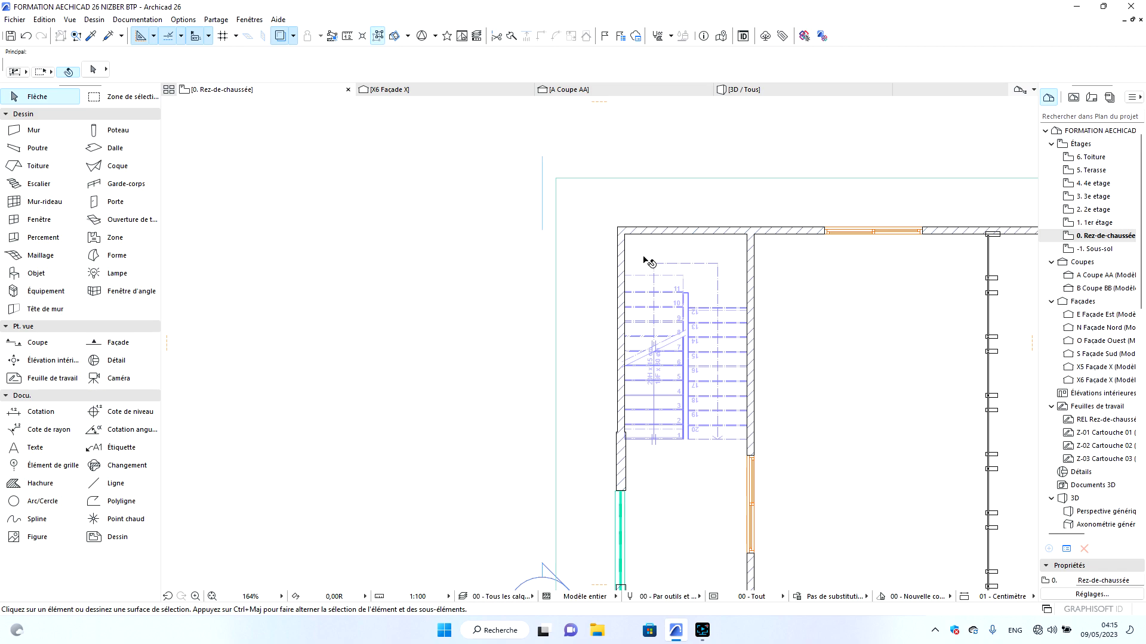
Enable the log-wall detail on the ground-floor stairwell's north wall, with 0.20 logs rounded on both faces and inner-face surface on horizontal edges.
{"action": "left_click", "coordinate": [697, 230]}
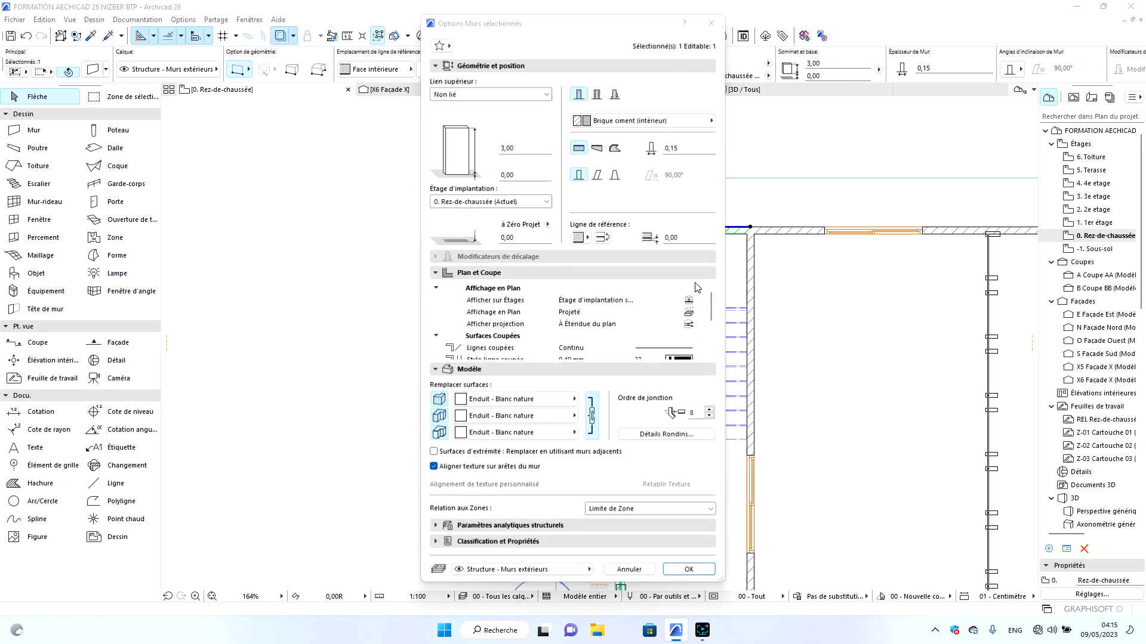
{"action": "left_click", "coordinate": [665, 435]}
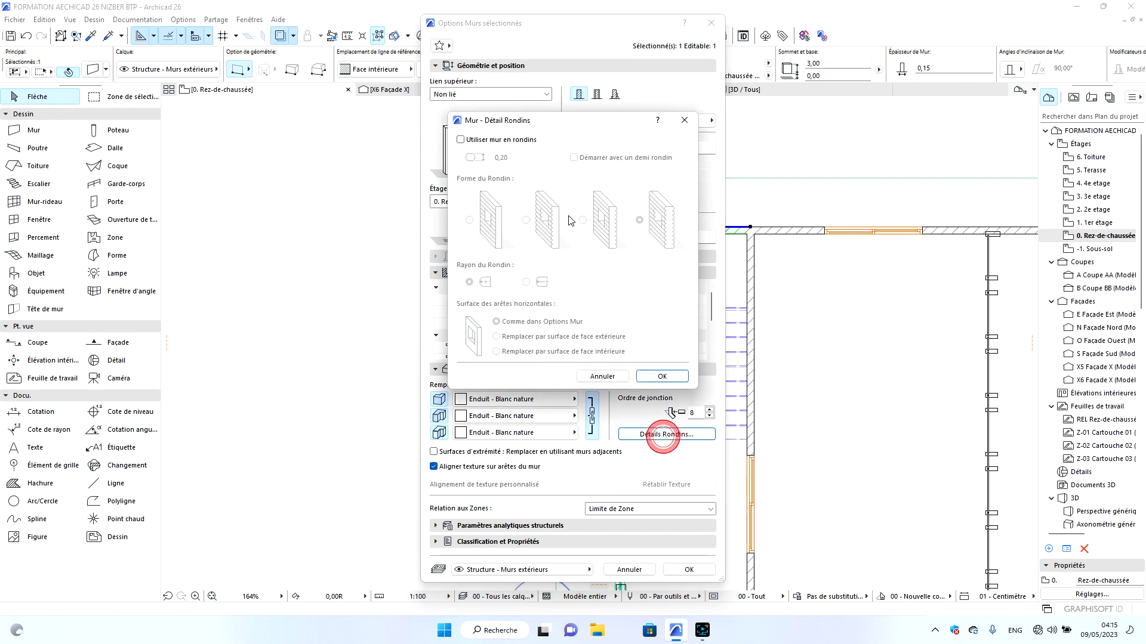
{"action": "left_click", "coordinate": [461, 139]}
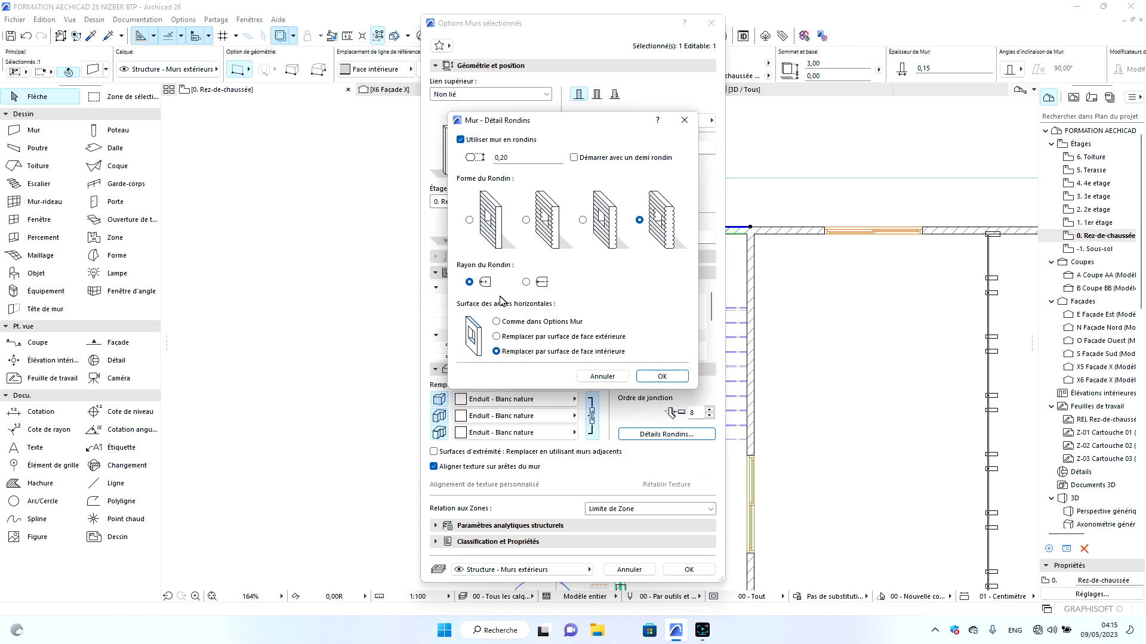
{"action": "left_click", "coordinate": [662, 377]}
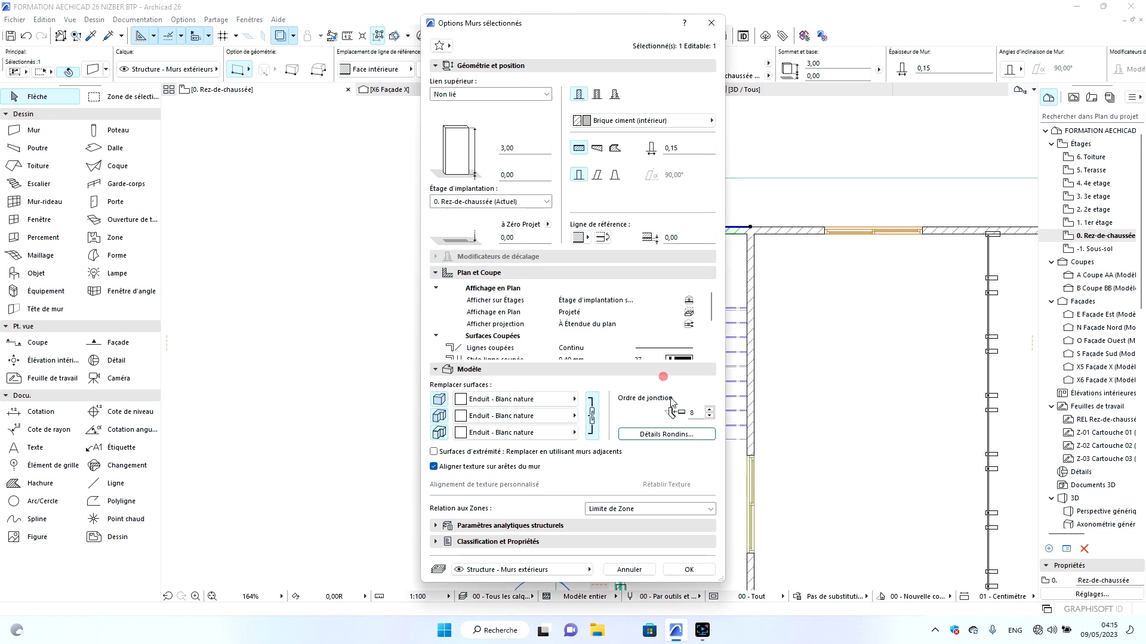
{"action": "left_click", "coordinate": [685, 568]}
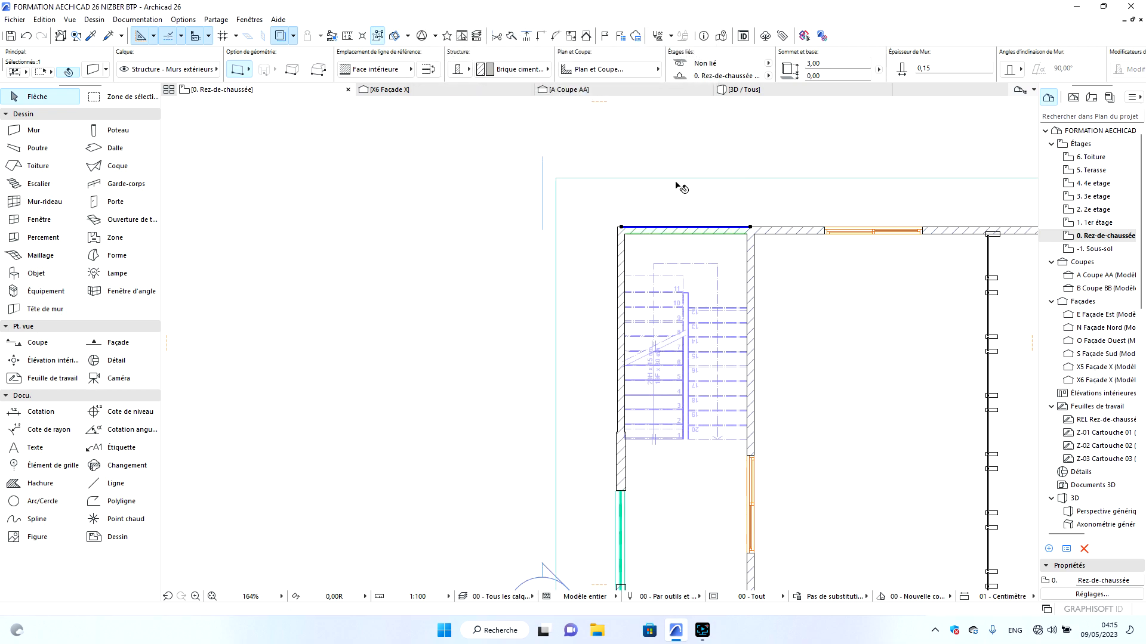
Inspect the ground-floor stairwell's north log wall and its corner with the grooved wall up close in 3D.
{"action": "left_click", "coordinate": [746, 90]}
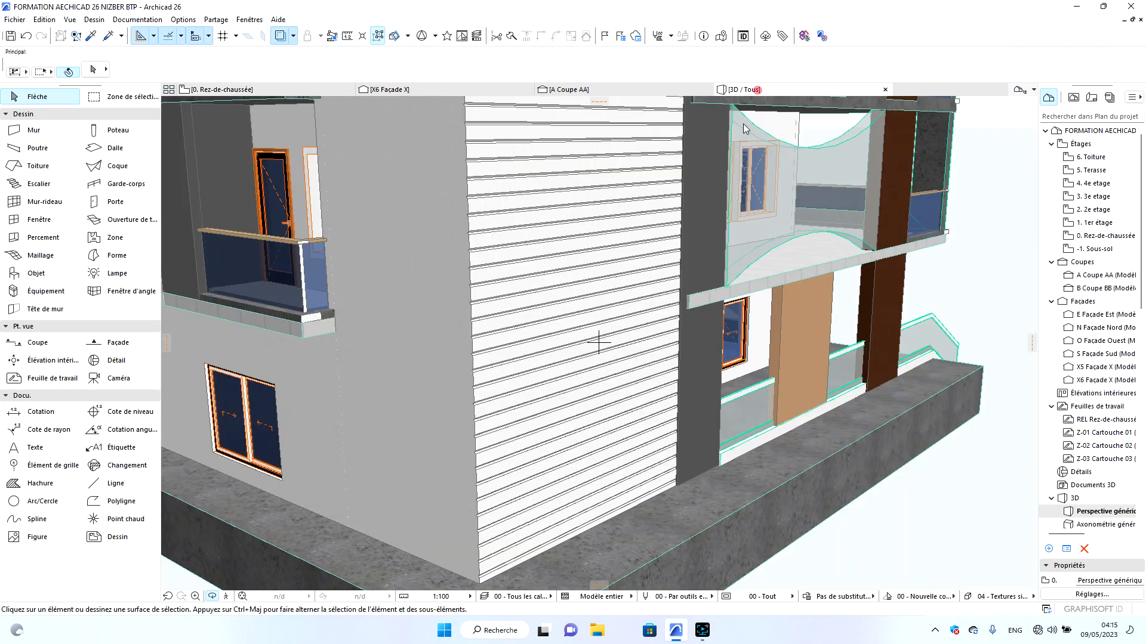
{"action": "left_click_drag", "start_coordinate": [426, 534], "coordinate": [512, 442]}
{"action": "scroll", "coordinate": [520, 442], "scroll_direction": "up", "scroll_amount": 5}
{"action": "left_click_drag", "start_coordinate": [590, 424], "coordinate": [451, 456]}
{"action": "left_click_drag", "start_coordinate": [366, 404], "coordinate": [527, 420]}
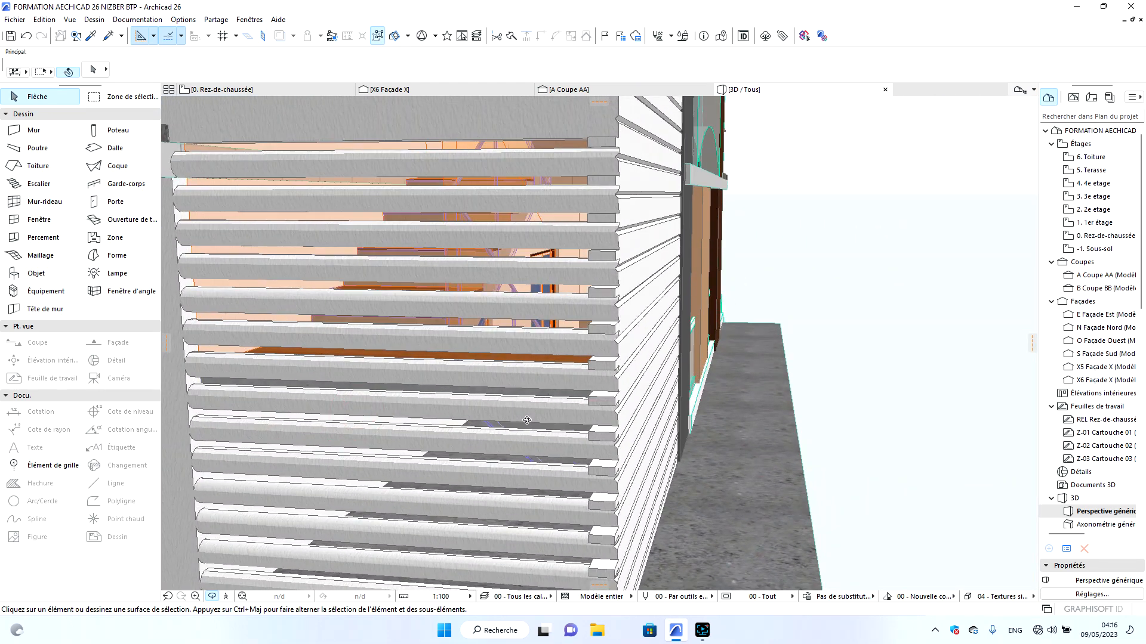
{"action": "scroll", "coordinate": [394, 416], "scroll_direction": "up", "scroll_amount": 8}
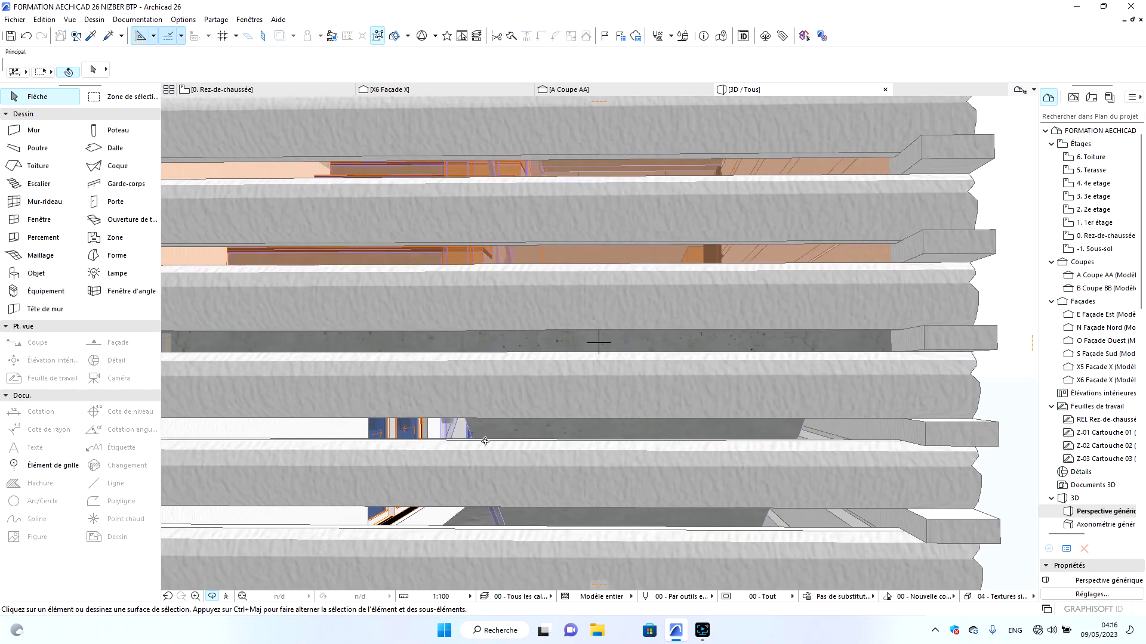
{"action": "left_click_drag", "start_coordinate": [476, 465], "coordinate": [478, 337]}
{"action": "left_click_drag", "start_coordinate": [565, 414], "coordinate": [641, 498]}
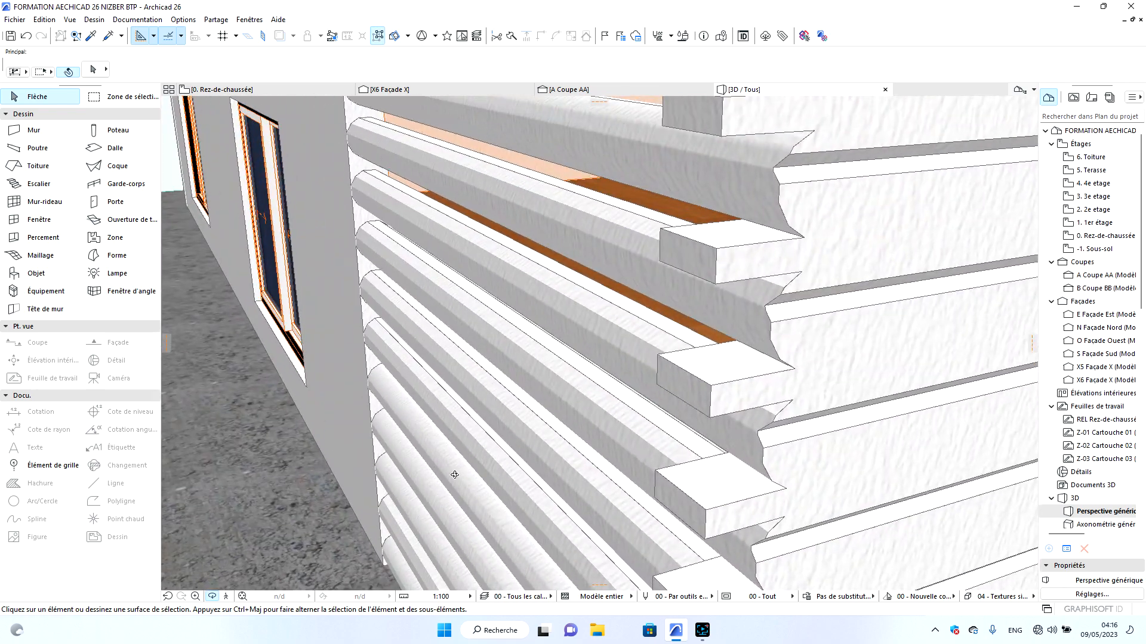
{"action": "scroll", "coordinate": [642, 498], "scroll_direction": "down", "scroll_amount": 5}
{"action": "scroll", "coordinate": [641, 498], "scroll_direction": "down", "scroll_amount": 5}
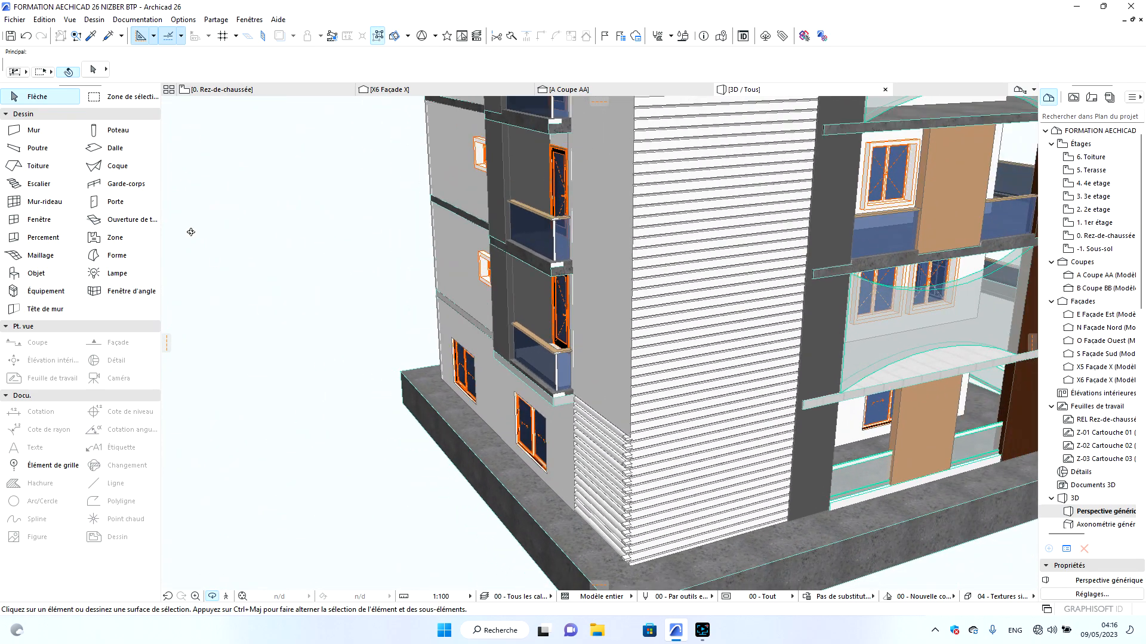
{"action": "key", "text": "Escape"}
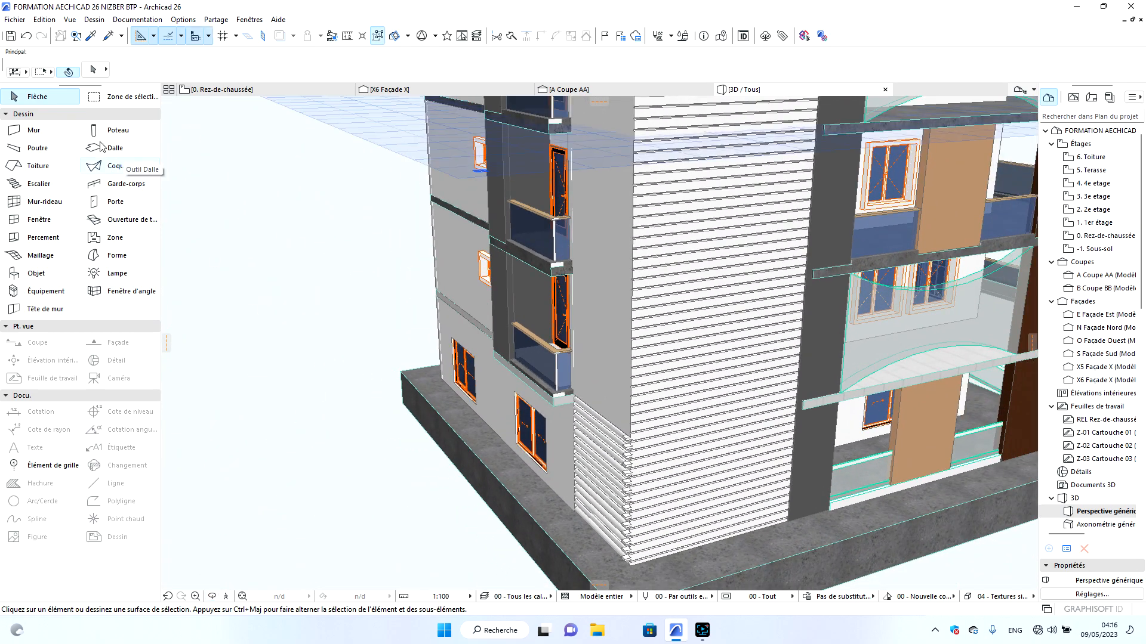
Transfer the north stairwell wall's log parameters from the ground floor to the first-floor and second-floor walls above.
{"action": "left_click", "coordinate": [91, 37]}
{"action": "left_click", "coordinate": [608, 457]}
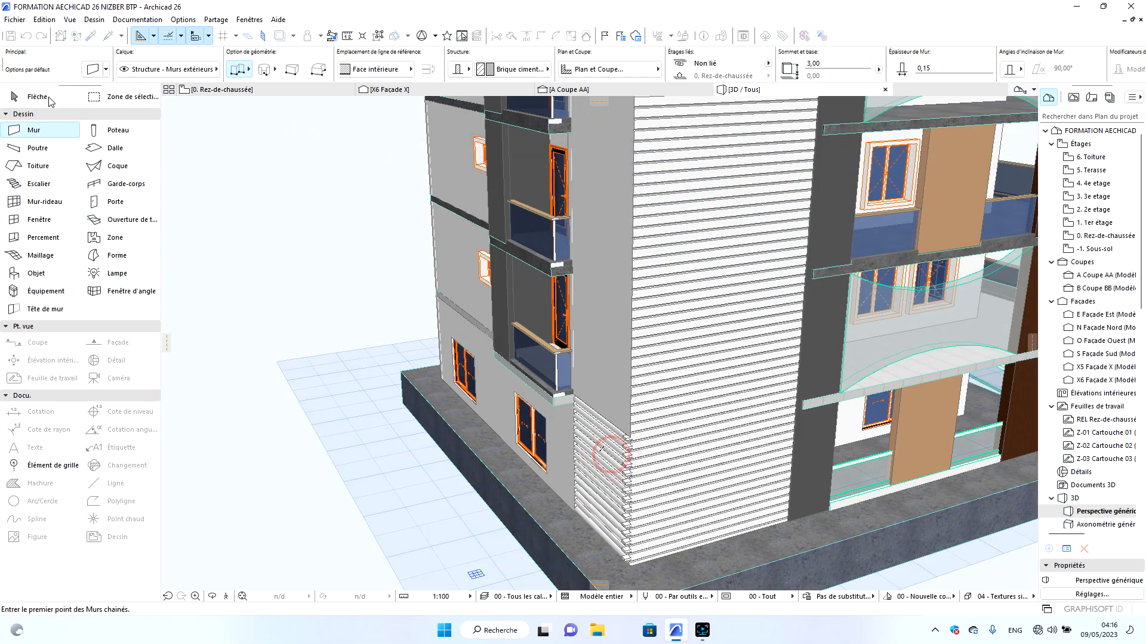
{"action": "left_click", "coordinate": [606, 346]}
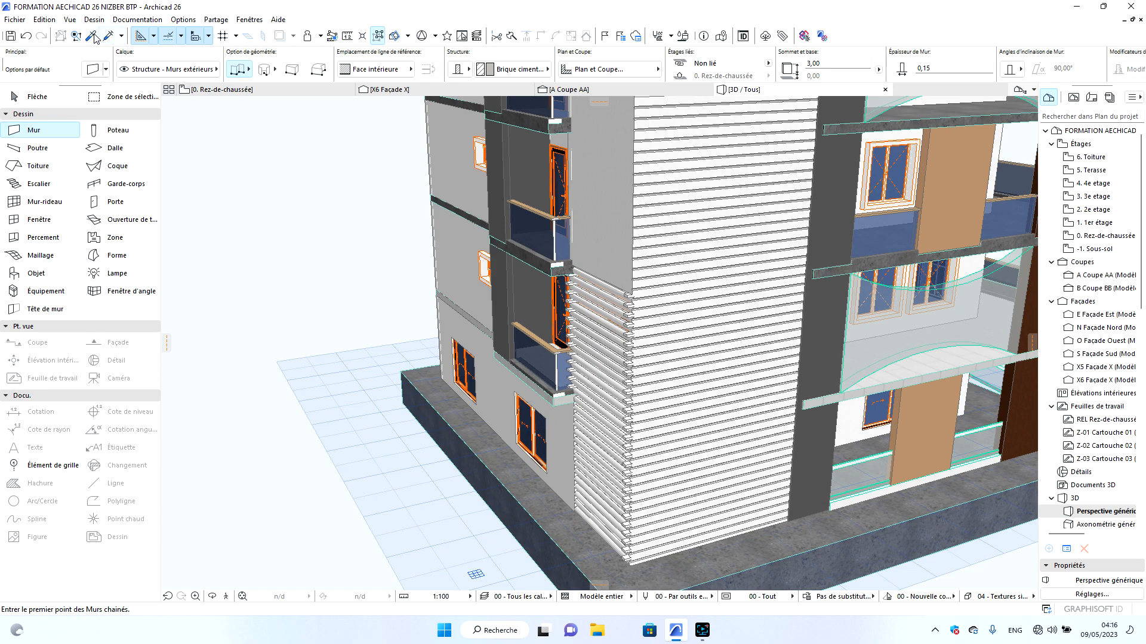
{"action": "left_click", "coordinate": [93, 36]}
{"action": "left_click", "coordinate": [608, 325]}
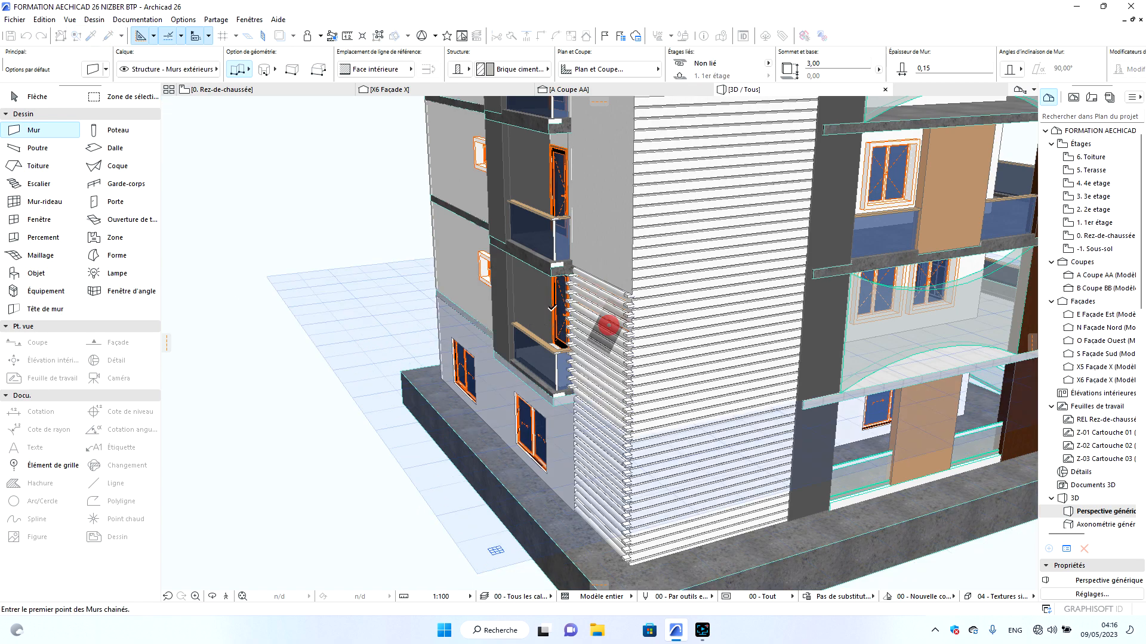
{"action": "left_click", "coordinate": [108, 37]}
{"action": "left_click", "coordinate": [603, 184]}
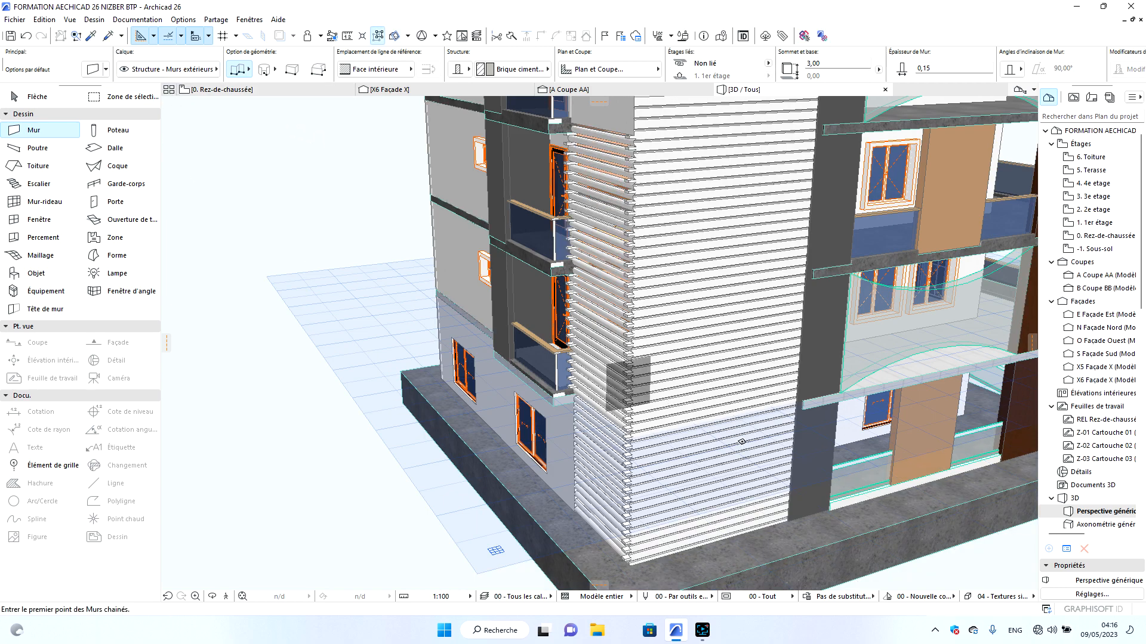
Transfer the same log-wall parameters to the third-floor and fourth-floor north stairwell walls and leave the Wall tool.
{"action": "scroll", "coordinate": [648, 302], "scroll_direction": "down", "scroll_amount": 3}
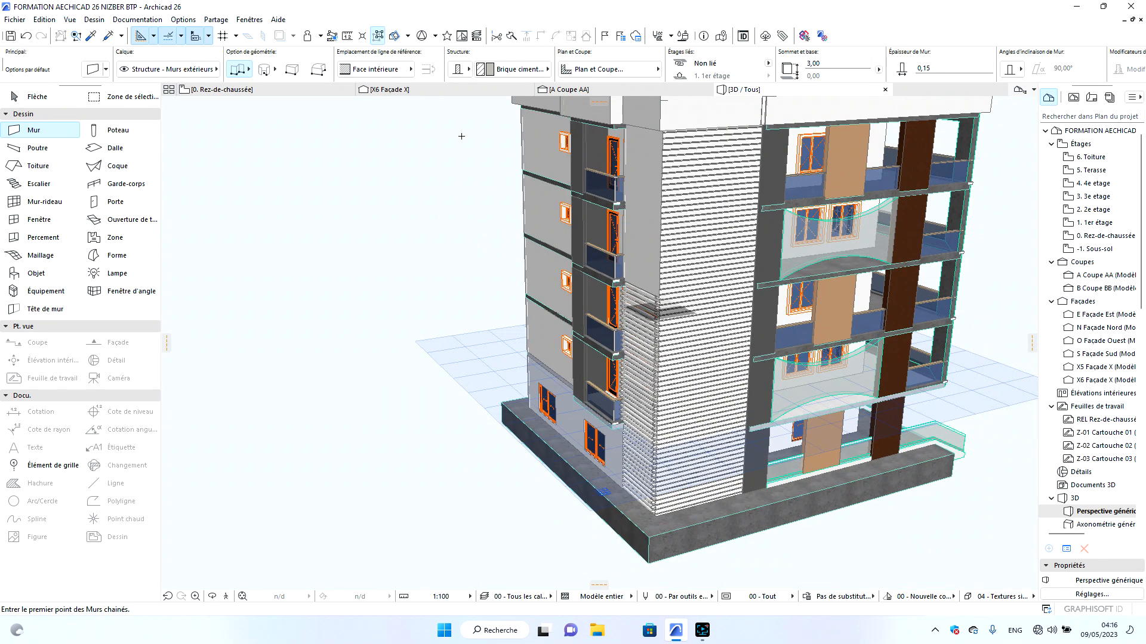
{"action": "left_click", "coordinate": [87, 36]}
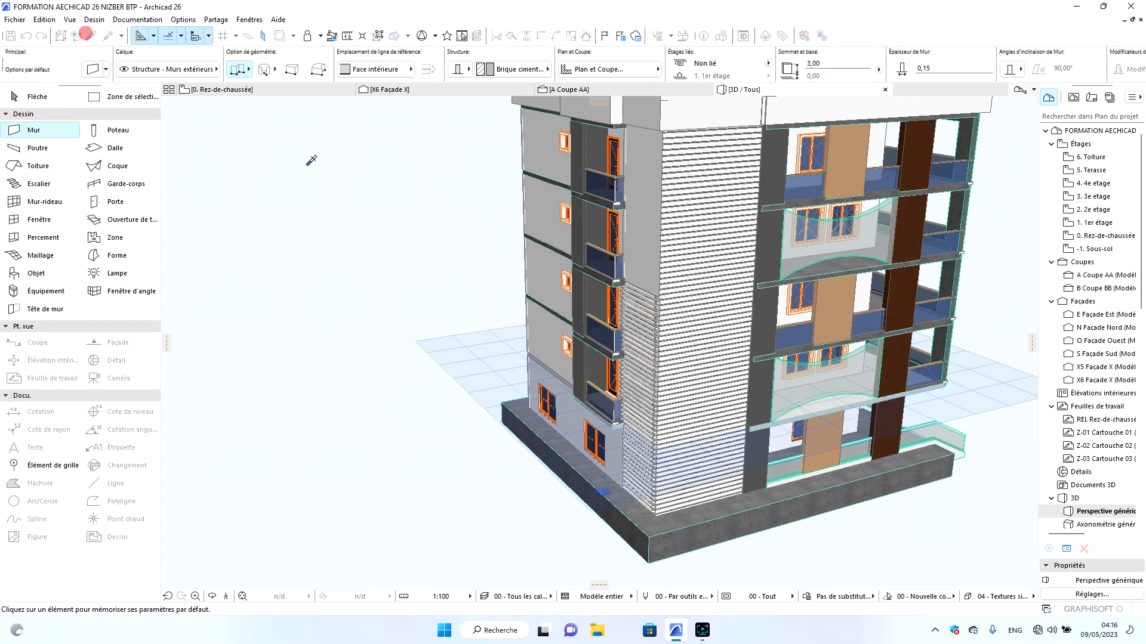
{"action": "left_click", "coordinate": [640, 333]}
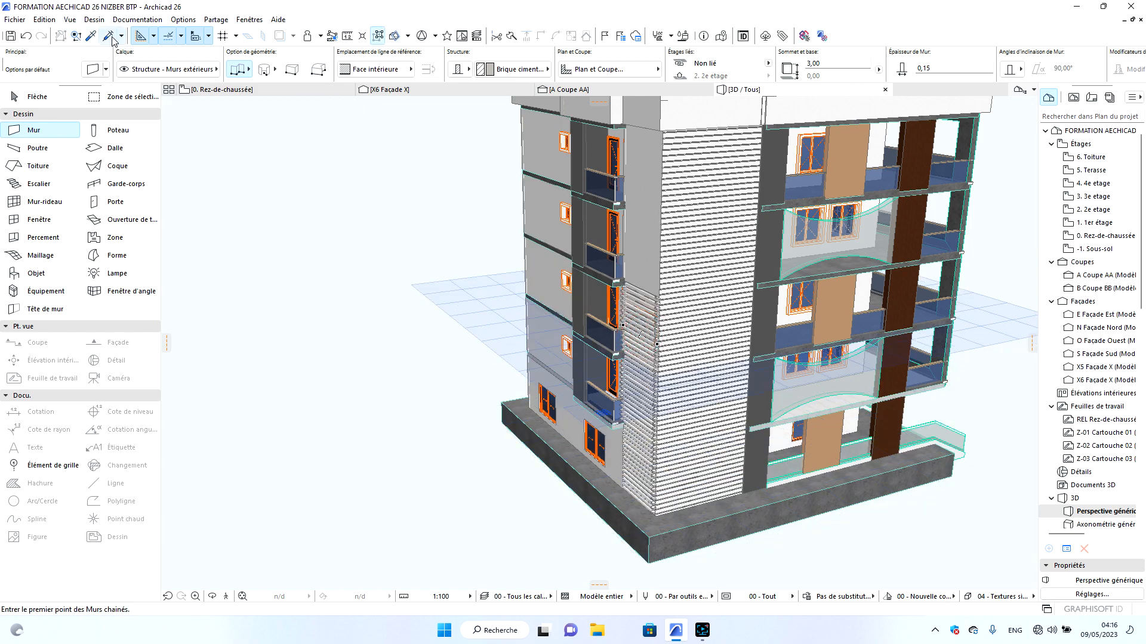
{"action": "left_click", "coordinate": [641, 257]}
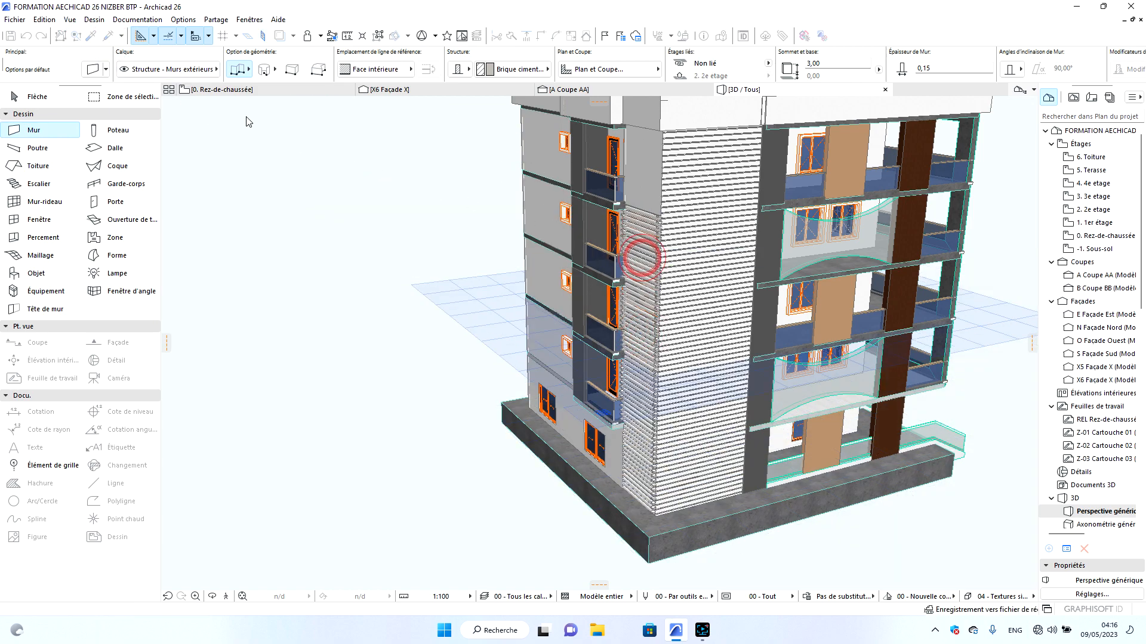
{"action": "left_click", "coordinate": [90, 37]}
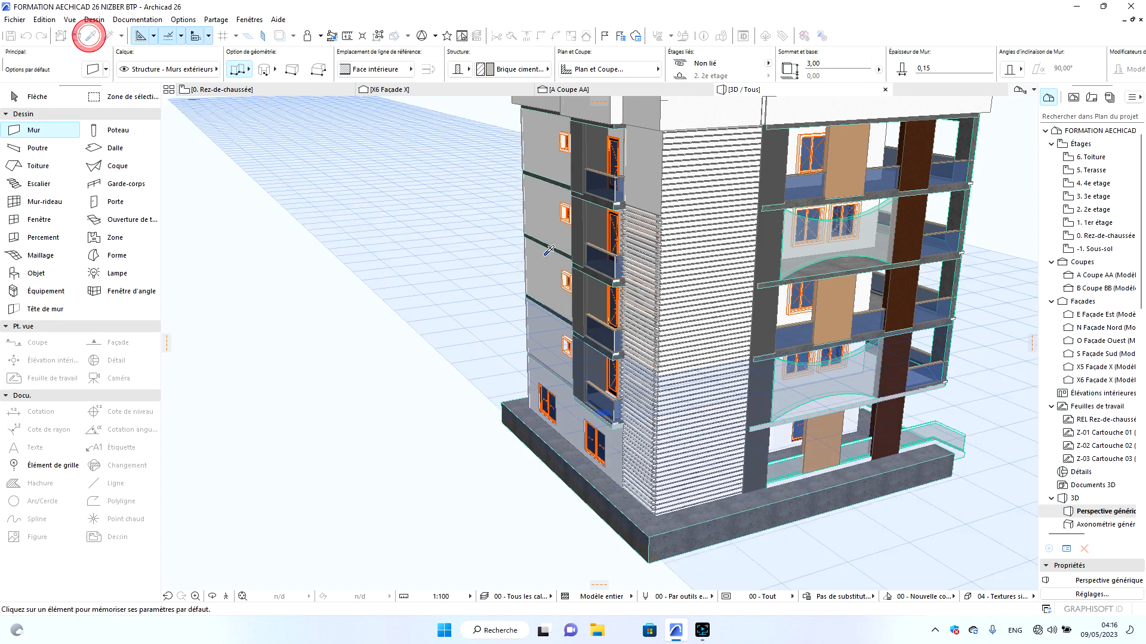
{"action": "left_click", "coordinate": [642, 238]}
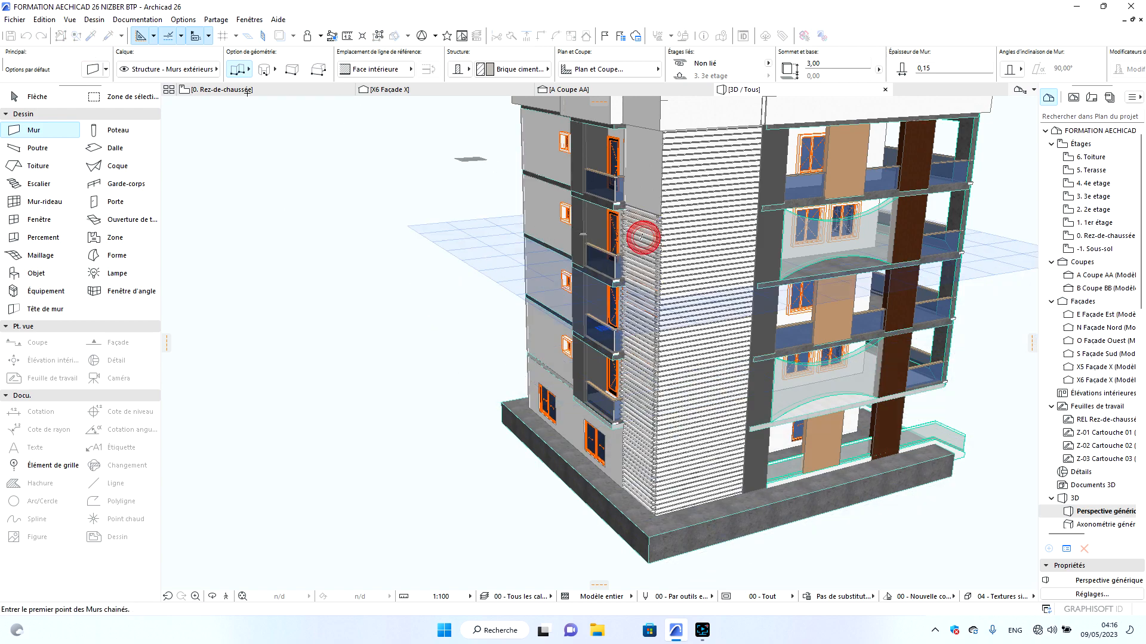
{"action": "left_click", "coordinate": [110, 37]}
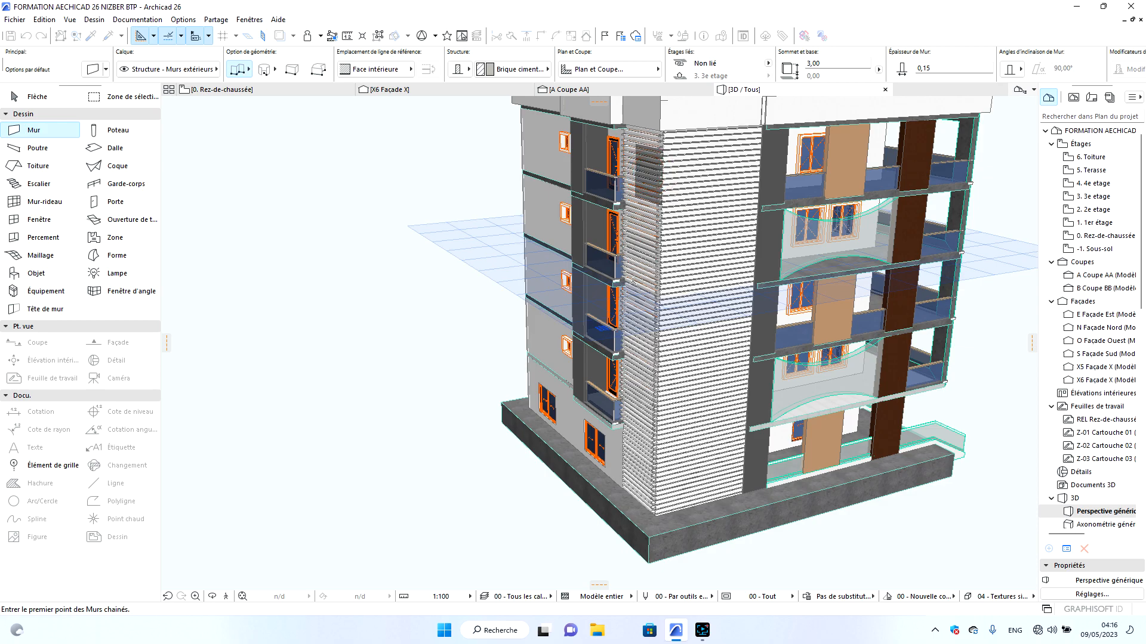
{"action": "key", "text": "Escape"}
Orbit around the building in 3D to examine the log-finished stairwell walls, their corner joints and the roof terrace parapet.
{"action": "left_click", "coordinate": [211, 598]}
{"action": "left_click_drag", "start_coordinate": [593, 389], "coordinate": [836, 336]}
{"action": "scroll", "coordinate": [749, 399], "scroll_direction": "up", "scroll_amount": 3}
{"action": "scroll", "coordinate": [665, 401], "scroll_direction": "up", "scroll_amount": 5}
{"action": "left_click_drag", "start_coordinate": [663, 256], "coordinate": [695, 294]}
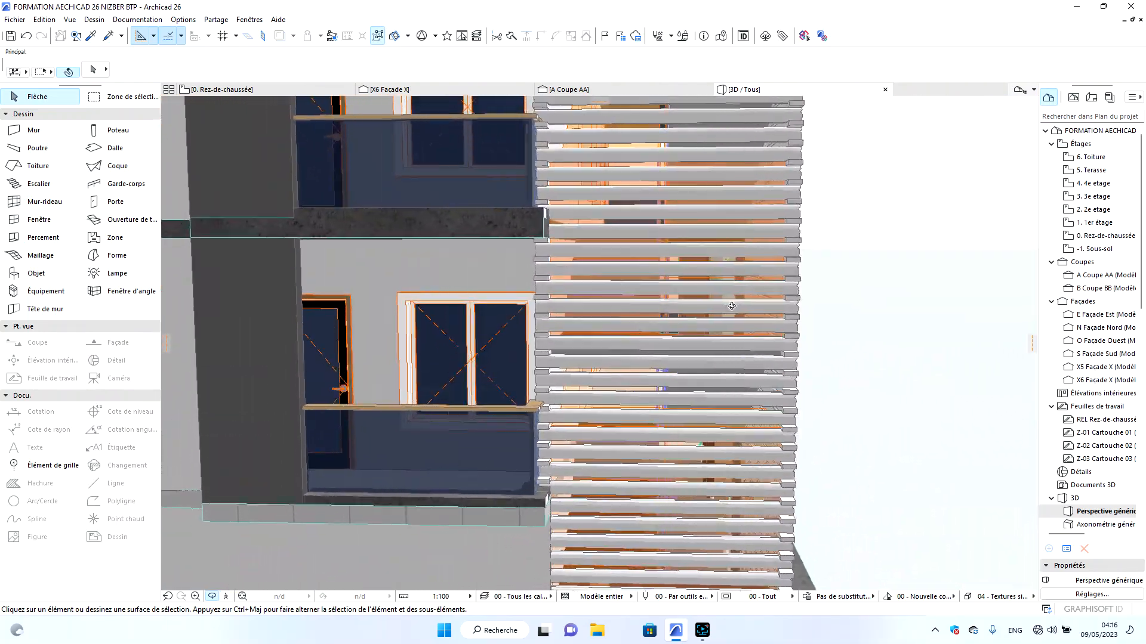
{"action": "scroll", "coordinate": [515, 441], "scroll_direction": "up", "scroll_amount": 4}
{"action": "left_click_drag", "start_coordinate": [513, 440], "coordinate": [319, 472]}
{"action": "scroll", "coordinate": [662, 337], "scroll_direction": "down", "scroll_amount": 6}
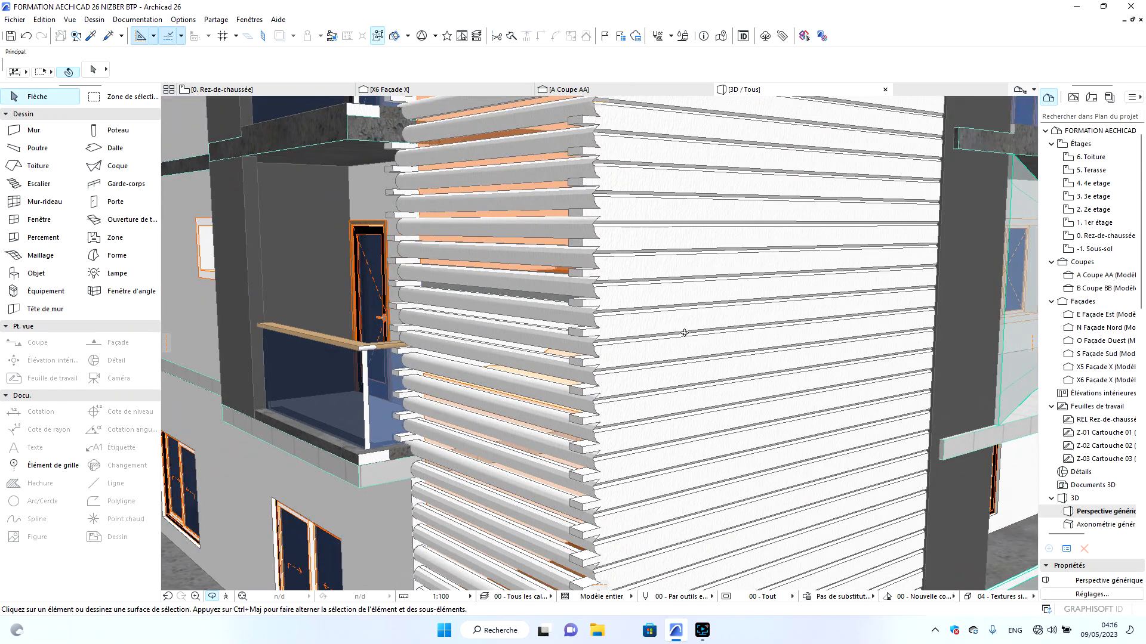
{"action": "scroll", "coordinate": [667, 333], "scroll_direction": "down", "scroll_amount": 3}
{"action": "scroll", "coordinate": [624, 456], "scroll_direction": "up", "scroll_amount": 7}
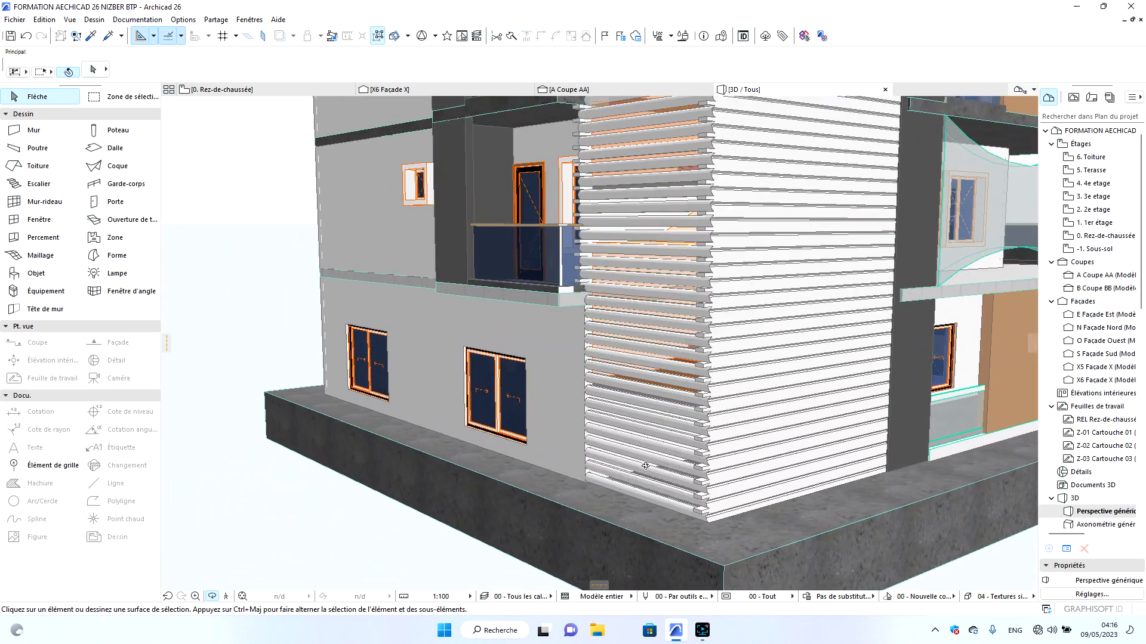
{"action": "left_click_drag", "start_coordinate": [622, 457], "coordinate": [706, 402]}
{"action": "left_click_drag", "start_coordinate": [495, 407], "coordinate": [754, 315]}
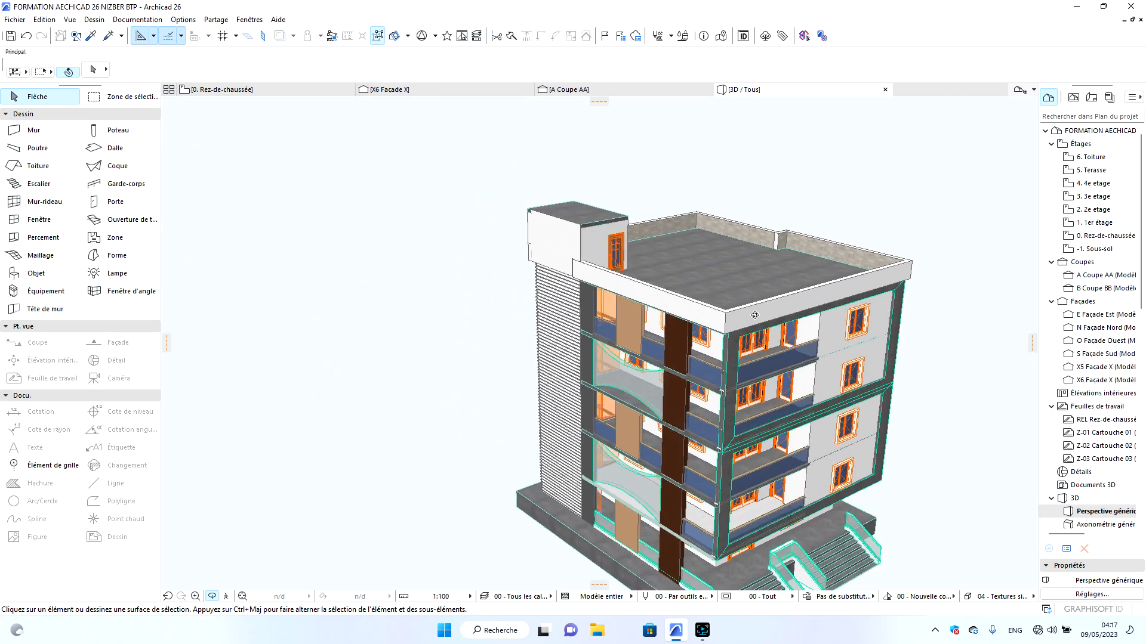
{"action": "scroll", "coordinate": [755, 314], "scroll_direction": "up", "scroll_amount": 10}
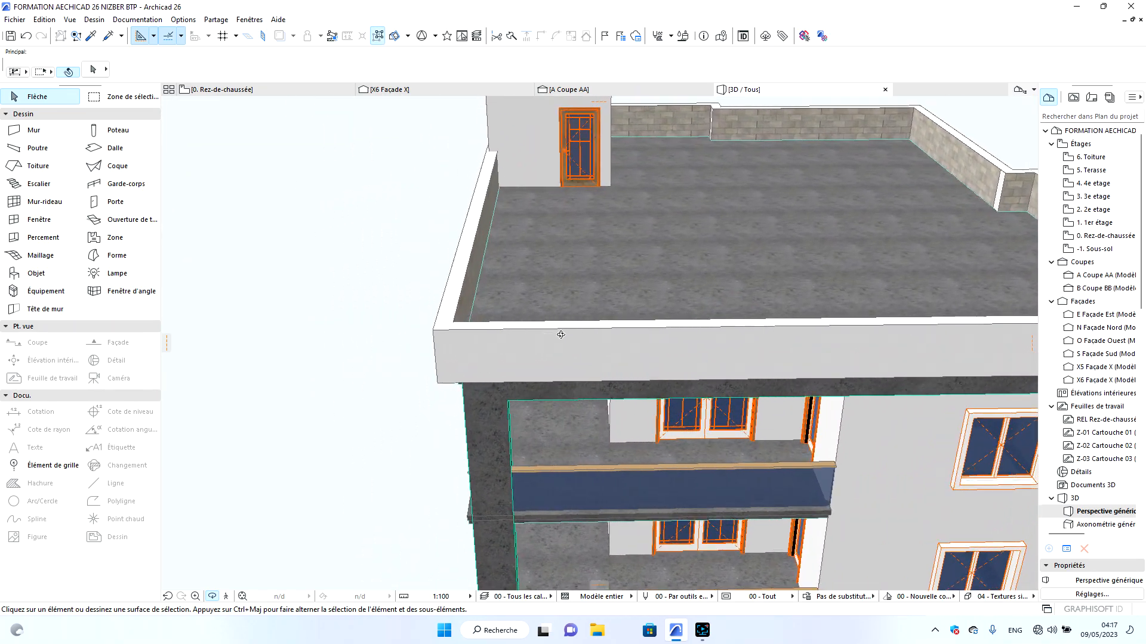
{"action": "left_click_drag", "start_coordinate": [561, 334], "coordinate": [519, 333]}
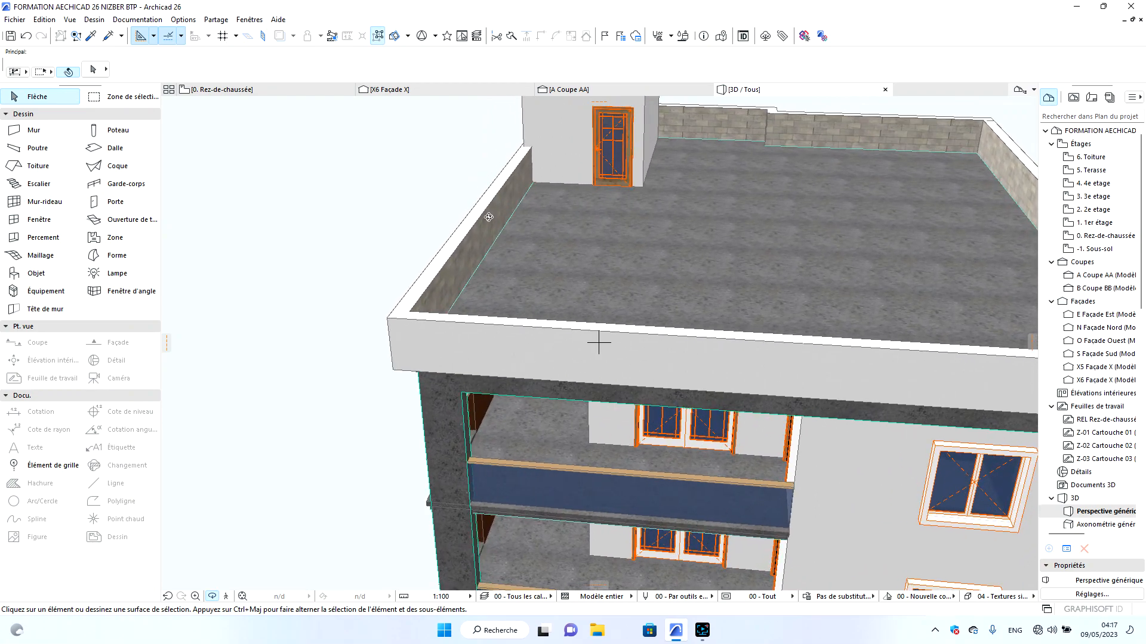
Open the 5. Terasse floor plan and turn off the trace reference.
{"action": "left_click", "coordinate": [237, 90]}
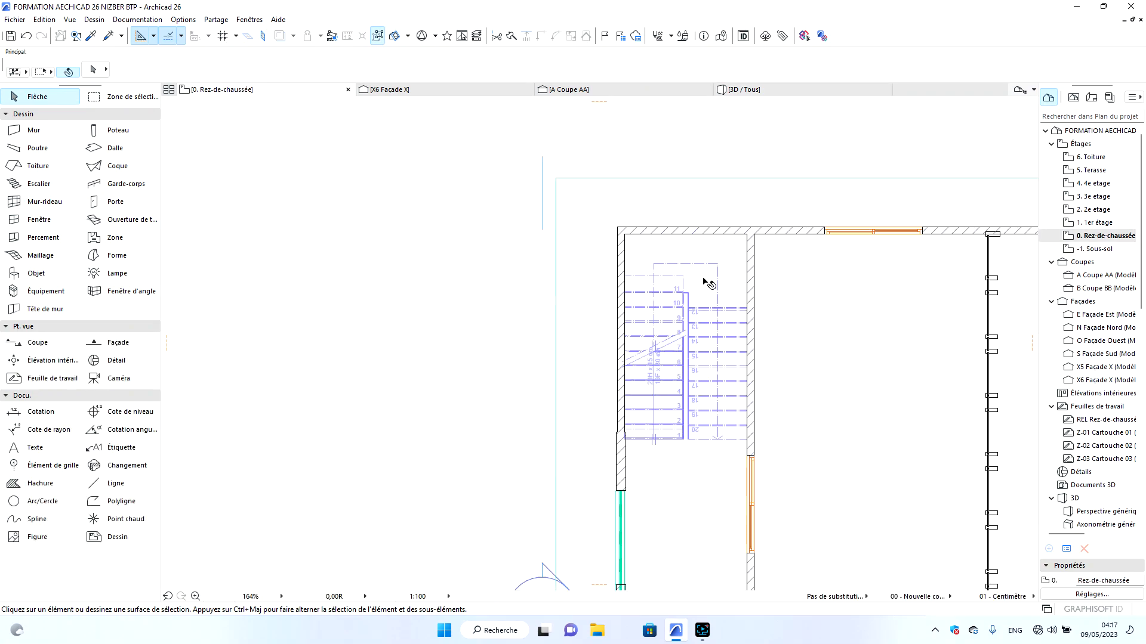
{"action": "left_click", "coordinate": [1097, 171]}
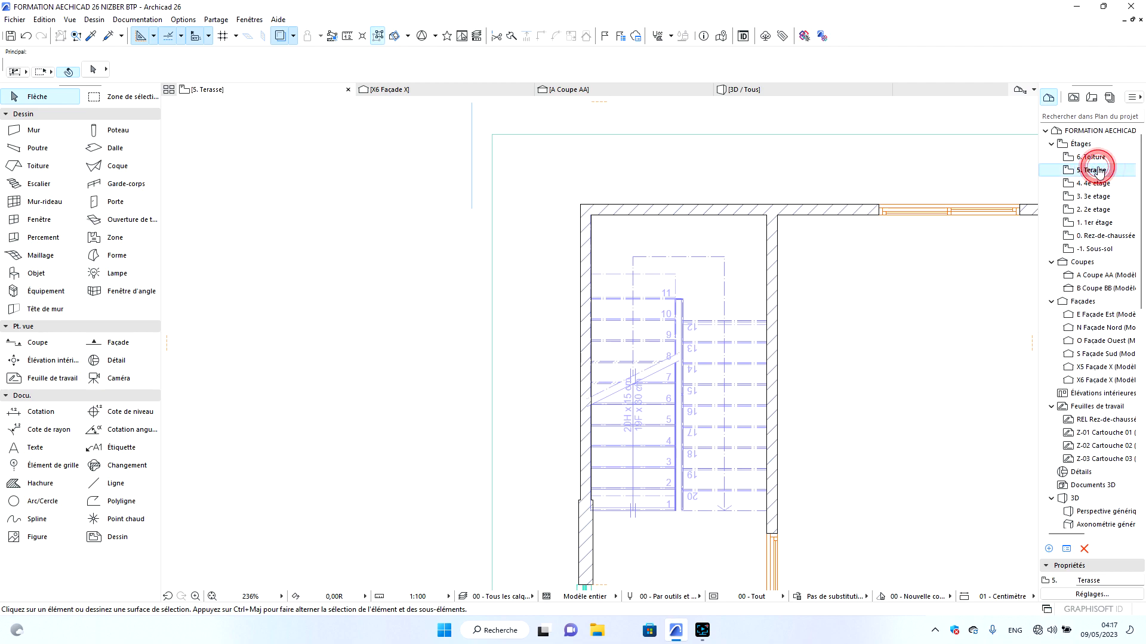
{"action": "scroll", "coordinate": [563, 244], "scroll_direction": "down", "scroll_amount": 5}
{"action": "left_click", "coordinate": [279, 36]}
{"action": "scroll", "coordinate": [601, 179], "scroll_direction": "down", "scroll_amount": 5}
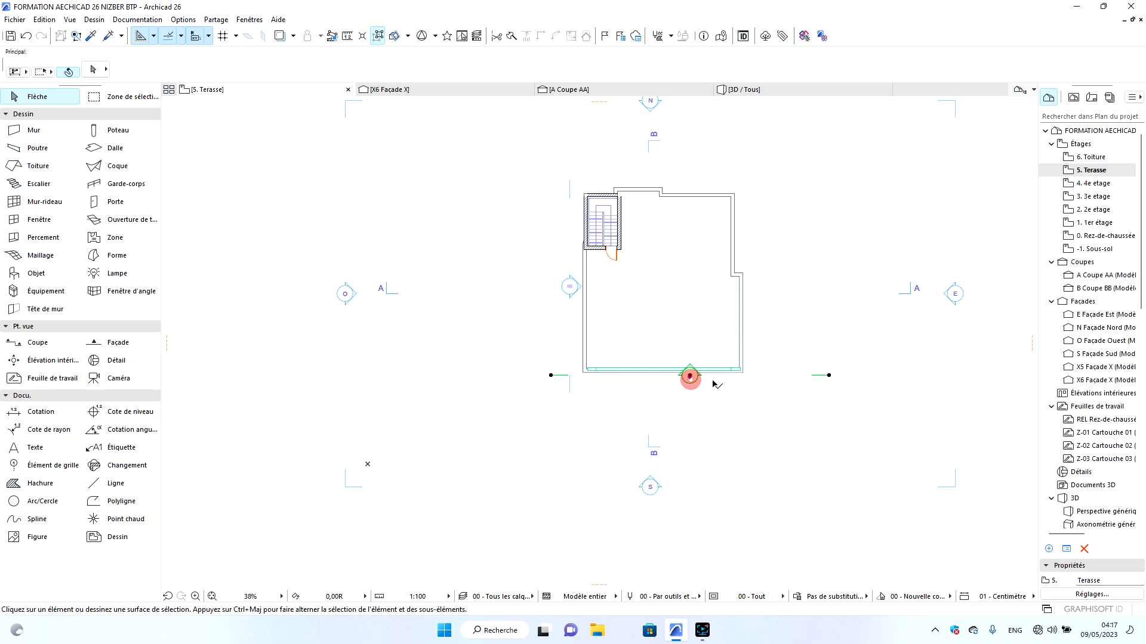
Move the X5 elevation marker farther south and the X6 marker farther west, clear of the terrace outline.
{"action": "left_click", "coordinate": [690, 378]}
{"action": "scroll", "coordinate": [829, 376], "scroll_direction": "up", "scroll_amount": 3}
{"action": "left_click", "coordinate": [829, 375]}
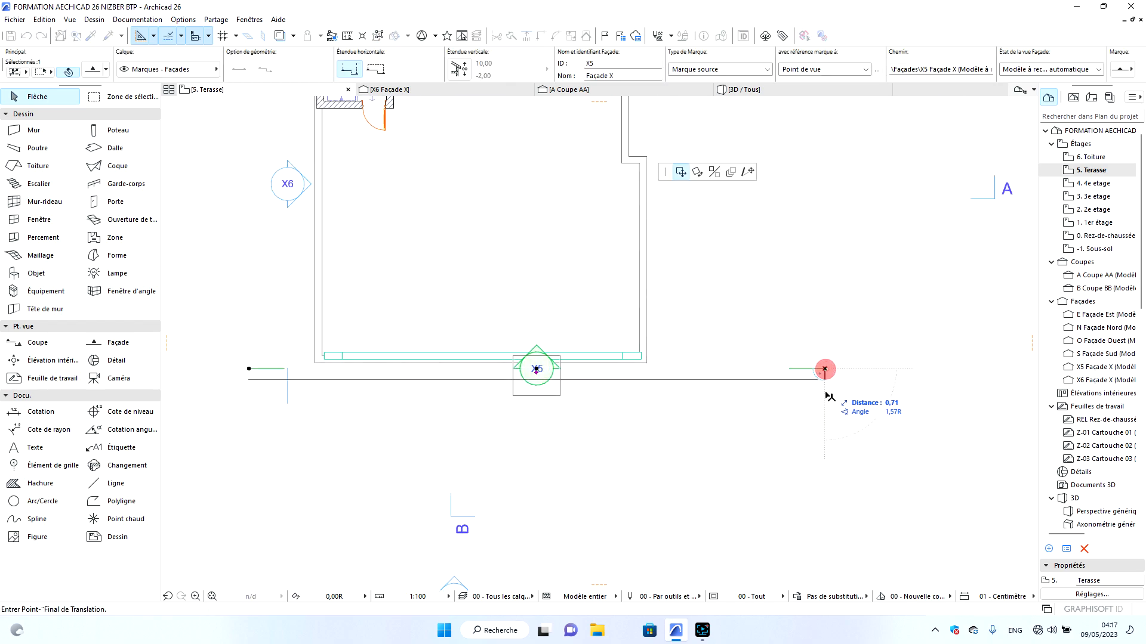
{"action": "left_click", "coordinate": [824, 440]}
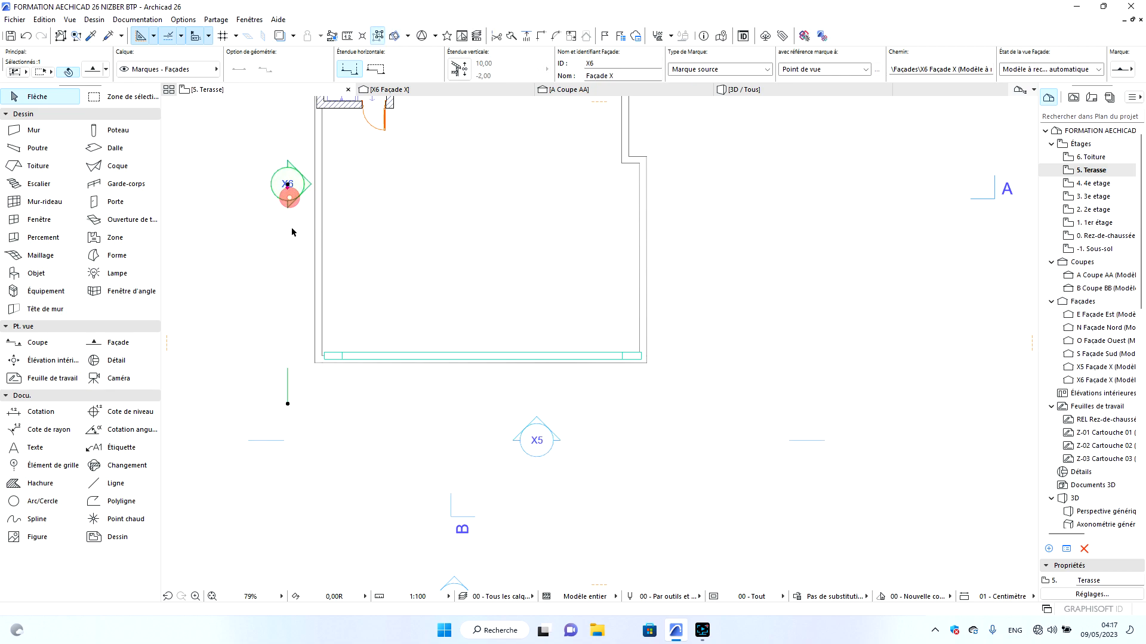
{"action": "left_click", "coordinate": [288, 405]}
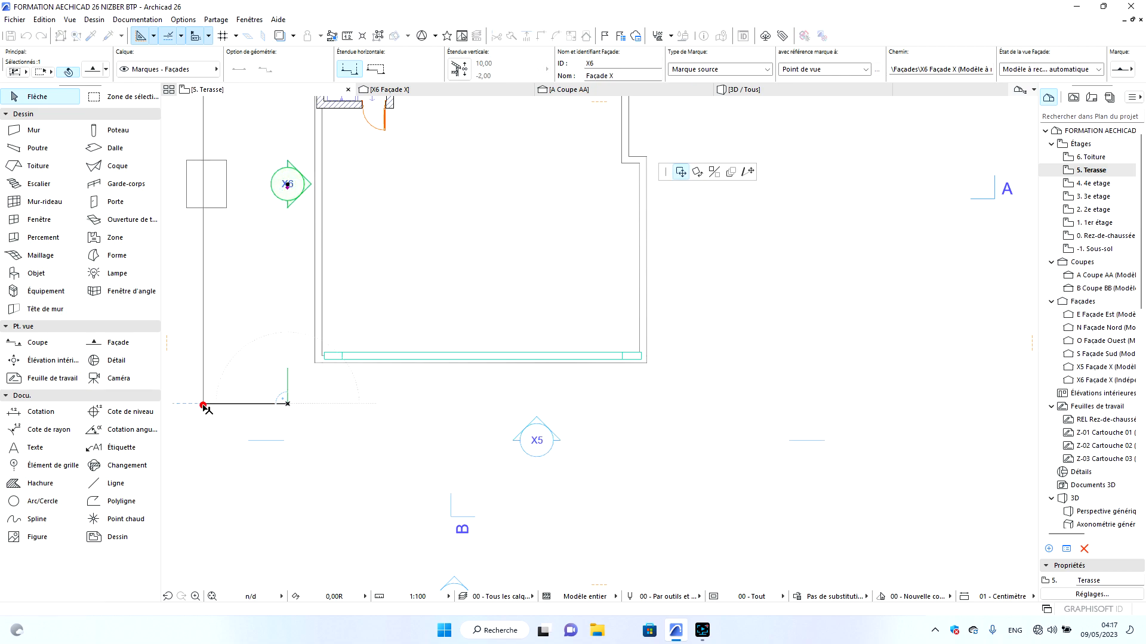
{"action": "left_click", "coordinate": [210, 402]}
{"action": "scroll", "coordinate": [709, 405], "scroll_direction": "down", "scroll_amount": 5}
{"action": "scroll", "coordinate": [617, 287], "scroll_direction": "up", "scroll_amount": 4}
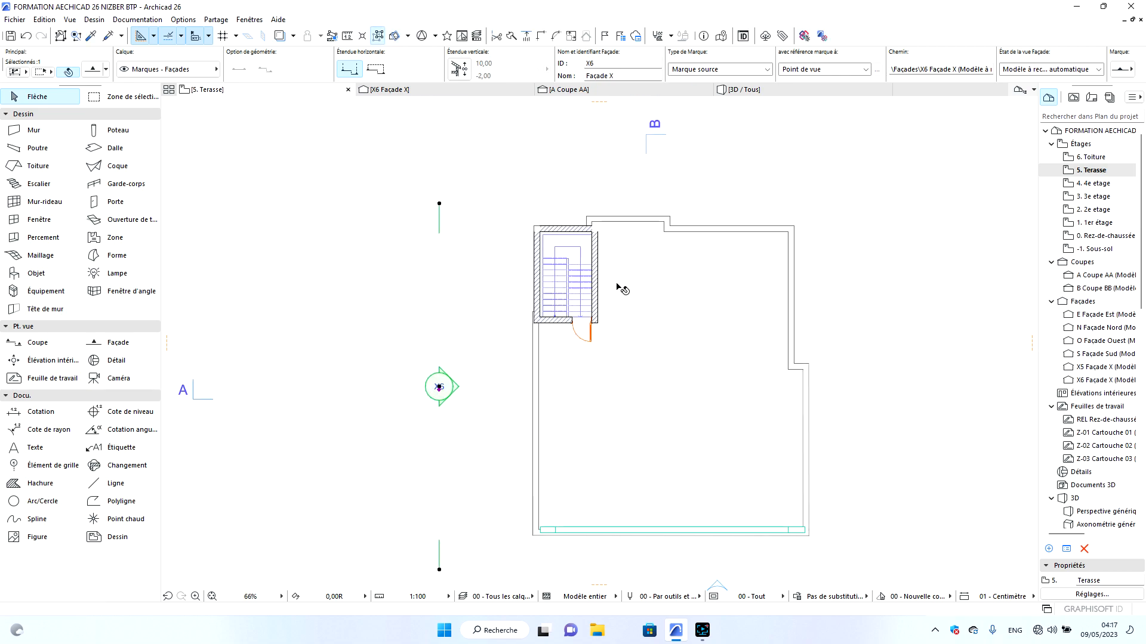
Activate the Railing tool and review its default baluster settings and the available railing favourites, keeping the defaults.
{"action": "key", "text": "Escape"}
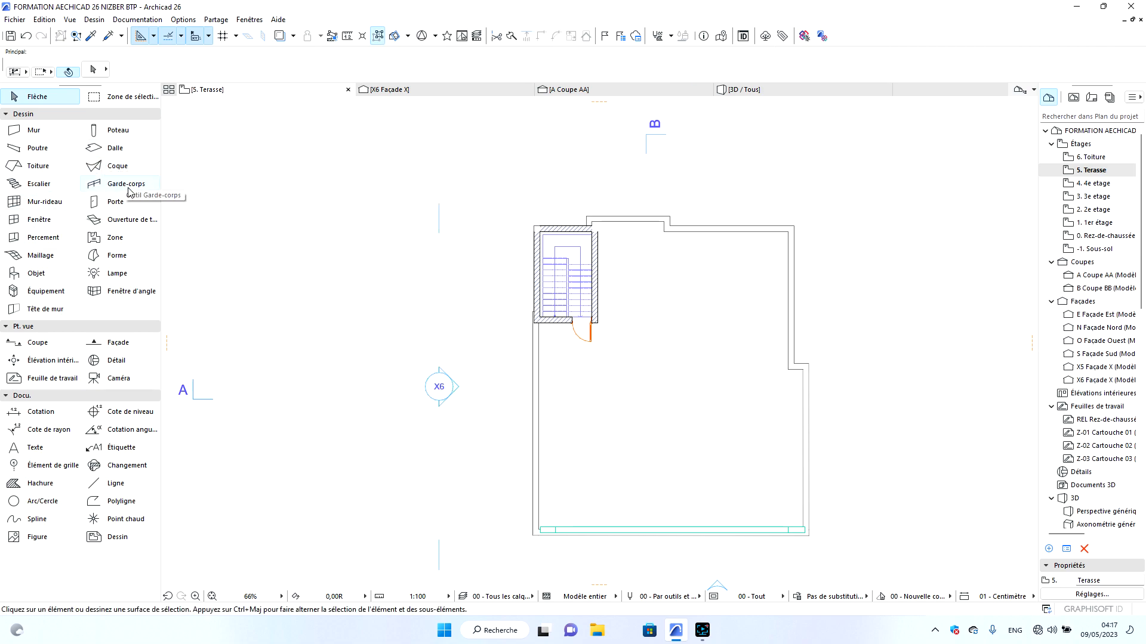
{"action": "left_click", "coordinate": [124, 185]}
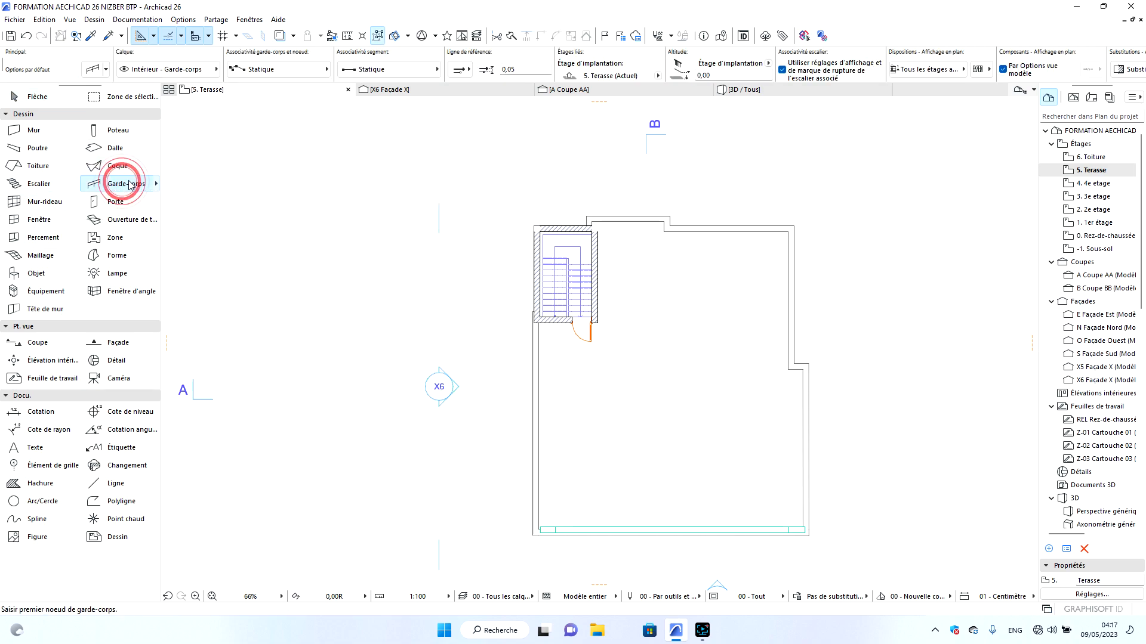
{"action": "key", "text": "ctrl+t"}
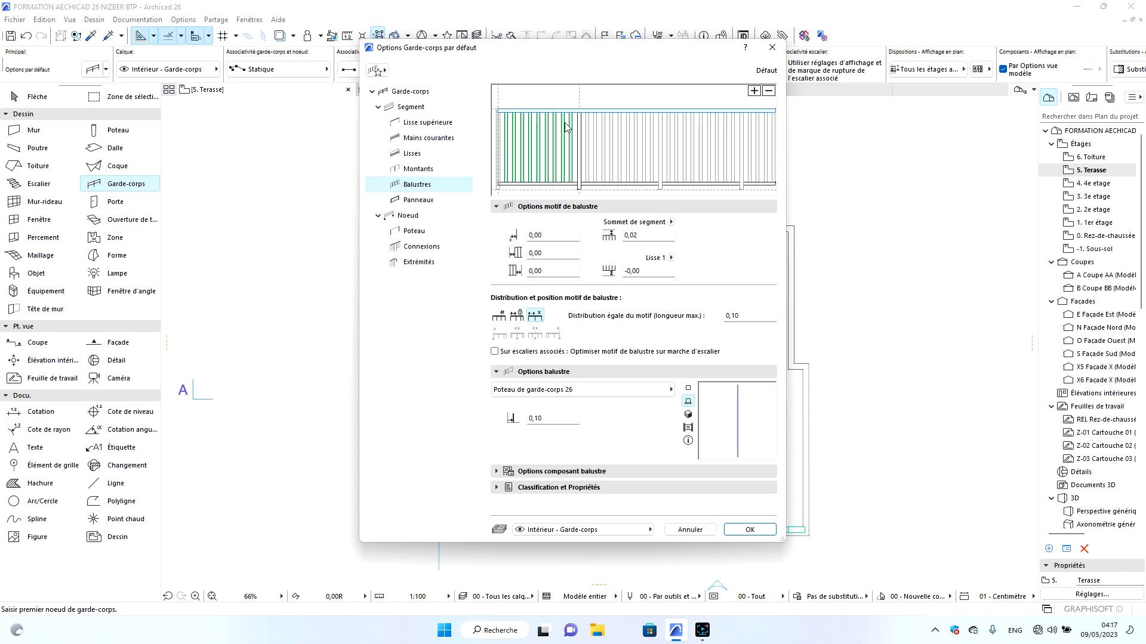
{"action": "left_click", "coordinate": [377, 71]}
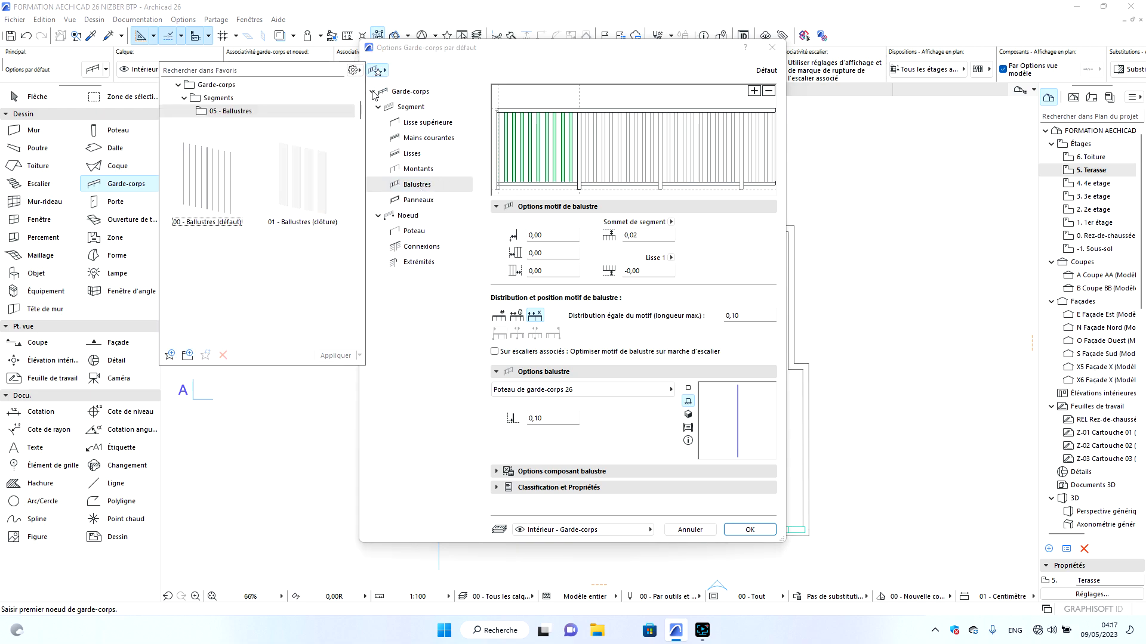
{"action": "left_click", "coordinate": [386, 72]}
{"action": "left_click", "coordinate": [386, 73]}
{"action": "left_click", "coordinate": [386, 72]}
{"action": "left_click", "coordinate": [777, 52]}
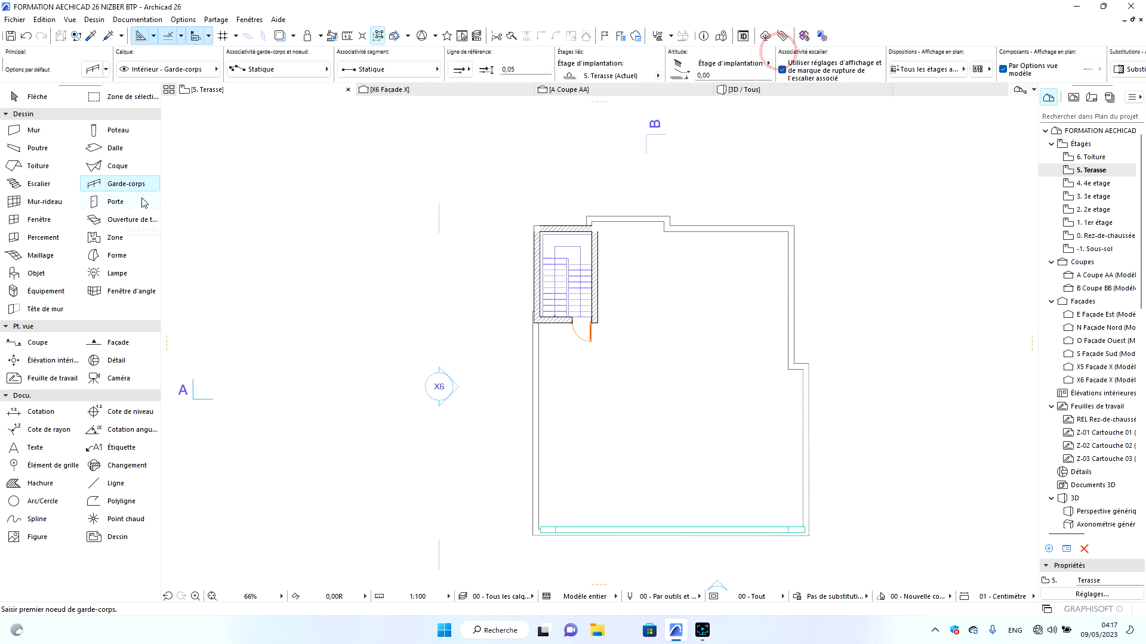
{"action": "left_click", "coordinate": [158, 185]}
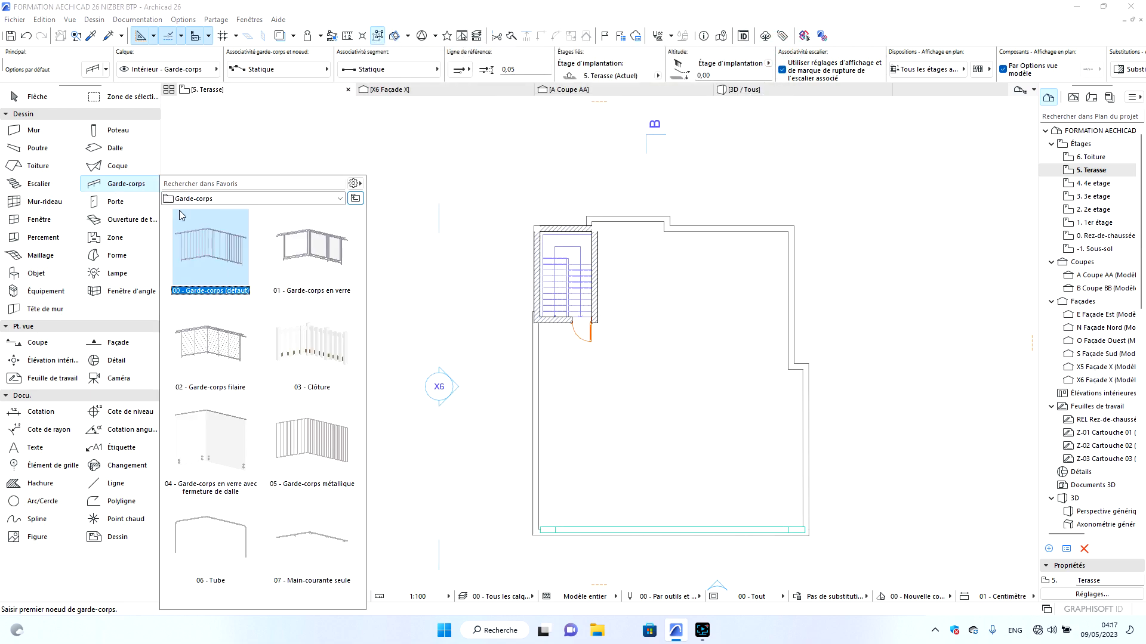
{"action": "left_click", "coordinate": [421, 279]}
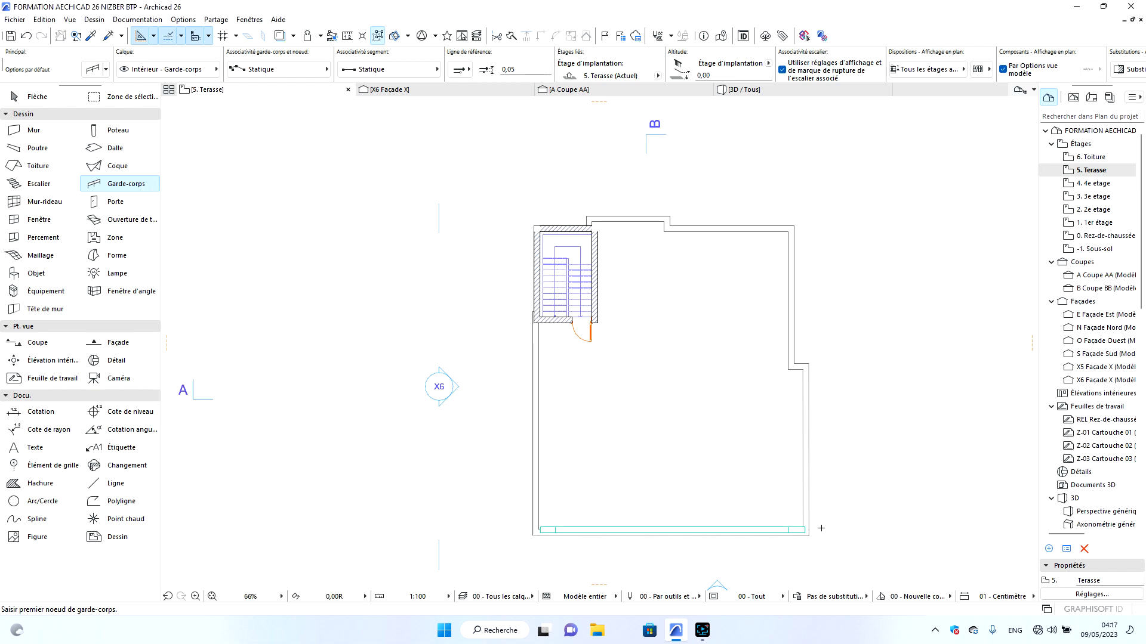
Start a railing on the 5. Terasse plan at the southeast corner and run it about 8.45 m north along the east parapet's centreline.
{"action": "scroll", "coordinate": [822, 527], "scroll_direction": "up", "scroll_amount": 10}
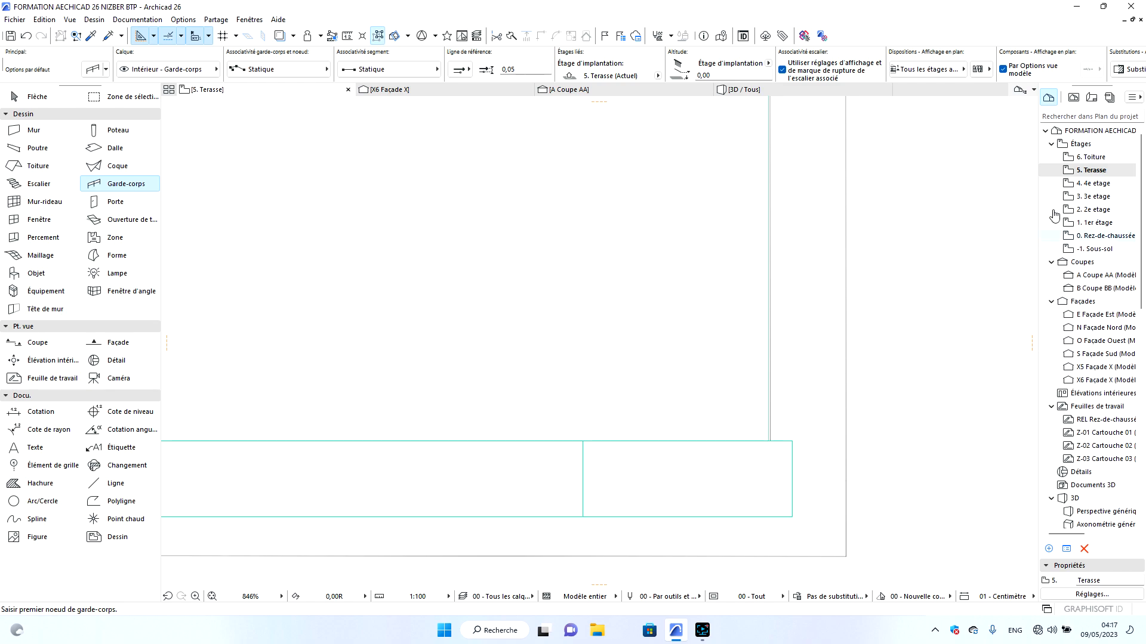
{"action": "double_click", "coordinate": [1080, 159]}
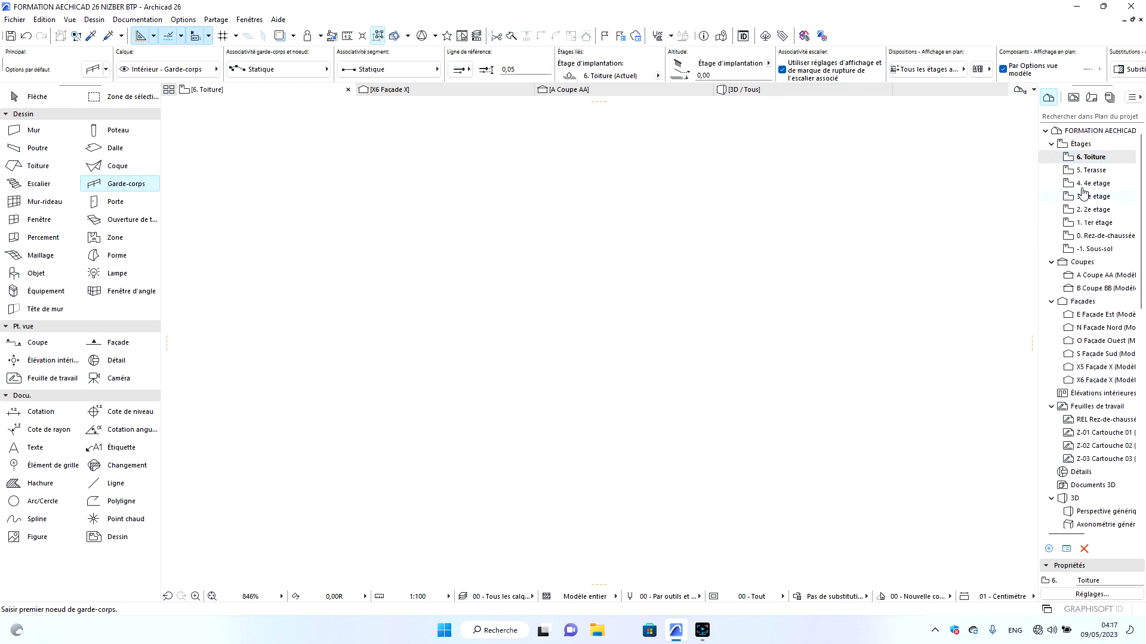
{"action": "double_click", "coordinate": [1087, 171]}
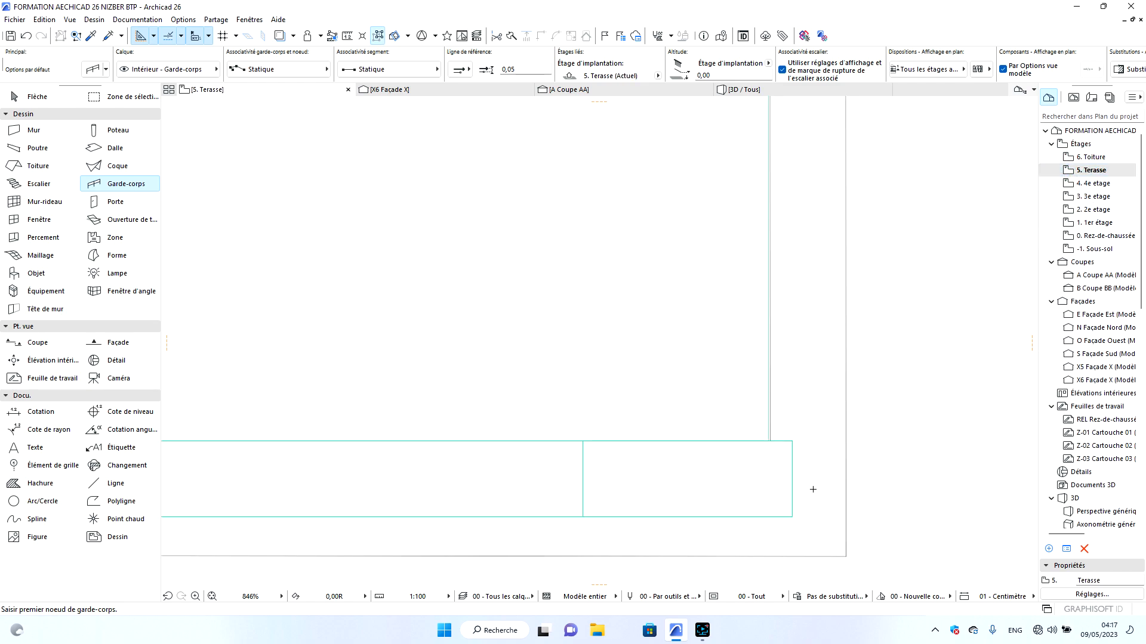
{"action": "left_click", "coordinate": [810, 512]}
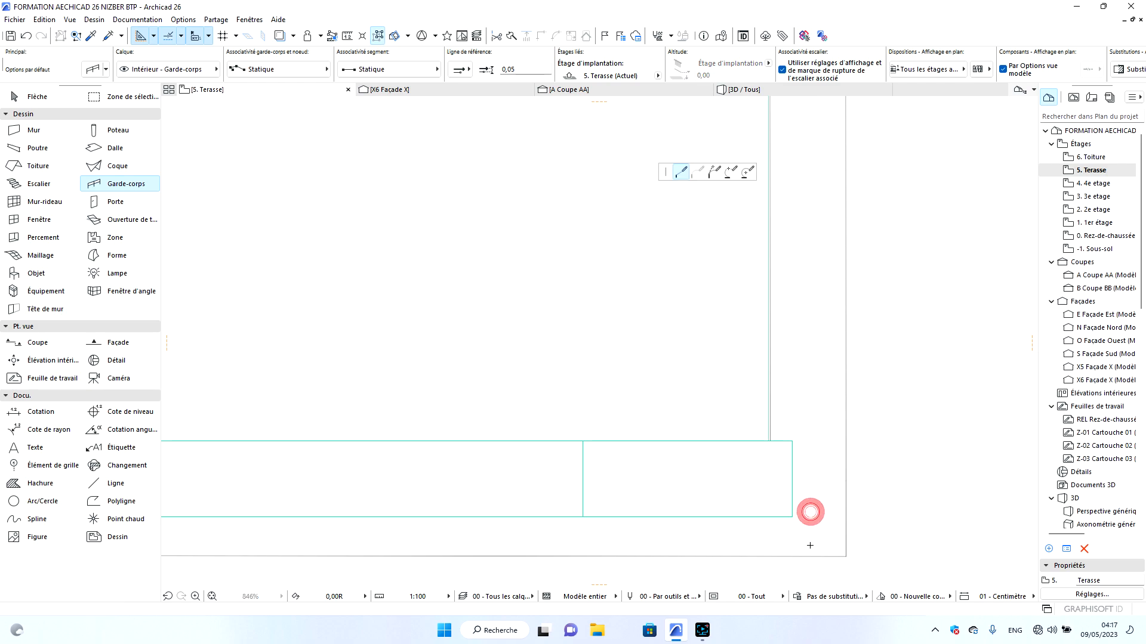
{"action": "scroll", "coordinate": [808, 545], "scroll_direction": "down", "scroll_amount": 3}
{"action": "scroll", "coordinate": [824, 292], "scroll_direction": "down", "scroll_amount": 4}
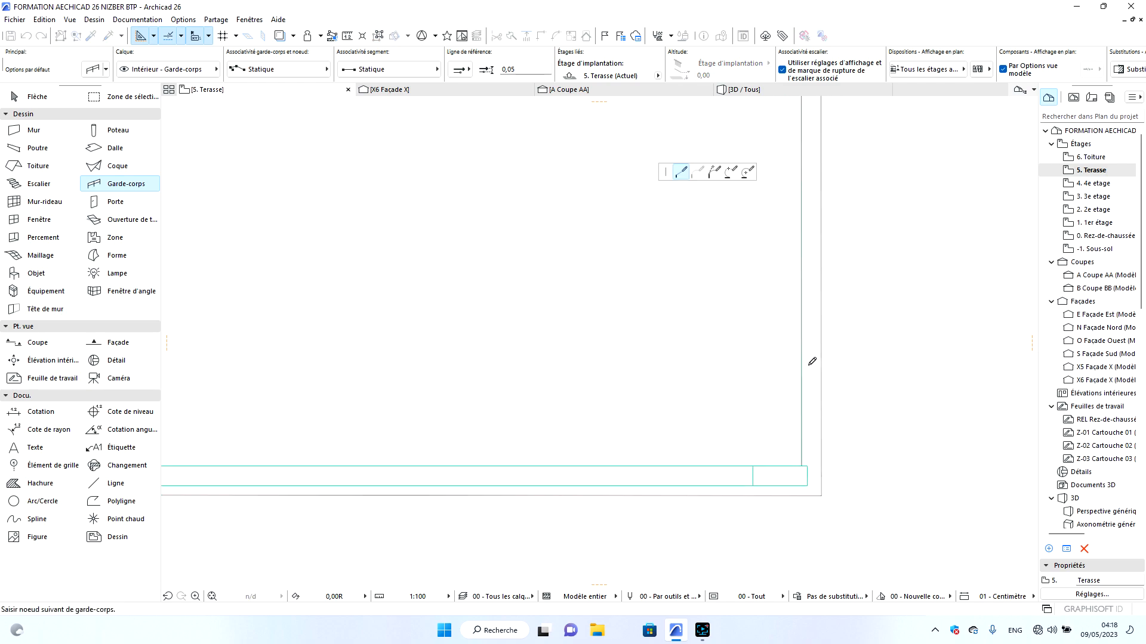
{"action": "scroll", "coordinate": [821, 299], "scroll_direction": "up", "scroll_amount": 5}
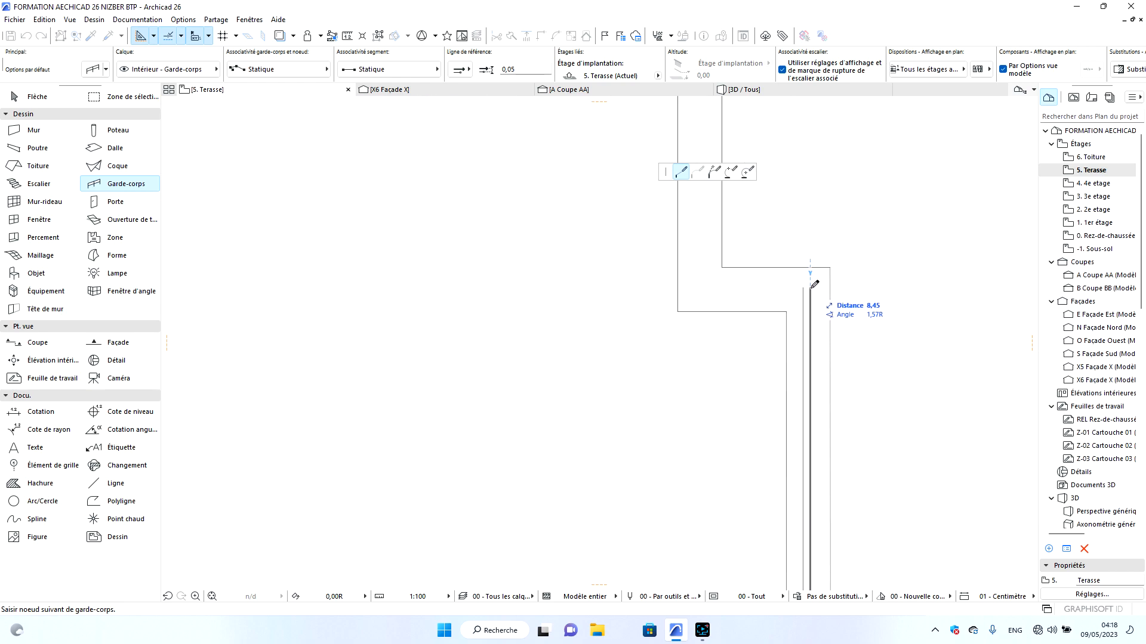
{"action": "left_click", "coordinate": [809, 291]}
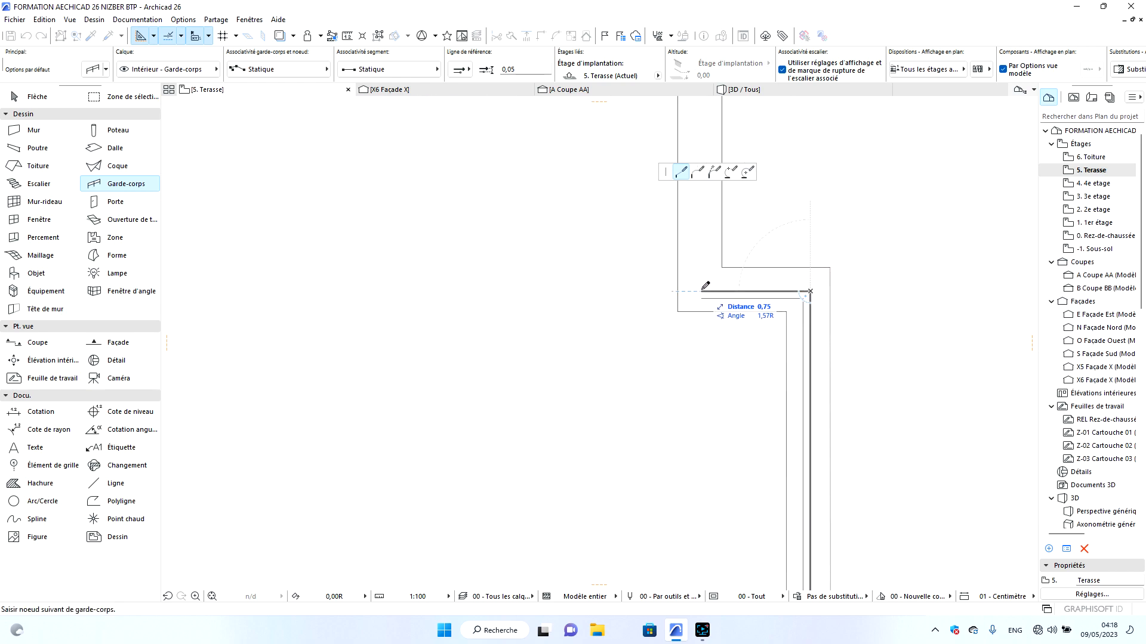
Continue the railing around the east setback and along the north parapet's centreline, ending it at the stairwell wall.
{"action": "scroll", "coordinate": [719, 421], "scroll_direction": "down", "scroll_amount": 4}
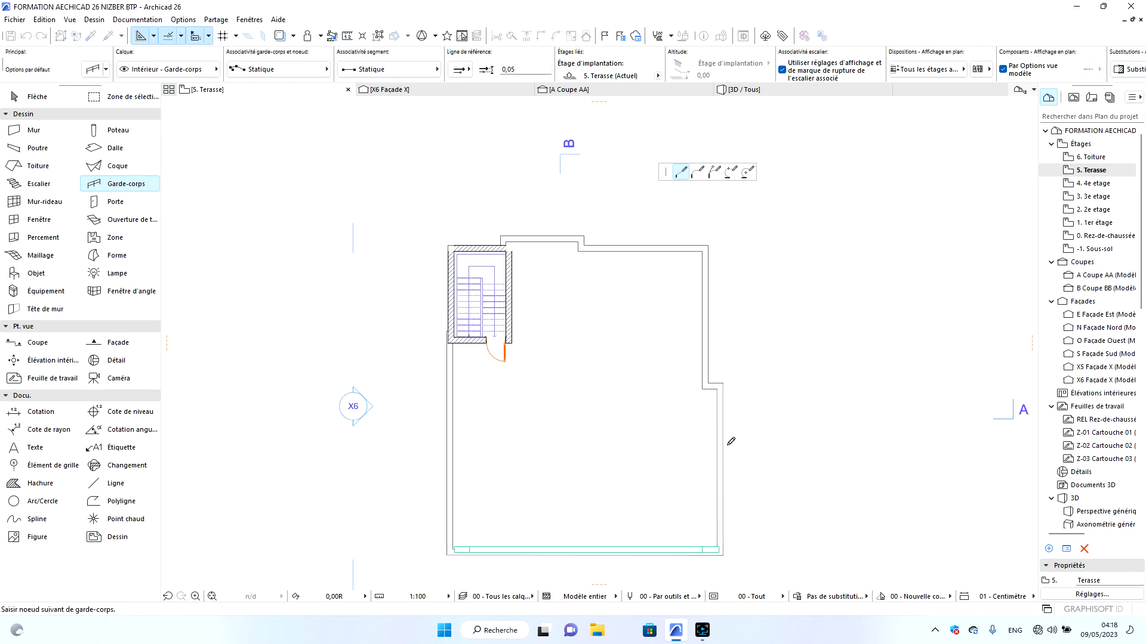
{"action": "scroll", "coordinate": [710, 308], "scroll_direction": "up", "scroll_amount": 2}
{"action": "scroll", "coordinate": [714, 304], "scroll_direction": "up", "scroll_amount": 2}
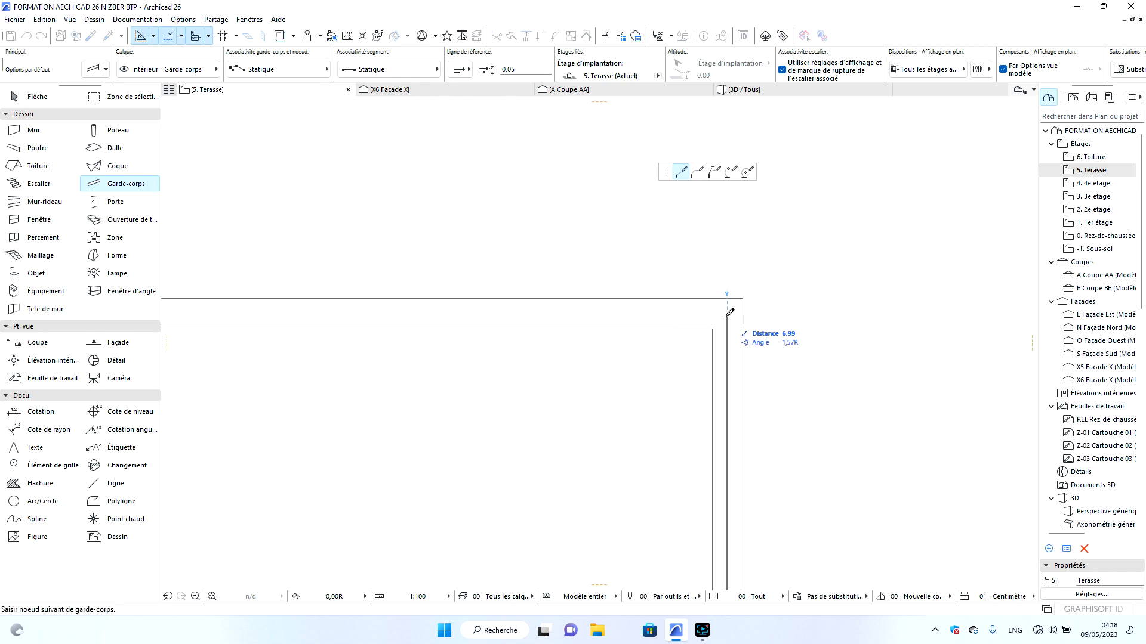
{"action": "scroll", "coordinate": [770, 301], "scroll_direction": "down", "scroll_amount": 4}
{"action": "scroll", "coordinate": [760, 299], "scroll_direction": "up", "scroll_amount": 5}
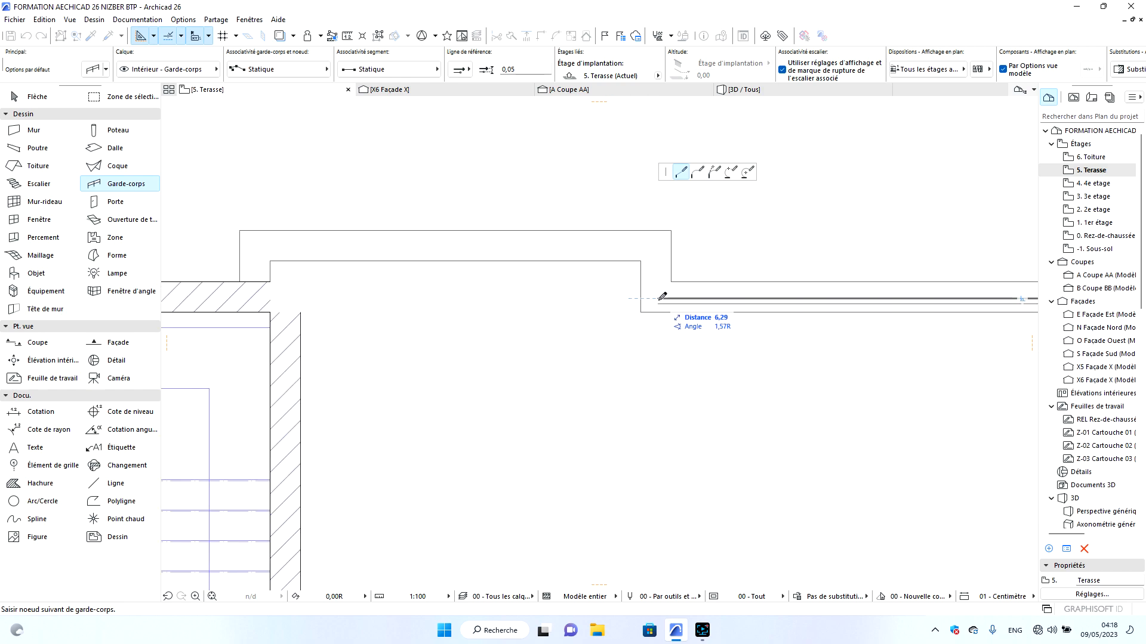
{"action": "left_click", "coordinate": [656, 298]}
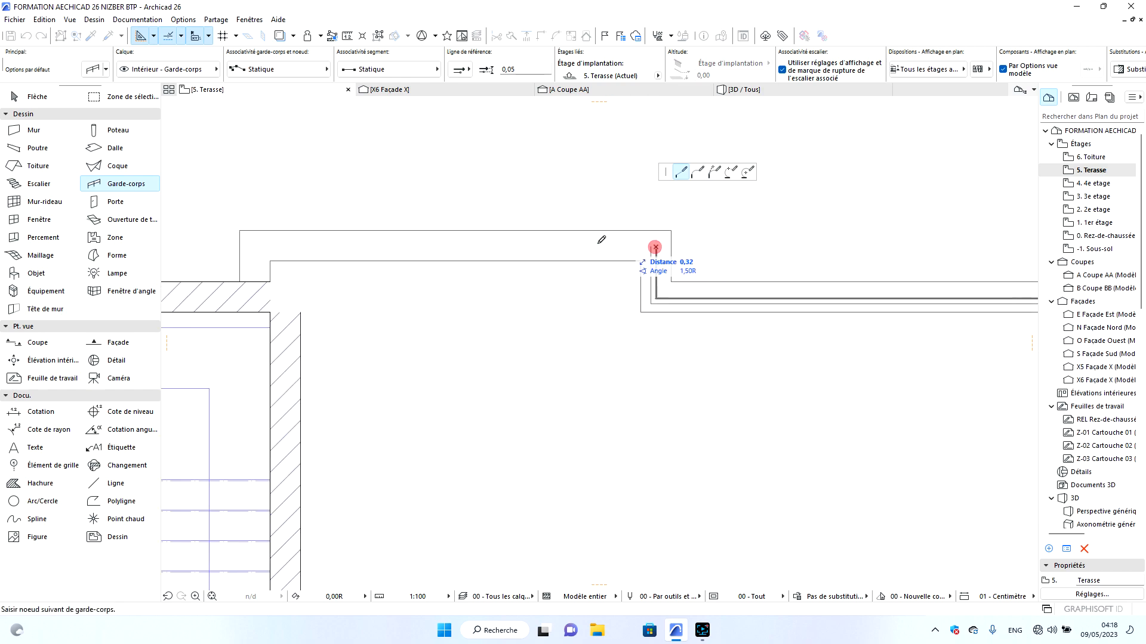
{"action": "left_click", "coordinate": [258, 246]}
{"action": "scroll", "coordinate": [548, 249], "scroll_direction": "down", "scroll_amount": 2}
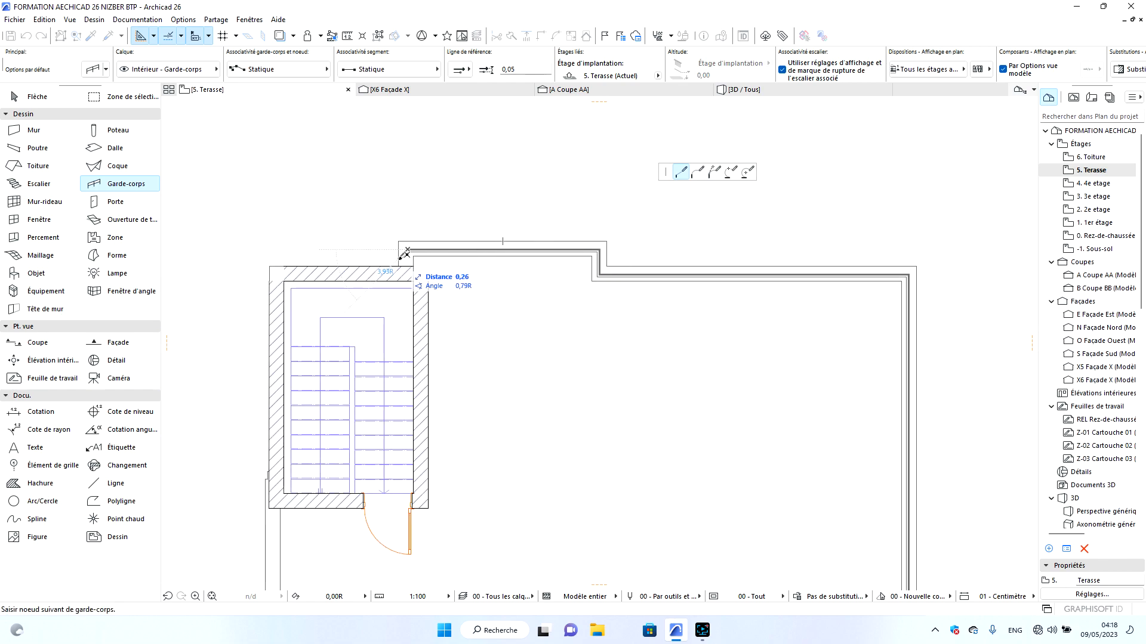
{"action": "scroll", "coordinate": [406, 258], "scroll_direction": "up", "scroll_amount": 5}
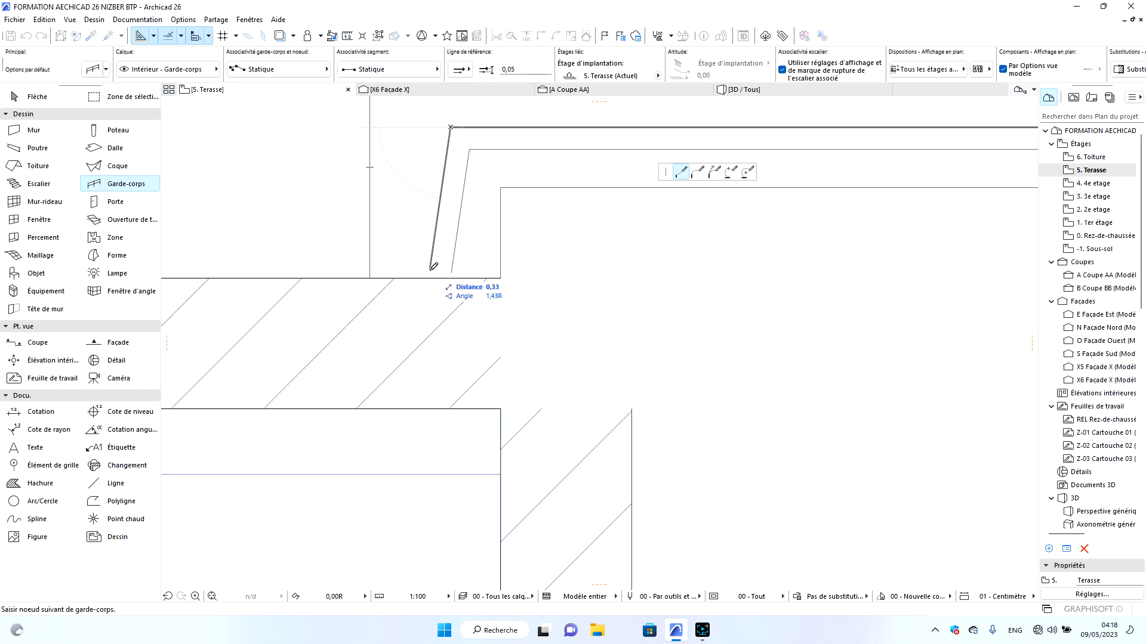
{"action": "double_click", "coordinate": [450, 277]}
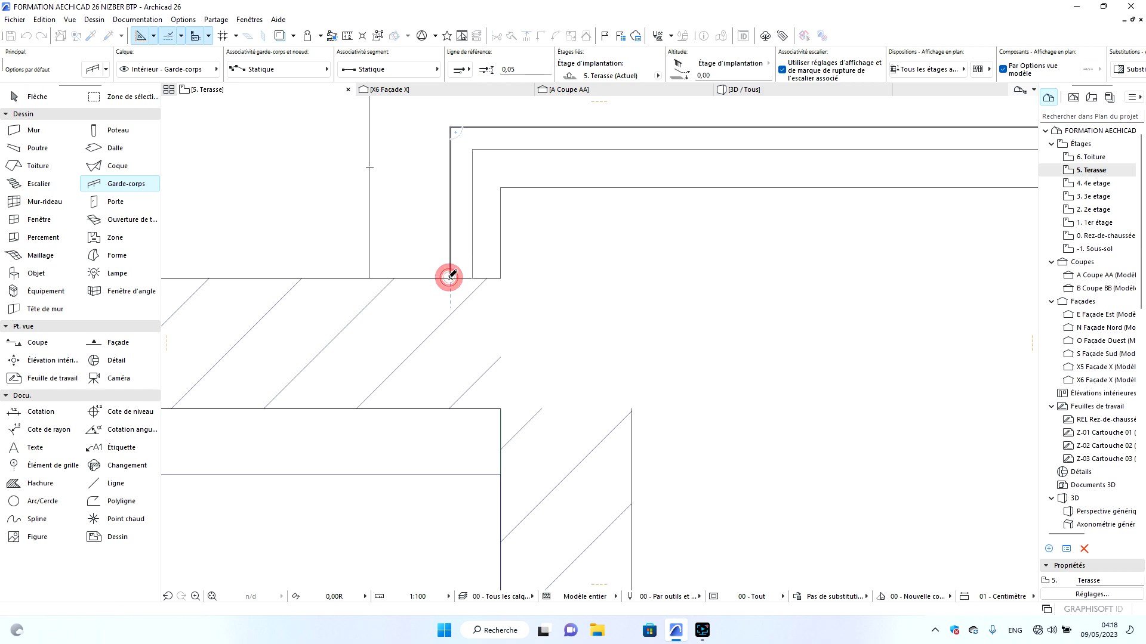
{"action": "scroll", "coordinate": [484, 237], "scroll_direction": "down", "scroll_amount": 10}
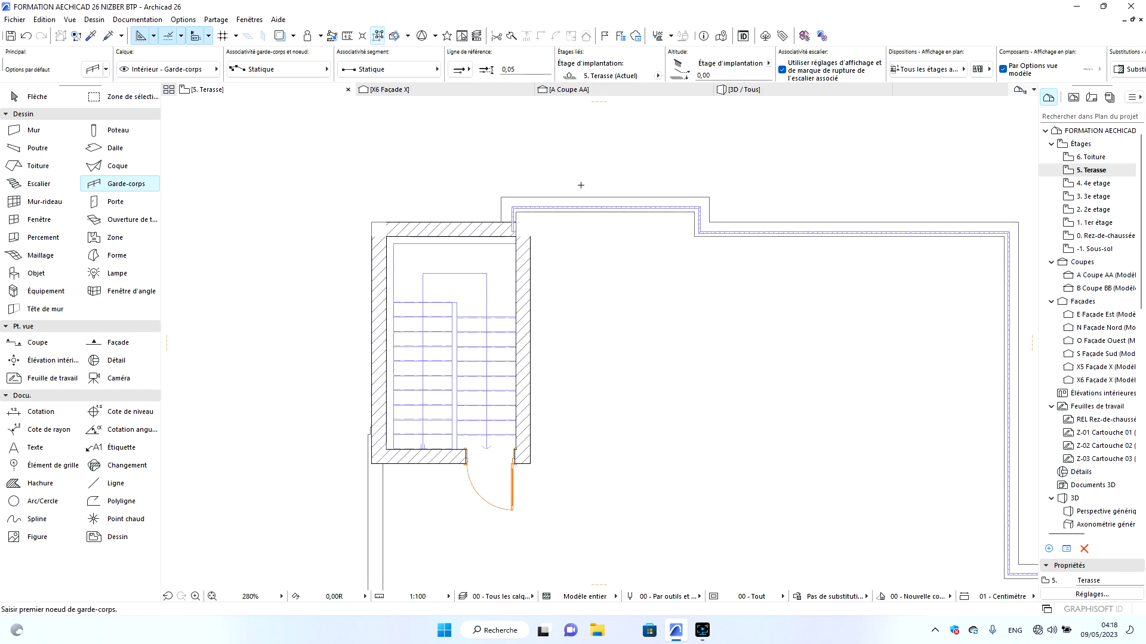
Draw a second railing from the stairwell's south wall, about 10.7 m down the west parapet and 13.7 m along the south parapet to the first railing.
{"action": "scroll", "coordinate": [771, 515], "scroll_direction": "up", "scroll_amount": 15}
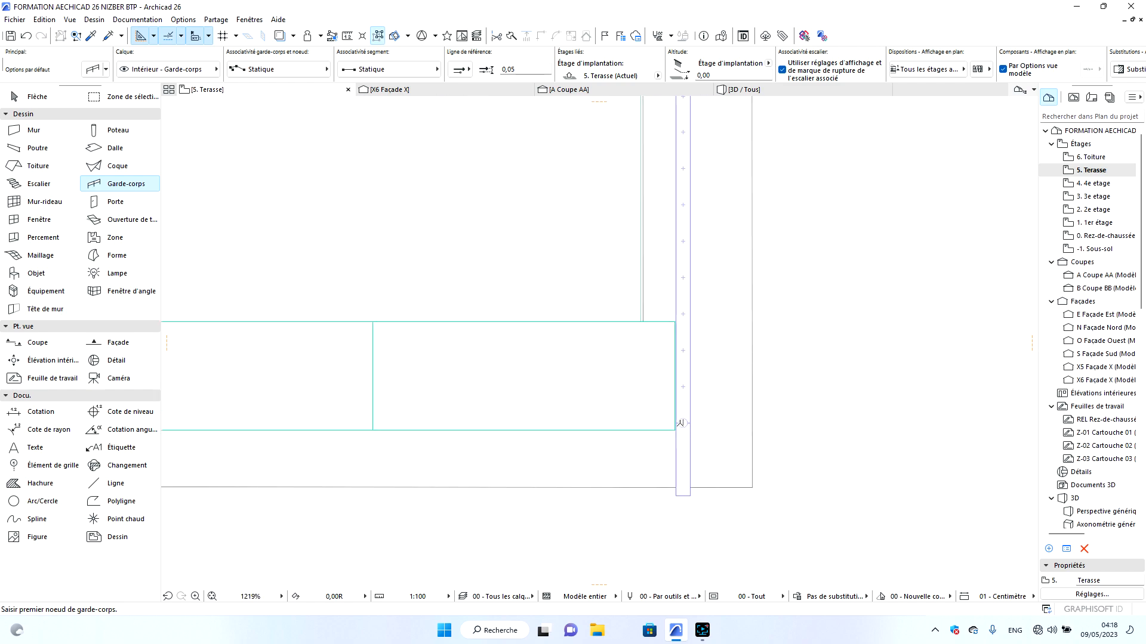
{"action": "scroll", "coordinate": [684, 452], "scroll_direction": "down", "scroll_amount": 14}
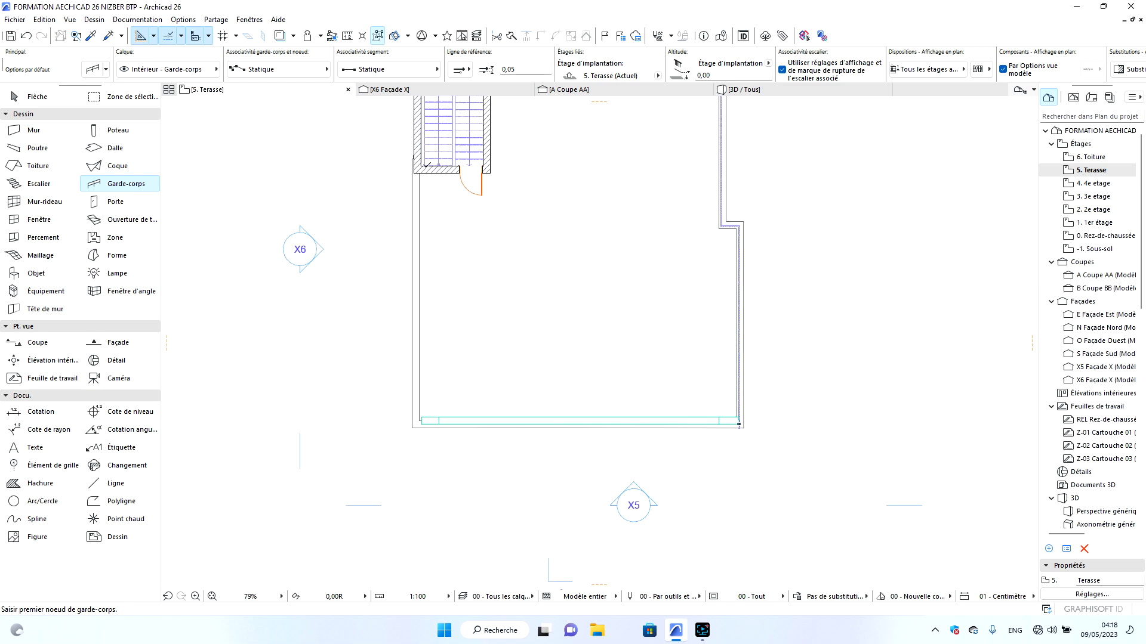
{"action": "scroll", "coordinate": [400, 187], "scroll_direction": "up", "scroll_amount": 12}
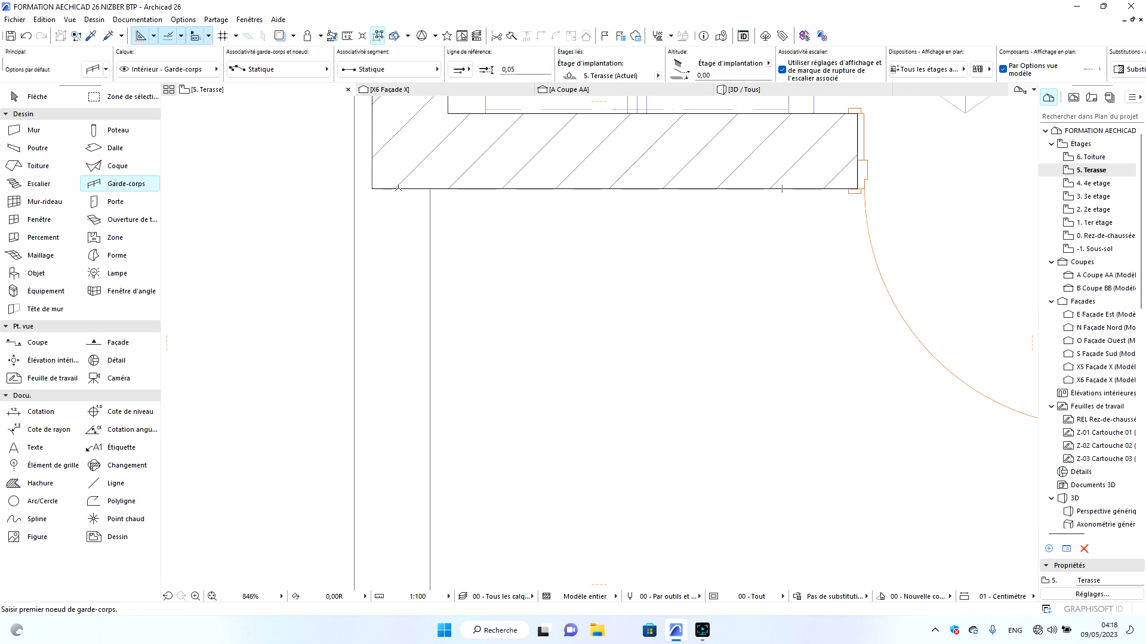
{"action": "left_click", "coordinate": [396, 189]}
{"action": "scroll", "coordinate": [396, 188], "scroll_direction": "down", "scroll_amount": 12}
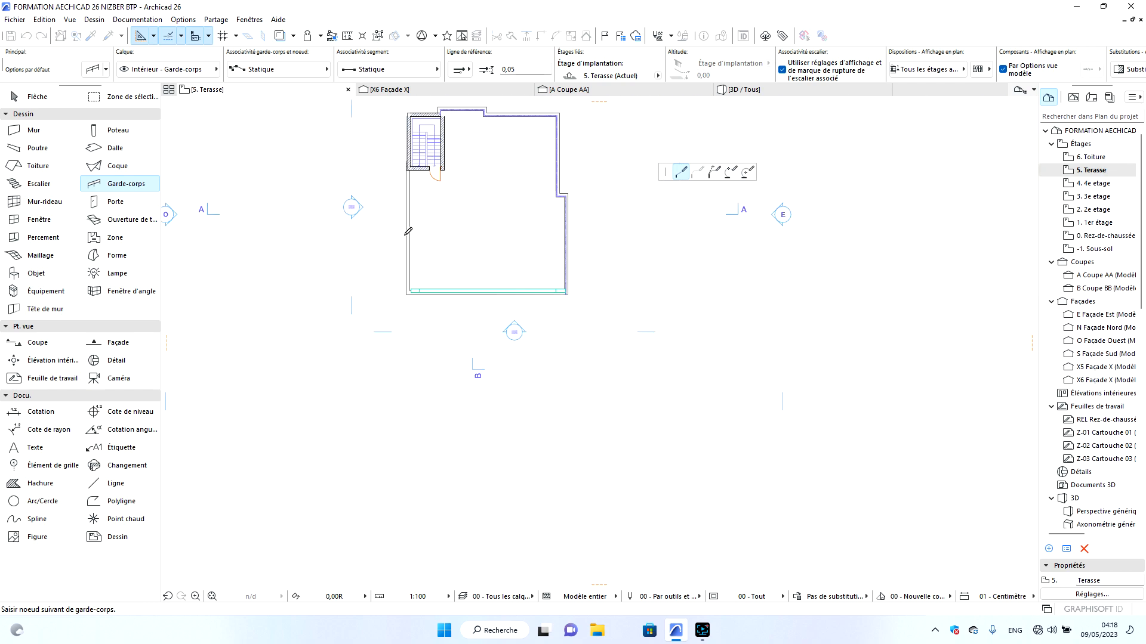
{"action": "scroll", "coordinate": [410, 287], "scroll_direction": "up", "scroll_amount": 6}
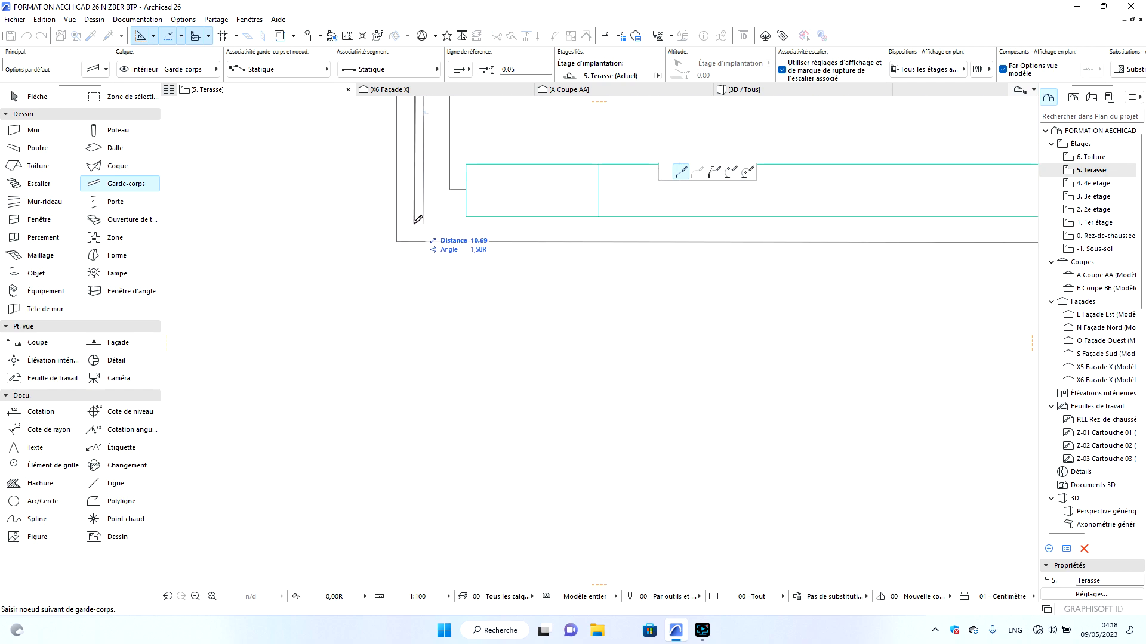
{"action": "left_click", "coordinate": [425, 219]}
{"action": "scroll", "coordinate": [322, 240], "scroll_direction": "down", "scroll_amount": 5}
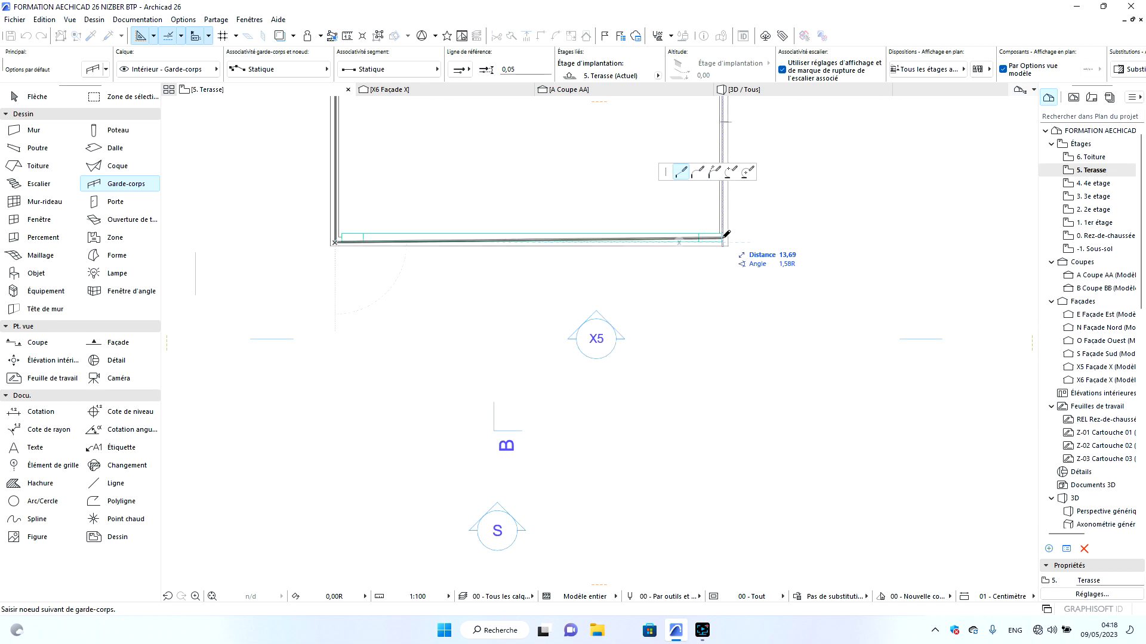
{"action": "scroll", "coordinate": [728, 236], "scroll_direction": "up", "scroll_amount": 5}
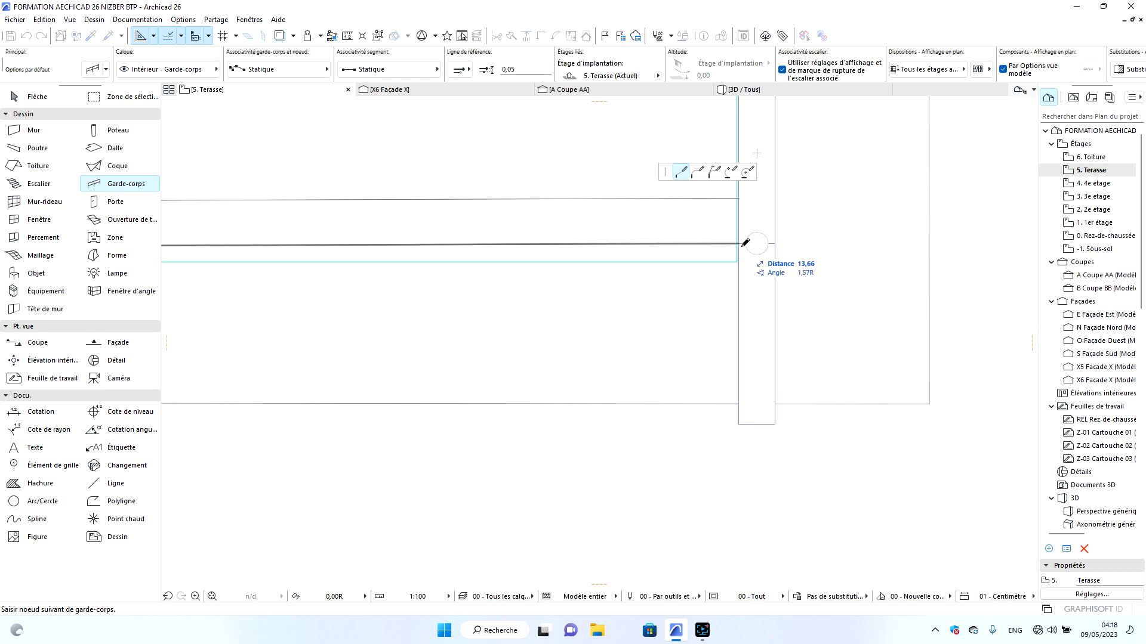
{"action": "double_click", "coordinate": [740, 286]}
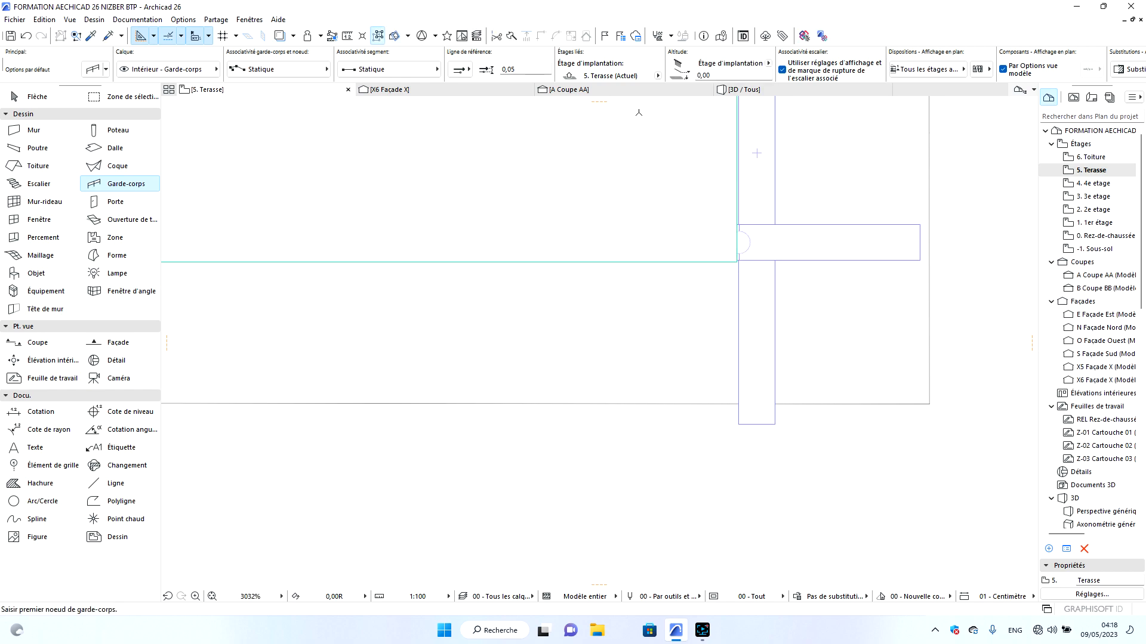
Select both terrace railings in the 3D view and review their baluster settings, keeping them as they are.
{"action": "left_click", "coordinate": [810, 90]}
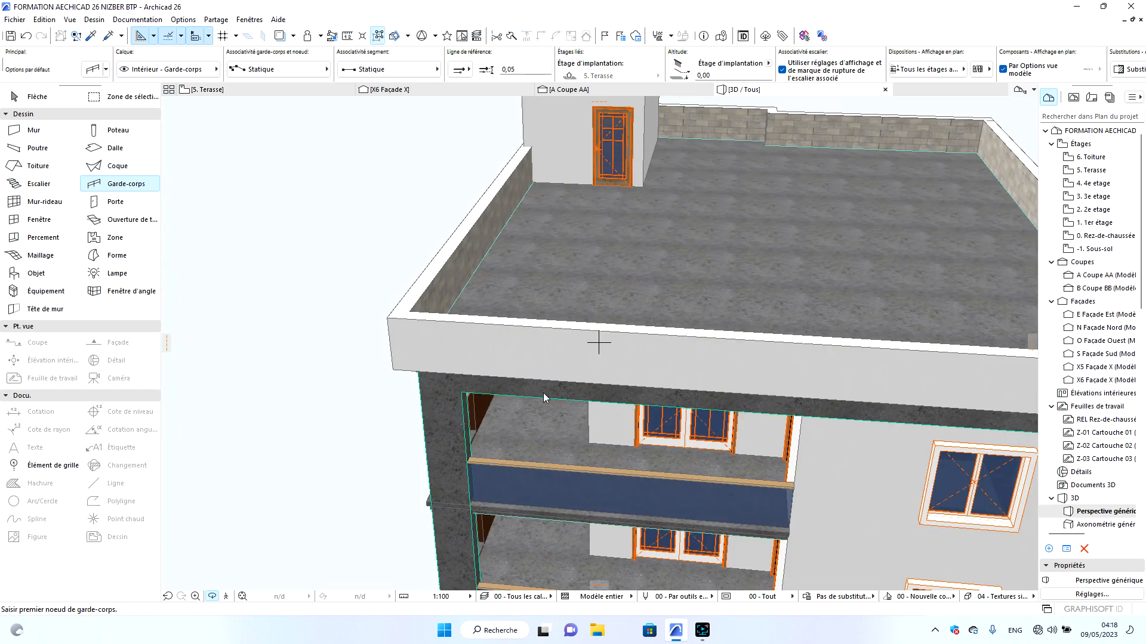
{"action": "left_click_drag", "start_coordinate": [452, 341], "coordinate": [713, 335]}
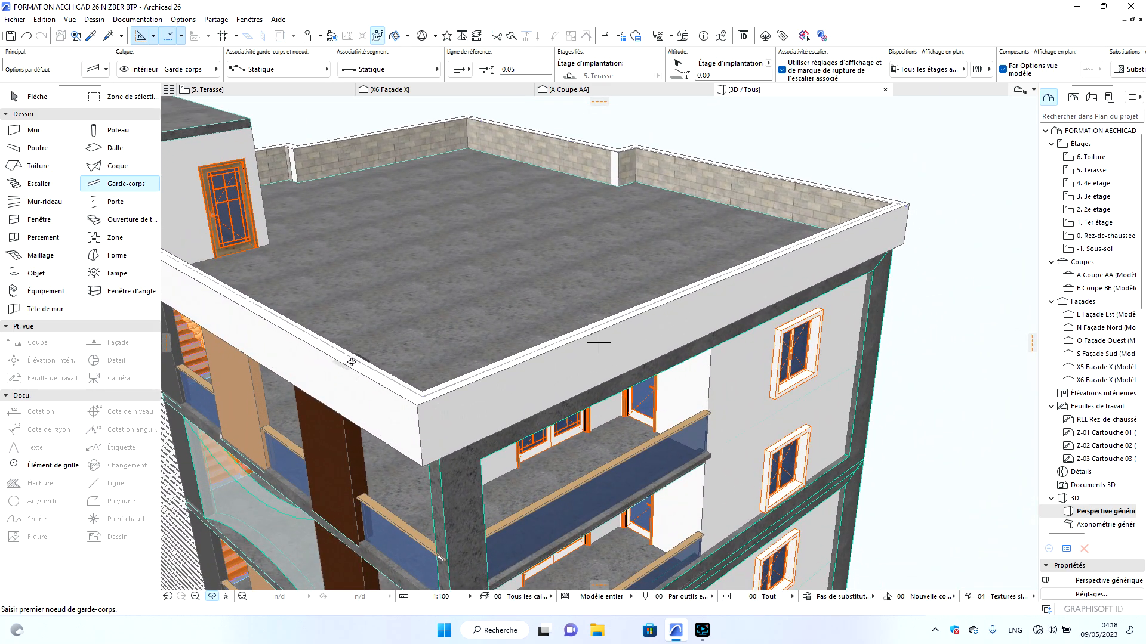
{"action": "scroll", "coordinate": [527, 326], "scroll_direction": "down", "scroll_amount": 4}
{"action": "scroll", "coordinate": [427, 339], "scroll_direction": "up", "scroll_amount": 5}
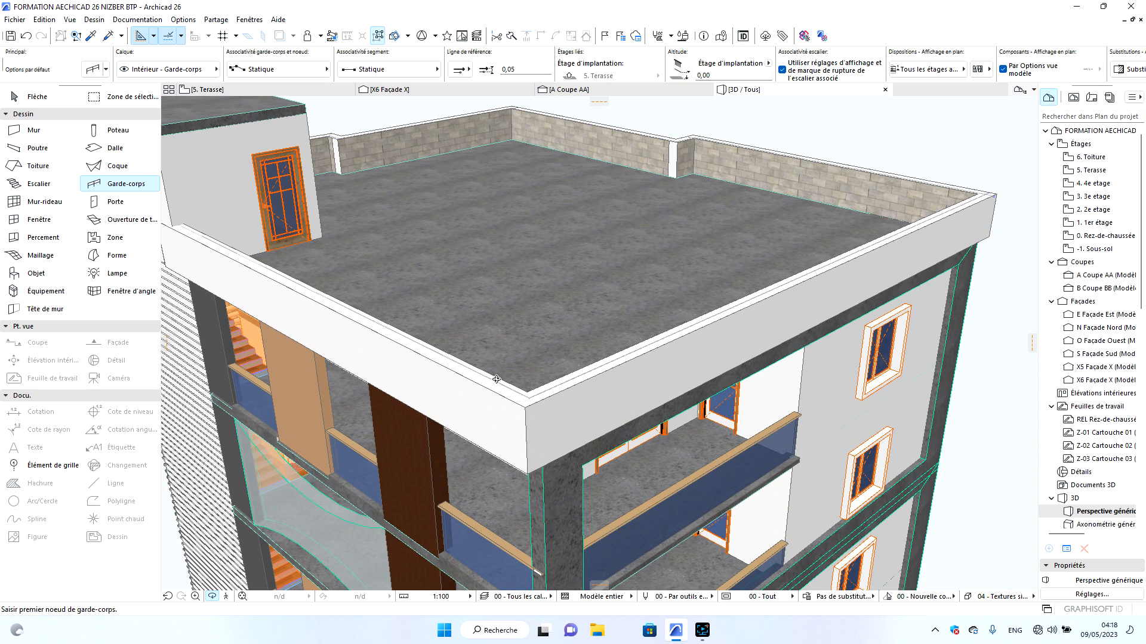
{"action": "key", "text": "Escape"}
{"action": "left_click", "coordinate": [505, 389]}
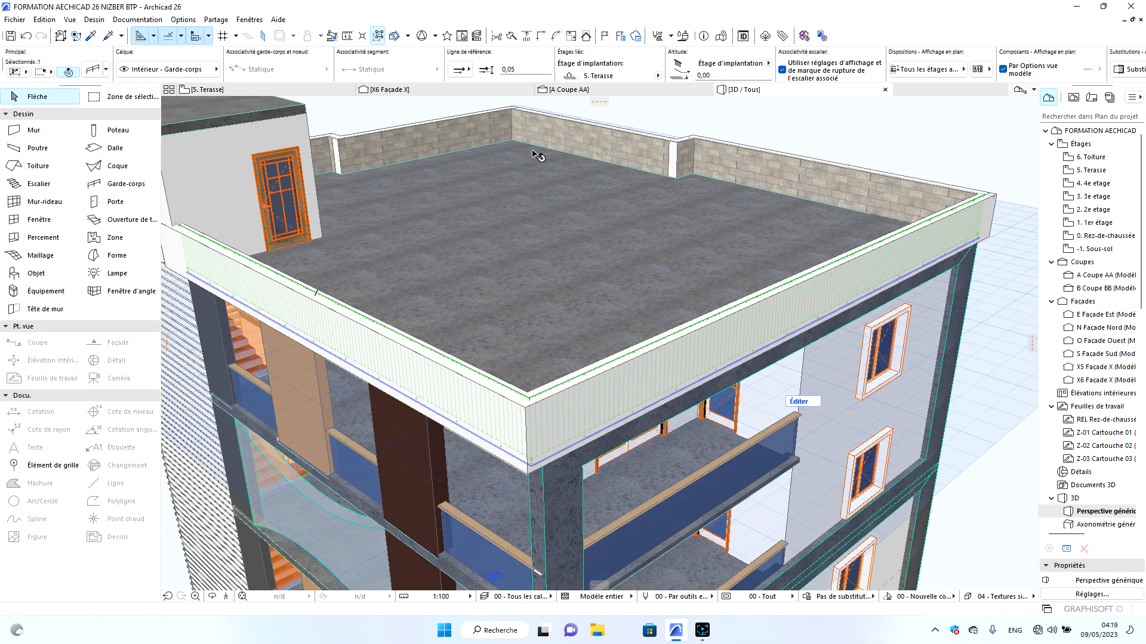
{"action": "left_click", "coordinate": [879, 173], "text": "shift"}
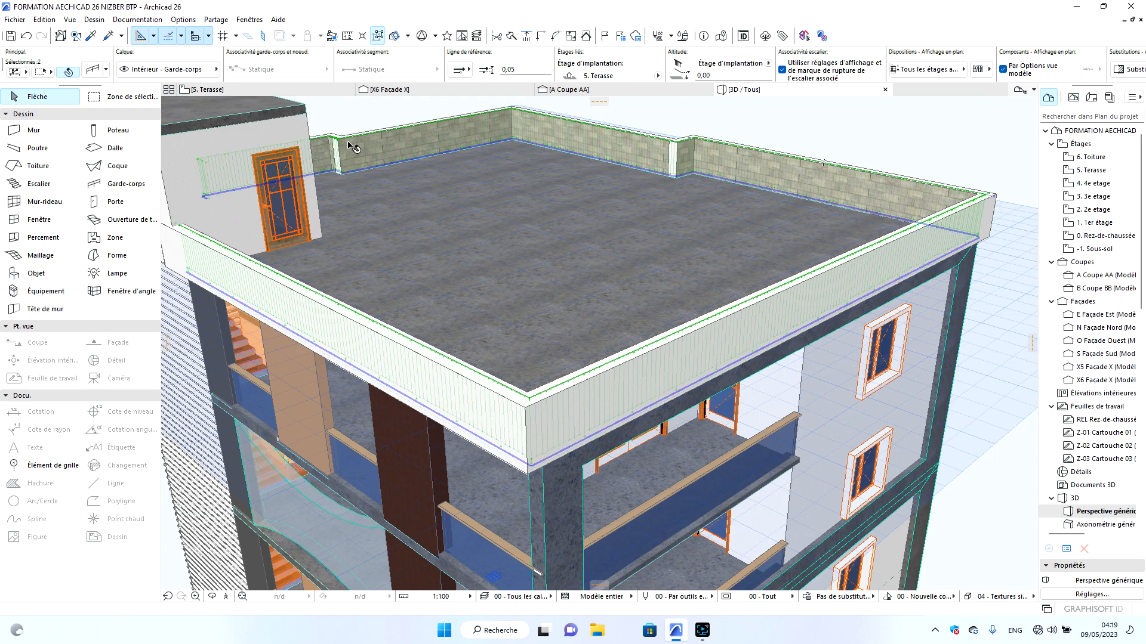
{"action": "left_click", "coordinate": [94, 71]}
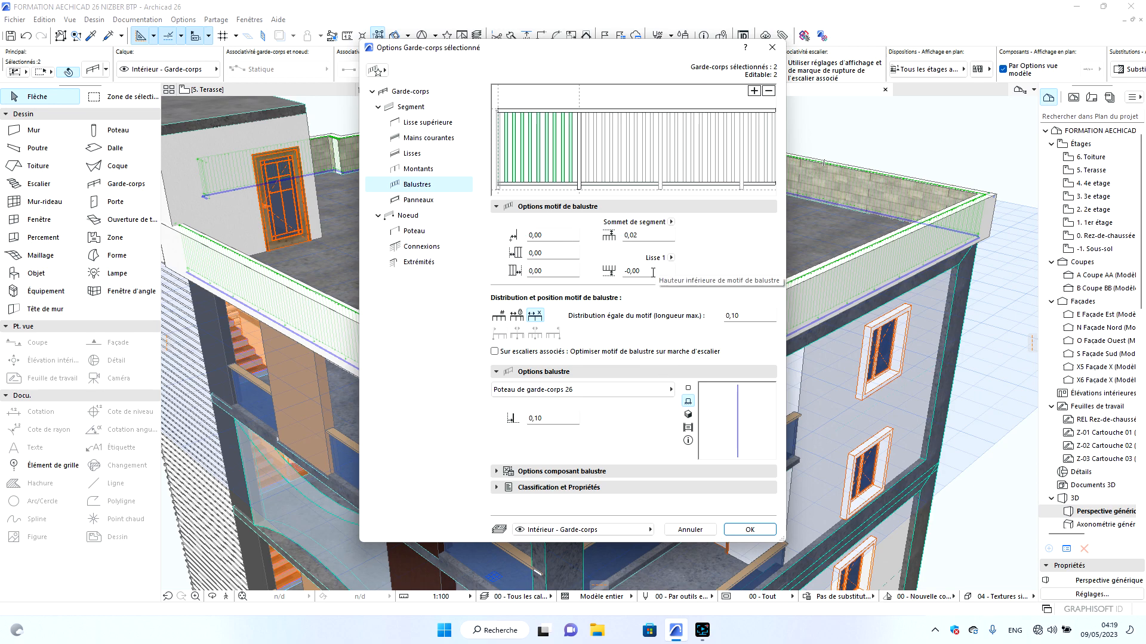
{"action": "left_click", "coordinate": [773, 48]}
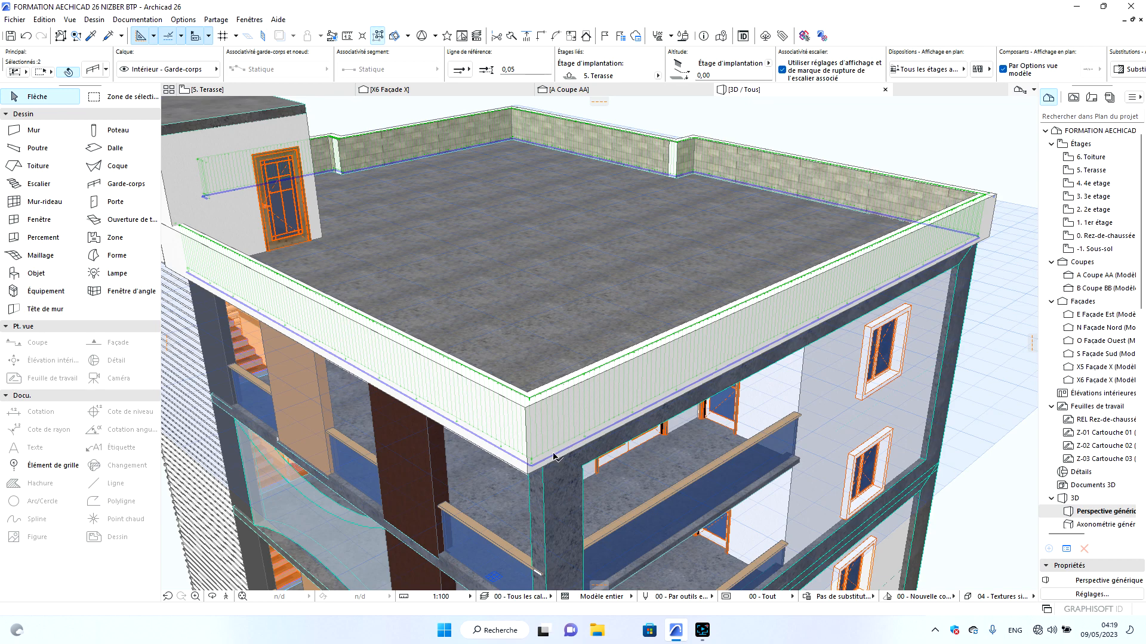
Move both selected railings vertically by about 0.98 m, from the parapet's base to its top edge.
{"action": "scroll", "coordinate": [540, 474], "scroll_direction": "up", "scroll_amount": 3}
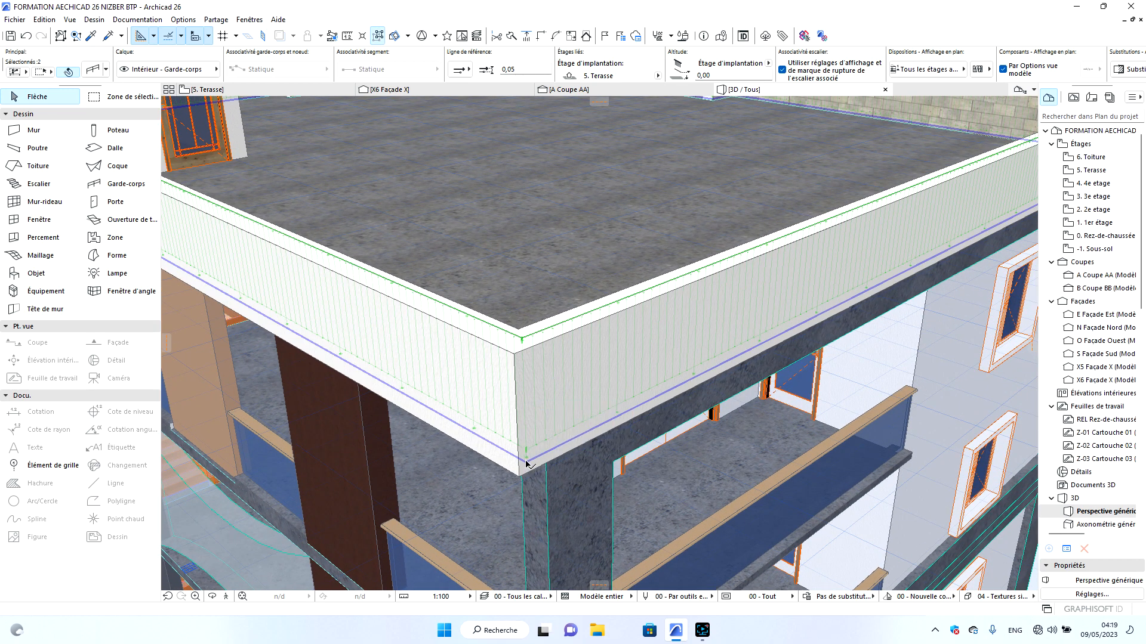
{"action": "left_click", "coordinate": [526, 461]}
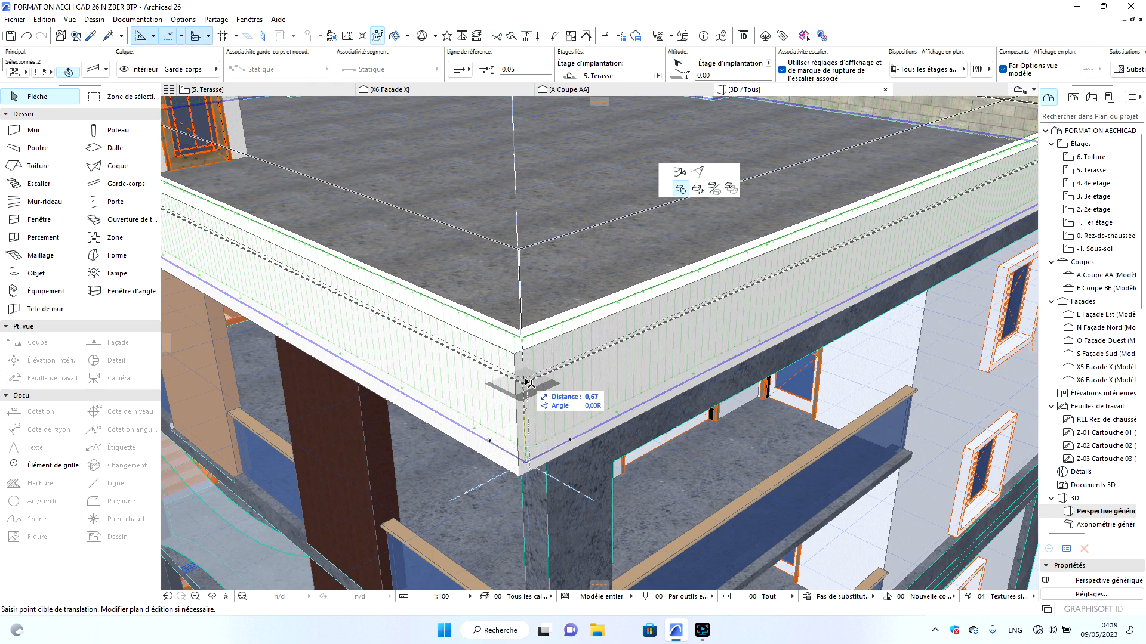
{"action": "left_click", "coordinate": [523, 345]}
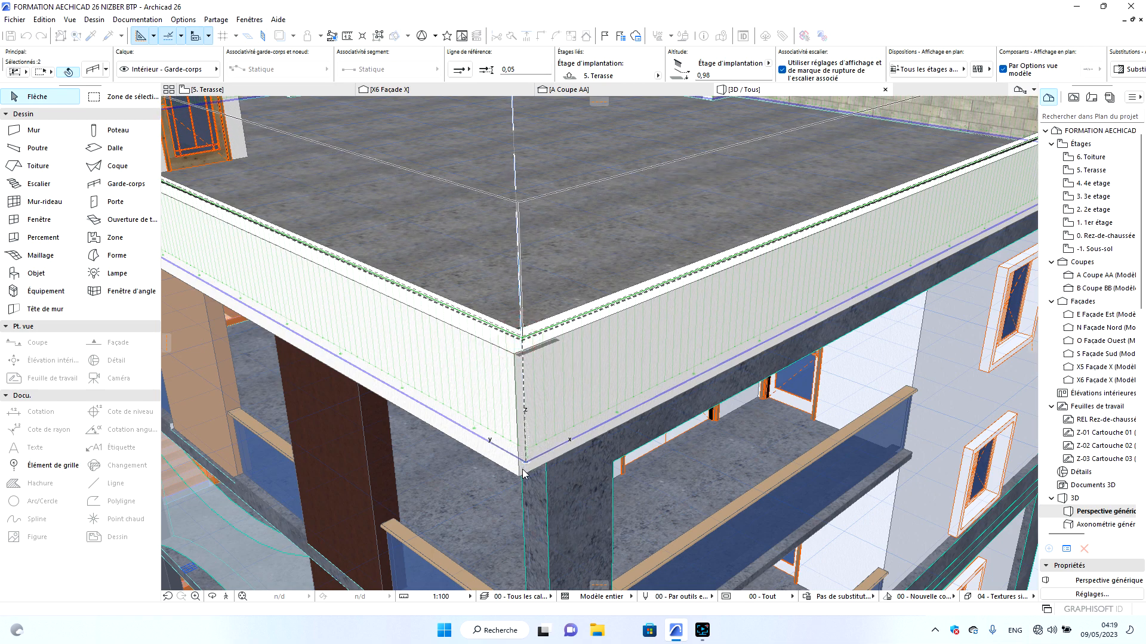
{"action": "key", "text": "Escape"}
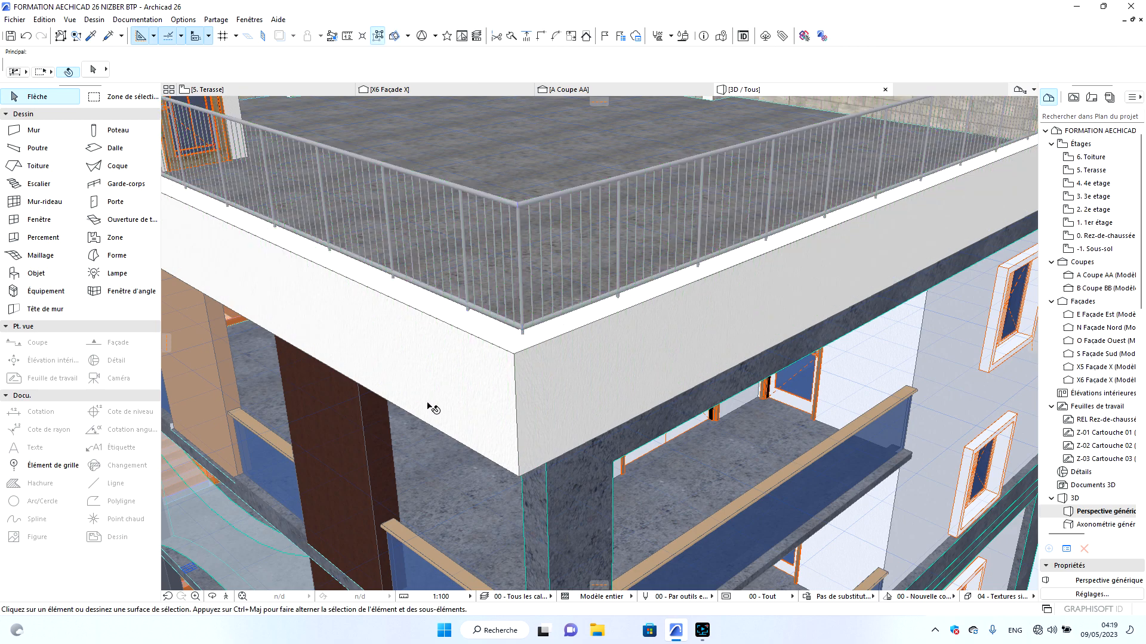
Orbit around the terrace in 3D to examine the raised railings and how they meet at the southeast corner.
{"action": "left_click", "coordinate": [216, 598]}
{"action": "scroll", "coordinate": [545, 463], "scroll_direction": "down", "scroll_amount": 6}
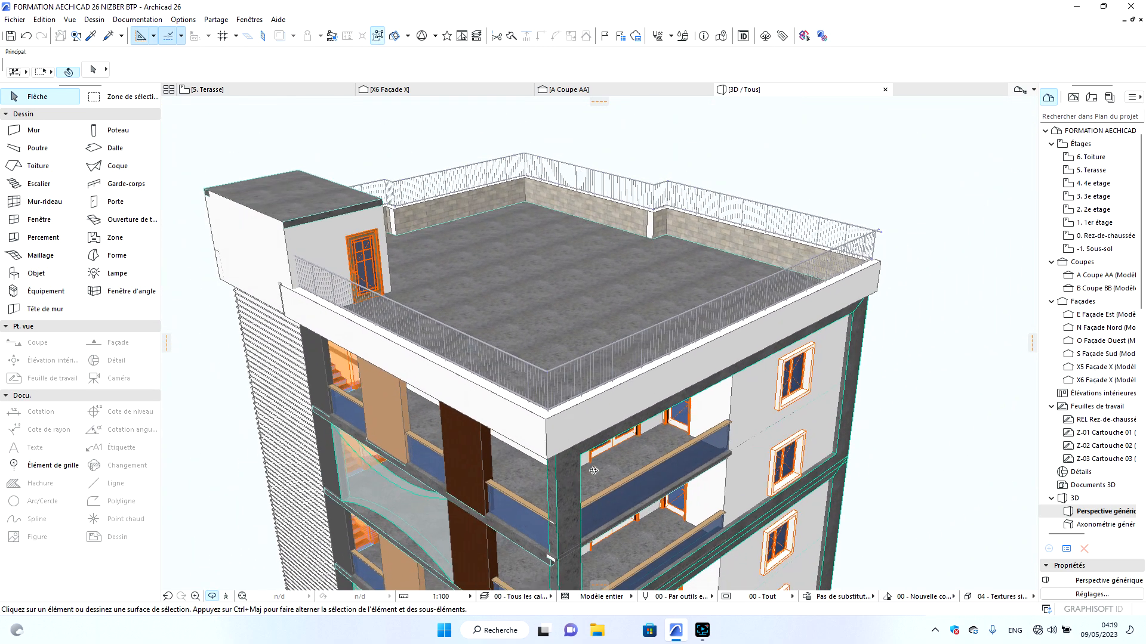
{"action": "left_click_drag", "start_coordinate": [593, 471], "coordinate": [495, 423]}
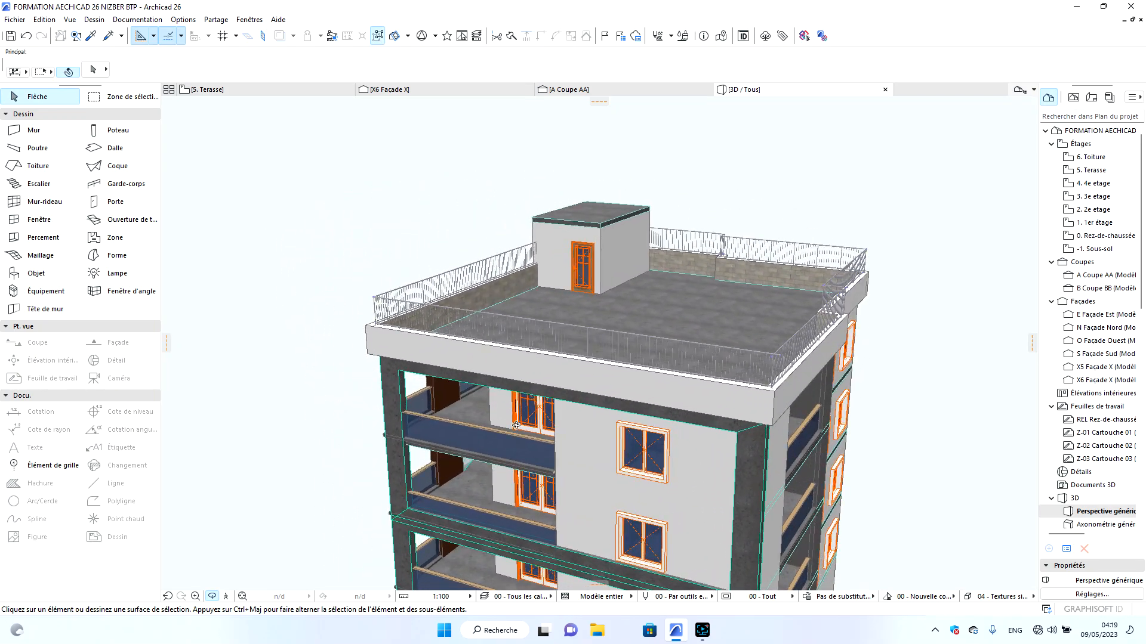
{"action": "scroll", "coordinate": [706, 400], "scroll_direction": "up", "scroll_amount": 4}
{"action": "left_click_drag", "start_coordinate": [824, 325], "coordinate": [691, 296]}
{"action": "left_click_drag", "start_coordinate": [772, 282], "coordinate": [518, 377]}
{"action": "scroll", "coordinate": [559, 334], "scroll_direction": "up", "scroll_amount": 10}
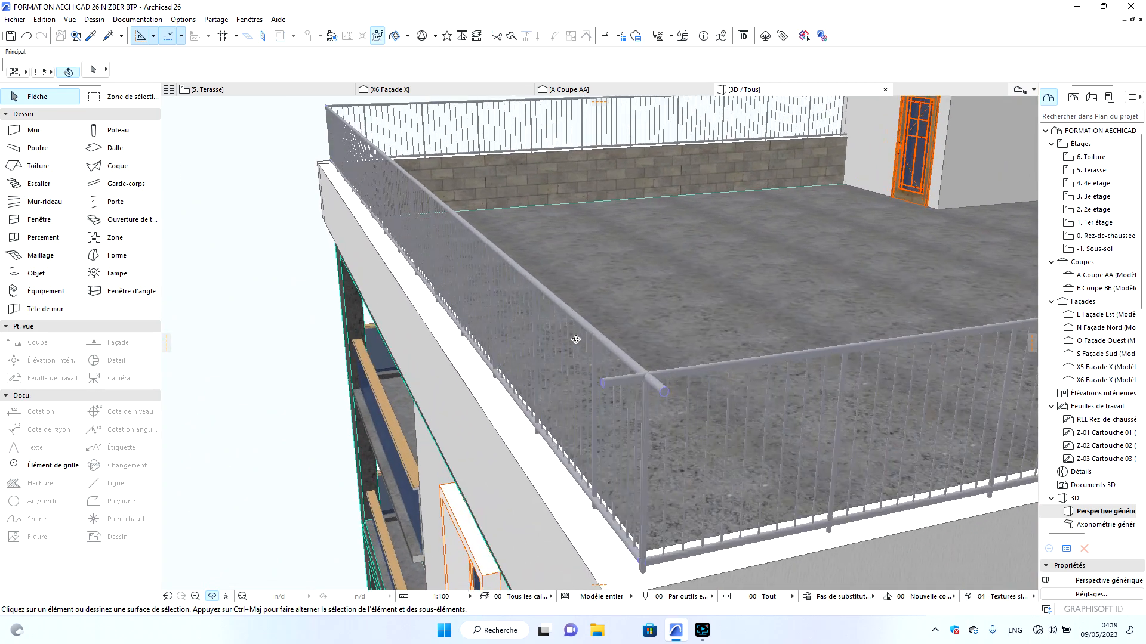
{"action": "left_click_drag", "start_coordinate": [450, 409], "coordinate": [836, 438]}
{"action": "scroll", "coordinate": [506, 460], "scroll_direction": "down", "scroll_amount": 5}
{"action": "left_click_drag", "start_coordinate": [853, 336], "coordinate": [575, 398]}
{"action": "left_click_drag", "start_coordinate": [787, 448], "coordinate": [393, 309]}
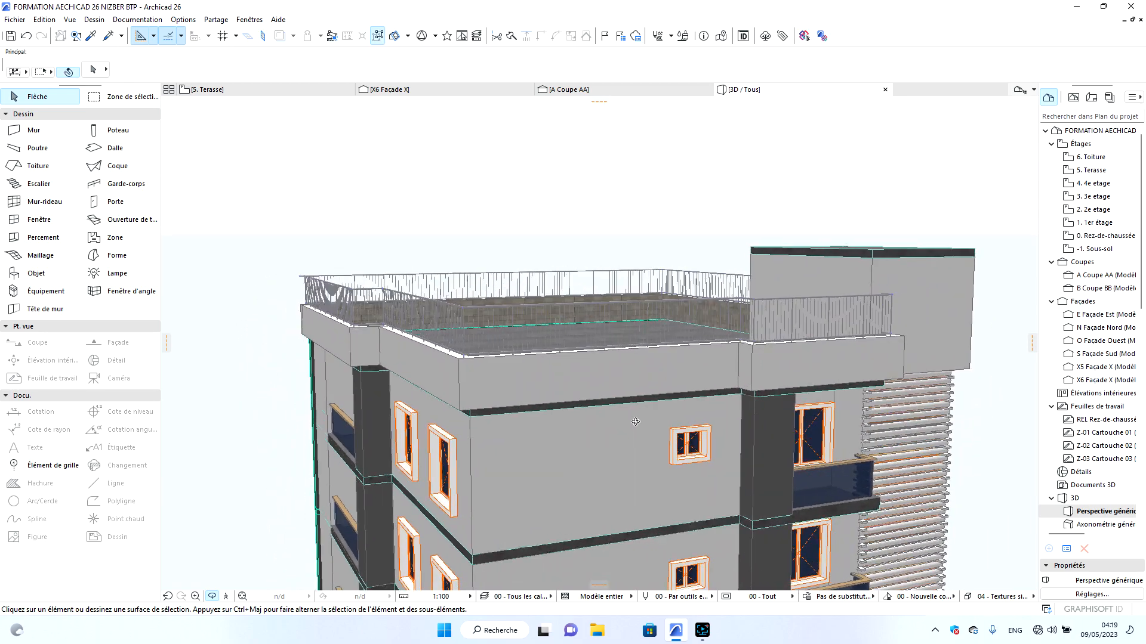
Inspect the railing around the parapet setbacks and where both runs end against the stairwell walls.
{"action": "scroll", "coordinate": [392, 309], "scroll_direction": "up", "scroll_amount": 5}
{"action": "scroll", "coordinate": [392, 309], "scroll_direction": "up", "scroll_amount": 4}
{"action": "left_click_drag", "start_coordinate": [401, 262], "coordinate": [350, 335]}
{"action": "scroll", "coordinate": [350, 335], "scroll_direction": "down", "scroll_amount": 10}
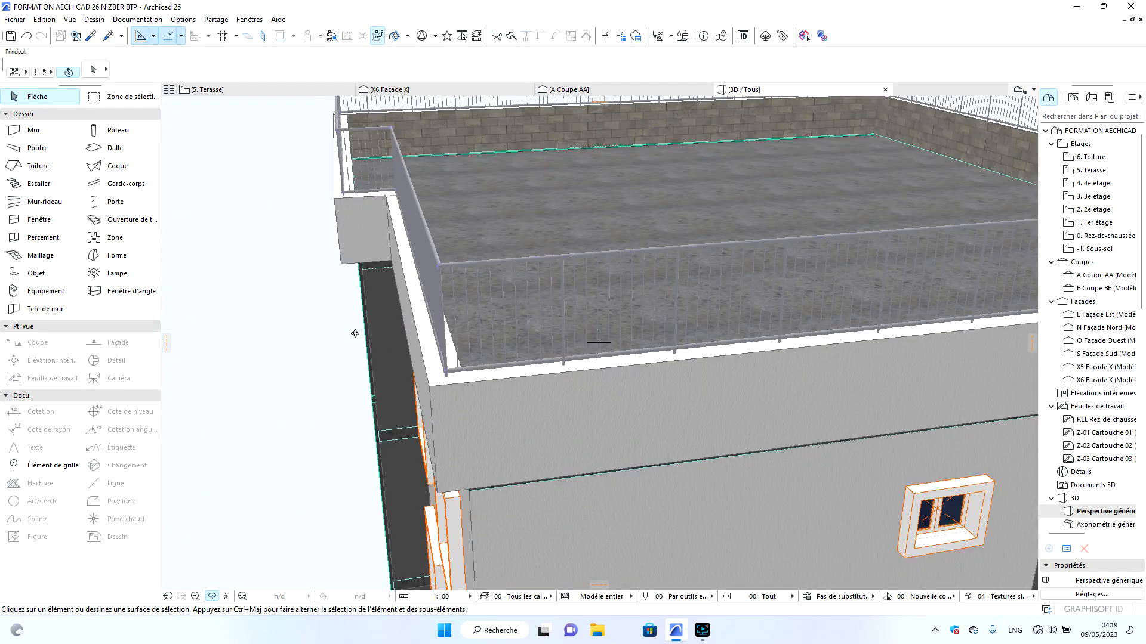
{"action": "scroll", "coordinate": [649, 326], "scroll_direction": "down", "scroll_amount": 2}
{"action": "left_click_drag", "start_coordinate": [649, 326], "coordinate": [697, 381]}
{"action": "scroll", "coordinate": [696, 381], "scroll_direction": "up", "scroll_amount": 5}
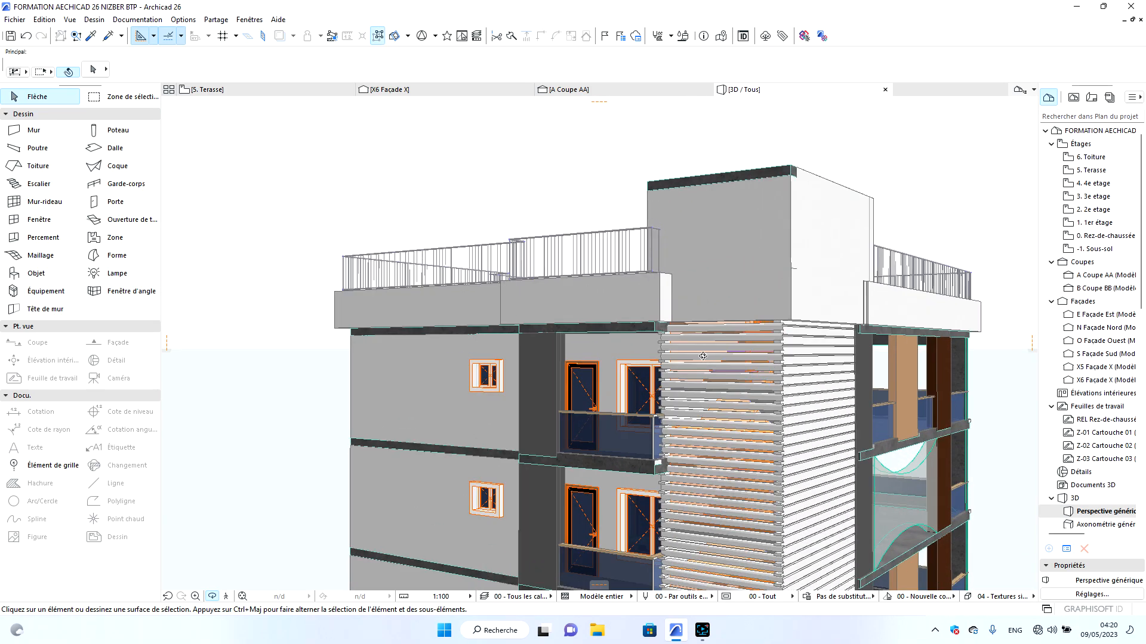
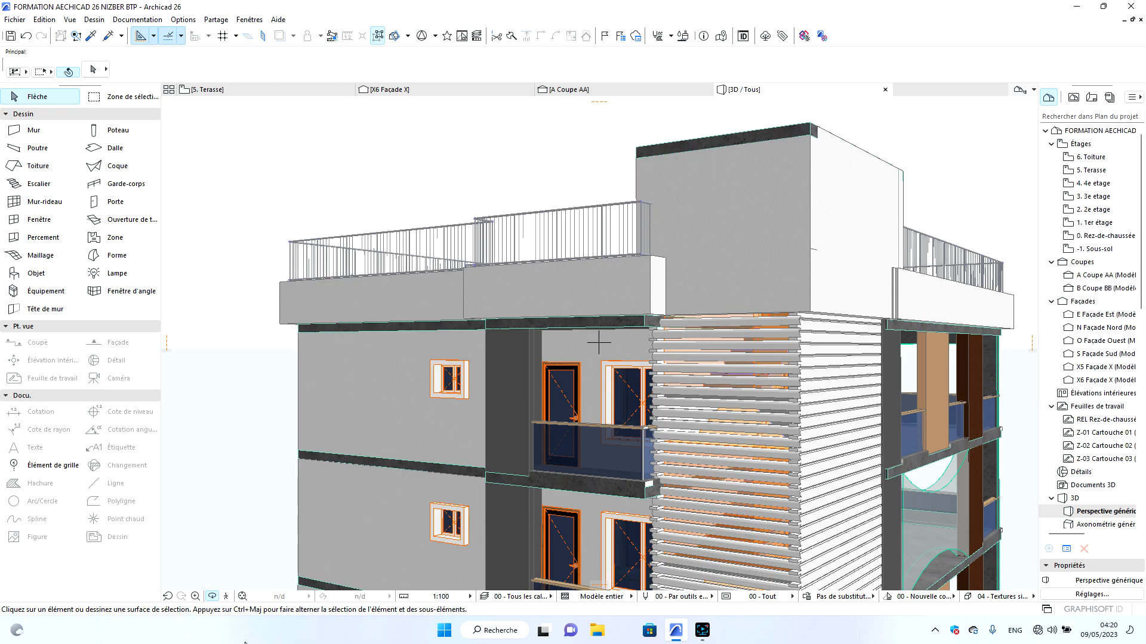
Try the Carrelage - Faïences noir surface on all faces of the stairwell's roof slab.
{"action": "left_click_drag", "start_coordinate": [810, 336], "coordinate": [488, 365]}
{"action": "left_click_drag", "start_coordinate": [852, 323], "coordinate": [594, 353]}
{"action": "left_click", "coordinate": [593, 353]}
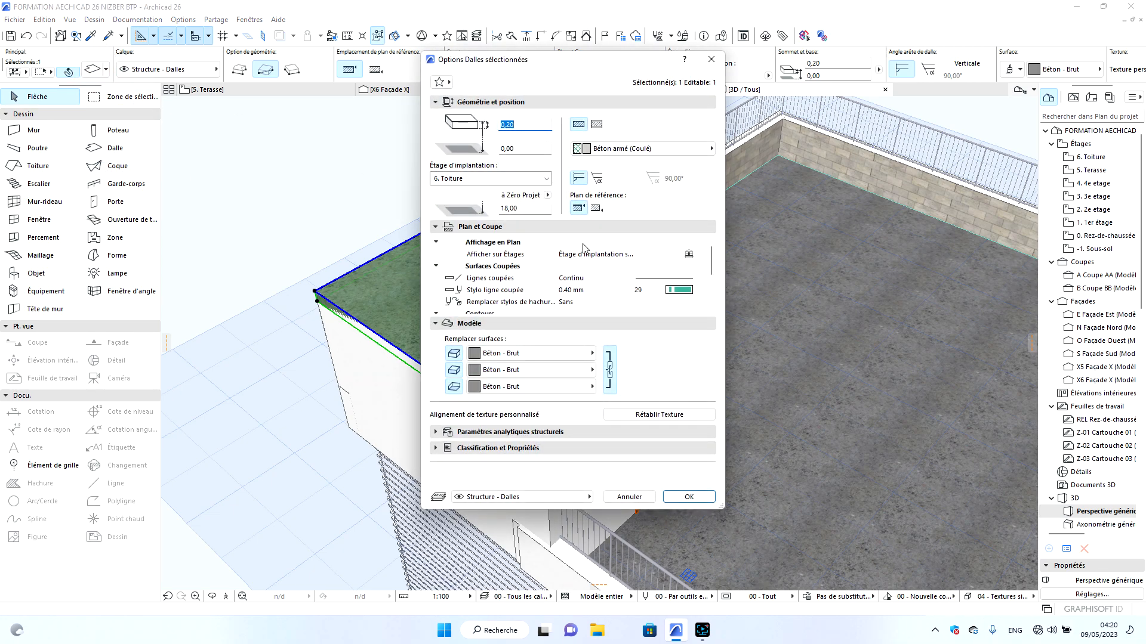
{"action": "left_click", "coordinate": [533, 359]}
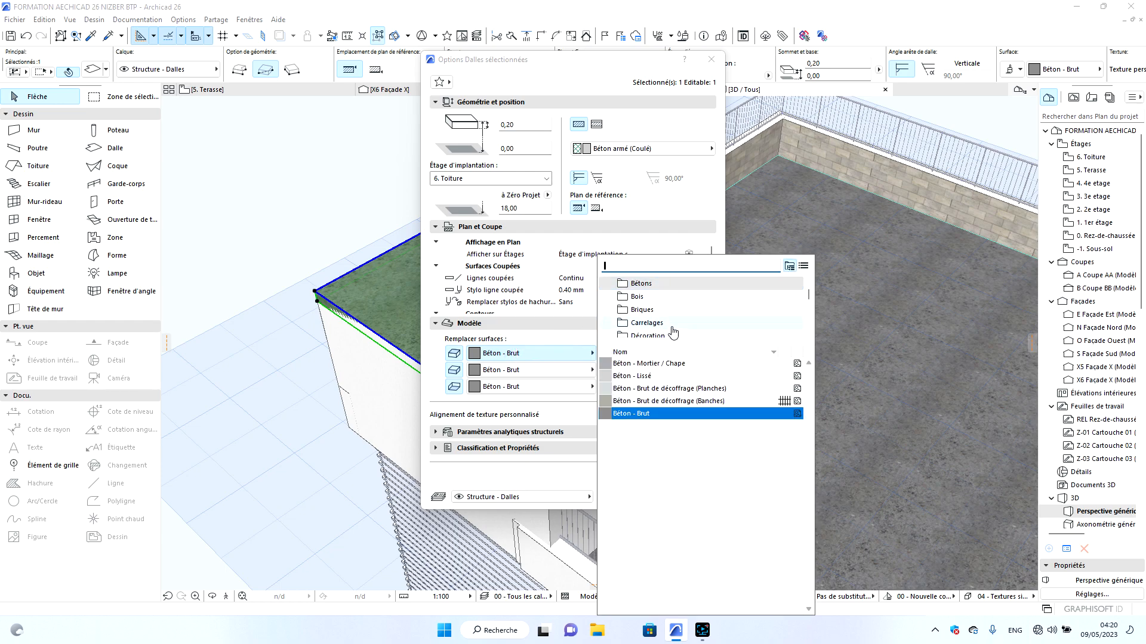
{"action": "left_click", "coordinate": [803, 266]}
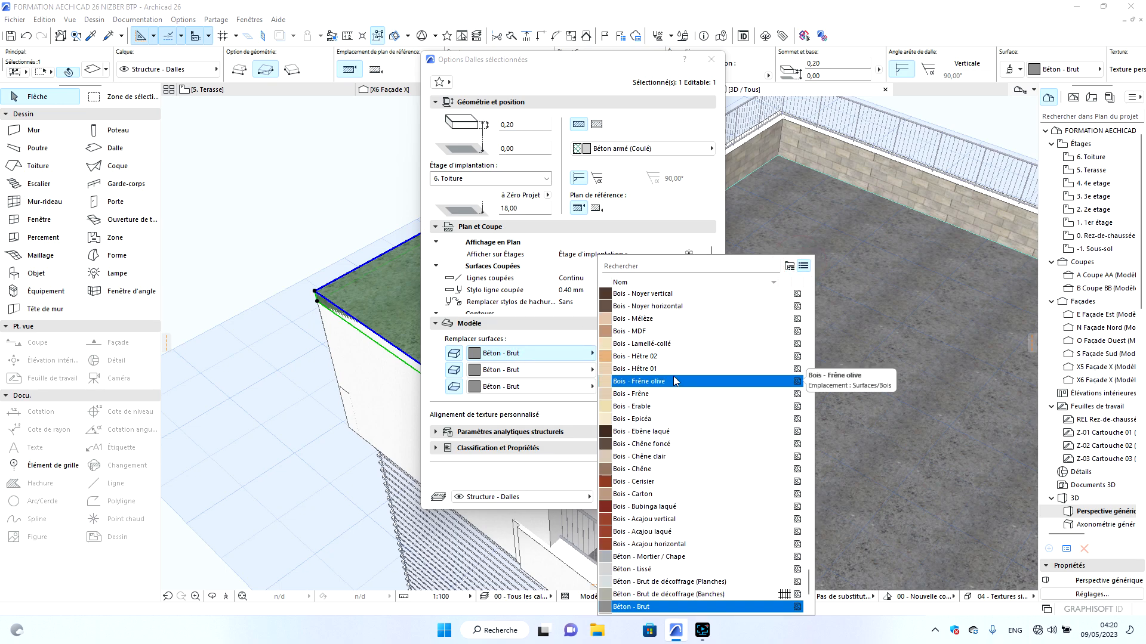
{"action": "scroll", "coordinate": [673, 376], "scroll_direction": "down", "scroll_amount": 3}
{"action": "scroll", "coordinate": [673, 376], "scroll_direction": "up", "scroll_amount": 10}
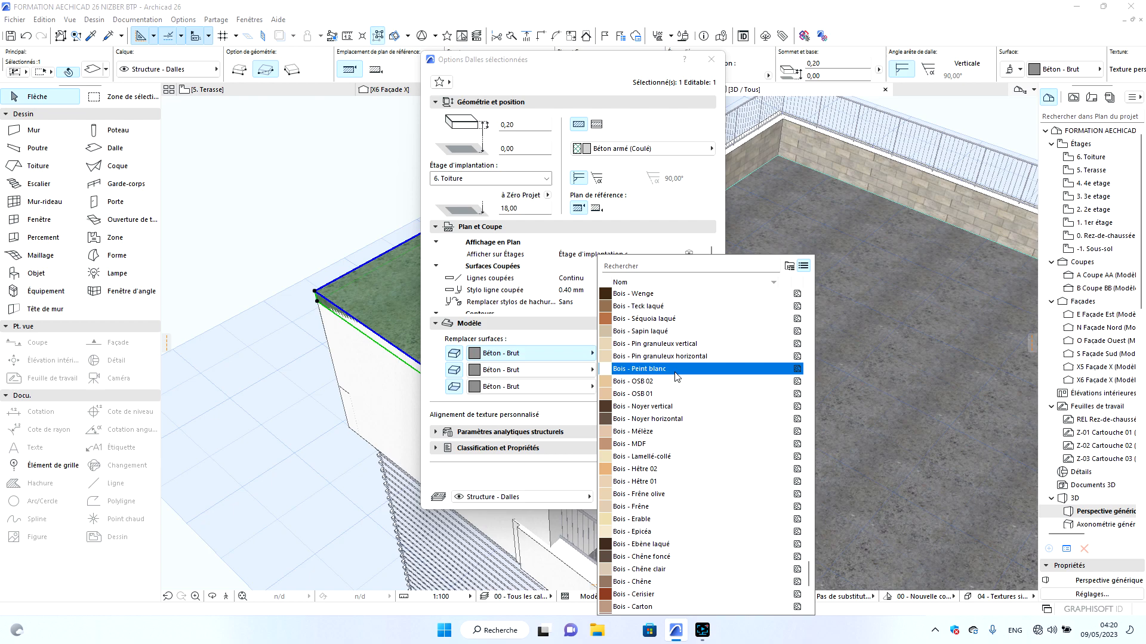
{"action": "scroll", "coordinate": [677, 375], "scroll_direction": "up", "scroll_amount": 2}
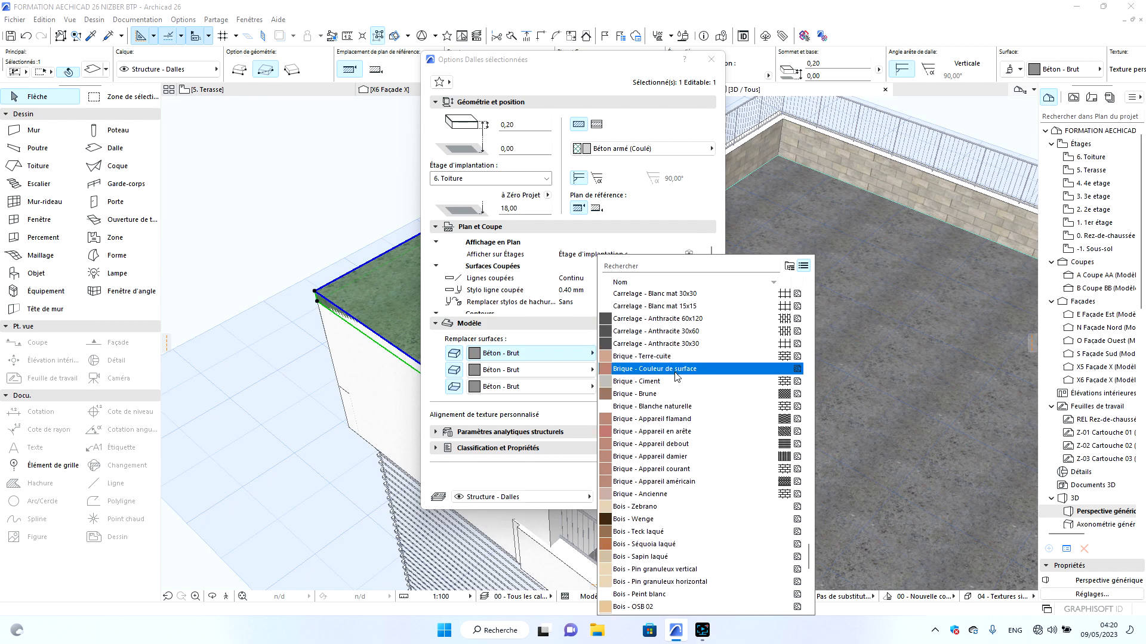
{"action": "scroll", "coordinate": [687, 370], "scroll_direction": "up", "scroll_amount": 1}
{"action": "scroll", "coordinate": [686, 367], "scroll_direction": "up", "scroll_amount": 3}
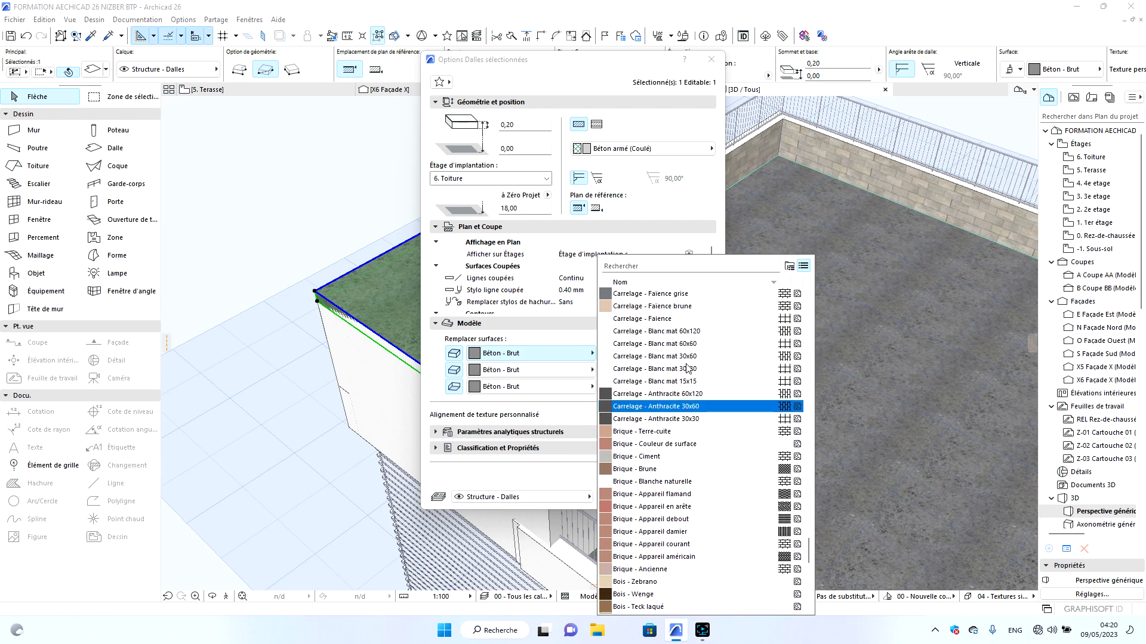
{"action": "left_click", "coordinate": [678, 320]}
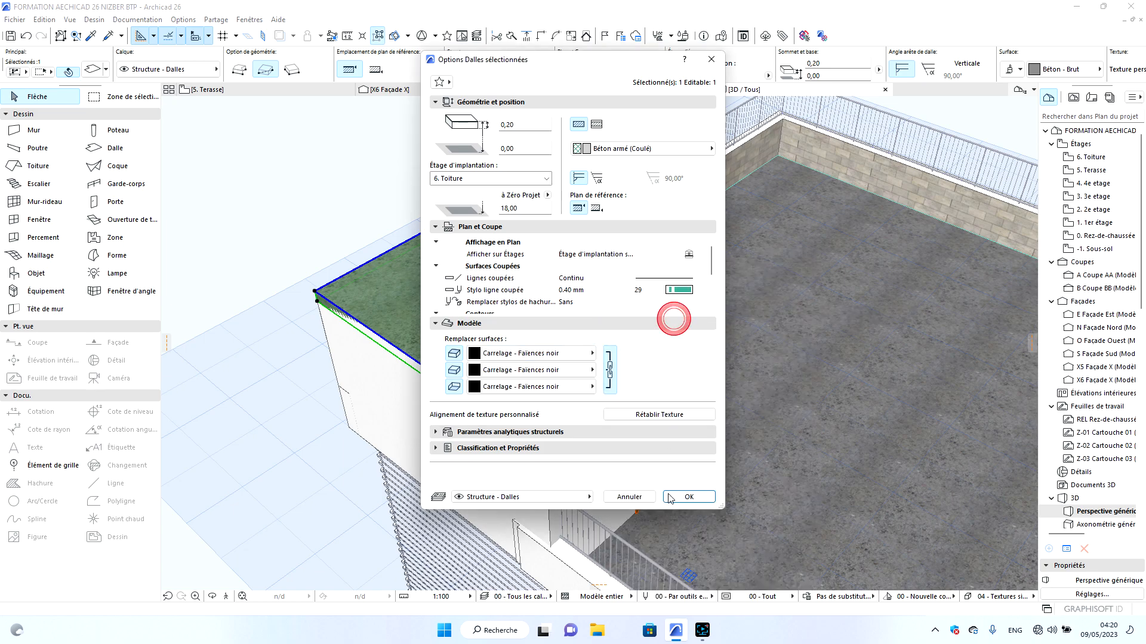
{"action": "left_click", "coordinate": [681, 496]}
{"action": "key", "text": "Escape"}
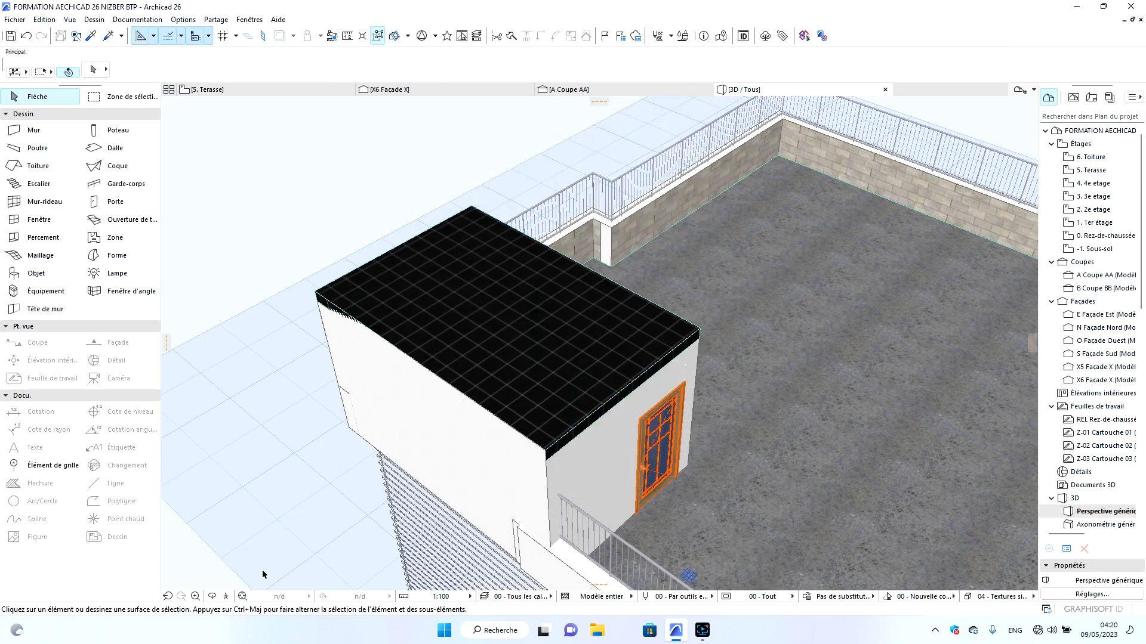
Try moving the stairwell's roof slab up by its own thickness so it rests on top of the walls.
{"action": "middle_click_drag", "start_coordinate": [396, 470], "coordinate": [571, 388], "text": "shift"}
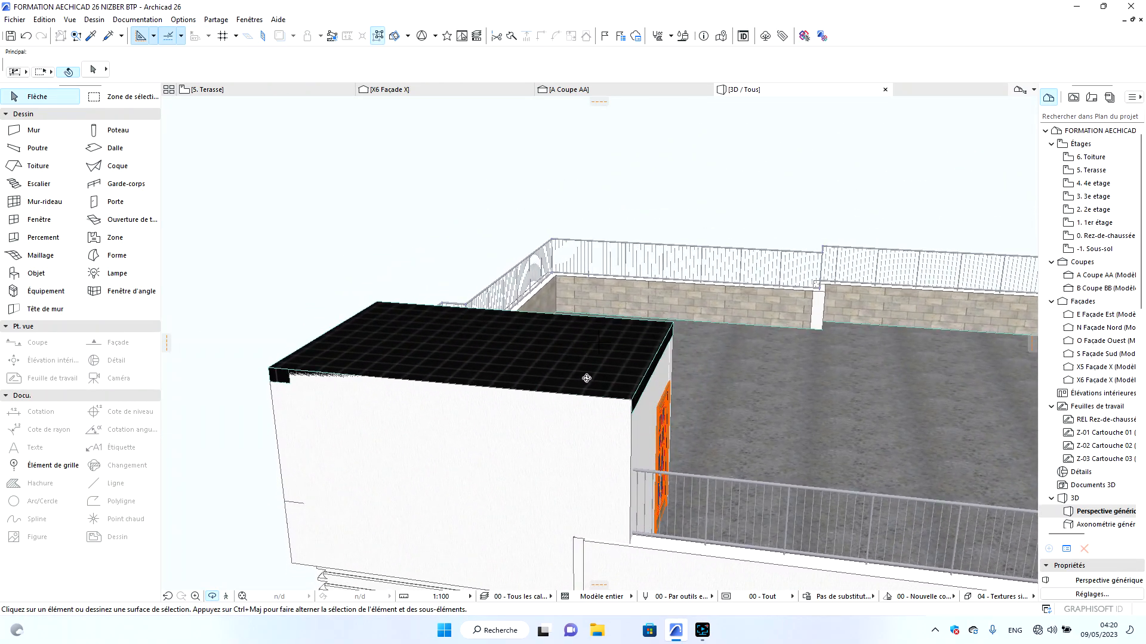
{"action": "left_click", "coordinate": [588, 377]}
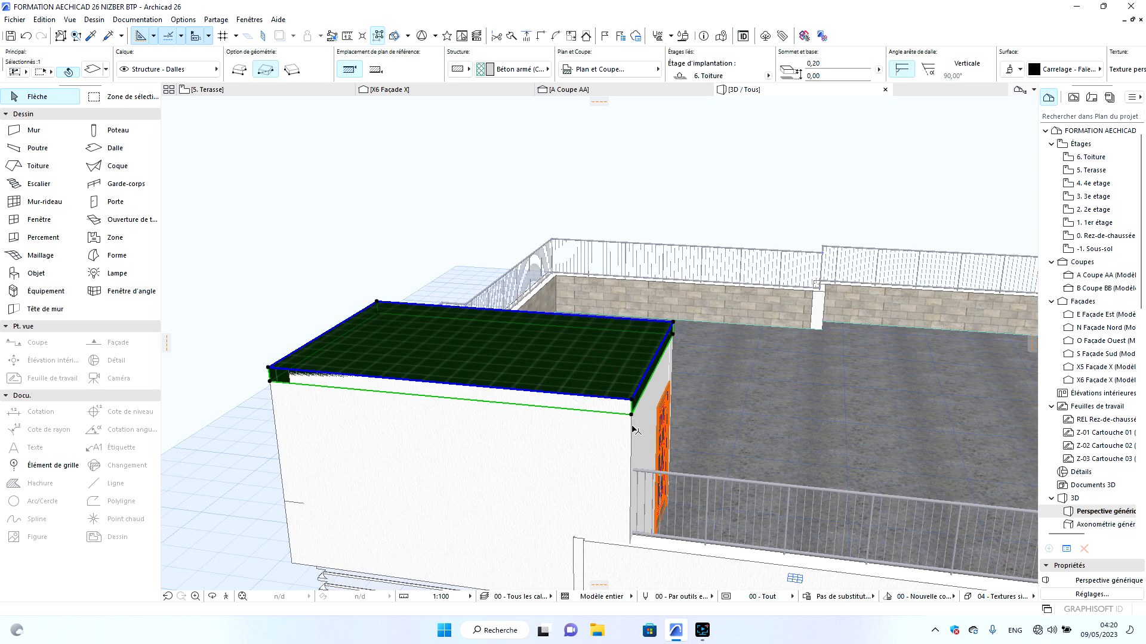
{"action": "left_click", "coordinate": [631, 415]}
{"action": "left_click", "coordinate": [631, 400]}
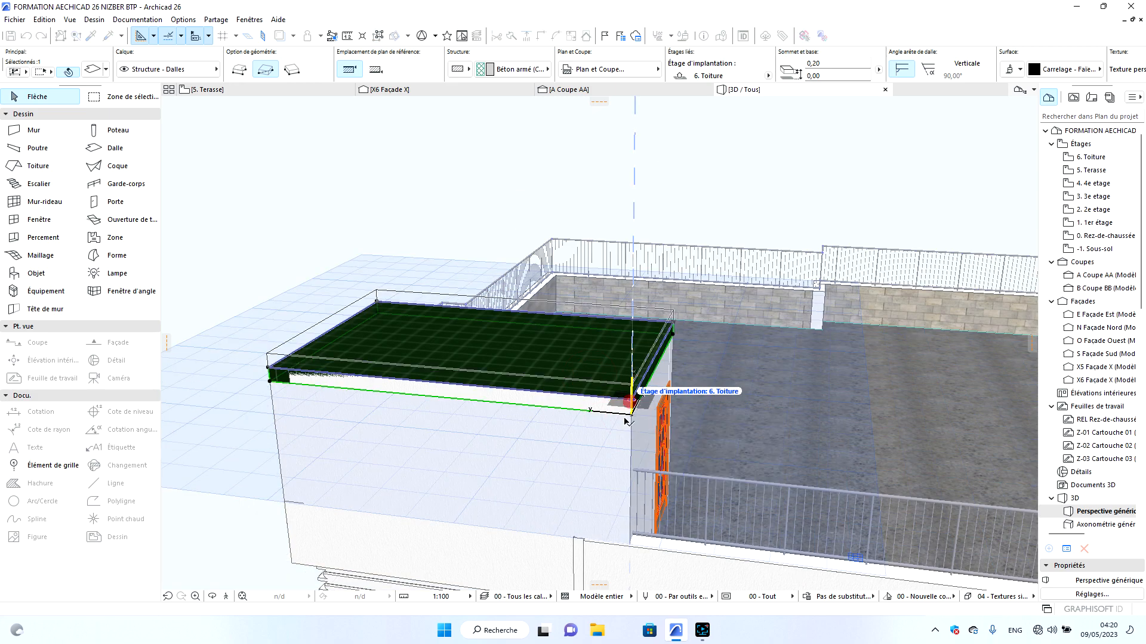
{"action": "key", "text": "Escape"}
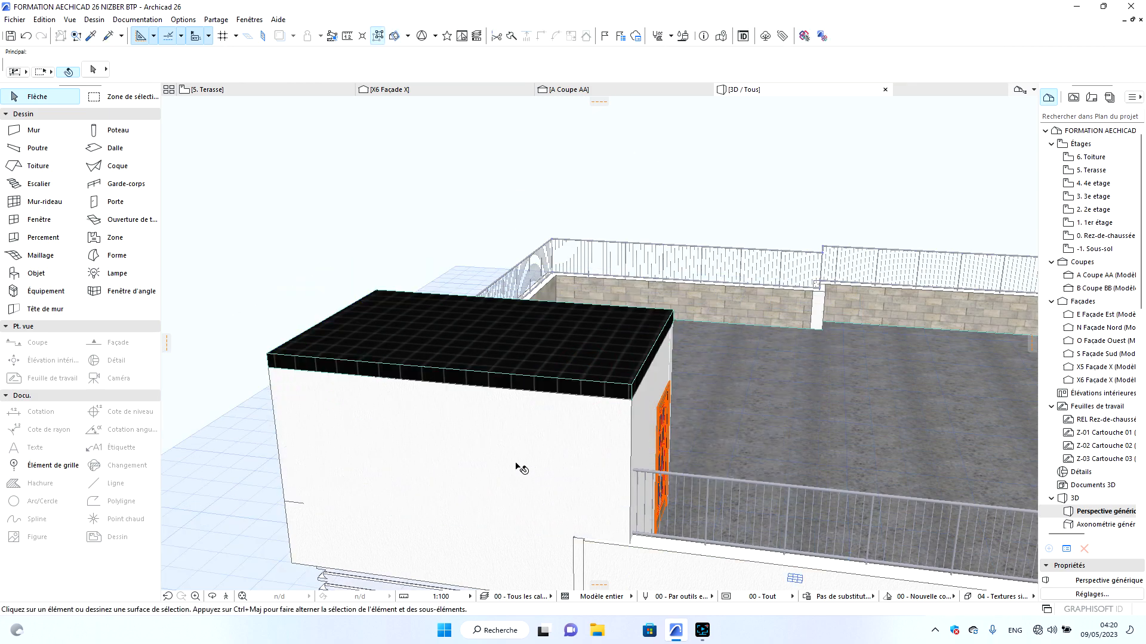
Check the stairwell's roof slab from another angle, and undo its upward move and its surface change.
{"action": "left_click", "coordinate": [212, 596]}
{"action": "left_click_drag", "start_coordinate": [298, 450], "coordinate": [644, 417]}
{"action": "left_click_drag", "start_coordinate": [338, 465], "coordinate": [204, 435]}
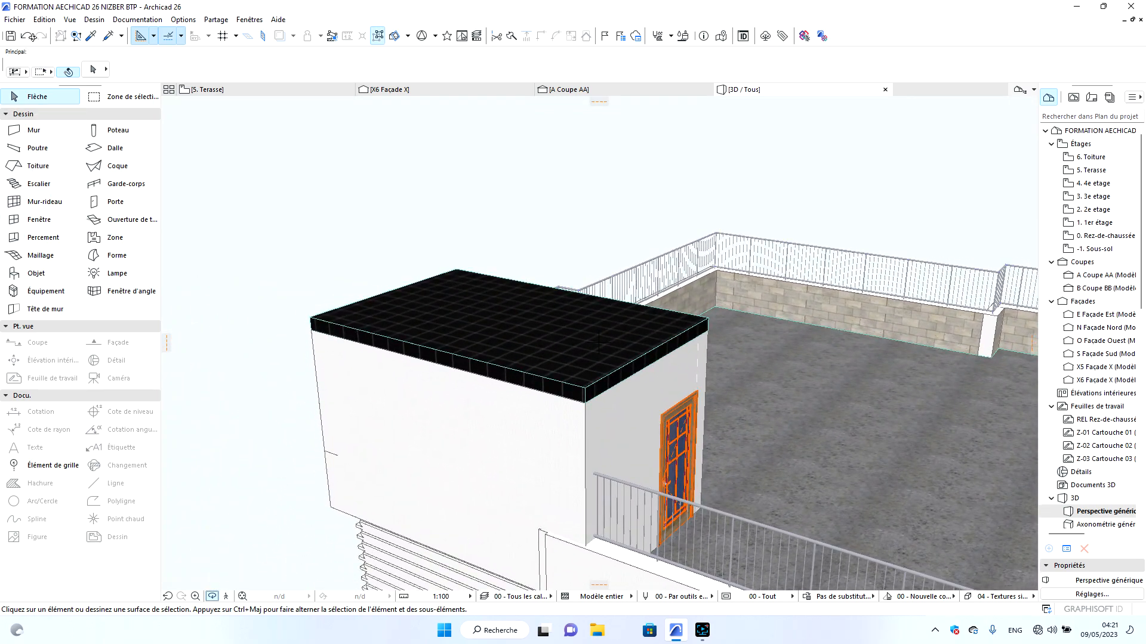
{"action": "left_click", "coordinate": [26, 37]}
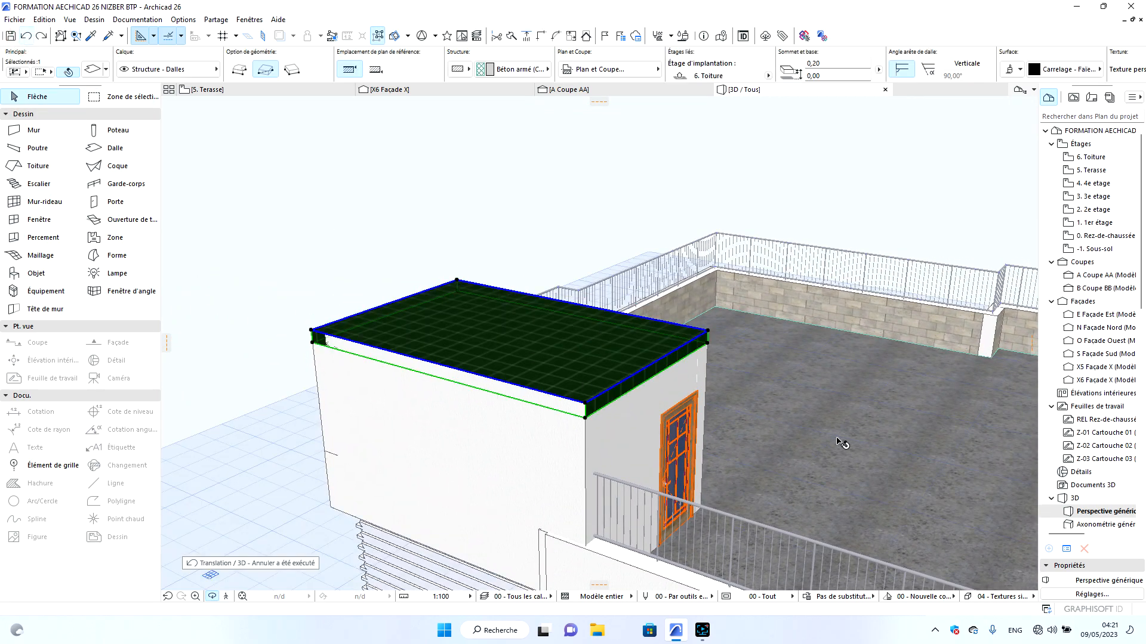
{"action": "key", "text": "Escape"}
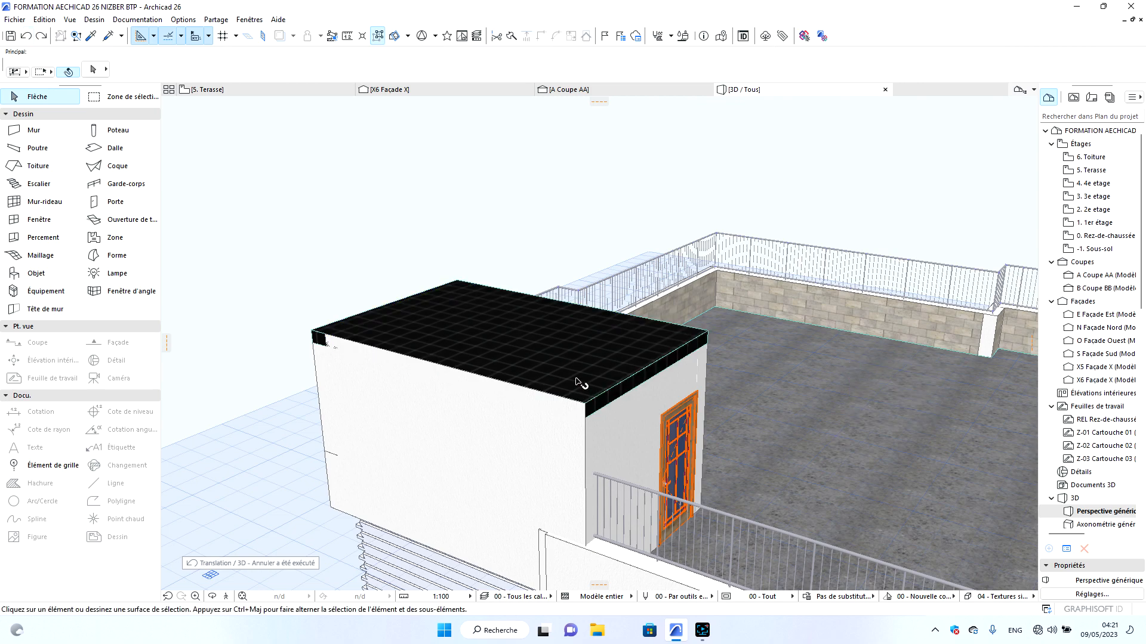
{"action": "left_click", "coordinate": [577, 382]}
{"action": "key", "text": "Escape"}
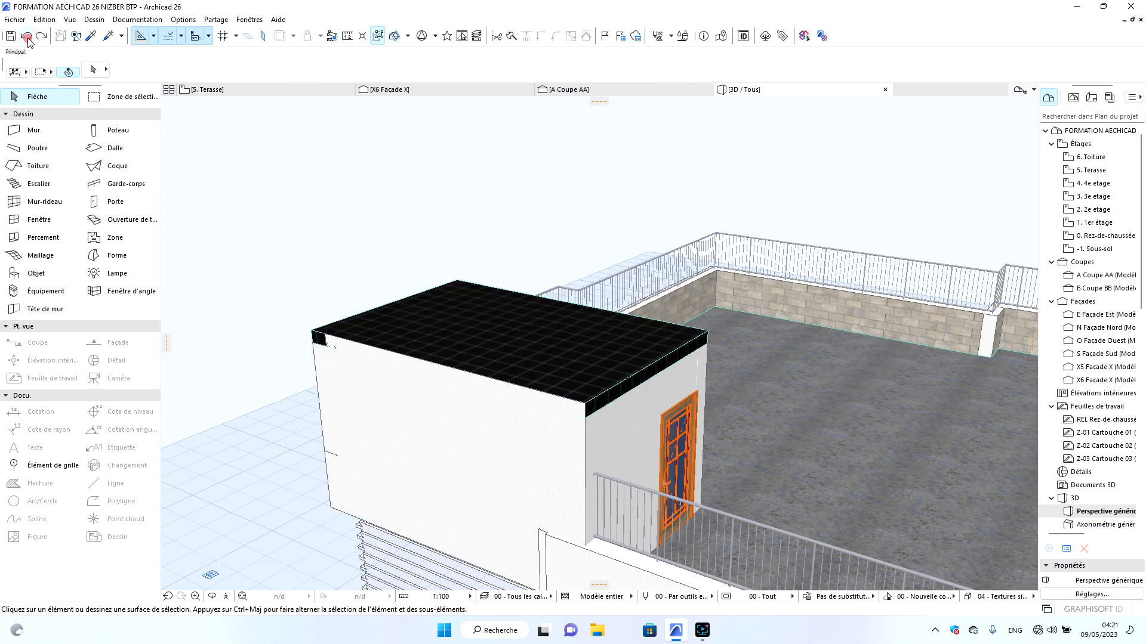
{"action": "left_click", "coordinate": [26, 37]}
{"action": "key", "text": "Escape"}
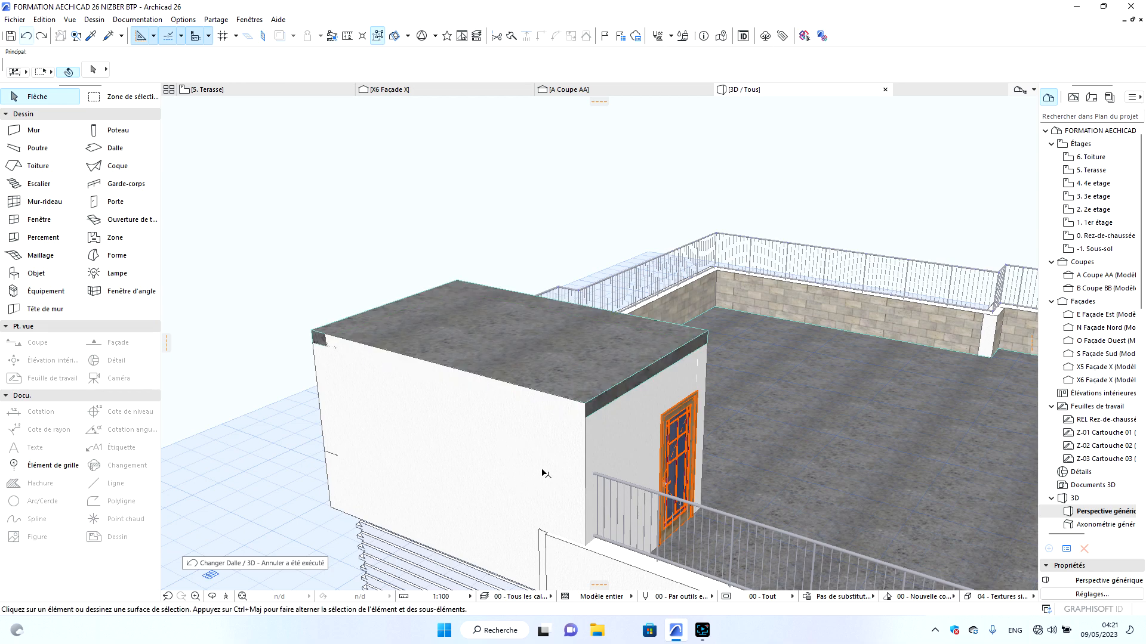
Examine how the stairwell's roof slab meets the outer walls at the corner beside the terrace door.
{"action": "left_click", "coordinate": [212, 597]}
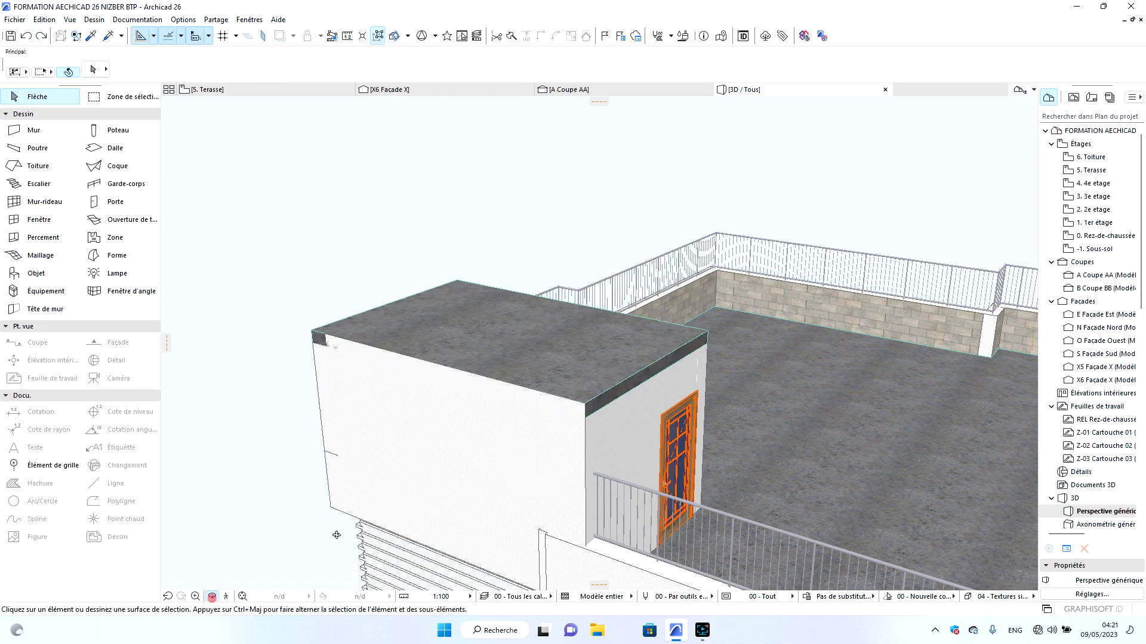
{"action": "left_click_drag", "start_coordinate": [396, 483], "coordinate": [981, 447]}
{"action": "left_click_drag", "start_coordinate": [886, 452], "coordinate": [633, 423]}
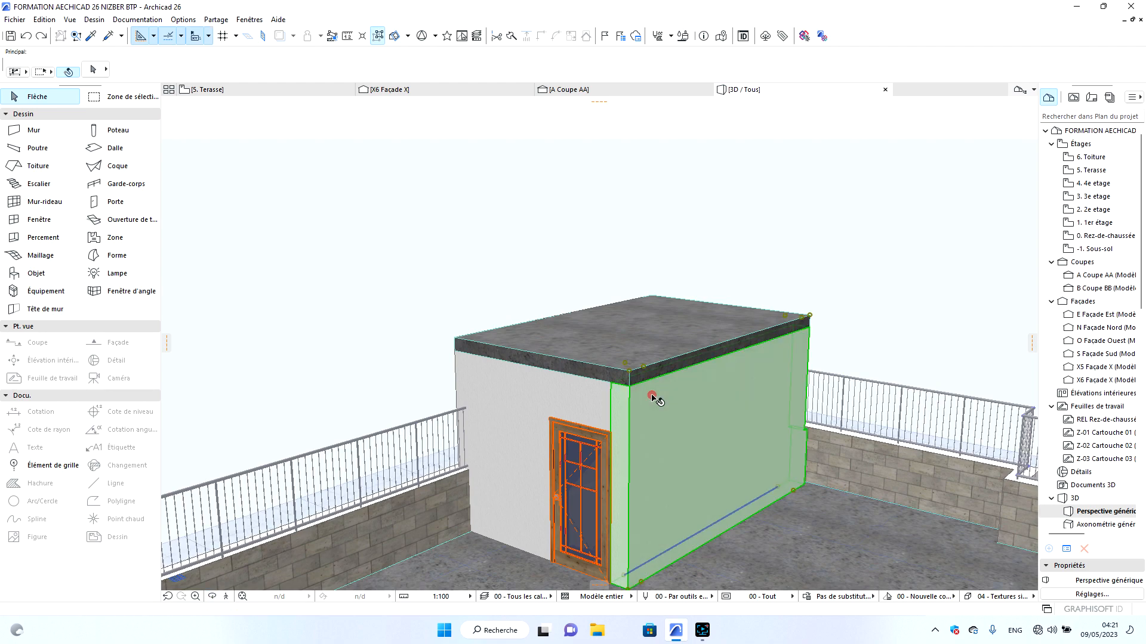
{"action": "left_click", "coordinate": [652, 396]}
{"action": "scroll", "coordinate": [624, 385], "scroll_direction": "up", "scroll_amount": 2}
{"action": "scroll", "coordinate": [624, 385], "scroll_direction": "up", "scroll_amount": 1}
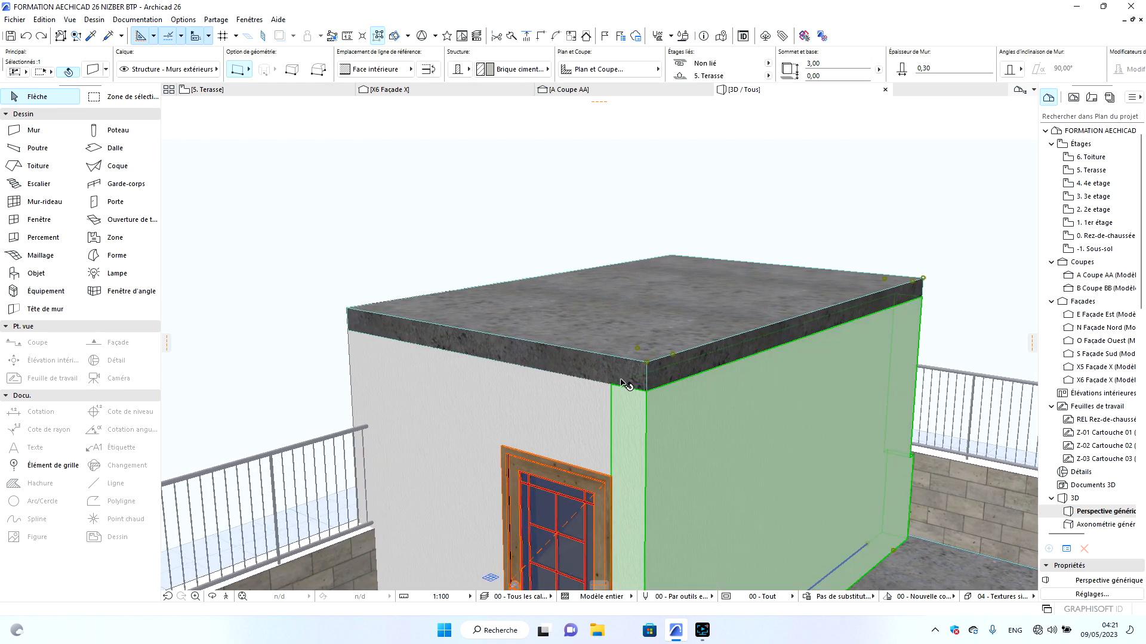
{"action": "left_click", "coordinate": [596, 399]}
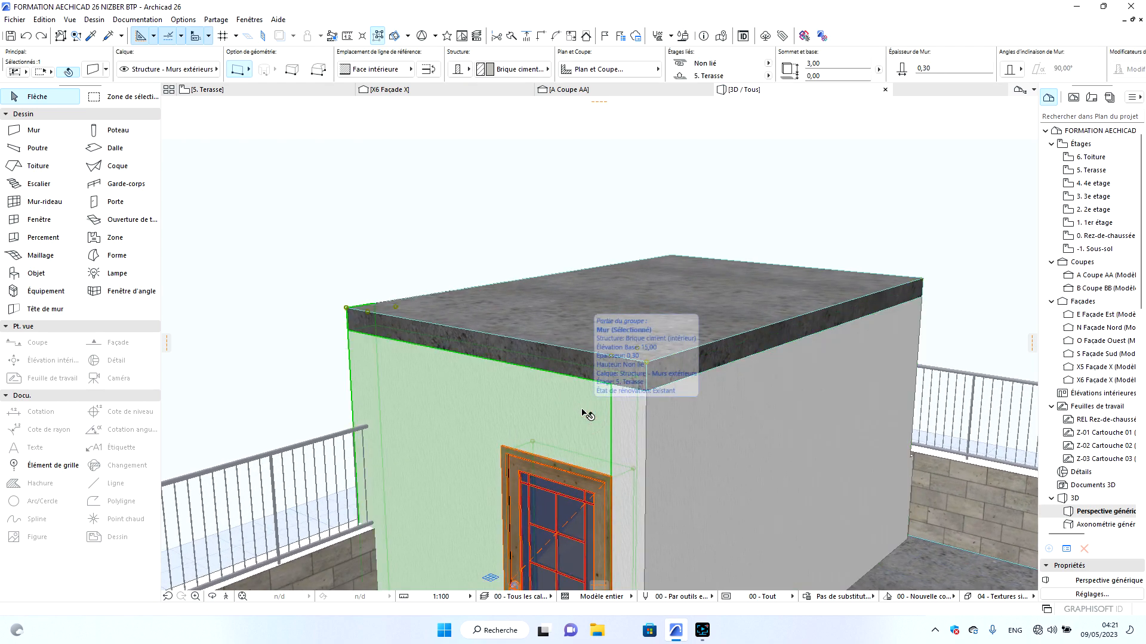
{"action": "scroll", "coordinate": [653, 386], "scroll_direction": "up", "scroll_amount": 2}
{"action": "scroll", "coordinate": [653, 386], "scroll_direction": "up", "scroll_amount": 1}
{"action": "left_click", "coordinate": [680, 422]}
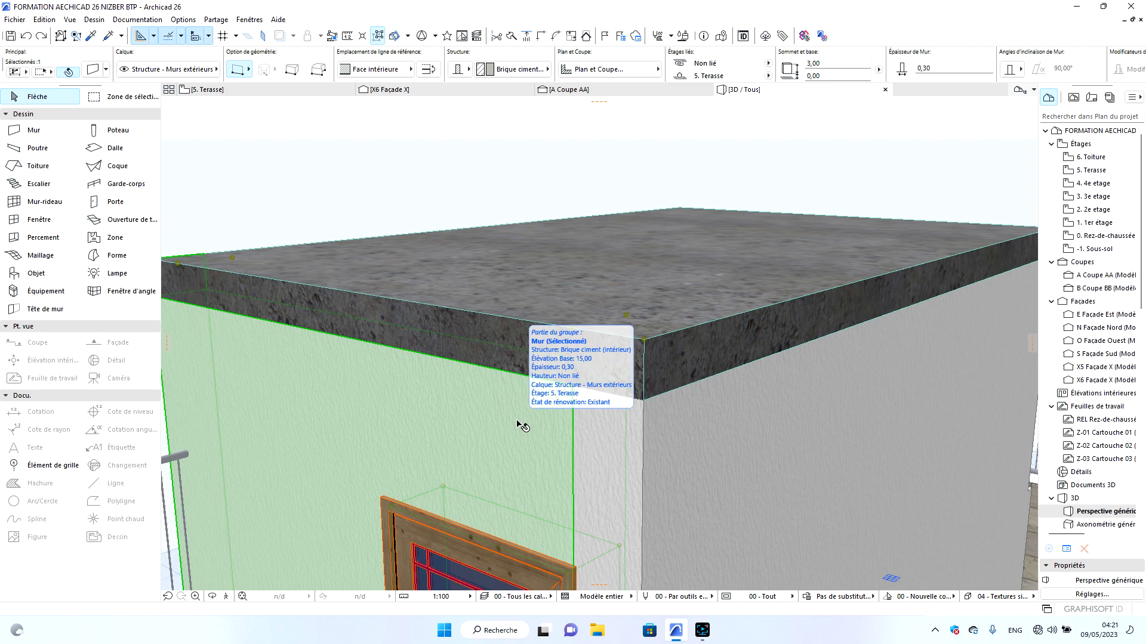
Try moving the stairwell's long side wall upward, and undo the move.
{"action": "left_click", "coordinate": [692, 359]}
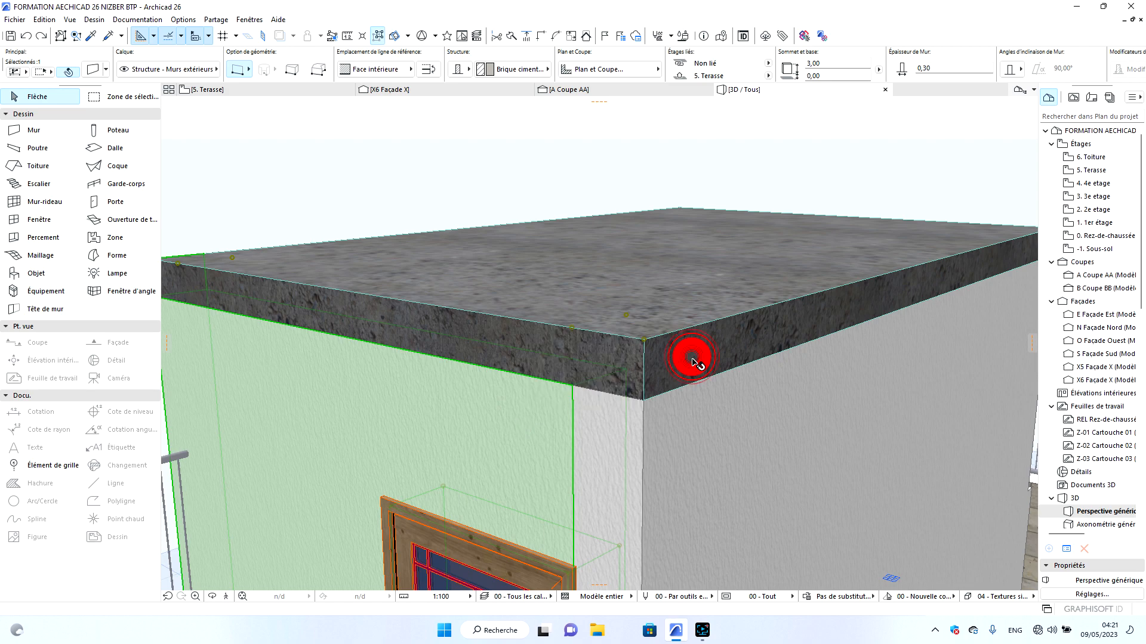
{"action": "left_click", "coordinate": [674, 419]}
{"action": "left_click", "coordinate": [675, 418]}
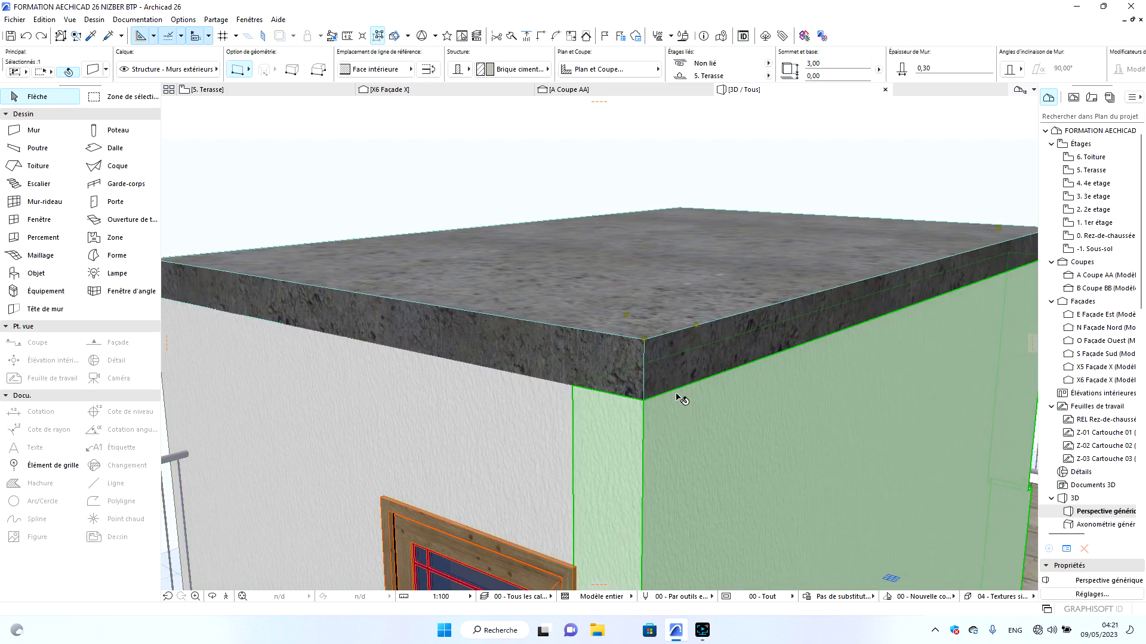
{"action": "left_click", "coordinate": [679, 366]}
{"action": "key", "text": "Escape"}
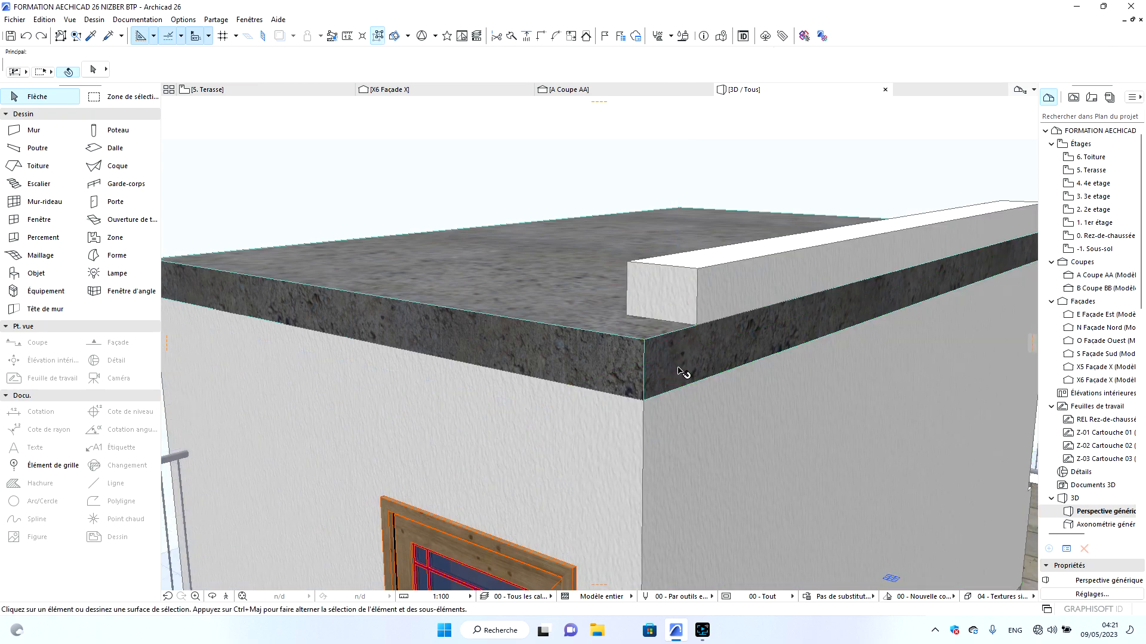
{"action": "scroll", "coordinate": [667, 346], "scroll_direction": "down", "scroll_amount": 5}
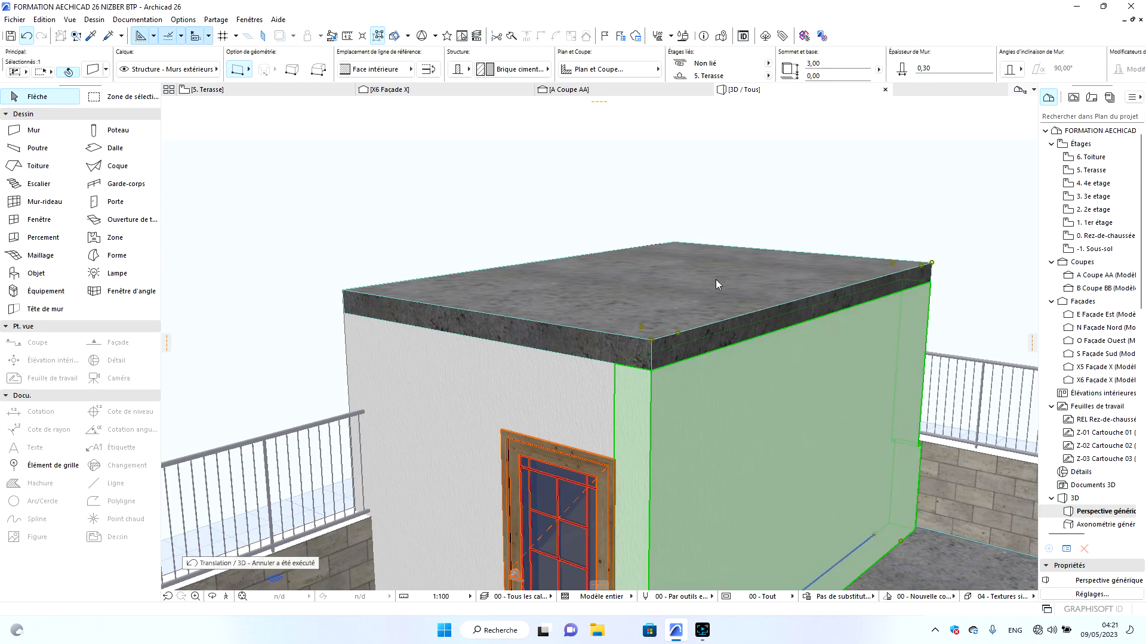
{"action": "key", "text": "Escape"}
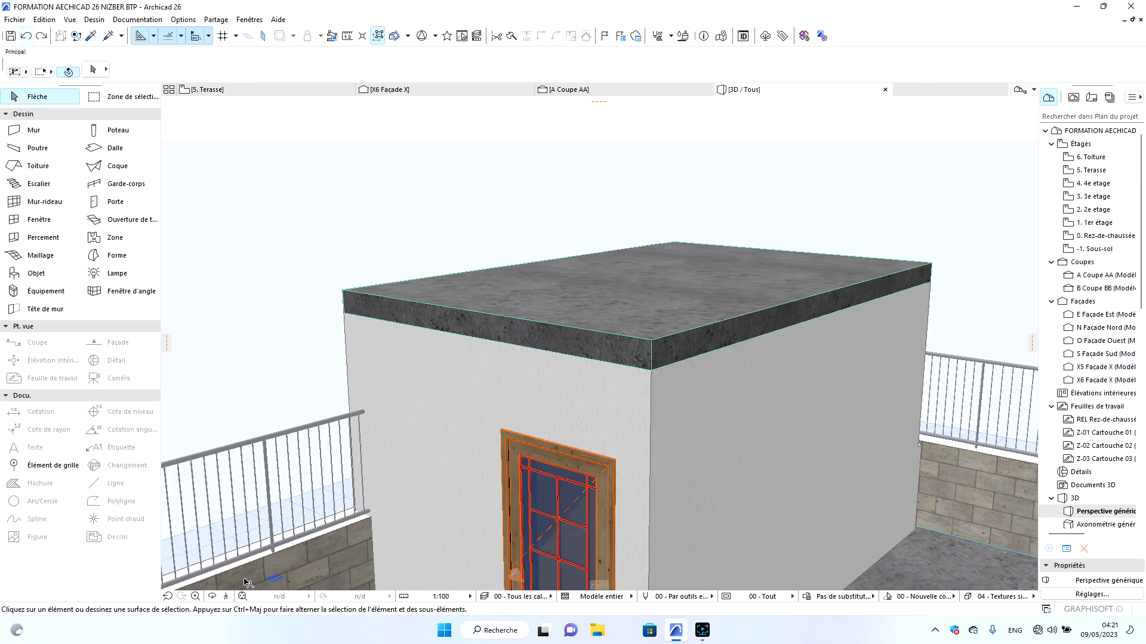
Inspect the building's façades in 3D from the roof terrace down to the entrance stairs and base slab.
{"action": "left_click", "coordinate": [214, 596]}
{"action": "scroll", "coordinate": [668, 292], "scroll_direction": "down", "scroll_amount": 7}
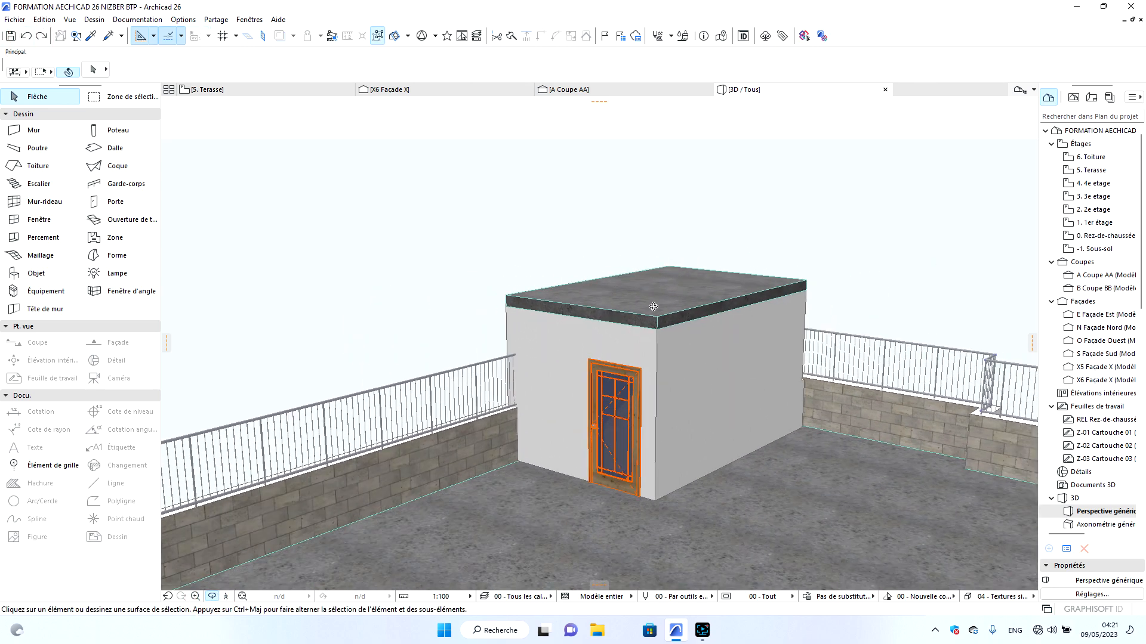
{"action": "left_click_drag", "start_coordinate": [650, 313], "coordinate": [828, 412]}
{"action": "scroll", "coordinate": [745, 380], "scroll_direction": "down", "scroll_amount": 3}
{"action": "scroll", "coordinate": [799, 515], "scroll_direction": "up", "scroll_amount": 8}
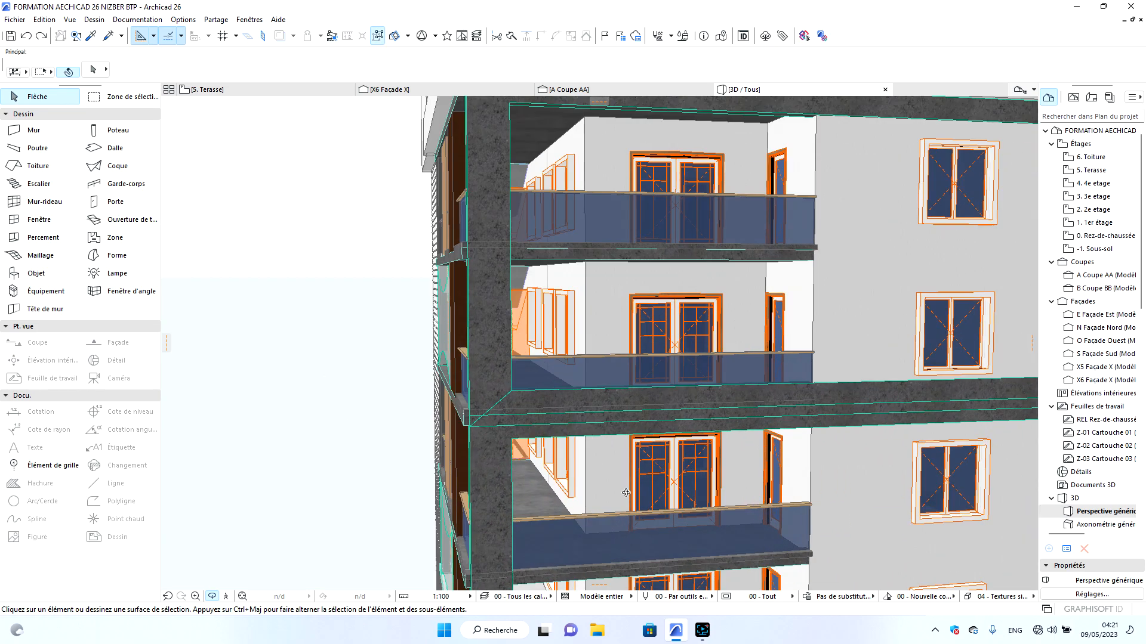
{"action": "left_click_drag", "start_coordinate": [559, 486], "coordinate": [751, 458]}
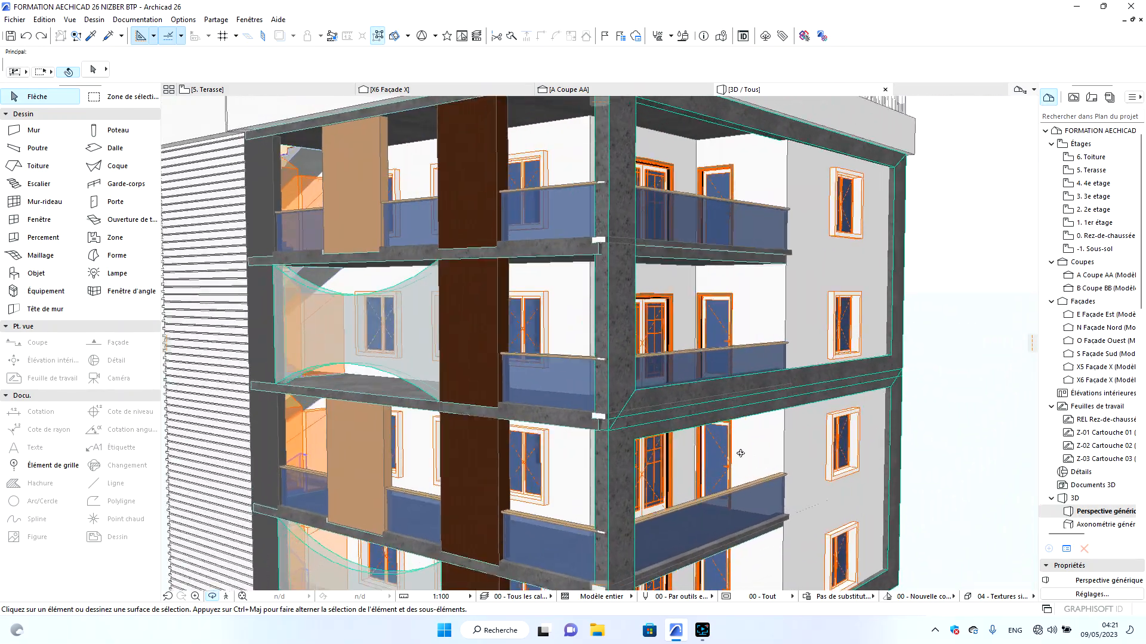
{"action": "scroll", "coordinate": [624, 392], "scroll_direction": "down", "scroll_amount": 10}
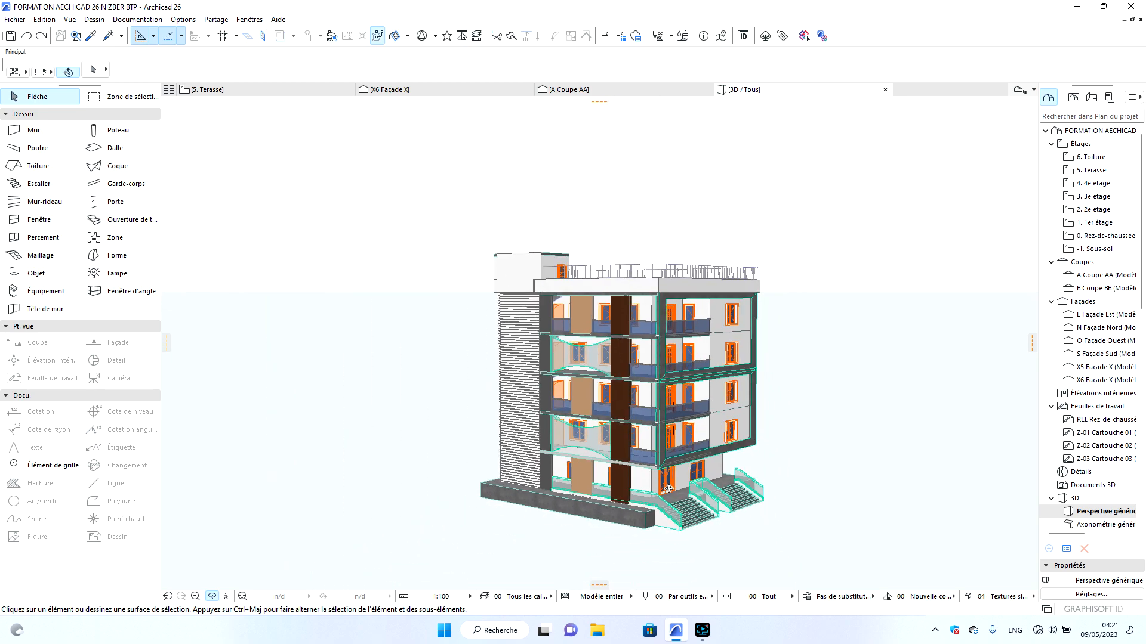
{"action": "scroll", "coordinate": [690, 486], "scroll_direction": "up", "scroll_amount": 10}
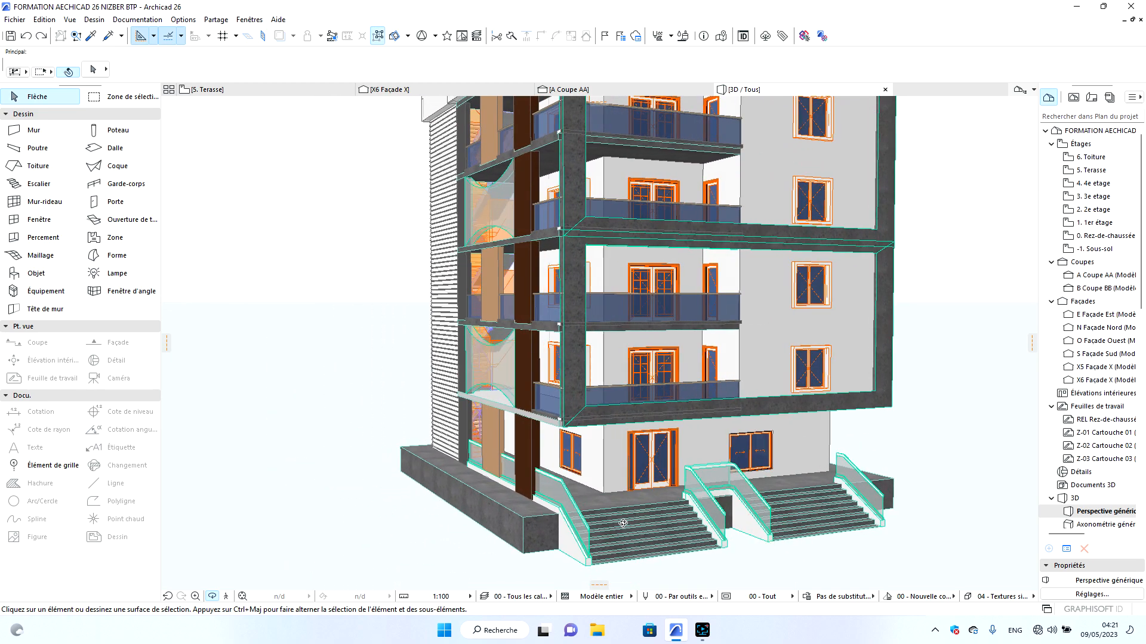
On the 0. Rez-de-chaussée plan, offset all edges of the base slab outward by about 2.08 m.
{"action": "left_click", "coordinate": [288, 91]}
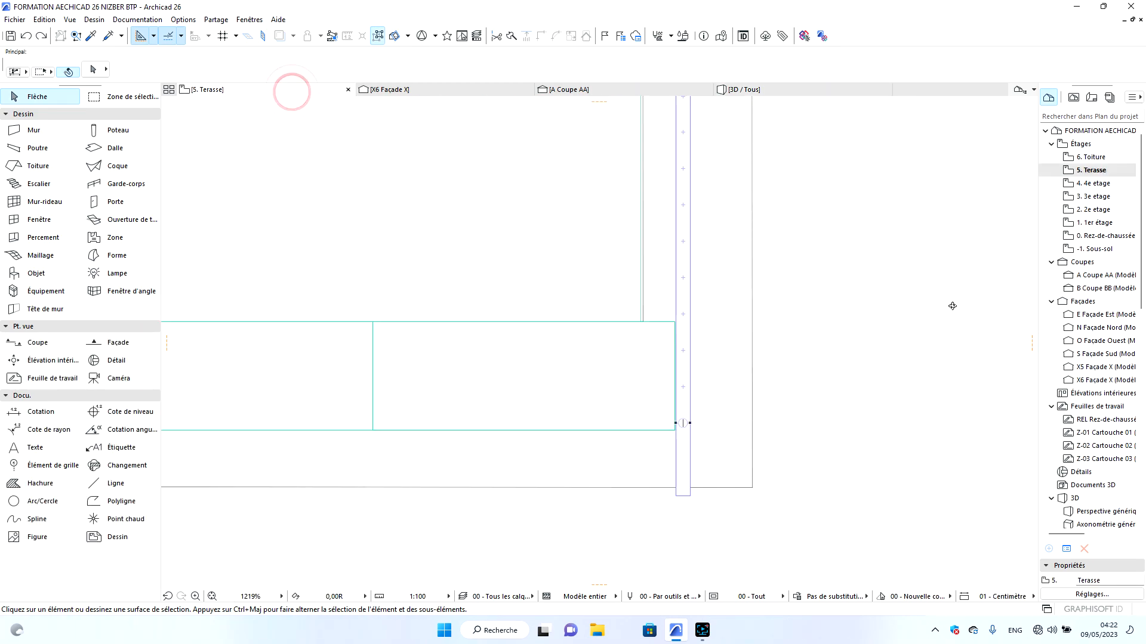
{"action": "double_click", "coordinate": [1084, 237]}
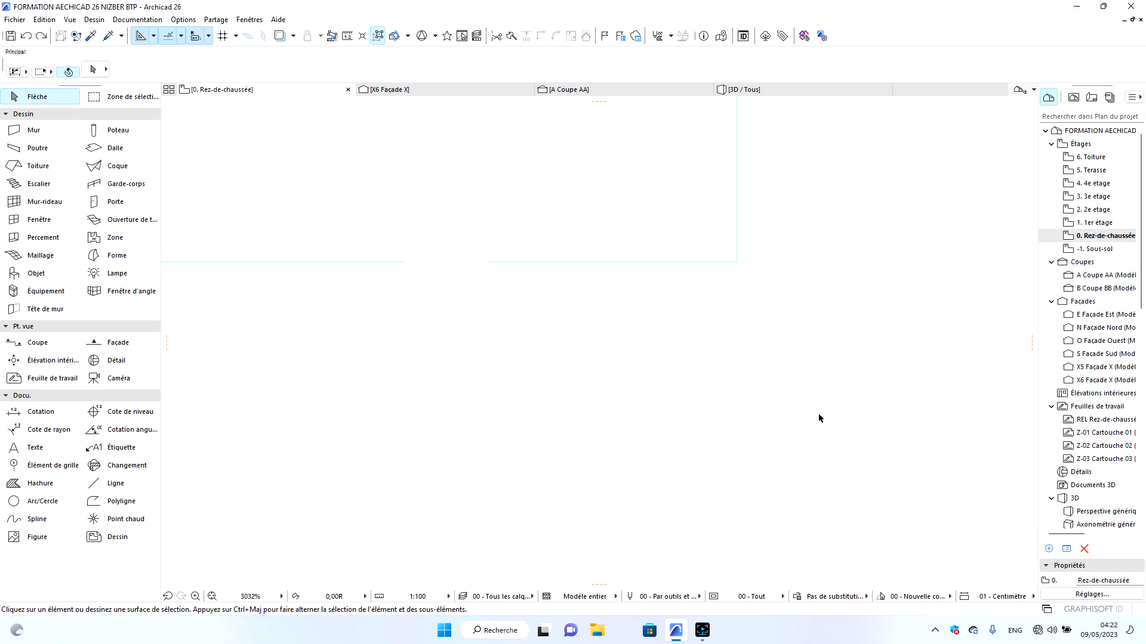
{"action": "scroll", "coordinate": [803, 438], "scroll_direction": "down", "scroll_amount": 6}
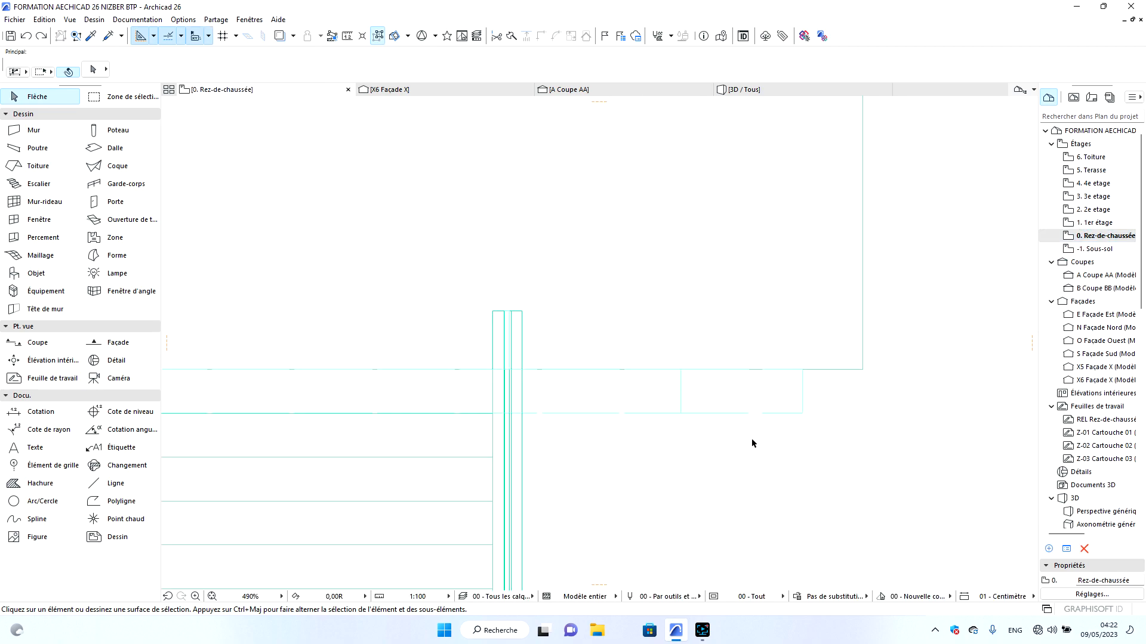
{"action": "scroll", "coordinate": [847, 406], "scroll_direction": "down", "scroll_amount": 8}
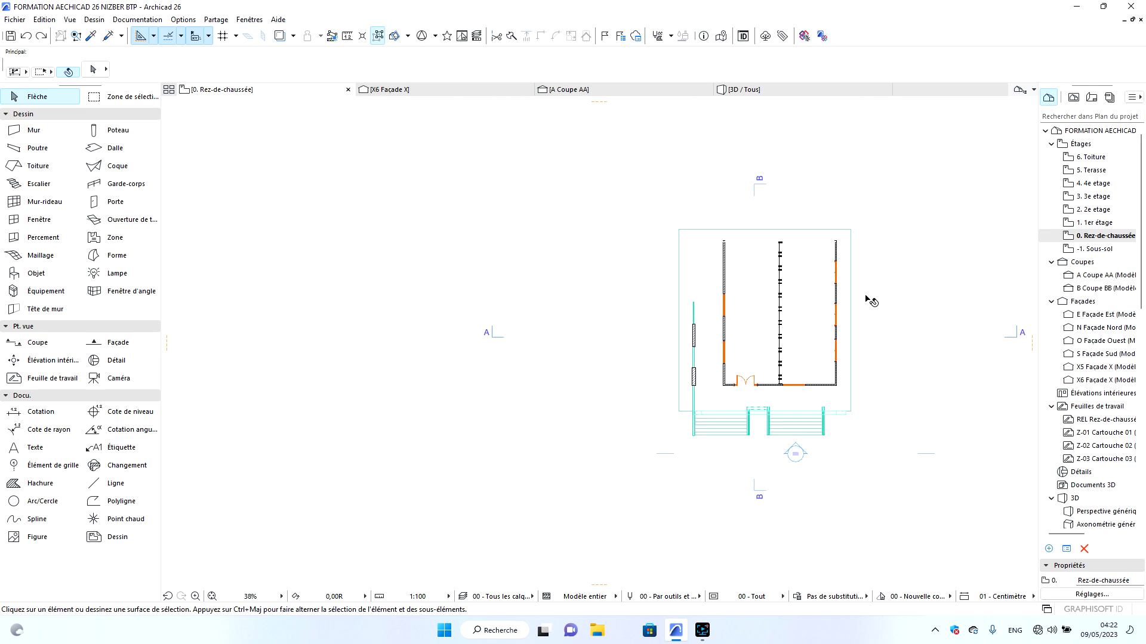
{"action": "left_click", "coordinate": [740, 230]}
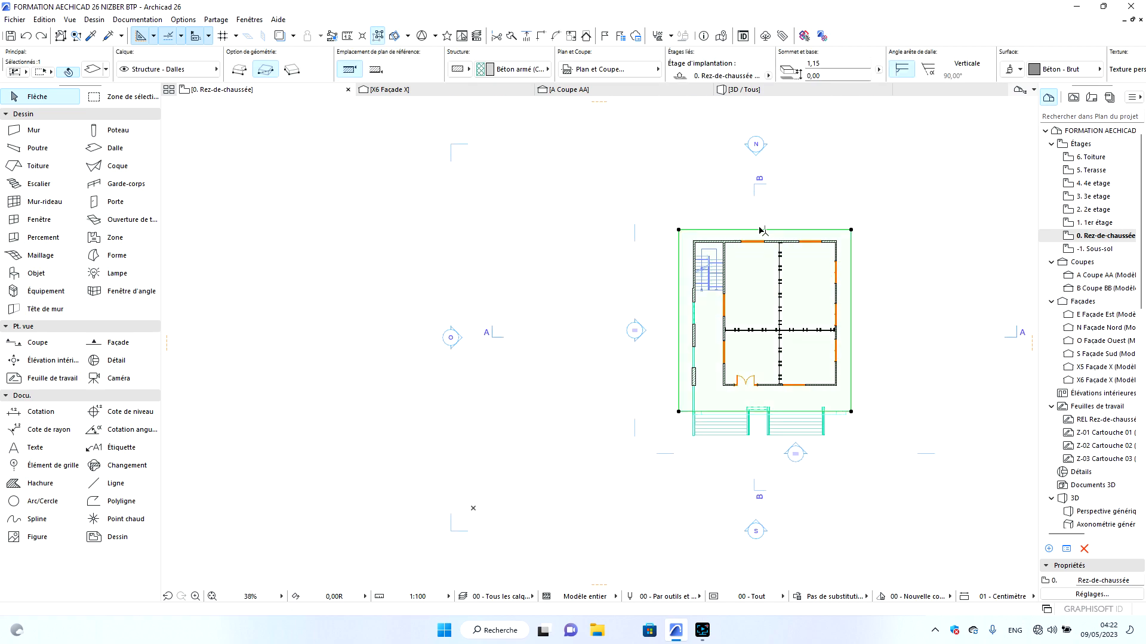
{"action": "left_click", "coordinate": [757, 229]}
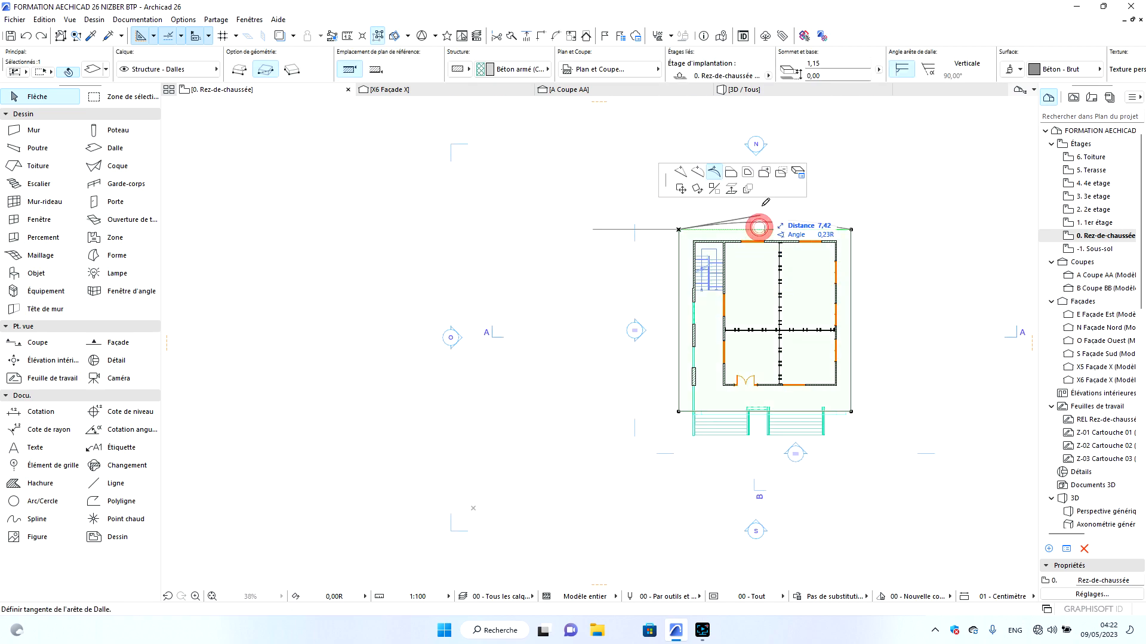
{"action": "left_click", "coordinate": [748, 173]}
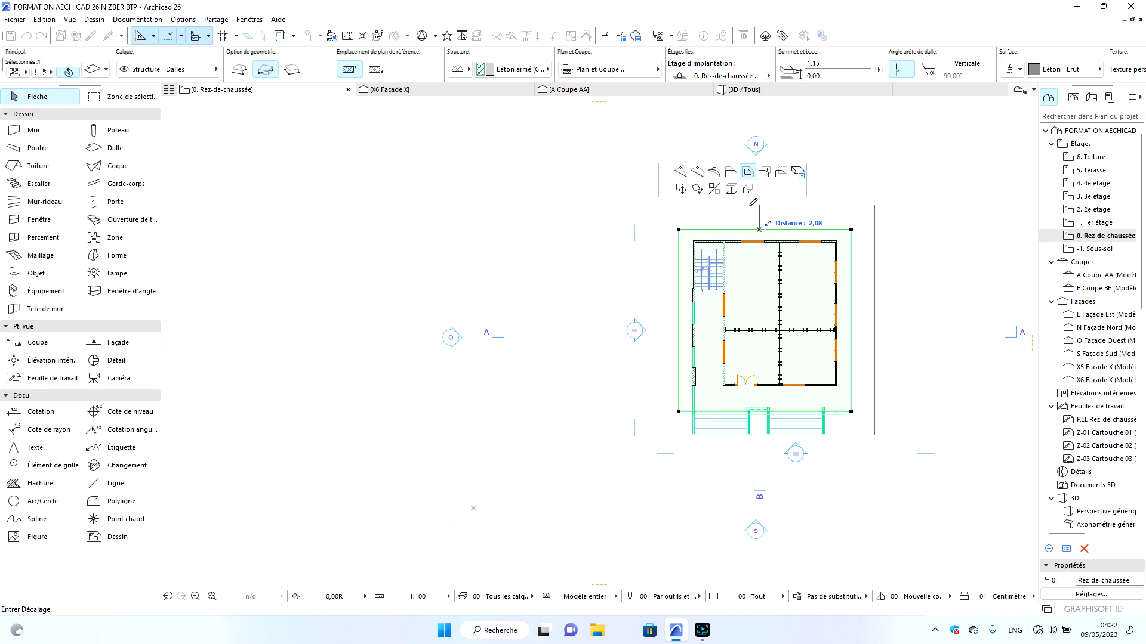
{"action": "left_click", "coordinate": [751, 206]}
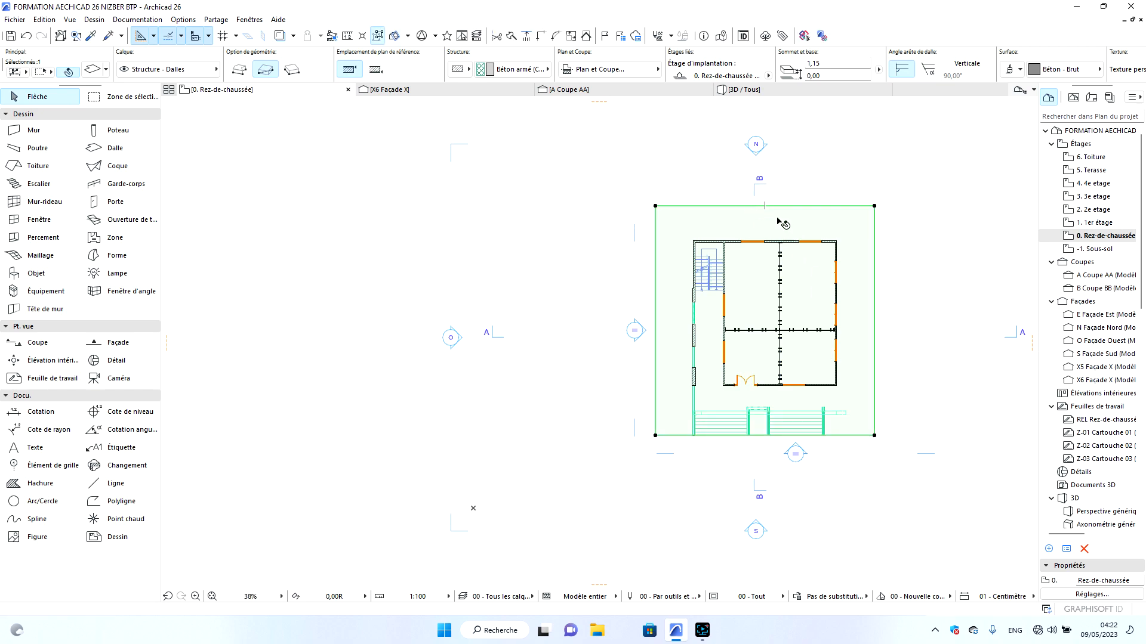
Offset the base slab's edges back inward by about 0.73 m and check the enlarged platform in 3D.
{"action": "left_click", "coordinate": [736, 207]}
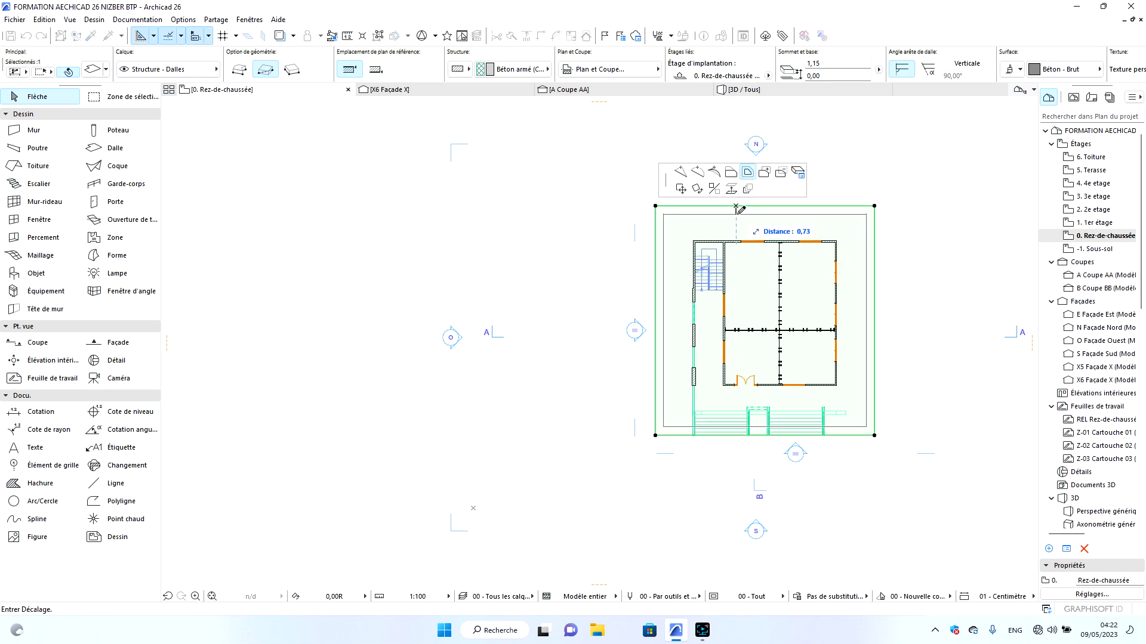
{"action": "left_click", "coordinate": [737, 209]}
{"action": "left_click", "coordinate": [791, 191]}
{"action": "left_click", "coordinate": [772, 93]}
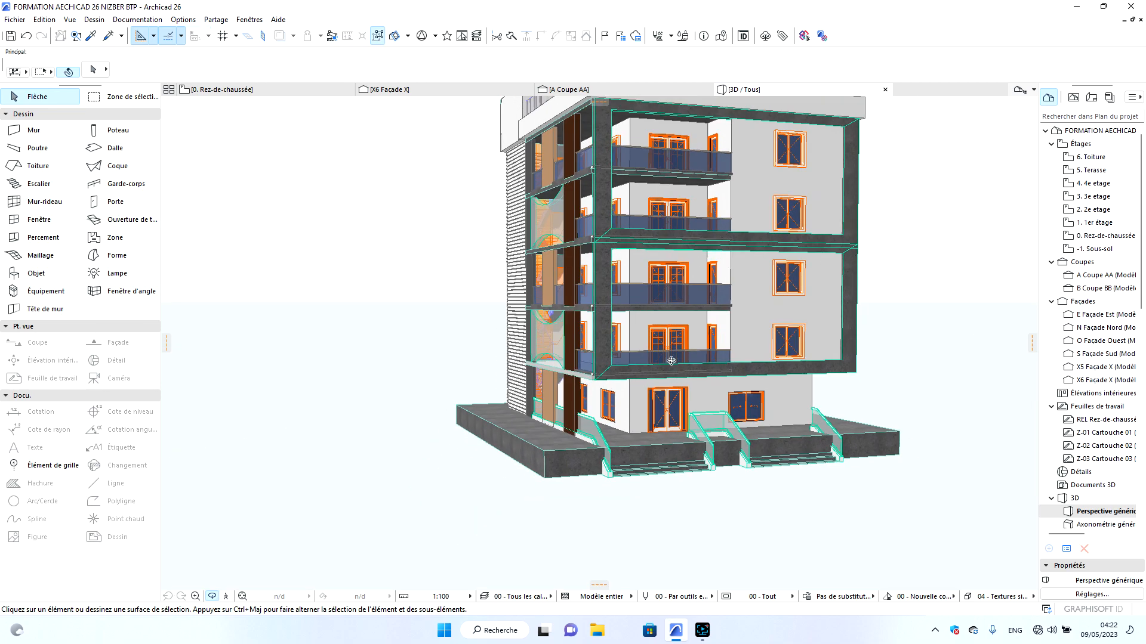
{"action": "scroll", "coordinate": [578, 461], "scroll_direction": "up", "scroll_amount": 5}
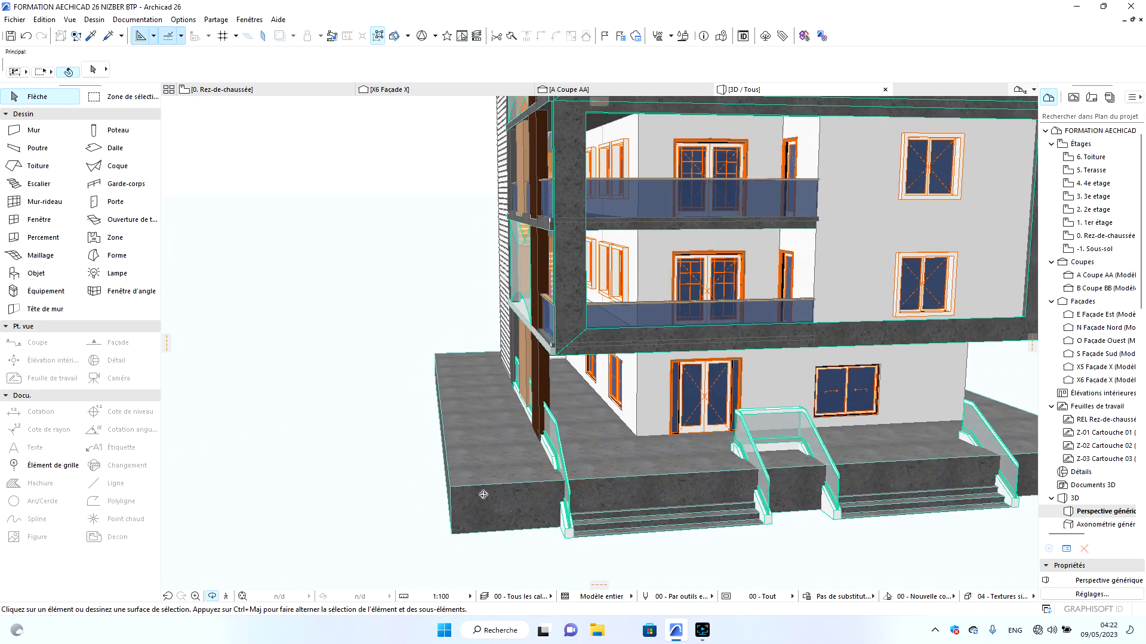
{"action": "middle_click_drag", "start_coordinate": [551, 519], "coordinate": [699, 525], "text": "shift"}
On the ground-floor plan, turn off the log construction option (Utiliser mur en rondins) in the default wall settings.
{"action": "left_click", "coordinate": [227, 95]}
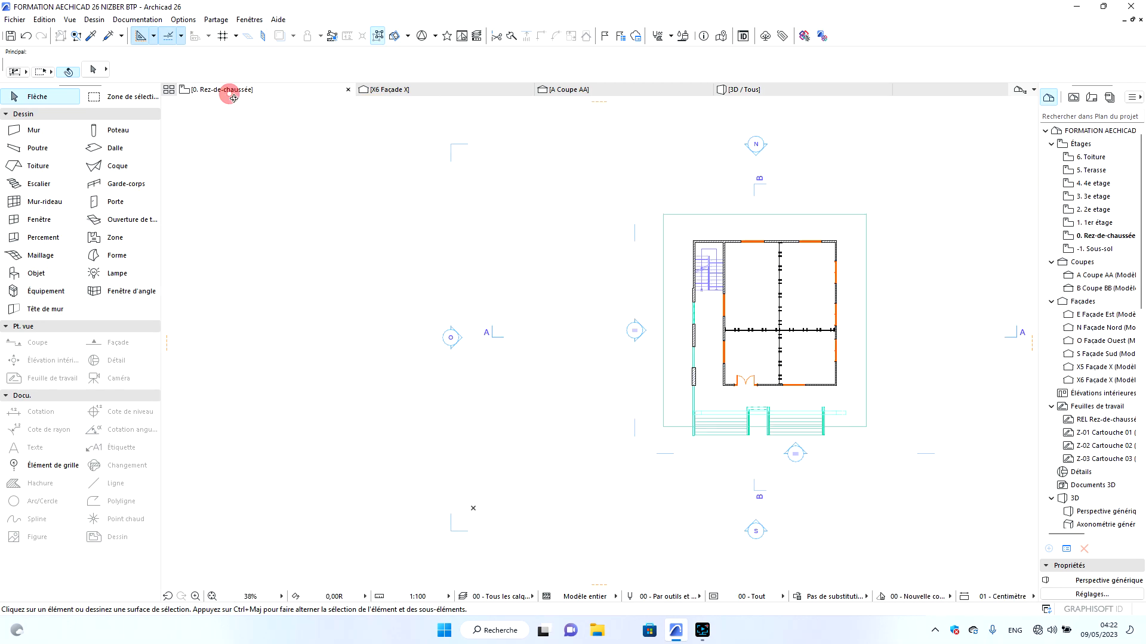
{"action": "scroll", "coordinate": [770, 339], "scroll_direction": "up", "scroll_amount": 4}
{"action": "scroll", "coordinate": [633, 323], "scroll_direction": "down", "scroll_amount": 4}
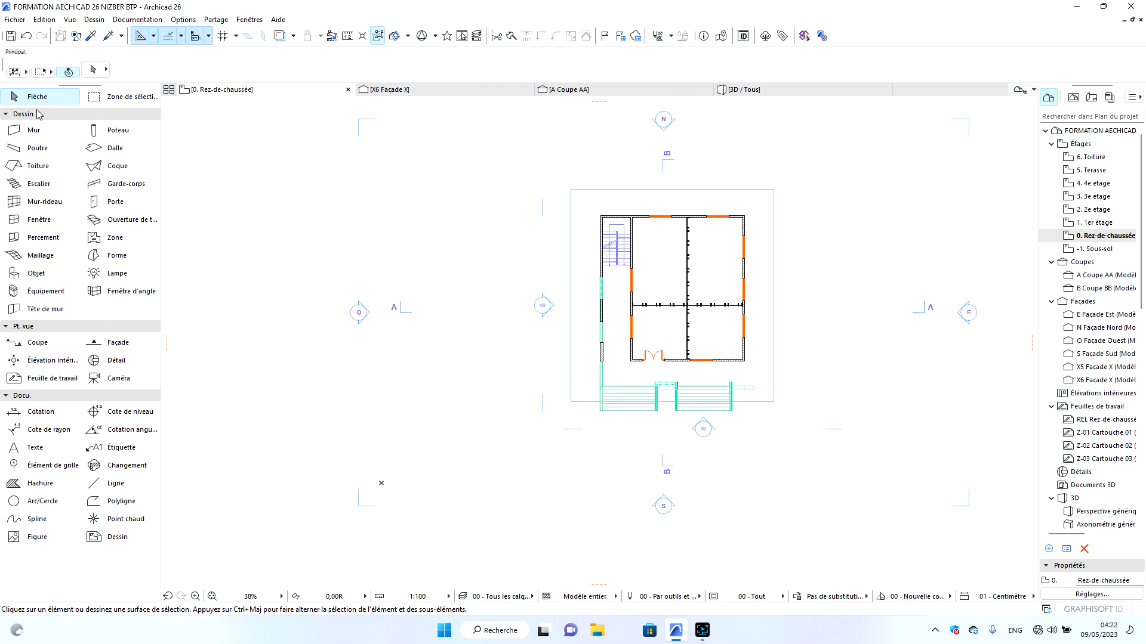
{"action": "double_click", "coordinate": [34, 131]}
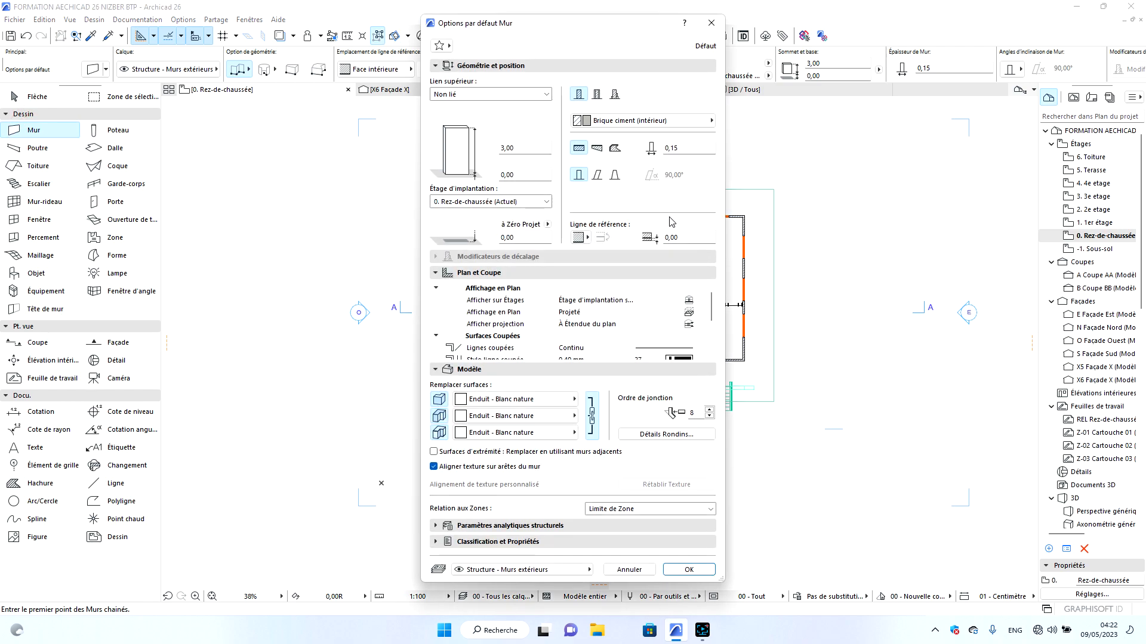
{"action": "left_click", "coordinate": [666, 434]}
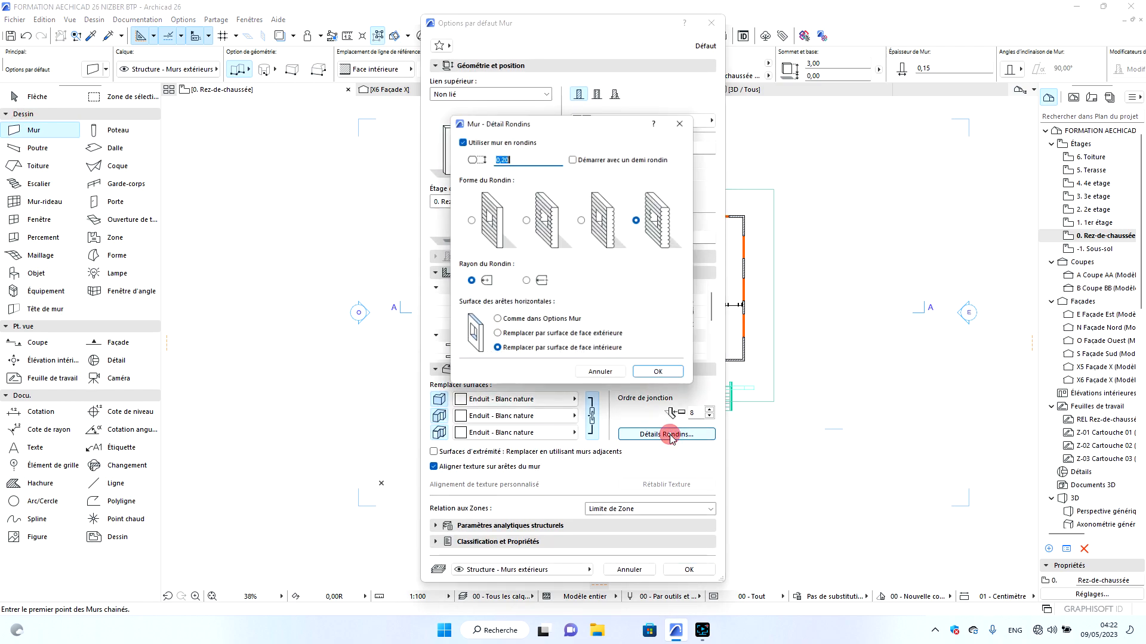
{"action": "left_click", "coordinate": [461, 140]}
{"action": "left_click", "coordinate": [662, 377]}
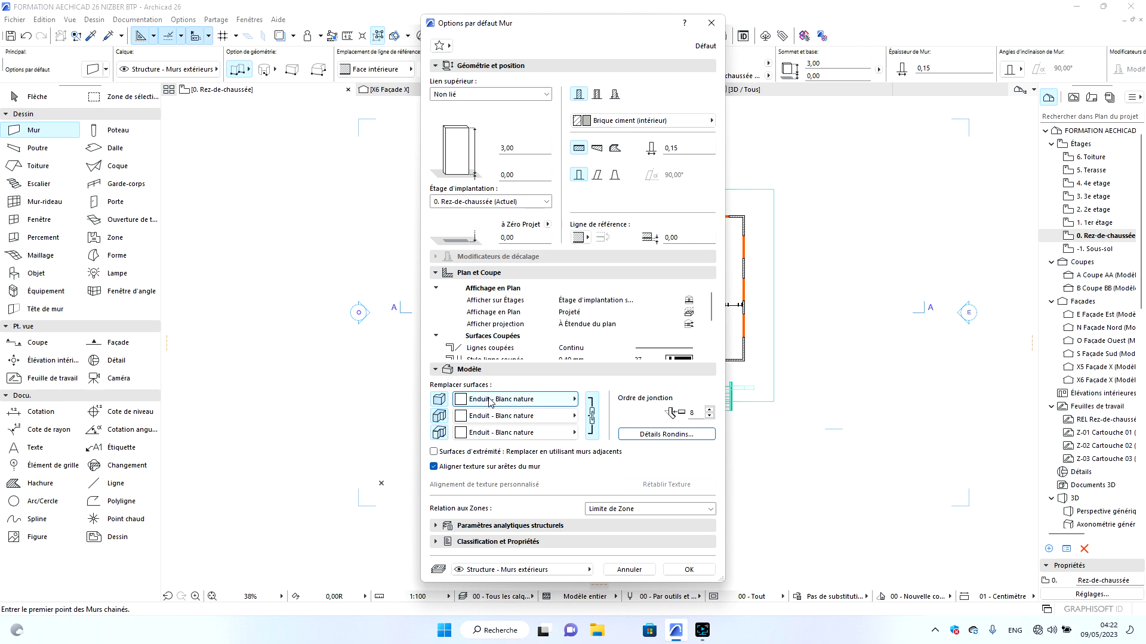
{"action": "left_click", "coordinate": [689, 570]}
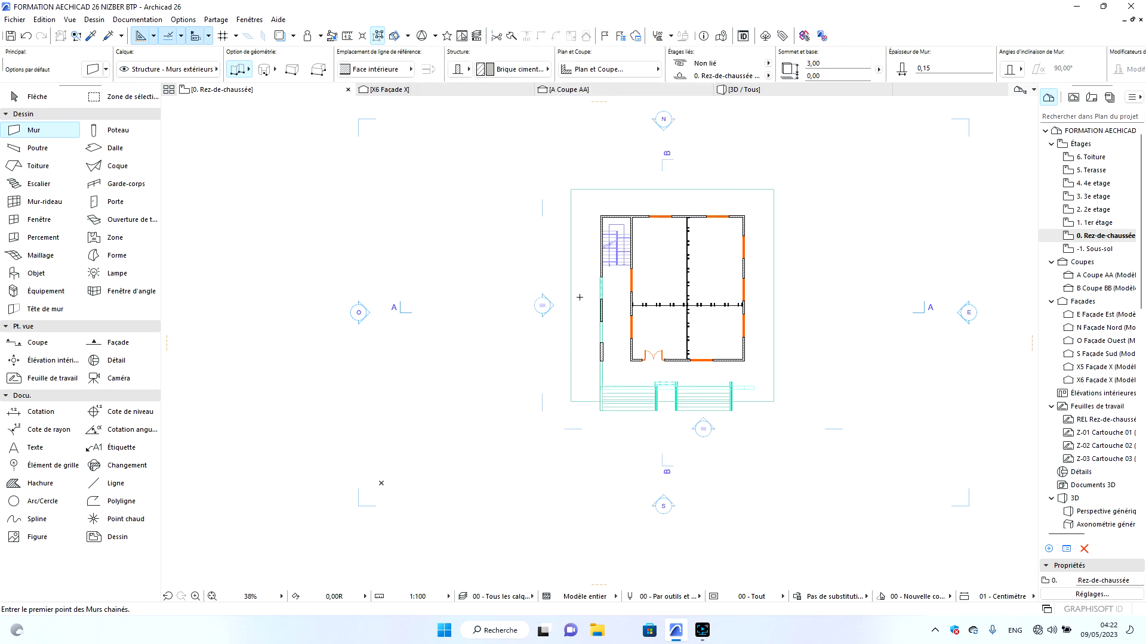
Draw a 0.15 m chained wall along the base slab's edges from the left stair's outer side around to the right stair.
{"action": "scroll", "coordinate": [603, 384], "scroll_direction": "up", "scroll_amount": 4}
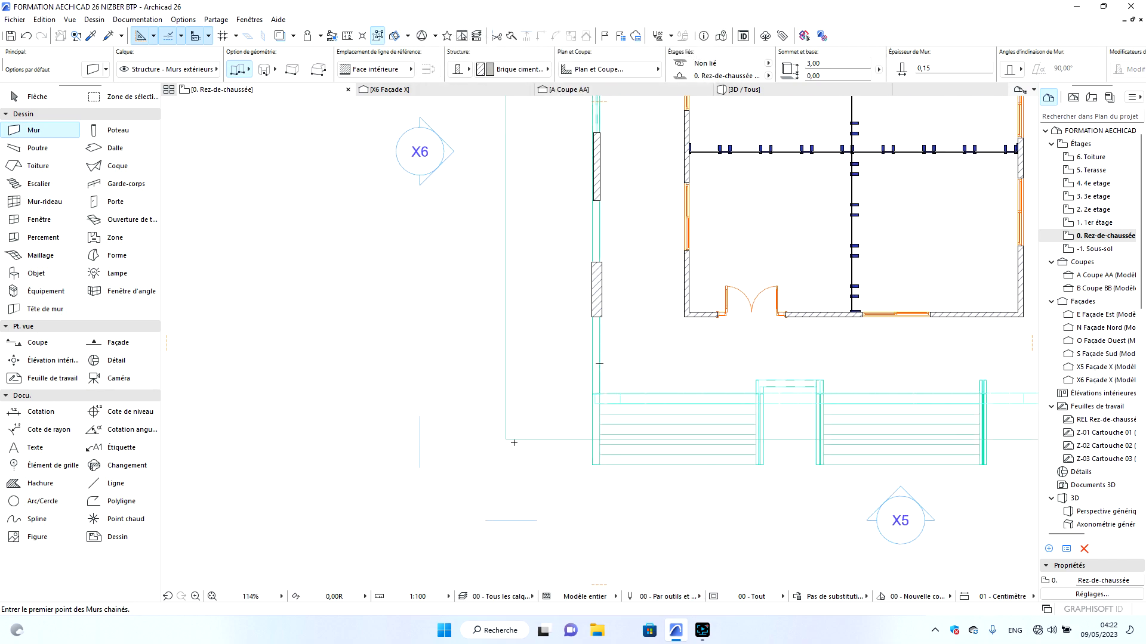
{"action": "scroll", "coordinate": [514, 443], "scroll_direction": "up", "scroll_amount": 4}
{"action": "left_click", "coordinate": [751, 432]}
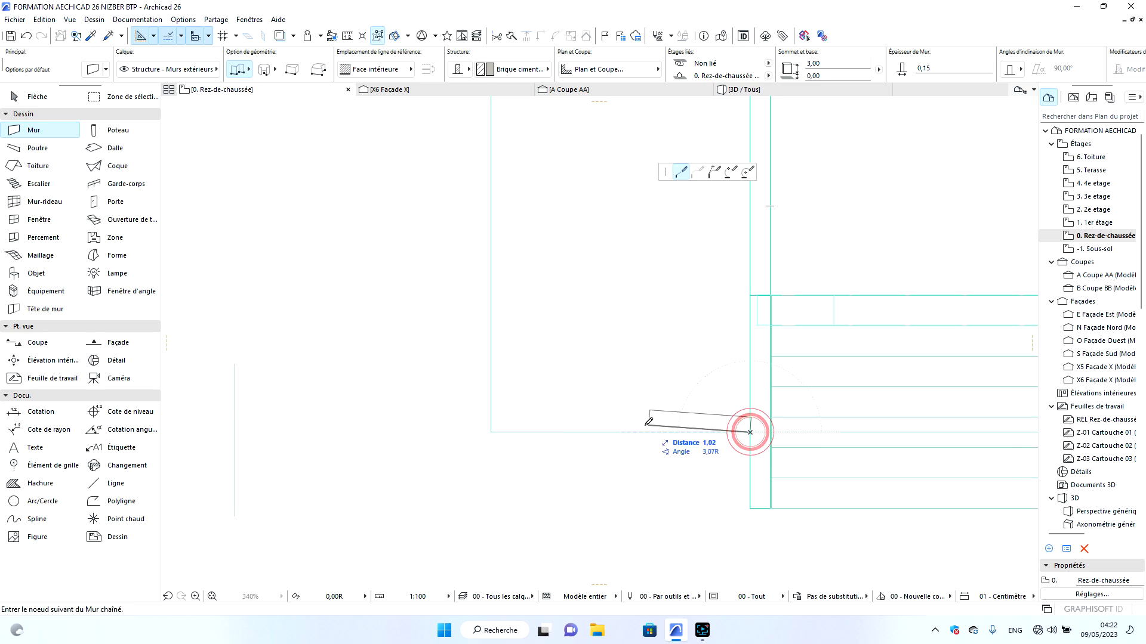
{"action": "left_click", "coordinate": [492, 430]}
{"action": "scroll", "coordinate": [492, 431], "scroll_direction": "down", "scroll_amount": 8}
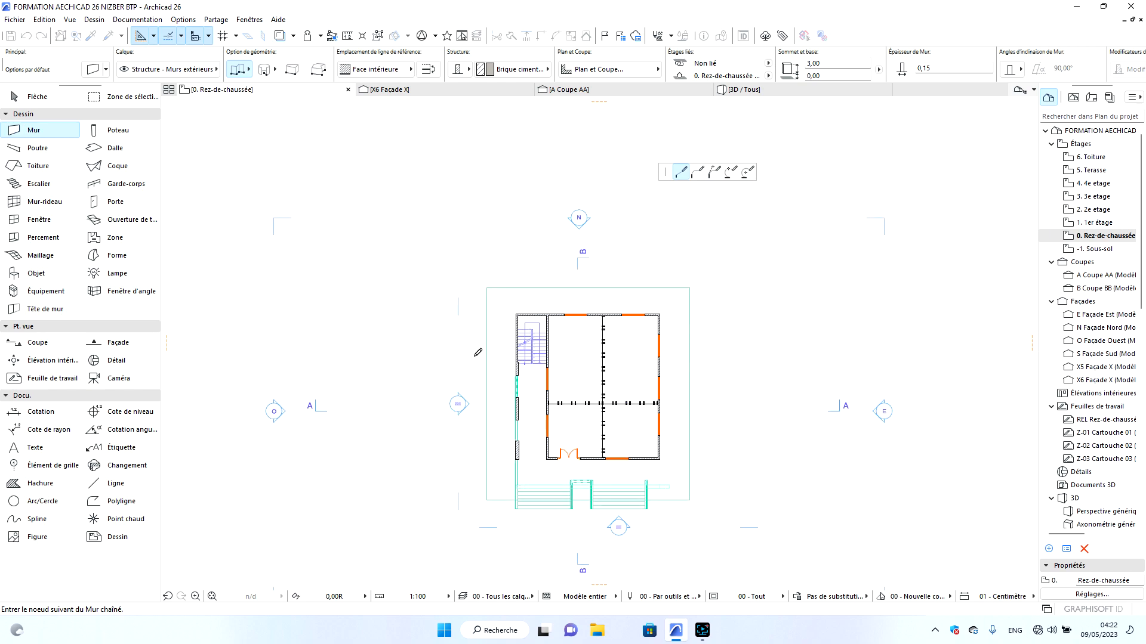
{"action": "scroll", "coordinate": [496, 285], "scroll_direction": "up", "scroll_amount": 7}
{"action": "left_click", "coordinate": [458, 284]}
{"action": "scroll", "coordinate": [683, 295], "scroll_direction": "down", "scroll_amount": 8}
{"action": "scroll", "coordinate": [682, 292], "scroll_direction": "up", "scroll_amount": 7}
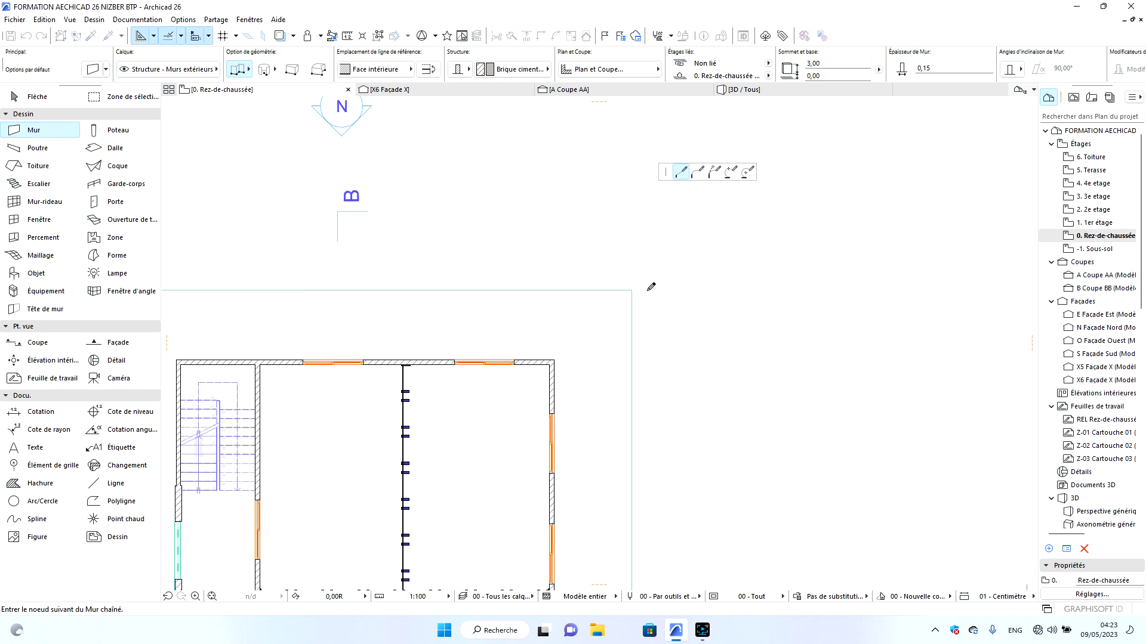
{"action": "left_click", "coordinate": [615, 287]}
{"action": "scroll", "coordinate": [642, 245], "scroll_direction": "down", "scroll_amount": 8}
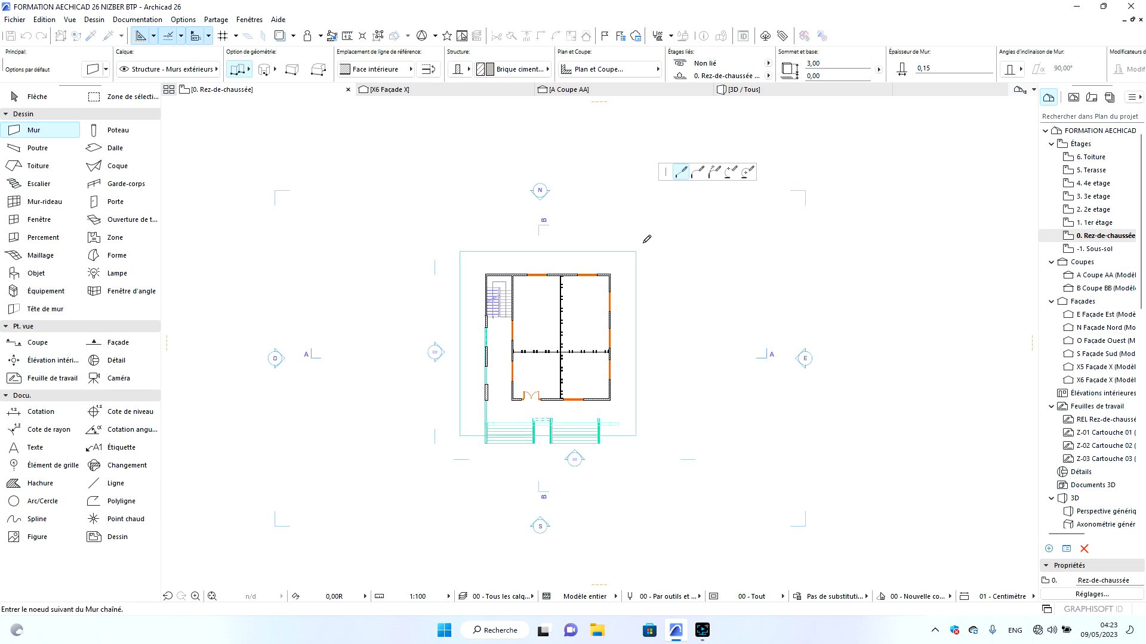
{"action": "scroll", "coordinate": [639, 353], "scroll_direction": "up", "scroll_amount": 7}
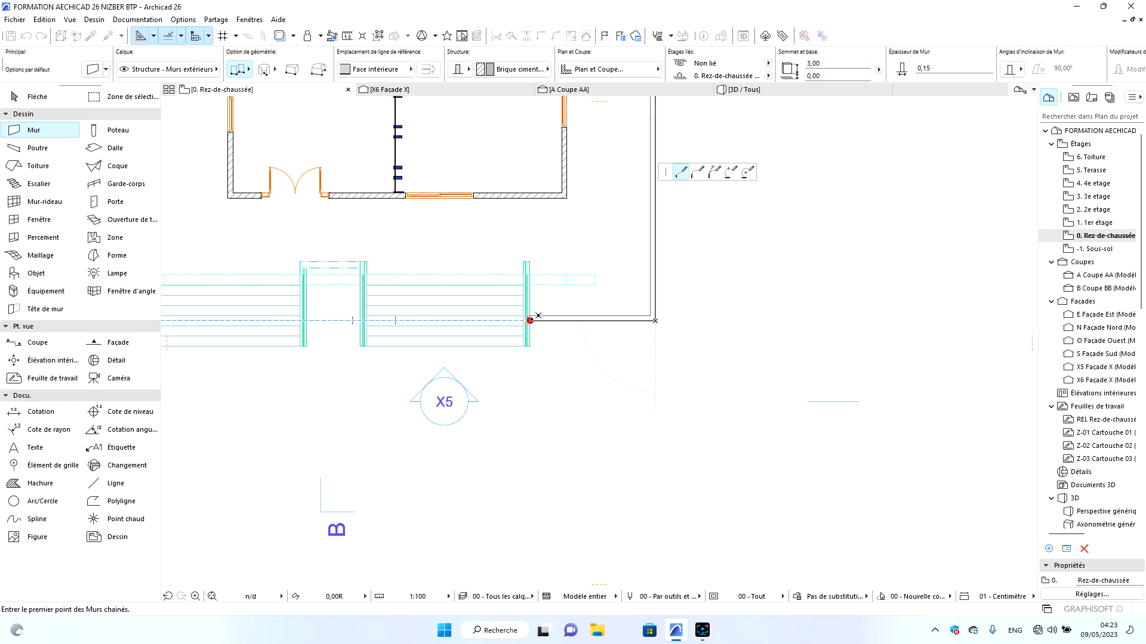
{"action": "left_click", "coordinate": [527, 321]}
Stretch the end of the south wall to the right stair's outer side and check the perimeter wall in 3D.
{"action": "scroll", "coordinate": [525, 320], "scroll_direction": "up", "scroll_amount": 10}
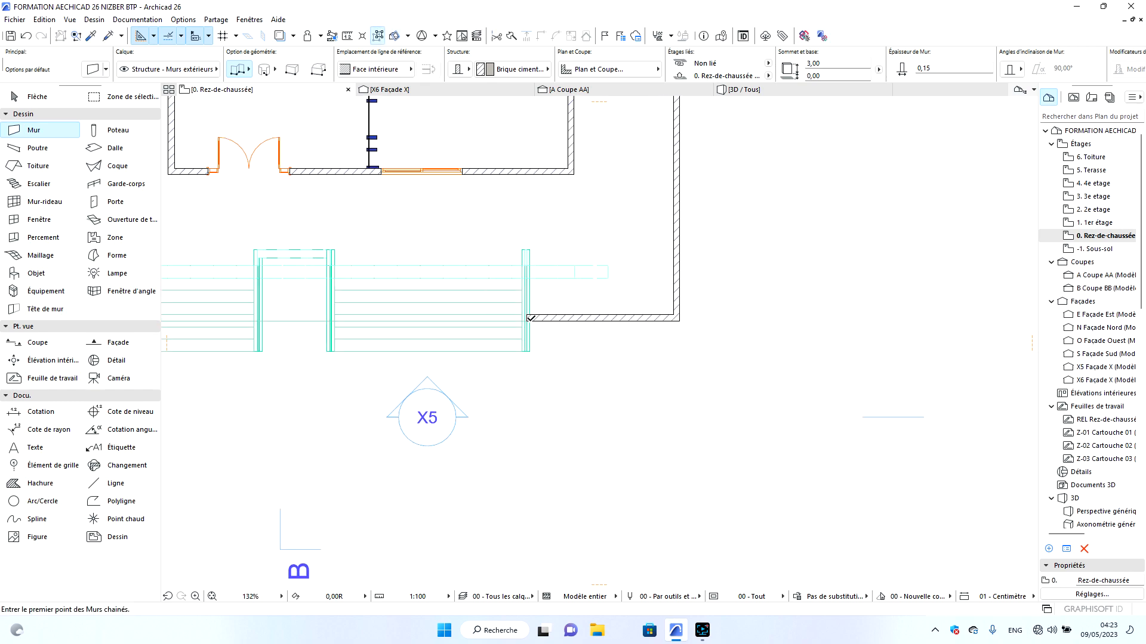
{"action": "left_click", "coordinate": [524, 325]}
{"action": "left_click", "coordinate": [499, 326]}
{"action": "scroll", "coordinate": [595, 396], "scroll_direction": "down", "scroll_amount": 5}
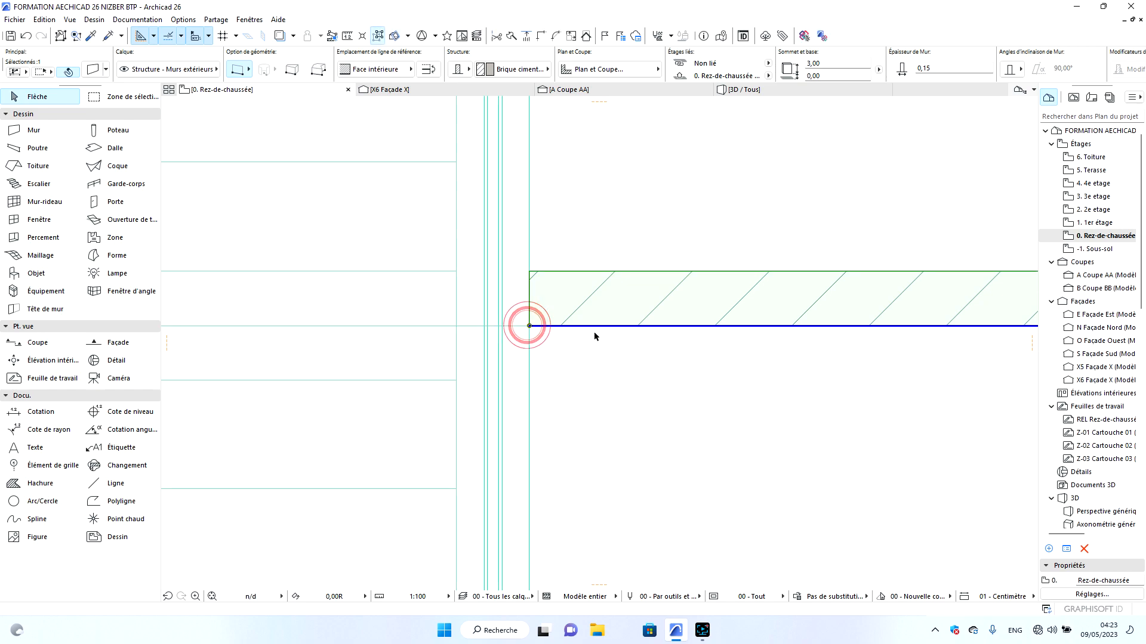
{"action": "key", "text": "Escape"}
{"action": "left_click", "coordinate": [773, 90]}
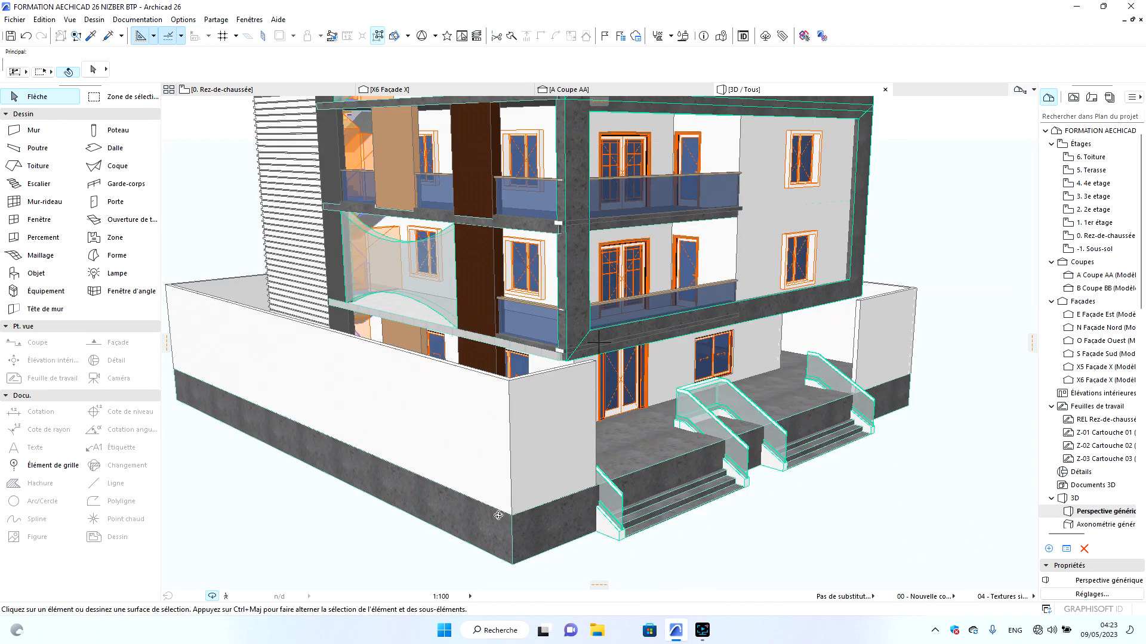
{"action": "middle_click_drag", "start_coordinate": [497, 515], "coordinate": [658, 509], "text": "shift"}
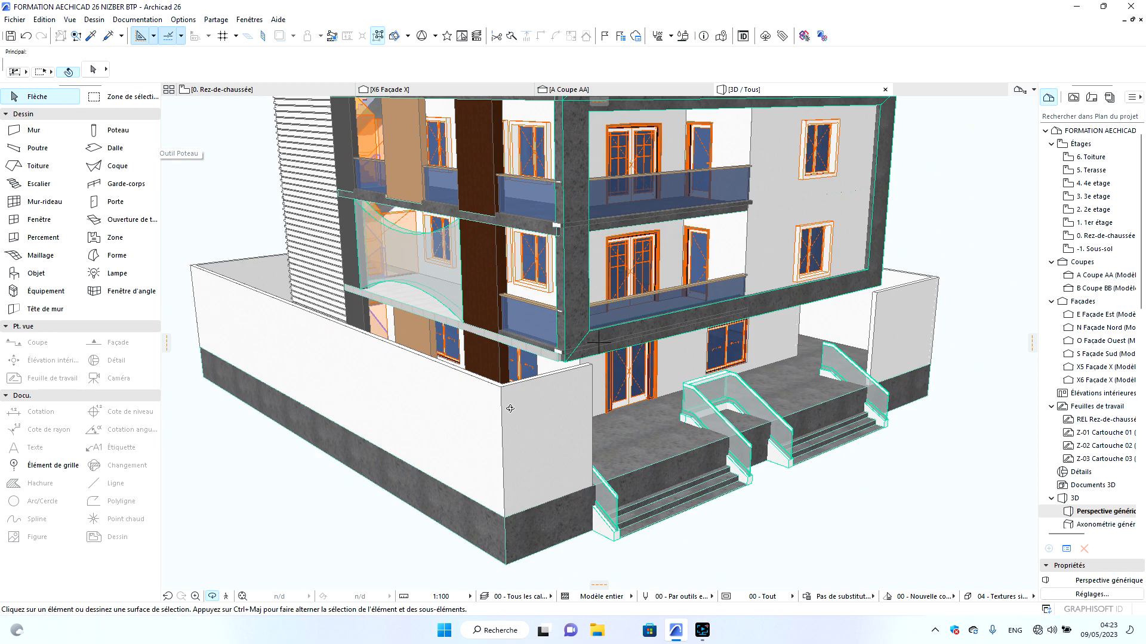
{"action": "middle_click_drag", "start_coordinate": [476, 433], "coordinate": [338, 413], "text": "shift"}
On the 0. Rez-de-chaussée plan, undo the perimeter wall but keep the enlarged base slab.
{"action": "left_click", "coordinate": [242, 91]}
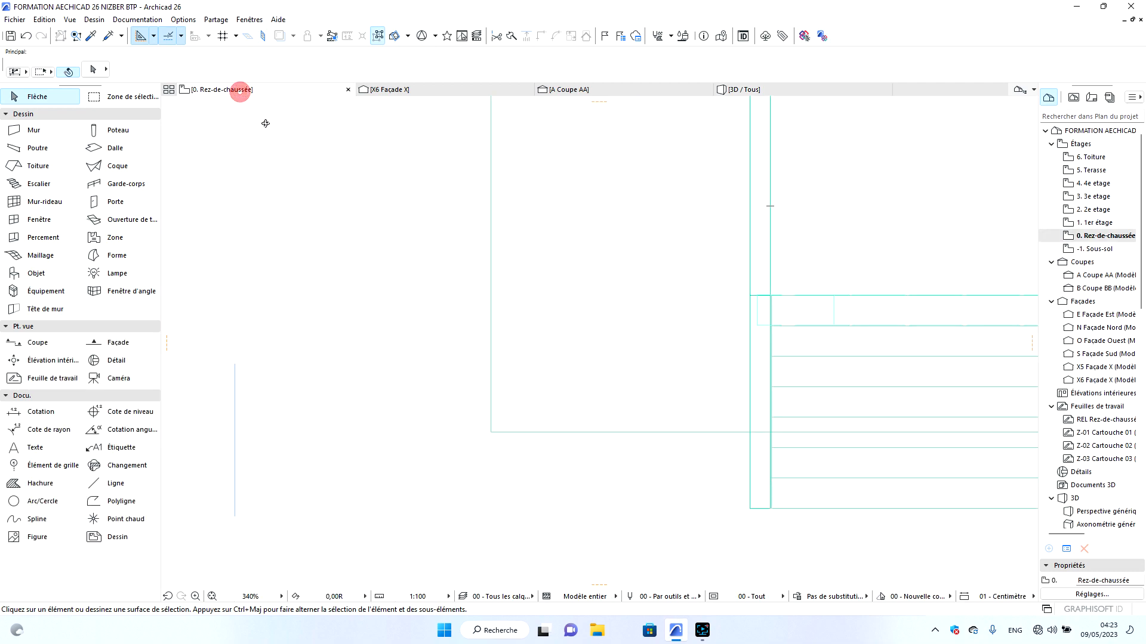
{"action": "scroll", "coordinate": [465, 309], "scroll_direction": "down", "scroll_amount": 4}
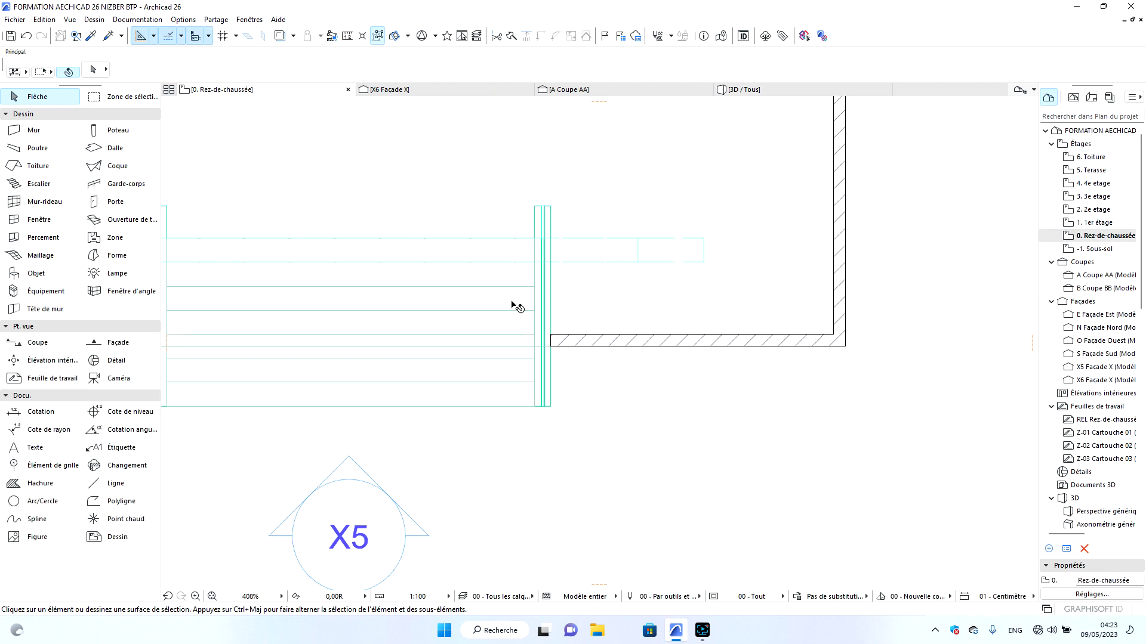
{"action": "scroll", "coordinate": [533, 270], "scroll_direction": "down", "scroll_amount": 4}
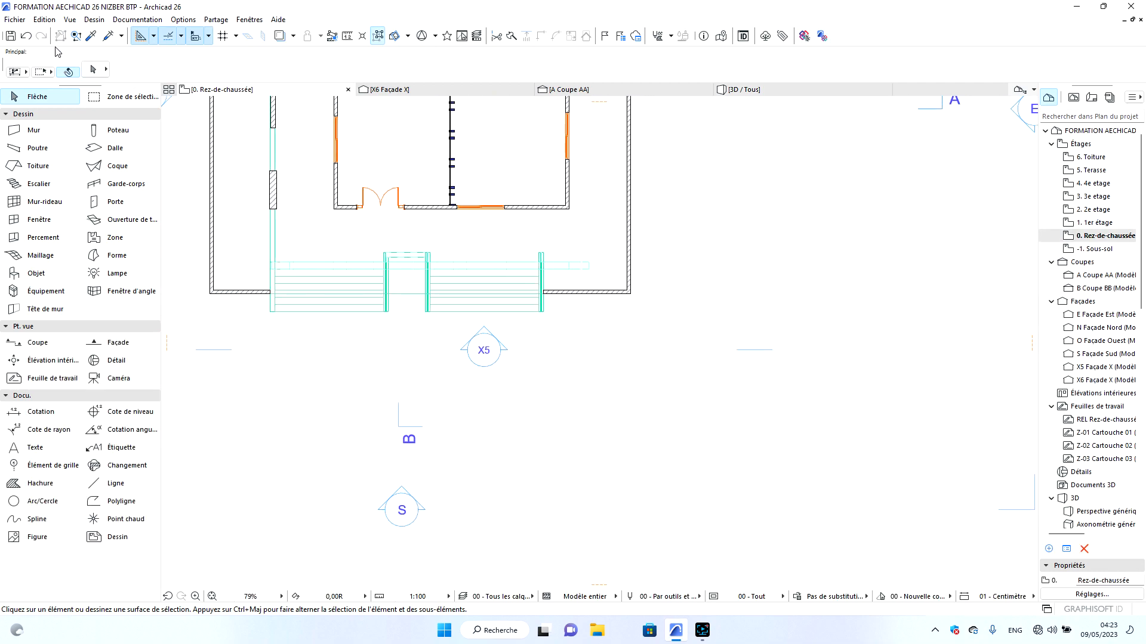
{"action": "left_click", "coordinate": [27, 36]}
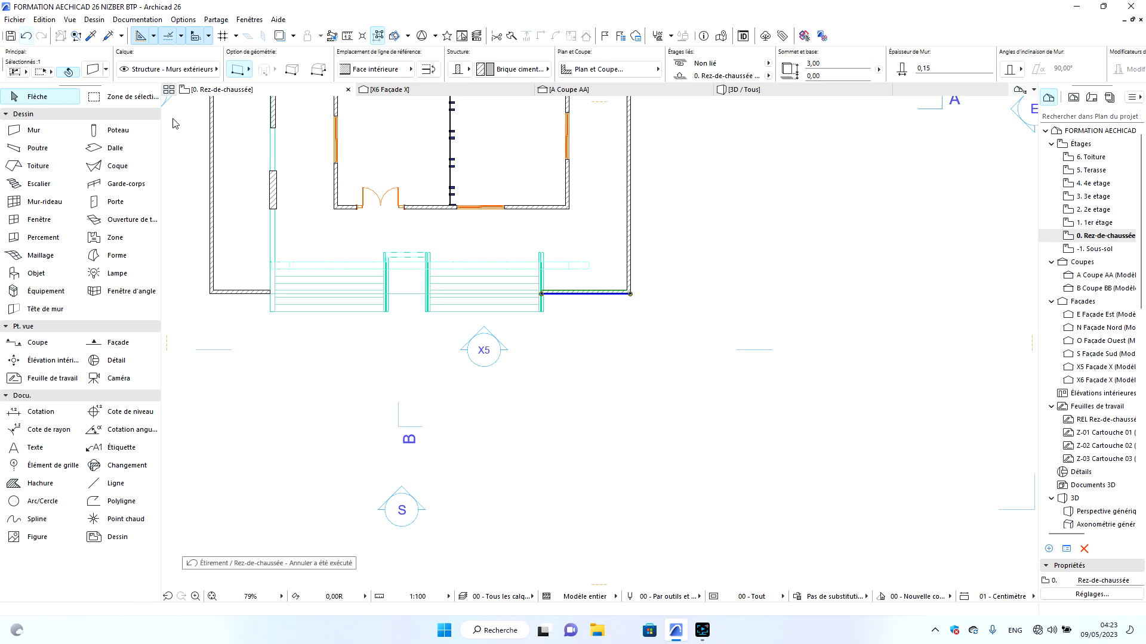
{"action": "left_click", "coordinate": [25, 35]}
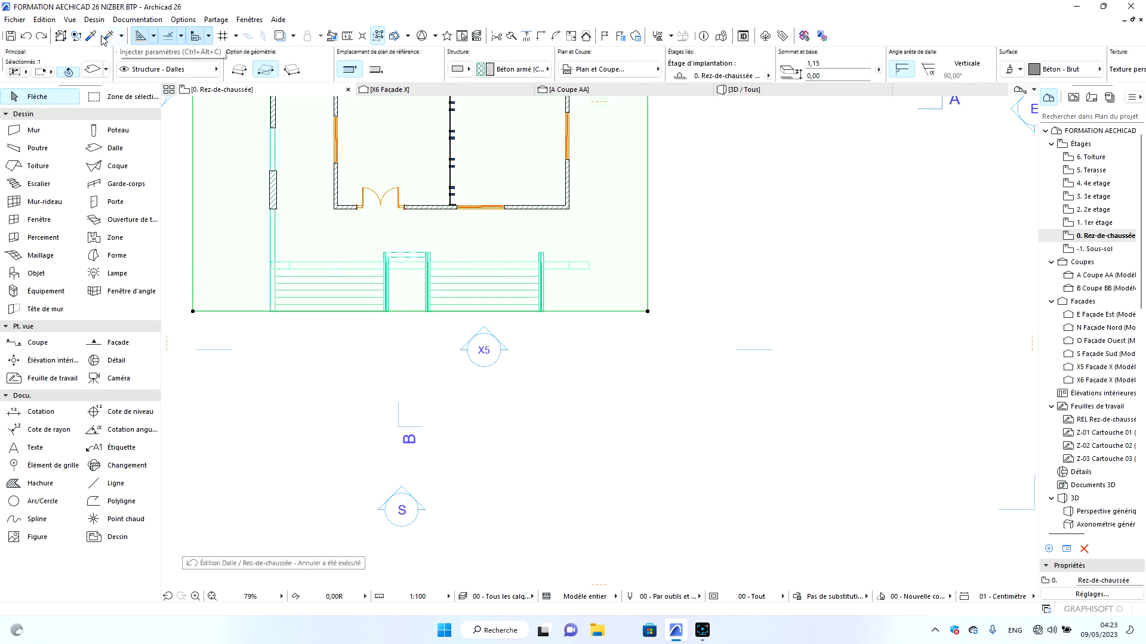
{"action": "left_click", "coordinate": [41, 36]}
{"action": "scroll", "coordinate": [737, 340], "scroll_direction": "down", "scroll_amount": 4}
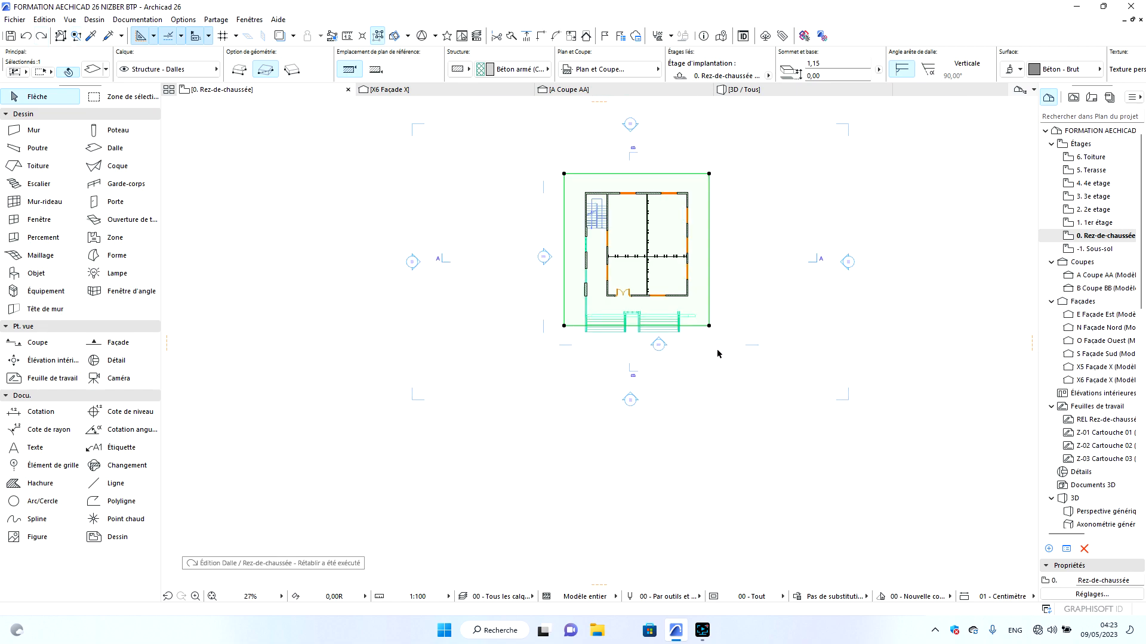
{"action": "key", "text": "Escape"}
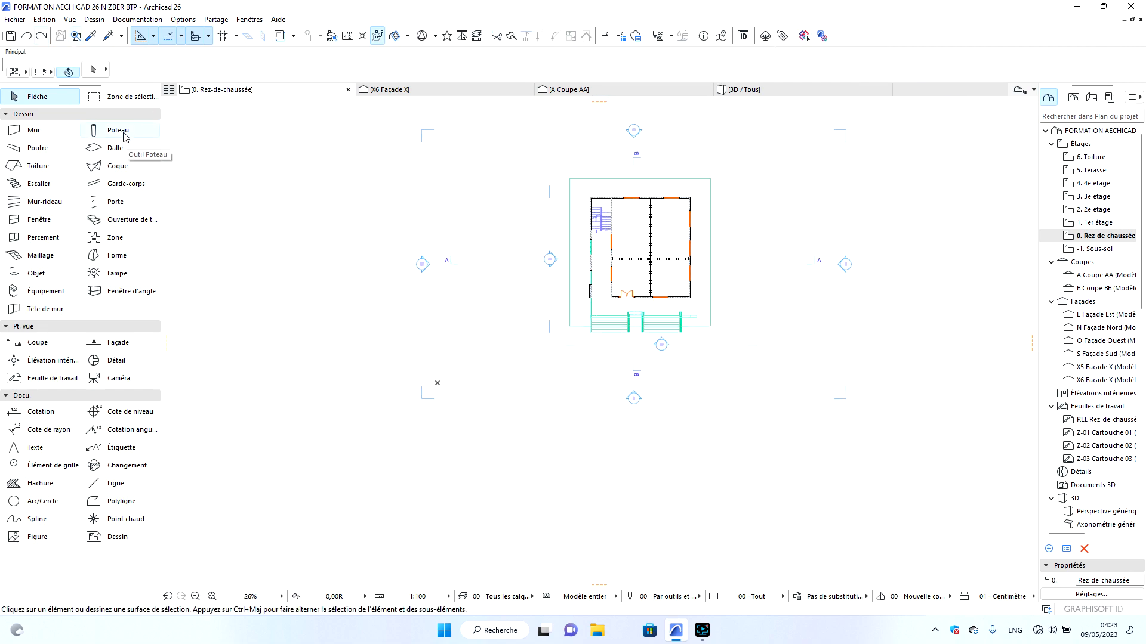
Apply the column favourite 06 - Poteau avec chapiteau and place one column on the base slab's southwest corner.
{"action": "double_click", "coordinate": [126, 134]}
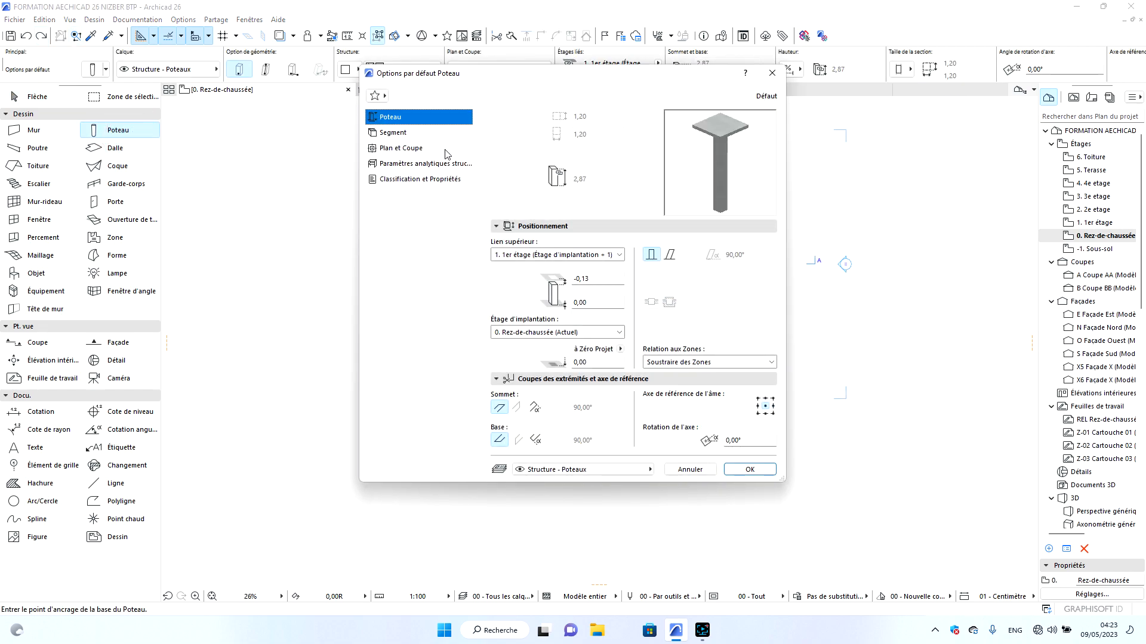
{"action": "left_click", "coordinate": [376, 96]}
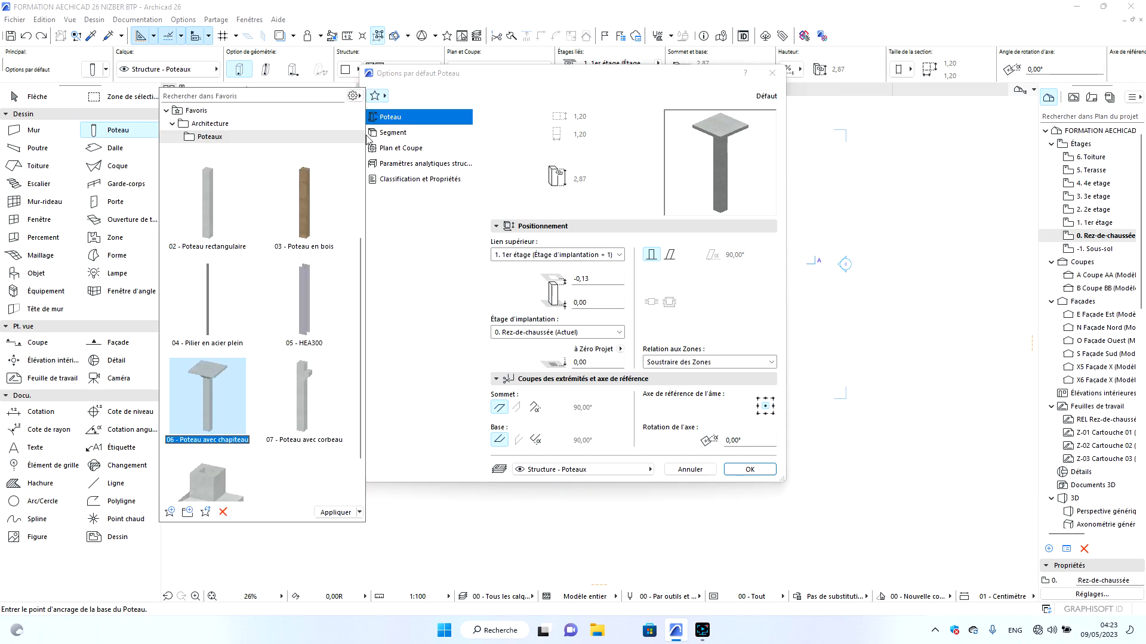
{"action": "double_click", "coordinate": [224, 370]}
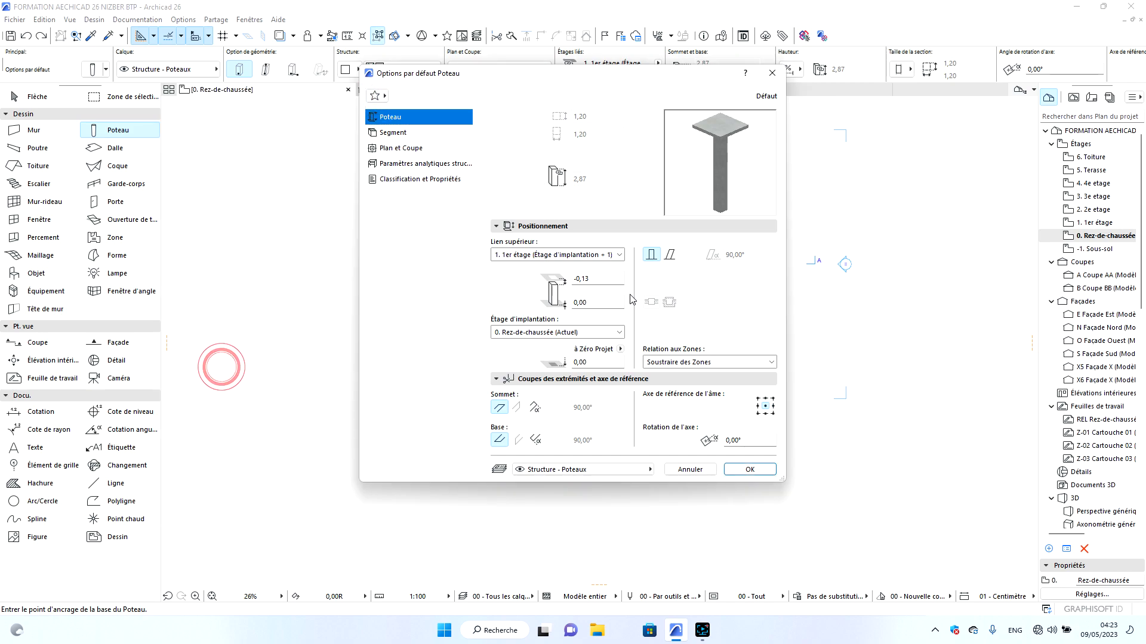
{"action": "left_click", "coordinate": [760, 467]}
{"action": "scroll", "coordinate": [569, 329], "scroll_direction": "up", "scroll_amount": 5}
{"action": "scroll", "coordinate": [569, 330], "scroll_direction": "up", "scroll_amount": 9}
{"action": "left_click", "coordinate": [500, 366]}
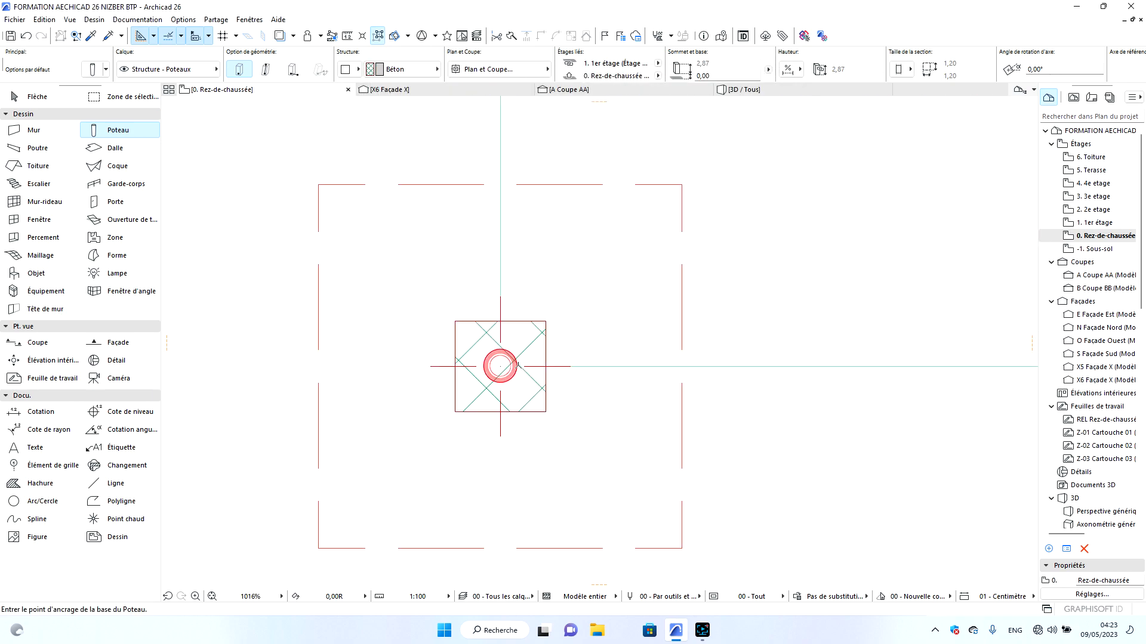
Move the column so that its lower-left corner sits on the slab's southwest corner.
{"action": "key", "text": "Escape"}
{"action": "left_click", "coordinate": [506, 326]}
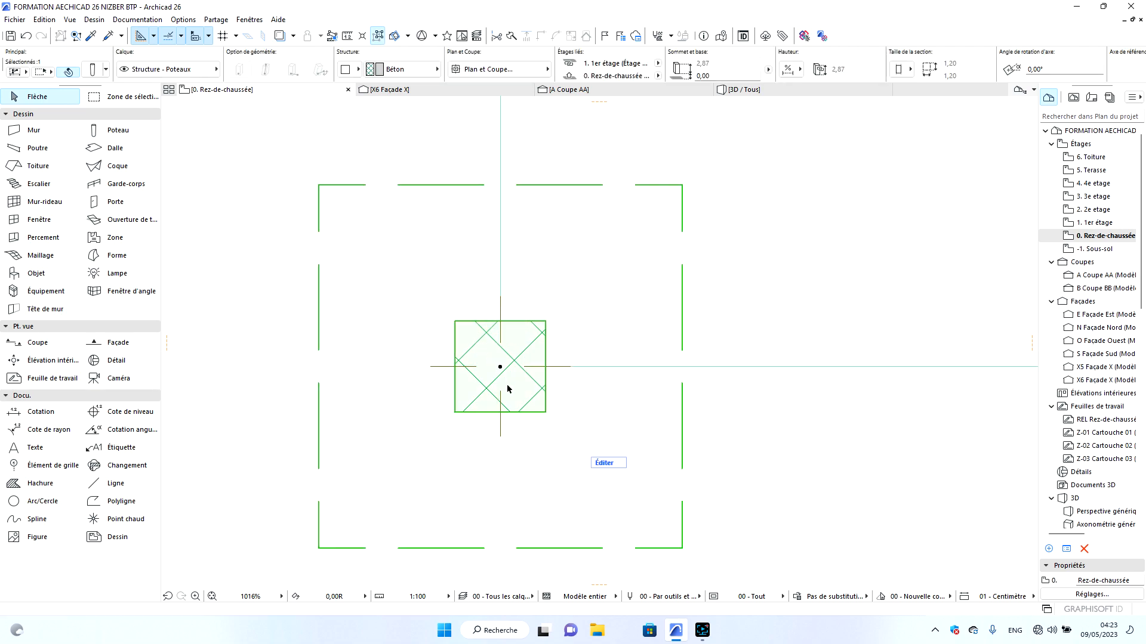
{"action": "left_click", "coordinate": [455, 412]}
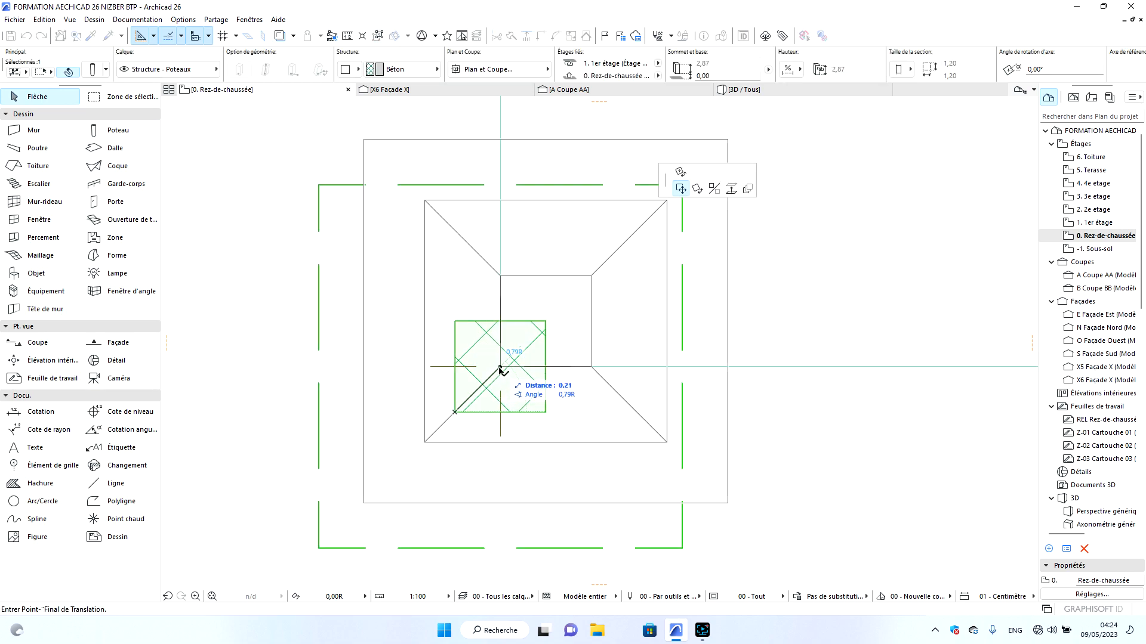
{"action": "left_click", "coordinate": [500, 366]}
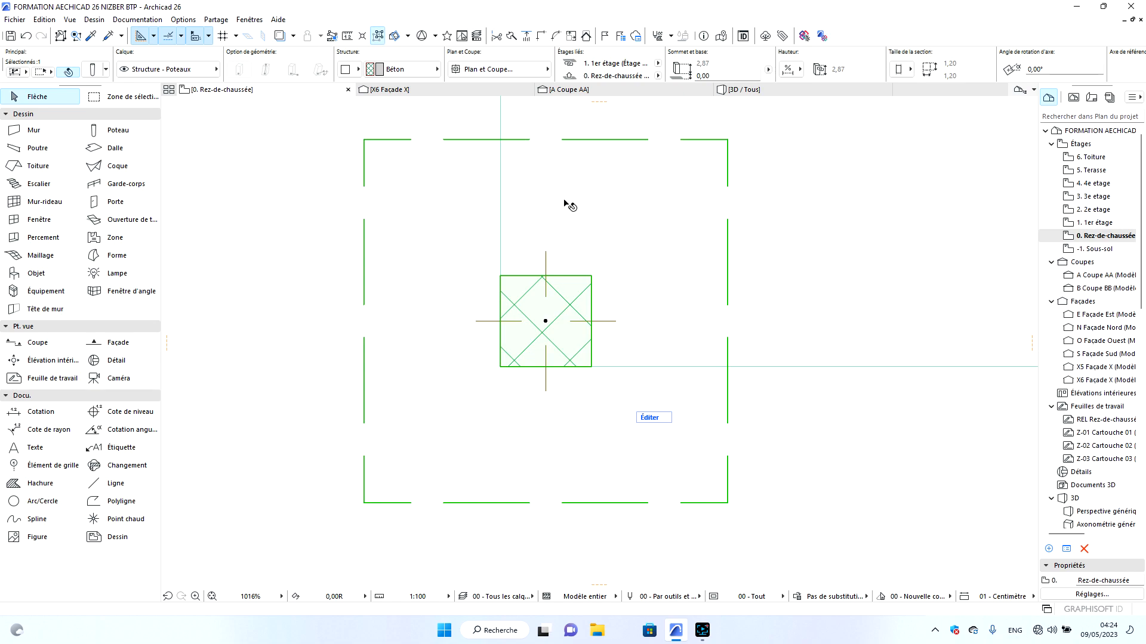
Duplicate the column by translation with 10 copies distributed along the slab's west edge up to the northwest corner.
{"action": "left_click", "coordinate": [592, 276]}
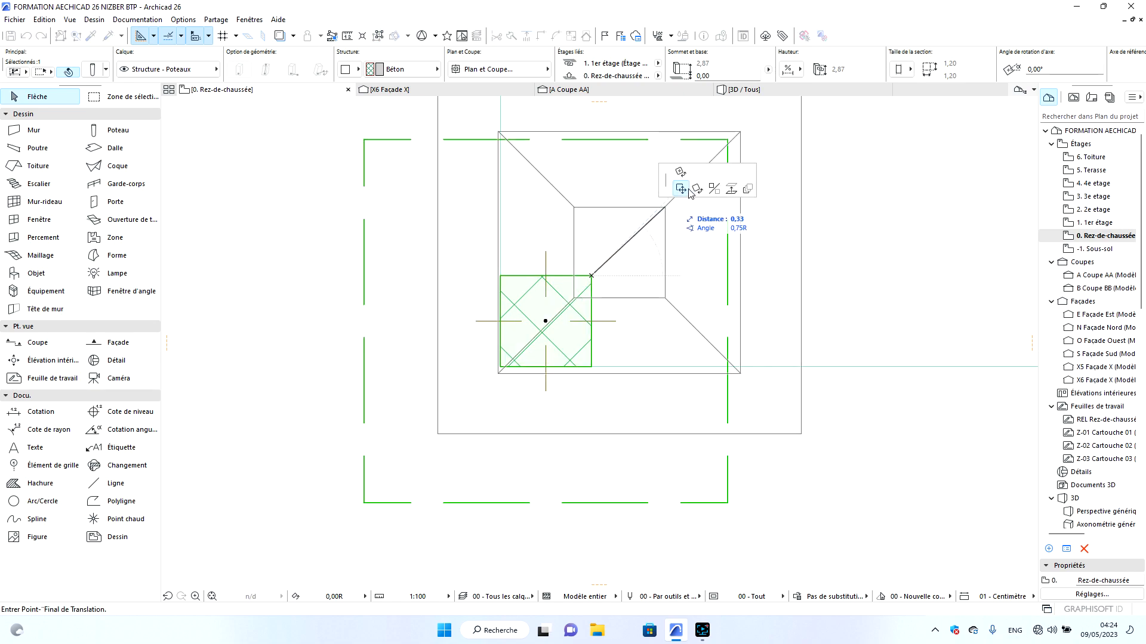
{"action": "left_click", "coordinate": [746, 189]}
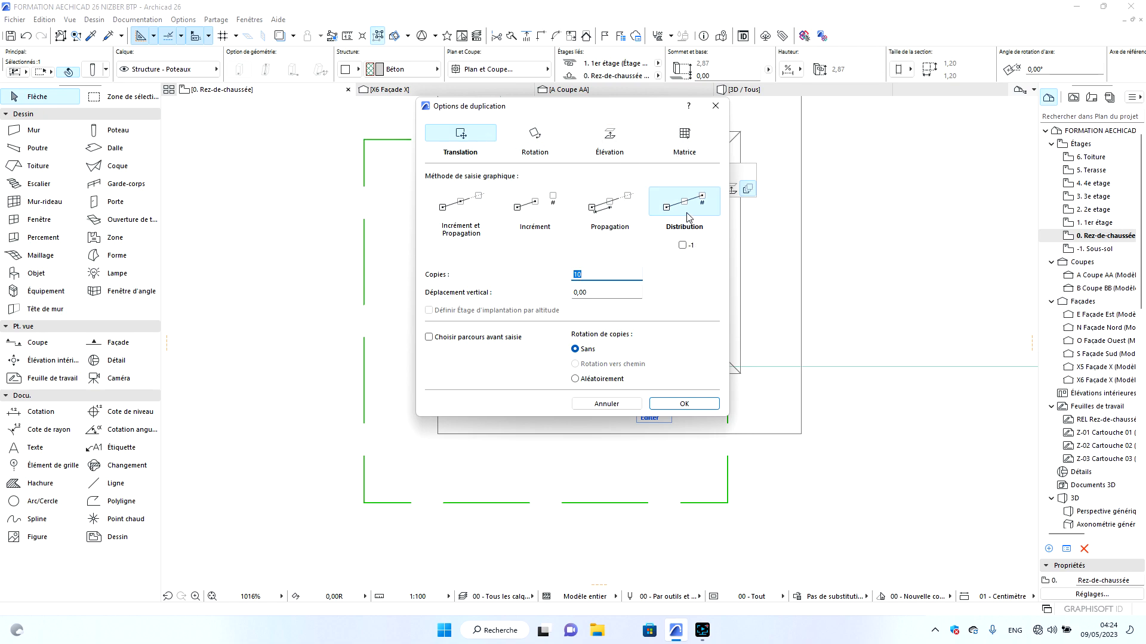
{"action": "left_click", "coordinate": [683, 405]}
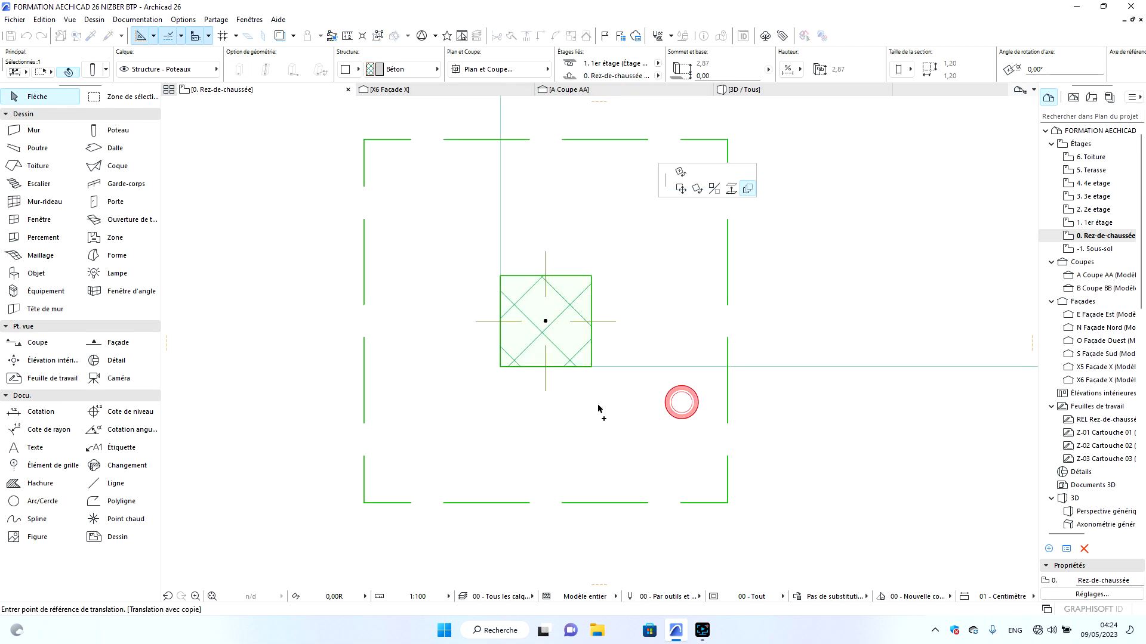
{"action": "left_click", "coordinate": [501, 278]}
{"action": "scroll", "coordinate": [531, 513], "scroll_direction": "down", "scroll_amount": 5}
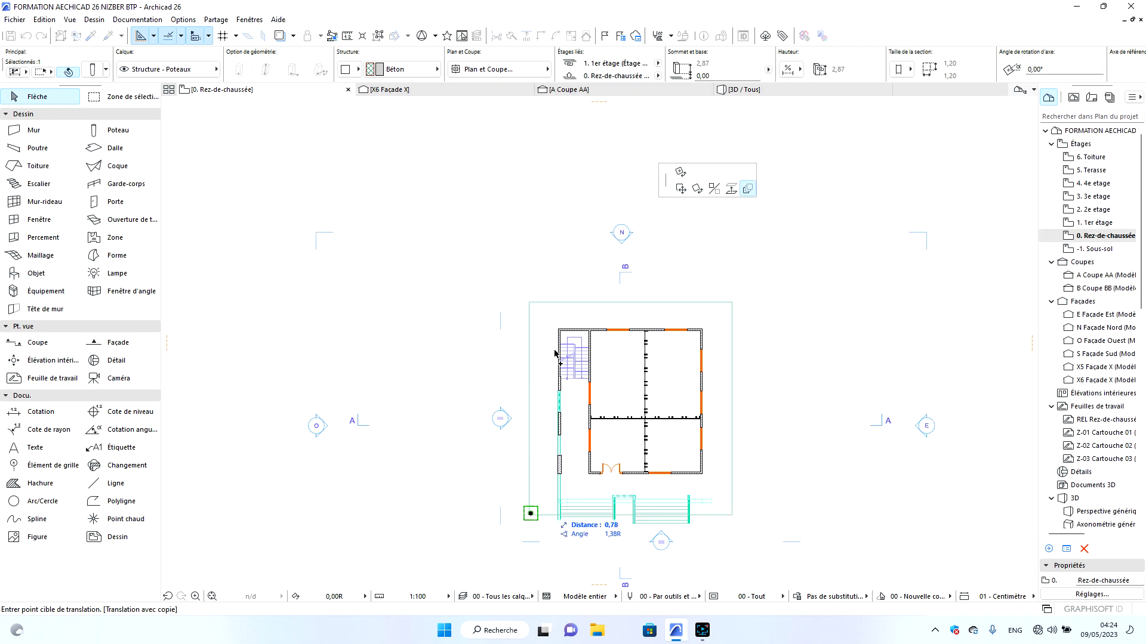
{"action": "scroll", "coordinate": [532, 304], "scroll_direction": "up", "scroll_amount": 6}
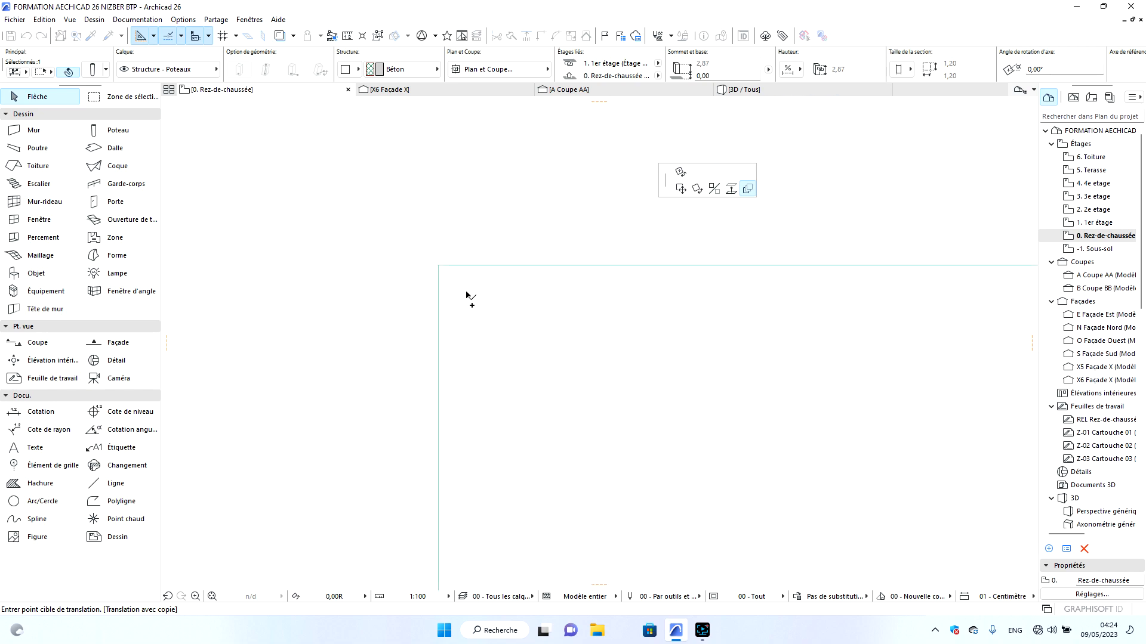
{"action": "scroll", "coordinate": [519, 235], "scroll_direction": "down", "scroll_amount": 8}
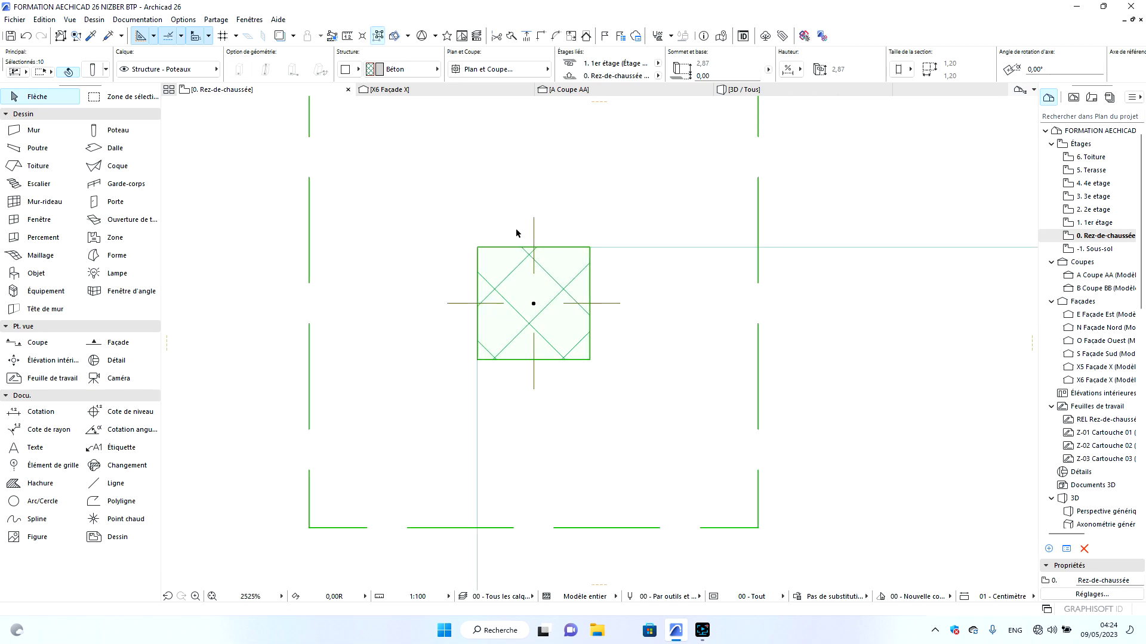
Copy the ten selected west-edge columns by translation horizontally to the slab's east edge, with their outer faces flush with it.
{"action": "right_click", "coordinate": [442, 200]}
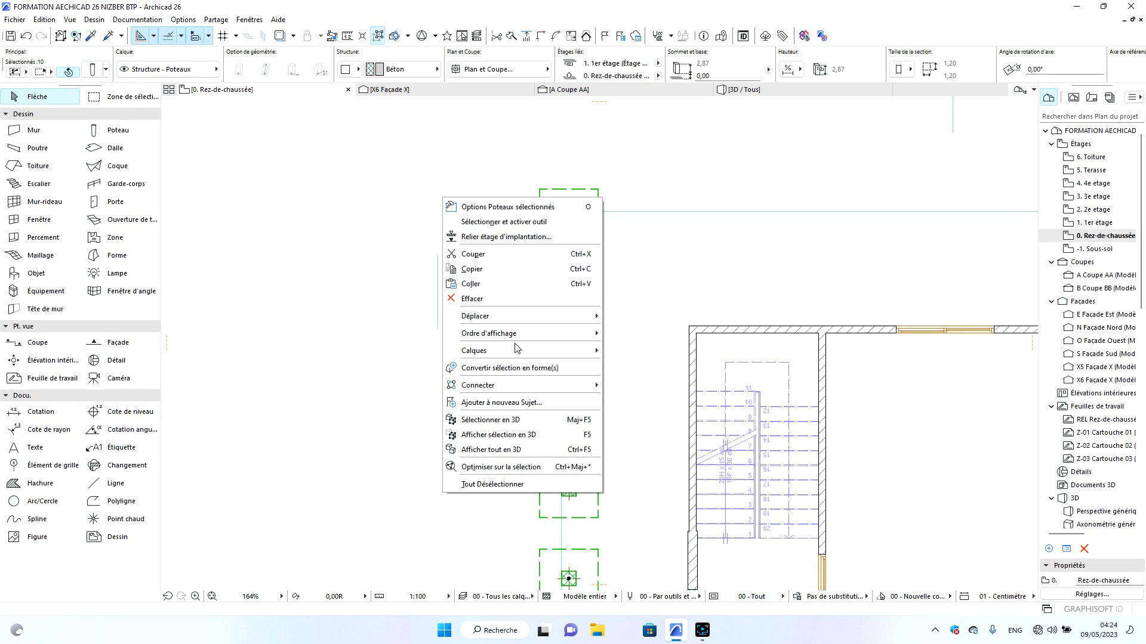
{"action": "mouse_move", "coordinate": [512, 316]}
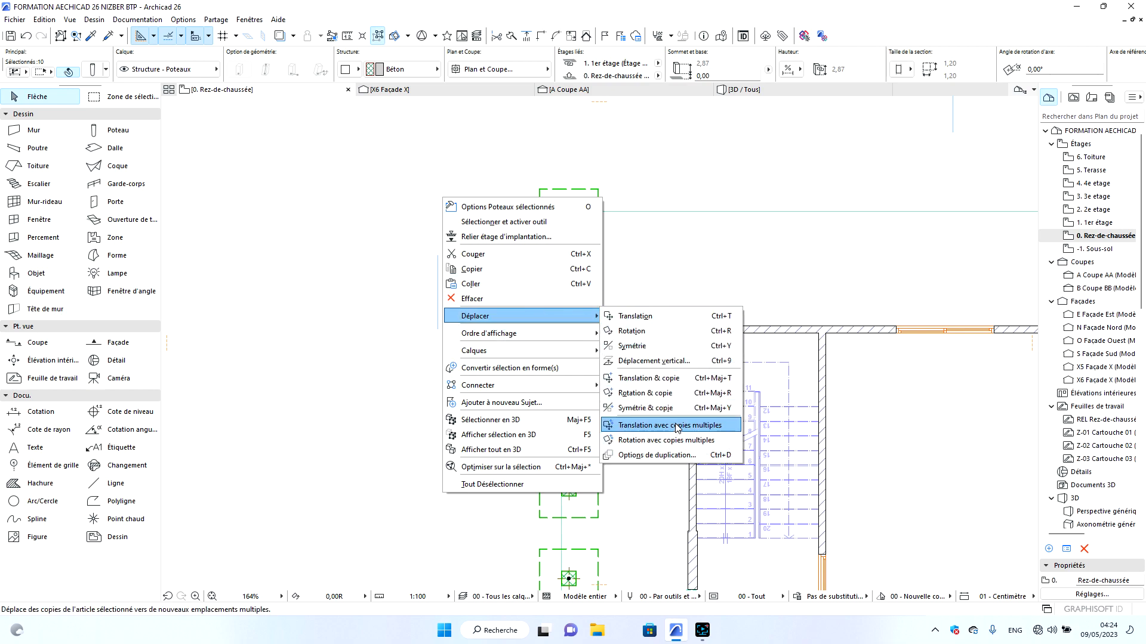
{"action": "left_click", "coordinate": [664, 378]}
{"action": "scroll", "coordinate": [533, 304], "scroll_direction": "down", "scroll_amount": 8}
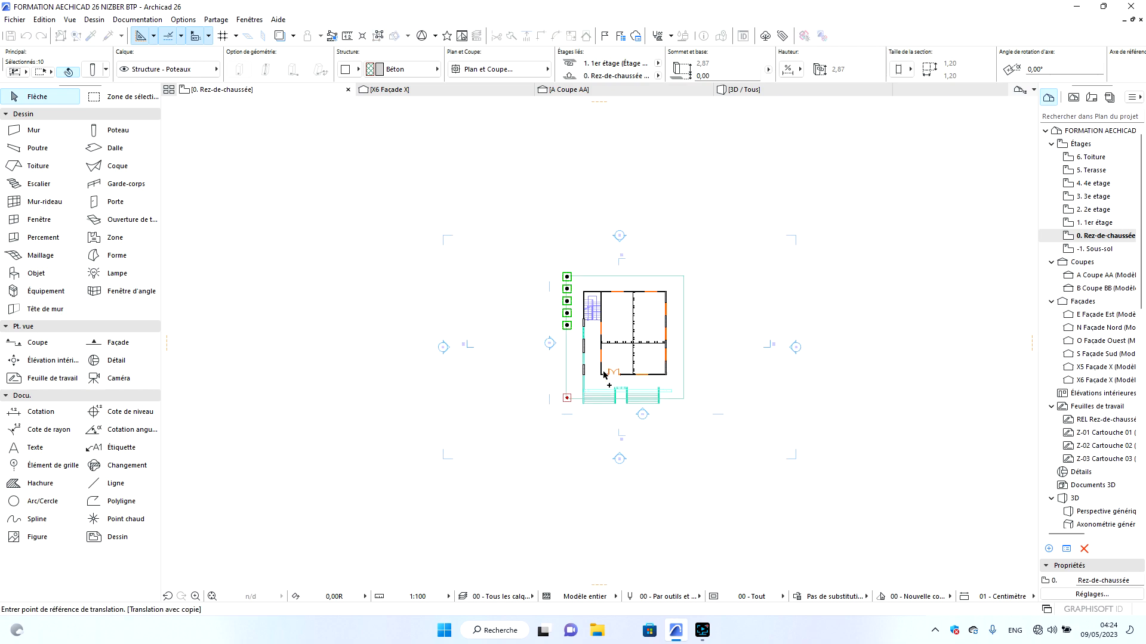
{"action": "scroll", "coordinate": [582, 409], "scroll_direction": "up", "scroll_amount": 6}
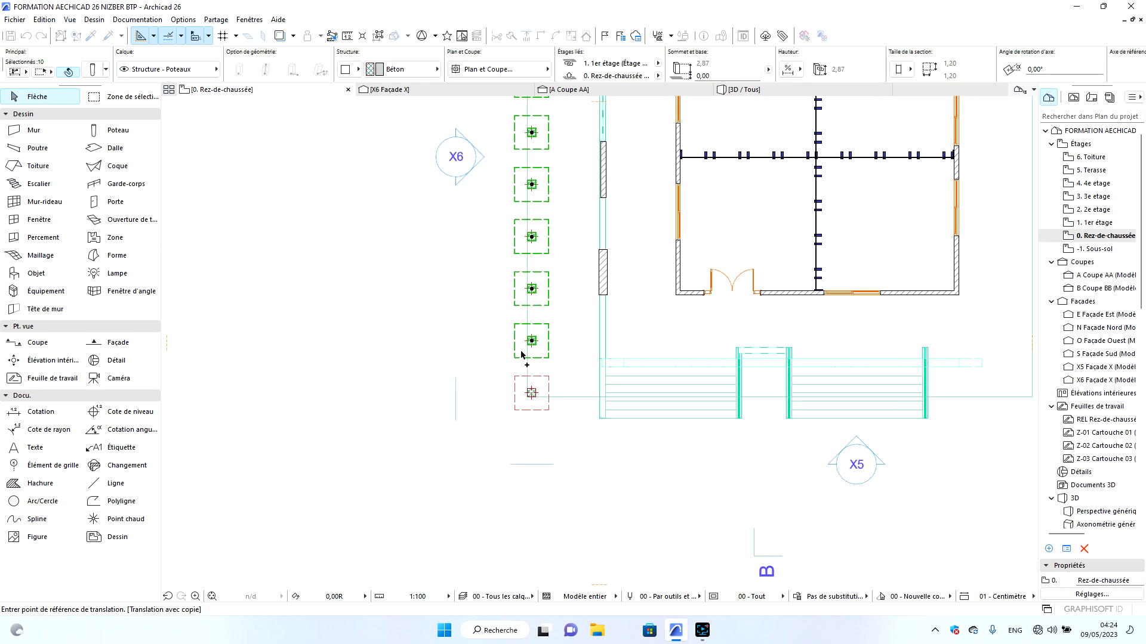
{"action": "scroll", "coordinate": [522, 354], "scroll_direction": "up", "scroll_amount": 3}
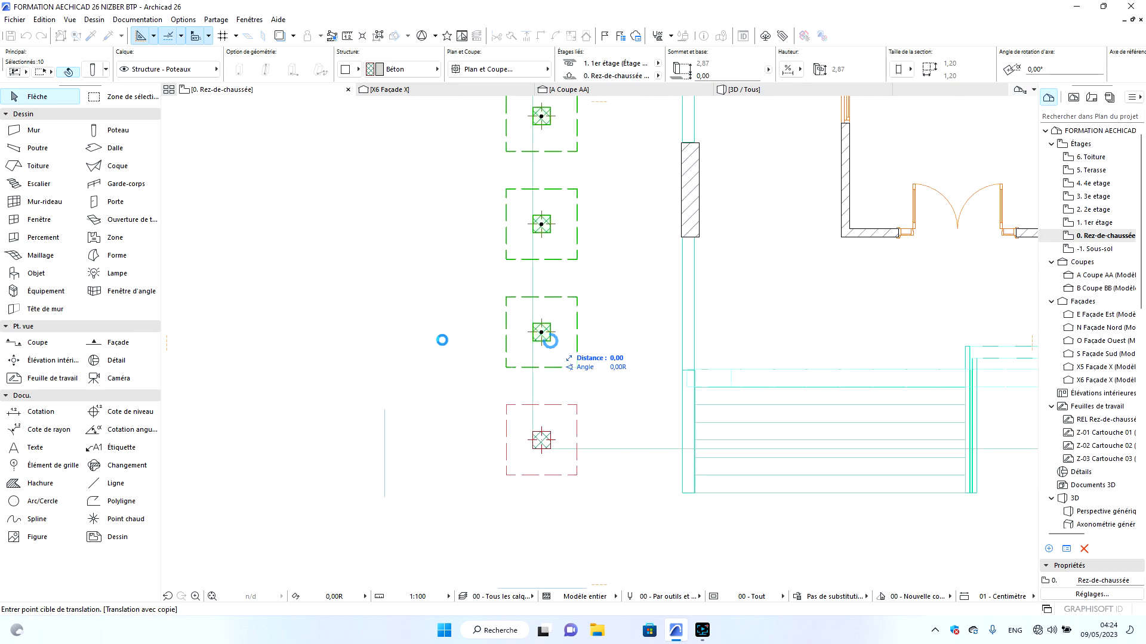
{"action": "scroll", "coordinate": [429, 349], "scroll_direction": "down", "scroll_amount": 5}
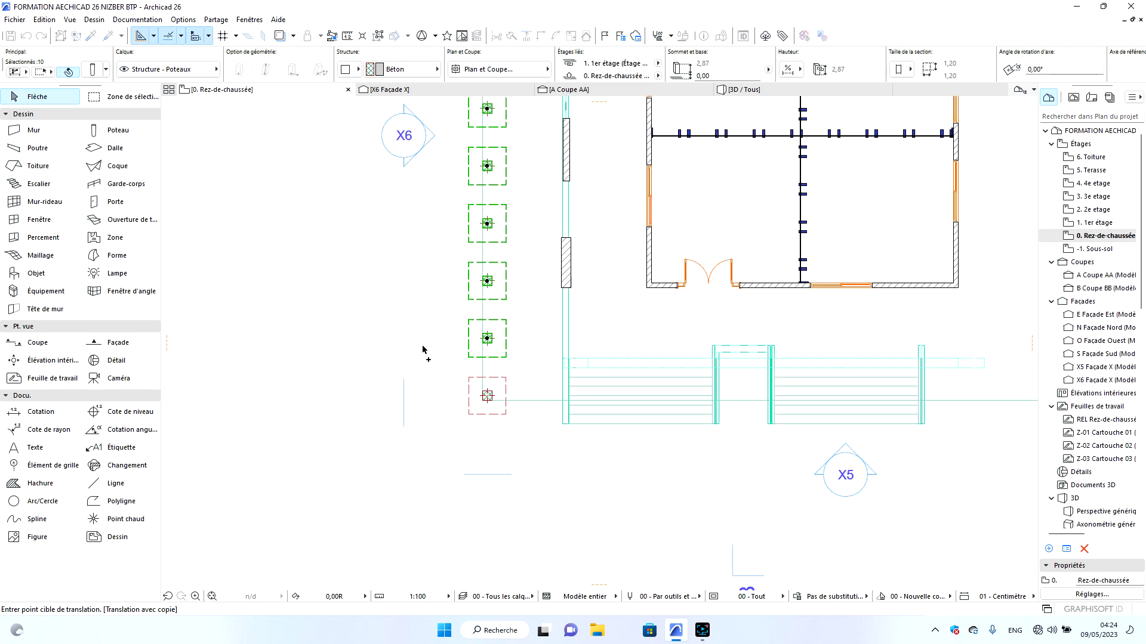
{"action": "scroll", "coordinate": [686, 351], "scroll_direction": "up", "scroll_amount": 6}
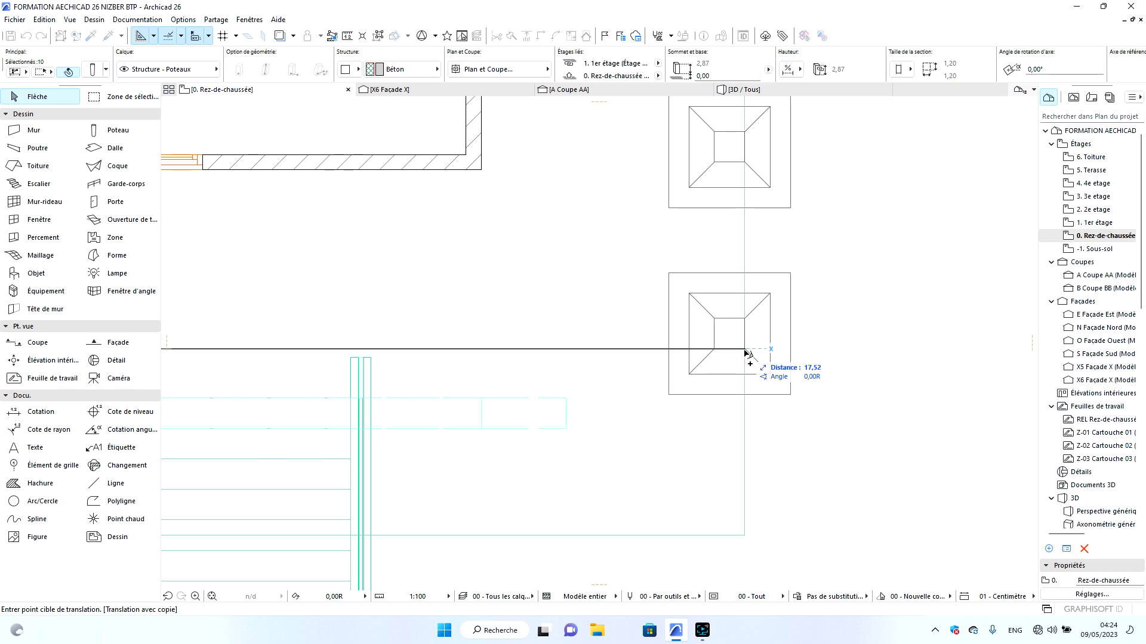
{"action": "left_click", "coordinate": [696, 366]}
{"action": "scroll", "coordinate": [758, 412], "scroll_direction": "down", "scroll_amount": 3}
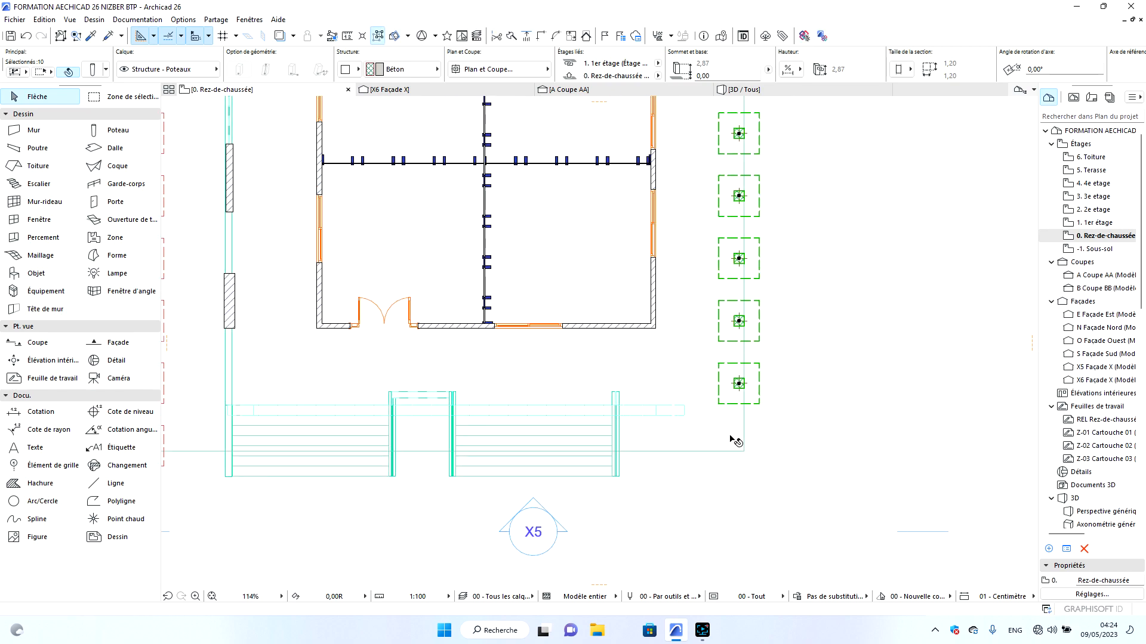
{"action": "scroll", "coordinate": [734, 441], "scroll_direction": "down", "scroll_amount": 4}
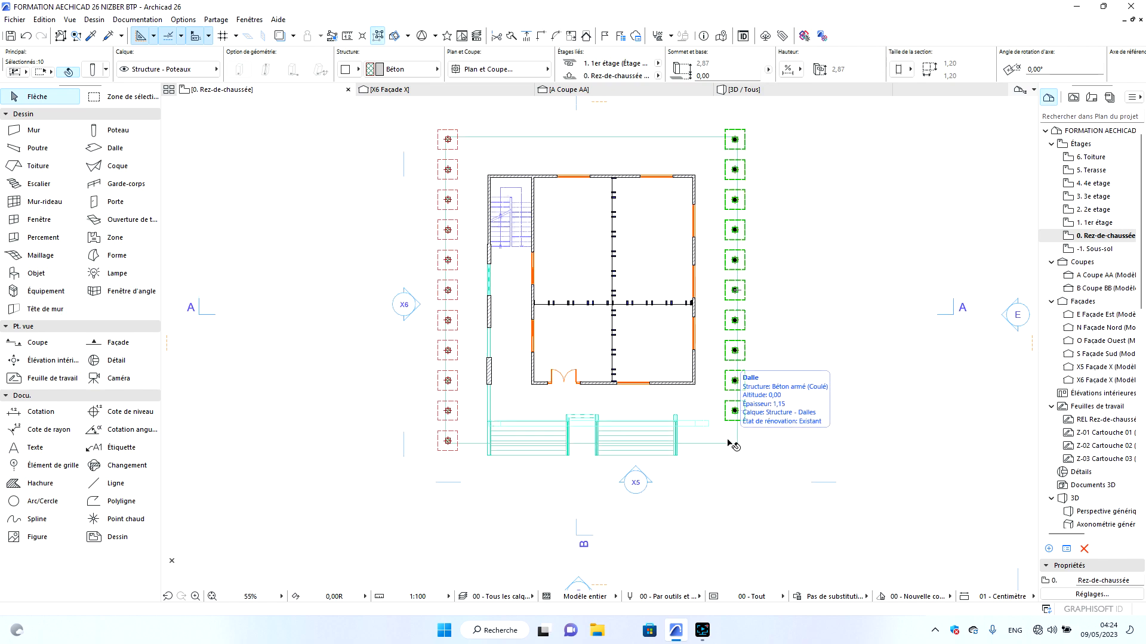
Copy the southwest corner column by translation so that the copy's lower-right corner sits on the slab's southeast corner.
{"action": "left_click", "coordinate": [445, 447]}
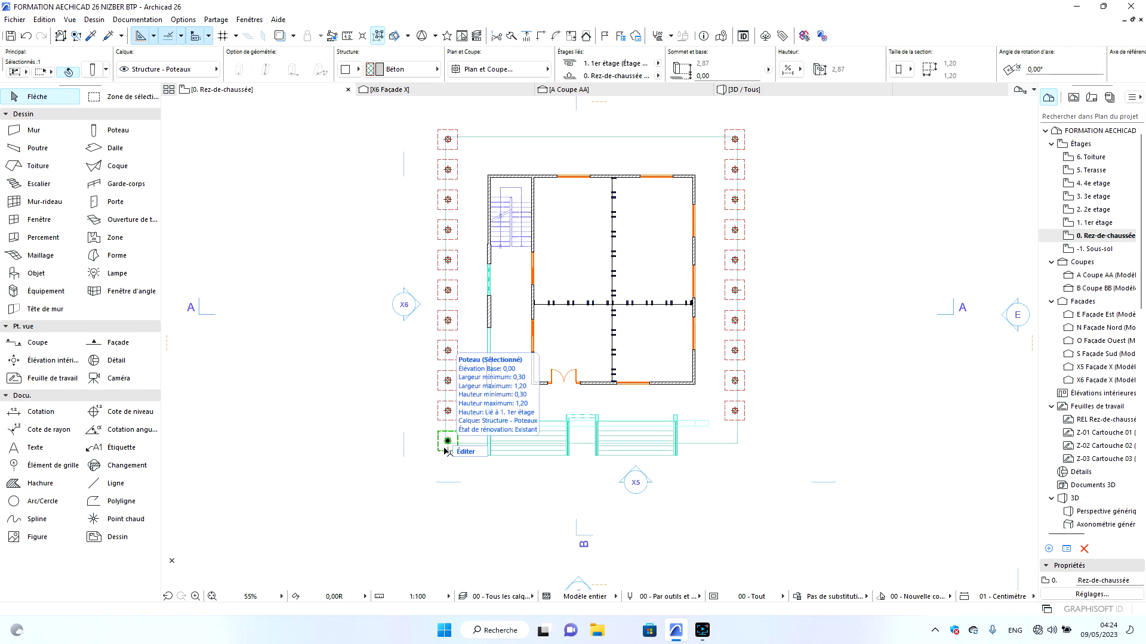
{"action": "scroll", "coordinate": [447, 445], "scroll_direction": "up", "scroll_amount": 5}
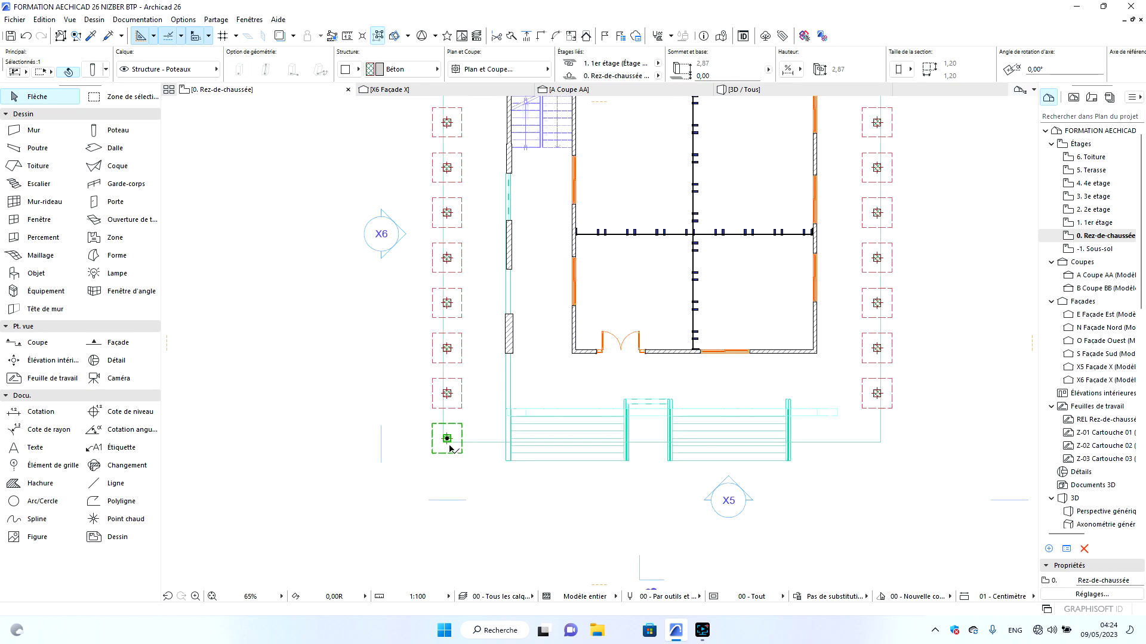
{"action": "right_click", "coordinate": [378, 362]}
{"action": "mouse_move", "coordinate": [464, 189]}
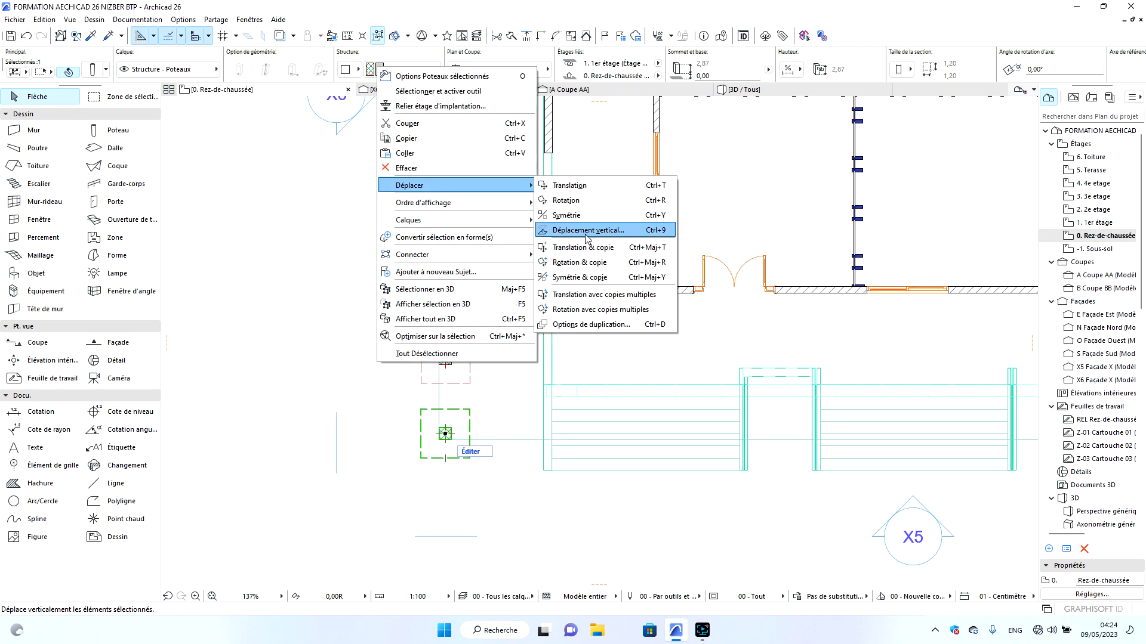
{"action": "left_click", "coordinate": [590, 248]}
{"action": "scroll", "coordinate": [449, 454], "scroll_direction": "up", "scroll_amount": 3}
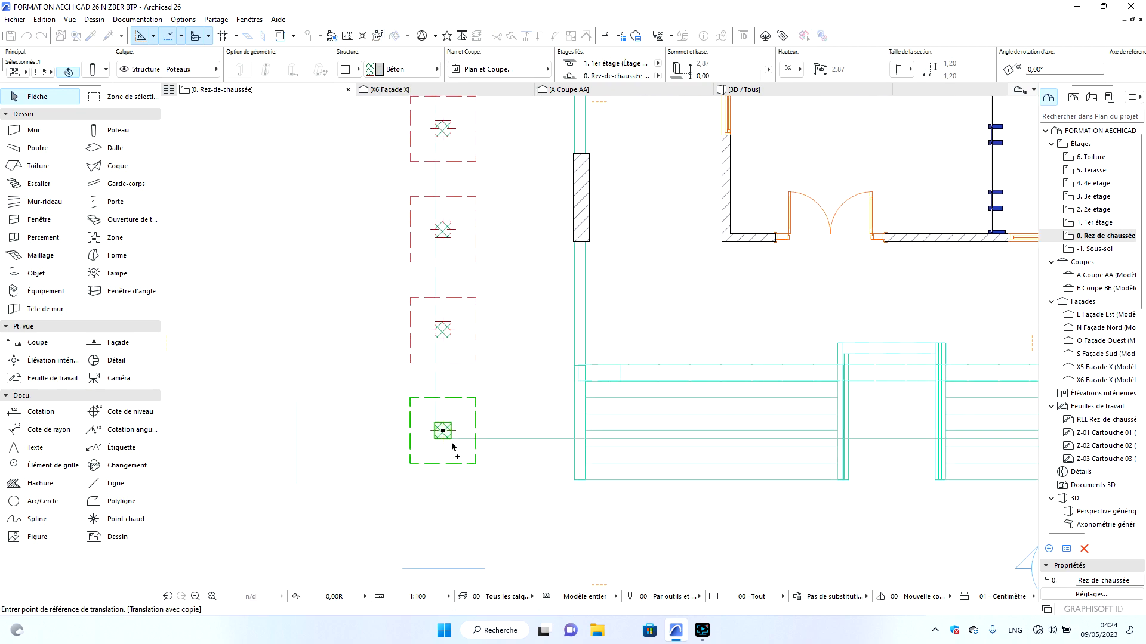
{"action": "left_click", "coordinate": [451, 436]}
{"action": "scroll", "coordinate": [450, 428], "scroll_direction": "down", "scroll_amount": 5}
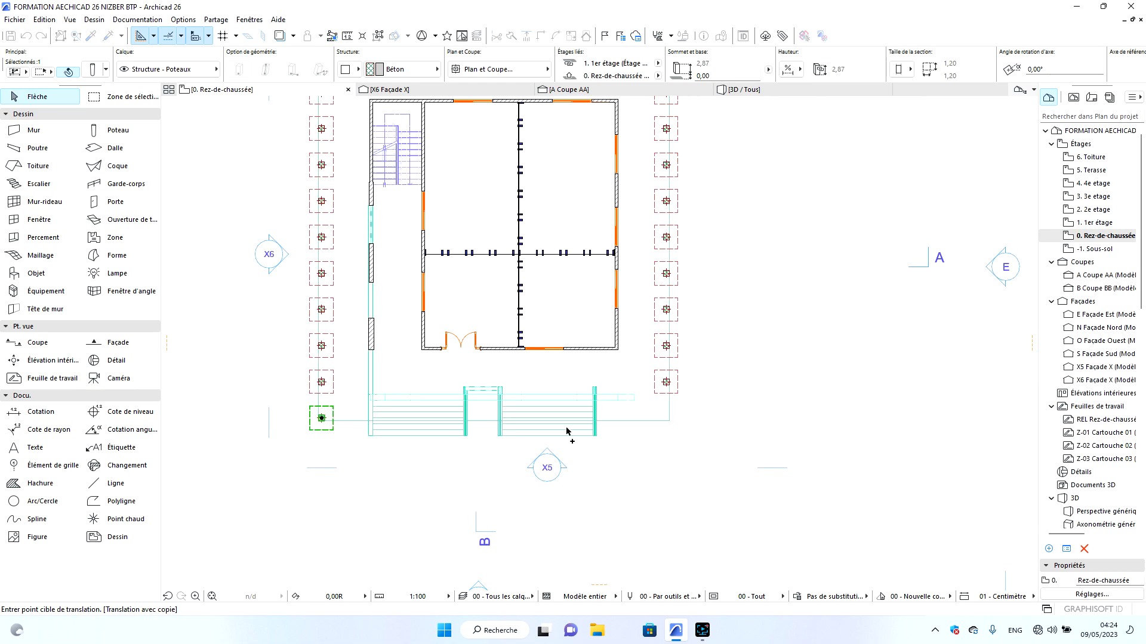
{"action": "scroll", "coordinate": [656, 425], "scroll_direction": "up", "scroll_amount": 3}
{"action": "scroll", "coordinate": [656, 425], "scroll_direction": "up", "scroll_amount": 3}
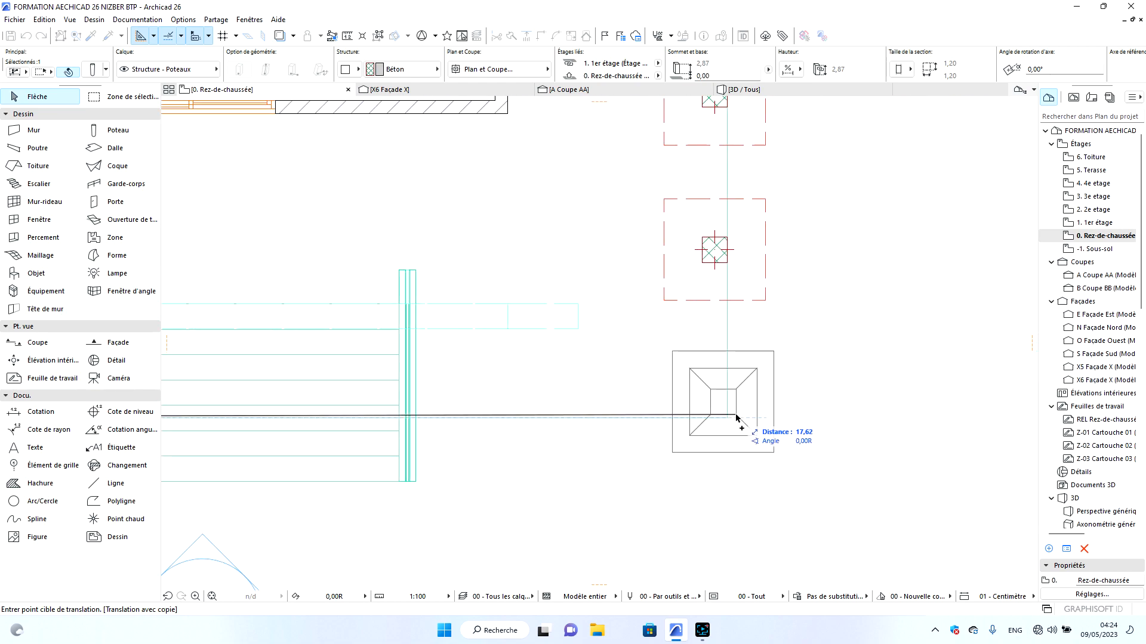
{"action": "left_click", "coordinate": [726, 416]}
{"action": "scroll", "coordinate": [722, 491], "scroll_direction": "down", "scroll_amount": 5}
Duplicate the northwest corner column by translation with 5 copies distributed along the slab's north edge, ending beyond the northeast corner.
{"action": "left_click", "coordinate": [742, 477]}
{"action": "scroll", "coordinate": [623, 361], "scroll_direction": "up", "scroll_amount": 6}
{"action": "left_click", "coordinate": [542, 411]}
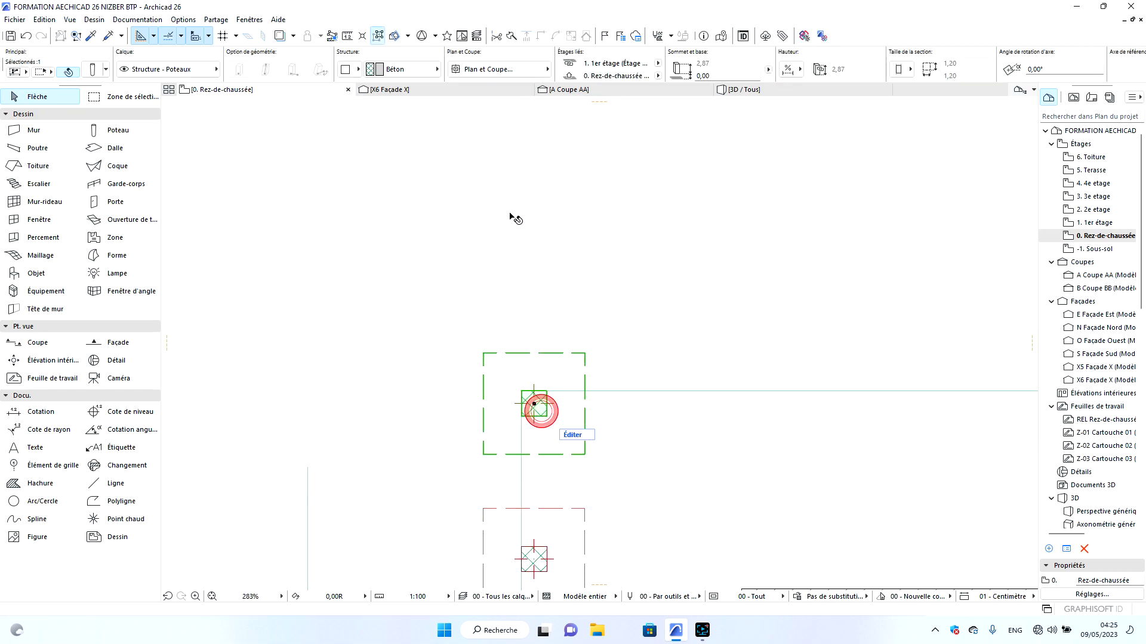
{"action": "right_click", "coordinate": [509, 214]}
{"action": "left_click", "coordinate": [679, 256]}
{"action": "left_click", "coordinate": [584, 357]}
{"action": "left_click", "coordinate": [746, 188]}
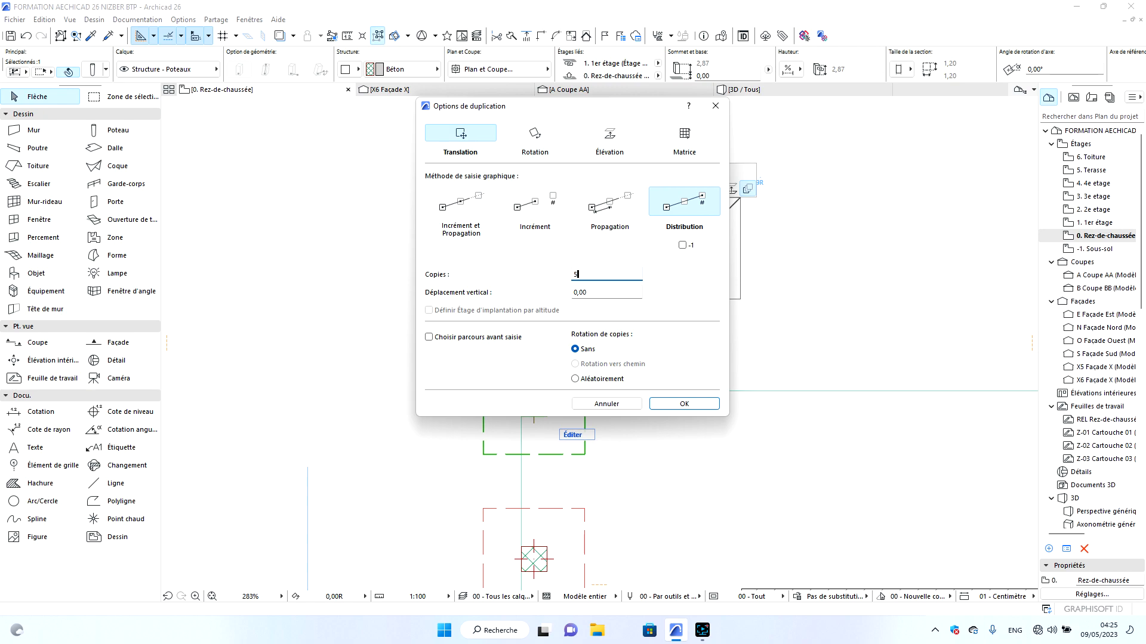
{"action": "left_click", "coordinate": [681, 404]}
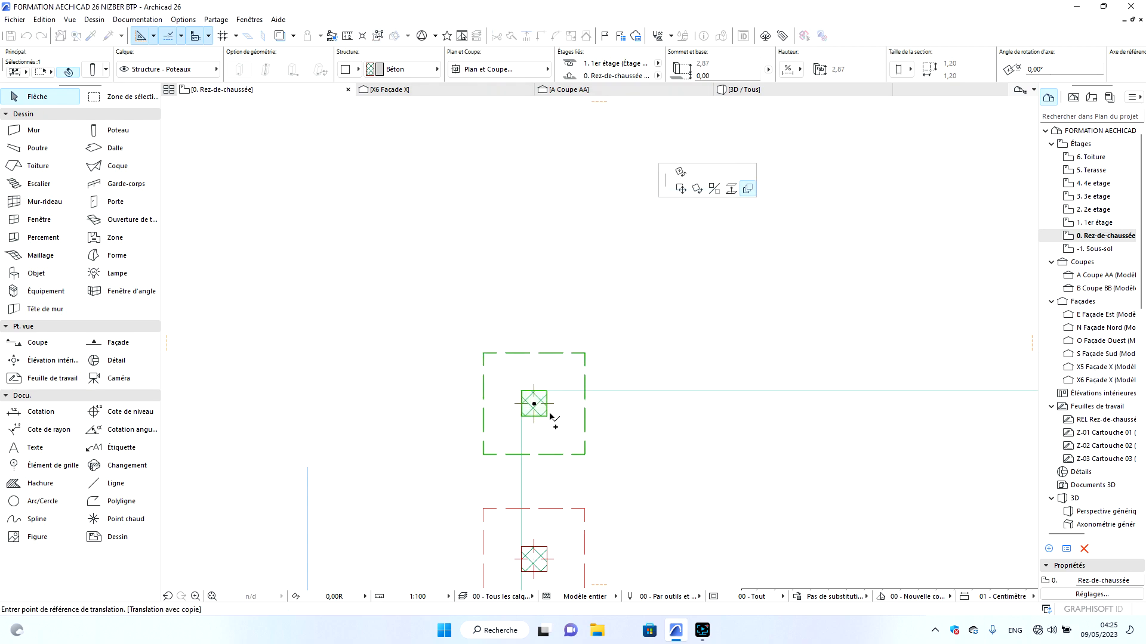
{"action": "left_click", "coordinate": [547, 394]}
{"action": "scroll", "coordinate": [543, 398], "scroll_direction": "down", "scroll_amount": 3}
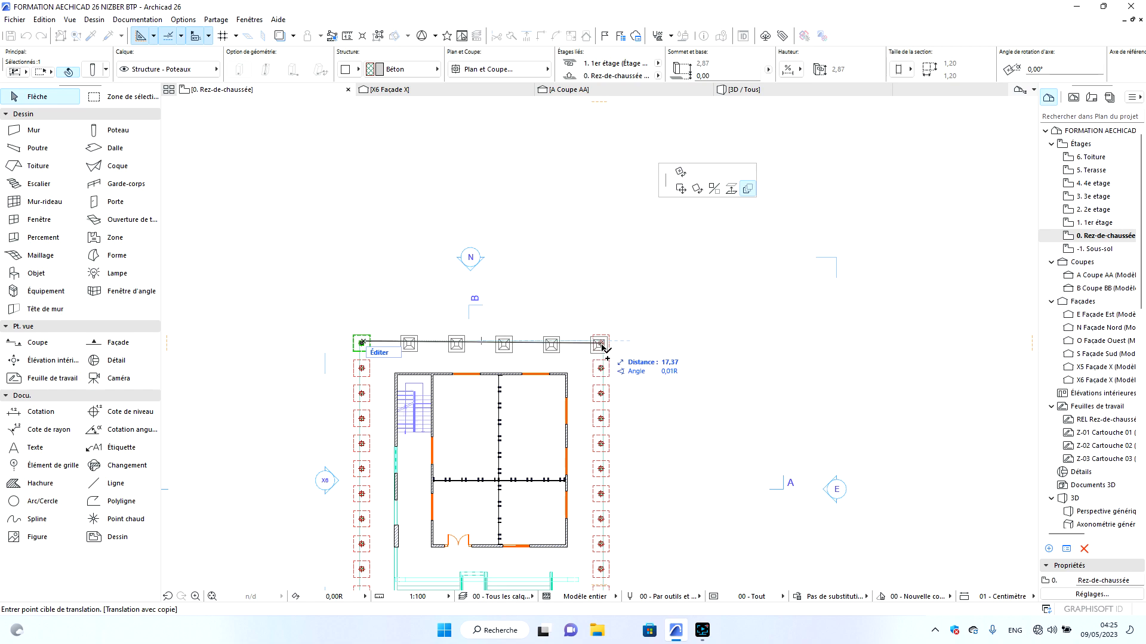
{"action": "scroll", "coordinate": [600, 345], "scroll_direction": "up", "scroll_amount": 3}
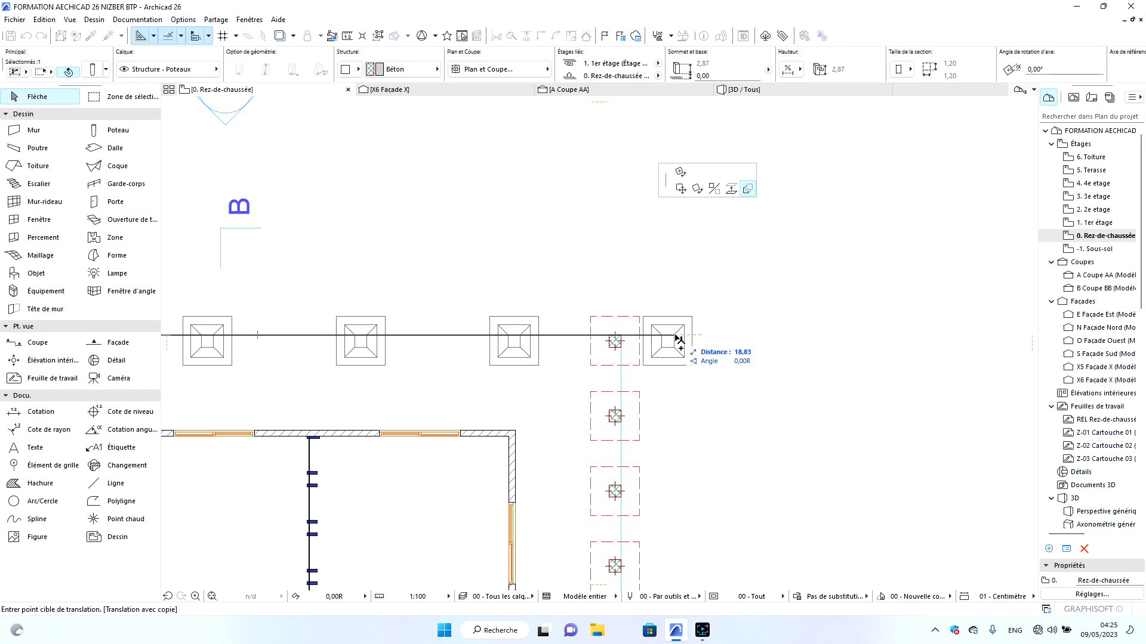
{"action": "scroll", "coordinate": [692, 342], "scroll_direction": "down", "scroll_amount": 3}
{"action": "scroll", "coordinate": [692, 341], "scroll_direction": "down", "scroll_amount": 2}
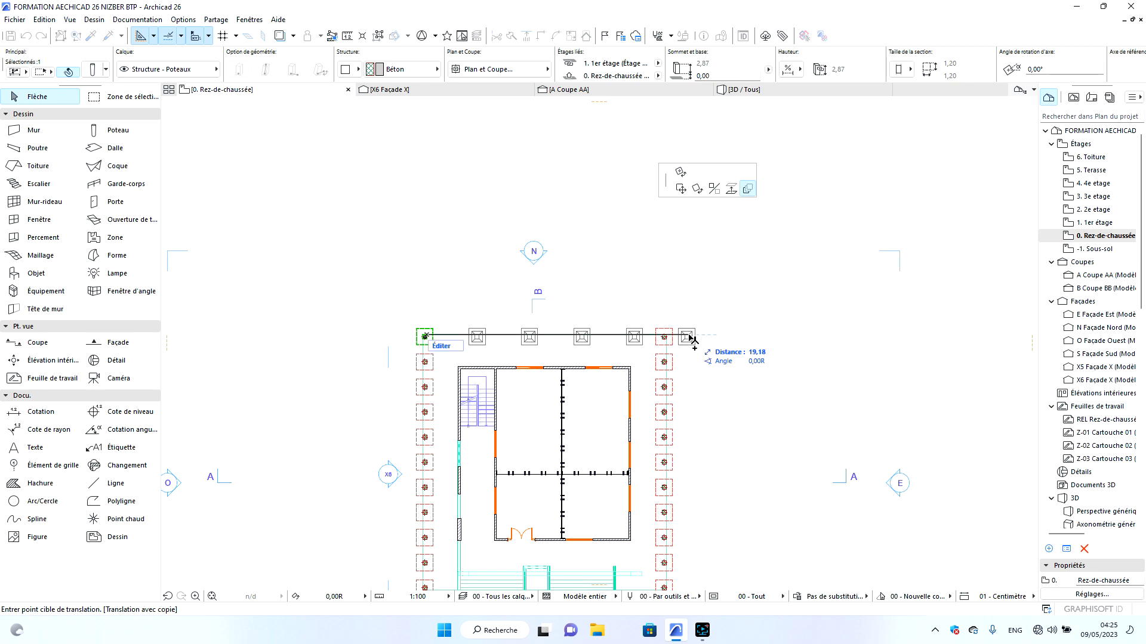
{"action": "left_click", "coordinate": [724, 341]}
{"action": "key", "text": "Escape"}
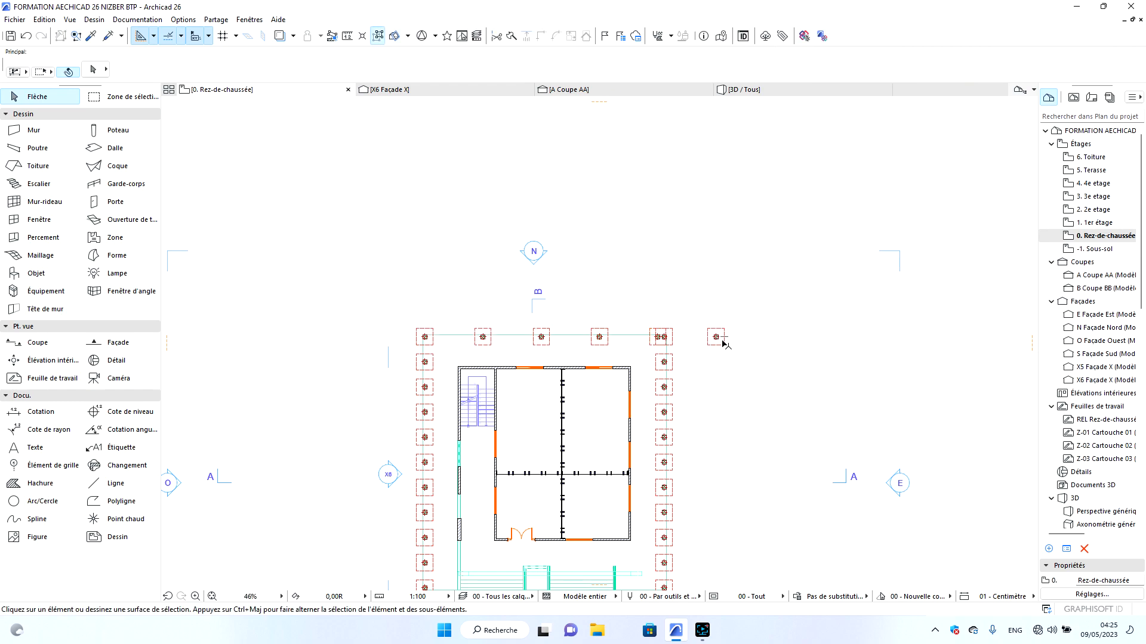
Pick up the settings of the southwest corner column and place one column at each outer end of the front stairs on the slab's south edge.
{"action": "scroll", "coordinate": [703, 310], "scroll_direction": "down", "scroll_amount": 3}
{"action": "scroll", "coordinate": [589, 452], "scroll_direction": "up", "scroll_amount": 8}
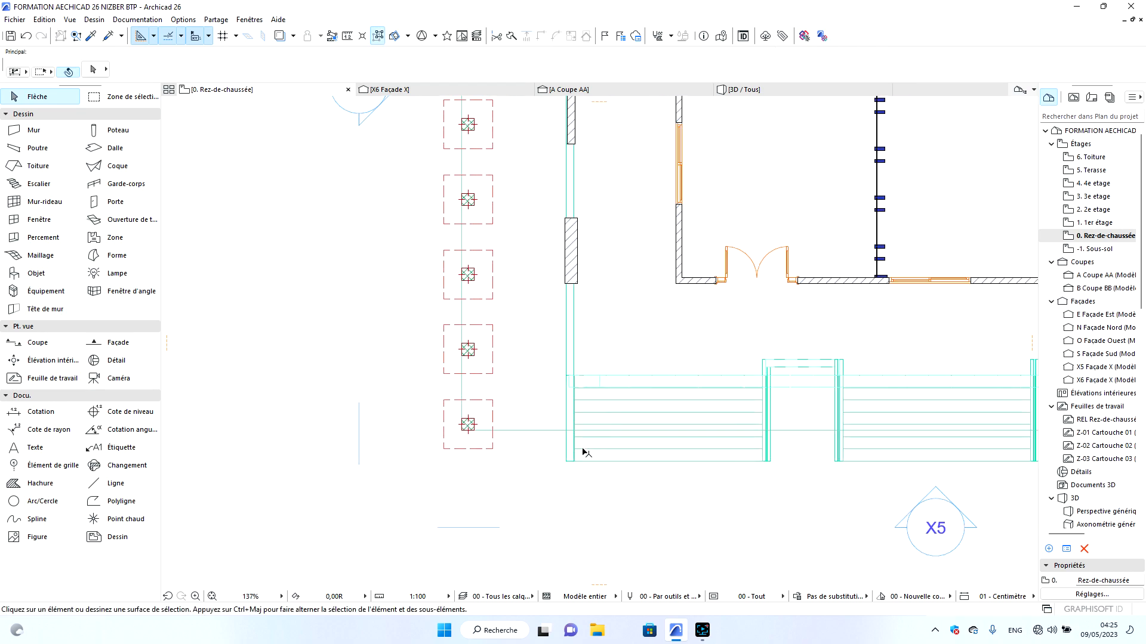
{"action": "left_click", "coordinate": [89, 36]}
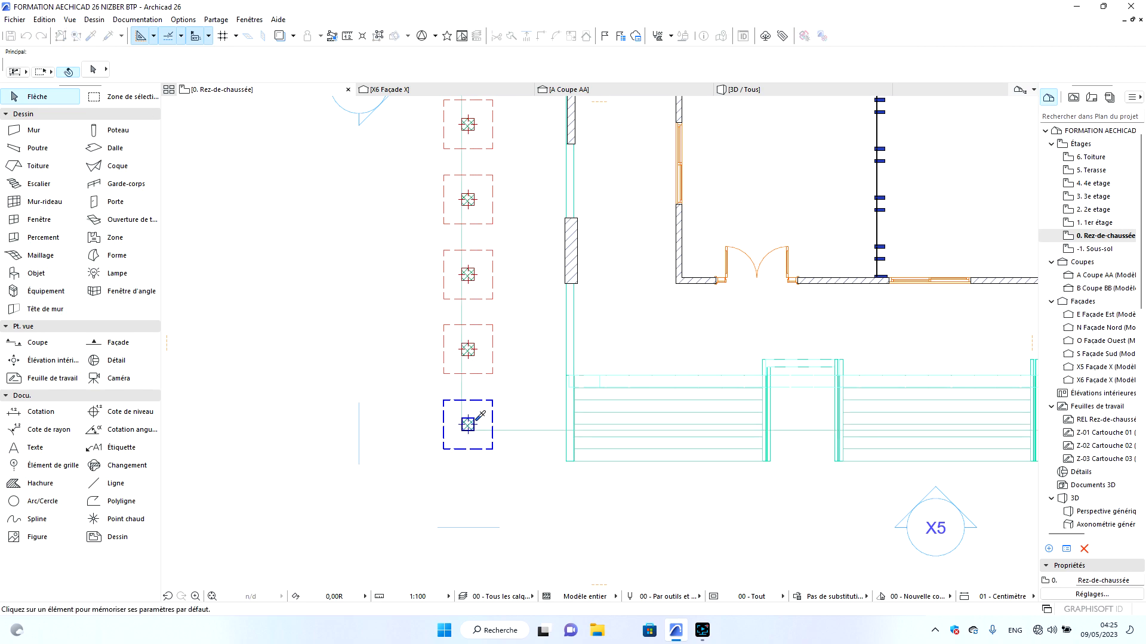
{"action": "scroll", "coordinate": [478, 443], "scroll_direction": "down", "scroll_amount": 6}
{"action": "scroll", "coordinate": [596, 436], "scroll_direction": "up", "scroll_amount": 6}
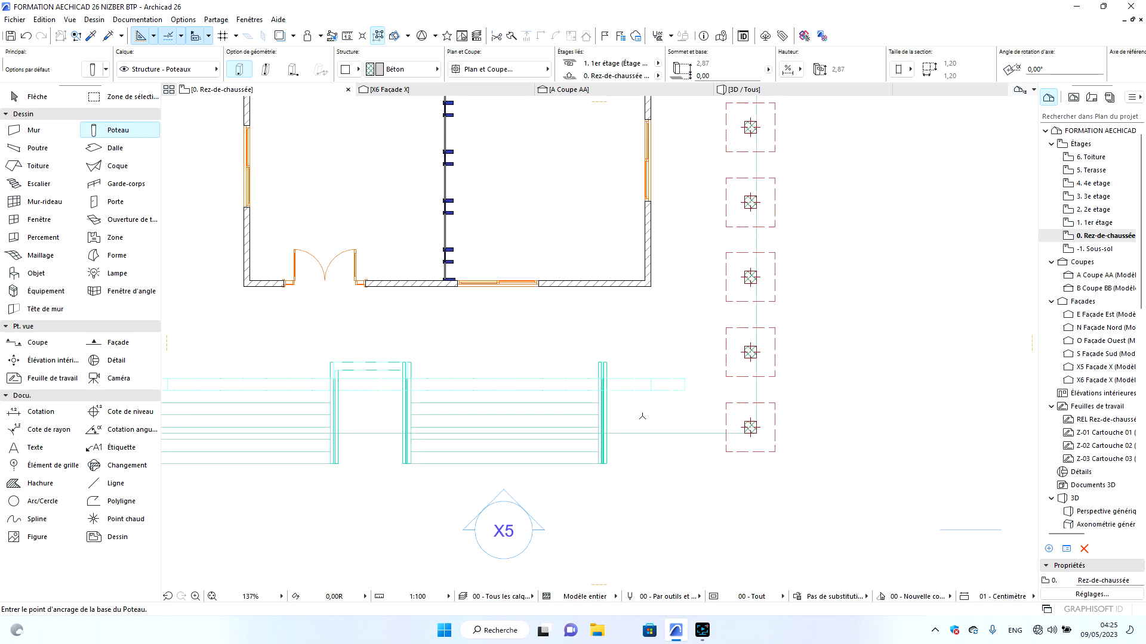
{"action": "scroll", "coordinate": [756, 417], "scroll_direction": "down", "scroll_amount": 4}
{"action": "scroll", "coordinate": [442, 434], "scroll_direction": "up", "scroll_amount": 10}
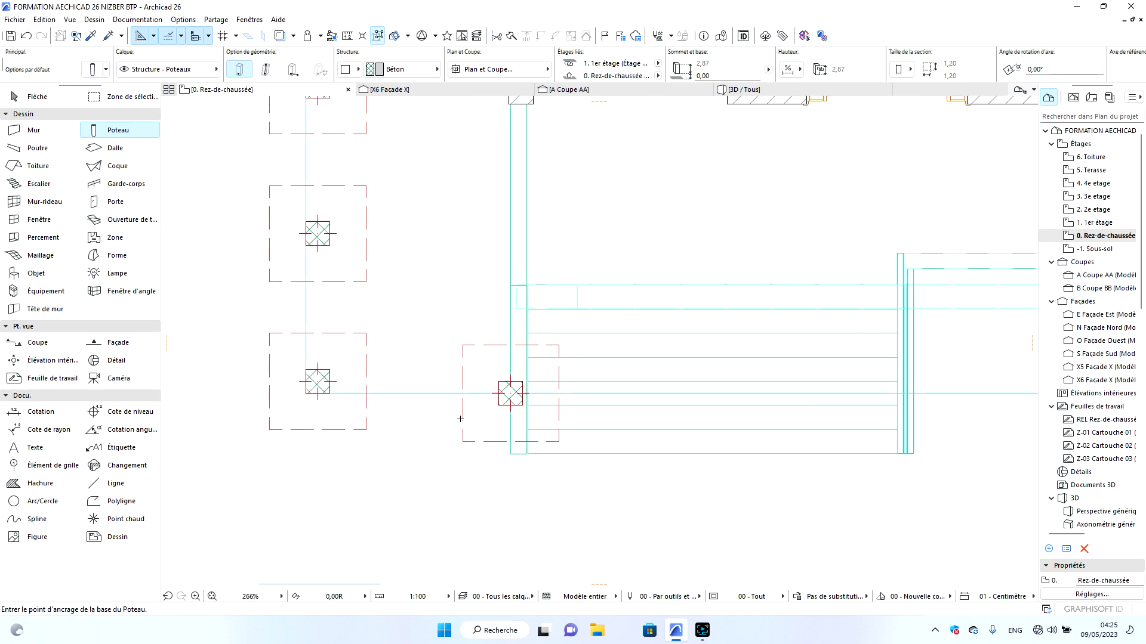
Move the west stair column so that its lower-right corner meets the stairs' outer west edge on the slab line.
{"action": "left_click", "coordinate": [524, 396], "text": "shift"}
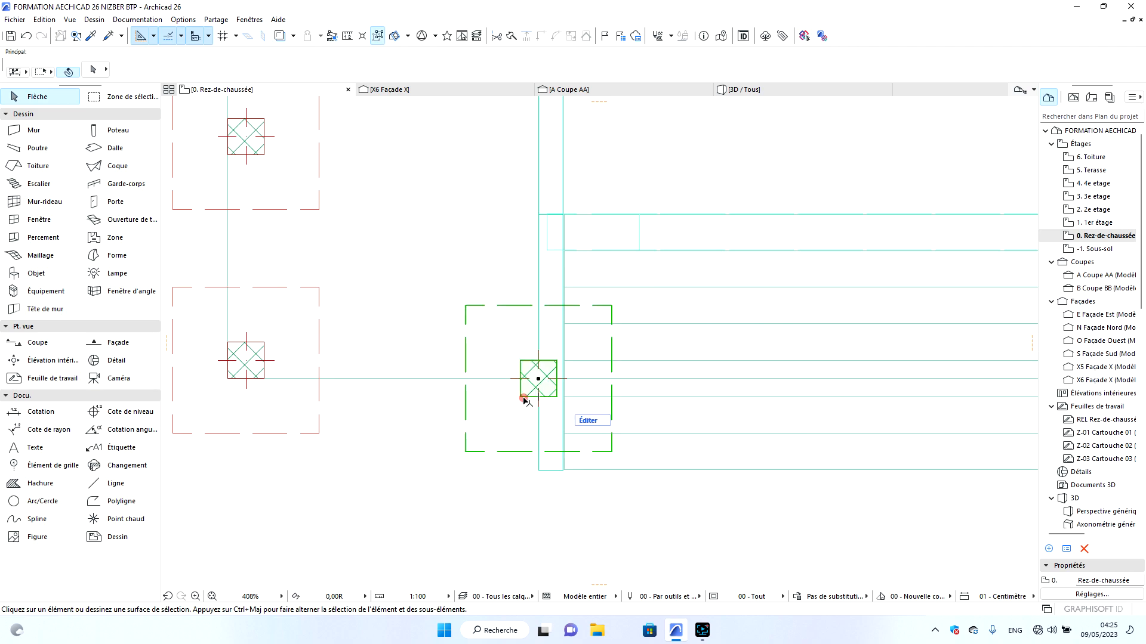
{"action": "left_click", "coordinate": [557, 396]}
{"action": "key", "text": "Escape"}
Move the east stair column's lower-left corner to the stairs' outer east edge on the slab line and check the columns in 3D.
{"action": "scroll", "coordinate": [452, 434], "scroll_direction": "down", "scroll_amount": 6}
{"action": "key", "text": "Escape"}
{"action": "scroll", "coordinate": [947, 425], "scroll_direction": "up", "scroll_amount": 10}
{"action": "left_click", "coordinate": [949, 422]}
{"action": "left_click", "coordinate": [878, 424]}
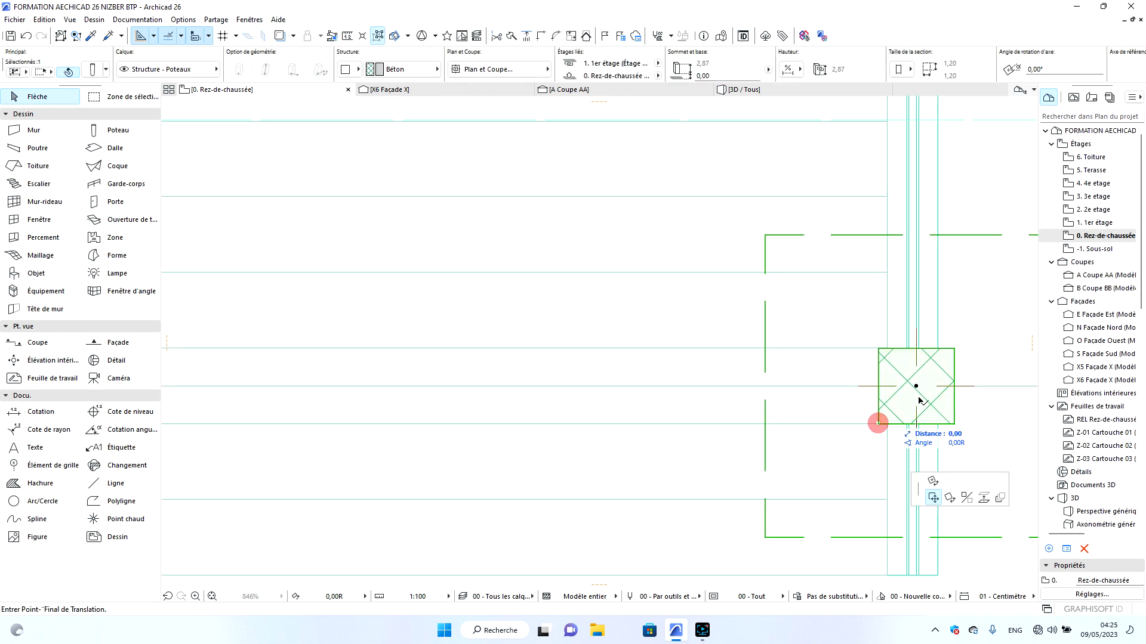
{"action": "left_click", "coordinate": [936, 384]}
{"action": "key", "text": "Escape"}
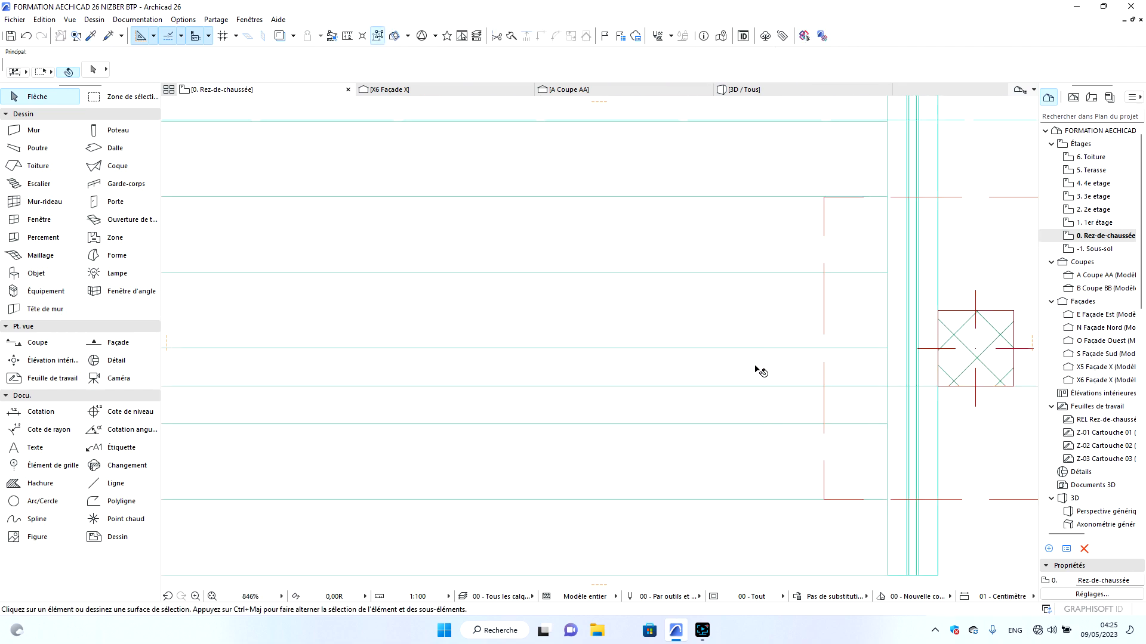
{"action": "left_click", "coordinate": [801, 89]}
{"action": "scroll", "coordinate": [471, 417], "scroll_direction": "up", "scroll_amount": 3}
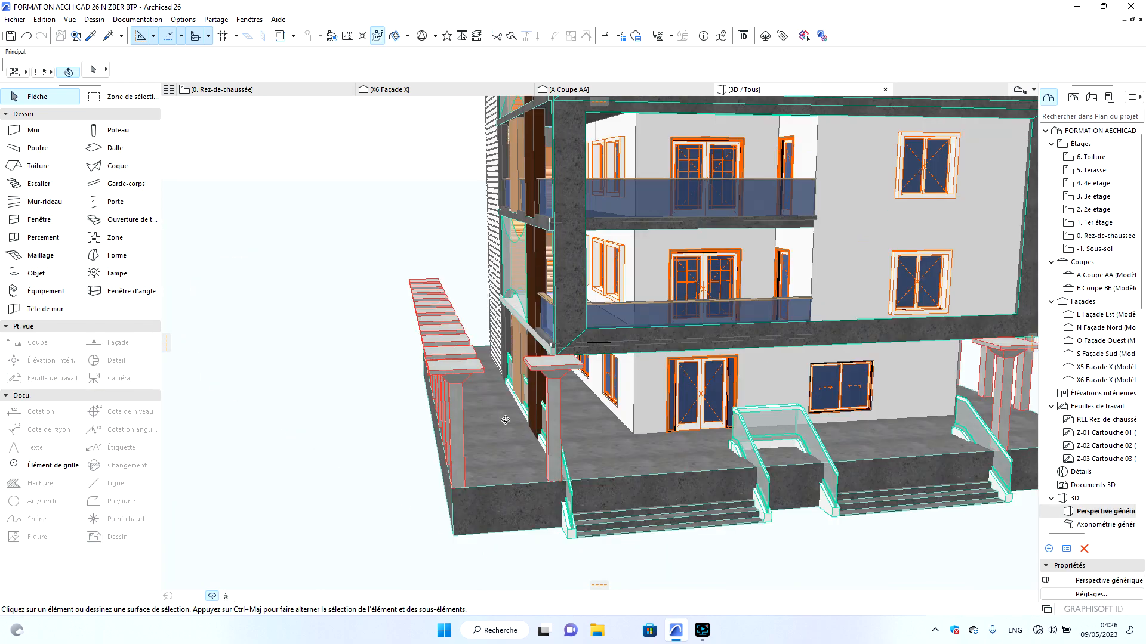
{"action": "left_click_drag", "start_coordinate": [484, 469], "coordinate": [681, 458]}
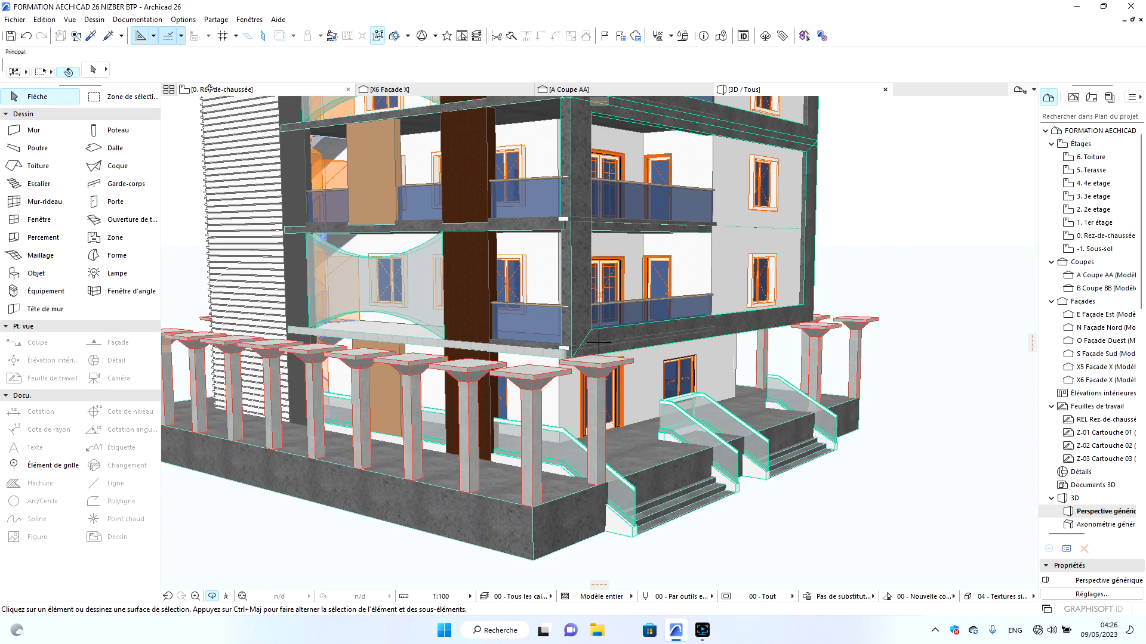
Return to the 0. Rez-de-chaussée plan and set the Wall tool's default height to 2.00.
{"action": "left_click", "coordinate": [232, 89]}
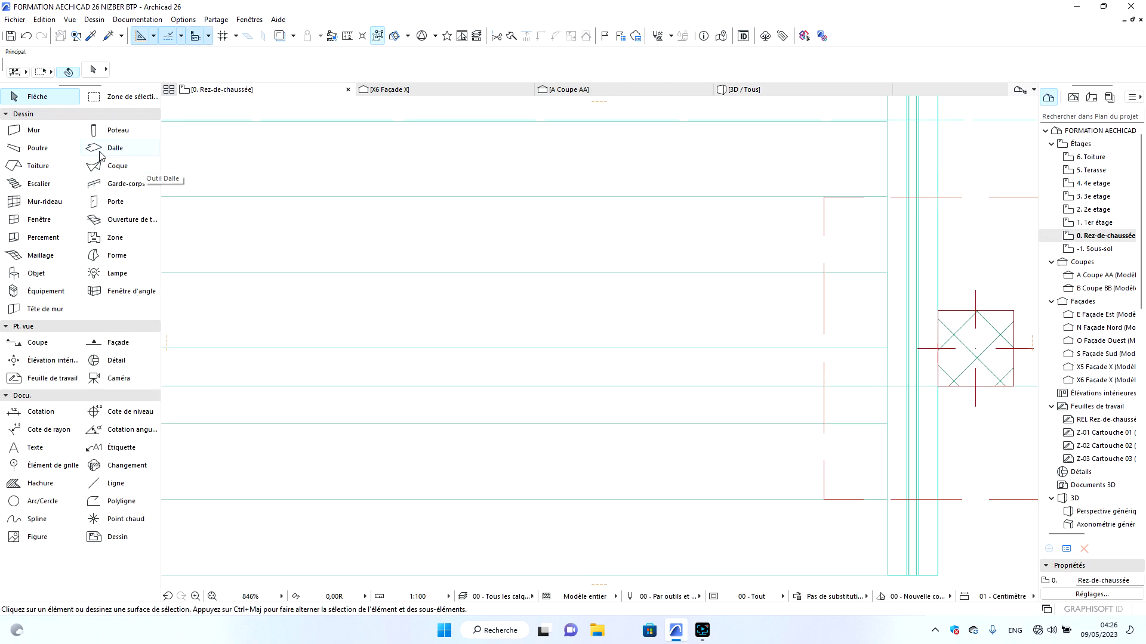
{"action": "left_click", "coordinate": [36, 130]}
{"action": "key", "text": "ctrl+t"}
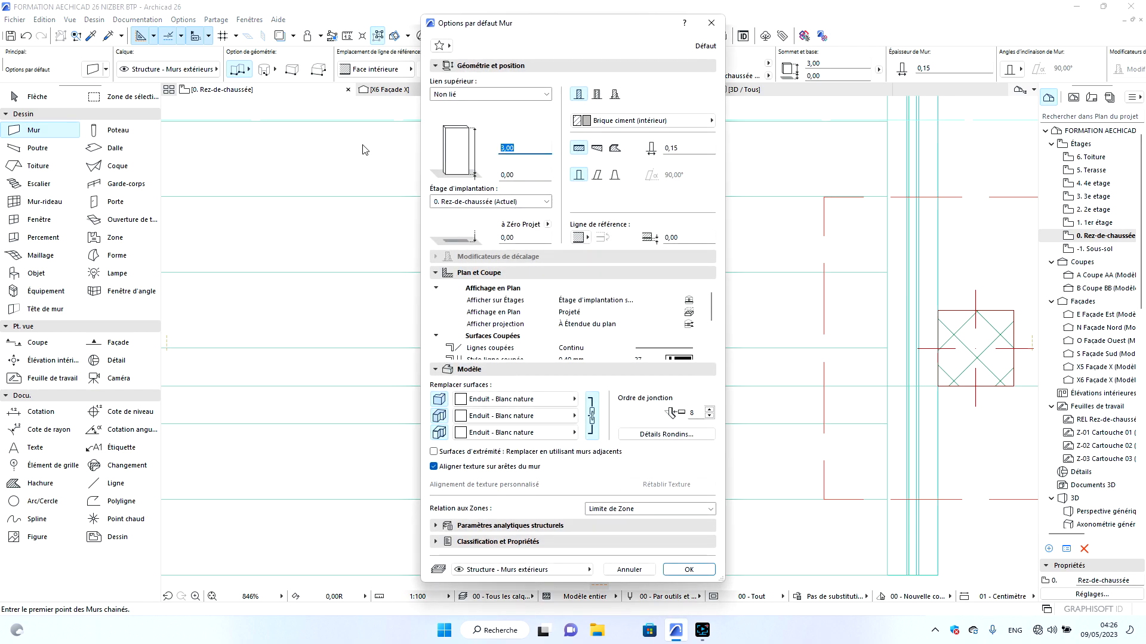
{"action": "left_click", "coordinate": [702, 572]}
{"action": "scroll", "coordinate": [689, 256], "scroll_direction": "down", "scroll_amount": 10}
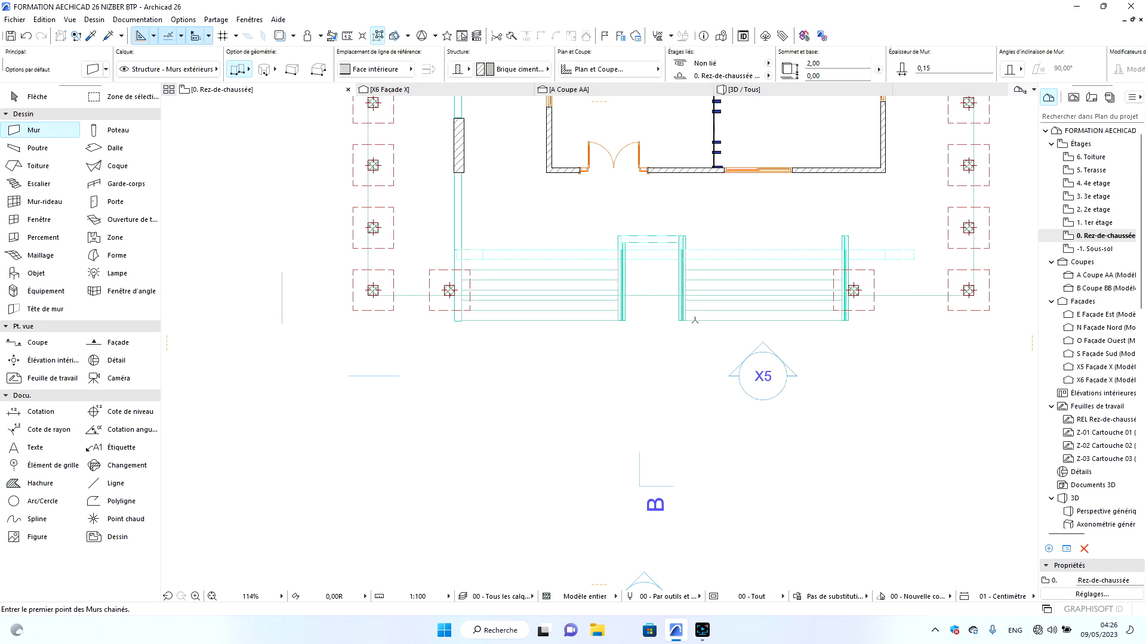
{"action": "scroll", "coordinate": [373, 287], "scroll_direction": "up", "scroll_amount": 12}
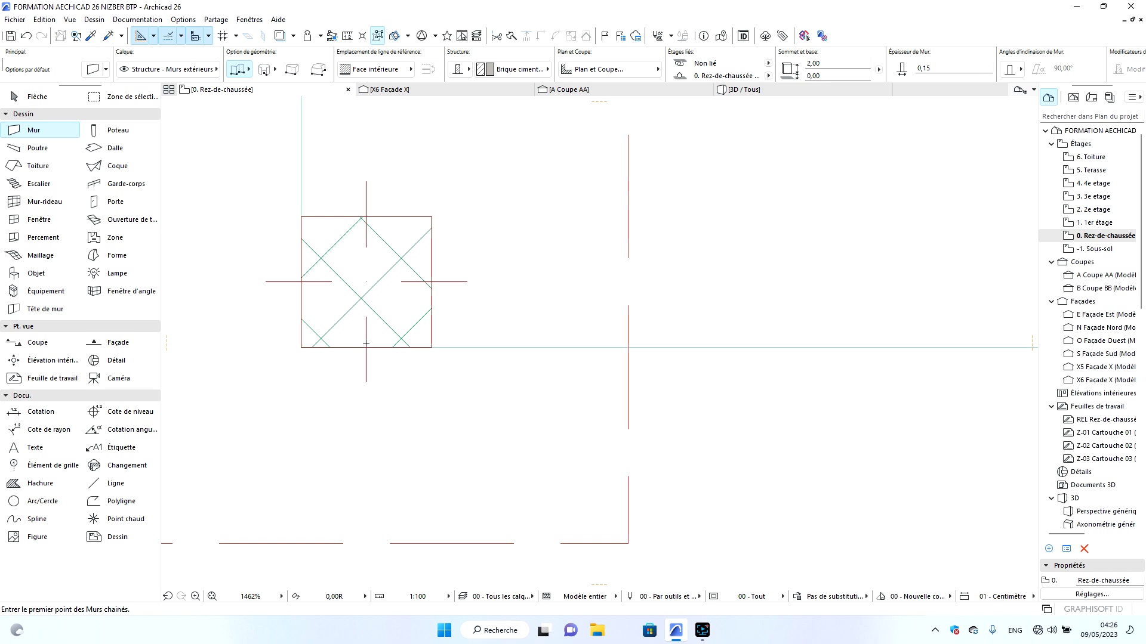
Draw a wall with a Centre reference line along the west column row, from the southwest to the northwest corner column, and check it in 3D.
{"action": "left_click", "coordinate": [366, 347]}
{"action": "scroll", "coordinate": [392, 417], "scroll_direction": "down", "scroll_amount": 10}
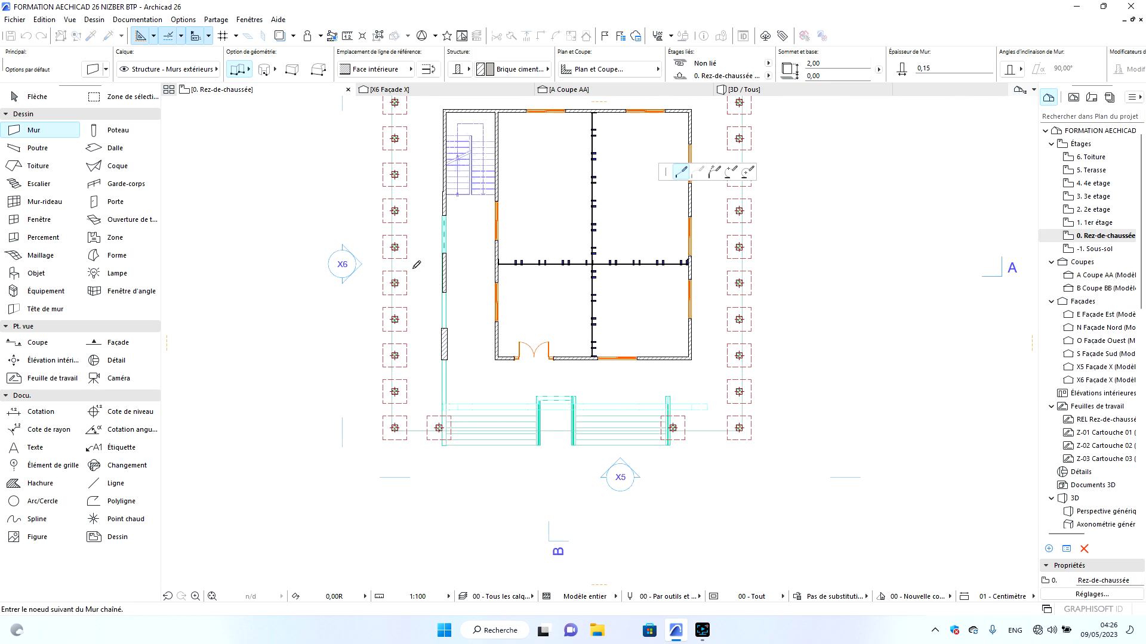
{"action": "scroll", "coordinate": [398, 192], "scroll_direction": "down", "scroll_amount": 2}
{"action": "scroll", "coordinate": [376, 149], "scroll_direction": "up", "scroll_amount": 13}
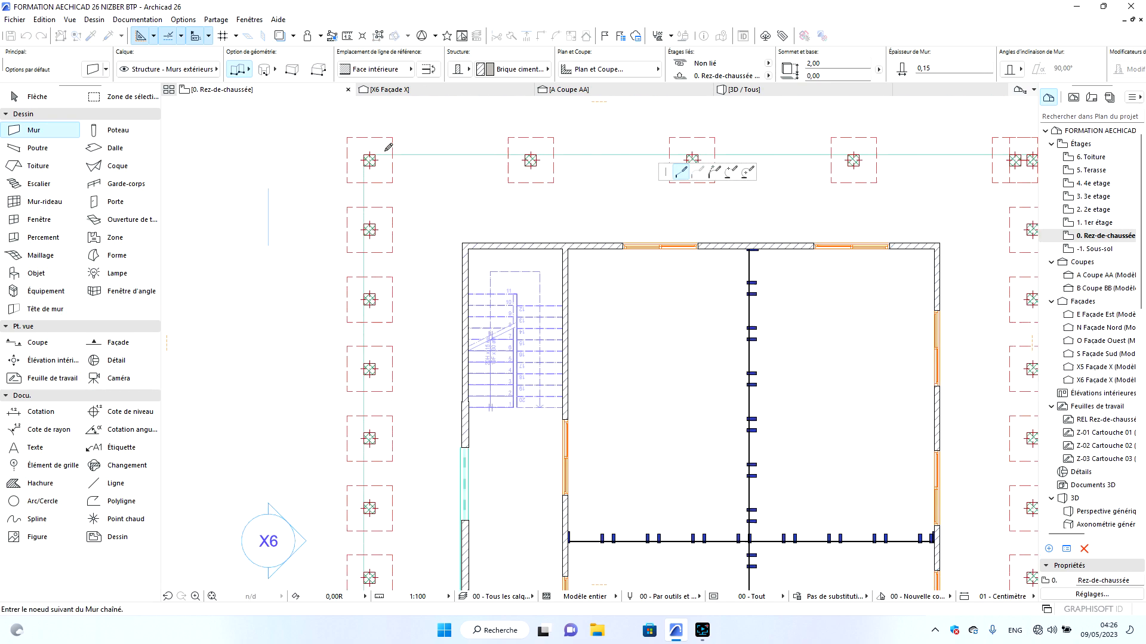
{"action": "scroll", "coordinate": [373, 144], "scroll_direction": "up", "scroll_amount": 2}
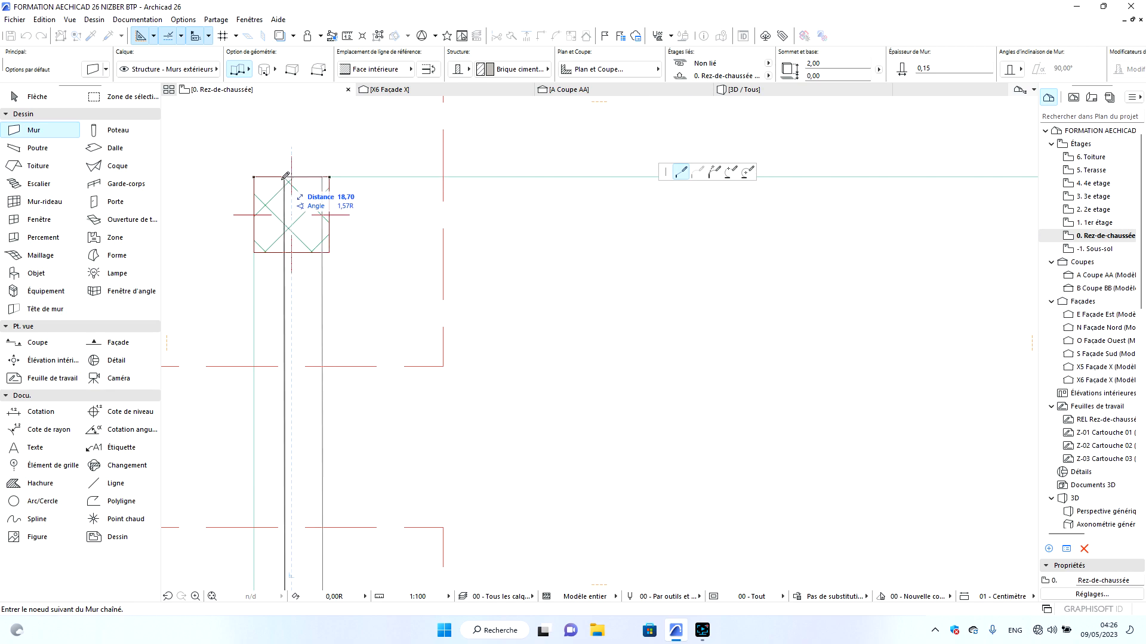
{"action": "left_click", "coordinate": [366, 69]}
{"action": "left_click", "coordinate": [447, 84]}
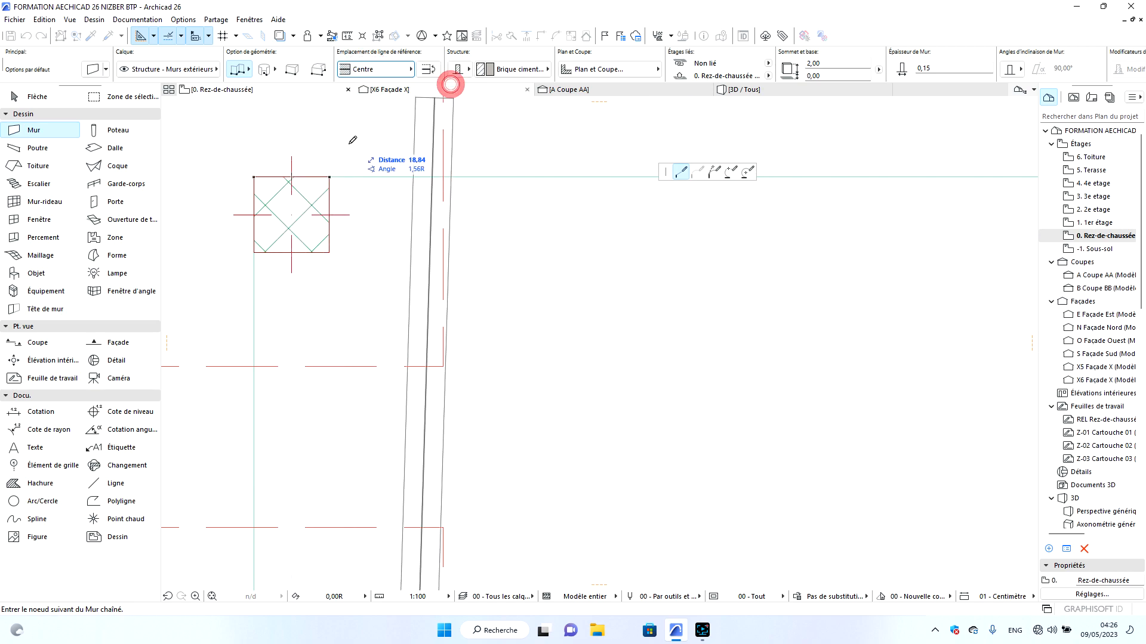
{"action": "double_click", "coordinate": [292, 177]}
{"action": "left_click", "coordinate": [782, 90]}
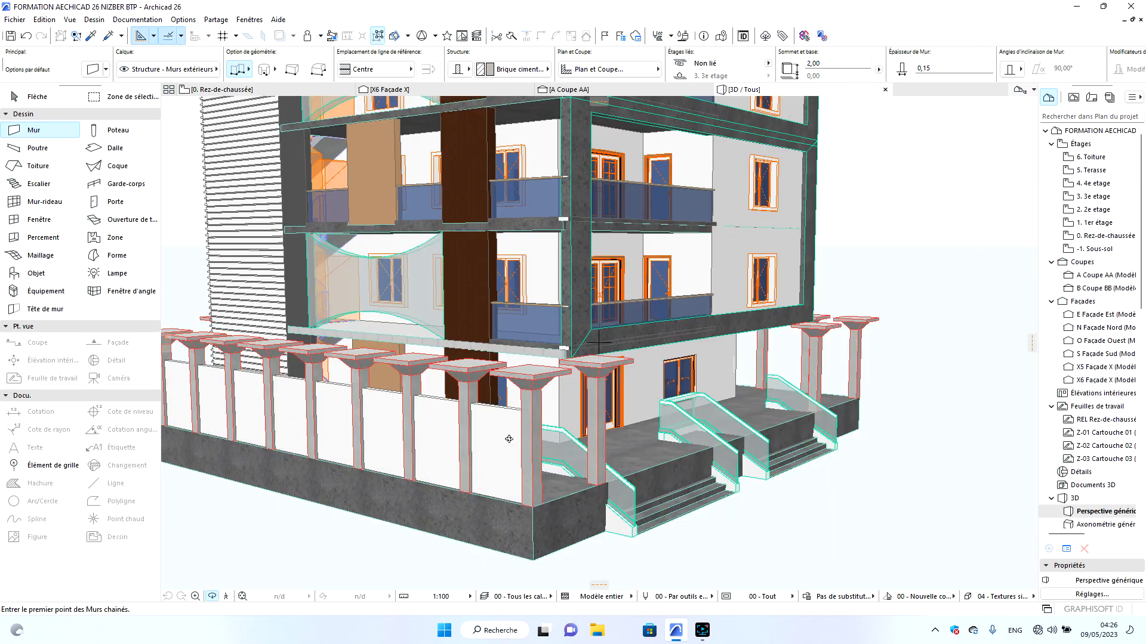
{"action": "left_click", "coordinate": [270, 89]}
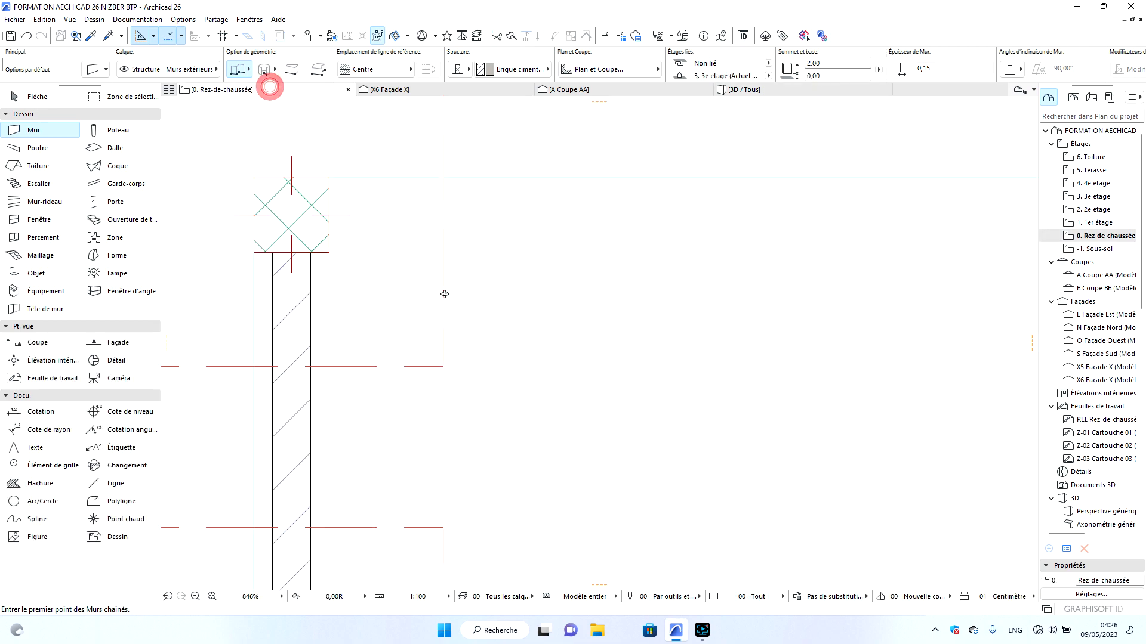
Pick up the west wall's settings and draw a matching wall along the north edge from the northwest to the northeast corner column.
{"action": "left_click", "coordinate": [37, 96]}
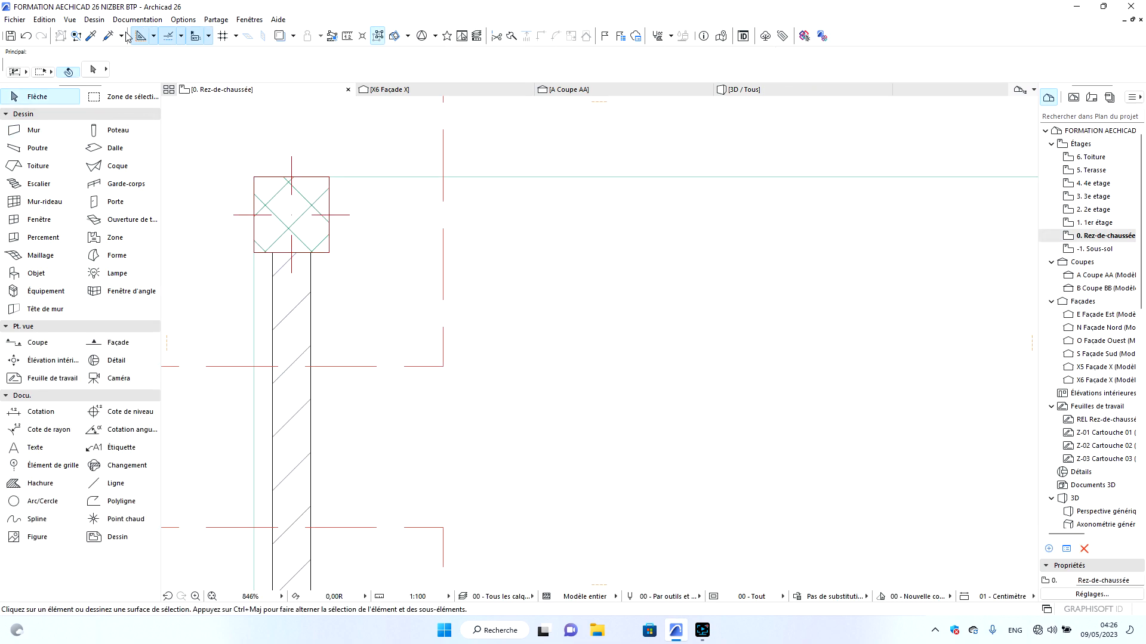
{"action": "left_click", "coordinate": [92, 36]}
{"action": "left_click", "coordinate": [311, 310]}
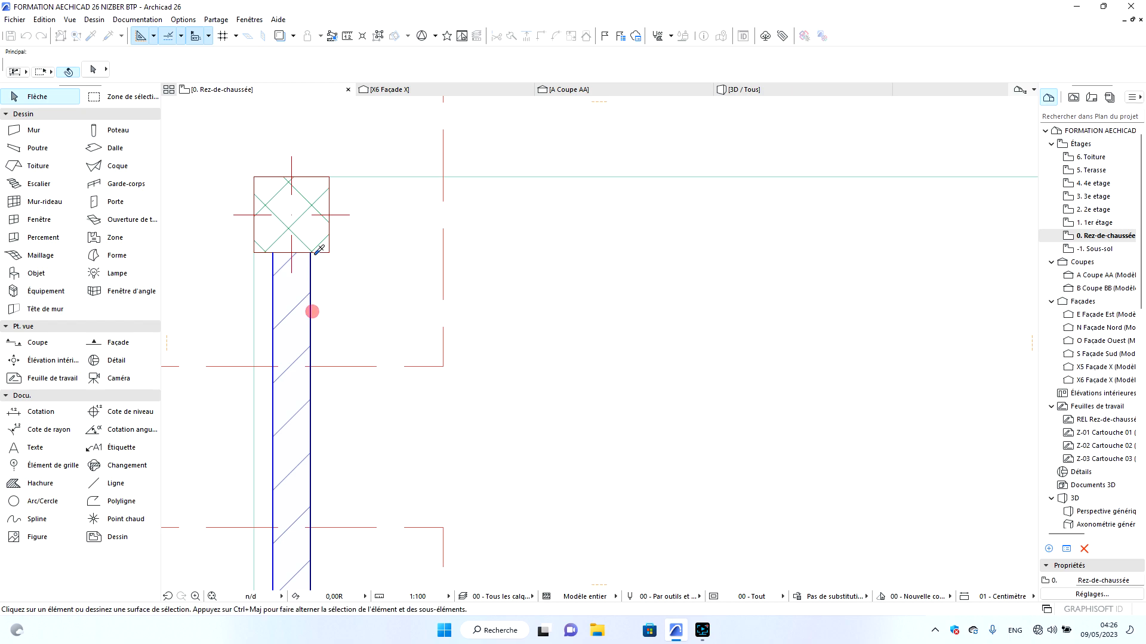
{"action": "left_click", "coordinate": [253, 213]}
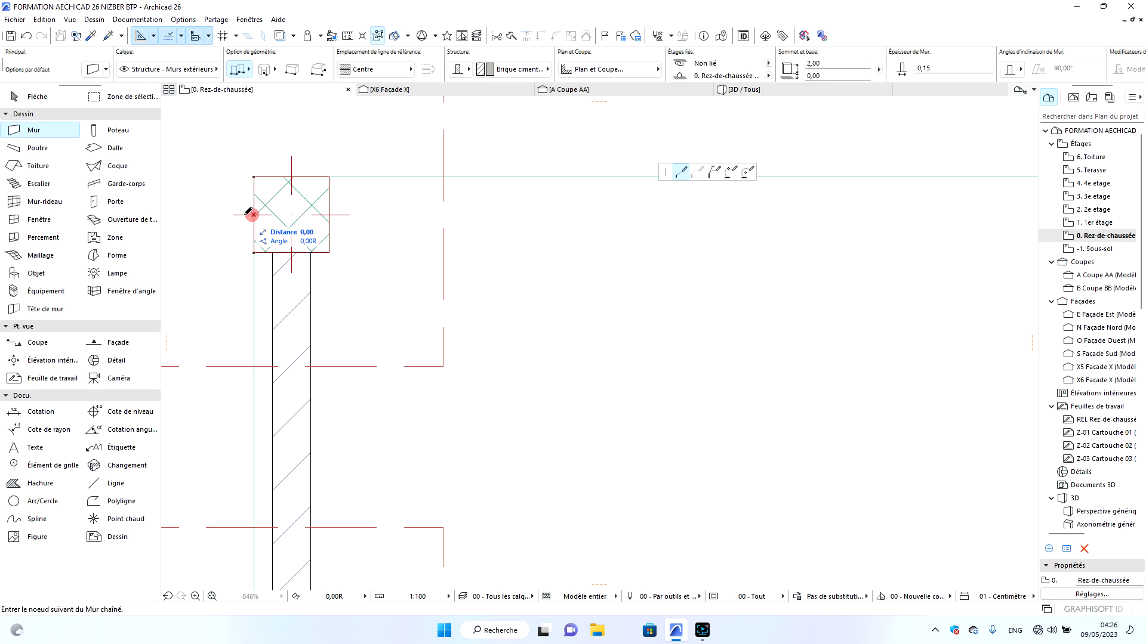
{"action": "scroll", "coordinate": [249, 214], "scroll_direction": "down", "scroll_amount": 5}
{"action": "scroll", "coordinate": [771, 227], "scroll_direction": "down", "scroll_amount": 3}
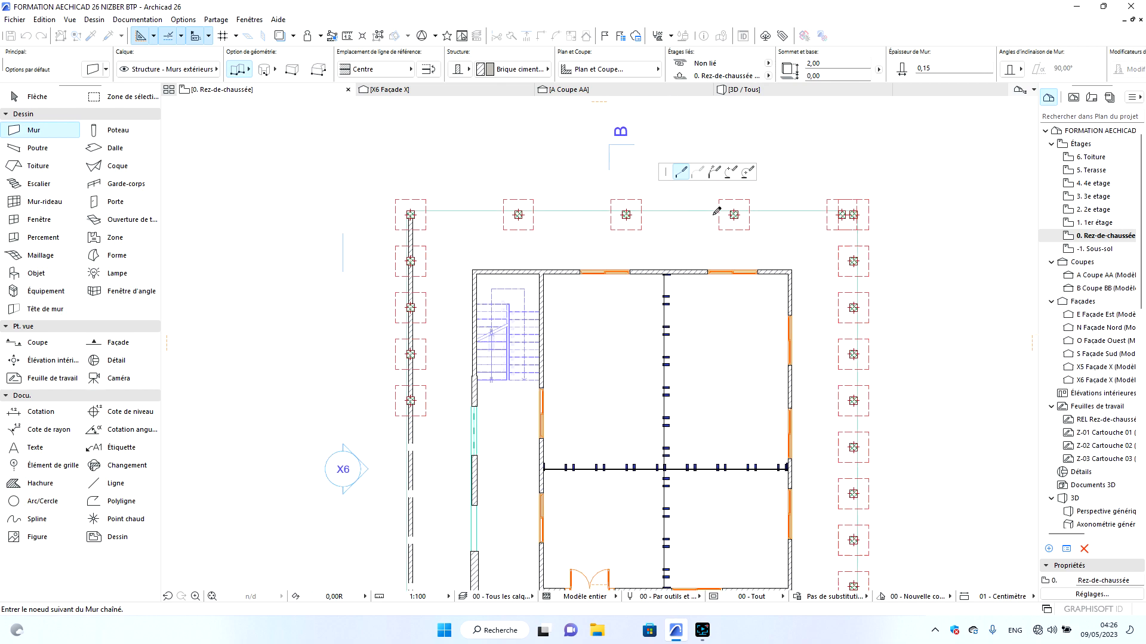
{"action": "scroll", "coordinate": [843, 218], "scroll_direction": "up", "scroll_amount": 6}
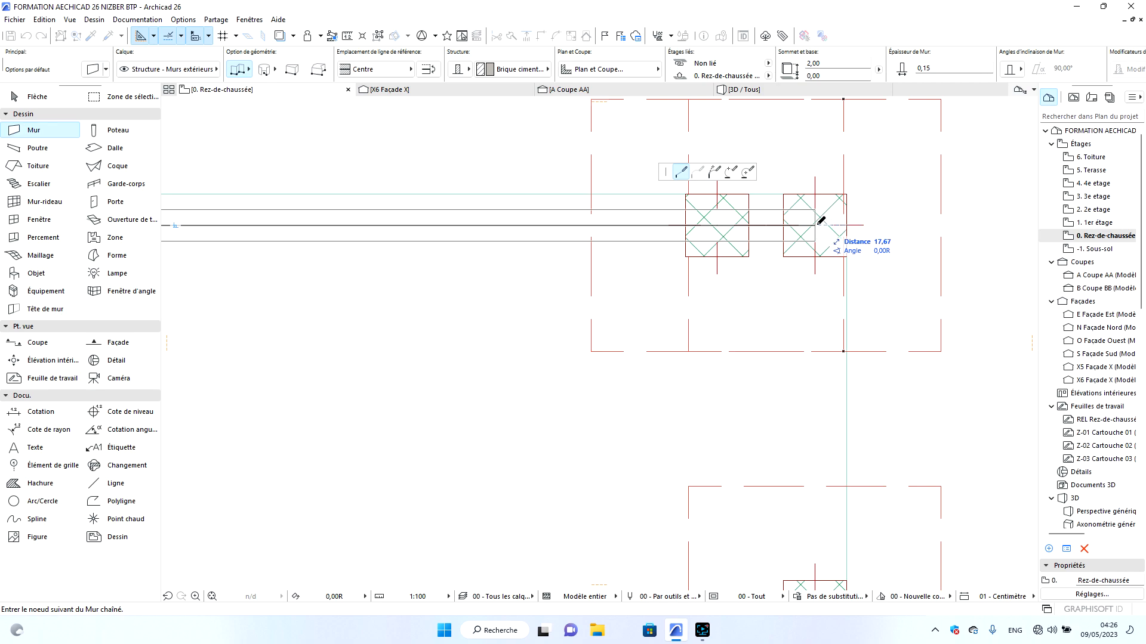
{"action": "double_click", "coordinate": [816, 224]}
{"action": "scroll", "coordinate": [821, 251], "scroll_direction": "down", "scroll_amount": 5}
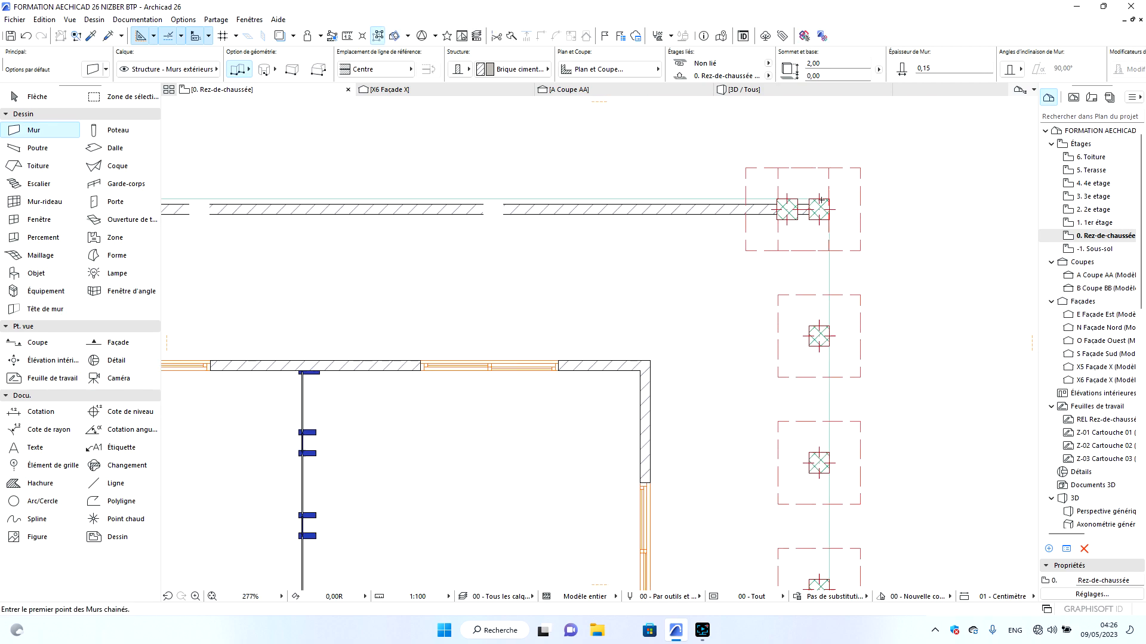
{"action": "key", "text": "Escape"}
Delete the extra column standing immediately west of the northeast corner column.
{"action": "scroll", "coordinate": [788, 225], "scroll_direction": "up", "scroll_amount": 8}
{"action": "left_click", "coordinate": [774, 251]}
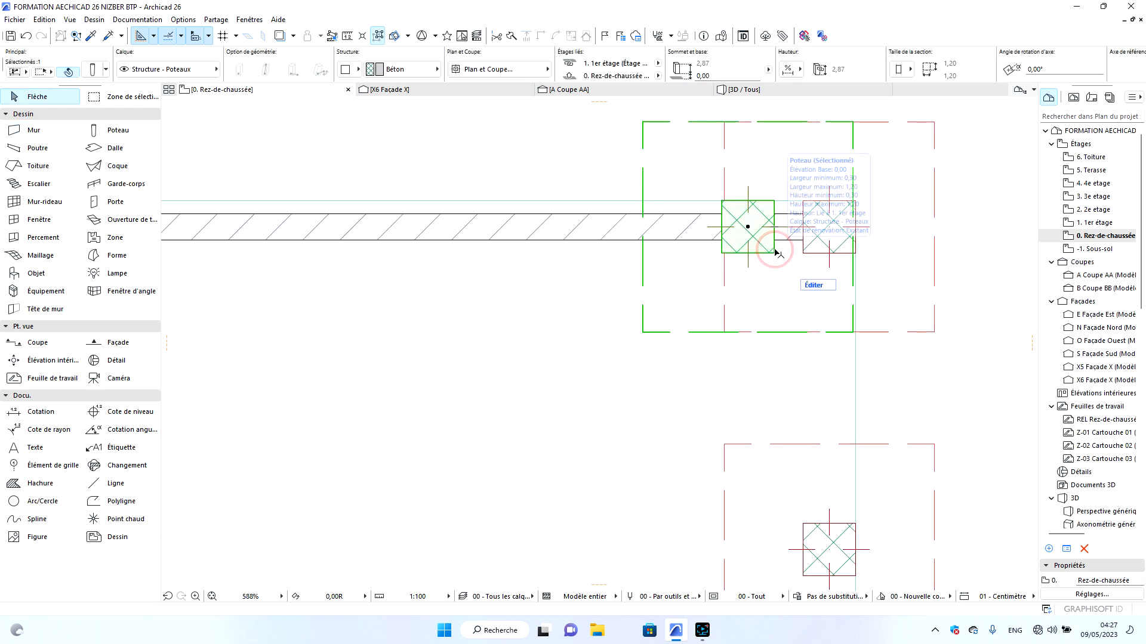
{"action": "key", "text": "Delete"}
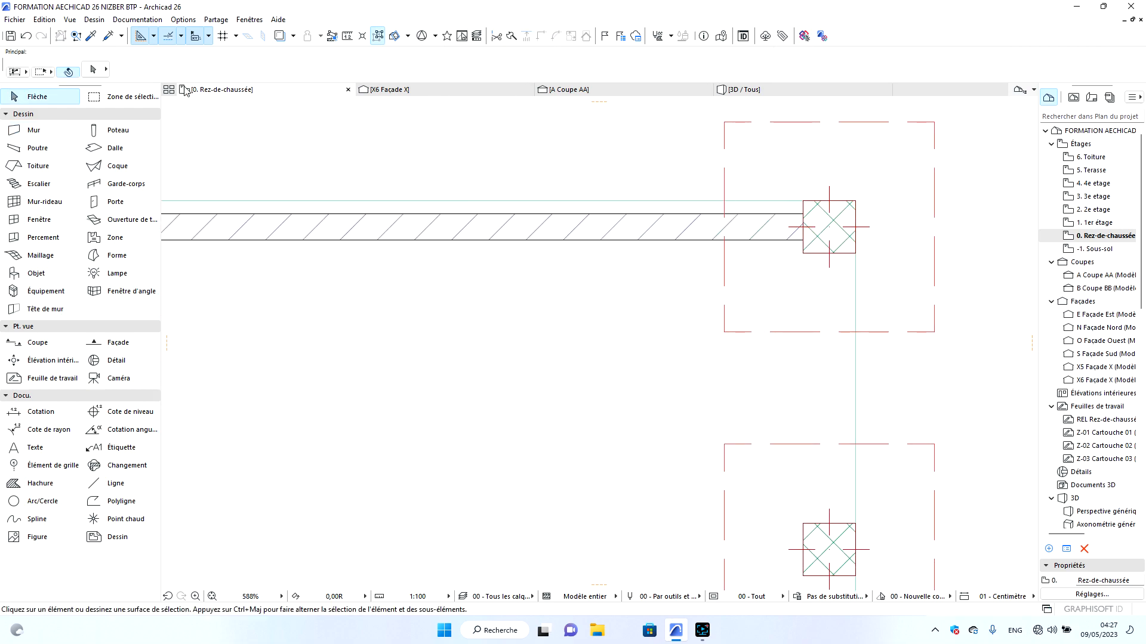
Pick up the north wall's settings and draw the east wall between the centres of the northeast and southeast corner columns.
{"action": "left_click", "coordinate": [92, 35]}
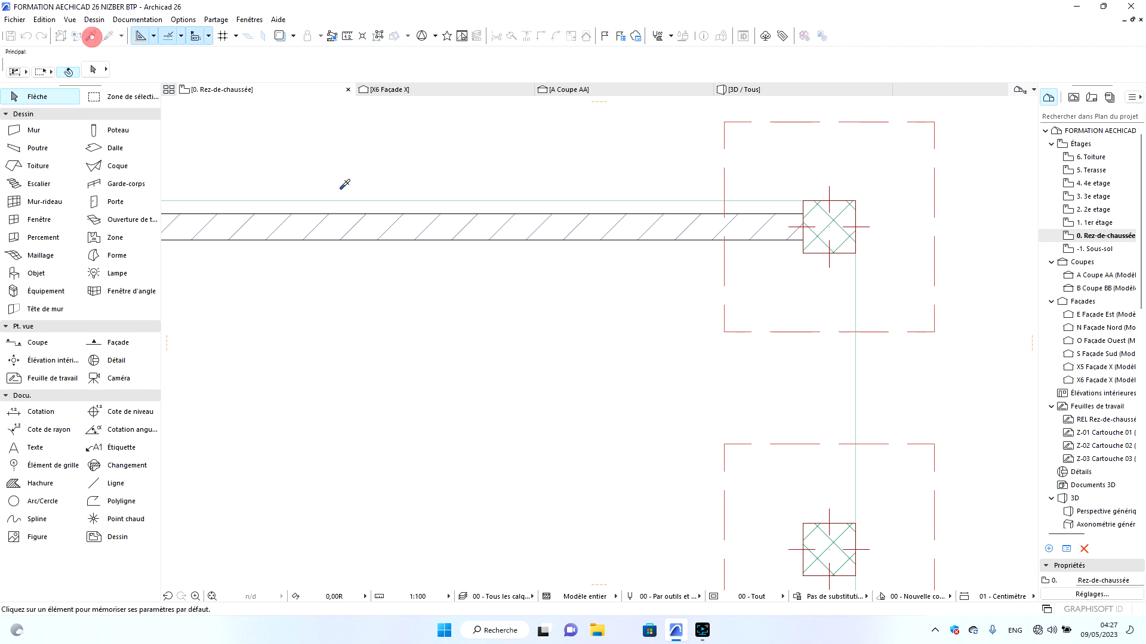
{"action": "left_click", "coordinate": [605, 234]}
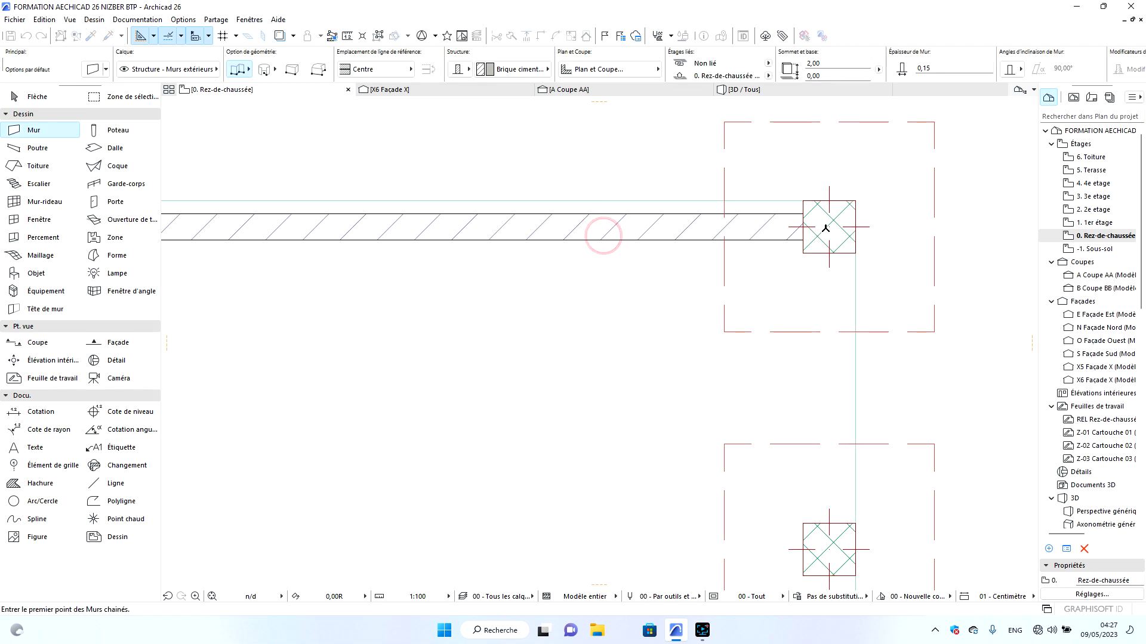
{"action": "left_click", "coordinate": [828, 226]}
{"action": "scroll", "coordinate": [835, 177], "scroll_direction": "down", "scroll_amount": 4}
{"action": "scroll", "coordinate": [836, 177], "scroll_direction": "down", "scroll_amount": 4}
{"action": "scroll", "coordinate": [839, 255], "scroll_direction": "down", "scroll_amount": 4}
{"action": "scroll", "coordinate": [843, 373], "scroll_direction": "up", "scroll_amount": 3}
{"action": "scroll", "coordinate": [844, 373], "scroll_direction": "up", "scroll_amount": 5}
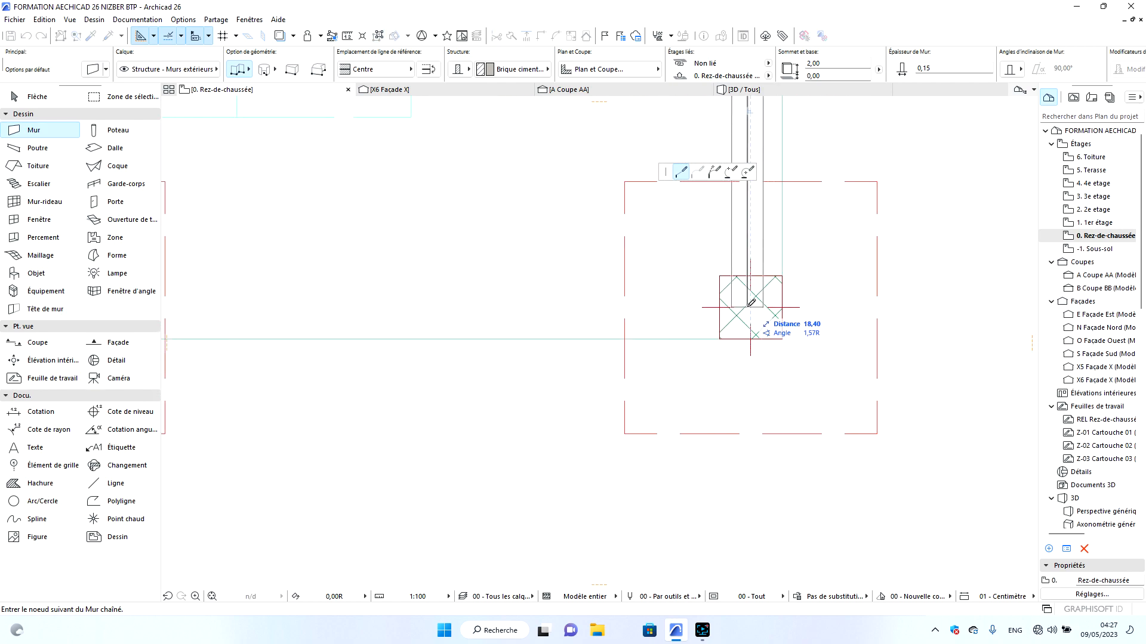
{"action": "left_click", "coordinate": [749, 306]}
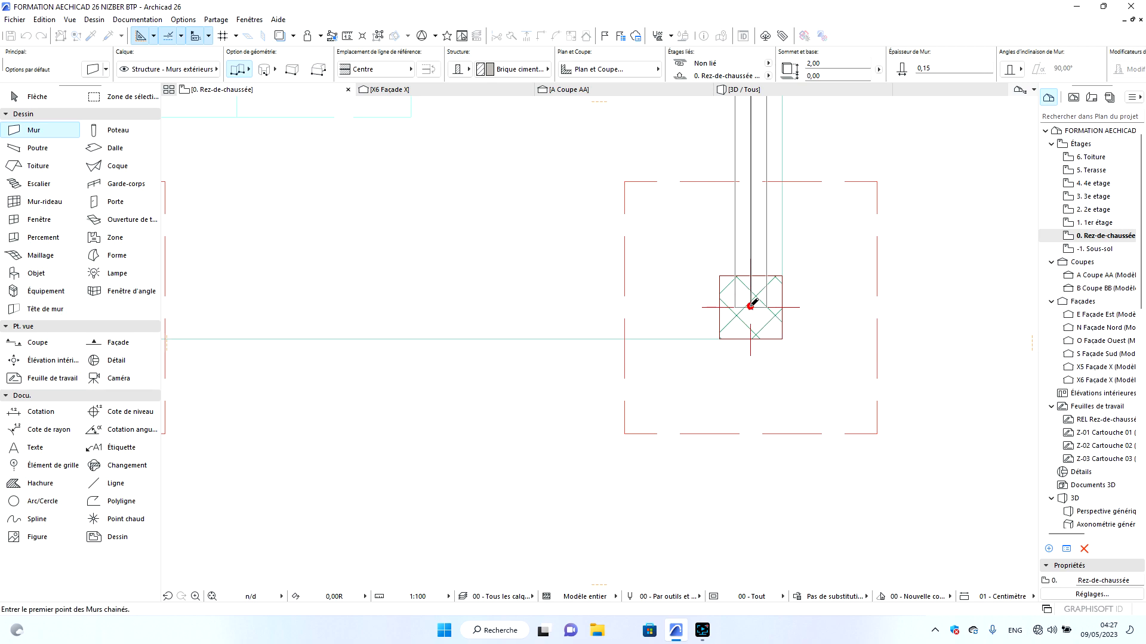
{"action": "left_click", "coordinate": [750, 304]}
Draw a short wall on the south side from the southeast corner column's centre to the east stair column's centre.
{"action": "left_click", "coordinate": [751, 304]}
{"action": "scroll", "coordinate": [841, 310], "scroll_direction": "down", "scroll_amount": 3}
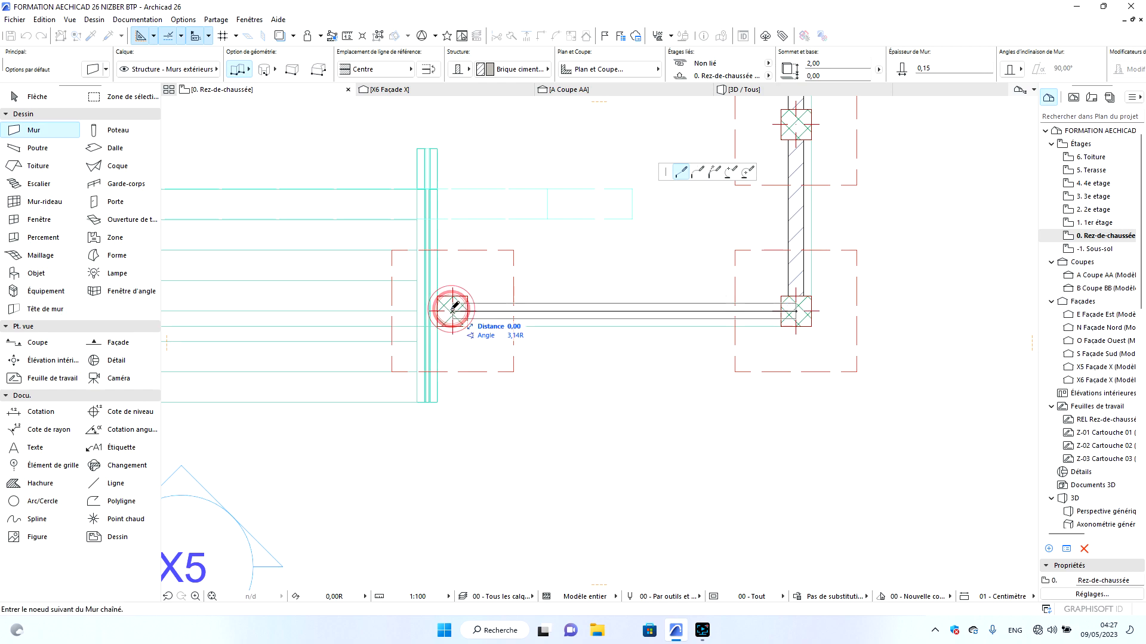
{"action": "left_click", "coordinate": [453, 307]}
Draw a short wall from the southwest corner column's centre to the west stair column's centre and inspect it in 3D.
{"action": "scroll", "coordinate": [452, 307], "scroll_direction": "down", "scroll_amount": 3}
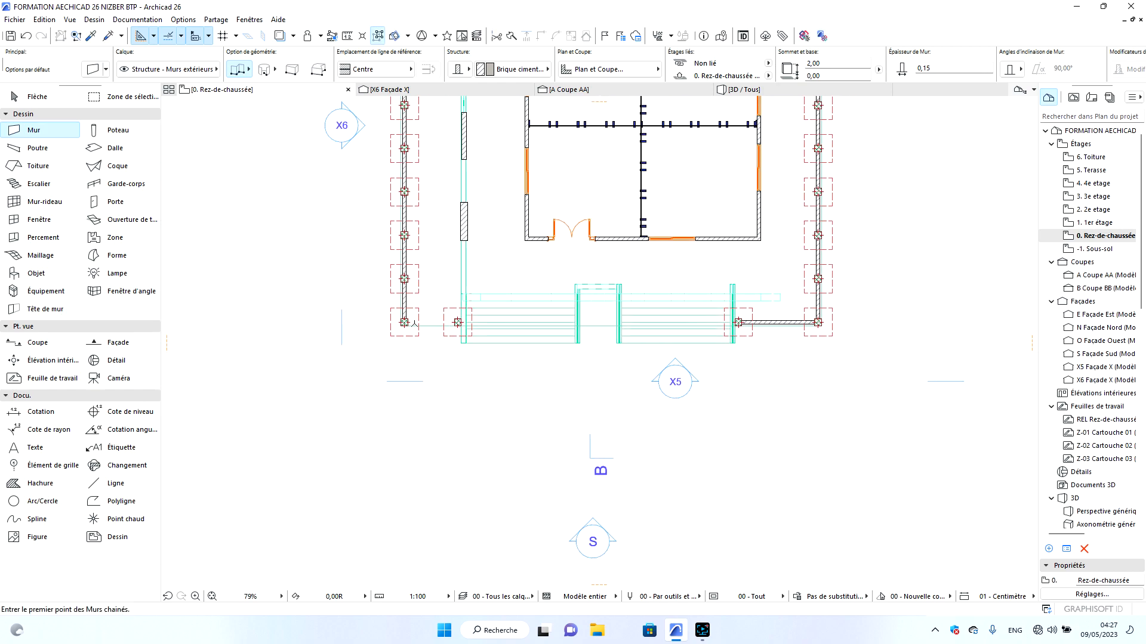
{"action": "scroll", "coordinate": [412, 326], "scroll_direction": "up", "scroll_amount": 5}
{"action": "left_click", "coordinate": [384, 325]}
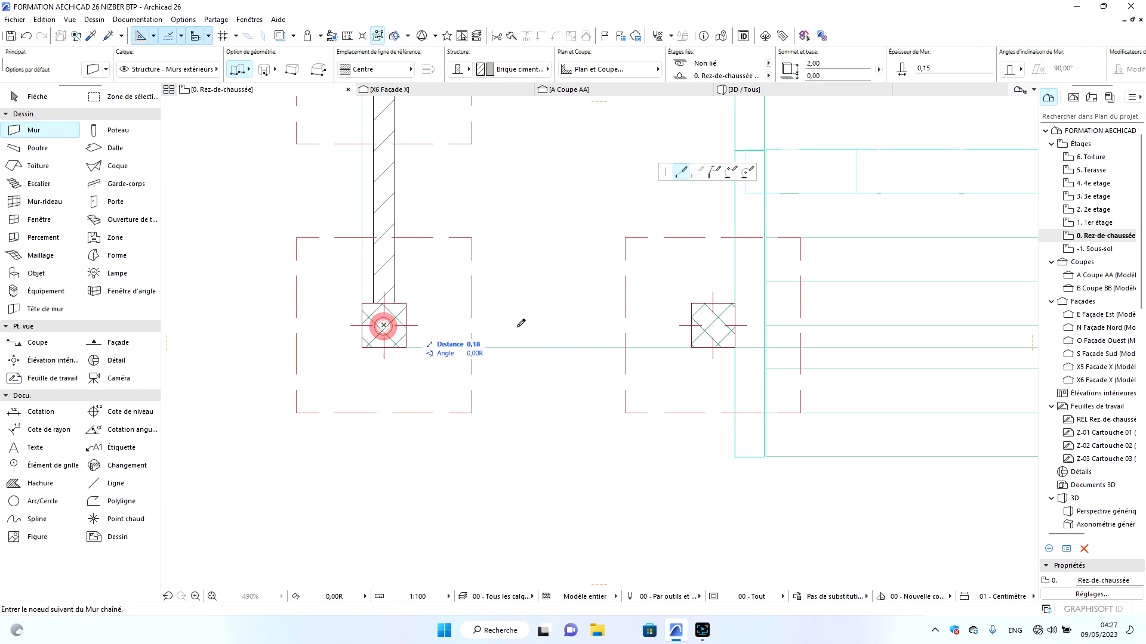
{"action": "double_click", "coordinate": [713, 326]}
{"action": "left_click", "coordinate": [769, 91]}
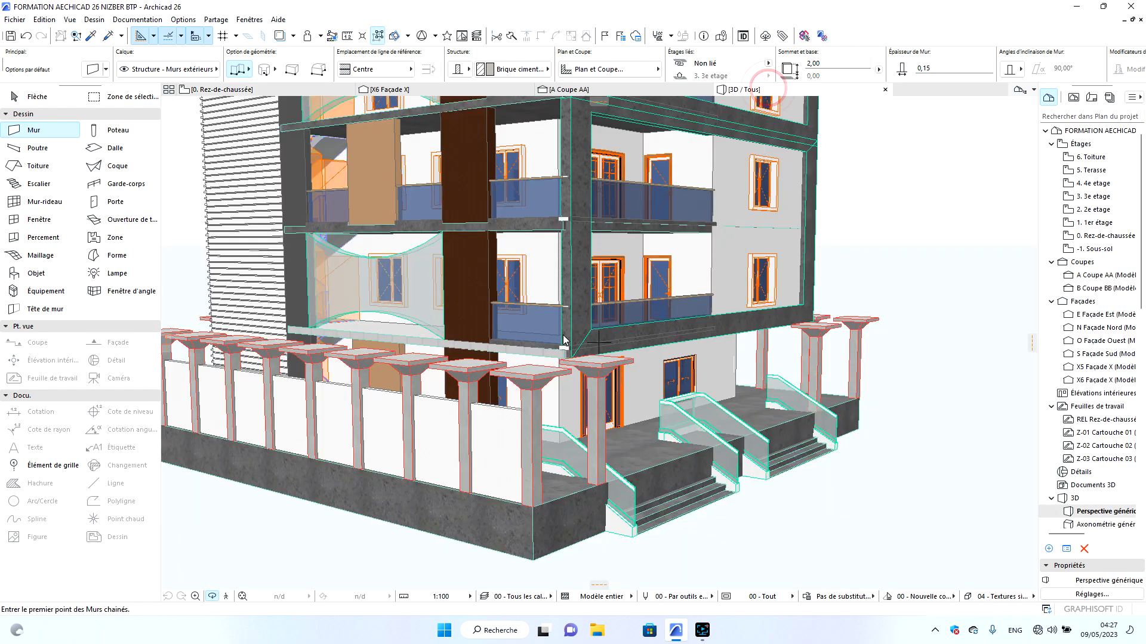
{"action": "left_click_drag", "start_coordinate": [708, 430], "coordinate": [332, 464]}
{"action": "left_click_drag", "start_coordinate": [605, 452], "coordinate": [400, 420]}
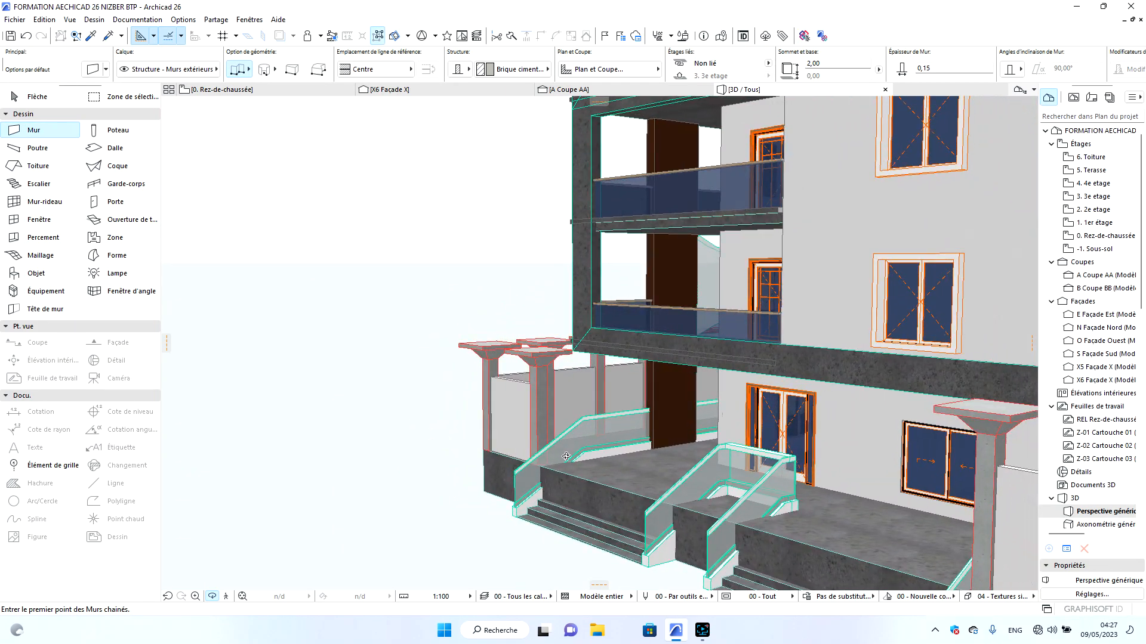
{"action": "scroll", "coordinate": [566, 459], "scroll_direction": "up", "scroll_amount": 4}
{"action": "middle_click_drag", "start_coordinate": [554, 448], "coordinate": [589, 463], "text": "shift"}
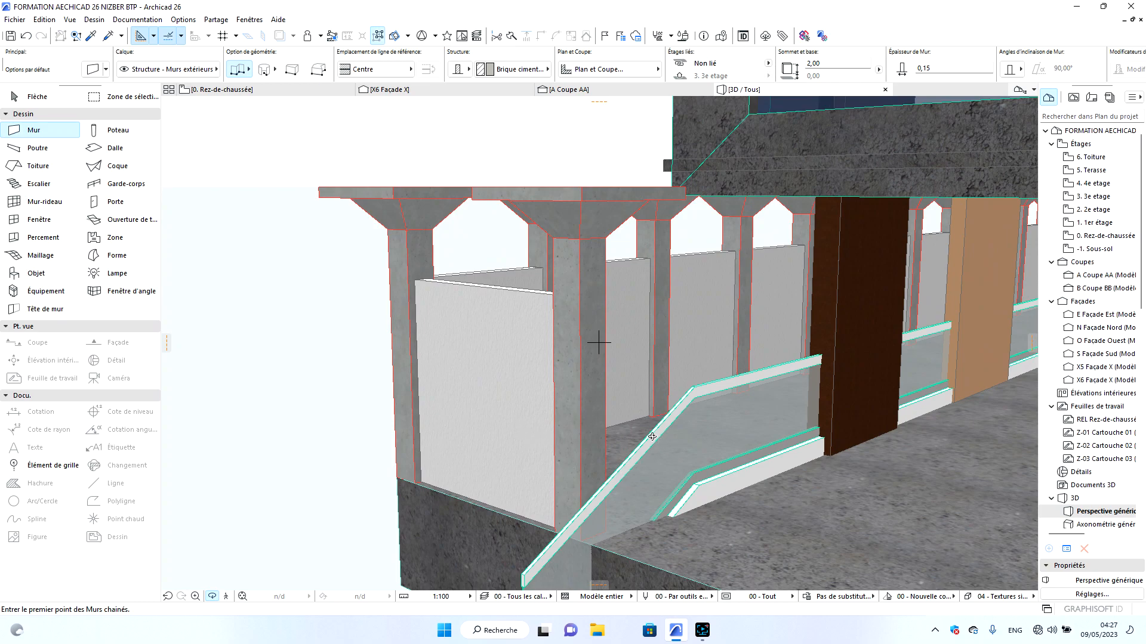
{"action": "middle_click_drag", "start_coordinate": [467, 363], "coordinate": [454, 346], "text": "shift"}
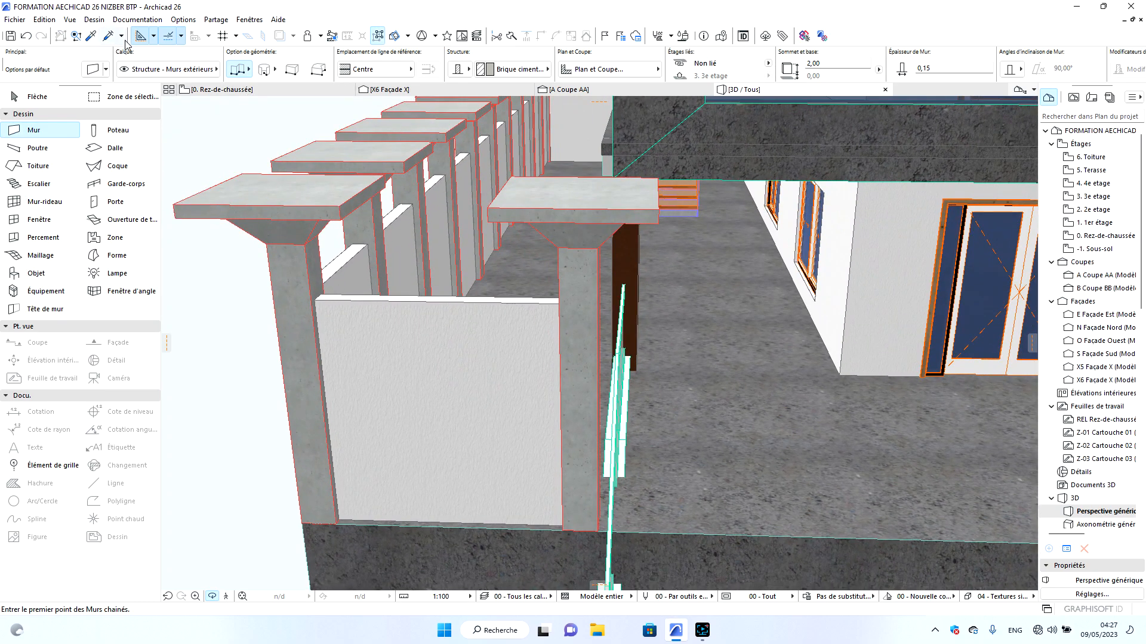
Return to the 0. Rez-de-chaussée plan and delete the short wall between the southwest corner column and the west stair column.
{"action": "left_click", "coordinate": [250, 90]}
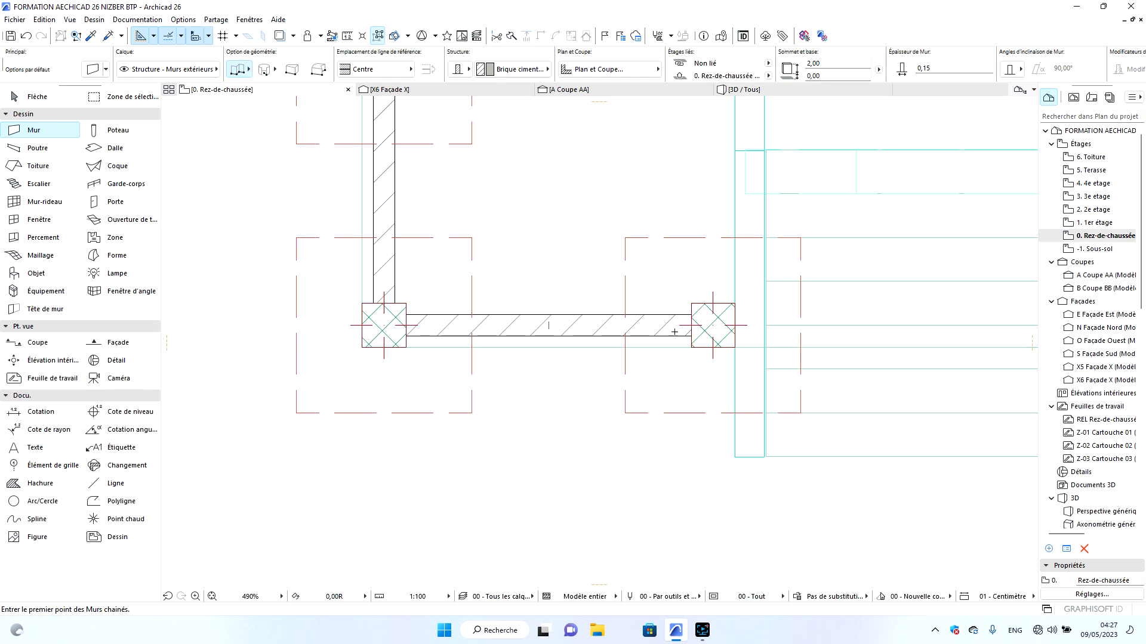
{"action": "key", "text": "Escape"}
{"action": "left_click", "coordinate": [531, 328]}
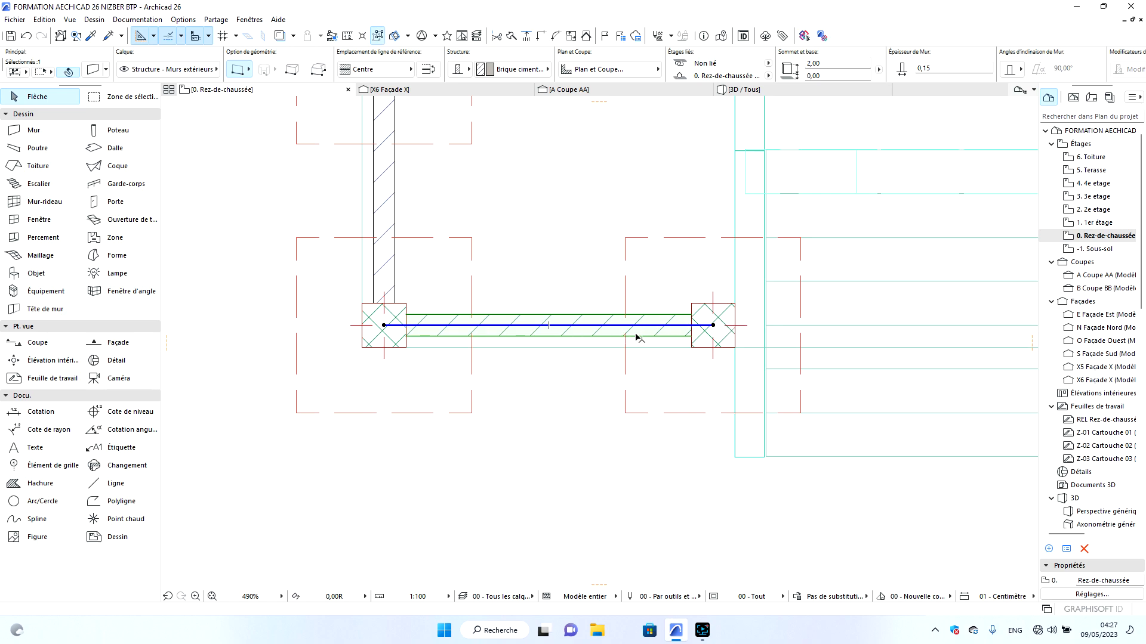
{"action": "key", "text": "Escape"}
{"action": "scroll", "coordinate": [578, 385], "scroll_direction": "down", "scroll_amount": 3}
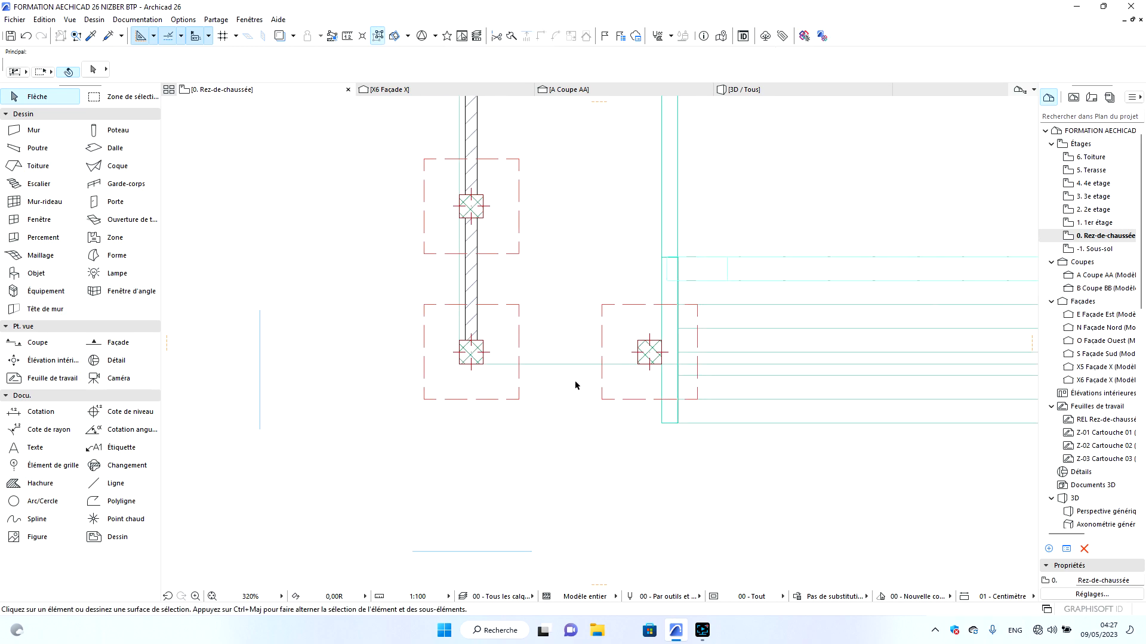
{"action": "scroll", "coordinate": [665, 316], "scroll_direction": "down", "scroll_amount": 2}
Examine the perimeter walls, columns and stair entrances in 3D from the front, the southwest corner and the remaining sides of the building.
{"action": "left_click", "coordinate": [741, 89]}
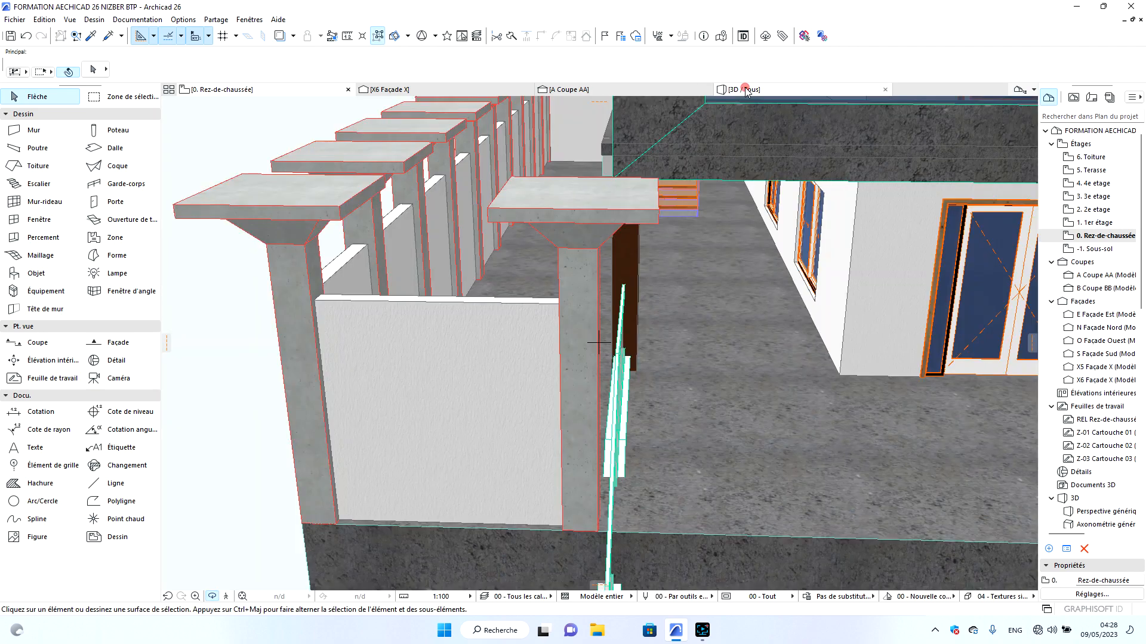
{"action": "left_click_drag", "start_coordinate": [574, 395], "coordinate": [750, 373]}
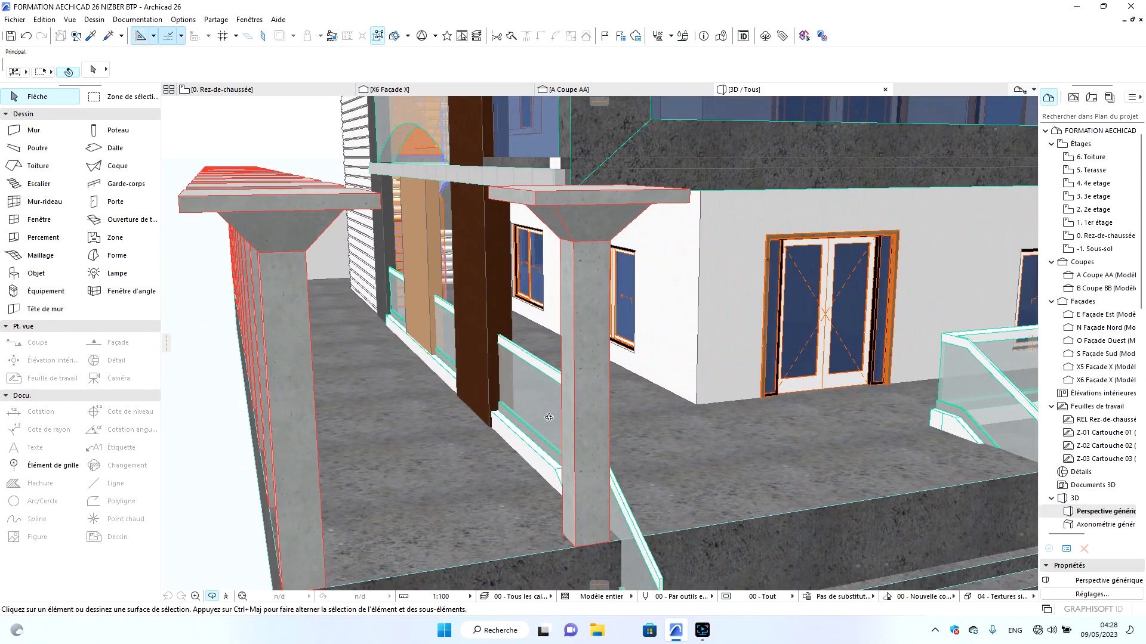
{"action": "scroll", "coordinate": [431, 442], "scroll_direction": "down", "scroll_amount": 3}
{"action": "scroll", "coordinate": [422, 428], "scroll_direction": "down", "scroll_amount": 3}
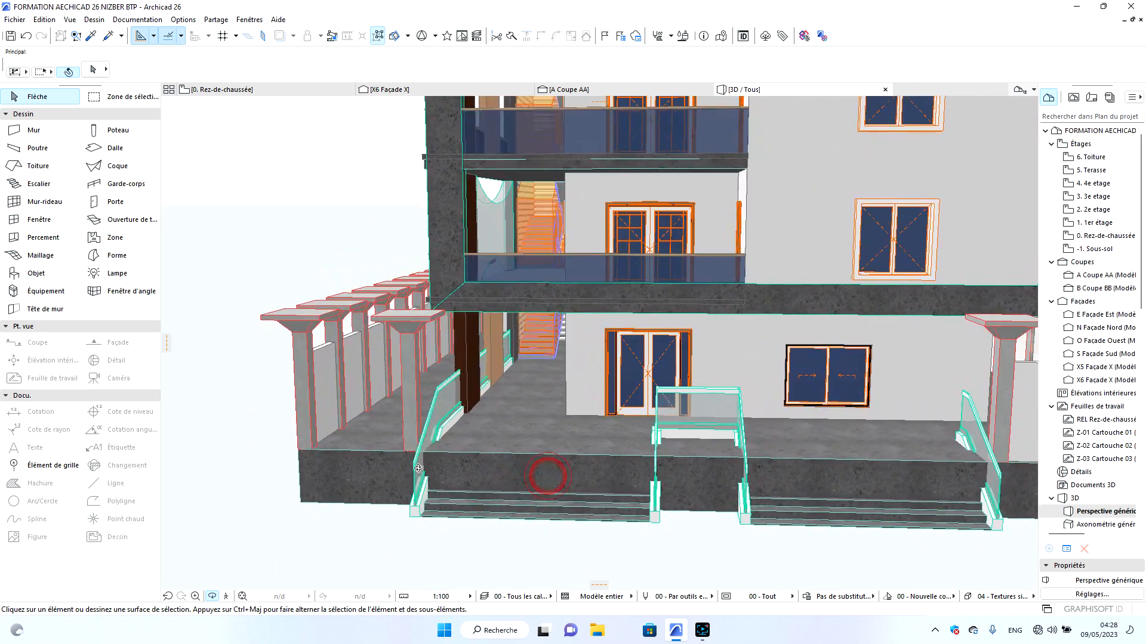
{"action": "scroll", "coordinate": [431, 414], "scroll_direction": "up", "scroll_amount": 8}
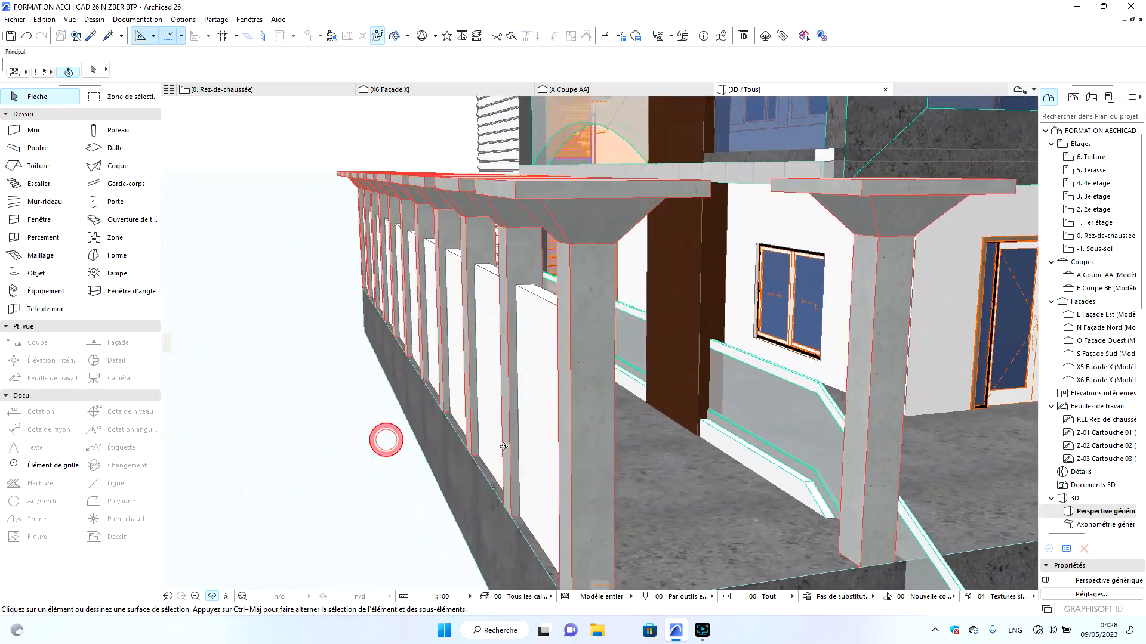
{"action": "middle_click_drag", "start_coordinate": [504, 447], "coordinate": [351, 440], "text": "shift"}
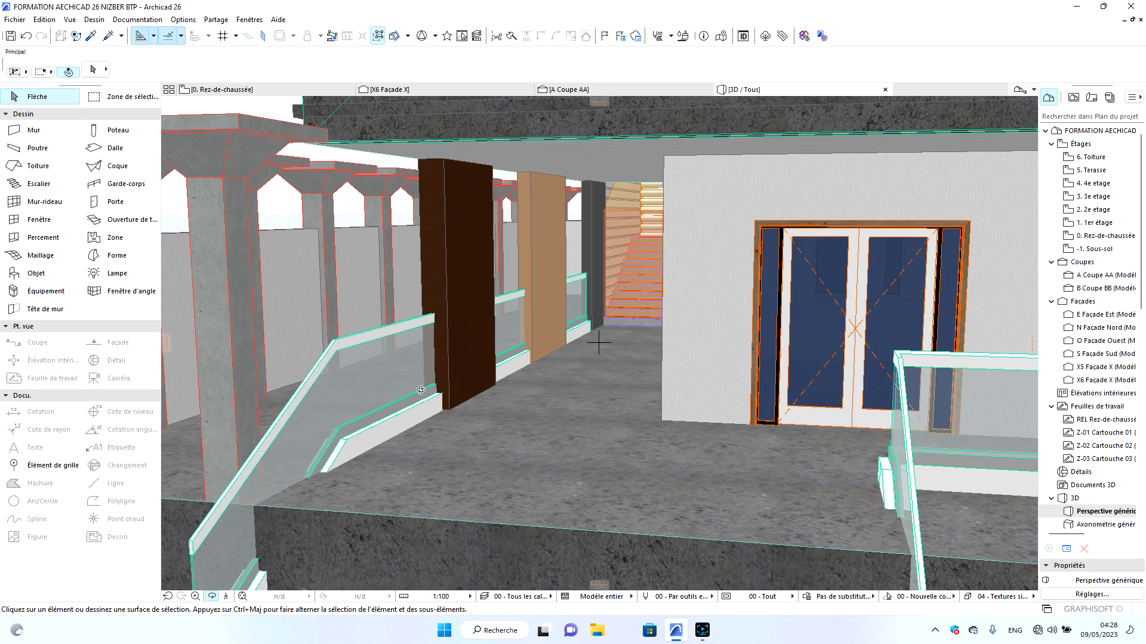
{"action": "scroll", "coordinate": [341, 399], "scroll_direction": "down", "scroll_amount": 8}
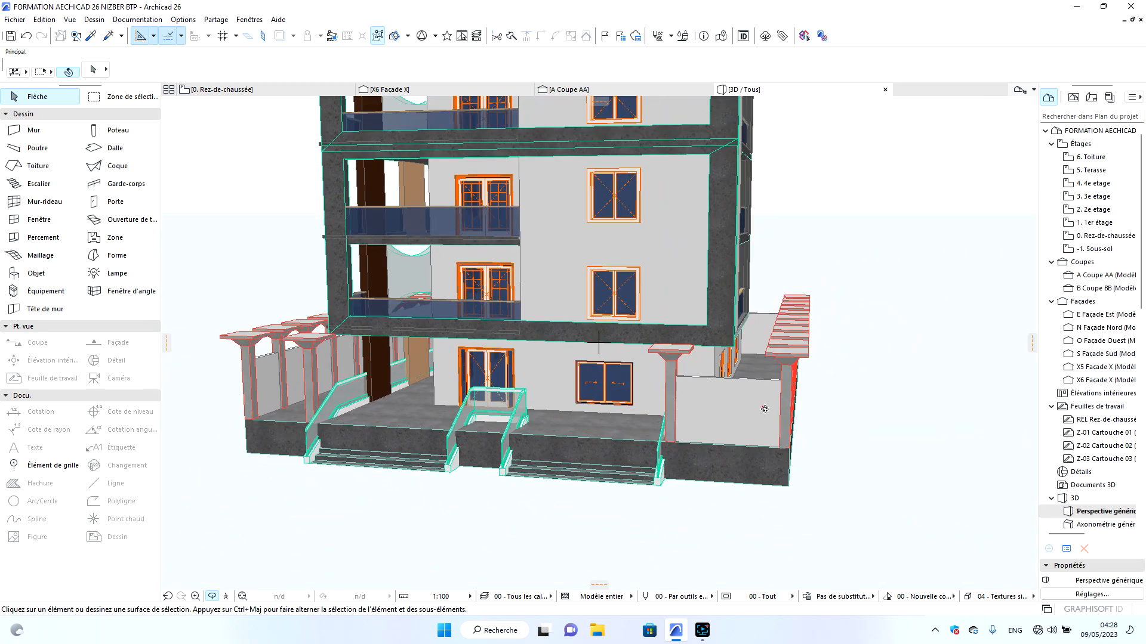
{"action": "left_click_drag", "start_coordinate": [764, 409], "coordinate": [697, 494]}
{"action": "scroll", "coordinate": [692, 534], "scroll_direction": "down", "scroll_amount": 5}
{"action": "left_click_drag", "start_coordinate": [803, 417], "coordinate": [445, 388]}
{"action": "scroll", "coordinate": [830, 476], "scroll_direction": "up", "scroll_amount": 8}
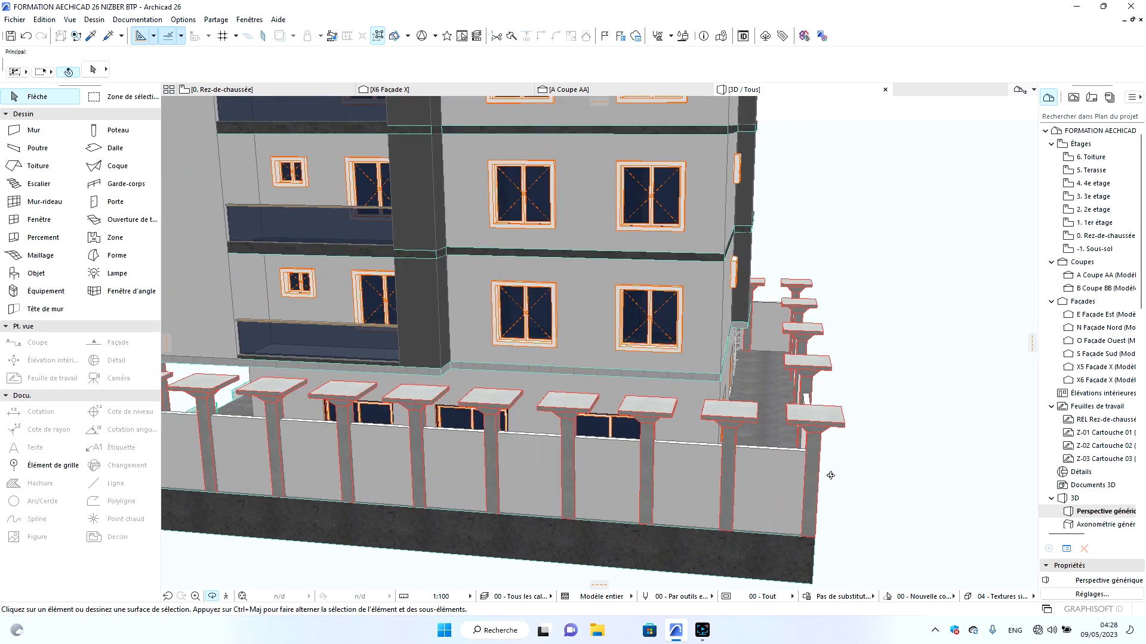
Examine the capital-topped columns, perimeter walls and front stairs in 3D from the east side, the front and the southwest corner.
{"action": "left_click_drag", "start_coordinate": [831, 476], "coordinate": [738, 435]}
{"action": "scroll", "coordinate": [740, 434], "scroll_direction": "down", "scroll_amount": 5}
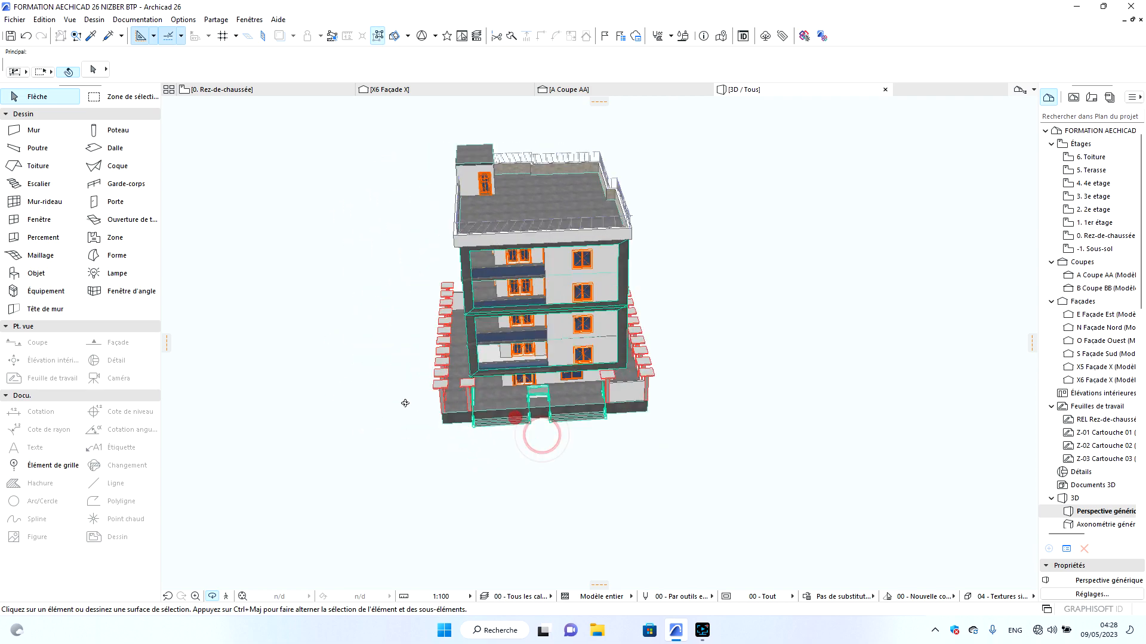
{"action": "scroll", "coordinate": [465, 391], "scroll_direction": "up", "scroll_amount": 10}
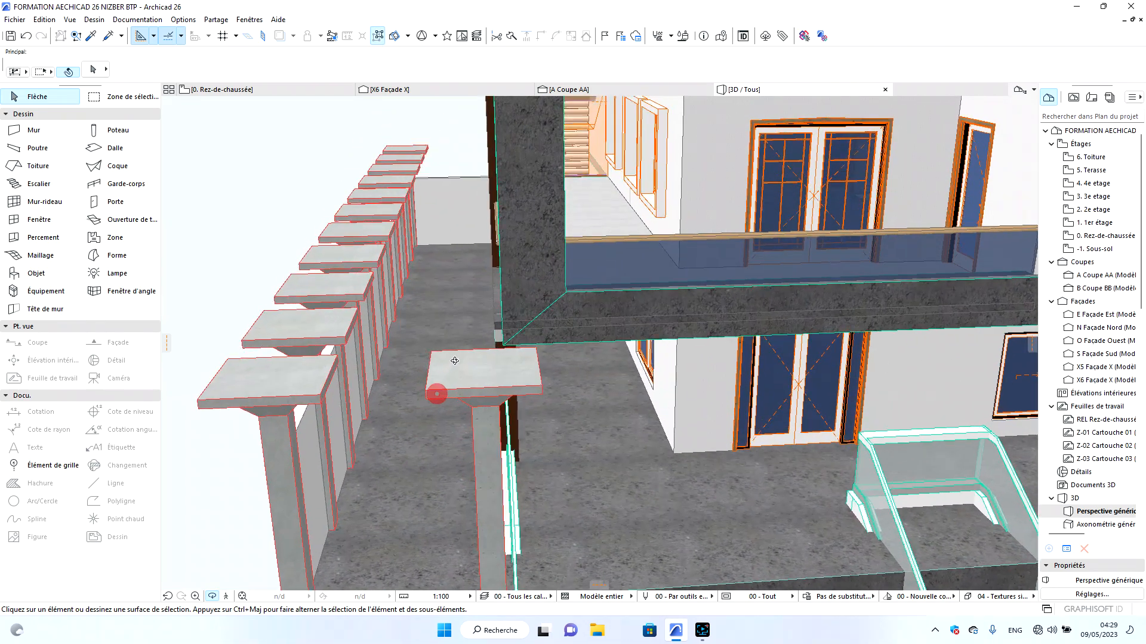
{"action": "left_click_drag", "start_coordinate": [455, 361], "coordinate": [579, 364]}
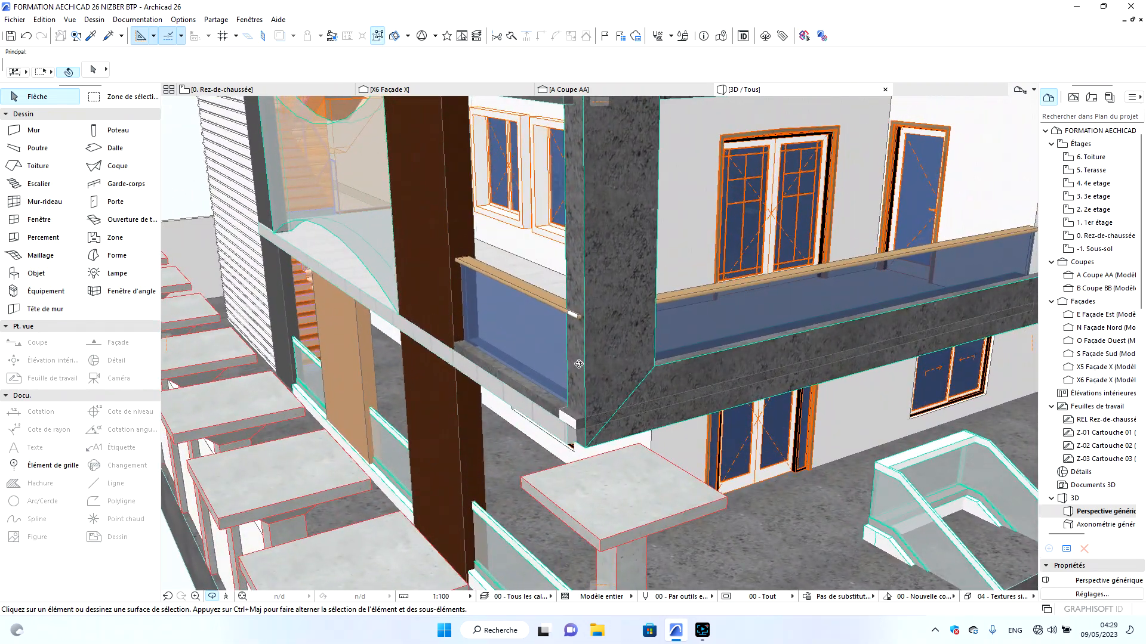
{"action": "scroll", "coordinate": [594, 387], "scroll_direction": "down", "scroll_amount": 6}
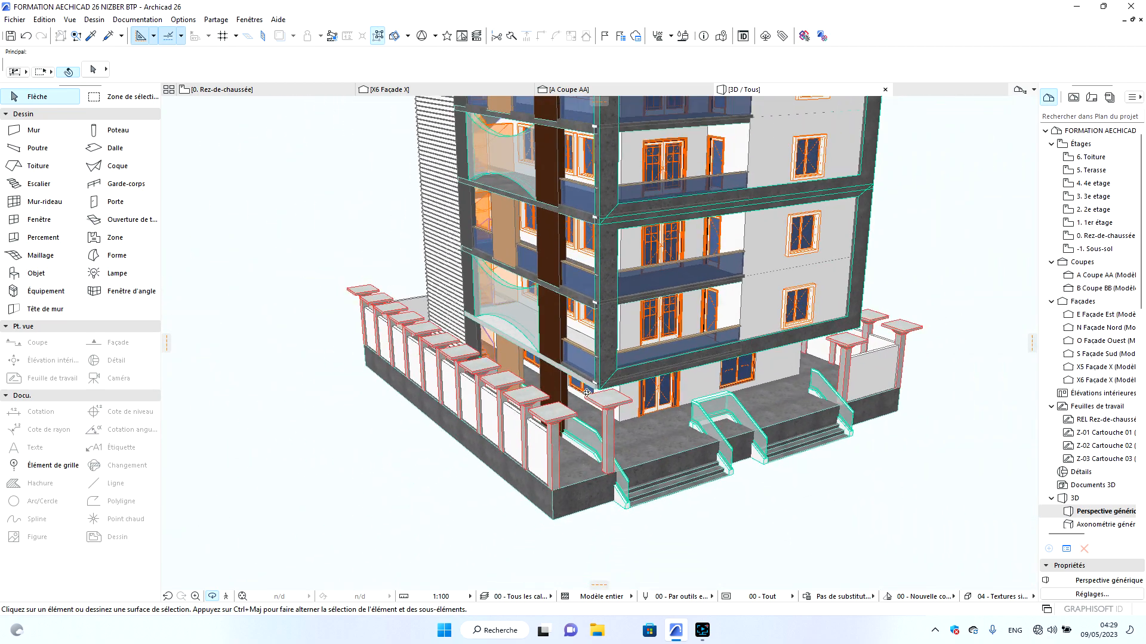
{"action": "scroll", "coordinate": [629, 506], "scroll_direction": "up", "scroll_amount": 8}
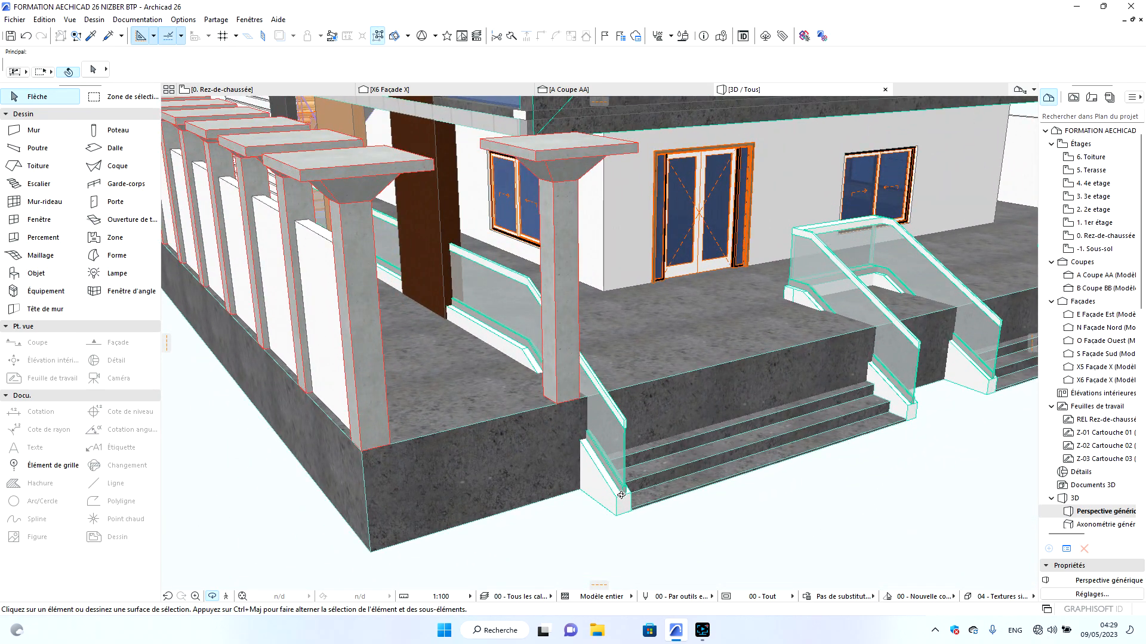
{"action": "left_click_drag", "start_coordinate": [633, 403], "coordinate": [426, 311]}
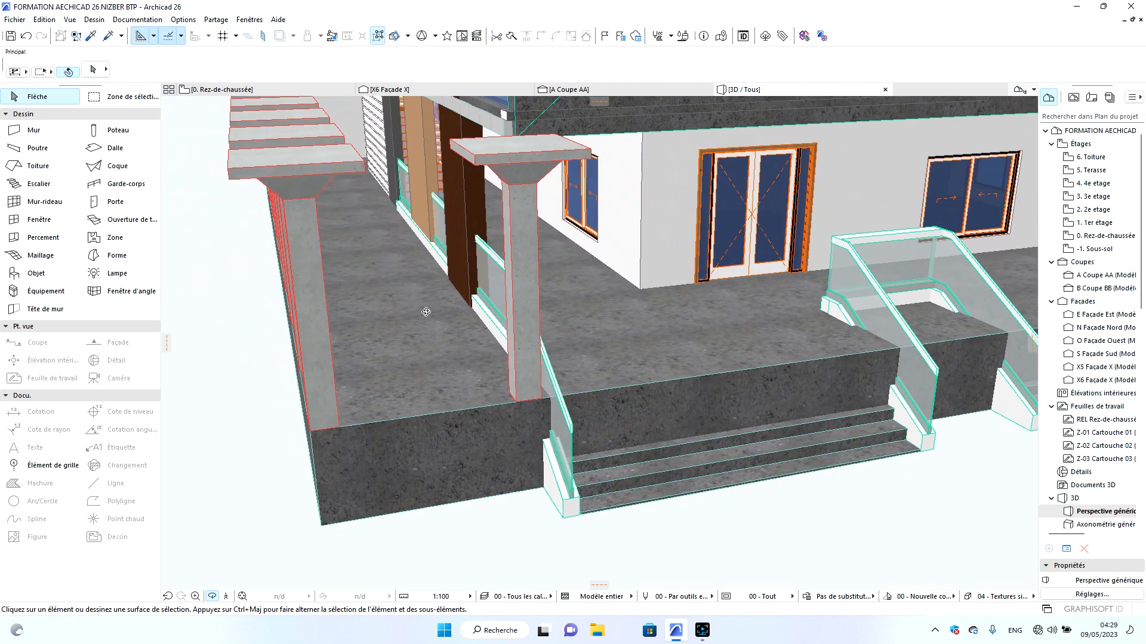
Undo all the perimeter walls and columns on the 0. Rez-de-chaussée plan and check the bare slab in 3D.
{"action": "left_click", "coordinate": [30, 41]}
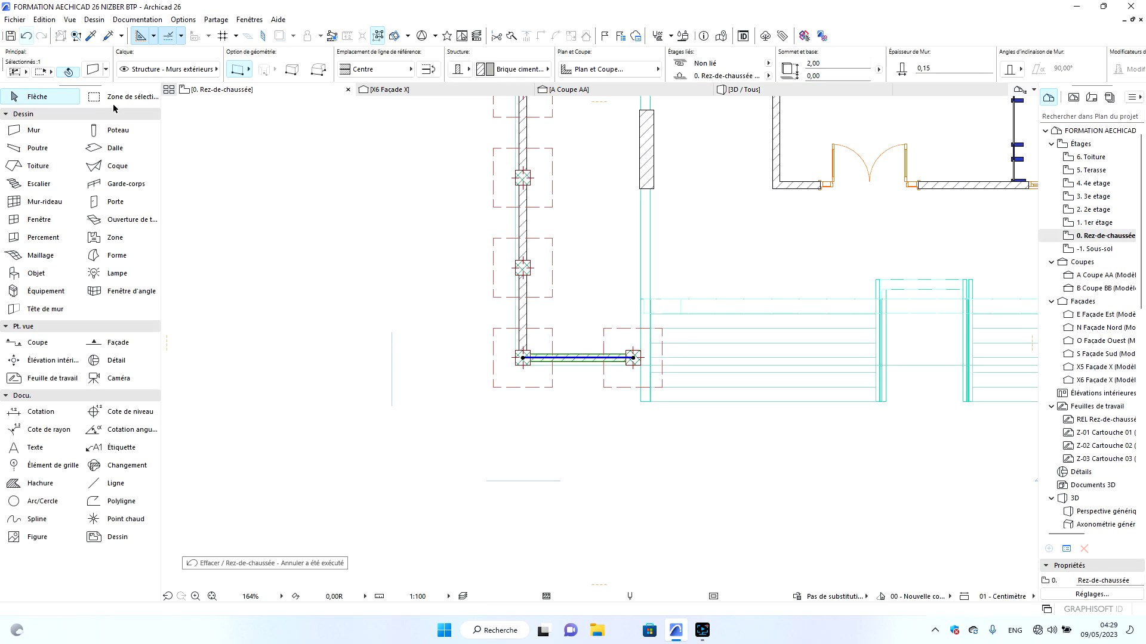
{"action": "left_click", "coordinate": [28, 37]}
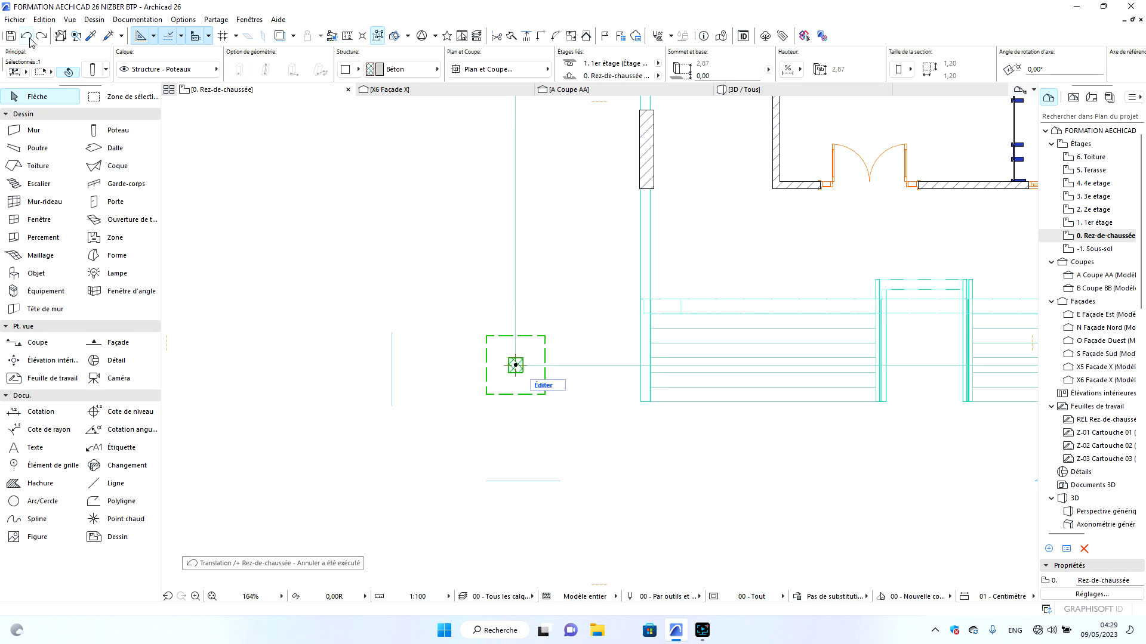
{"action": "left_click", "coordinate": [26, 37]}
{"action": "scroll", "coordinate": [753, 394], "scroll_direction": "down", "scroll_amount": 8}
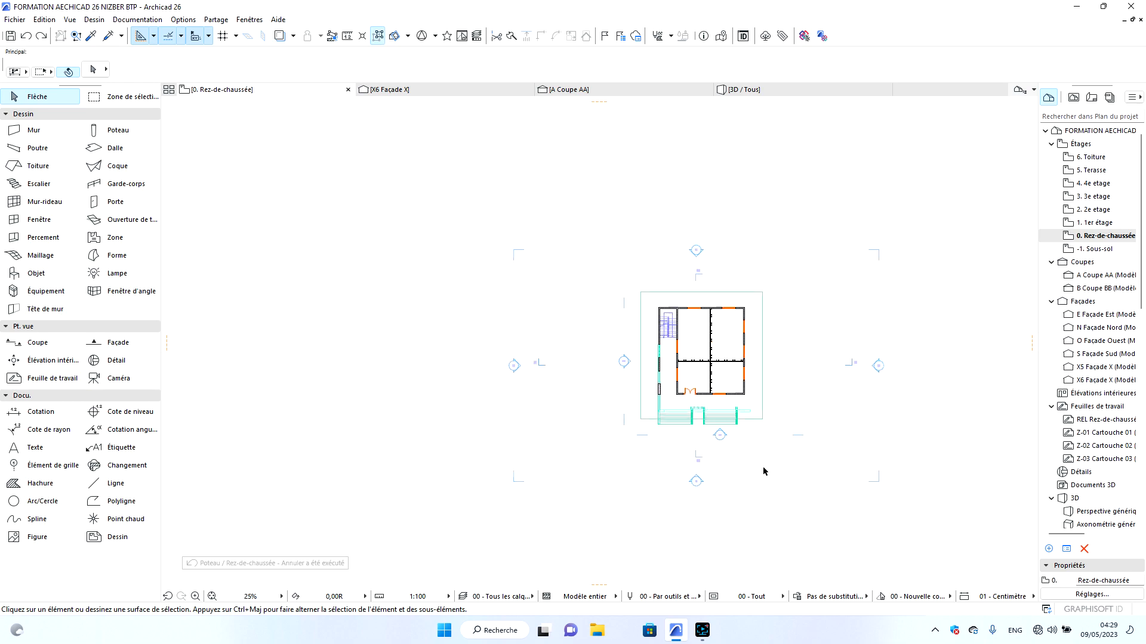
{"action": "left_click", "coordinate": [776, 90]}
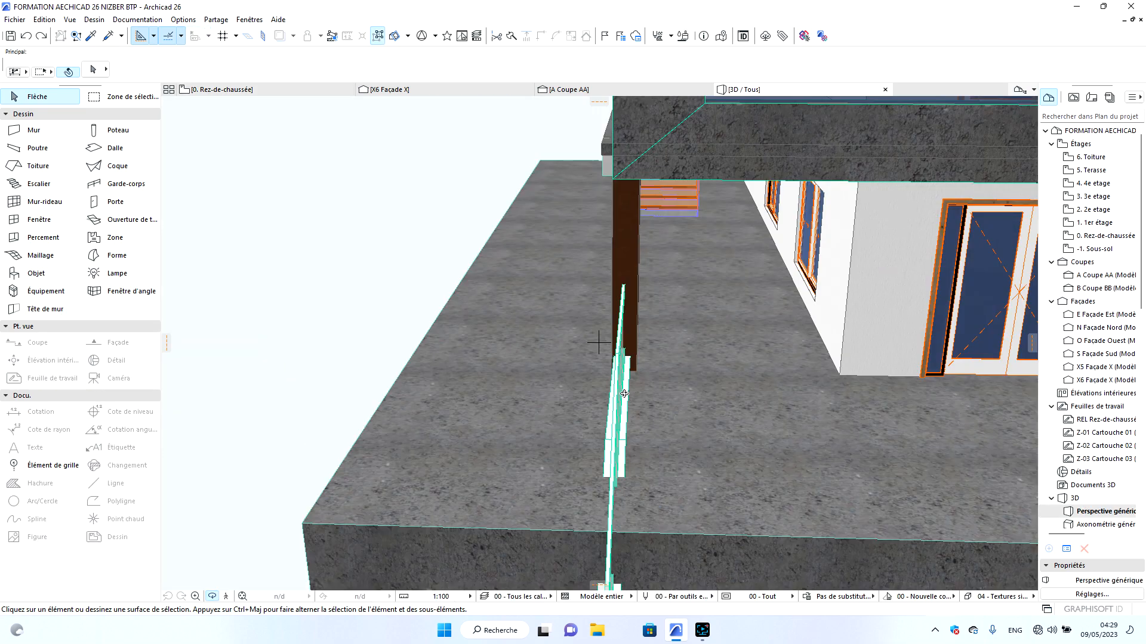
{"action": "left_click_drag", "start_coordinate": [519, 423], "coordinate": [815, 423]}
{"action": "scroll", "coordinate": [566, 465], "scroll_direction": "down", "scroll_amount": 8}
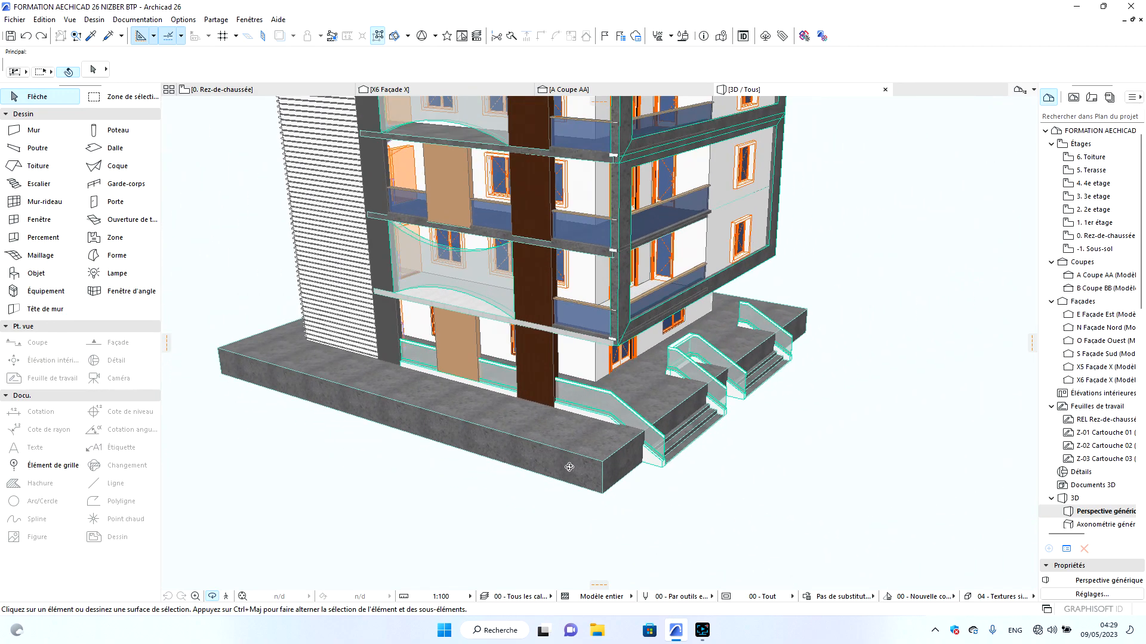
{"action": "left_click_drag", "start_coordinate": [623, 425], "coordinate": [611, 396]}
{"action": "scroll", "coordinate": [586, 426], "scroll_direction": "up", "scroll_amount": 3}
{"action": "scroll", "coordinate": [586, 427], "scroll_direction": "up", "scroll_amount": 2}
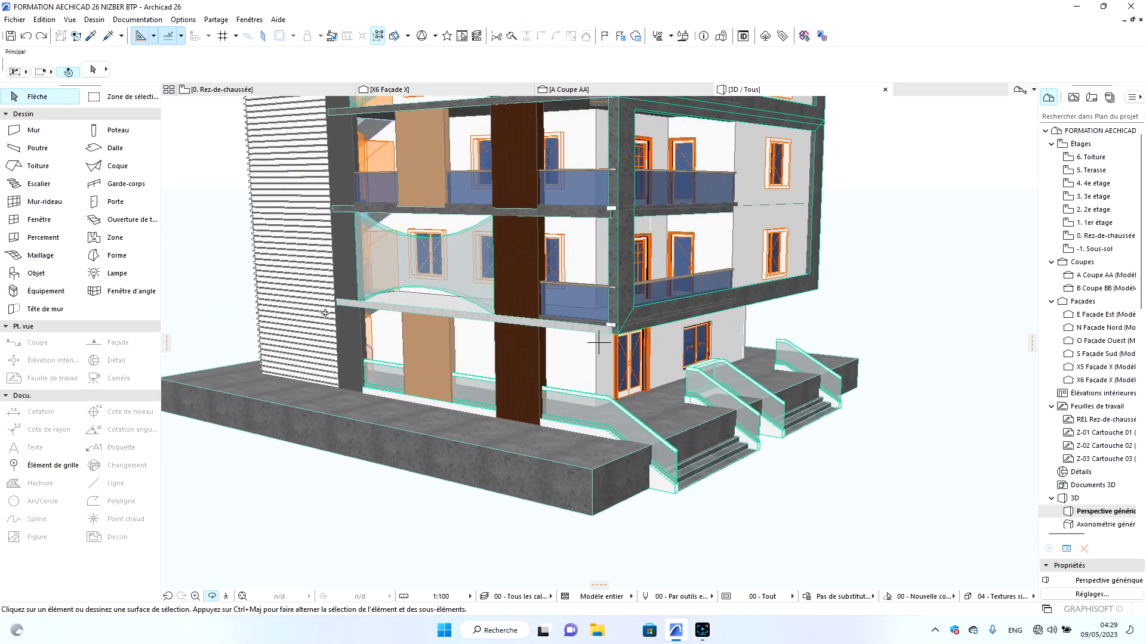
Undo the ground-floor slab's enlargement and inspect its southwest corner beside the stairs in 3D.
{"action": "left_click", "coordinate": [28, 36]}
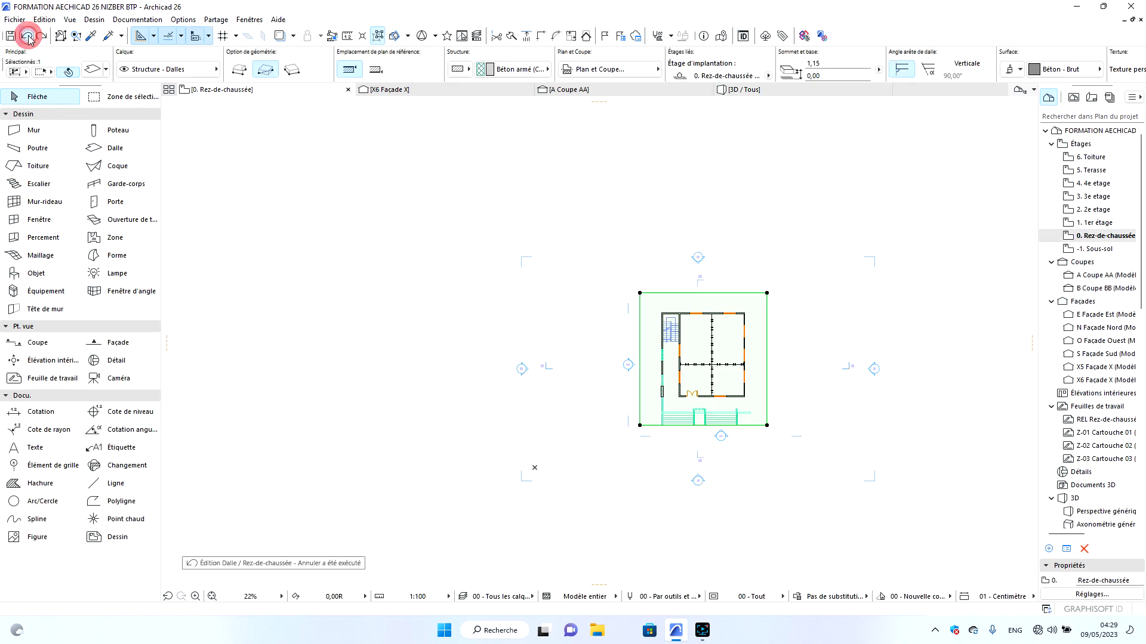
{"action": "left_click", "coordinate": [774, 90]}
{"action": "scroll", "coordinate": [604, 470], "scroll_direction": "up", "scroll_amount": 5}
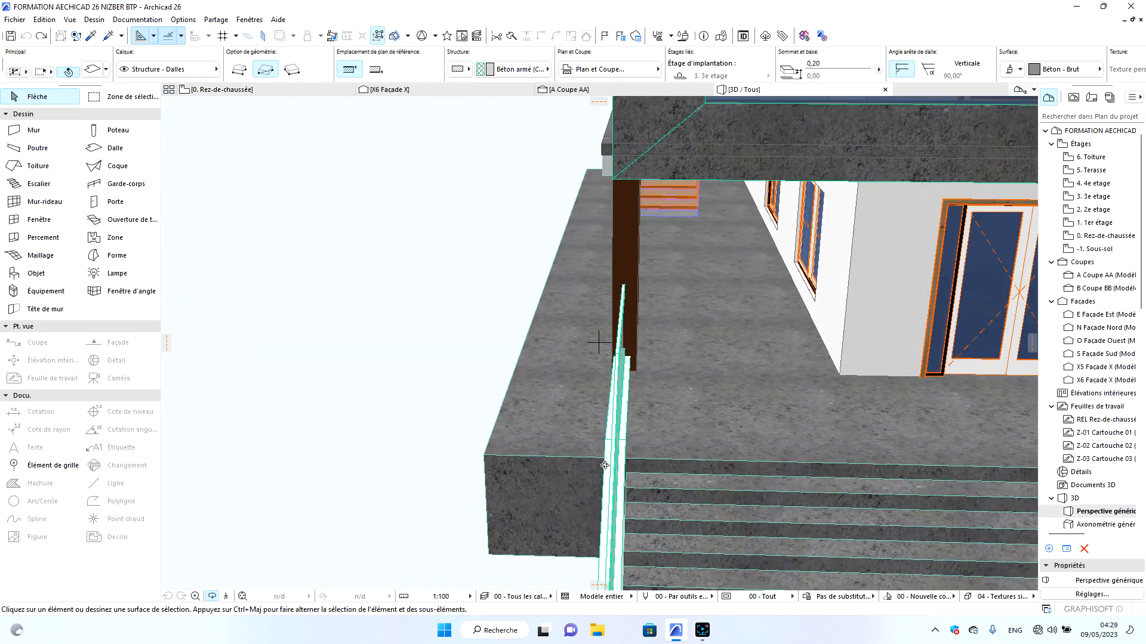
{"action": "middle_click_drag", "start_coordinate": [544, 475], "coordinate": [627, 456], "text": "shift"}
{"action": "left_click_drag", "start_coordinate": [627, 455], "coordinate": [829, 447]}
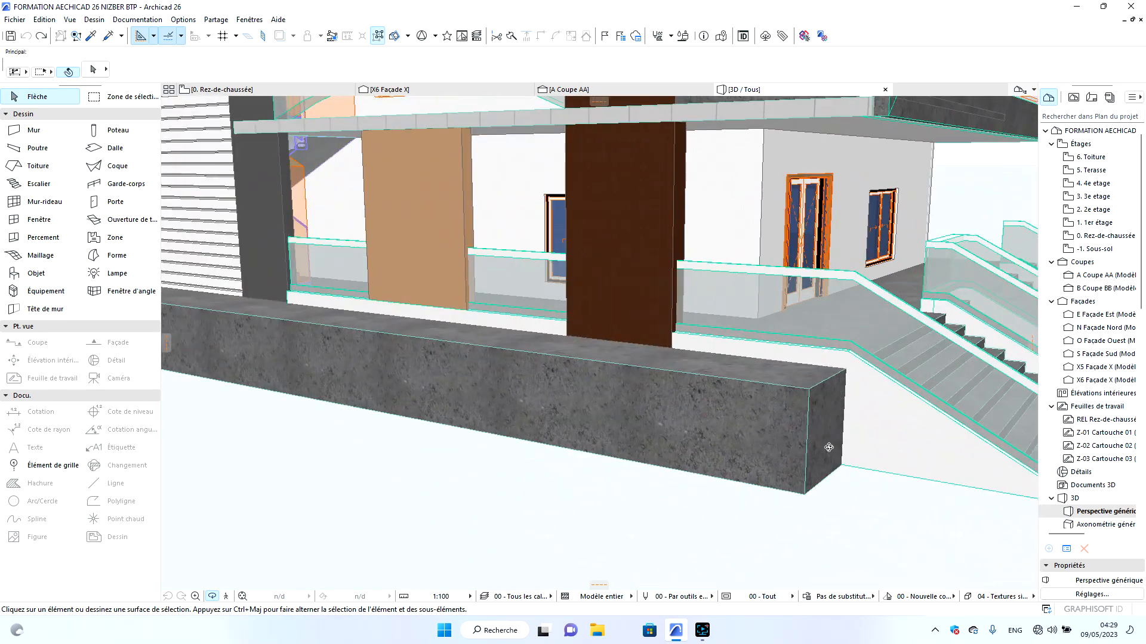
{"action": "left_click_drag", "start_coordinate": [663, 438], "coordinate": [686, 434]}
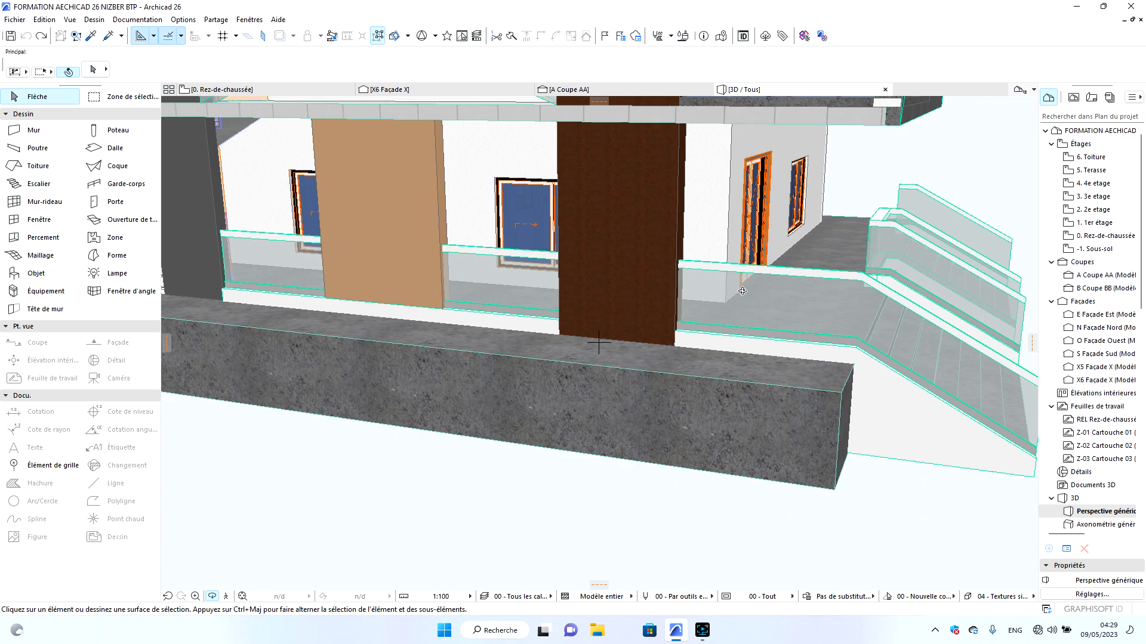
Examine the two front stair flights and the glass railings between them up close in 3D.
{"action": "left_click_drag", "start_coordinate": [416, 302], "coordinate": [426, 361]}
{"action": "scroll", "coordinate": [426, 361], "scroll_direction": "down", "scroll_amount": 4}
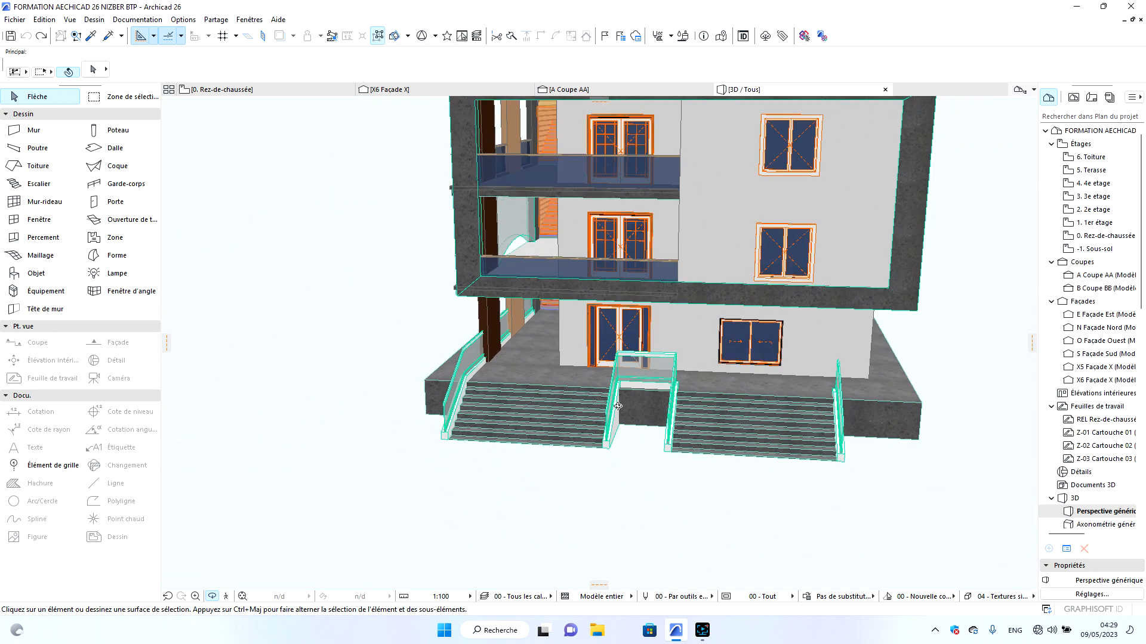
{"action": "scroll", "coordinate": [680, 409], "scroll_direction": "up", "scroll_amount": 8}
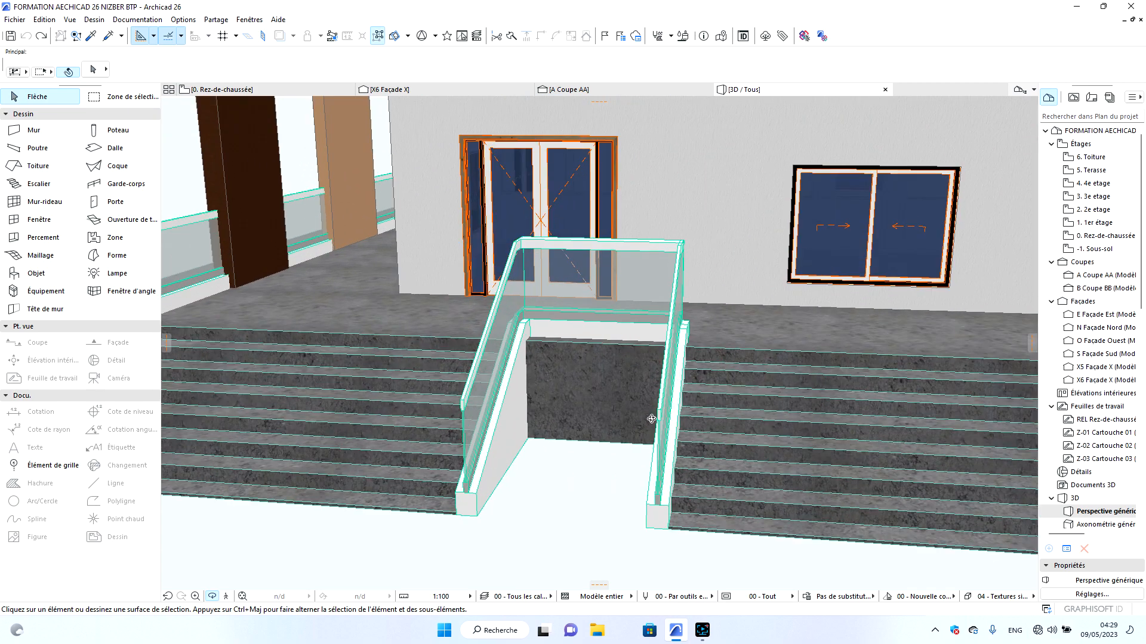
{"action": "left_click_drag", "start_coordinate": [651, 419], "coordinate": [708, 402]}
{"action": "scroll", "coordinate": [533, 425], "scroll_direction": "up", "scroll_amount": 10}
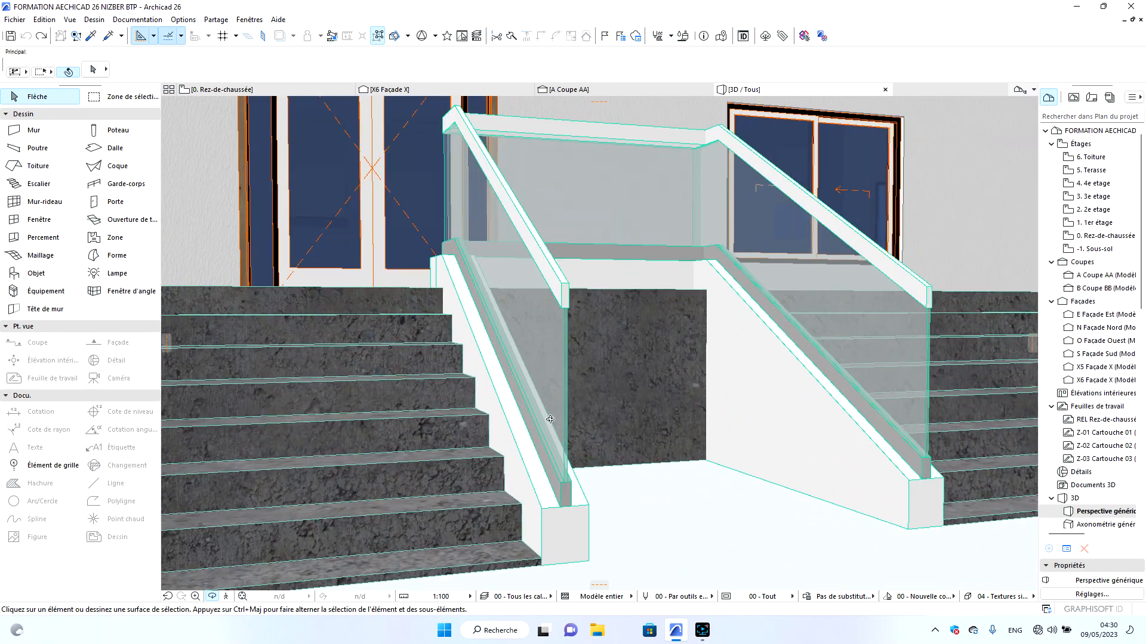
{"action": "scroll", "coordinate": [454, 438], "scroll_direction": "down", "scroll_amount": 10}
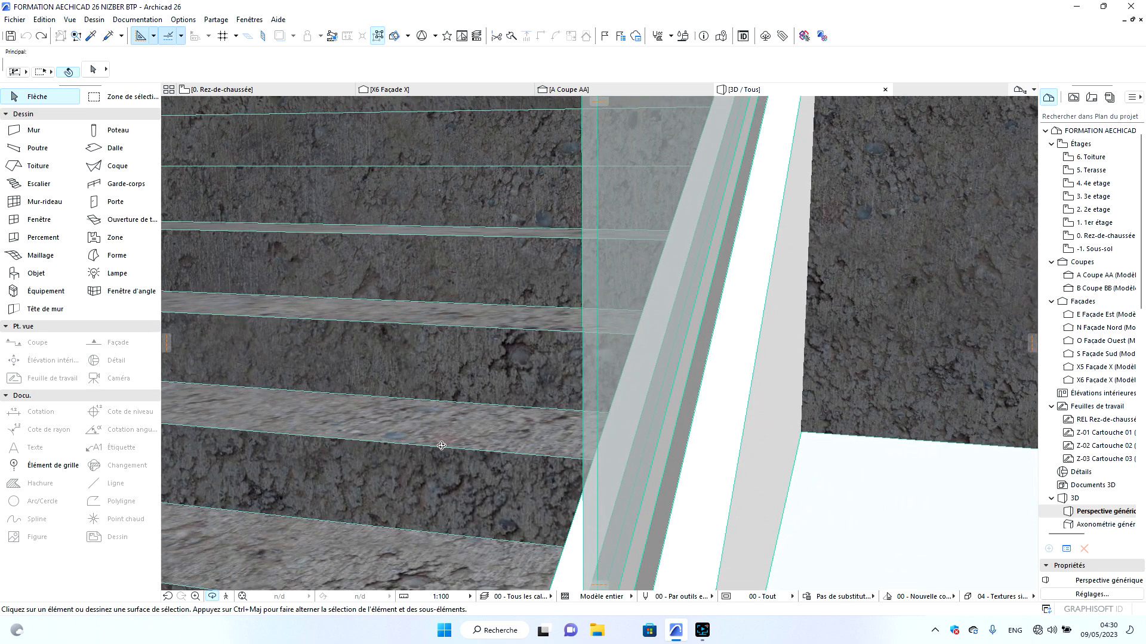
{"action": "scroll", "coordinate": [447, 477], "scroll_direction": "down", "scroll_amount": 6}
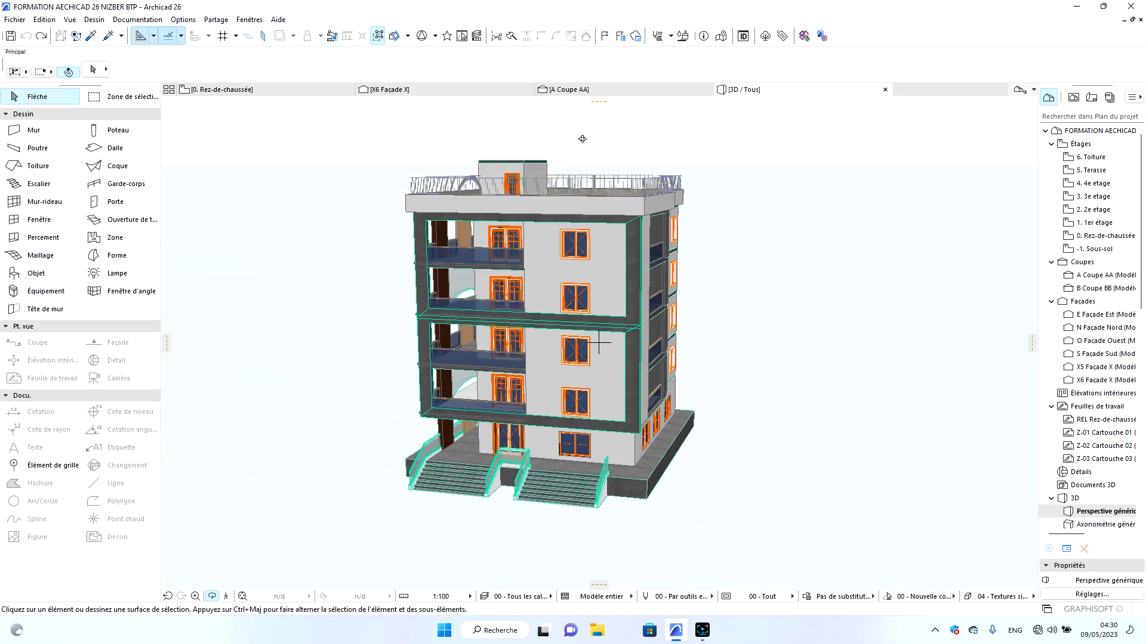
Inspect the upper floors, roof terrace and its railings in 3D from the front and west sides.
{"action": "scroll", "coordinate": [583, 140], "scroll_direction": "up", "scroll_amount": 10}
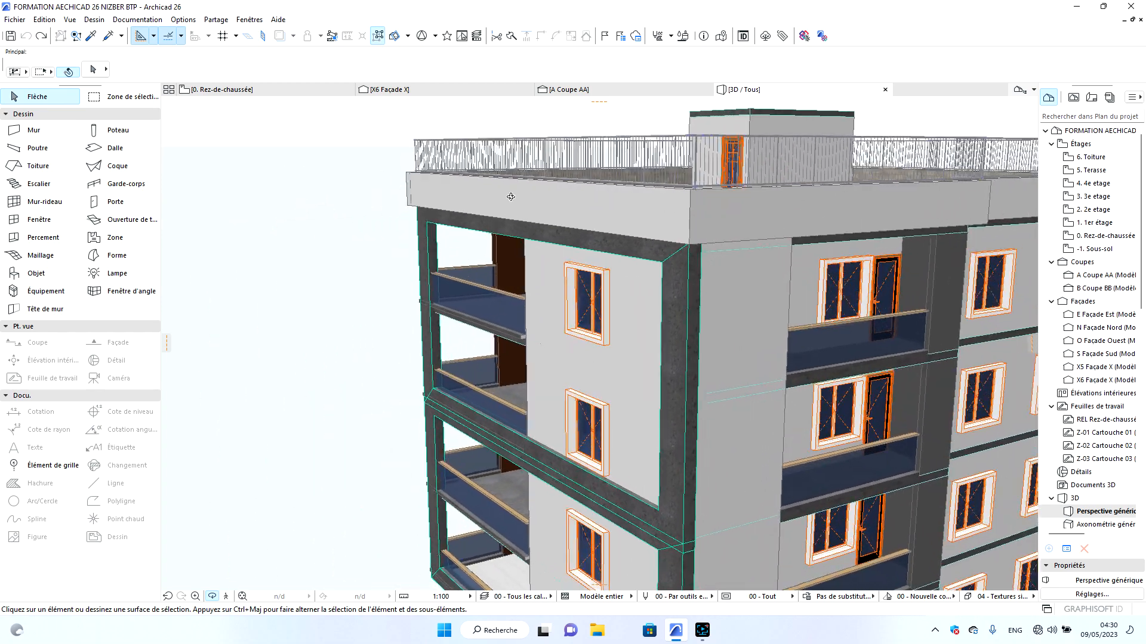
{"action": "middle_click_drag", "start_coordinate": [511, 197], "coordinate": [783, 210], "text": "shift"}
{"action": "scroll", "coordinate": [779, 239], "scroll_direction": "down", "scroll_amount": 5}
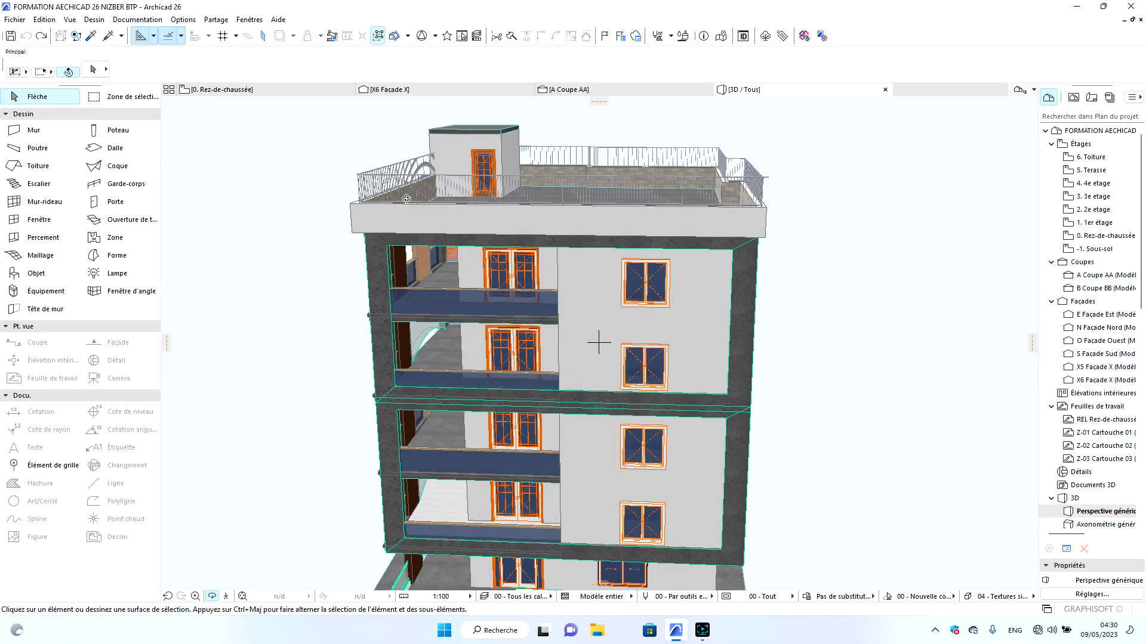
{"action": "middle_click_drag", "start_coordinate": [511, 215], "coordinate": [796, 247], "text": "shift"}
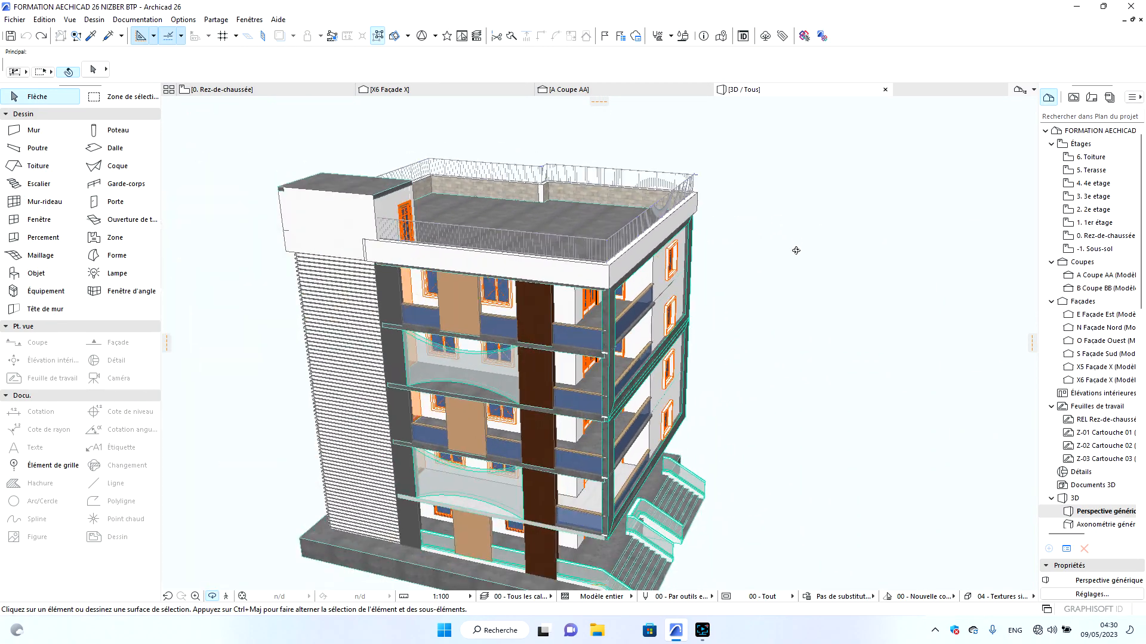
{"action": "scroll", "coordinate": [391, 219], "scroll_direction": "up", "scroll_amount": 10}
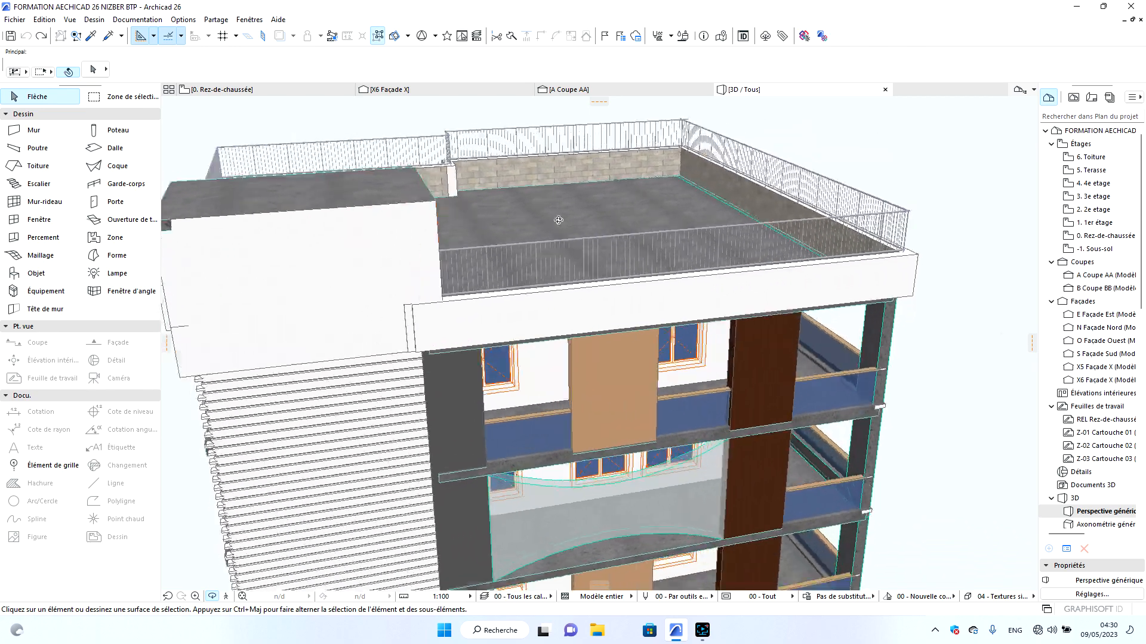
{"action": "mouse_move", "coordinate": [712, 192]}
{"action": "middle_mouse_down", "text": "shift"}
{"action": "mouse_move", "coordinate": [803, 173]}
{"action": "mouse_move", "coordinate": [936, 215]}
{"action": "mouse_move", "coordinate": [791, 215]}
{"action": "mouse_move", "coordinate": [667, 328]}
{"action": "middle_mouse_up", "text": "shift"}
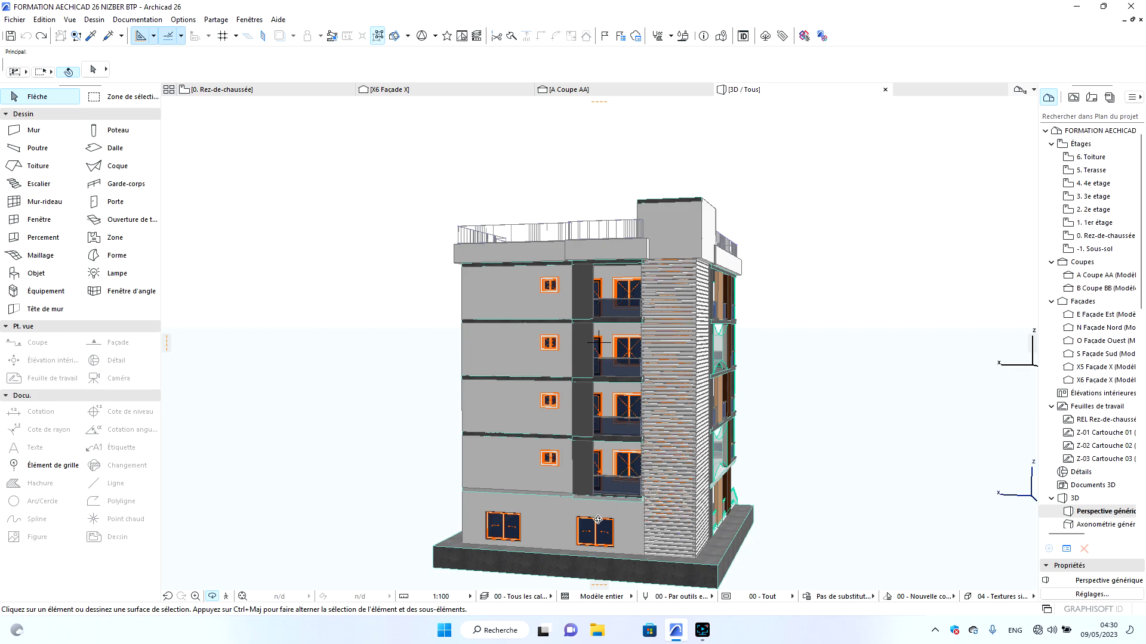
Examine the rear and east facades, the louvred stair tower and the ground-floor slab edge in 3D.
{"action": "scroll", "coordinate": [593, 527], "scroll_direction": "up", "scroll_amount": 10}
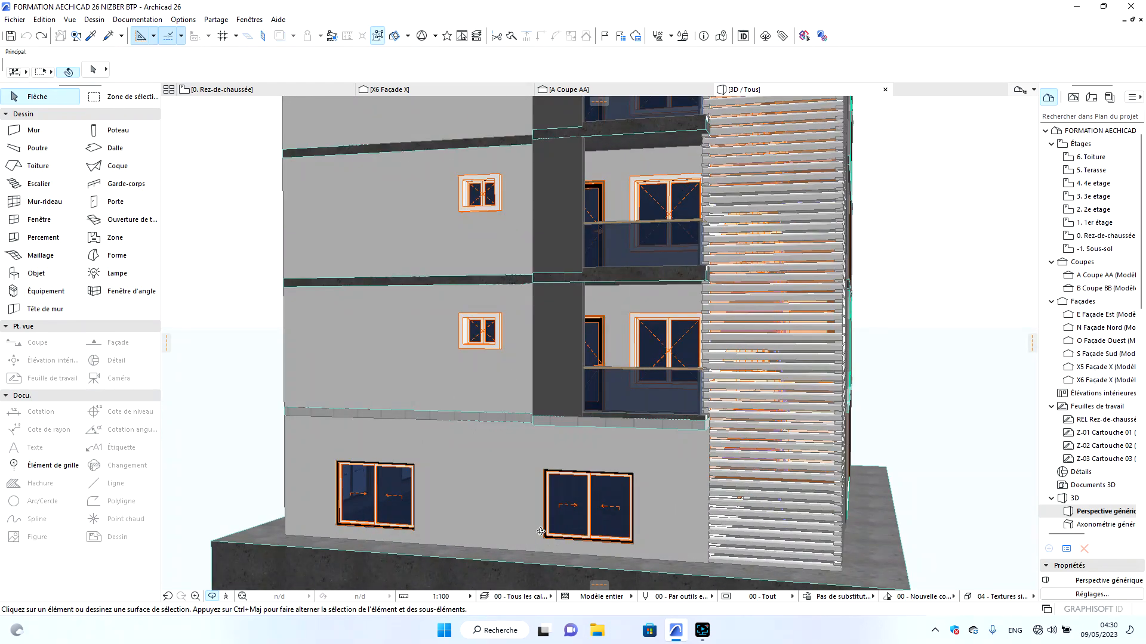
{"action": "middle_click_drag", "start_coordinate": [798, 509], "coordinate": [376, 535], "text": "shift"}
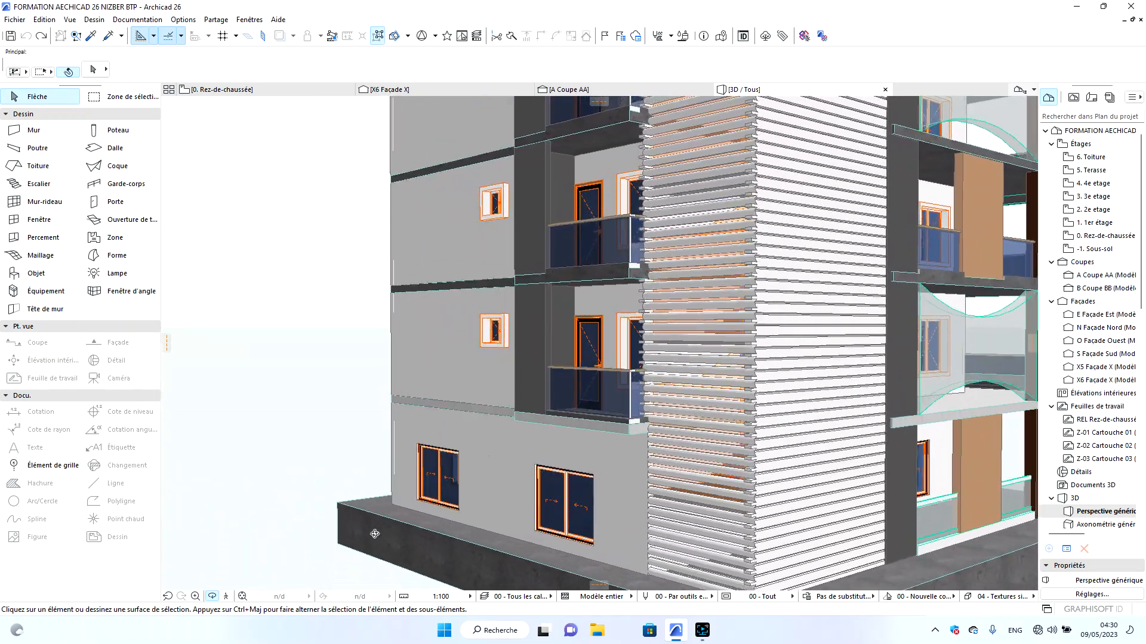
{"action": "scroll", "coordinate": [552, 338], "scroll_direction": "up", "scroll_amount": 4}
{"action": "scroll", "coordinate": [552, 337], "scroll_direction": "up", "scroll_amount": 4}
{"action": "middle_click_drag", "start_coordinate": [440, 334], "coordinate": [864, 353], "text": "shift"}
{"action": "scroll", "coordinate": [864, 352], "scroll_direction": "down", "scroll_amount": 10}
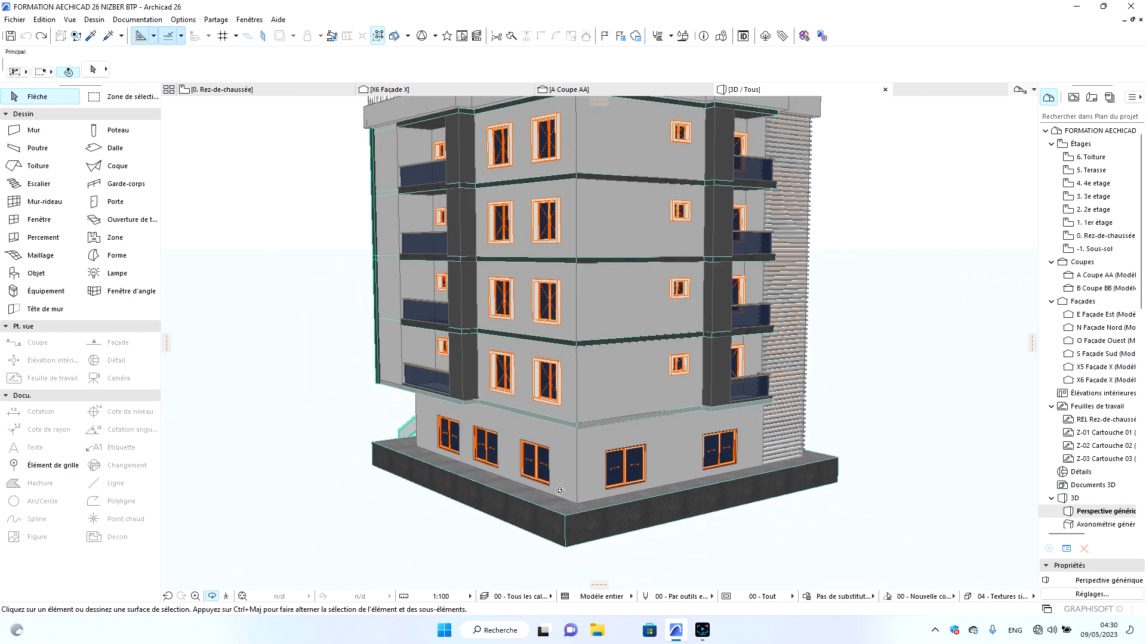
{"action": "middle_click_drag", "start_coordinate": [559, 491], "coordinate": [805, 468], "text": "shift"}
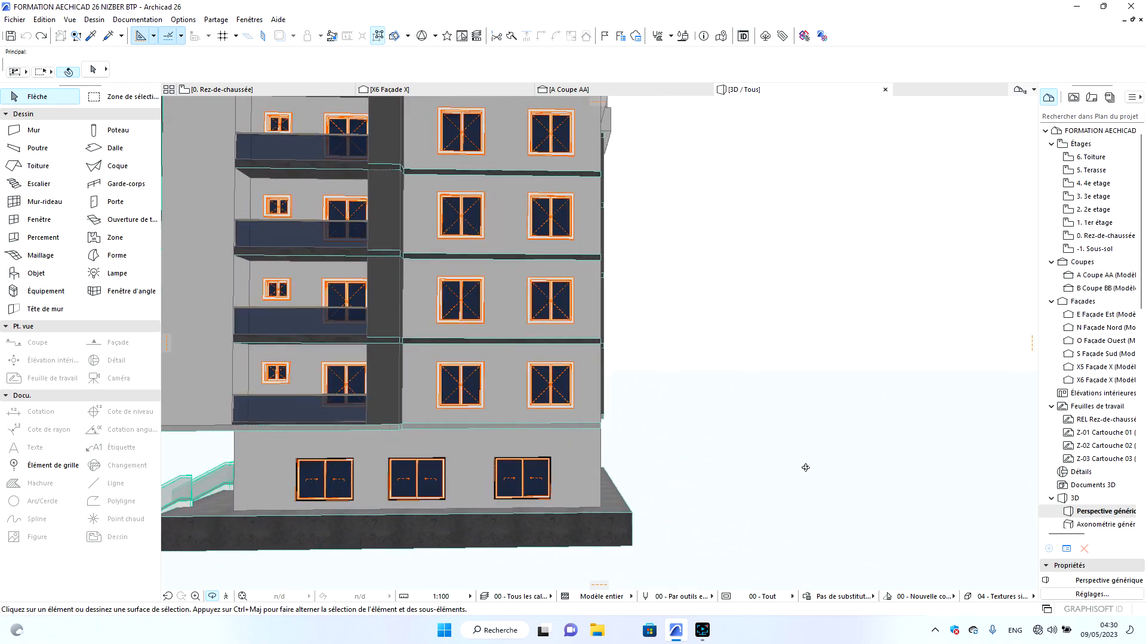
Review the whole building in 3D from the southeast corner, the southwest corner and the front facade.
{"action": "scroll", "coordinate": [838, 451], "scroll_direction": "down", "scroll_amount": 3}
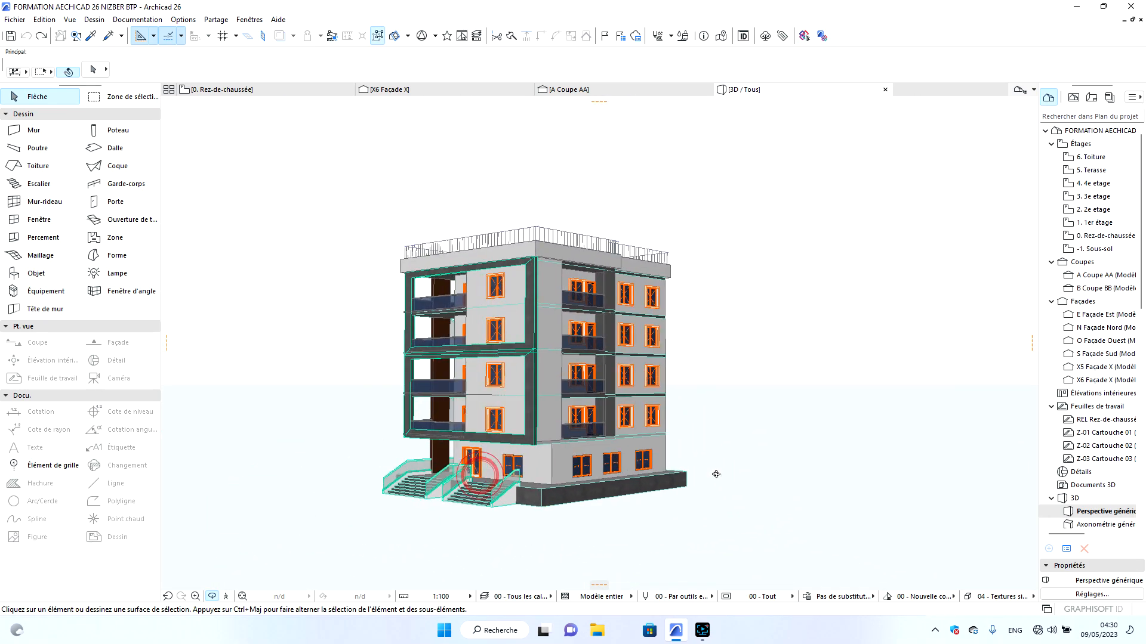
{"action": "scroll", "coordinate": [412, 443], "scroll_direction": "up", "scroll_amount": 10}
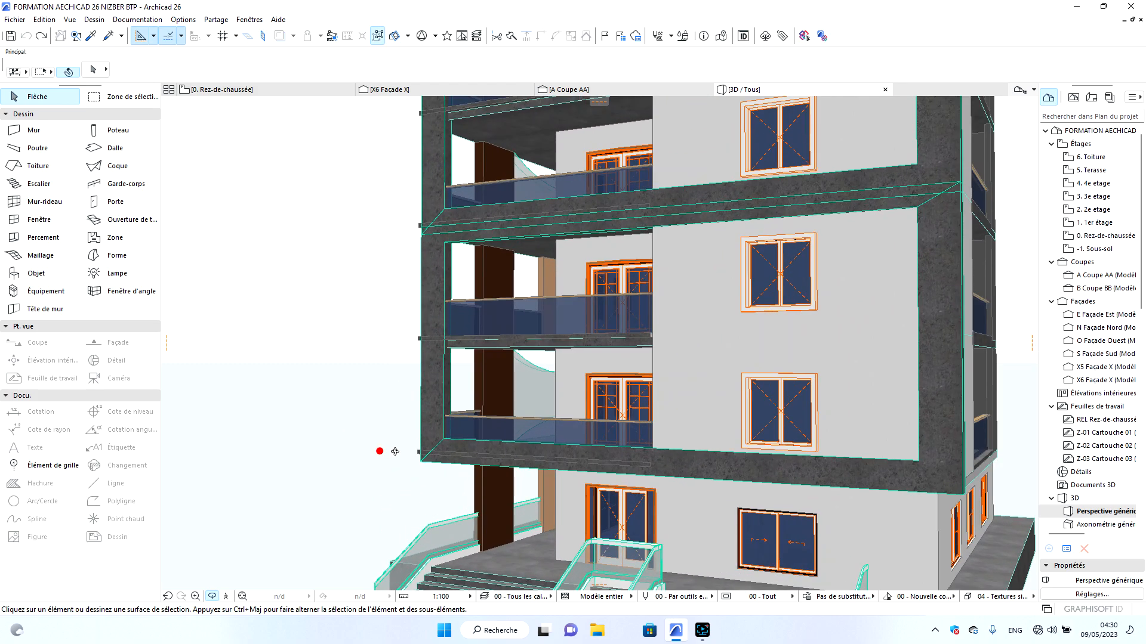
{"action": "scroll", "coordinate": [434, 424], "scroll_direction": "down", "scroll_amount": 8}
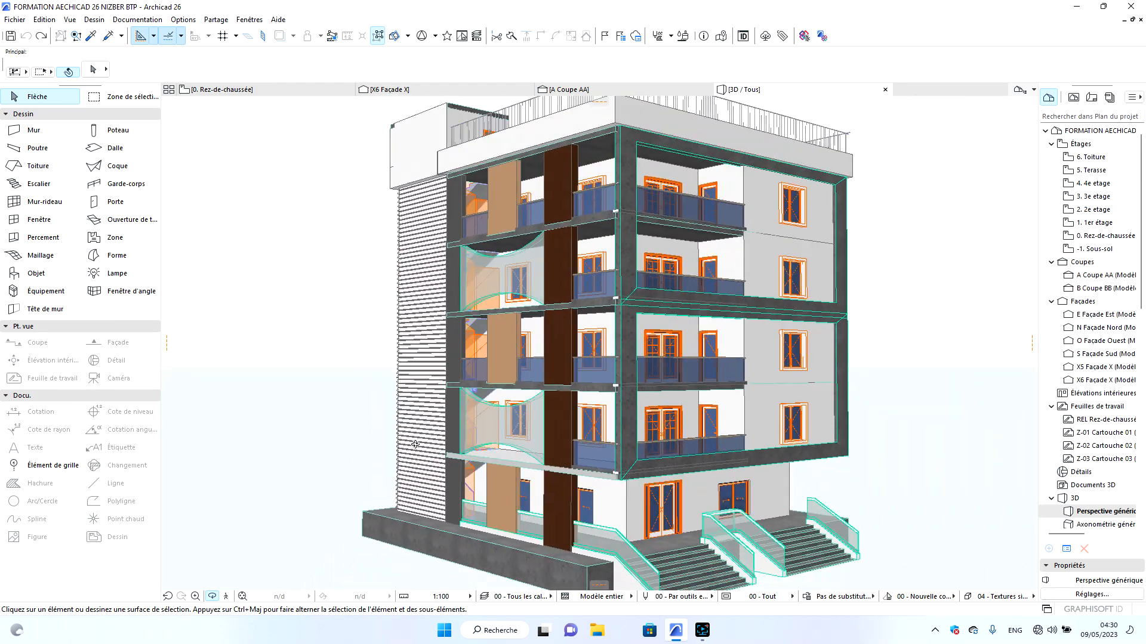
{"action": "left_click_drag", "start_coordinate": [536, 371], "coordinate": [388, 372]}
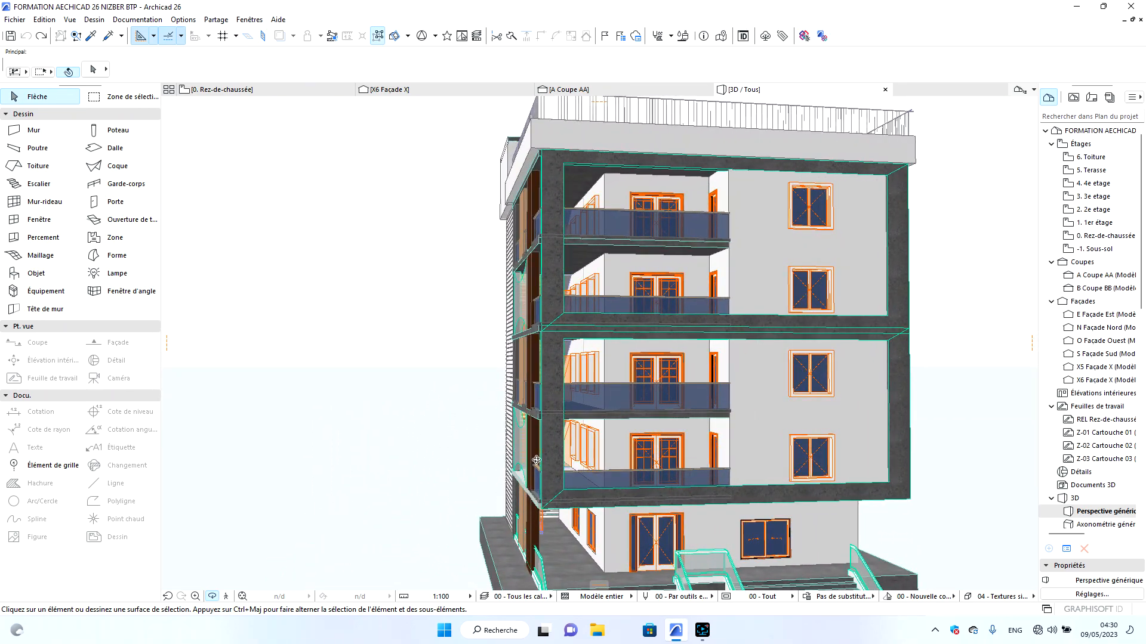
{"action": "scroll", "coordinate": [528, 457], "scroll_direction": "up", "scroll_amount": 3}
{"action": "scroll", "coordinate": [375, 406], "scroll_direction": "down", "scroll_amount": 3}
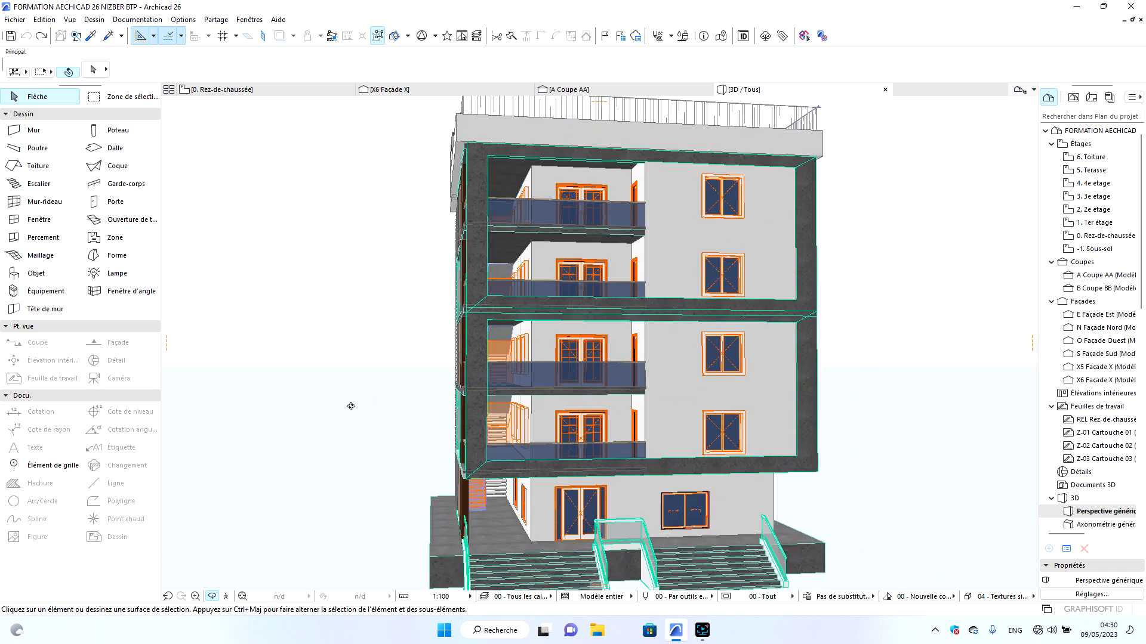
Examine the front balconies, their glass railings and the dark frame around the upper floors in 3D.
{"action": "left_click_drag", "start_coordinate": [526, 449], "coordinate": [604, 449]}
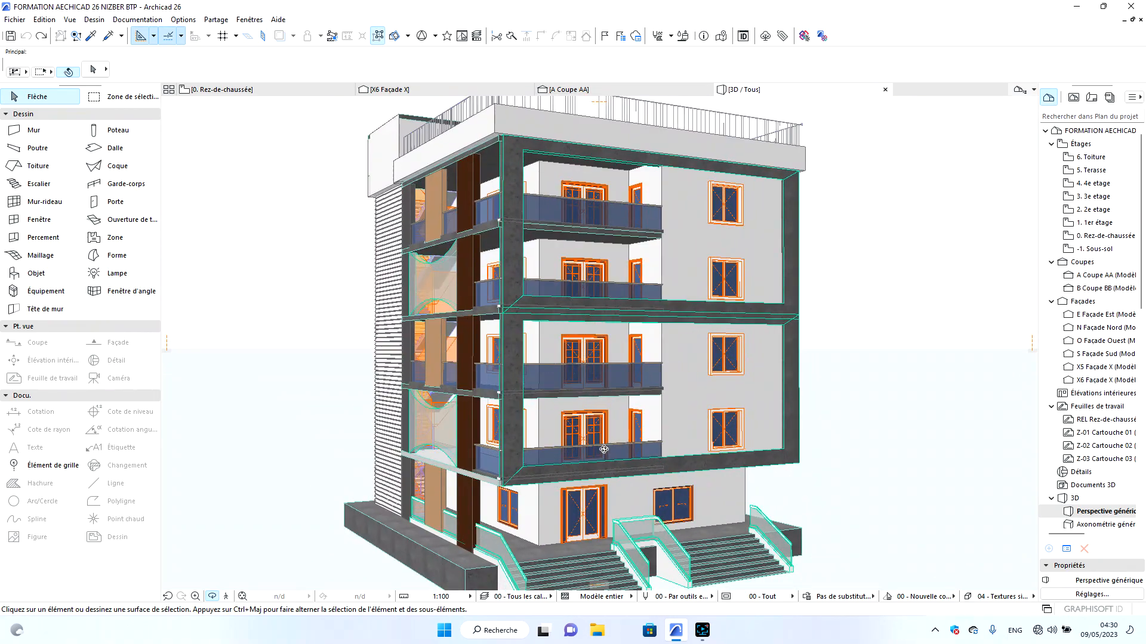
{"action": "scroll", "coordinate": [572, 470], "scroll_direction": "up", "scroll_amount": 5}
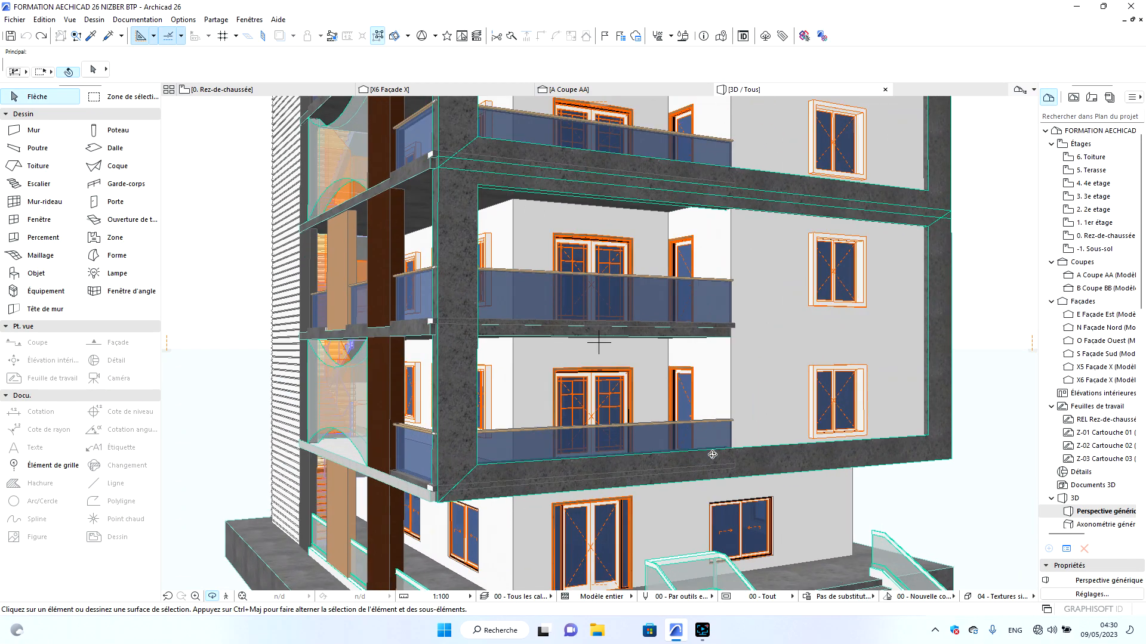
{"action": "left_click_drag", "start_coordinate": [746, 424], "coordinate": [657, 430]}
{"action": "left_click_drag", "start_coordinate": [714, 406], "coordinate": [624, 358]}
{"action": "left_click_drag", "start_coordinate": [612, 357], "coordinate": [658, 338]}
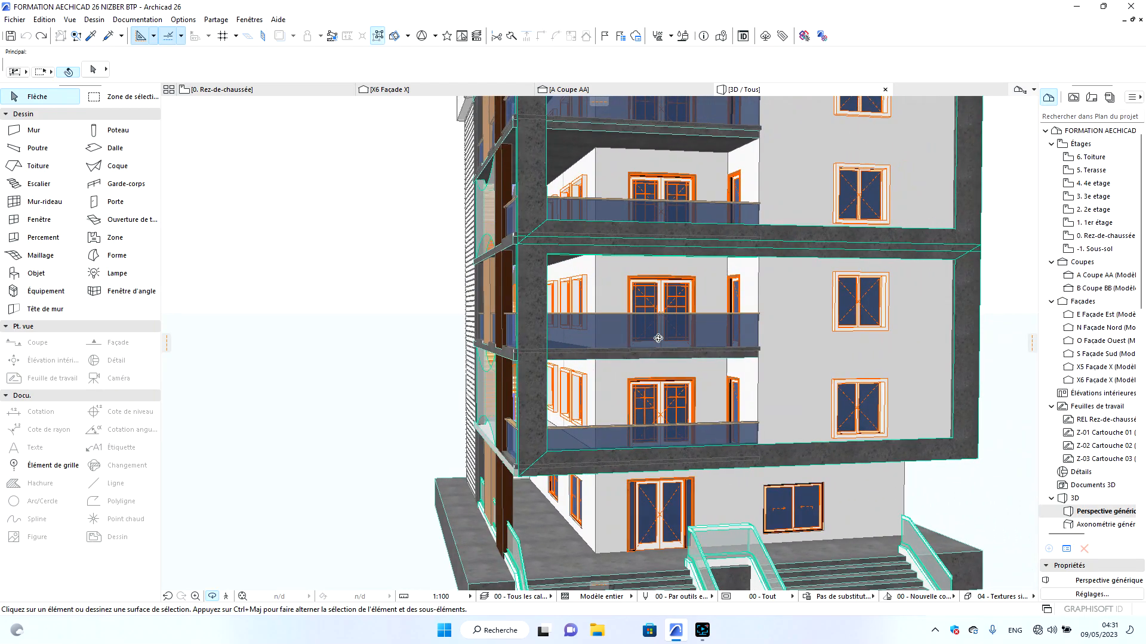
{"action": "scroll", "coordinate": [641, 277], "scroll_direction": "up", "scroll_amount": 2}
{"action": "left_click_drag", "start_coordinate": [707, 281], "coordinate": [577, 163]}
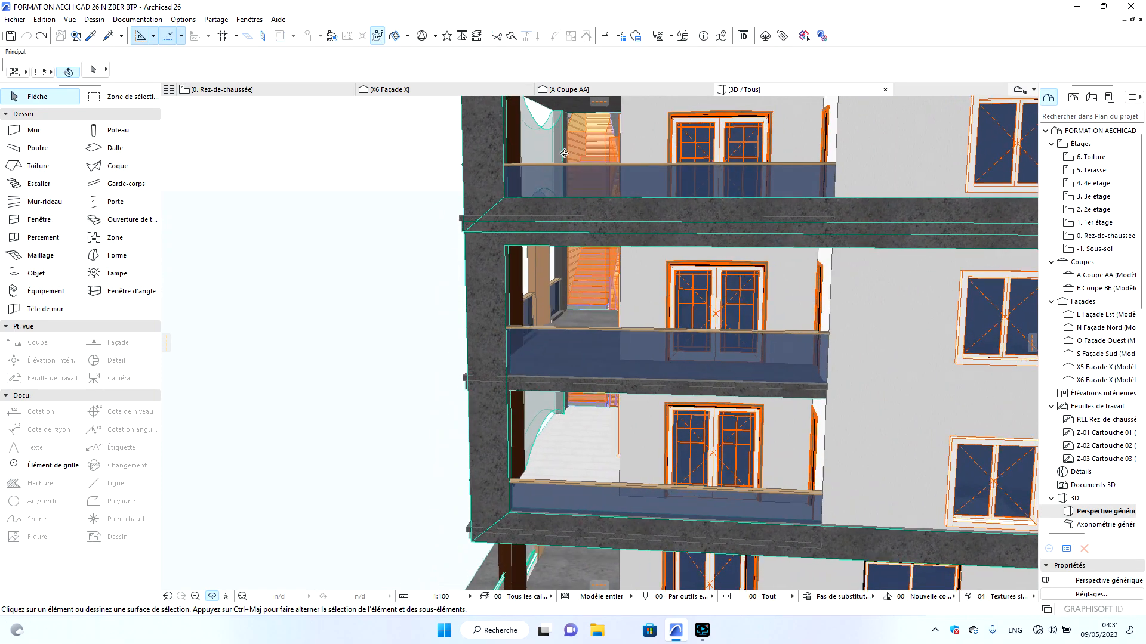
Open the 1er étage floor plan and inspect its furnished apartment layout and staircase up close.
{"action": "left_click", "coordinate": [291, 93]}
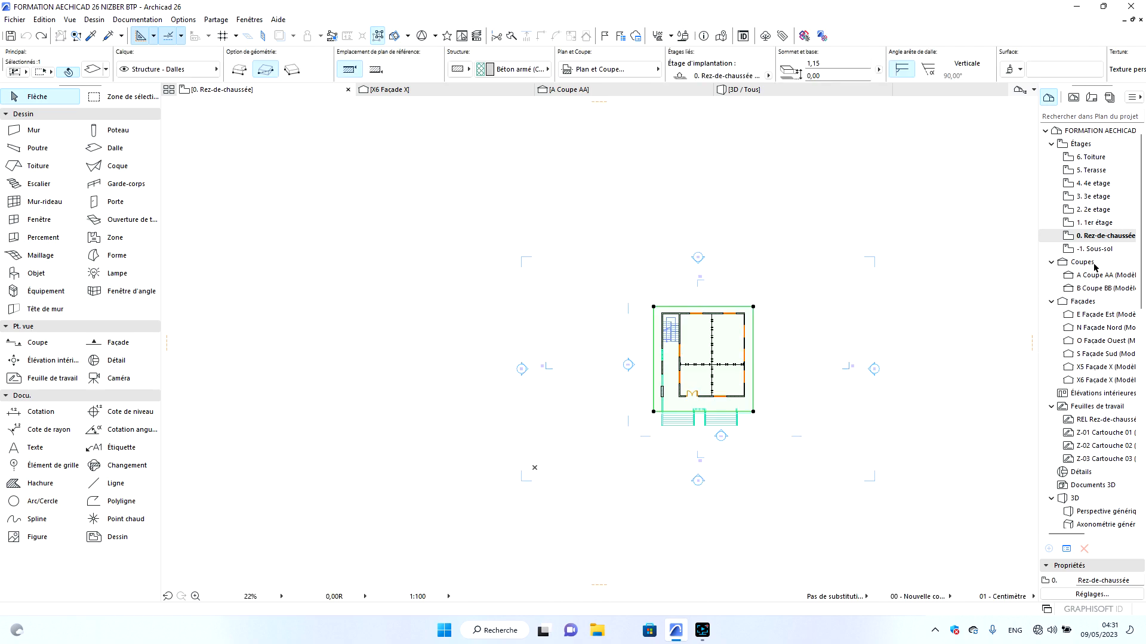
{"action": "left_click", "coordinate": [1094, 223]}
{"action": "scroll", "coordinate": [701, 358], "scroll_direction": "up", "scroll_amount": 5}
{"action": "scroll", "coordinate": [700, 356], "scroll_direction": "up", "scroll_amount": 1}
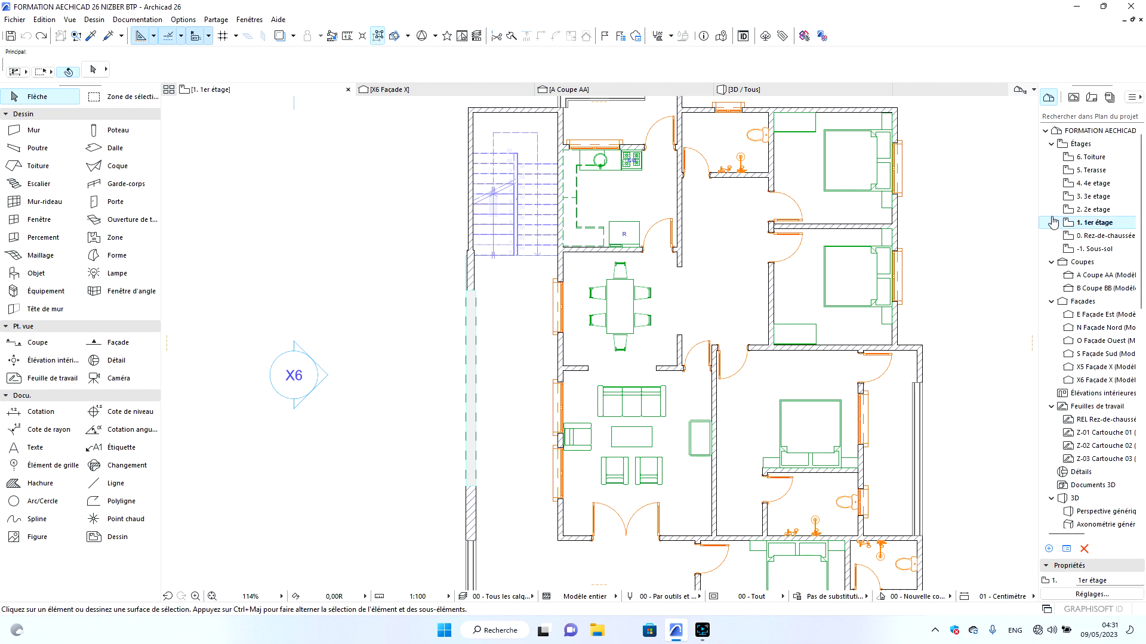
Return to the 3D view and examine the first-floor balcony corner where the slab and railing meet the dark frame.
{"action": "left_click", "coordinate": [753, 90]}
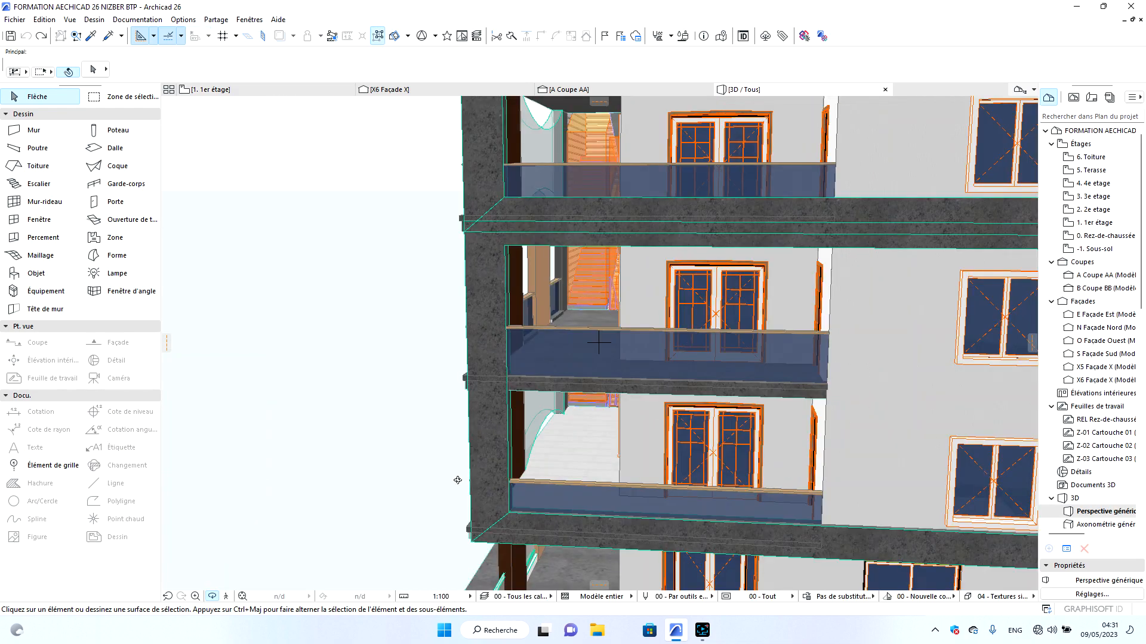
{"action": "left_click_drag", "start_coordinate": [457, 480], "coordinate": [549, 493]}
{"action": "scroll", "coordinate": [543, 537], "scroll_direction": "up", "scroll_amount": 4}
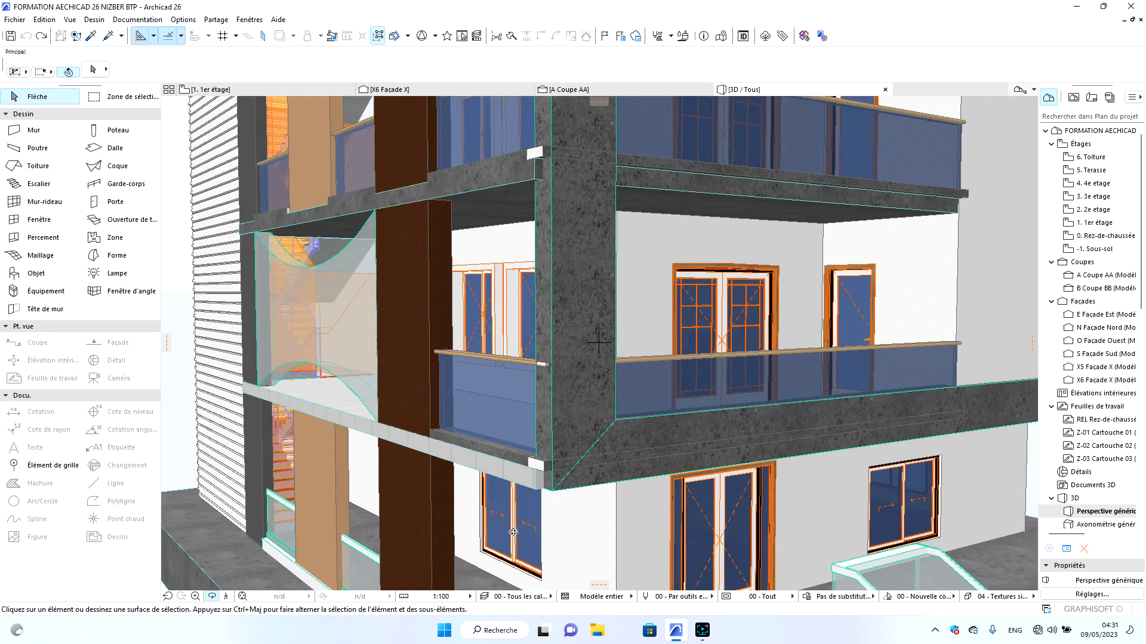
{"action": "scroll", "coordinate": [562, 500], "scroll_direction": "up", "scroll_amount": 3}
{"action": "scroll", "coordinate": [563, 500], "scroll_direction": "up", "scroll_amount": 4}
{"action": "left_click_drag", "start_coordinate": [578, 476], "coordinate": [516, 454]}
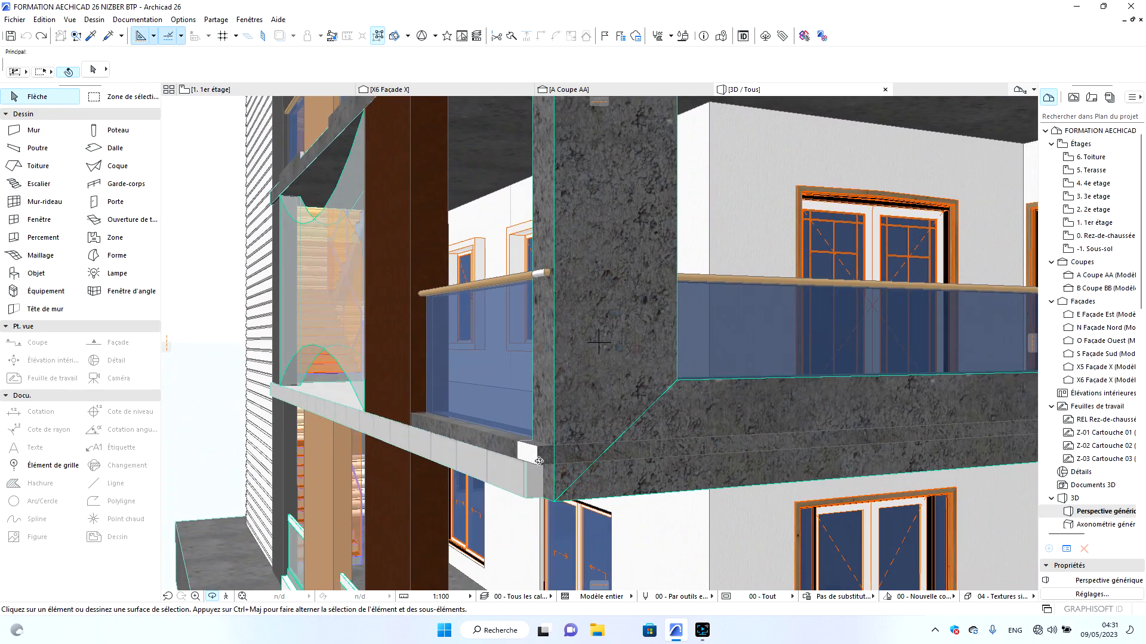
{"action": "scroll", "coordinate": [575, 521], "scroll_direction": "down", "scroll_amount": 5}
{"action": "scroll", "coordinate": [566, 326], "scroll_direction": "up", "scroll_amount": 2}
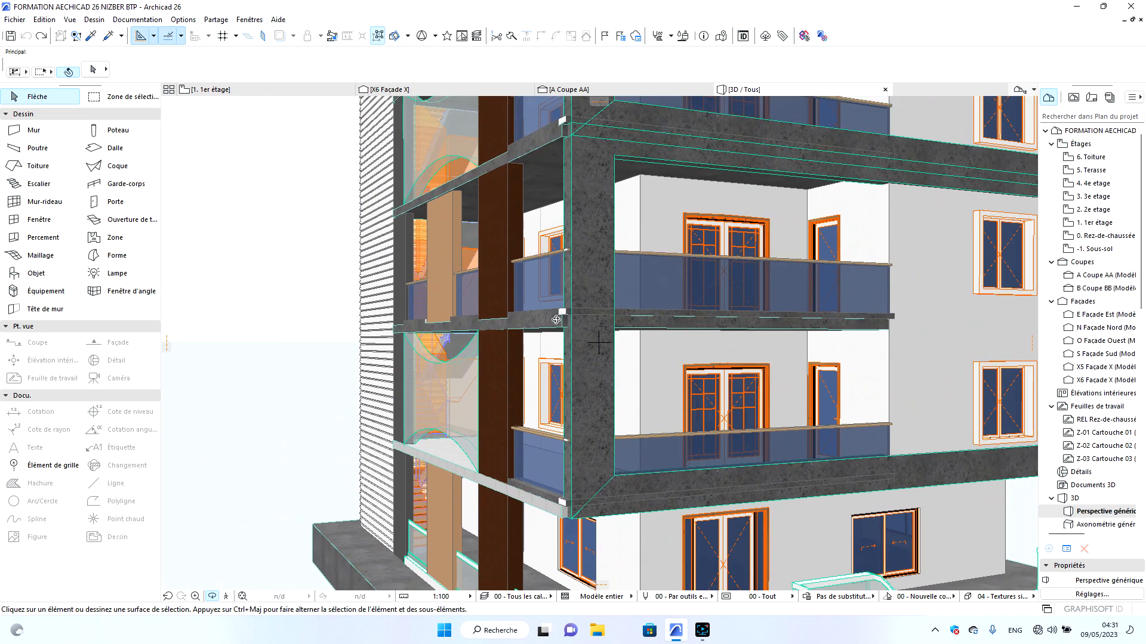
Review the whole building in 3D from the front and both front corners, including the roof terrace and entrance stairs.
{"action": "scroll", "coordinate": [529, 344], "scroll_direction": "down", "scroll_amount": 3}
{"action": "scroll", "coordinate": [657, 439], "scroll_direction": "down", "scroll_amount": 2}
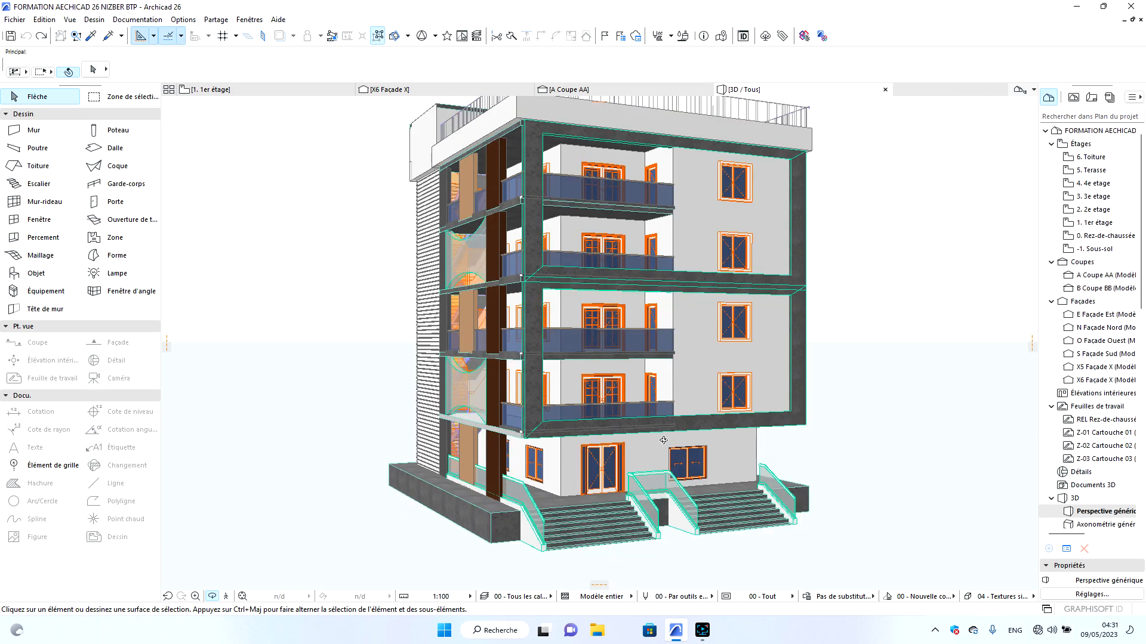
{"action": "scroll", "coordinate": [734, 396], "scroll_direction": "up", "scroll_amount": 5}
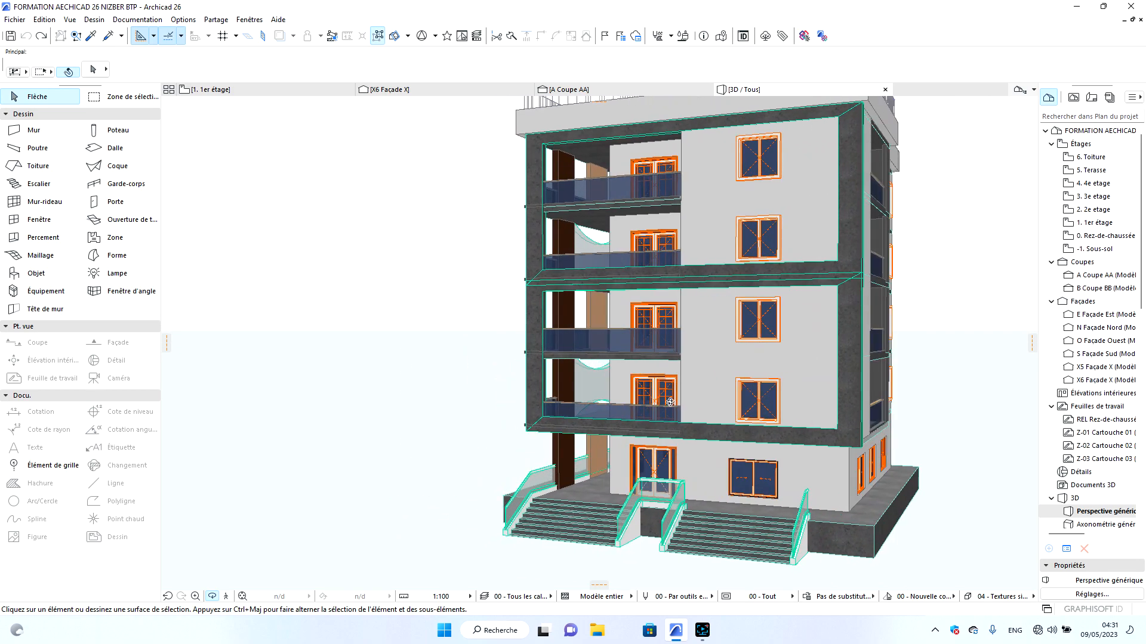
{"action": "scroll", "coordinate": [605, 412], "scroll_direction": "down", "scroll_amount": 3}
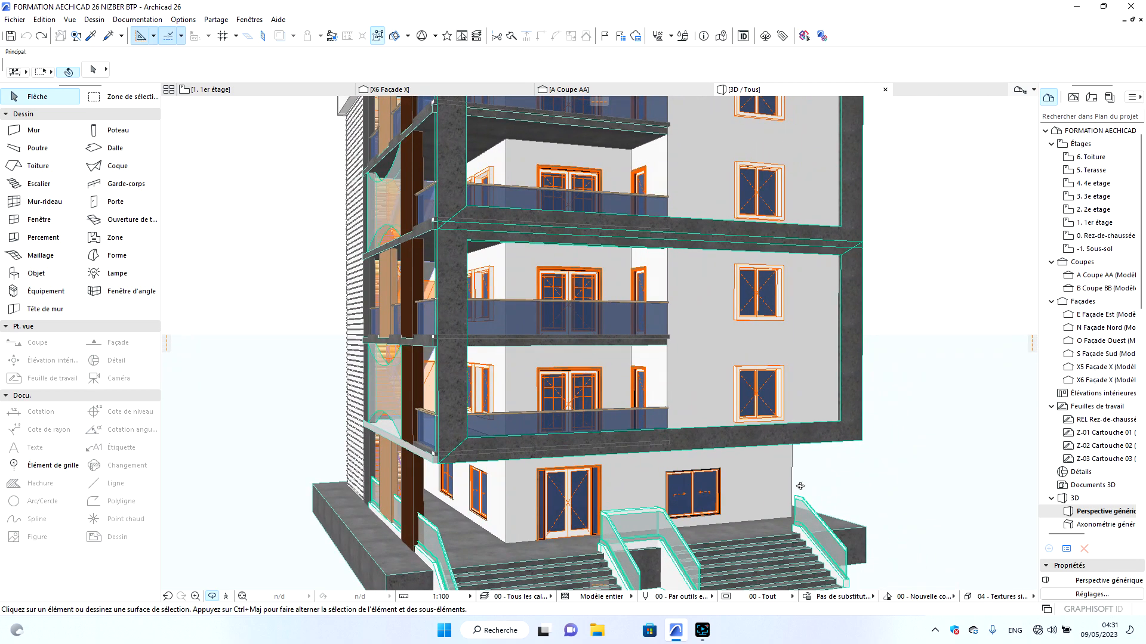
{"action": "scroll", "coordinate": [721, 406], "scroll_direction": "down", "scroll_amount": 2}
{"action": "scroll", "coordinate": [622, 338], "scroll_direction": "up", "scroll_amount": 2}
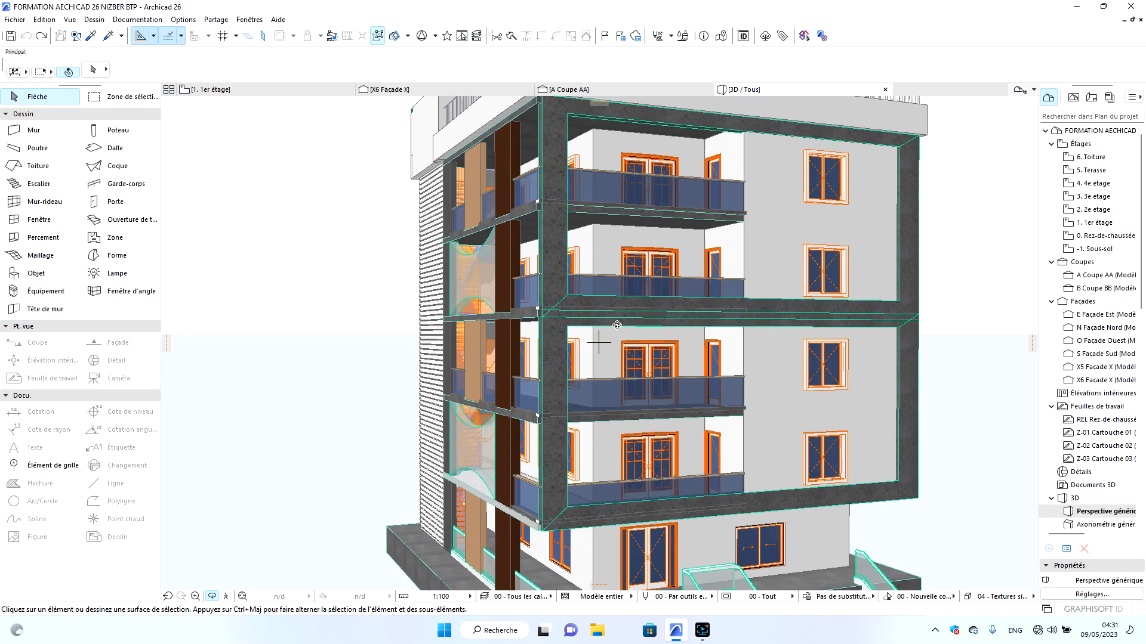
{"action": "scroll", "coordinate": [646, 248], "scroll_direction": "up", "scroll_amount": 1}
{"action": "scroll", "coordinate": [667, 203], "scroll_direction": "down", "scroll_amount": 3}
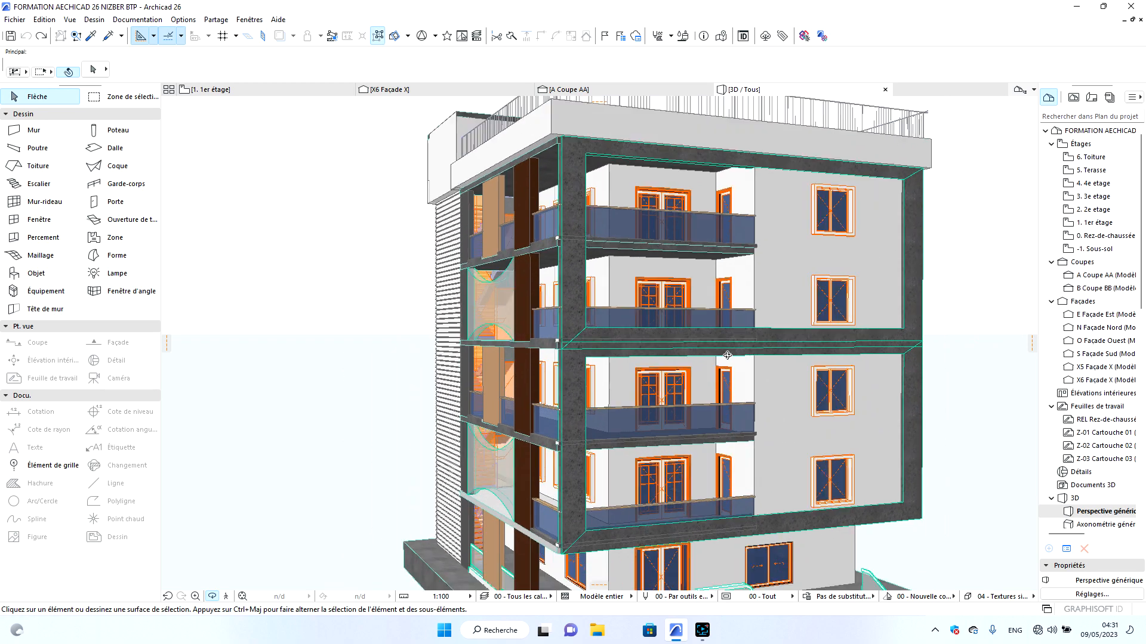
{"action": "scroll", "coordinate": [667, 203], "scroll_direction": "up", "scroll_amount": 2}
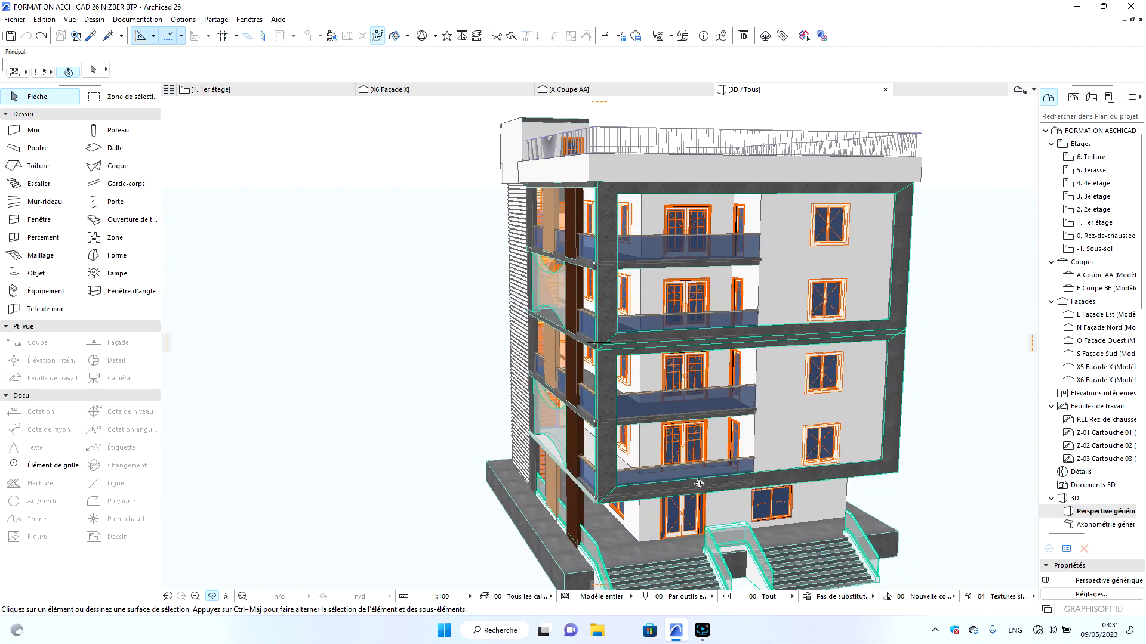
{"action": "left_click", "coordinate": [702, 638]}
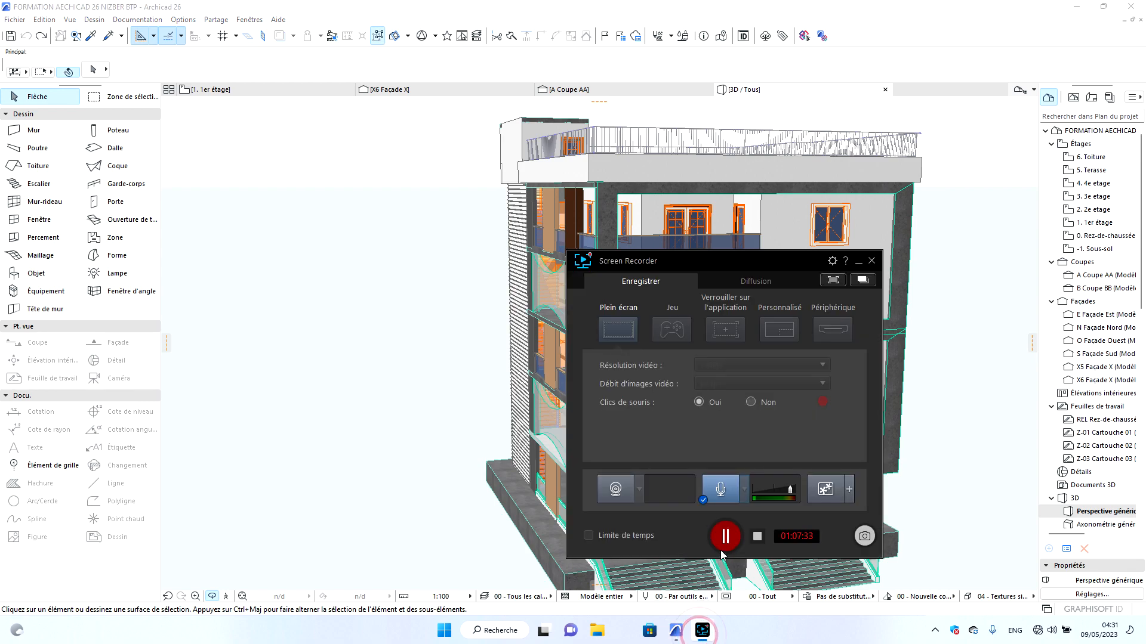